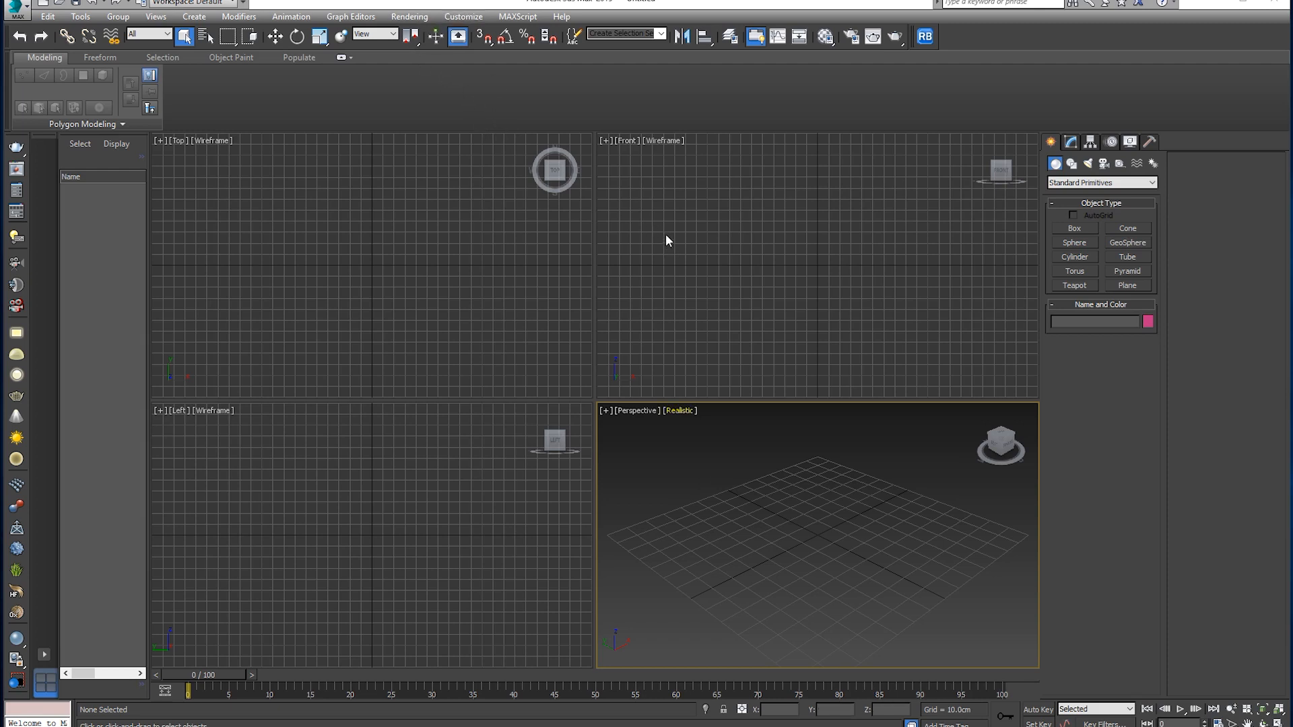
- Check the display unit scale and the system unit scale in the units setup
click(464, 16)
click(480, 192)
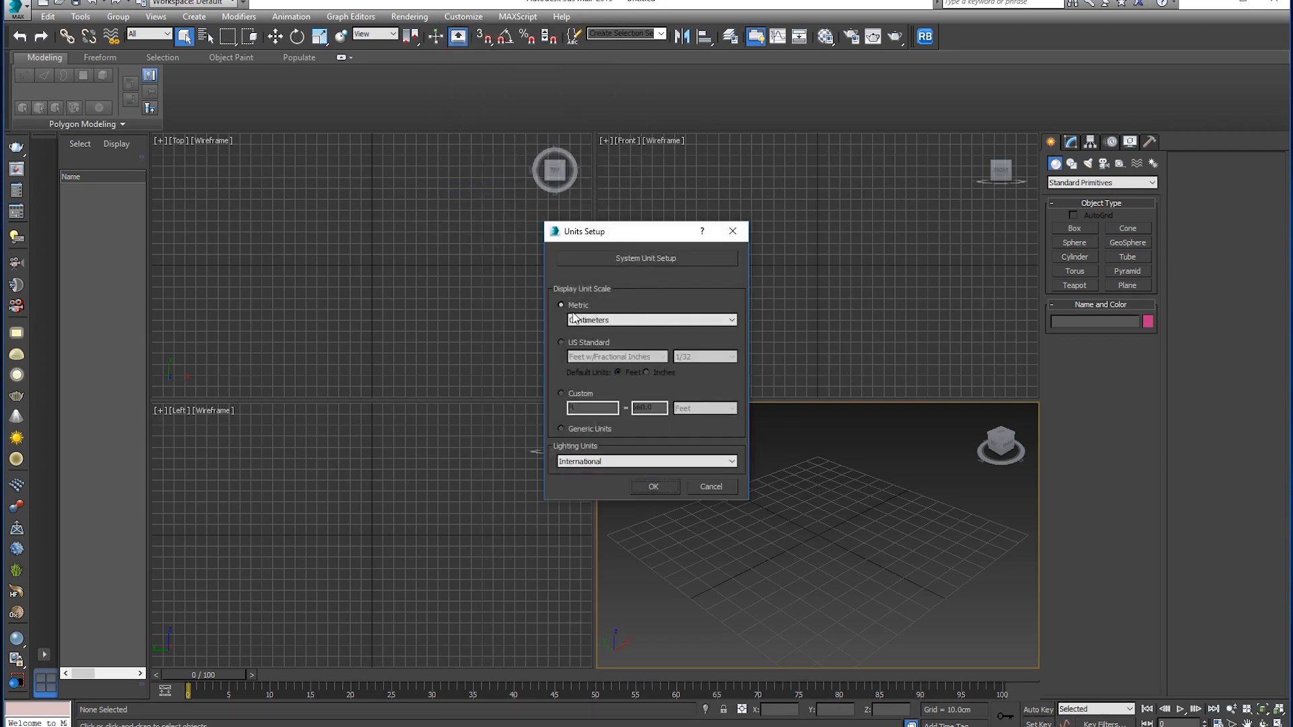
click(625, 261)
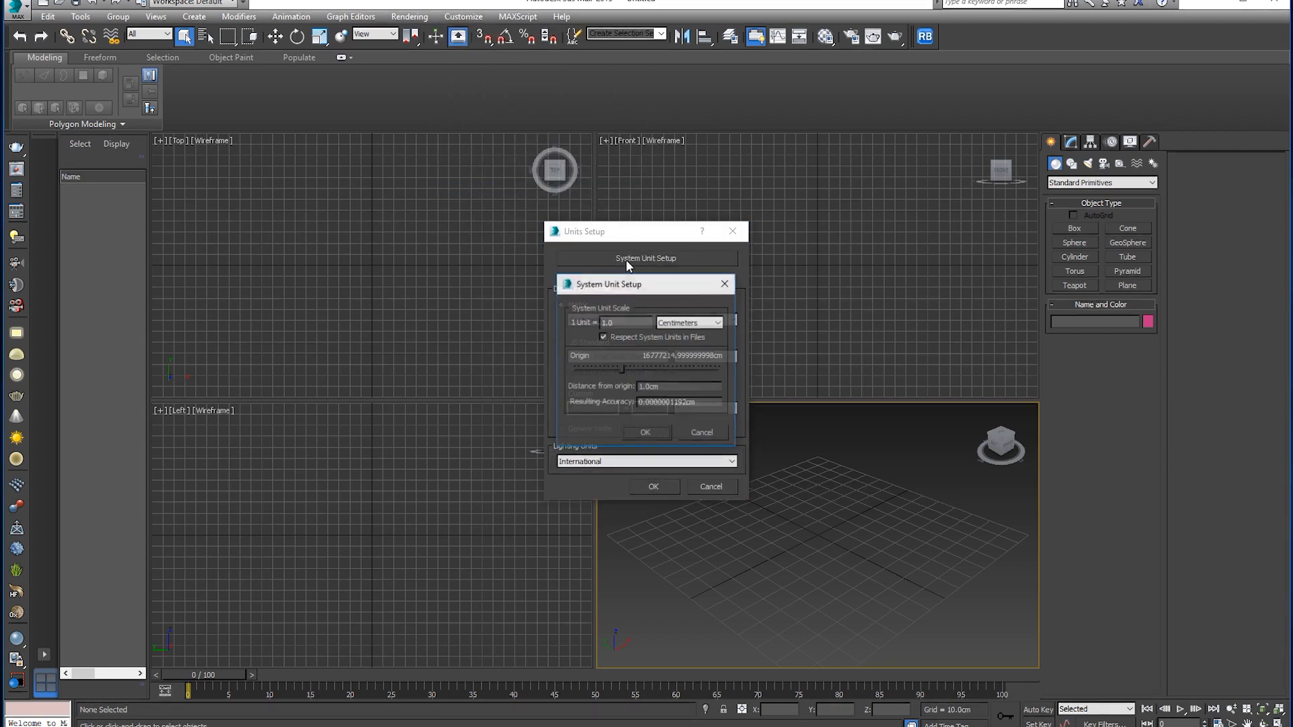
click(700, 431)
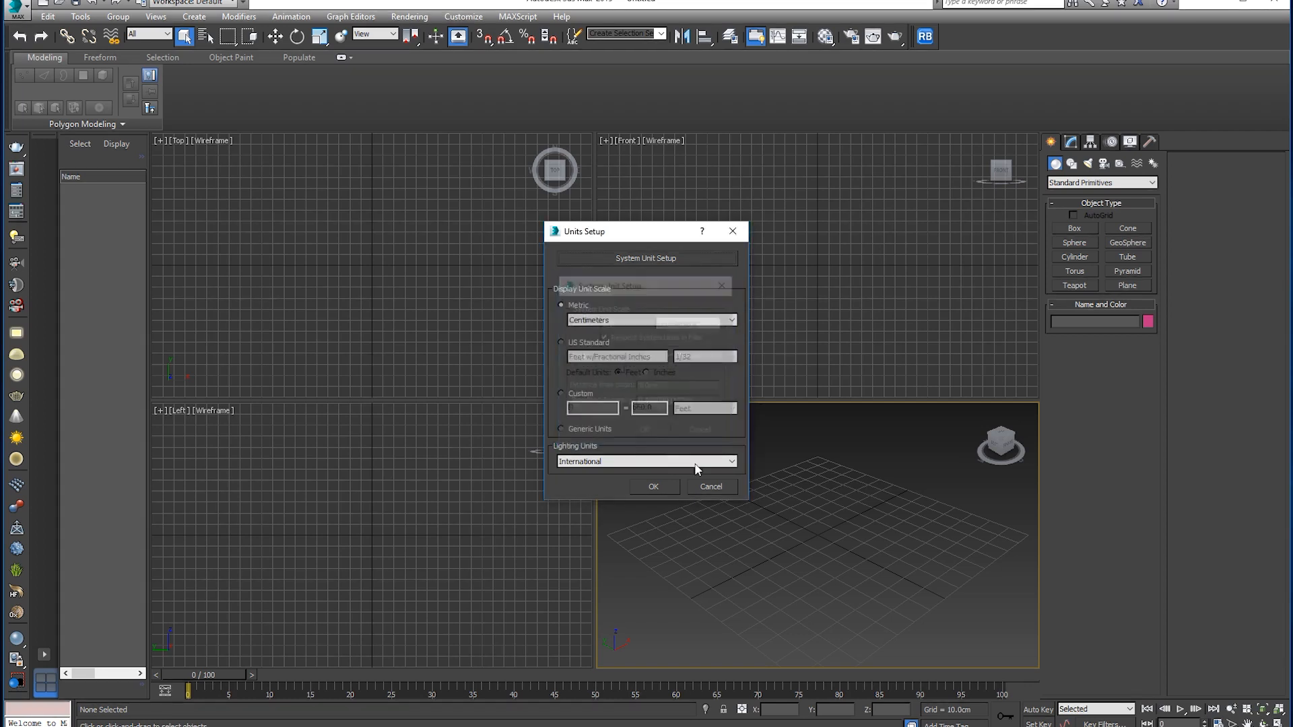
click(653, 486)
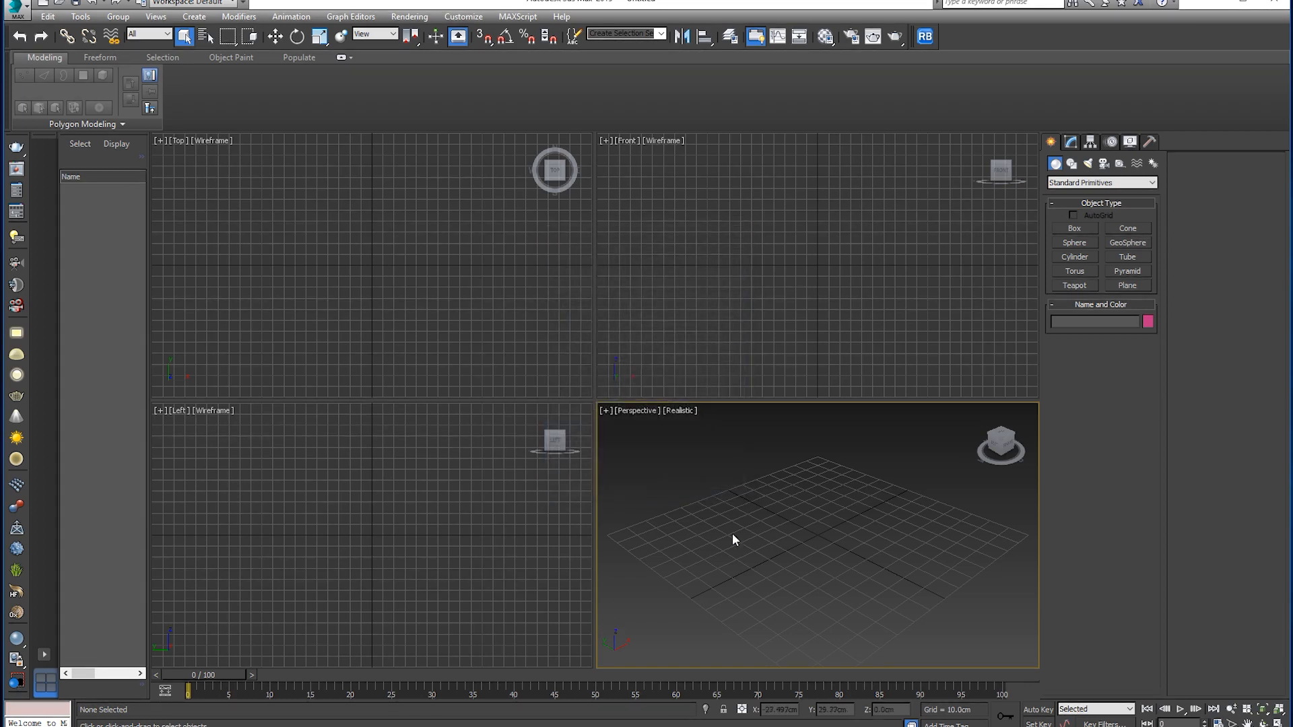
- Maximize the perspective view and import Turtle_Low from the Desktop as an Editable Poly
key(alt+w)
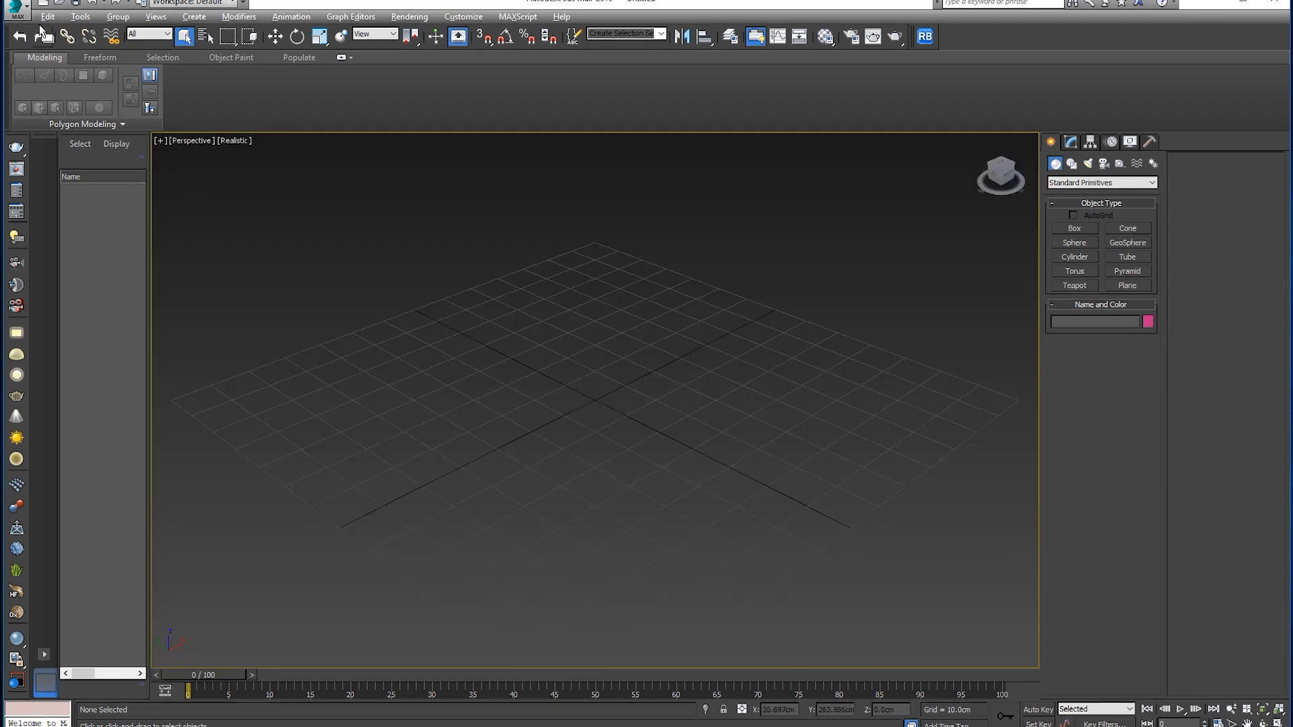
click(15, 8)
click(53, 194)
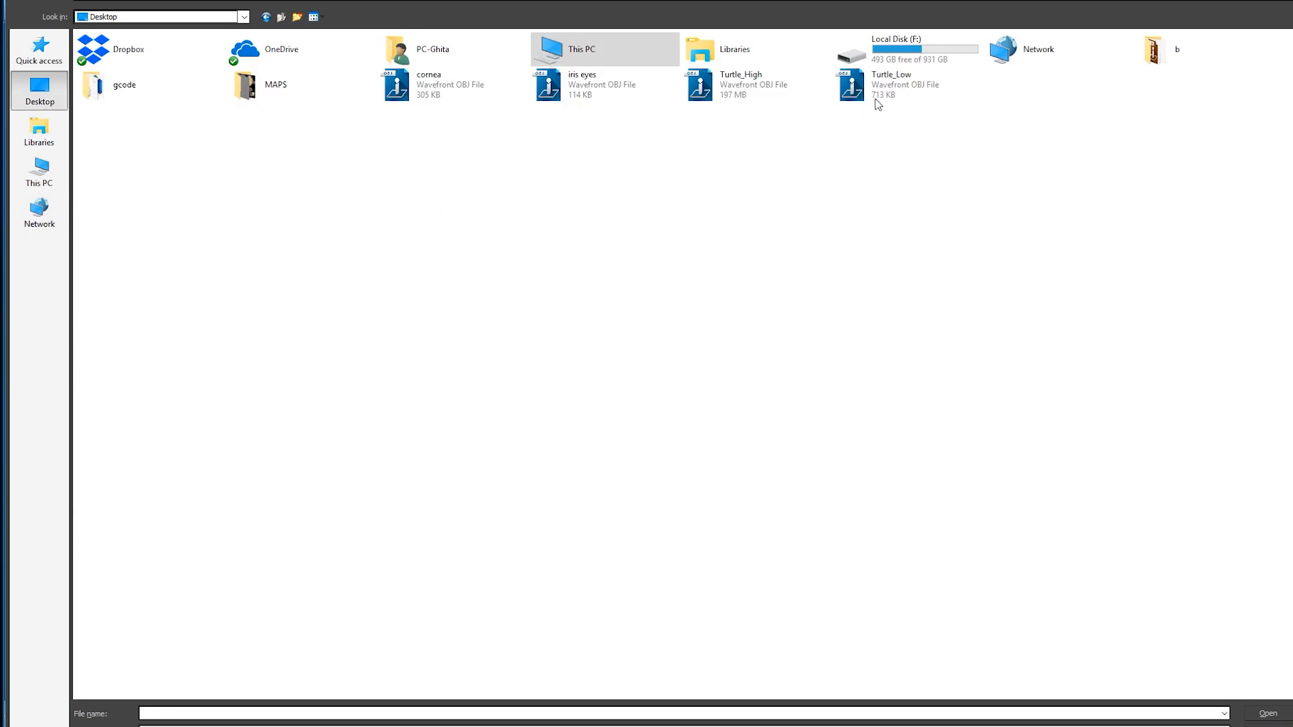
click(879, 104)
click(1270, 713)
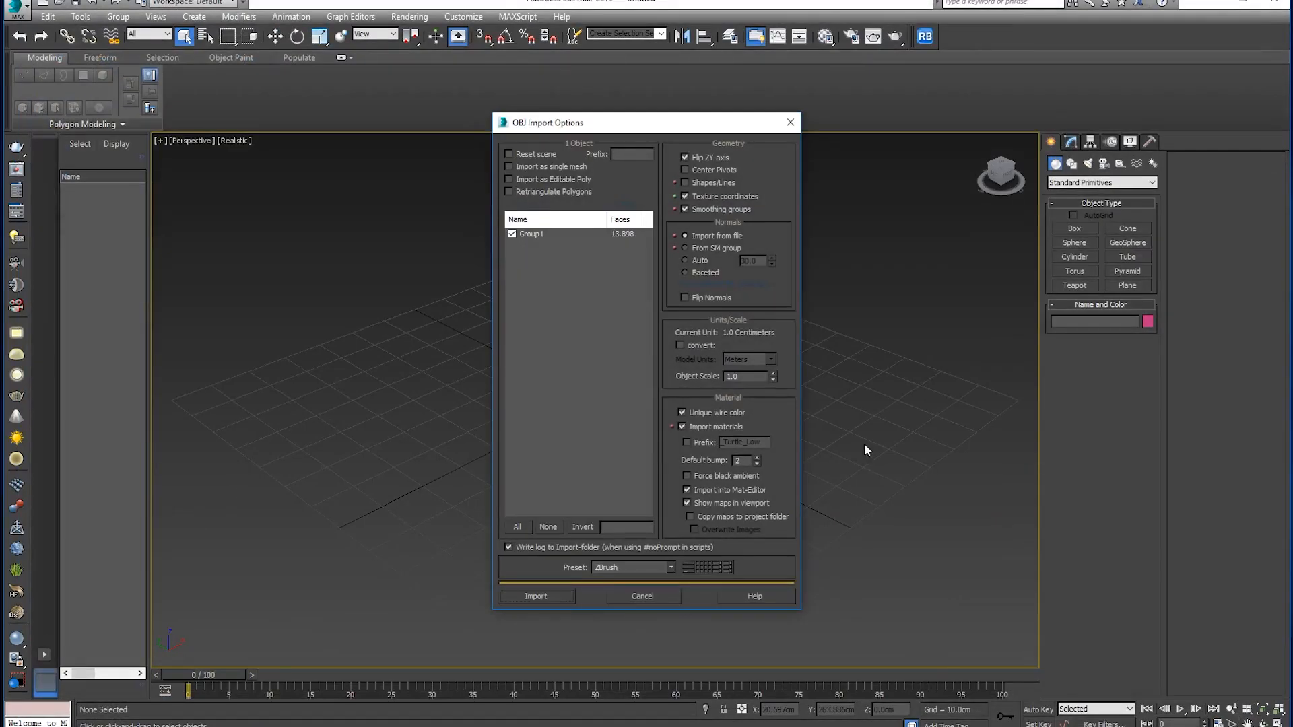
click(566, 179)
click(529, 595)
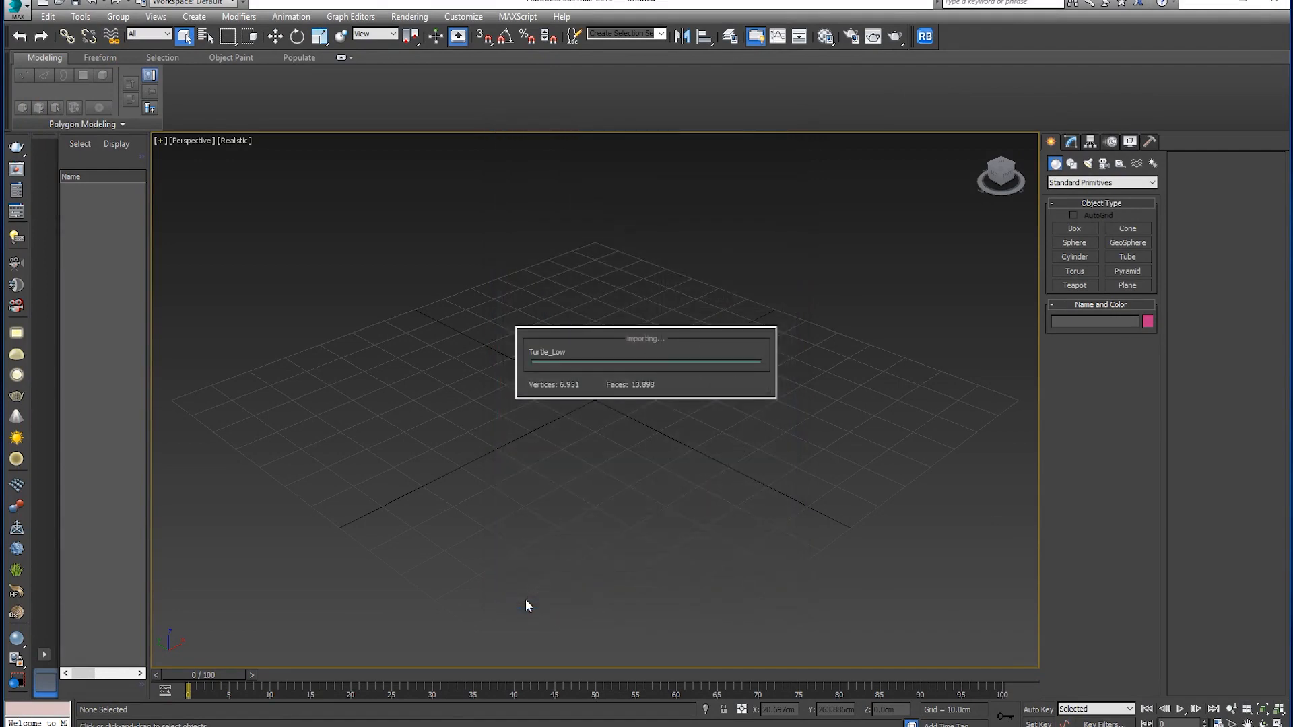
click(803, 431)
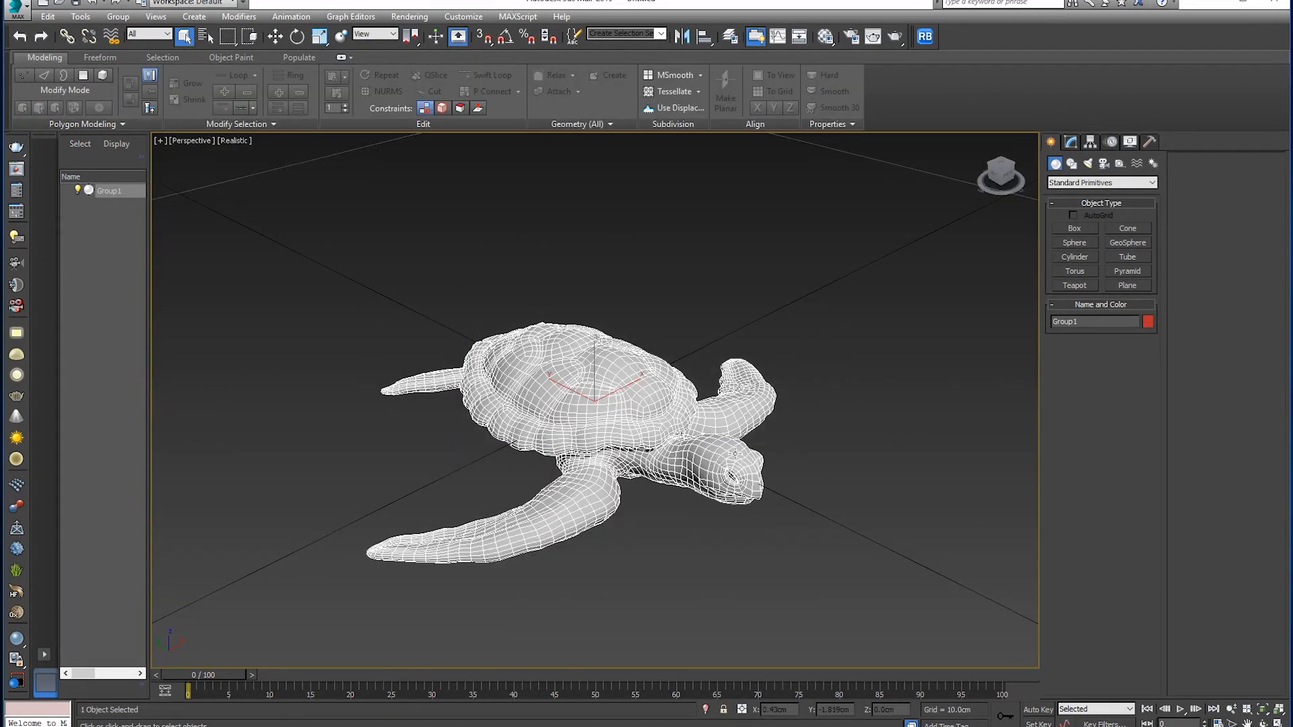
- Minimize the modeling ribbon to tabs
alt+middle_drag(887, 451, 745, 404)
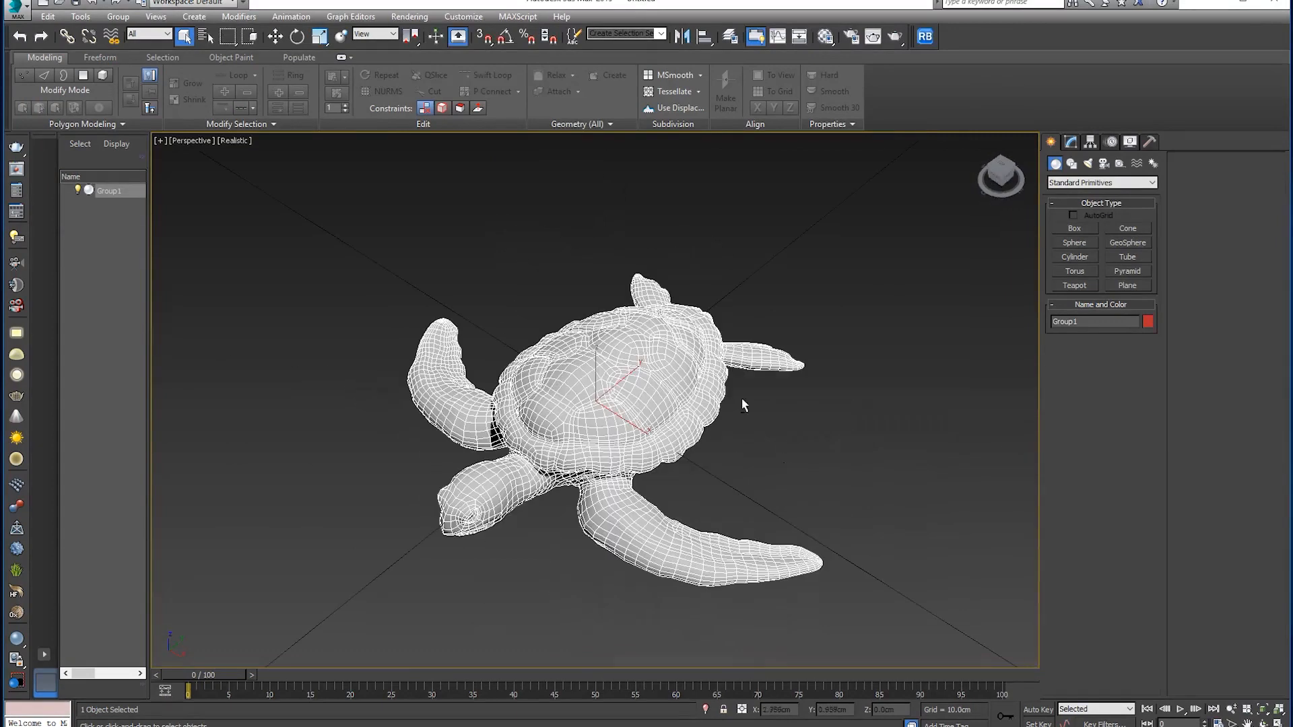
click(351, 58)
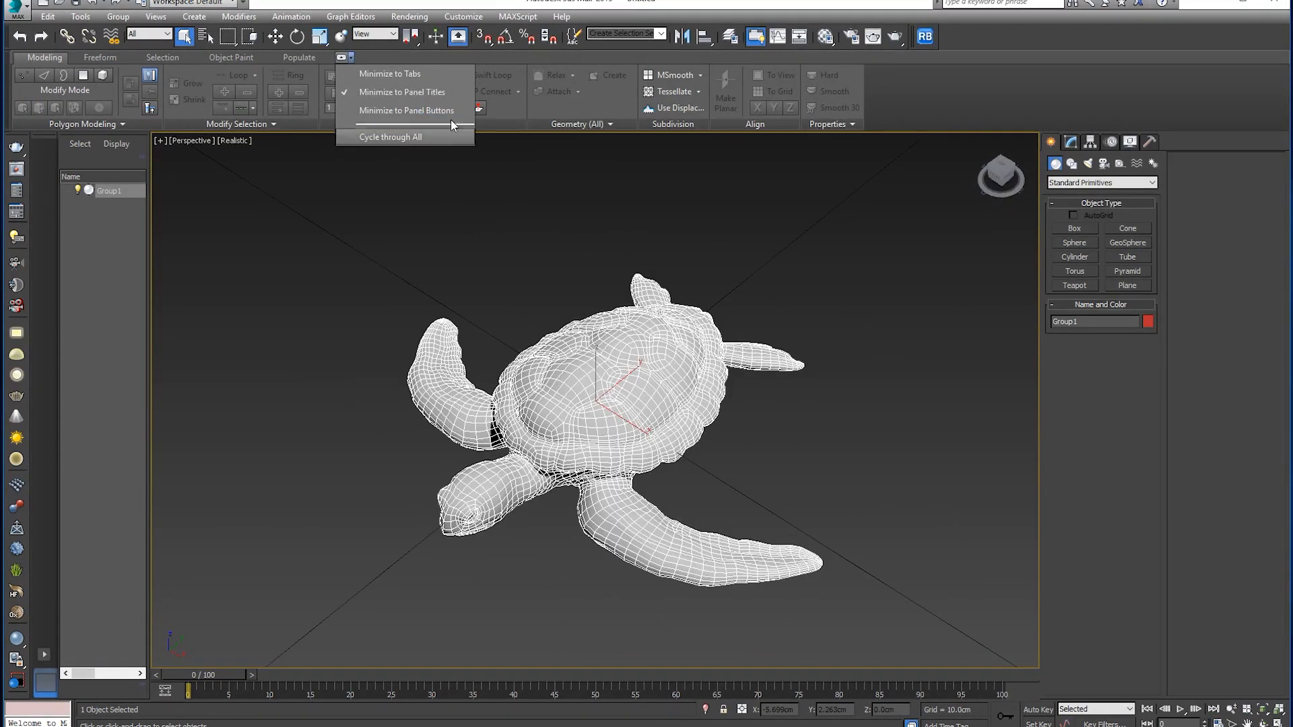
click(394, 75)
alt+middle_drag(843, 349, 745, 394)
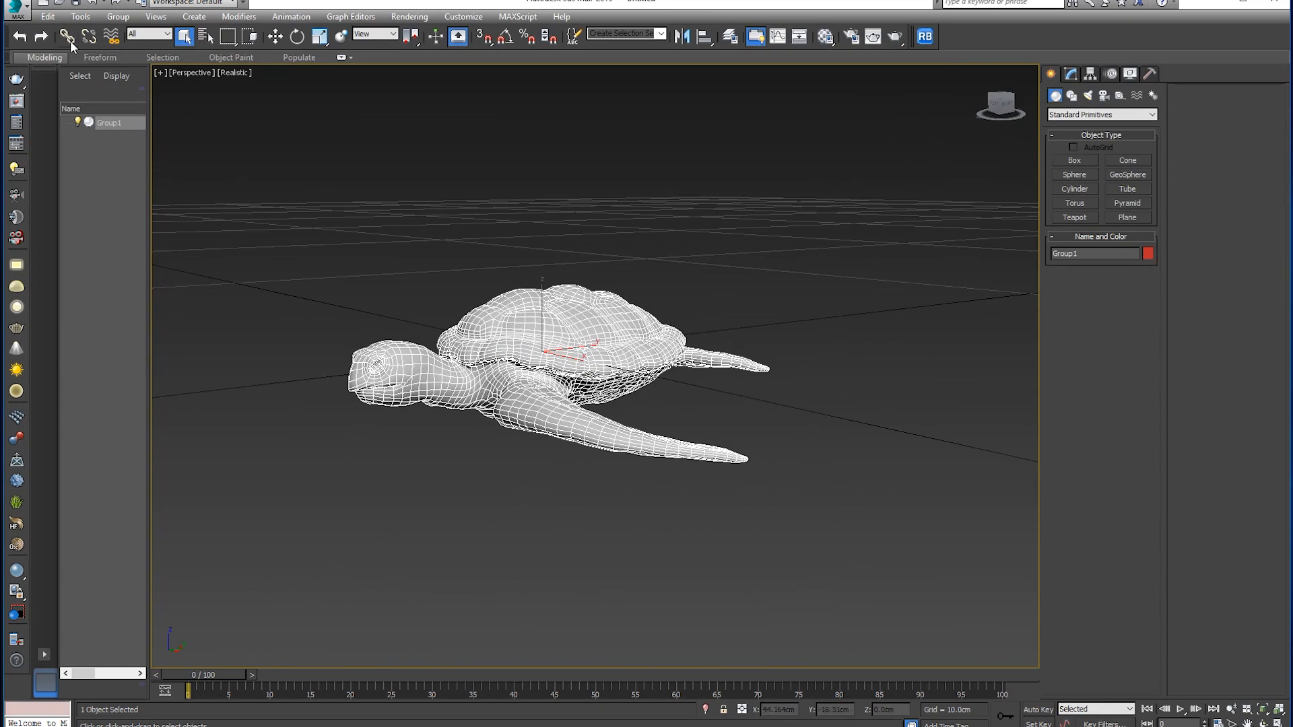
- Import the iris eyes OBJ file as a single mesh and Editable Poly
click(16, 10)
click(46, 196)
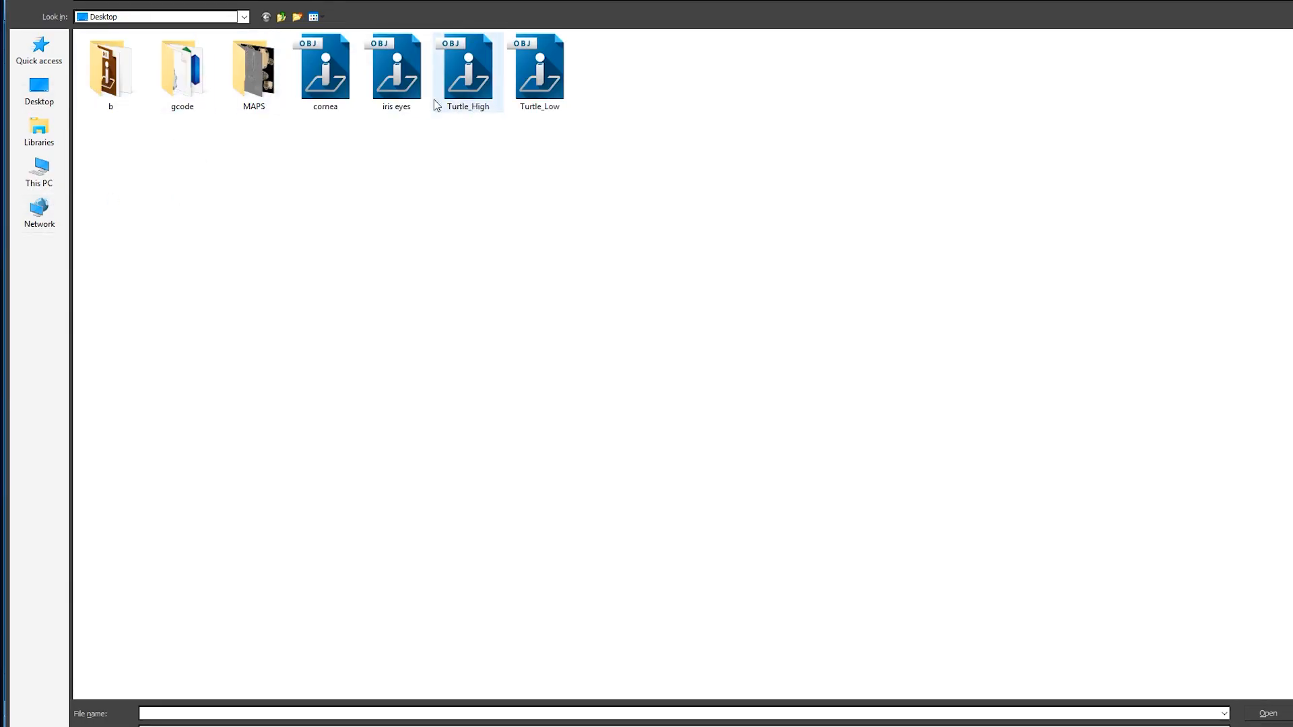
click(398, 81)
click(1287, 718)
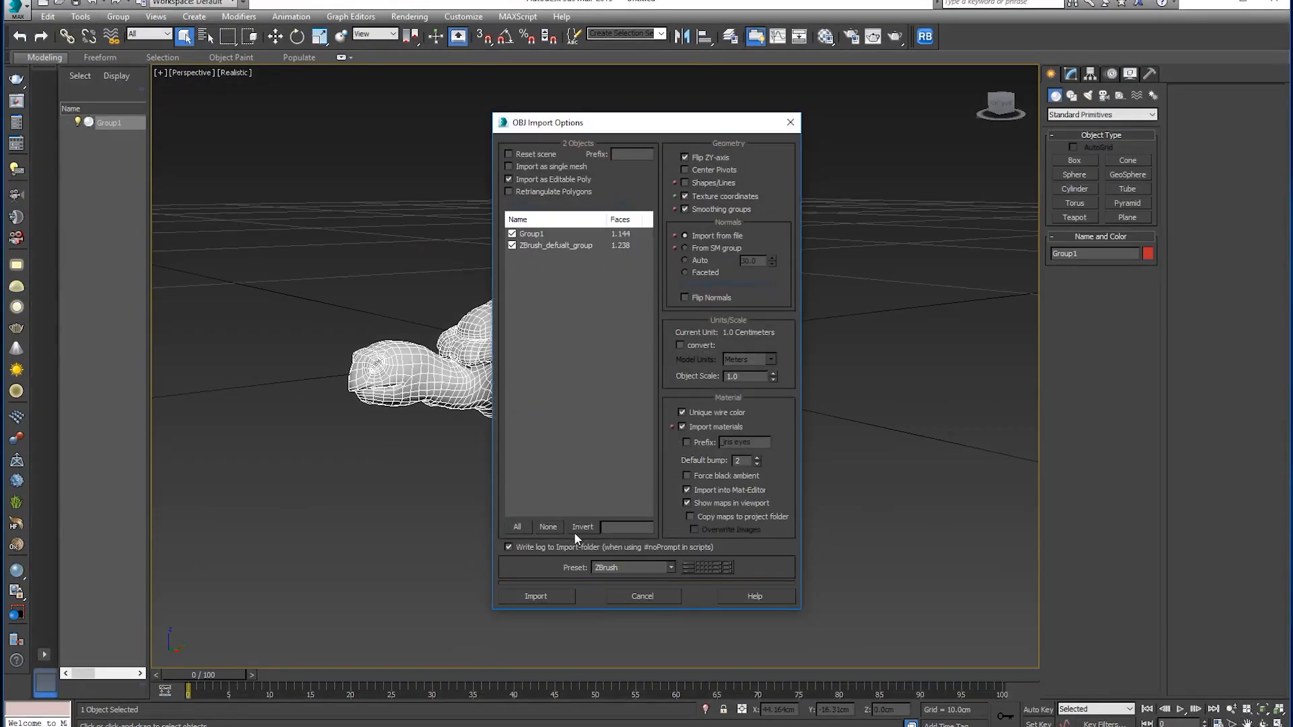
click(553, 166)
click(547, 589)
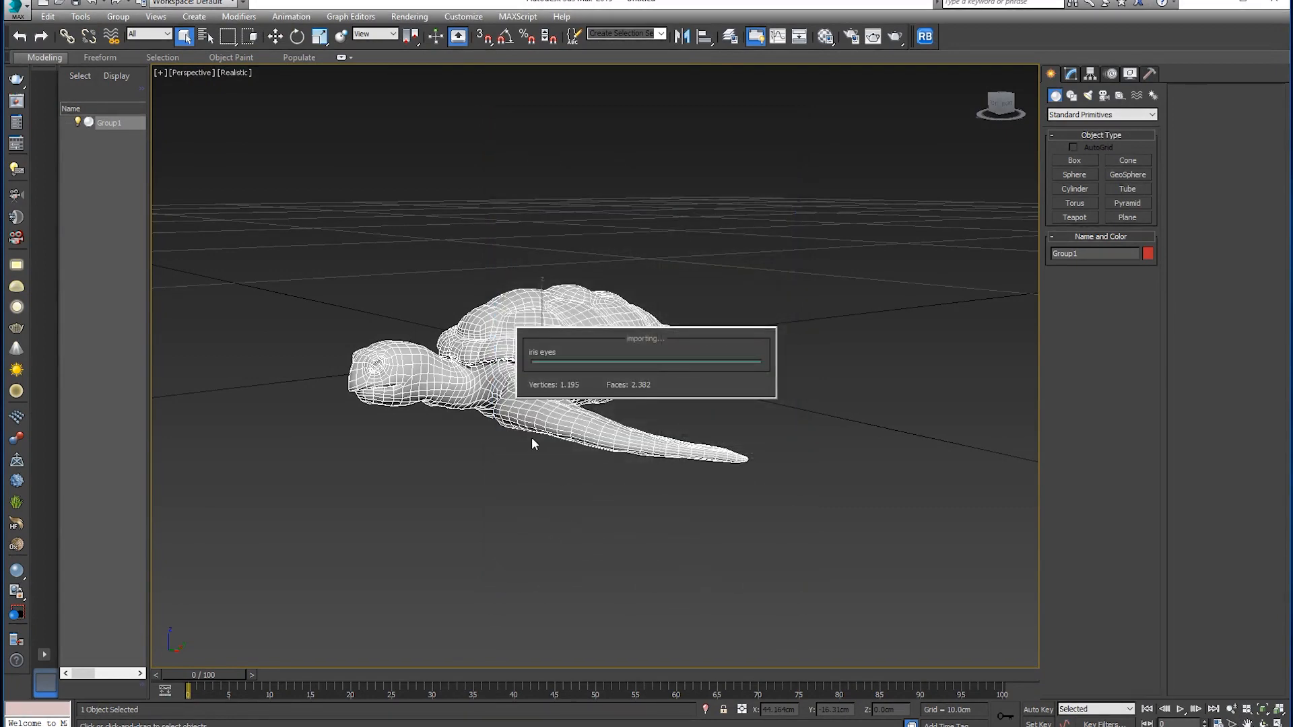
click(789, 433)
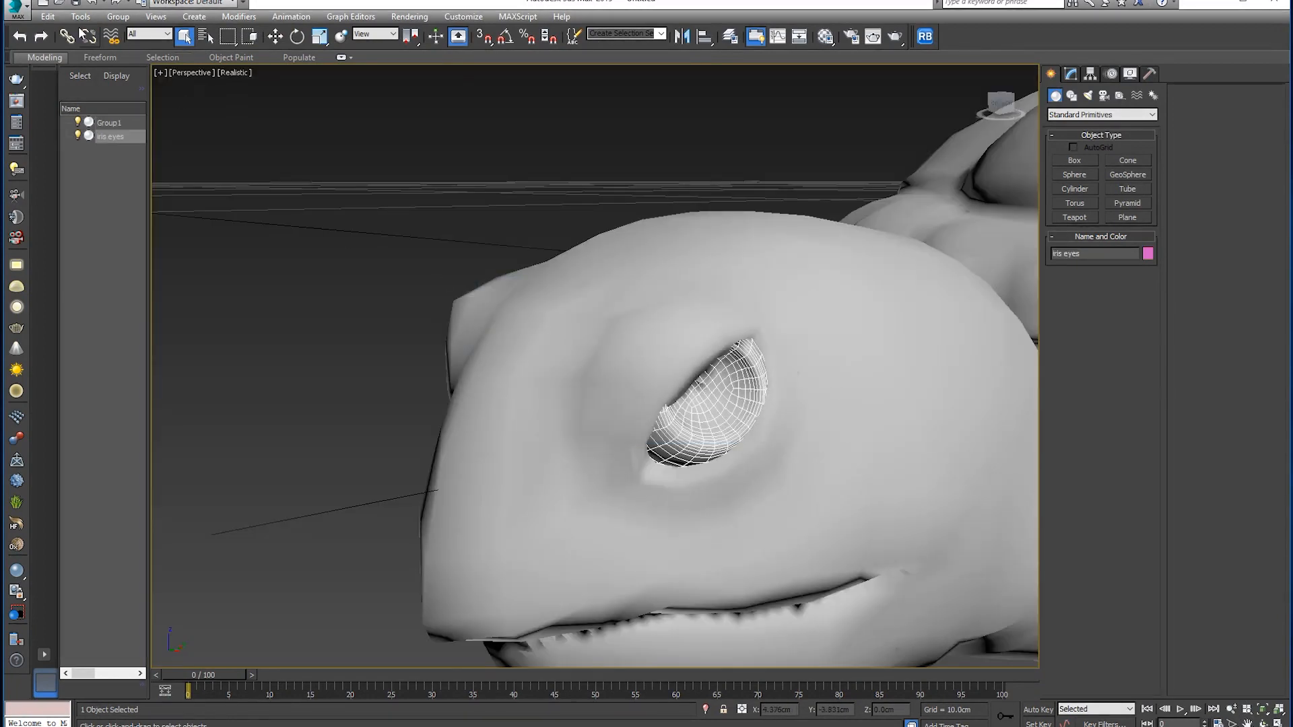
- Import the cornea OBJ file as a single mesh and Editable Poly
click(16, 8)
click(54, 194)
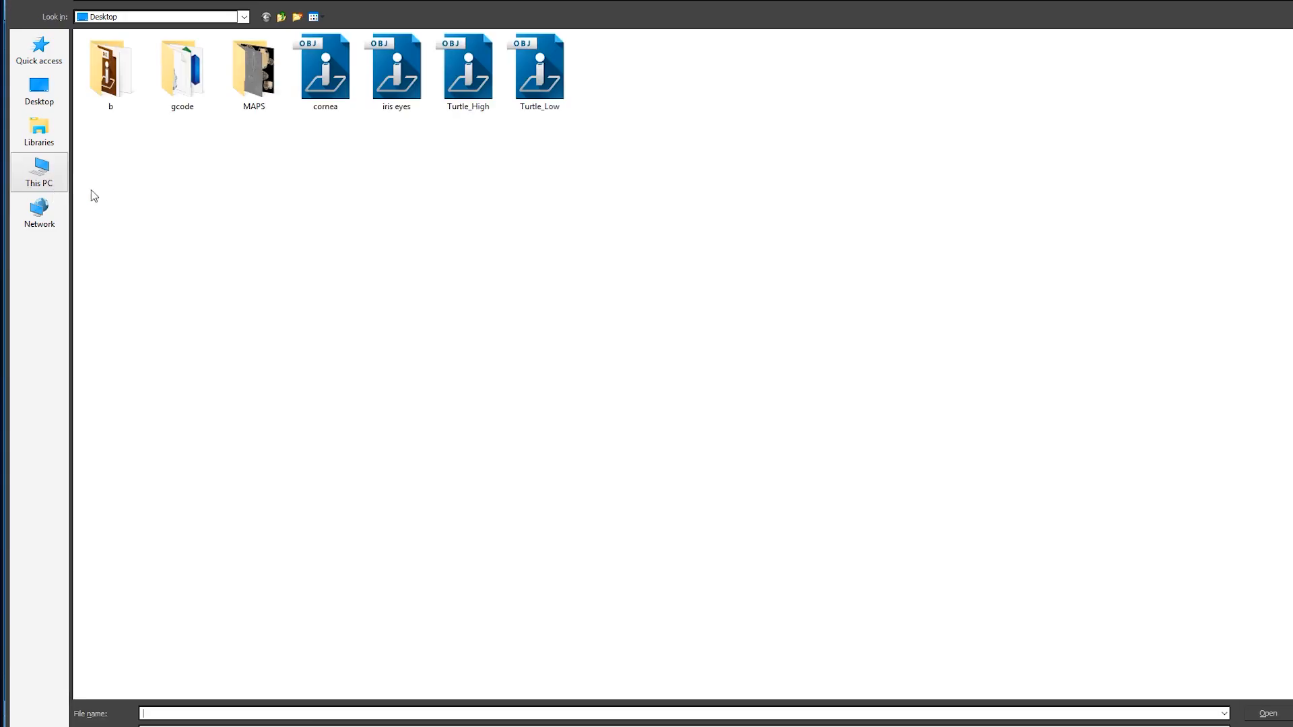
click(341, 101)
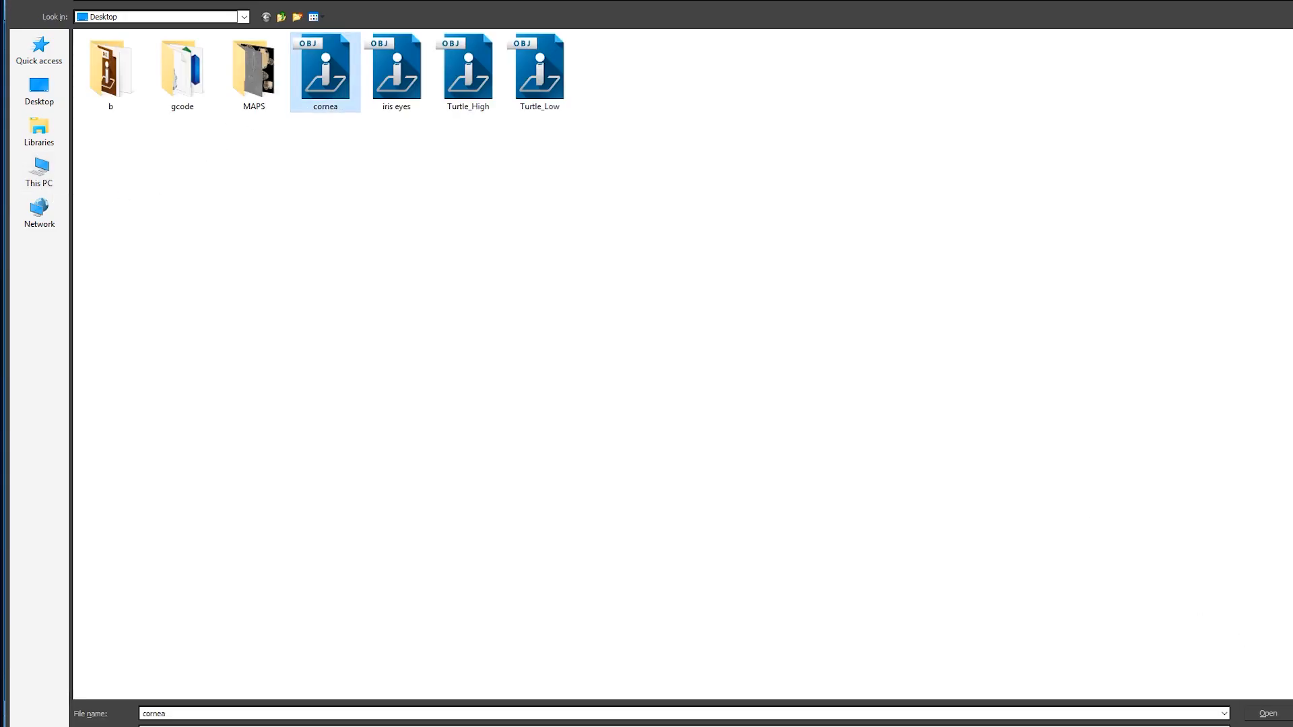
click(1277, 720)
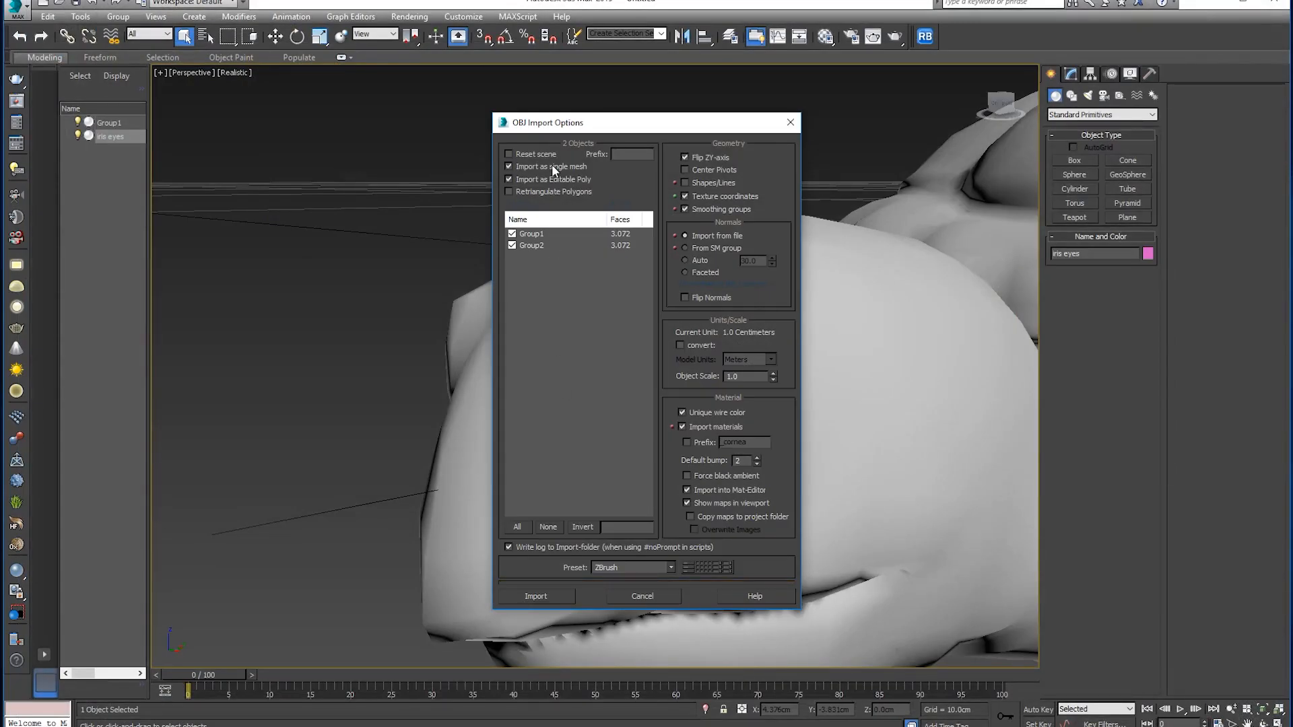
click(570, 590)
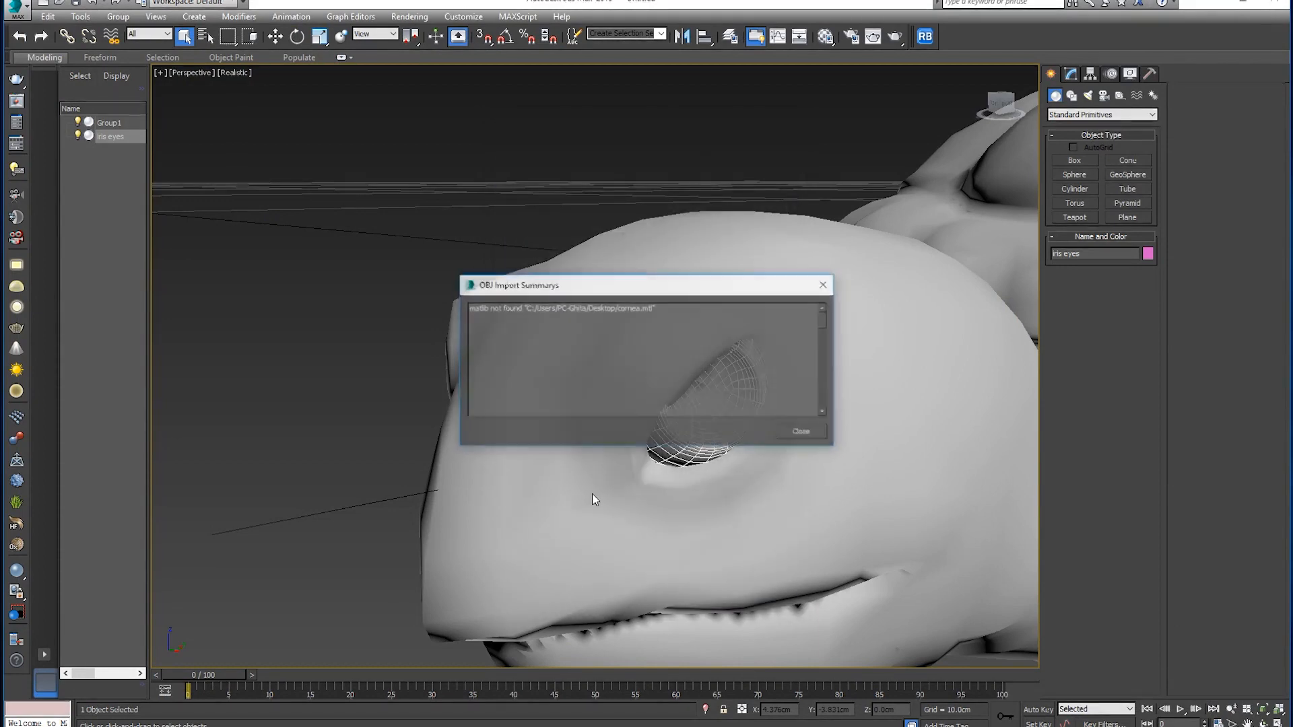
click(805, 432)
- Group the turtle body, iris eyes and cornea under the name turtle
scroll(808, 488, down, 5)
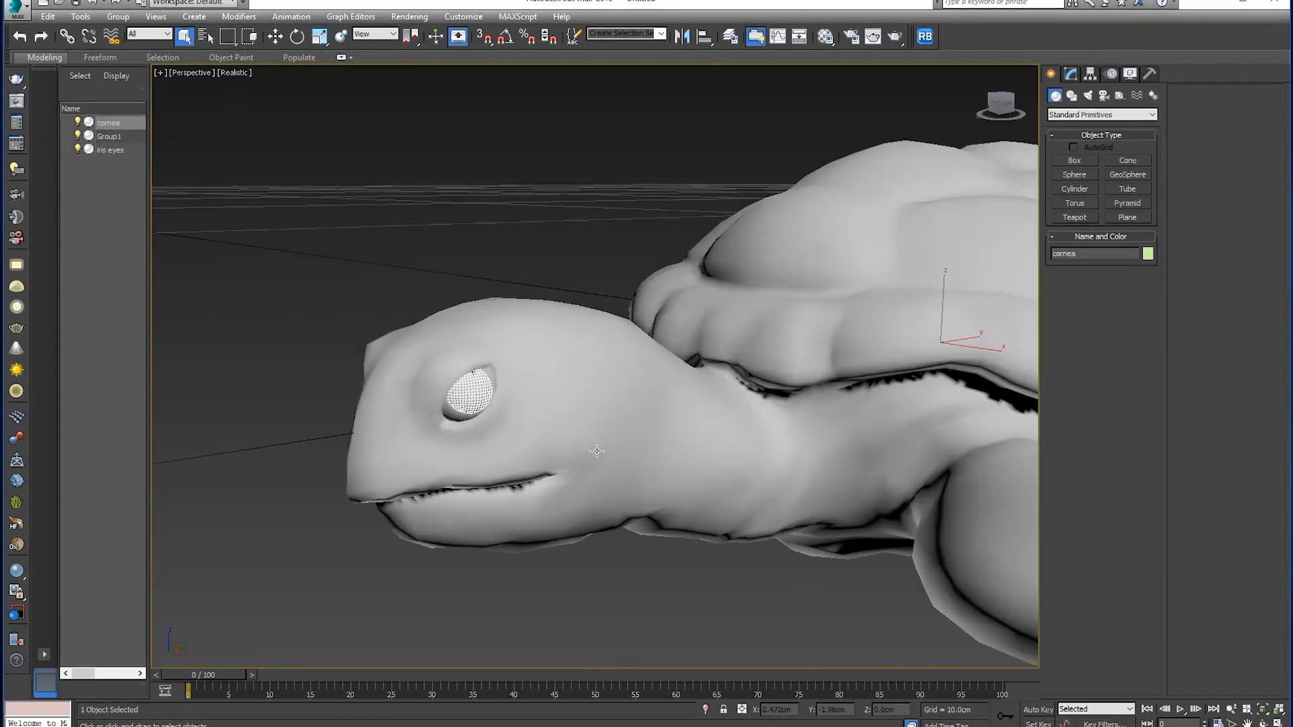
middle_drag(640, 417, 542, 419)
scroll(542, 420, down, 3)
drag(305, 254, 869, 566)
click(118, 16)
click(133, 33)
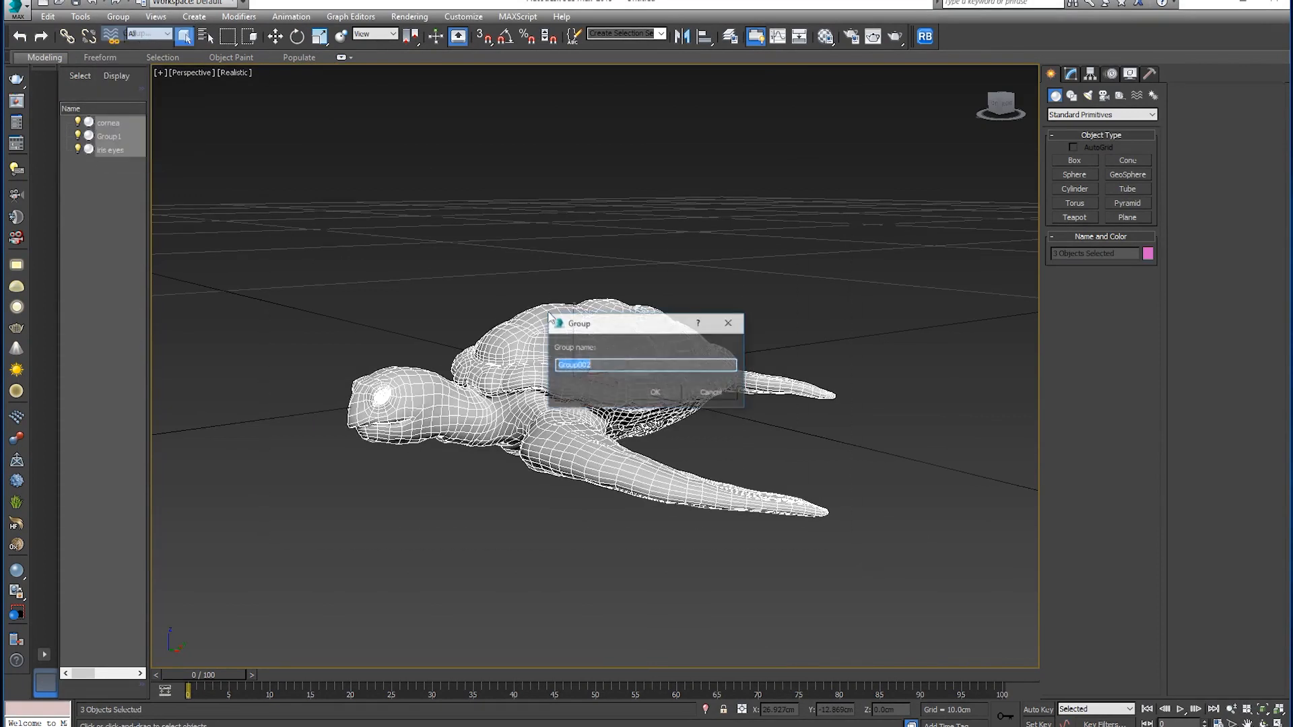
text(tur)
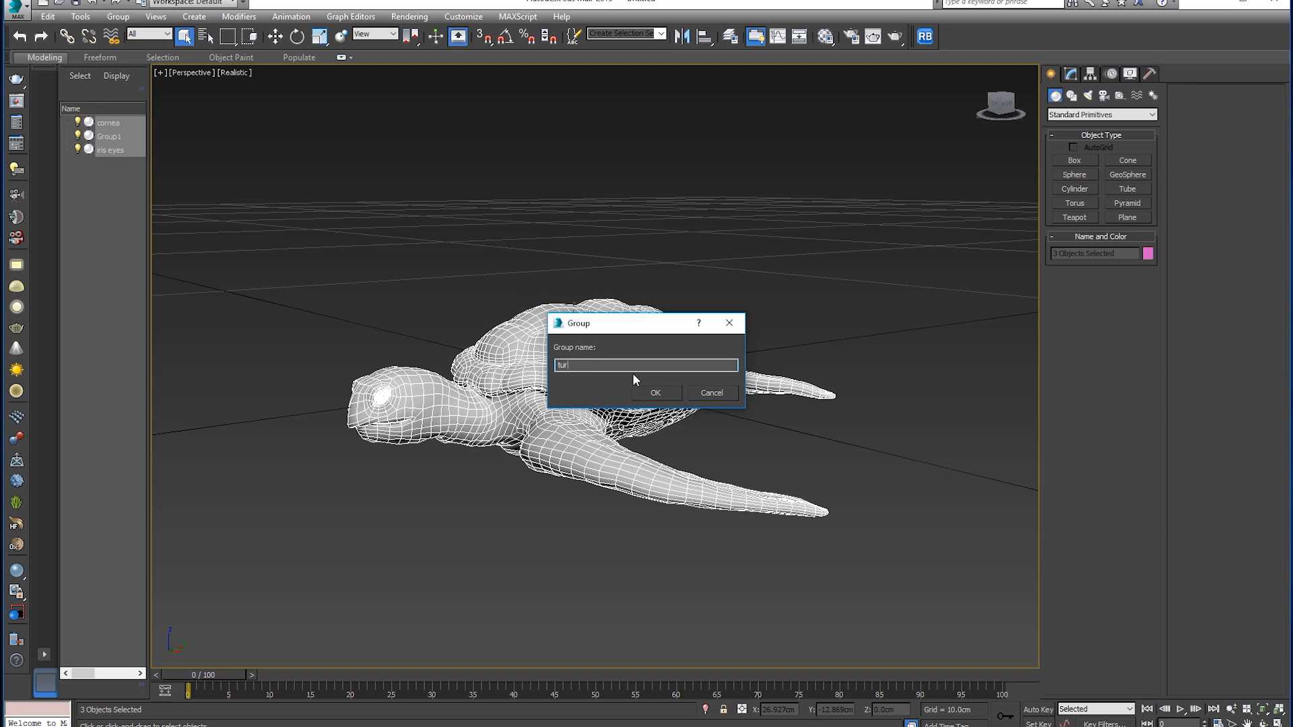
text(tketk)
click(655, 393)
- Frame the turtle group in the top view and check the hawksbill sea turtle's typical length on Wikipedia
scroll(617, 315, down, 3)
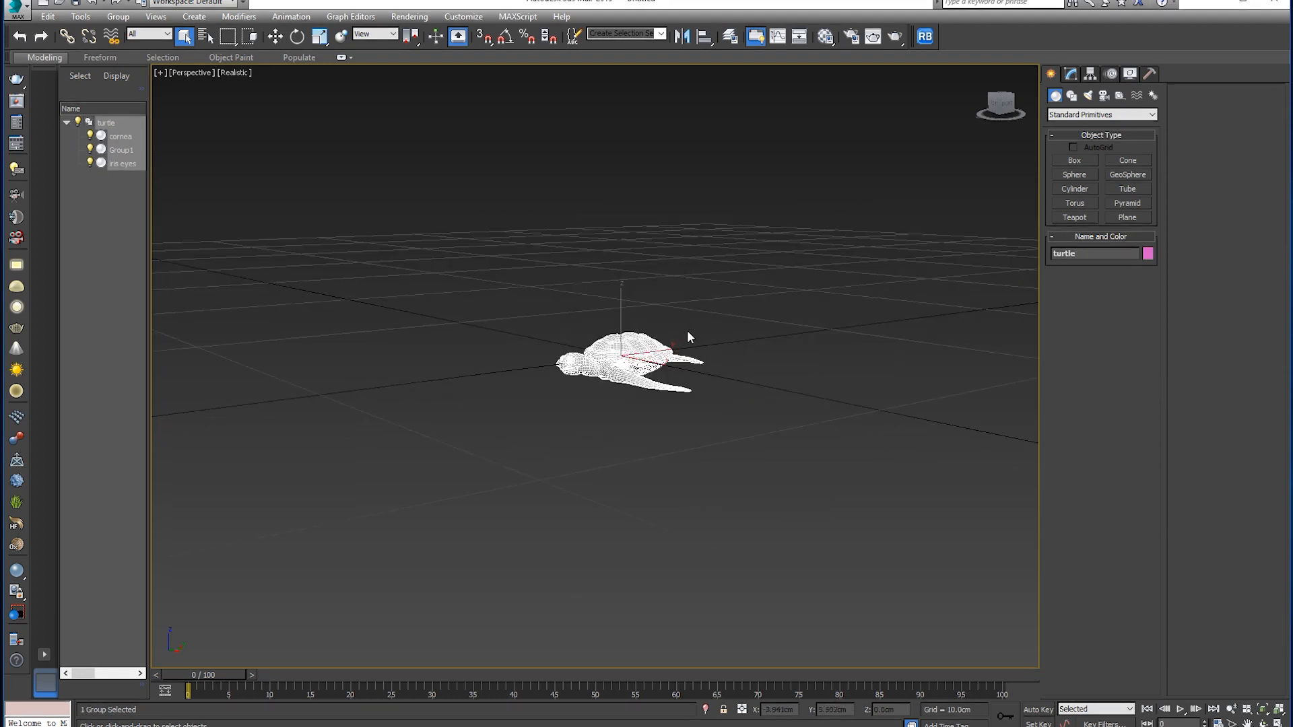
alt+middle_drag(686, 342, 794, 413)
key(t)
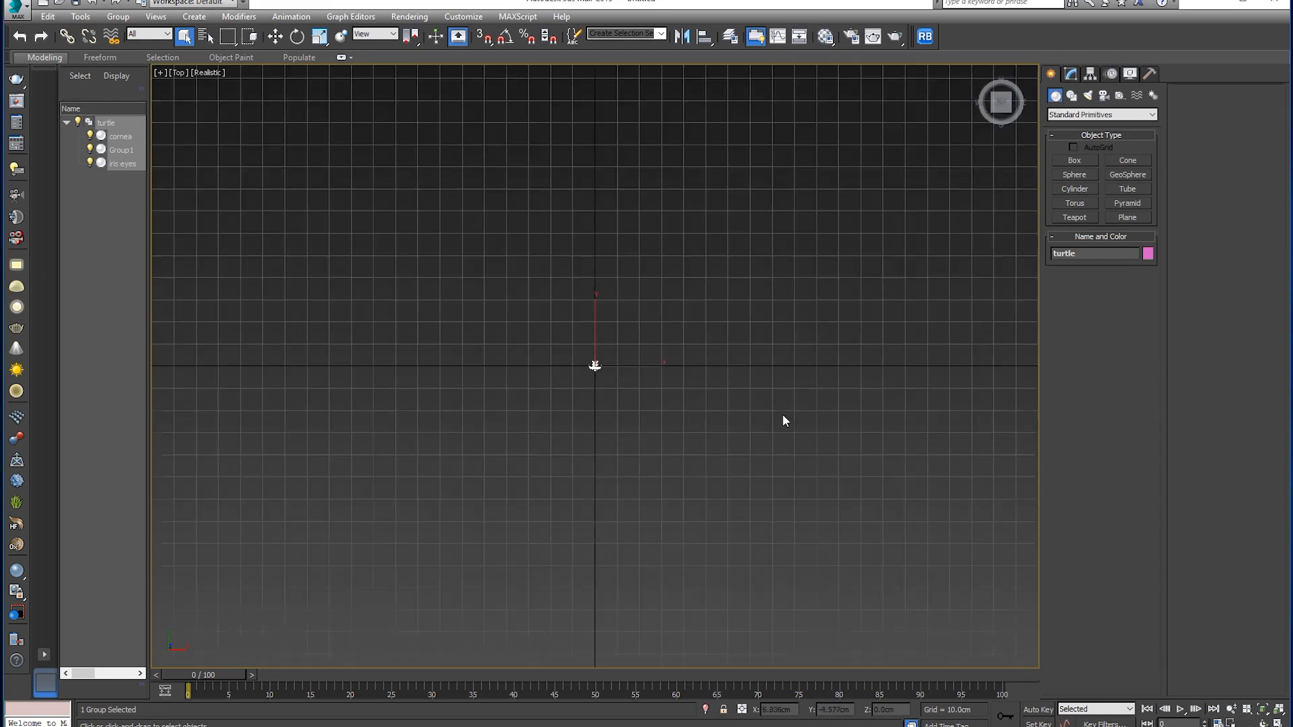
key(z)
scroll(724, 378, down, 2)
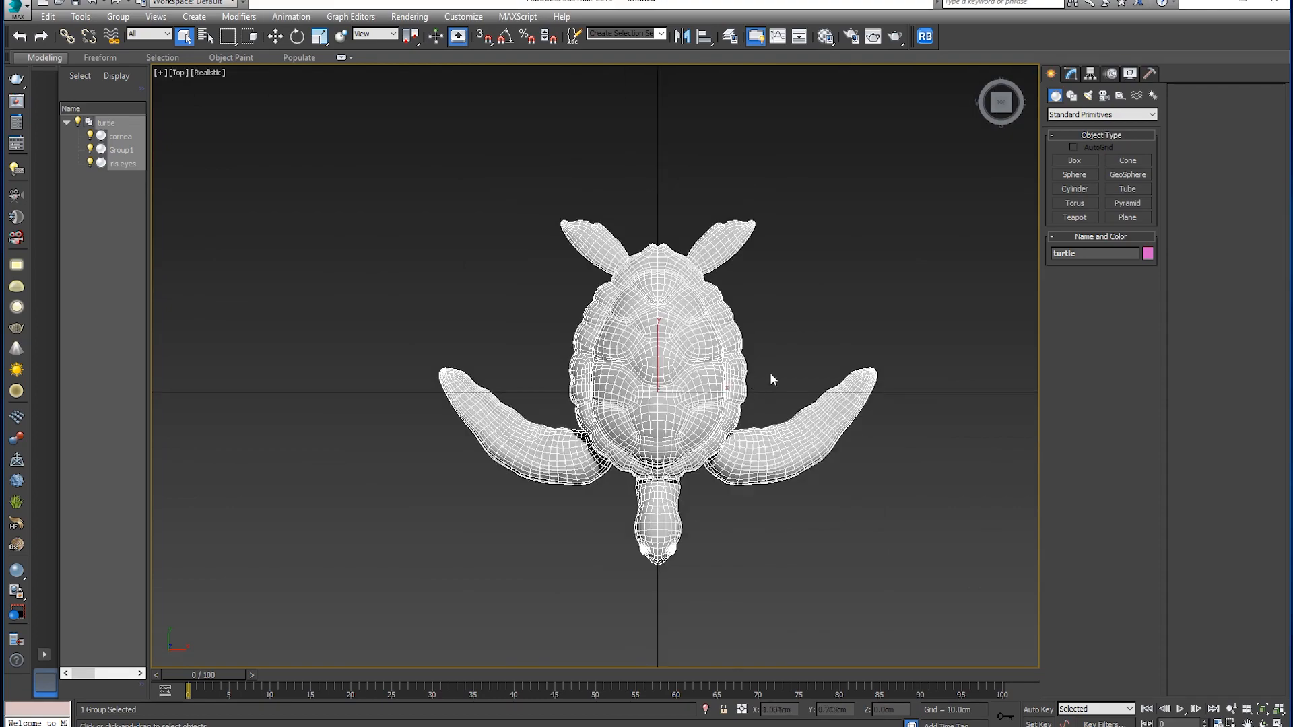
middle_drag(767, 373, 613, 359)
middle_drag(826, 336, 718, 385)
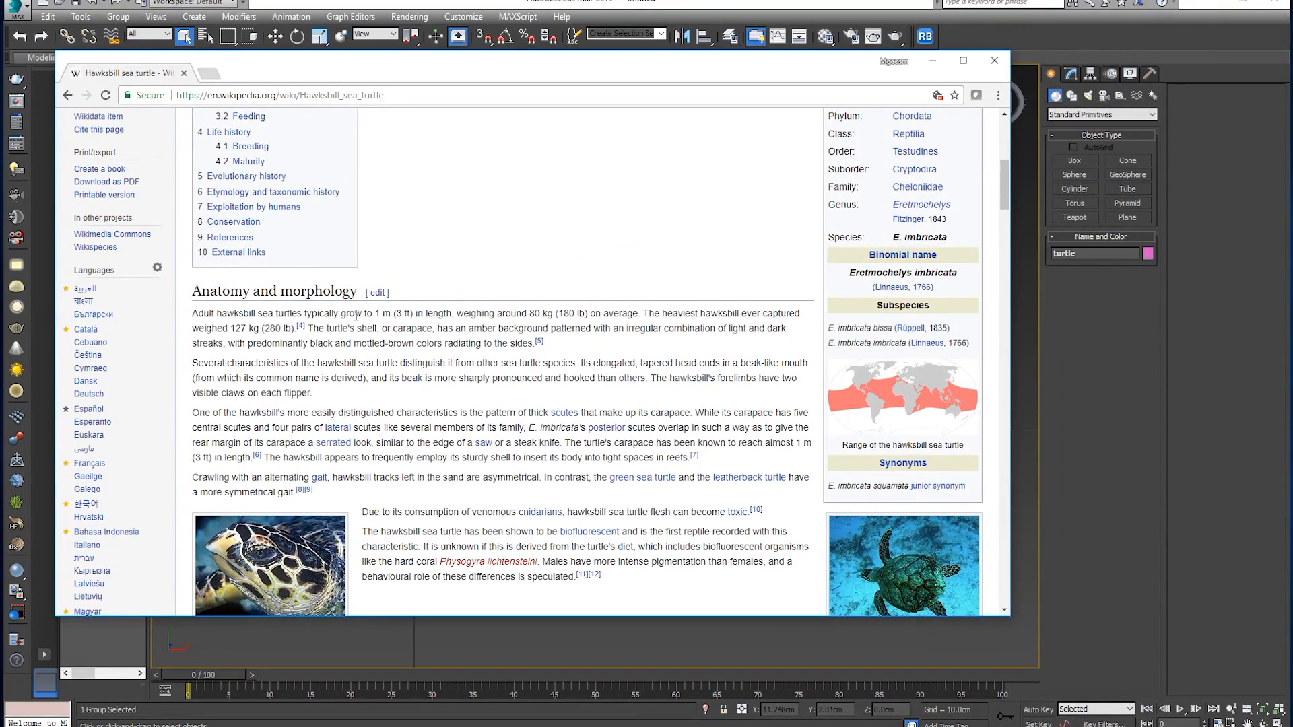
click(994, 63)
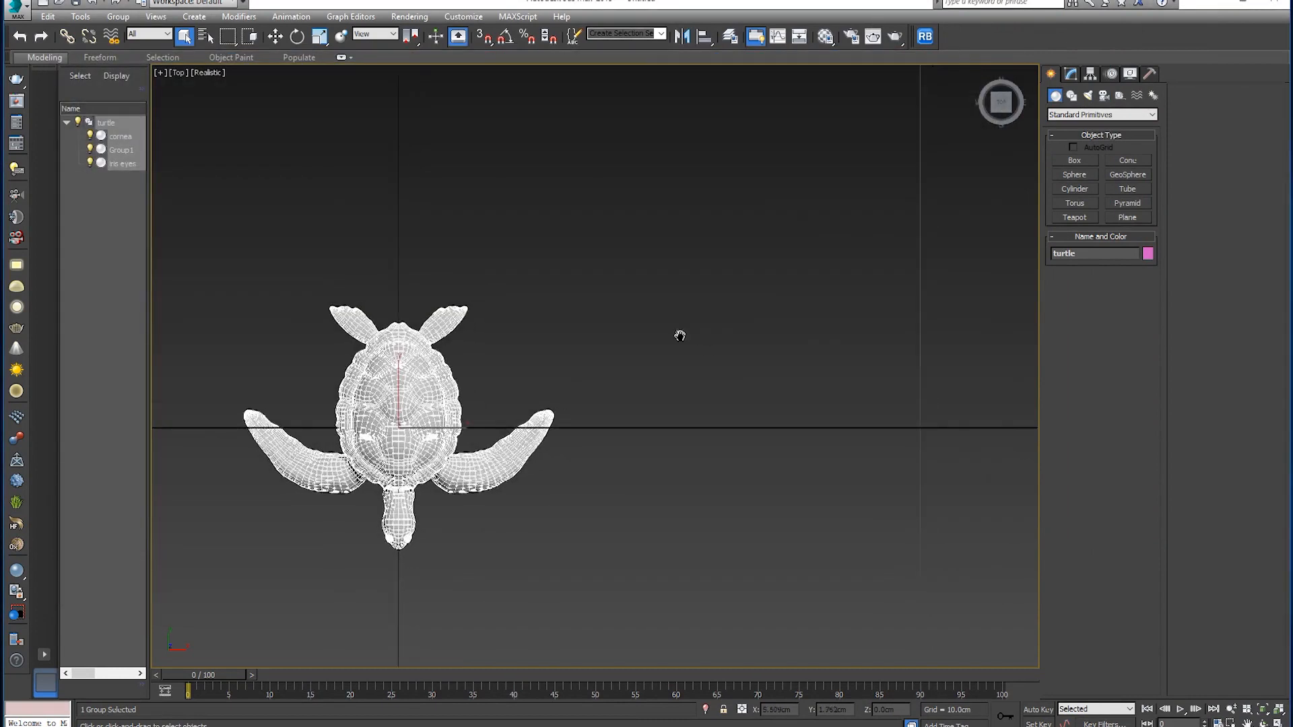
- Draw a plane beside the turtle, about 109 cm long and 39 cm wide
scroll(702, 313, down, 5)
click(1133, 216)
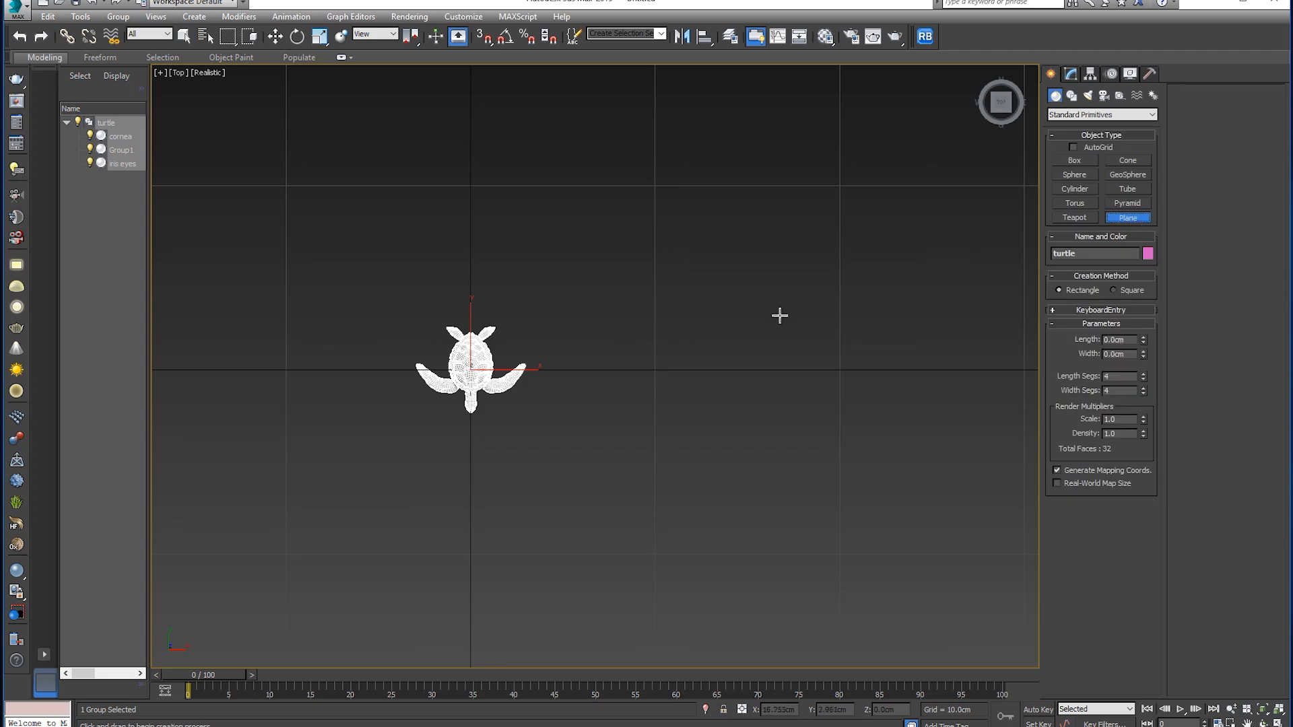
scroll(779, 312, down, 6)
drag(521, 165, 650, 519)
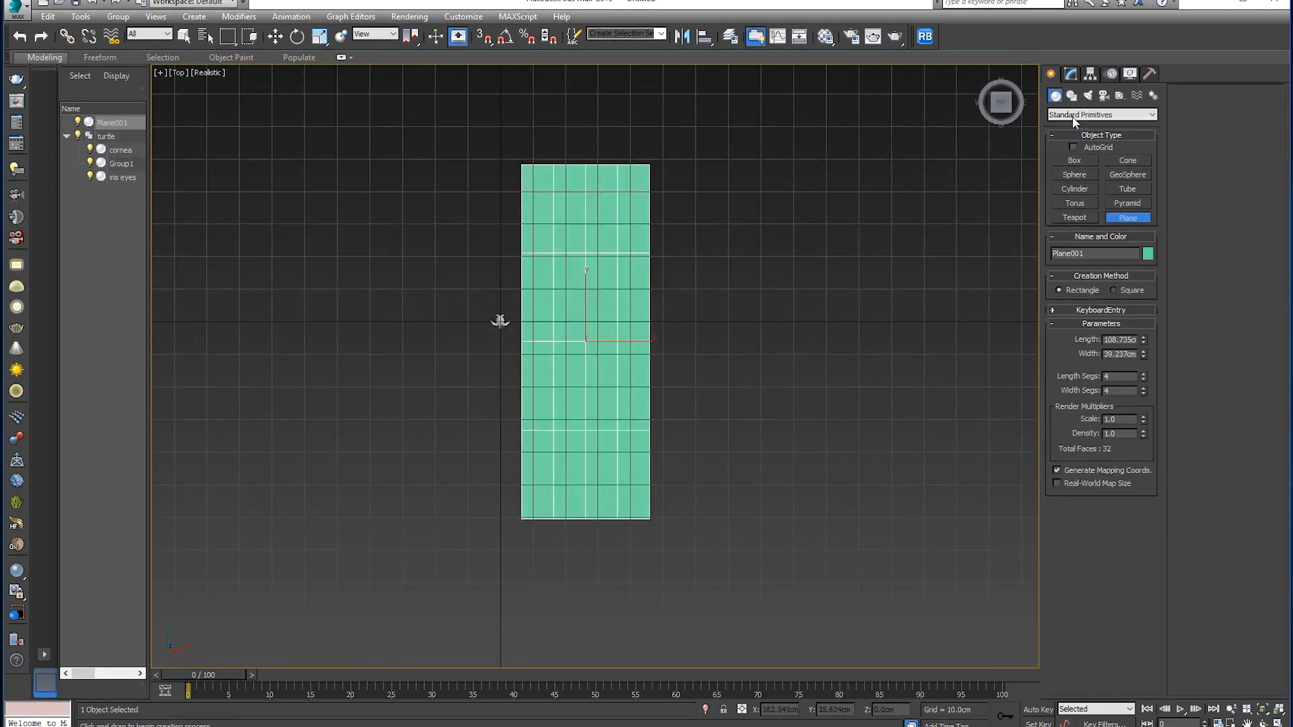
- Set the plane's length to 100 cm
click(1071, 73)
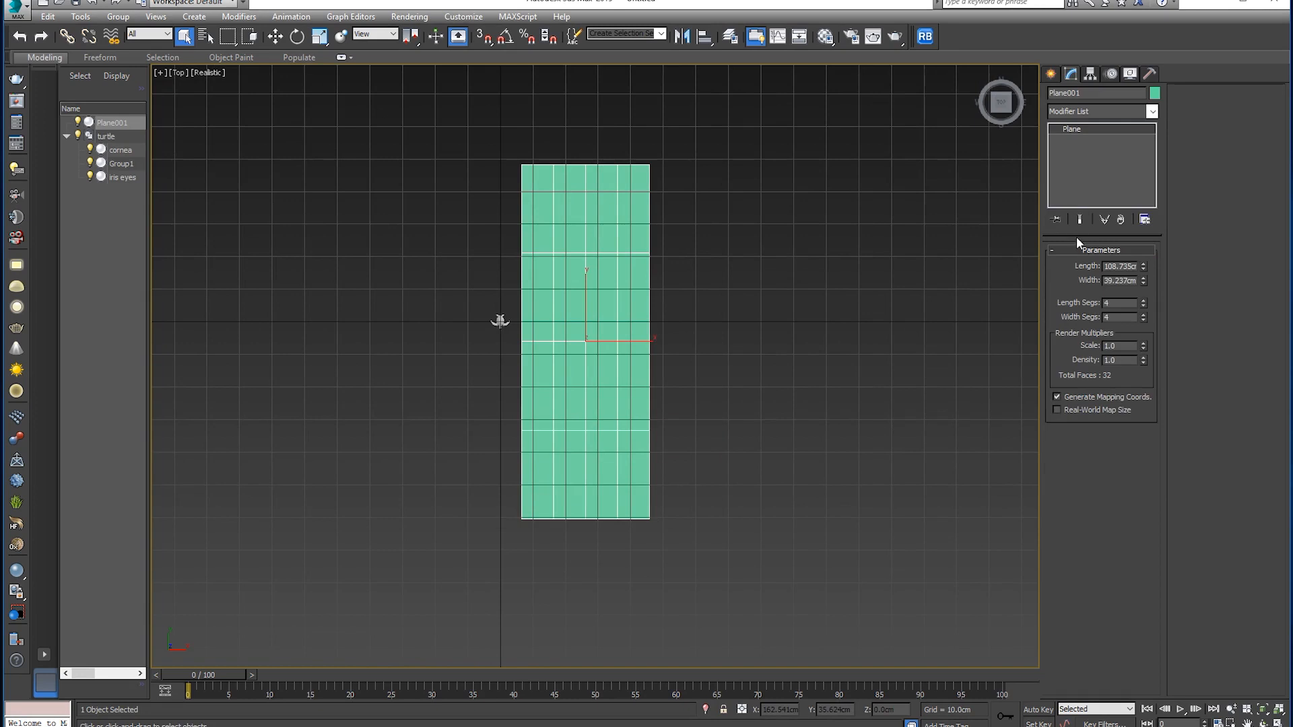
double_click(1134, 267)
text(100)
key(Return)
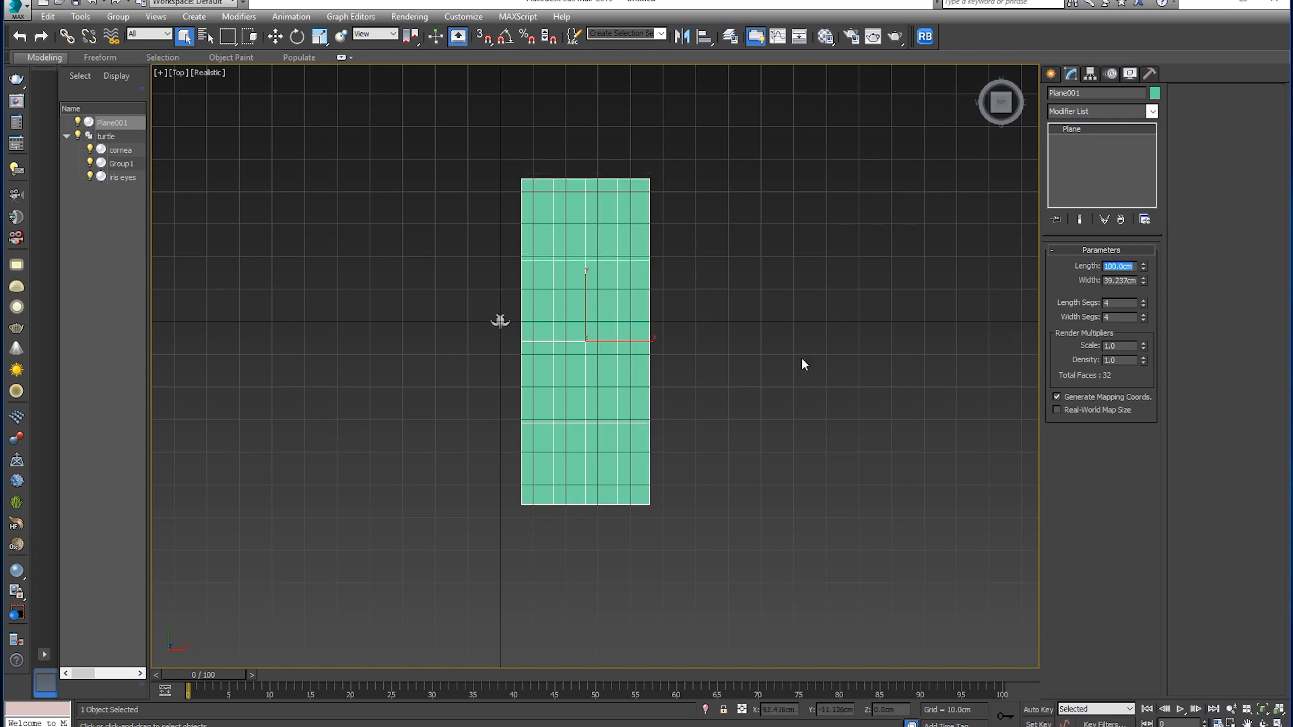
- Scale the turtle group uniformly to about 2040 percent, using the 100 cm plane as the size reference
scroll(471, 342, up, 5)
click(501, 278)
scroll(435, 520, down, 2)
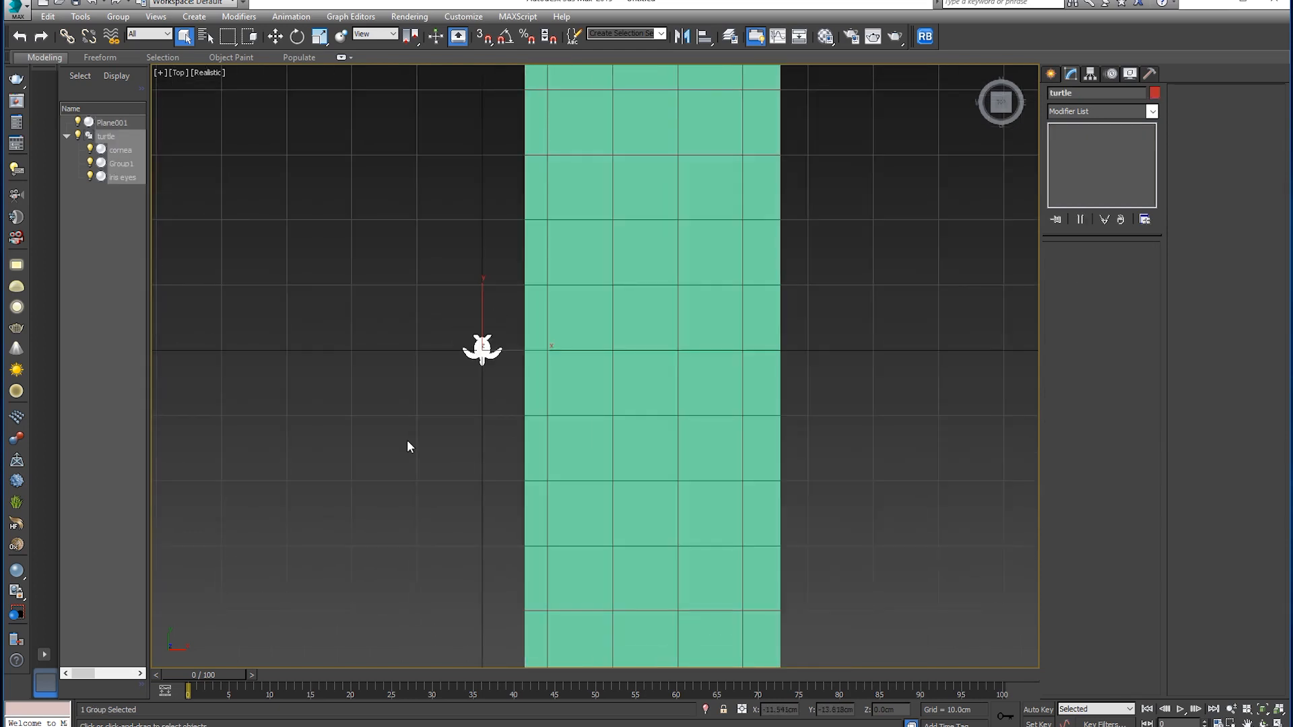
key(r)
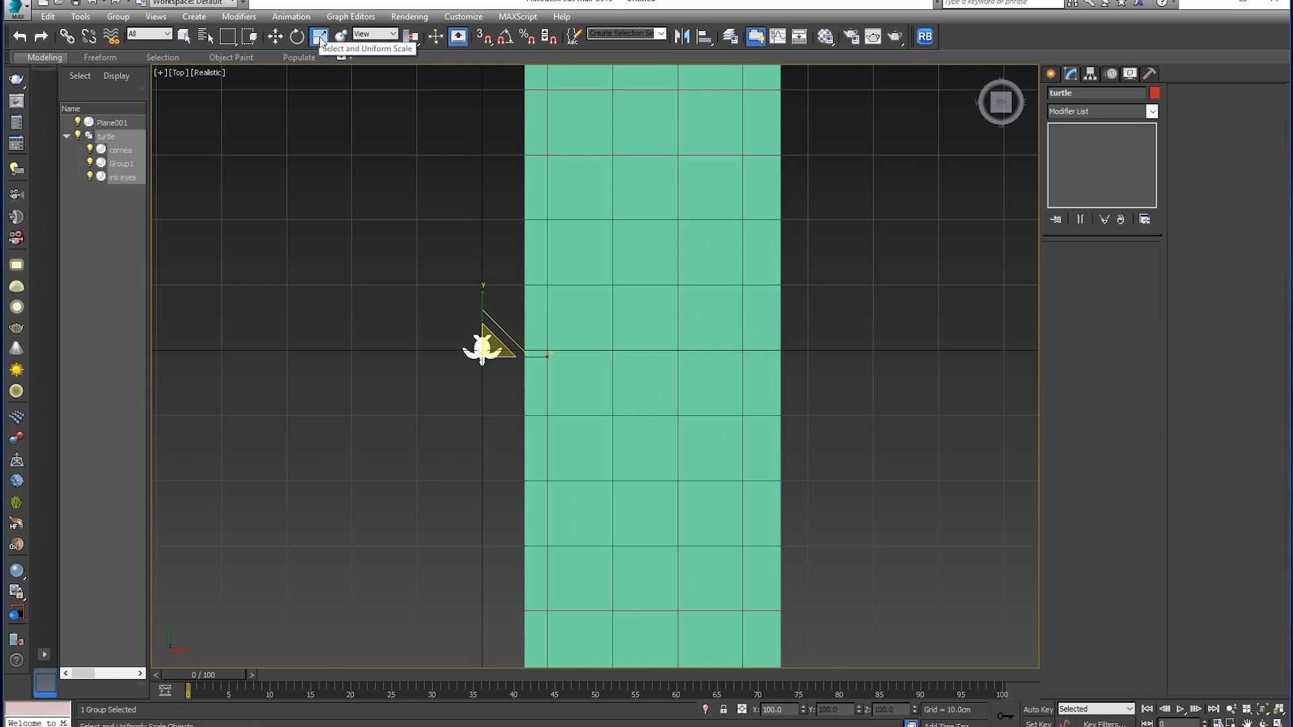
scroll(397, 376, down, 3)
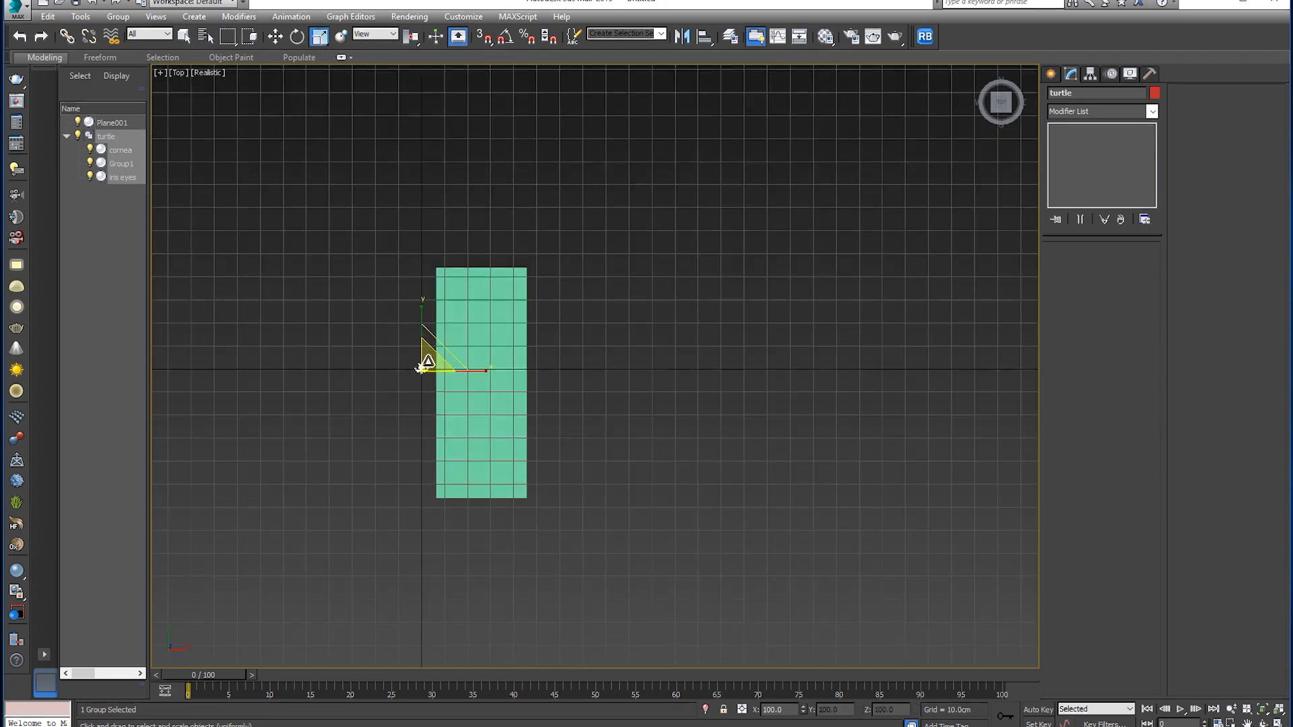
drag(420, 368, 528, 554)
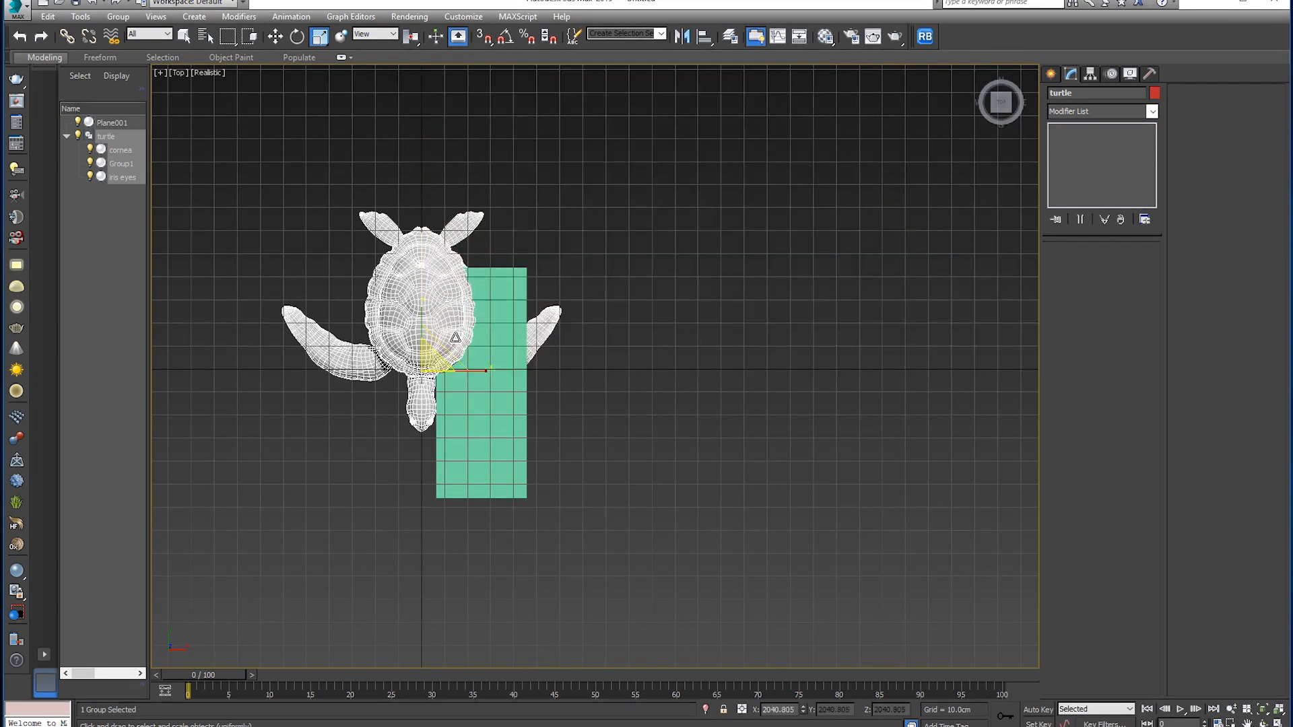
- Try moving the turtle along Y to compare its length with the plane, and undo the move
key(w)
drag(409, 330, 408, 387)
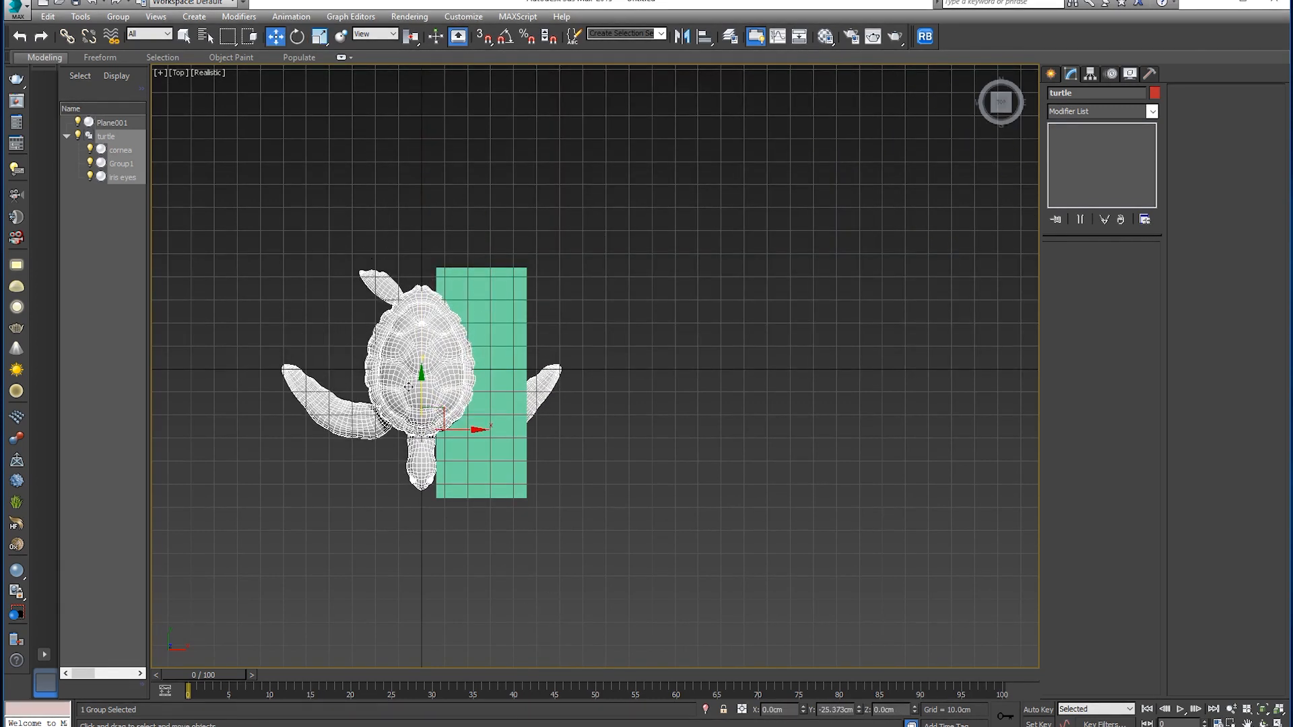
key(ctrl+z)
- Scale the turtle group up by a further 2 percent or so and delete the reference plane
key(r)
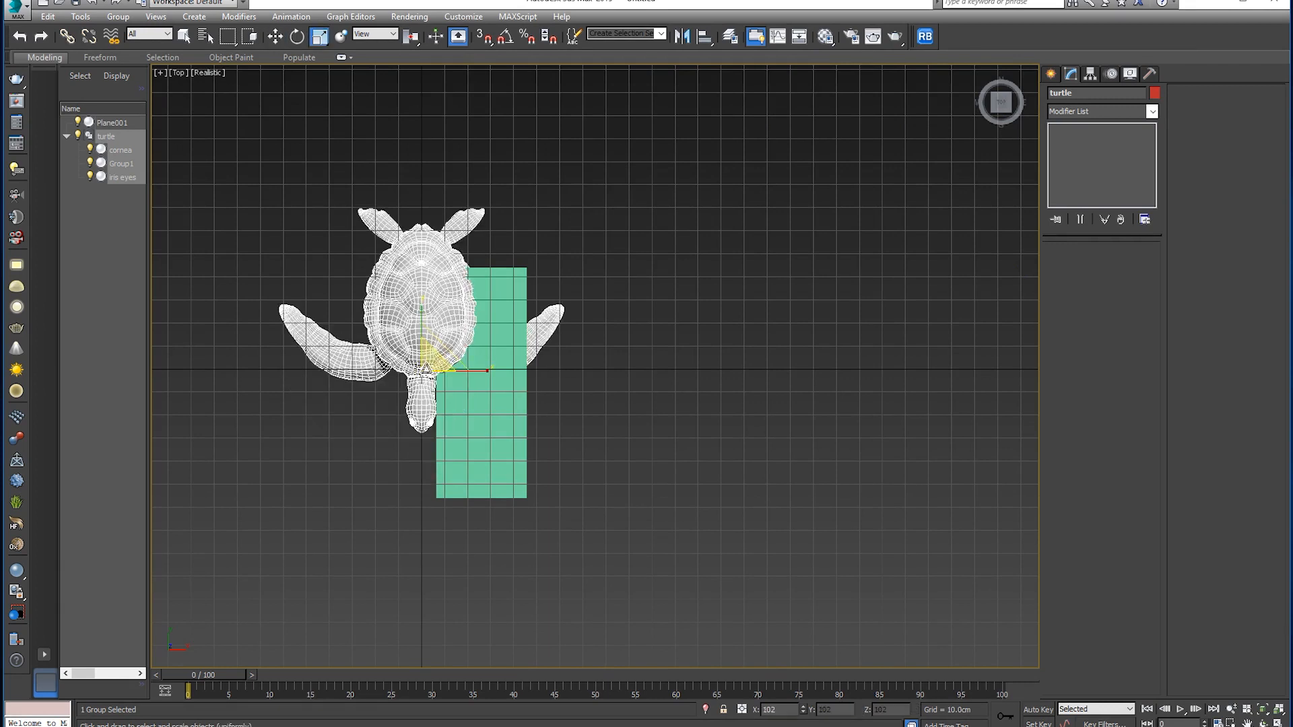
click(496, 450)
key(Delete)
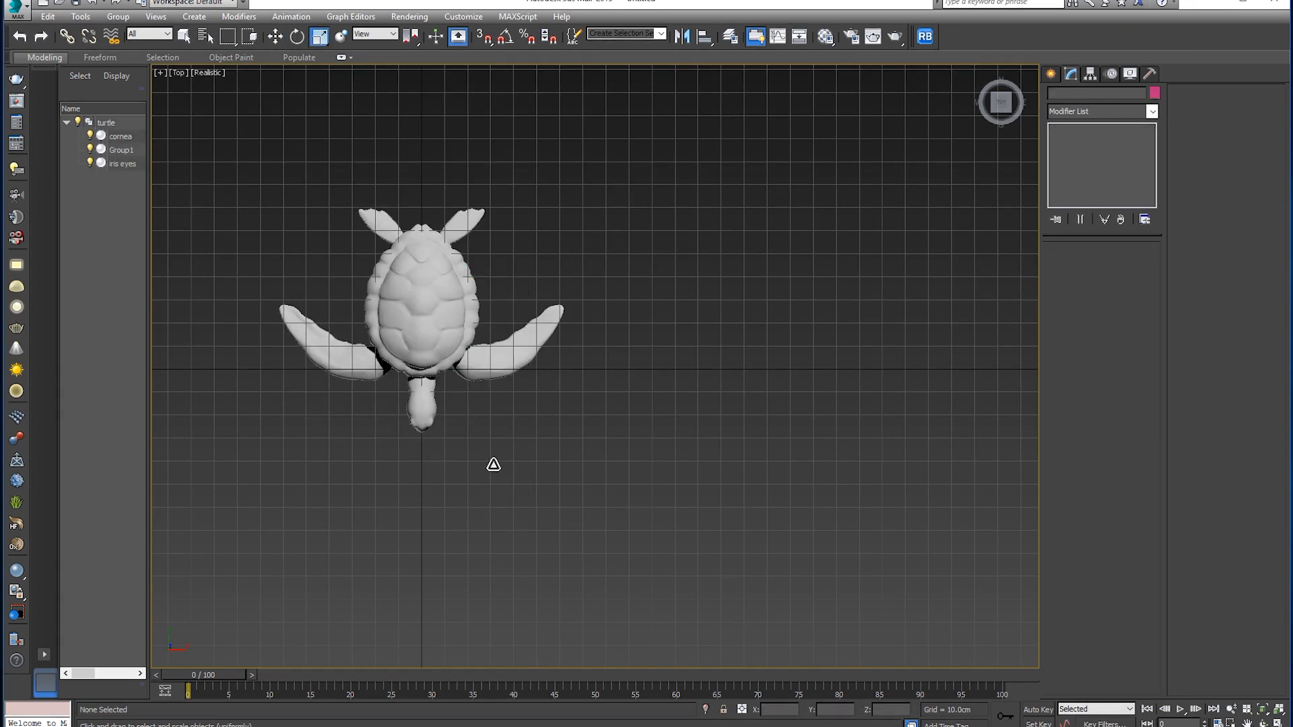
- Switch to an angled perspective view of the turtle and select the turtle group
scroll(494, 465, up, 5)
scroll(457, 384, down, 2)
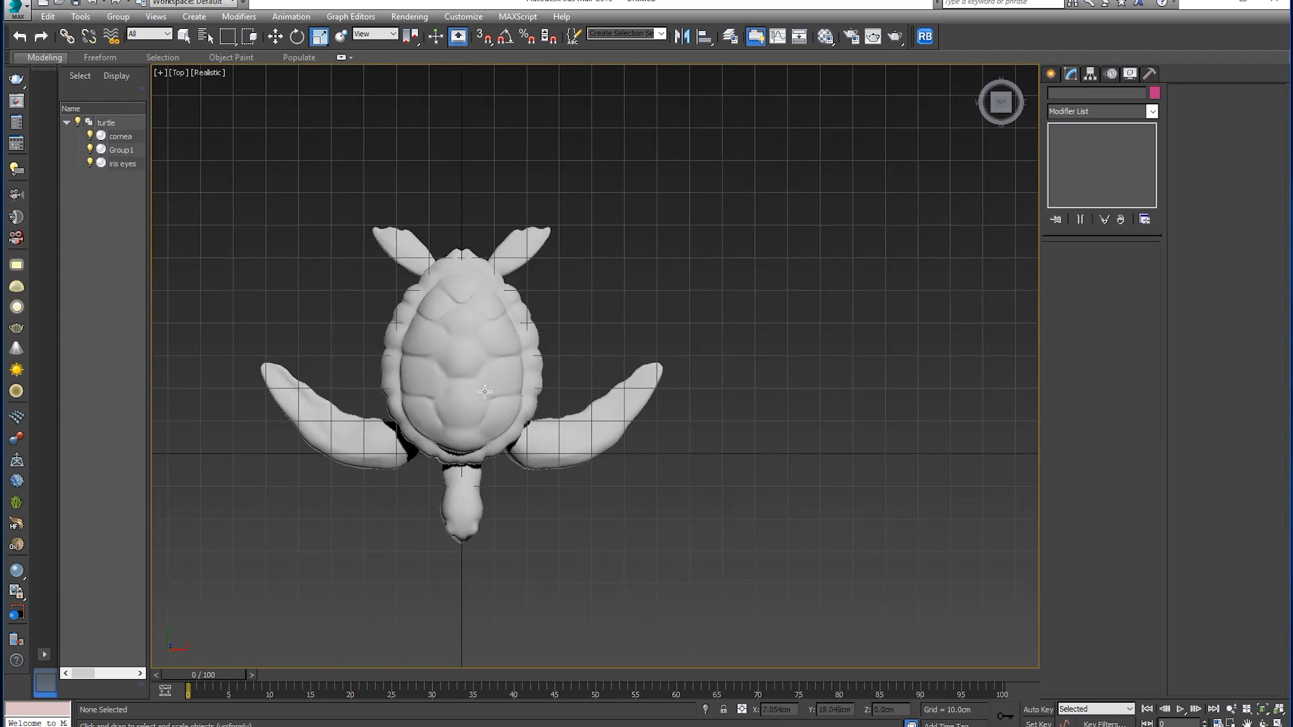
key(p)
click(509, 377)
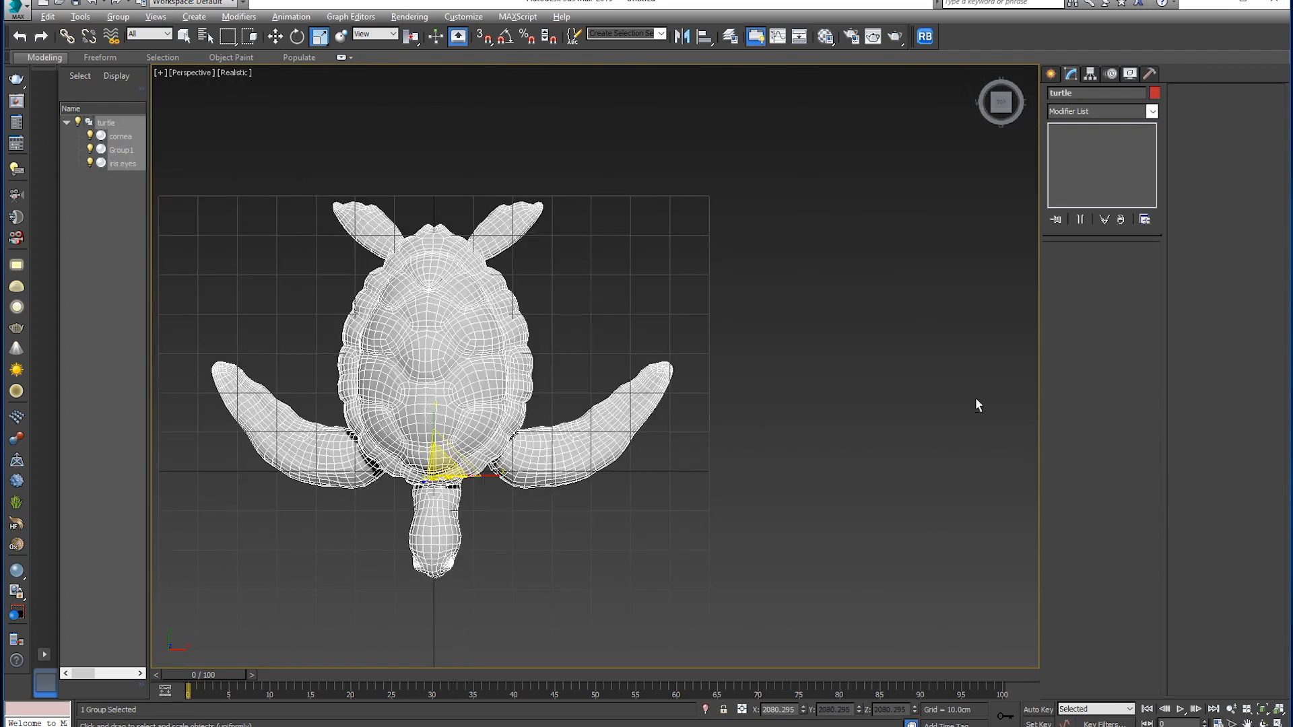
alt+middle_drag(975, 398, 940, 311)
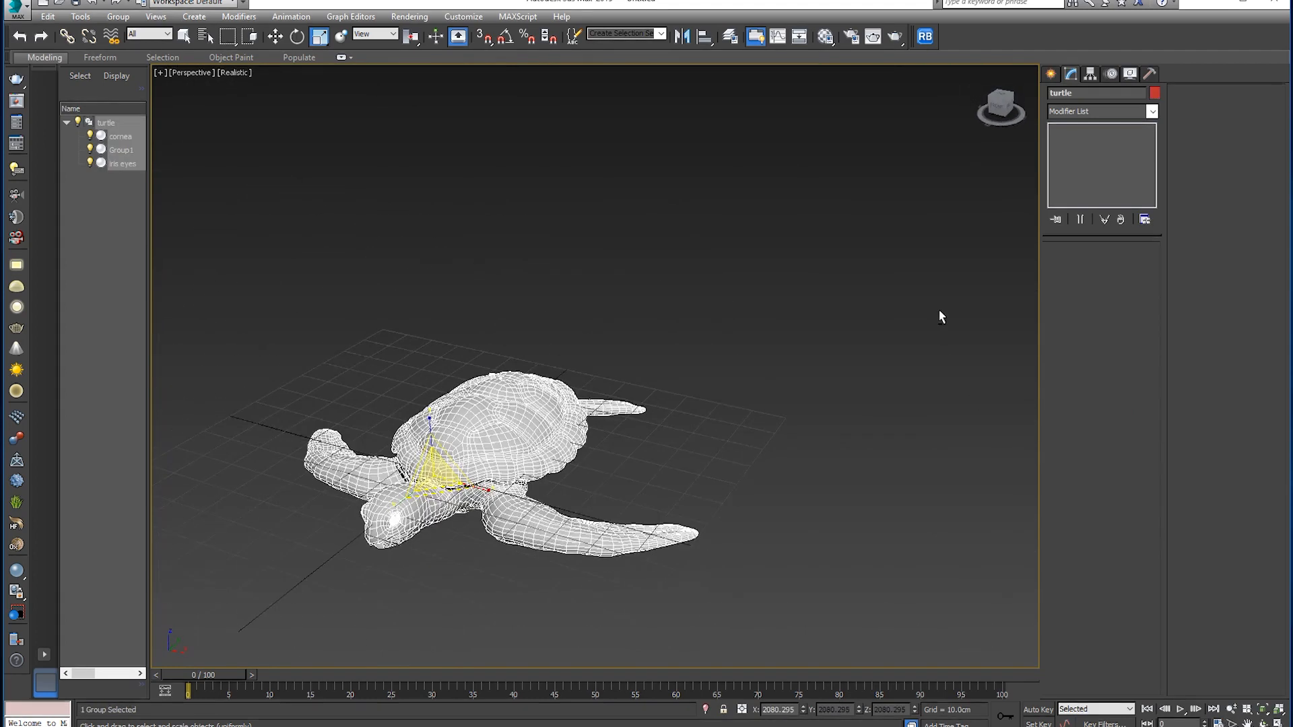
click(128, 20)
click(134, 48)
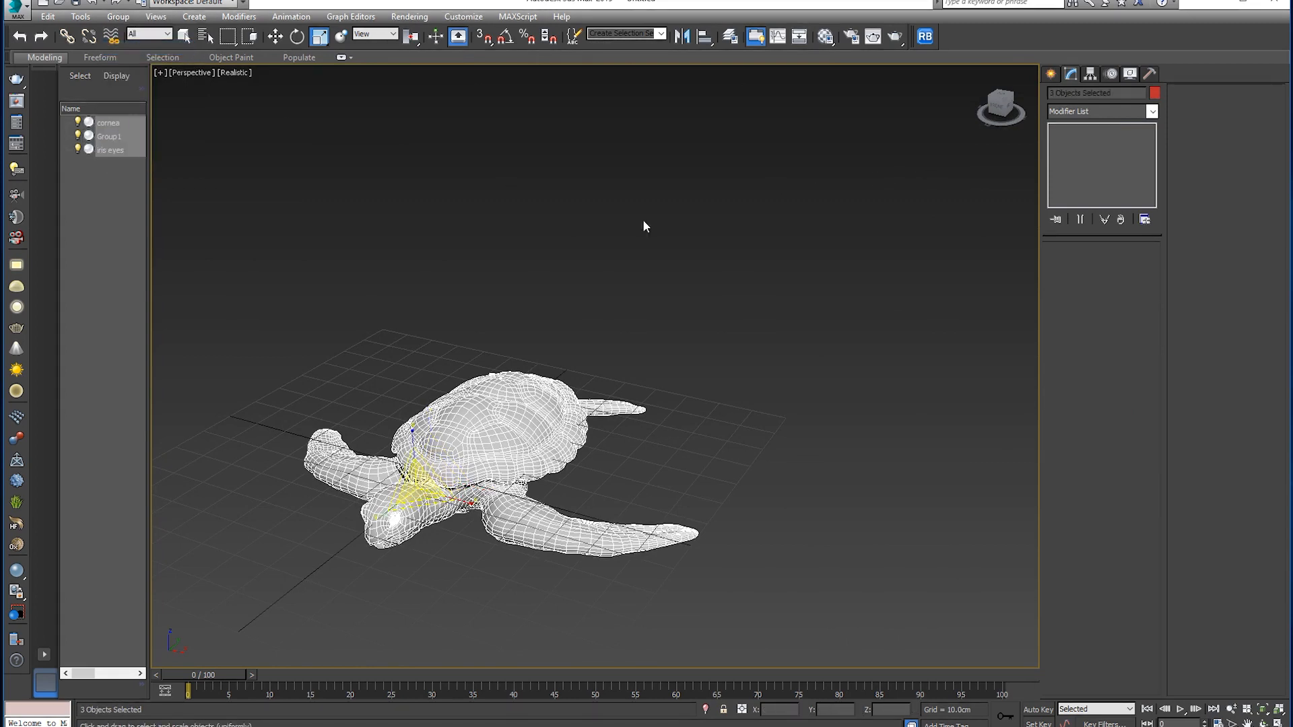
key(ctrl+z)
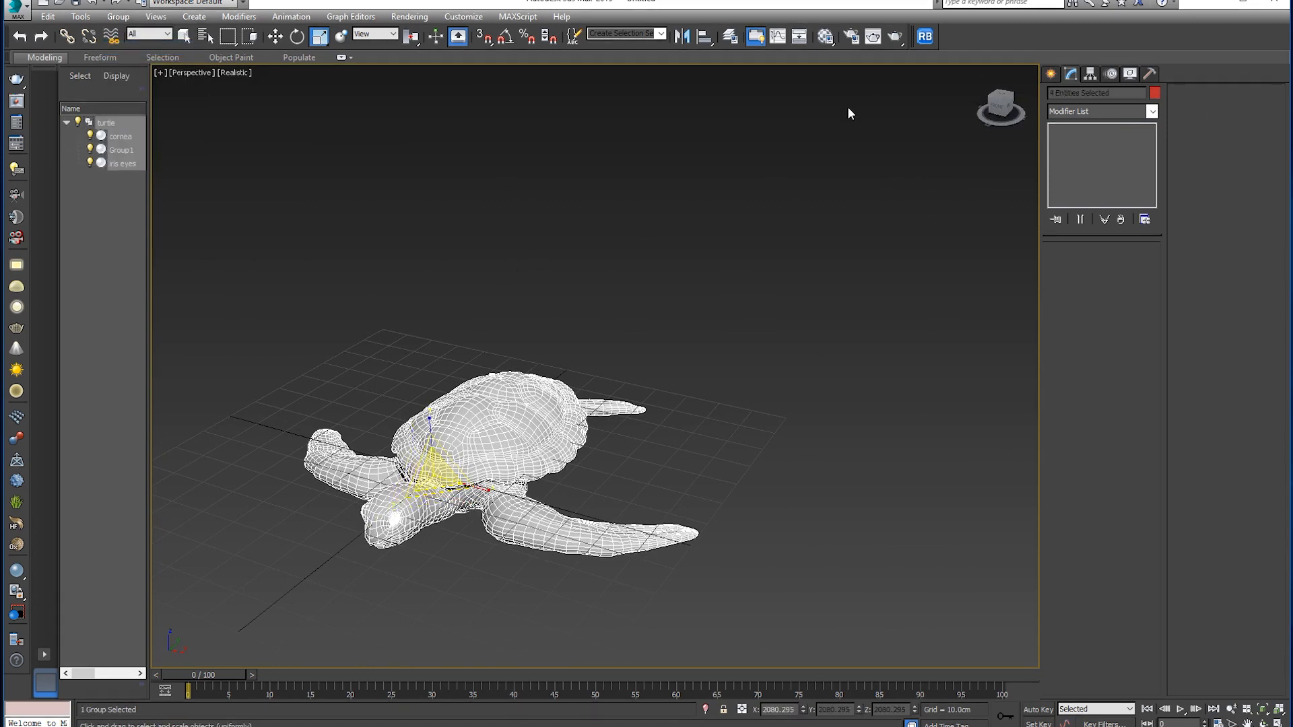
- Ungroup the turtle and apply Reset XForm to the cornea, body and iris eyes objects
click(1088, 93)
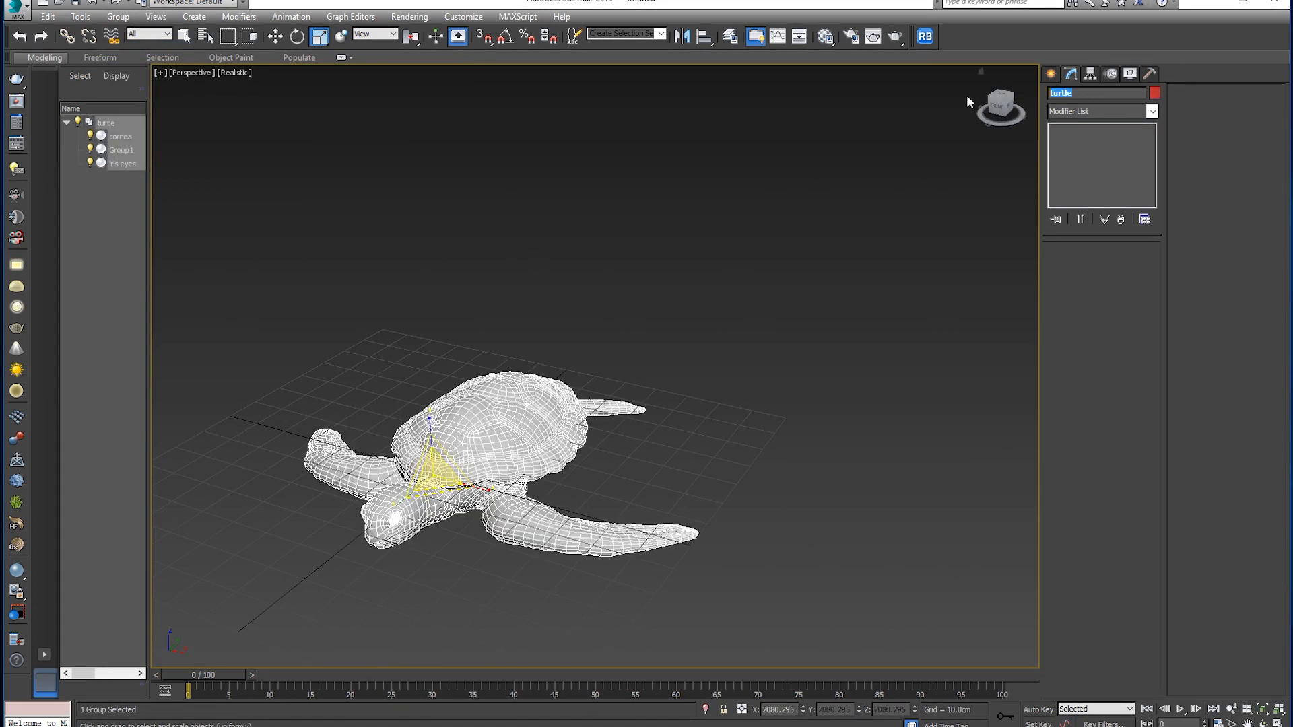
click(118, 17)
click(134, 48)
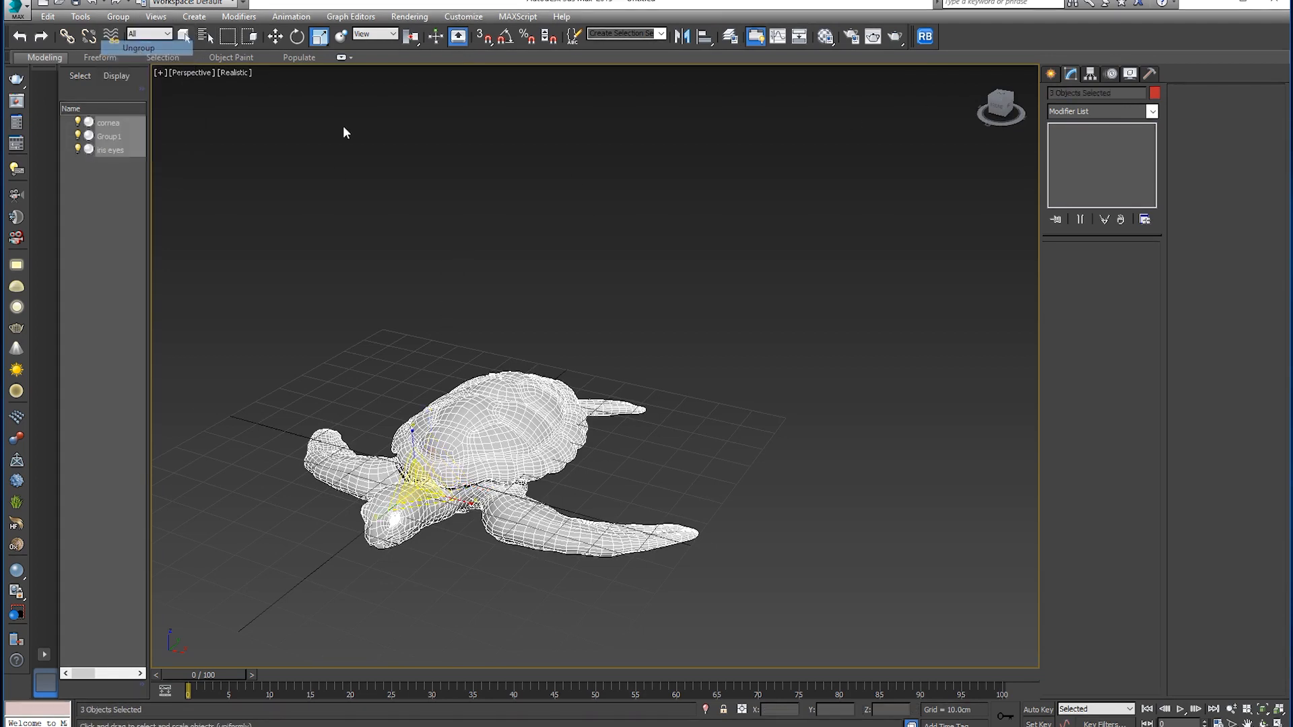
click(1153, 72)
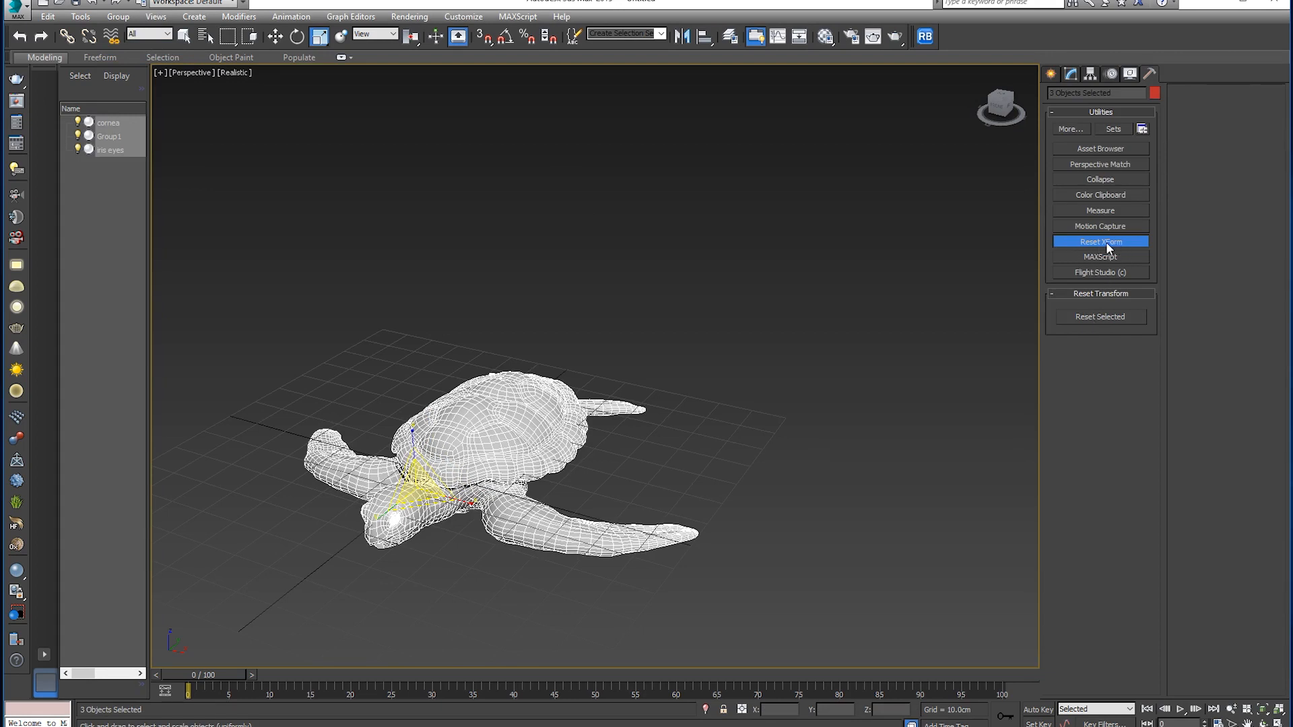
click(1099, 321)
click(1071, 73)
click(640, 406)
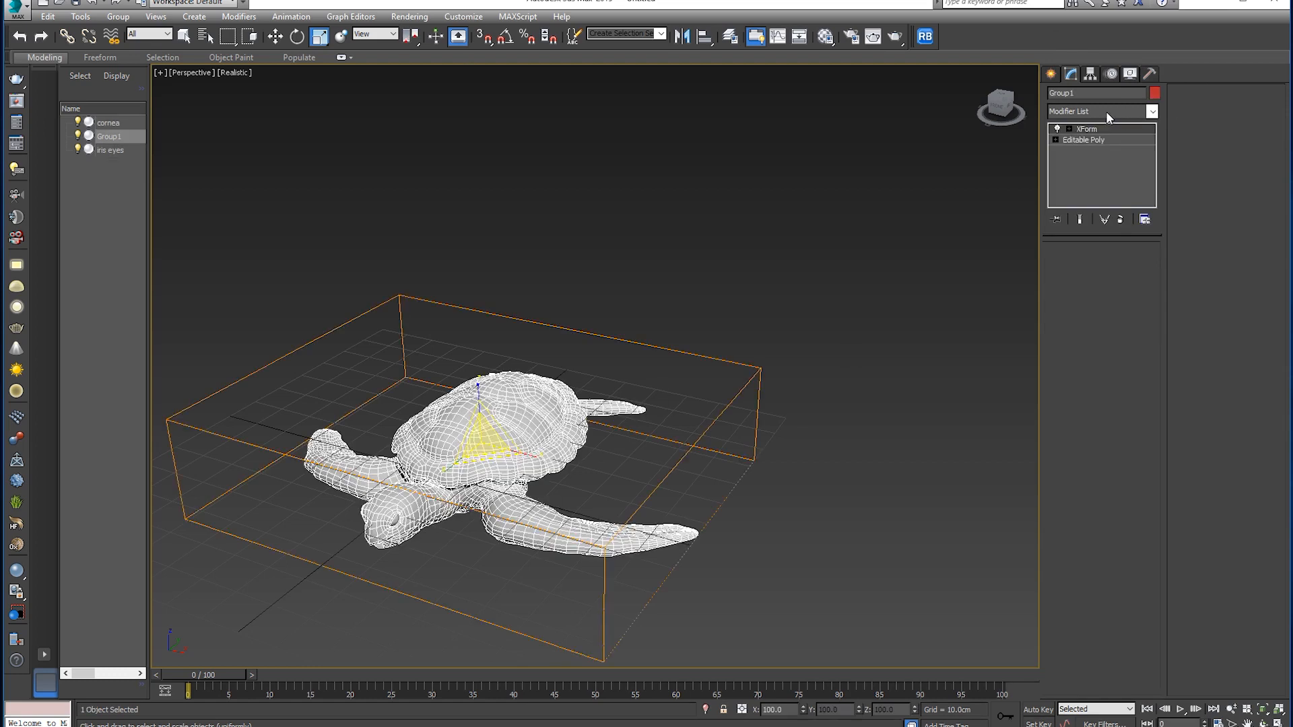
- Select all three turtle objects and convert them to Editable Poly
drag(224, 234, 438, 391)
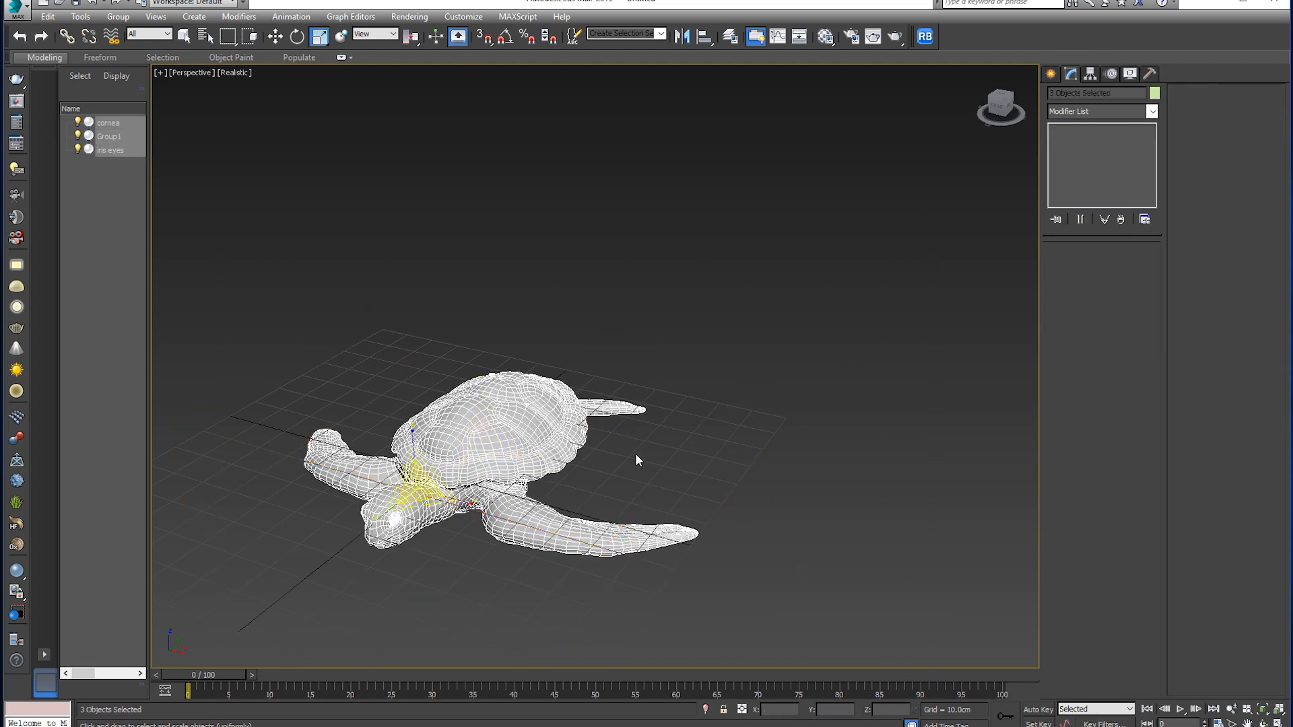
right_click(525, 412)
mouse_move(638, 547)
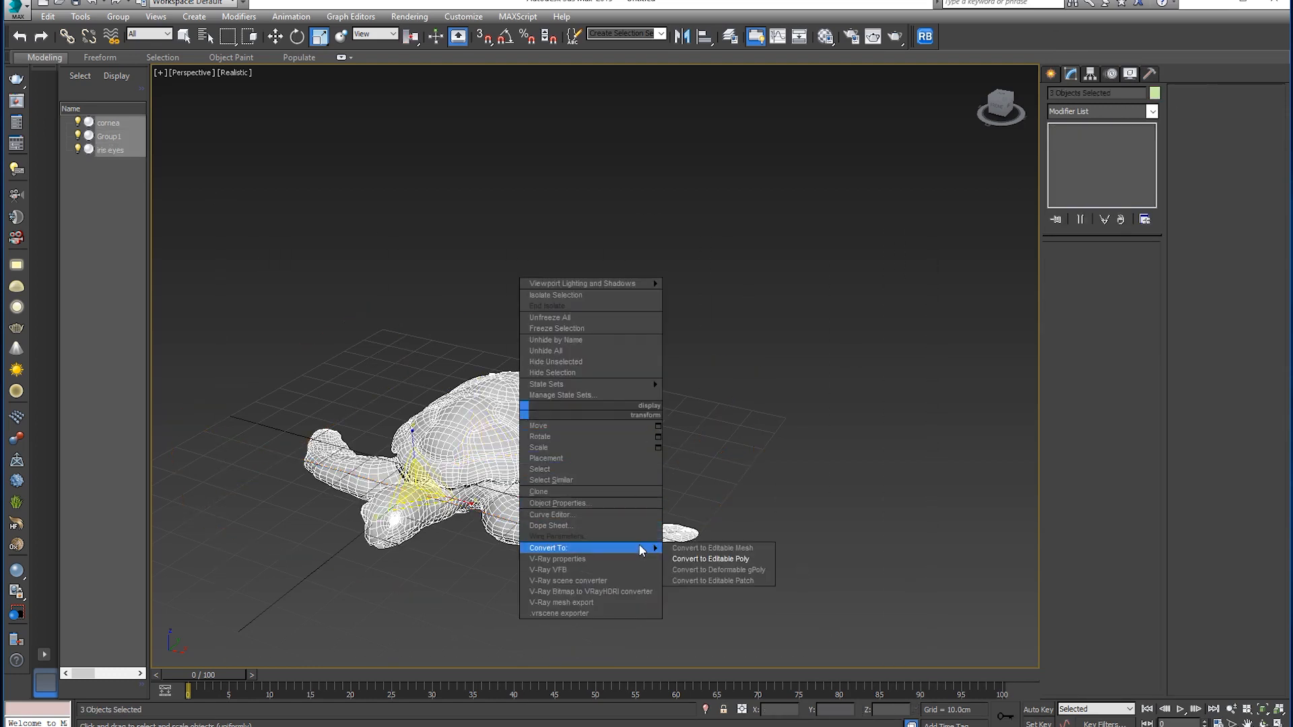
click(717, 558)
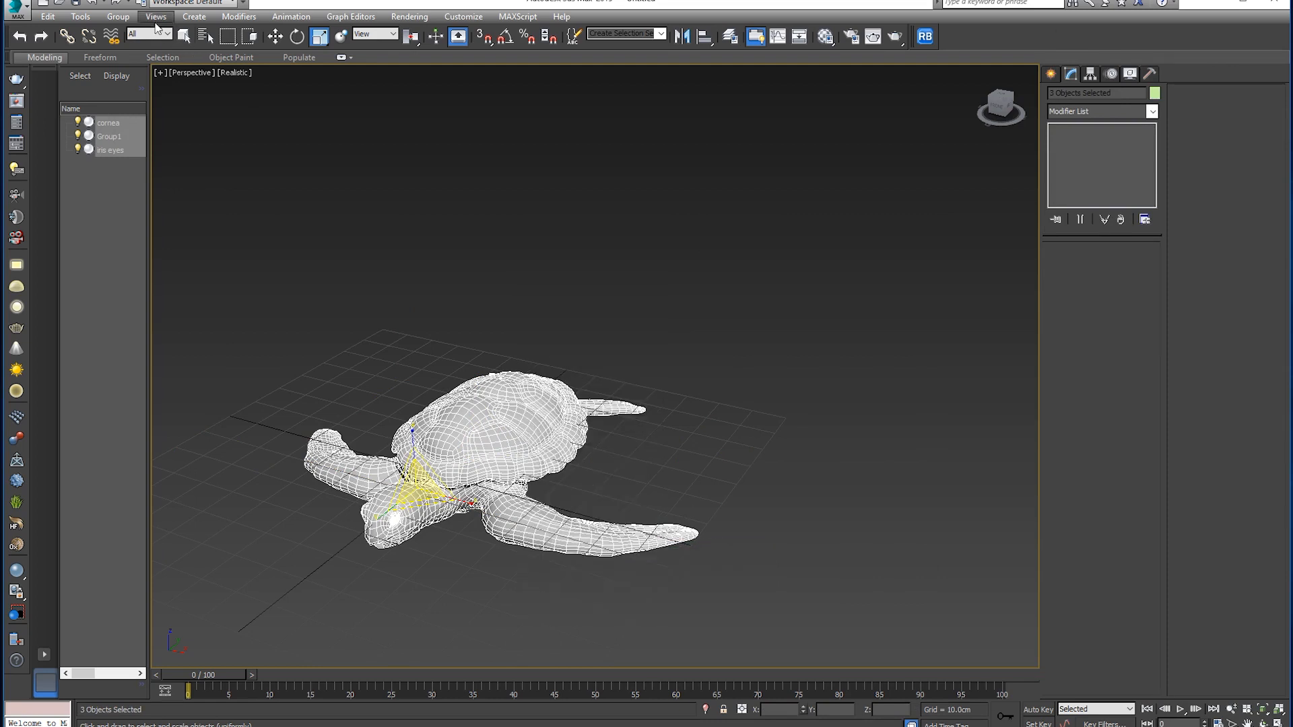
- Group the three converted objects again under the name turtle
click(117, 16)
click(135, 31)
text(turtle)
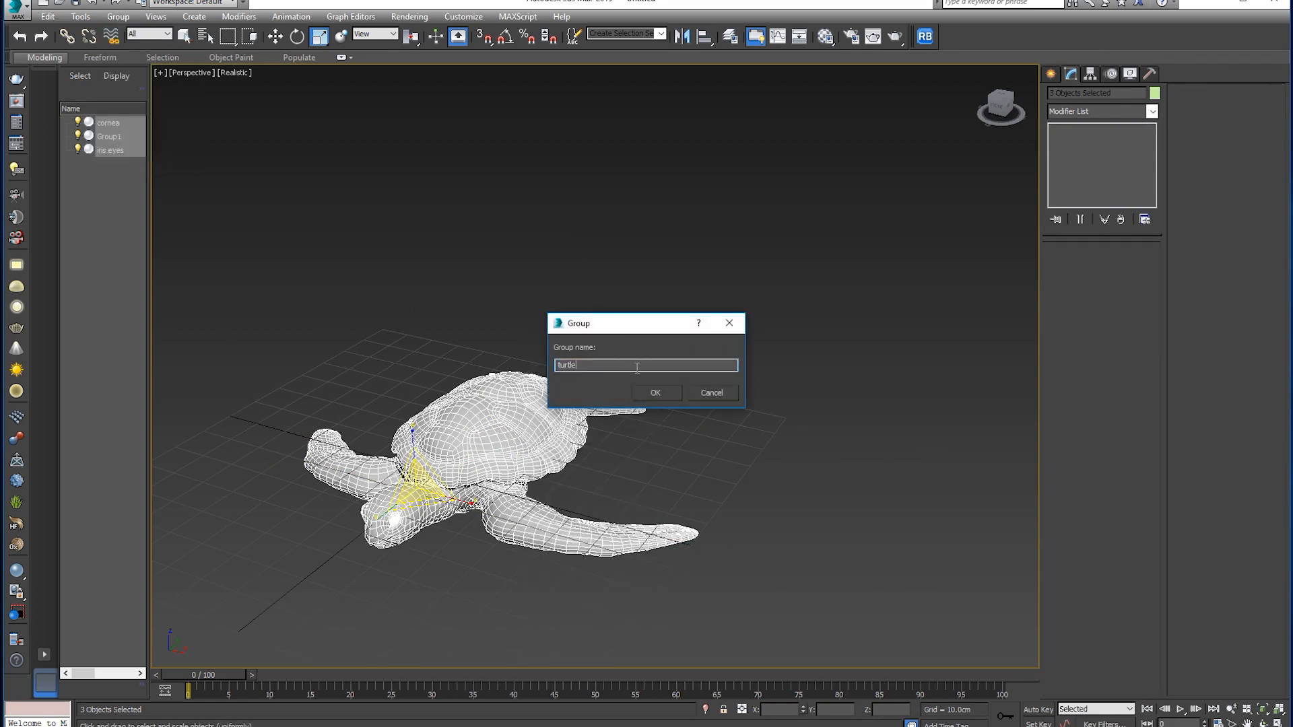
click(652, 391)
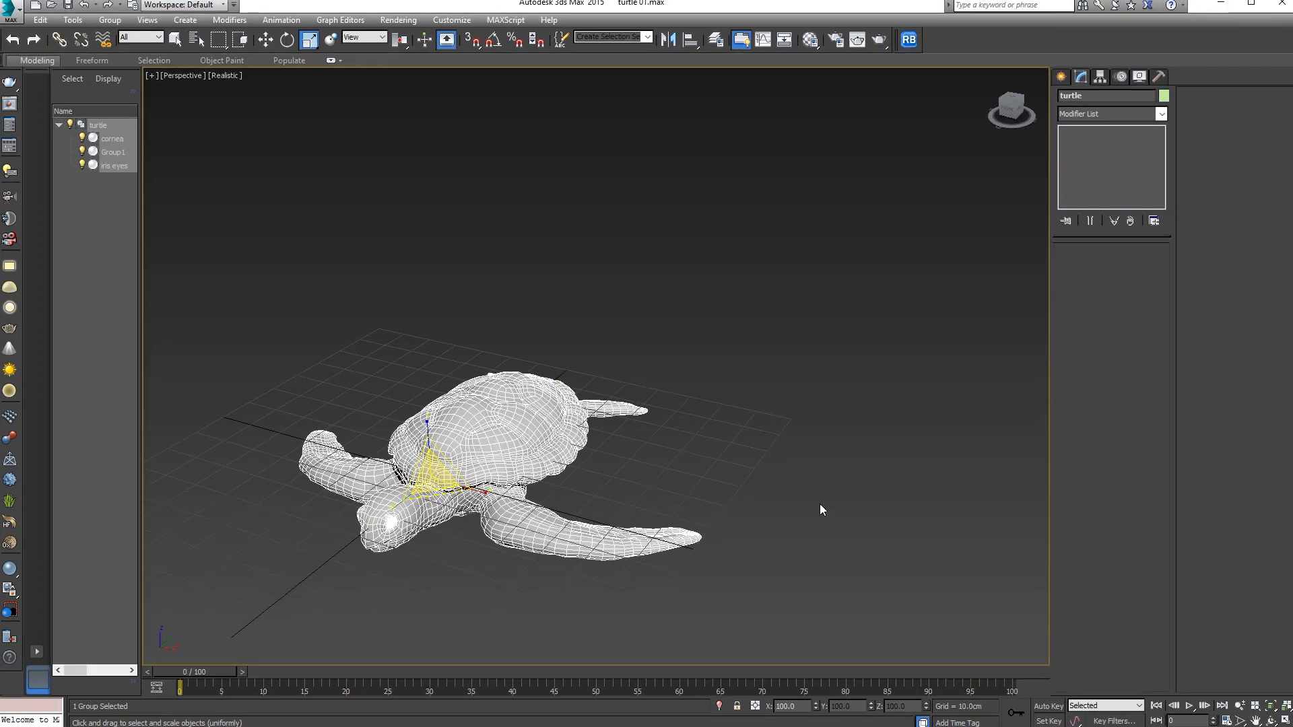
- Switch to the top view of the turtle and bring up the VRay camera types for creation
alt+middle_drag(819, 504, 815, 436)
scroll(835, 435, down, 5)
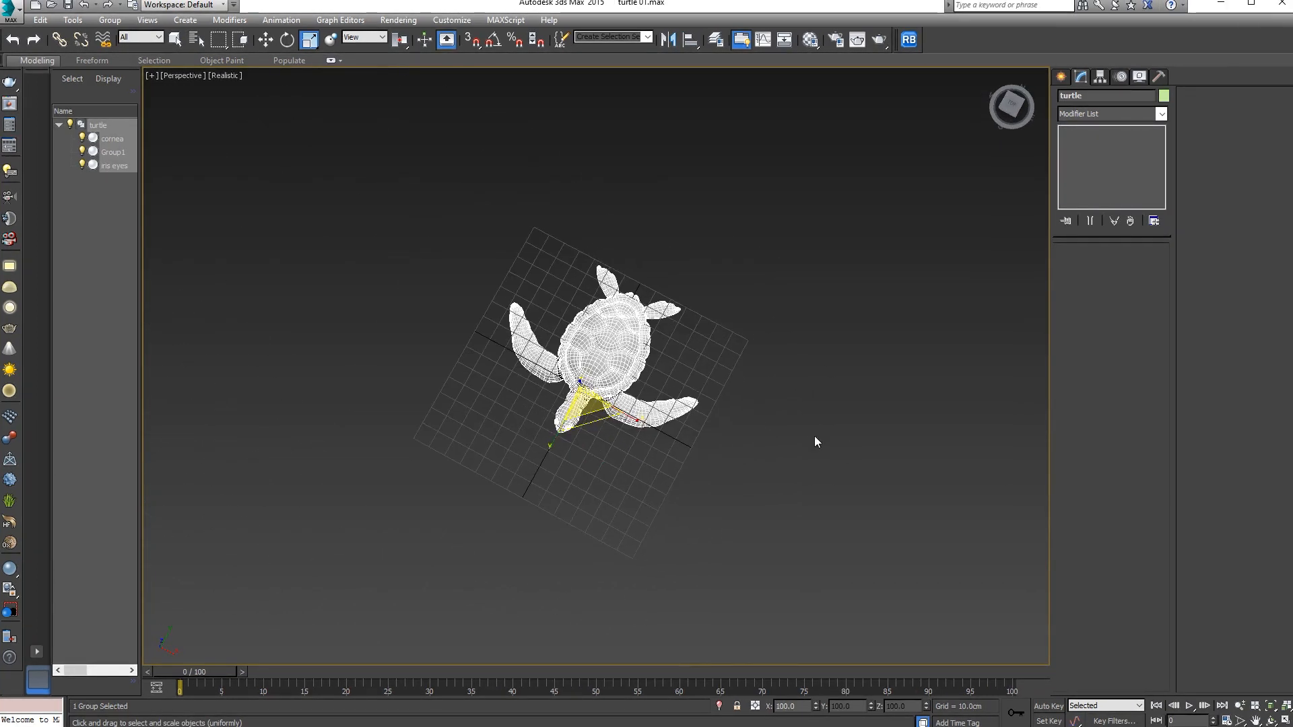
key(t)
scroll(814, 435, down, 3)
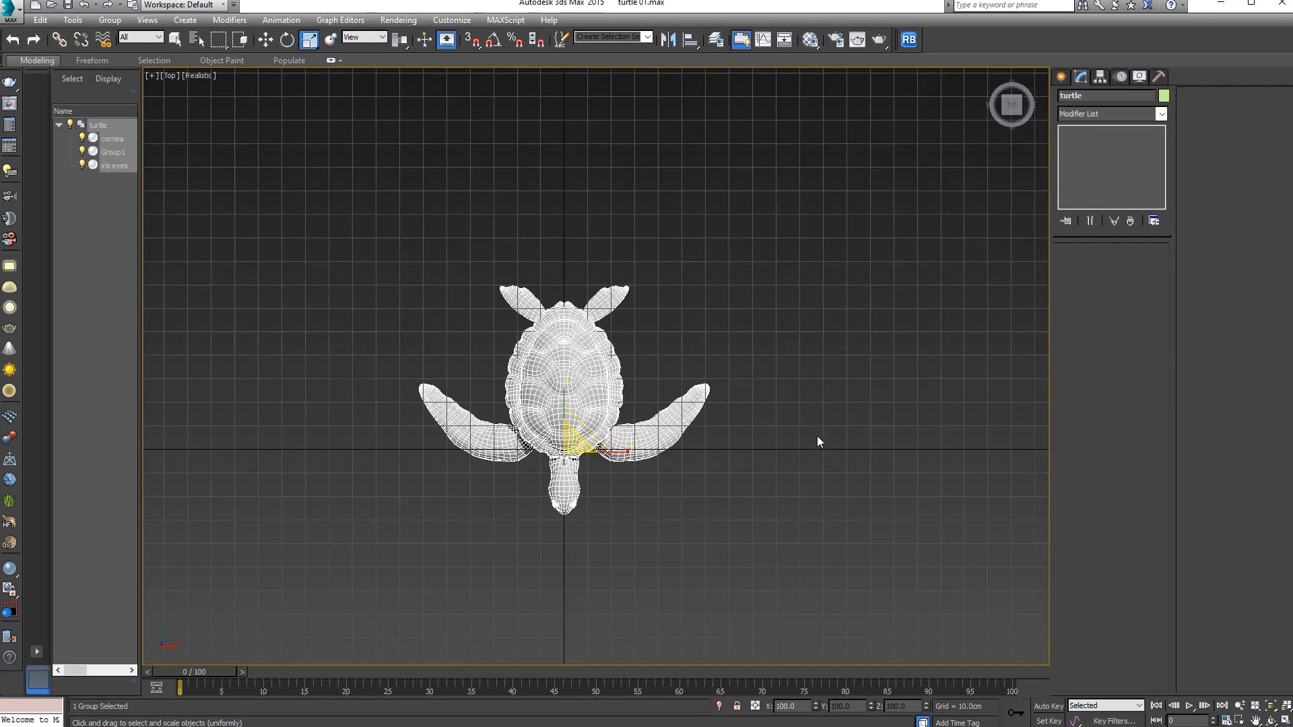
middle_drag(818, 435, 753, 423)
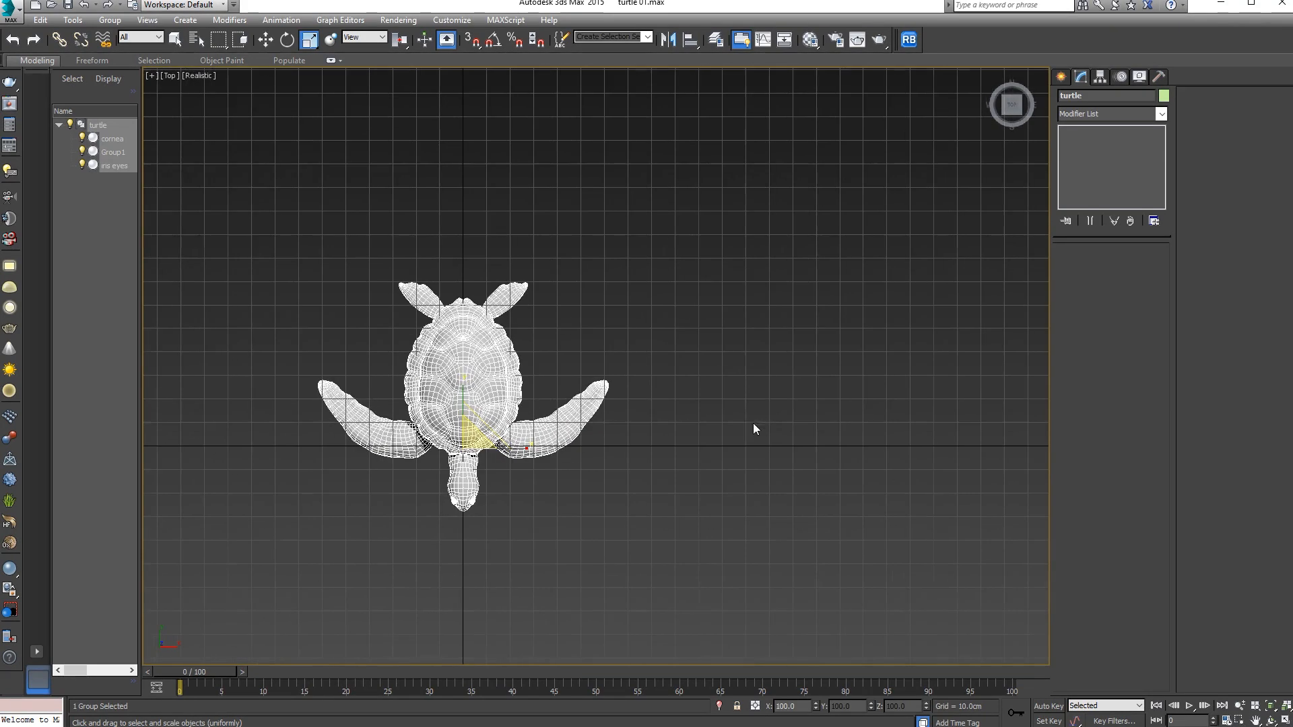
click(1062, 77)
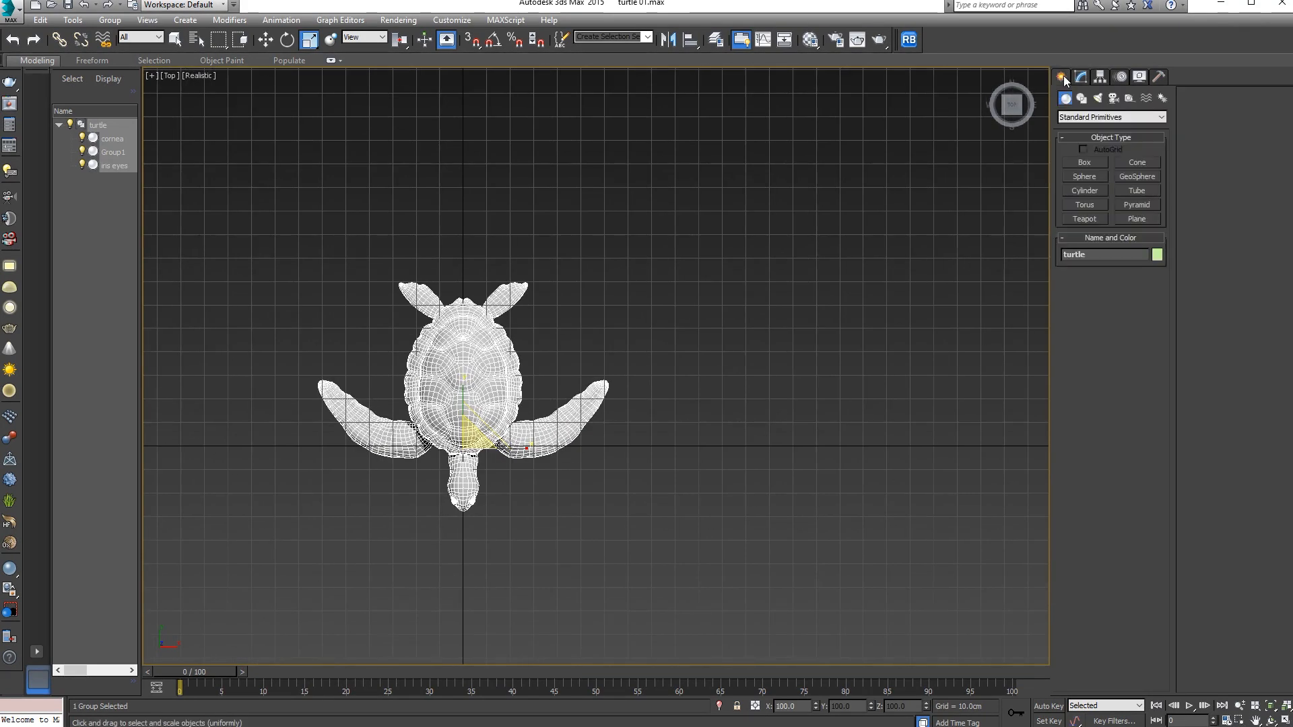
click(1114, 99)
click(1109, 114)
click(1100, 132)
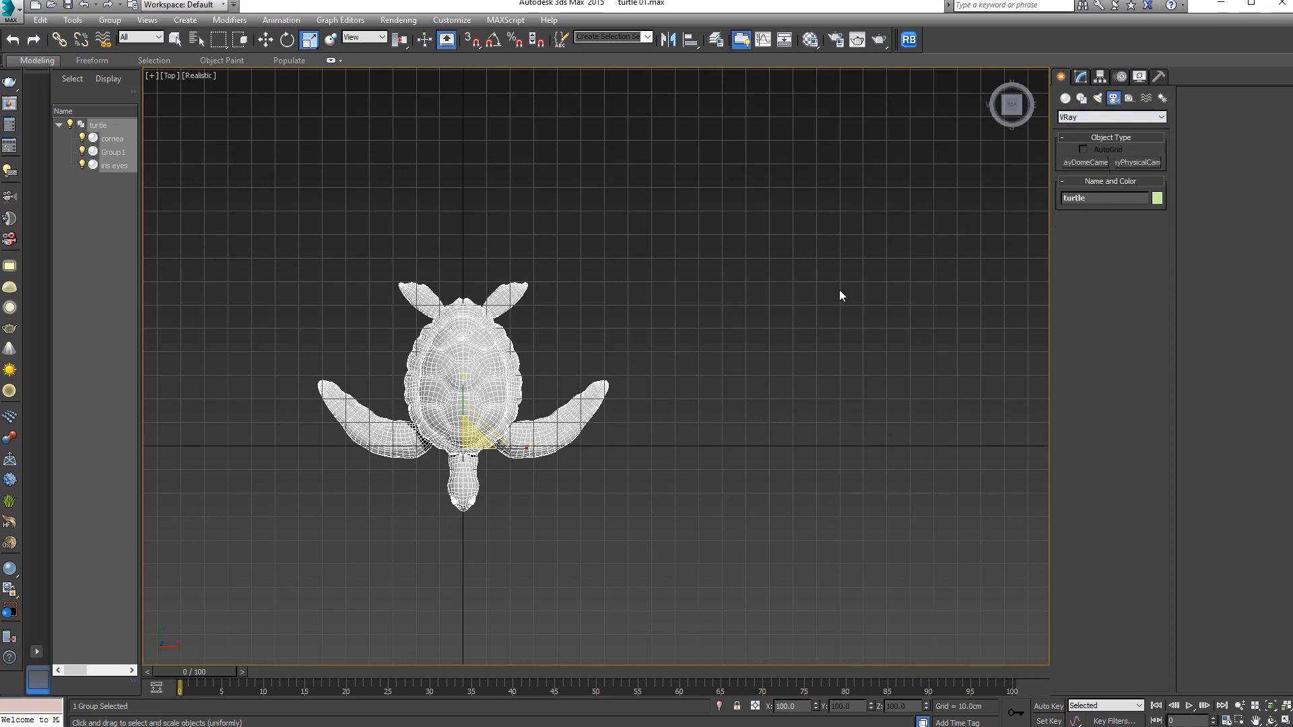
- Place a VRayPhysicalCamera to the side of the turtle, targeted at its shell from about 321 cm away
click(1133, 163)
middle_drag(921, 363, 768, 397)
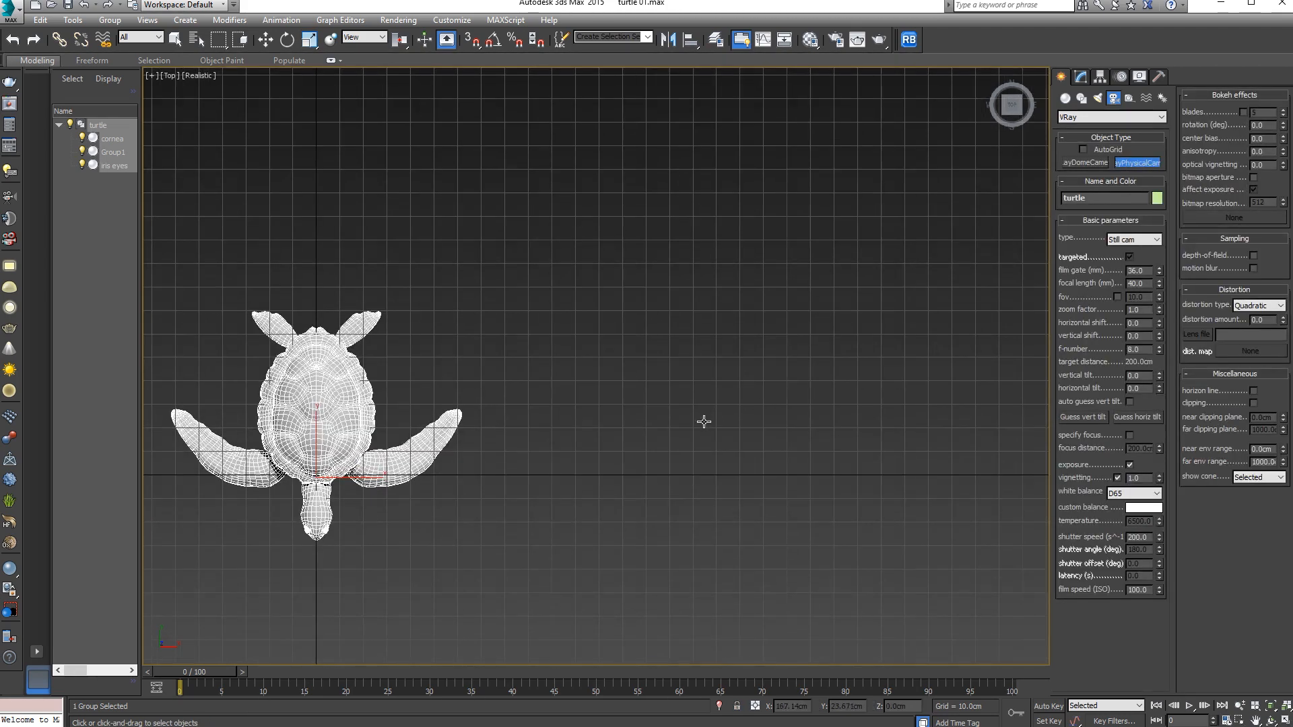
middle_drag(701, 423, 762, 421)
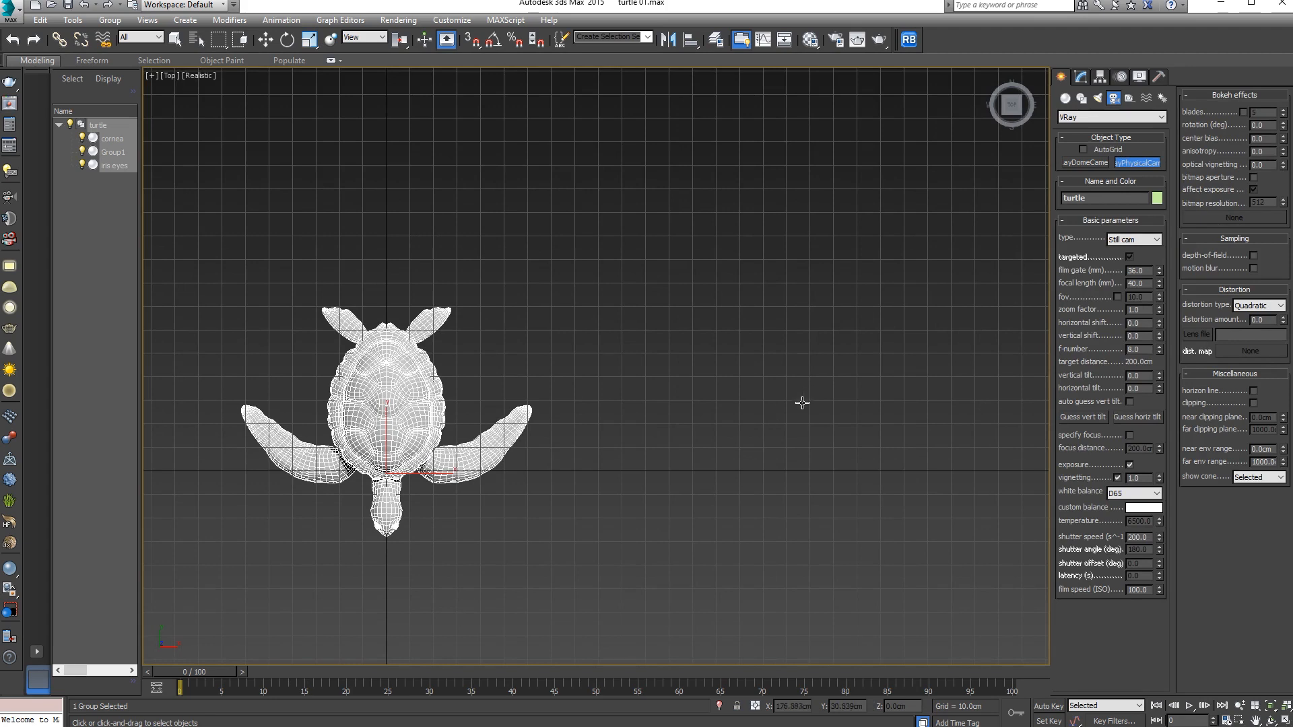
scroll(801, 408, down, 3)
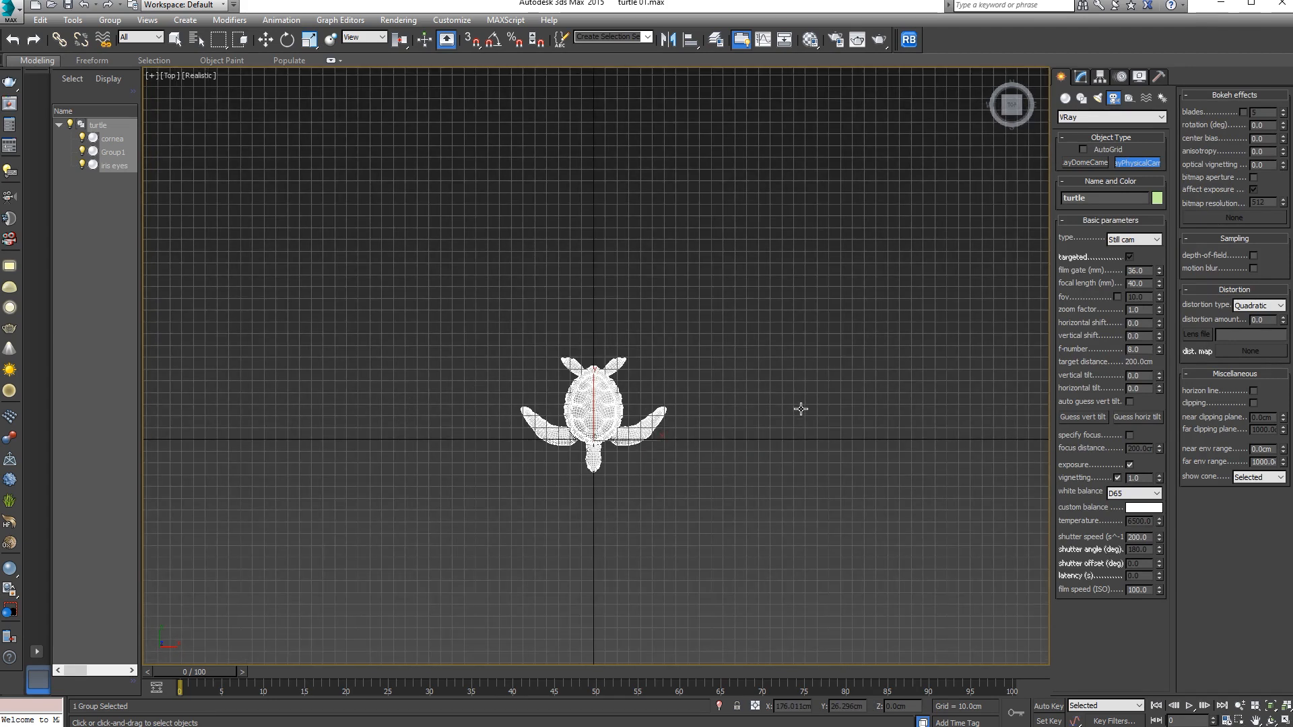
scroll(801, 409, up, 2)
middle_drag(804, 425, 676, 447)
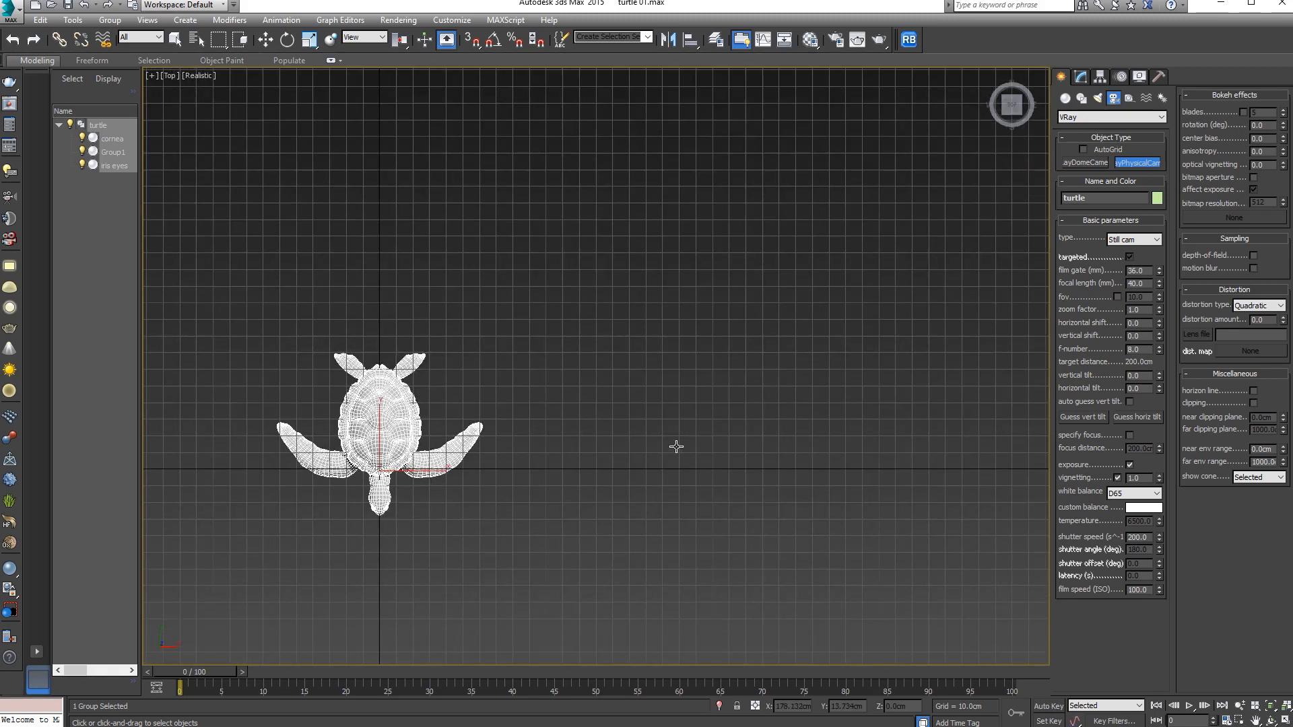
drag(912, 444, 377, 439)
key(r)
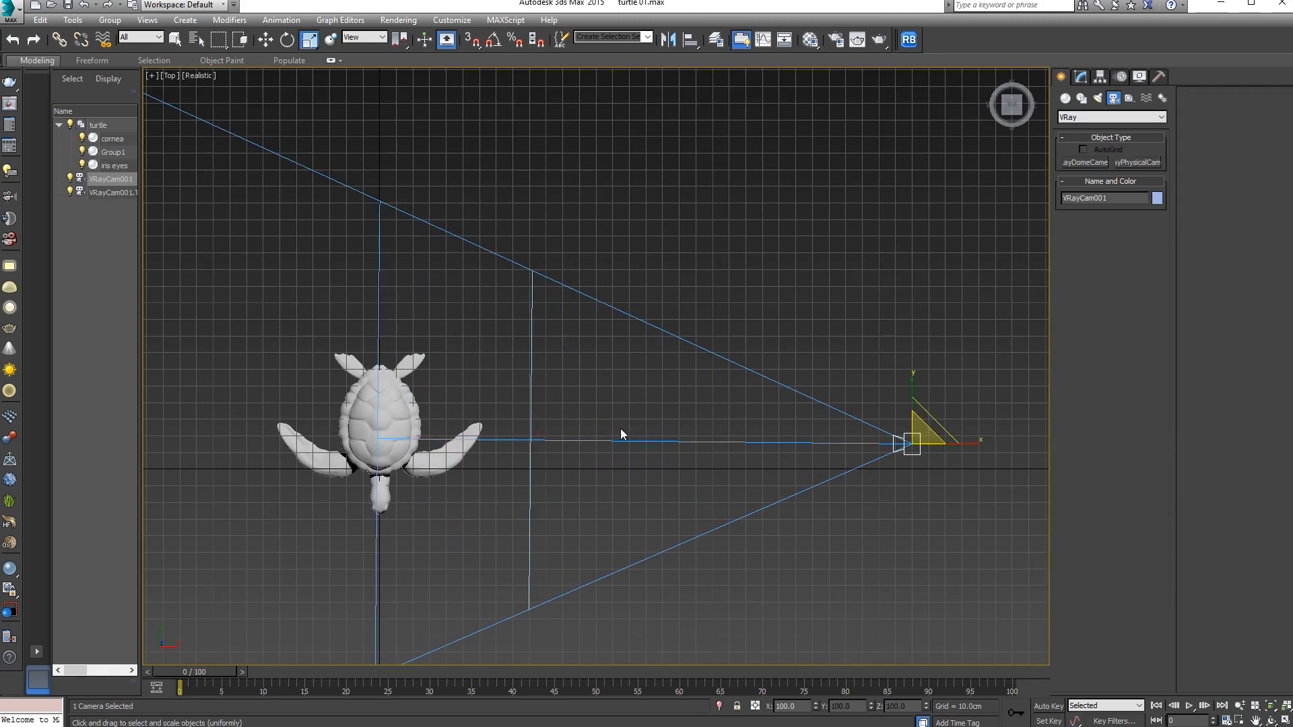
- Turn off the camera's vignetting and set its white balance to Neutral
click(1081, 77)
alt+middle_drag(930, 396, 890, 427)
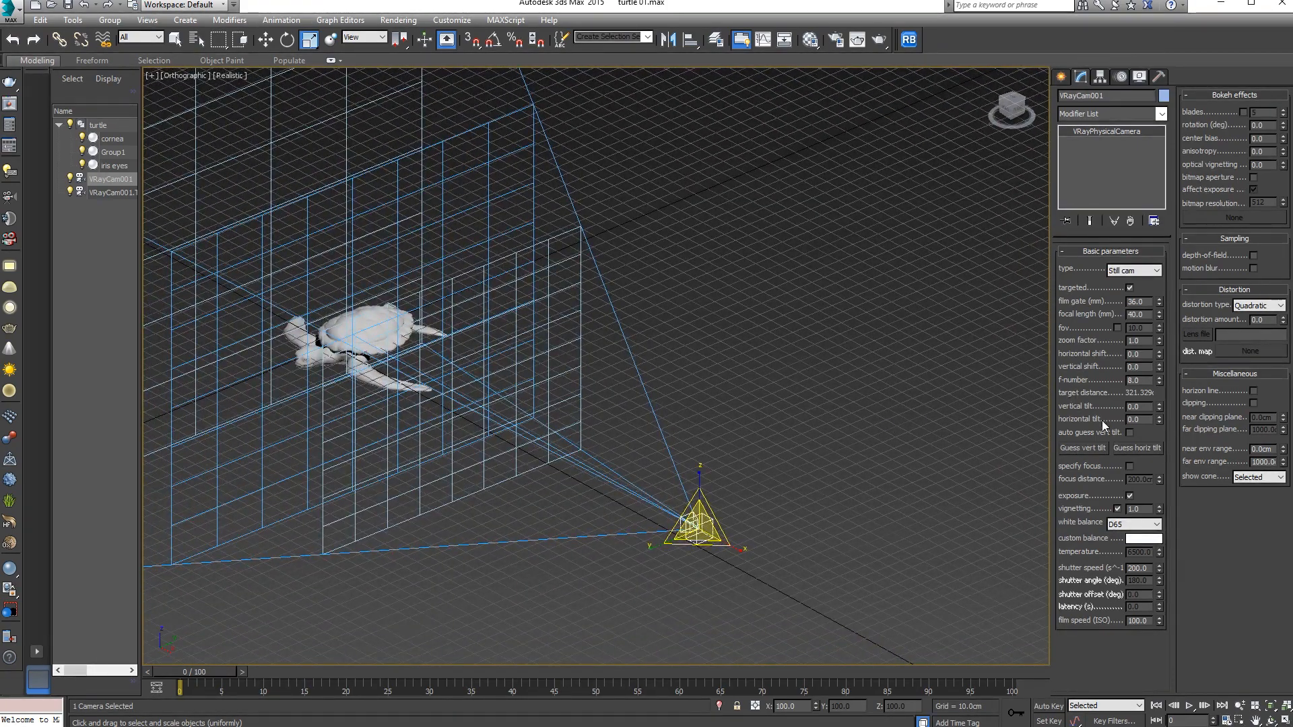
click(1118, 509)
click(1121, 526)
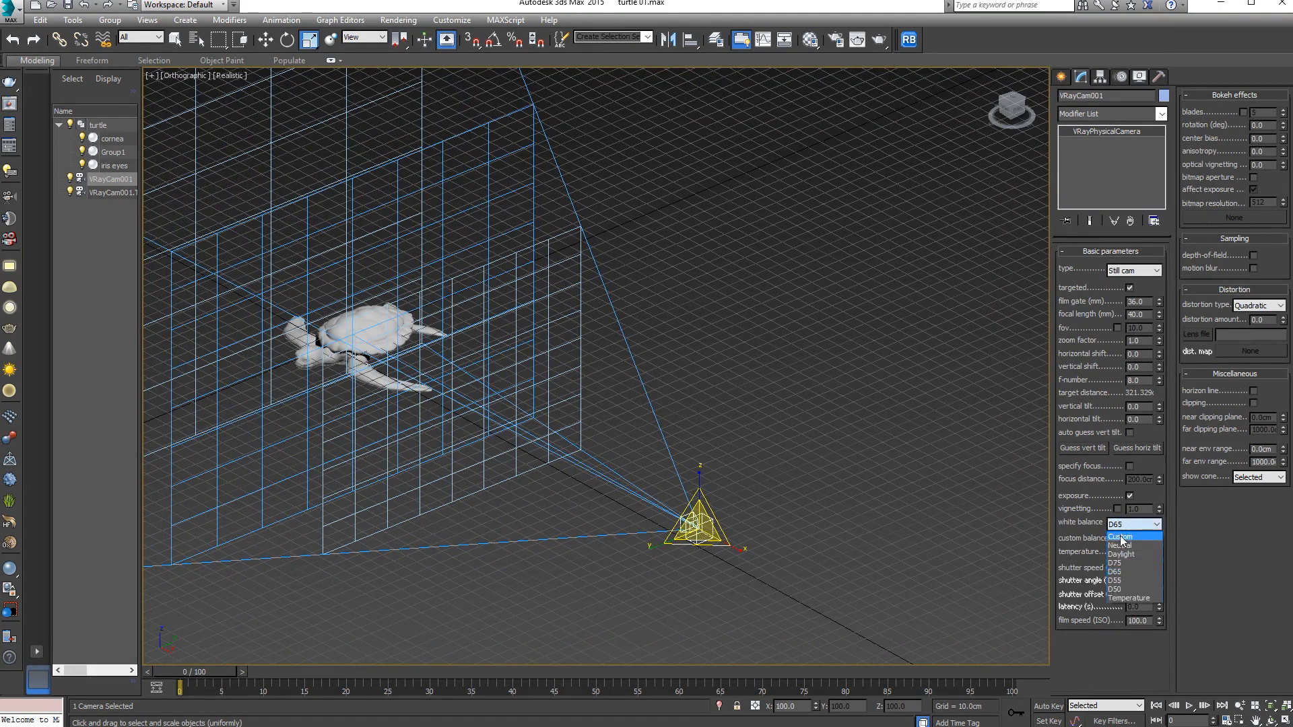
click(1120, 546)
middle_drag(761, 318, 784, 366)
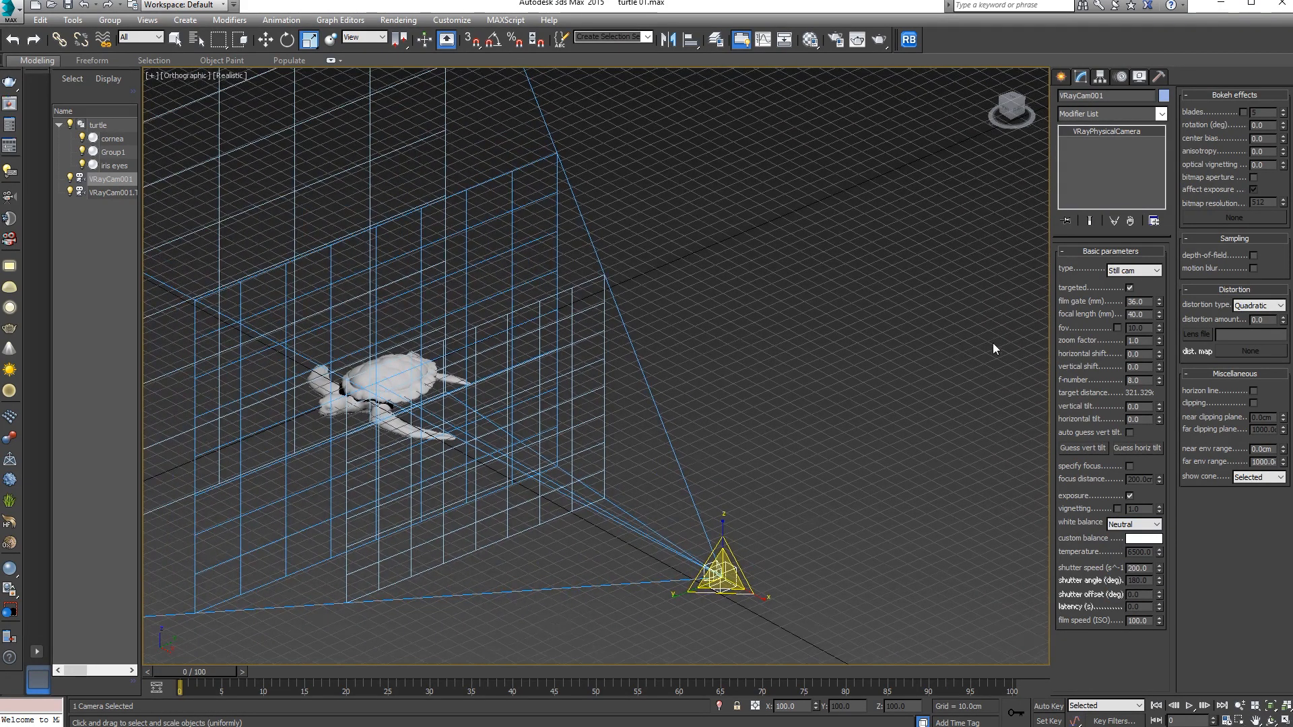
- Set the VRayPhysicalCamera's film gate to 35 mm
double_click(1147, 302)
text(35)
key(Return)
click(1135, 315)
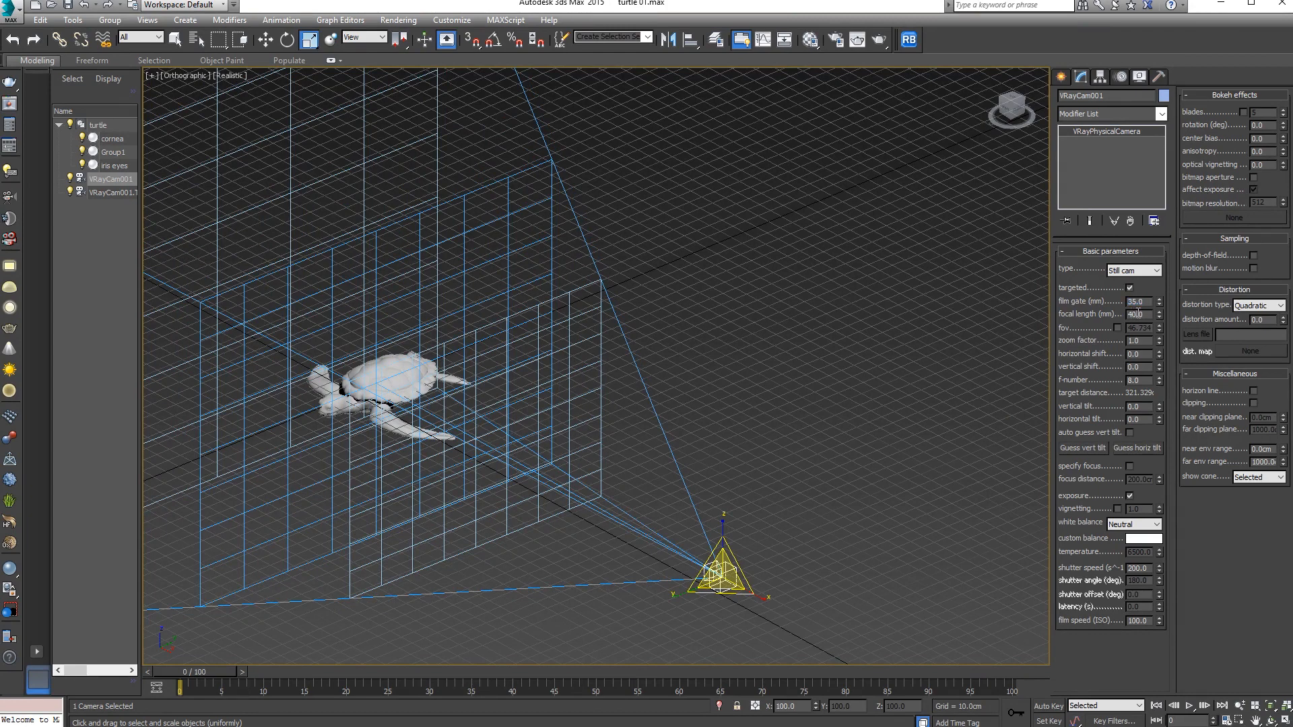
- Clear the selection, look through VRayCam001, and display the safe frame
click(781, 387)
key(c)
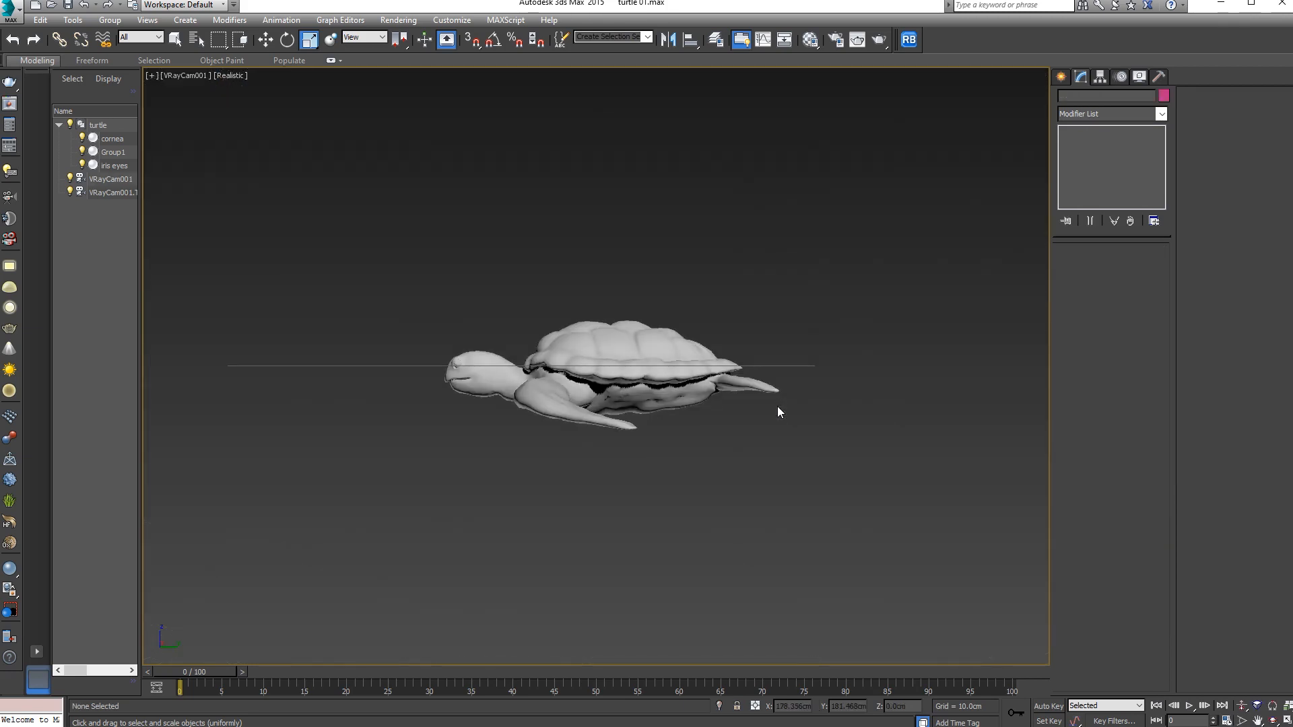
key(shift+f)
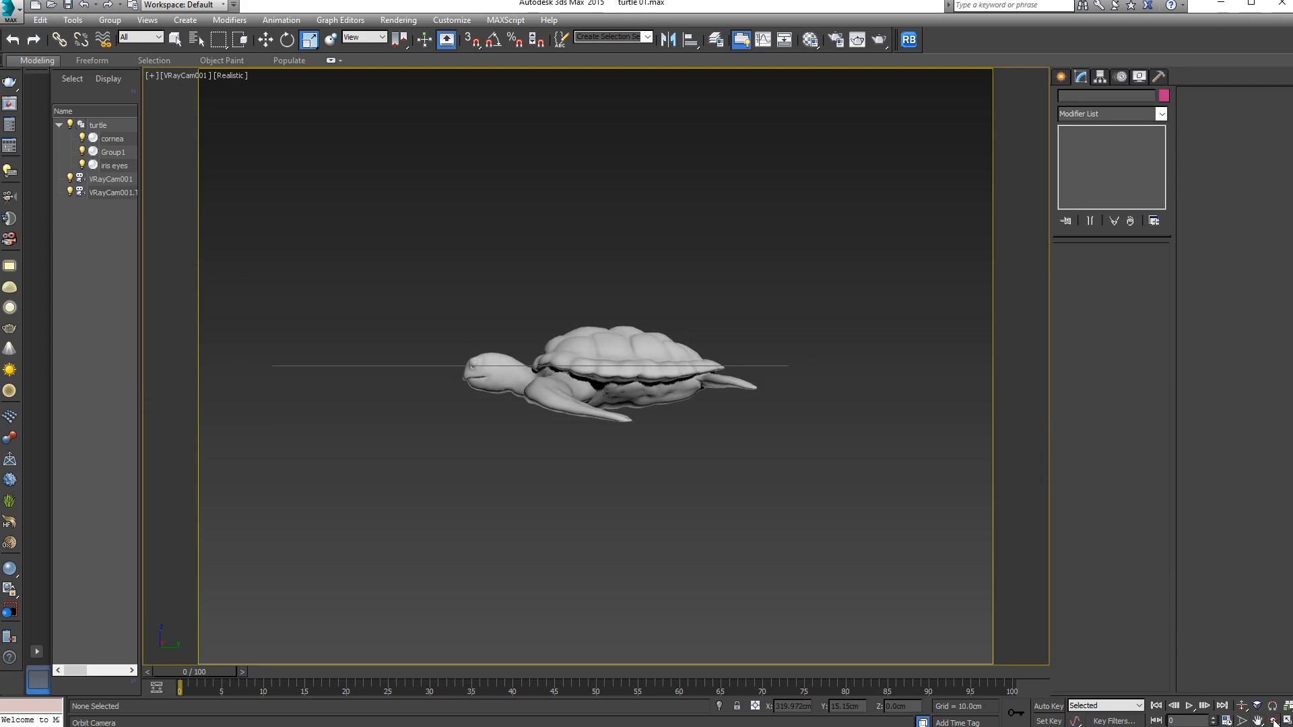
- Orbit the camera to a slightly raised three-quarter view of the turtle's head side and hide the grid
click(1275, 722)
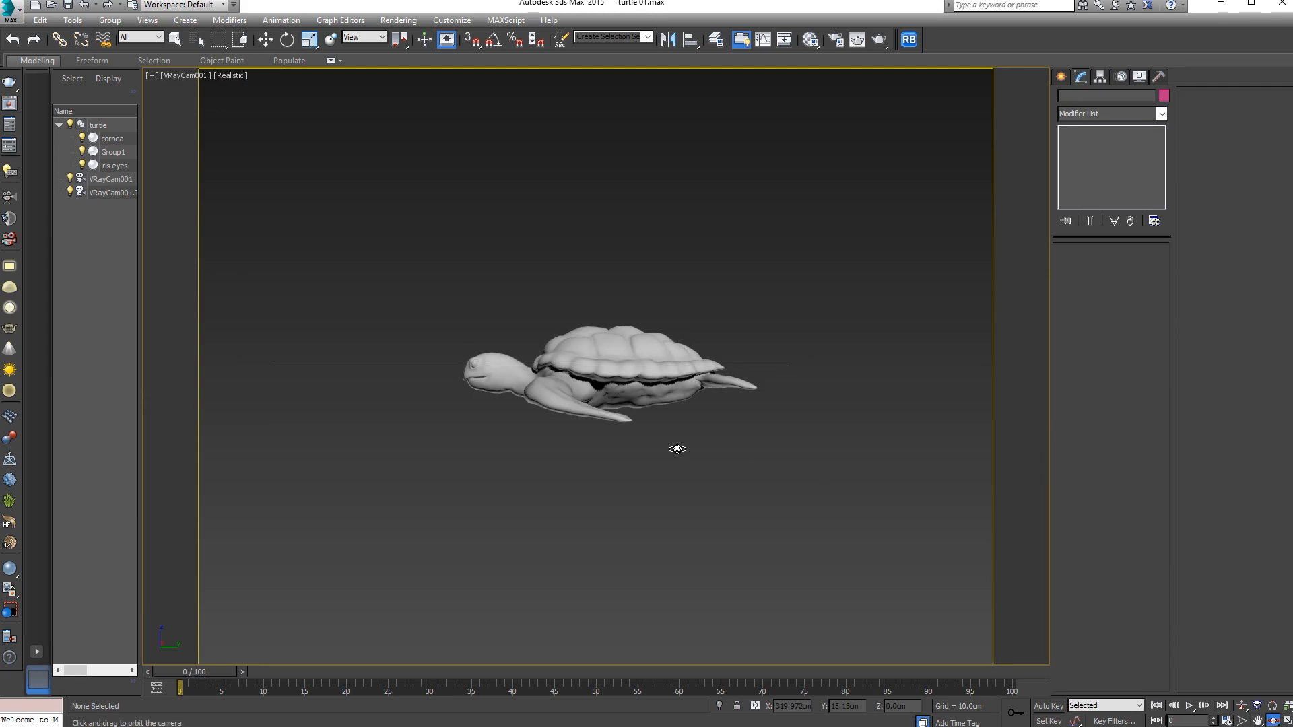
drag(643, 452, 704, 460)
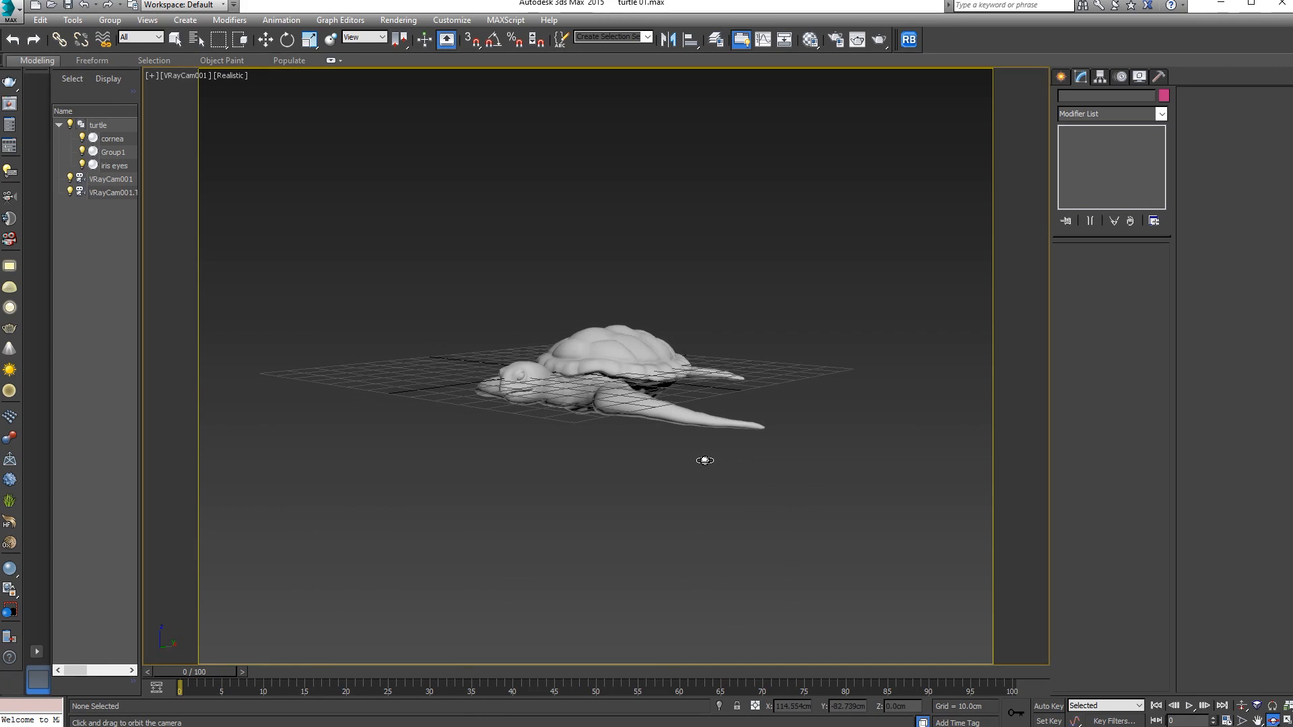
mouse_move(704, 460)
mouse_down()
mouse_move(704, 519)
mouse_move(767, 499)
mouse_move(782, 422)
mouse_move(698, 436)
mouse_move(682, 467)
mouse_up()
key(g)
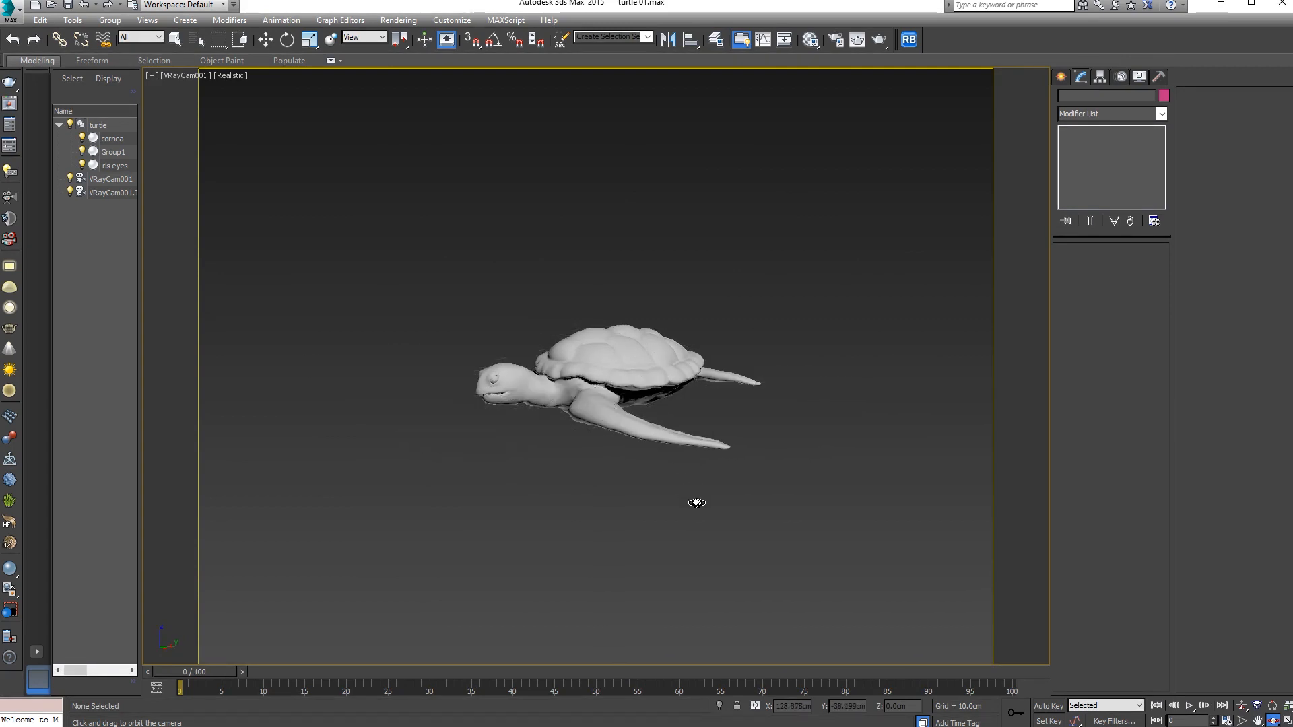
- Dolly the camera in until the turtle fills the width of the frame
click(1243, 708)
drag(635, 499, 638, 456)
right_click(702, 451)
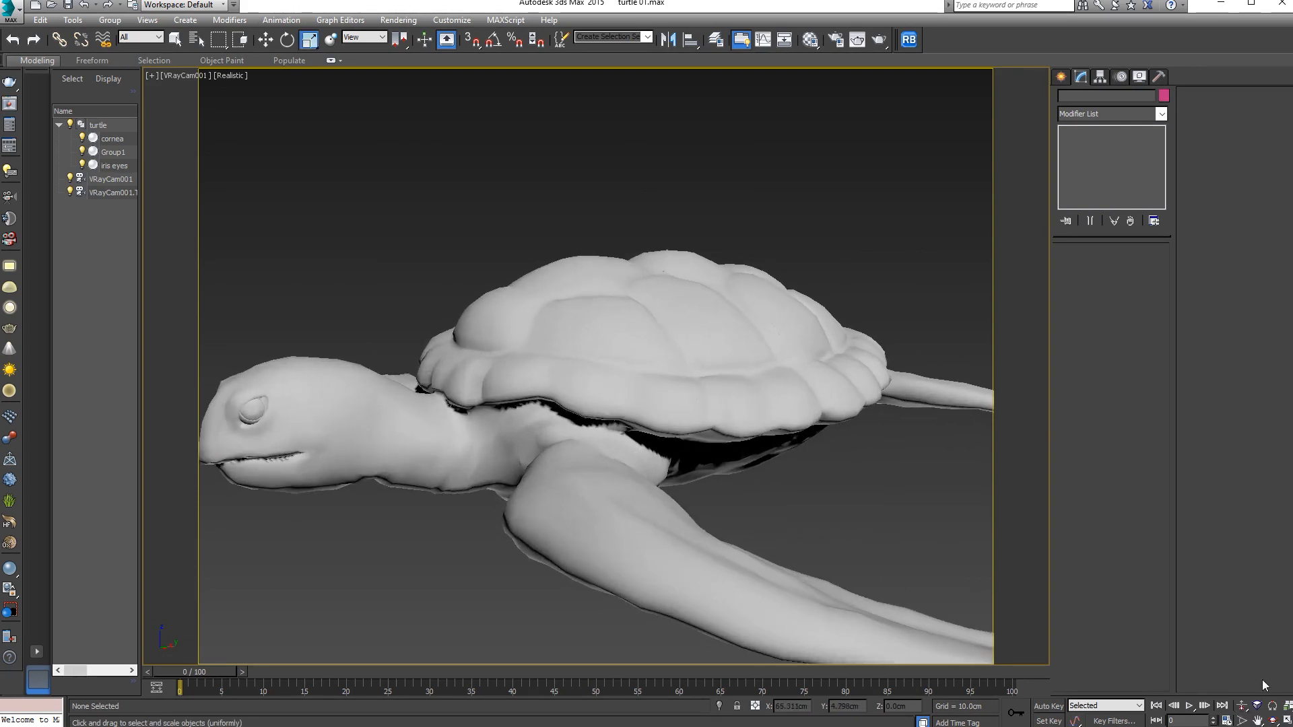
- Roll the camera so the turtle slopes down toward its tail, and orbit and pan to bring the head fully into frame
click(1272, 709)
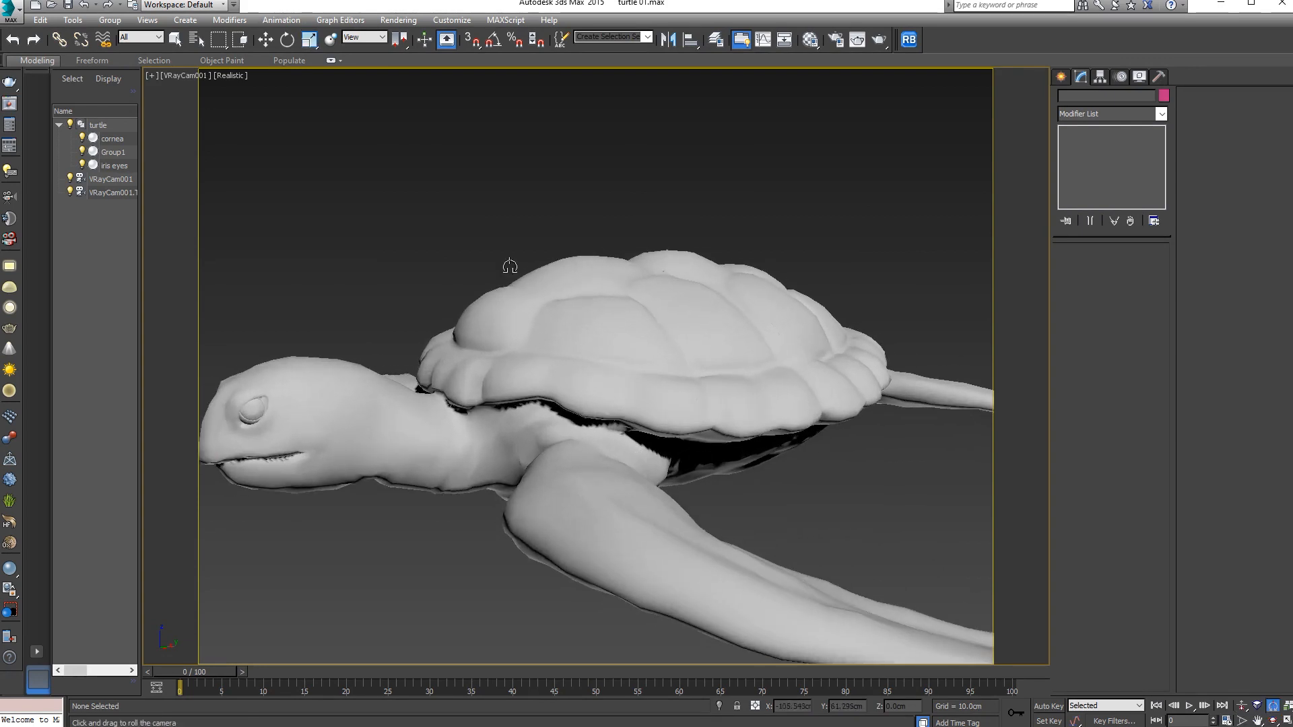
drag(513, 217, 529, 217)
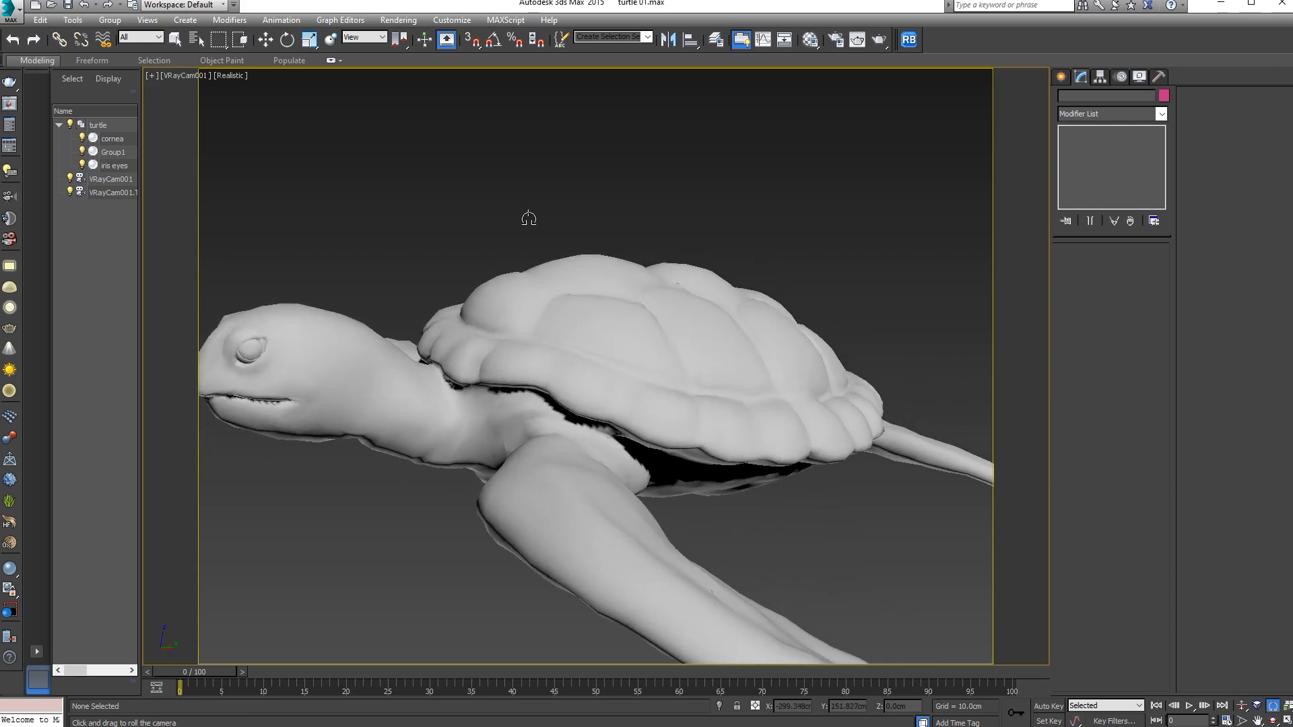
click(1273, 721)
drag(566, 384, 549, 389)
middle_drag(477, 388, 557, 379)
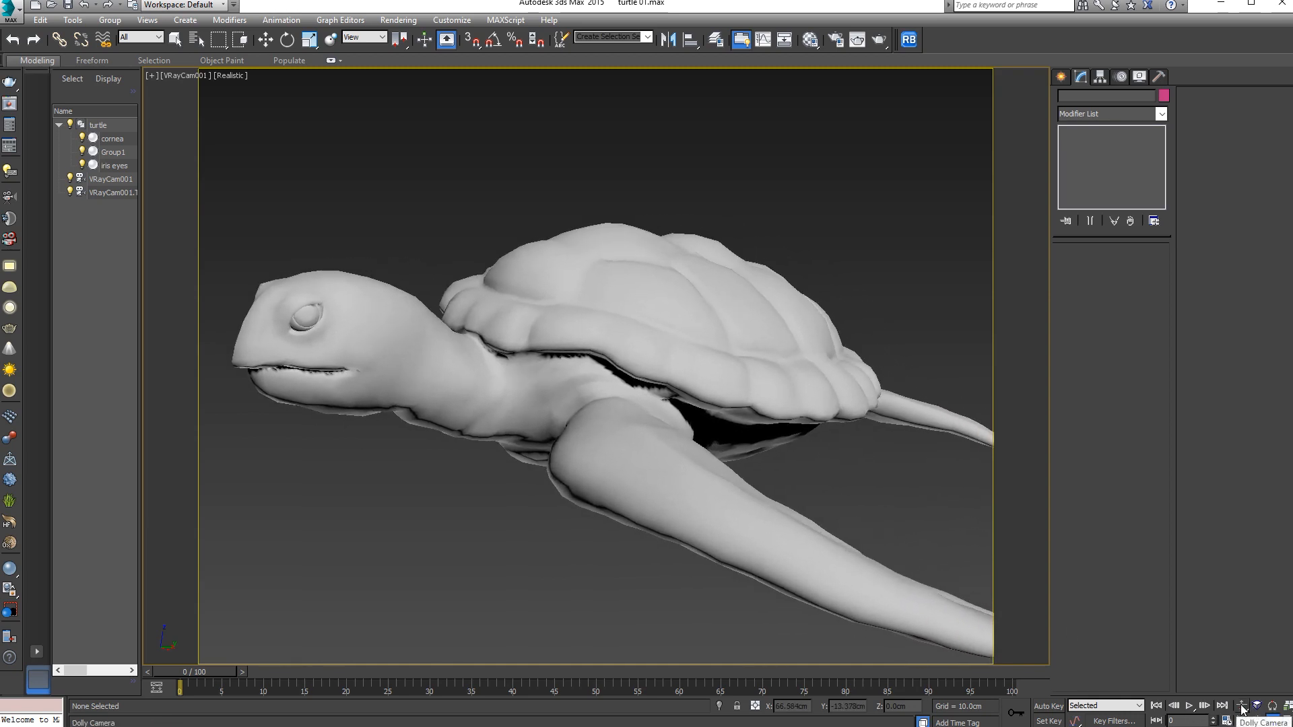
- Dolly the camera back slightly so the head, shell and rear flipper fit inside the frame
click(1242, 707)
mouse_move(719, 394)
mouse_down()
mouse_move(720, 415)
mouse_move(706, 405)
mouse_up()
right_click(705, 405)
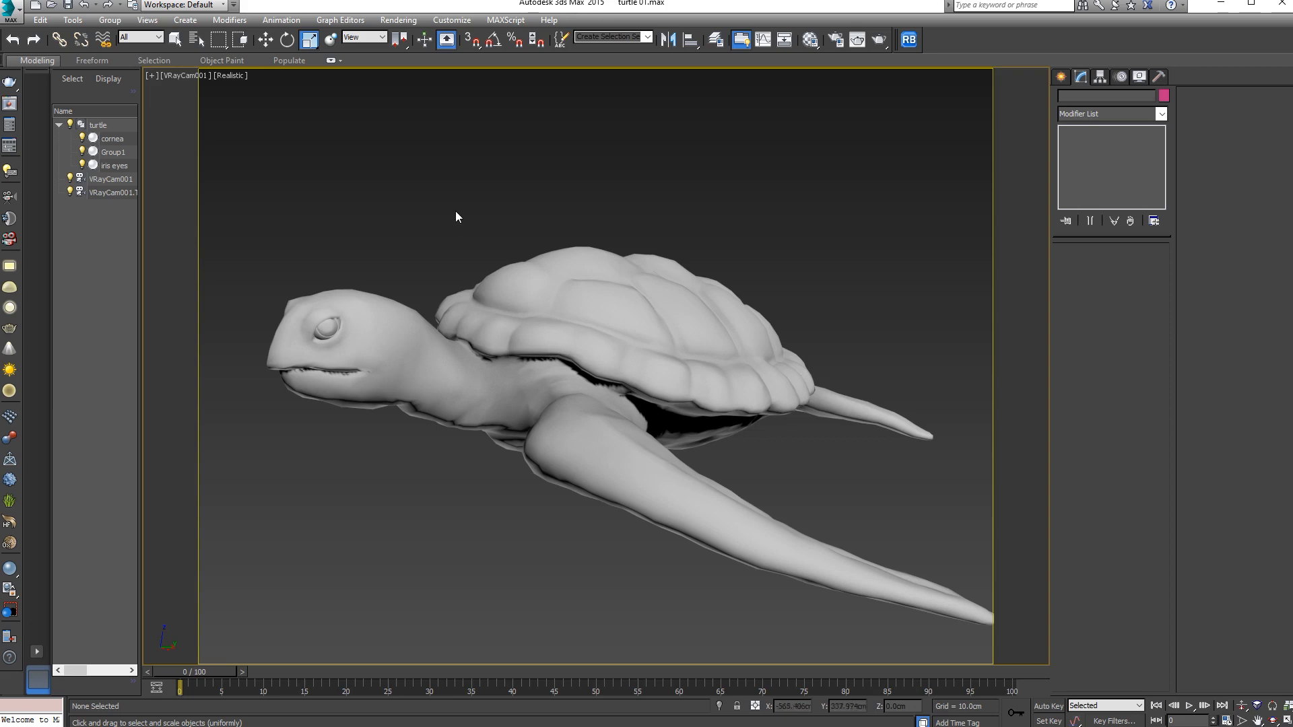
- Set the render output size to 2960 by 1600 and lock the image aspect ratio
click(399, 19)
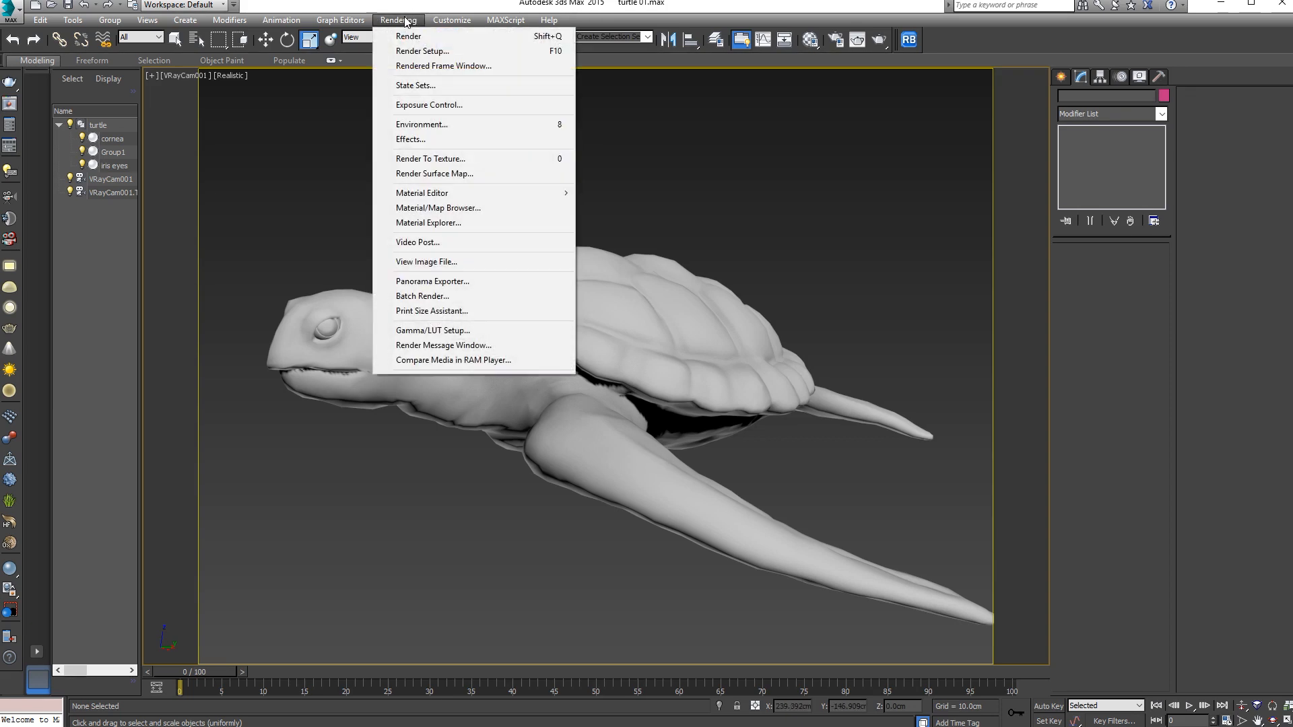
click(423, 51)
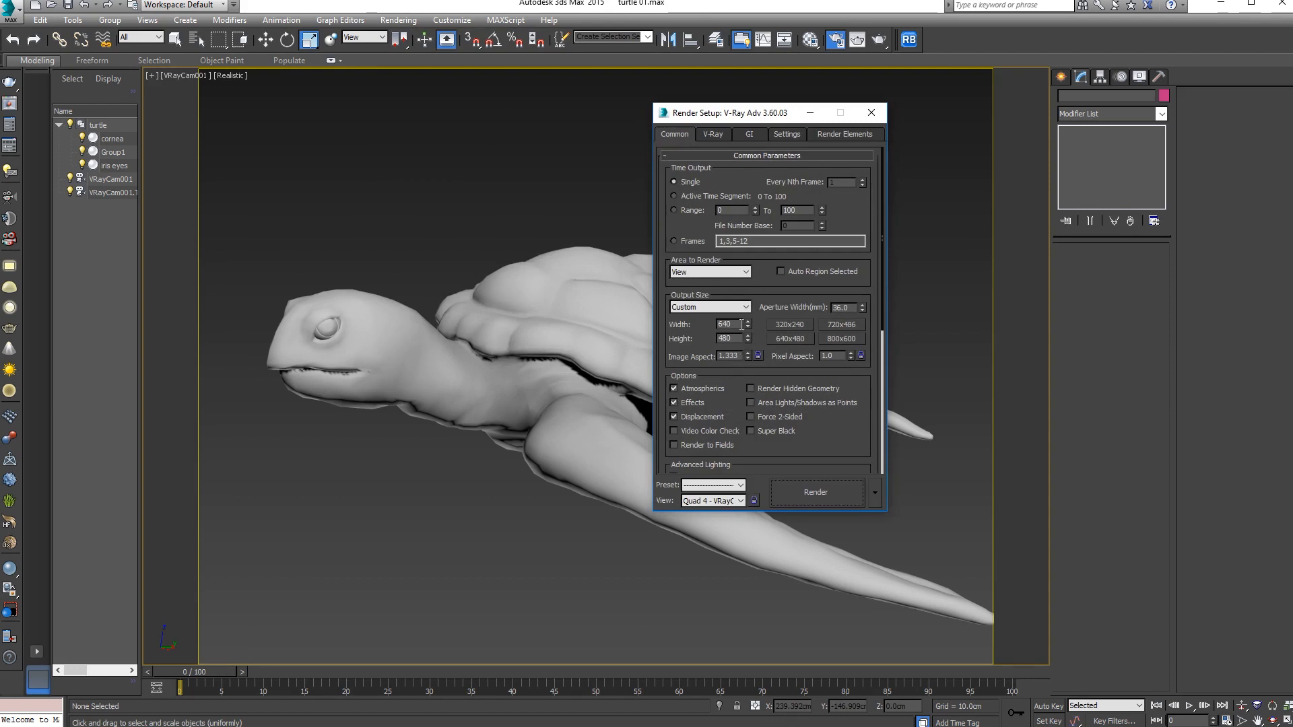
double_click(740, 324)
text(2960)
key(Tab)
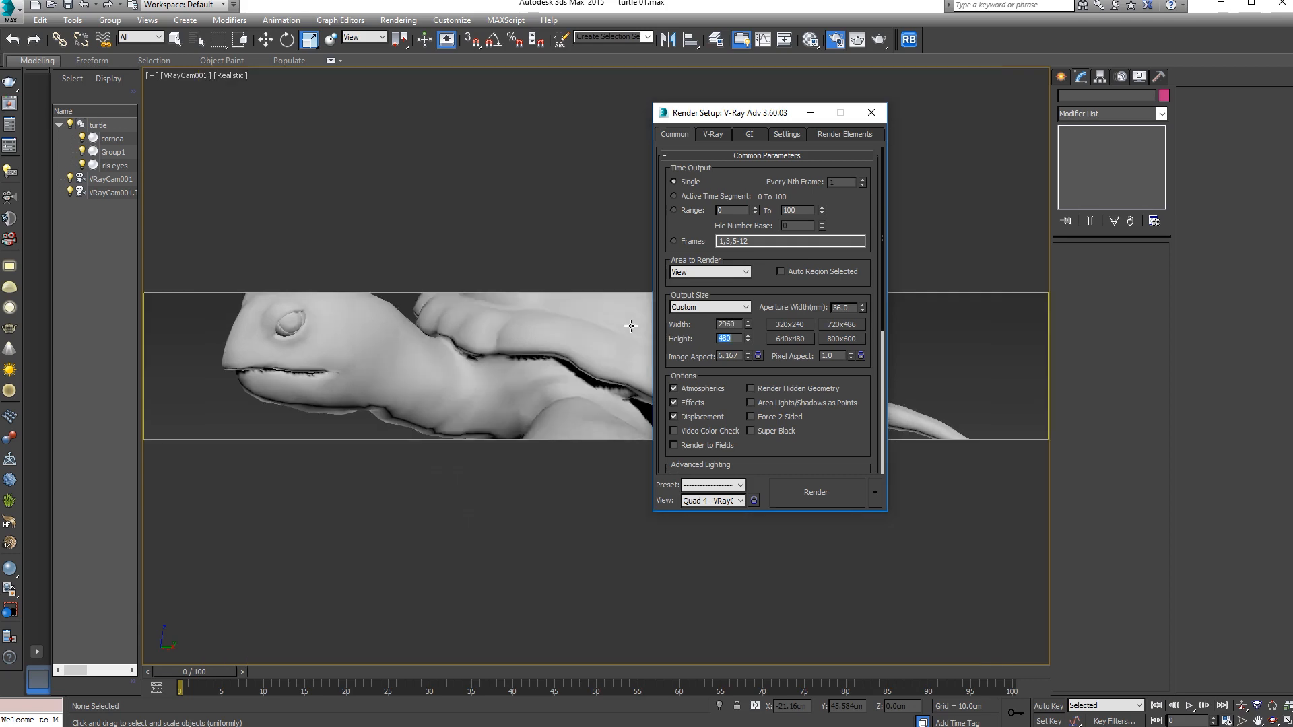
text(1600)
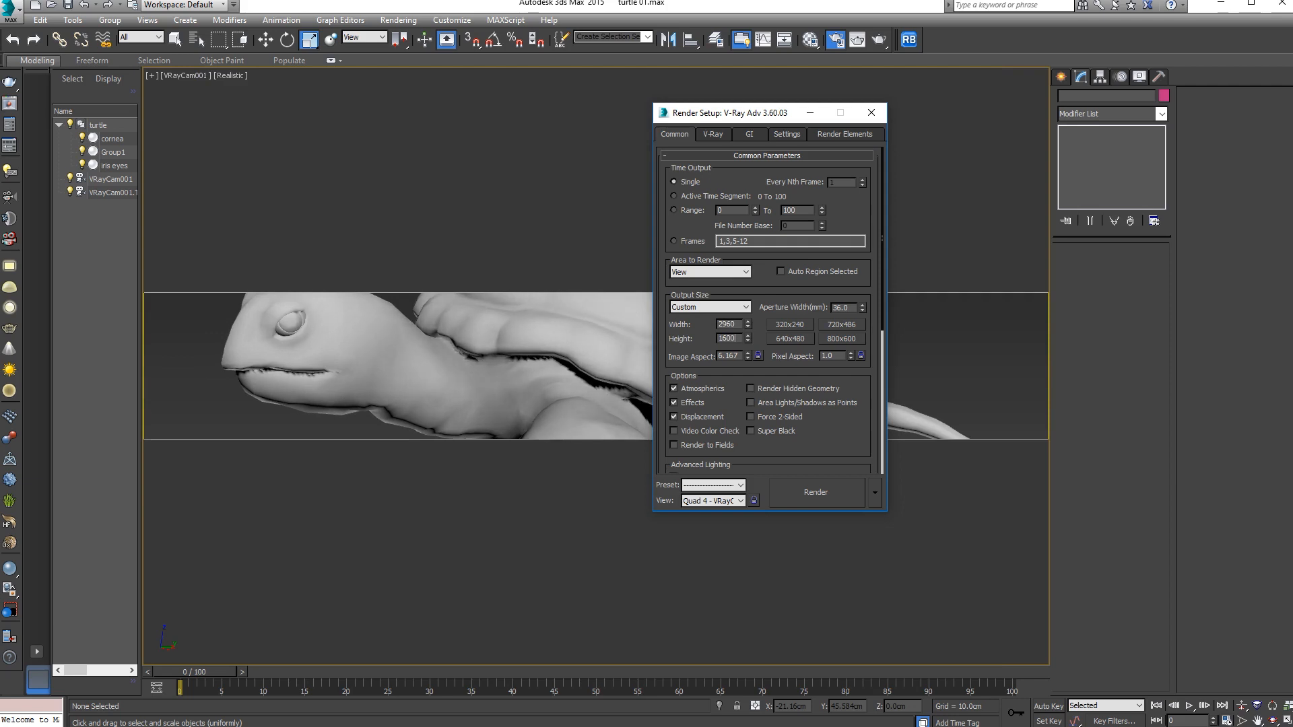
key(Return)
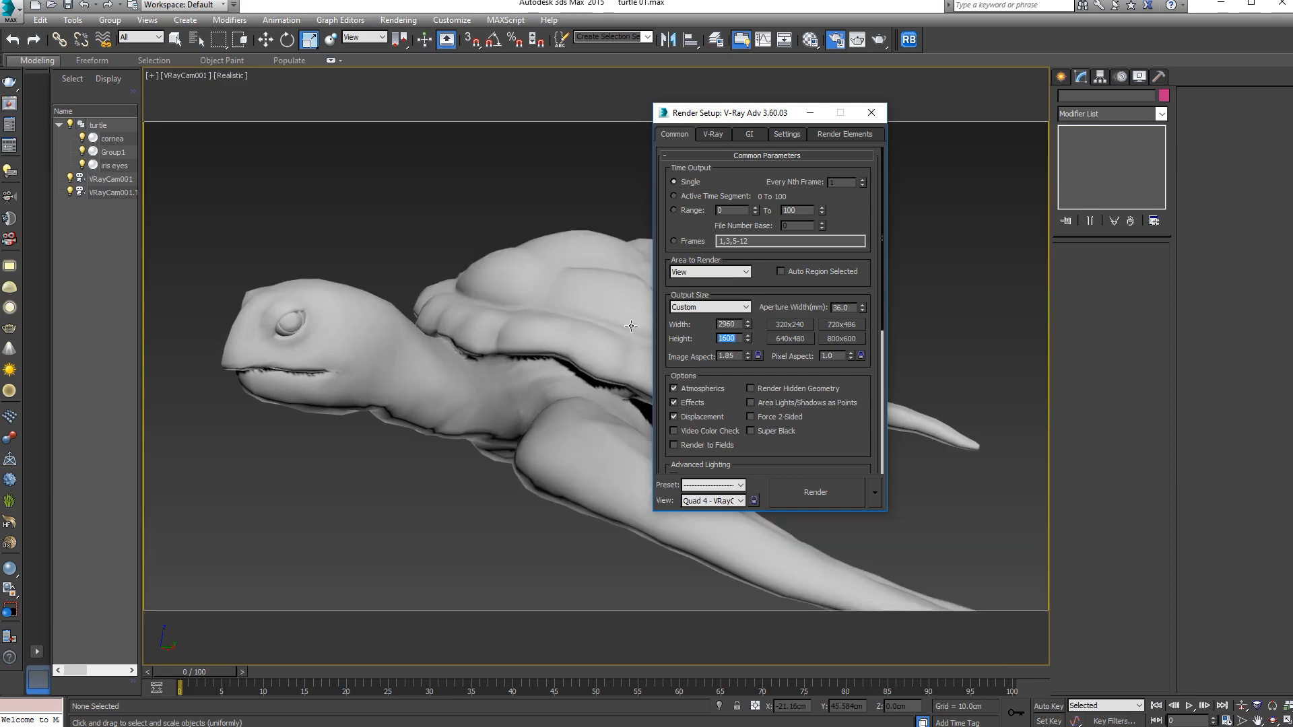
click(758, 356)
drag(747, 117, 962, 127)
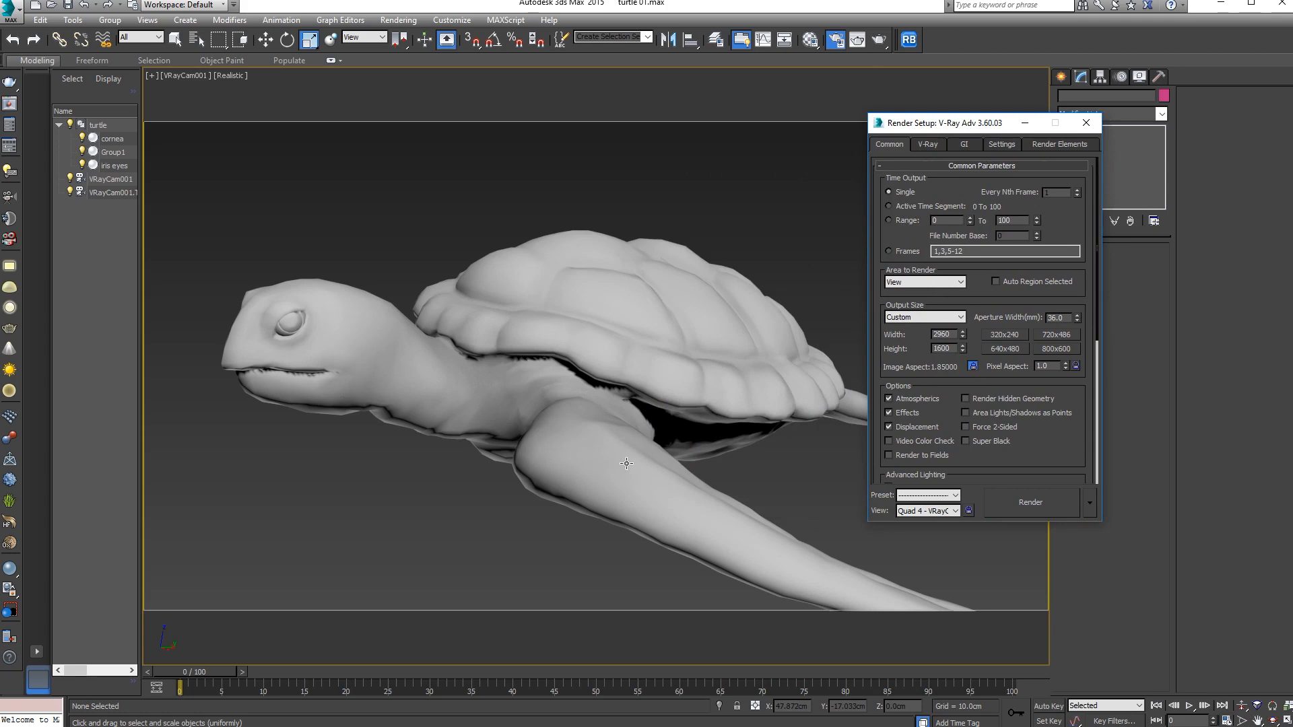
- Reframe the camera by panning and orbiting so the turtle's whole front flipper lies inside the widescreen frame
middle_drag(626, 463, 606, 421)
click(1274, 720)
drag(550, 391, 547, 398)
middle_drag(548, 398, 552, 383)
right_click(552, 382)
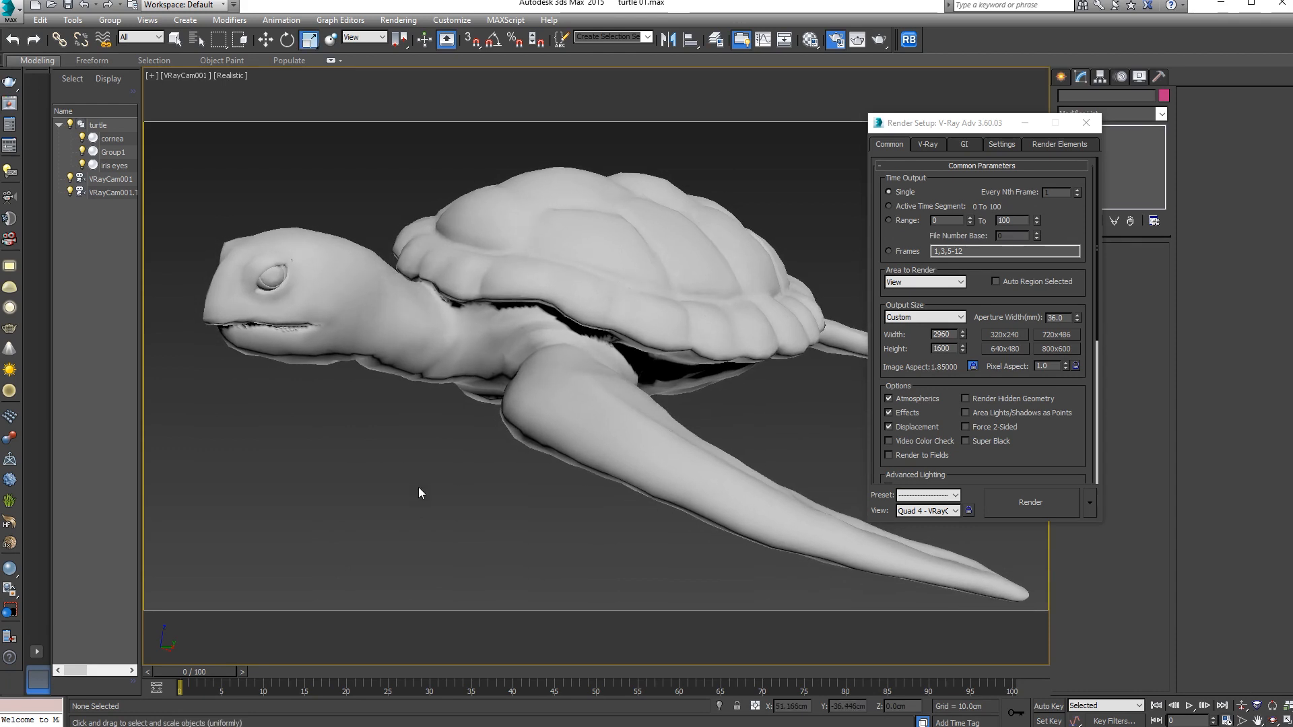
- Change the V-Ray image sampler type to Bucket and set its max subdivs to 8
drag(922, 128, 736, 166)
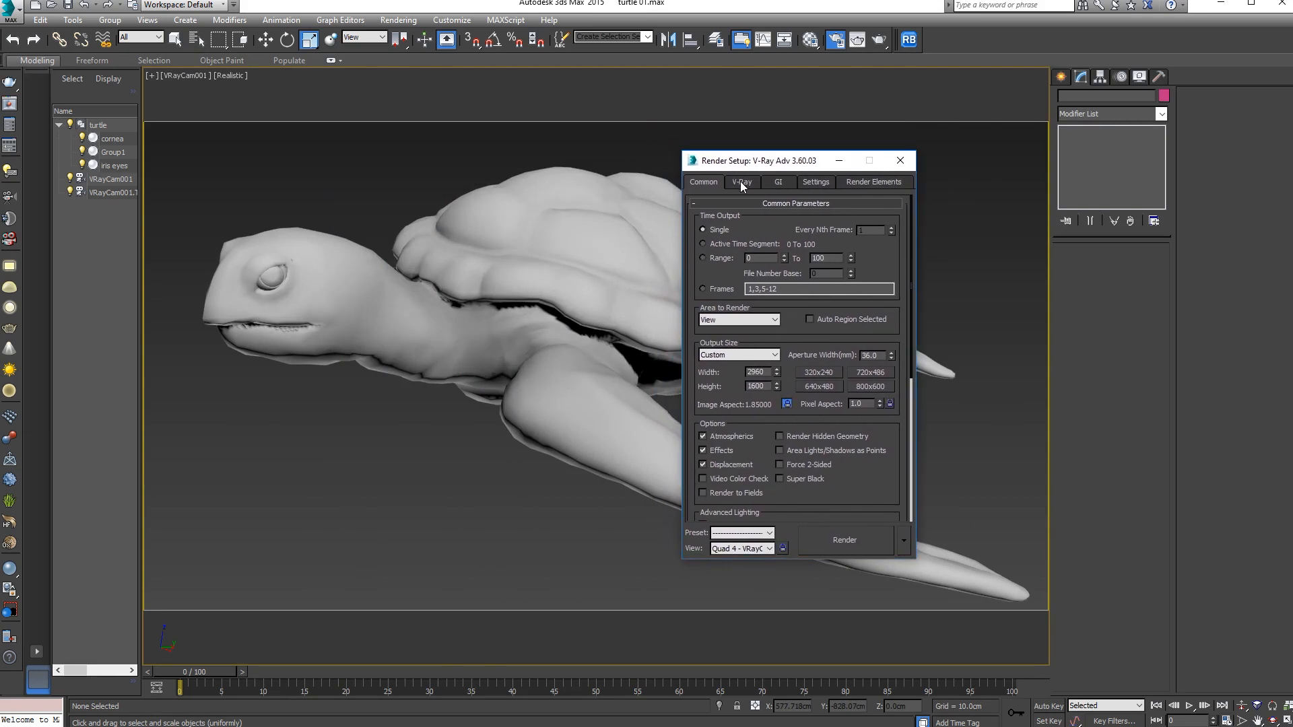
click(740, 181)
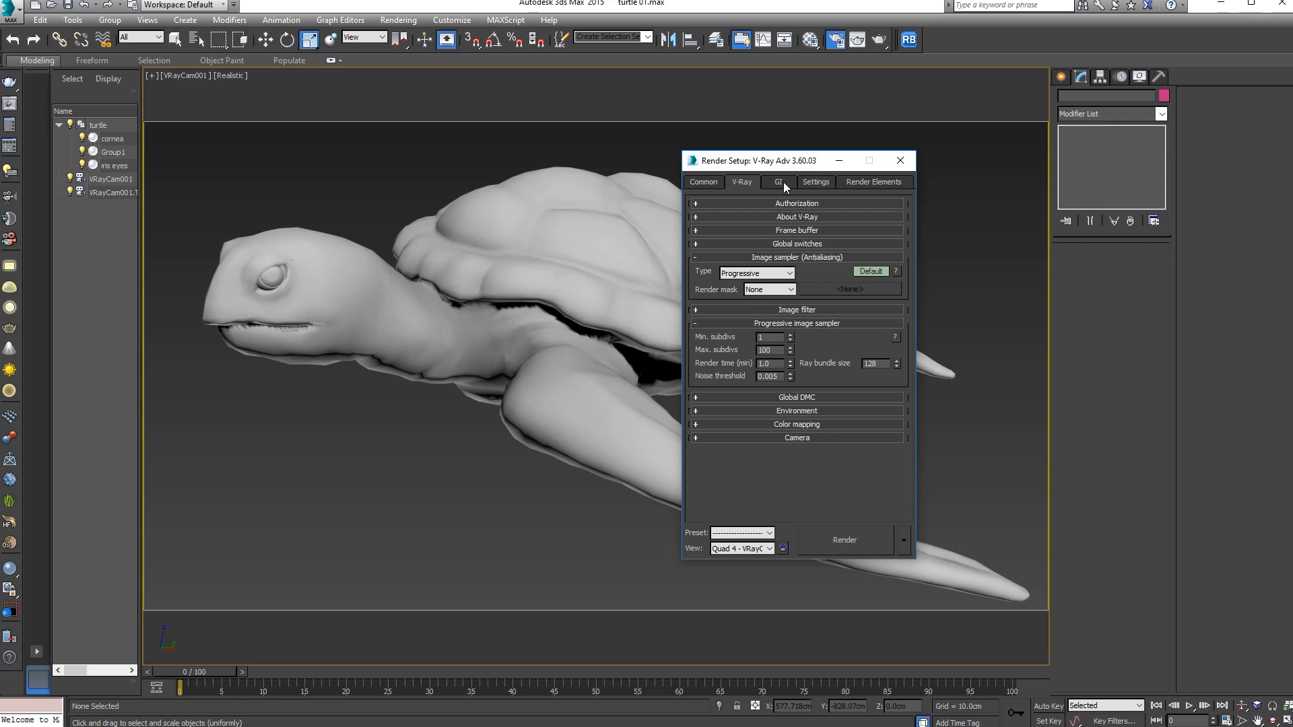
click(739, 280)
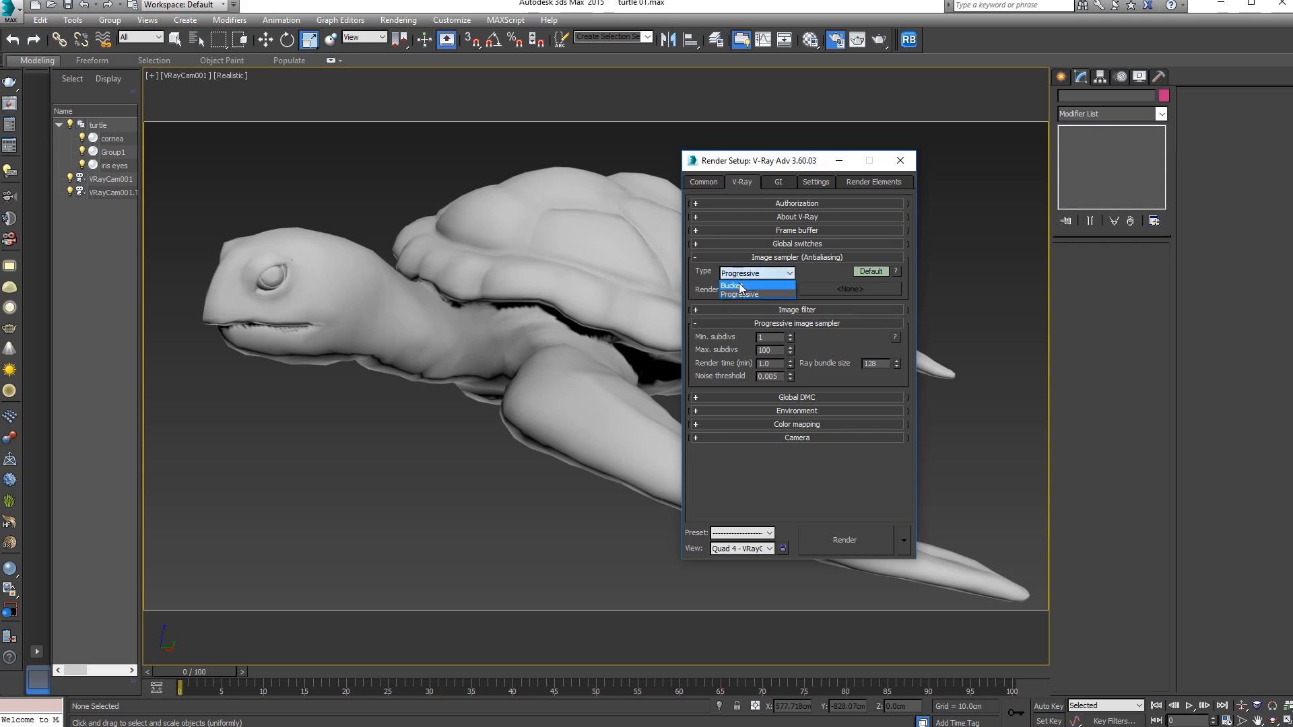
click(744, 284)
click(767, 351)
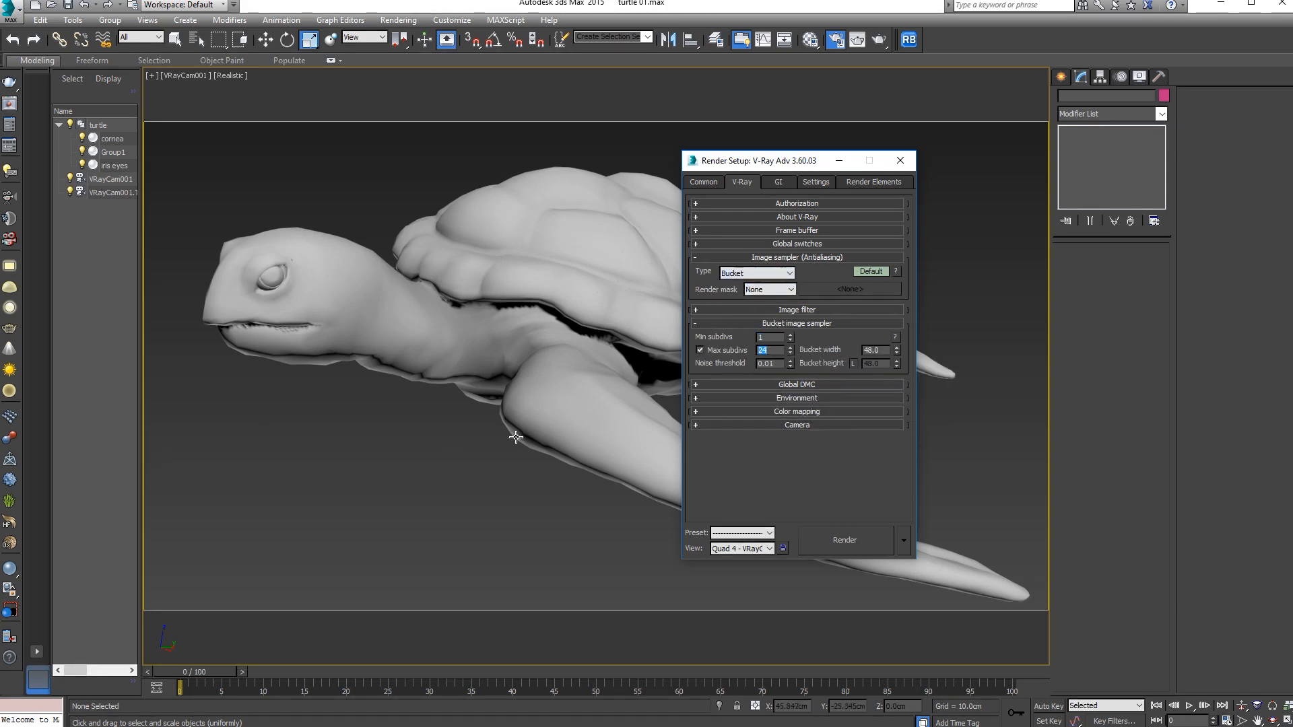
text(8)
- Switch all V-Ray settings to Expert mode, and set color mapping to Exponential with sub-pixel mapping turned on
click(877, 271)
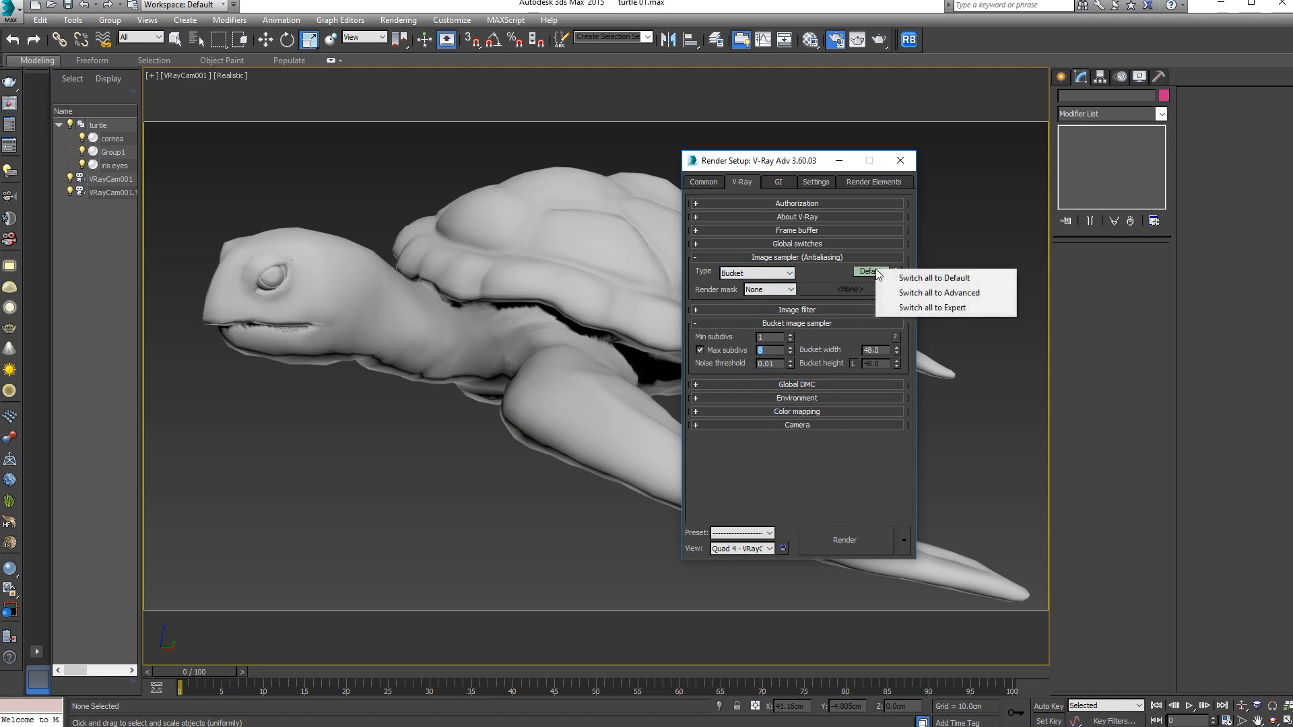
click(914, 307)
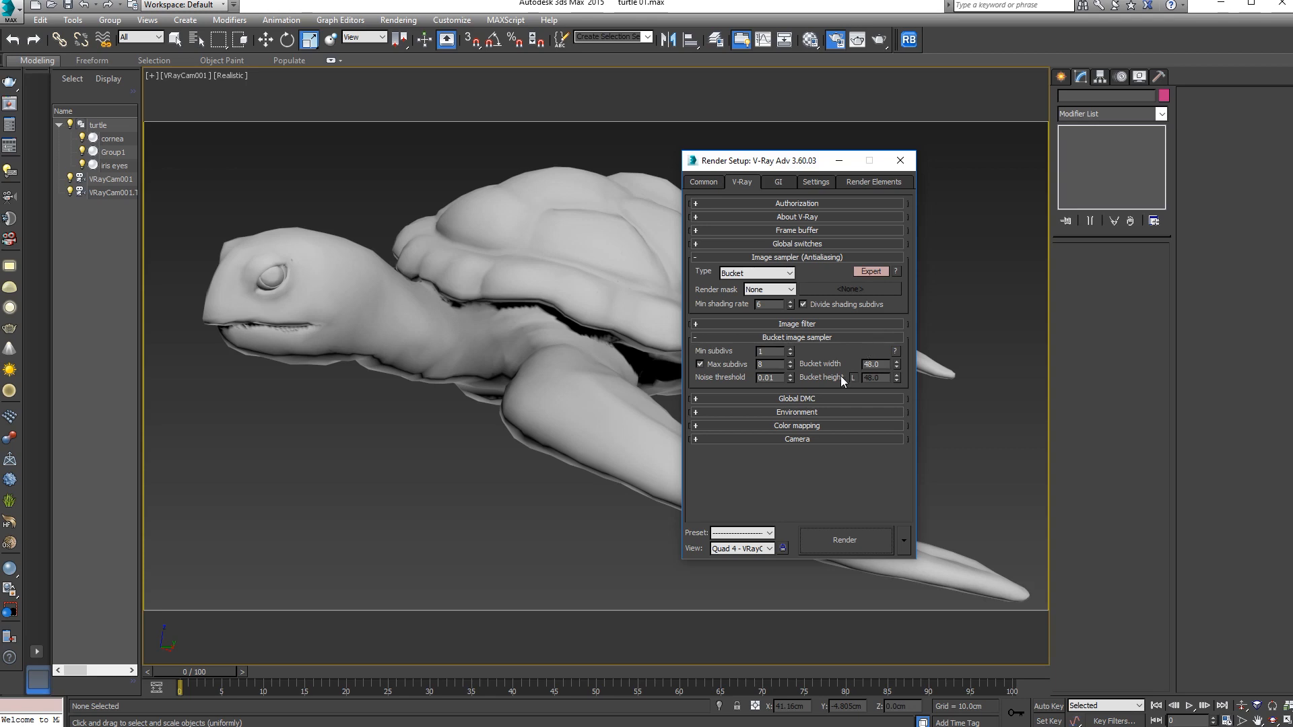
click(802, 426)
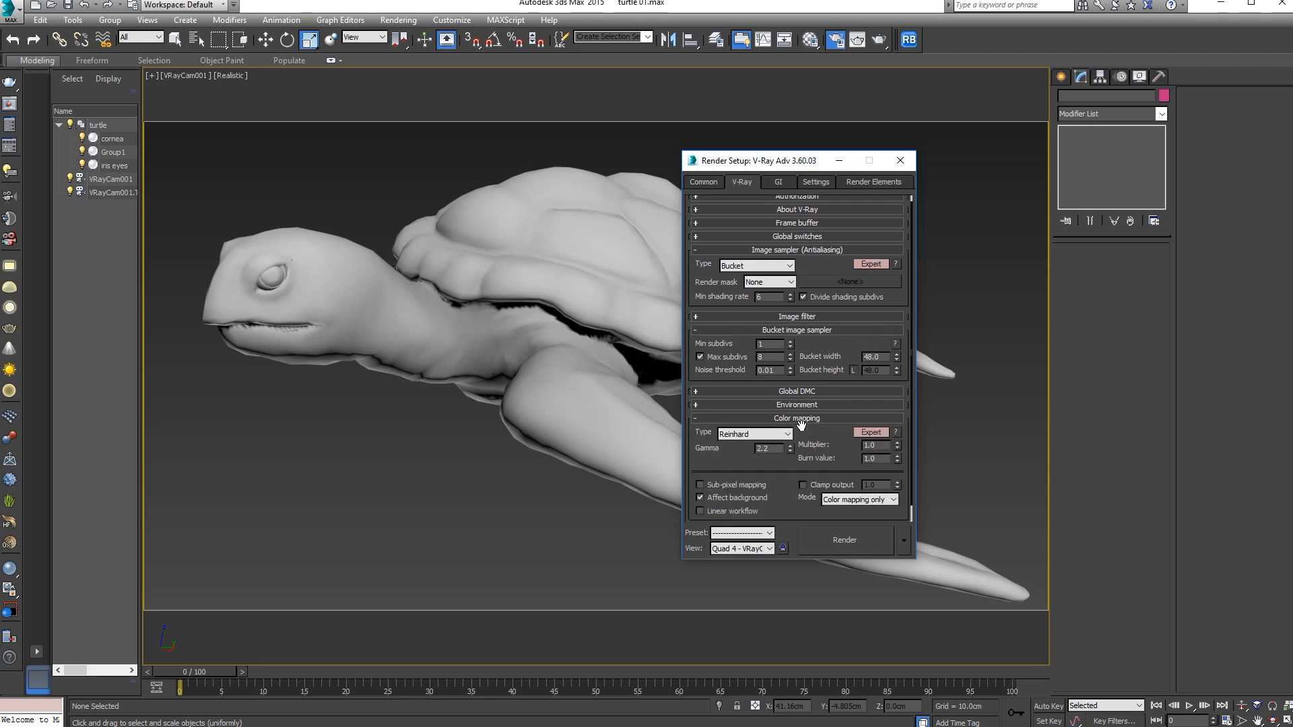
click(785, 435)
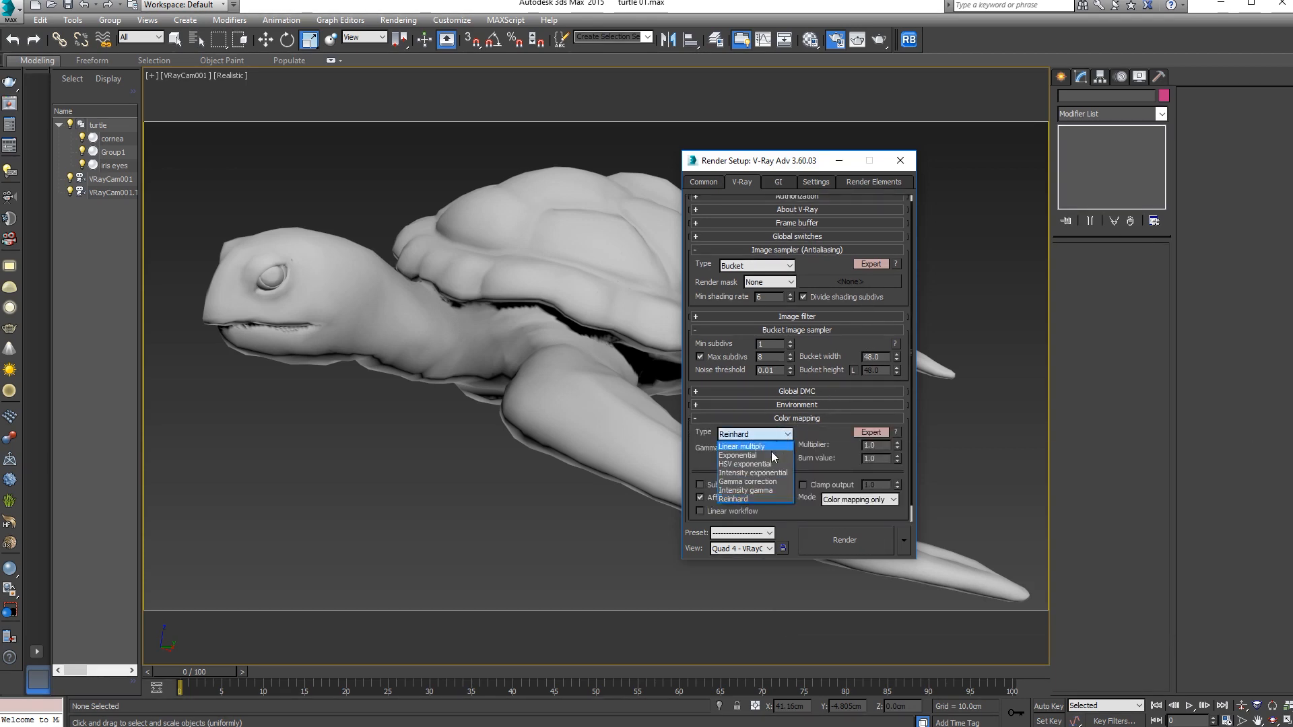
click(772, 457)
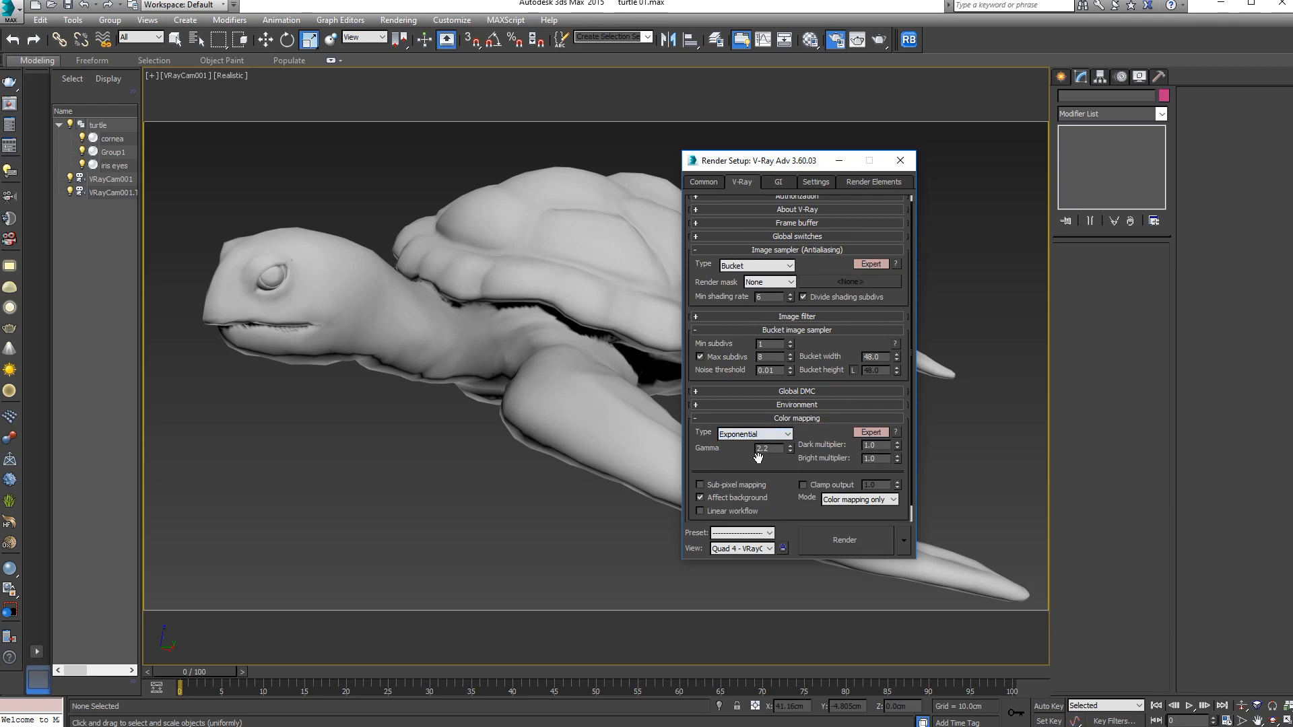
click(700, 485)
- Review the Light cache options for global illumination and the V-Ray System settings
click(778, 185)
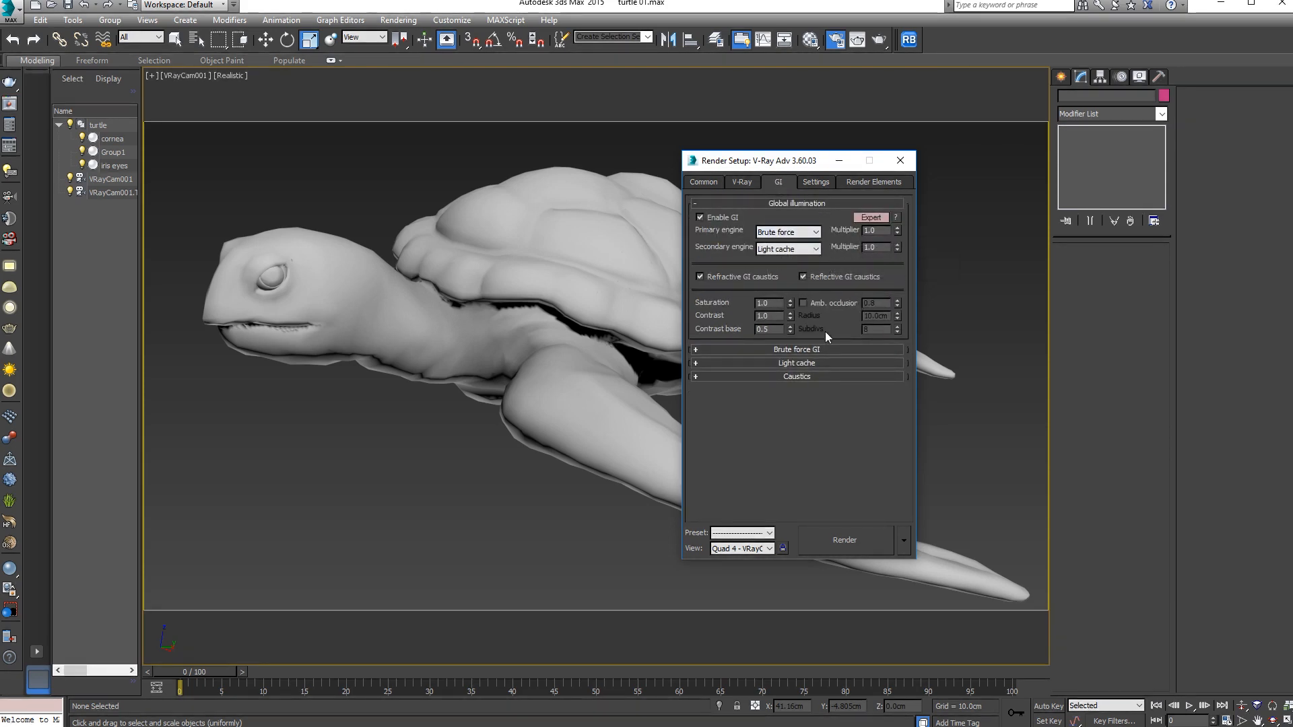
click(805, 365)
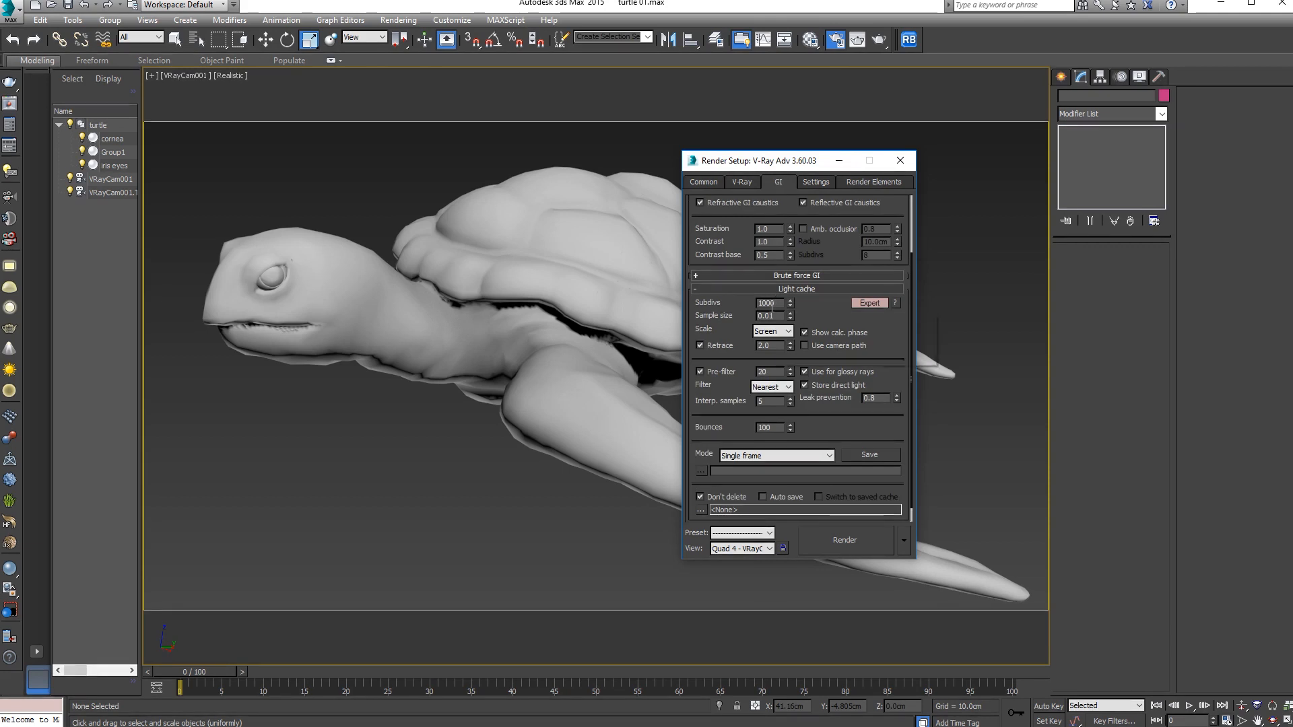
click(828, 186)
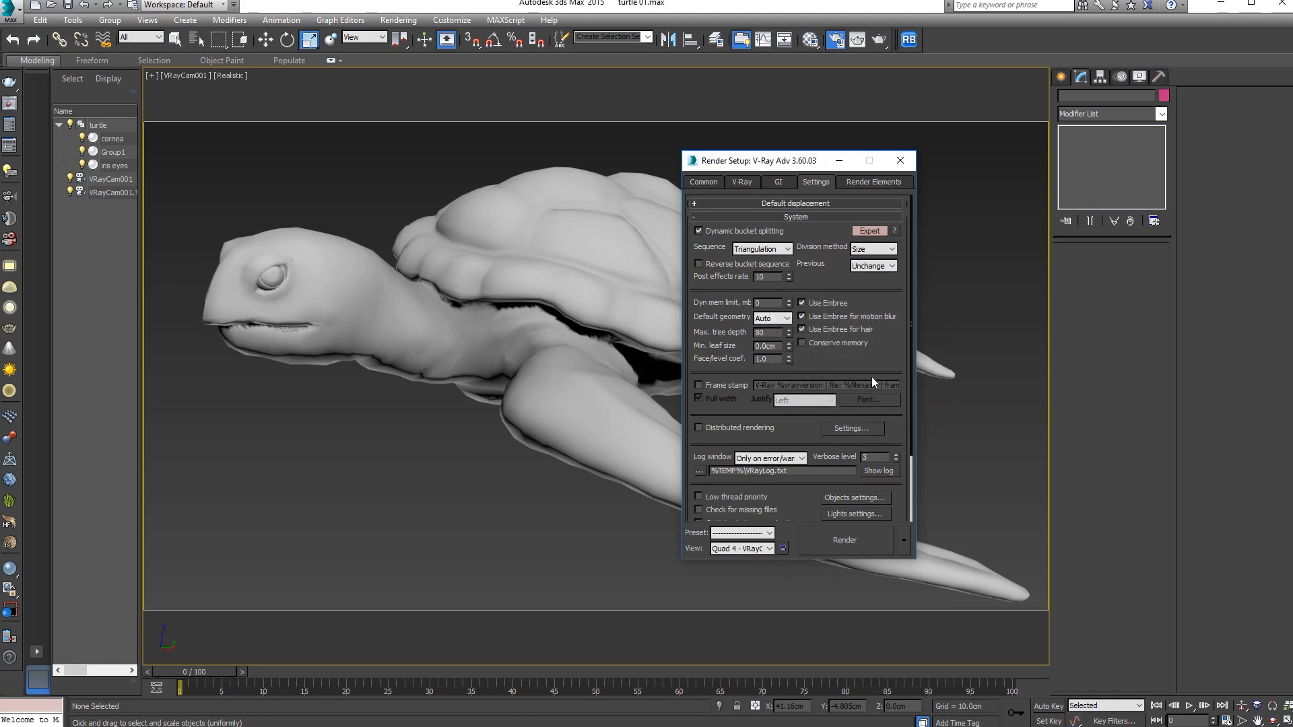
drag(885, 355, 877, 320)
- Choose the render elements VRayAlpha, VRayBumpNormals, VRayDiffuseFilter, VRayGlobalIllumination, VRayLighting and VRayMatteShadow for adding
click(859, 183)
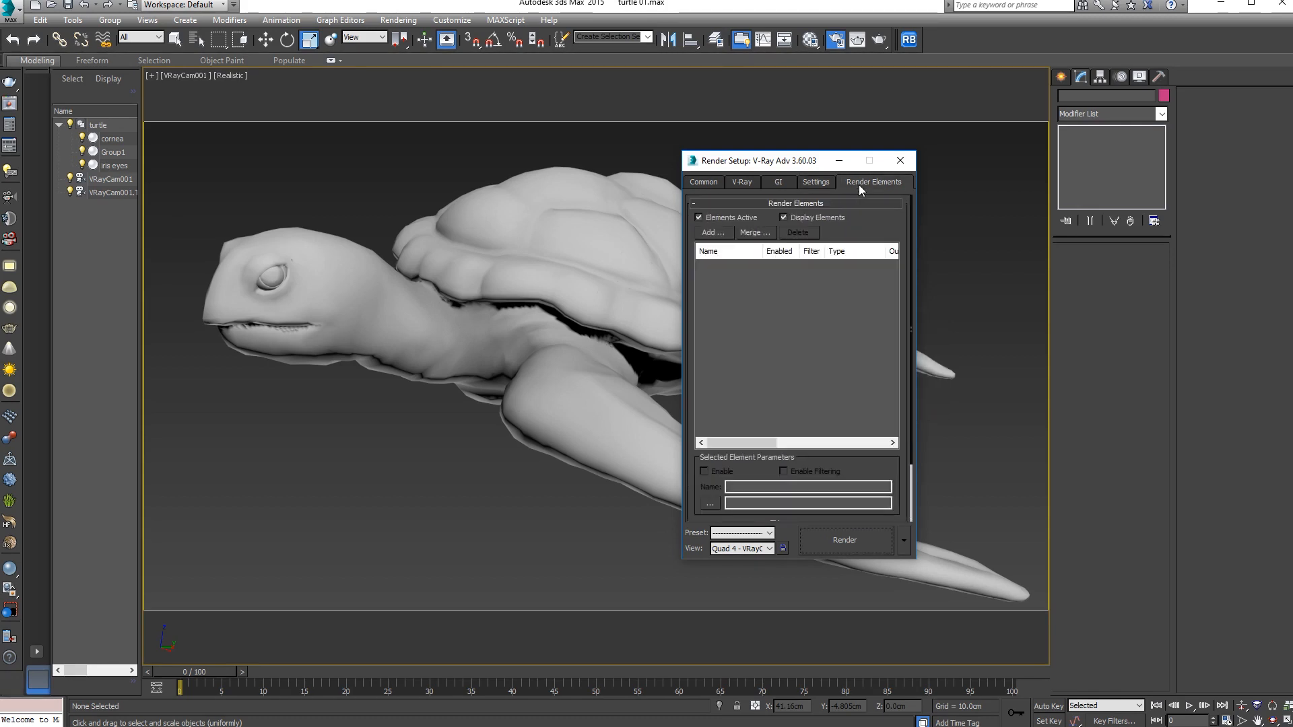
click(712, 232)
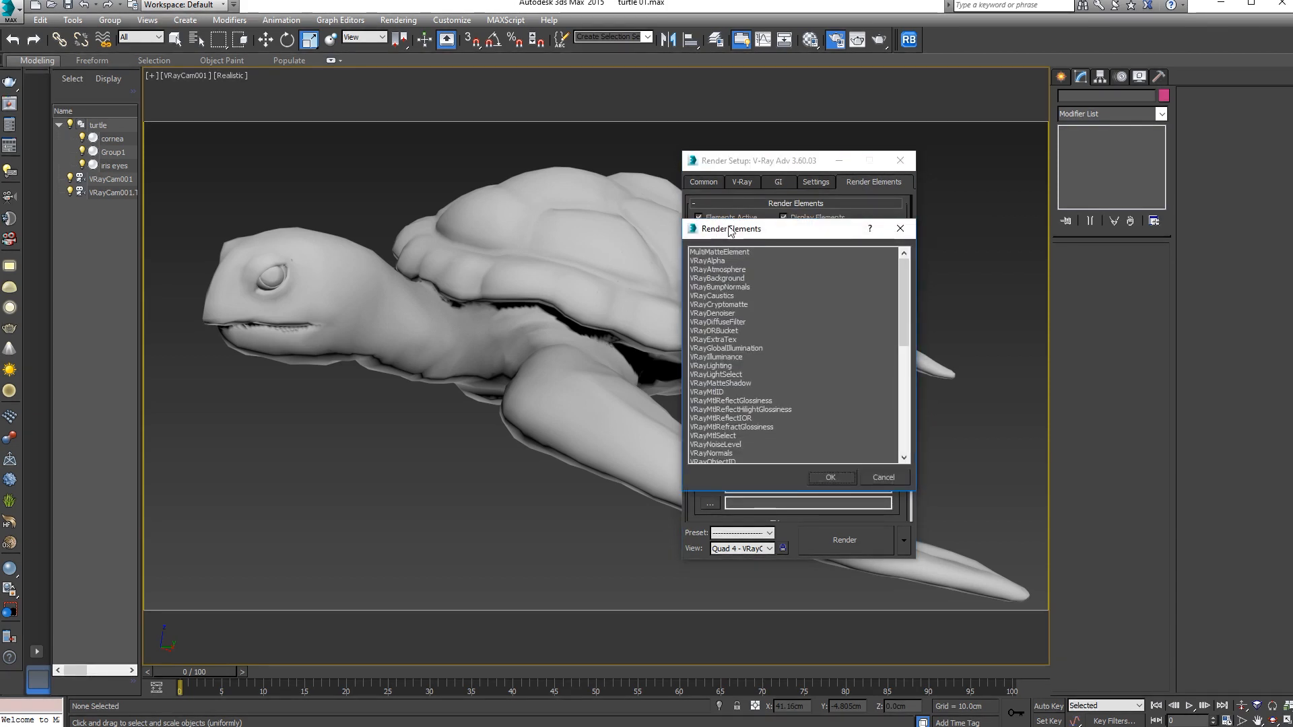
drag(733, 228, 492, 212)
click(479, 244)
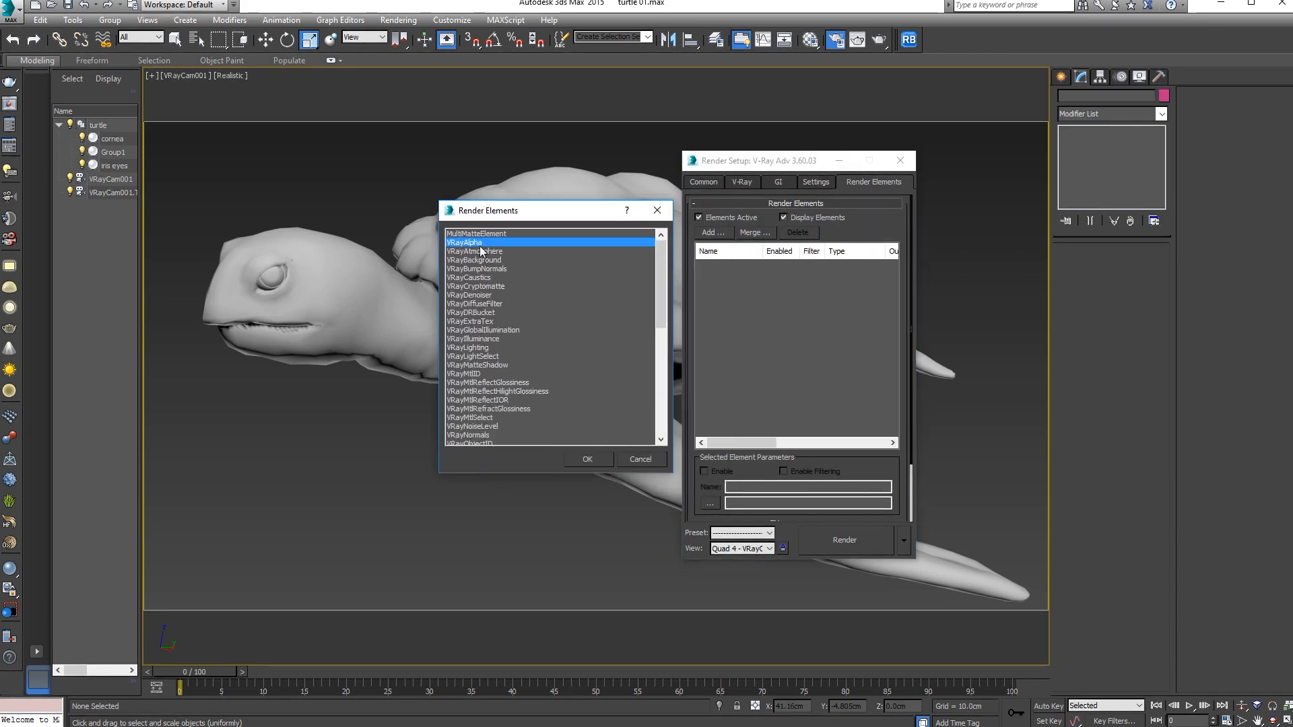
ctrl+click(484, 269)
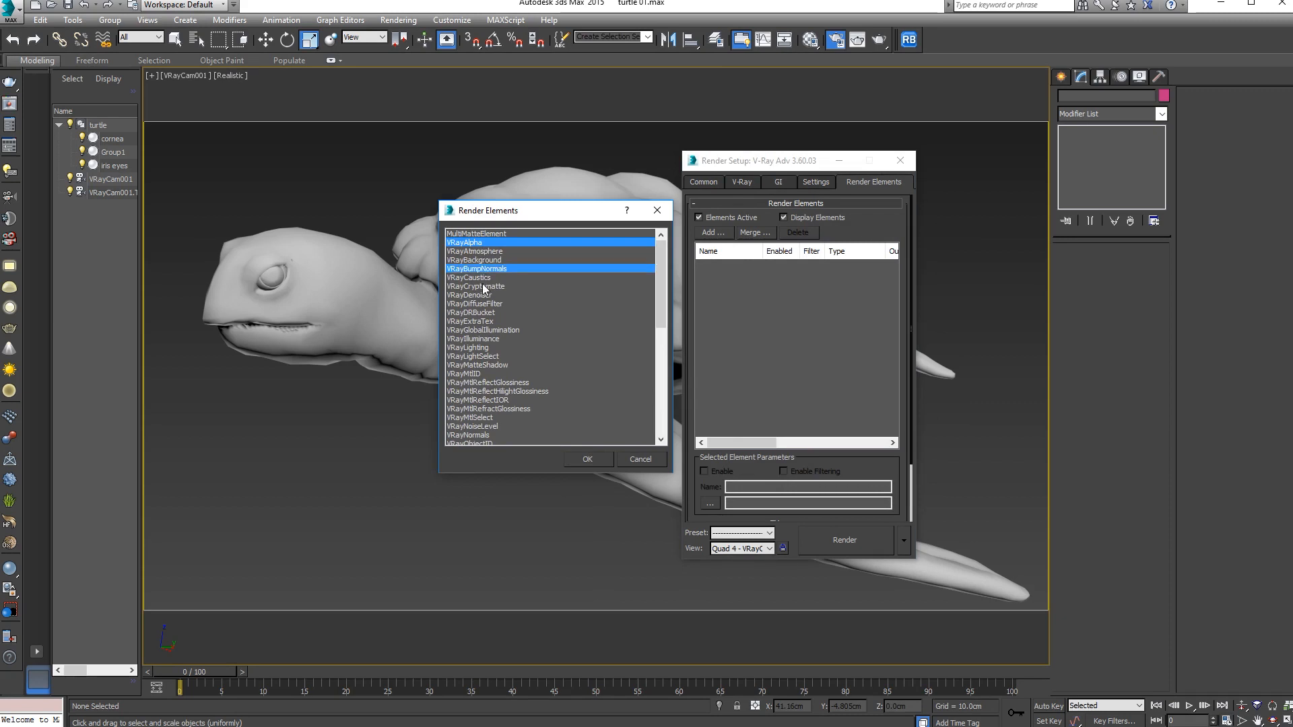
ctrl+click(485, 304)
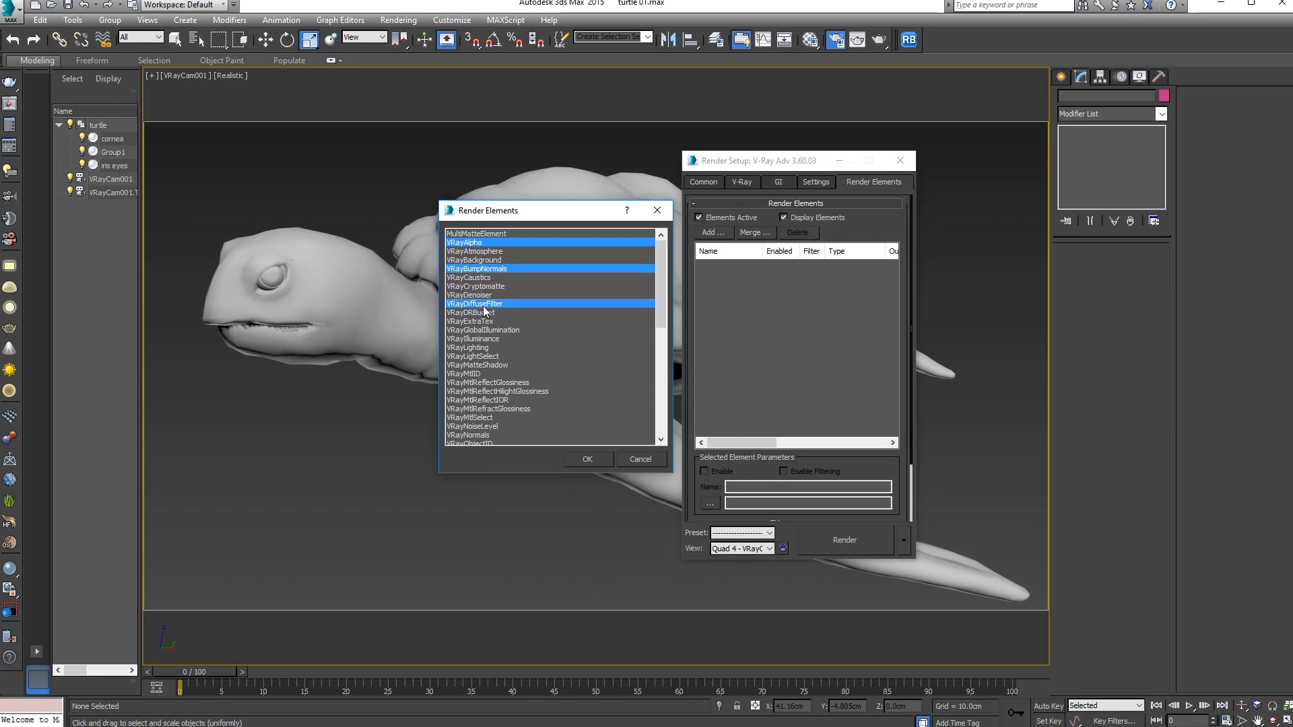
ctrl+click(490, 330)
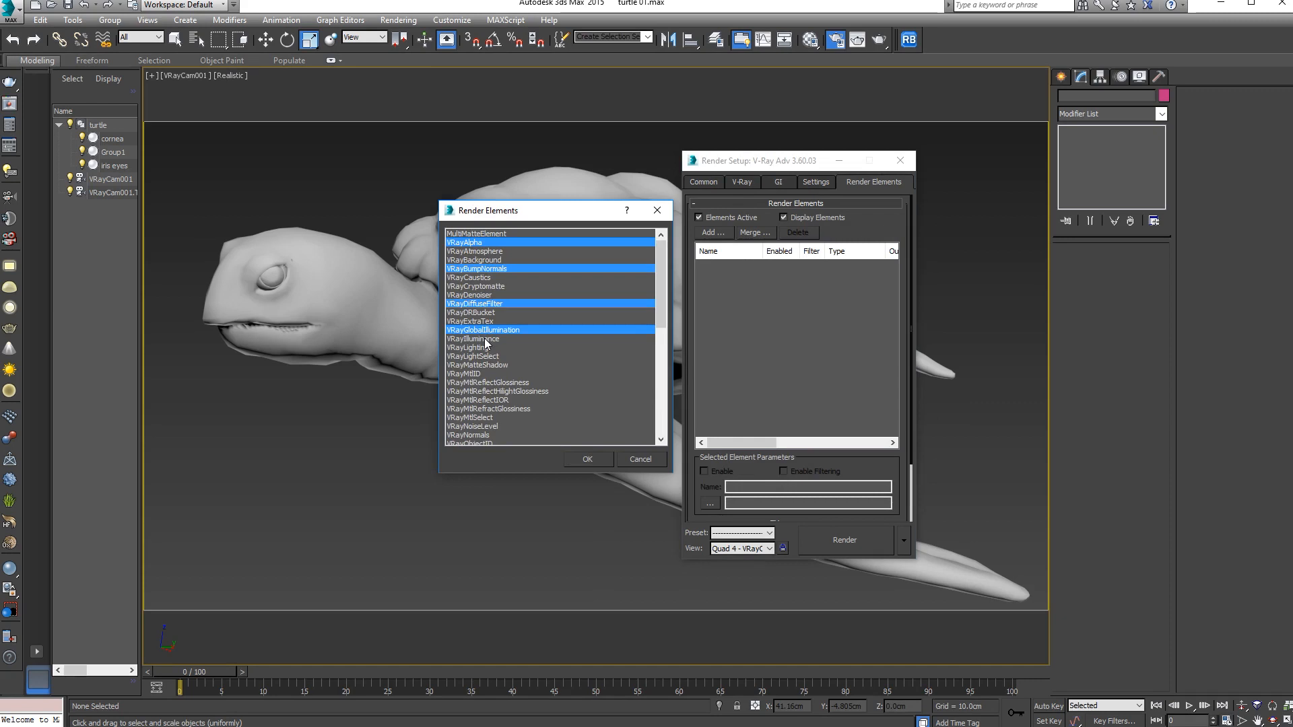
ctrl+click(486, 348)
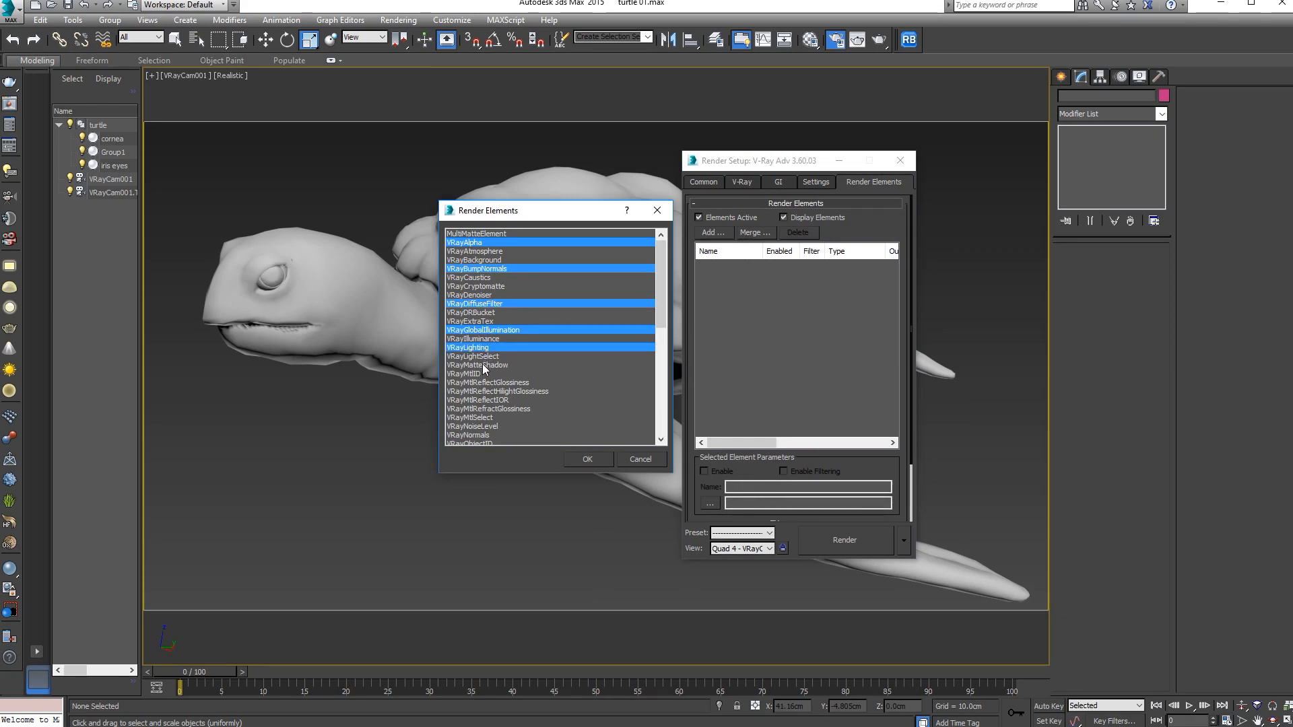
ctrl+click(484, 368)
- Extend the render element selection with VRayRawLighting, VRayRawReflection, VRayRawTotalLighting and VRayReflection
scroll(502, 367, down, 3)
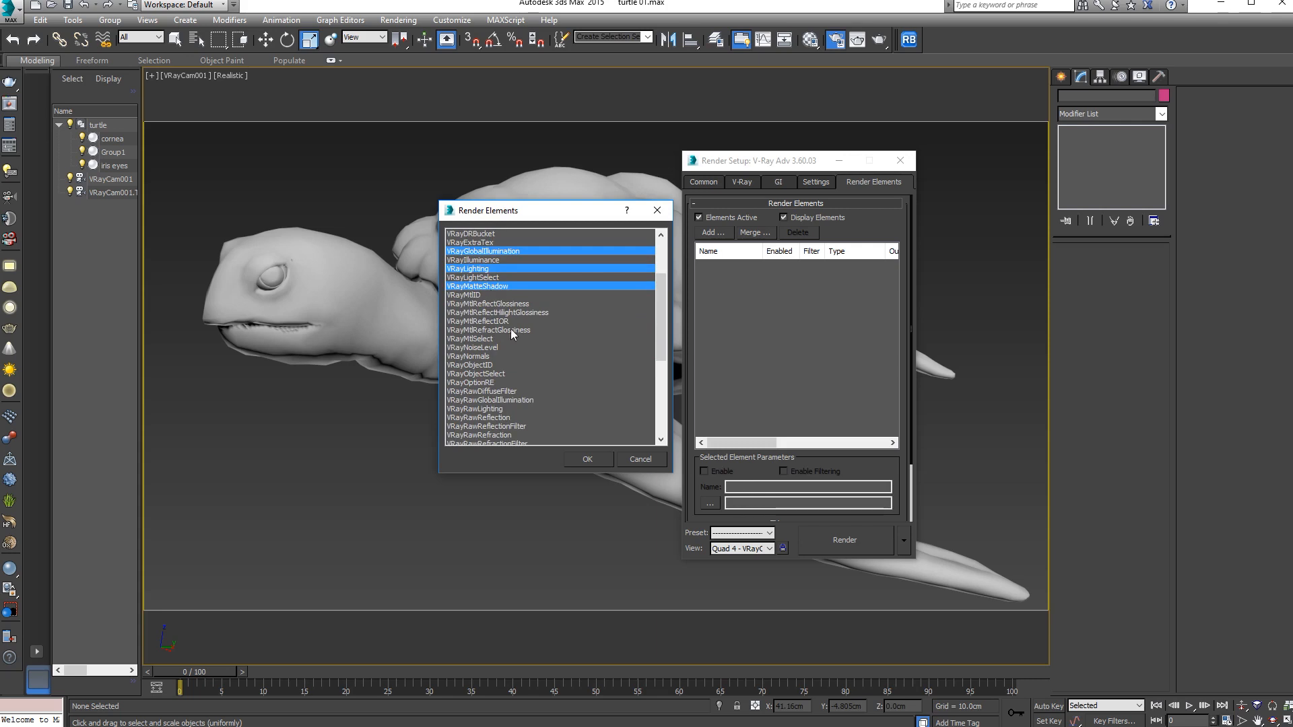
scroll(500, 352, down, 2)
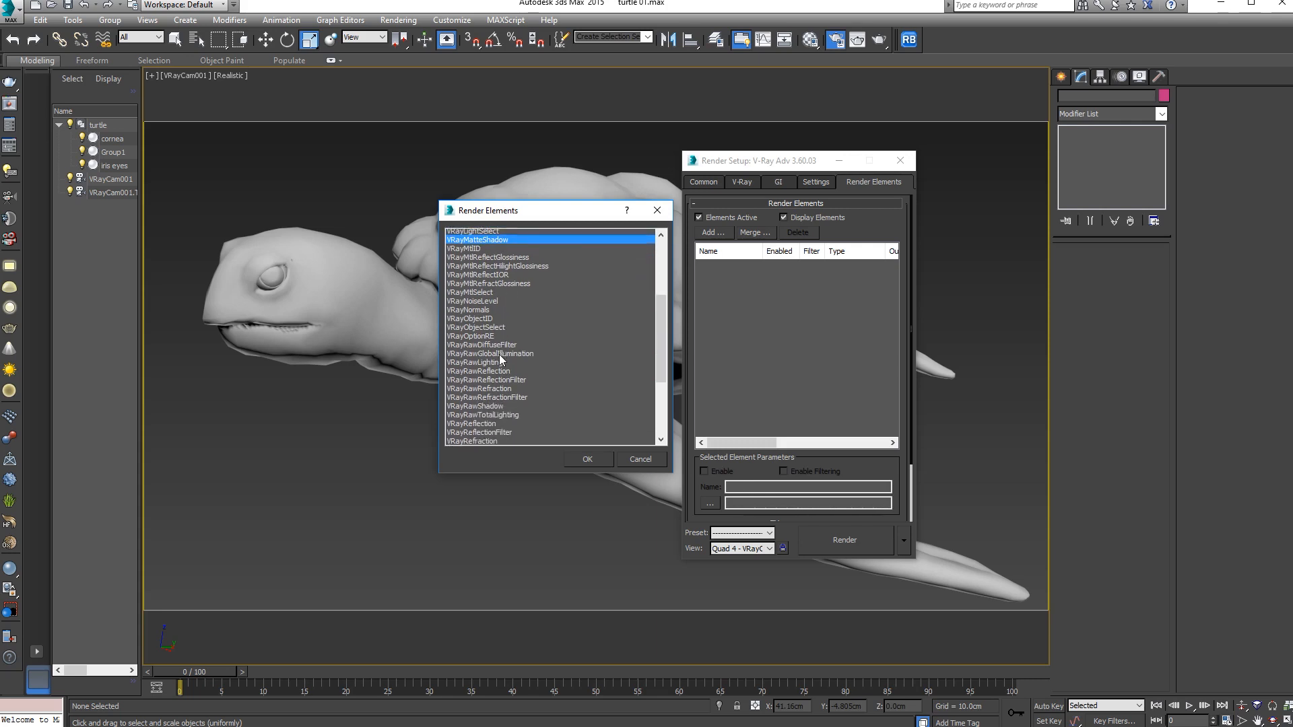
scroll(499, 354, down, 1)
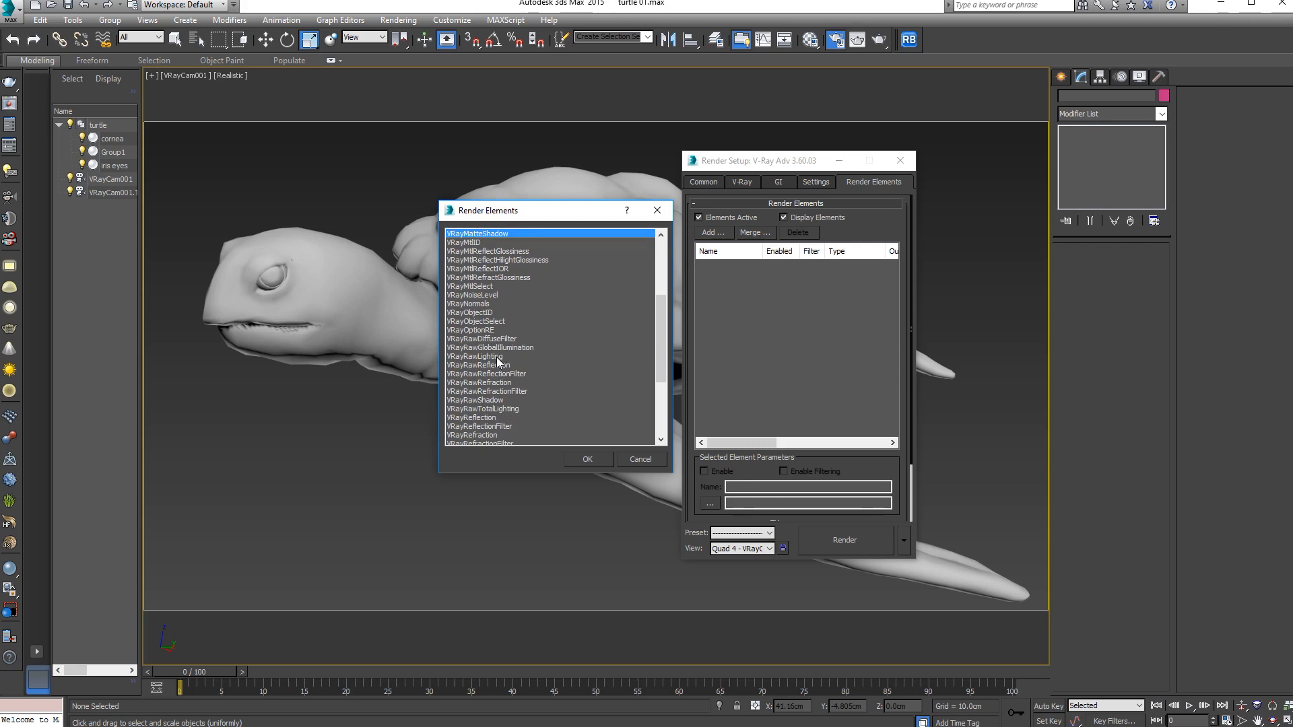
ctrl+click(489, 357)
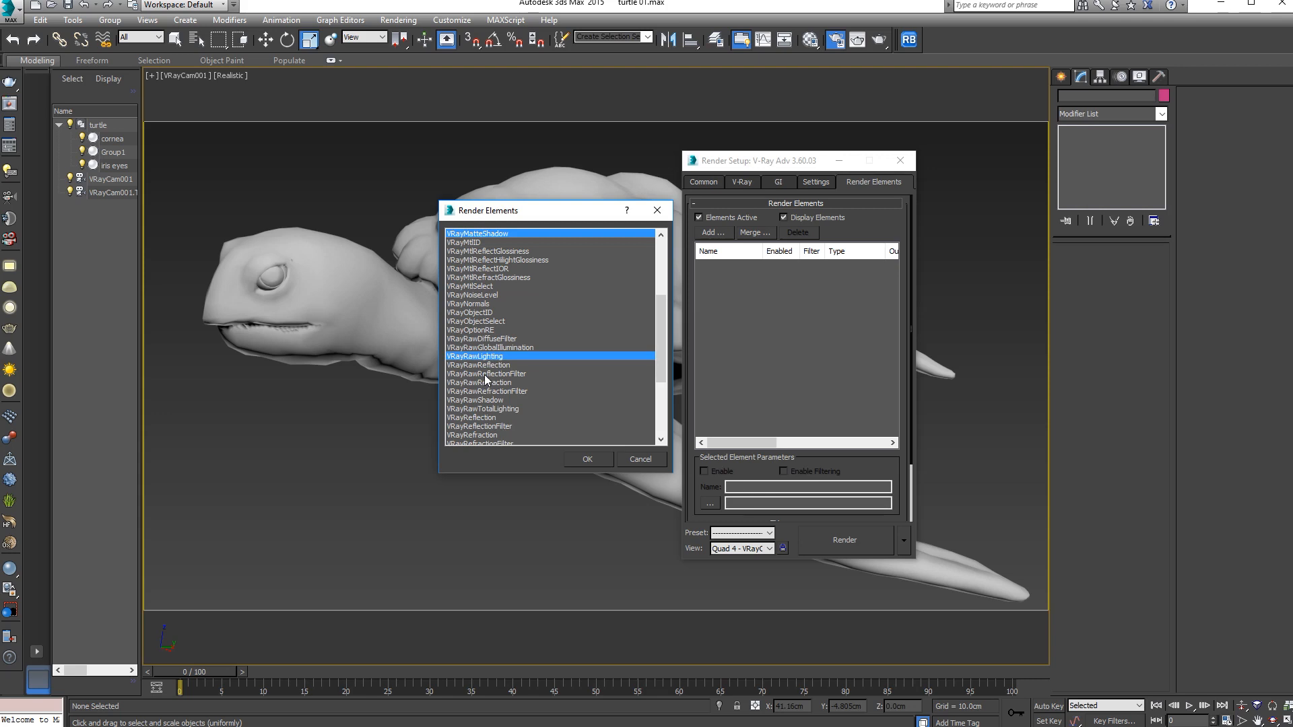
ctrl+click(484, 366)
scroll(488, 377, down, 2)
scroll(493, 382, down, 1)
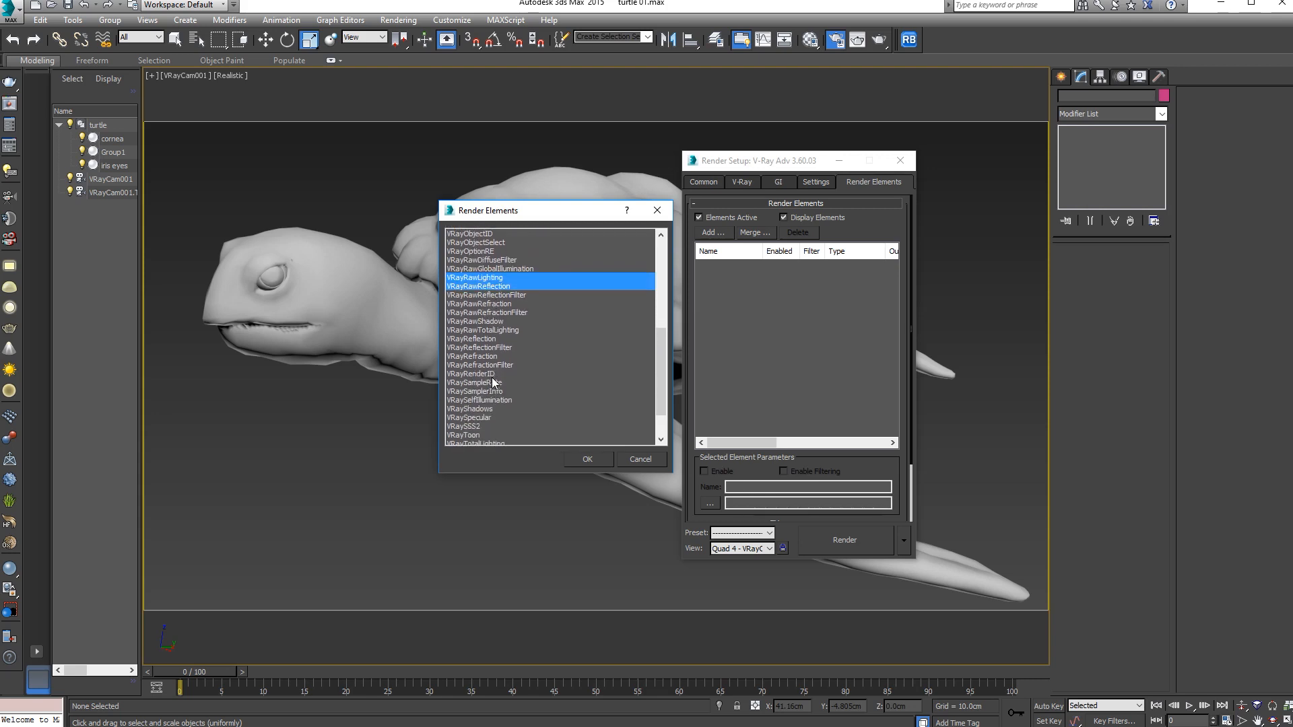
ctrl+click(489, 331)
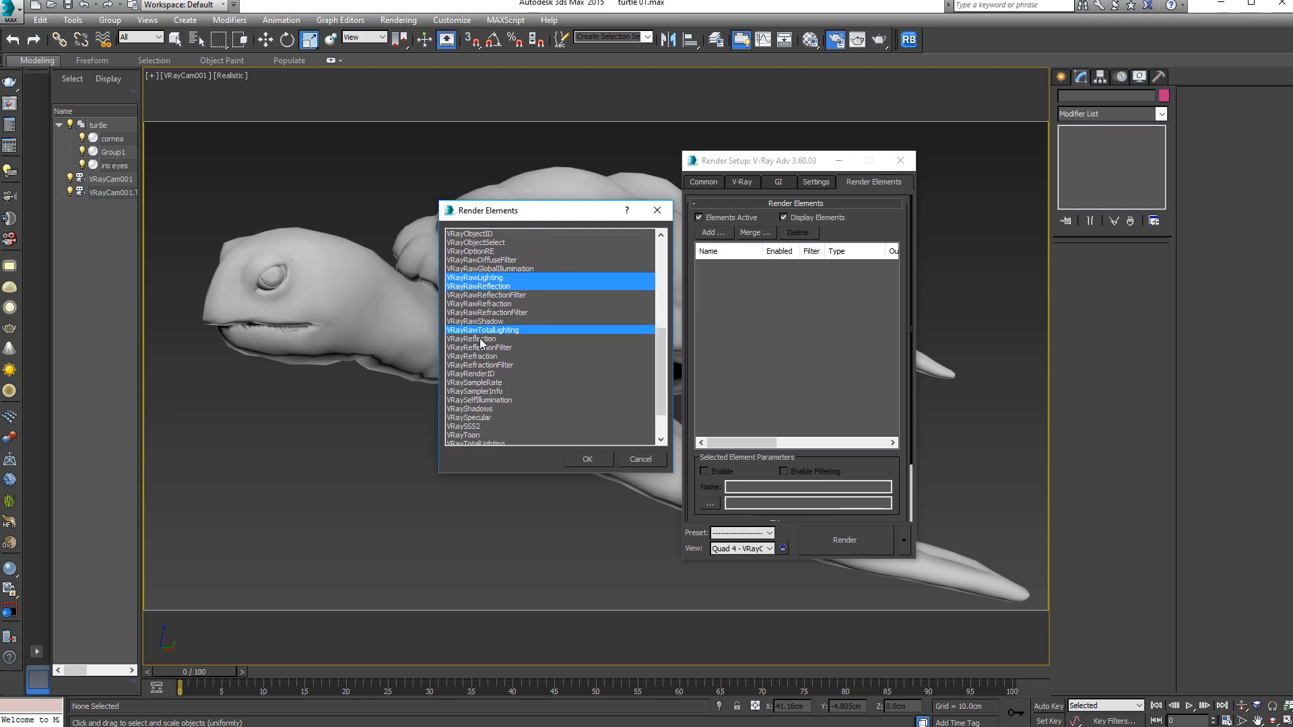
ctrl+click(485, 340)
- Include VRaySpecular, VRaySSS2, VRayWireColor and VRayZDepth, add all selected render elements, and close the render setup
scroll(516, 406, down, 2)
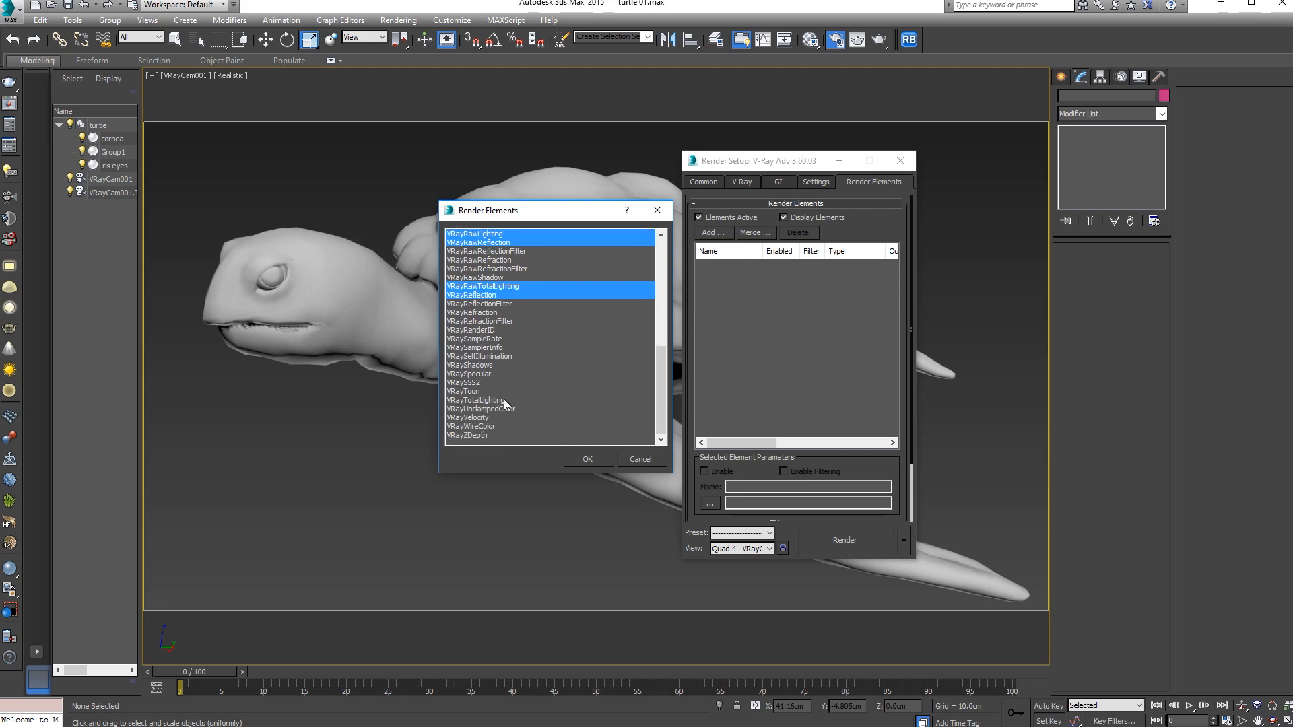
ctrl+click(469, 376)
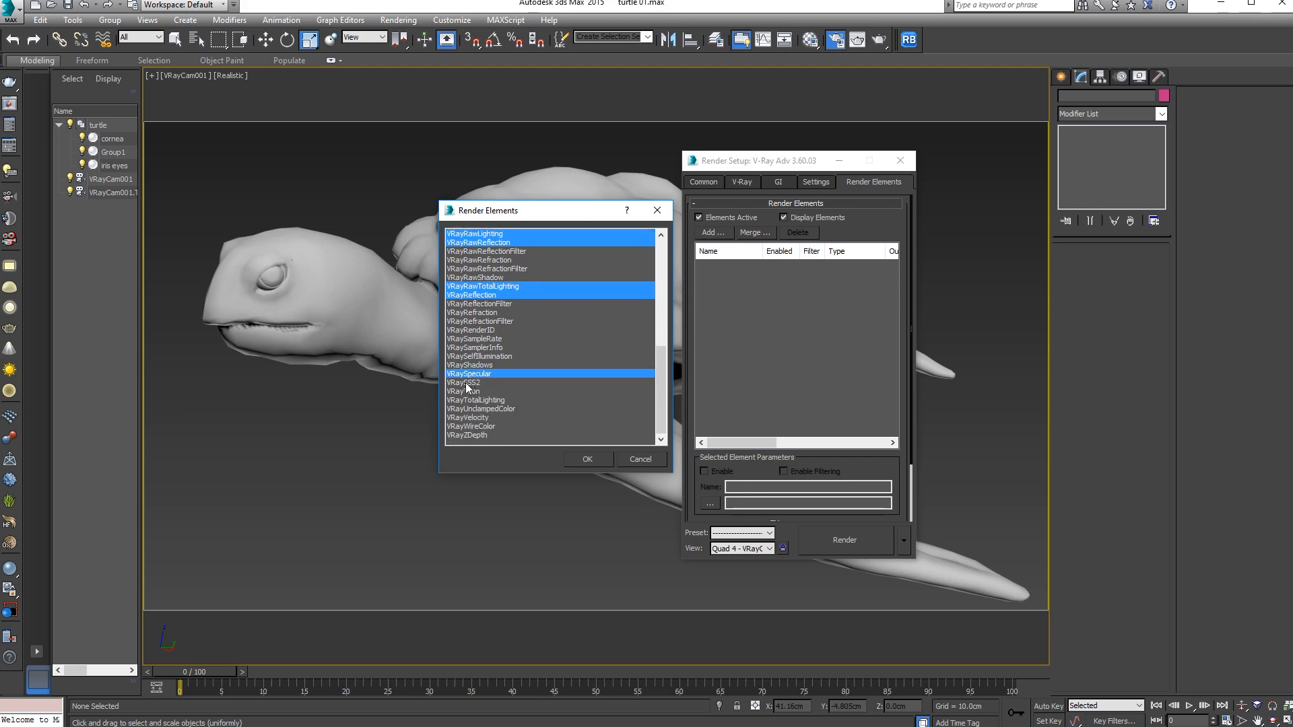
ctrl+click(468, 383)
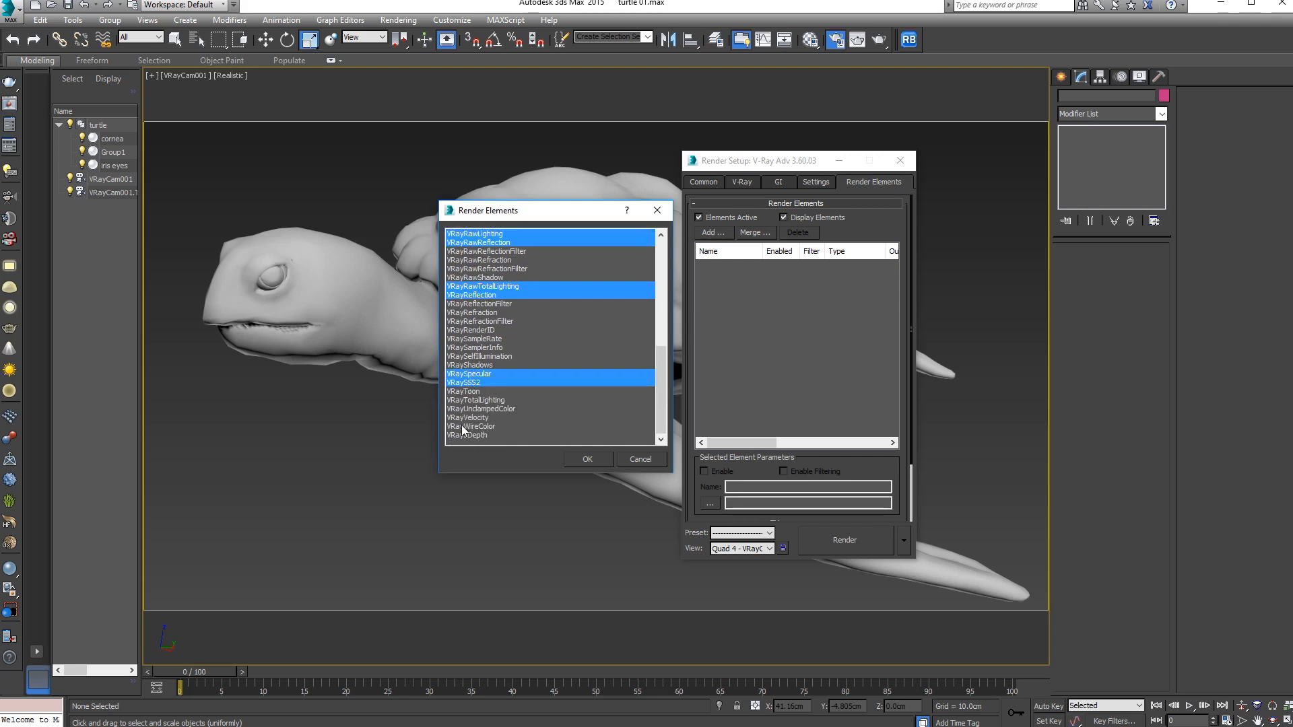
ctrl+click(464, 427)
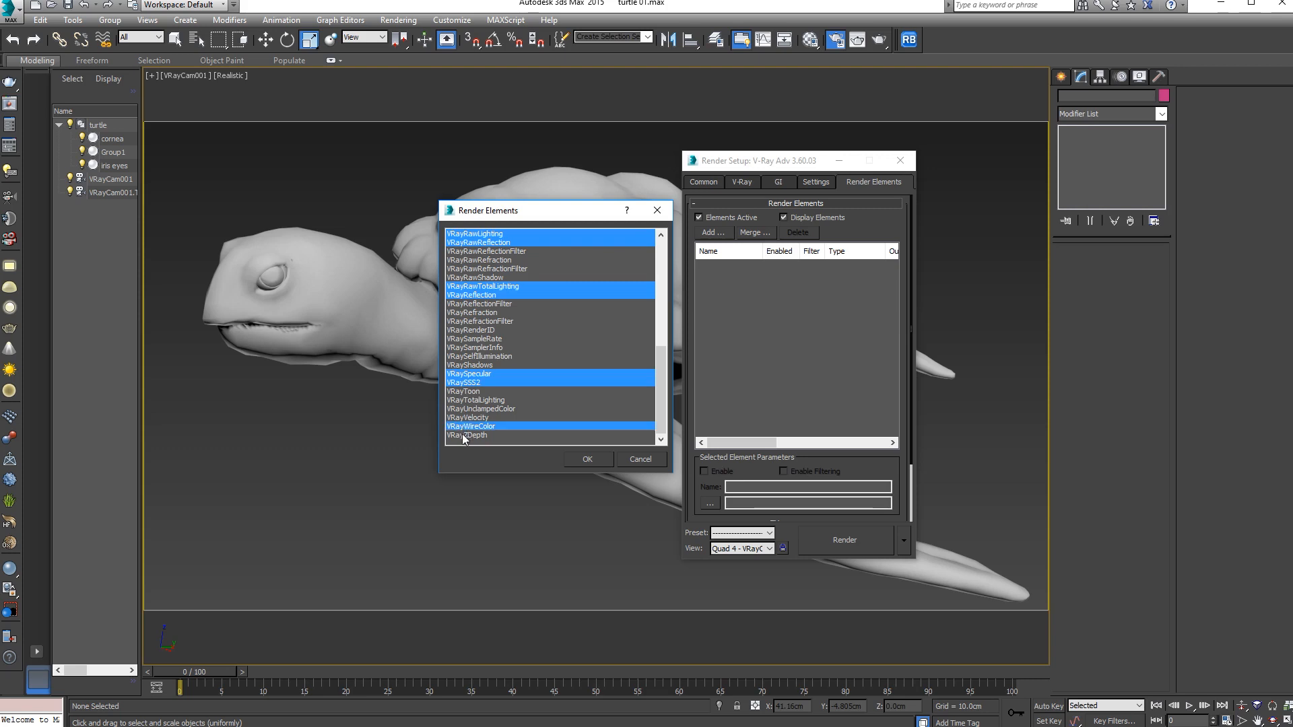
ctrl+click(465, 435)
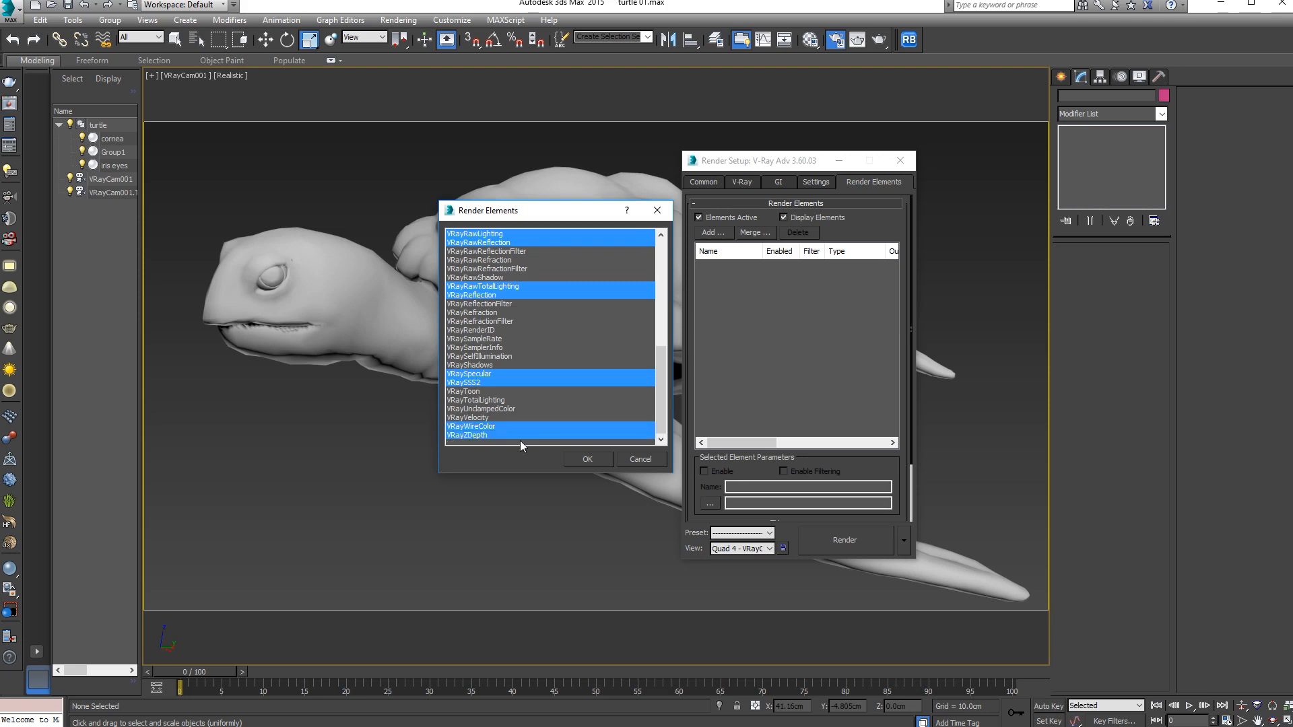
click(589, 460)
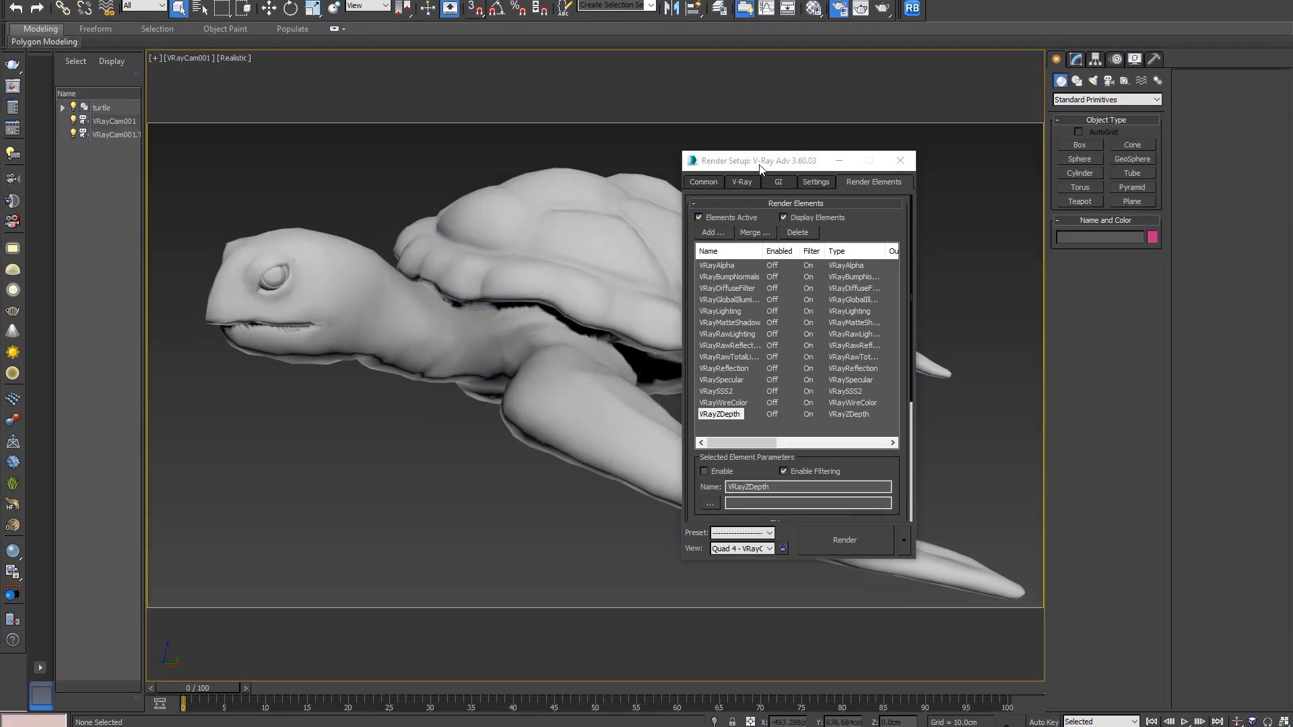
click(900, 161)
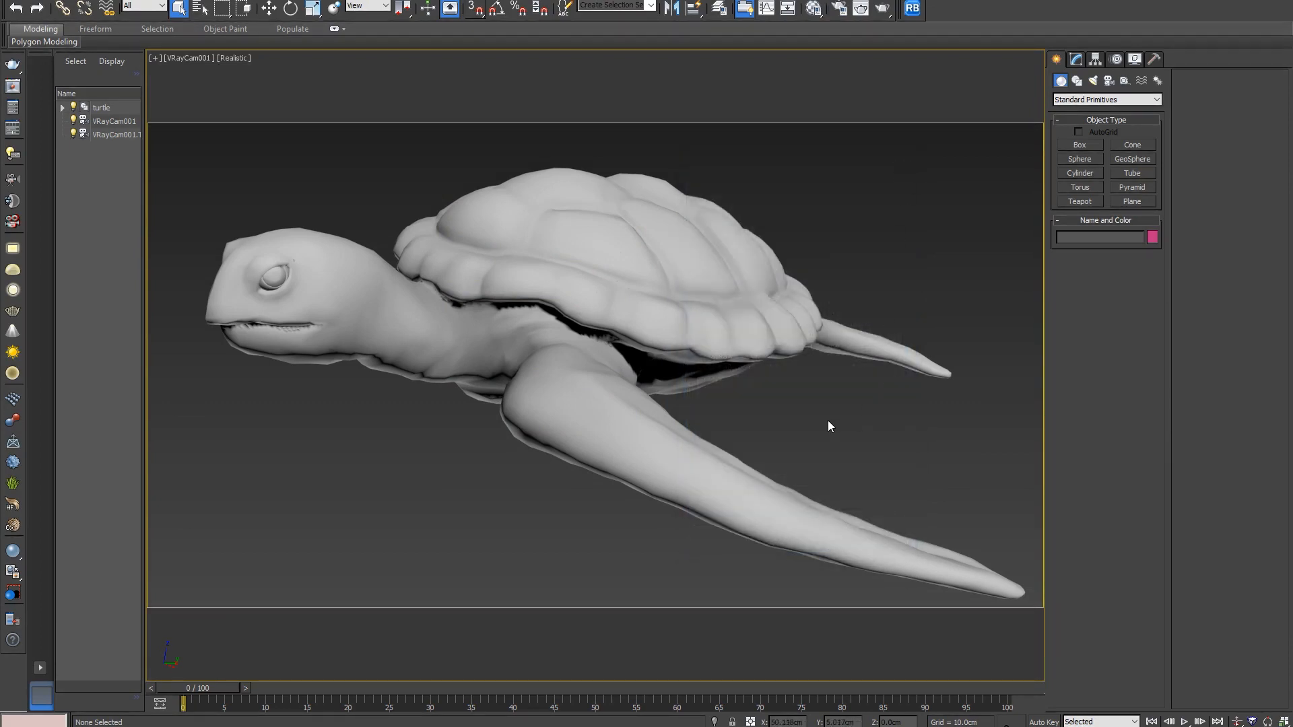
- Create a VRayMtl in the first material slot of the last row and set its reflection color to gray, value 112
key(m)
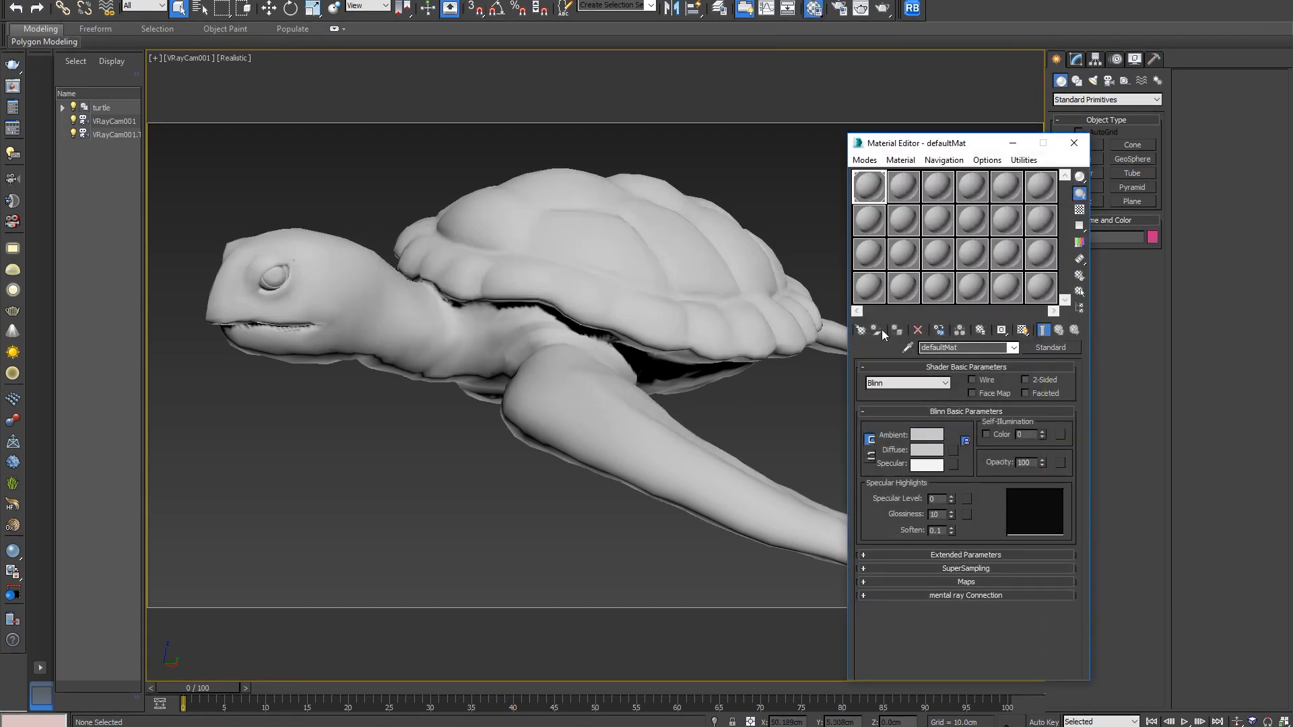
click(862, 283)
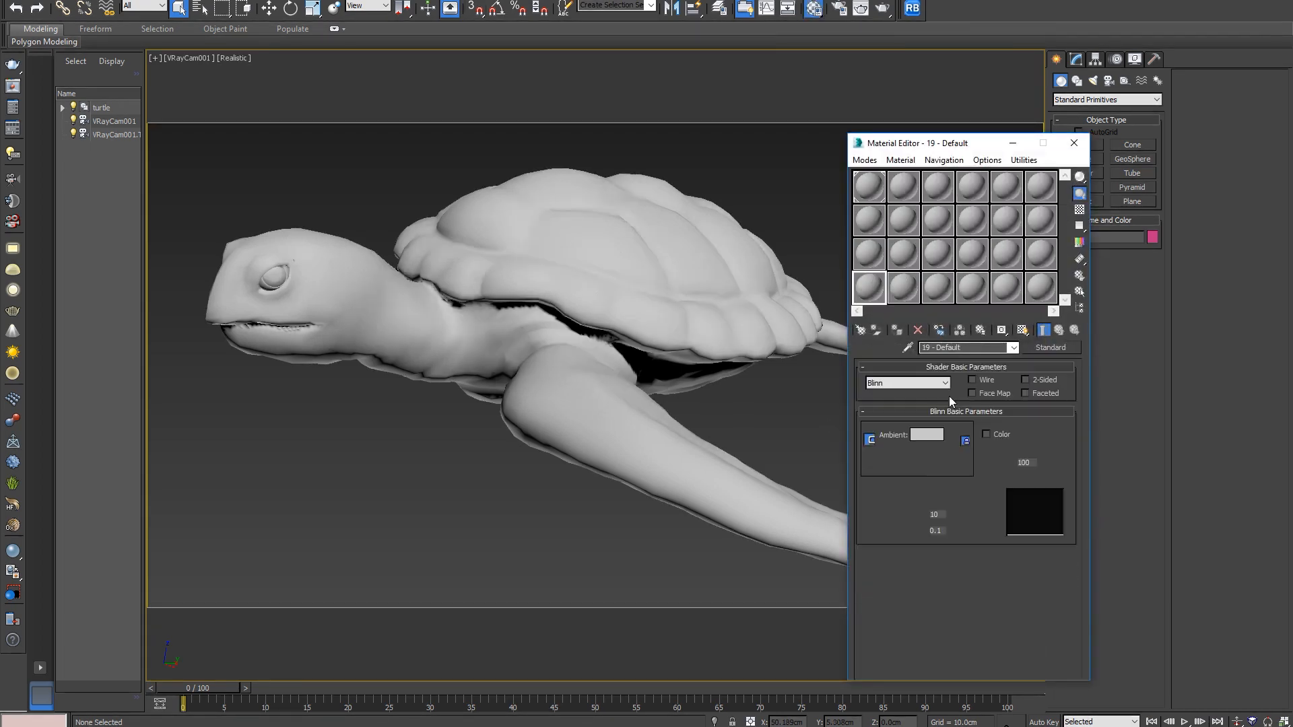
click(13, 551)
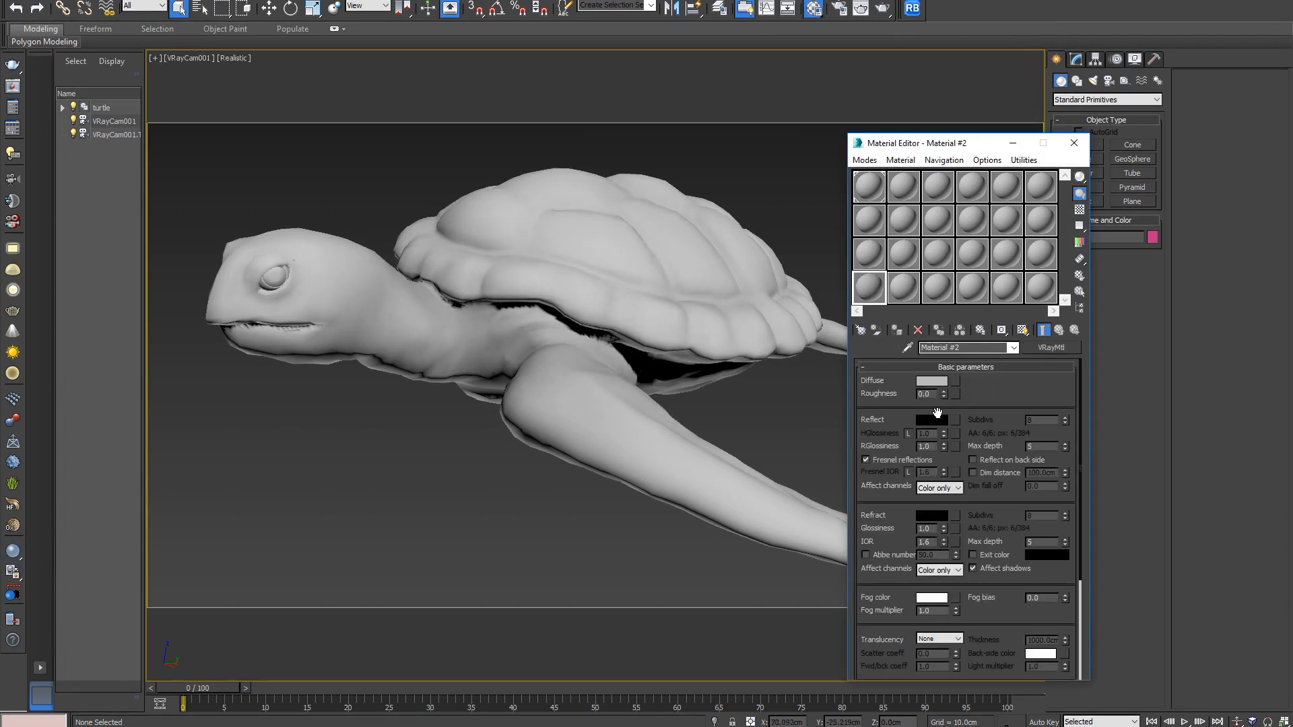
click(938, 419)
drag(386, 87, 387, 100)
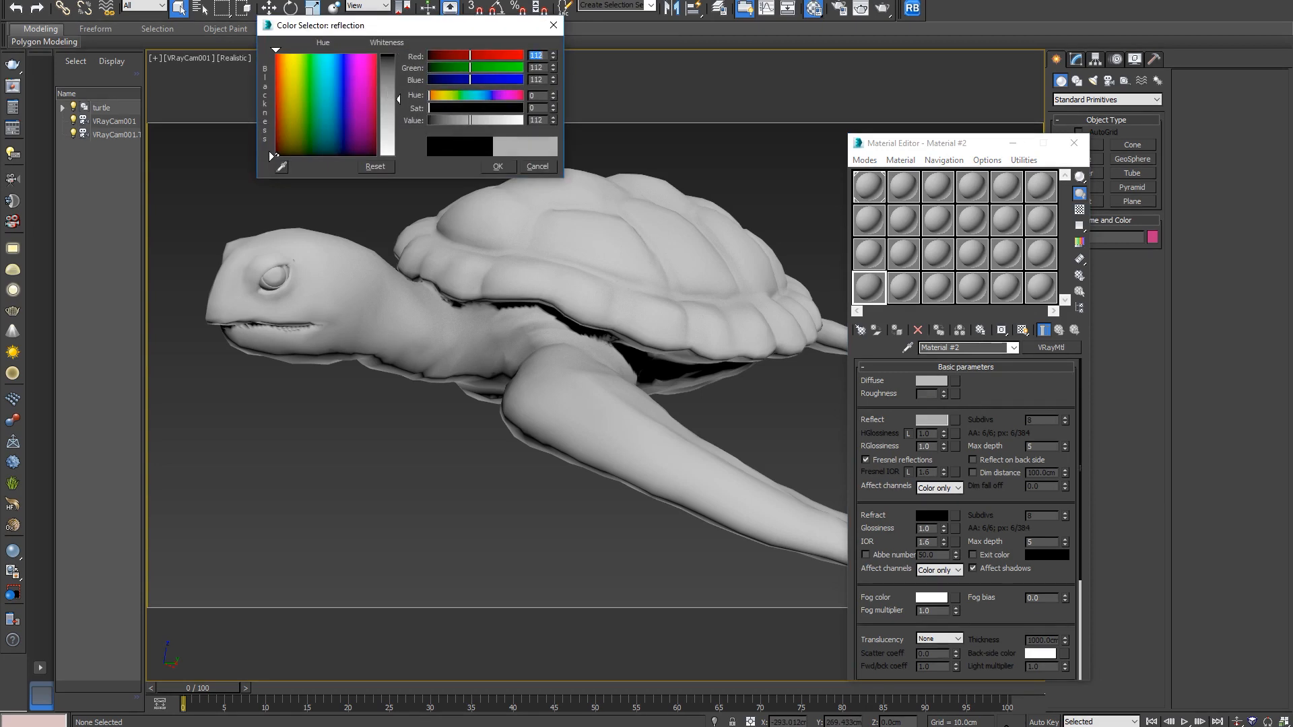
click(497, 166)
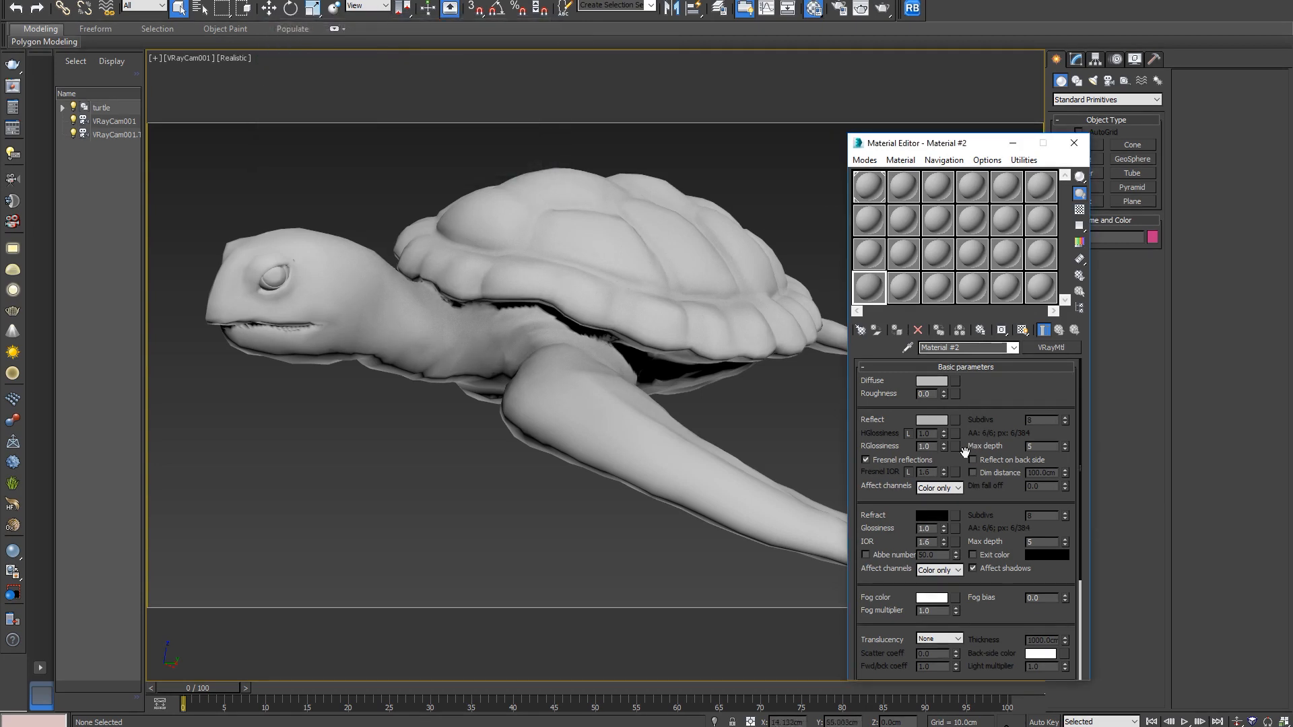
- Set the VRayMtl's reflection glossiness to 0.65, apply the material to the turtle, and move the editor clear of the flipper
drag(945, 447, 944, 459)
drag(944, 463, 943, 461)
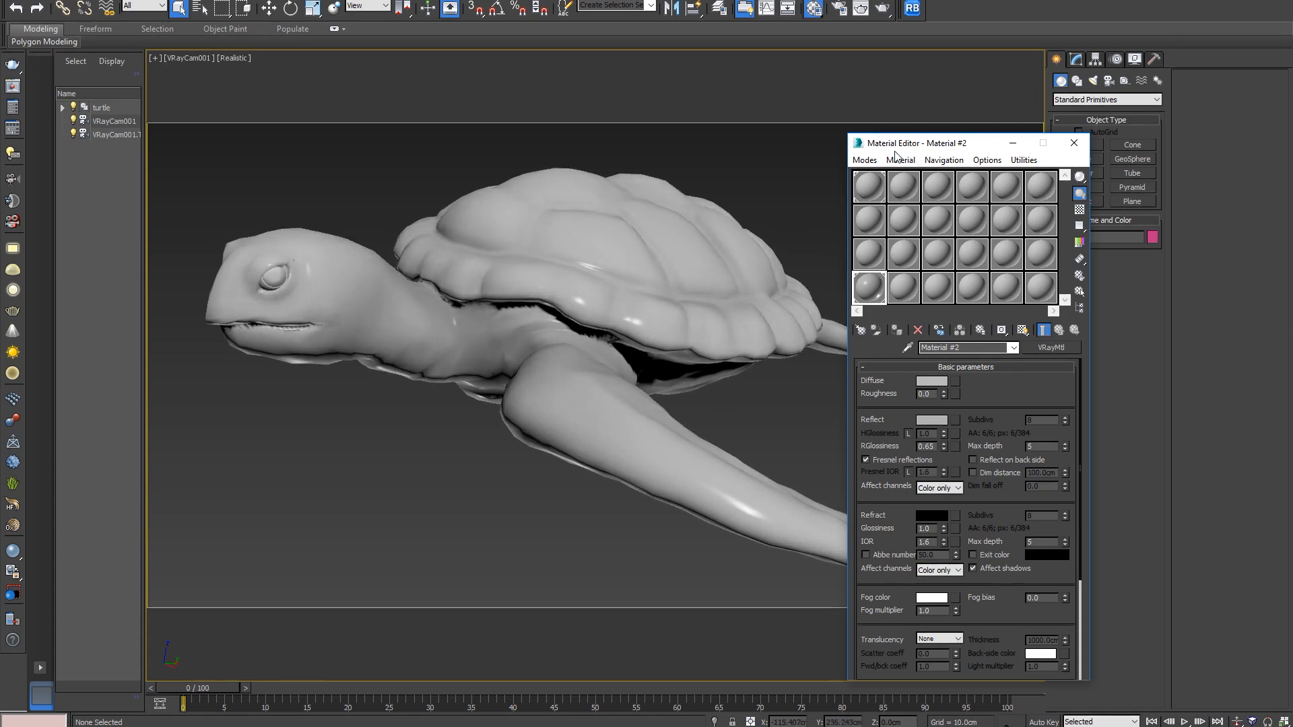
drag(935, 145, 111, 89)
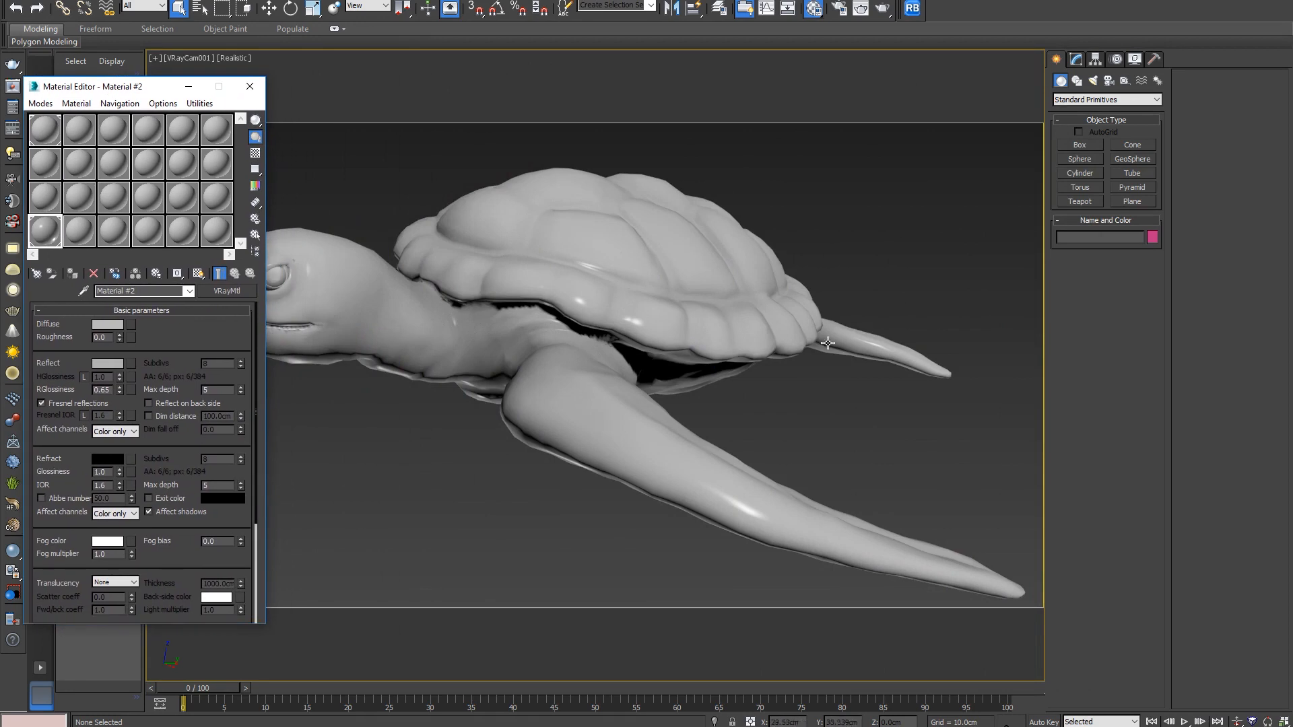
key(p)
scroll(844, 392, down, 5)
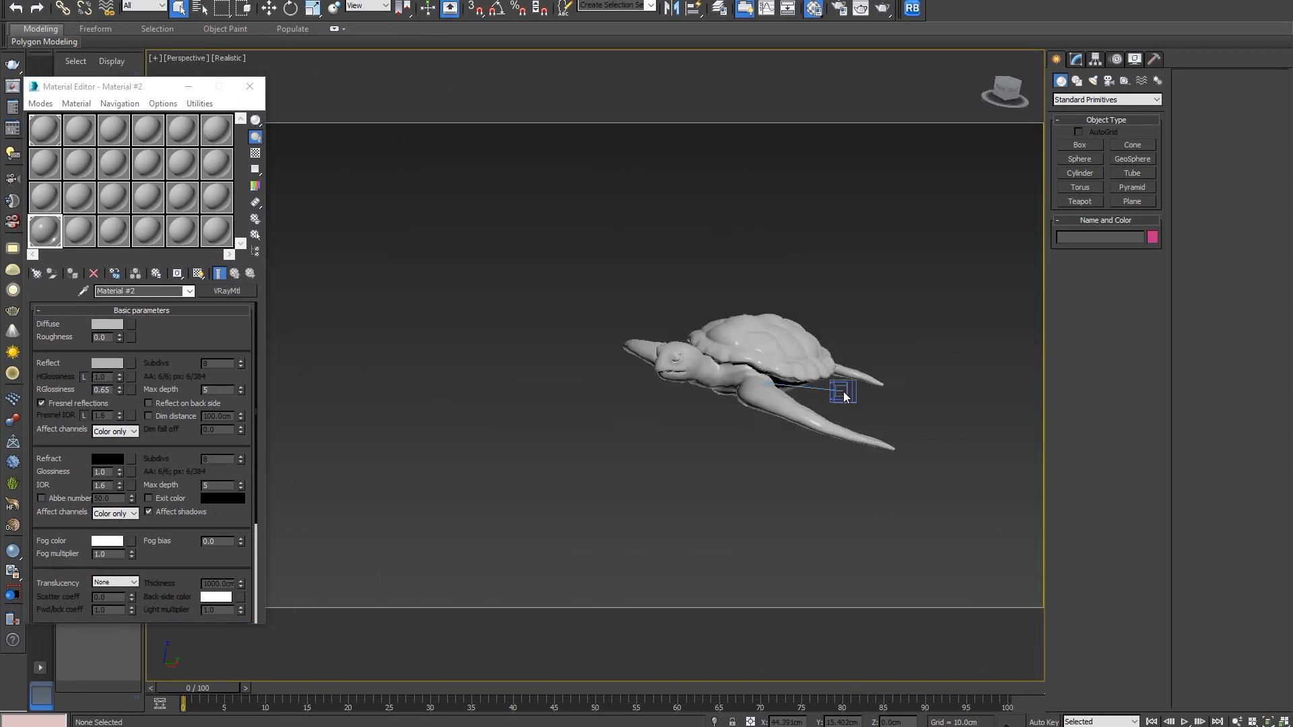
alt+middle_drag(844, 392, 781, 411)
middle_drag(974, 191, 967, 274)
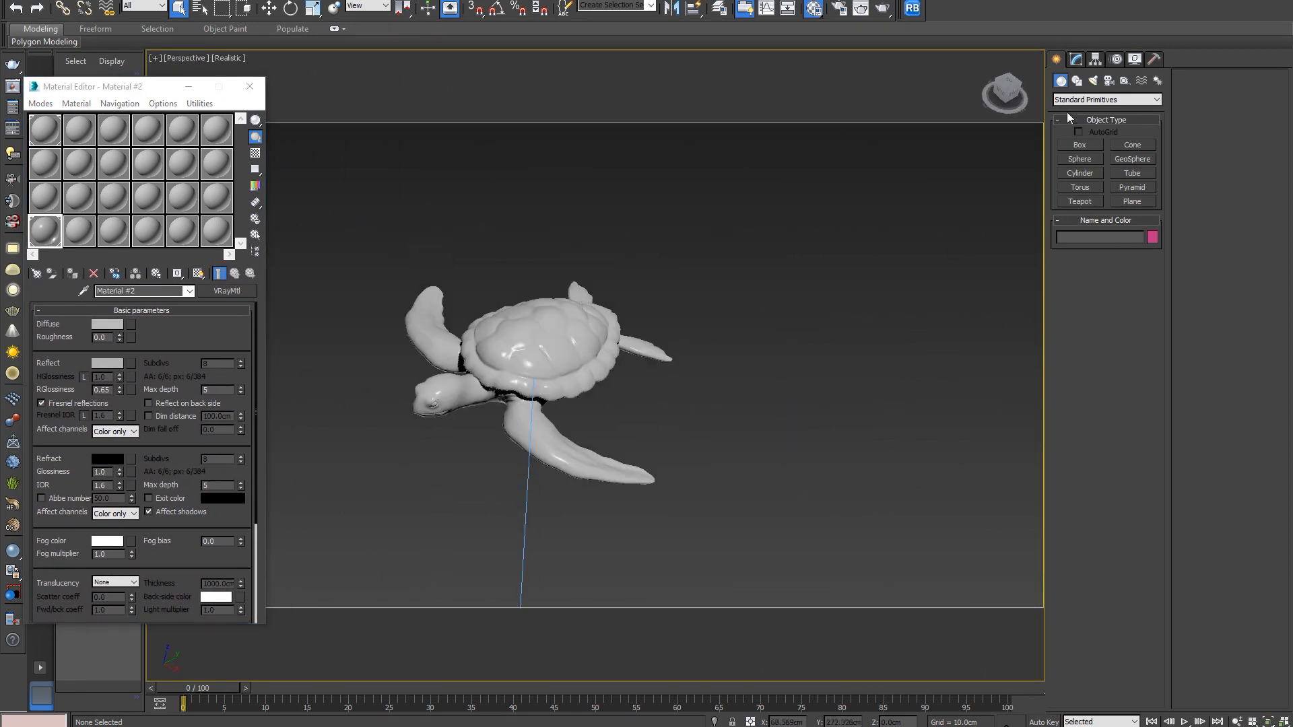
key(c)
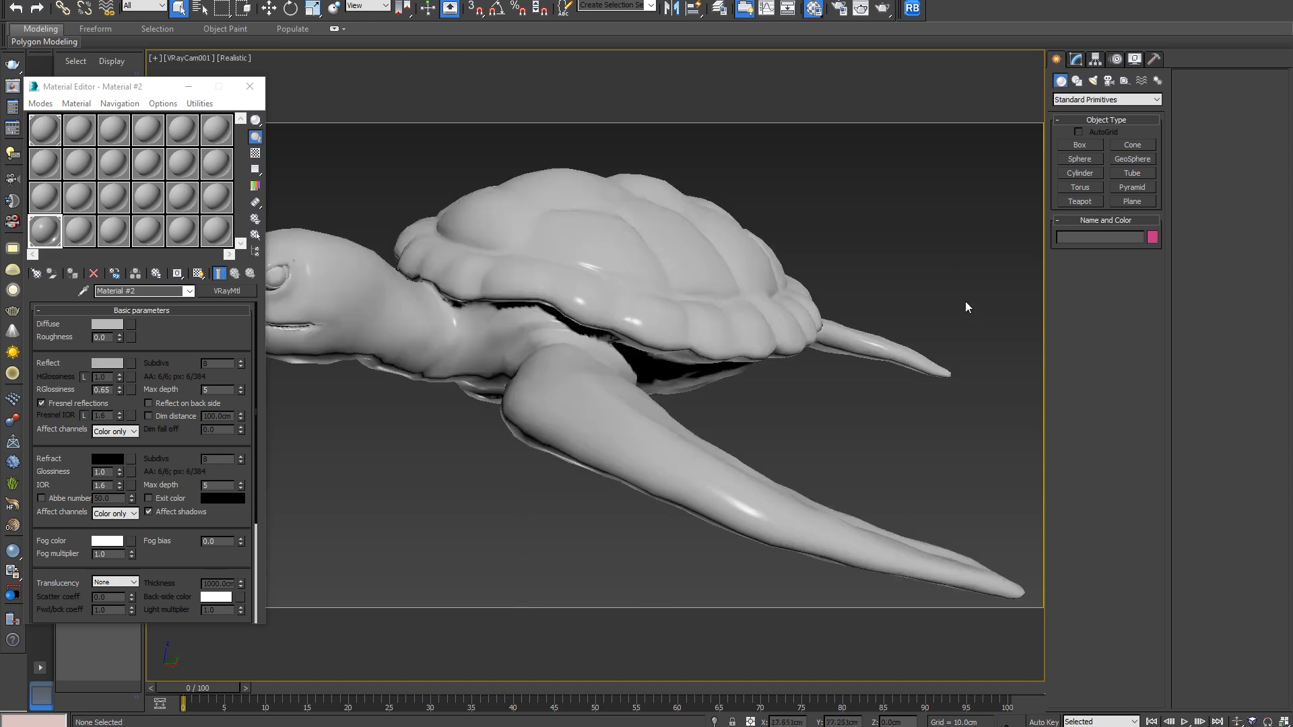
- Draw a VRayLight plane light below the turtle's head, half-length about 3.8 cm and half-width about 3.7 cm, and open its parameters
click(1093, 82)
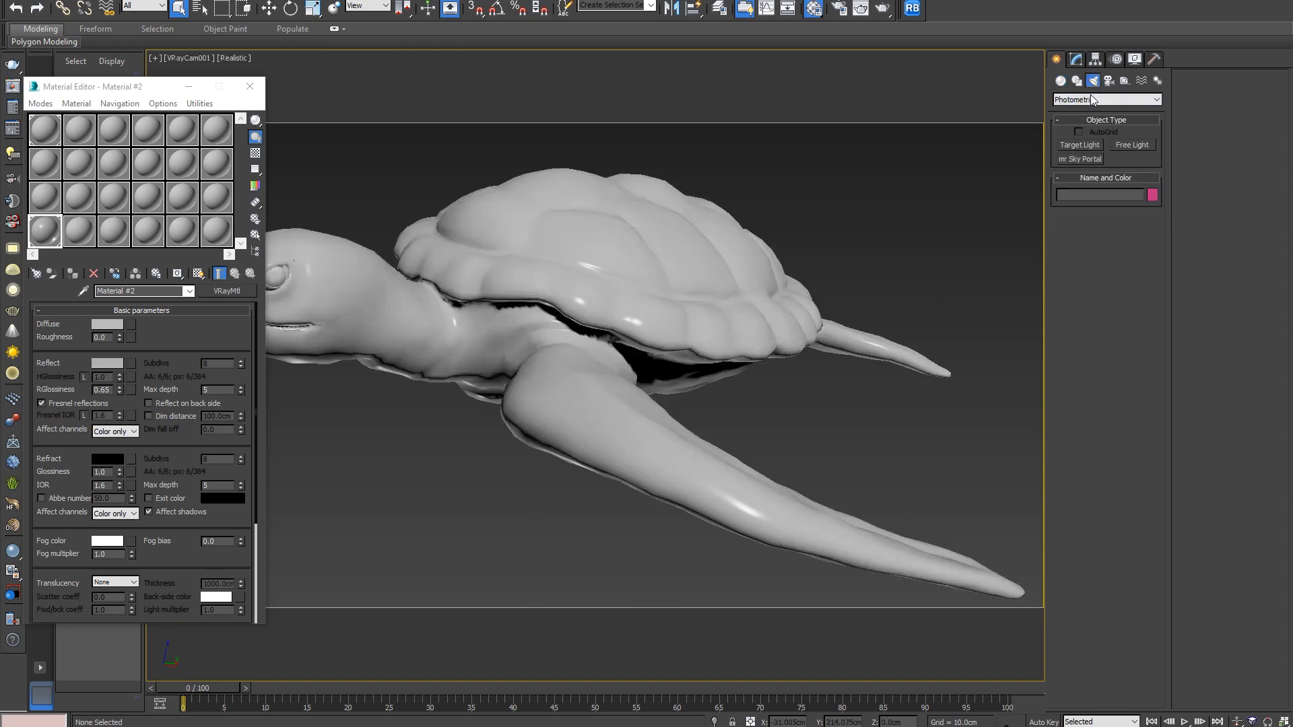
click(1105, 100)
click(1073, 129)
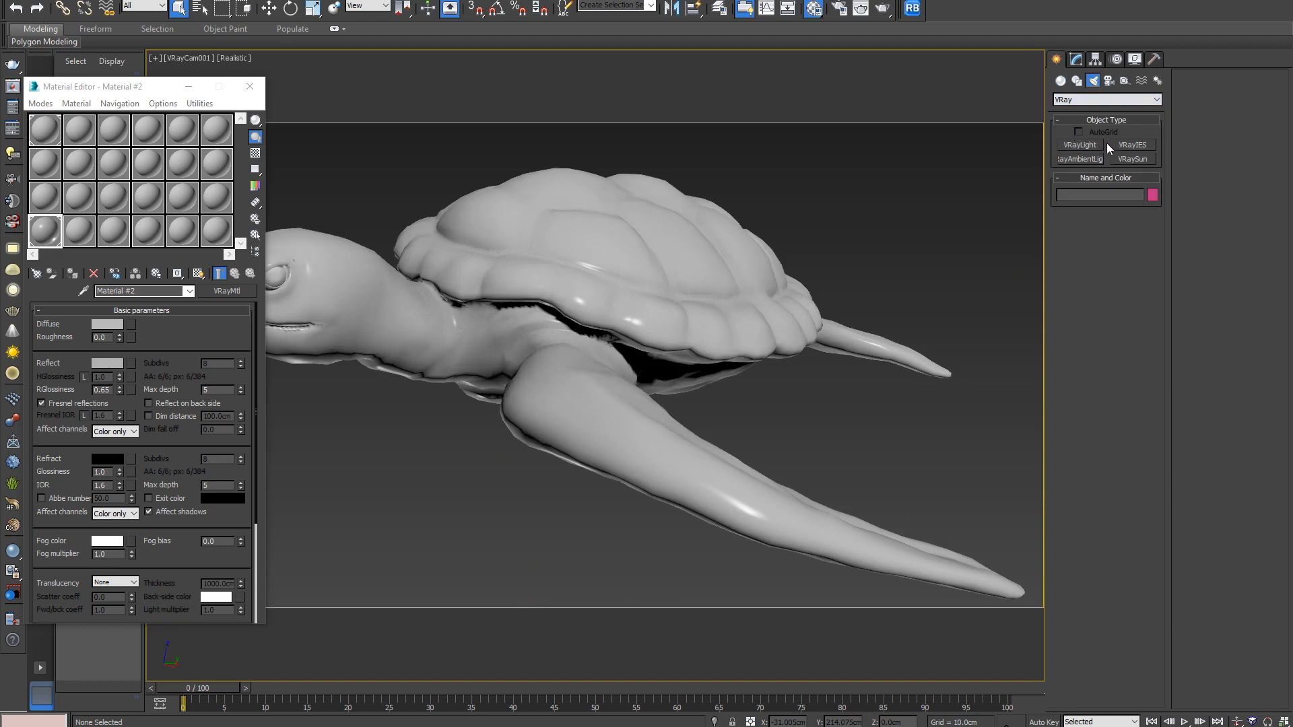
click(1083, 145)
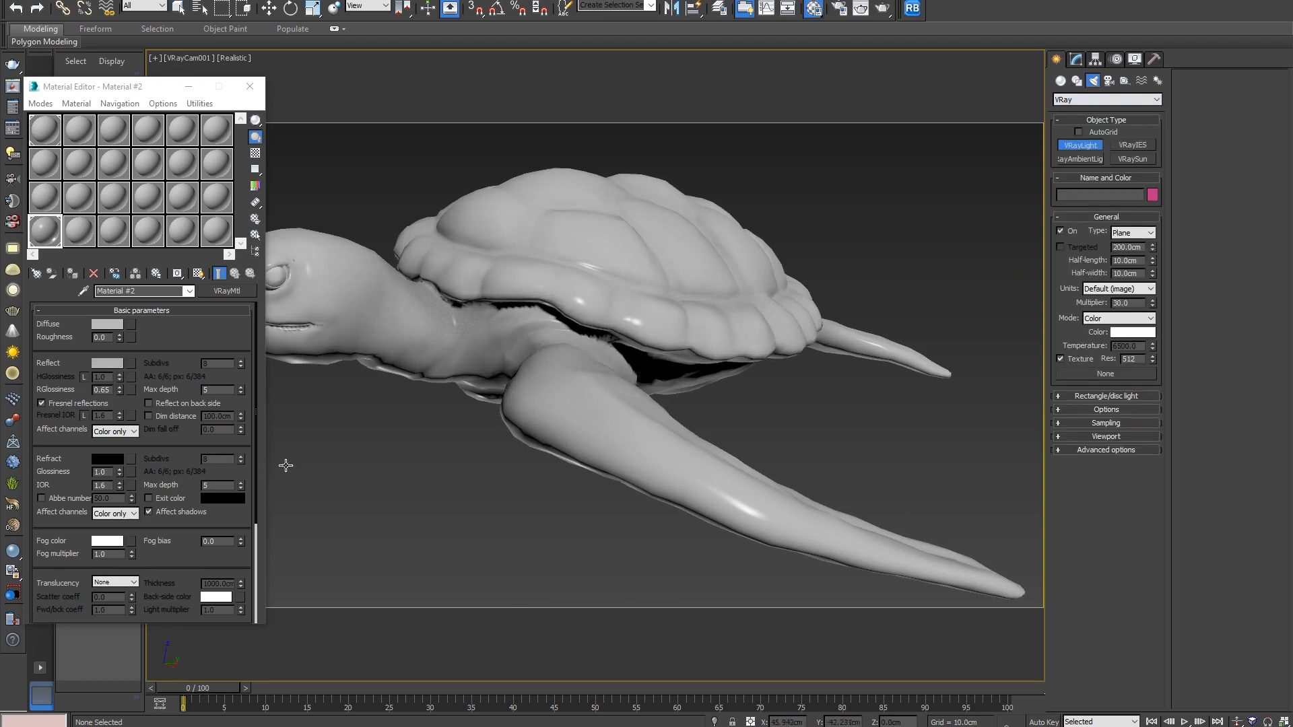
drag(290, 473, 478, 512)
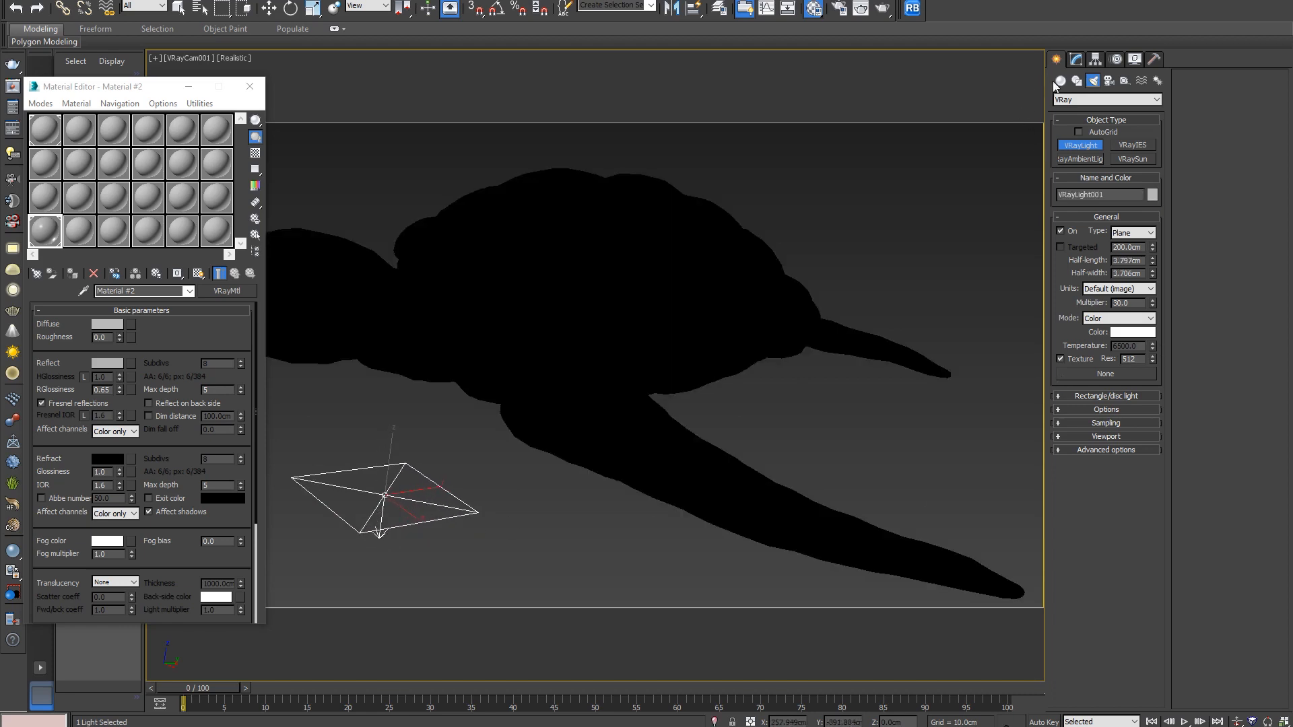
click(1082, 62)
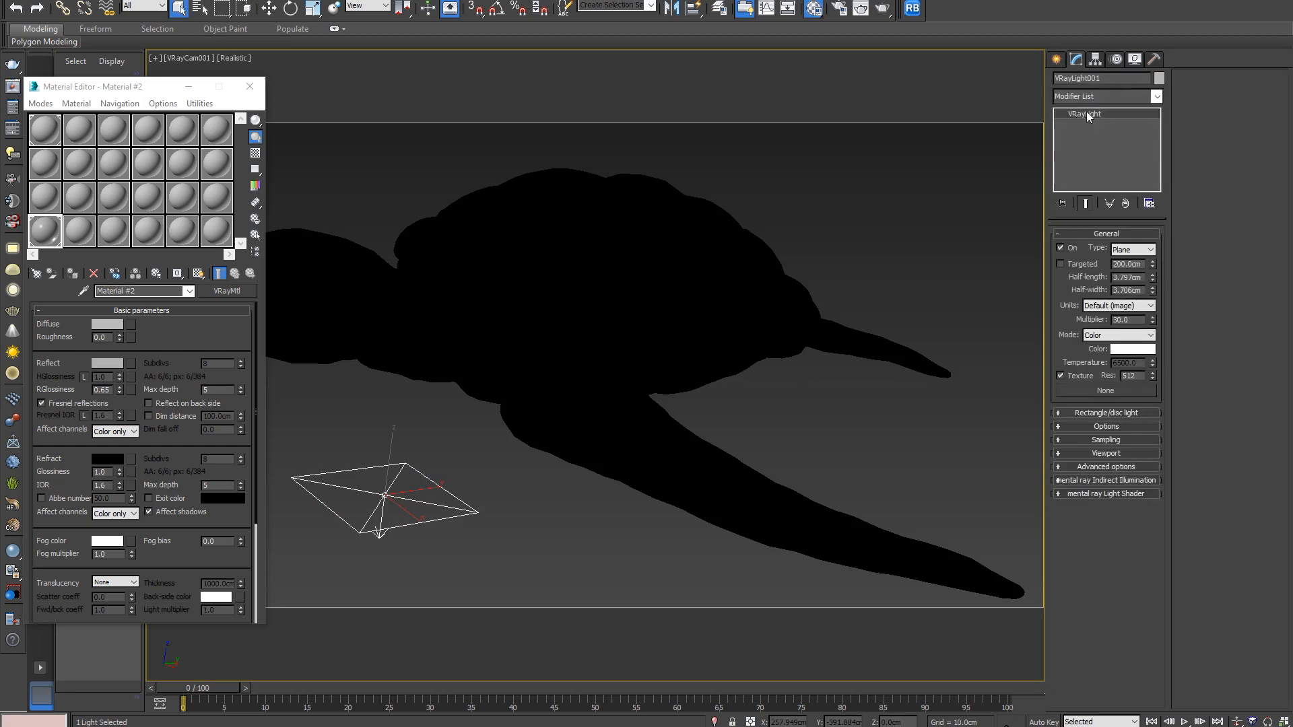
- Change the VRayLight's type to Dome and expand its Options and Dome light settings
click(1134, 250)
click(1129, 271)
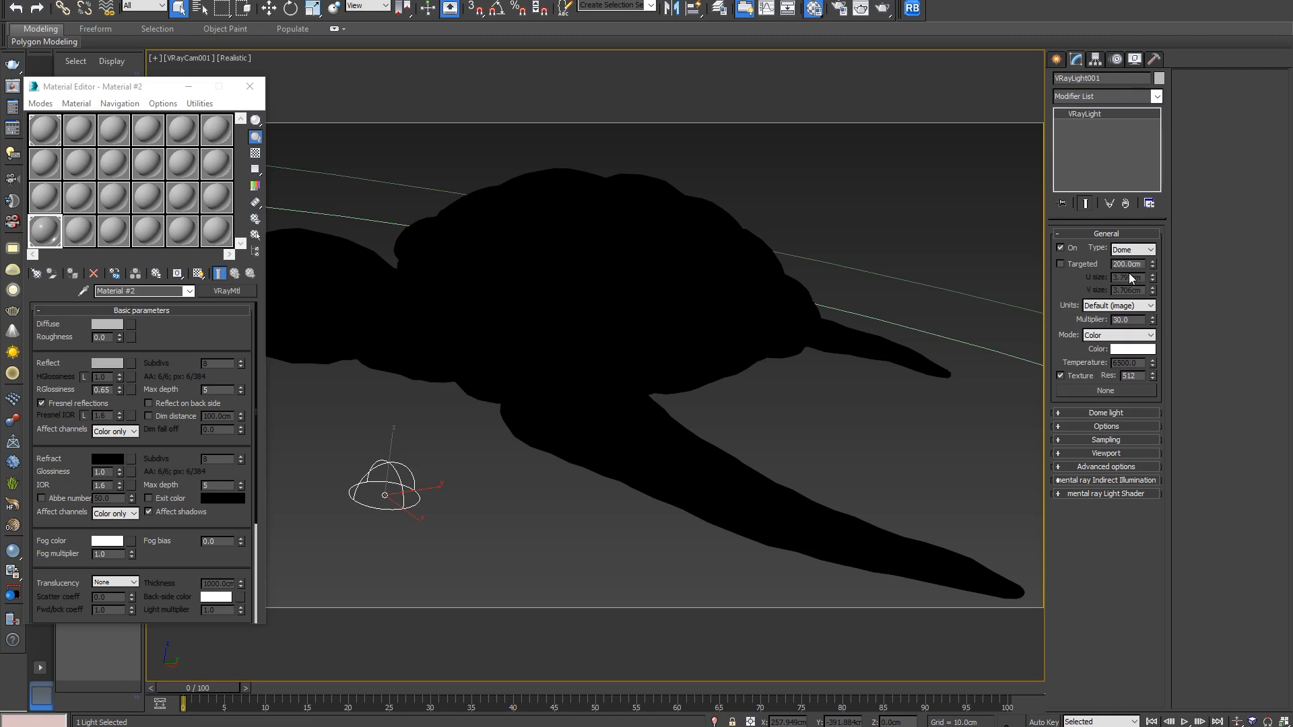
click(1117, 427)
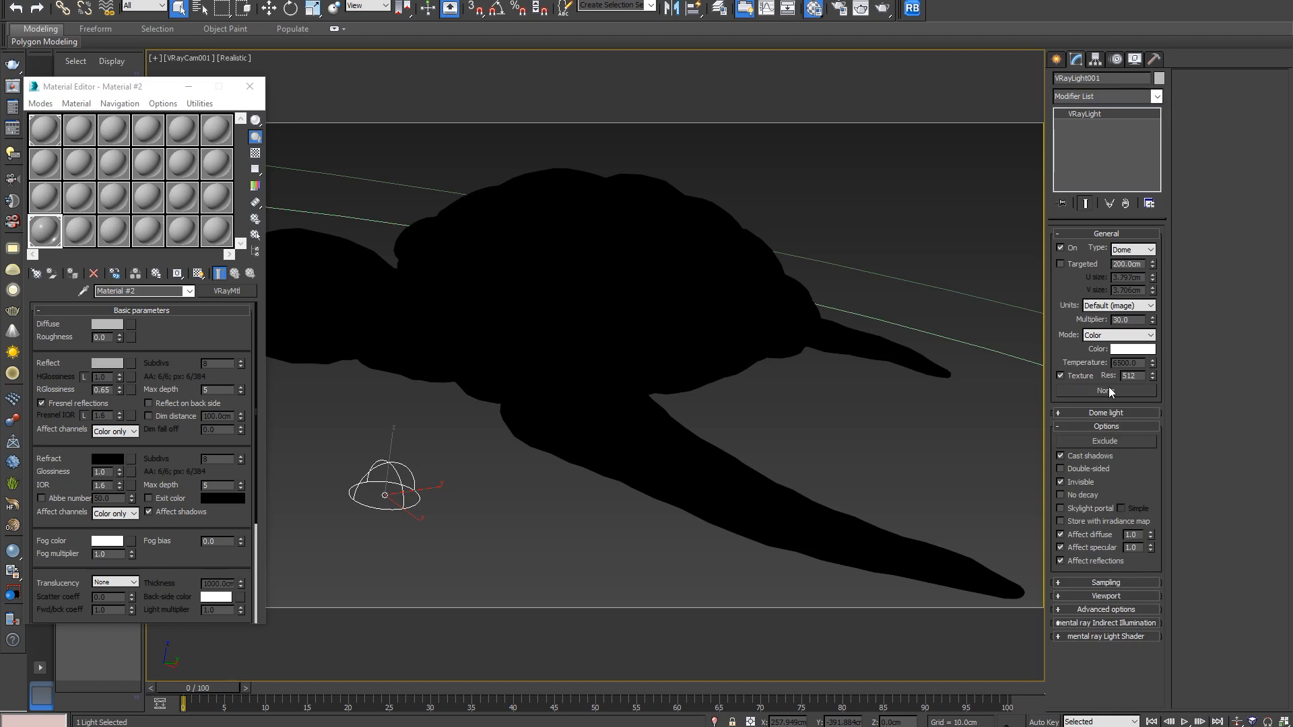
click(1106, 412)
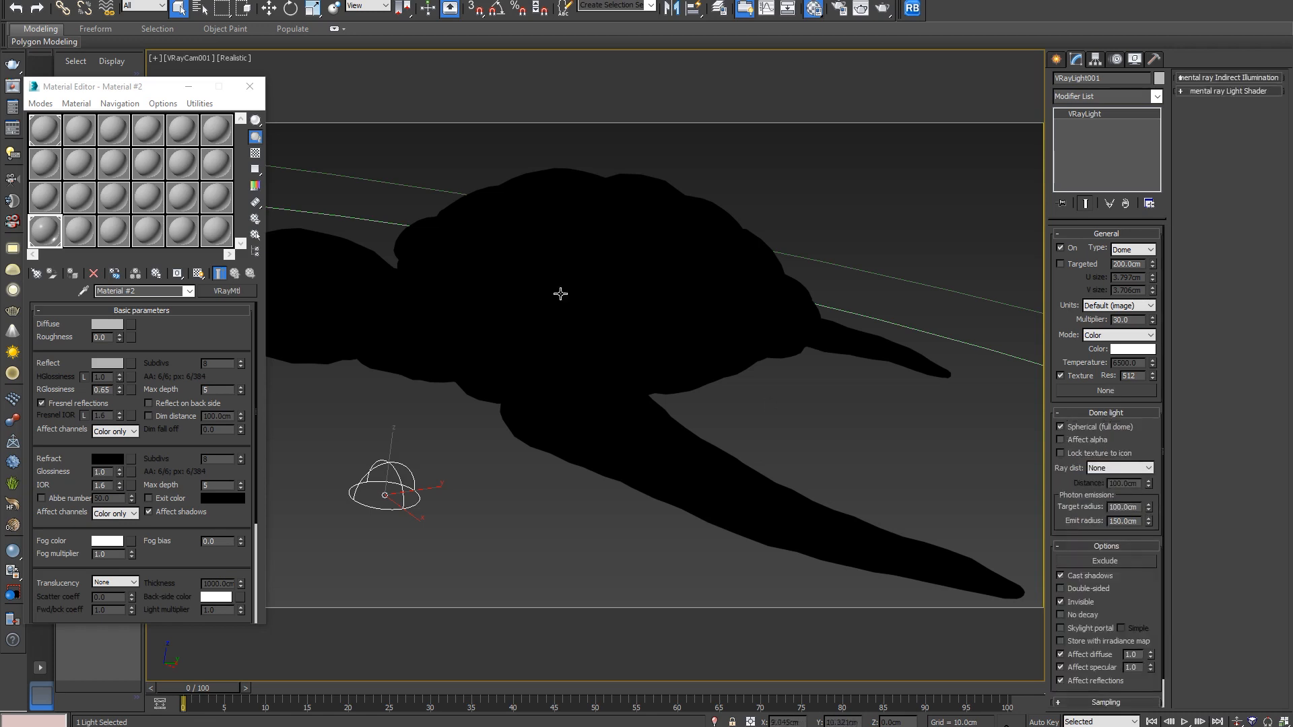
- Assign a VRayHDRI map to the diffuse color of the fifth material slot in the last row
click(177, 234)
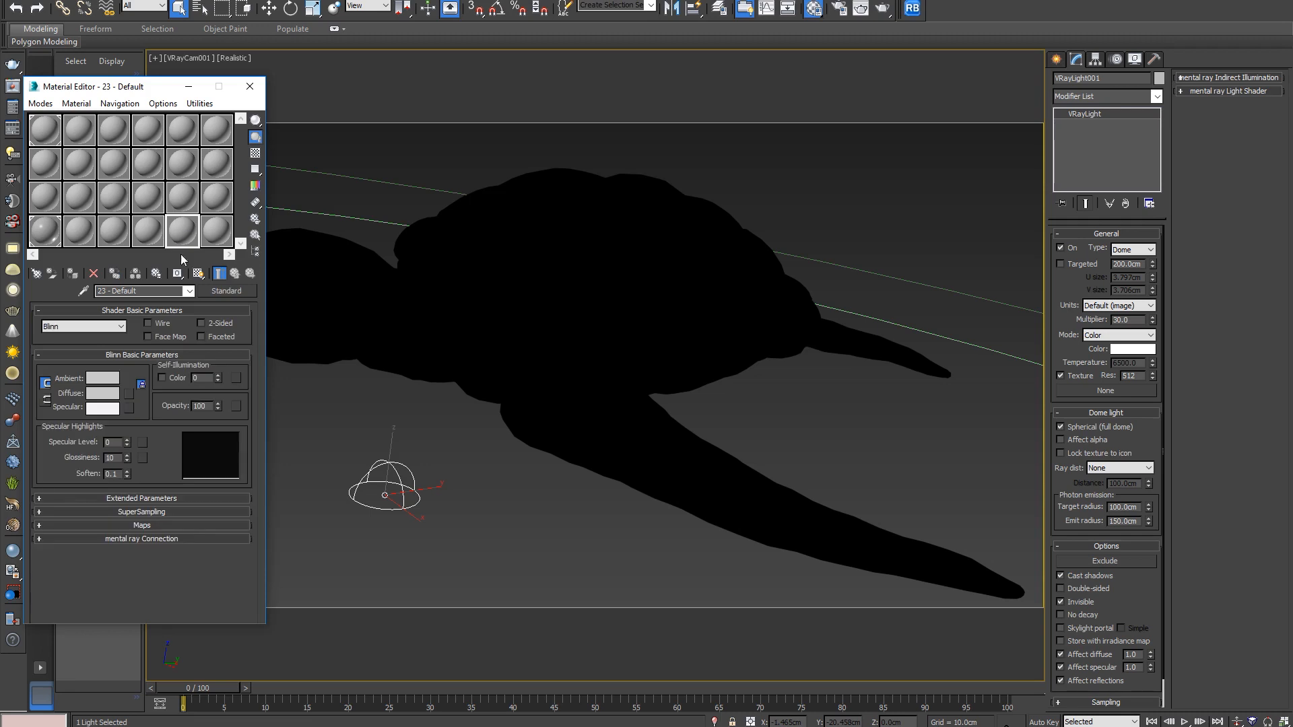
click(129, 394)
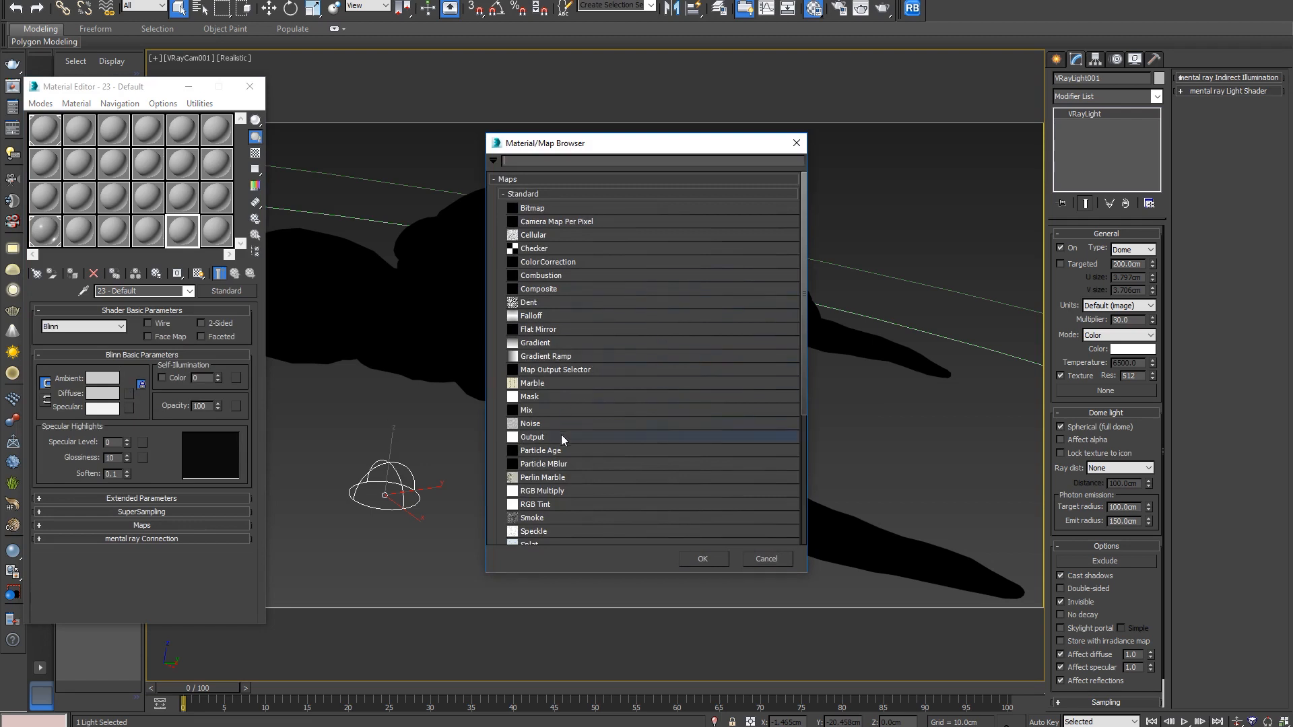
scroll(561, 448, down, 8)
click(502, 497)
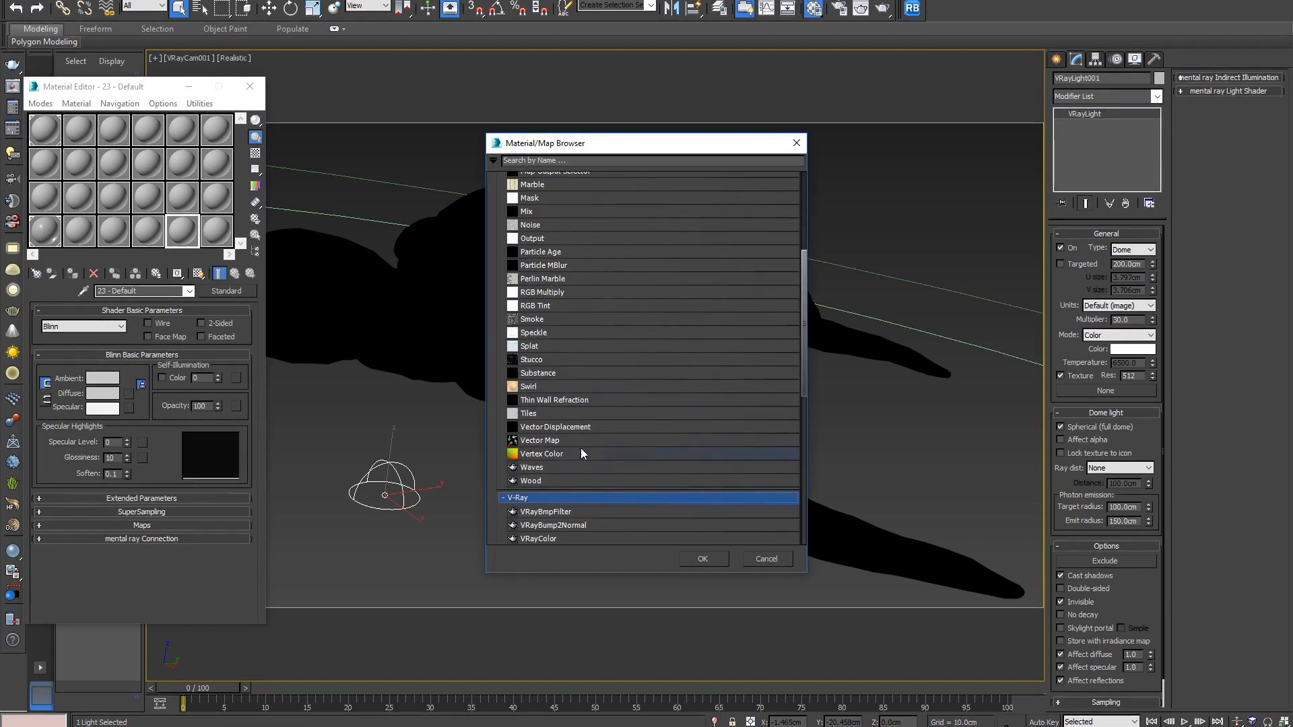
scroll(580, 448, down, 4)
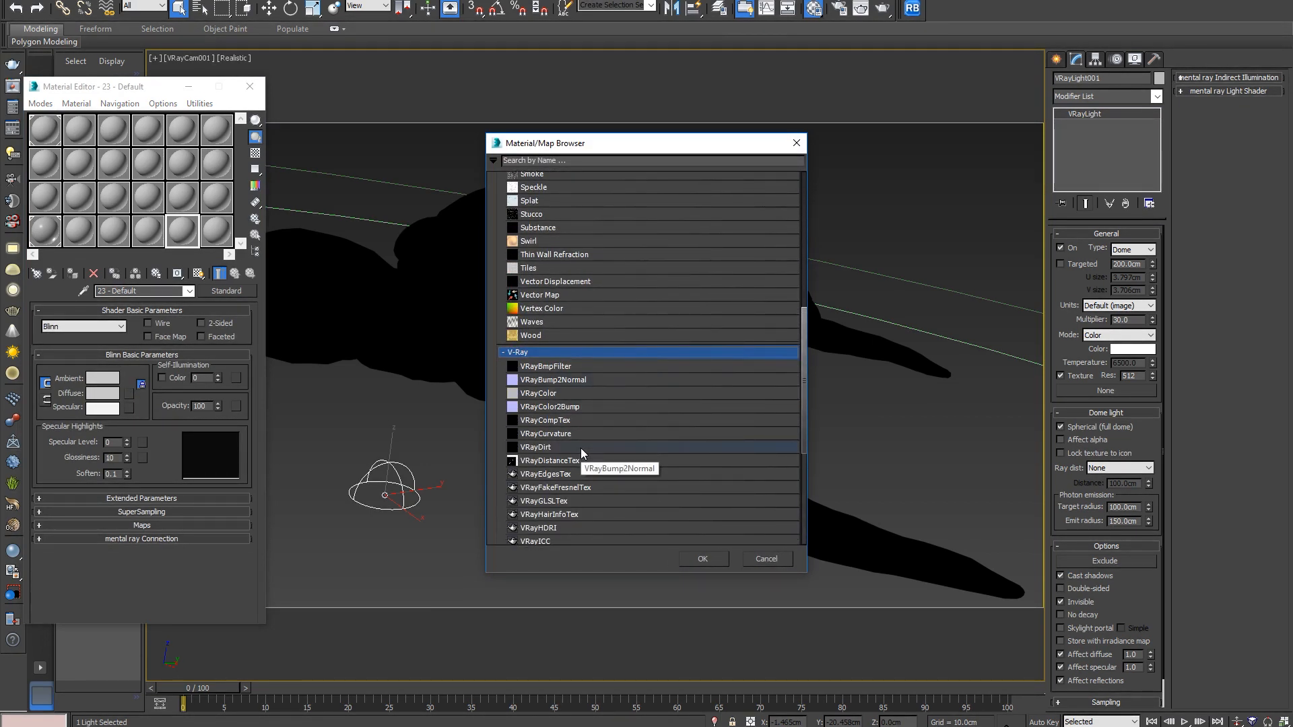
scroll(571, 450, down, 1)
click(537, 479)
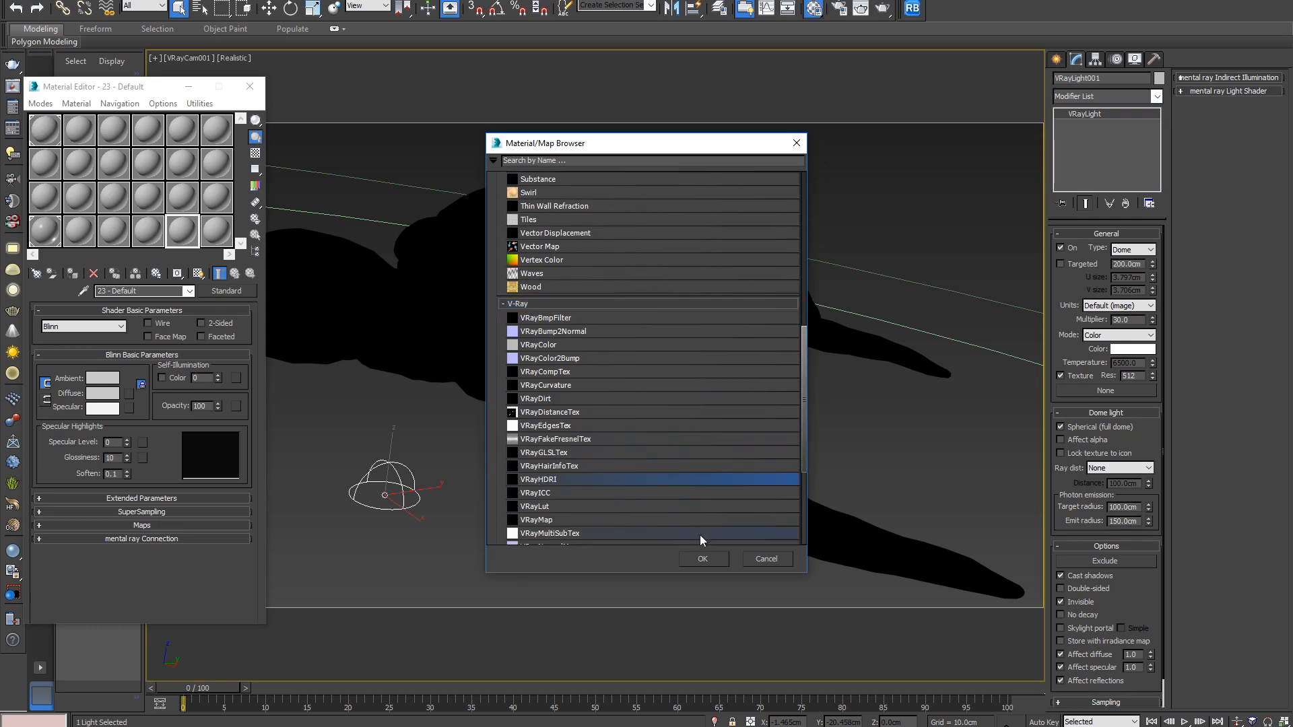
click(701, 557)
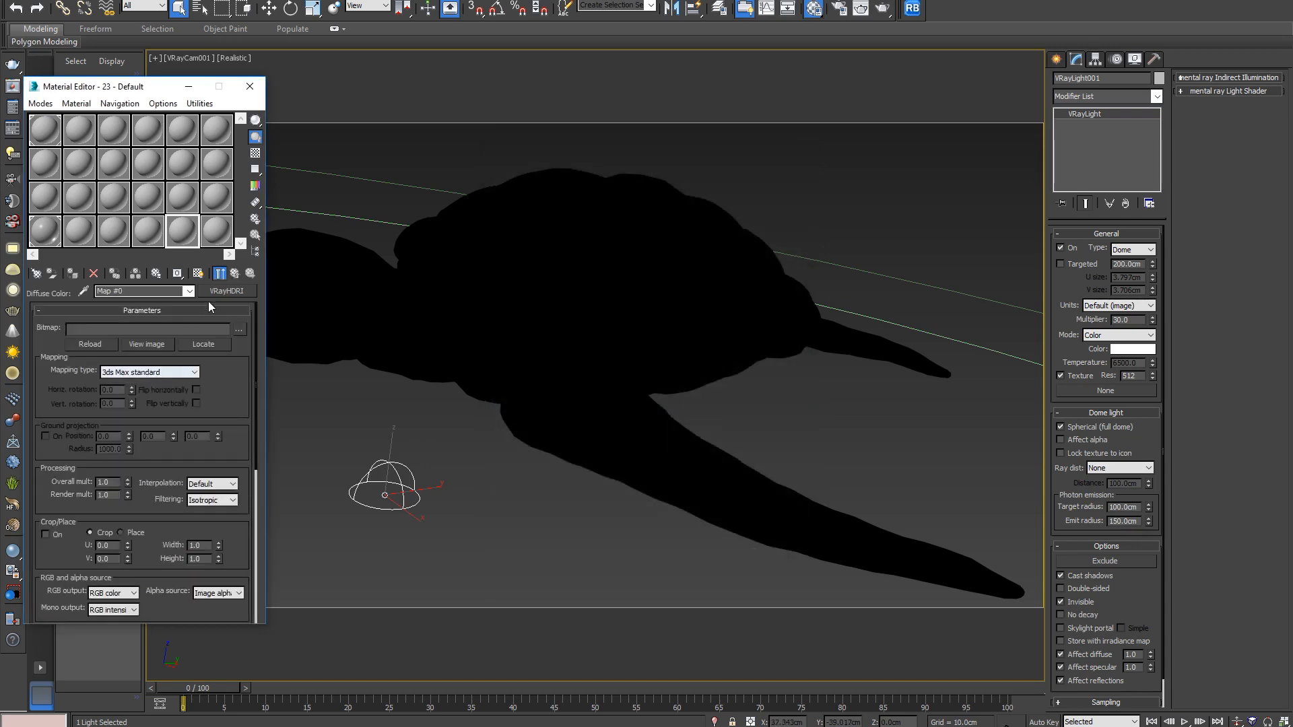
- Place an instance of the diffuse VRayHDRI map in the last material slot and assign that map as the dome light's texture
click(235, 273)
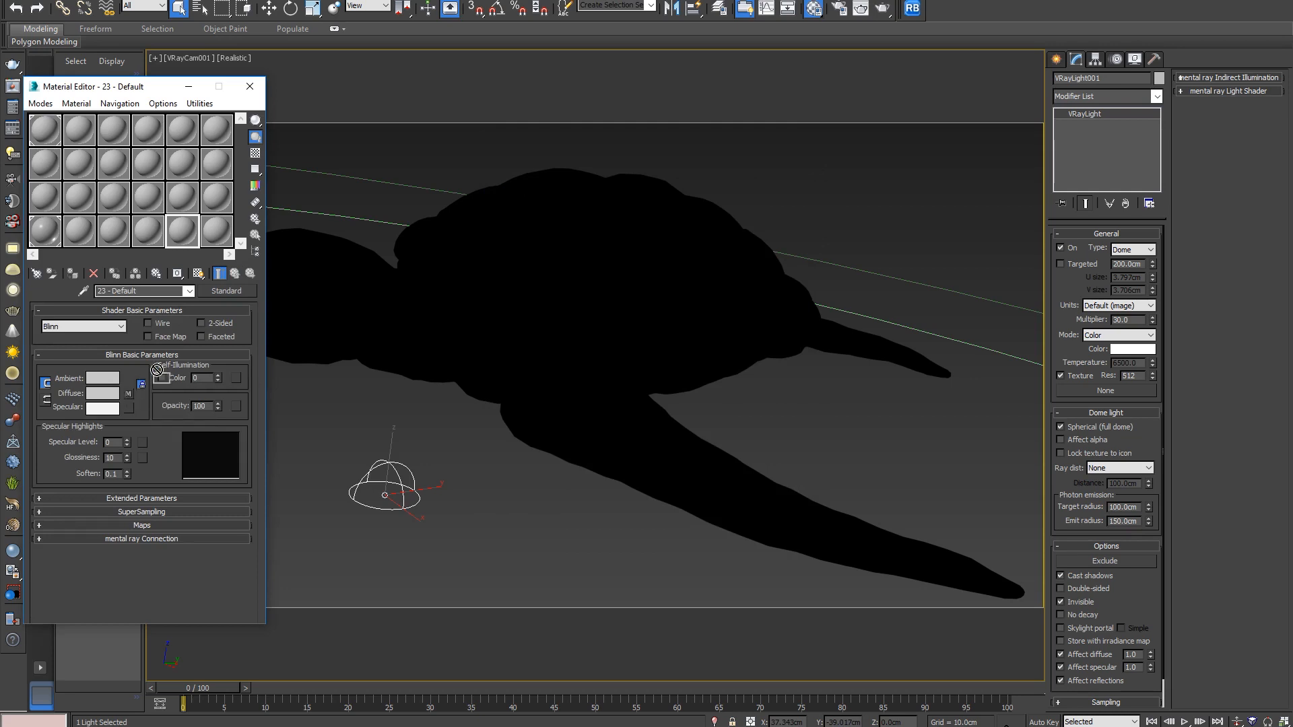
drag(214, 229, 214, 229)
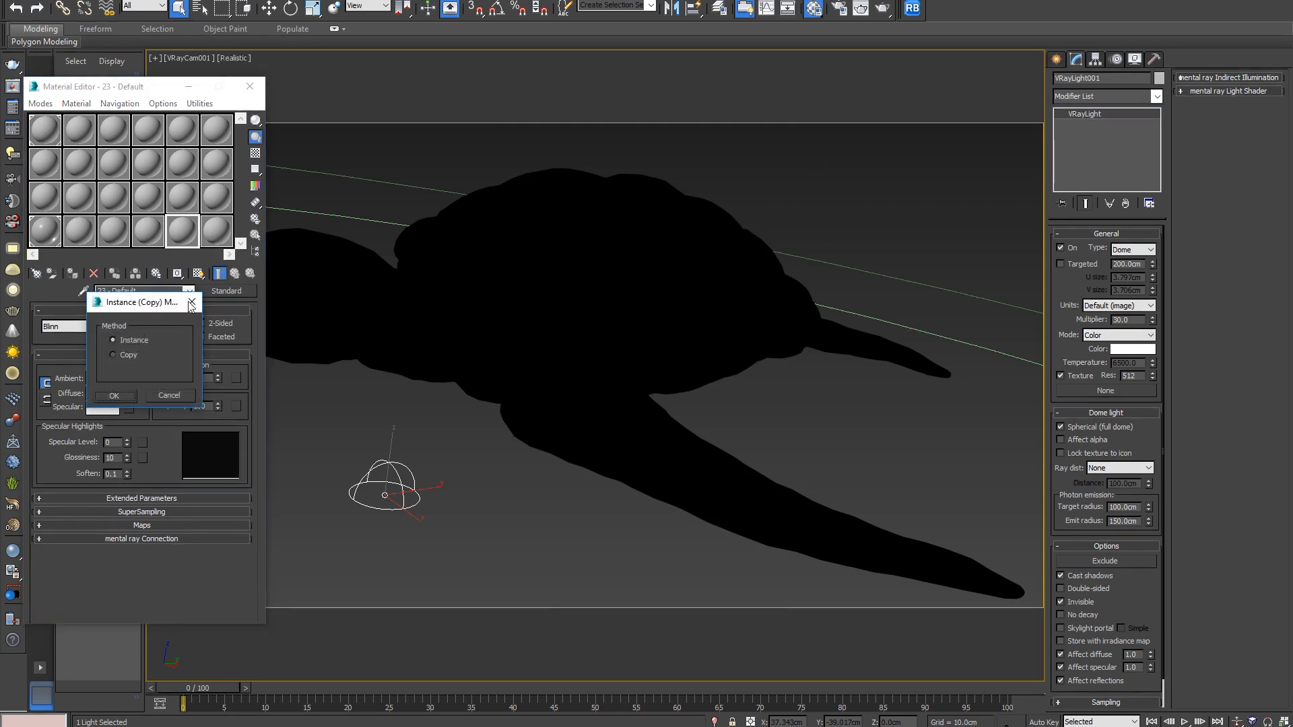
click(114, 396)
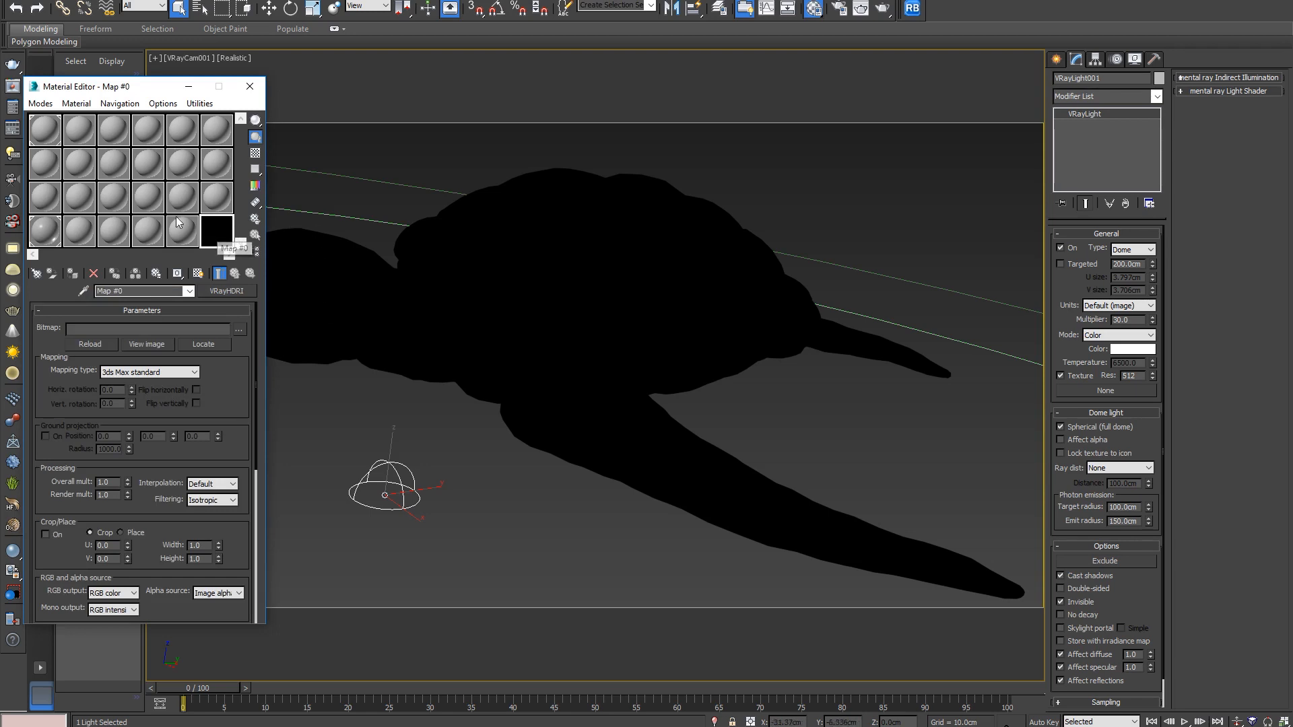
drag(217, 231, 1109, 390)
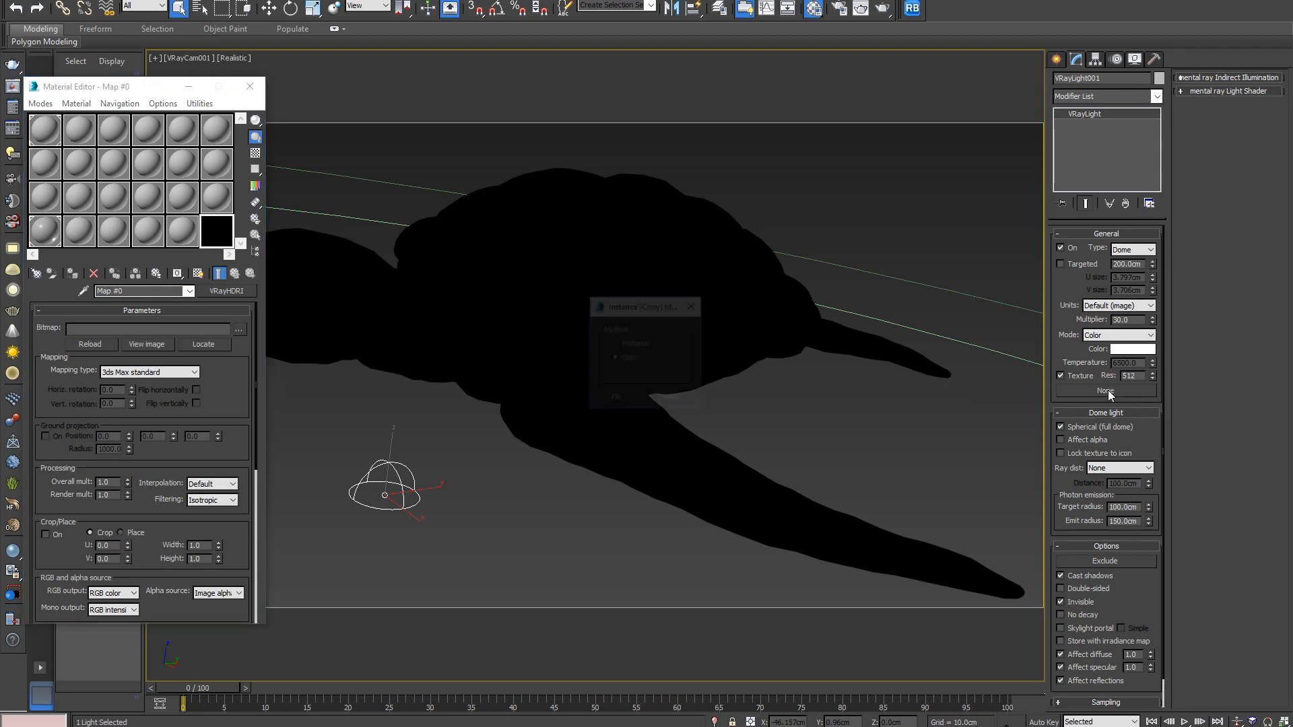
click(623, 396)
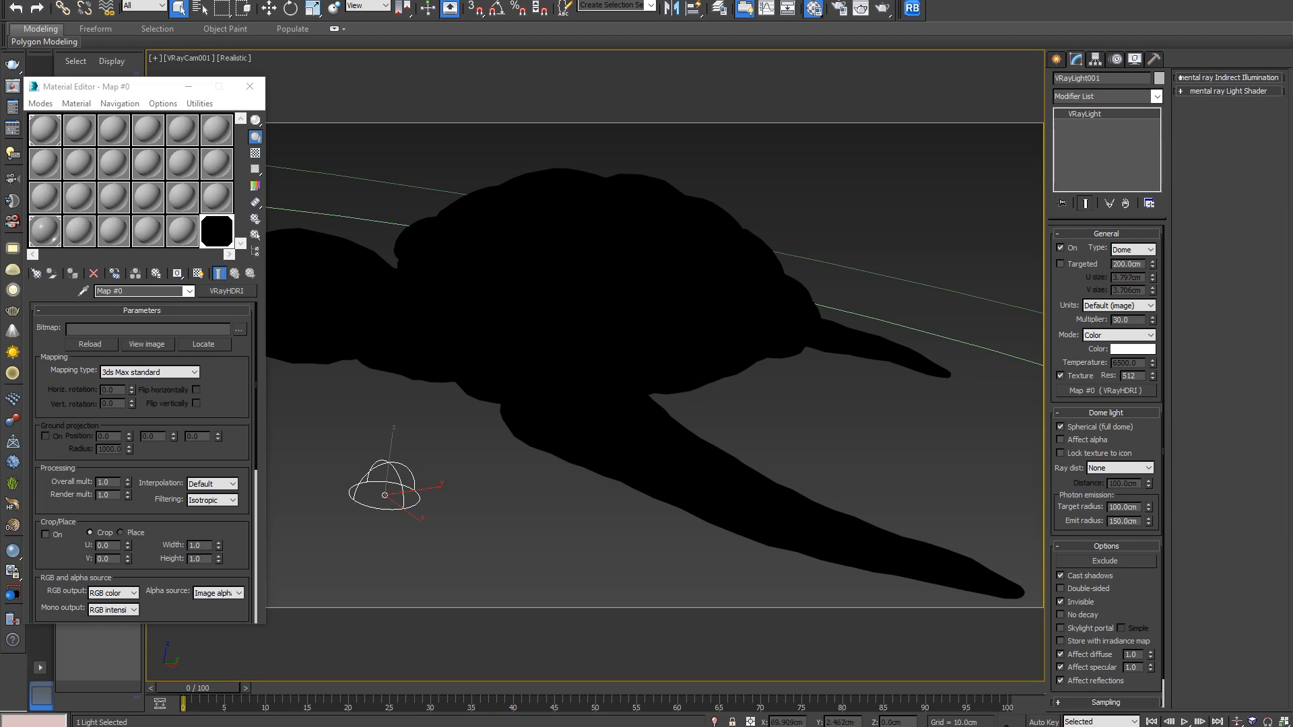
- Switch to the web browser's "free hdri" results, open HDRI Haven, and go to its Skies category of HDRIs
drag(1292, 138, 551, 1)
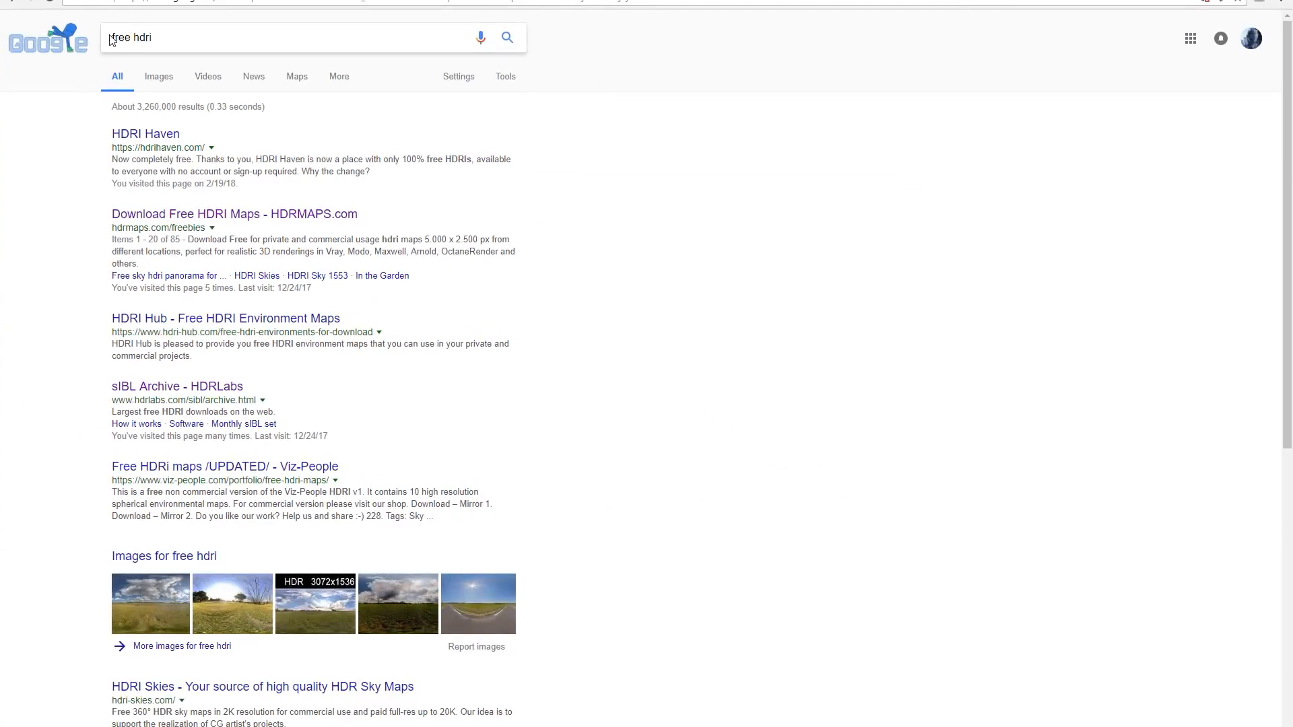
click(151, 138)
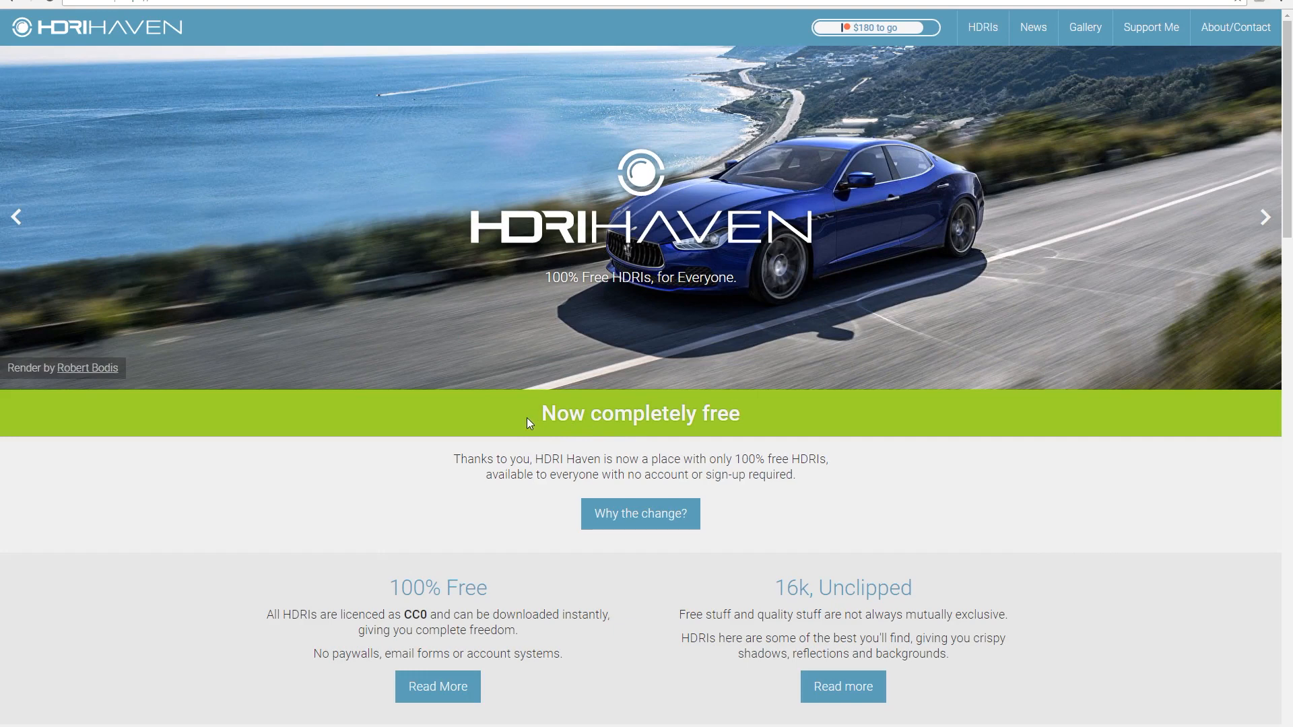
scroll(724, 456, down, 5)
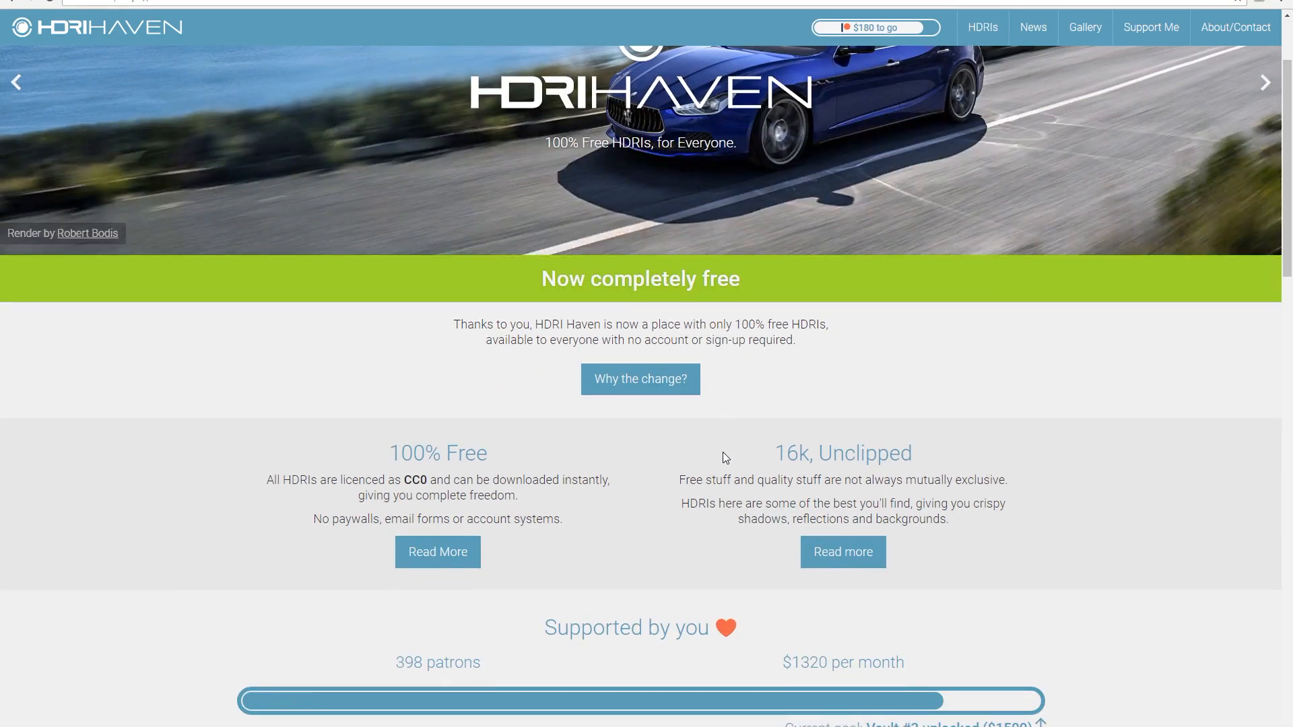
scroll(721, 458, down, 2)
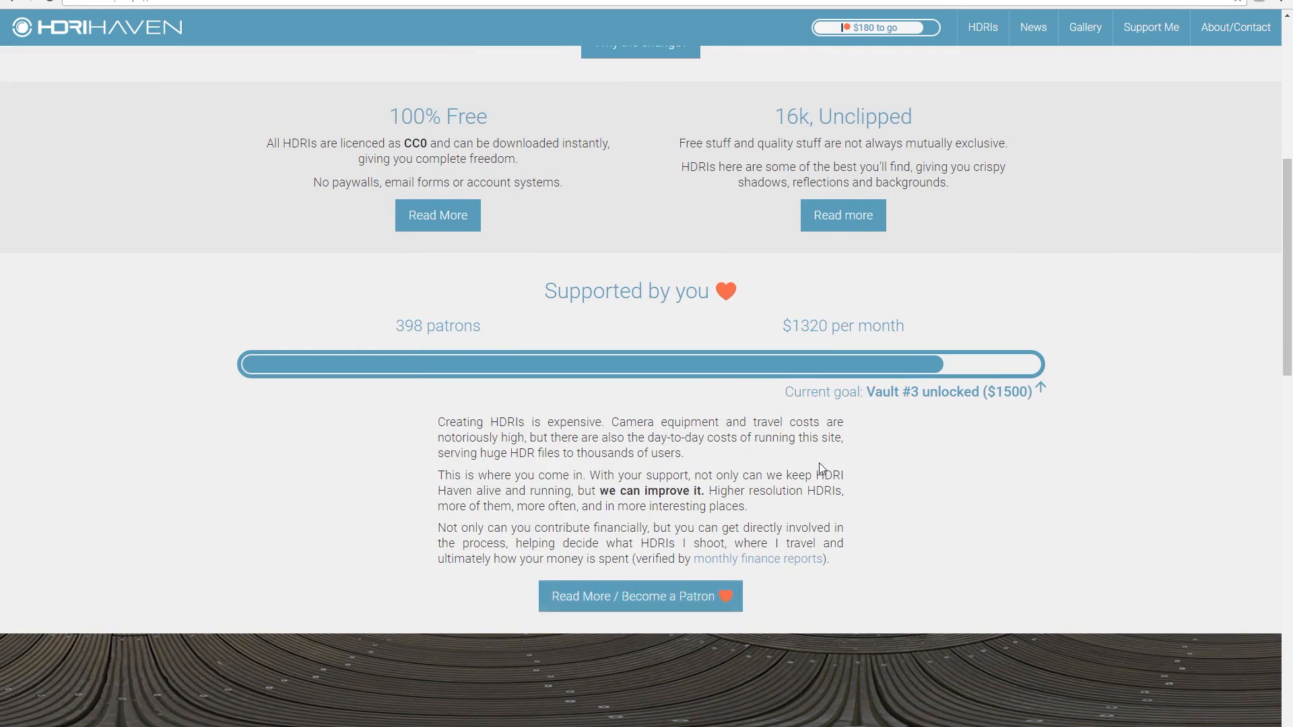
scroll(782, 445, up, 2)
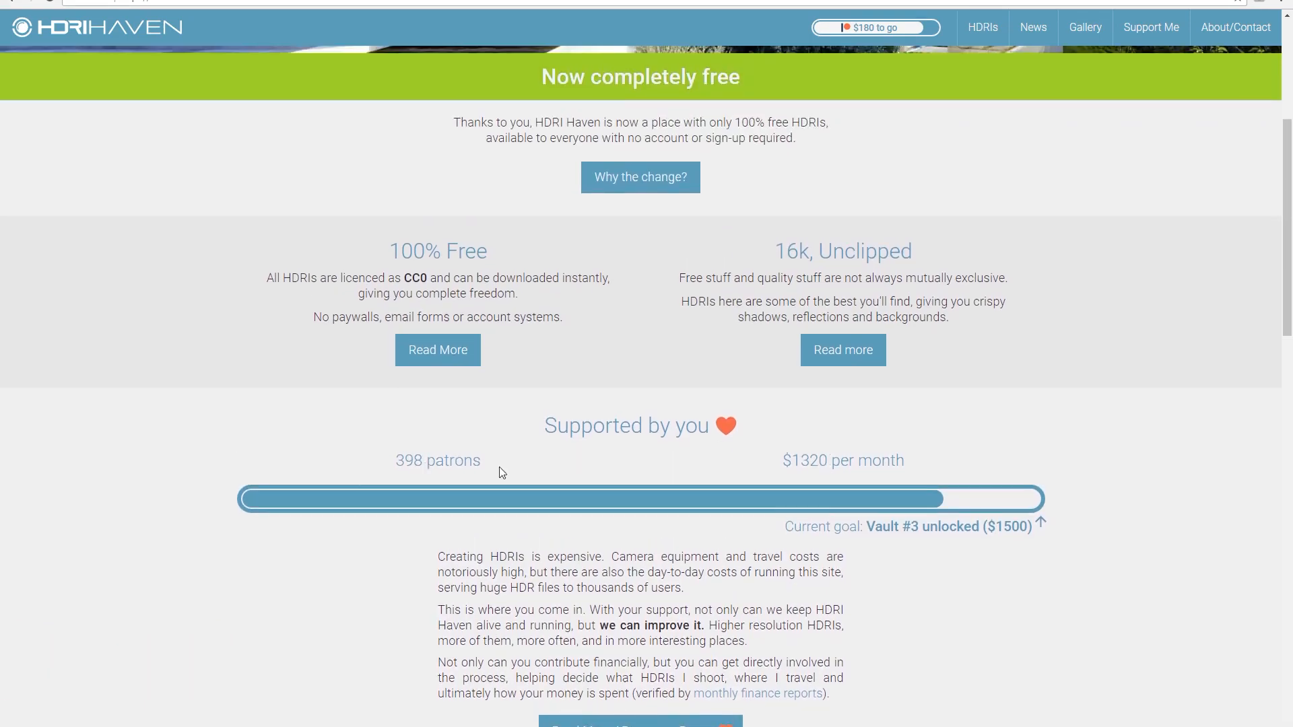
scroll(648, 472, up, 4)
scroll(648, 471, down, 9)
scroll(650, 471, up, 1)
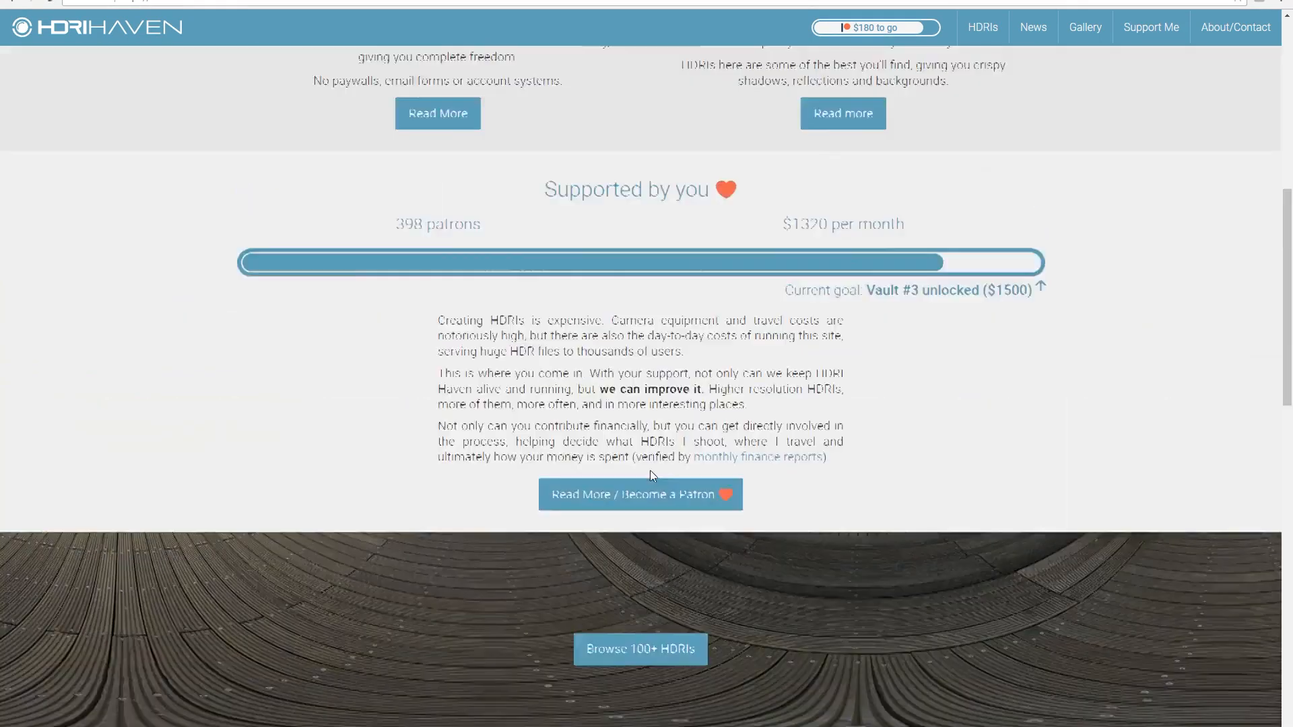
scroll(649, 470, up, 8)
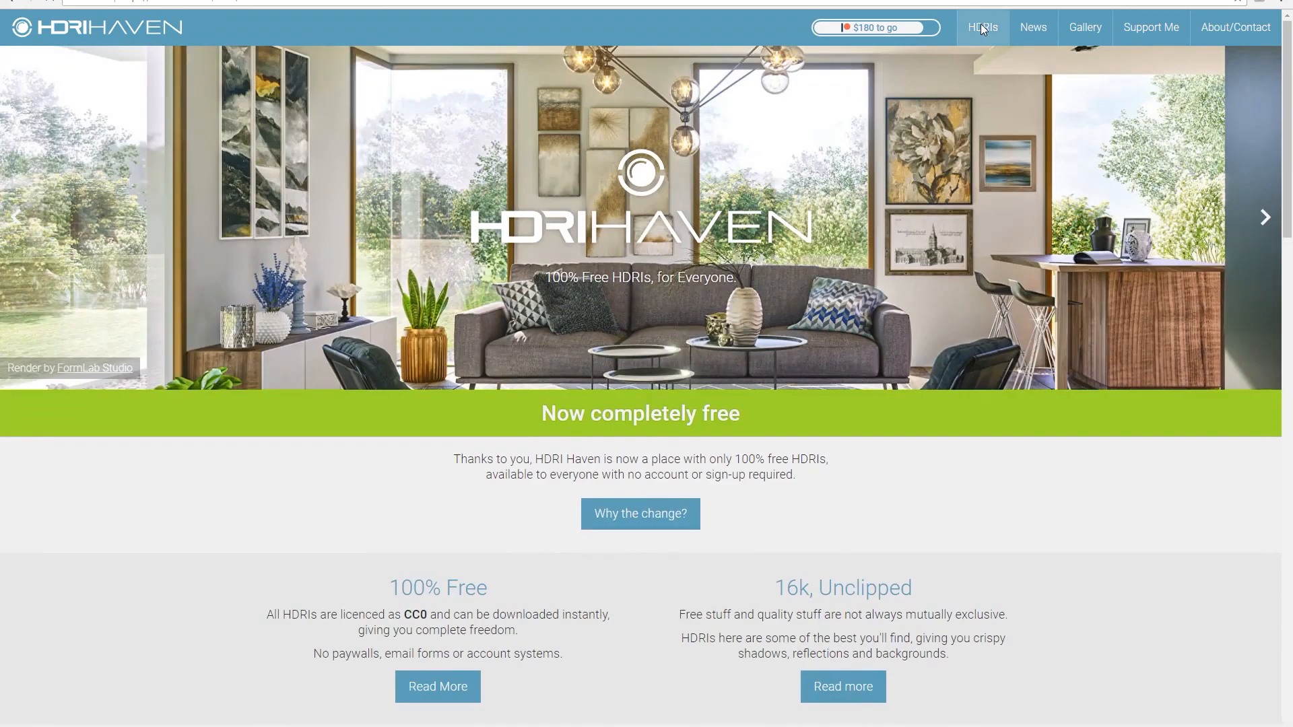
click(981, 26)
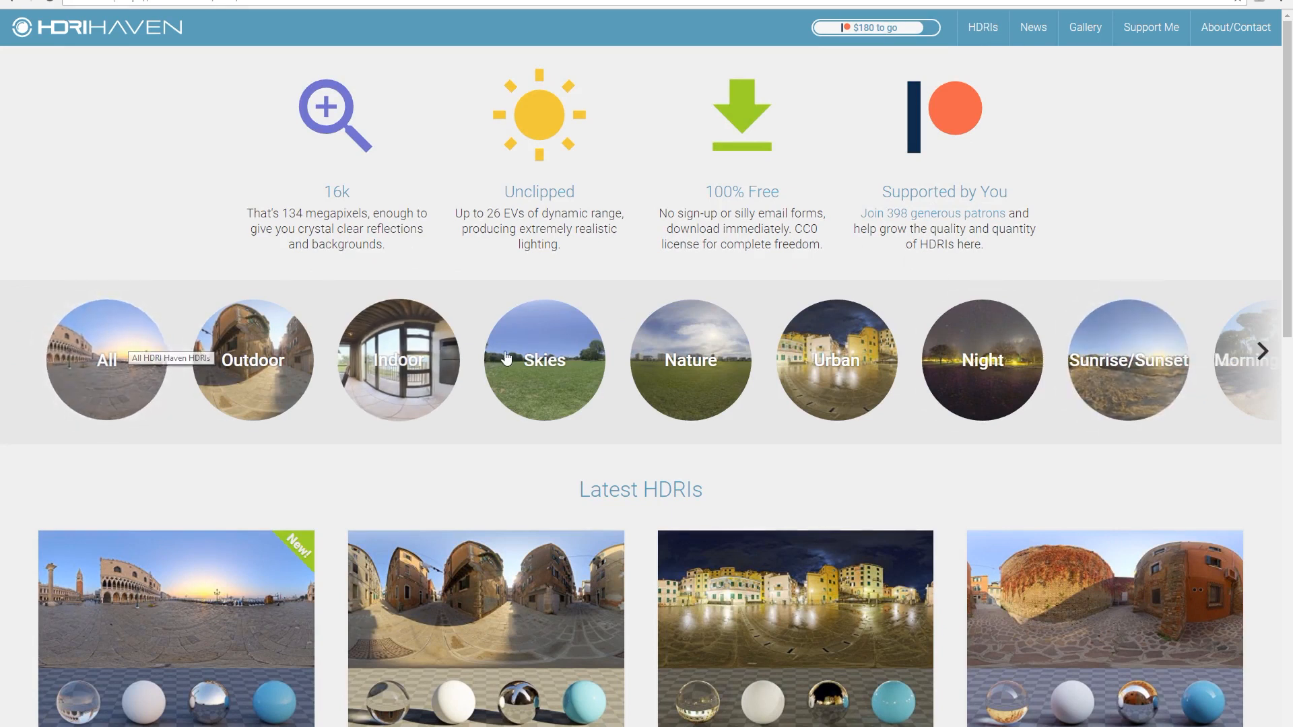
click(551, 359)
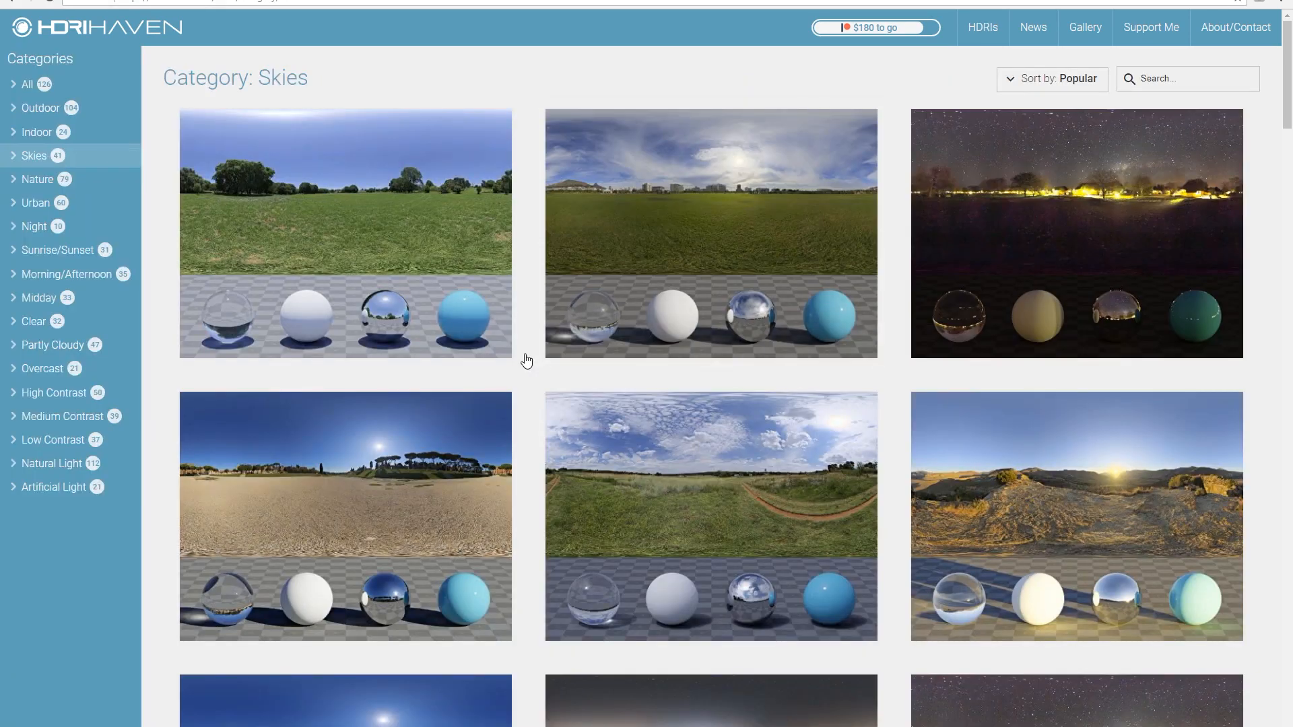
- Browse the Skies category and open the Dry Field HDRI
scroll(526, 362, down, 3)
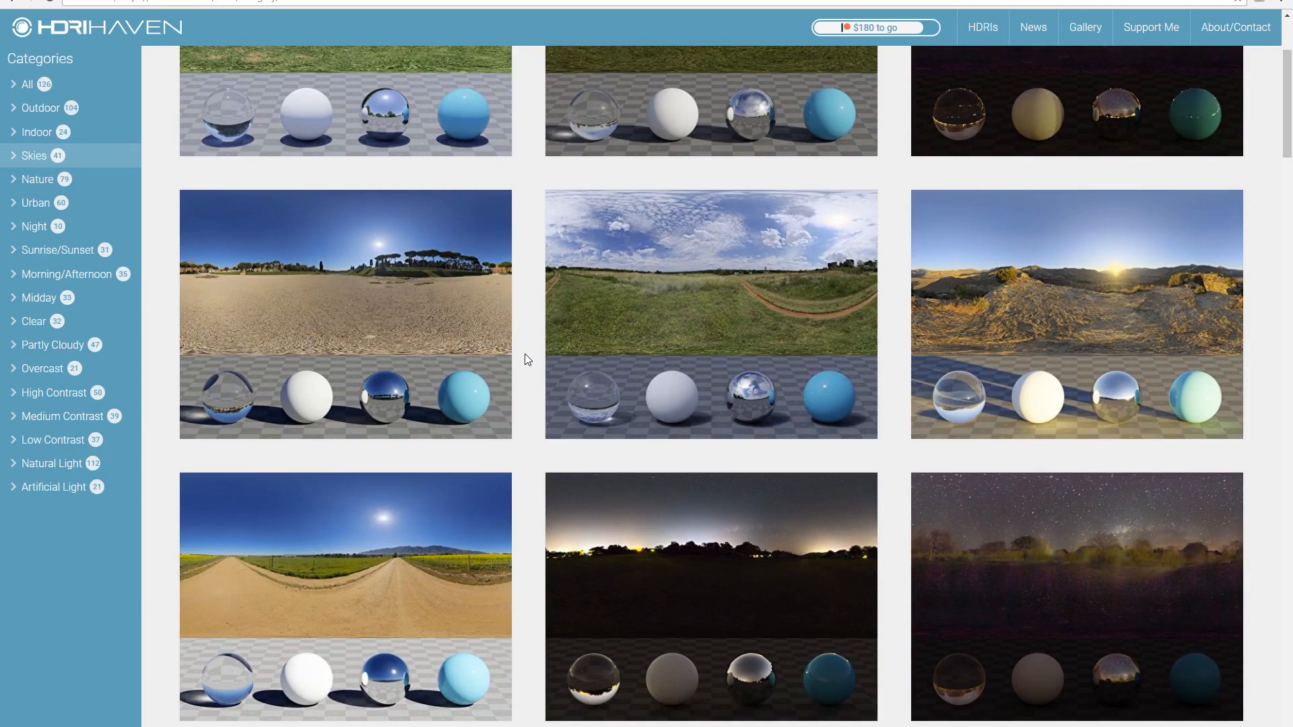
scroll(525, 353, down, 1)
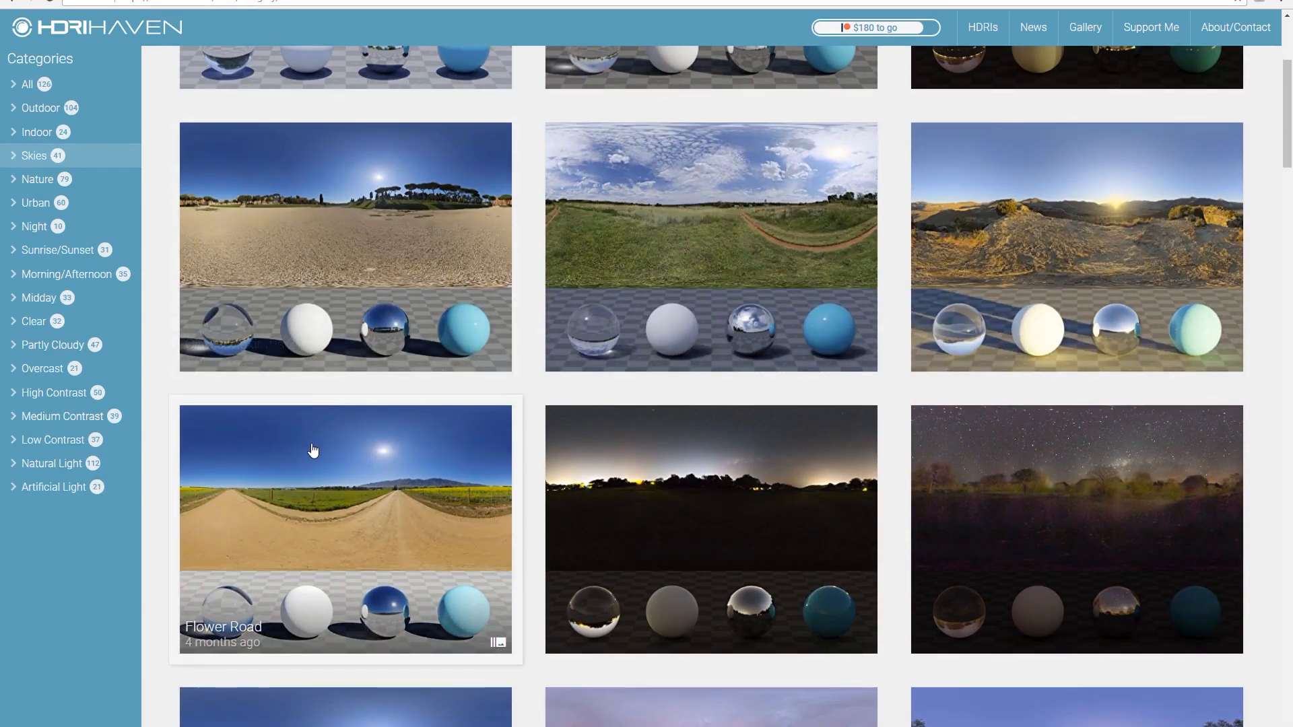
scroll(320, 497, down, 4)
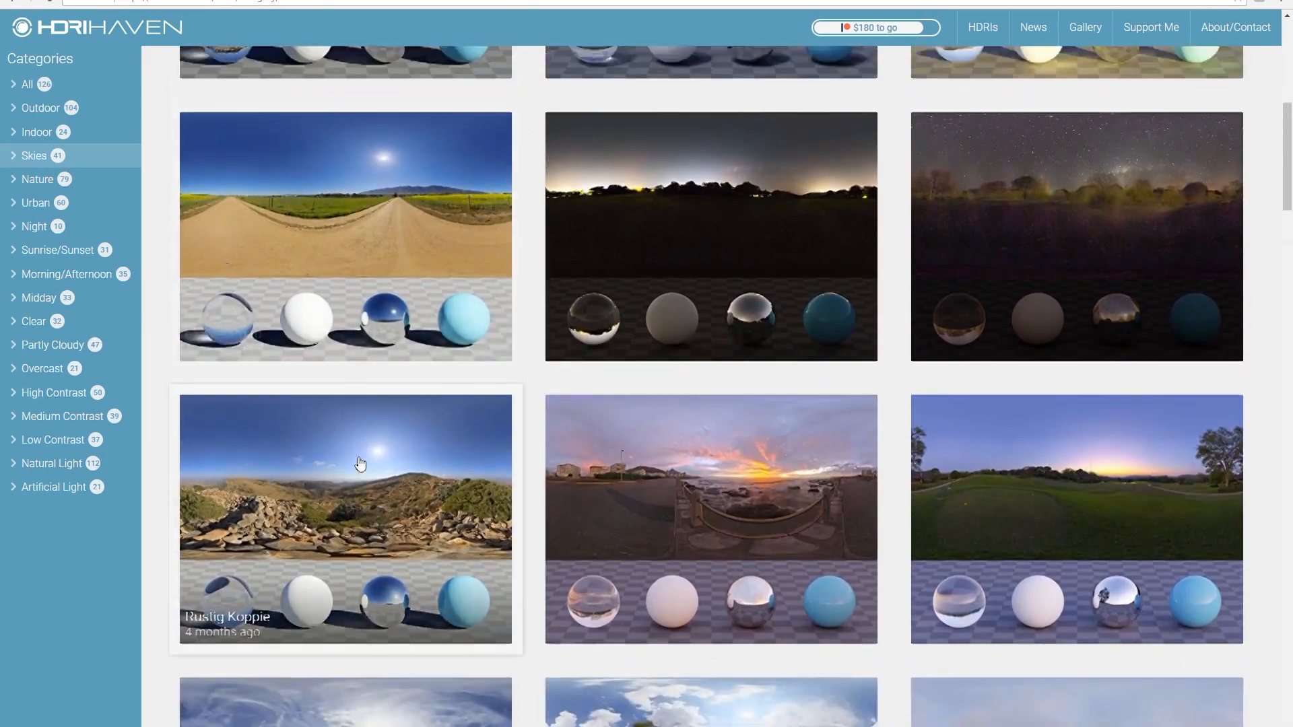
scroll(358, 462, up, 2)
scroll(361, 462, down, 15)
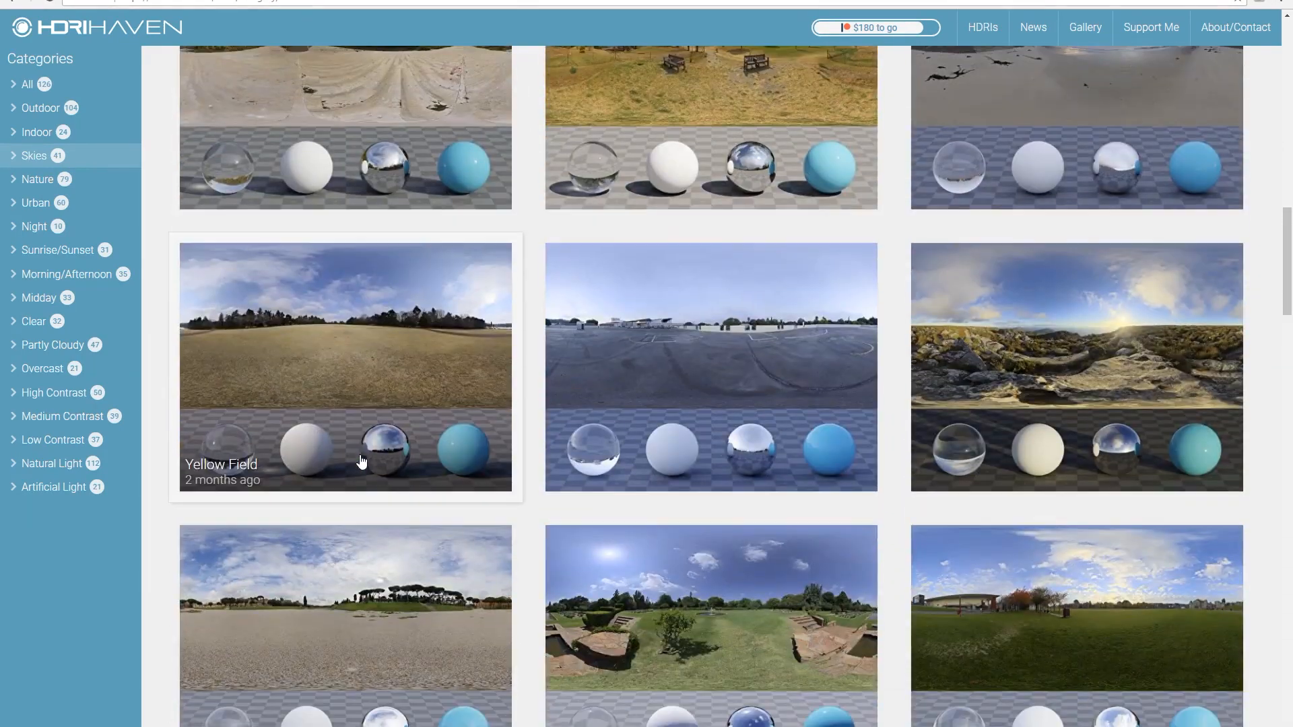
scroll(361, 462, down, 8)
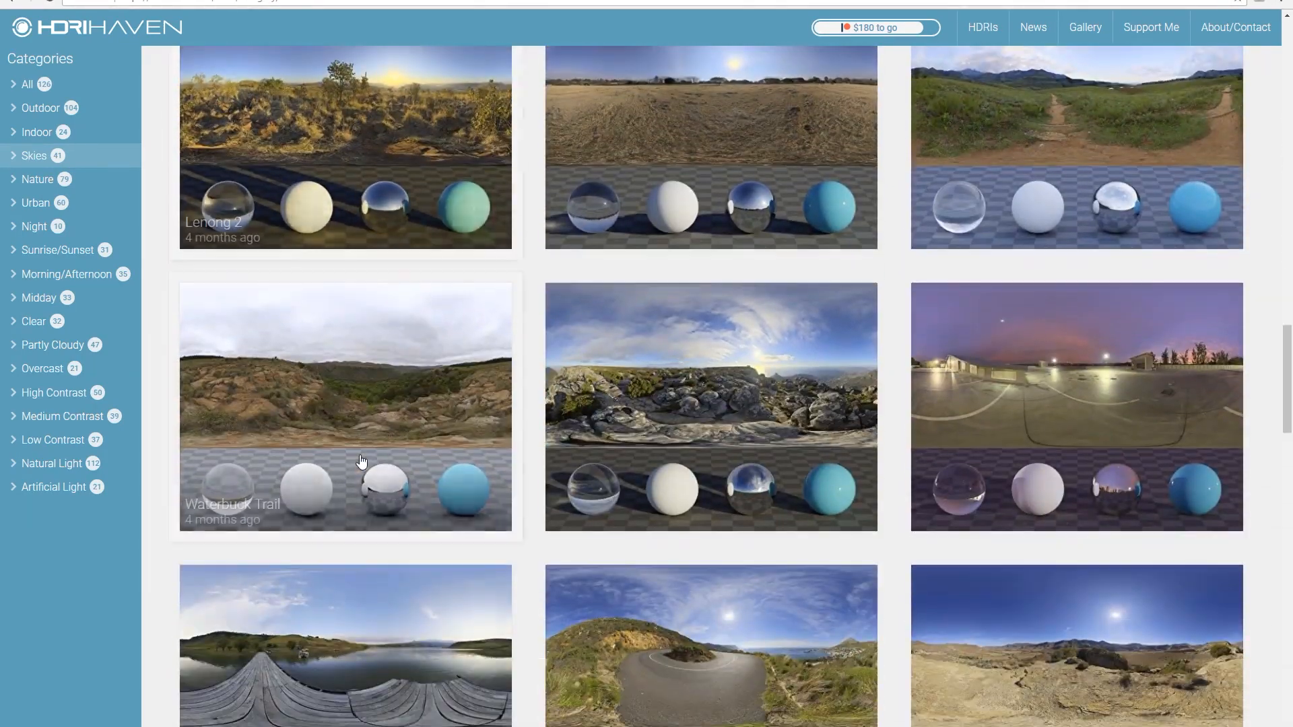
scroll(681, 225, up, 2)
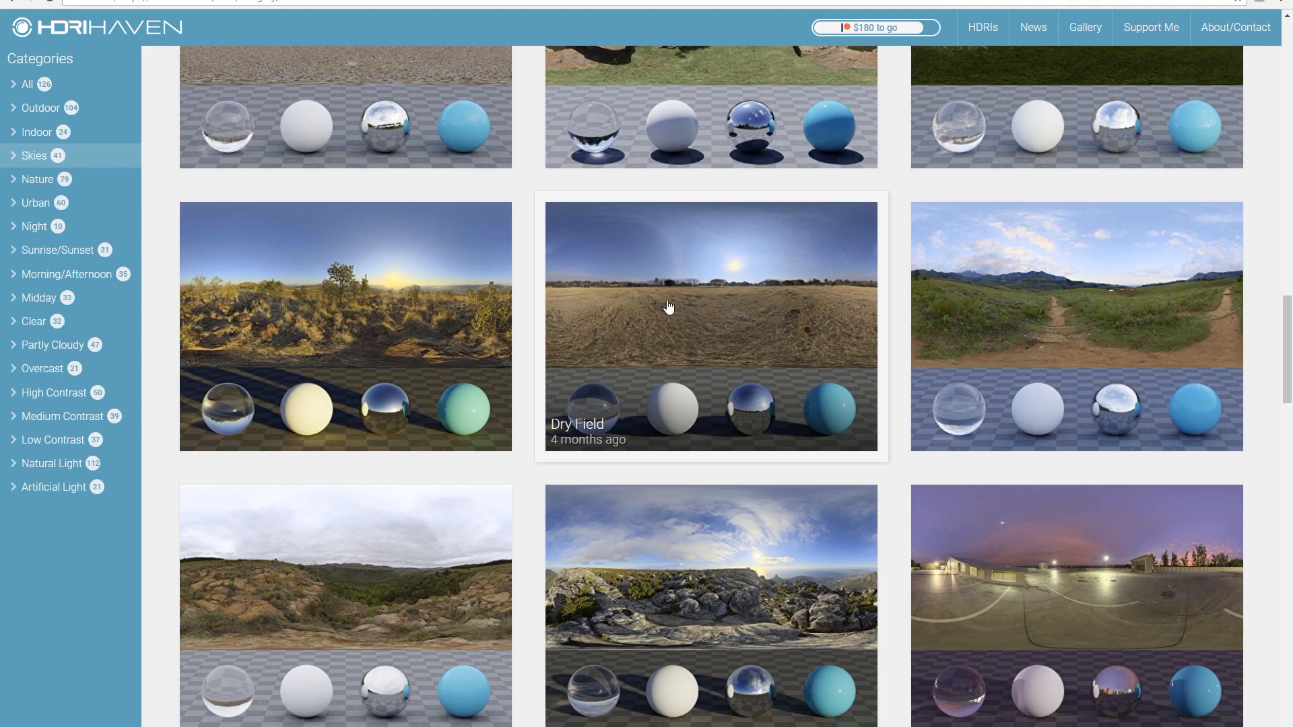
click(704, 329)
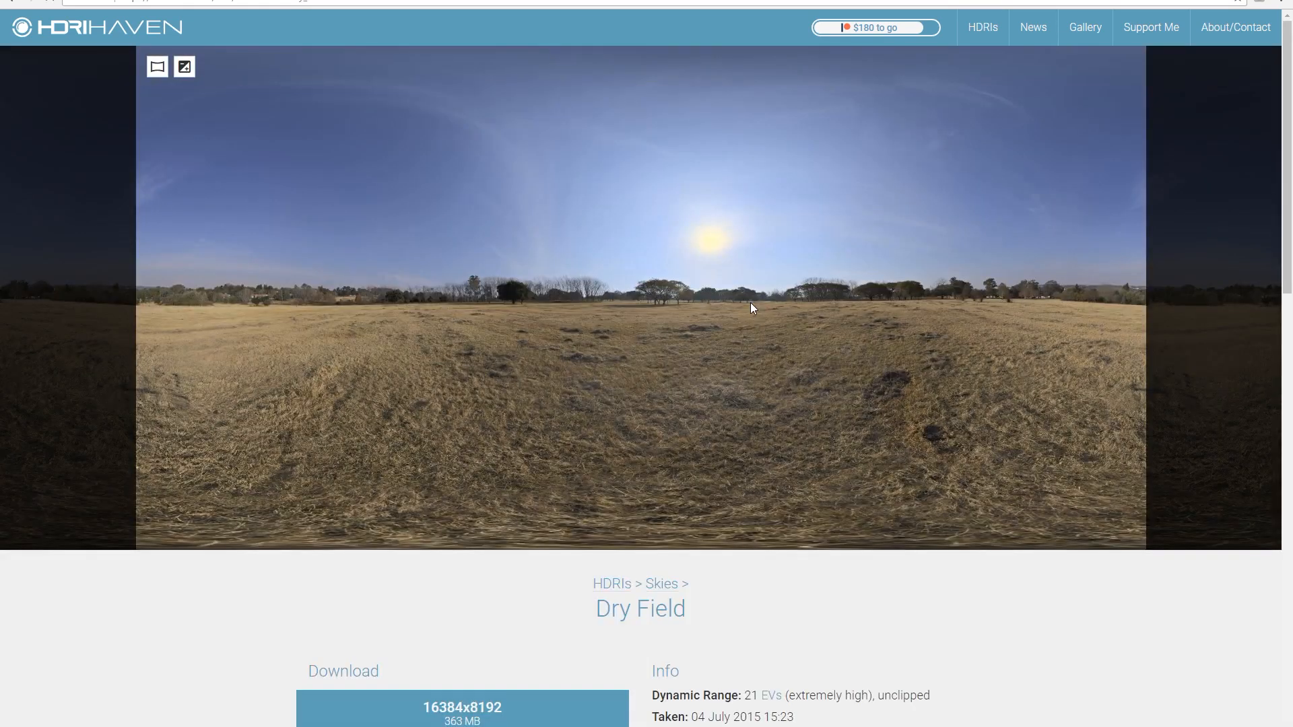
- Download the Dry Field HDRI at 8192x4096 resolution
scroll(751, 311, down, 1)
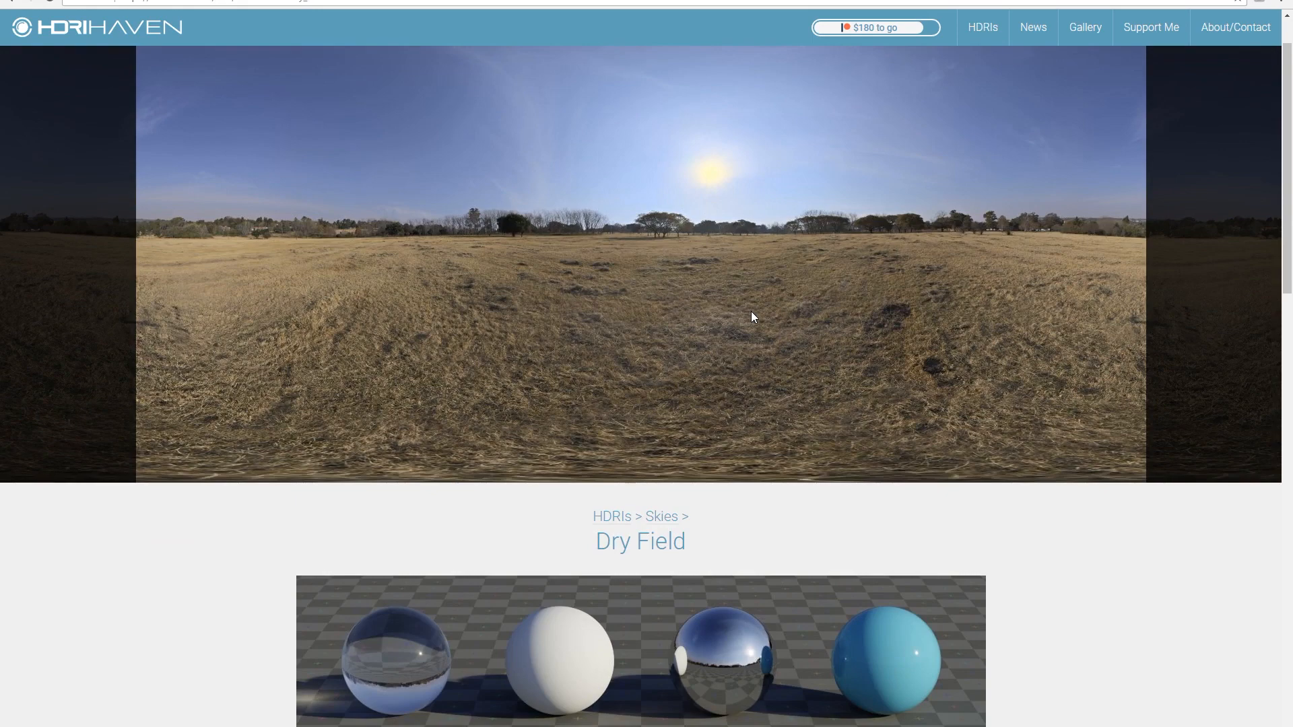
scroll(752, 317, down, 7)
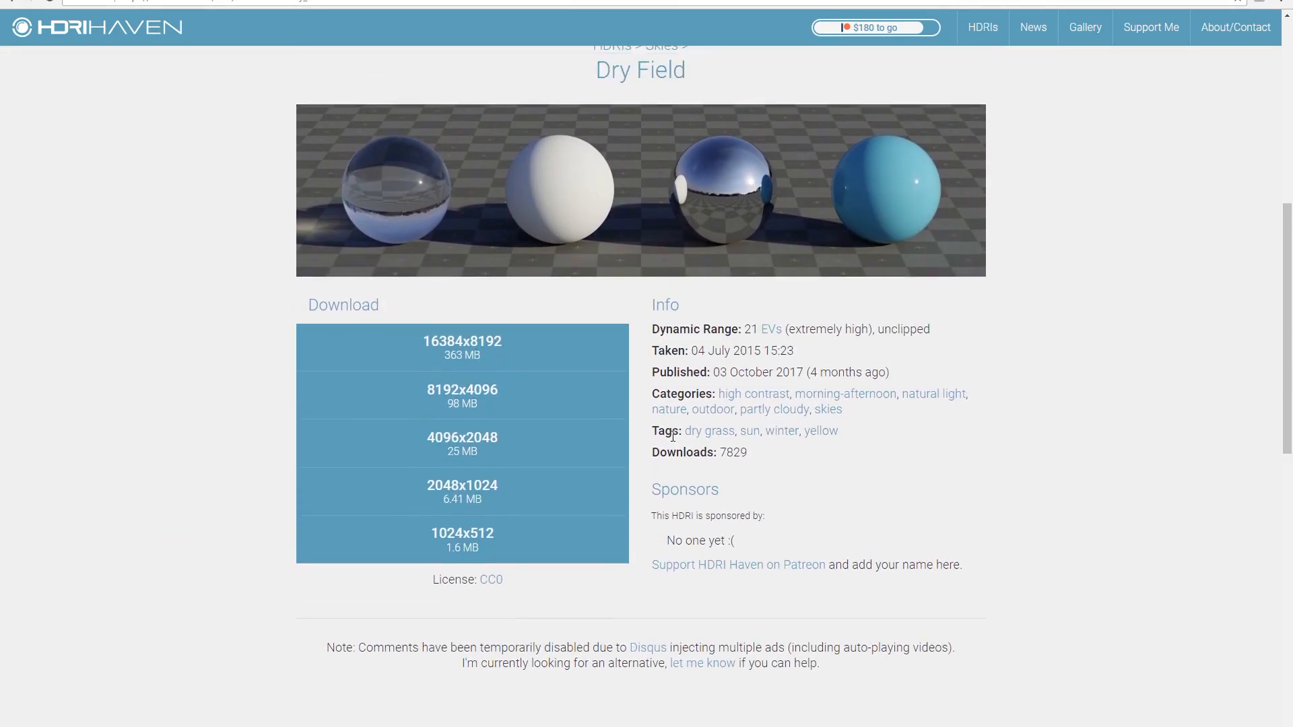
scroll(667, 431, up, 1)
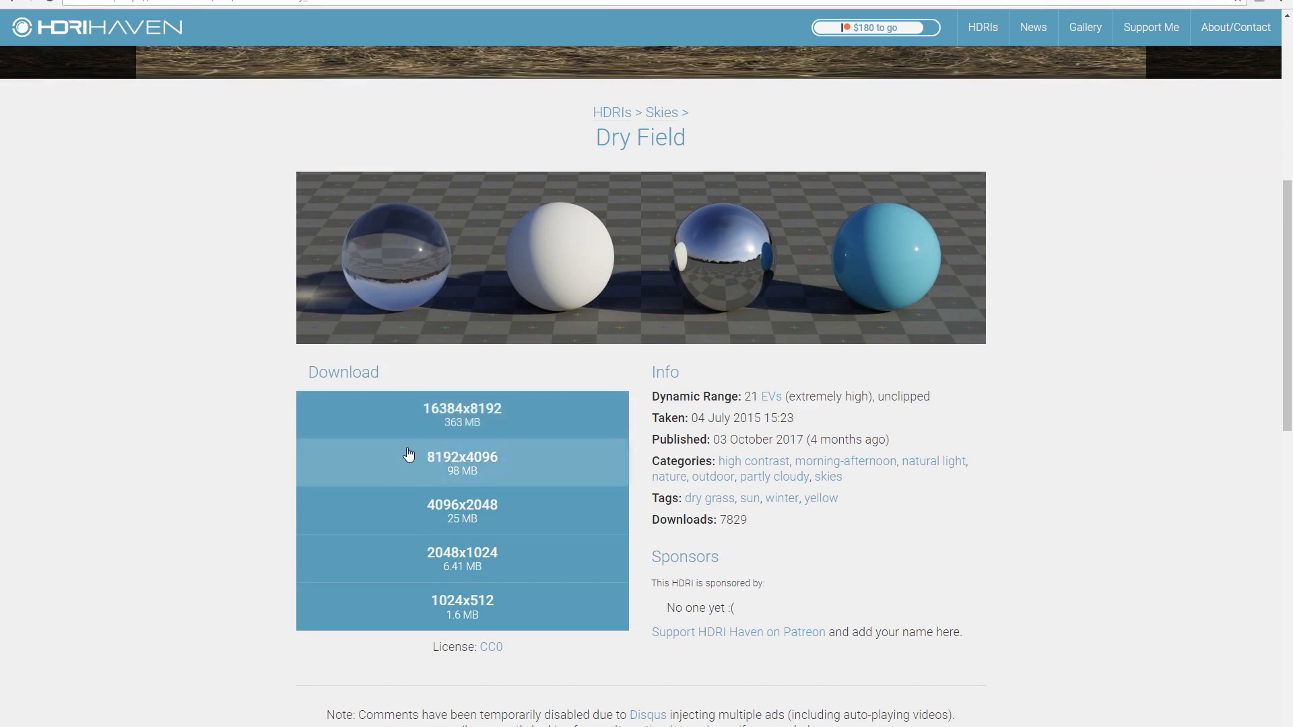
click(439, 464)
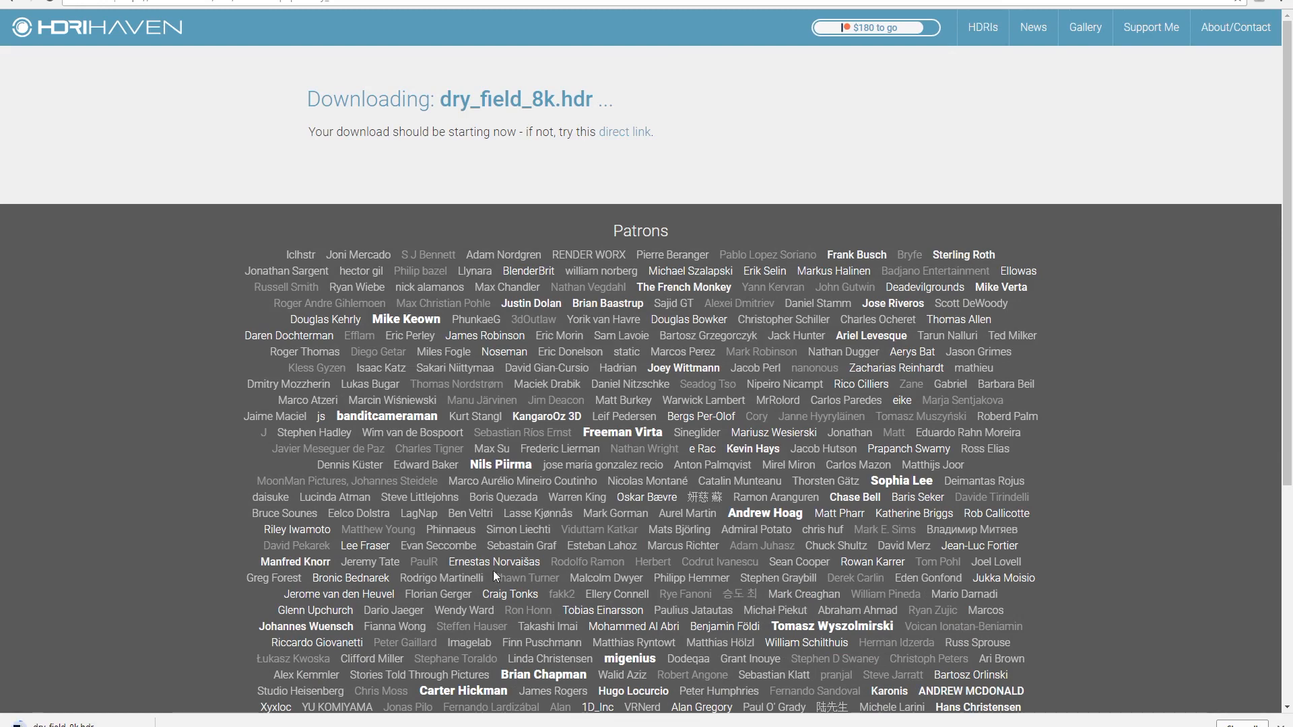
scroll(620, 488, down, 1)
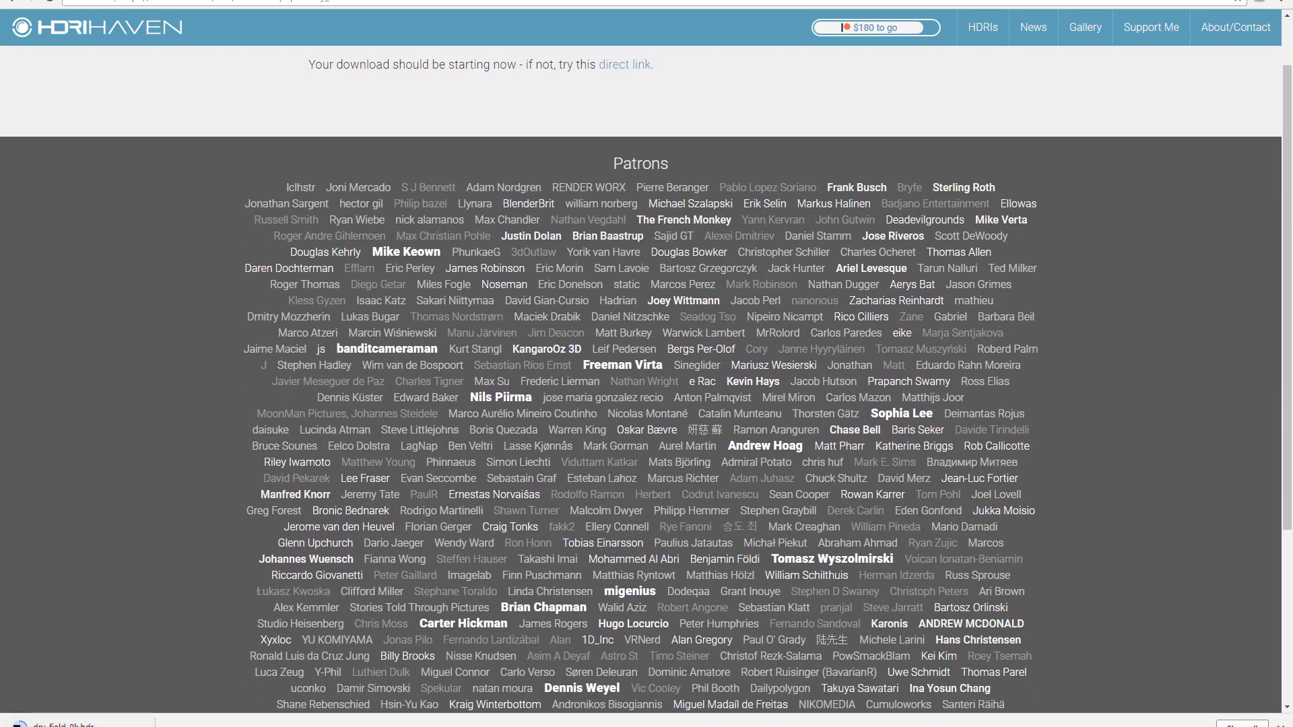
- Close the browser and load dry_field_8k from the desktop MAPS folder as the VRayHDRI map's bitmap
key(super+Down)
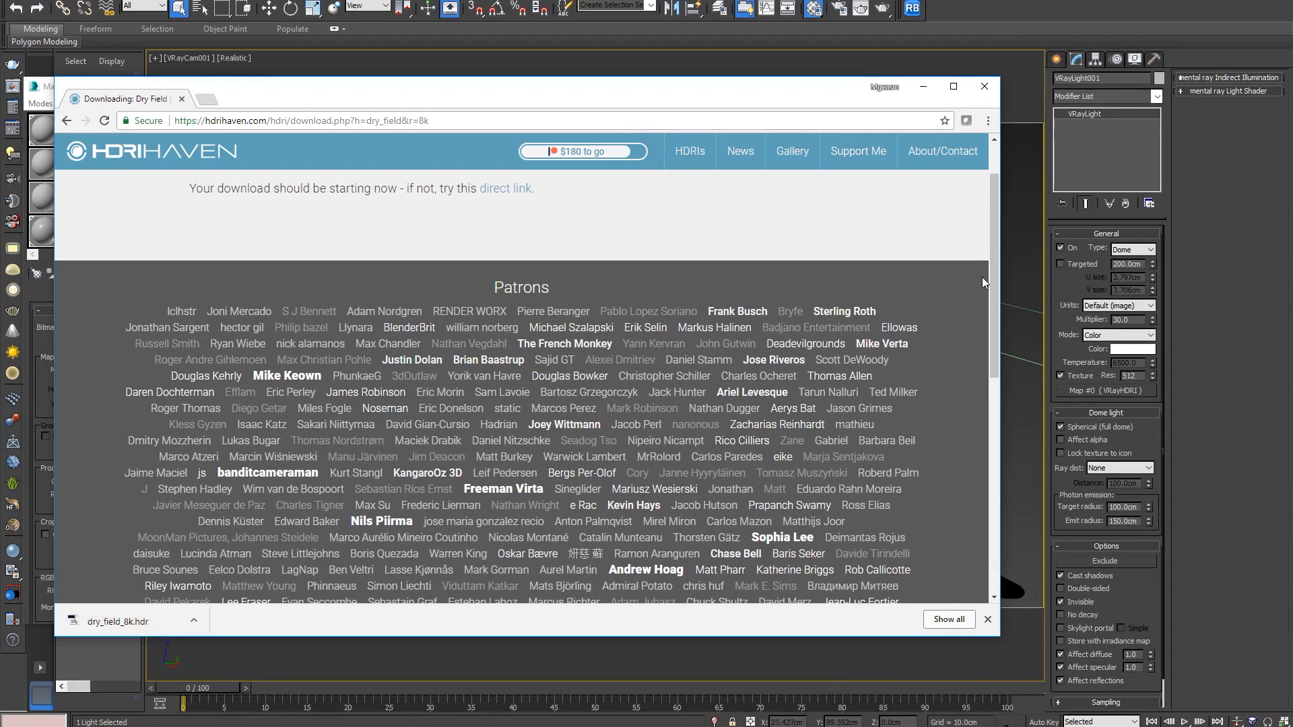
click(984, 86)
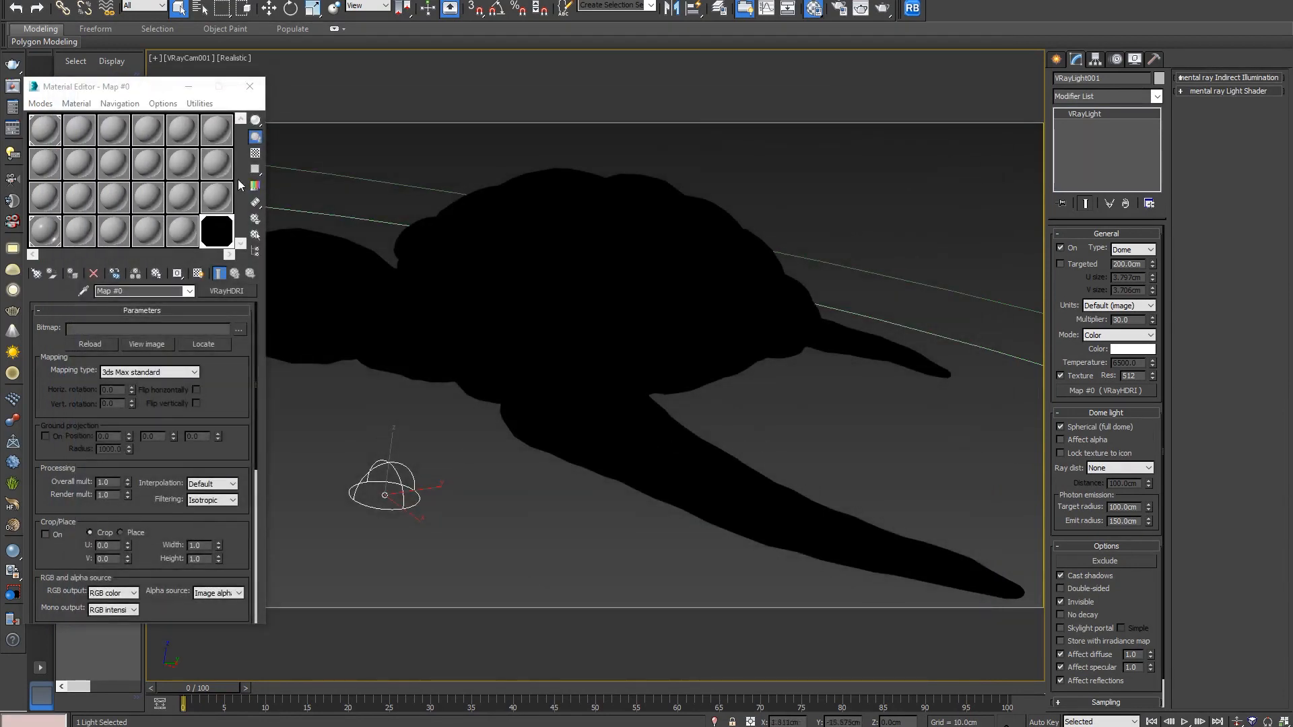
drag(111, 87, 361, 117)
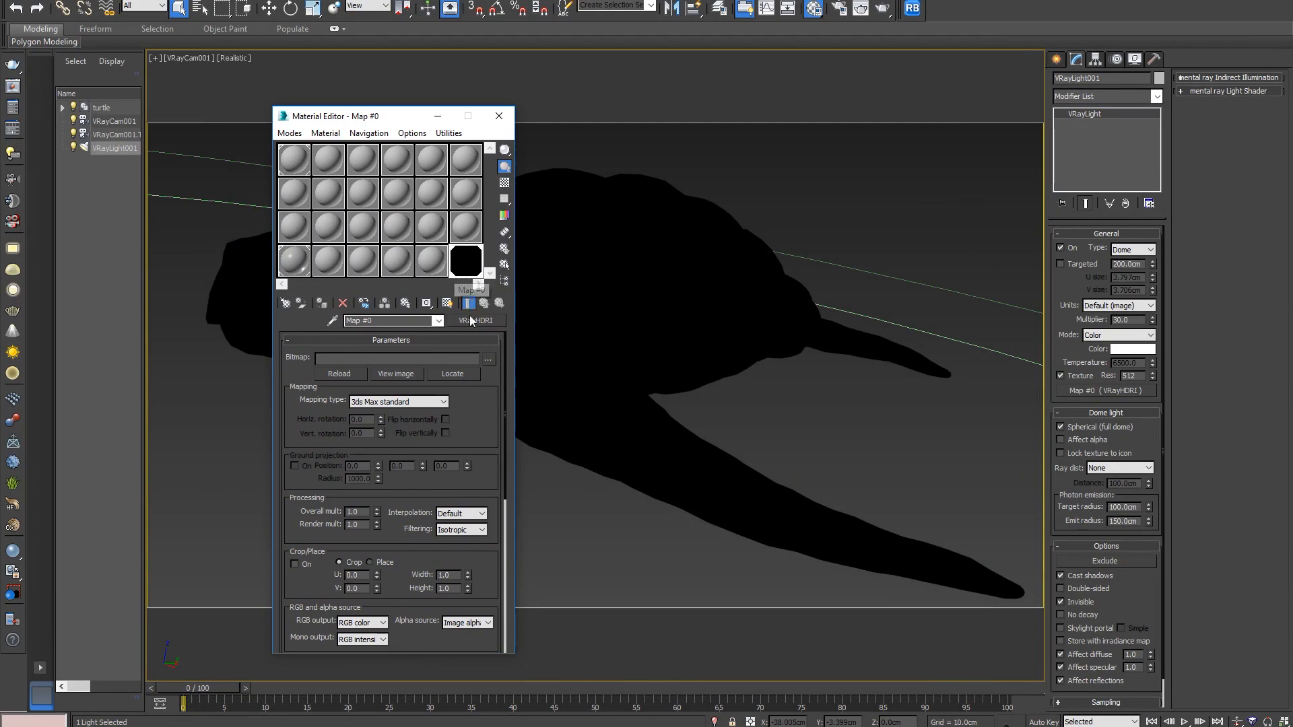
click(481, 357)
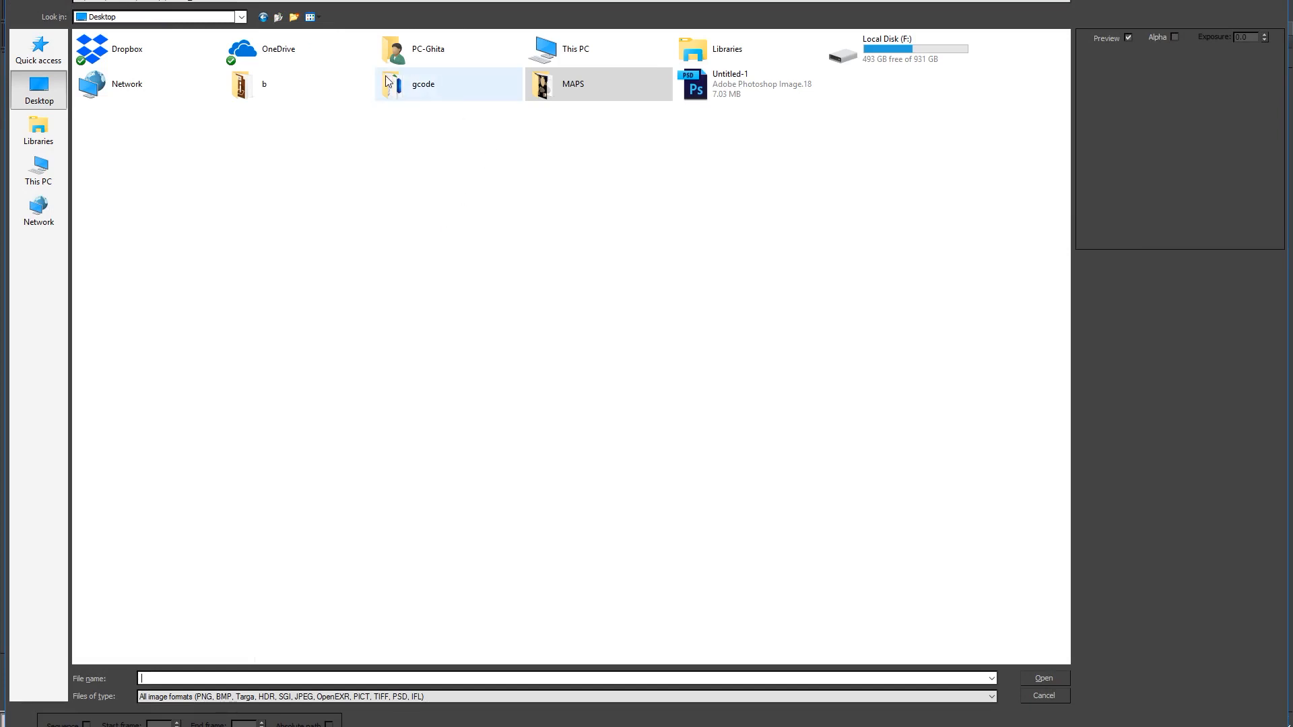
double_click(559, 87)
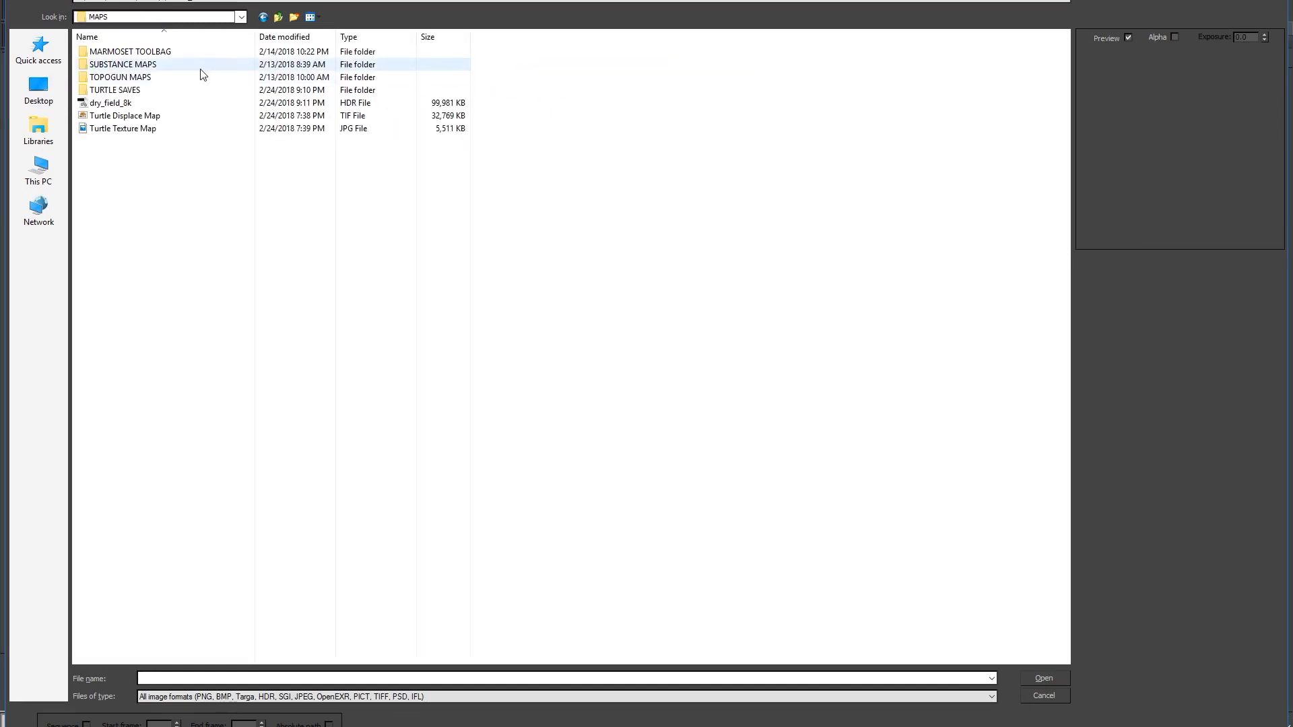
click(110, 110)
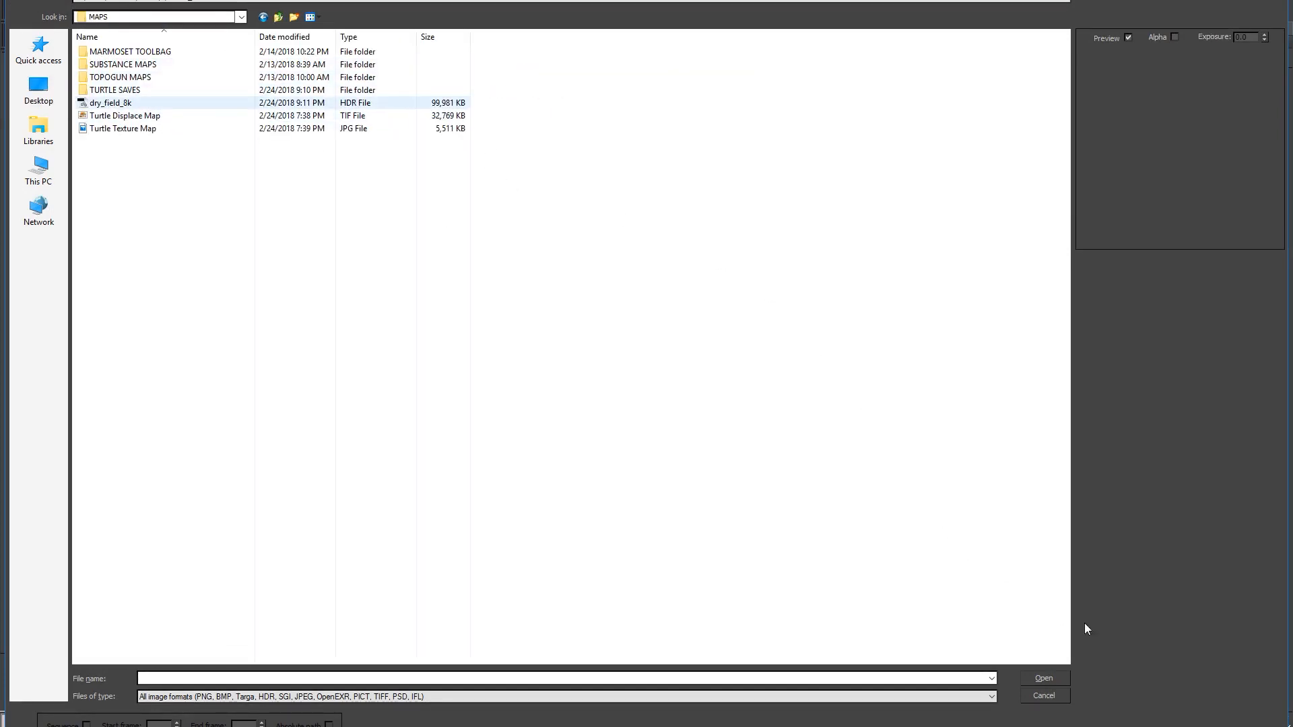
click(1044, 679)
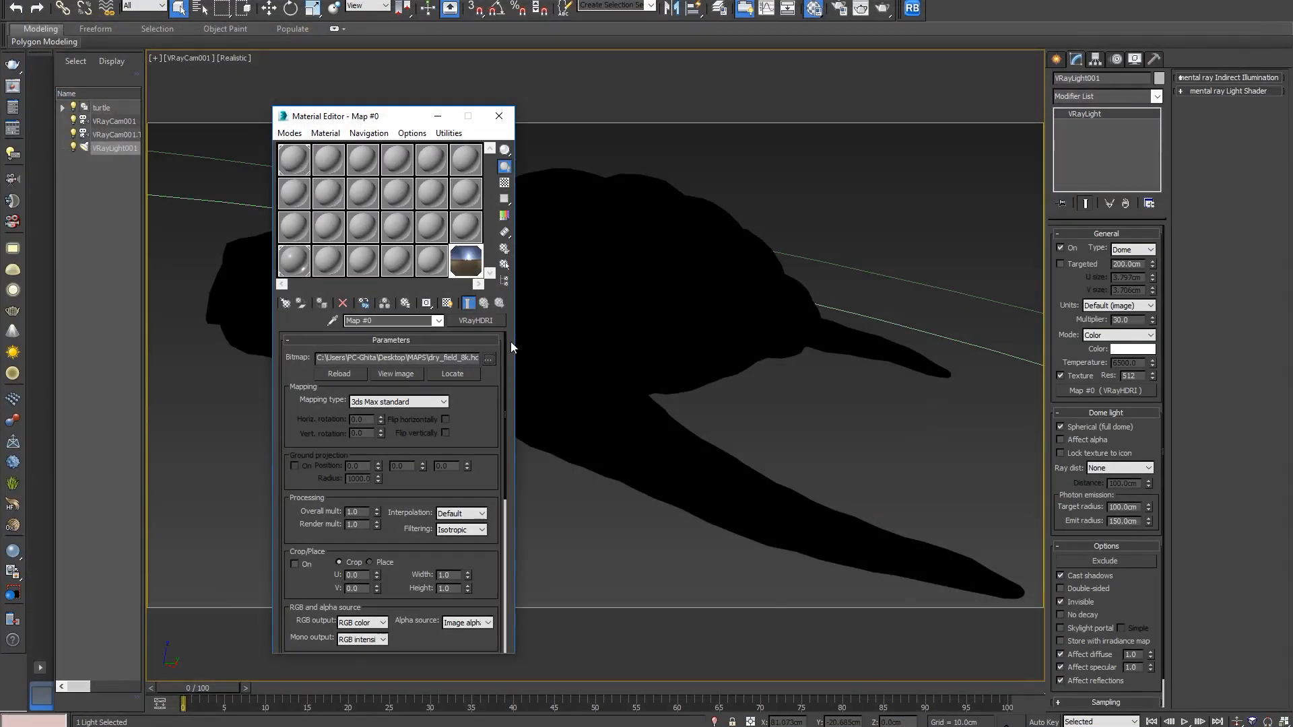
- Set the VRayHDRI map's mapping type to Spherical and move the Material Editor off the turtle
click(381, 404)
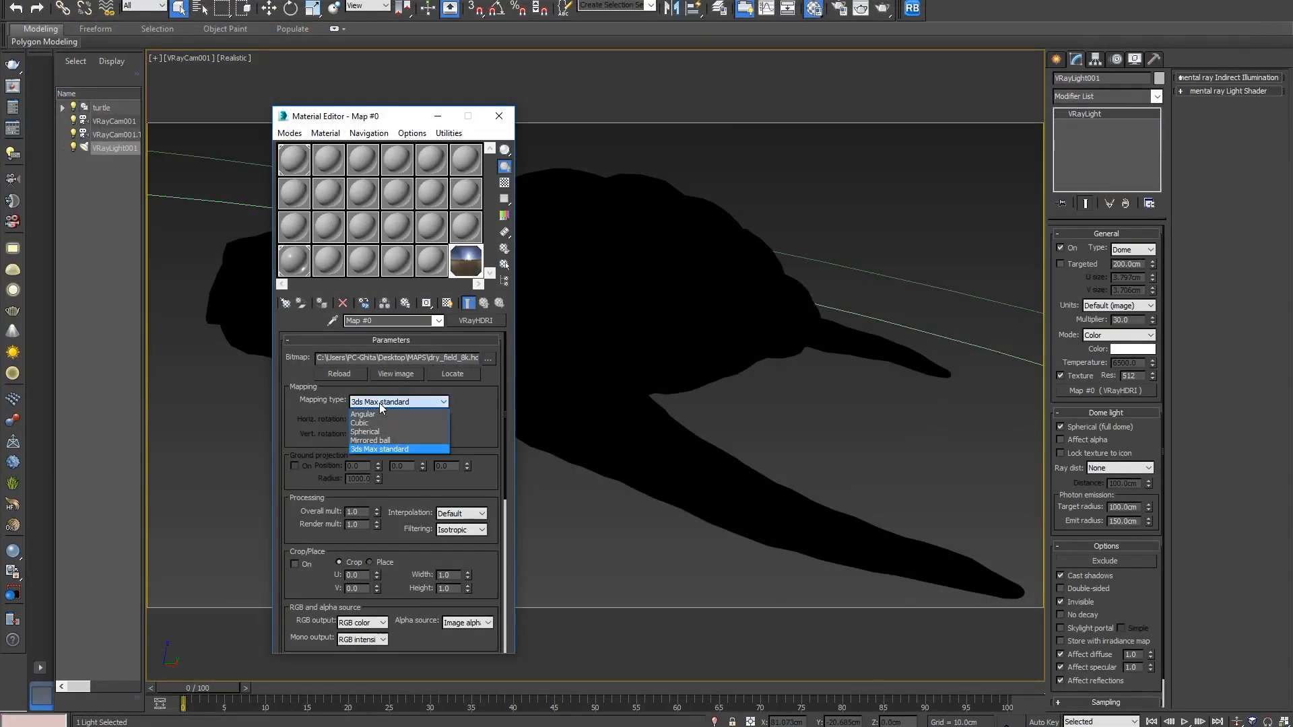
click(380, 433)
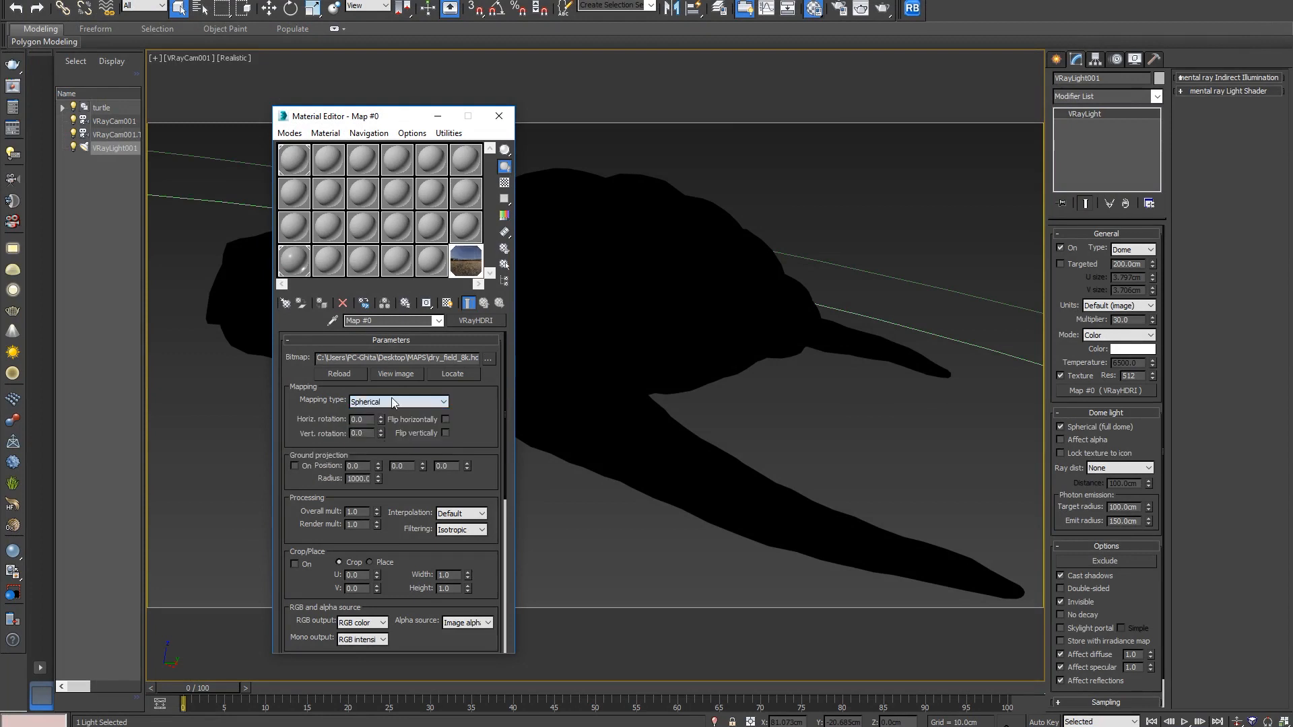
drag(330, 121, 107, 89)
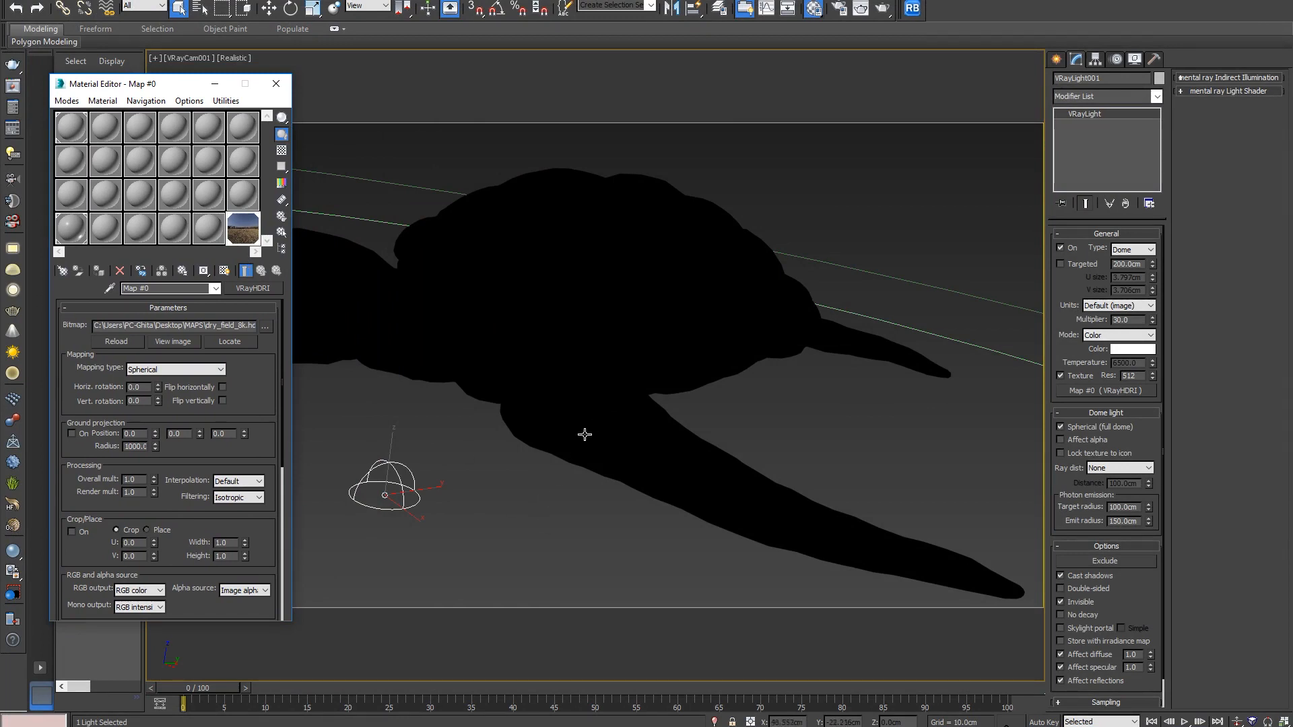
- Select the turtle group and change the camera viewport's display style to Shaded
click(549, 326)
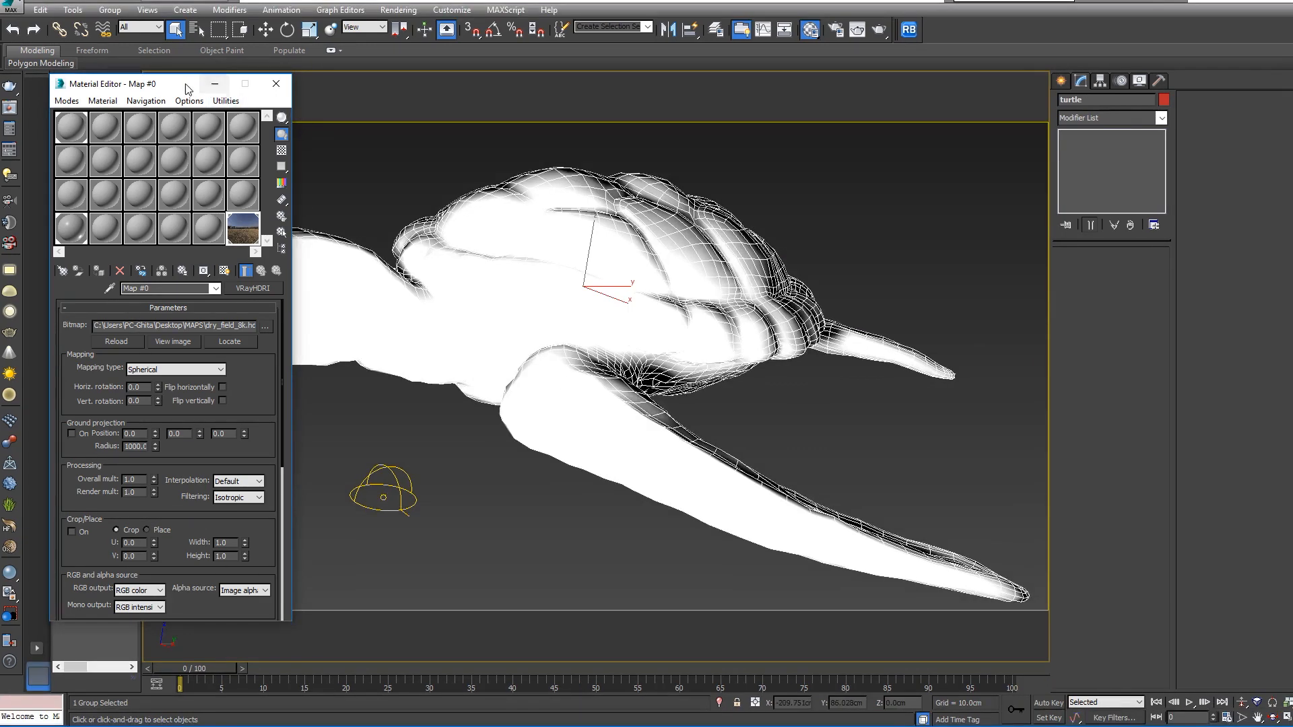
drag(189, 86, 135, 123)
click(240, 78)
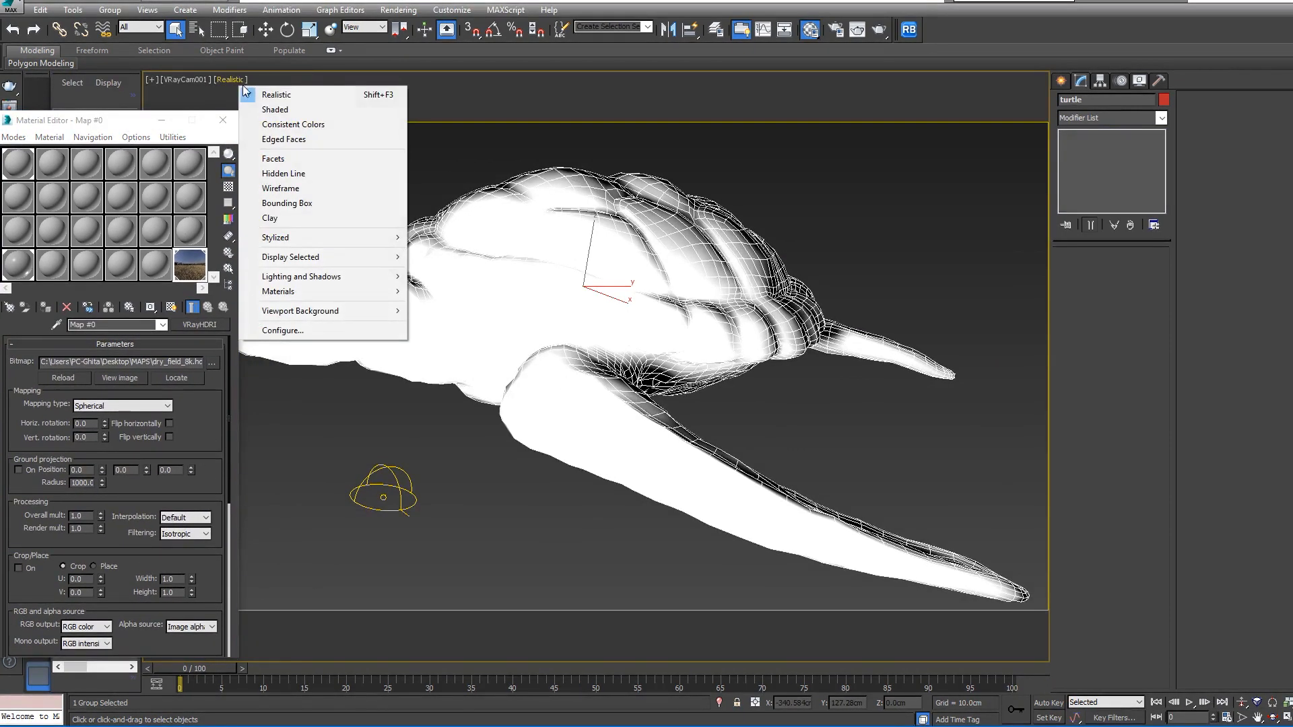
click(263, 109)
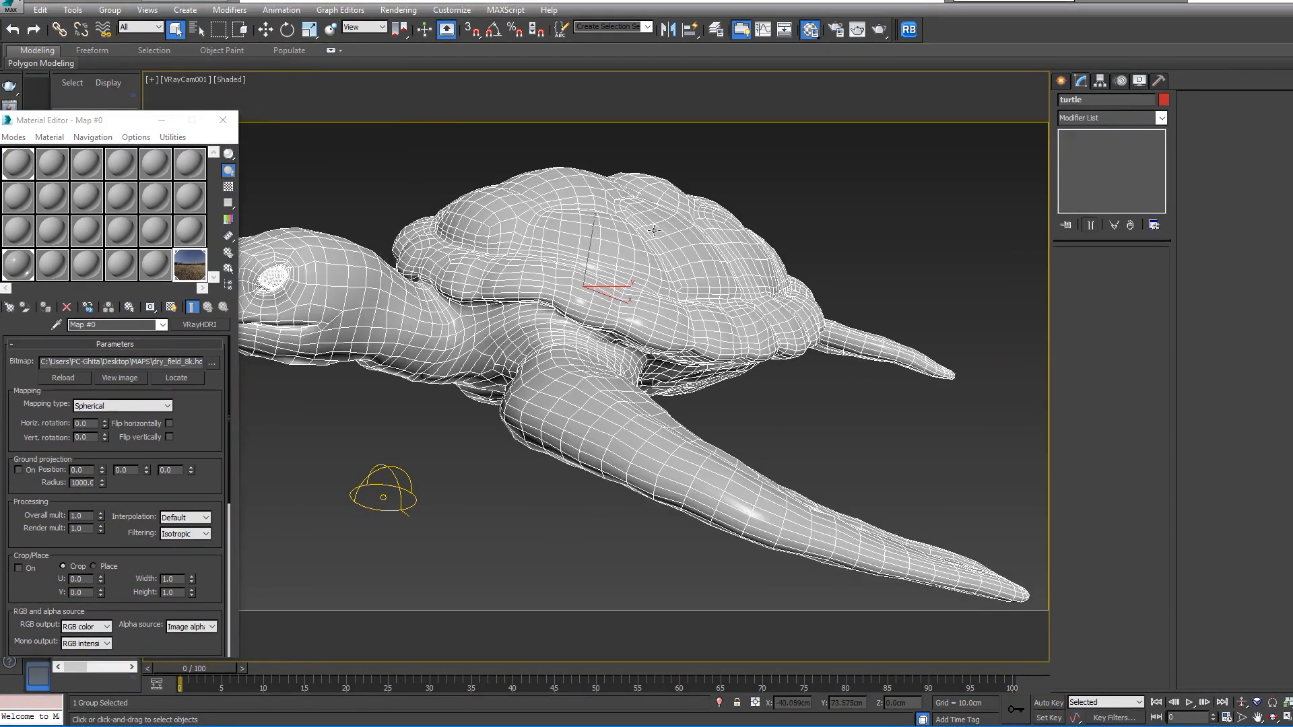
- Open the turtle group and apply a TurboSmooth modifier to its Group1 body mesh
click(110, 10)
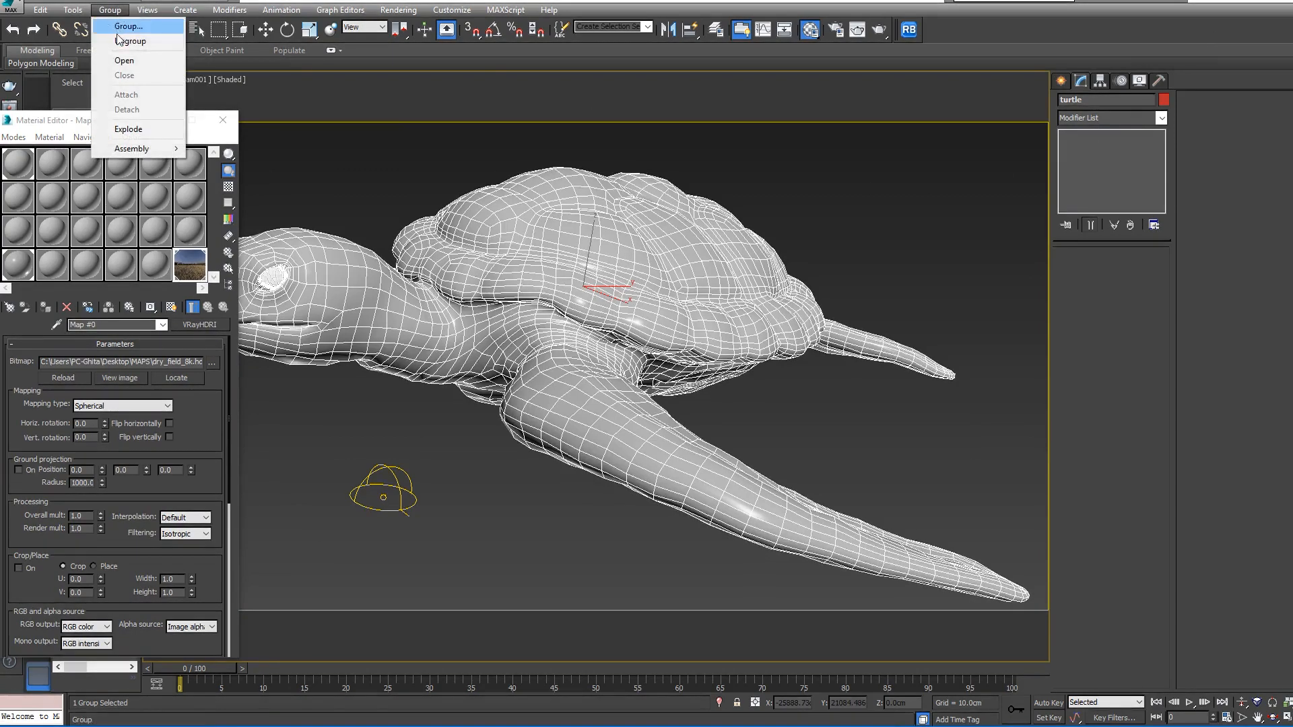
click(122, 41)
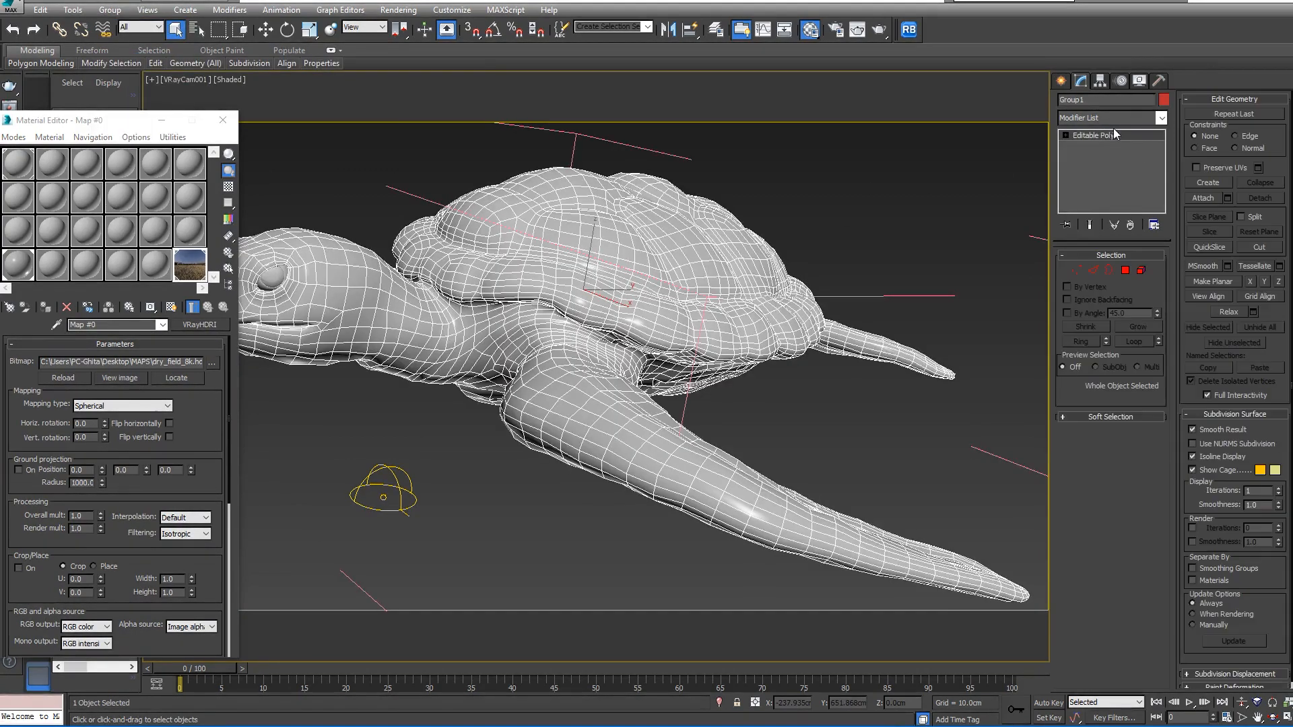
click(1160, 124)
text(tu)
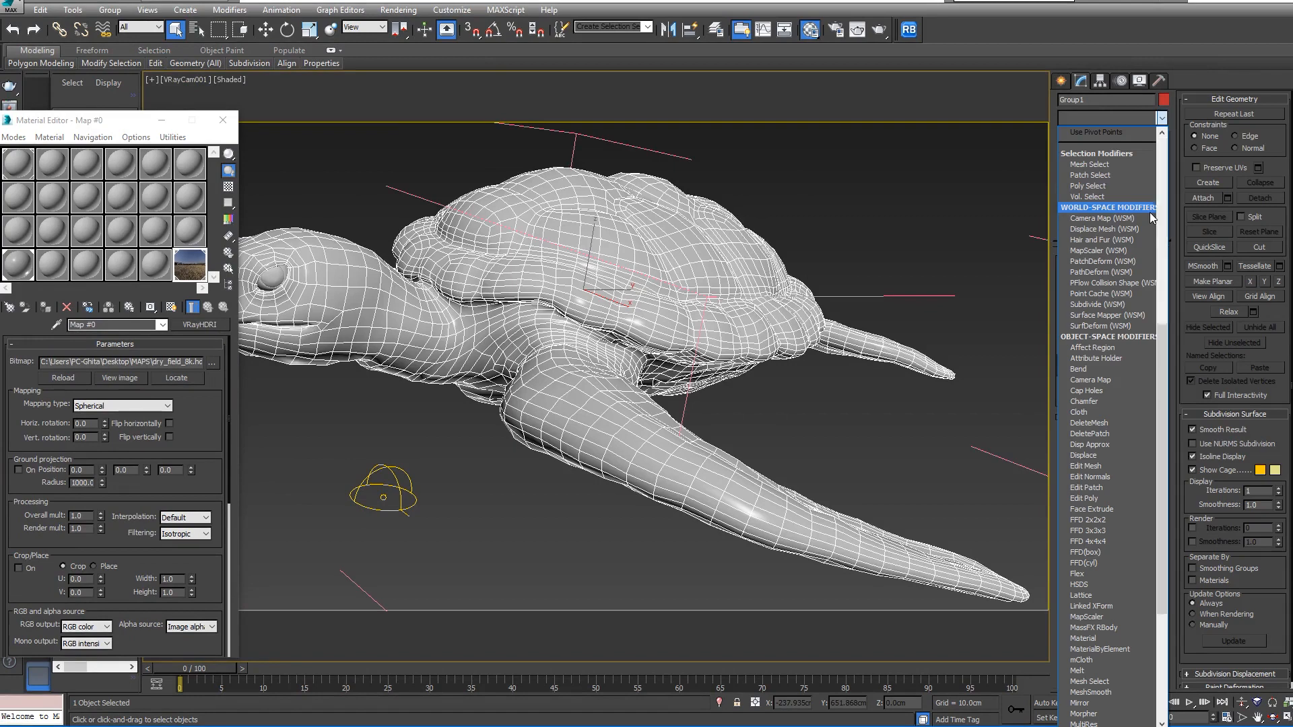
key(Return)
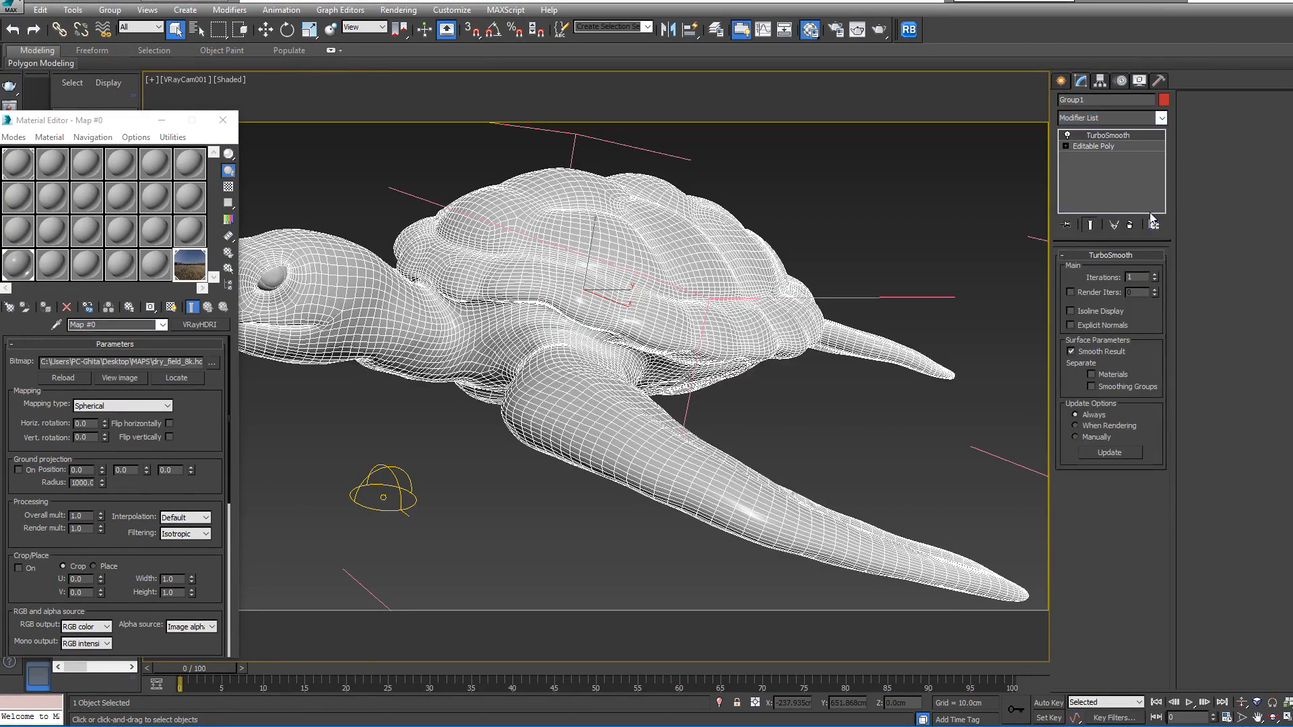
click(893, 464)
click(656, 322)
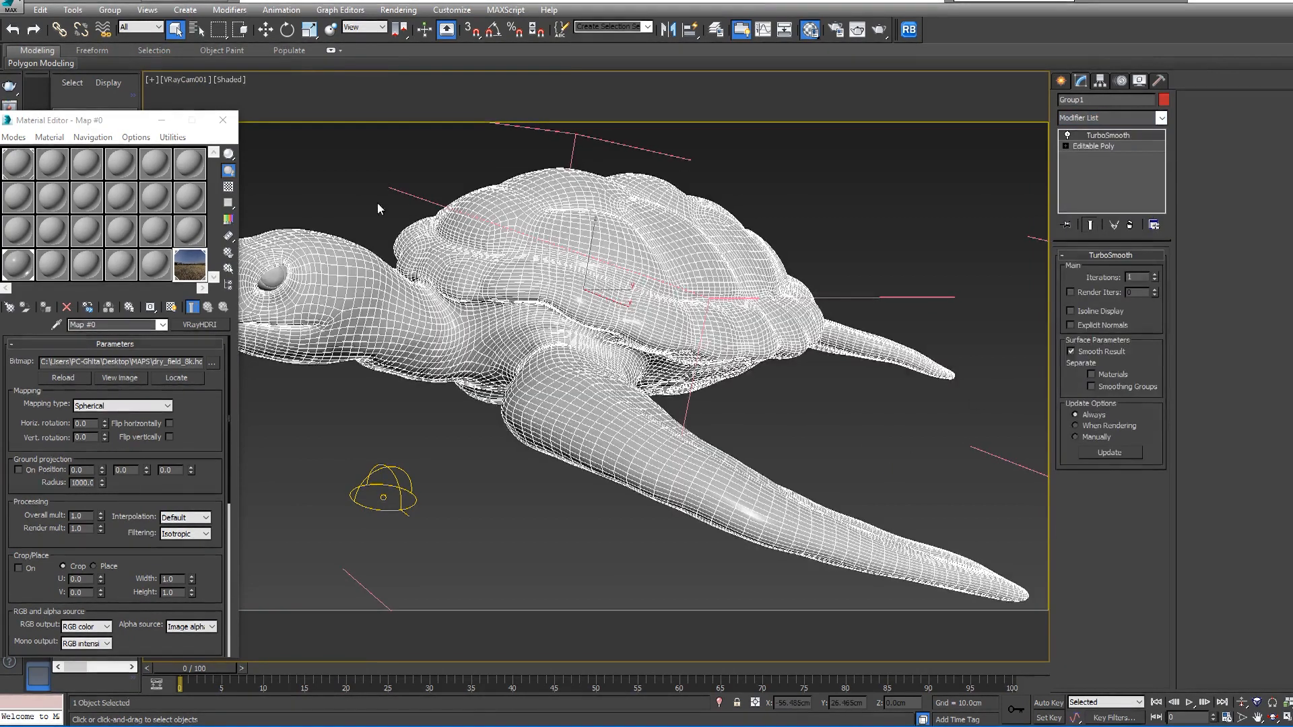
- Close the Material Editor, test-render the camera view, and examine the HDRI lighting on the turtle's head in the frame buffer
drag(119, 121, 216, 103)
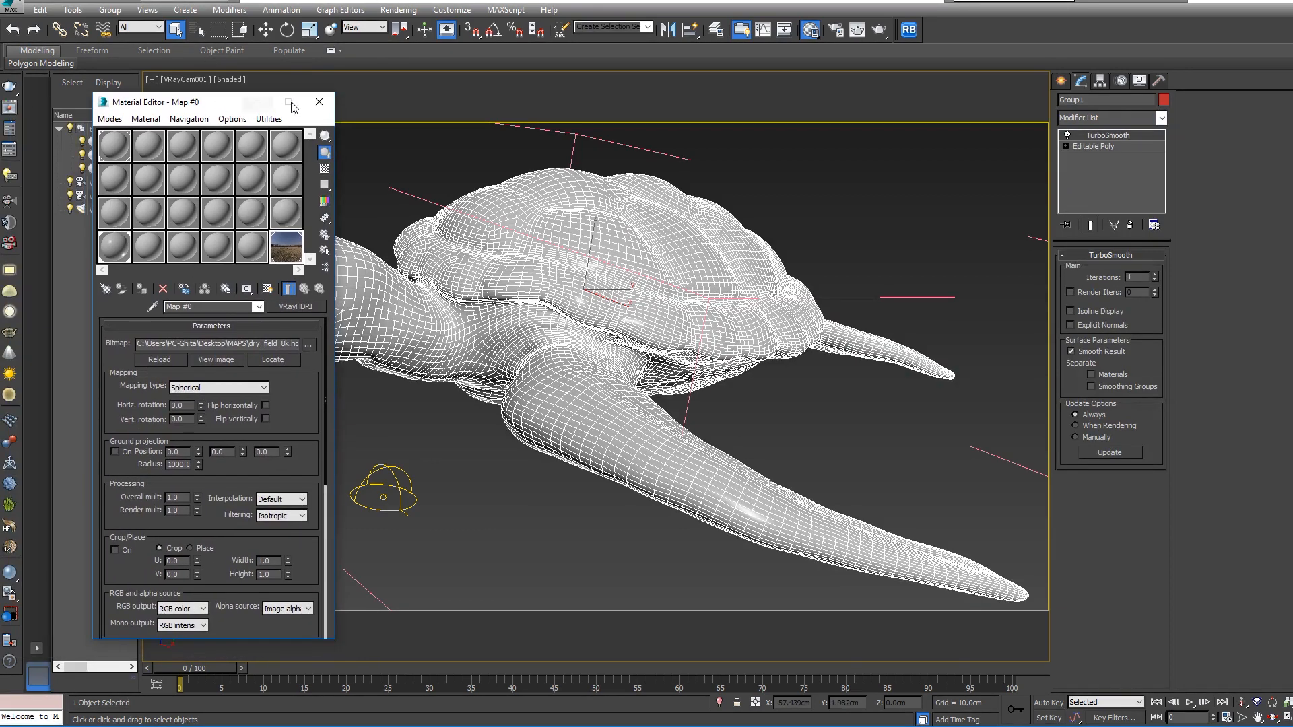
click(318, 103)
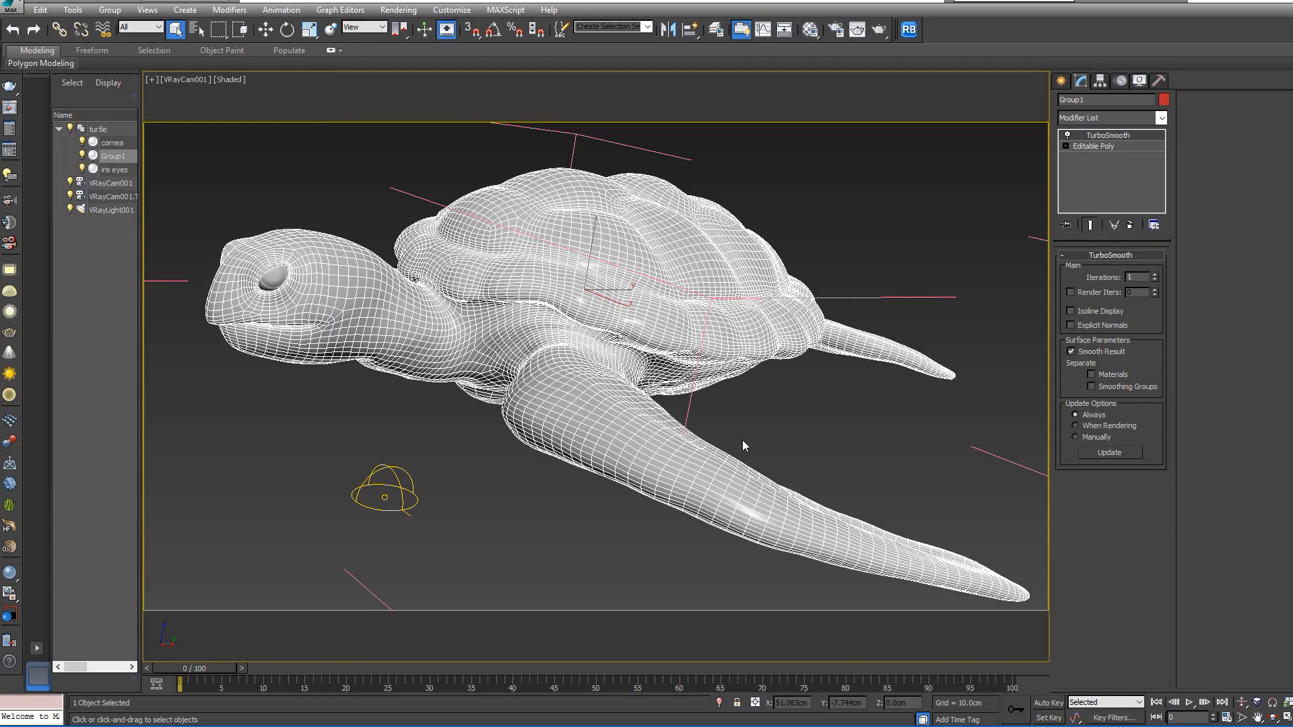
key(shift+q)
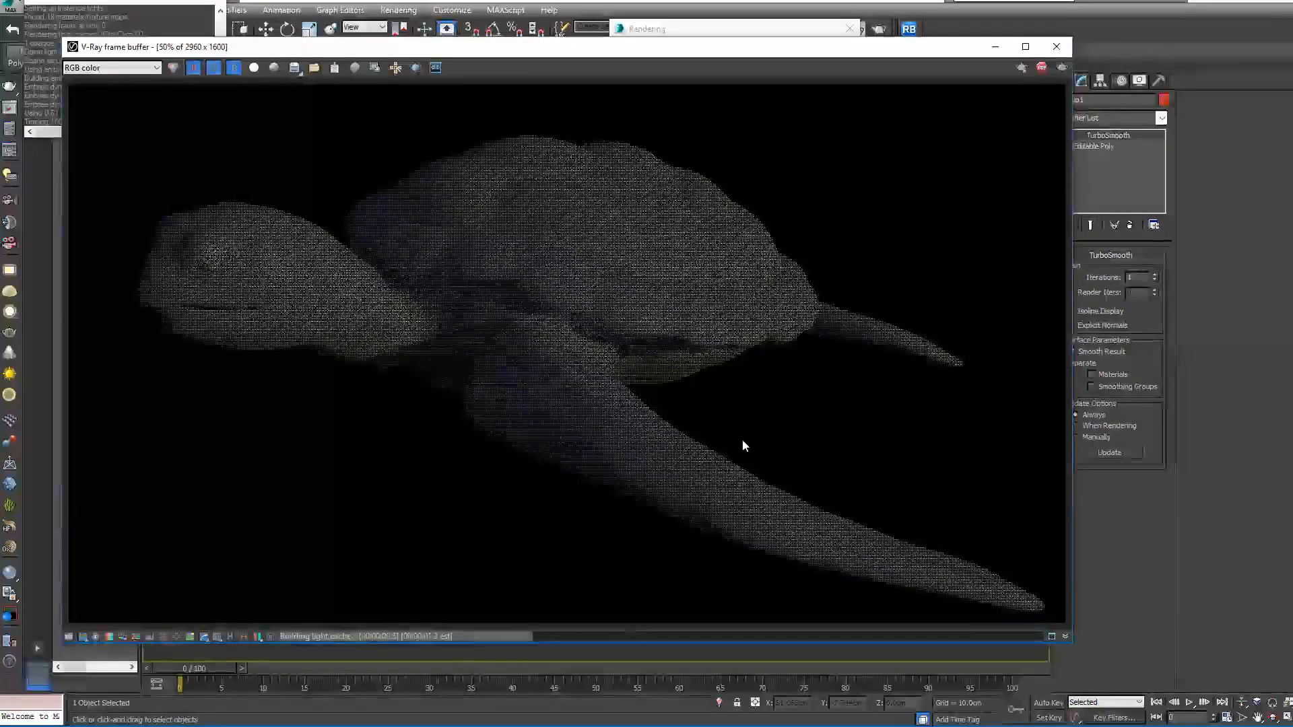
scroll(698, 398, down, 1)
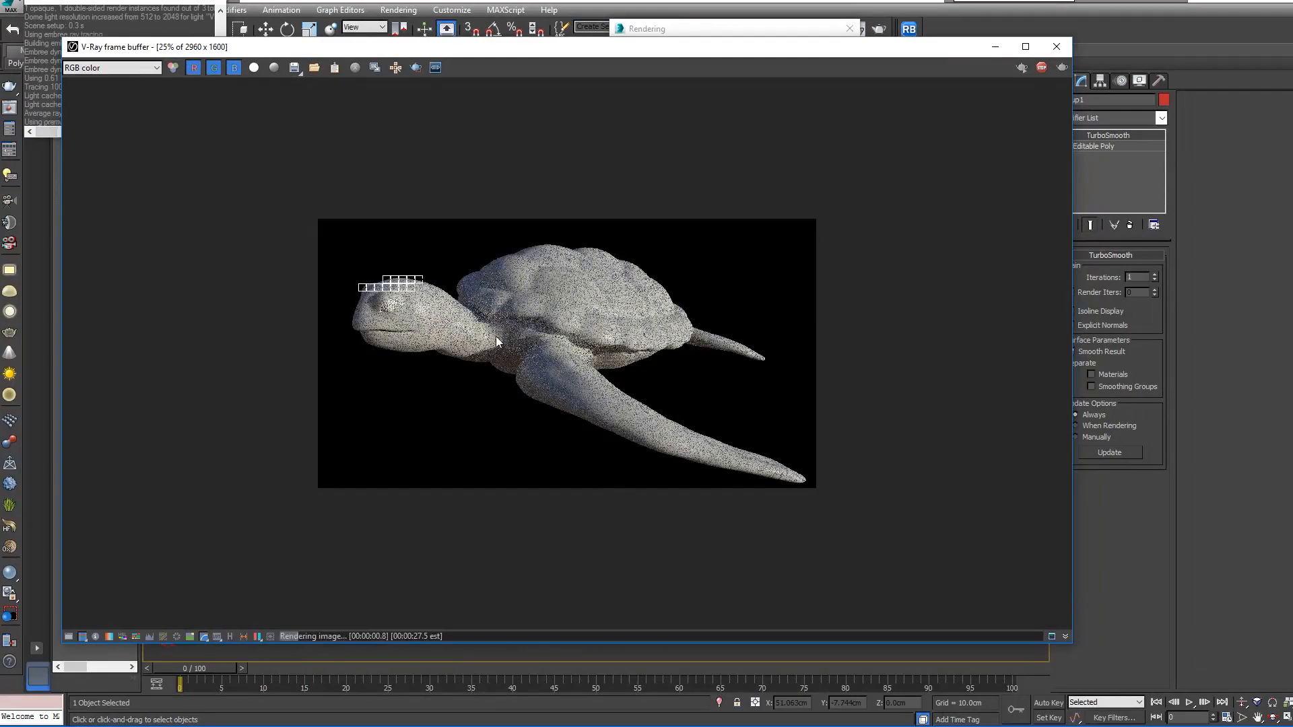
scroll(496, 341, up, 1)
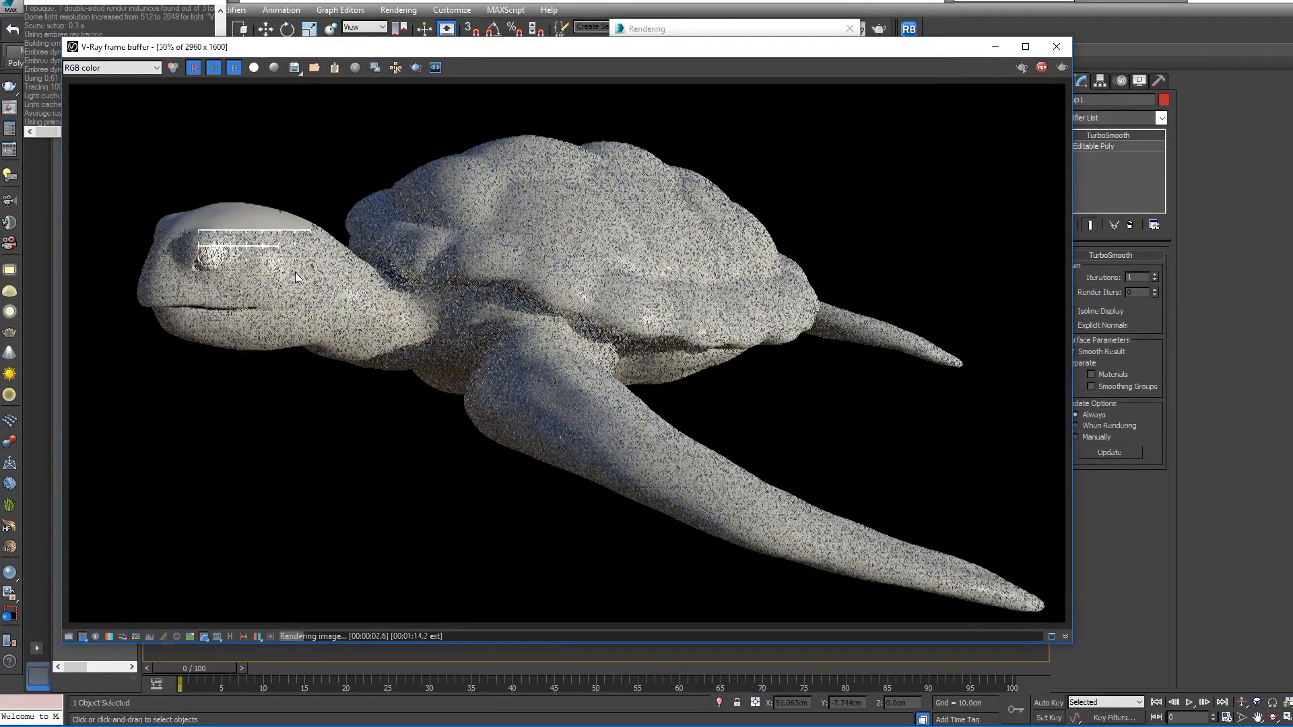
scroll(190, 246, up, 1)
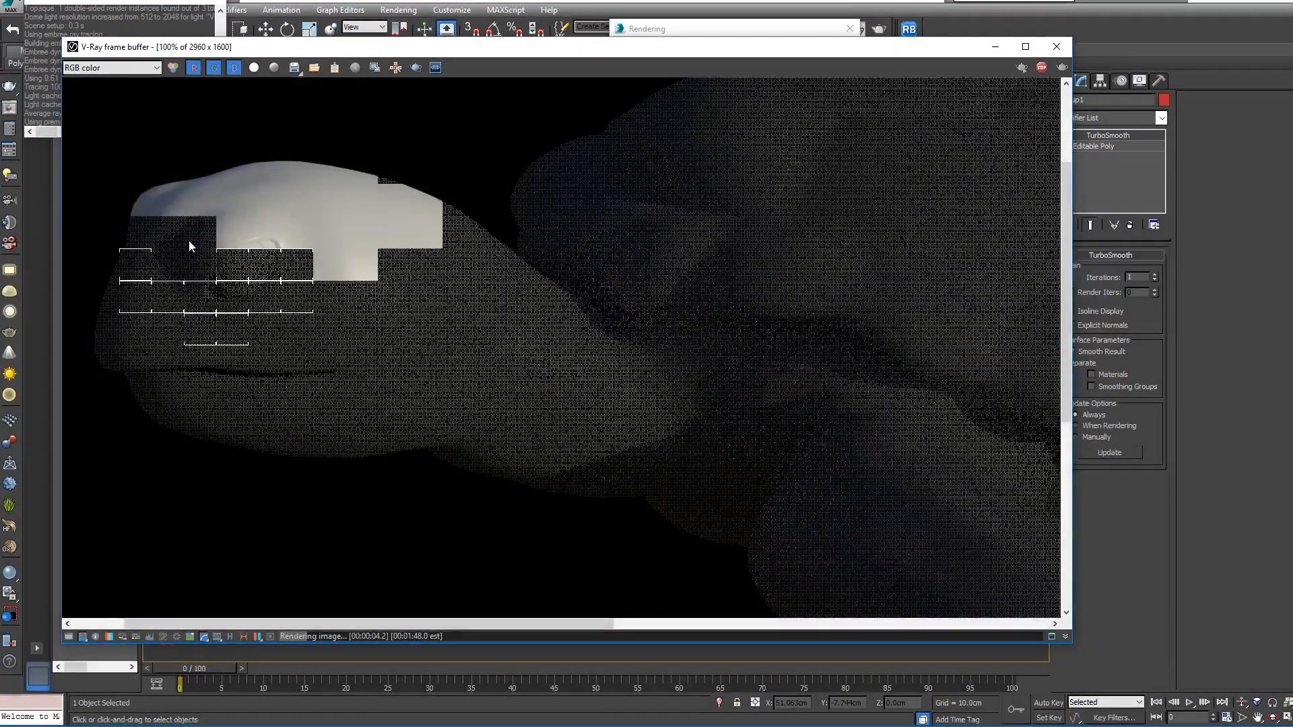
scroll(188, 240, down, 1)
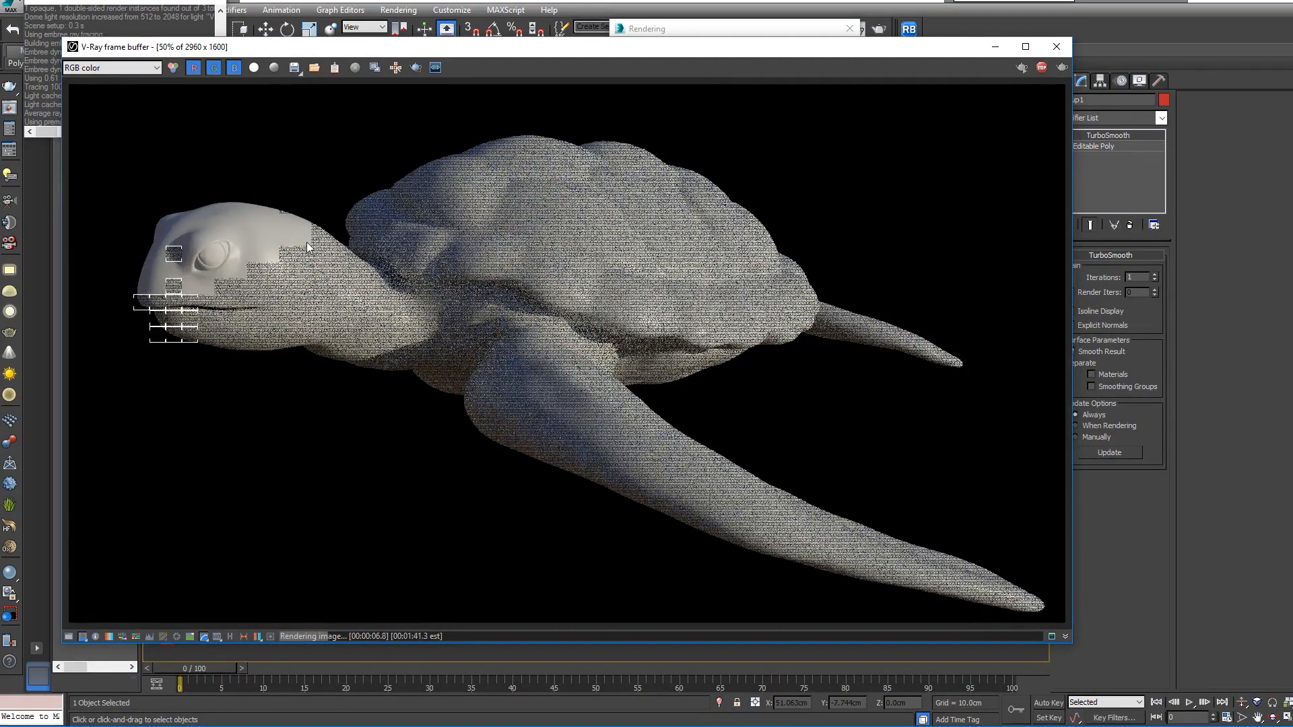
scroll(155, 267, up, 2)
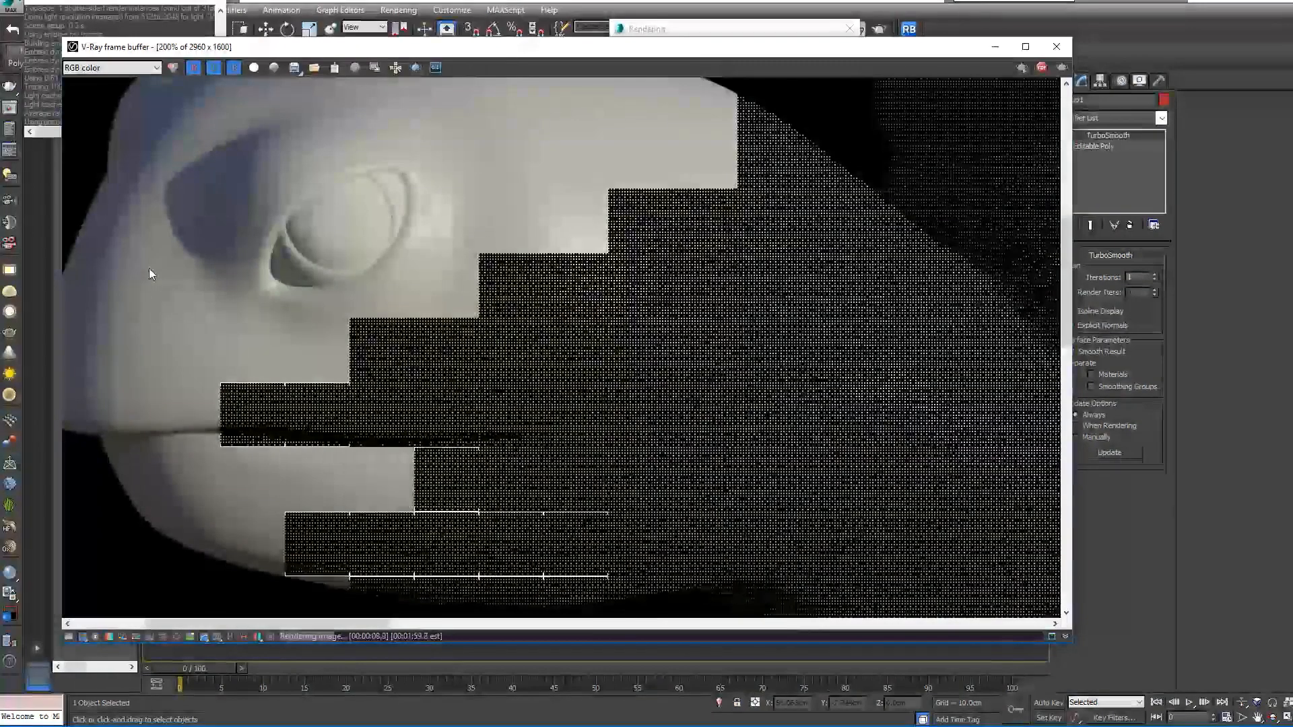
scroll(149, 269, down, 2)
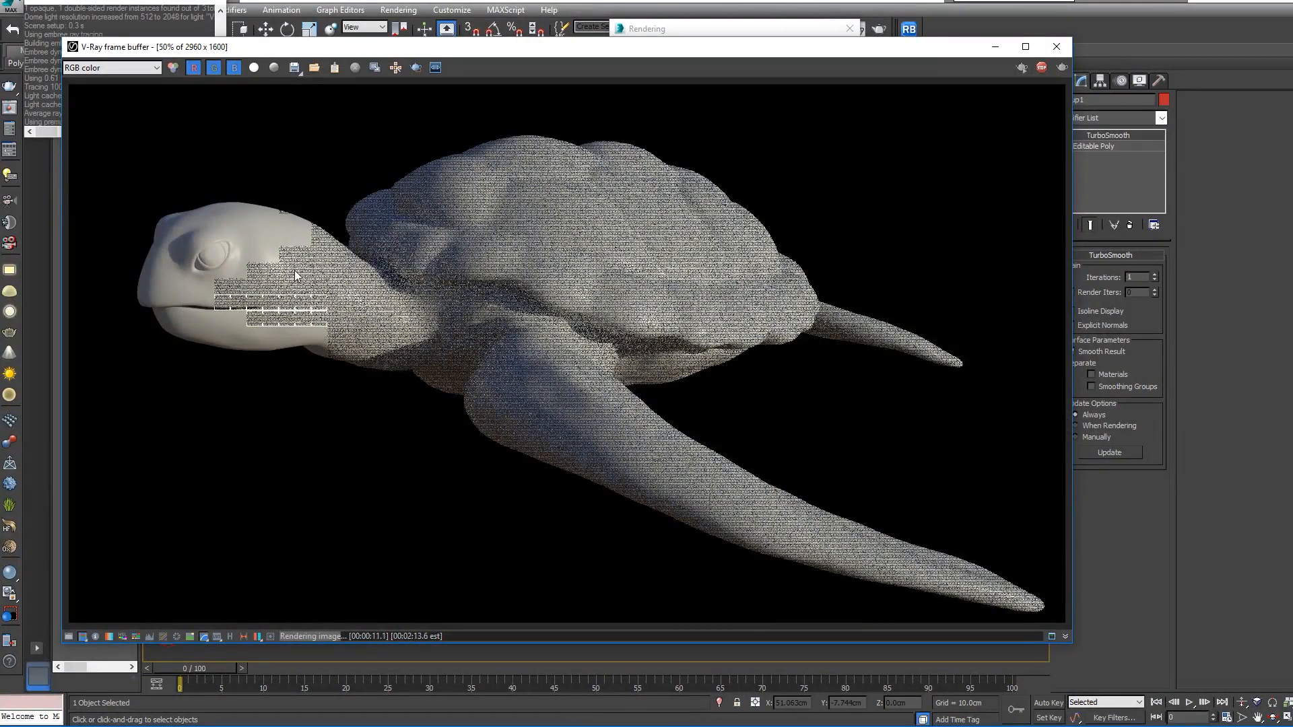
click(1055, 47)
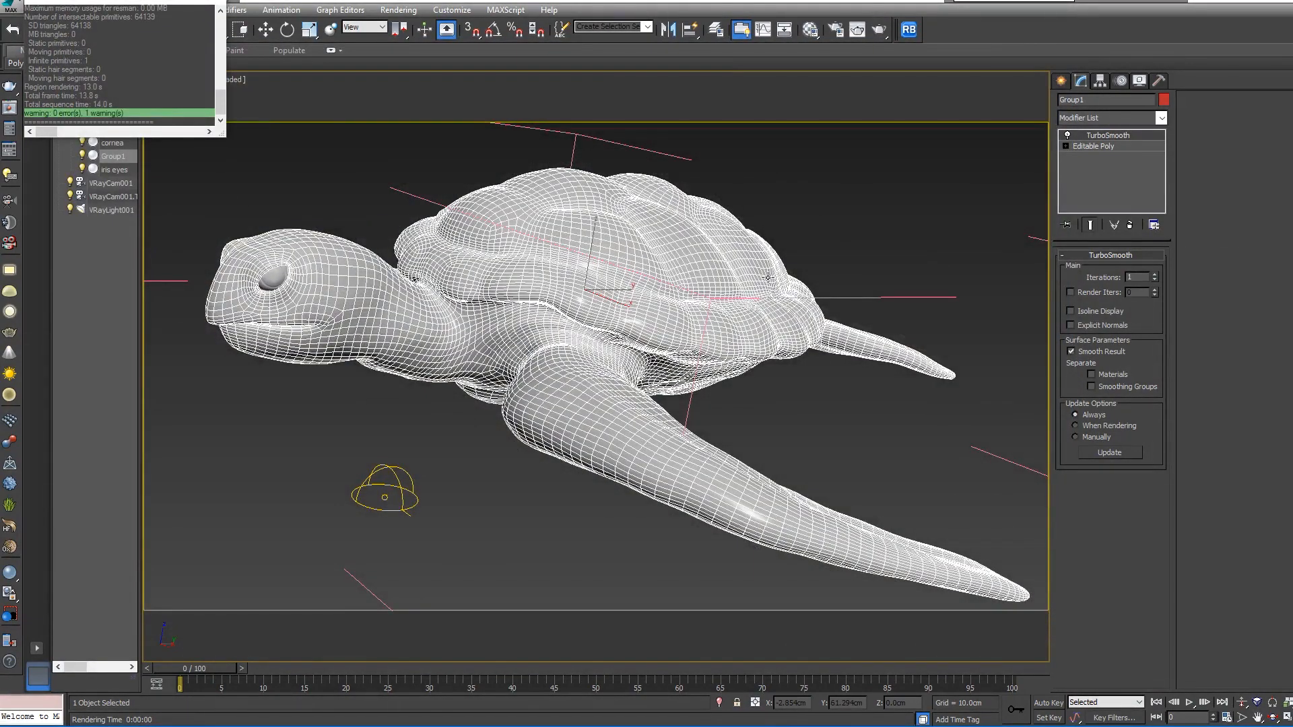
- Set the V-Ray image sampler type to Progressive and run a test render of the camera view
click(398, 9)
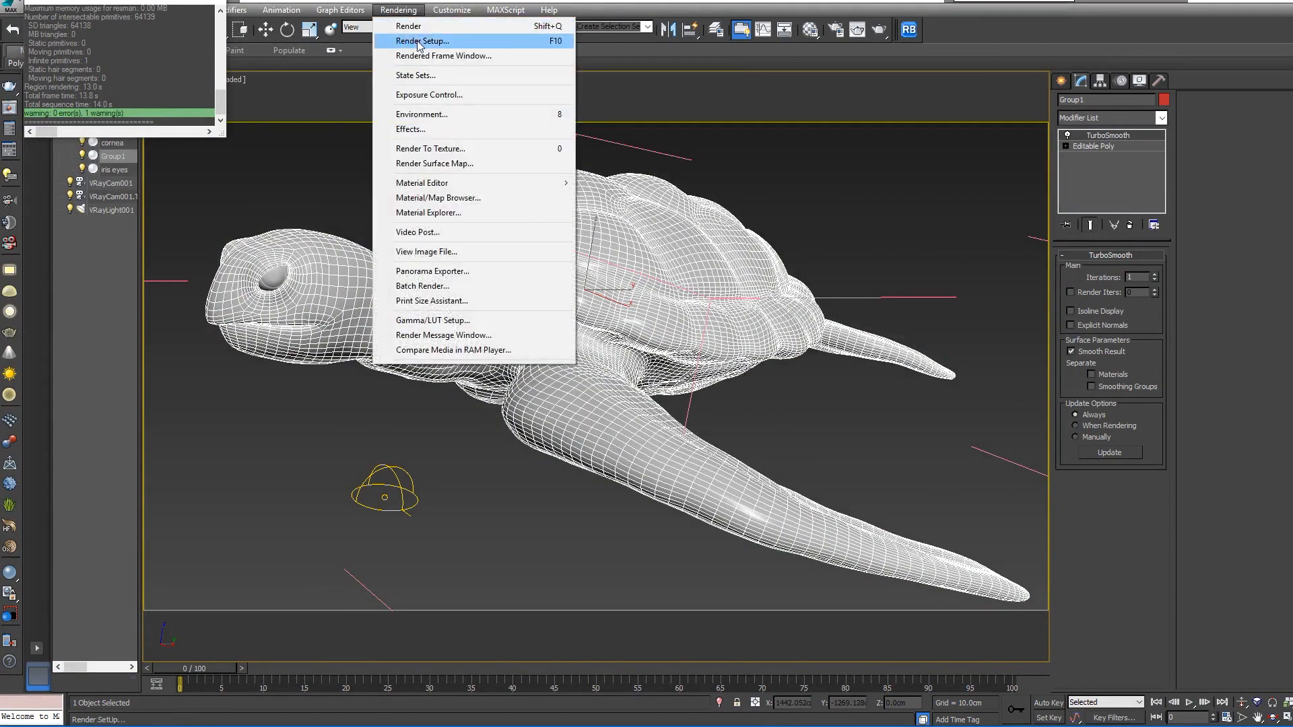
click(421, 41)
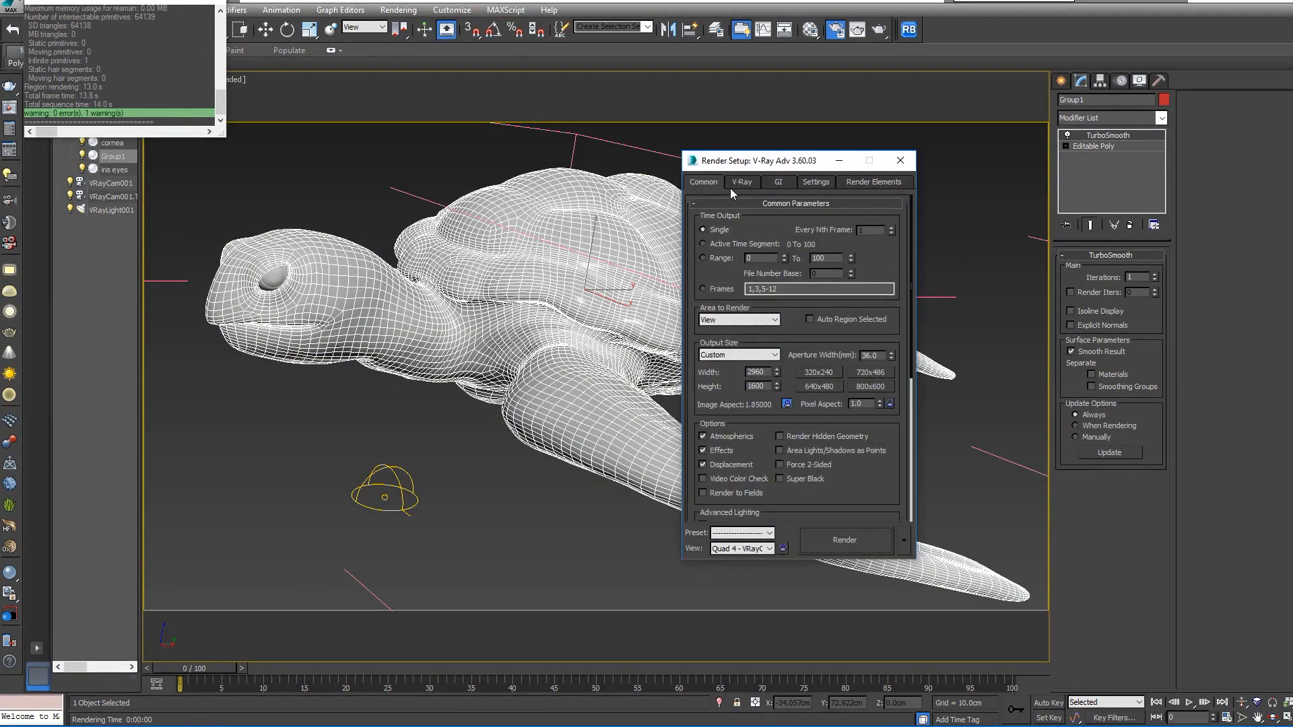
click(738, 183)
click(758, 273)
click(754, 291)
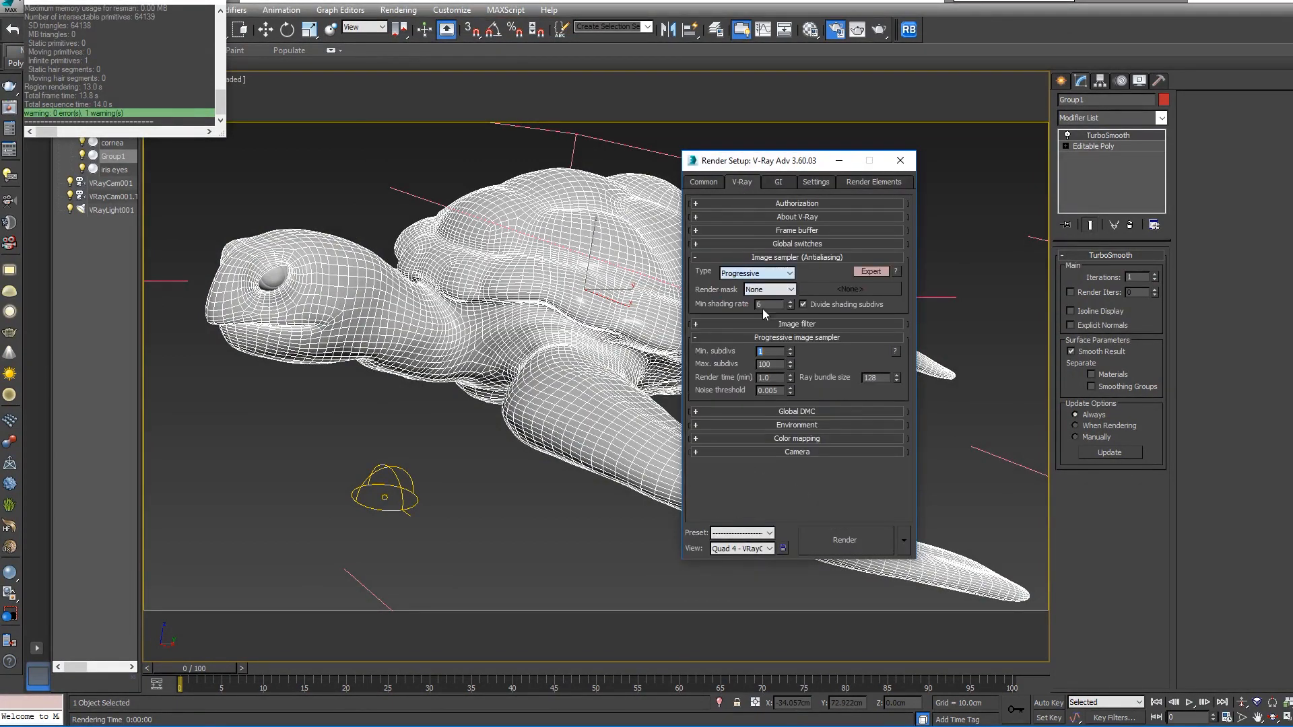
click(842, 539)
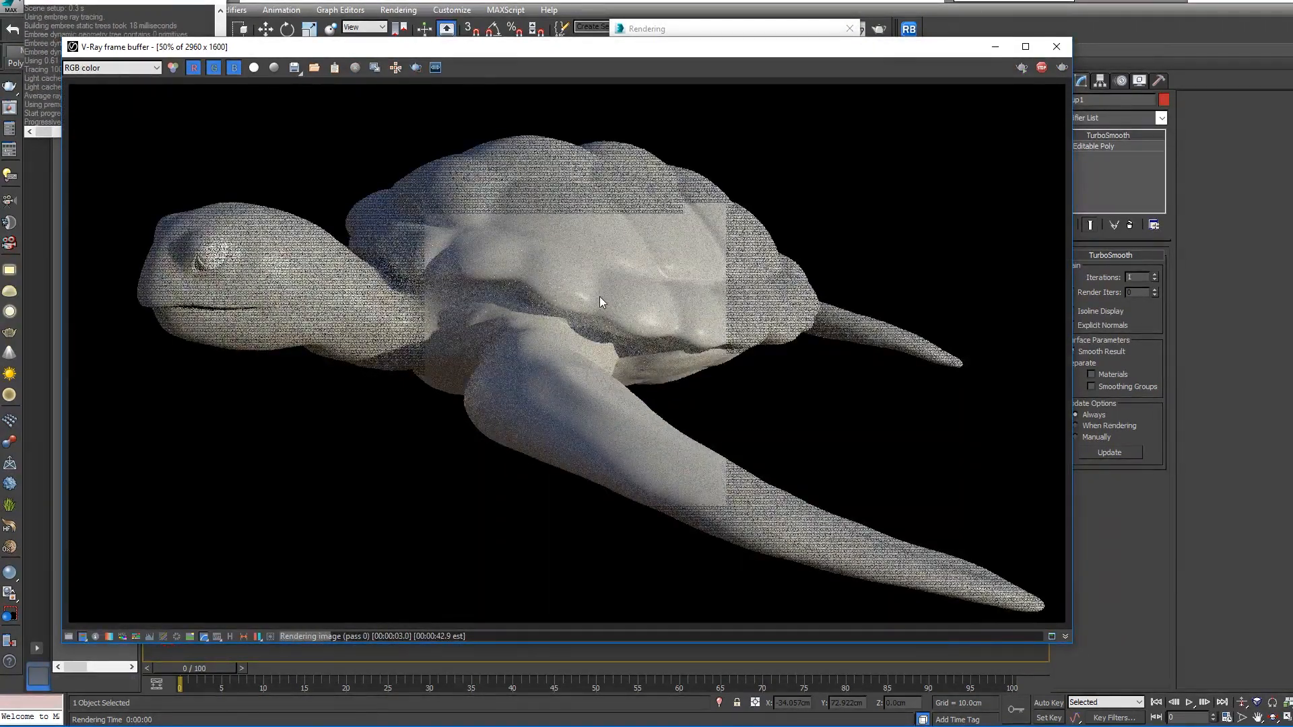
click(1056, 47)
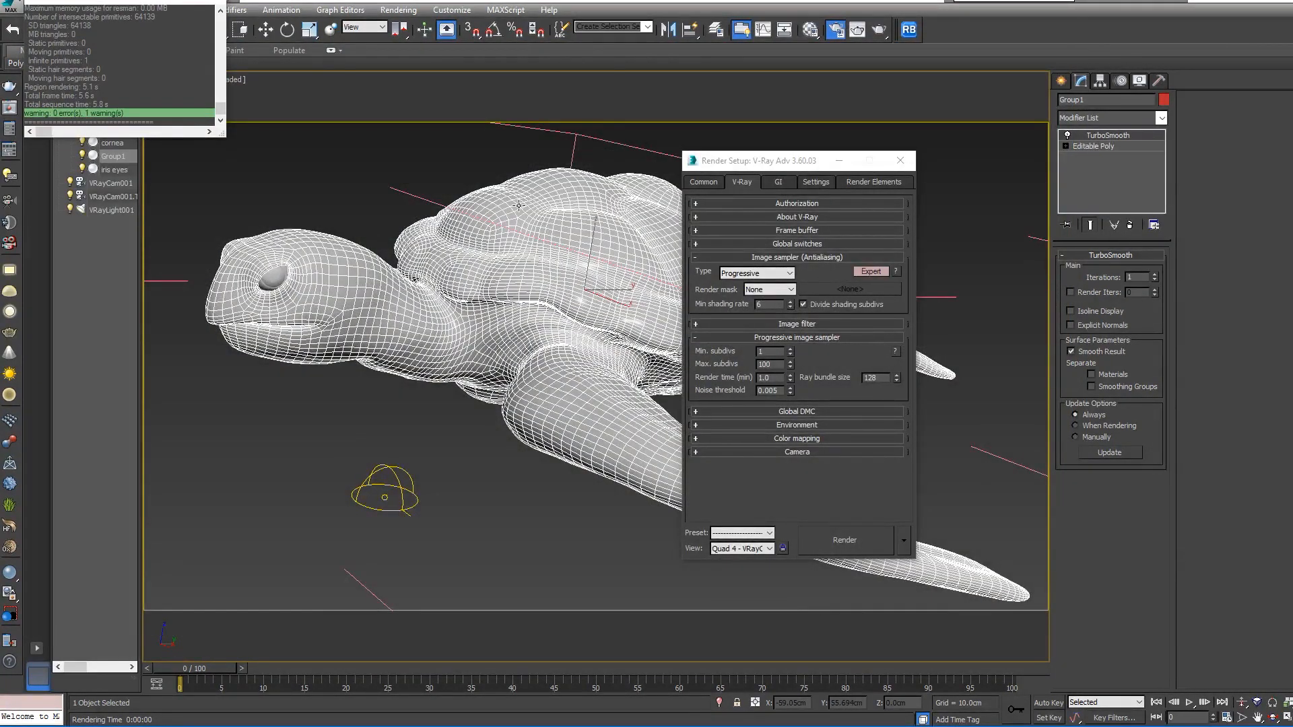
- Close the render setup and show all four viewports
drag(789, 166, 973, 171)
click(1083, 168)
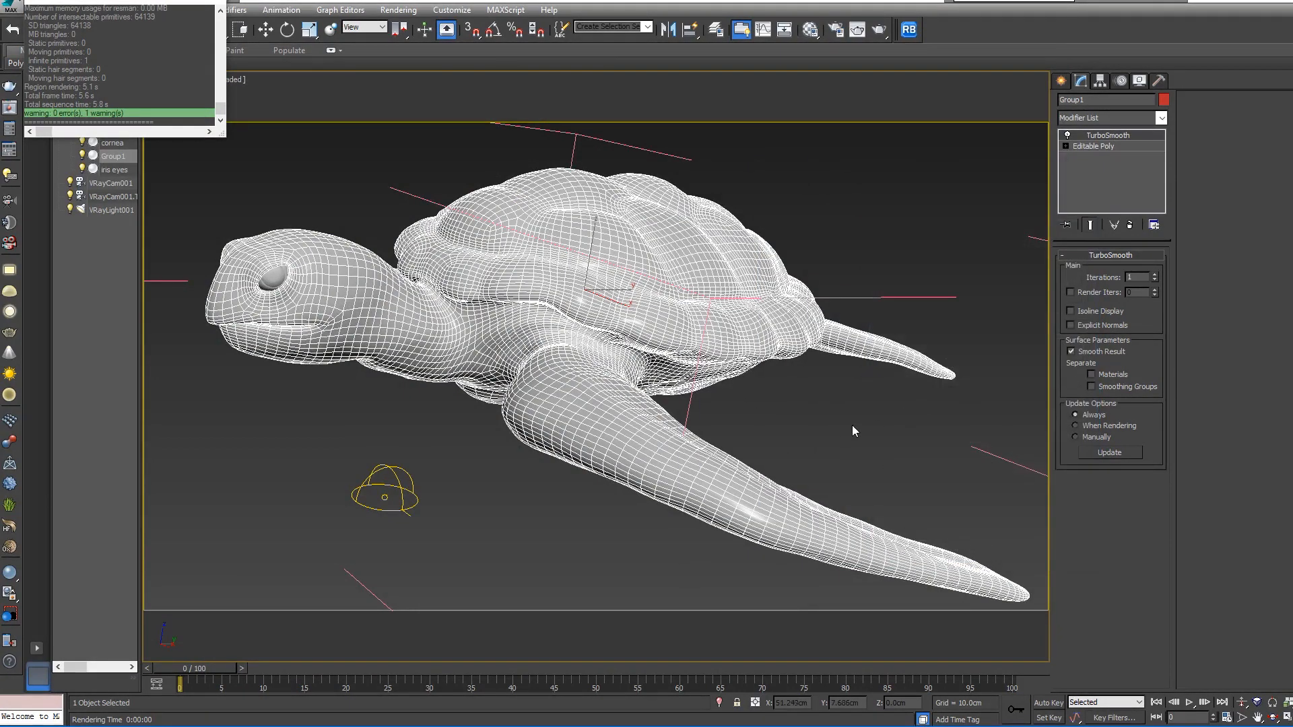
key(alt+w)
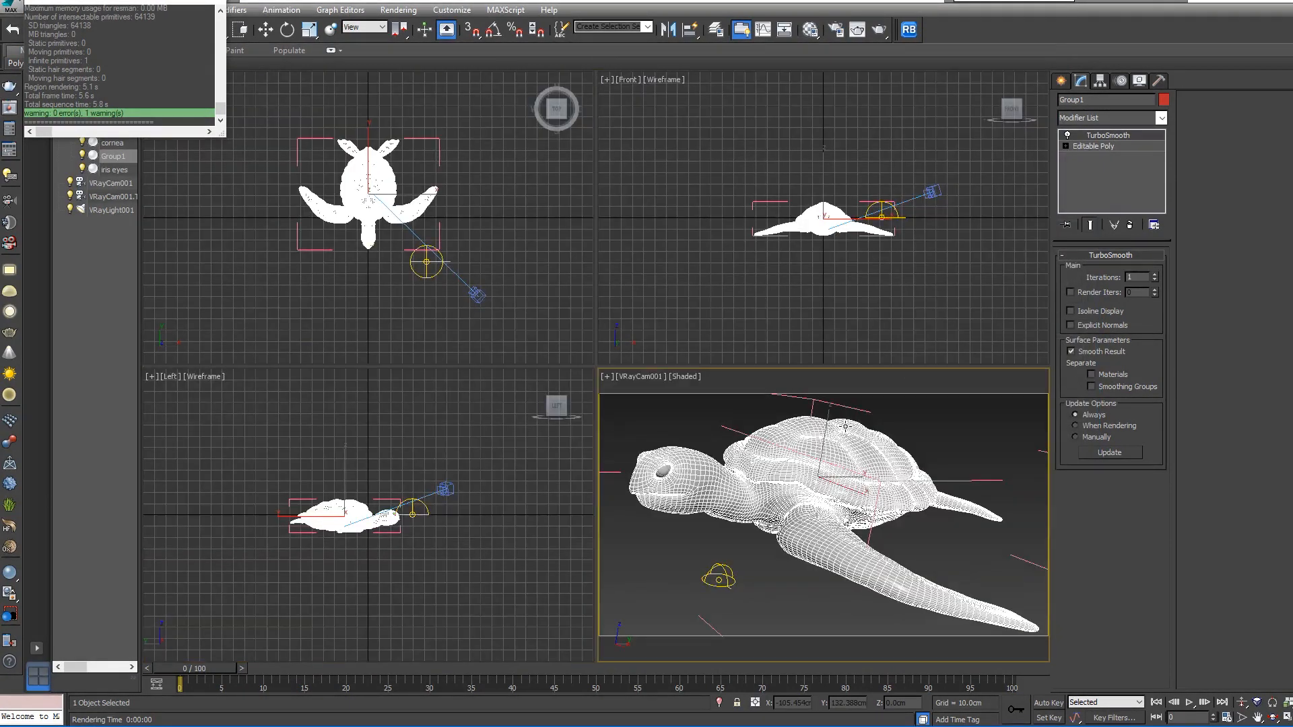
- Close the V-Ray messages window covering the scene explorer
right_click(854, 326)
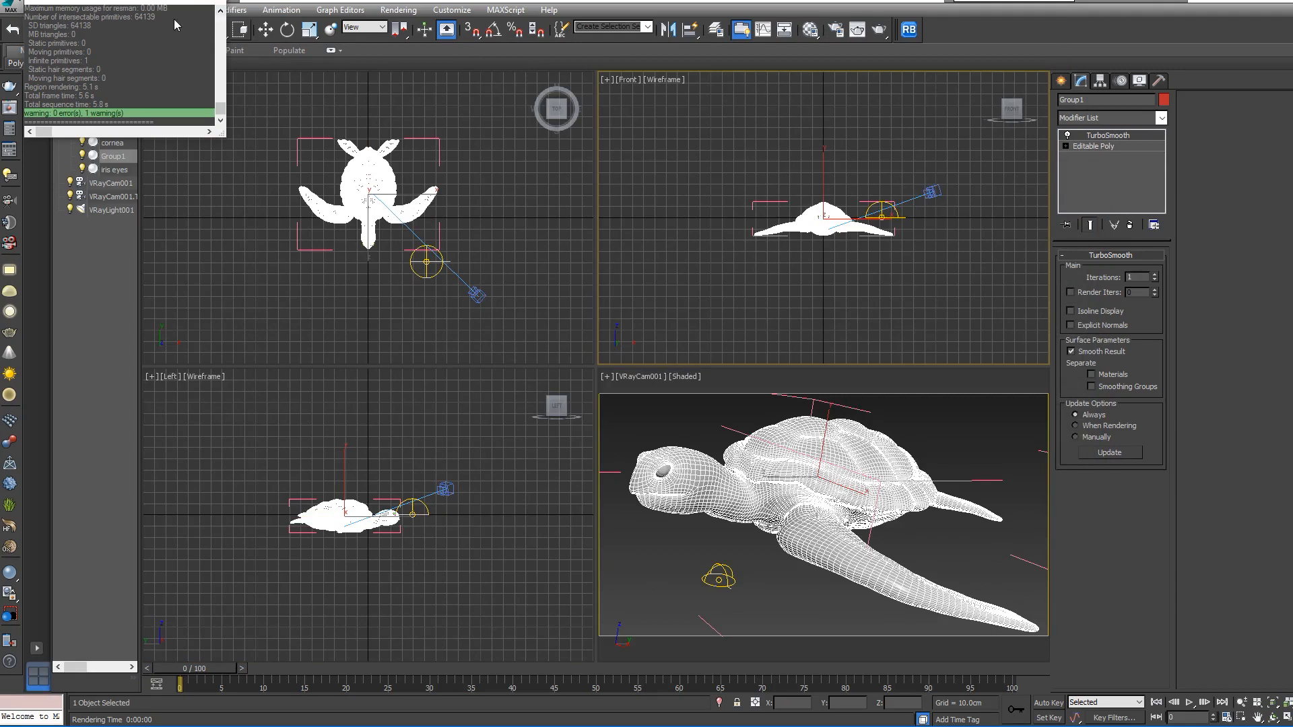
drag(129, 3, 124, 43)
click(205, 33)
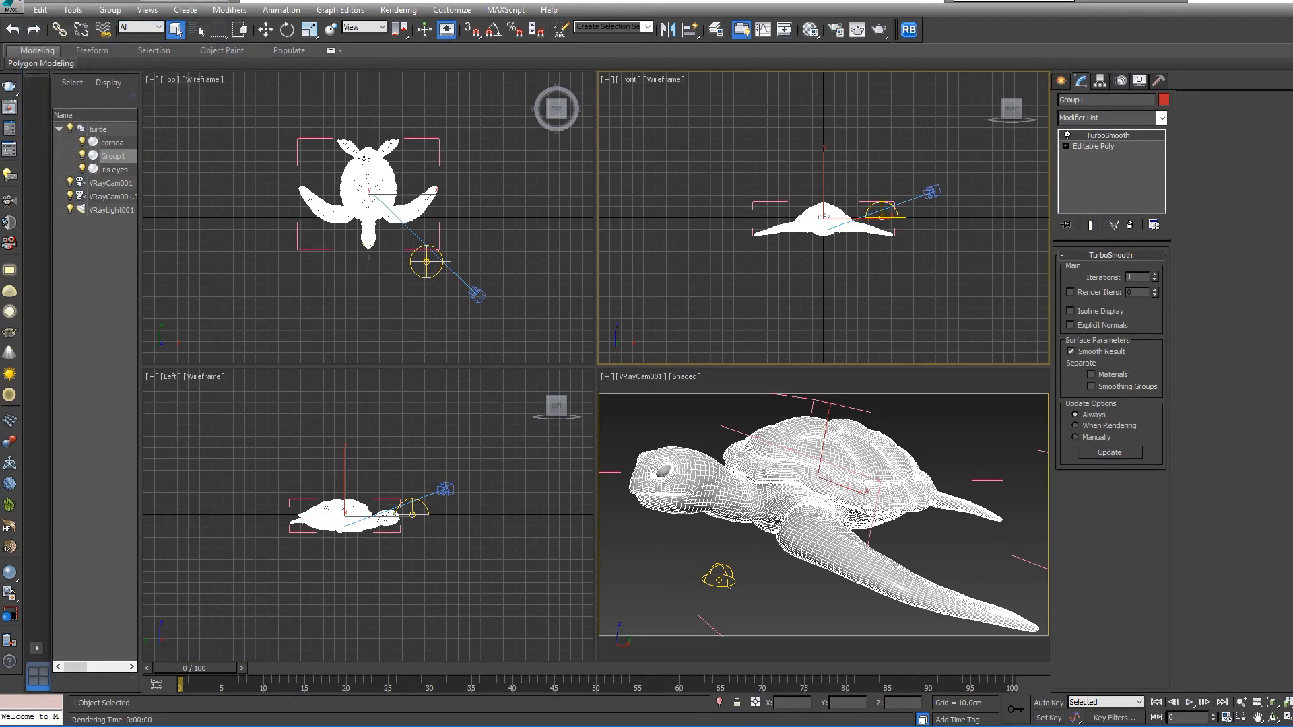
- Change the viewport layout to two stacked full-width views, Top above Front
right_click(151, 85)
click(152, 83)
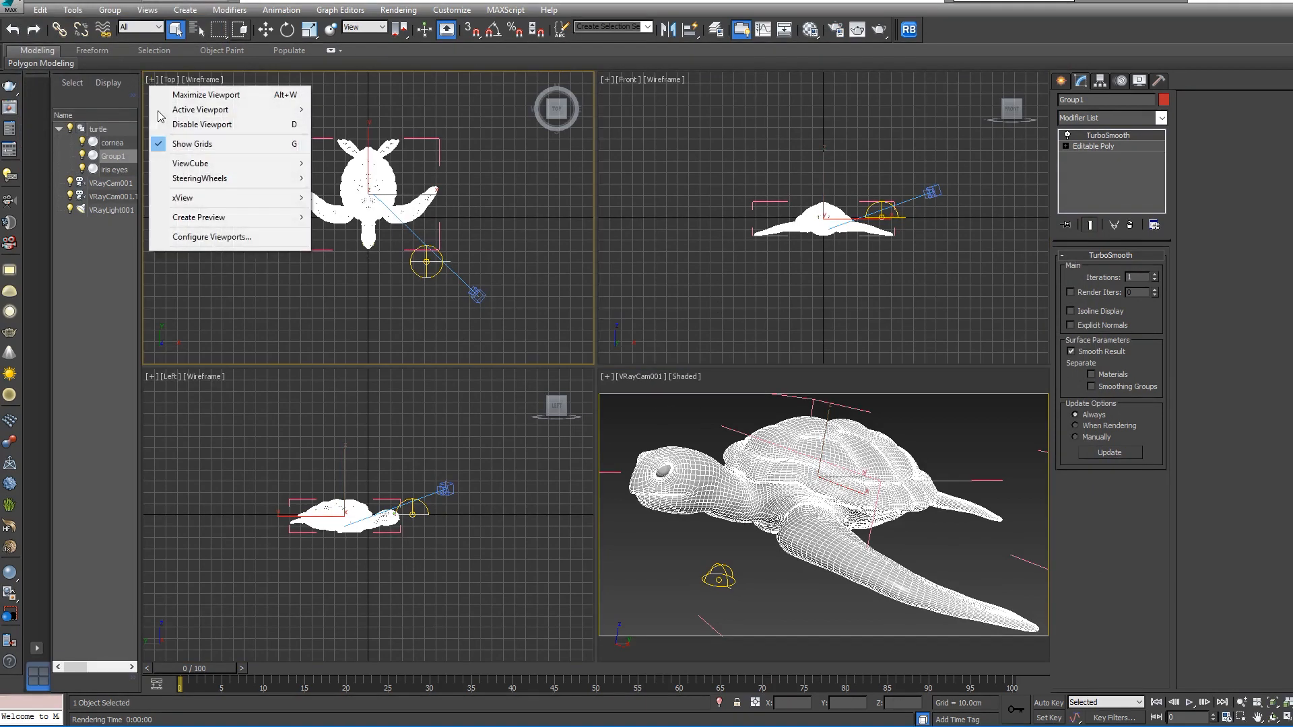
click(188, 234)
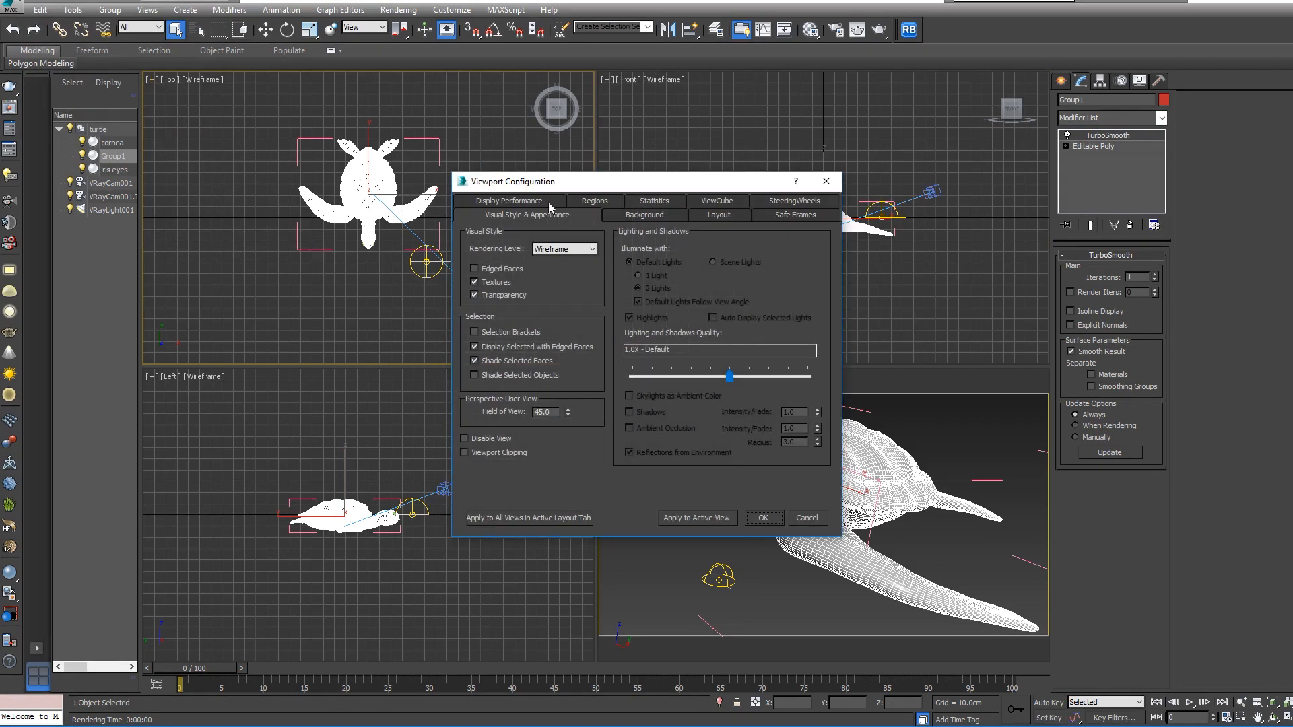
click(603, 199)
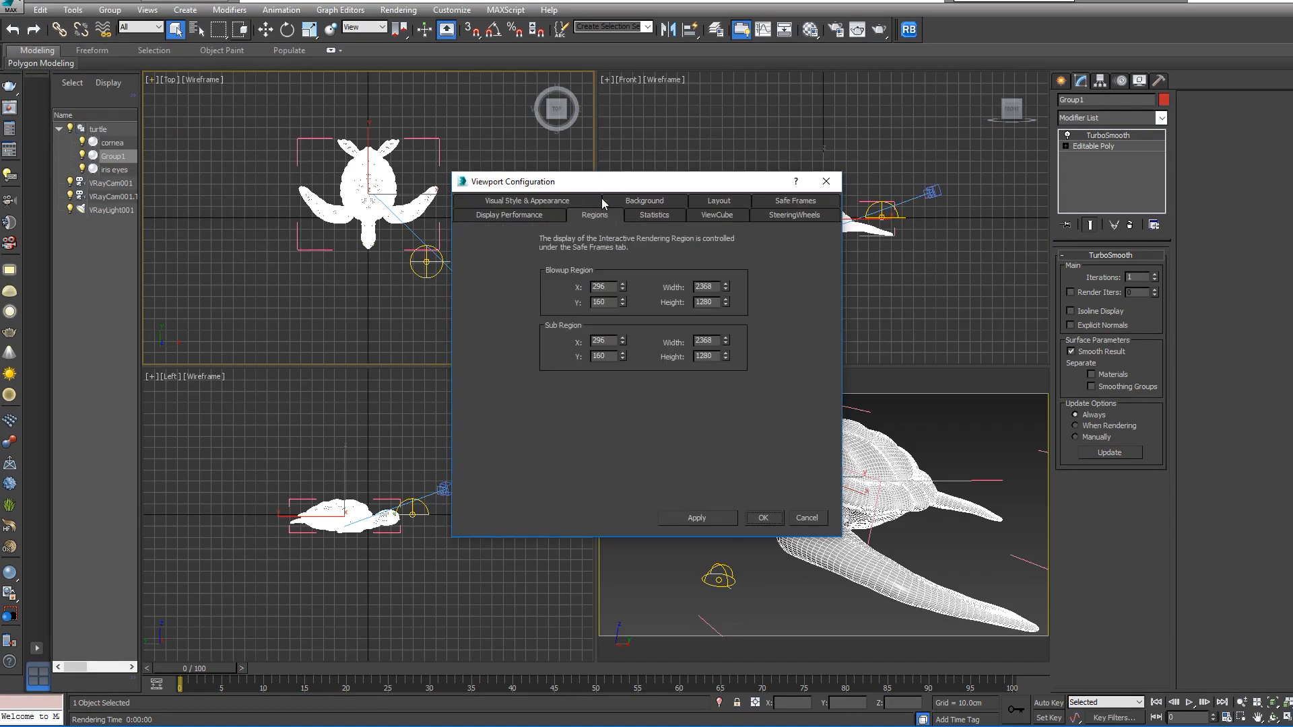
click(714, 202)
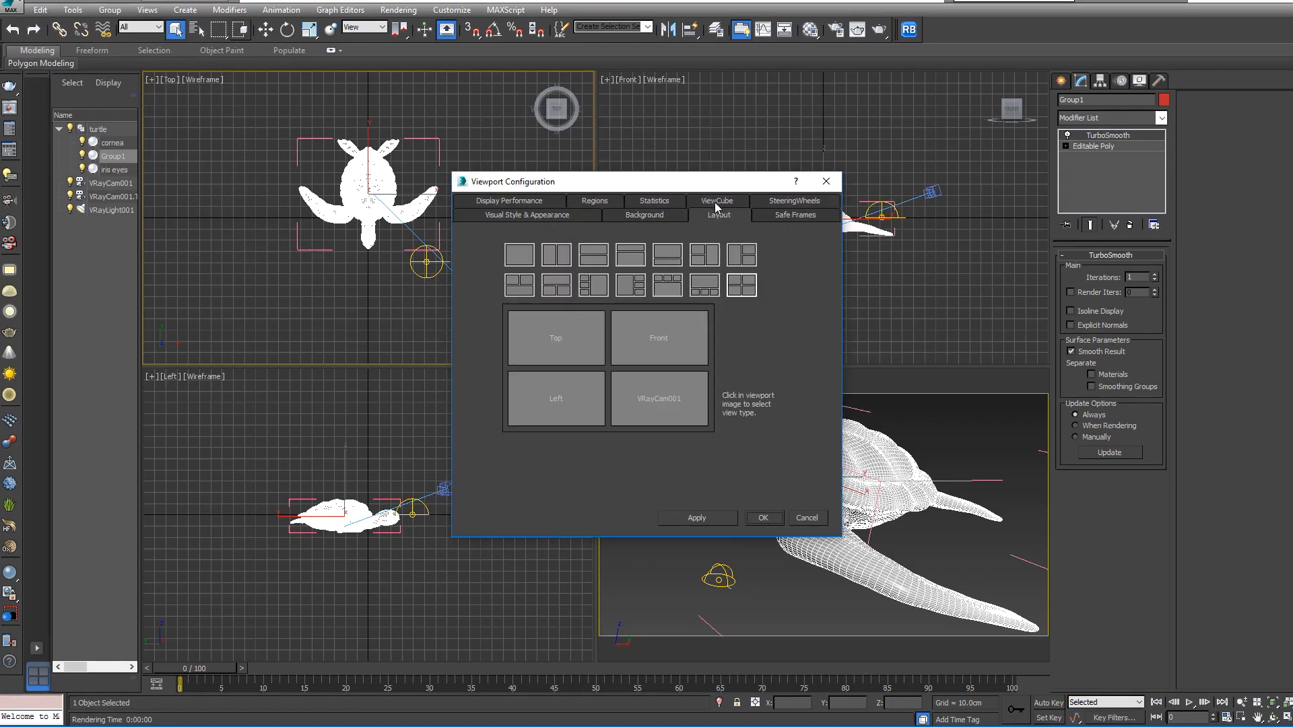
click(594, 256)
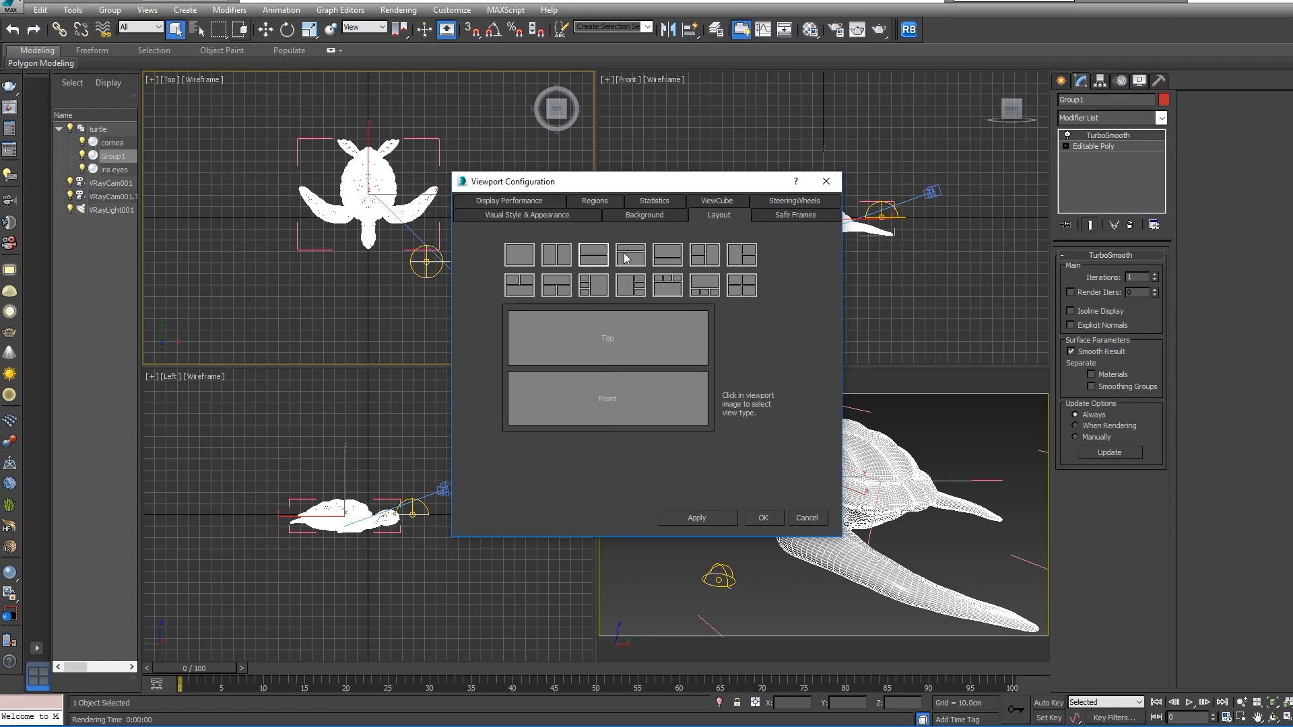
click(762, 518)
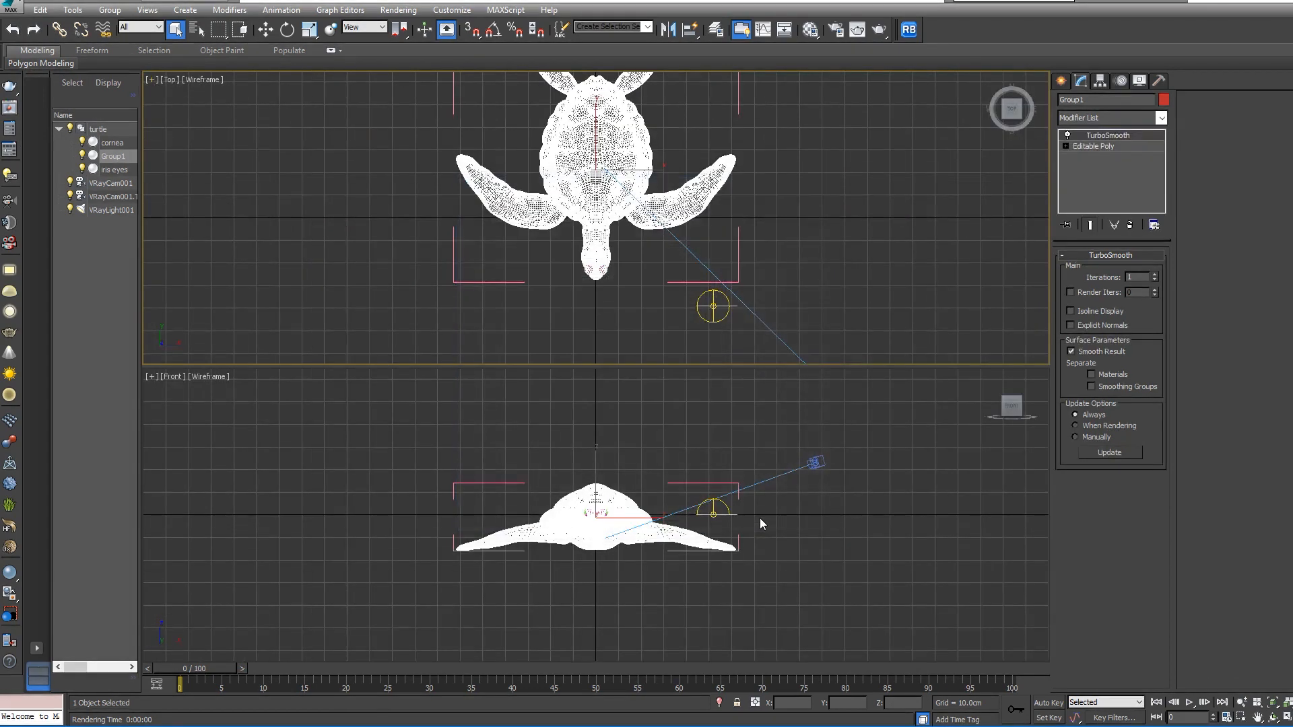
- Switch the Front viewport to the VRayCam001 view with realistic shading and clear the object selection
key(c)
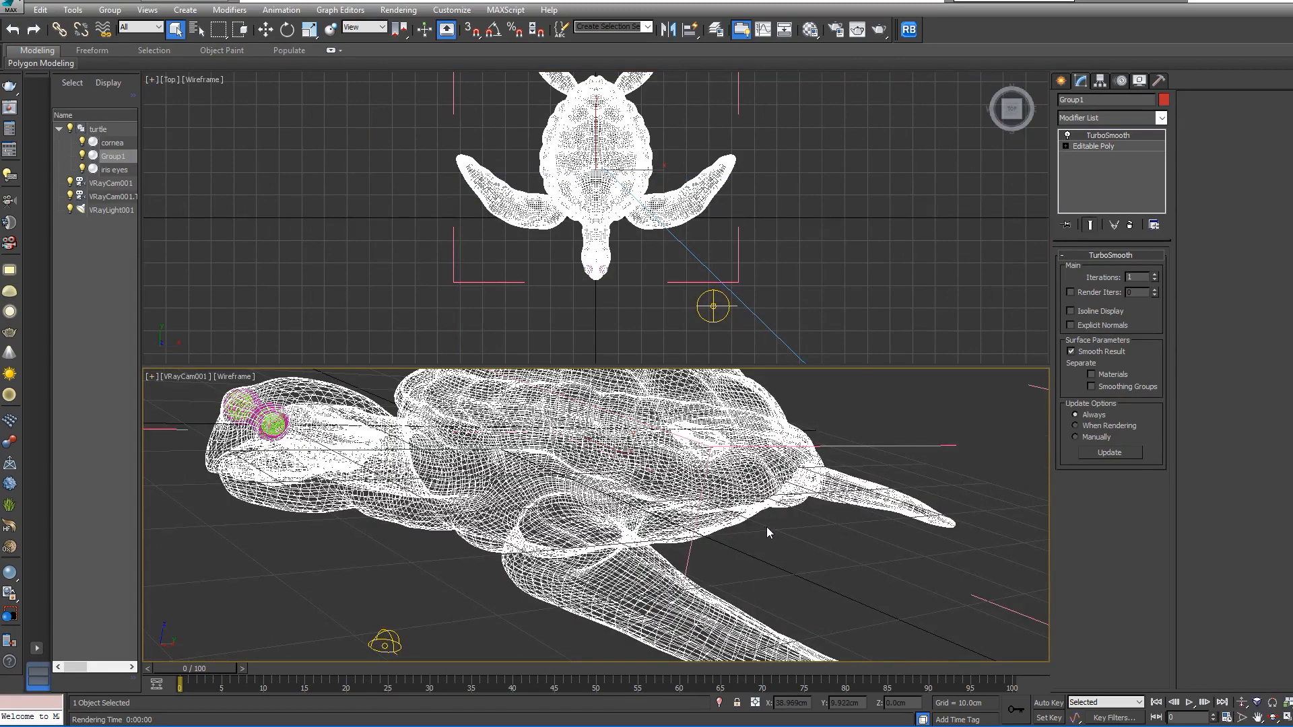
key(F3)
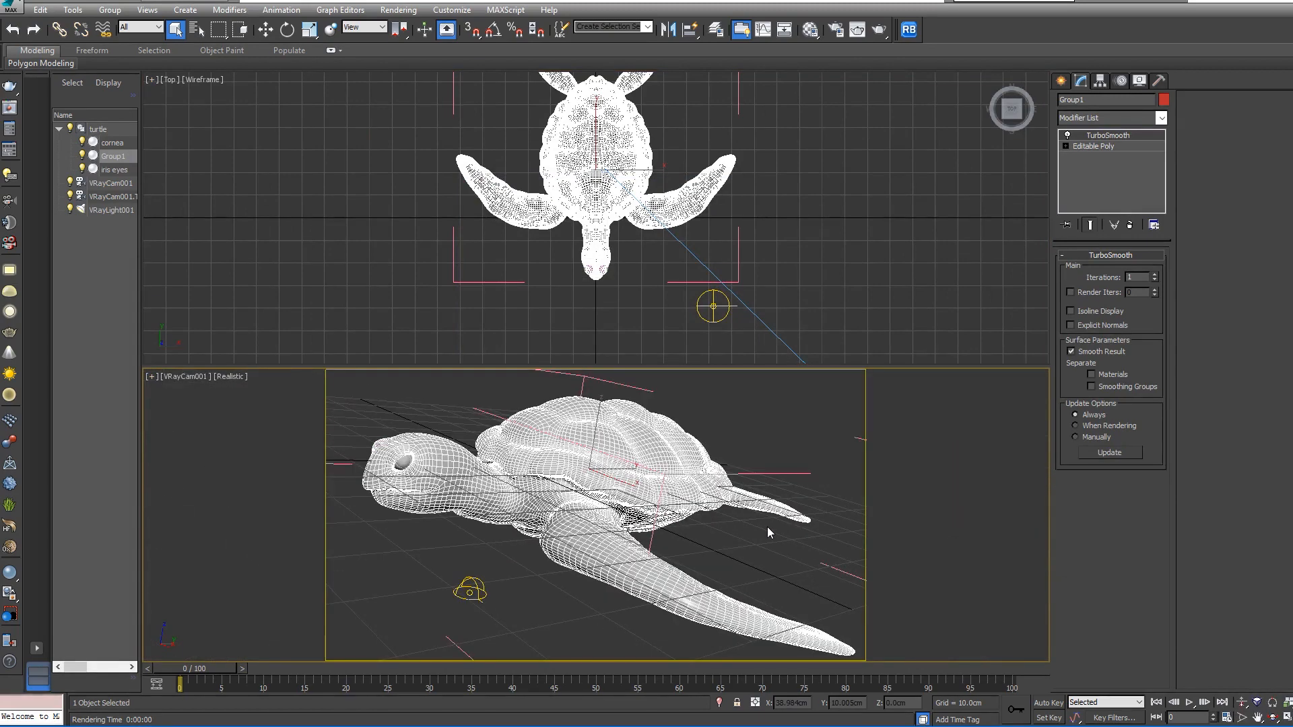
click(764, 527)
- Turn the Top viewport into an orbited orthographic view of the turtle with the grid hidden and realistic shading
mouse_move(609, 219)
alt+middle_down()
mouse_move(693, 245)
mouse_move(740, 208)
mouse_move(728, 248)
mouse_move(680, 223)
mouse_move(610, 212)
alt+middle_up()
key(g)
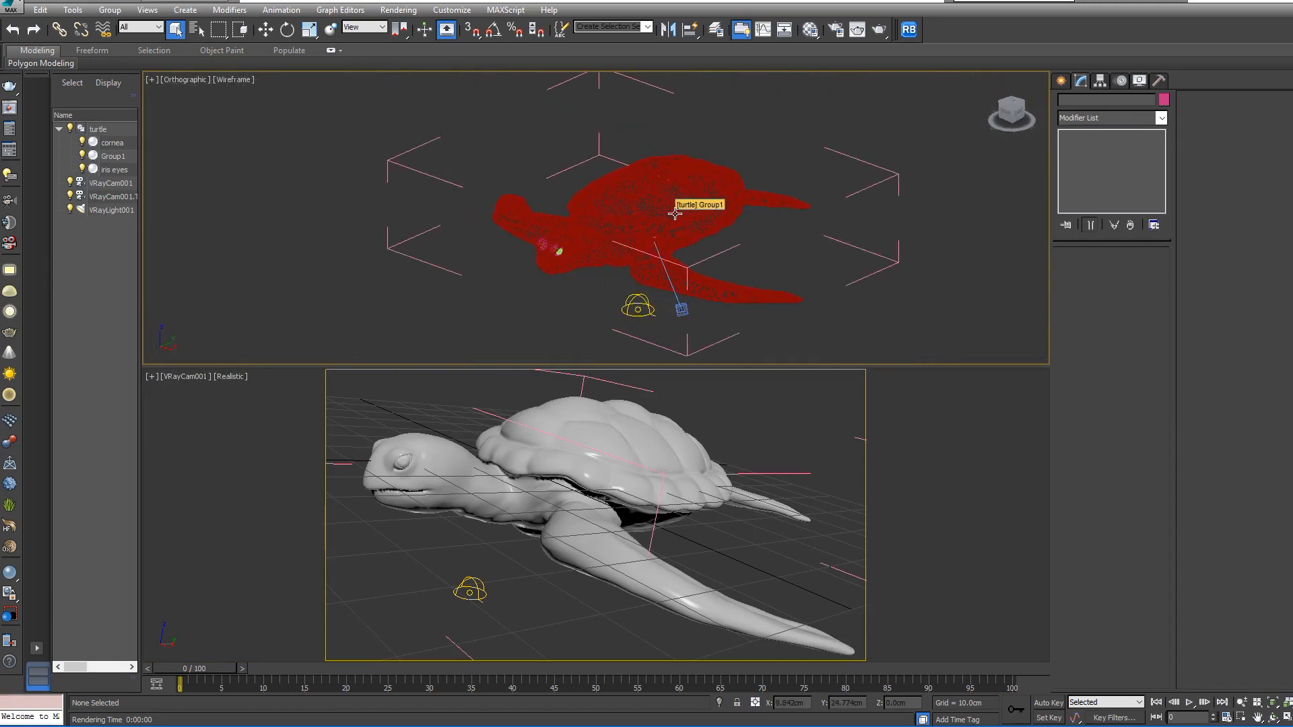
key(F3)
scroll(836, 216, up, 4)
click(626, 216)
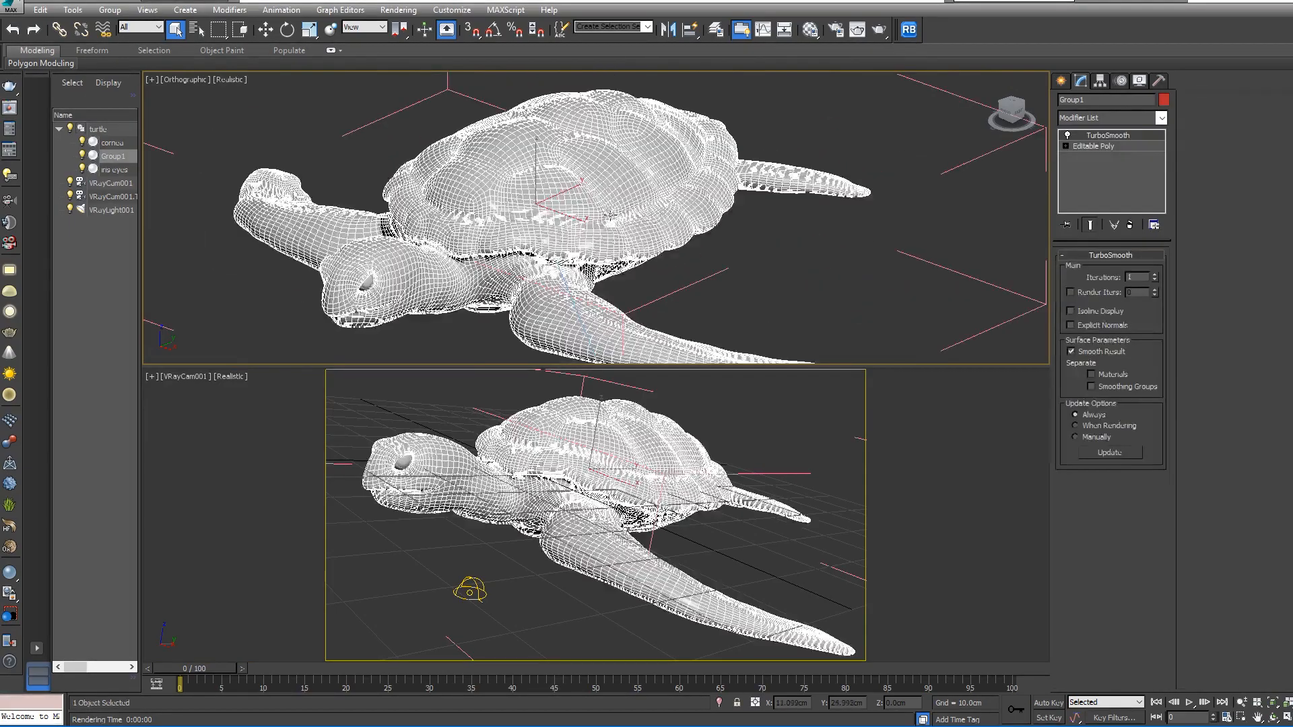
mouse_move(788, 249)
alt+middle_down()
mouse_move(616, 264)
mouse_move(646, 223)
mouse_move(748, 261)
alt+middle_up()
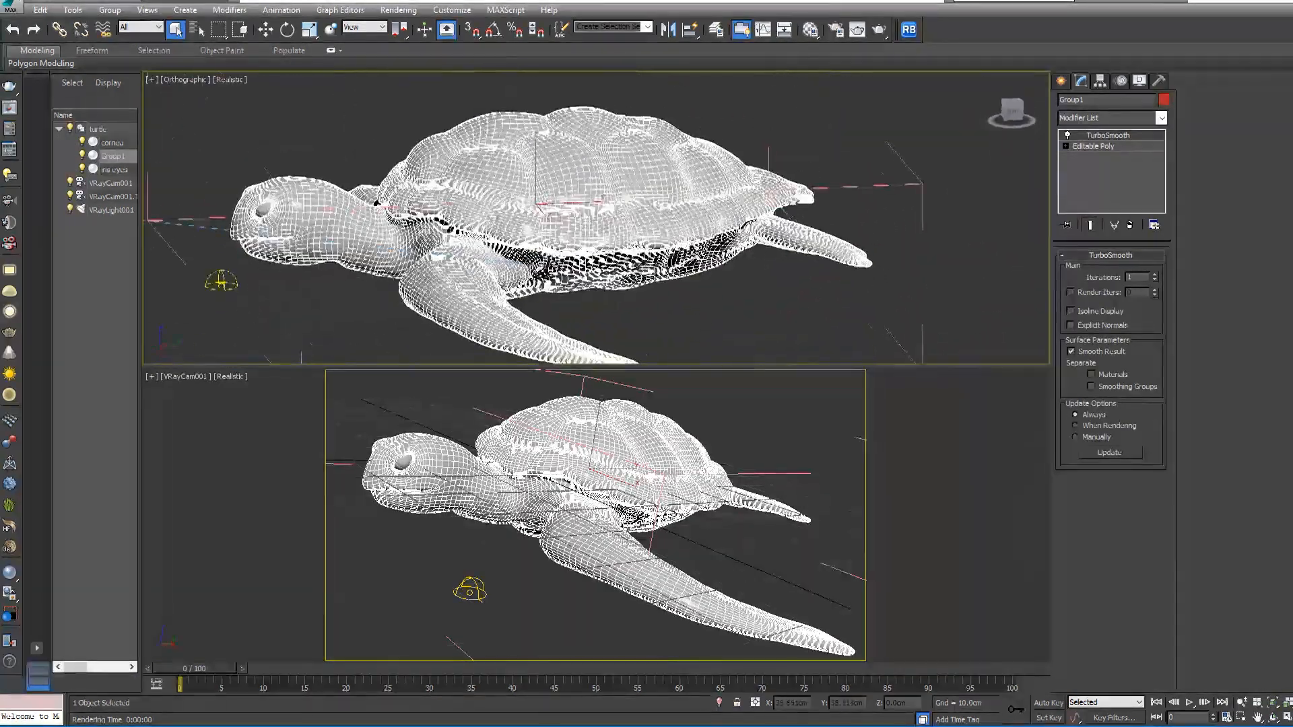
scroll(752, 260, down, 5)
scroll(753, 260, up, 3)
middle_drag(630, 277, 596, 294)
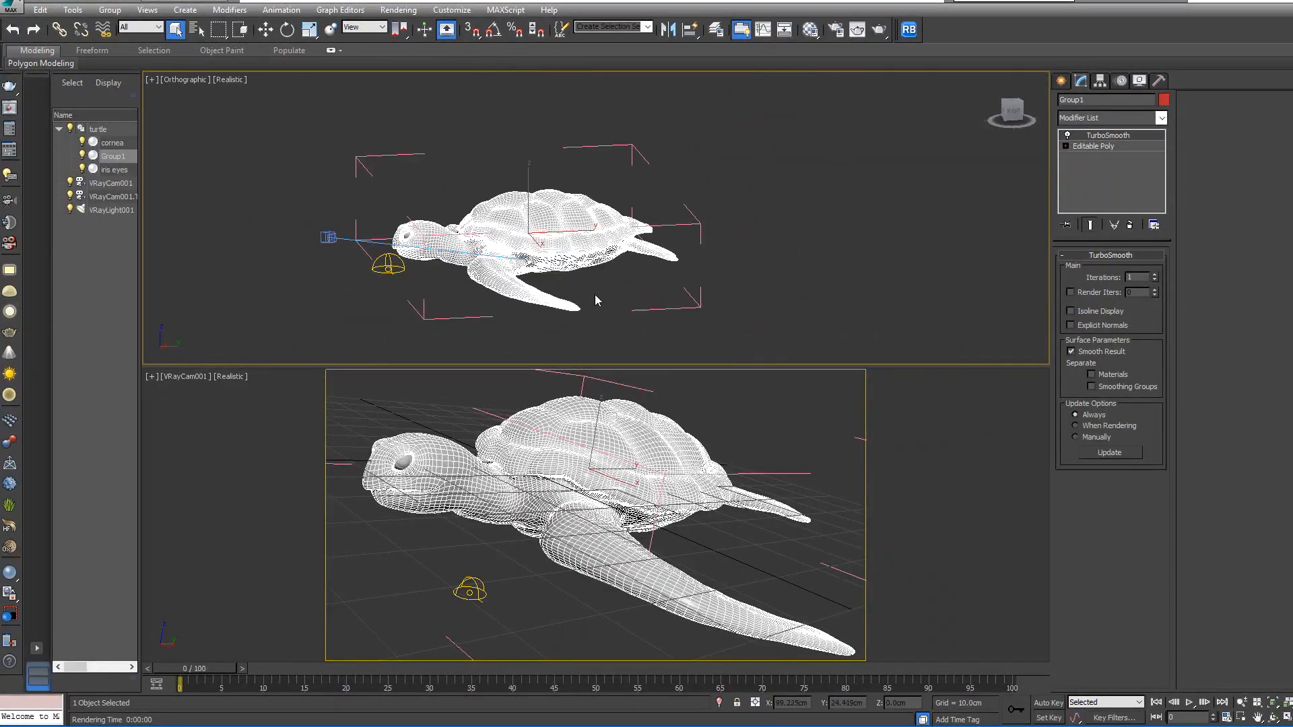
- Set the orthographic viewport's background to Use Environment Background
key(alt+b)
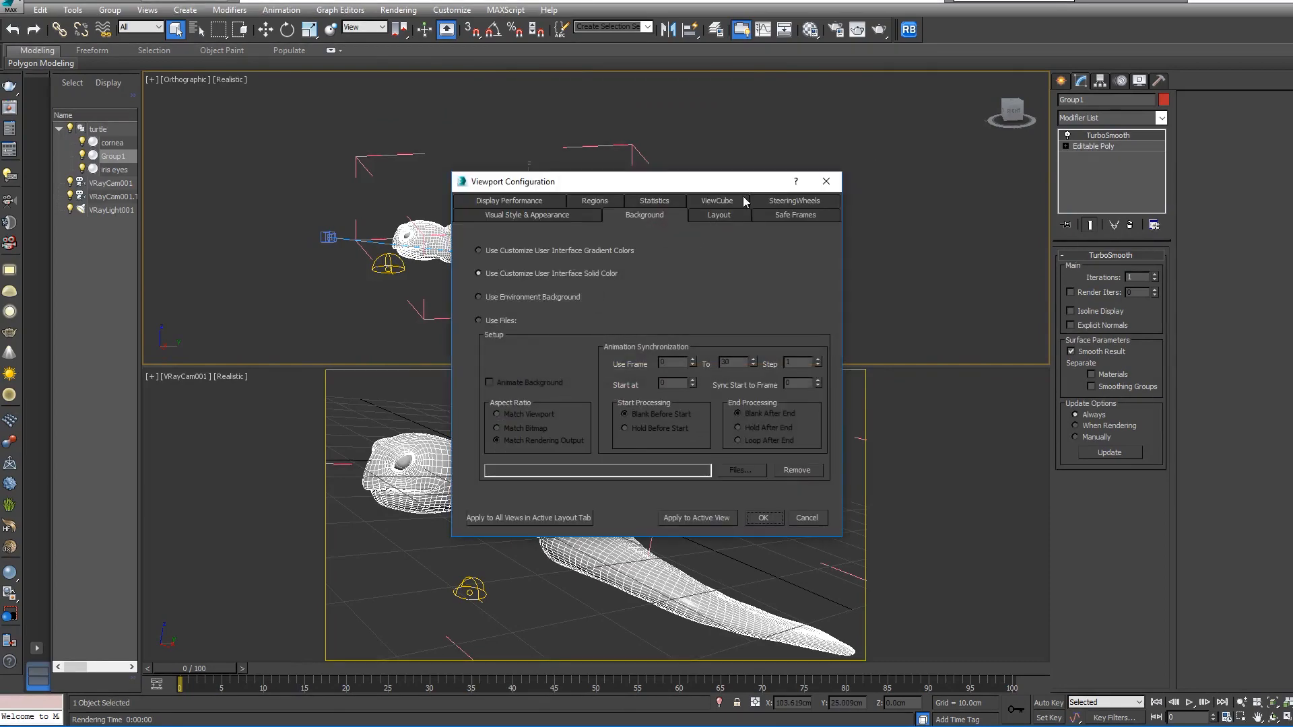
click(827, 182)
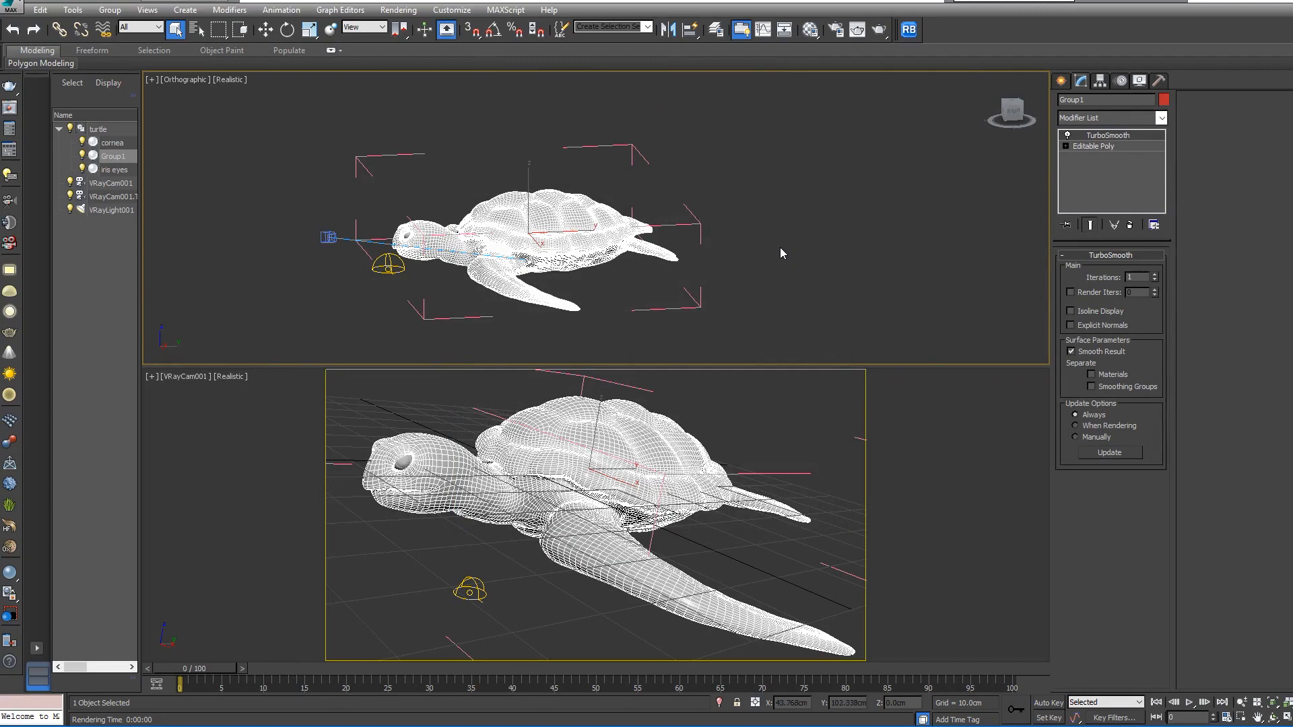
key(alt+b)
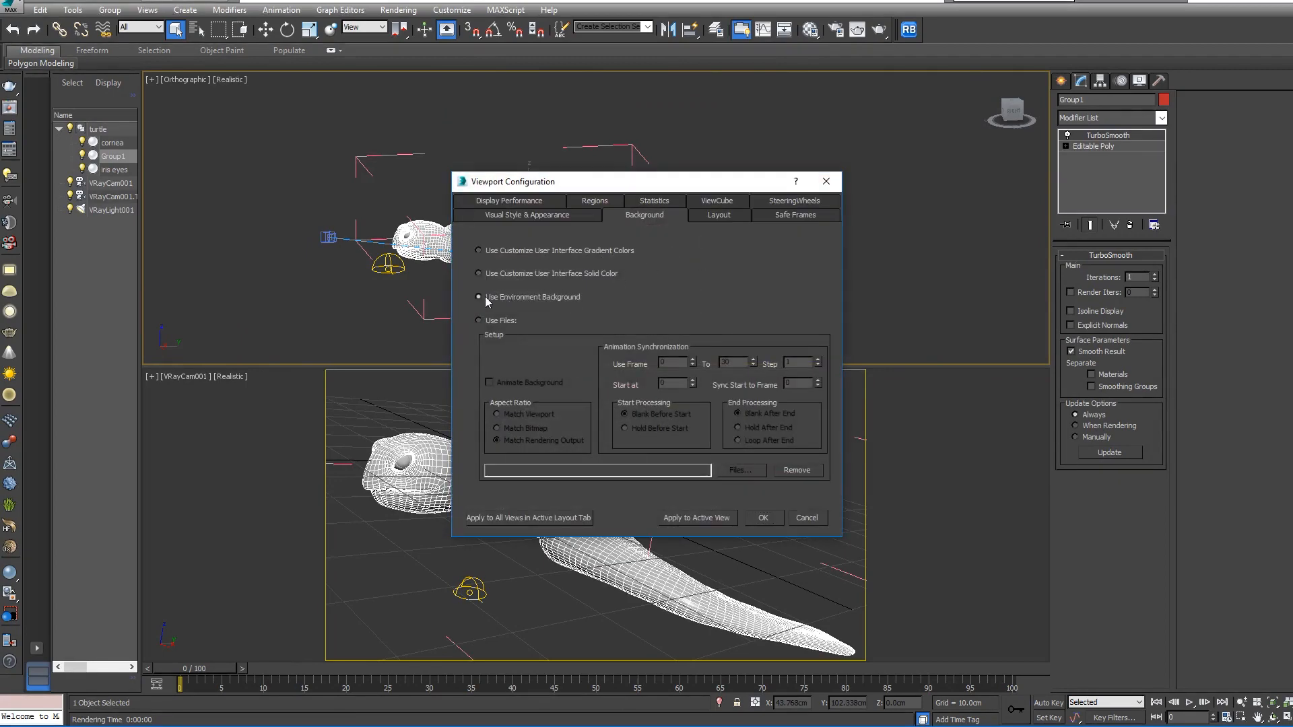
click(768, 519)
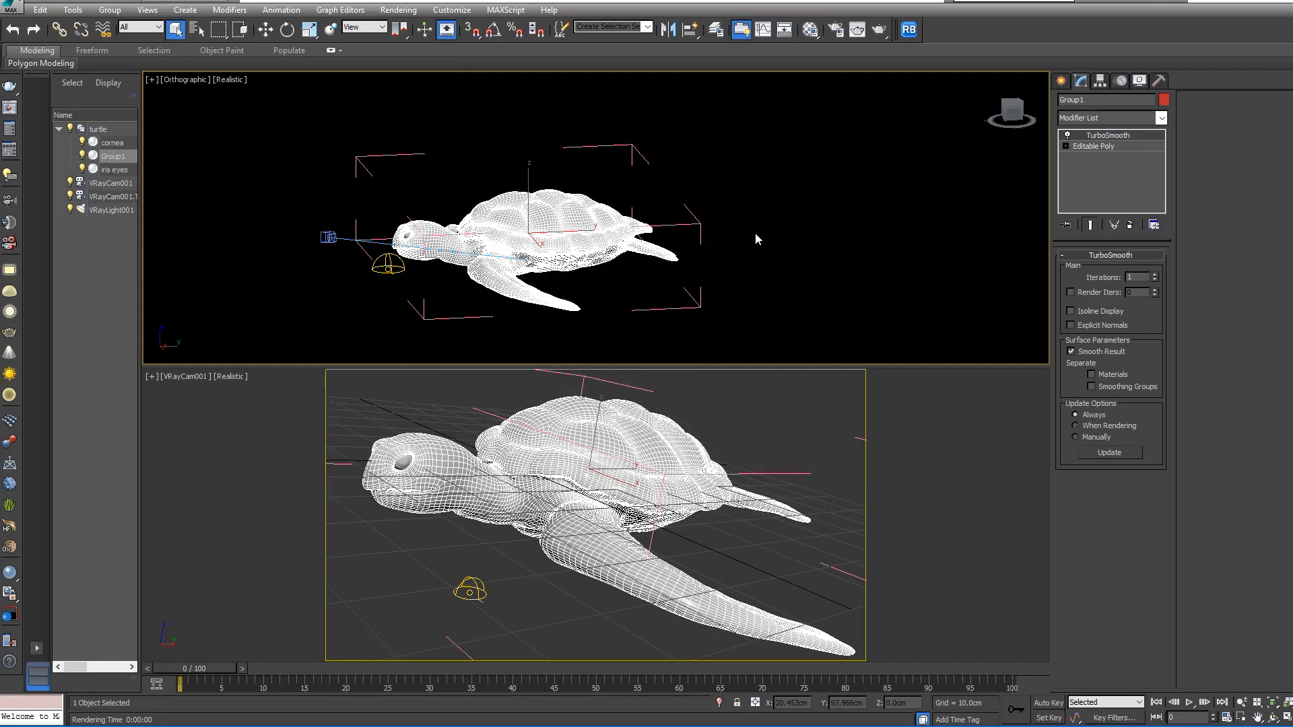
- Assign the dome light's VRayHDRI texture as the environment map, and close the Environment and Effects dialog
key(8)
drag(950, 42, 182, 69)
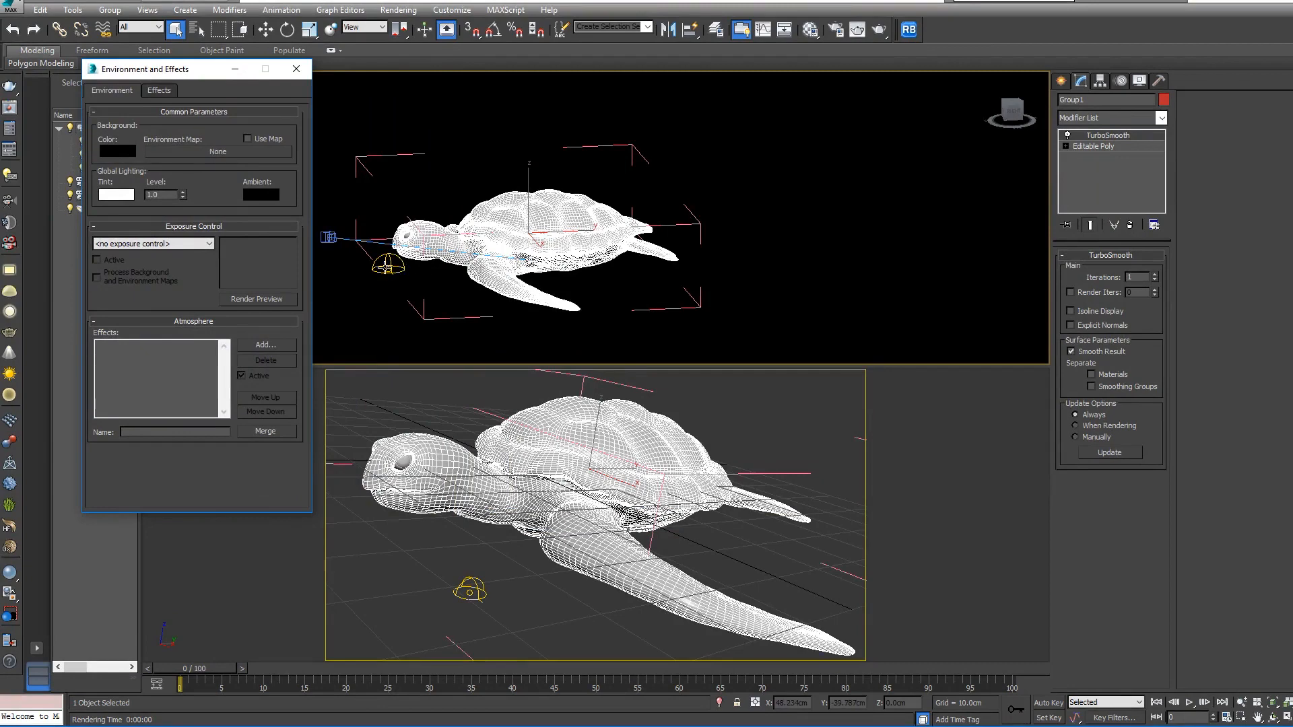
click(388, 264)
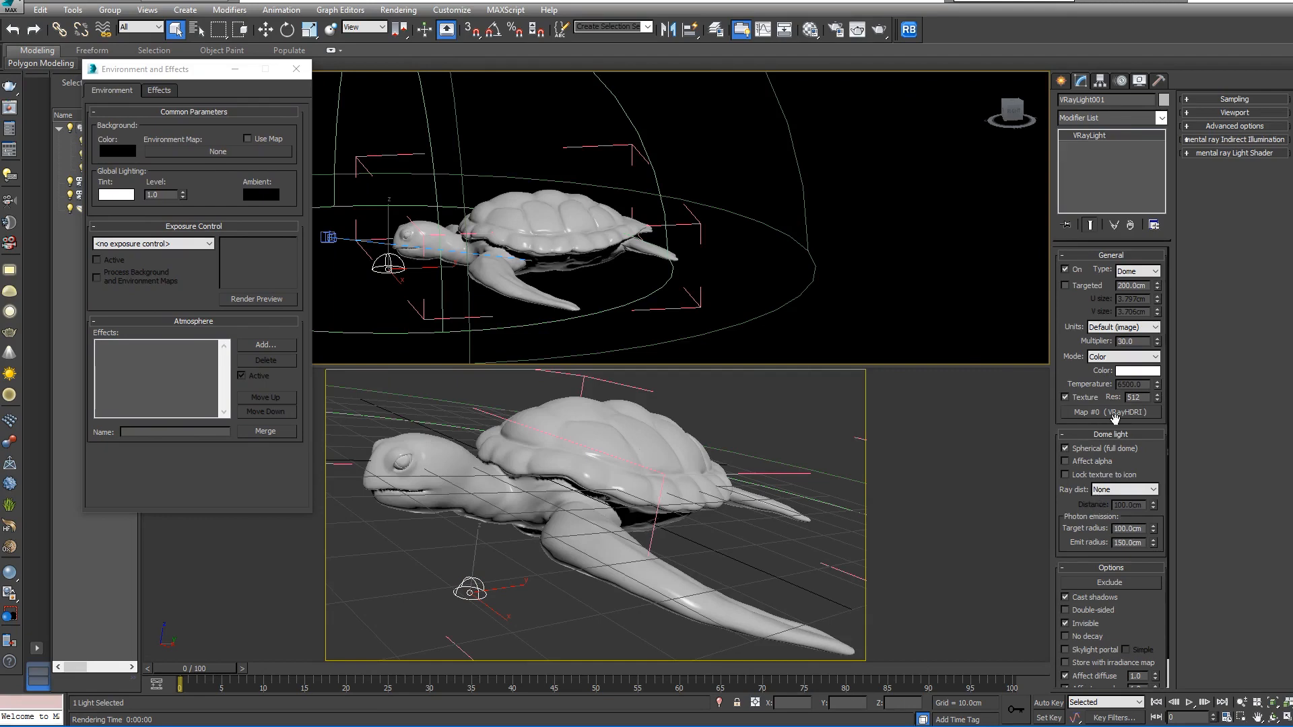
drag(1115, 412, 199, 152)
click(168, 332)
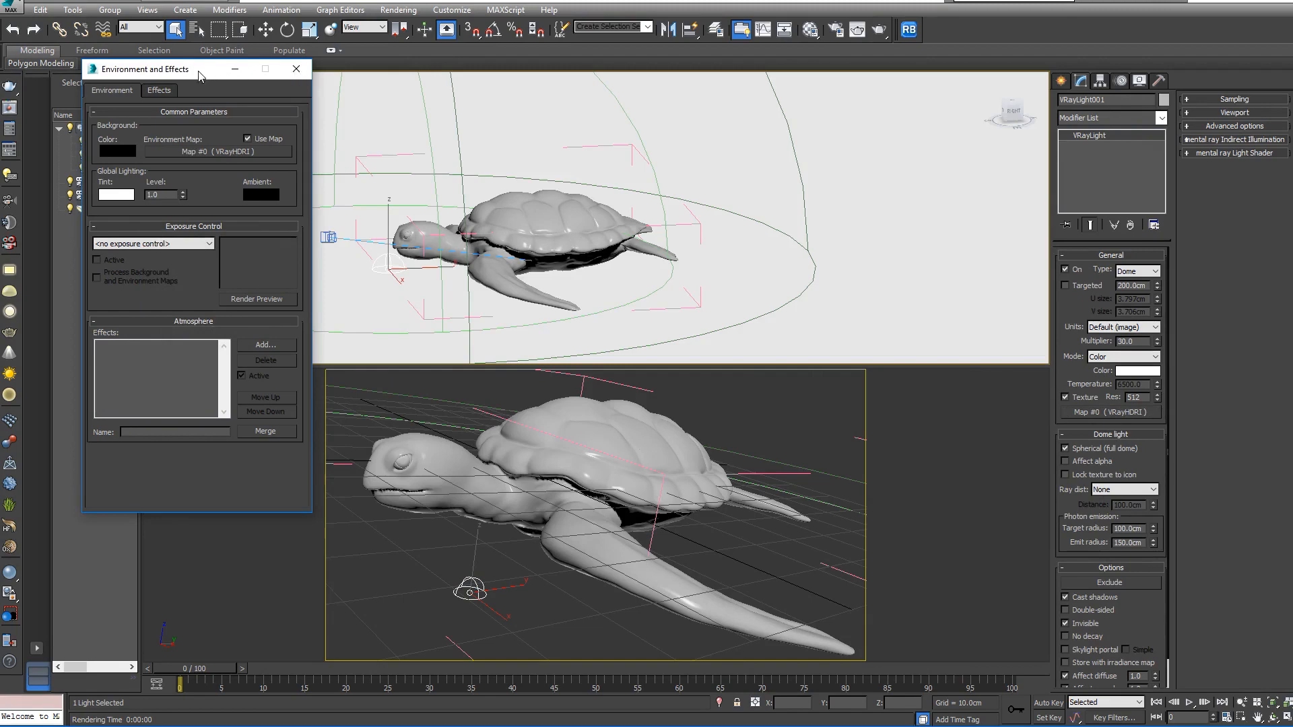
drag(199, 74, 201, 86)
click(298, 81)
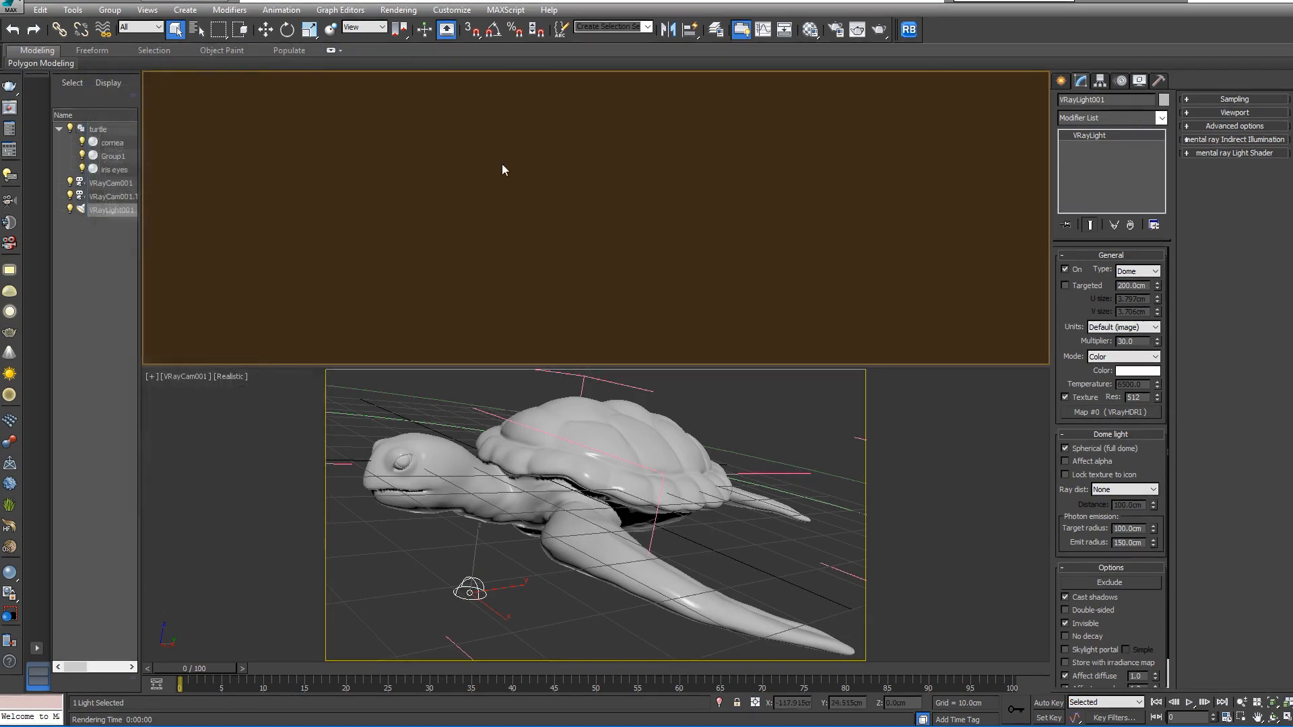
- Switch the orthographic viewport to VRayCam001 with safe frames shown, and maximize it
scroll(678, 204, down, 6)
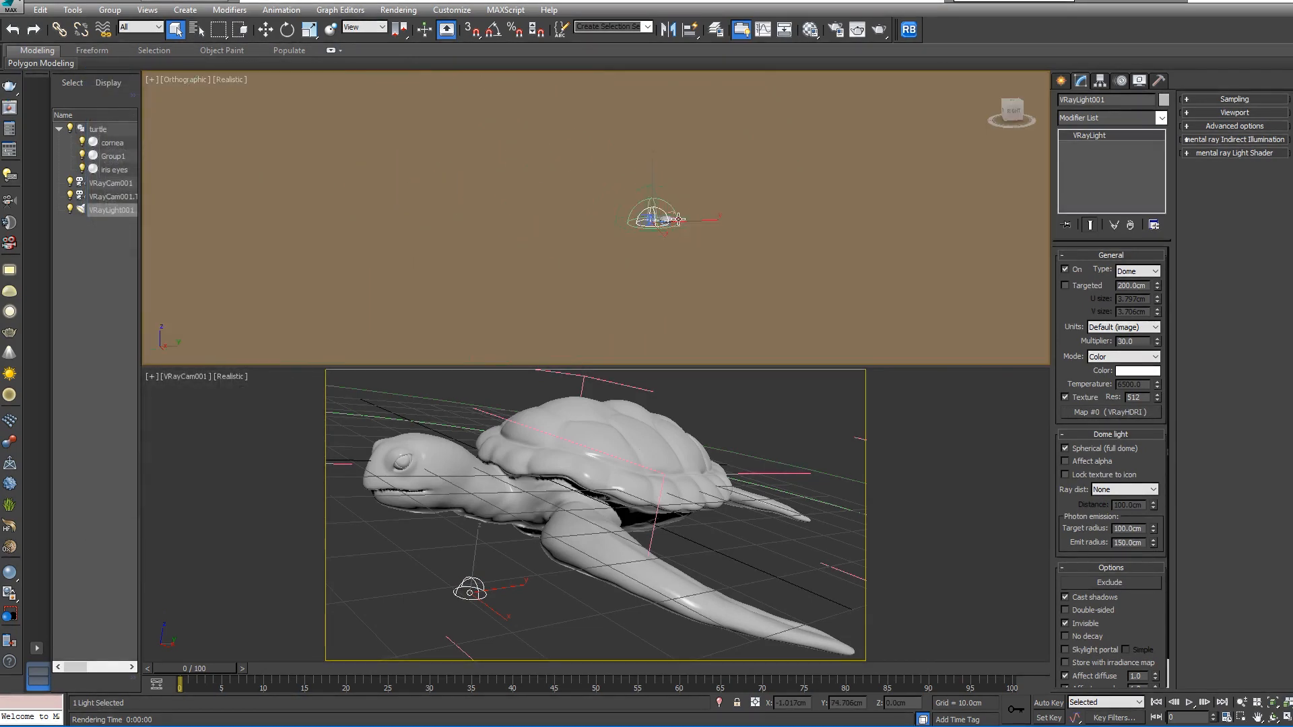
scroll(679, 219, up, 8)
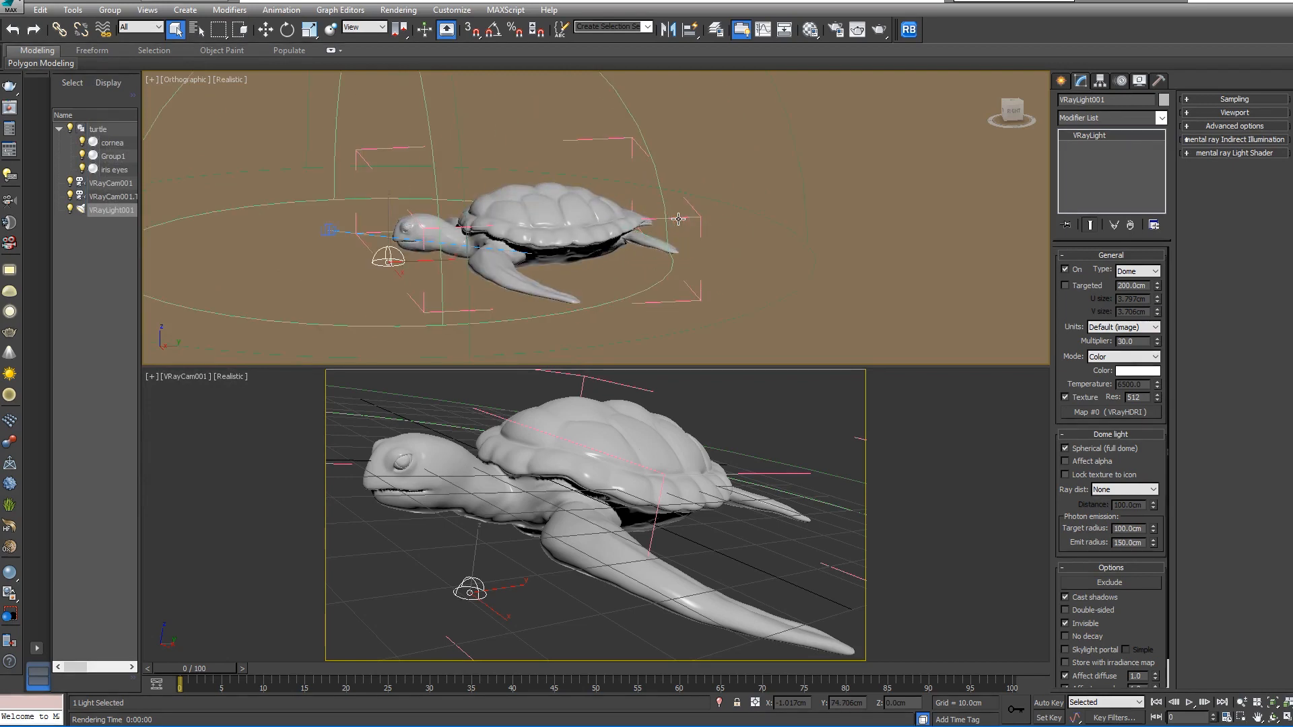
alt+middle_drag(678, 219, 725, 280)
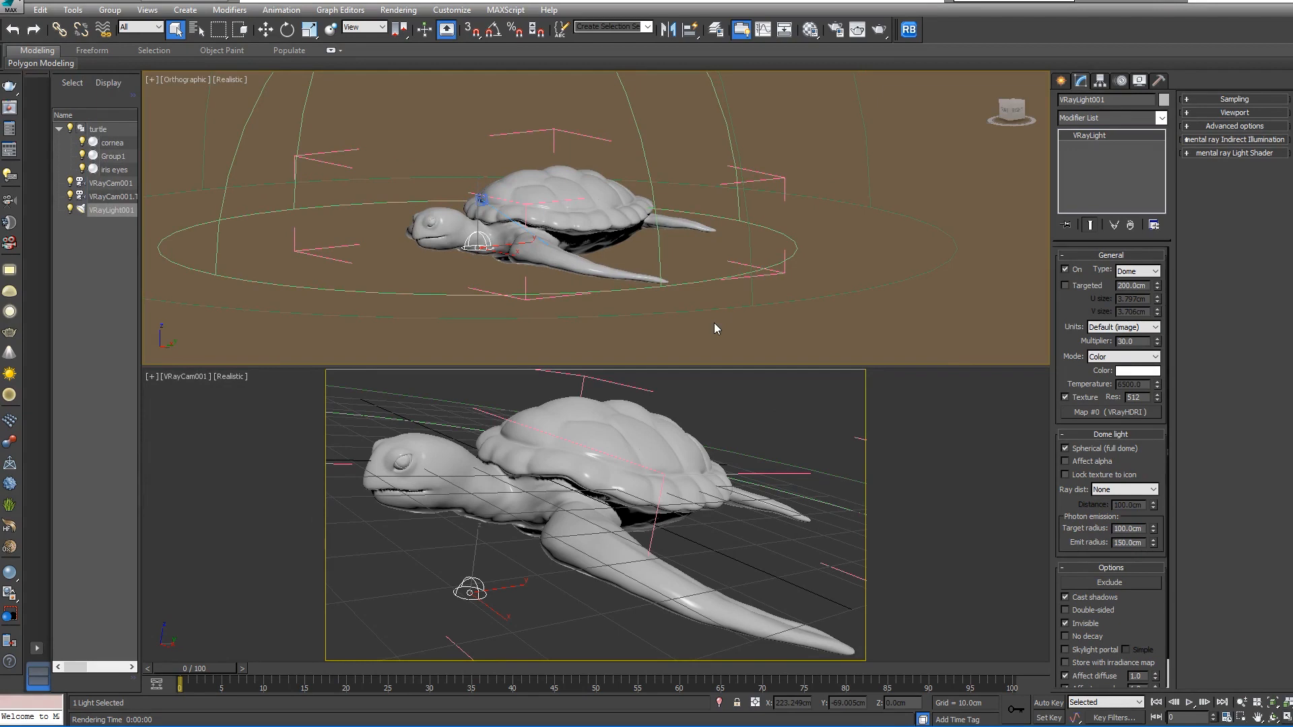
key(c)
key(shift+f)
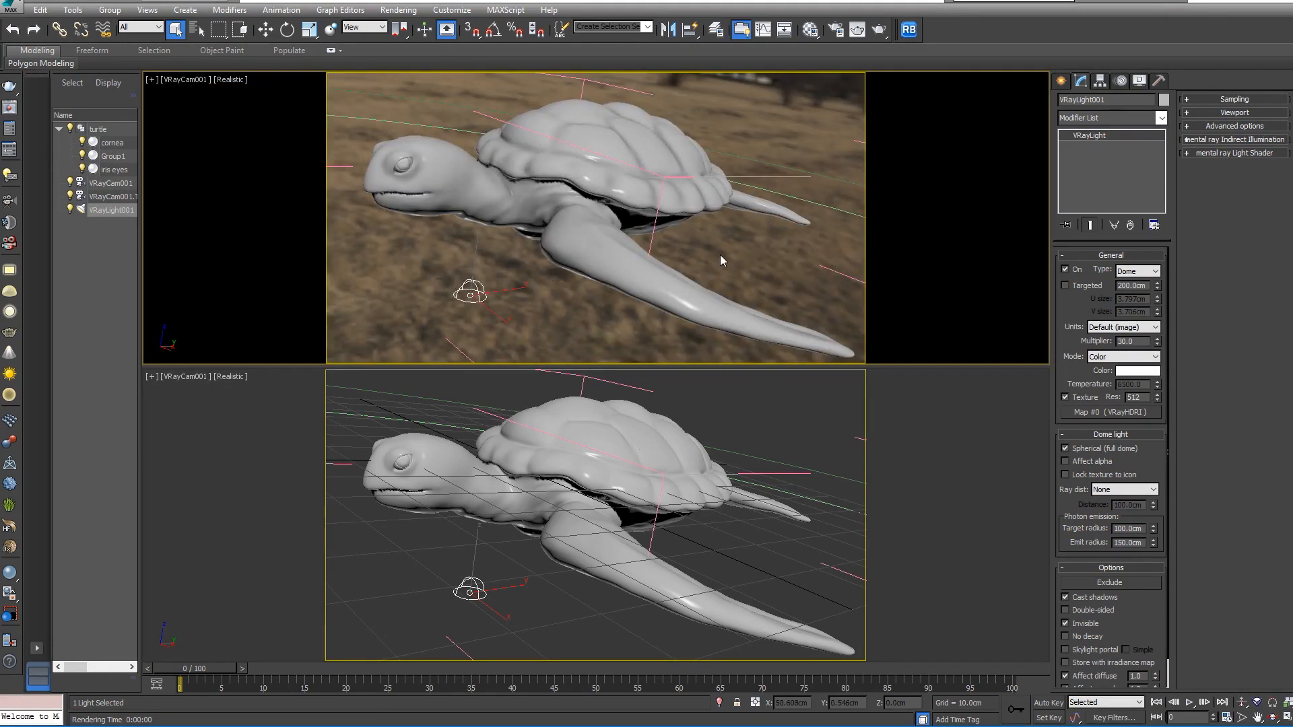
key(alt+w)
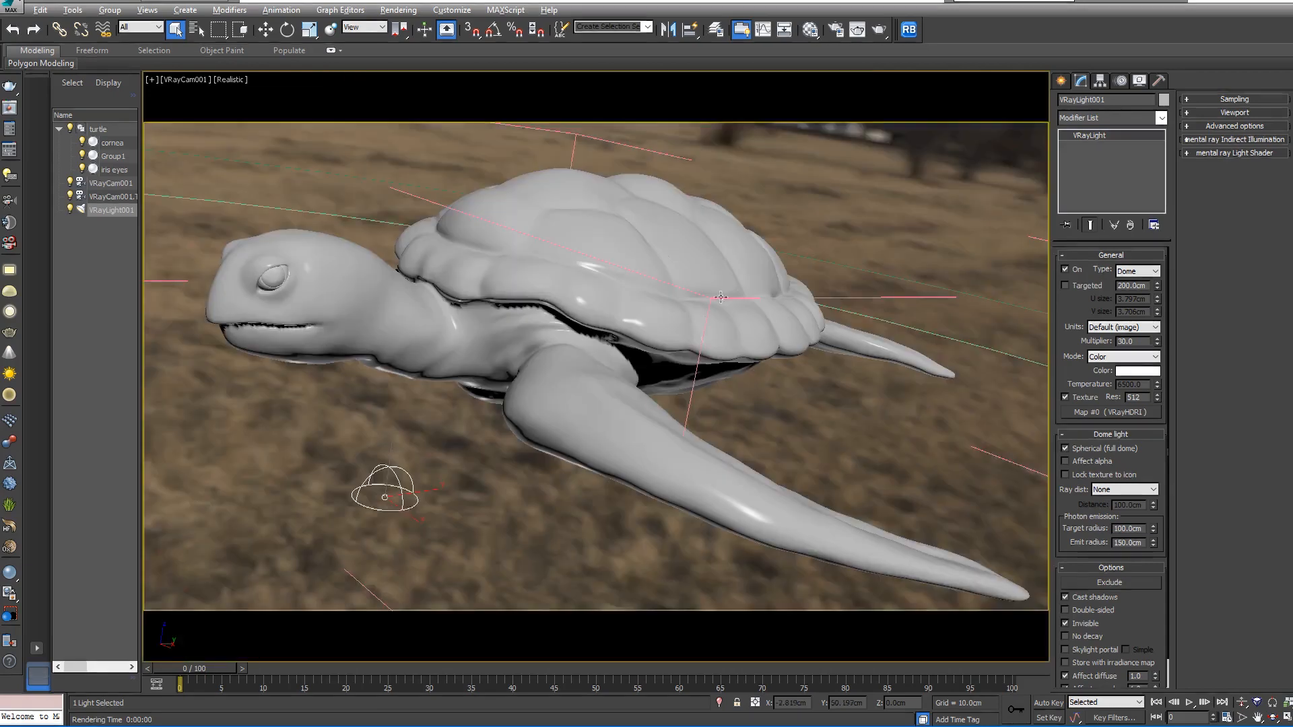
- Enable 2D Pan Zoom Mode in the camera view and zoom out to inspect the HDRI background around the turtle
click(152, 79)
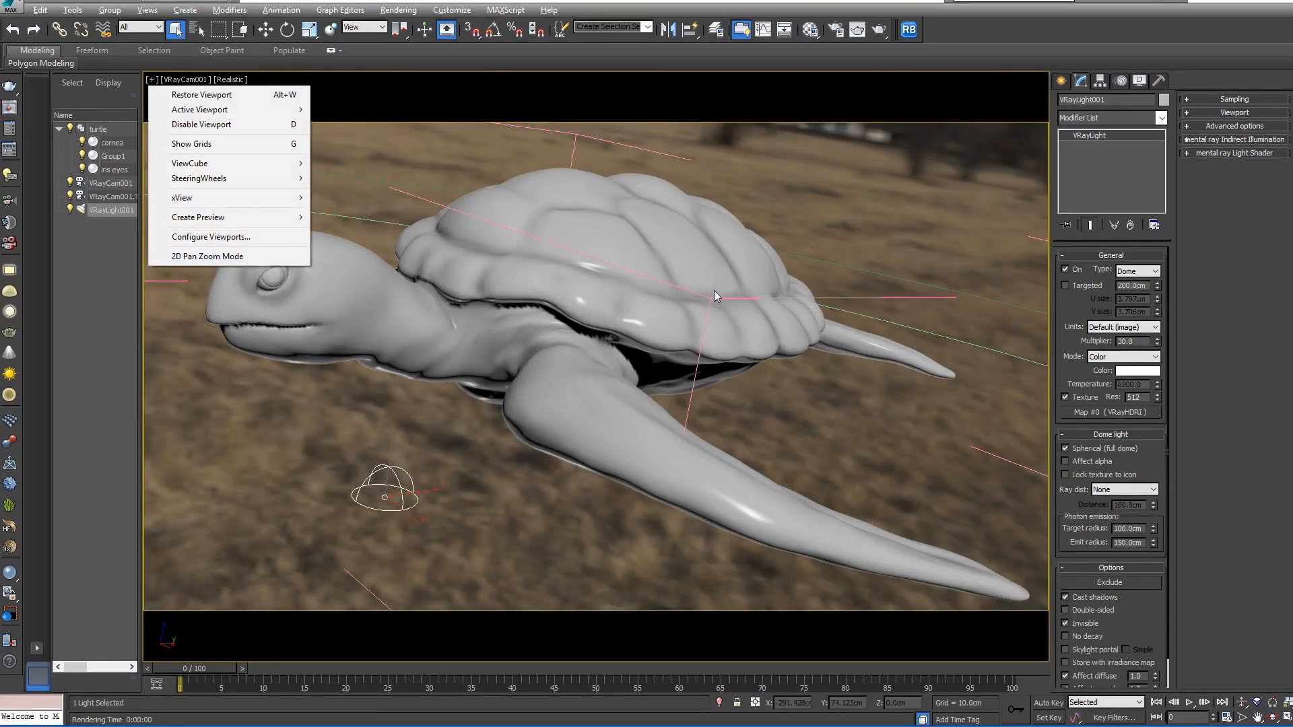
click(806, 250)
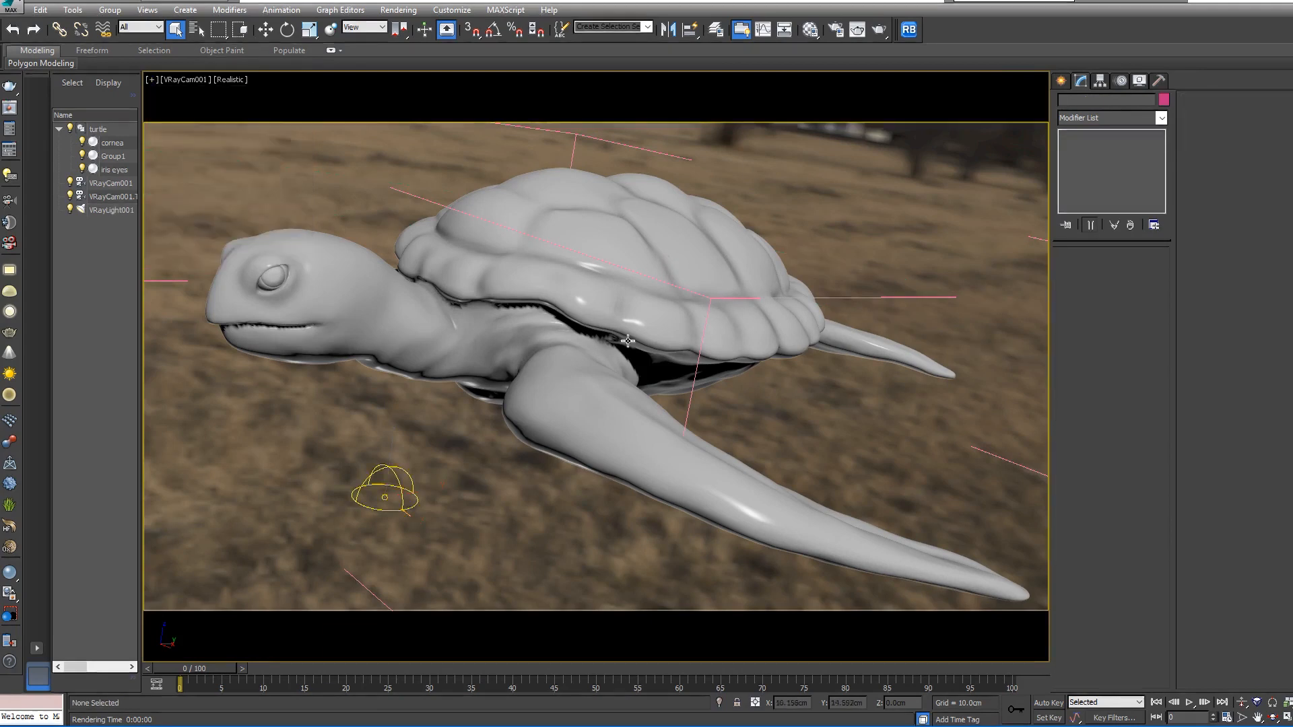
click(151, 80)
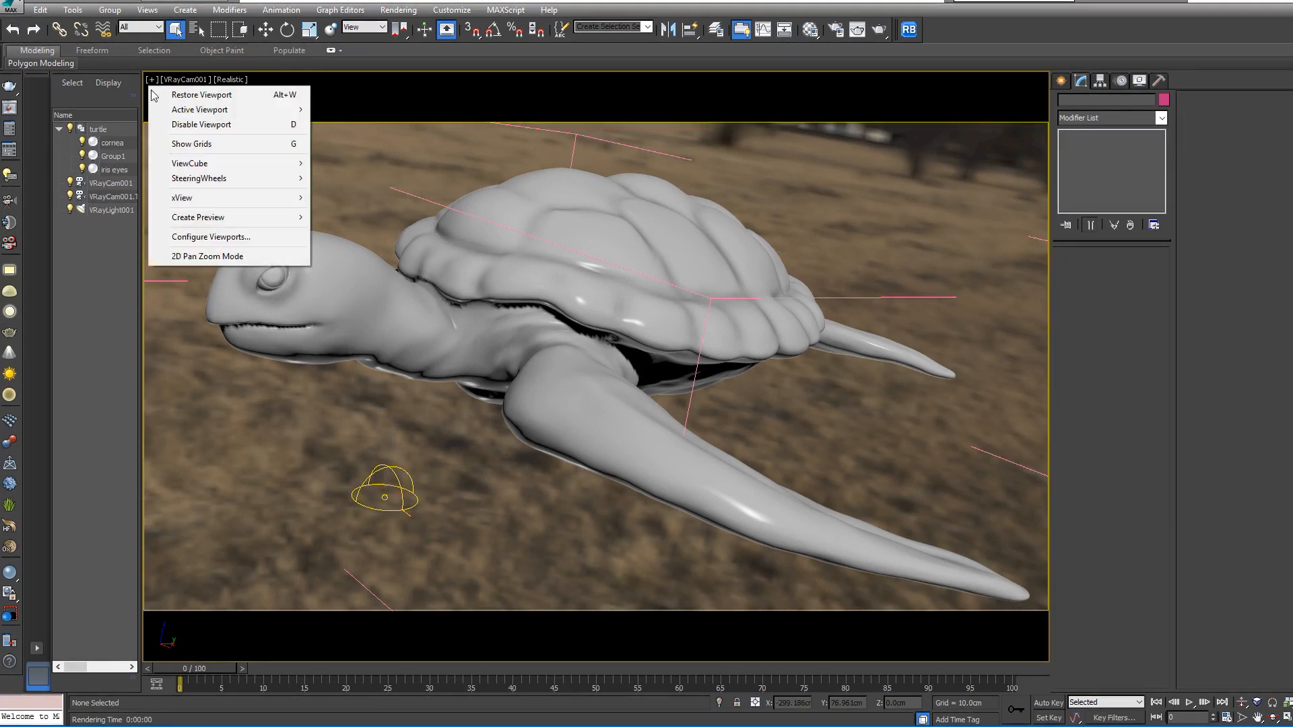
click(176, 257)
scroll(531, 351, down, 20)
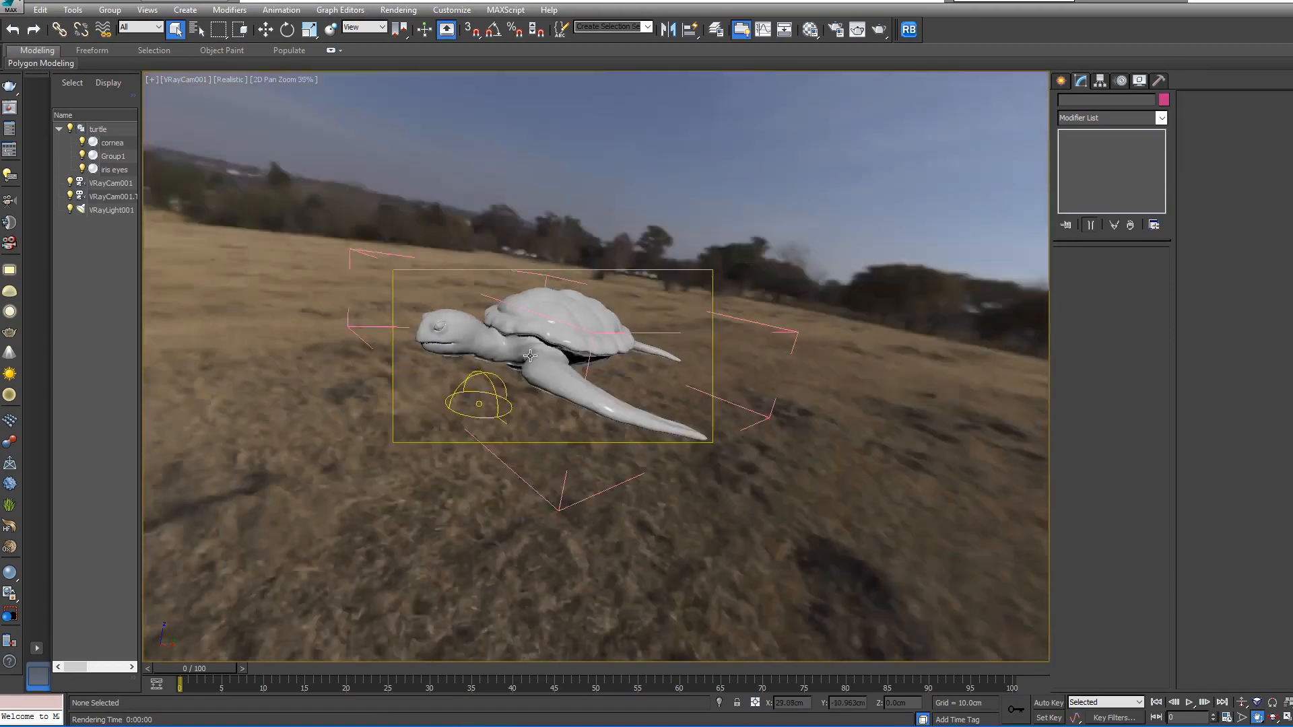
scroll(530, 355, up, 8)
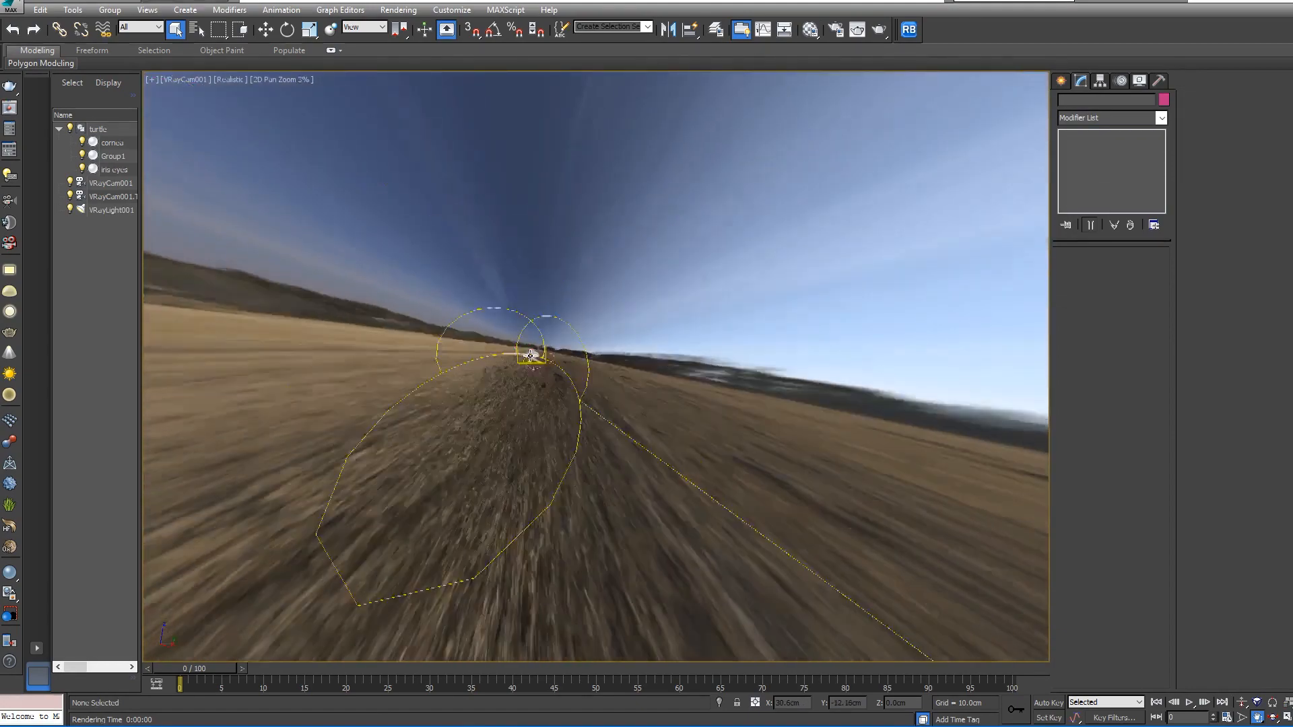
scroll(530, 355, up, 5)
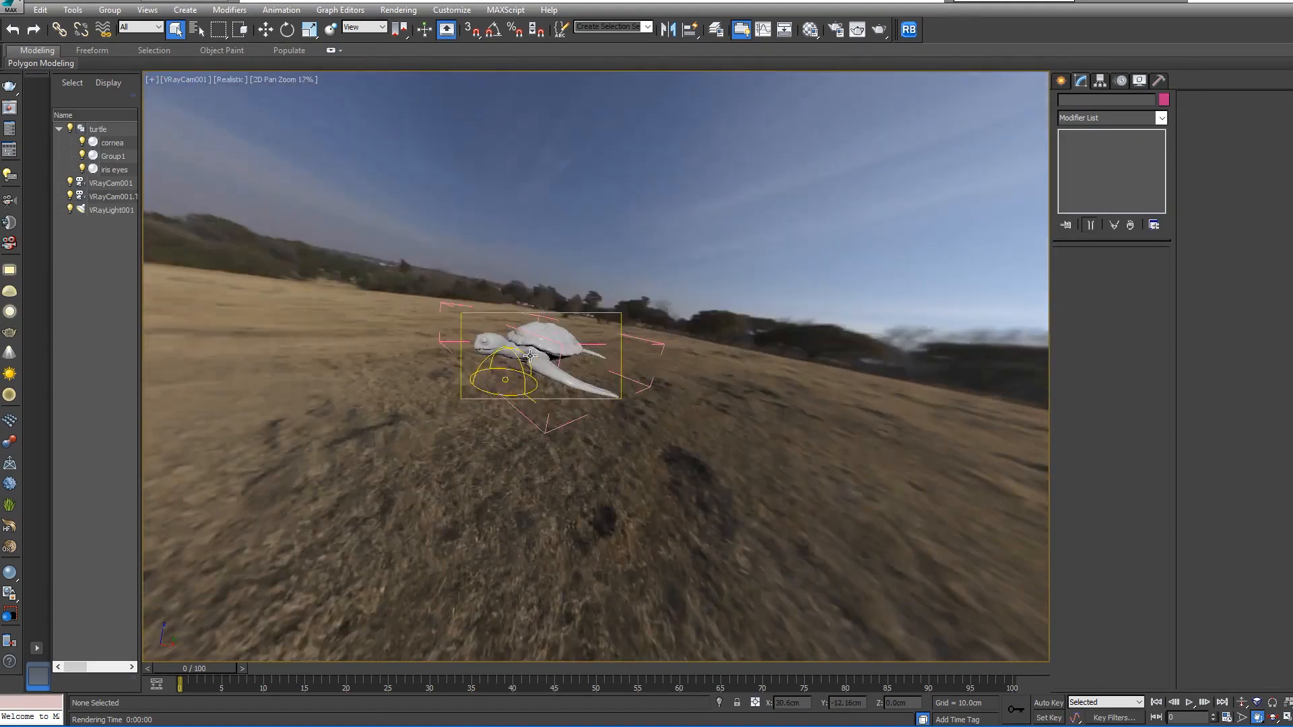
- Set the overall multiplier of the Map #0 VRayHDRI to 2.0 in the Material Editor
key(m)
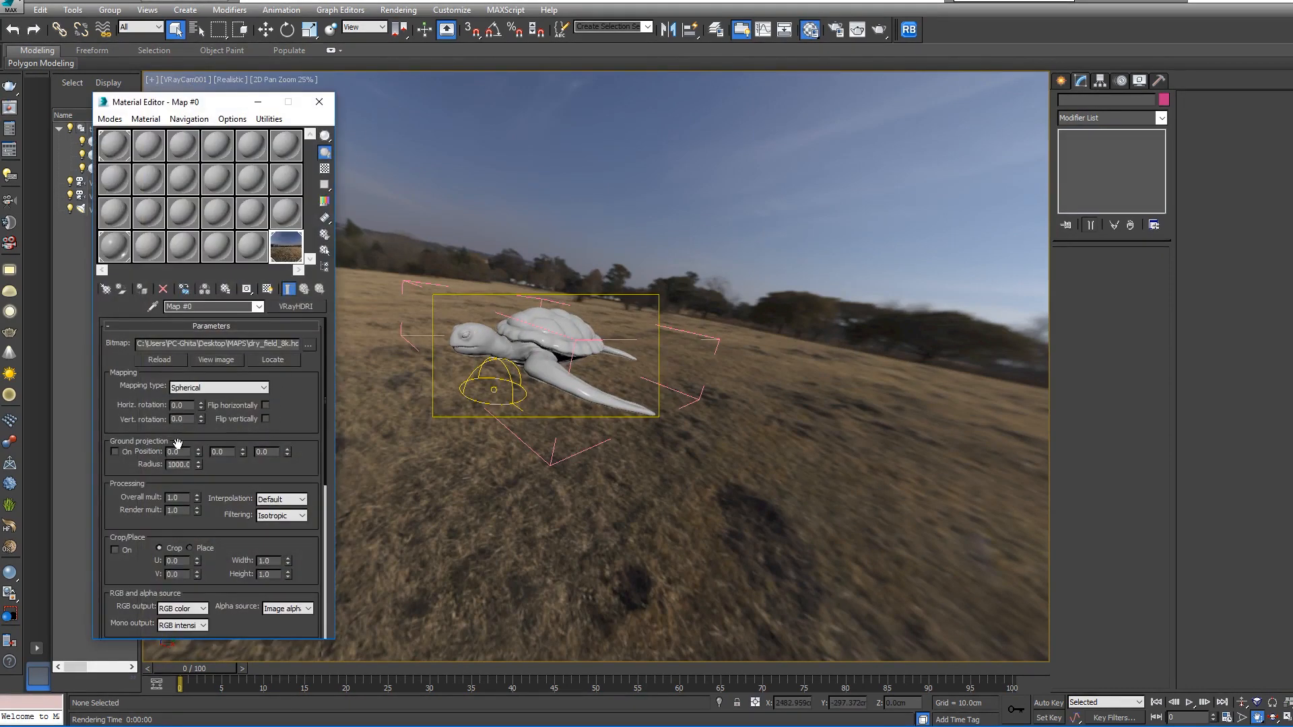
double_click(181, 498)
text(2)
key(Return)
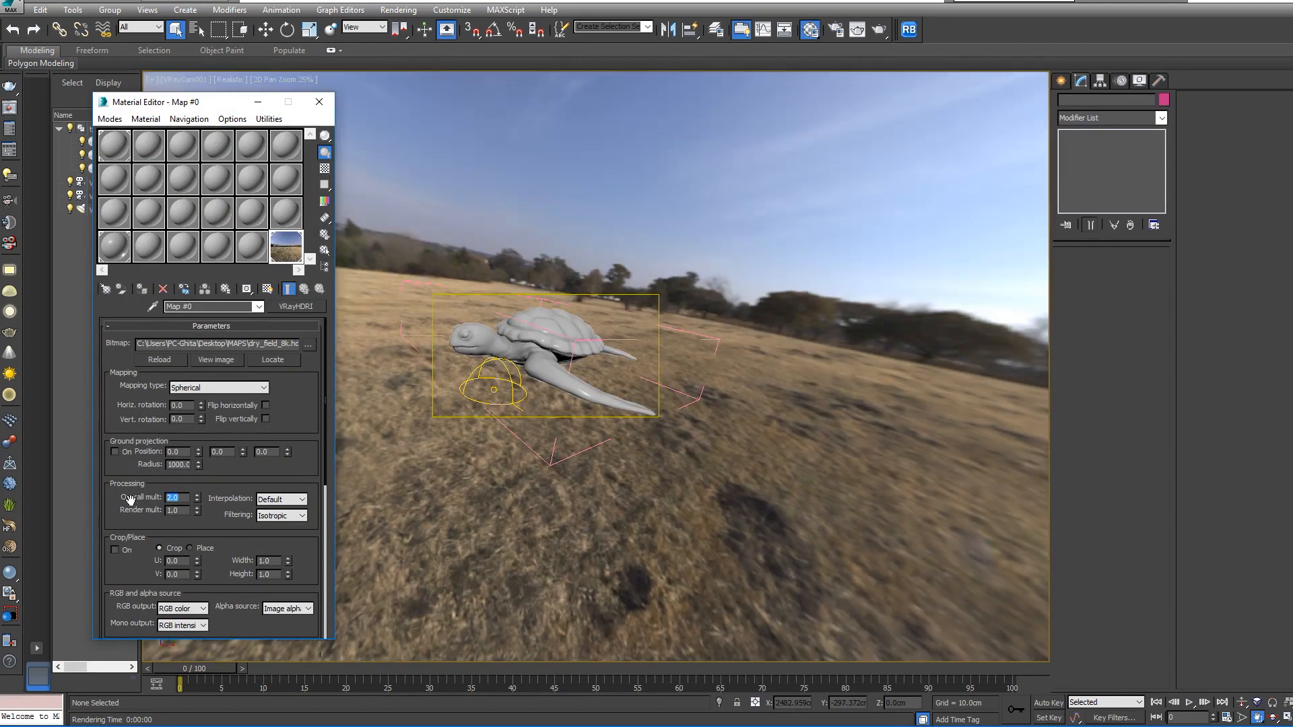
- Set the inverse gamma of the Map #0 VRayHDRI to 0.8
scroll(310, 425, down, 5)
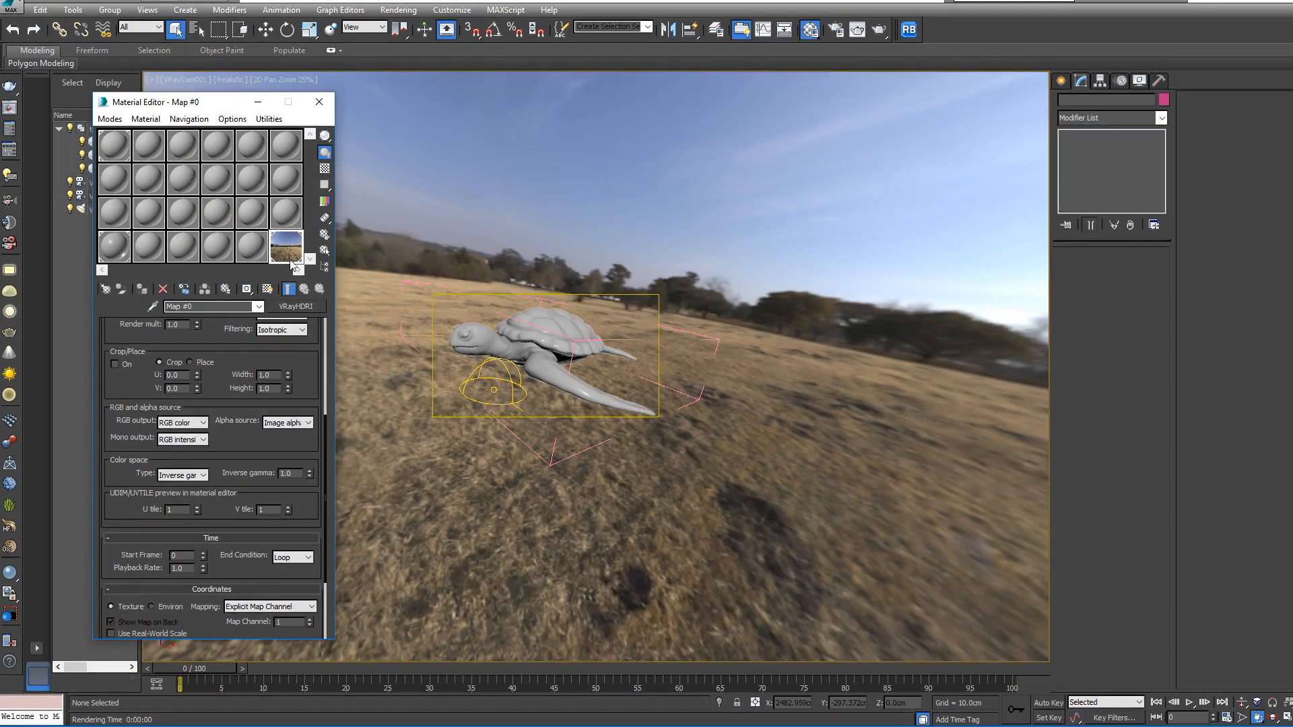
click(309, 475)
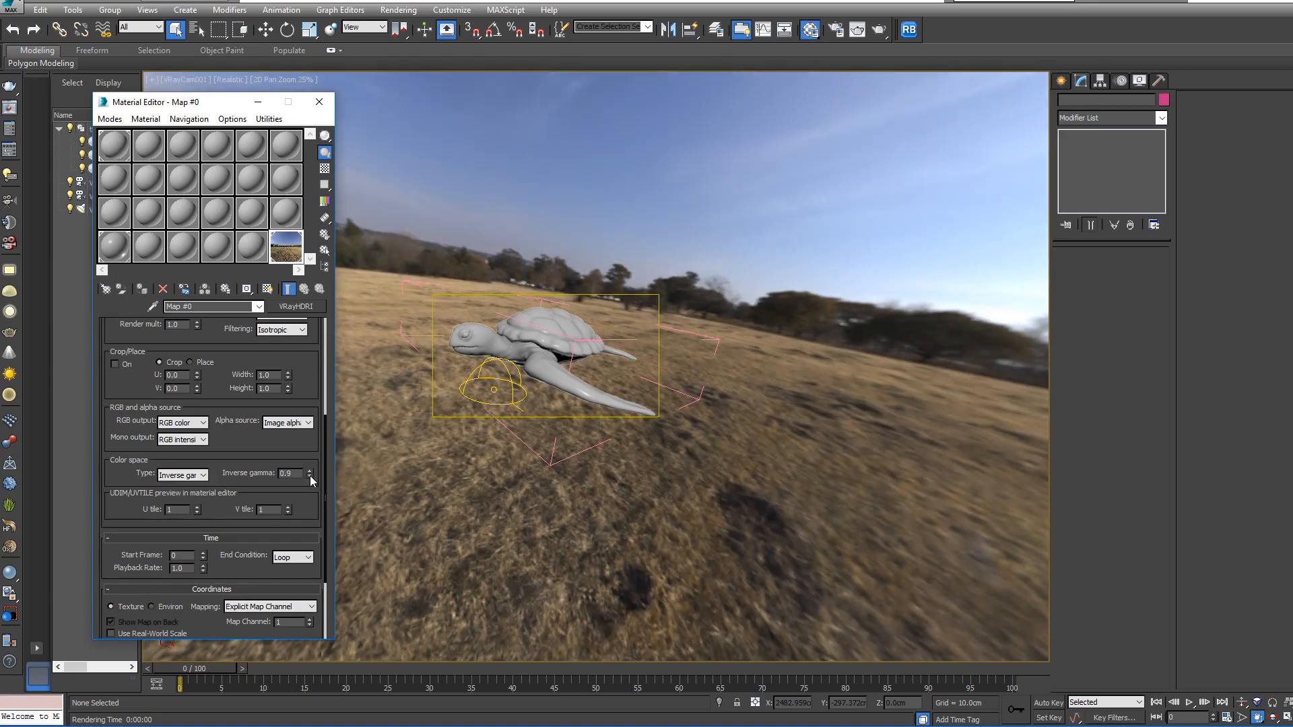
click(310, 475)
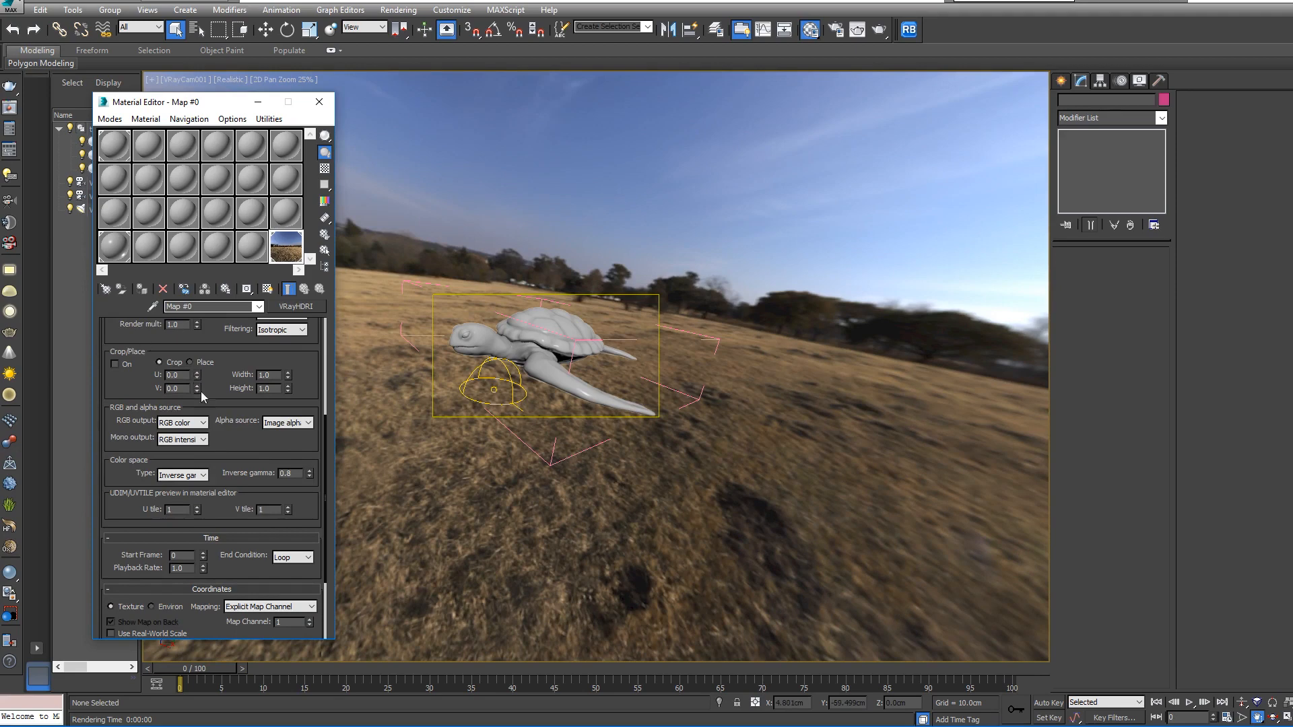
- Set the HDRI's horizontal rotation to -112, test-render the camera view, and close the frame buffer
drag(221, 386, 230, 599)
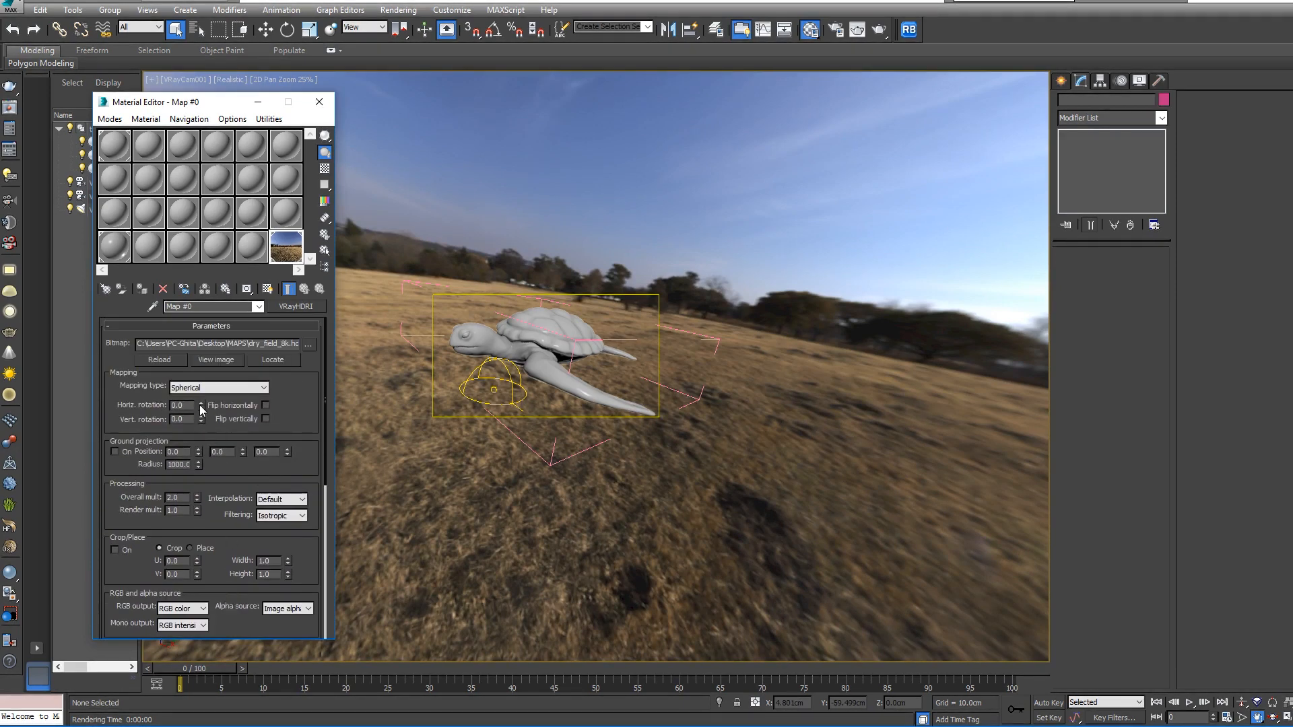
drag(200, 409, 224, 479)
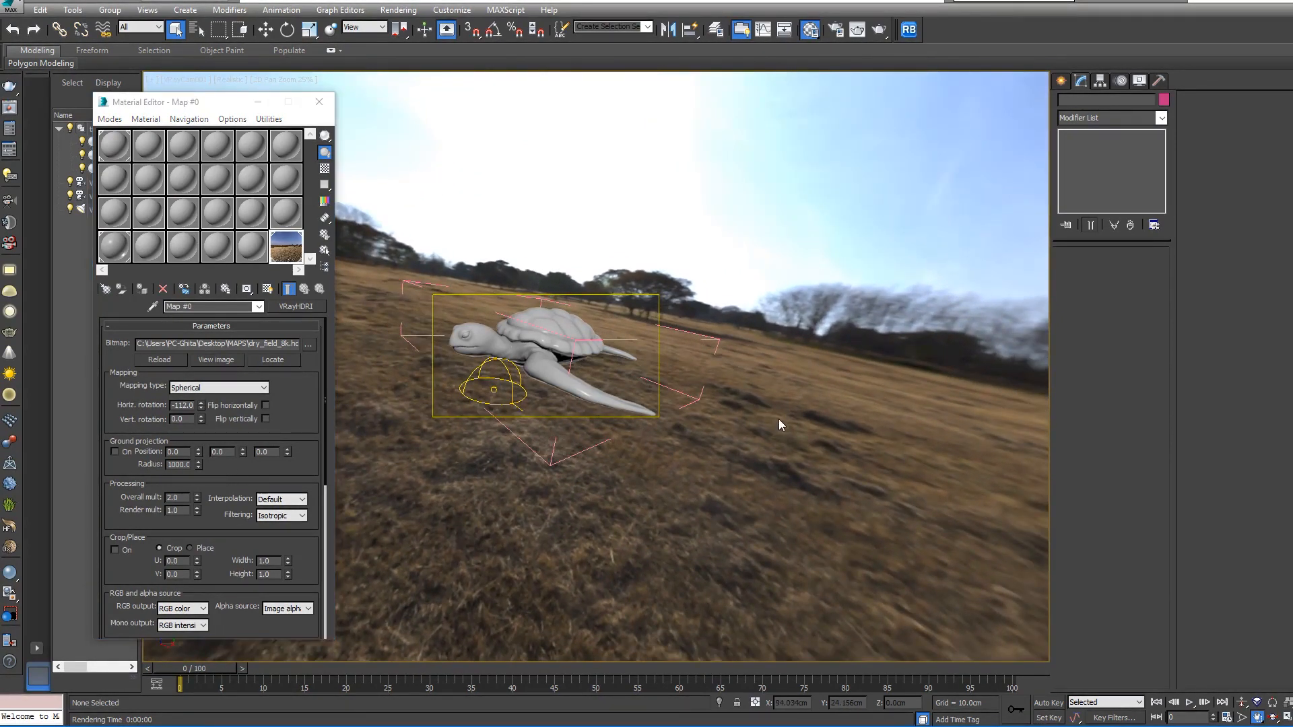
key(shift+q)
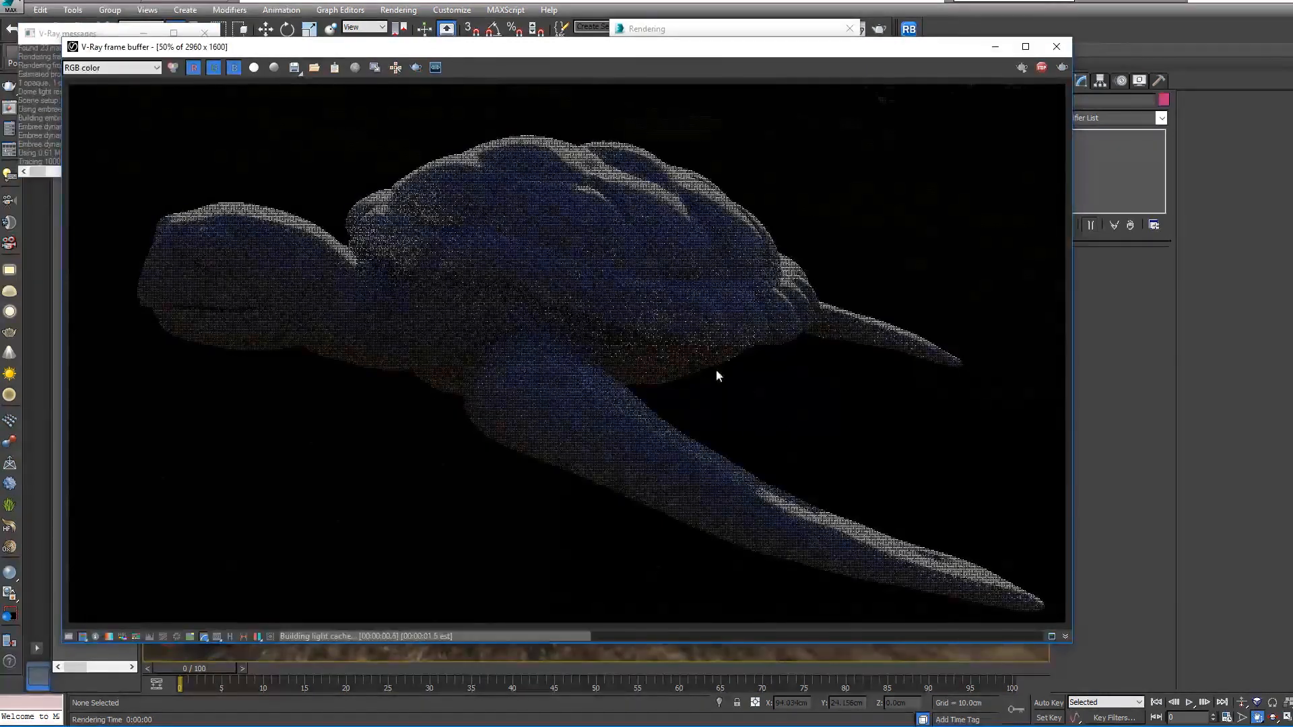
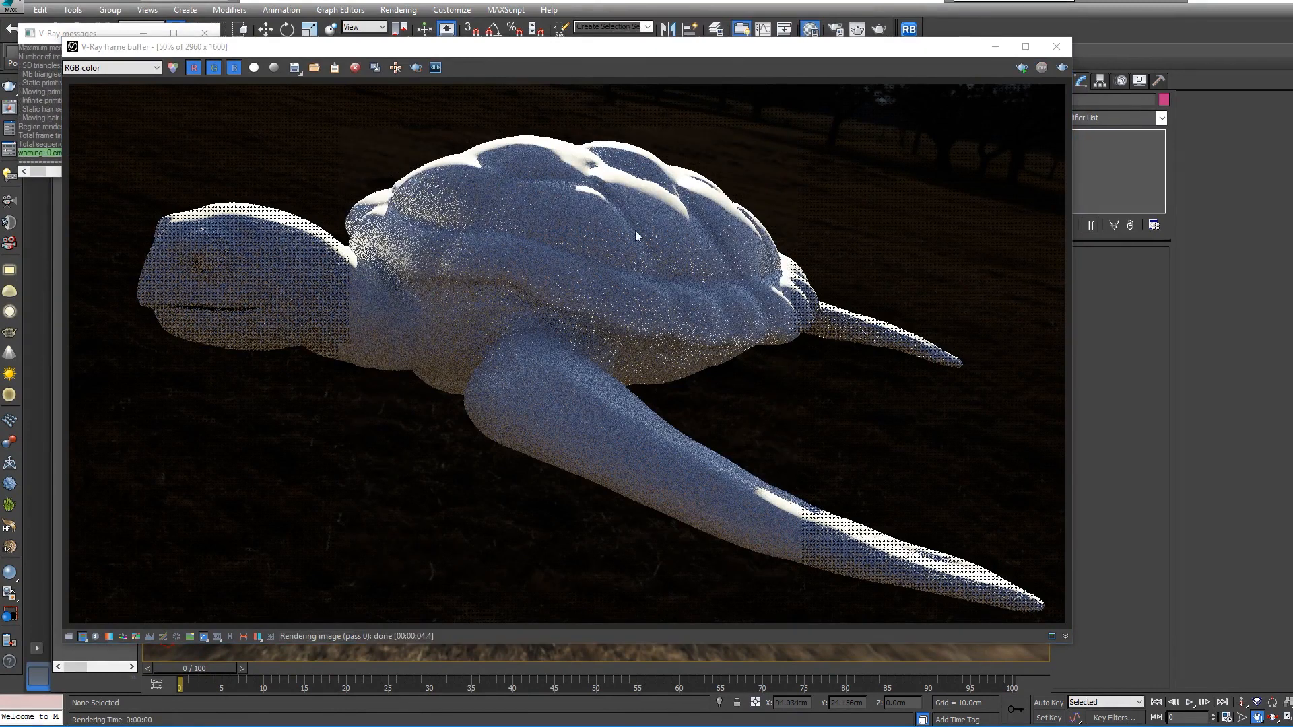
click(1058, 47)
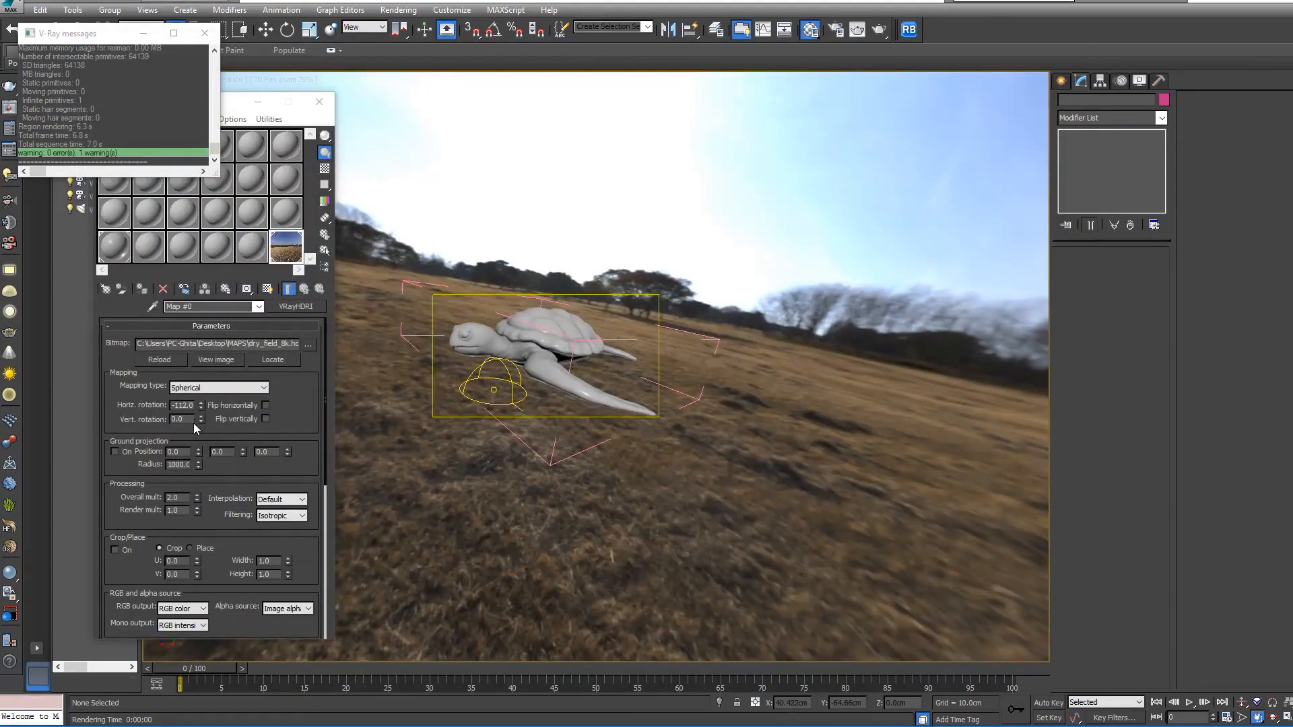
- Set the HDRI's overall multiplier to 1.6, test-render the turtle, and close the frame buffer
drag(182, 498, 102, 498)
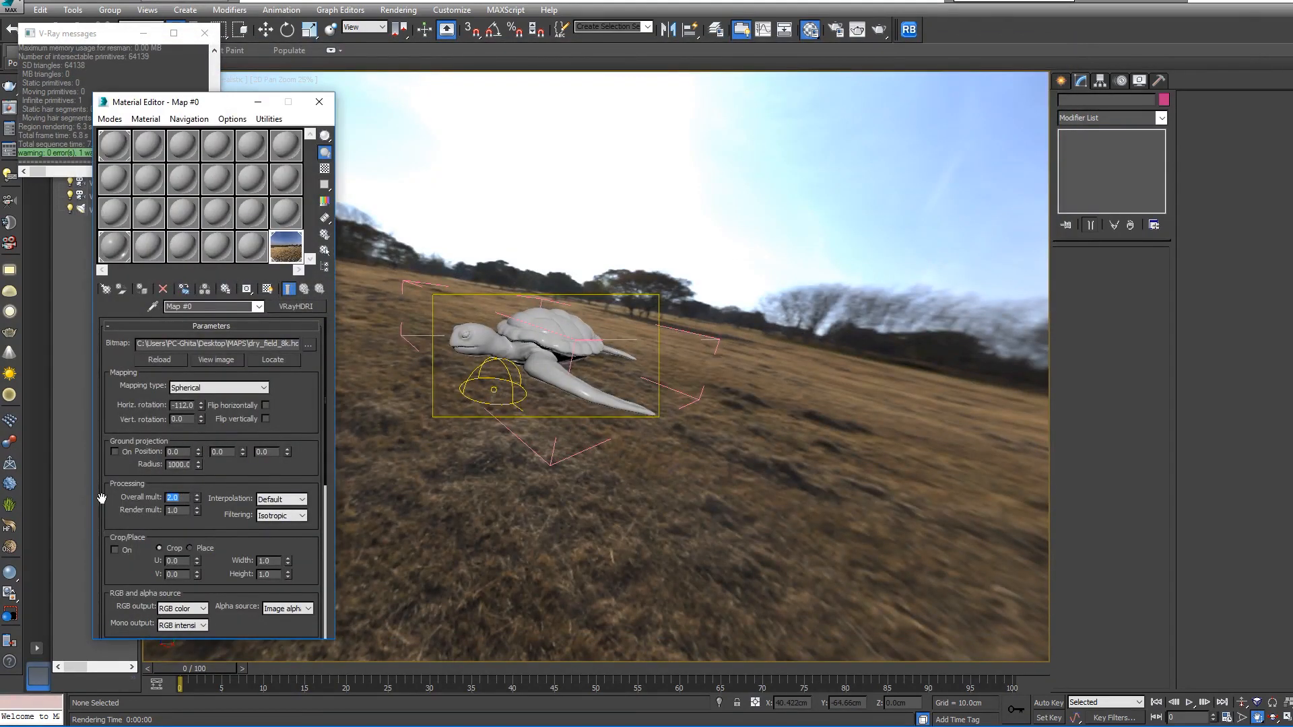
text(1.6)
key(Return)
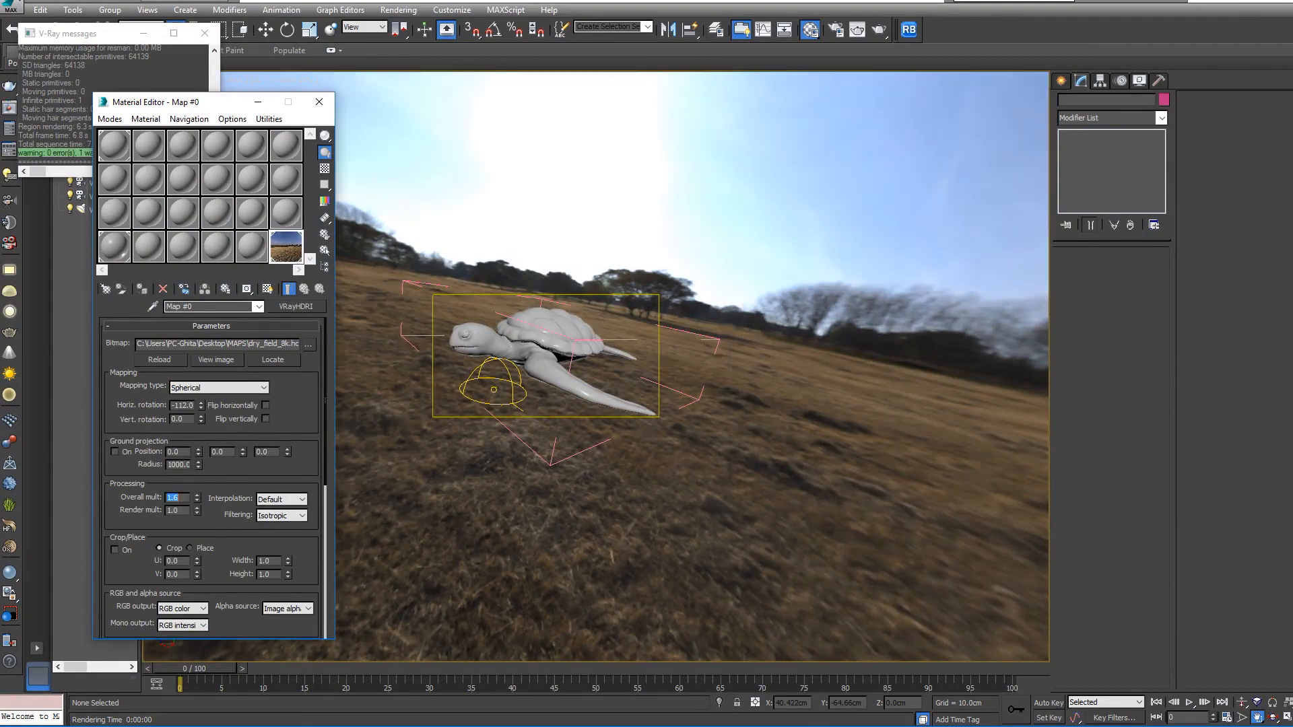
key(shift+q)
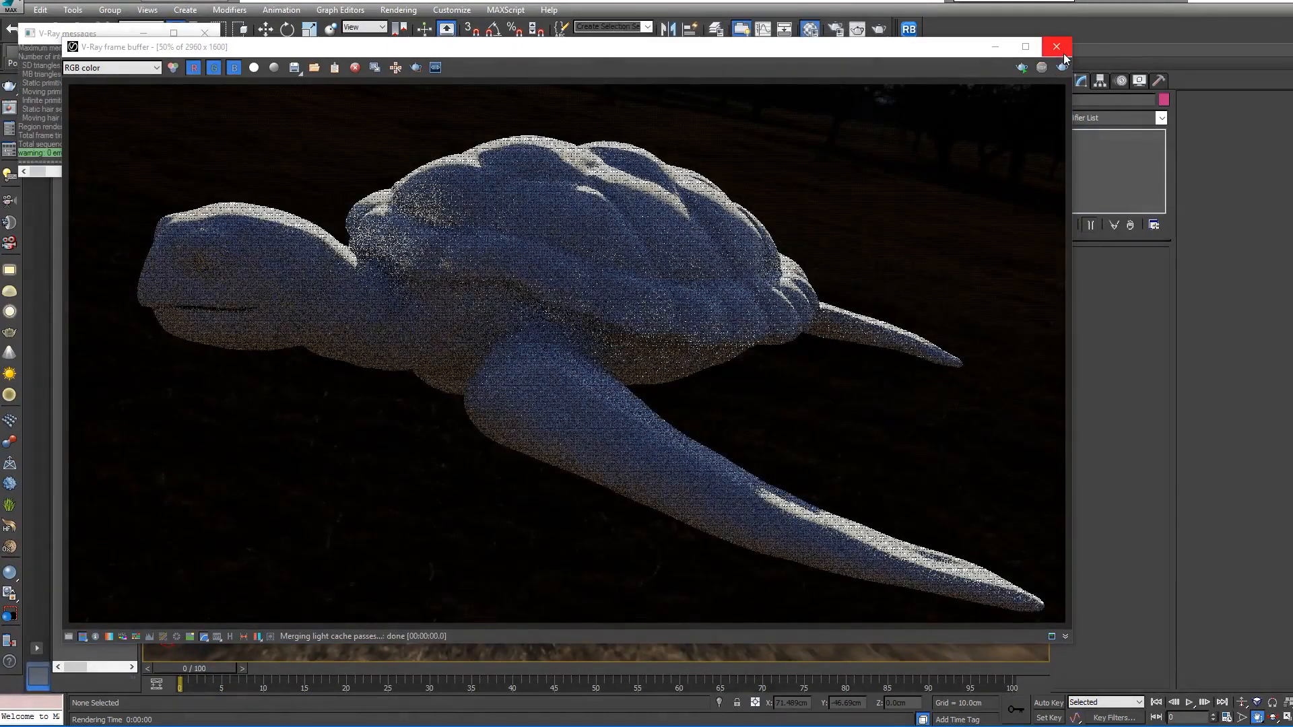
click(1057, 47)
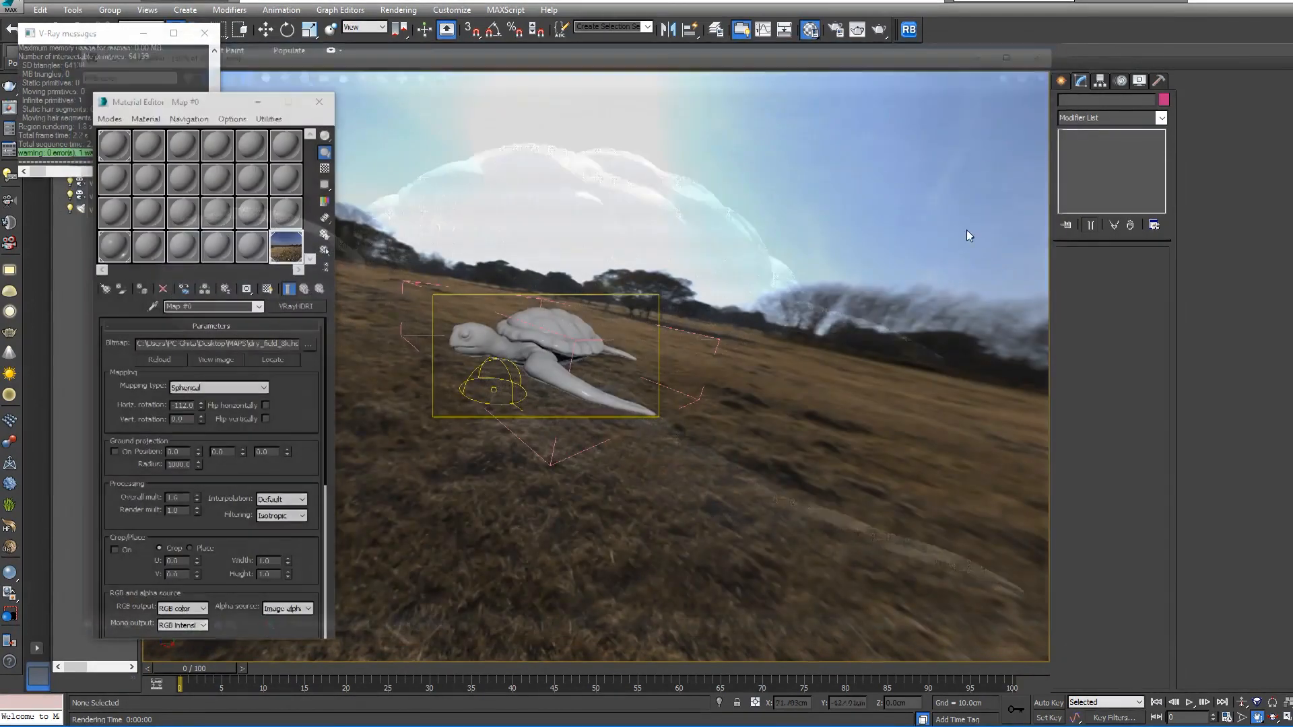
- Lower the multiplier of the VRayLight001 dome light, deselect it, and run a test render
click(492, 391)
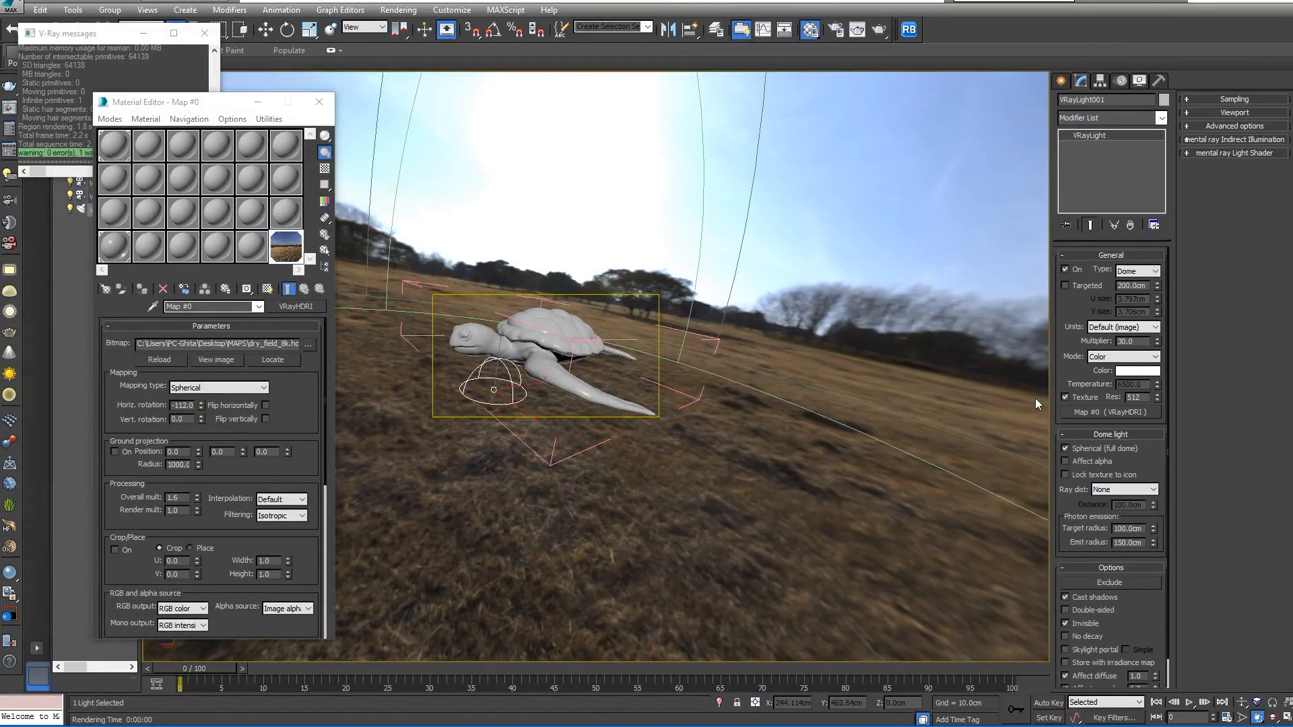
drag(1158, 340, 1156, 358)
click(802, 501)
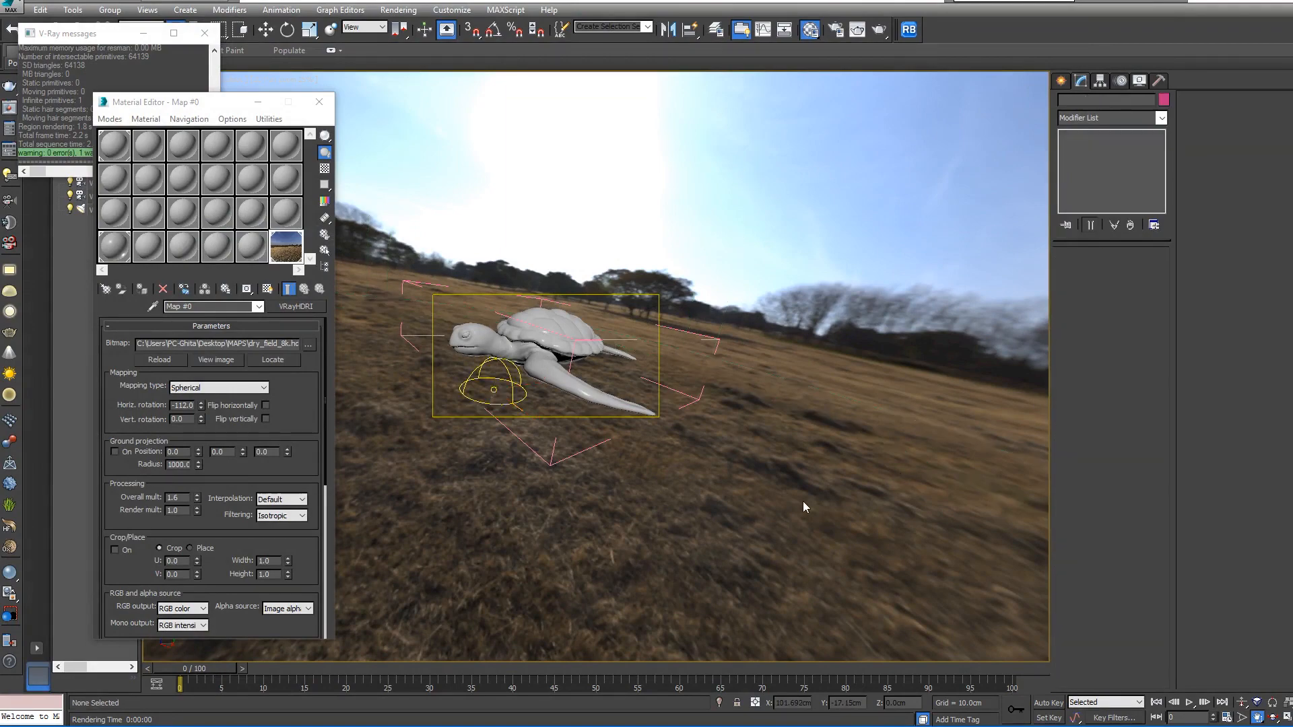
key(shift+q)
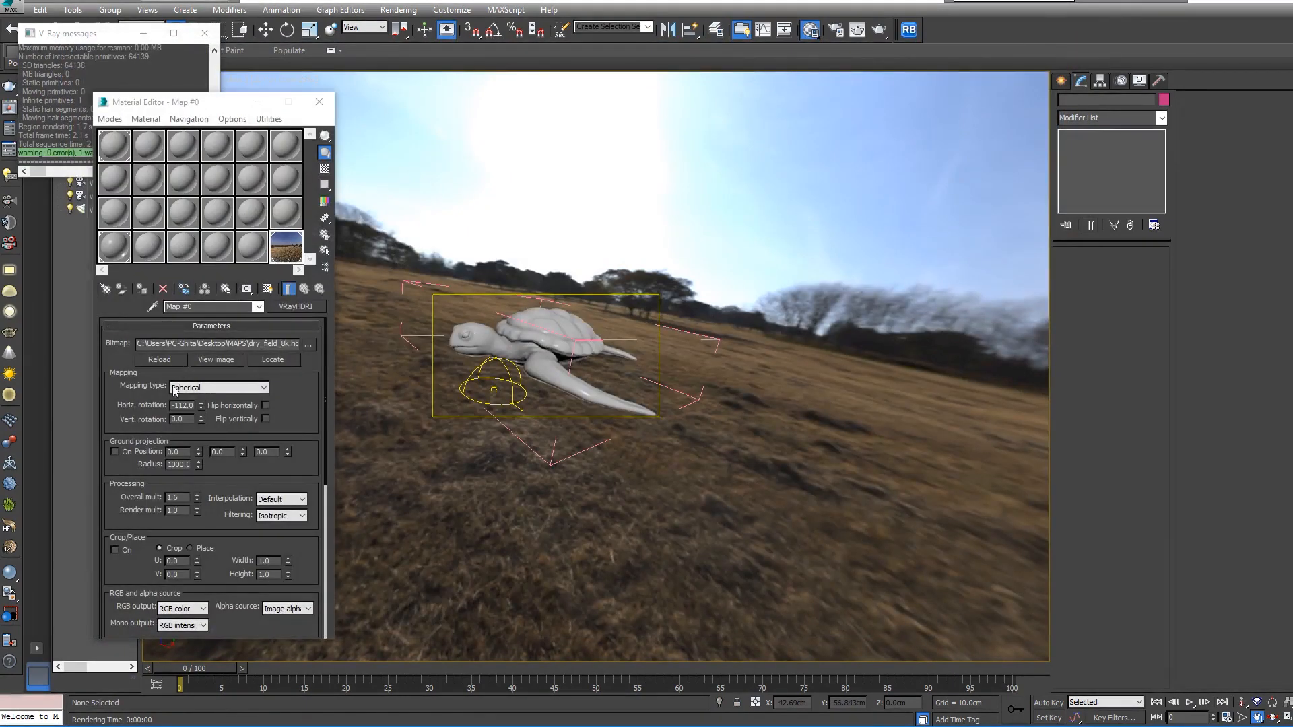
- Set the HDRI's vertical rotation to -20 and its inverse gamma to 0.95, test-rendering after each change
mouse_move(200, 419)
mouse_down()
mouse_move(206, 408)
mouse_move(199, 431)
mouse_up()
key(shift+q)
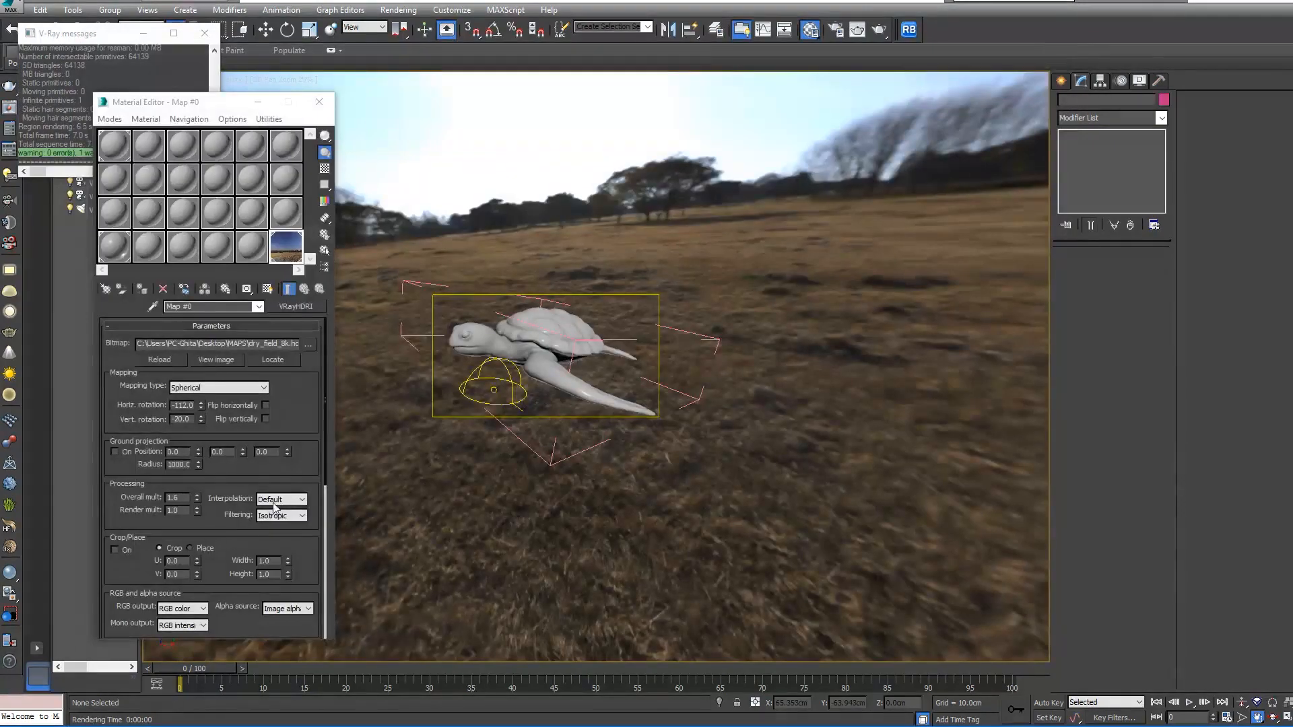
scroll(307, 457, down, 3)
drag(300, 502, 292, 487)
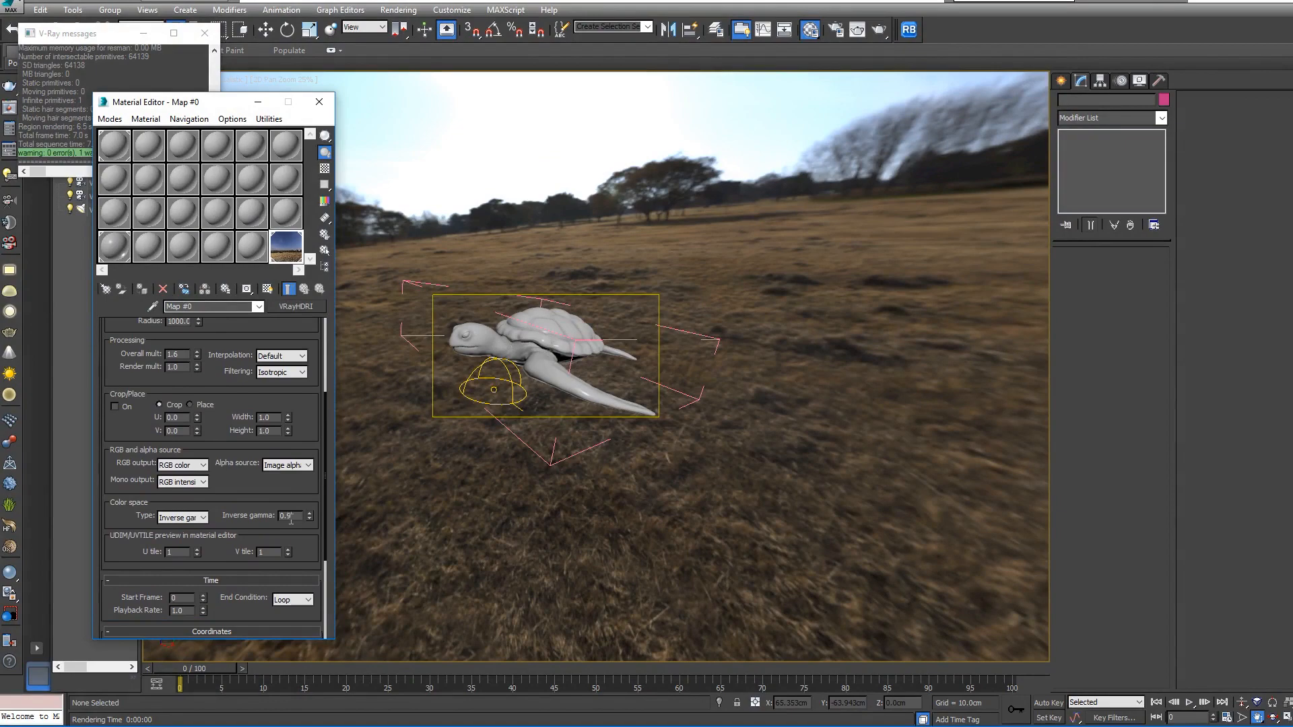
double_click(290, 516)
key(shift+q)
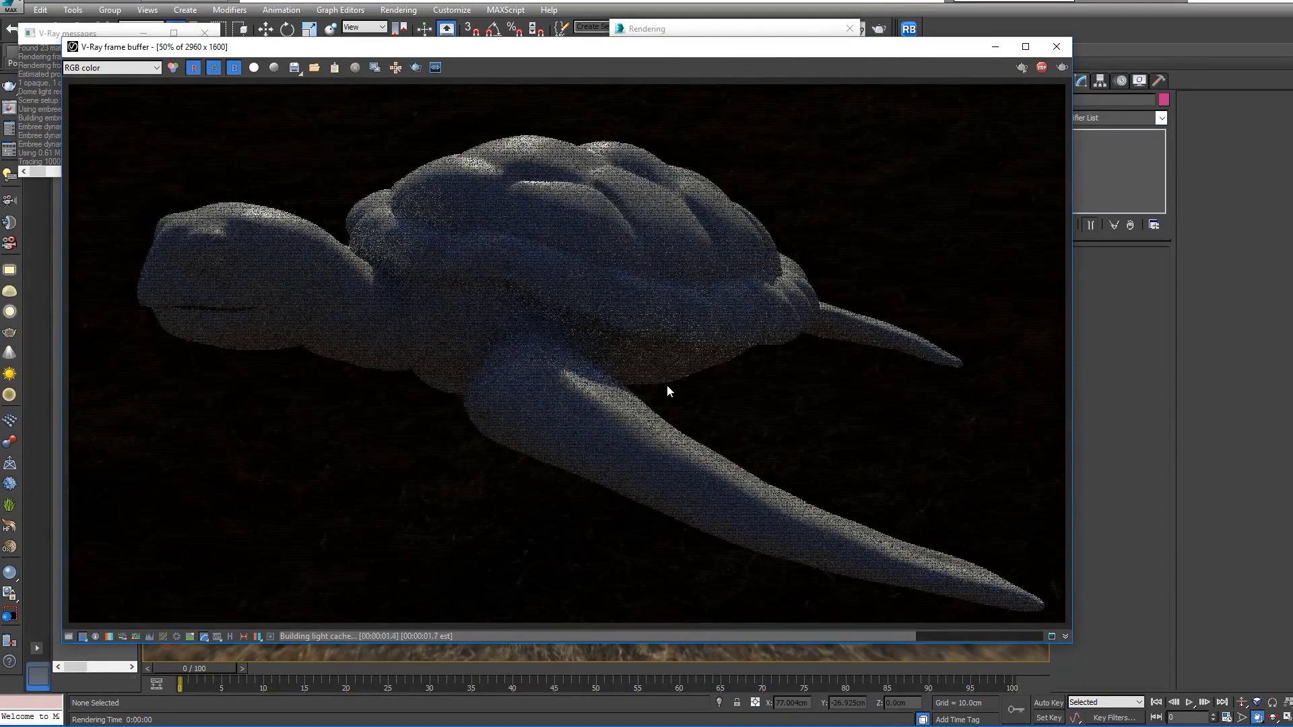
- Examine the lighting on the turtle's head, shell and flipper in the render at several zoom levels, and close the frame buffer
scroll(668, 390, down, 1)
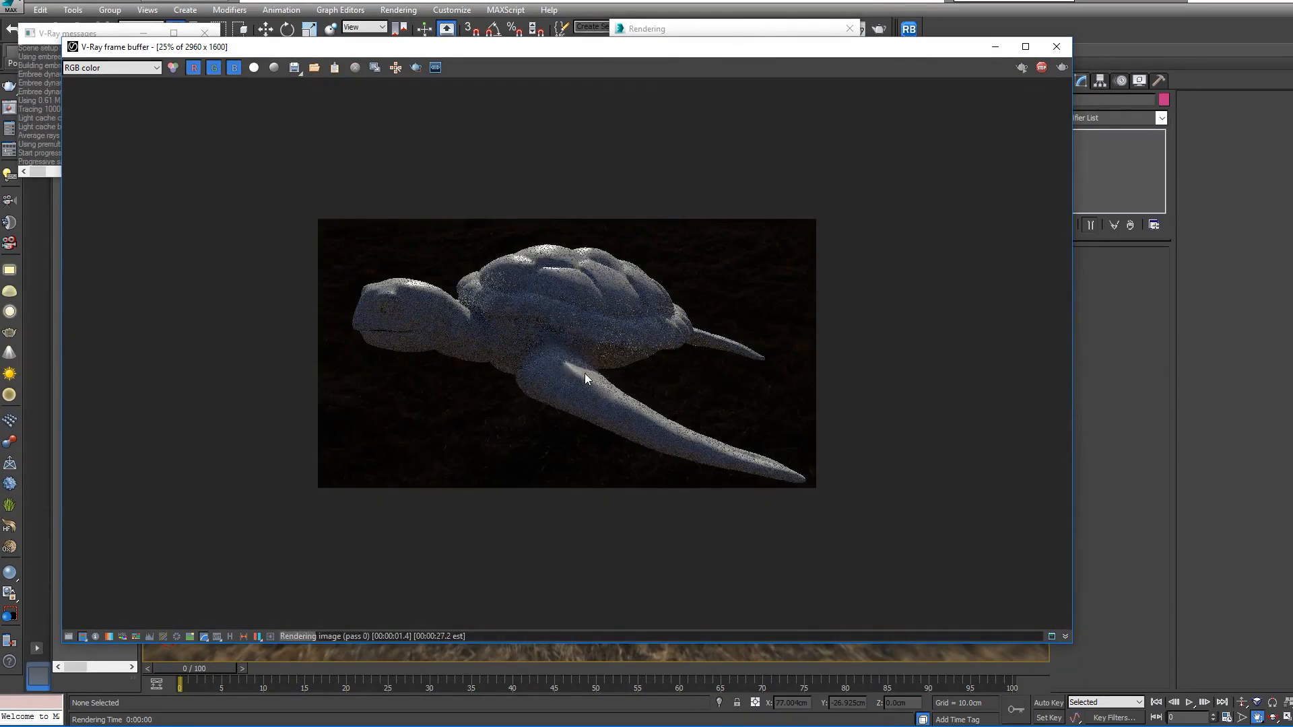
scroll(579, 367, up, 1)
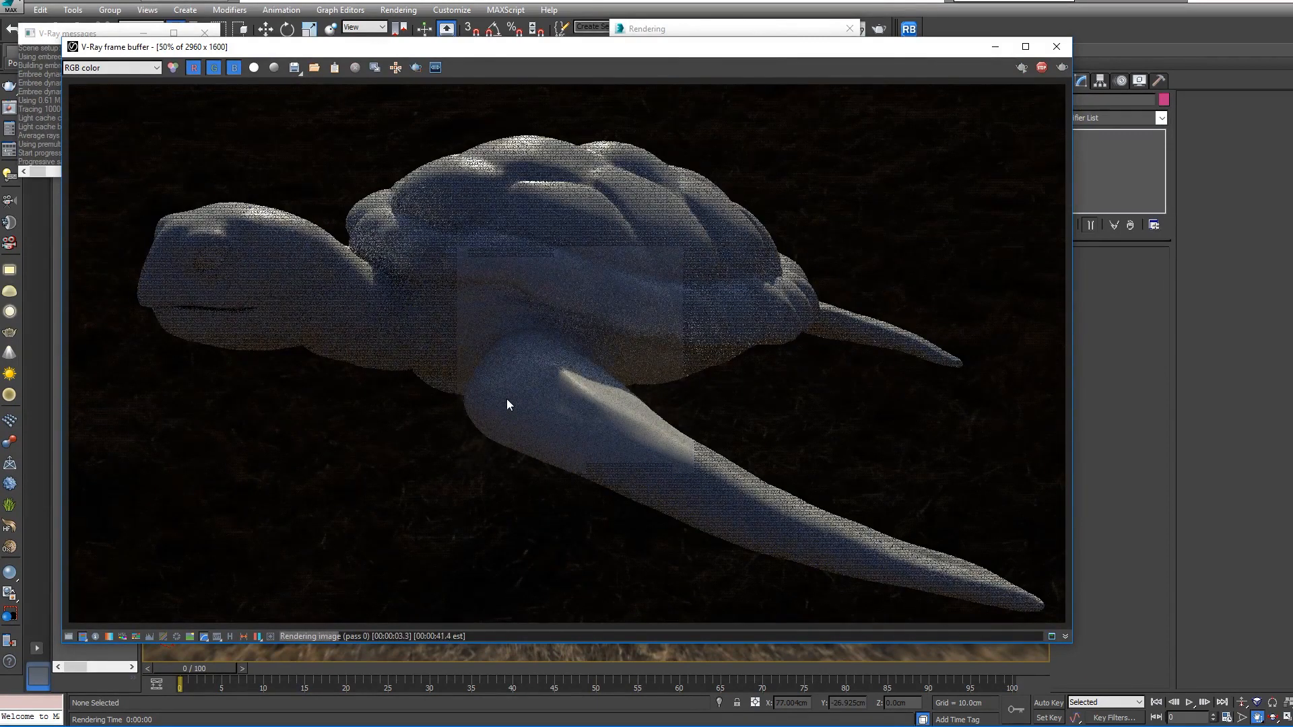
scroll(442, 304, up, 1)
scroll(442, 303, down, 1)
scroll(441, 303, down, 1)
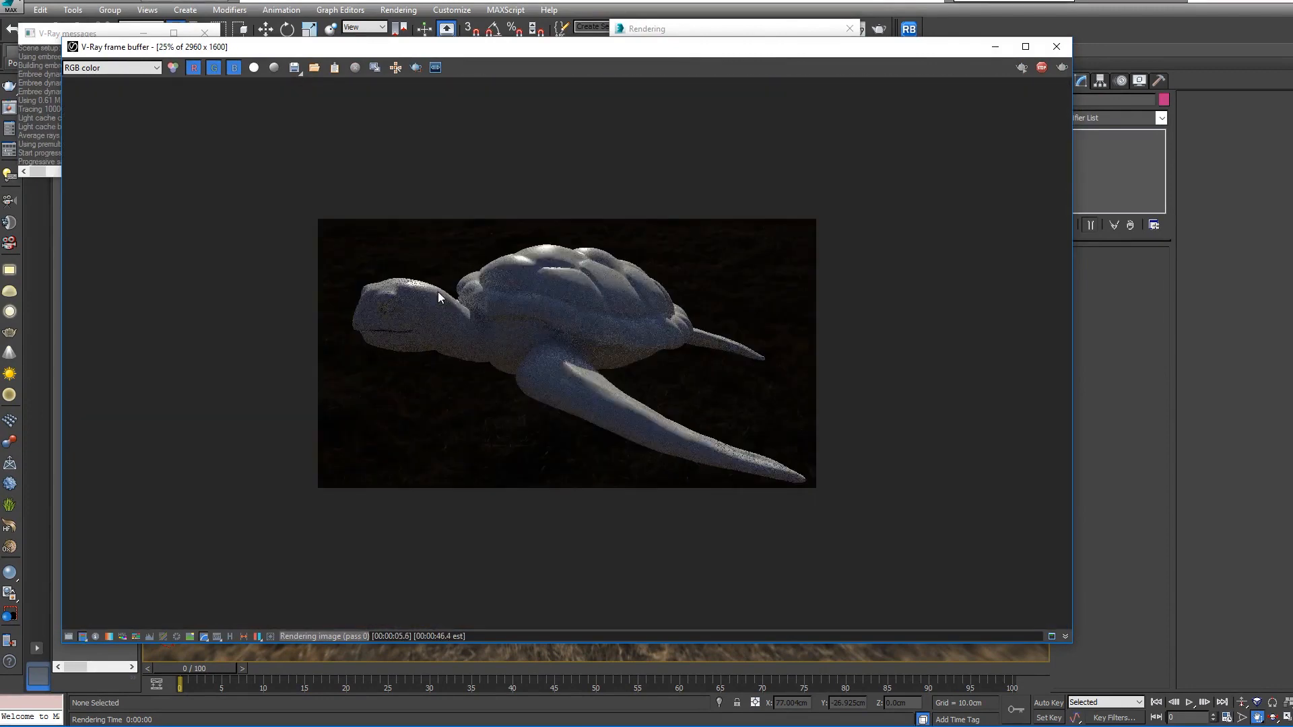
scroll(434, 290, up, 1)
scroll(251, 209, up, 1)
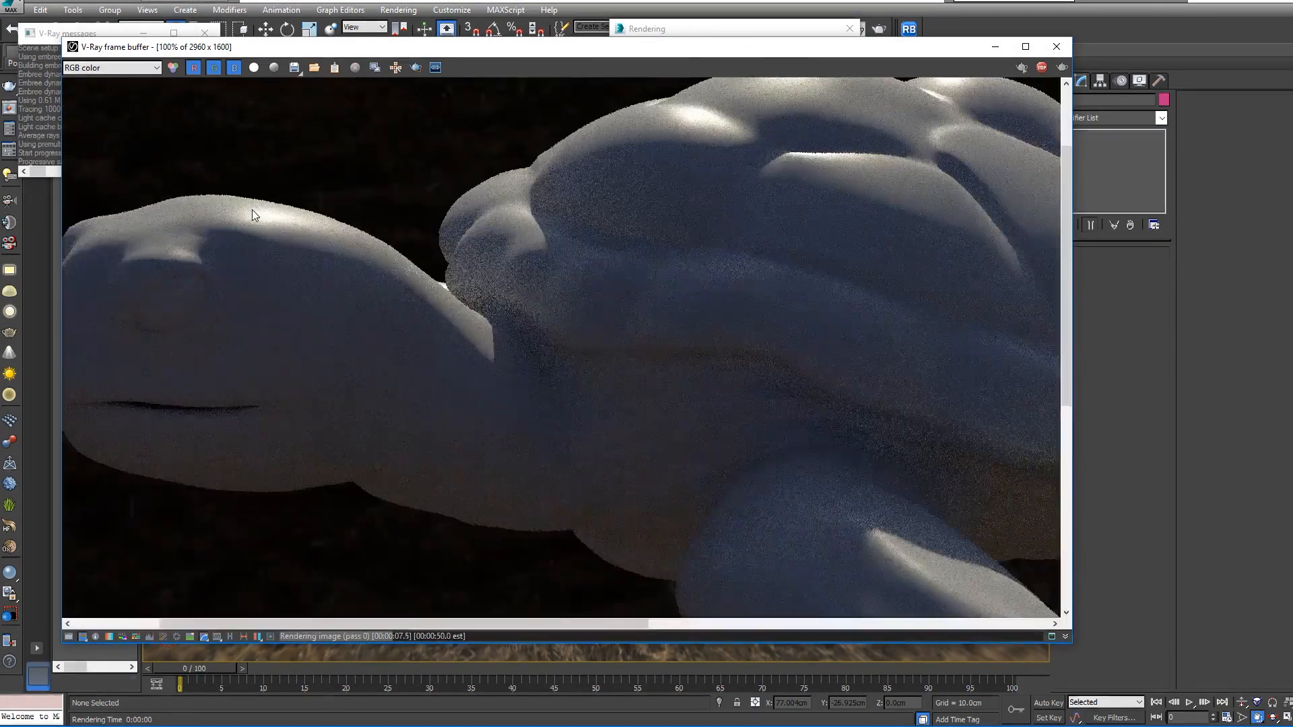
scroll(251, 209, down, 1)
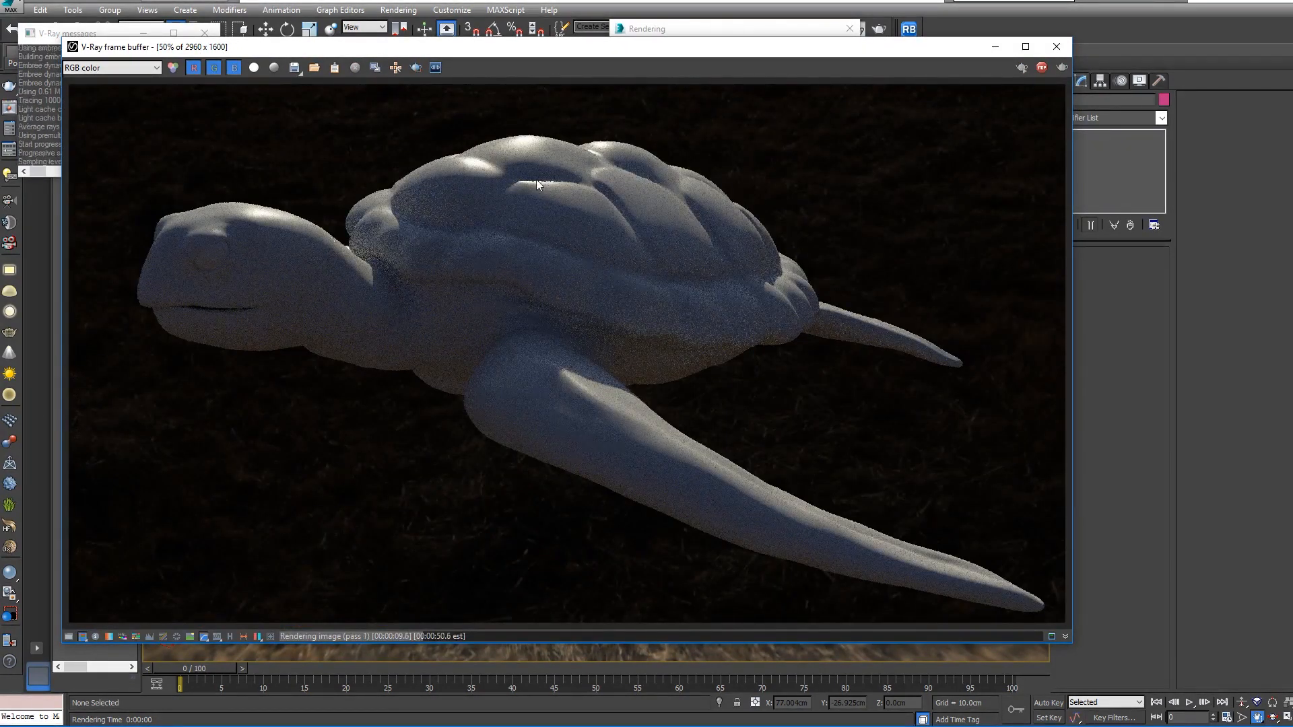
click(1055, 47)
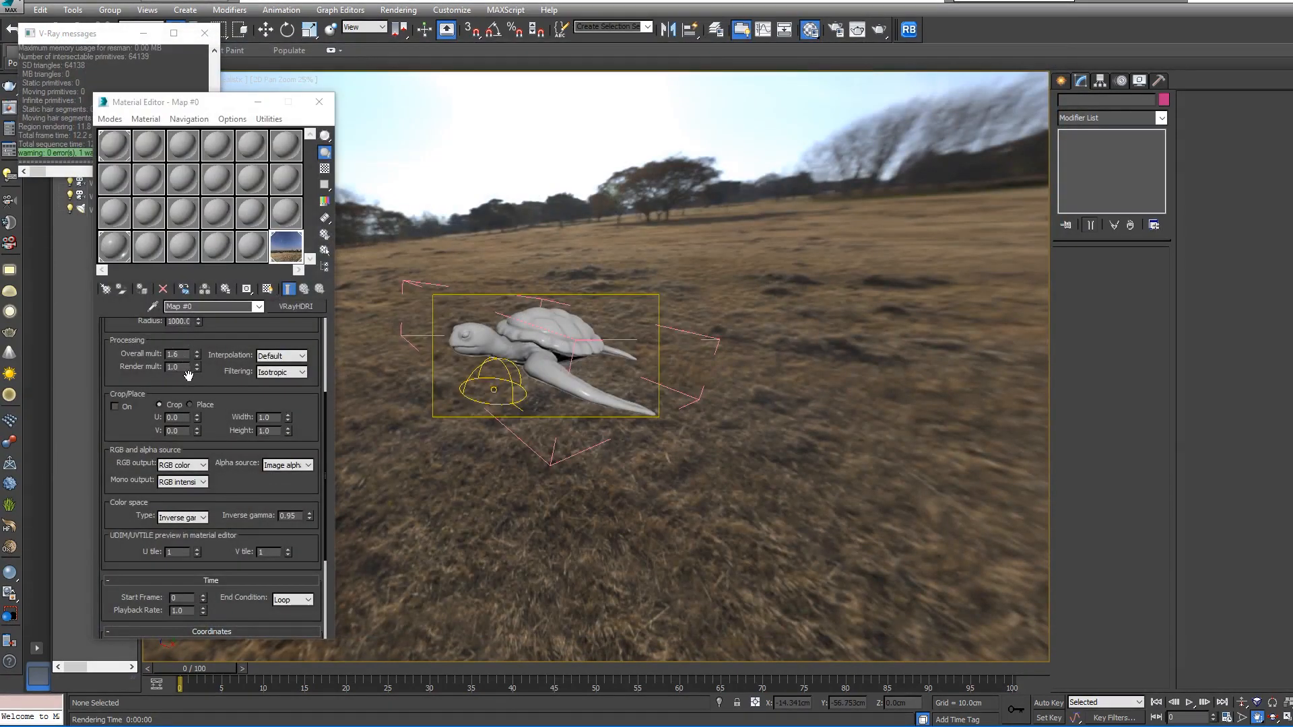
- Set the HDRI's horizontal rotation to -101, test-render the turtle, and close the frame buffer
scroll(188, 375, up, 3)
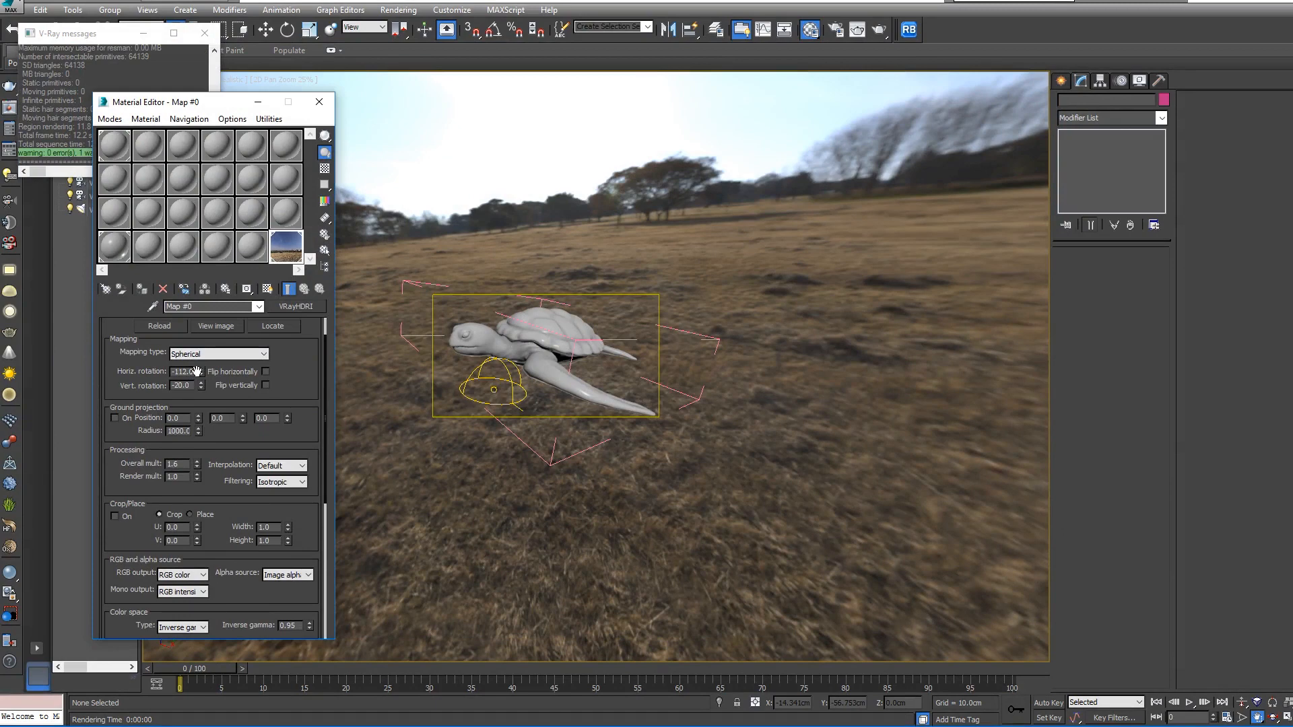
drag(199, 372, 204, 363)
key(shift+q)
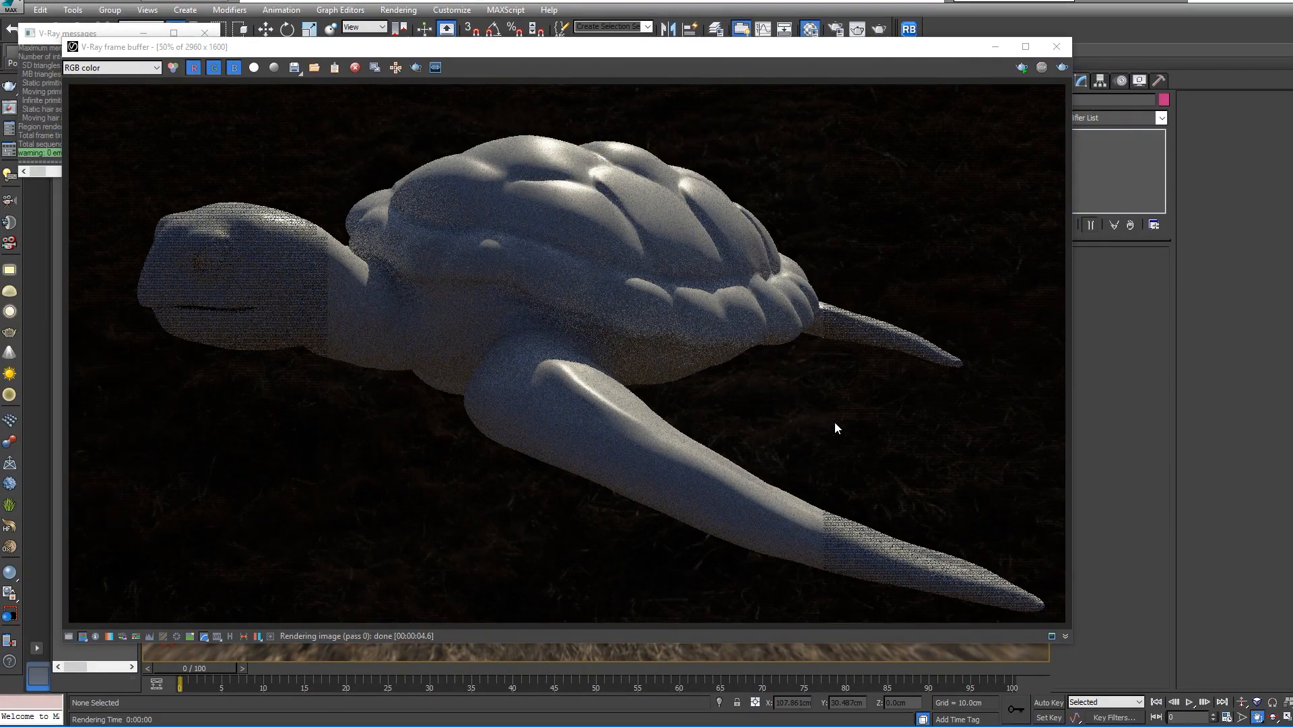
click(1056, 46)
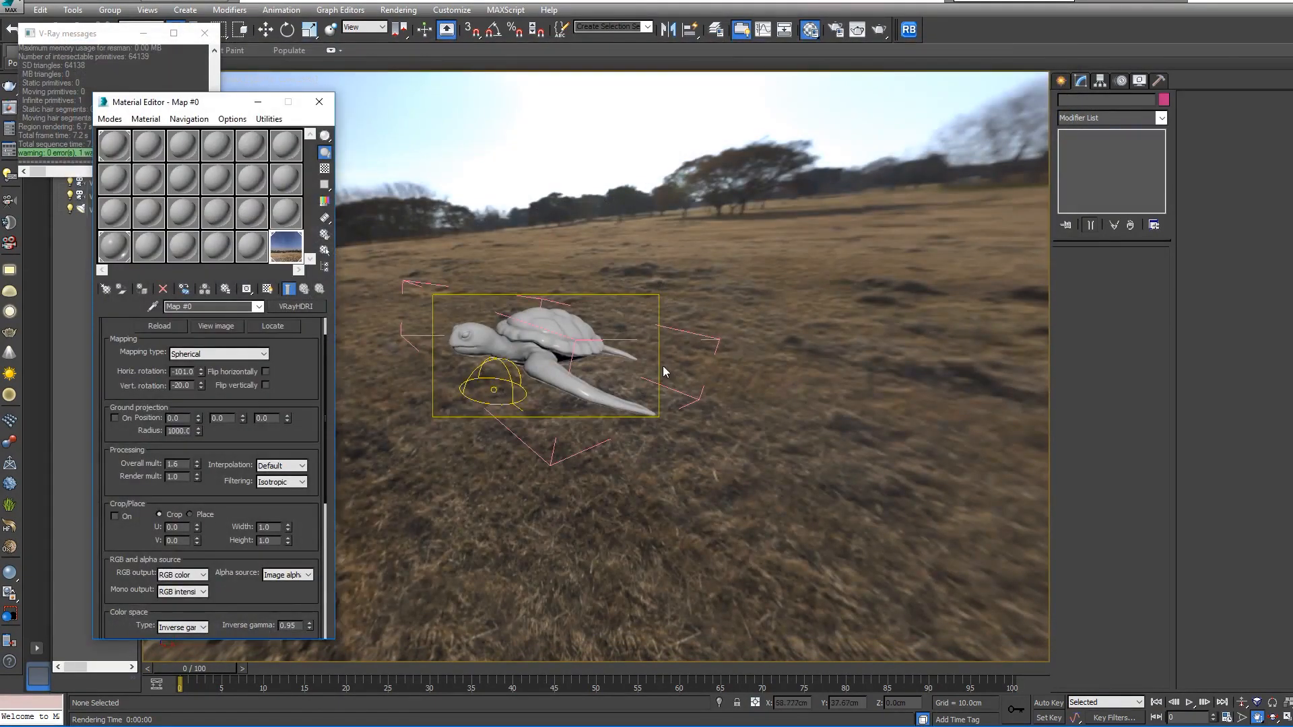
- Select the turtle model in the camera view and frame its head and shell up close
scroll(481, 341, up, 3)
scroll(651, 333, up, 5)
scroll(640, 364, down, 3)
click(624, 370)
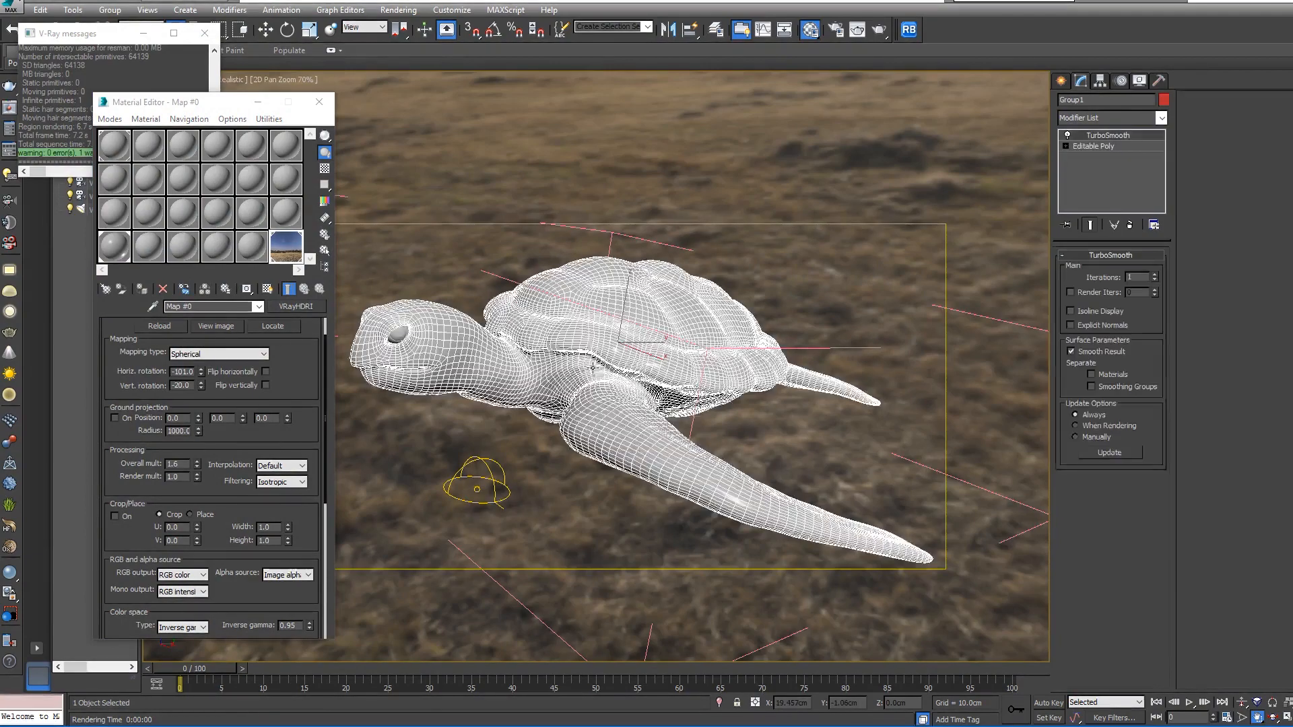
middle_drag(486, 338, 548, 368)
scroll(502, 346, up, 3)
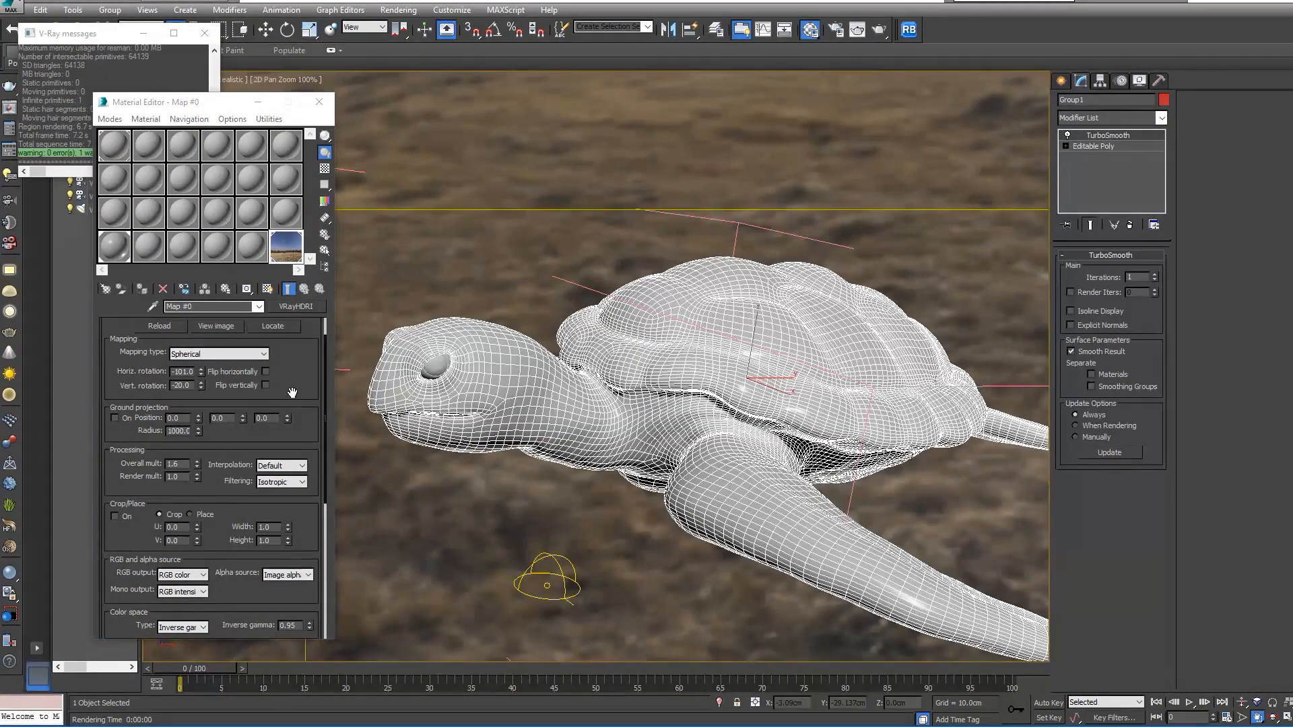
drag(289, 397, 290, 355)
scroll(290, 354, down, 5)
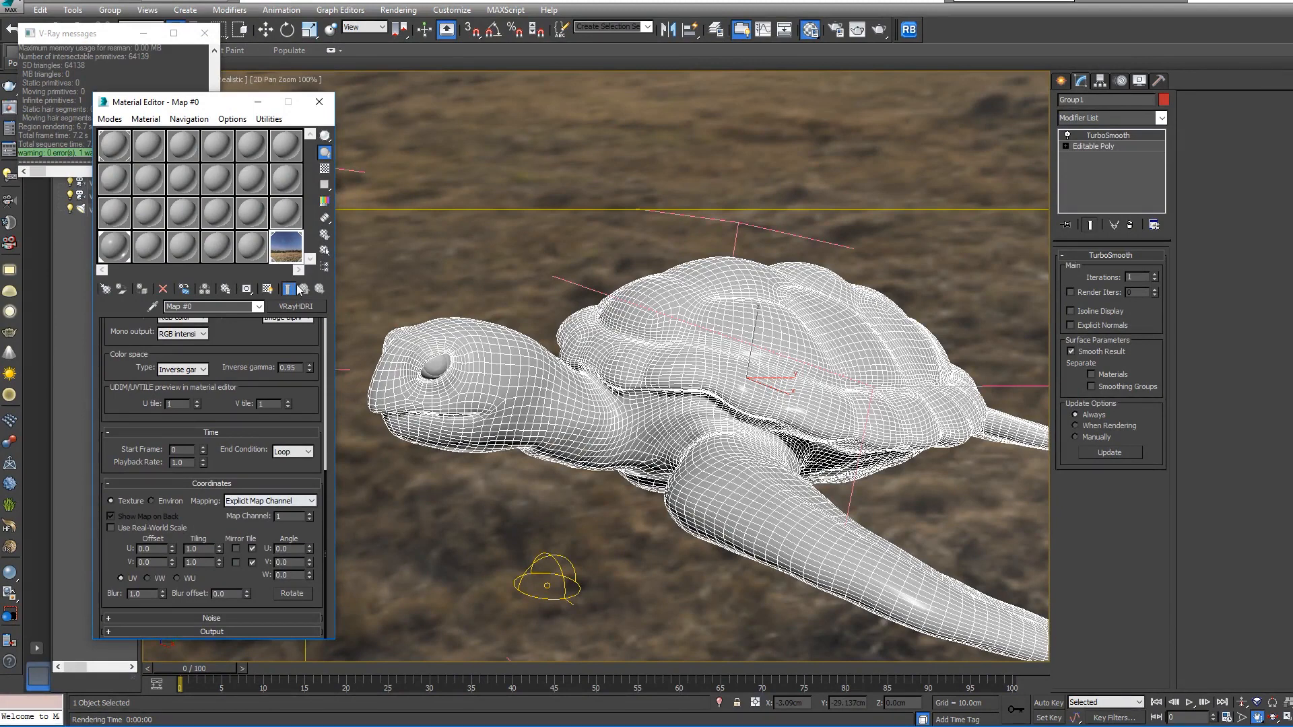
- Assign a VRayNormalMap to the bump slot of the VRayMtl Material #2
click(113, 254)
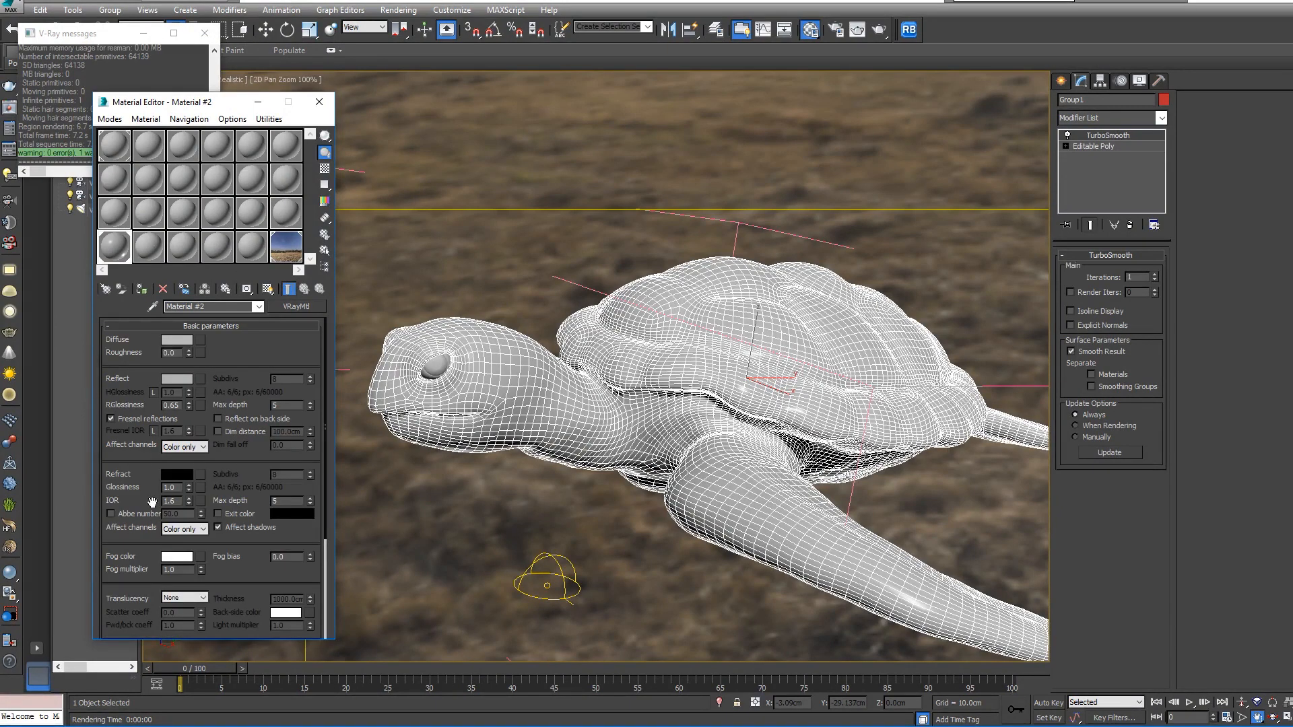
scroll(153, 503, down, 3)
click(213, 618)
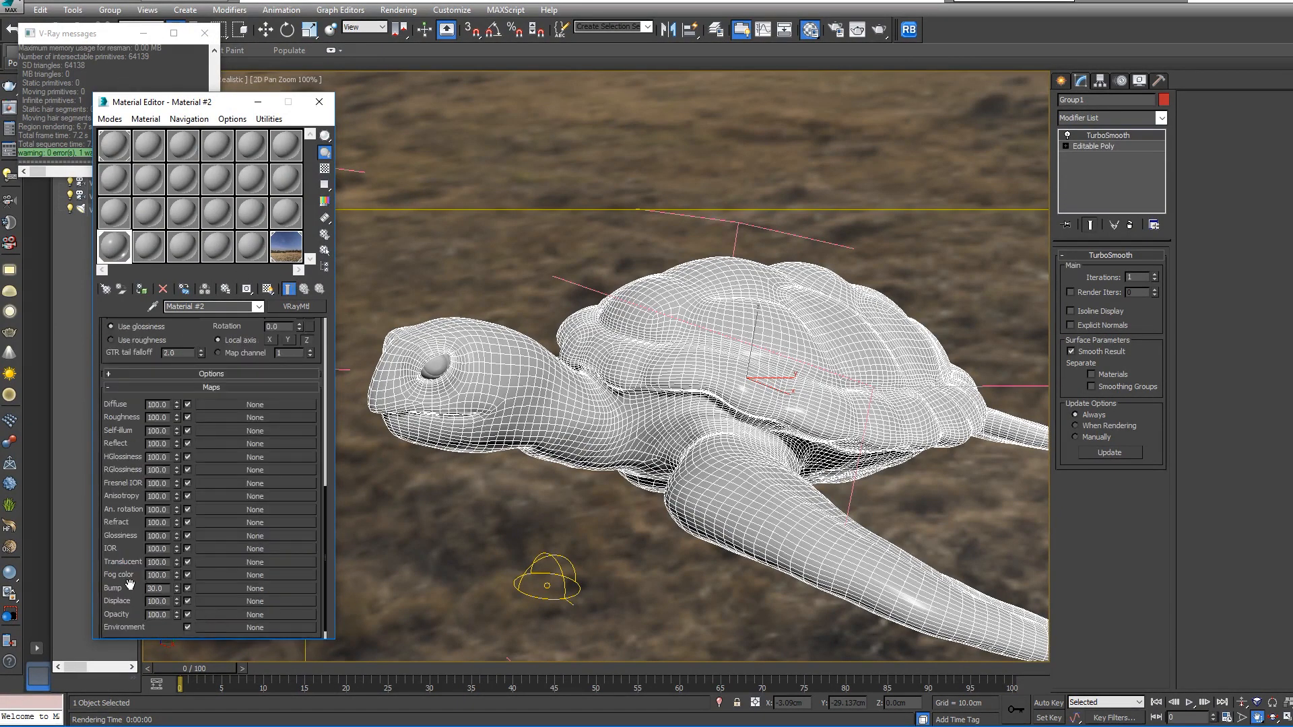
click(236, 588)
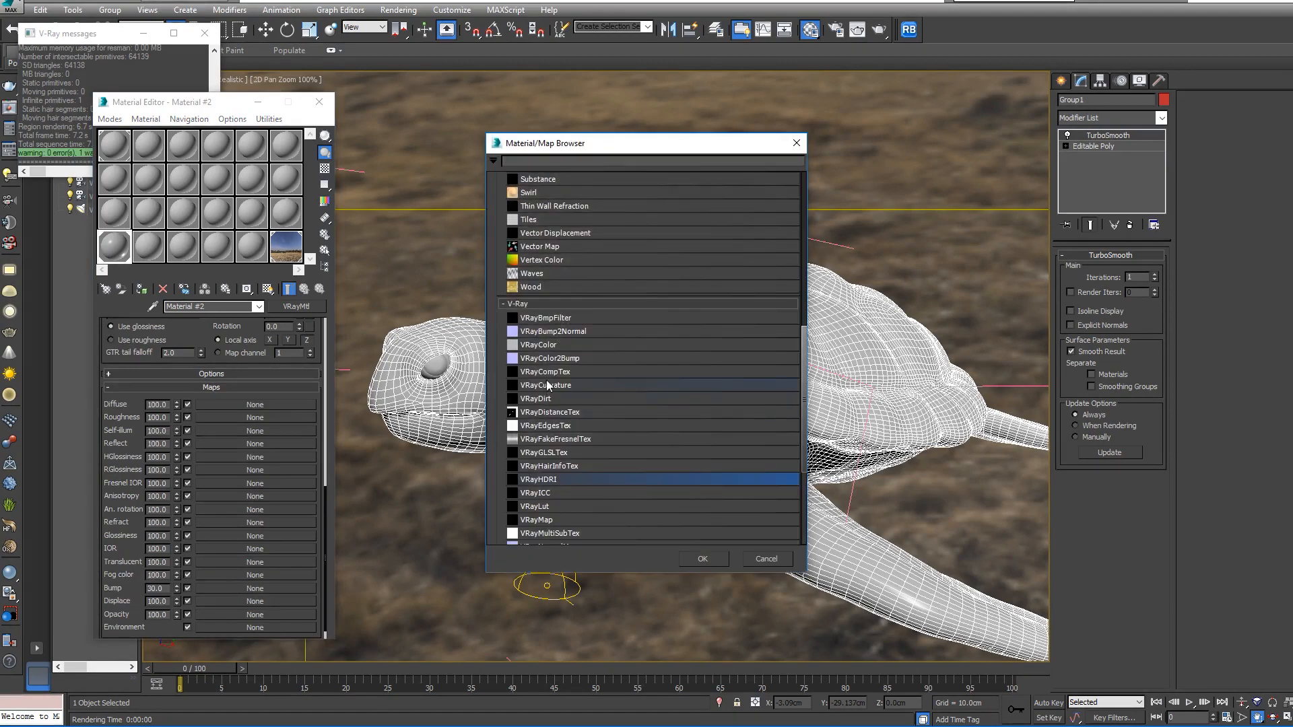
scroll(554, 431, down, 1)
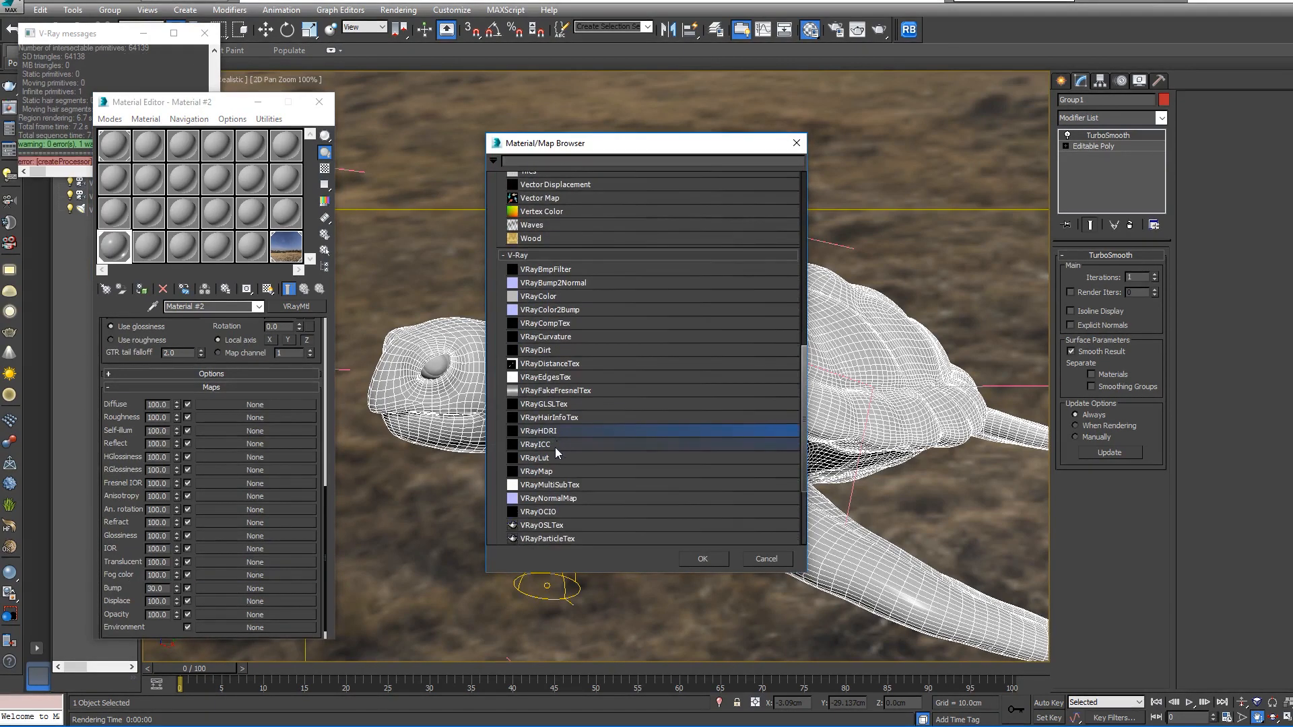
double_click(549, 498)
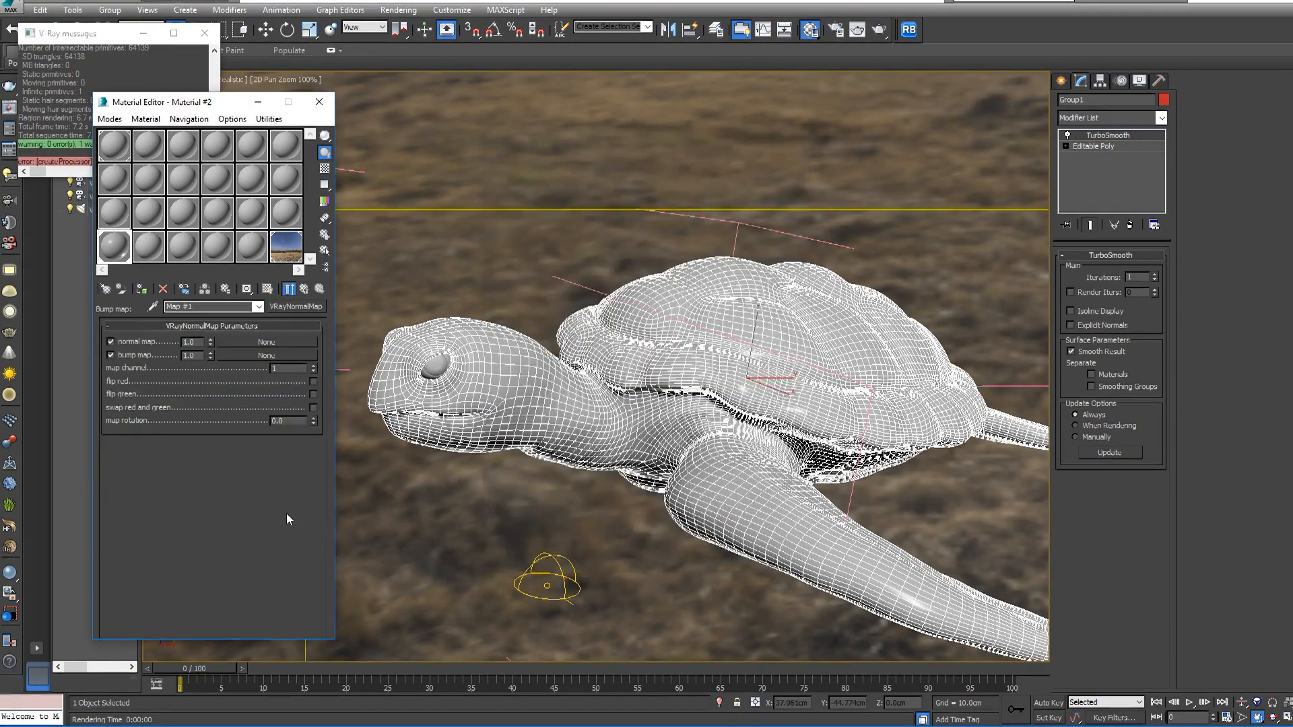
- Load defaultMat_Normal_OpenGL from the SUBSTANCE MAPS folder as a Bitmap into the VRayNormalMap's normal map slot
click(262, 342)
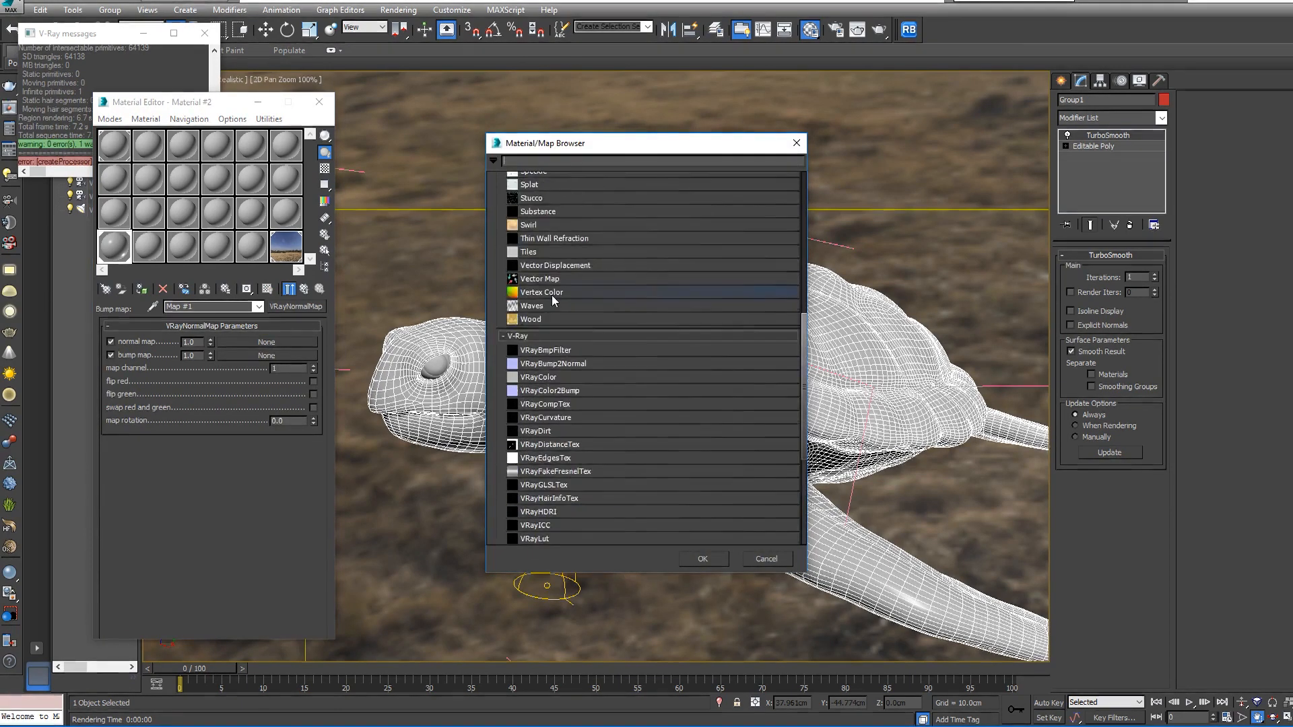
scroll(552, 295, up, 10)
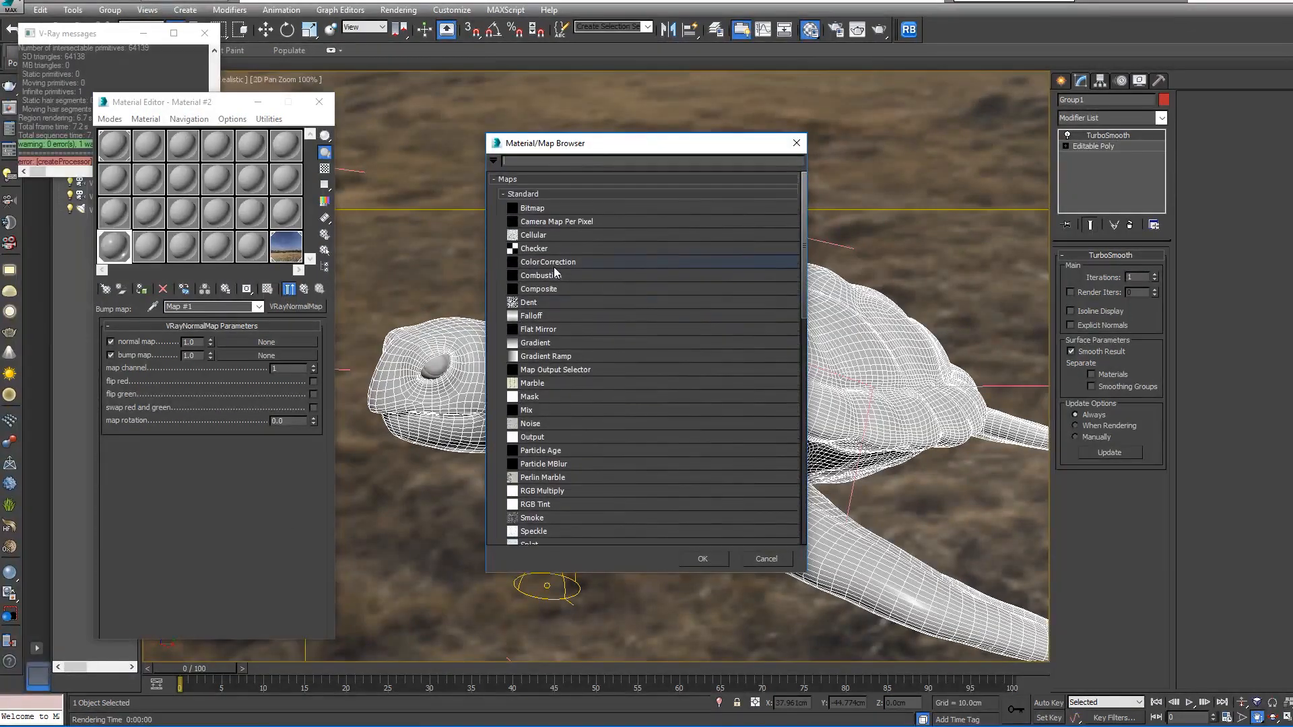
double_click(548, 211)
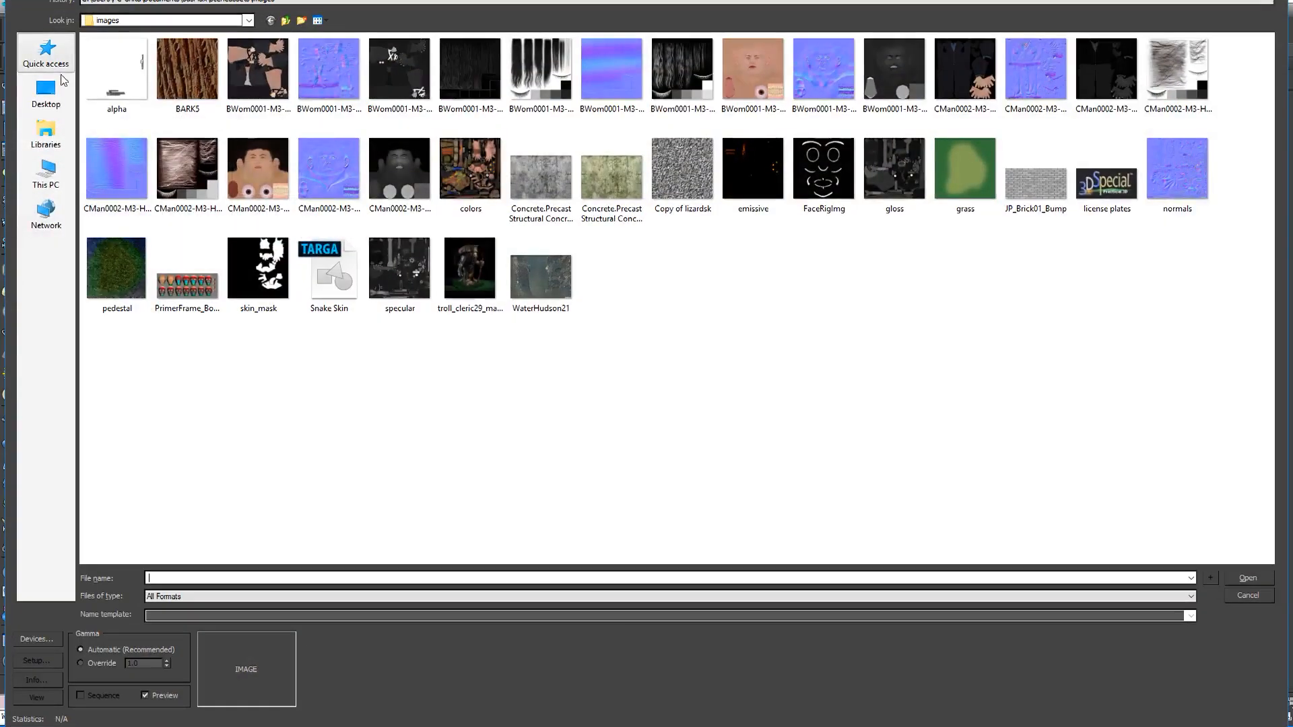
click(46, 95)
double_click(416, 90)
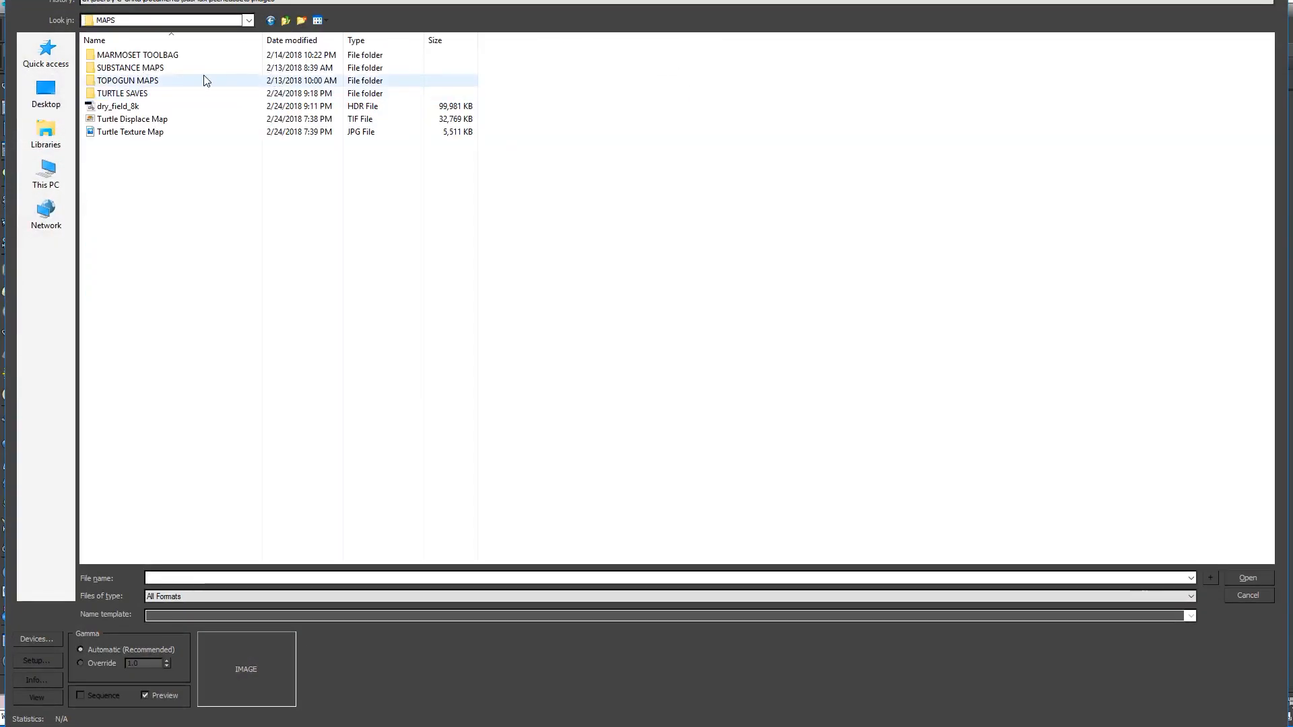
double_click(174, 57)
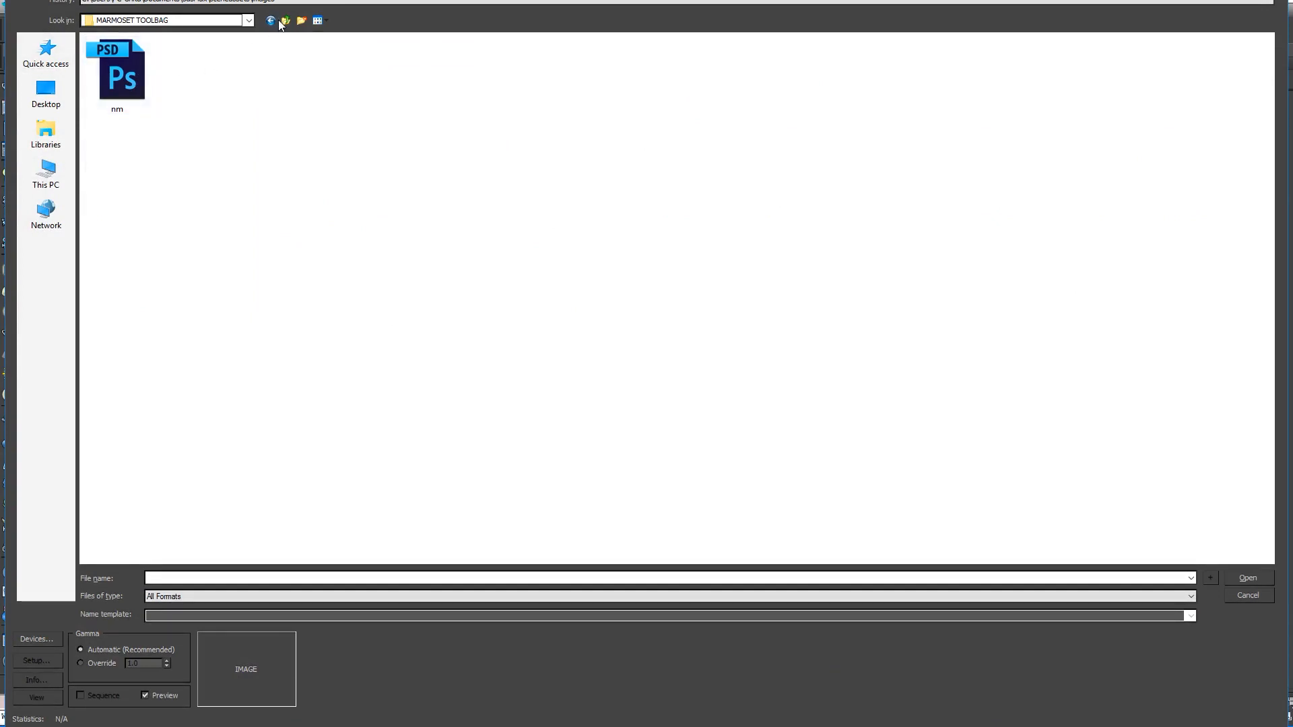
click(281, 20)
double_click(169, 67)
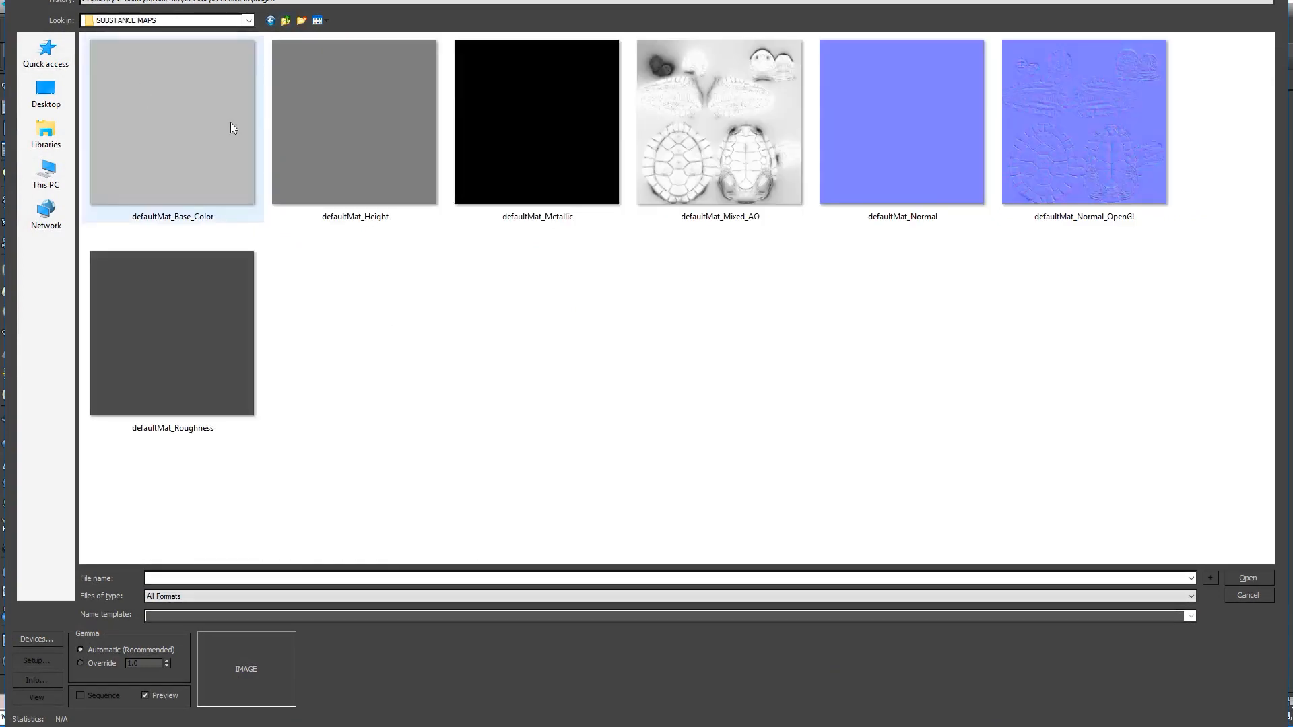
click(1054, 158)
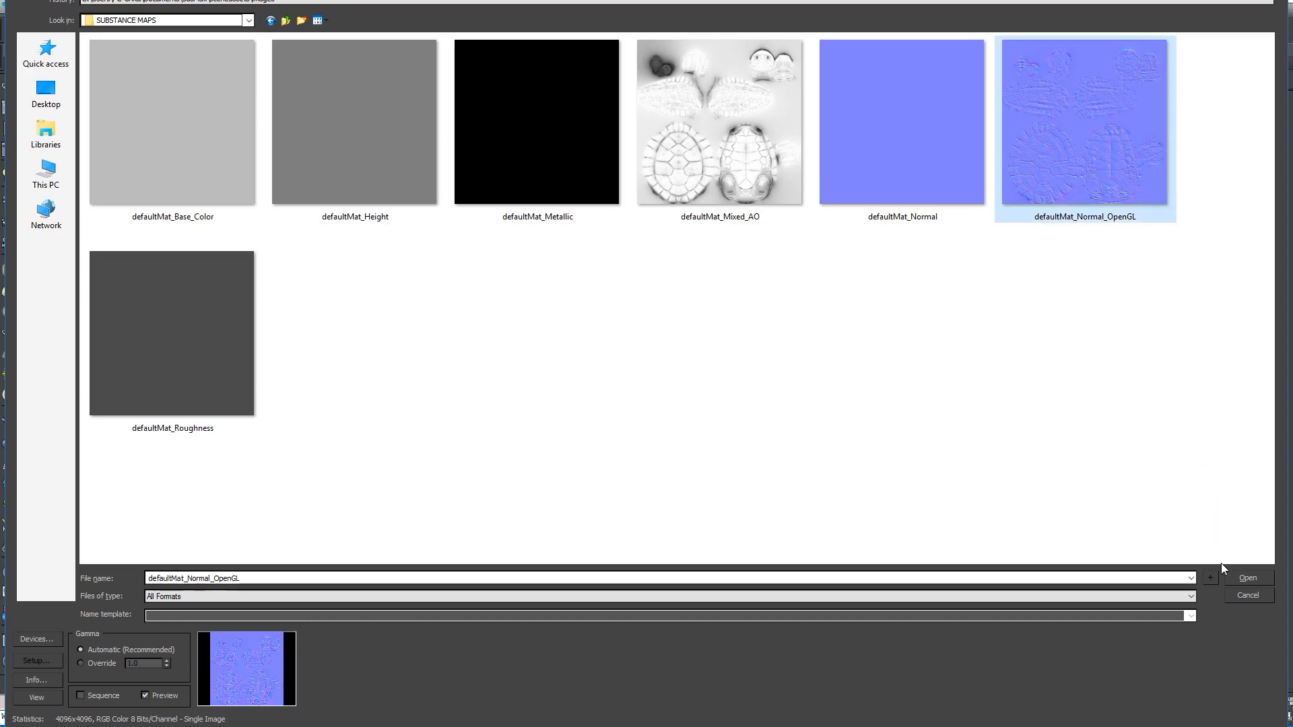
click(1245, 578)
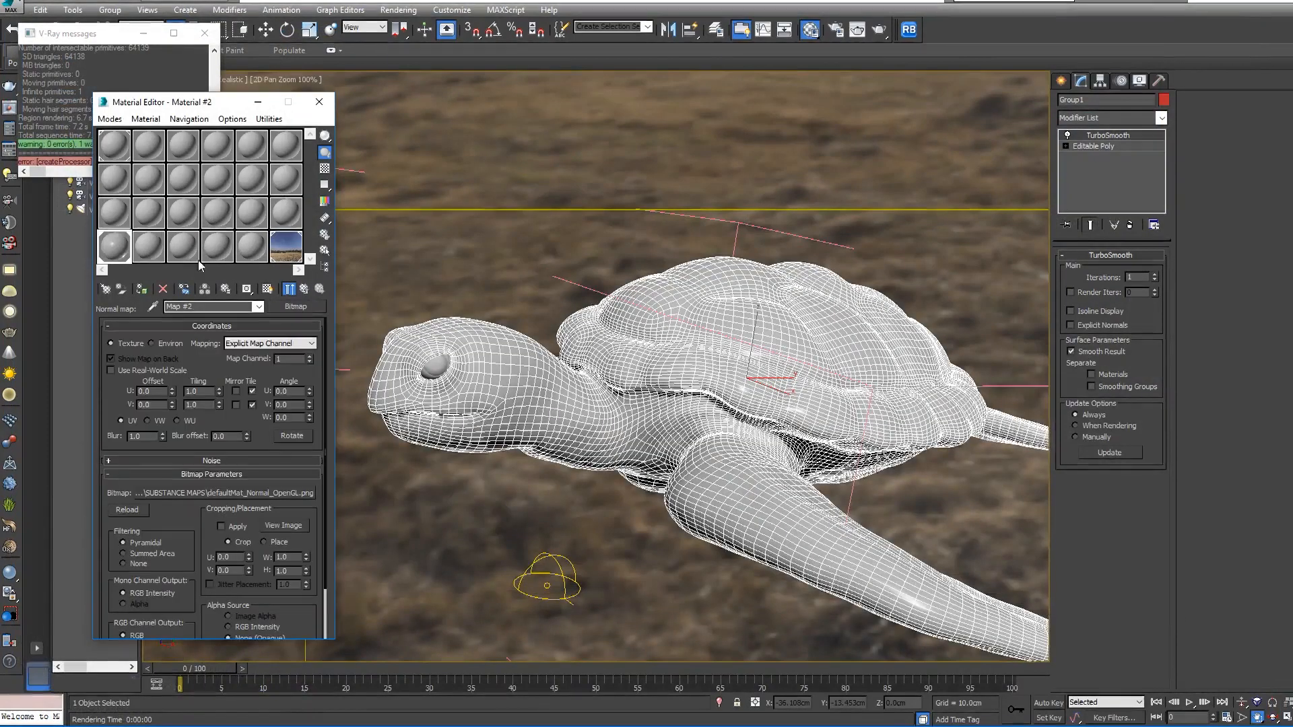
- Open an enlarged preview of the turtle material's sample sphere and place it clear of the Material Editor
double_click(109, 248)
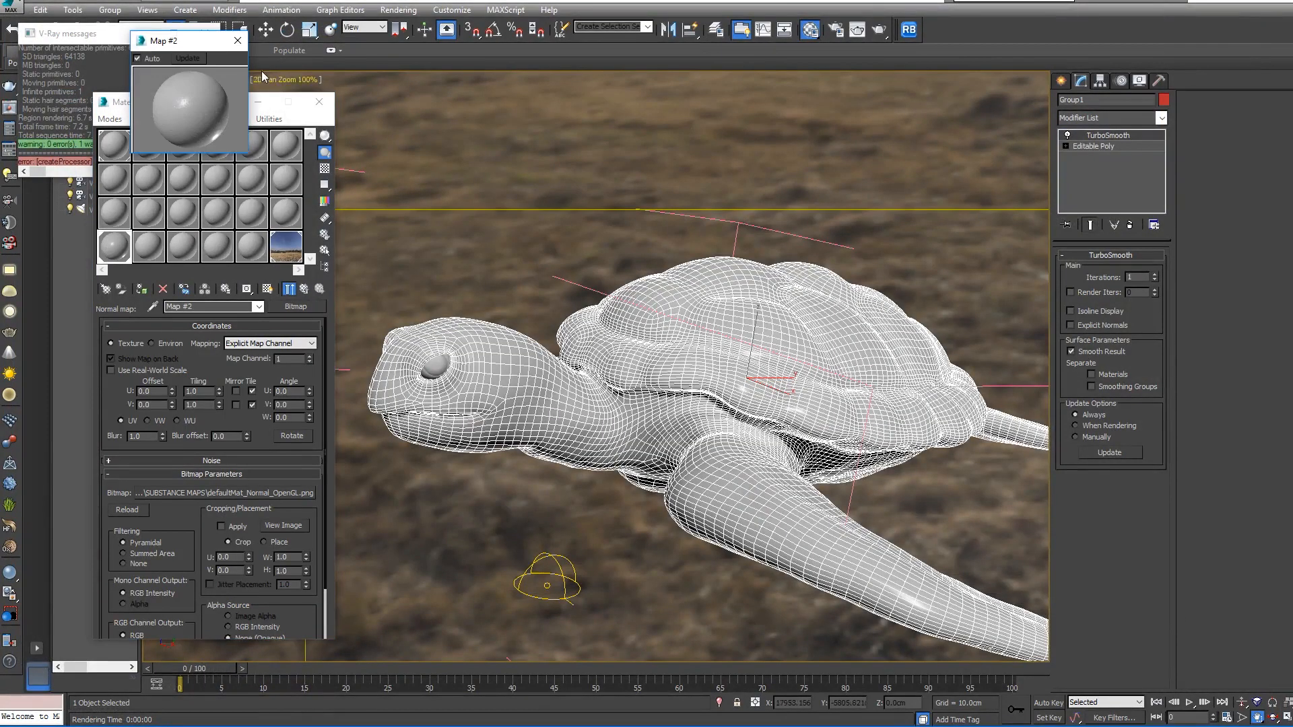
drag(246, 154, 517, 423)
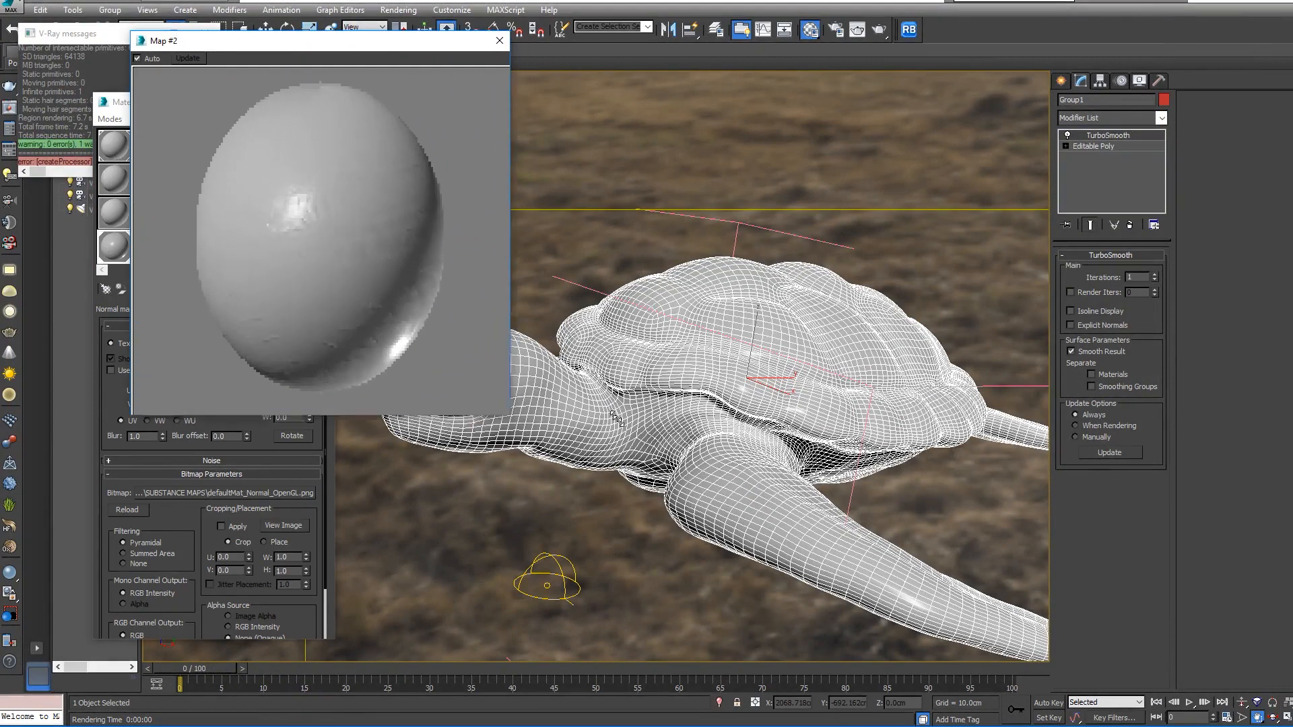
drag(292, 46, 701, 73)
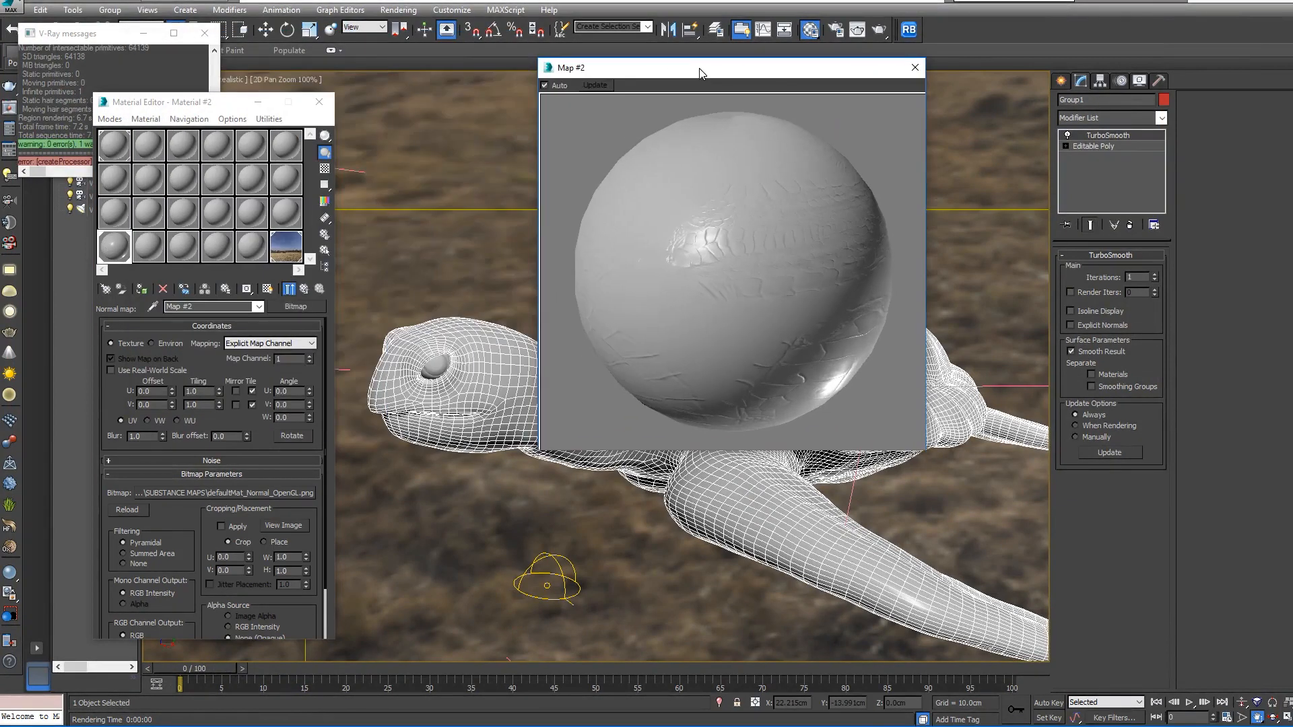
- Set the bump amount of Material #2 to 67 and close the enlarged material preview
click(305, 289)
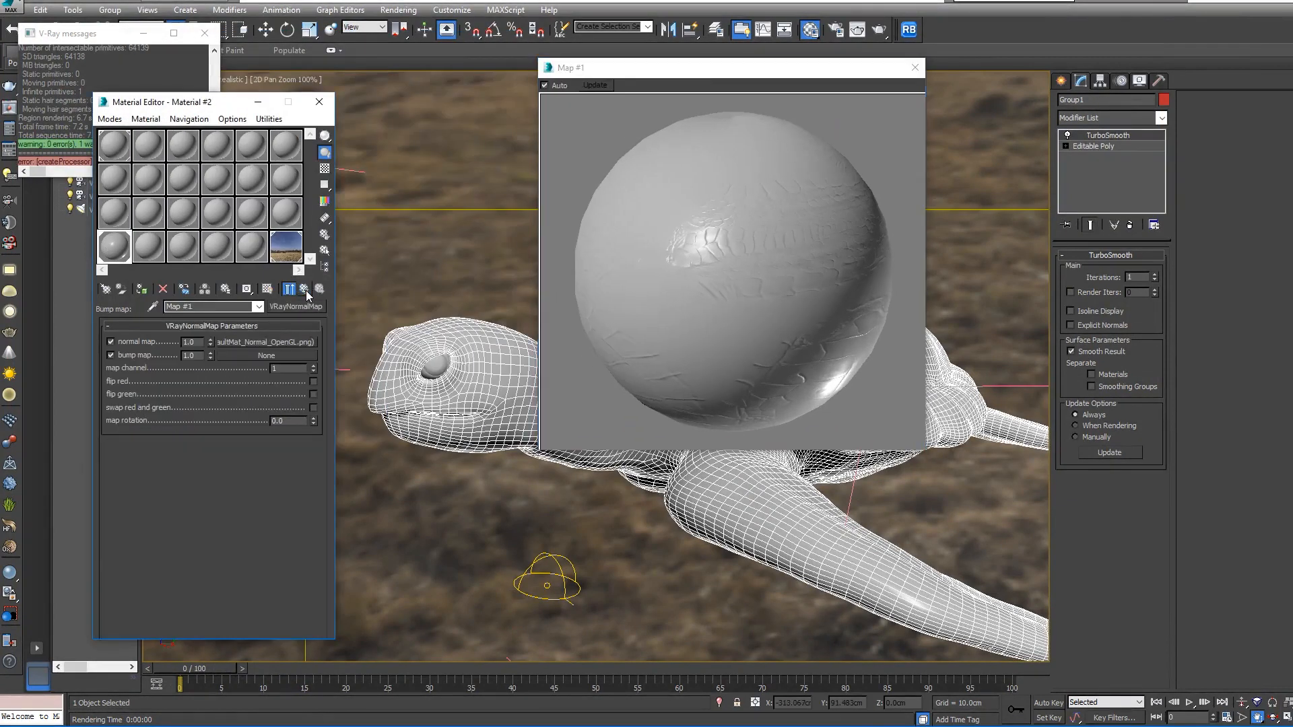
click(305, 289)
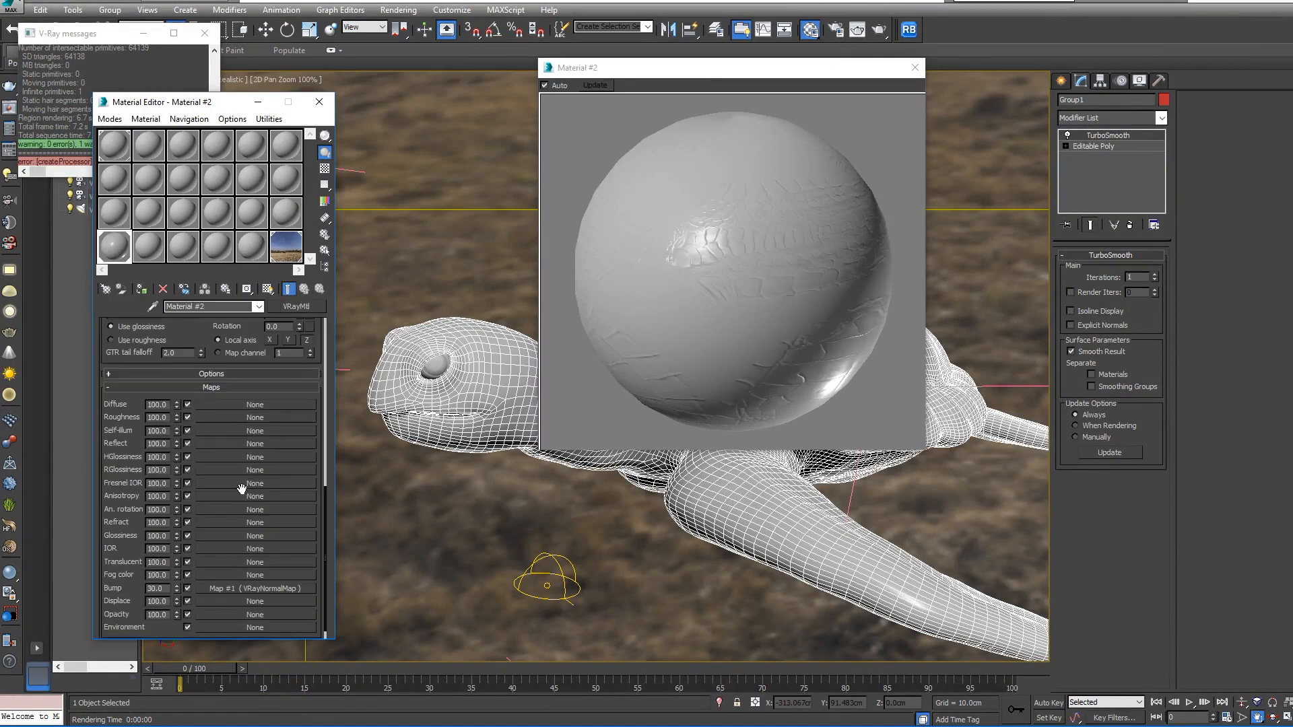
double_click(167, 589)
text(67)
key(Return)
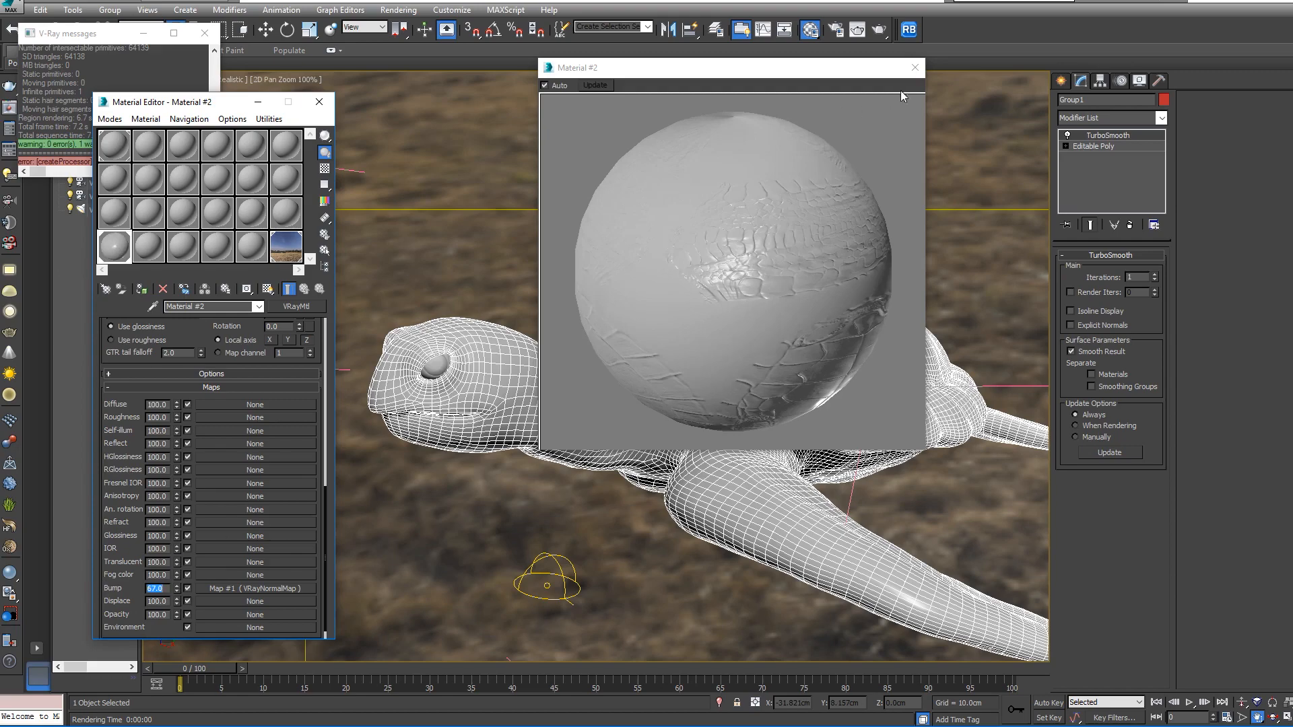
click(915, 68)
- Frame the whole turtle in the camera view and start a V-Ray test render with the normal map applied
scroll(548, 337, down, 3)
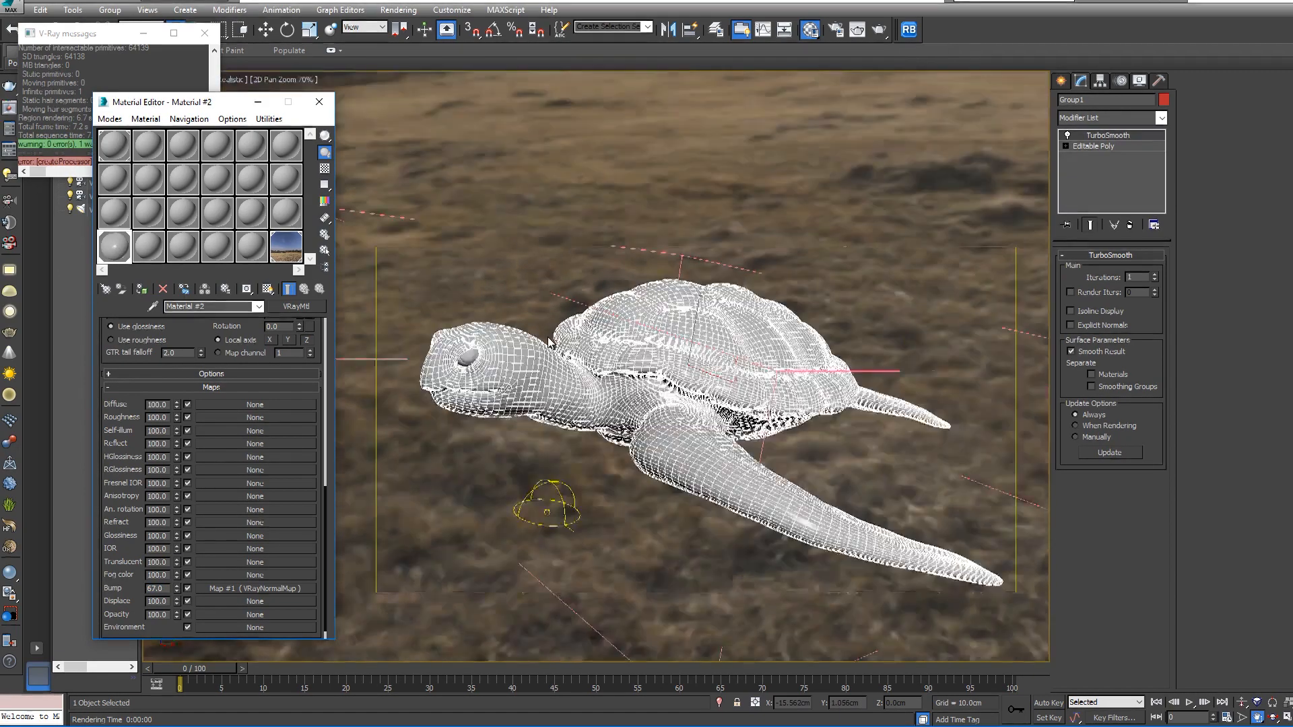
middle_drag(584, 338, 529, 317)
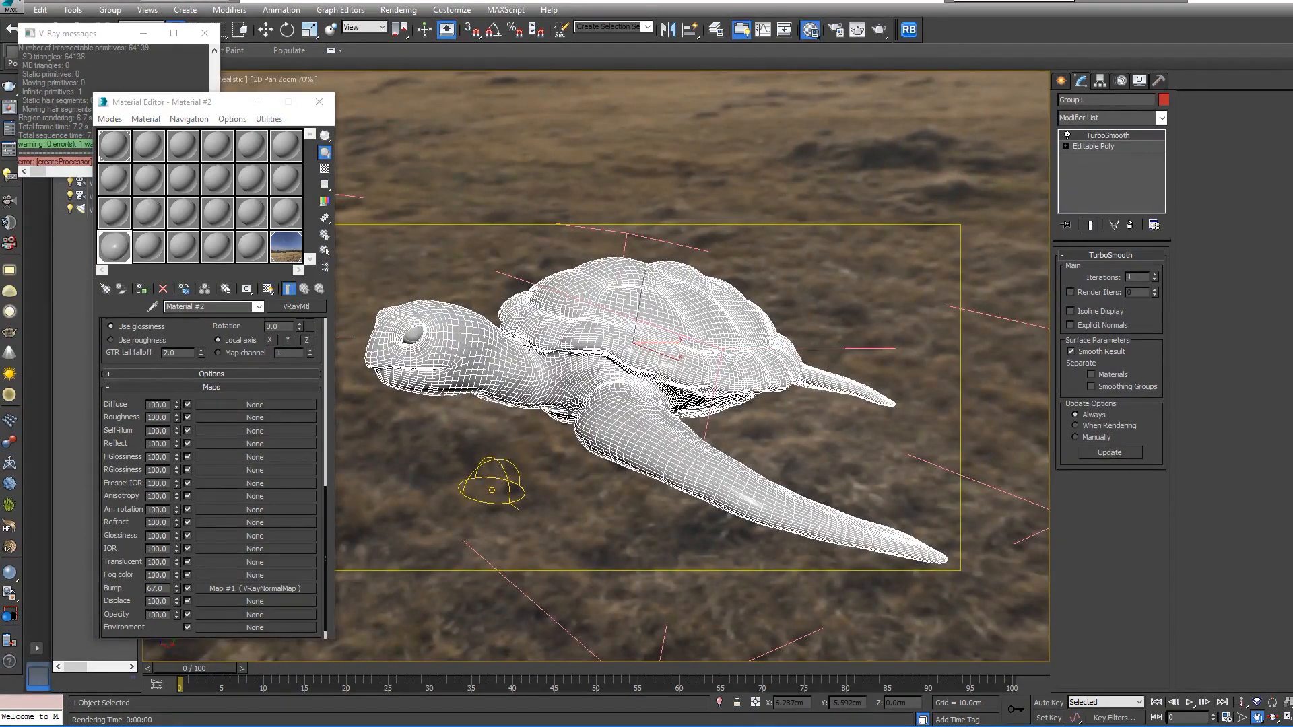
key(shift+q)
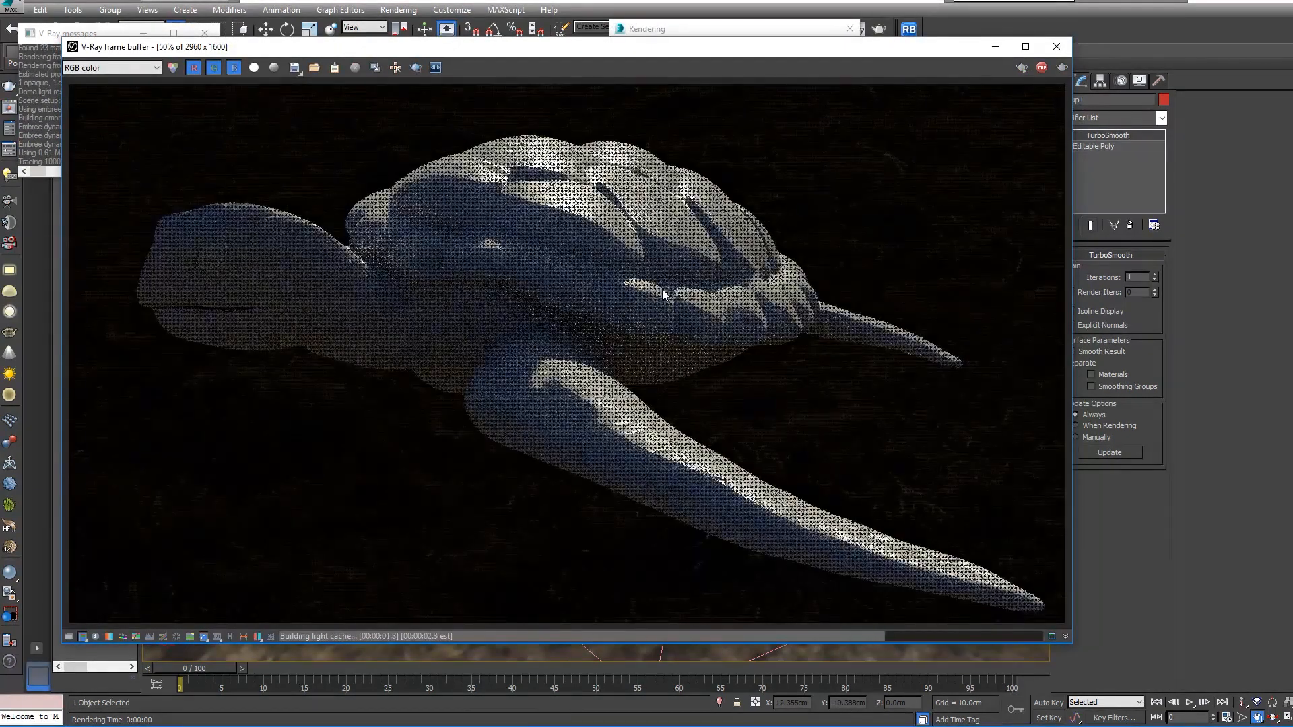
- Examine the normal-map detail on the shell, flipper and head in the render at several zoom levels, and close the frame buffer
scroll(637, 419, up, 1)
scroll(637, 419, down, 1)
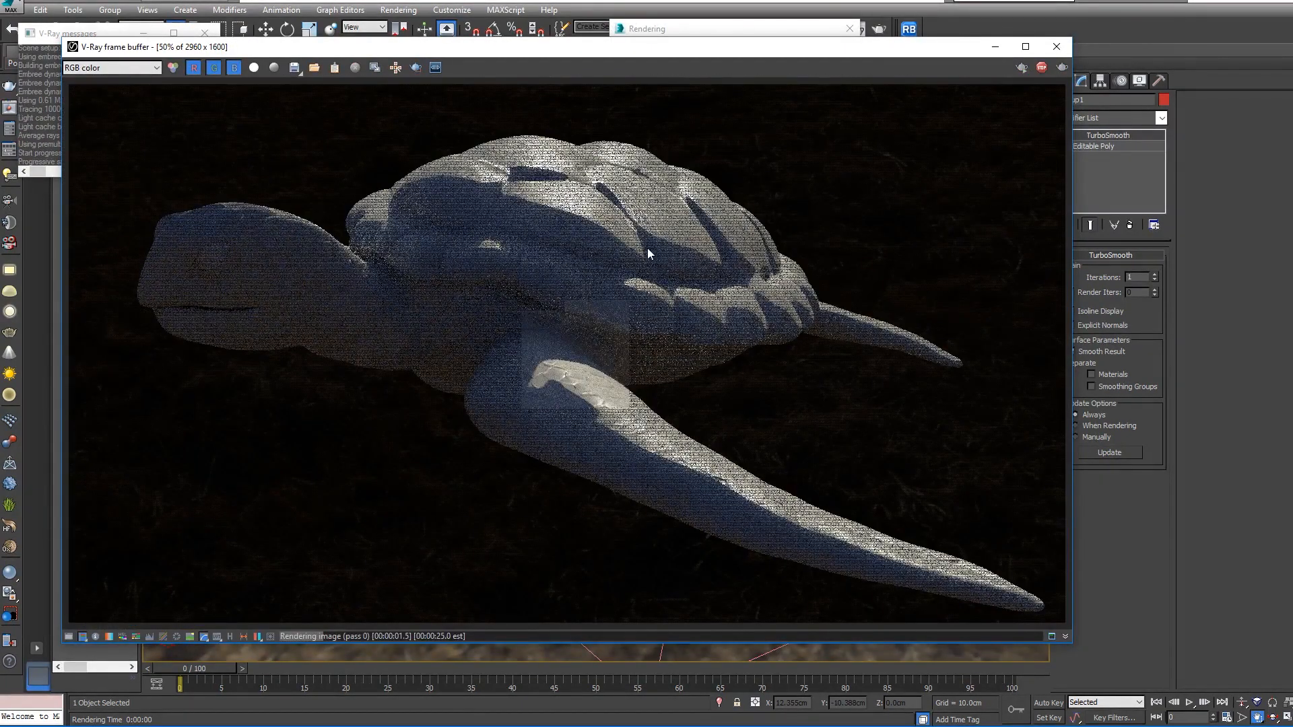
scroll(636, 222, up, 2)
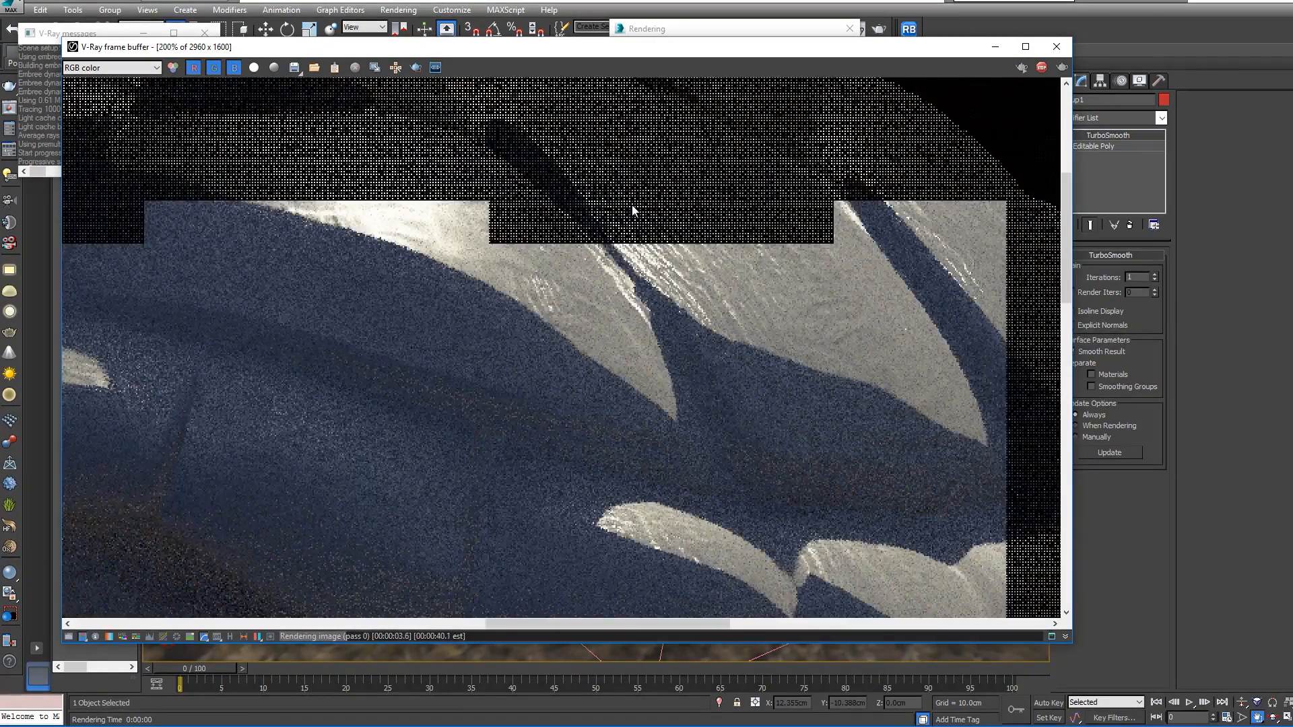
scroll(633, 211, down, 2)
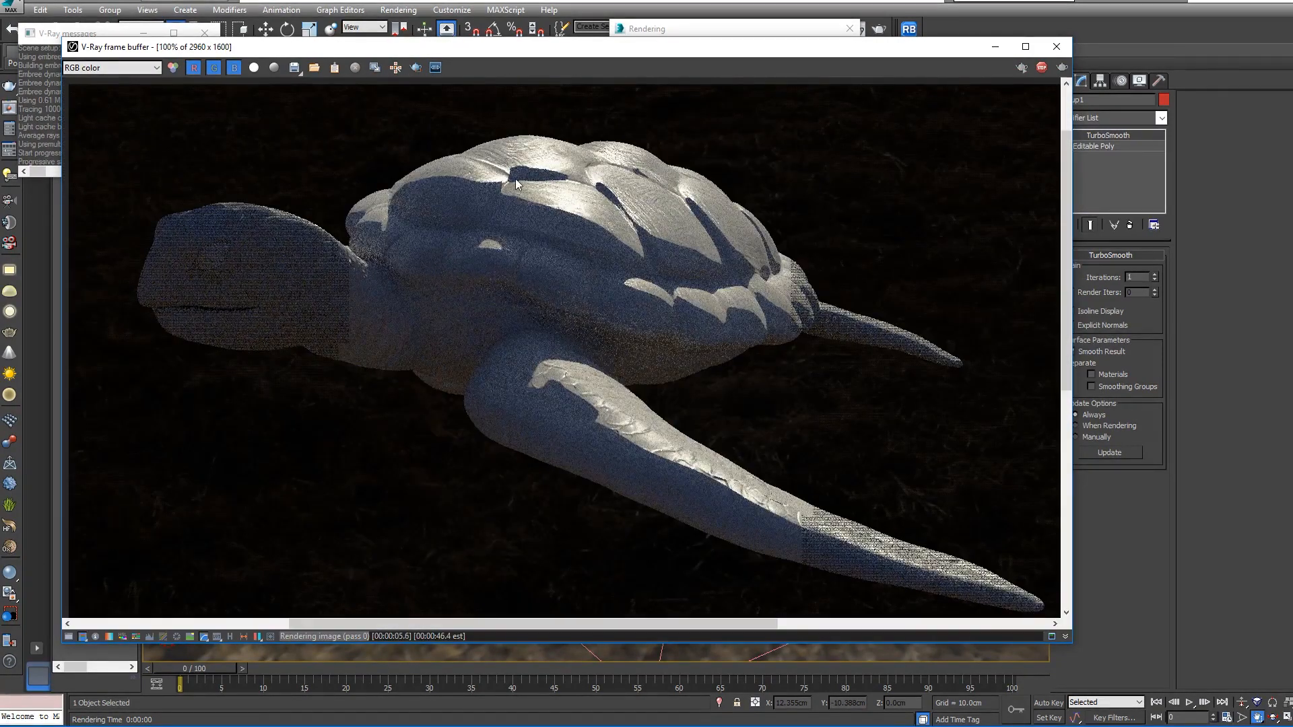
scroll(515, 179, up, 1)
scroll(512, 180, down, 2)
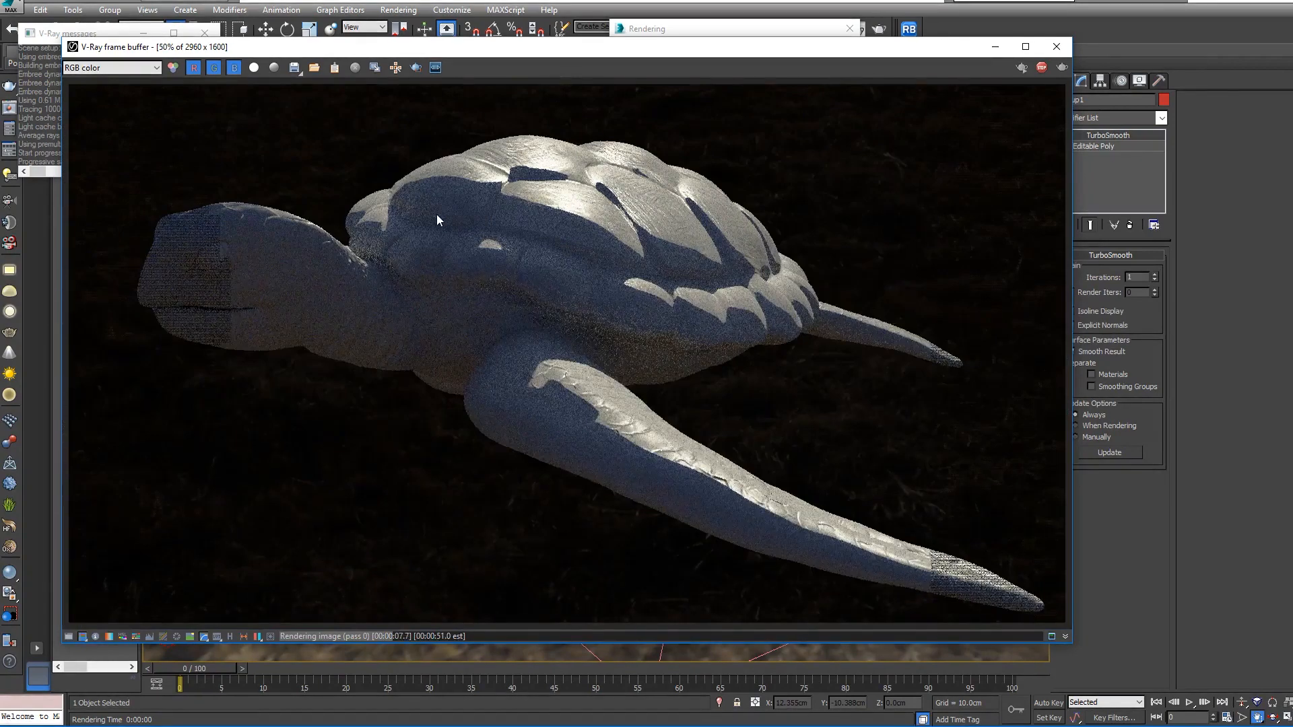
scroll(280, 271, up, 1)
scroll(256, 268, down, 1)
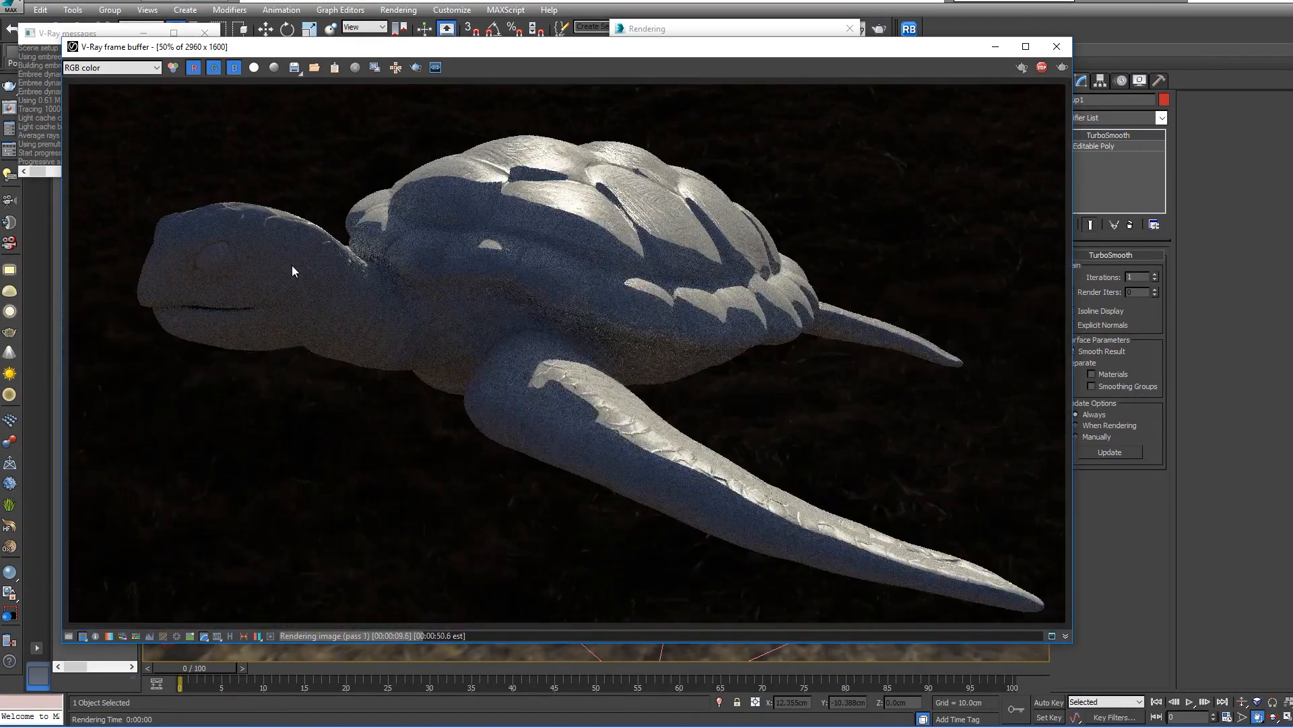
scroll(632, 426, up, 1)
scroll(632, 426, down, 1)
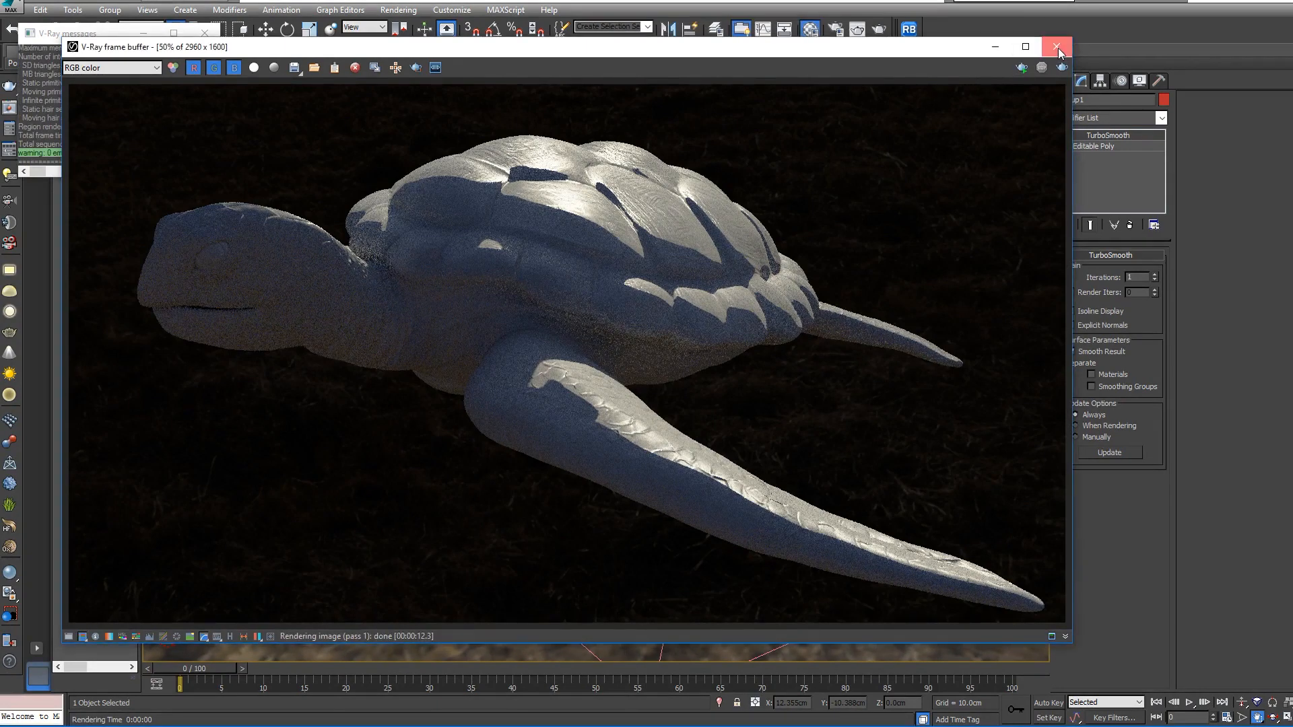
click(1057, 47)
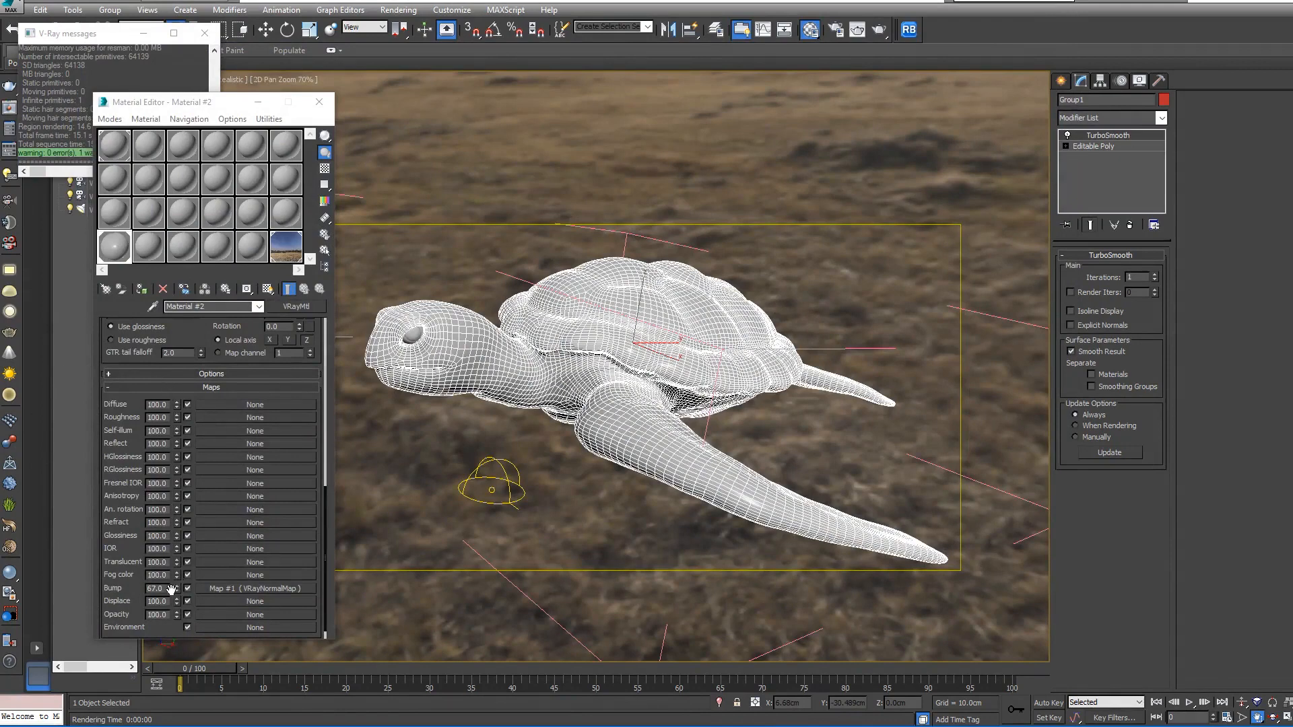
- Disable the bump map of Material #2, run a brief test render without it, and close the frame buffer
key(shift+q)
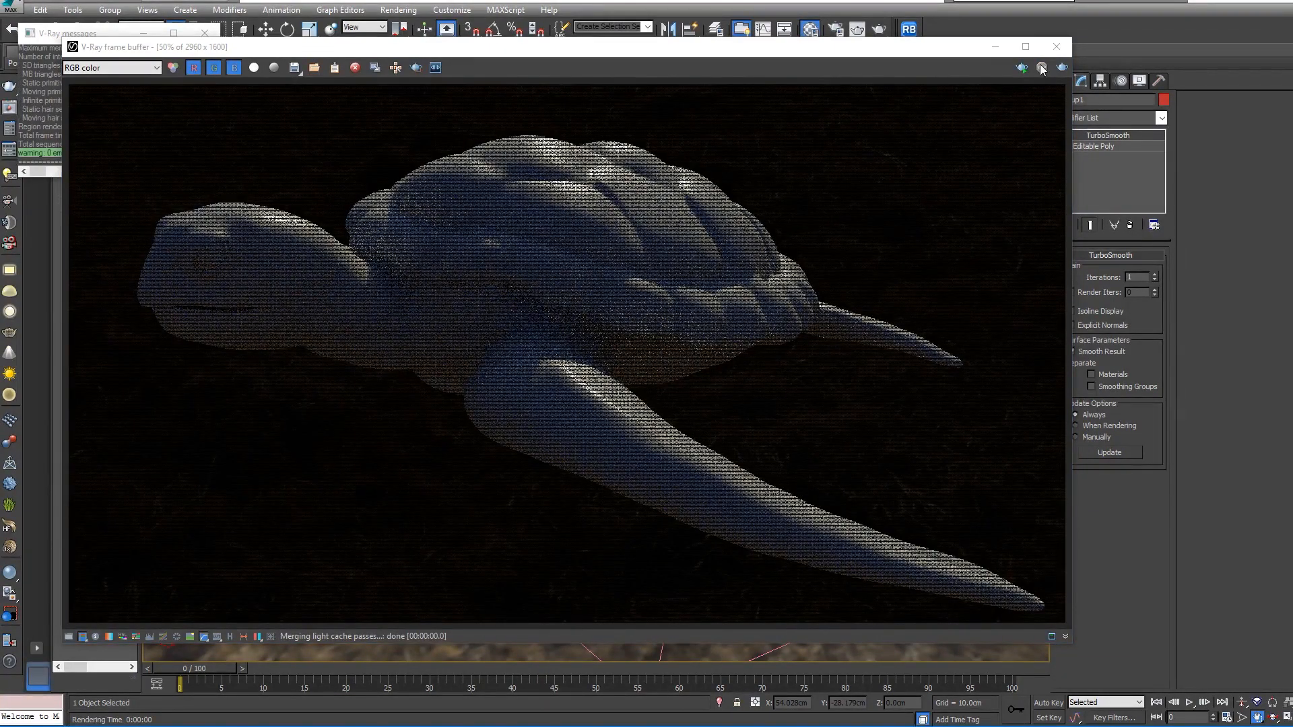
click(1057, 47)
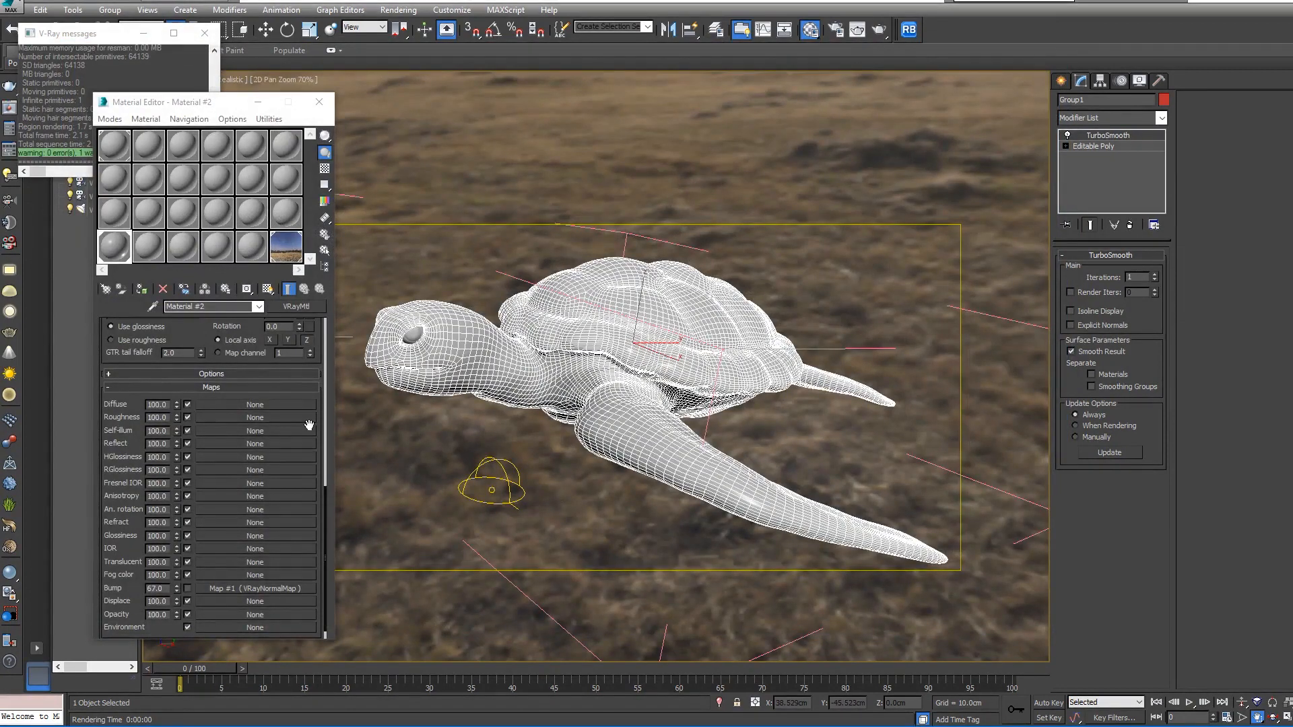
- Set the HDRI's horizontal rotation to -61, deselect the turtle, run a brief test render, and close the frame buffer
scroll(144, 430, up, 6)
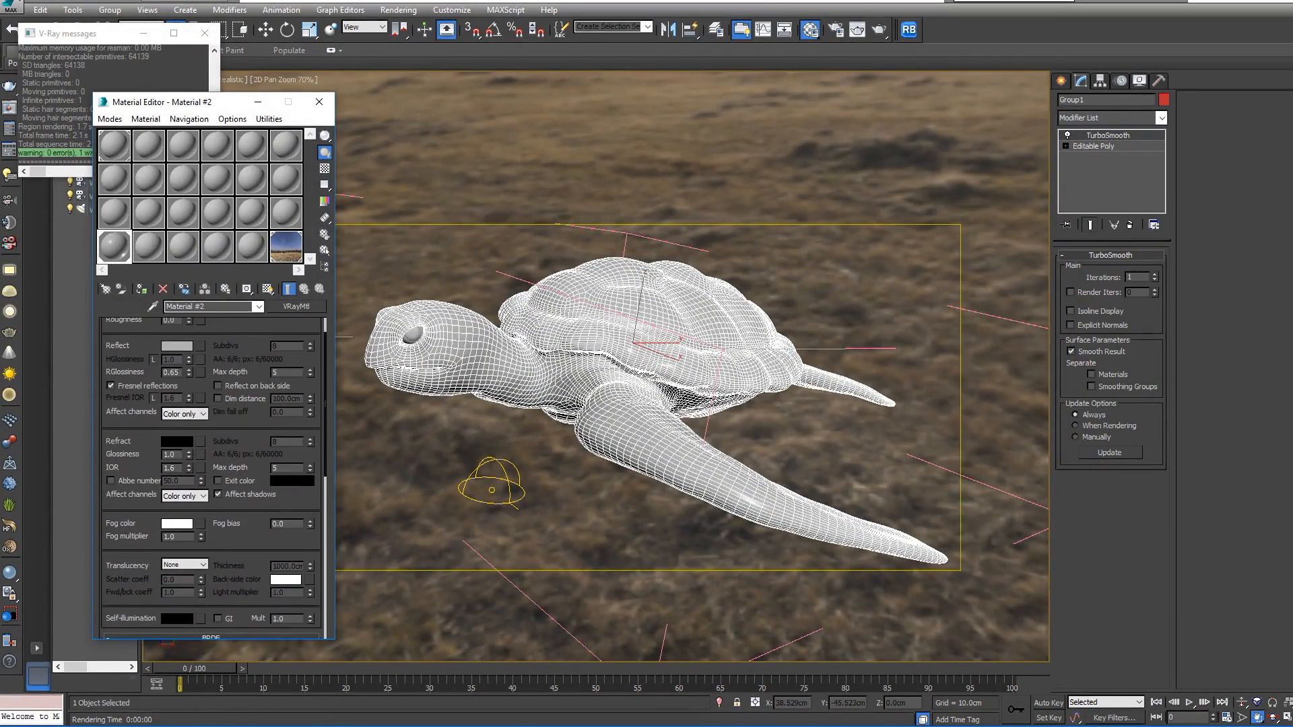
click(297, 246)
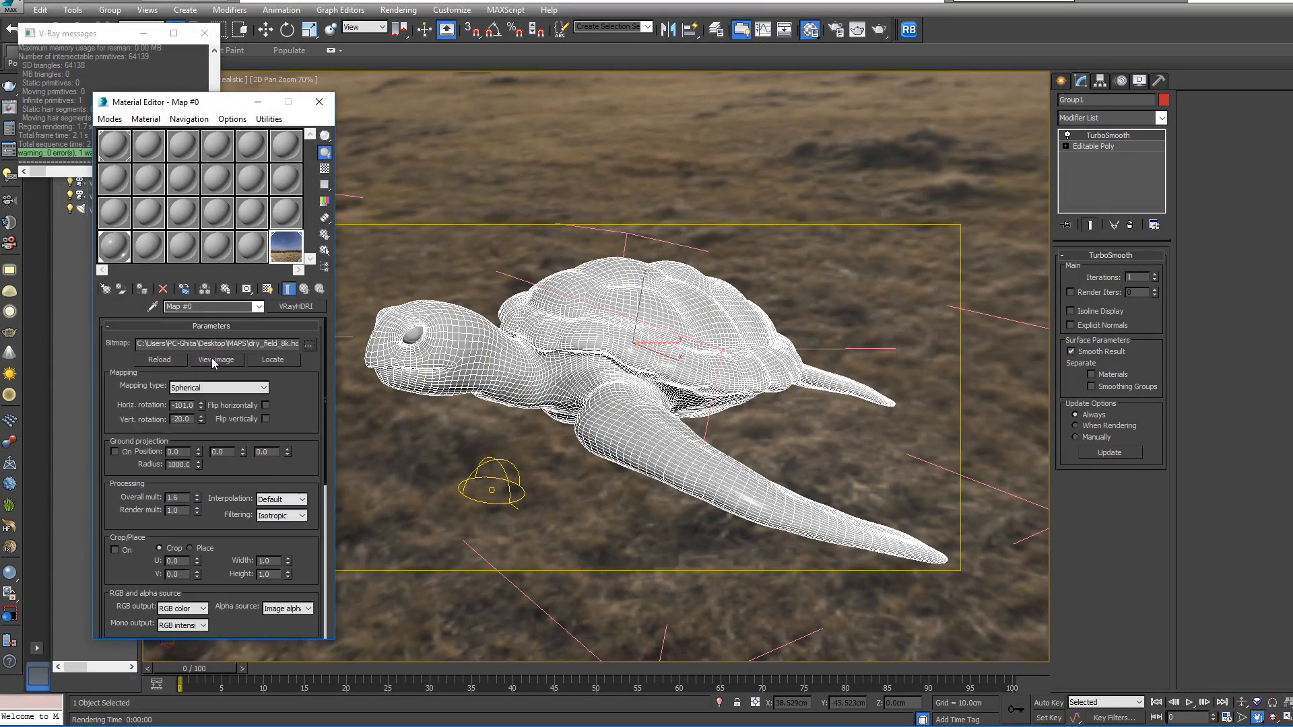
drag(200, 406, 198, 379)
click(555, 478)
key(shift+q)
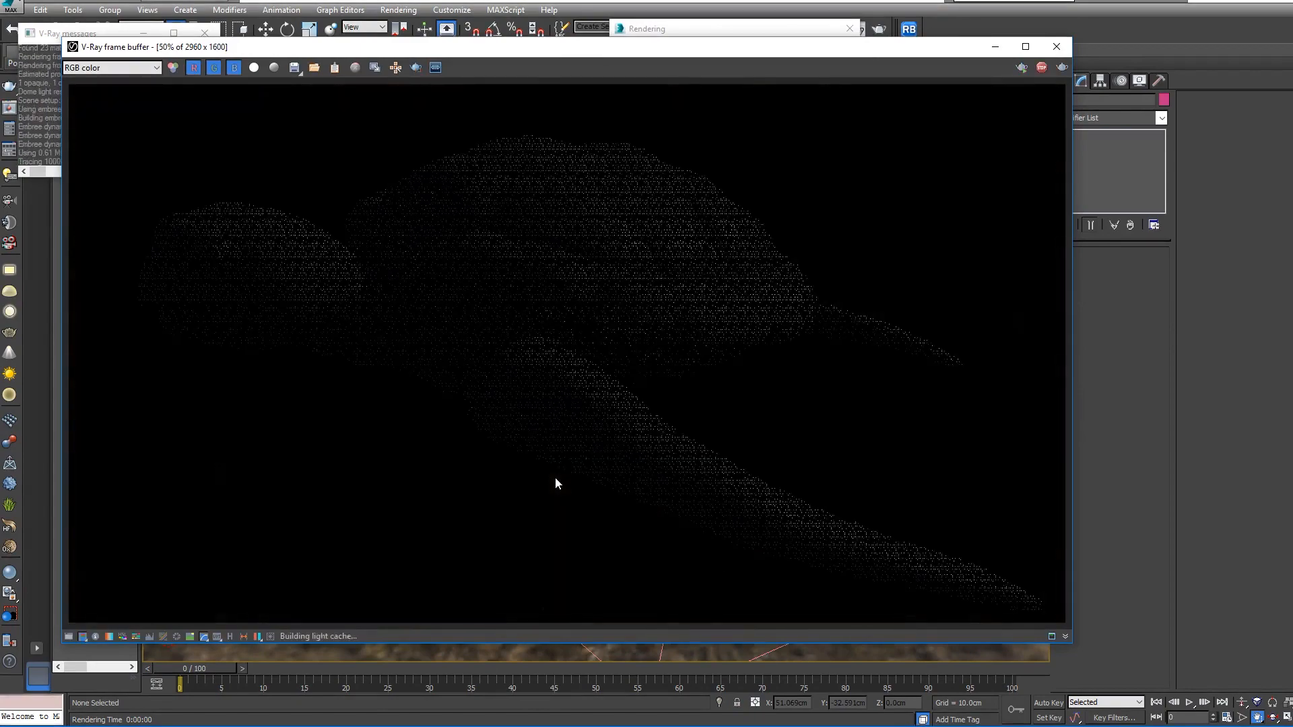
click(1058, 51)
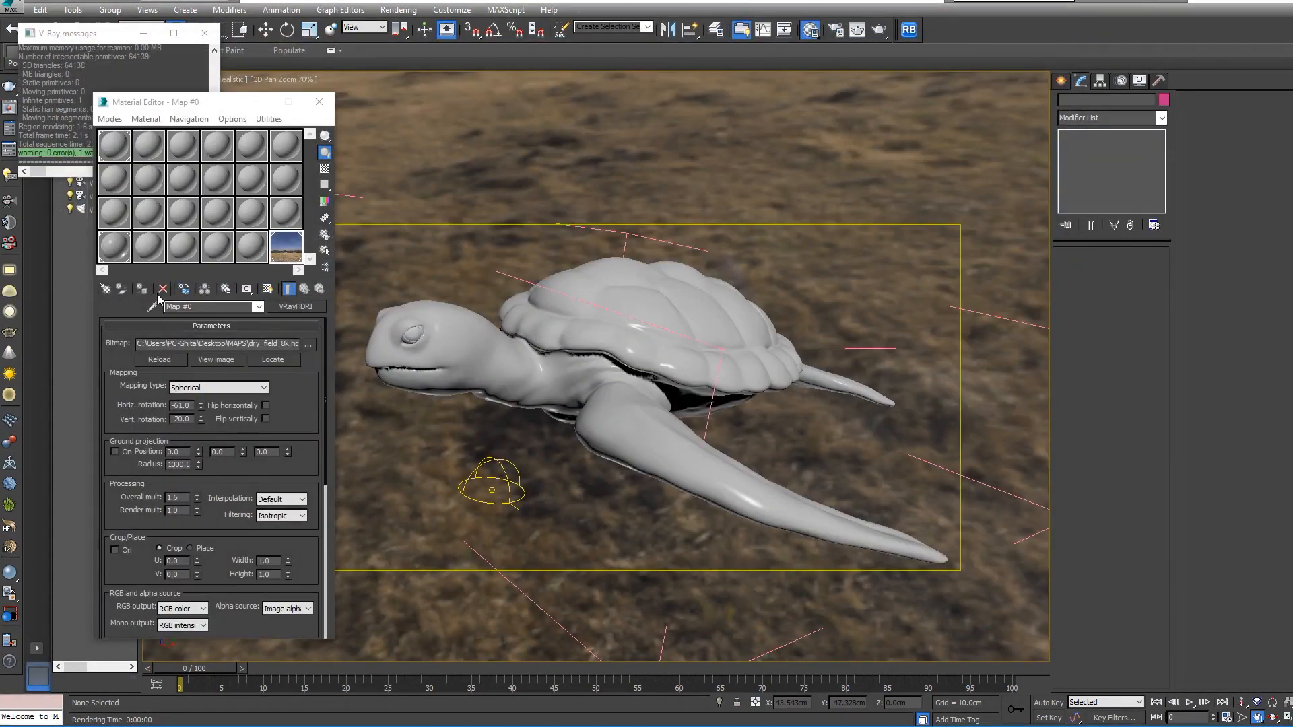
- Display the normal map bitmap of Material #2 on the turtle in the viewport
click(104, 254)
scroll(264, 528, down, 5)
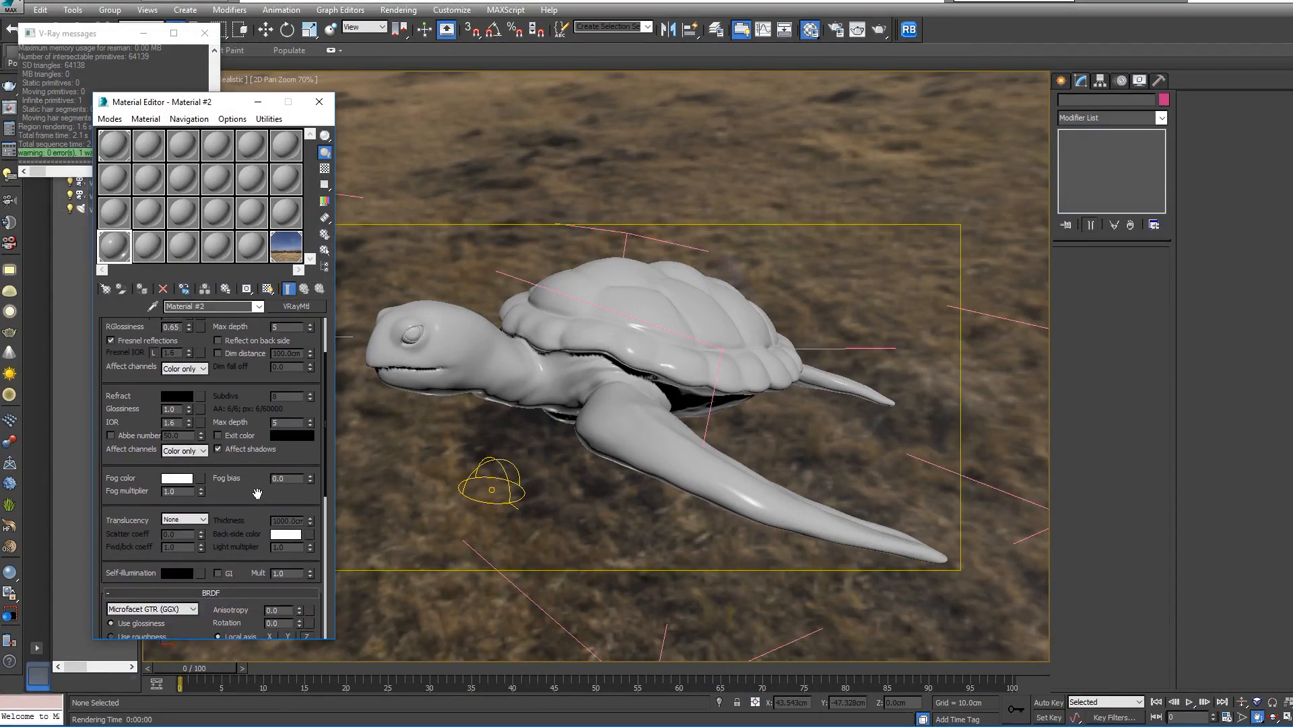
scroll(251, 485, down, 5)
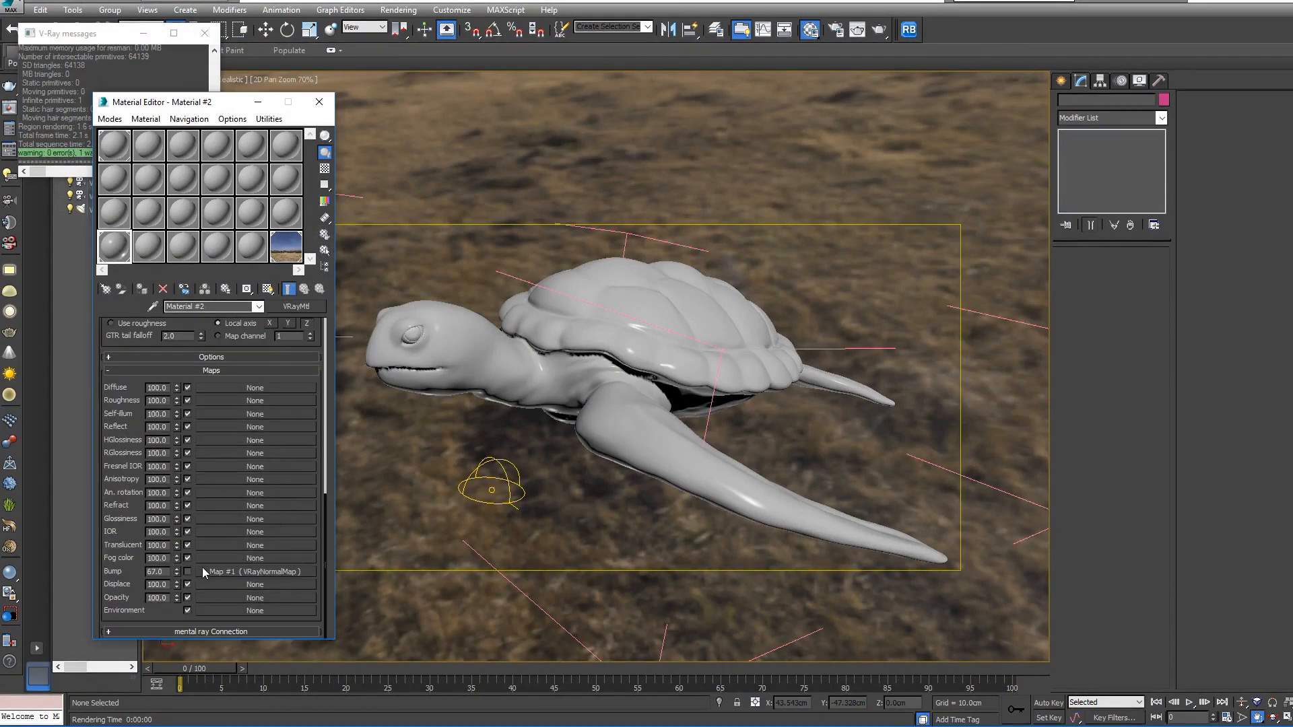
click(241, 572)
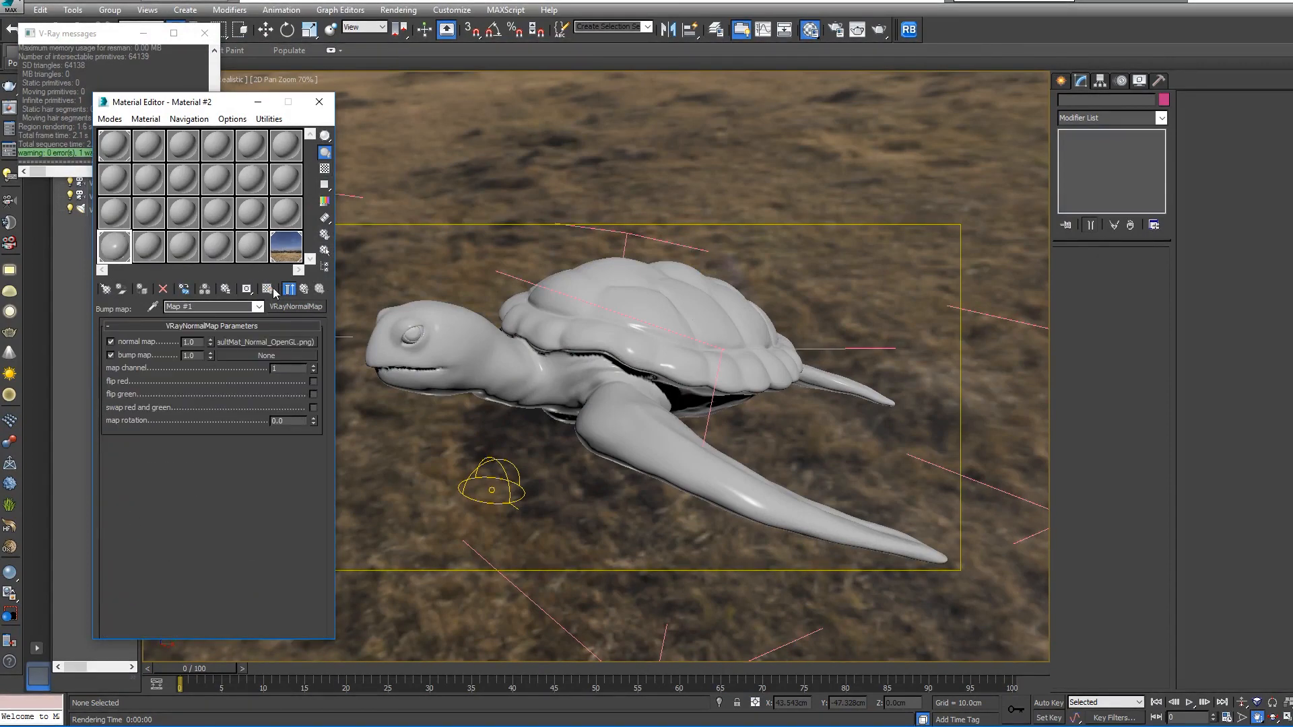
click(241, 341)
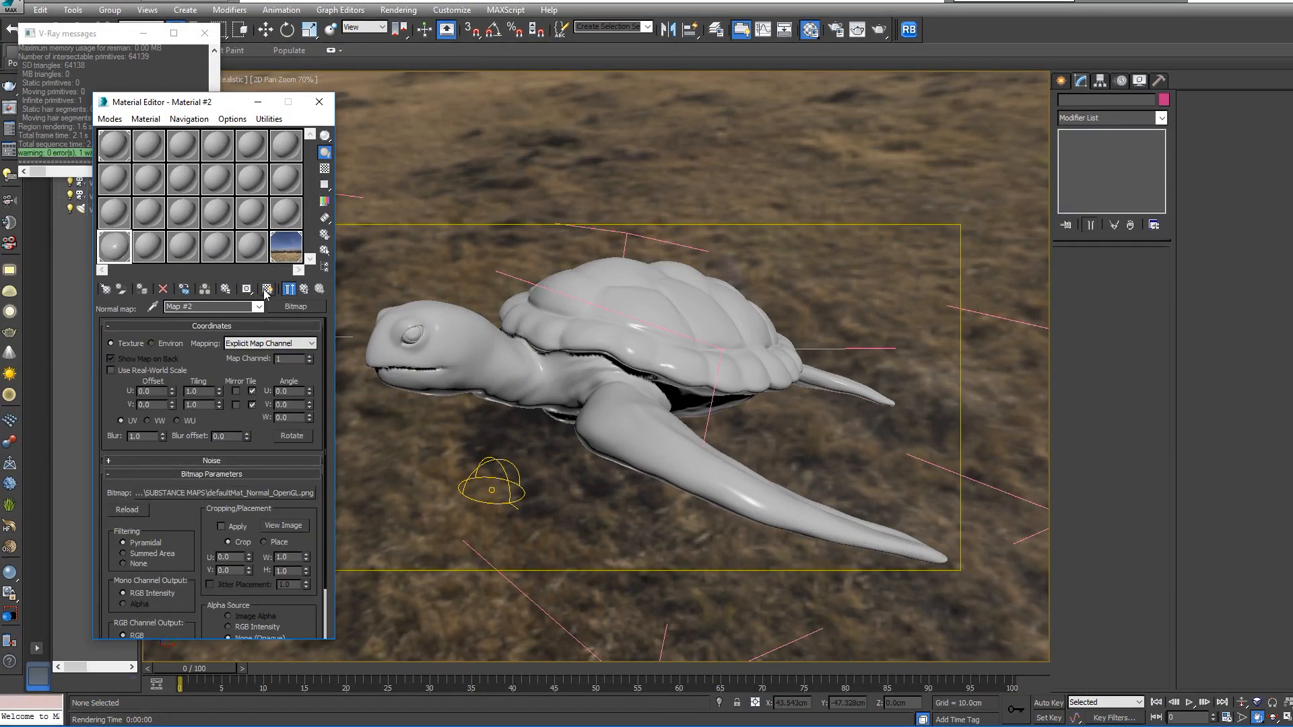
click(267, 289)
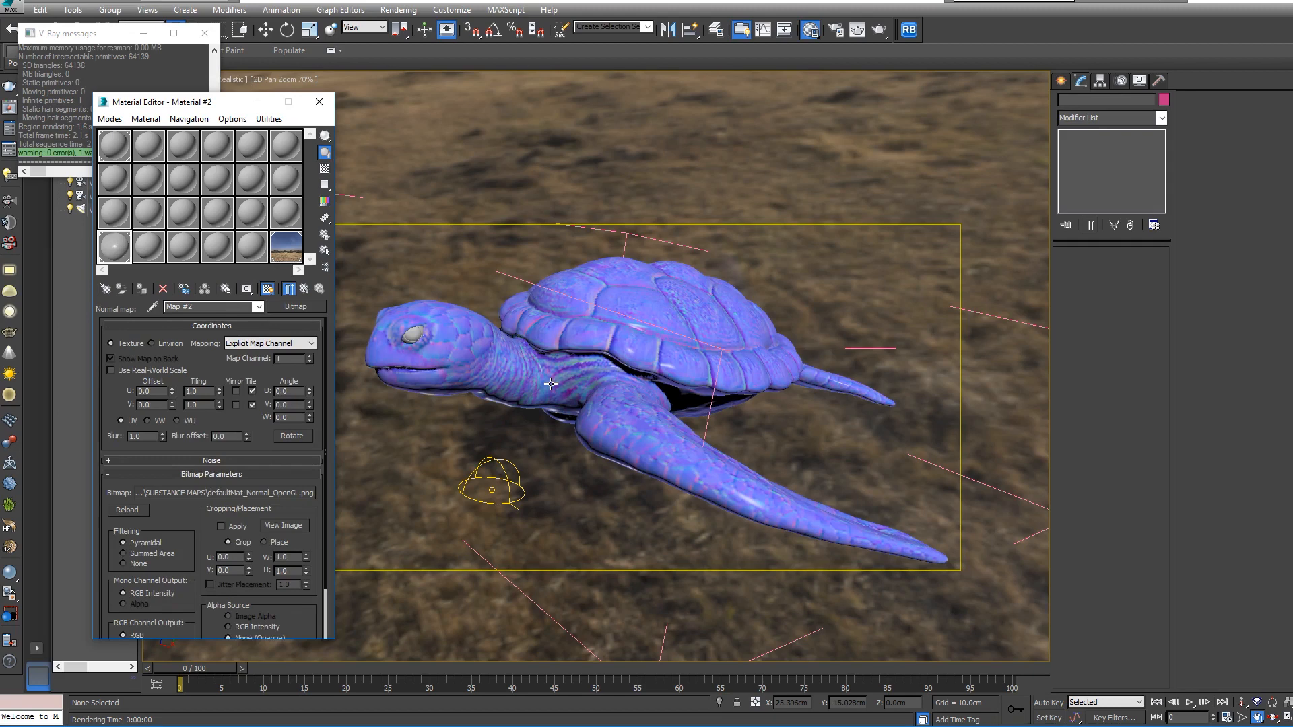
- Set the bump amount of Material #2 to -97 and start a test render
click(303, 291)
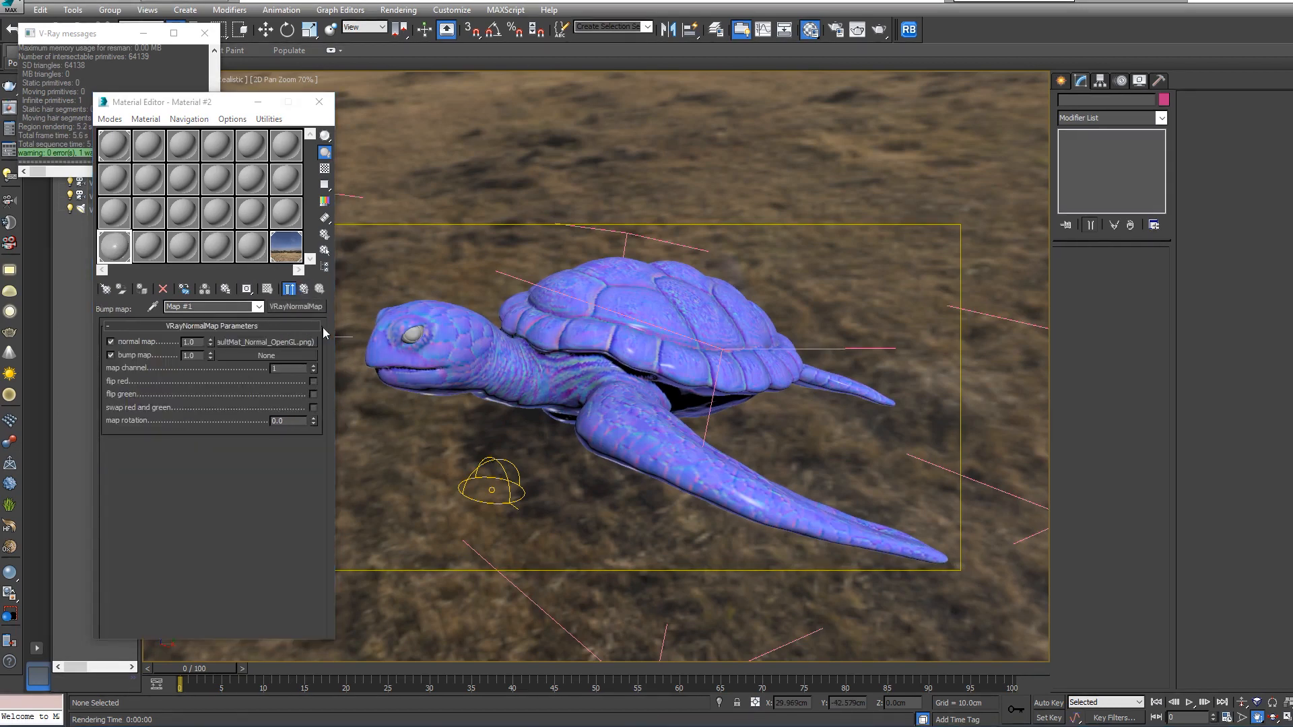
click(306, 290)
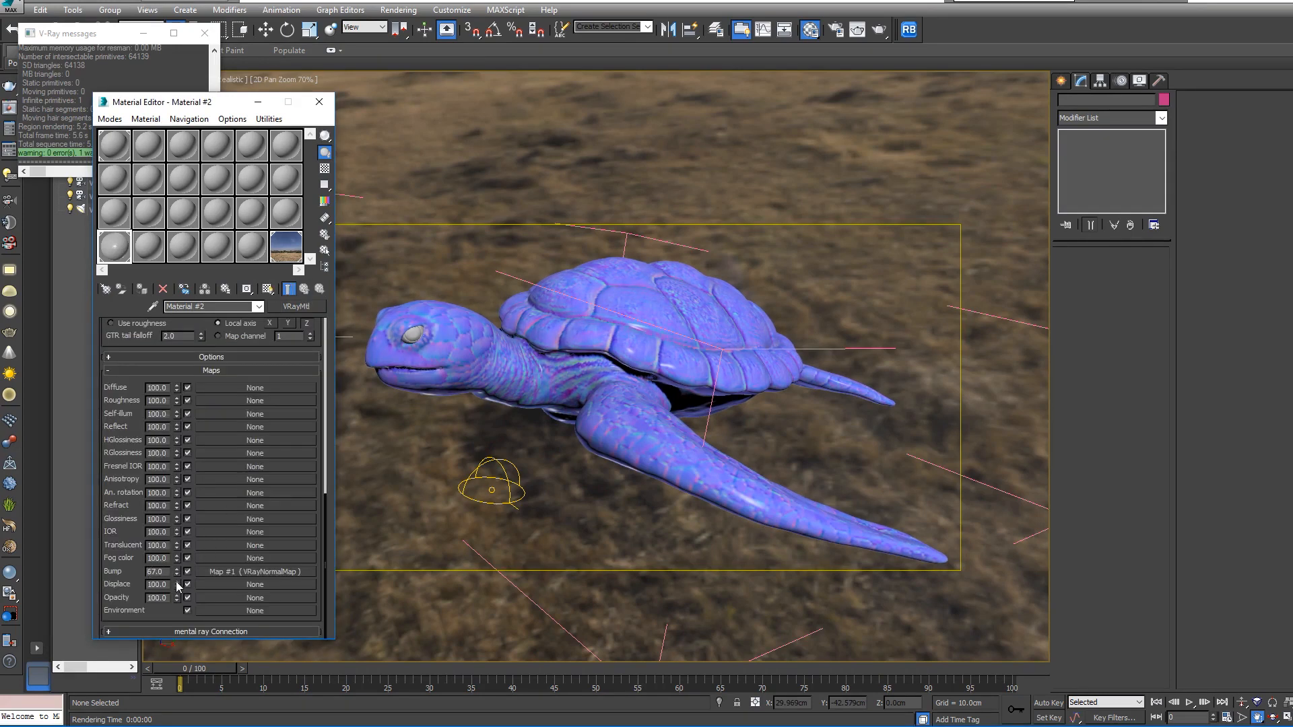
key(Return)
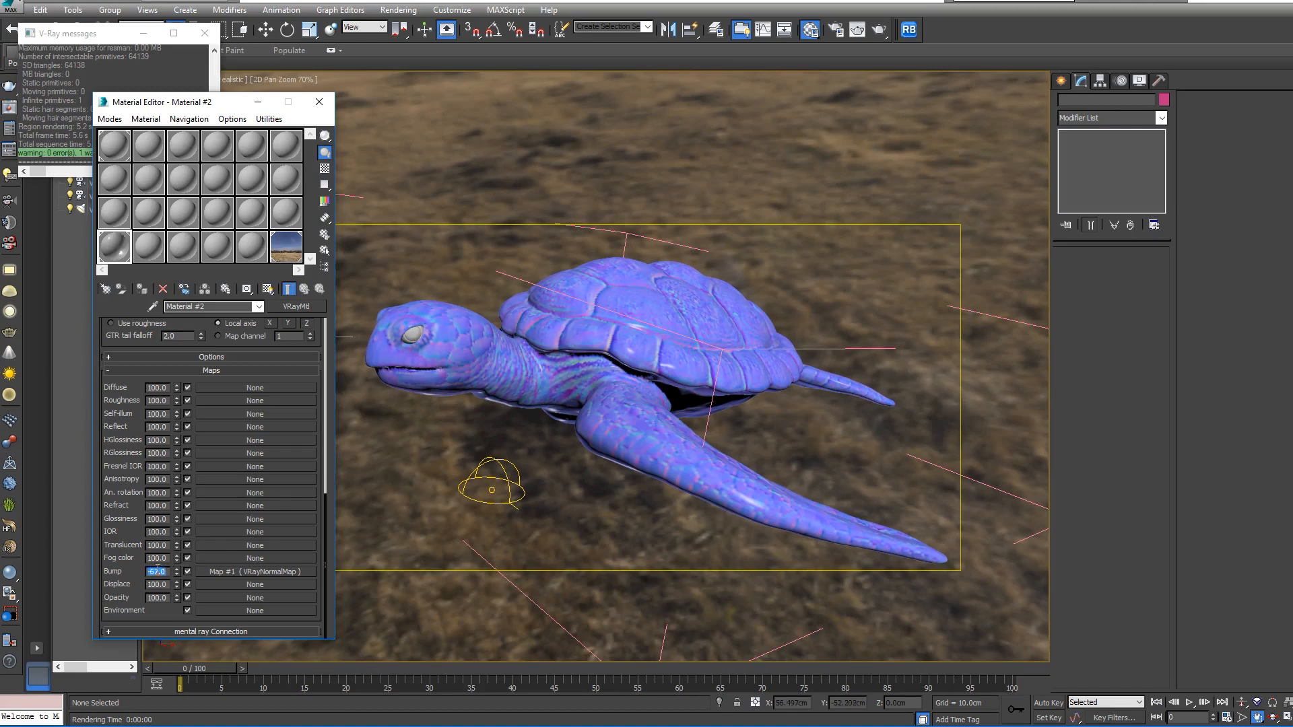
click(160, 572)
text(9)
key(Return)
key(shift+q)
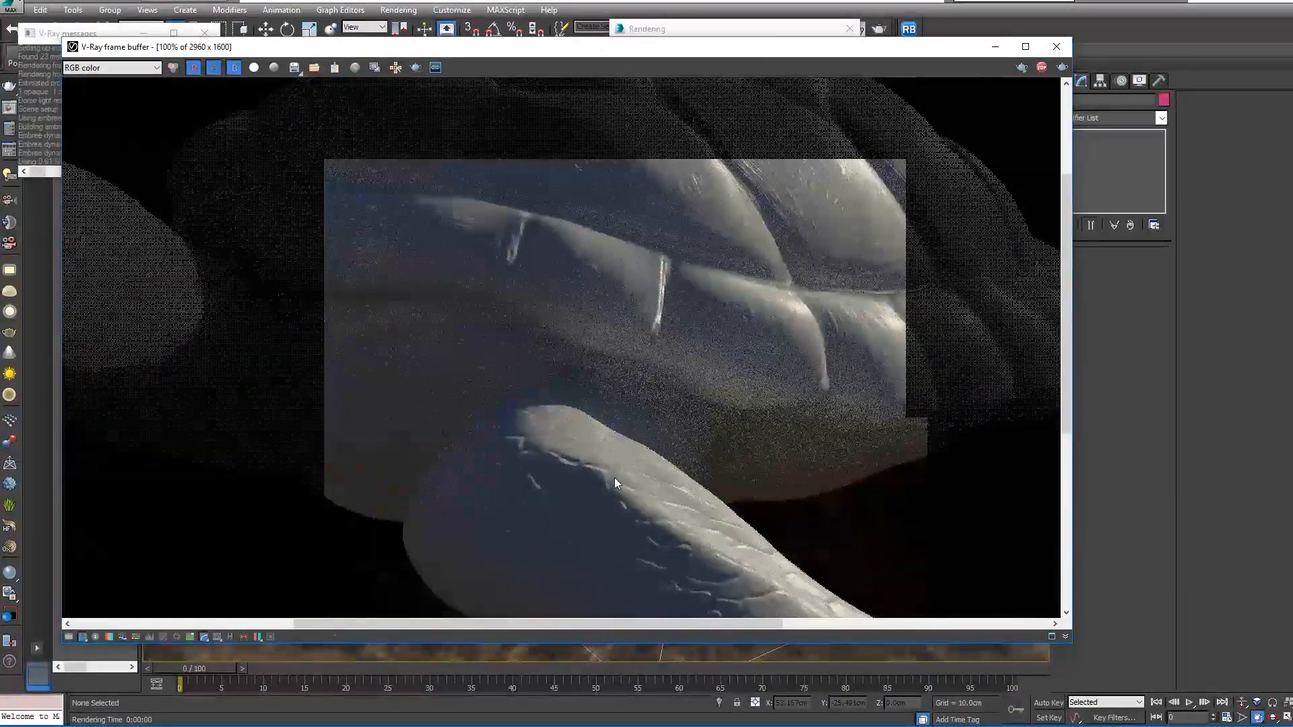
- Examine the bump detail on the flipper, shell and head in the running render at several zoom levels, and close the frame buffer
scroll(641, 475, down, 2)
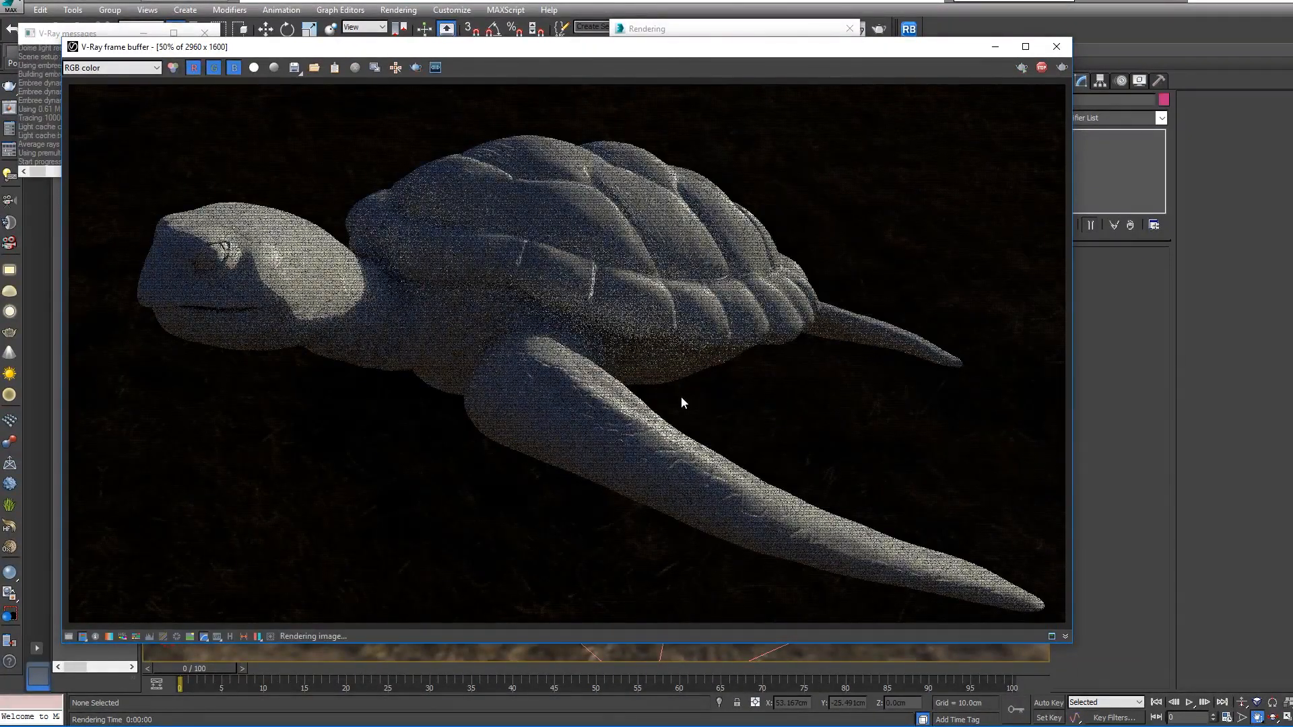
scroll(717, 492, up, 2)
scroll(688, 481, down, 2)
scroll(583, 355, up, 2)
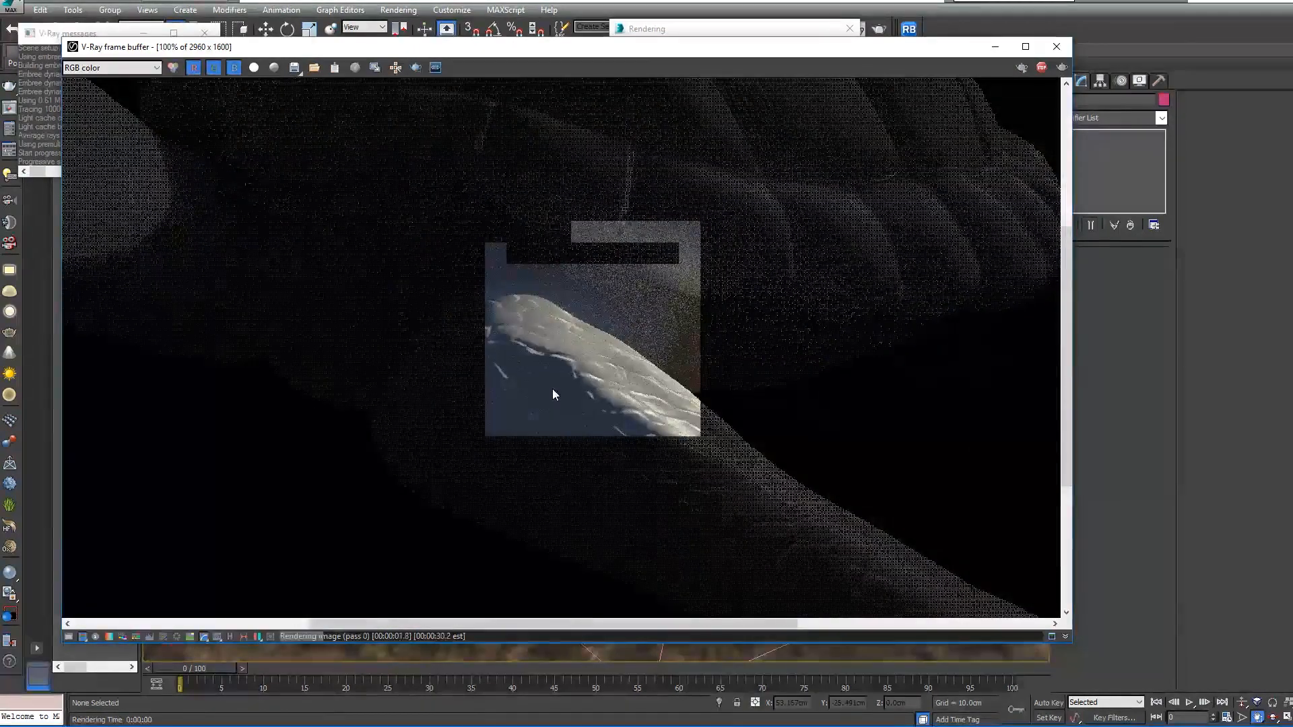
scroll(539, 370, up, 1)
scroll(539, 370, down, 1)
middle_drag(683, 271, 629, 338)
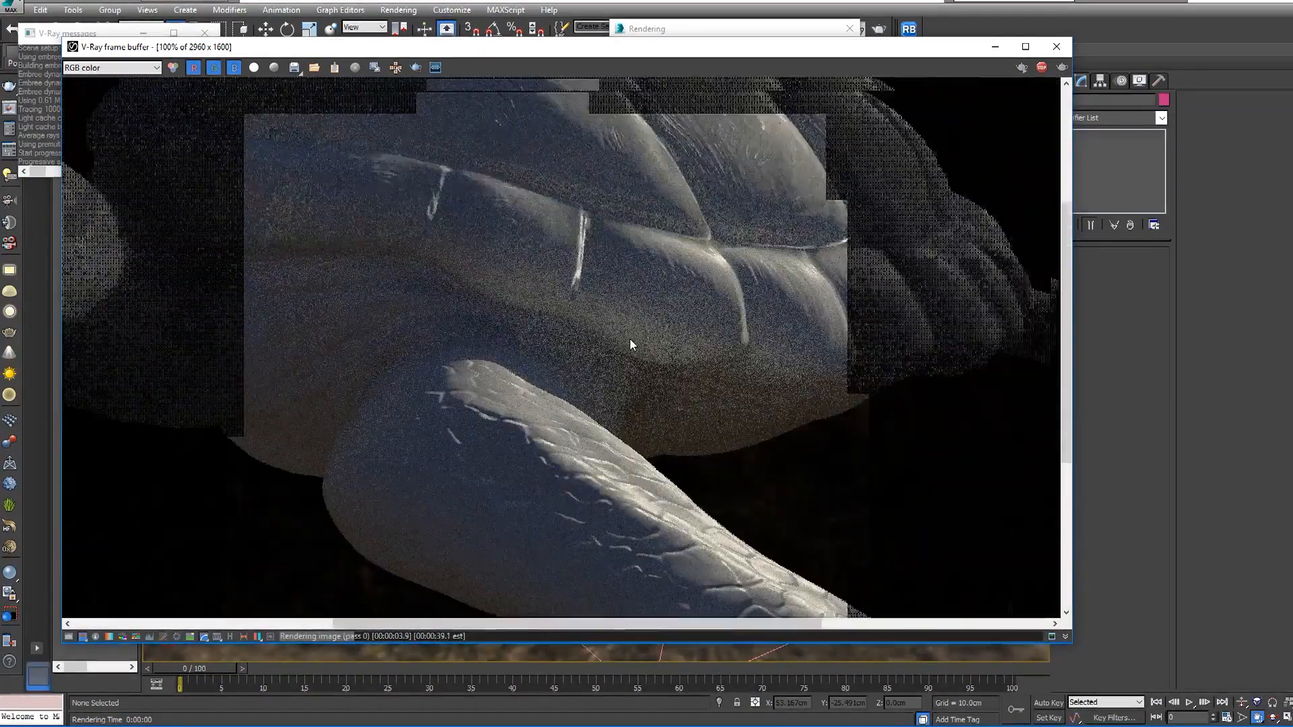
middle_drag(708, 169, 652, 294)
scroll(654, 272, up, 1)
scroll(655, 272, down, 1)
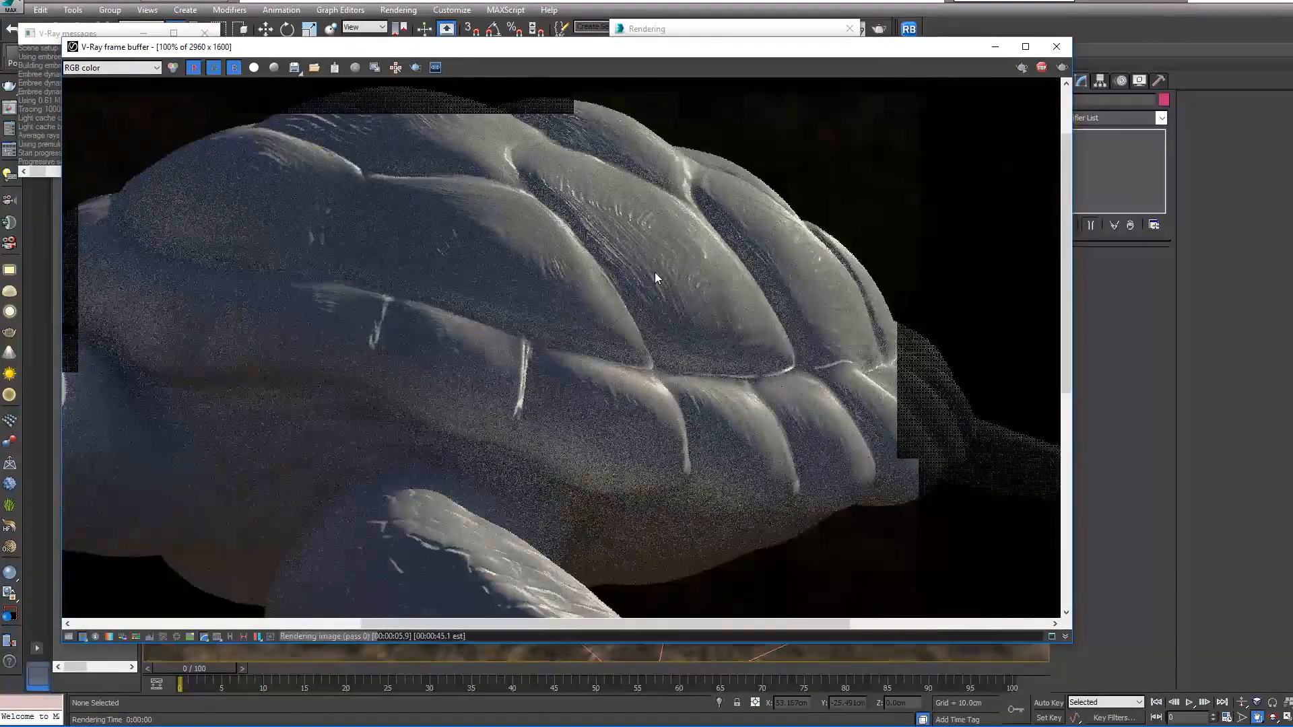
scroll(568, 280, down, 1)
scroll(260, 268, up, 1)
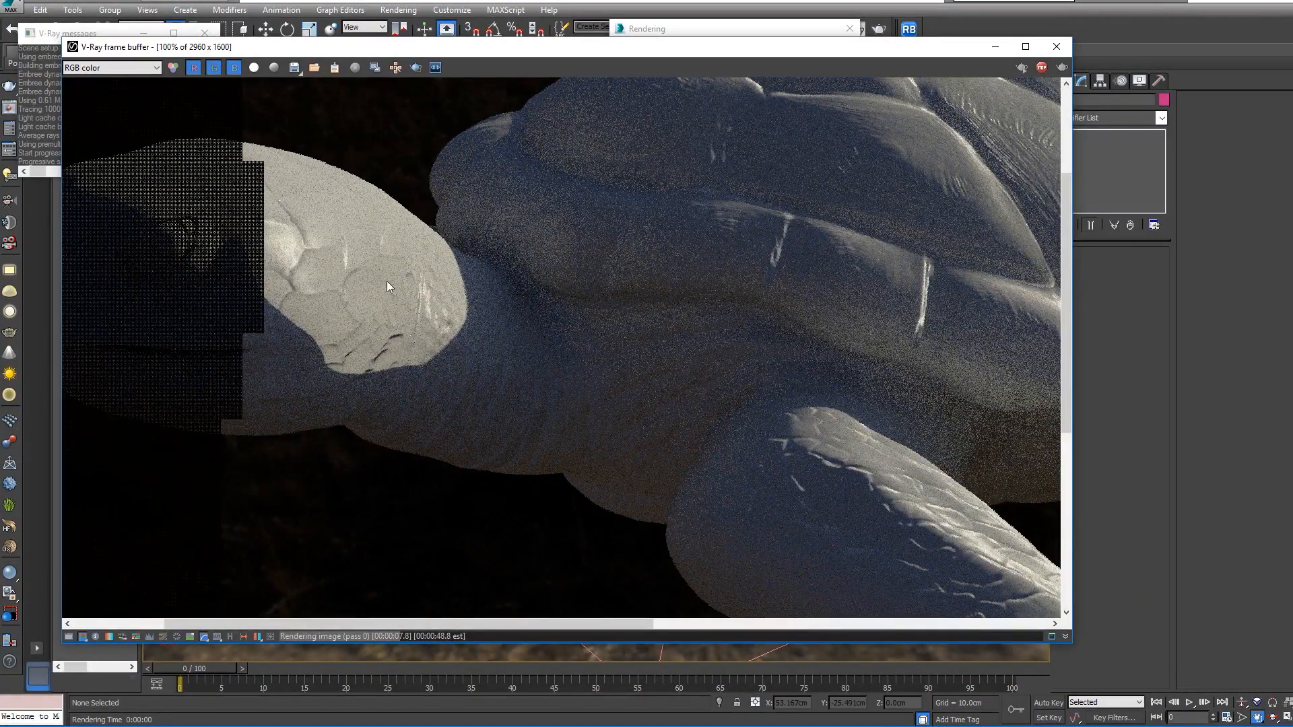
click(1052, 47)
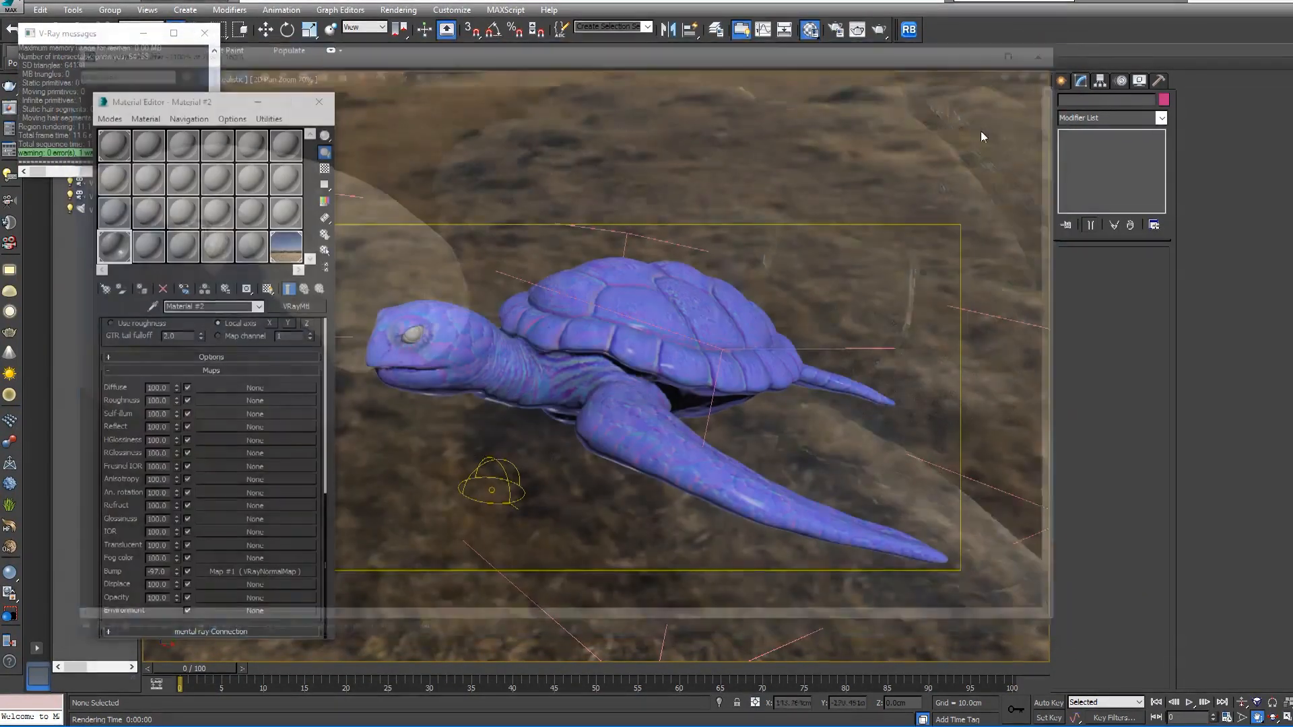
- Enable flip red in the VRayNormalMap of Material #2, run a brief test render, and close the frame buffer
click(231, 572)
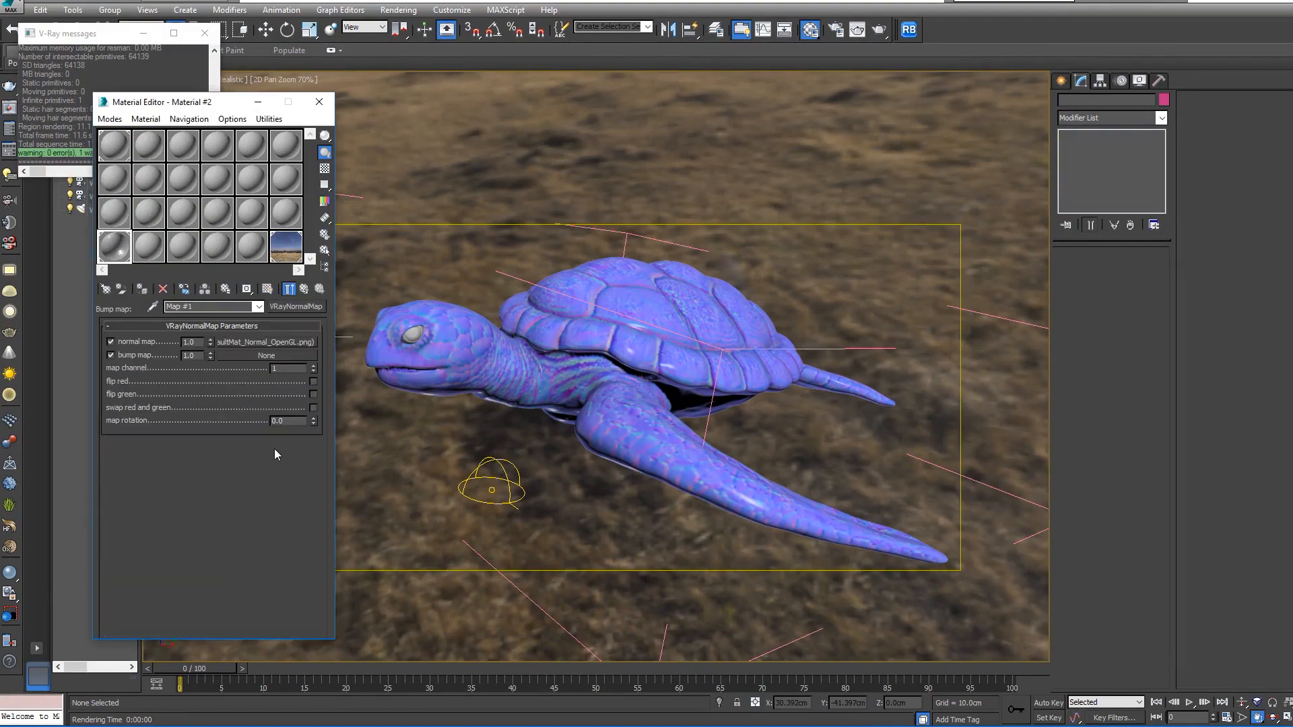
click(313, 381)
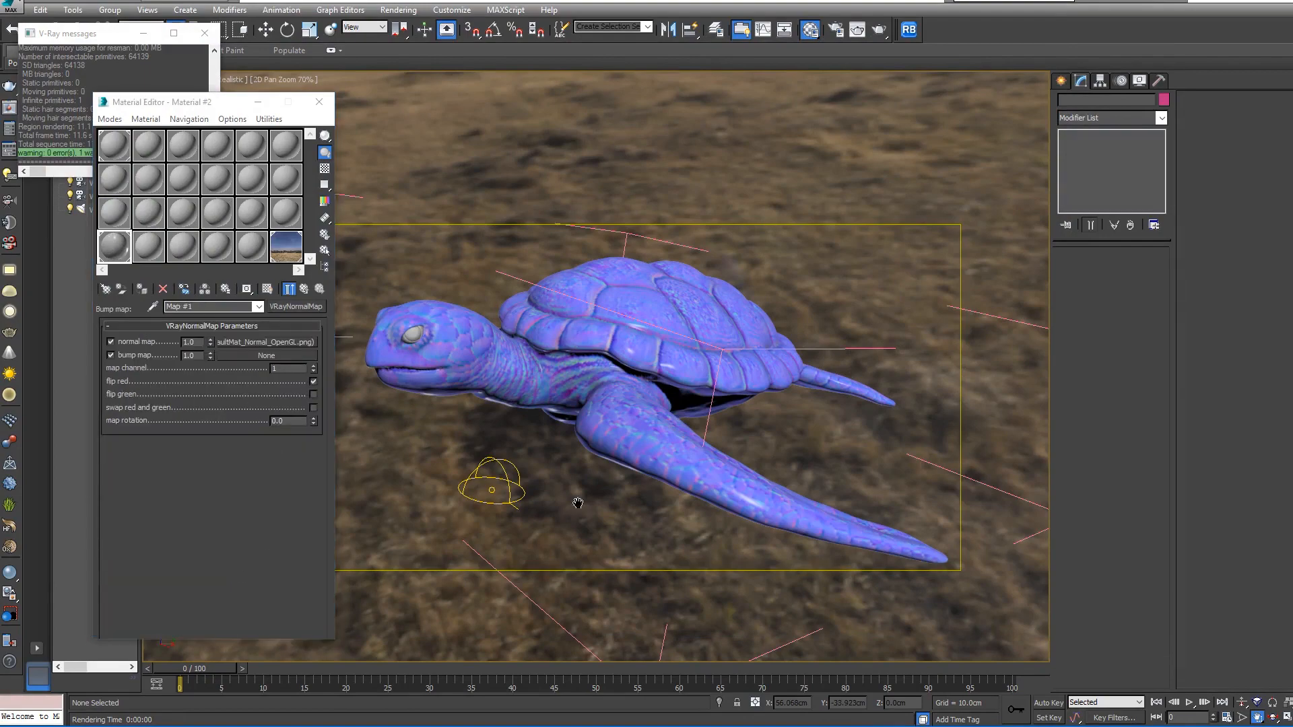
key(shift+q)
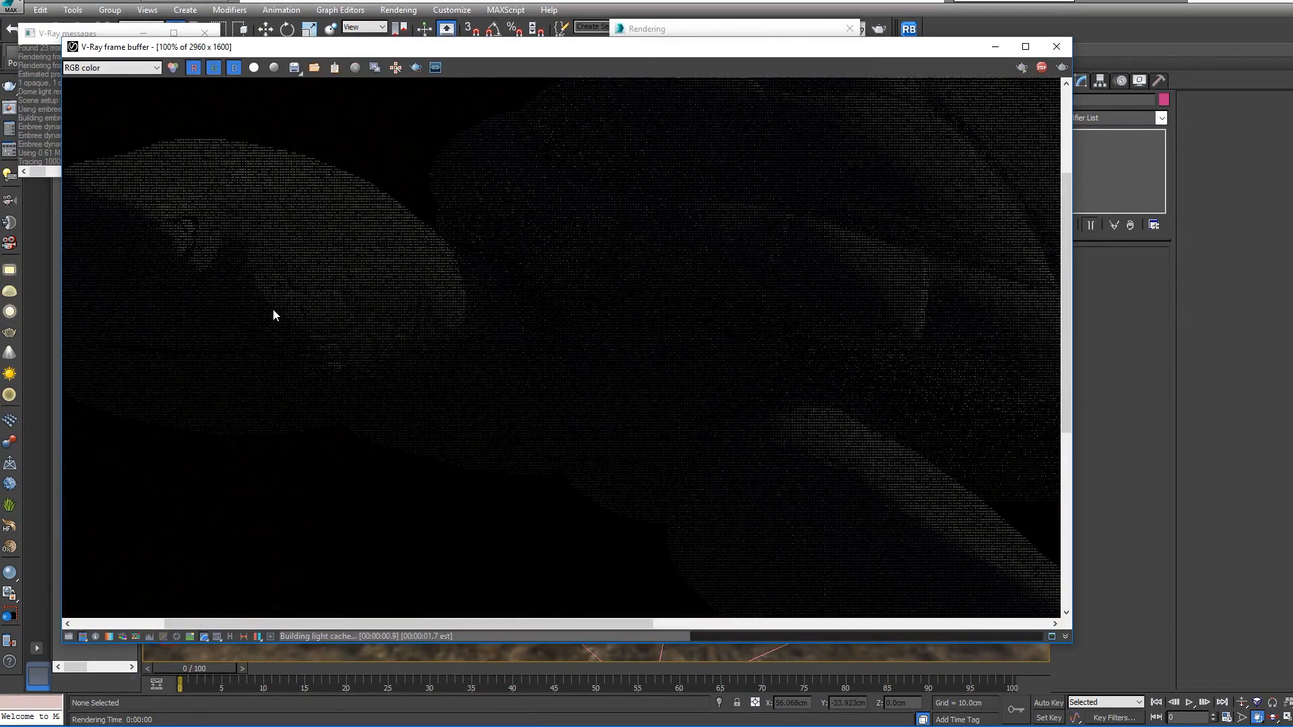
scroll(342, 381, down, 1)
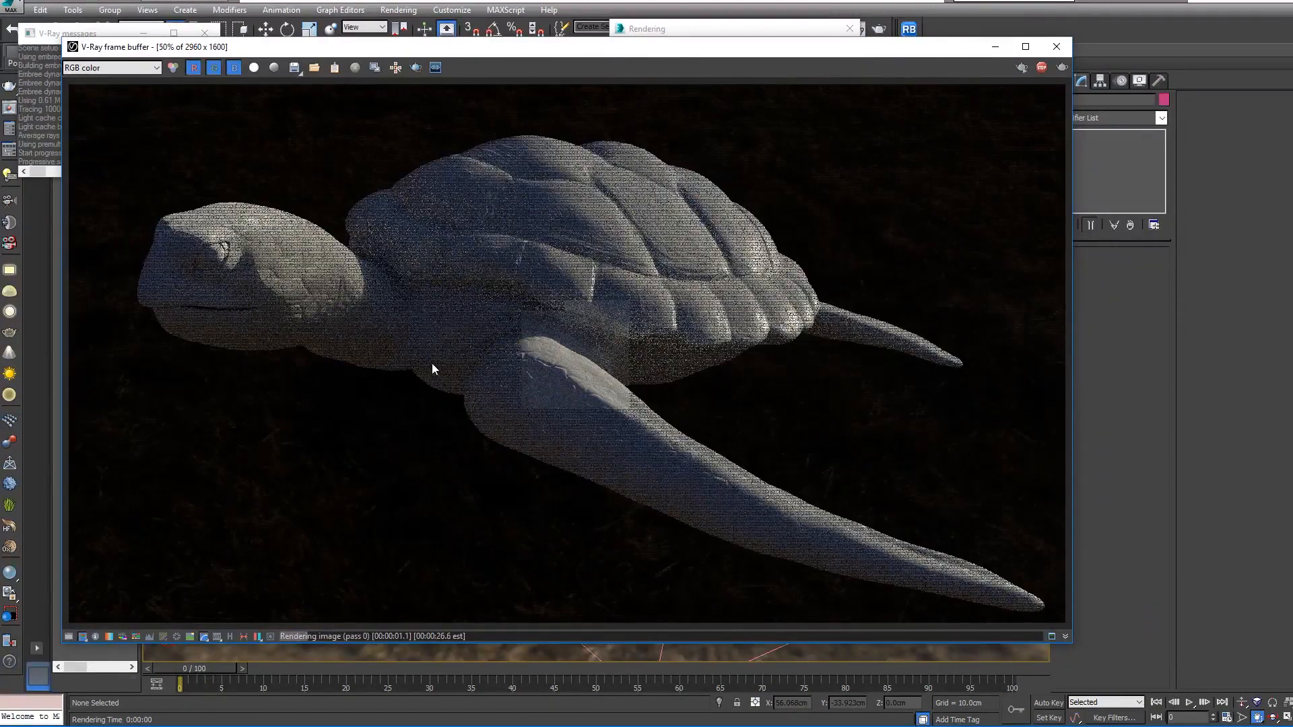
scroll(317, 287, up, 1)
scroll(319, 292, down, 1)
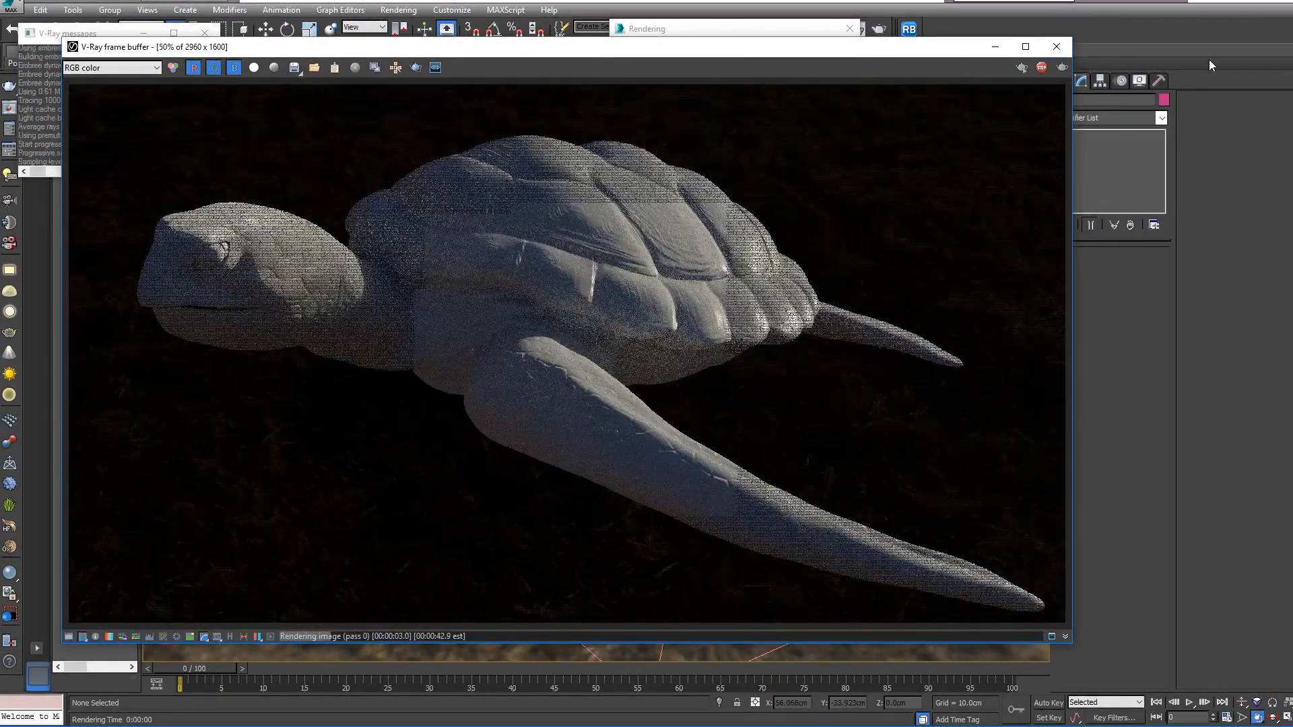
click(1066, 48)
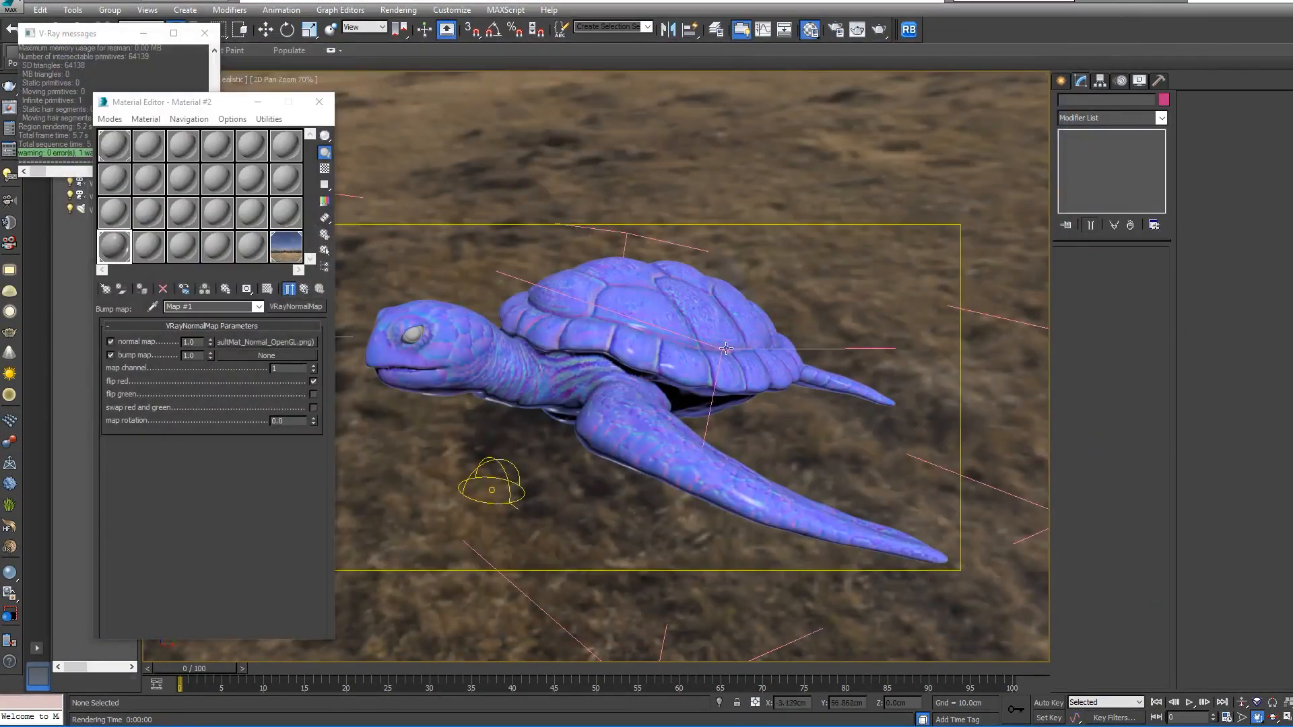
- Set the inverse gamma of the HDRI Map #0 to 1.1, run a brief test render with the turtle deselected, and close the frame buffer
click(321, 101)
click(673, 380)
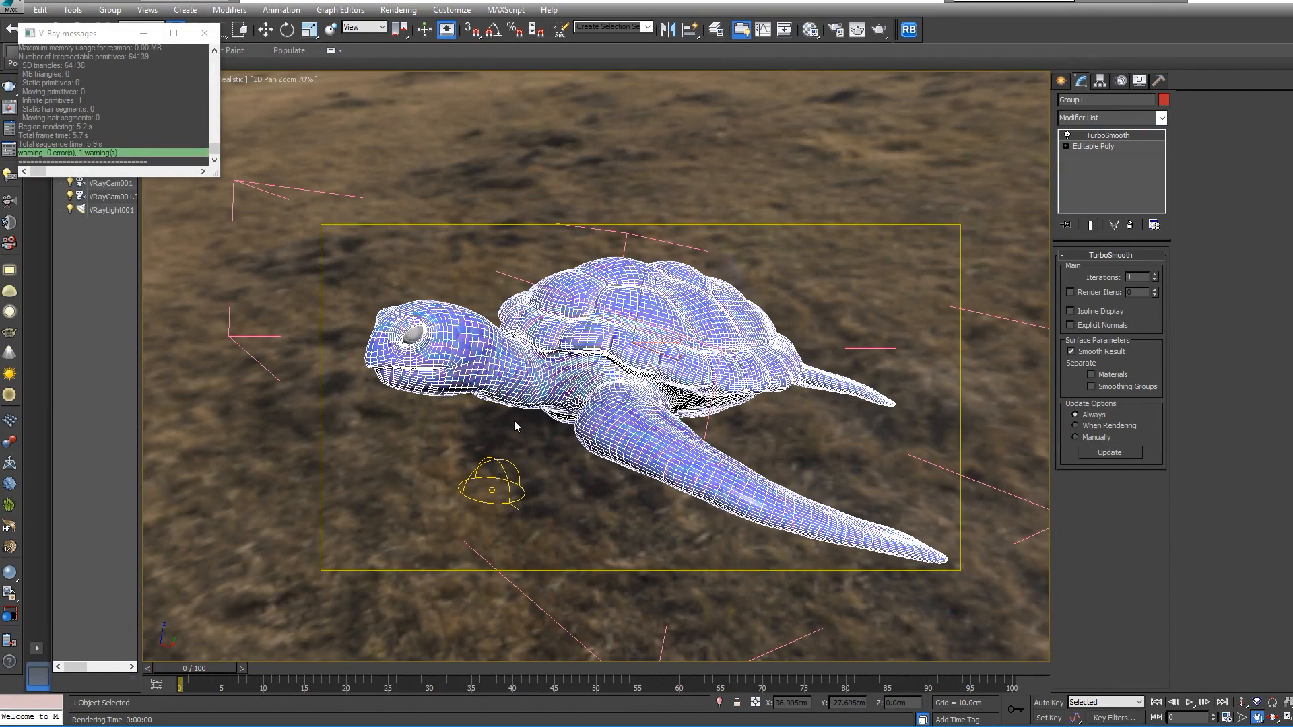
key(m)
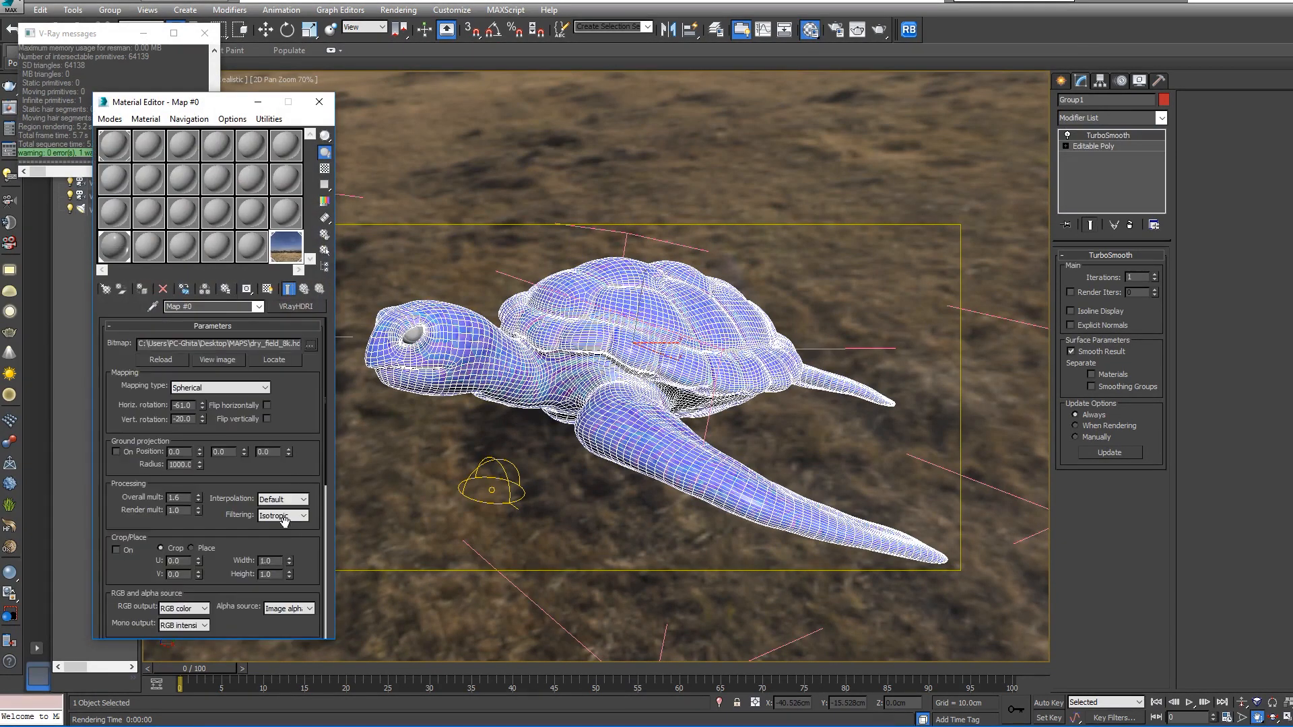
scroll(303, 465, down, 5)
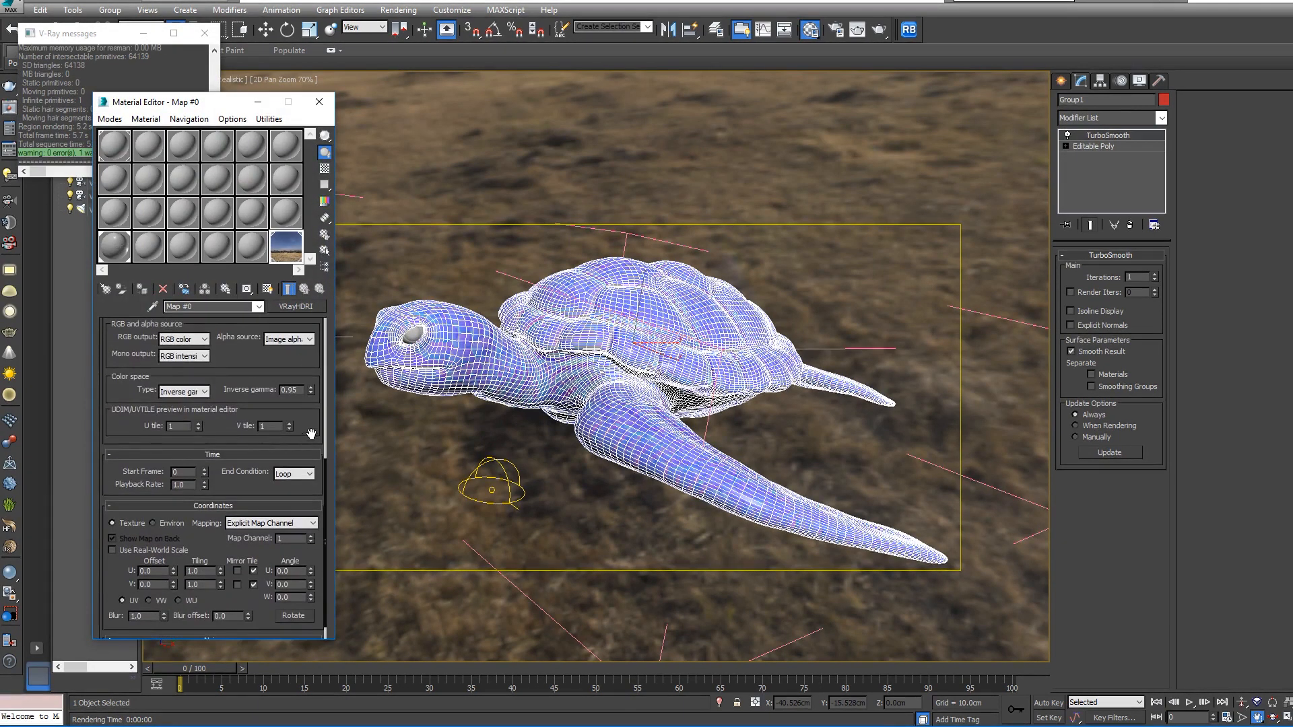
drag(302, 391, 252, 398)
click(404, 563)
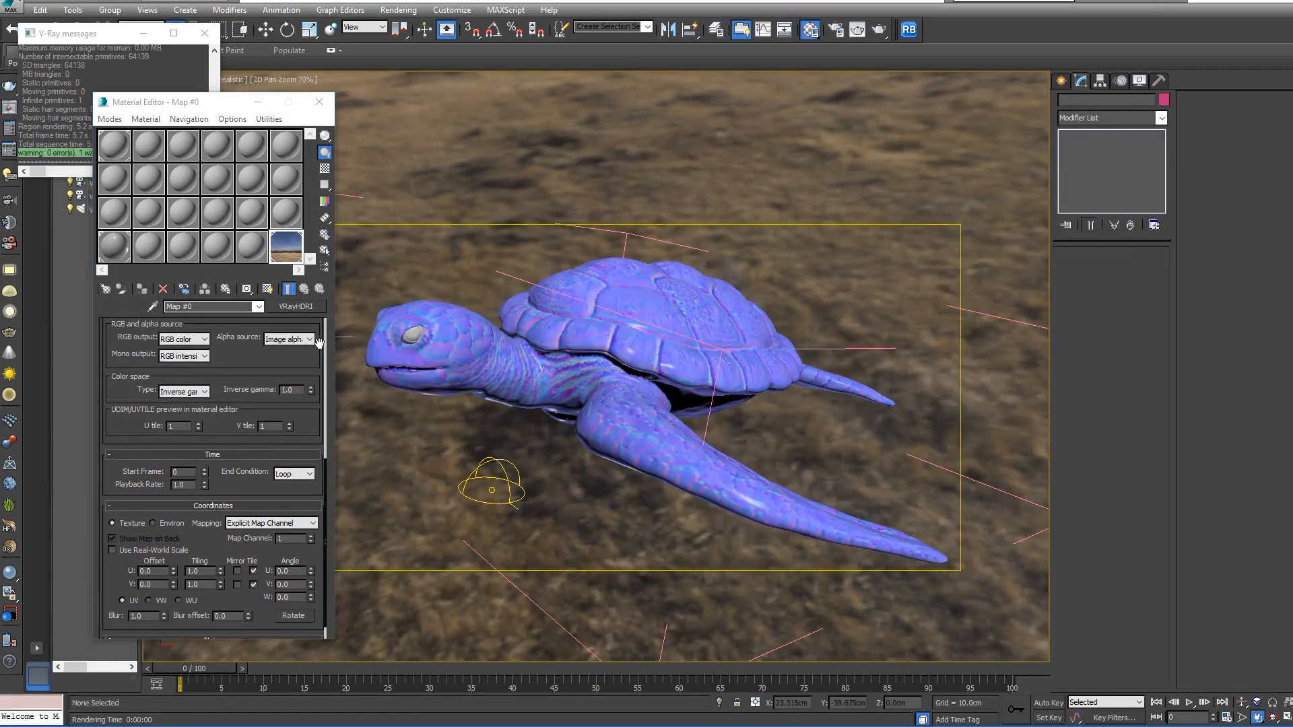
click(294, 390)
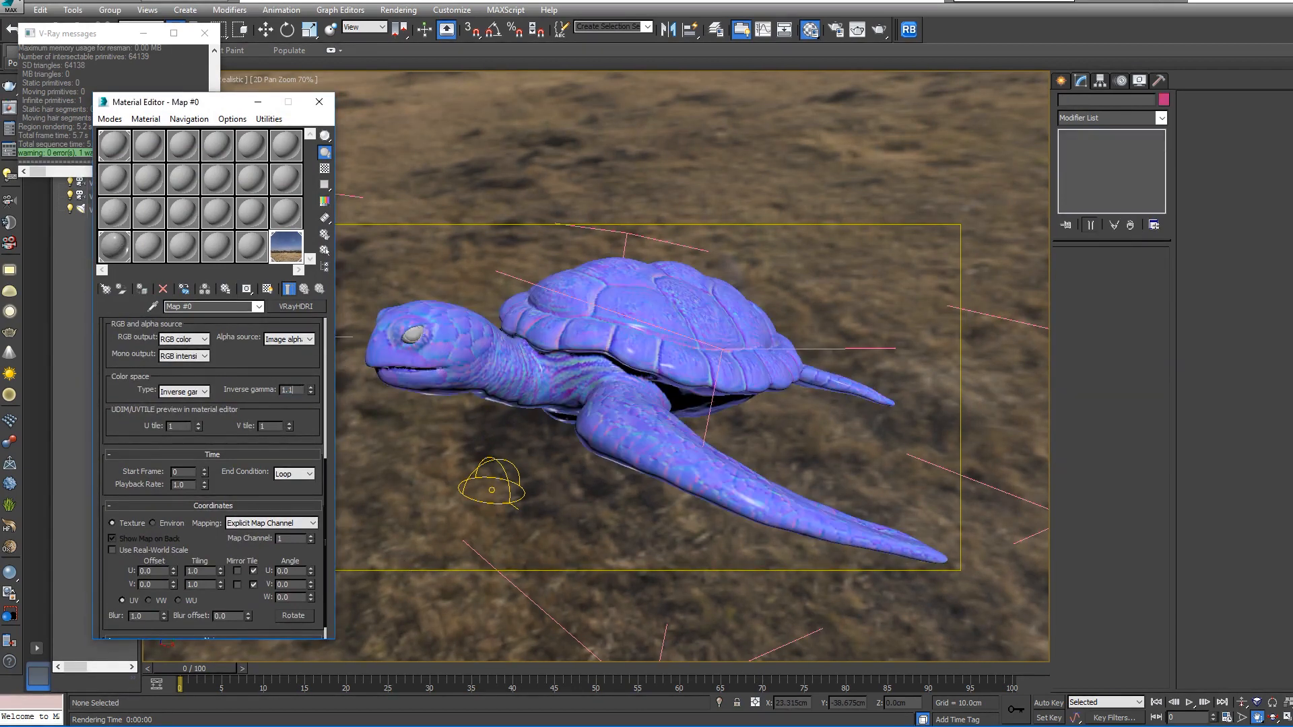
key(Return)
key(shift+q)
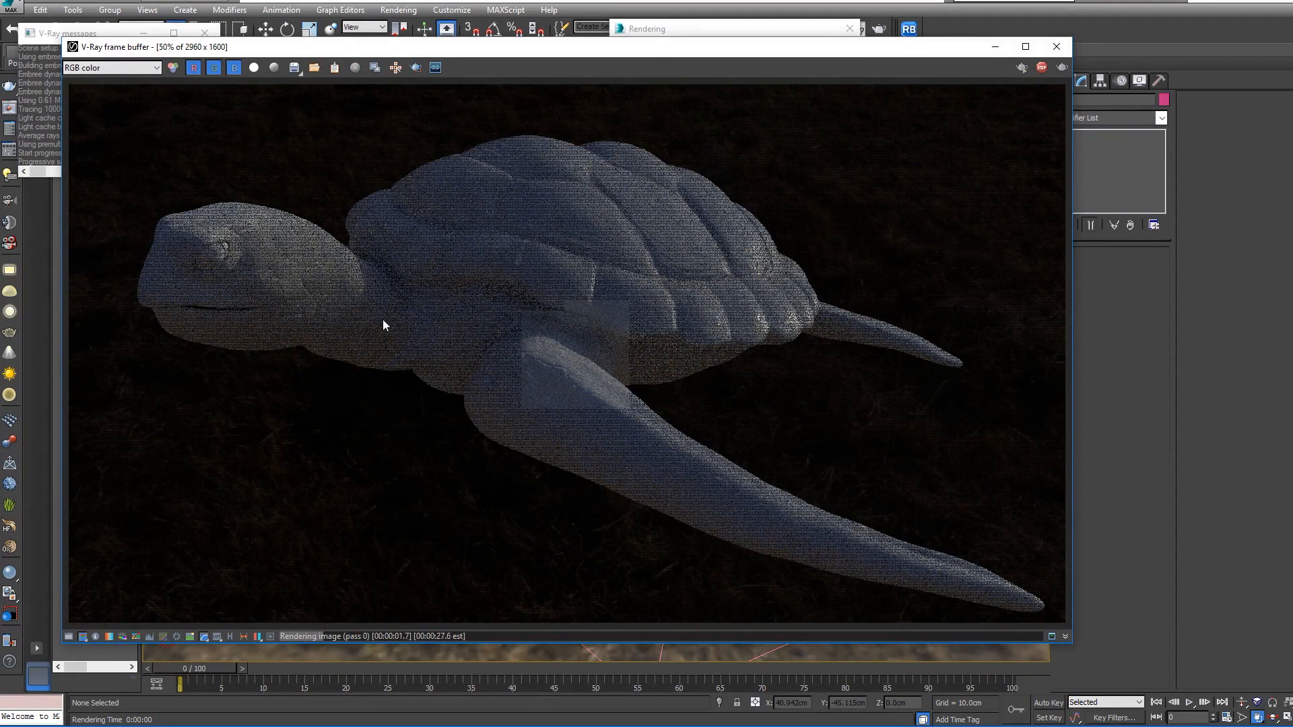
click(1064, 47)
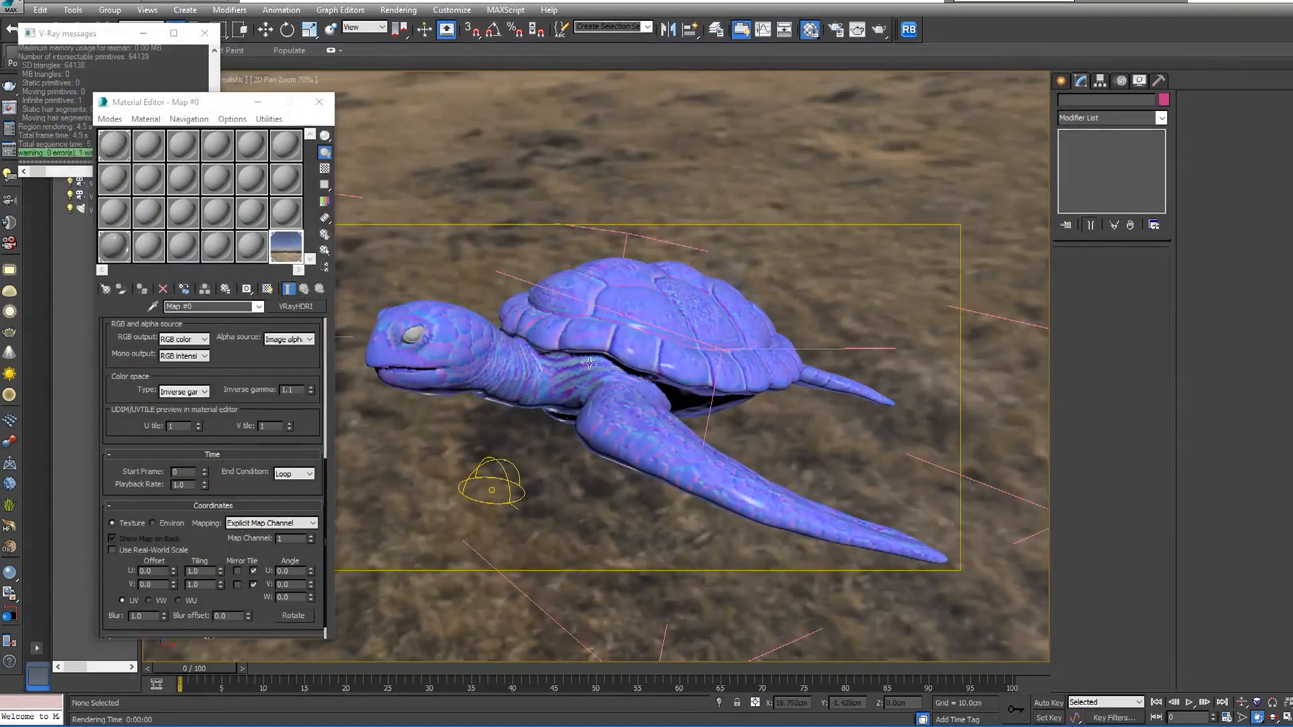
- Set the multiplier of the dome light VRayLight001 to 16
click(487, 491)
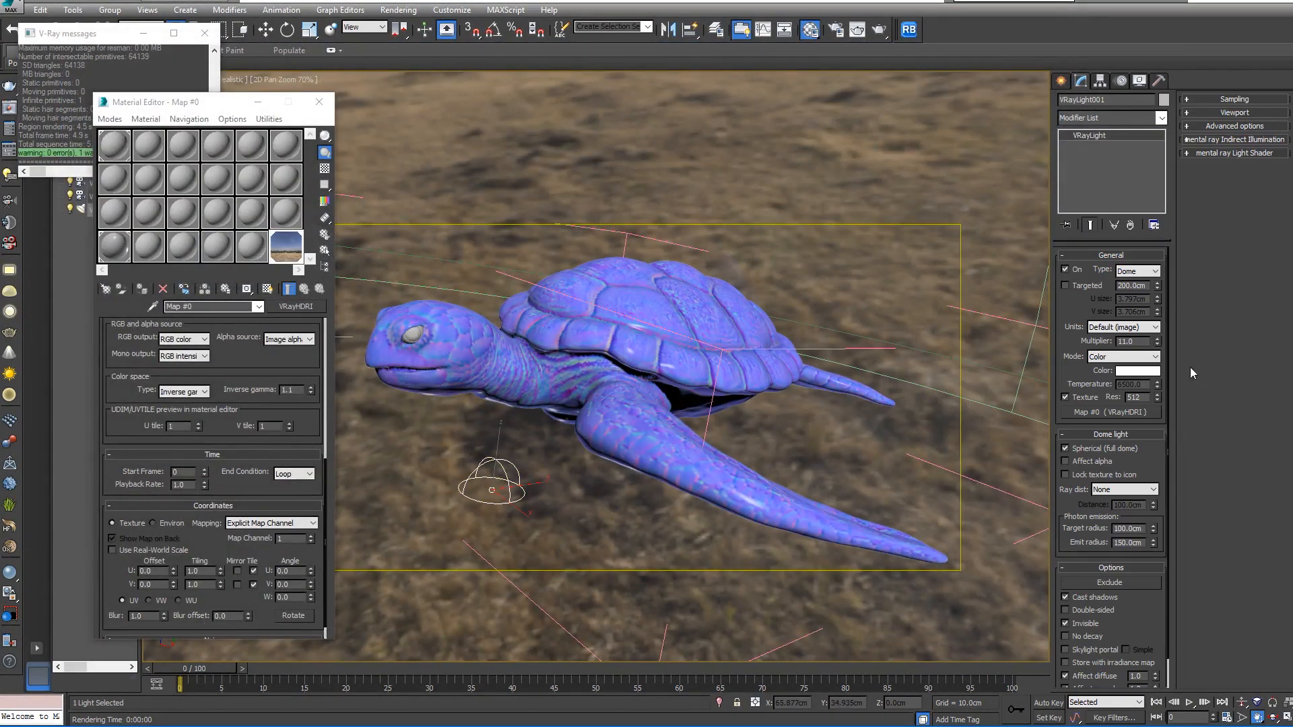
double_click(1139, 341)
text(16)
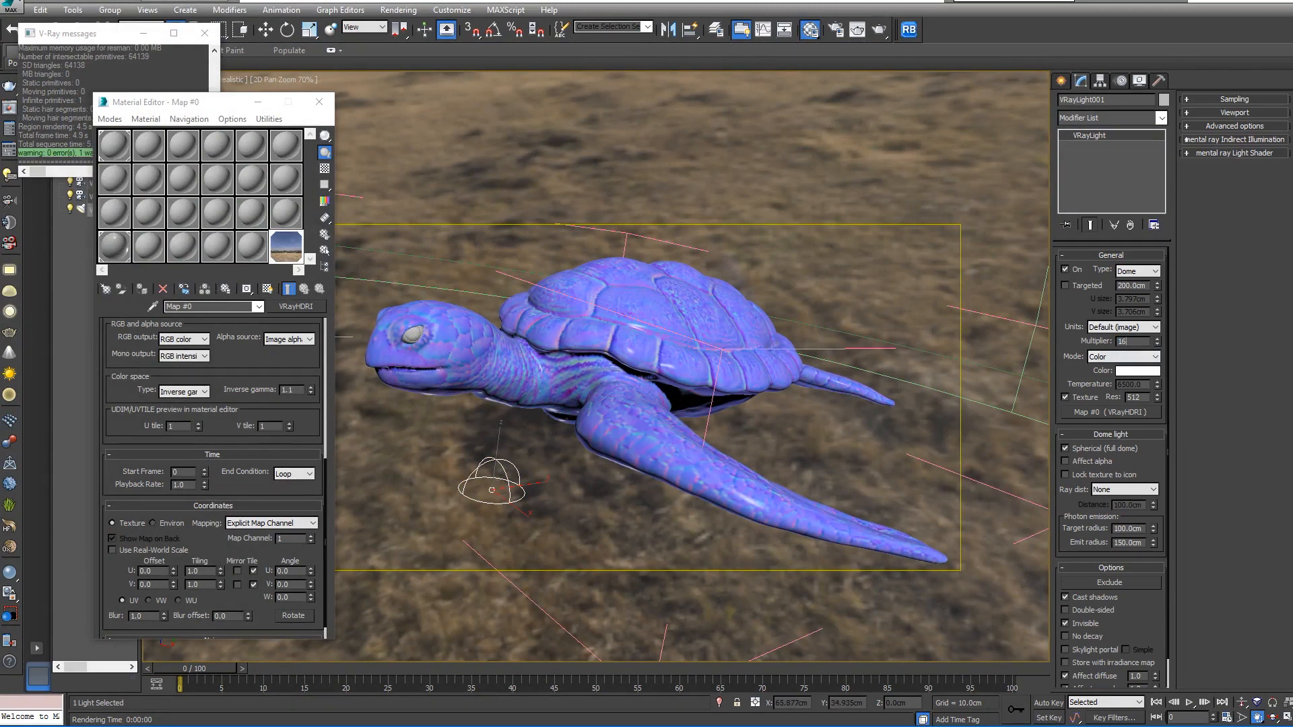
key(Return)
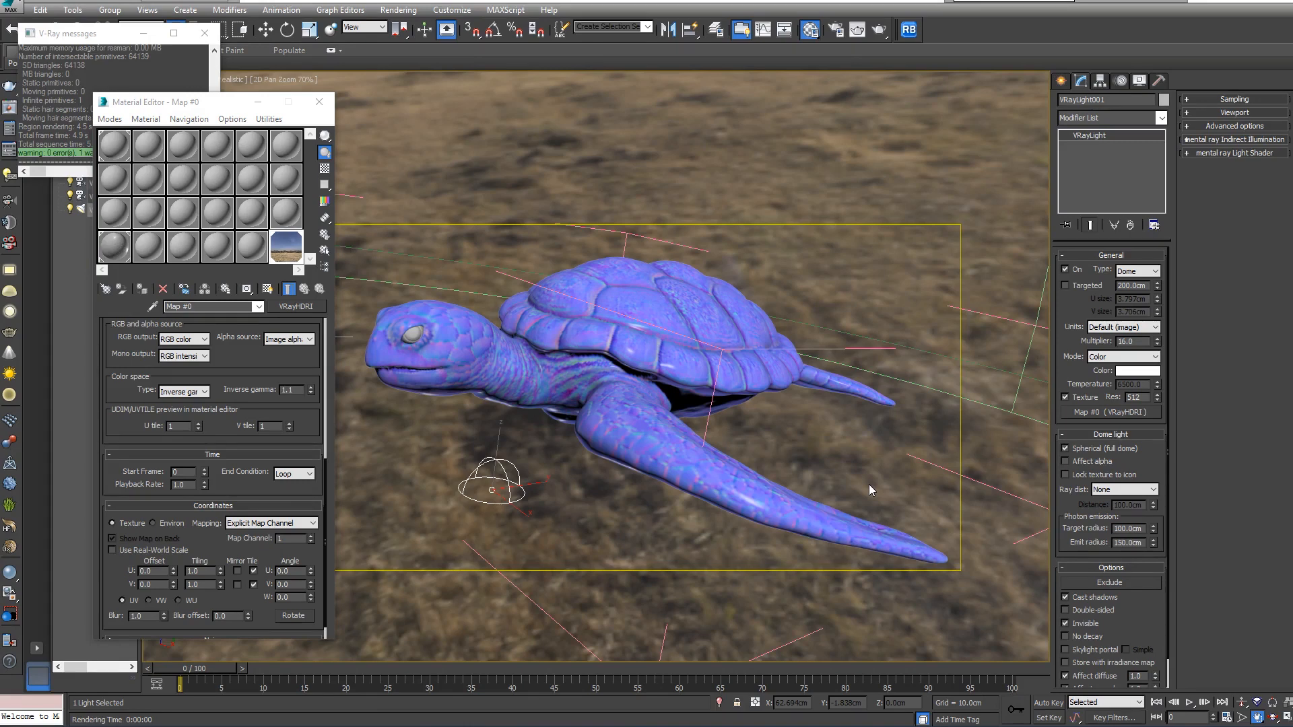
- Check the backdrop around the turtle in the camera view, close the V-Ray messages window, and return to the split viewport layout
scroll(724, 450, down, 6)
middle_drag(797, 476, 758, 343)
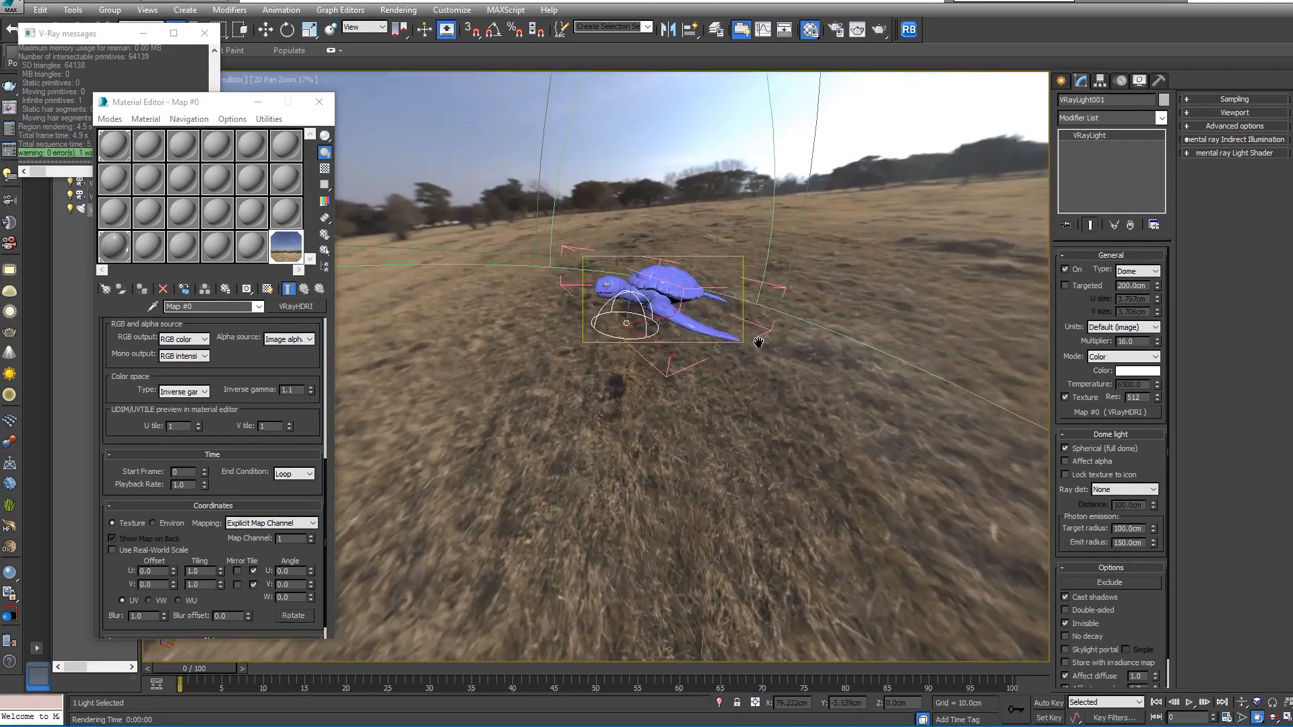
scroll(706, 424, up, 7)
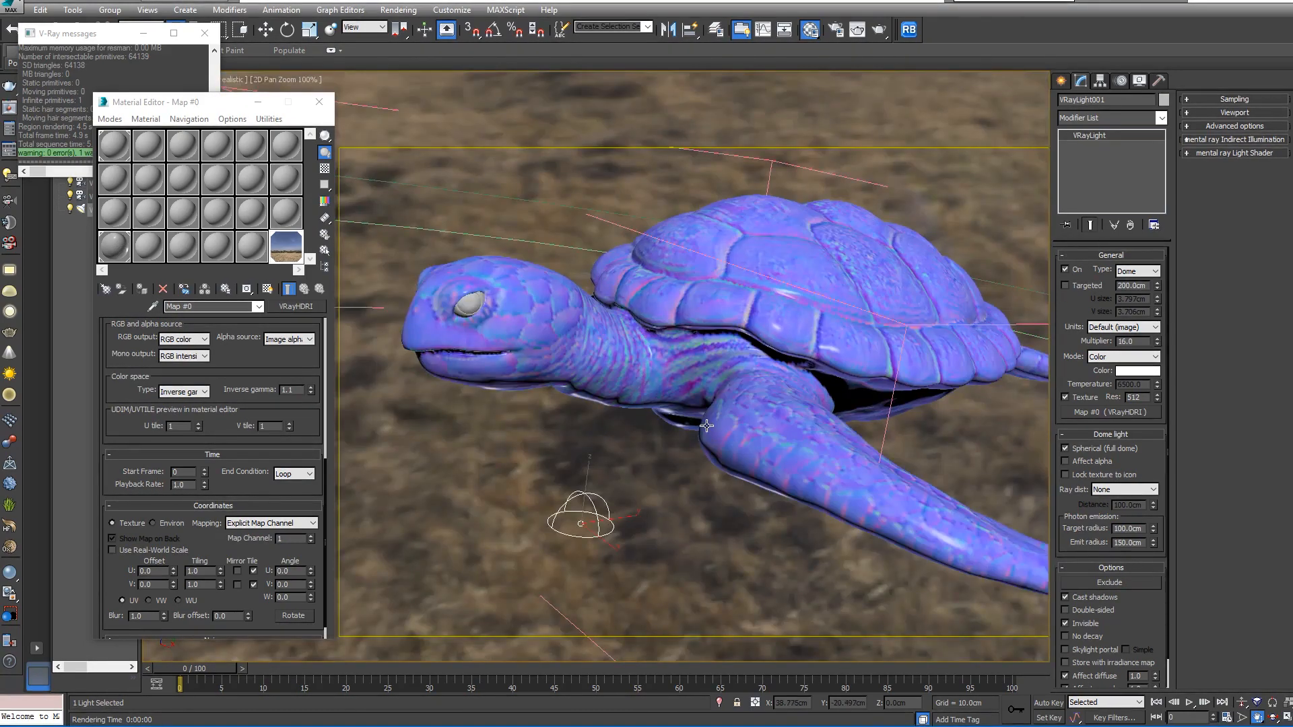
key(alt+w)
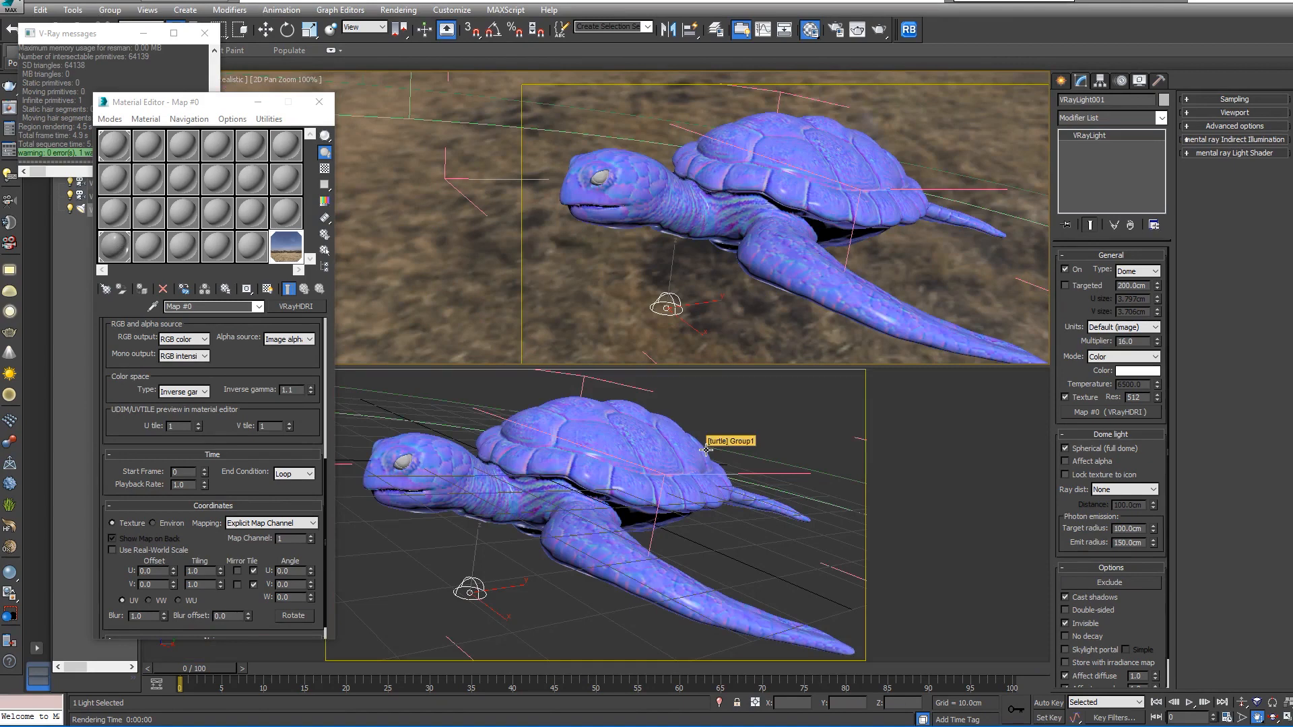
key(alt+w)
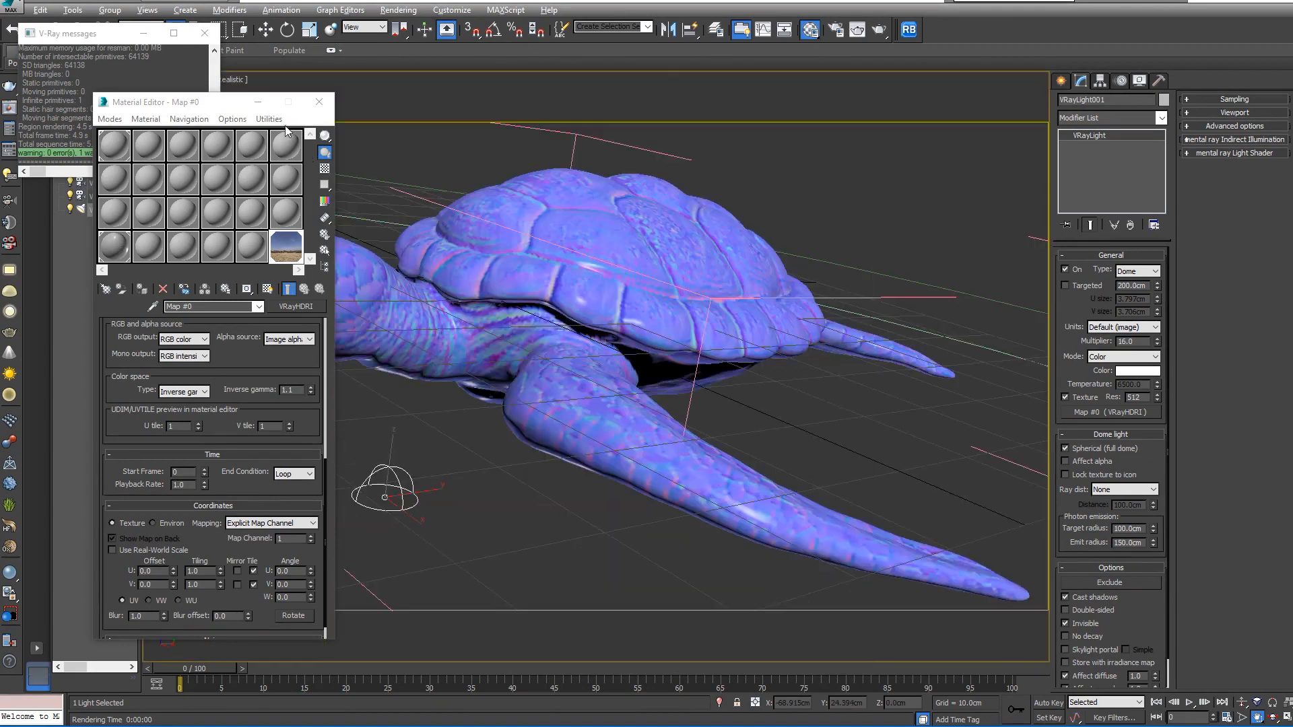
click(204, 33)
key(alt+w)
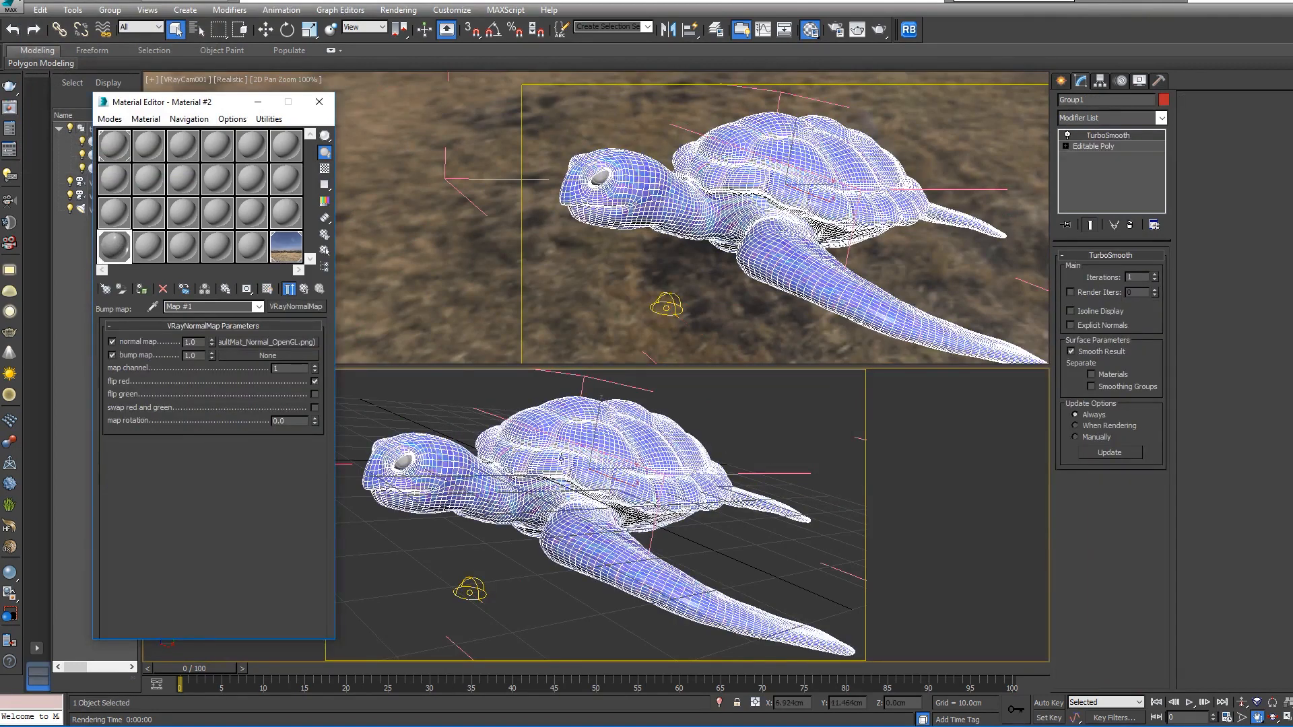
- Show plain Material #2 instead of its normal map on the selected turtle, and maximize the viewport without the backdrop
click(304, 288)
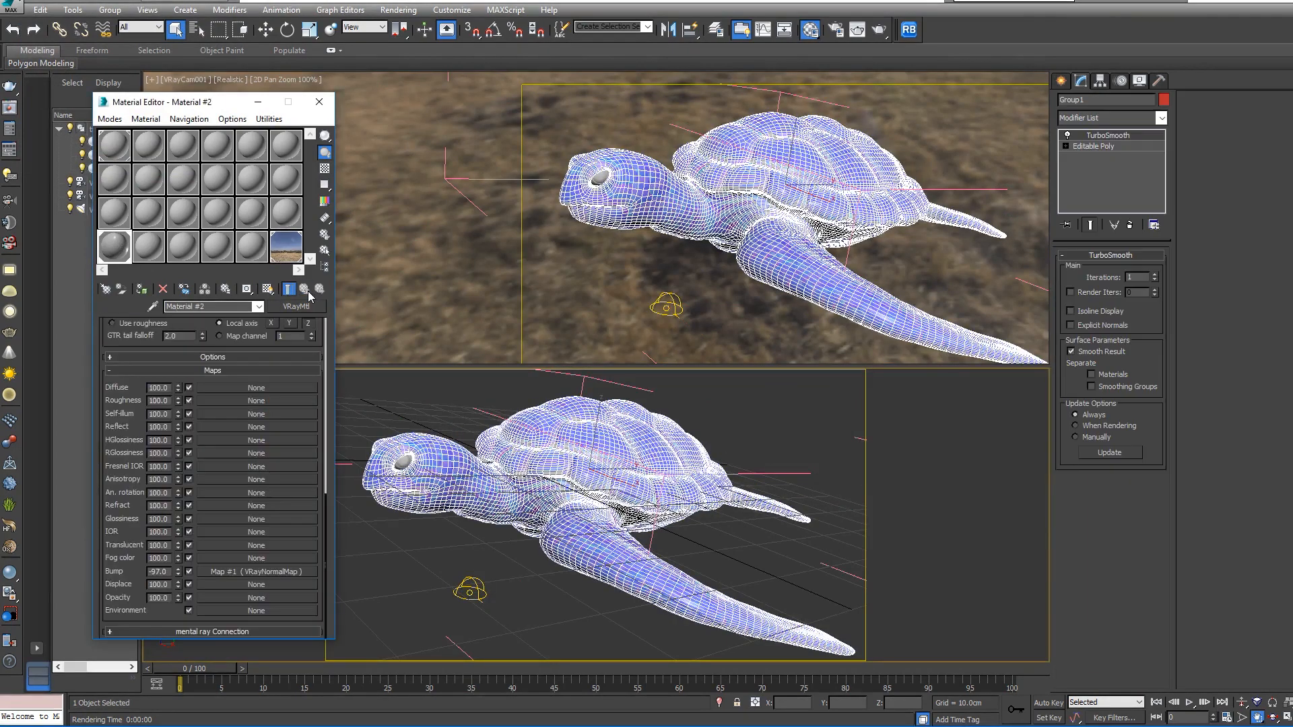
click(268, 289)
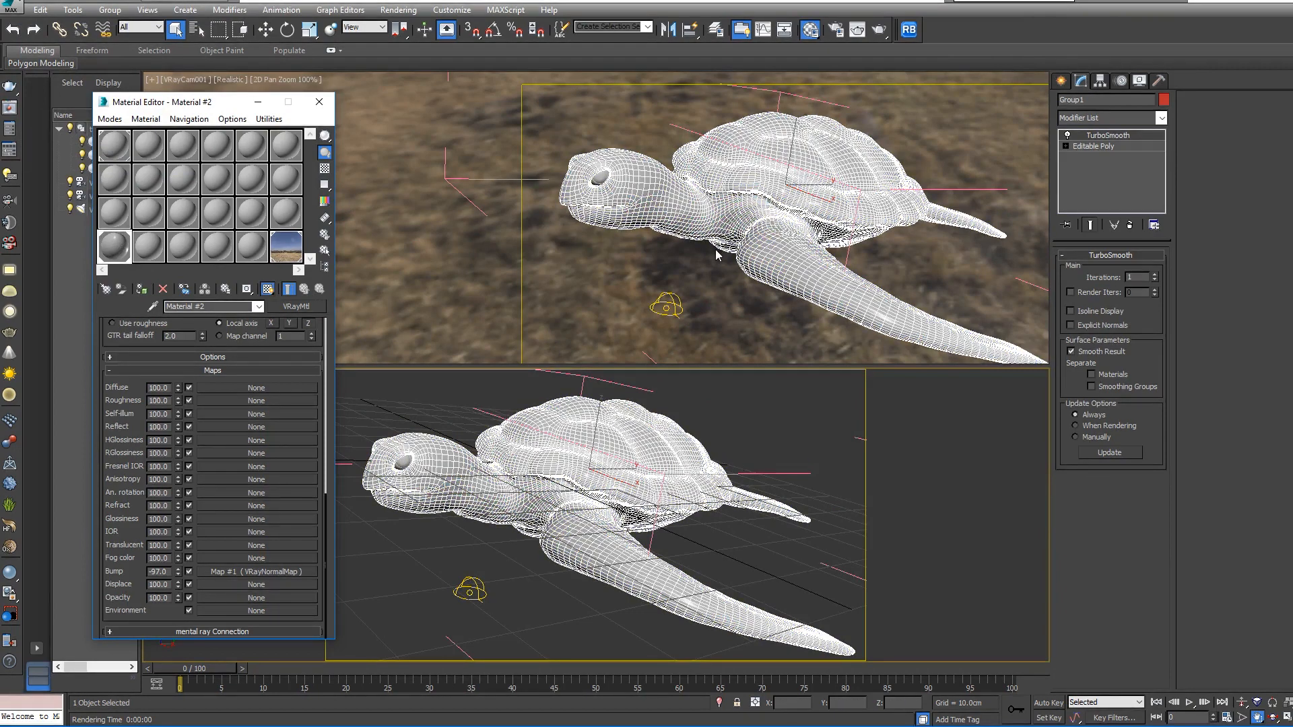
middle_drag(658, 476, 660, 477)
key(alt)
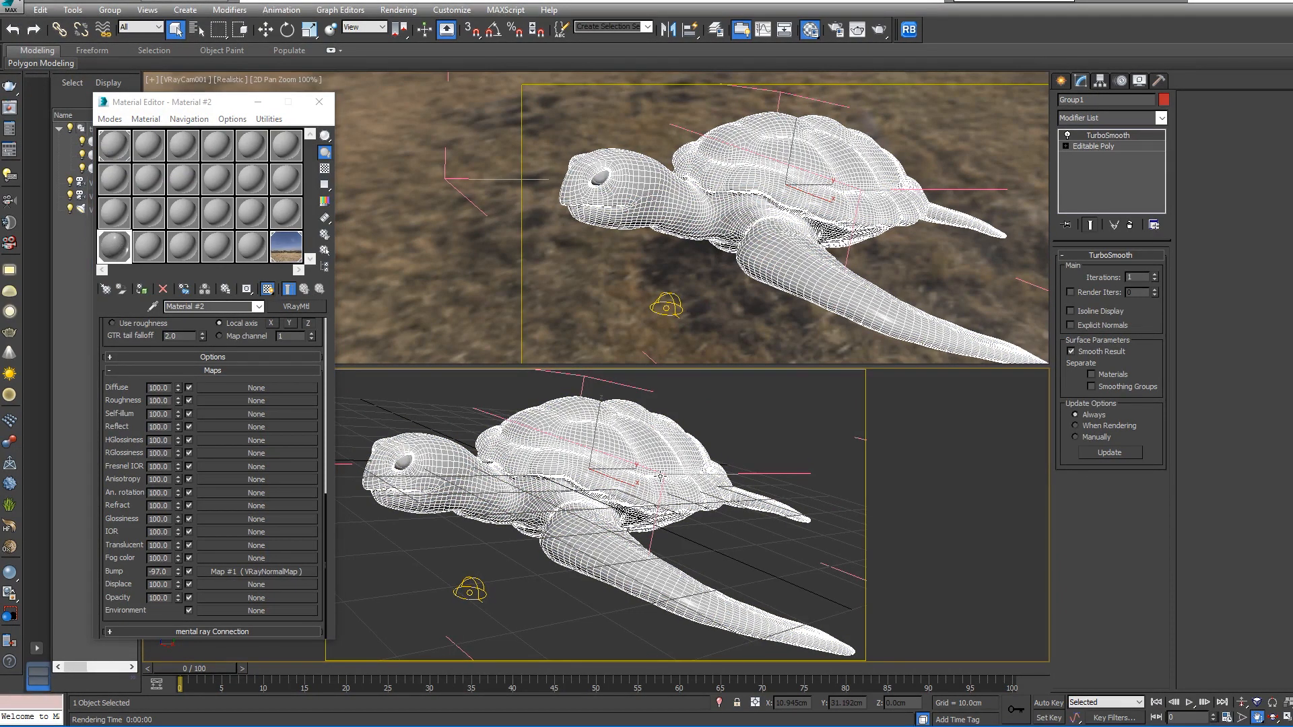
key(alt+w)
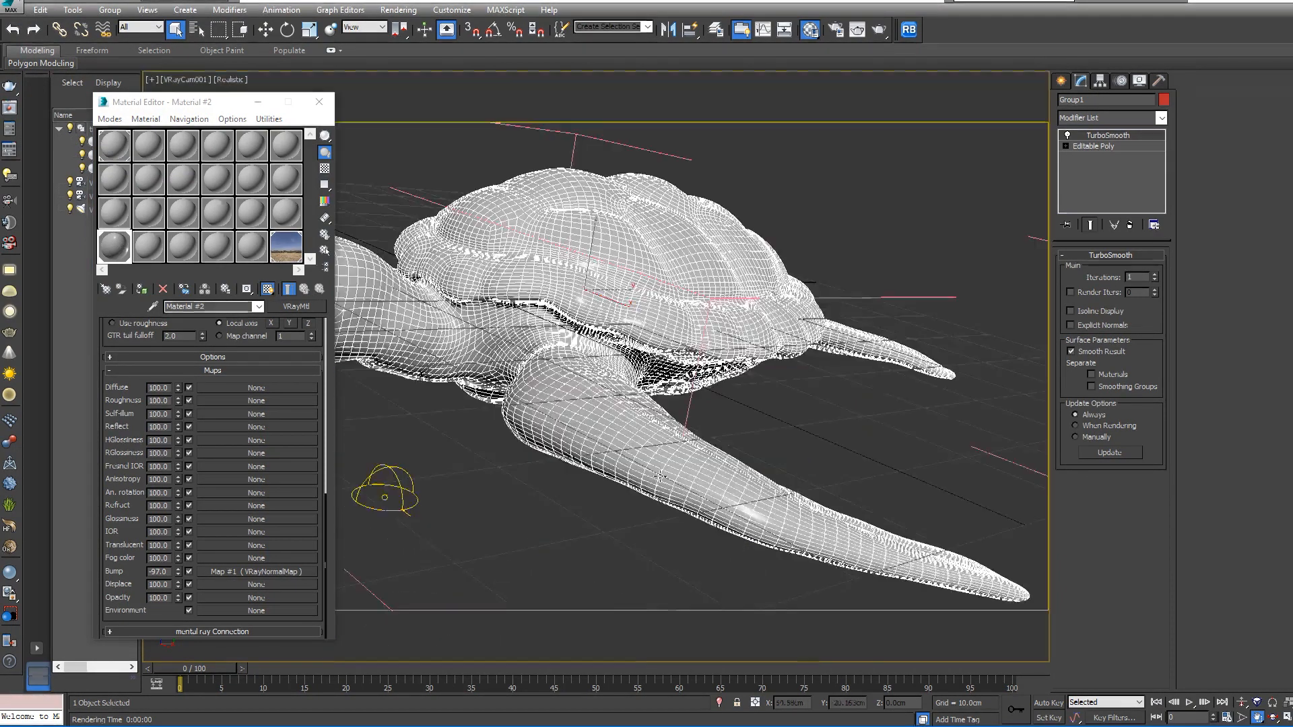
- Close the material editor and turn off the edged-faces display of selected objects in the viewport configuration
click(319, 102)
click(152, 79)
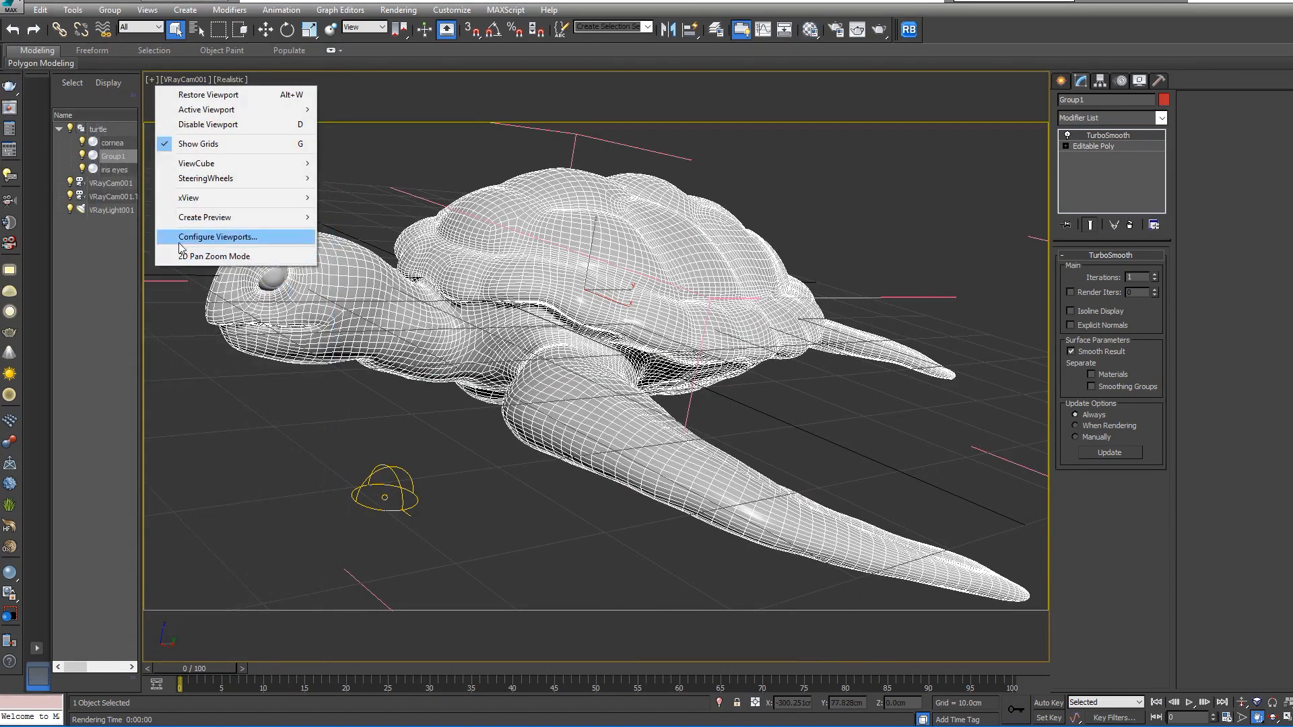
click(203, 237)
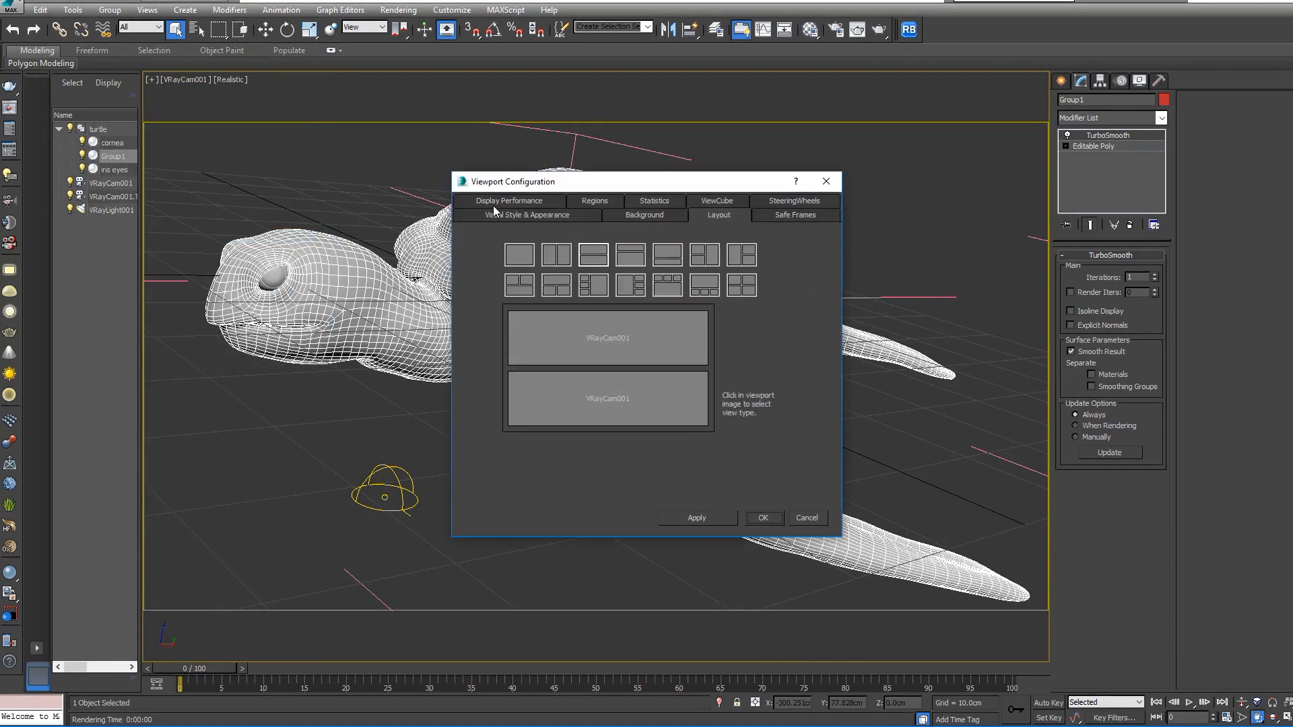
click(505, 201)
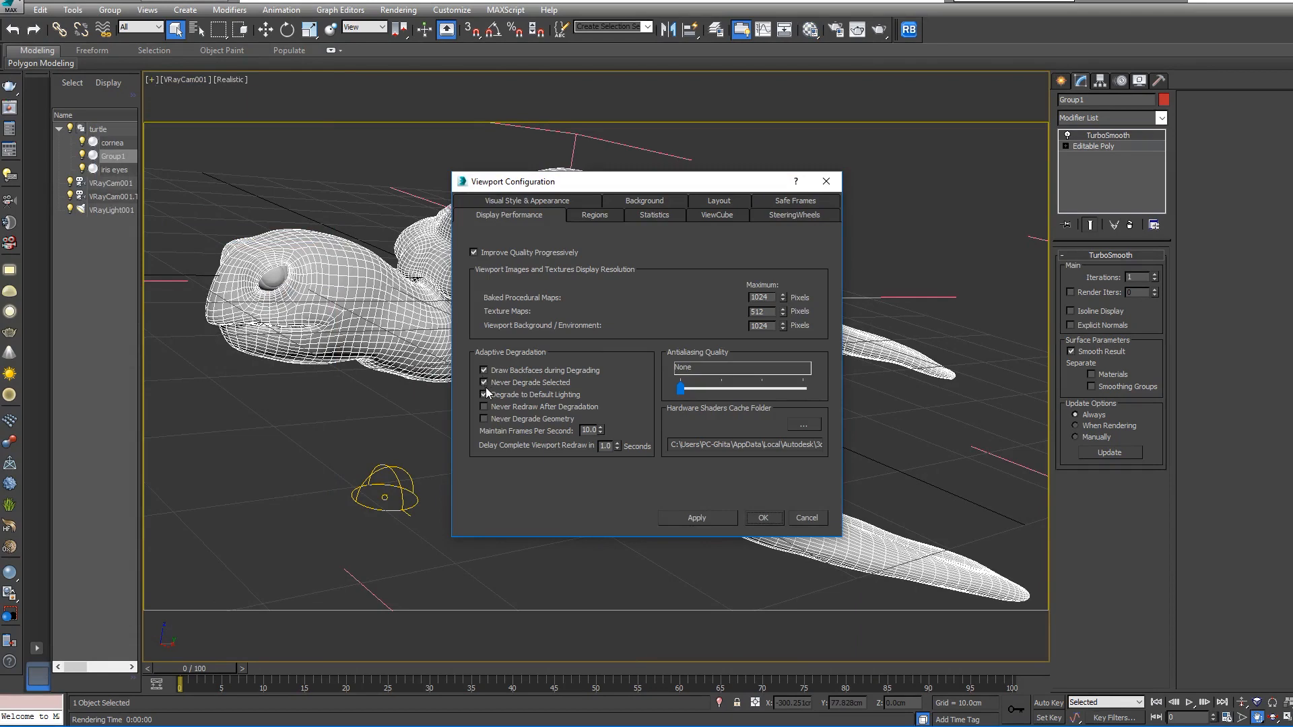
click(503, 204)
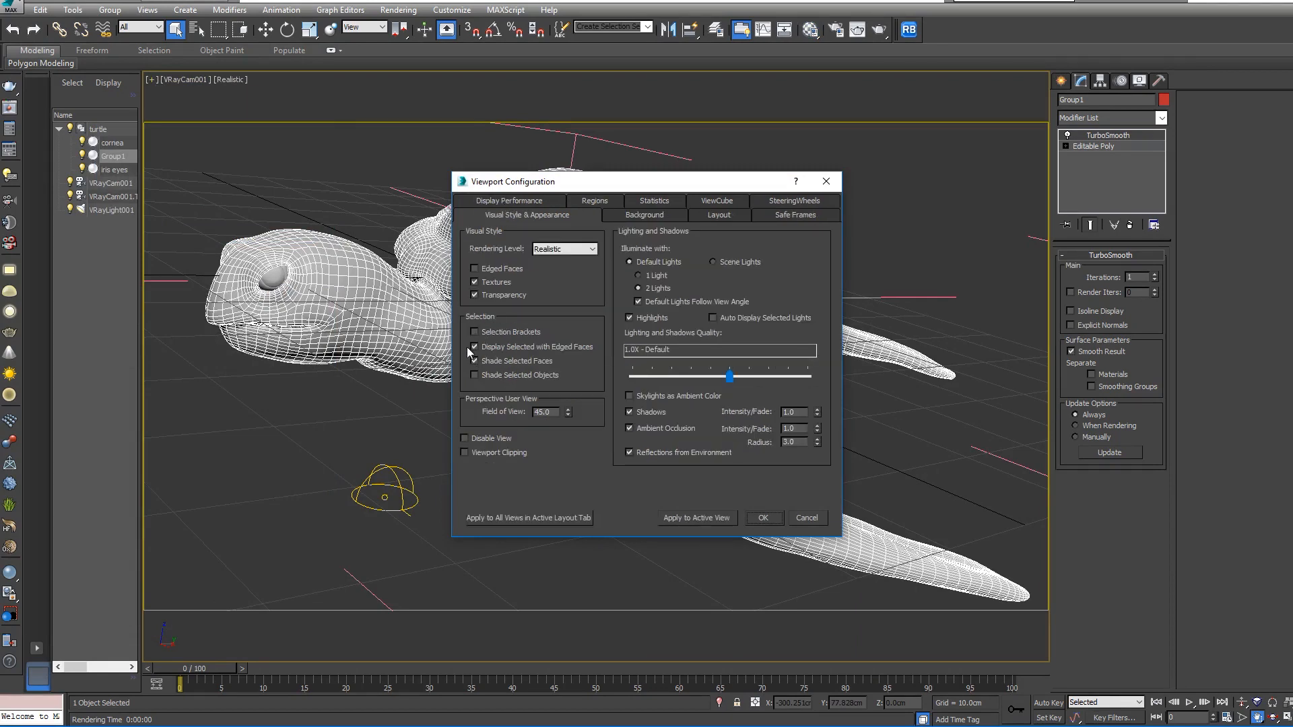
click(763, 519)
key(alt+w)
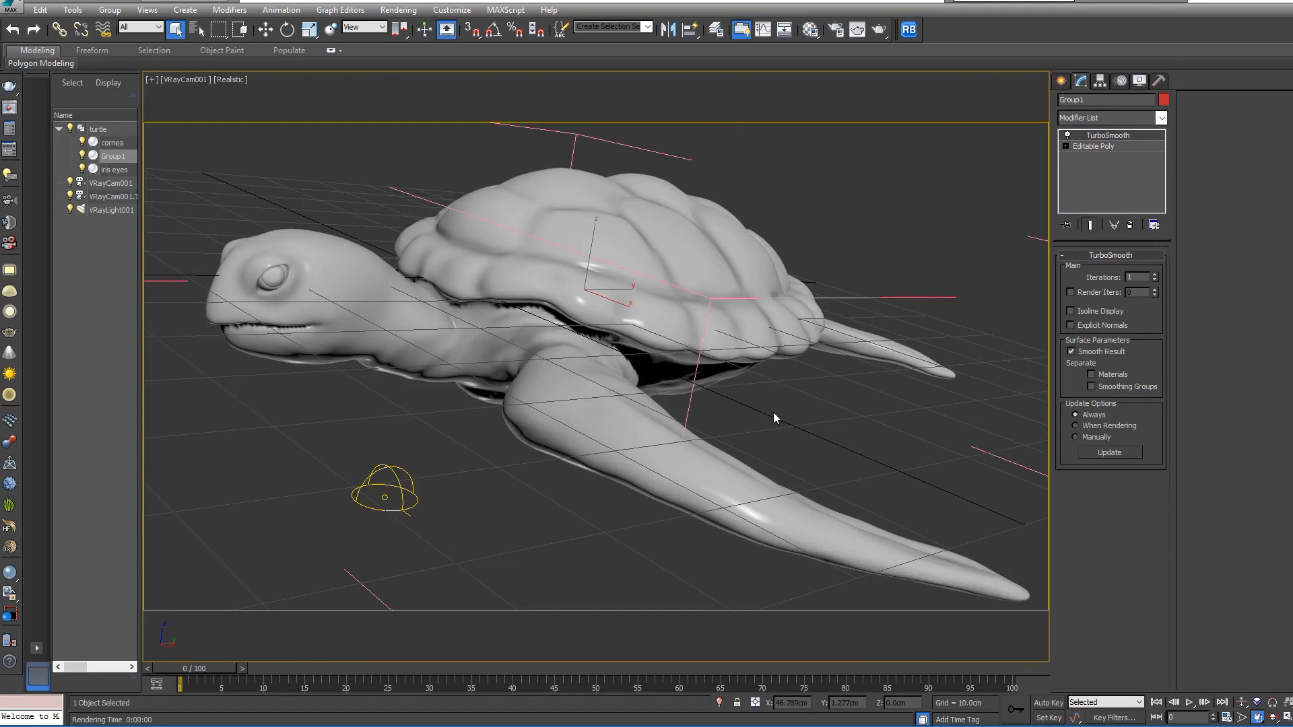
- Isolate the turtle body in a perspective view with the grid hidden
key(alt+q)
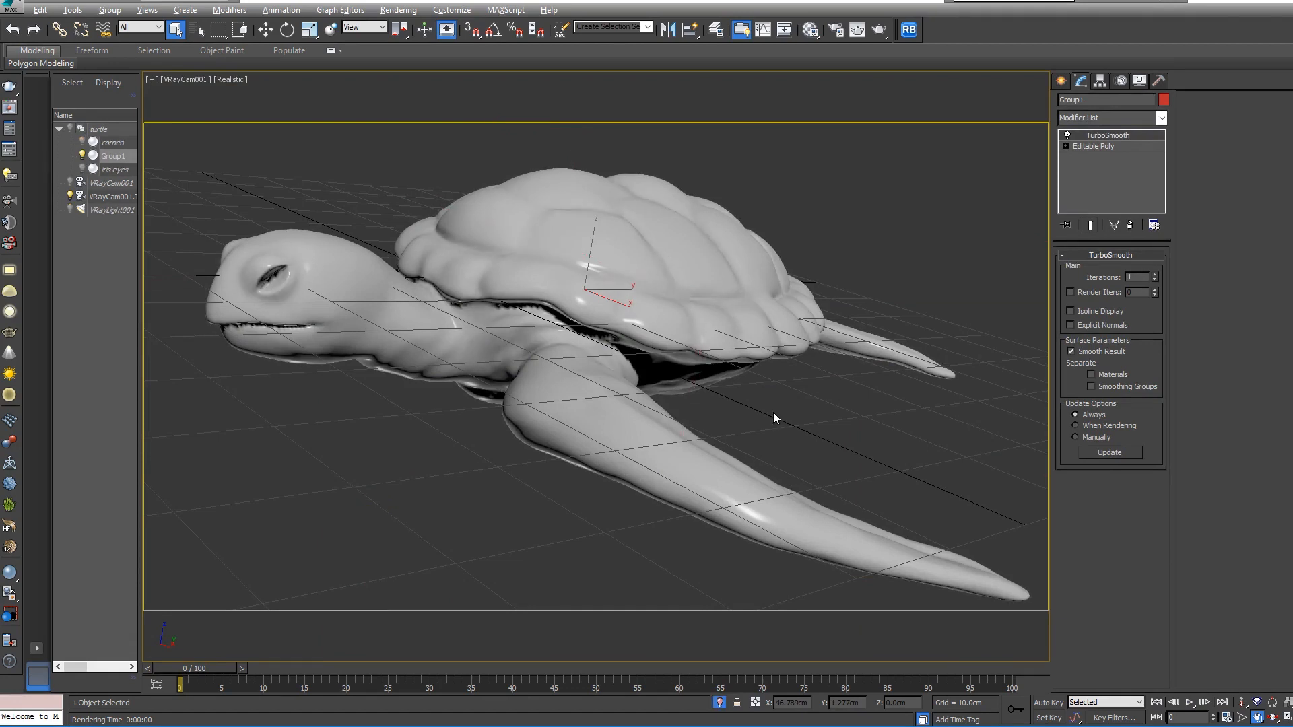
key(p)
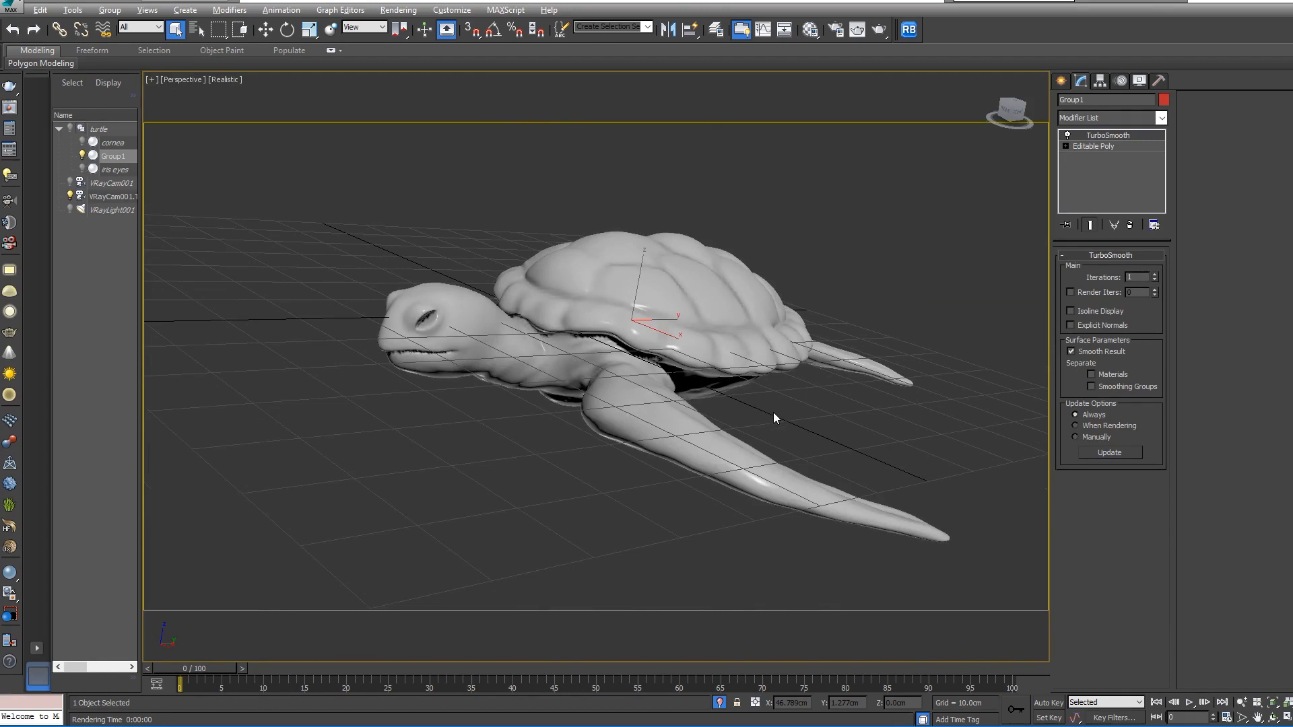
key(g)
alt+middle_drag(772, 415, 730, 428)
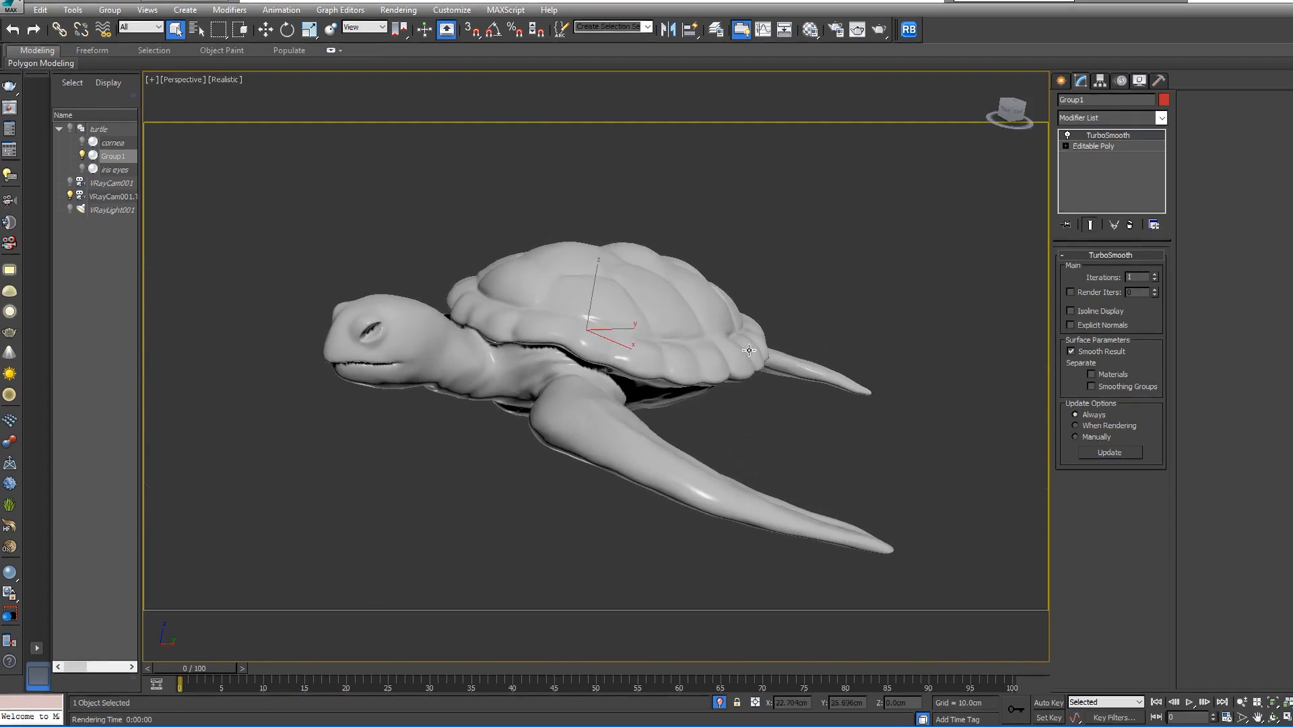
- Add a Displace modifier on top of the turtle's TurboSmooth and make it use the existing mapping
click(1161, 119)
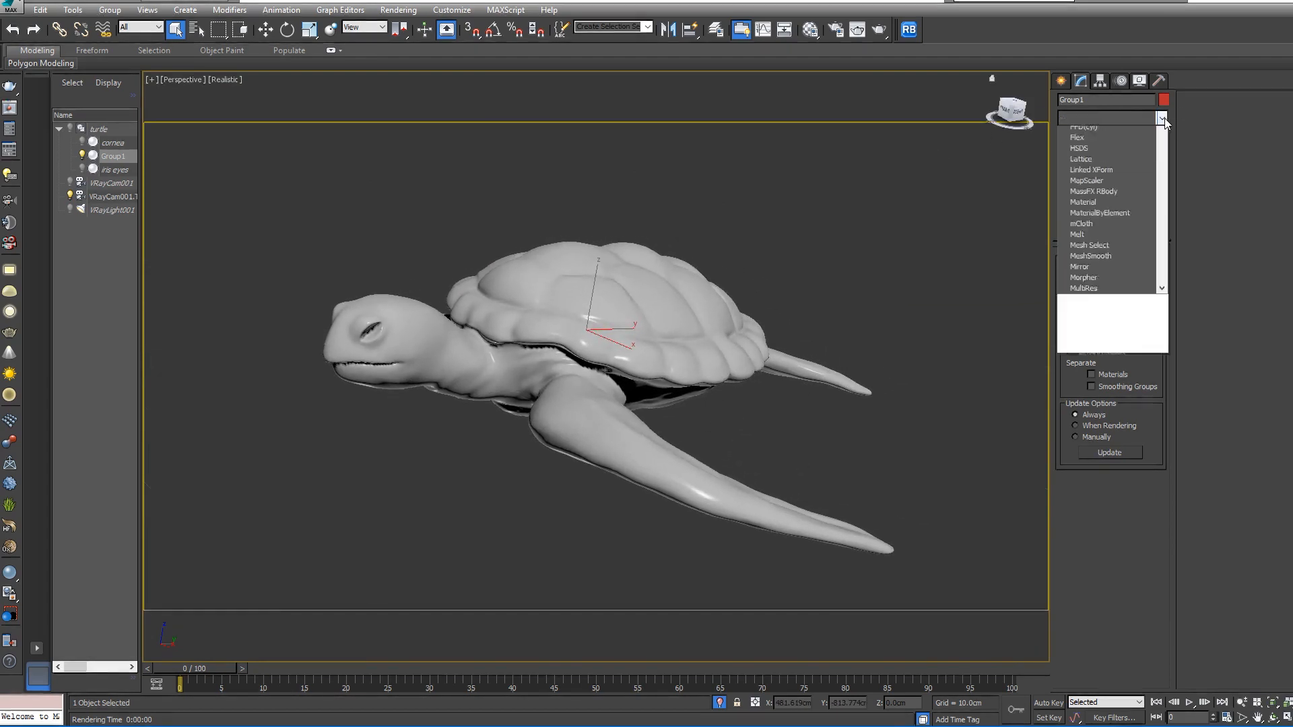
scroll(1135, 538, down, 3)
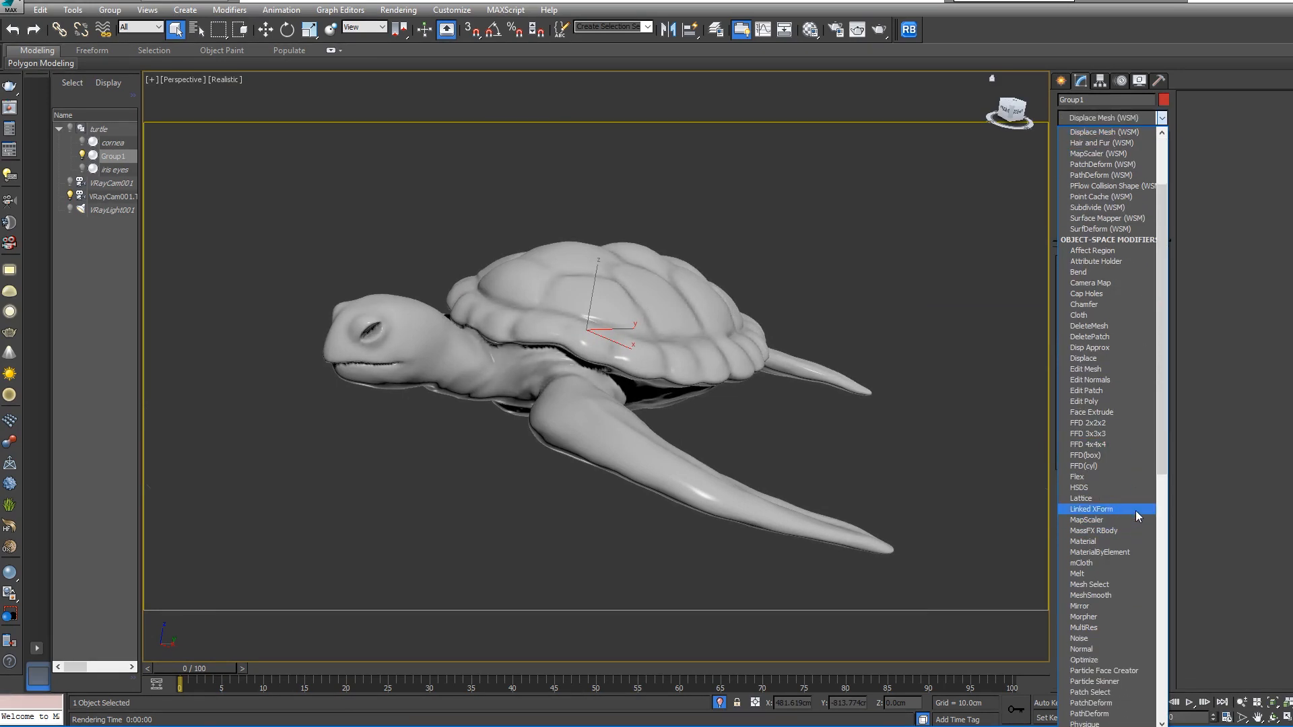
click(1106, 359)
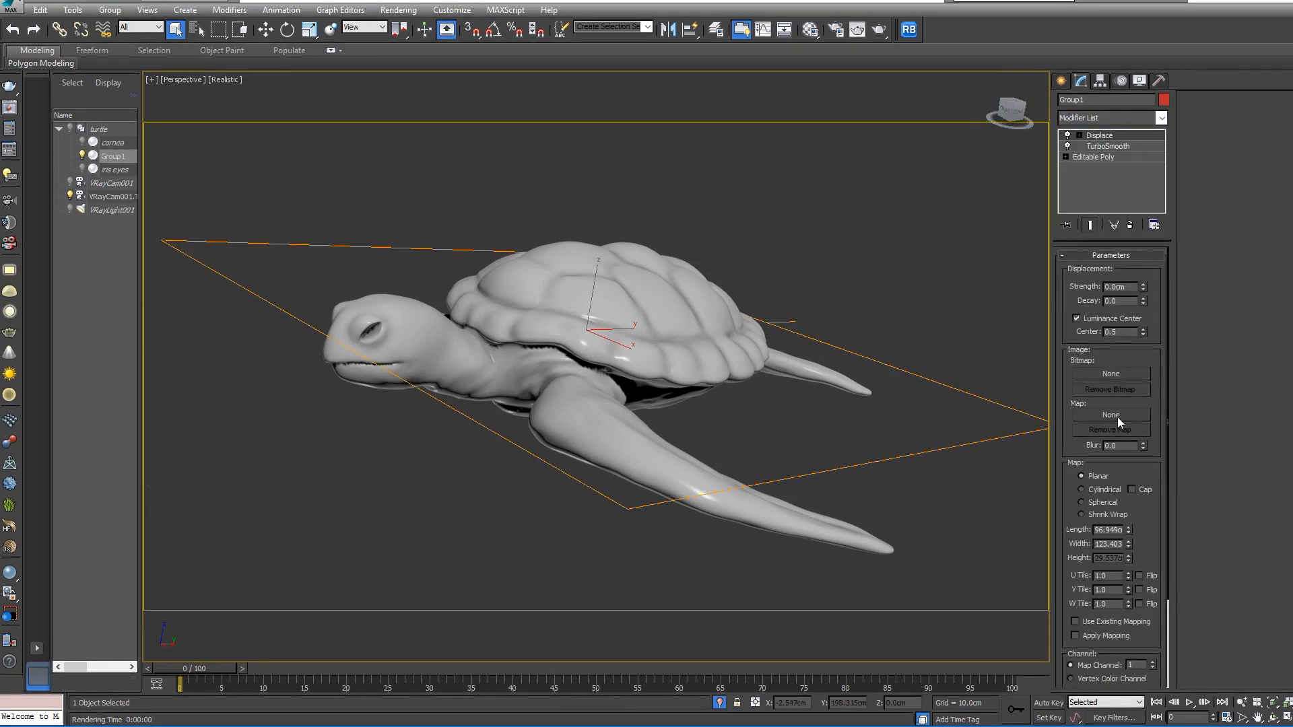
scroll(1099, 470, down, 3)
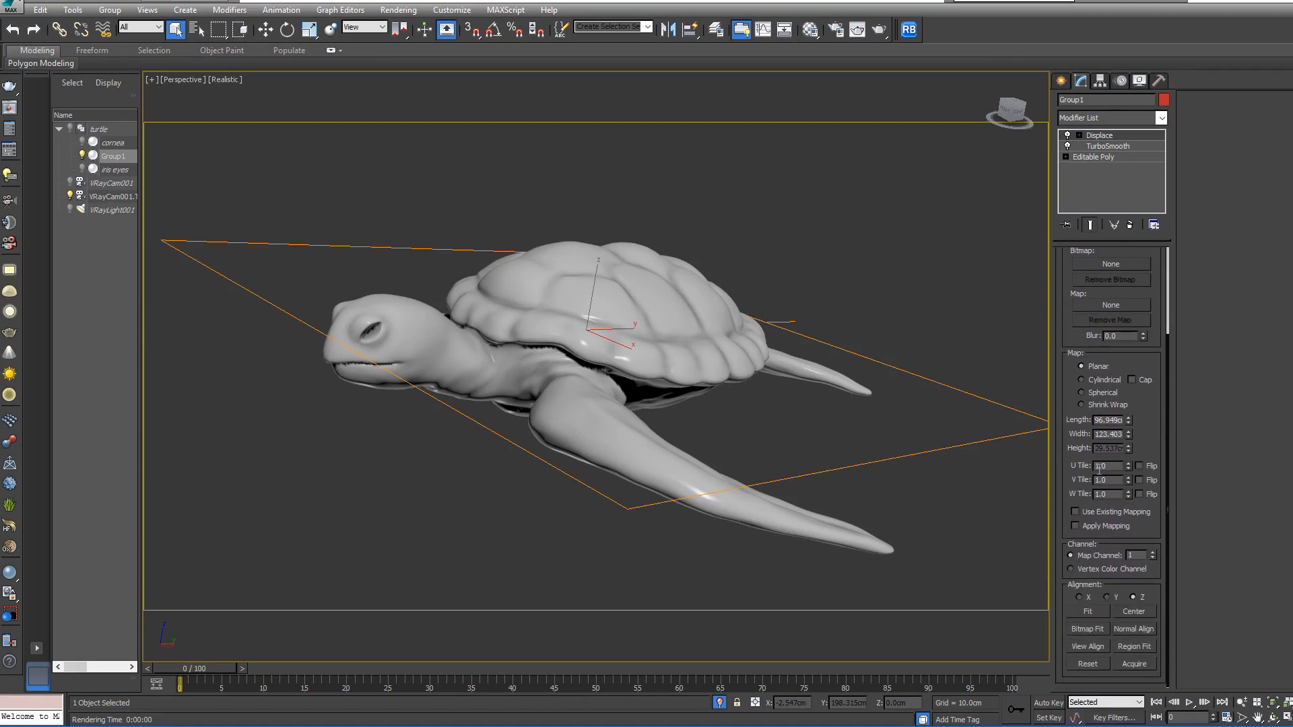
click(1075, 512)
drag(1134, 413, 1135, 499)
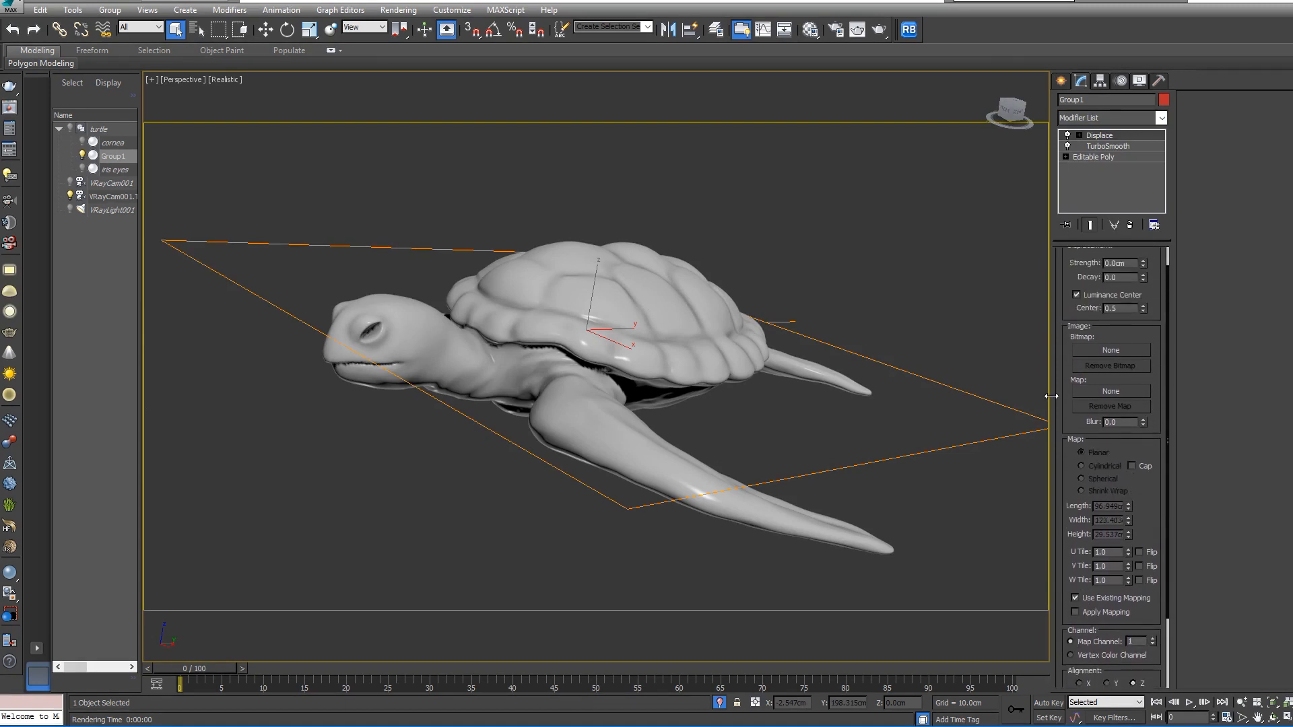
- Load the Turtle Displace Map TIF from the MAPS folder as the Displace modifier's bitmap map, with gamma override 1.0
click(1108, 390)
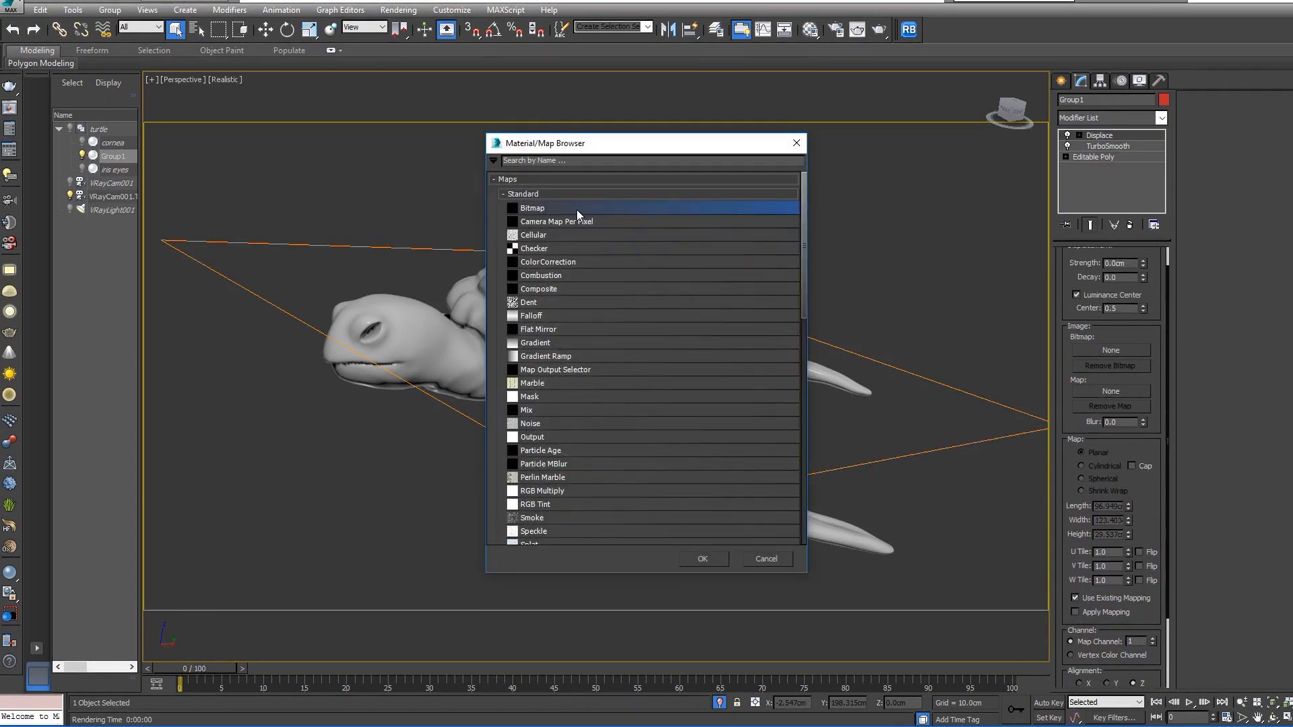
double_click(576, 209)
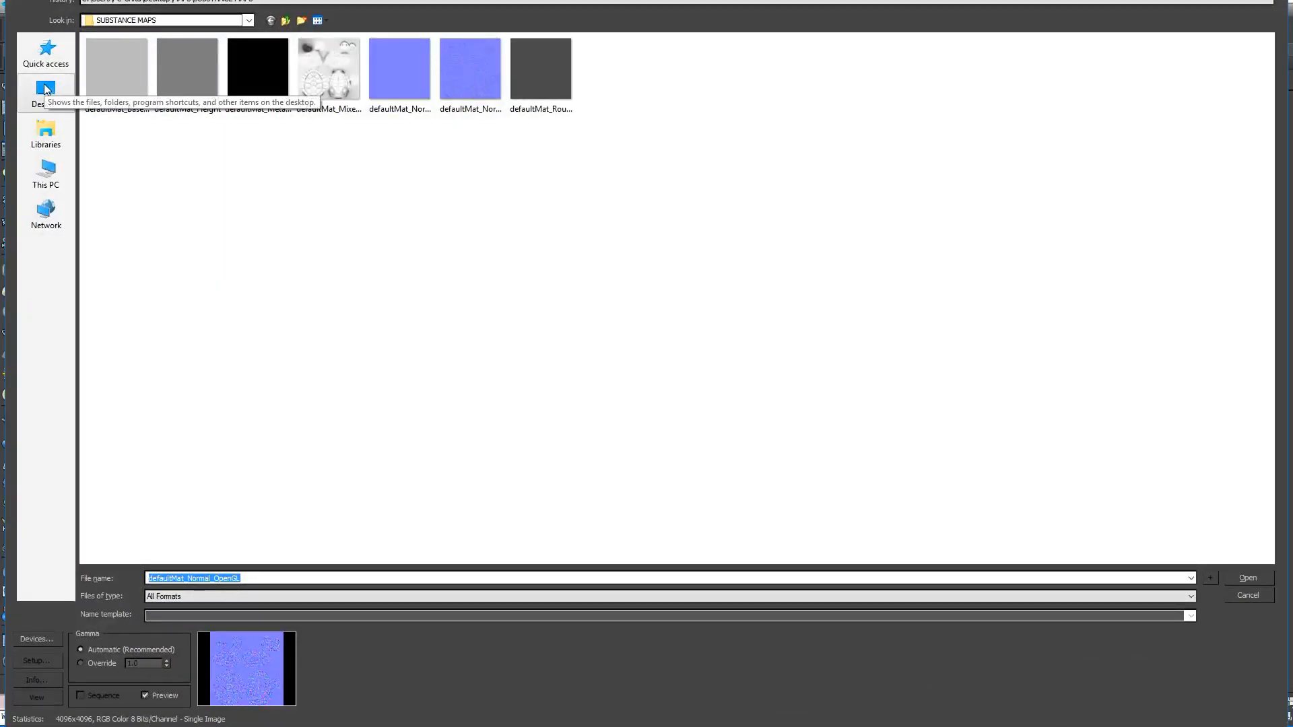
click(286, 21)
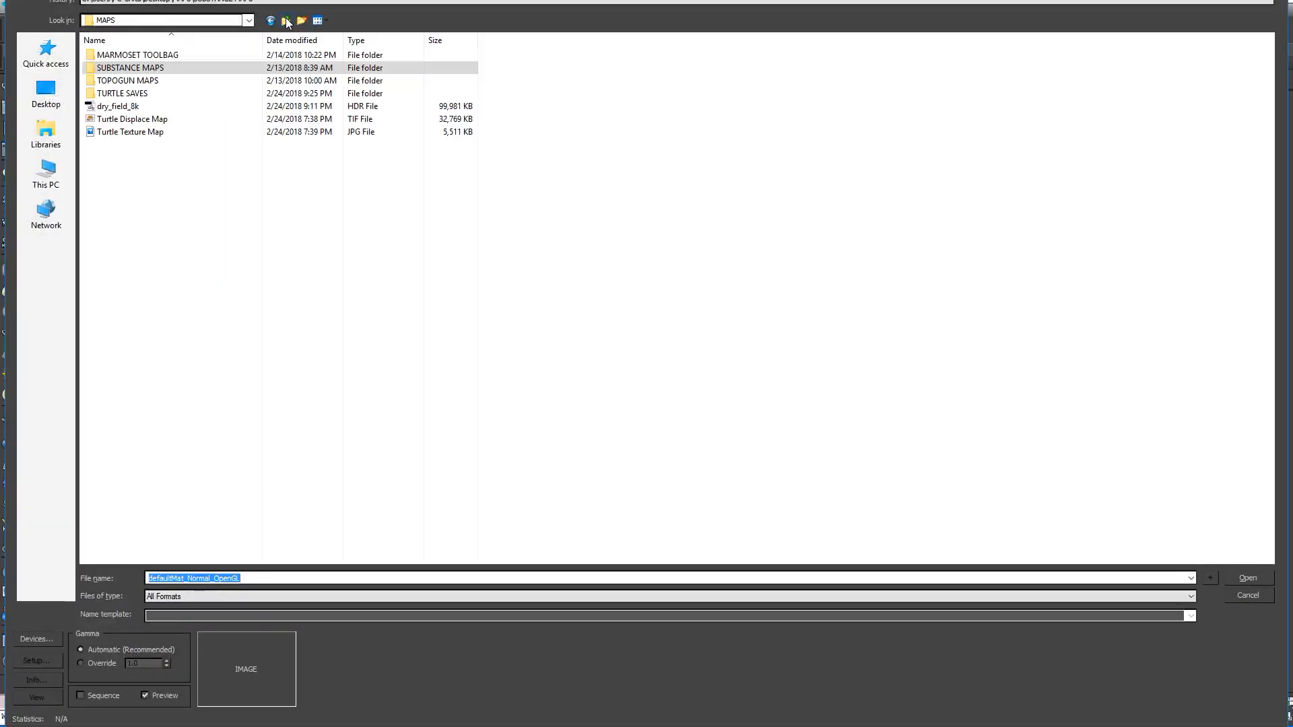
click(110, 122)
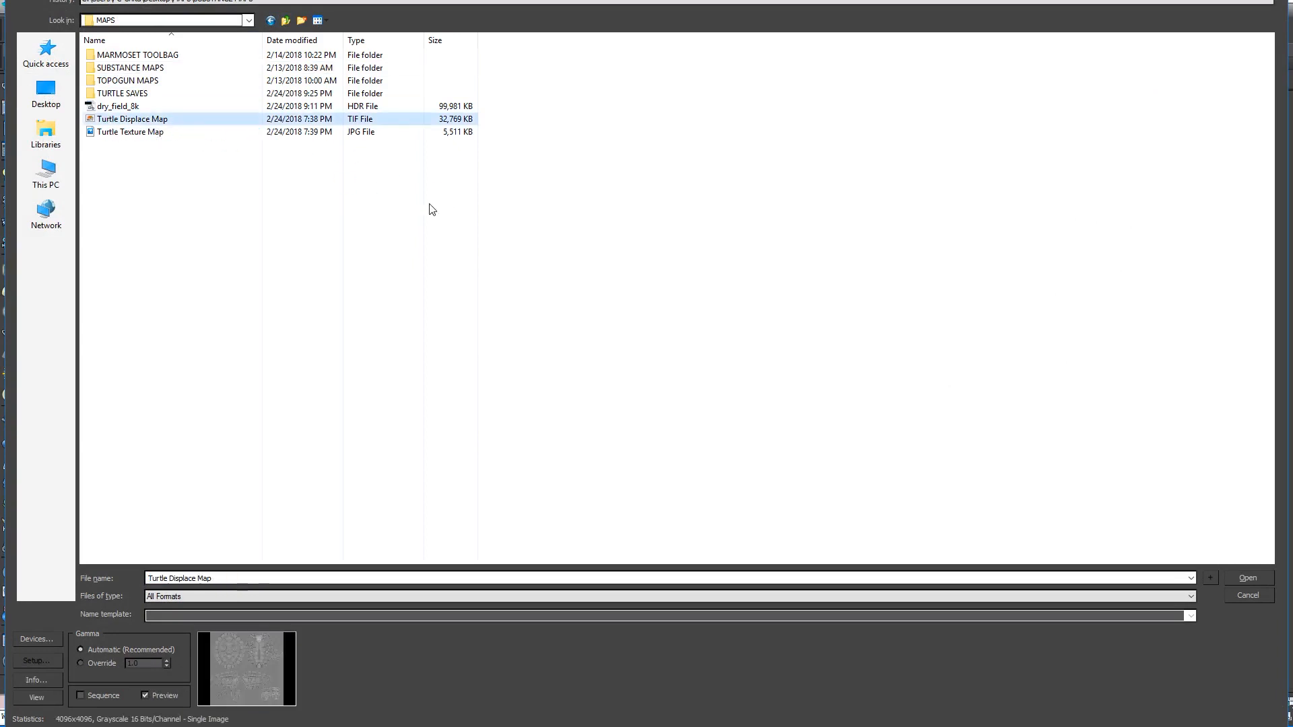
click(81, 663)
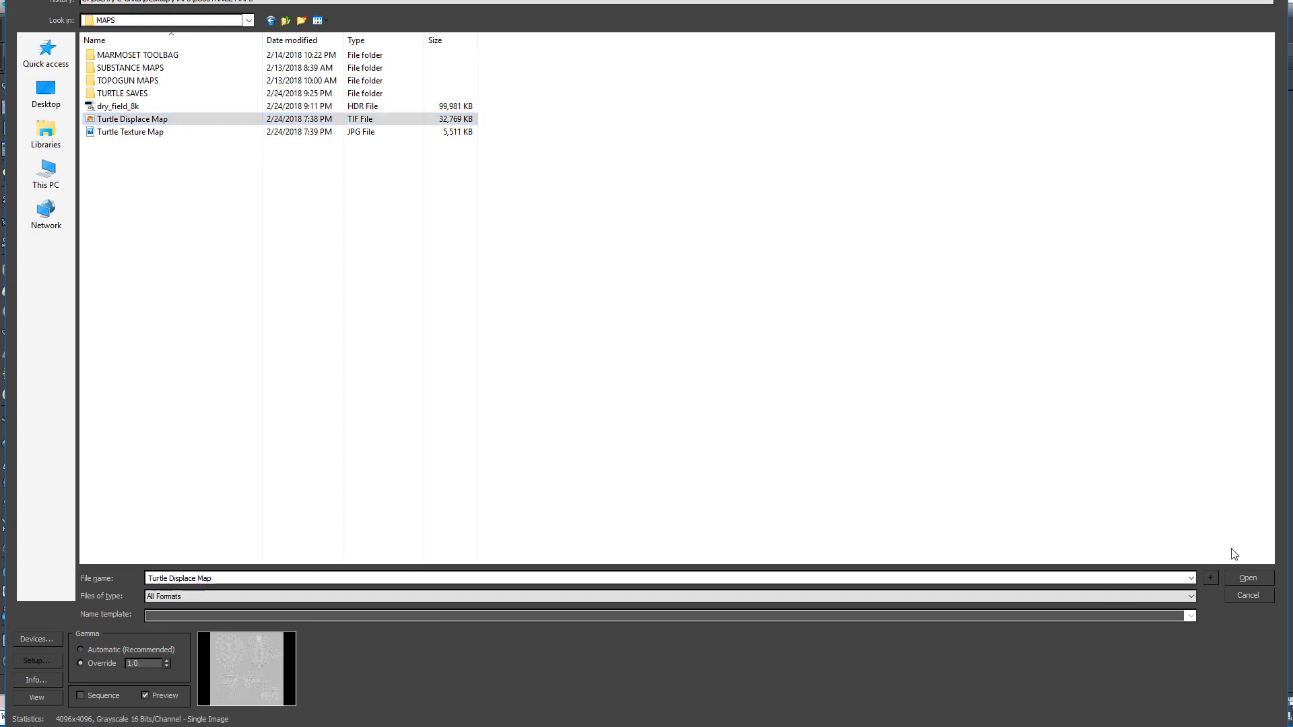
click(1245, 577)
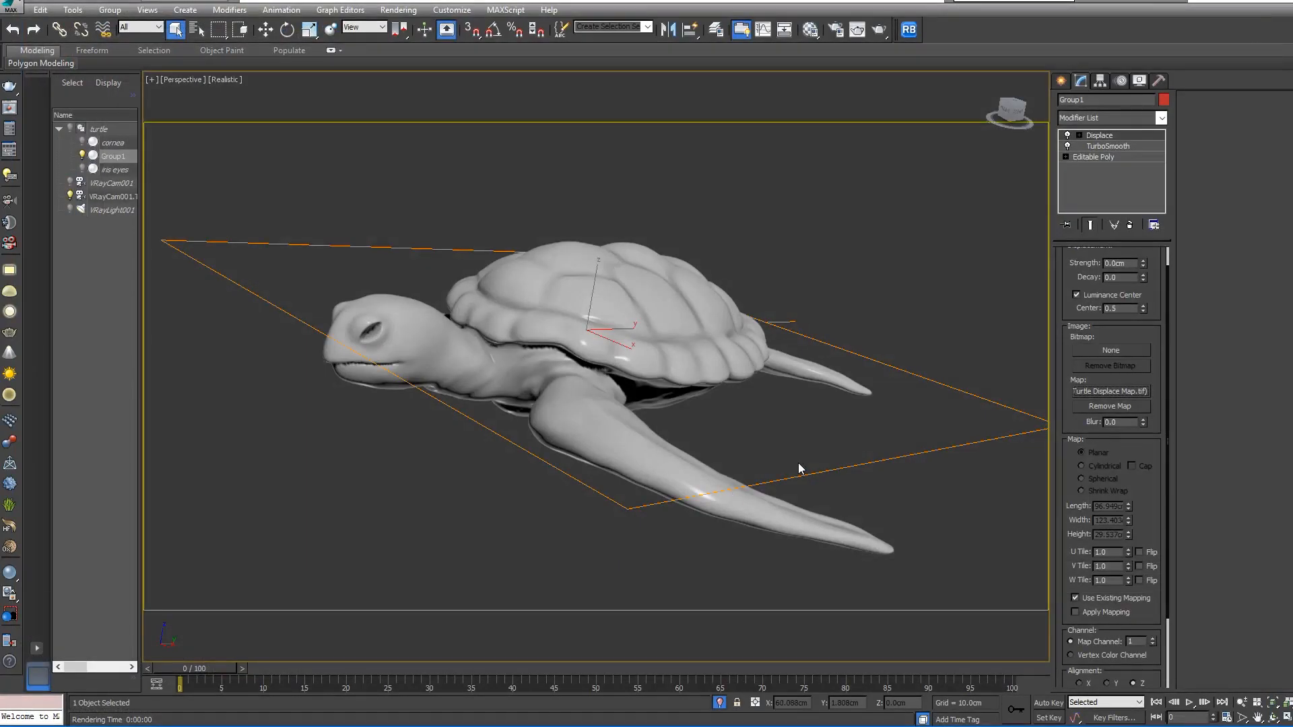
- Instance the displacement map into an empty material editor slot and set its U angle to 180 and blur to 0.01
key(m)
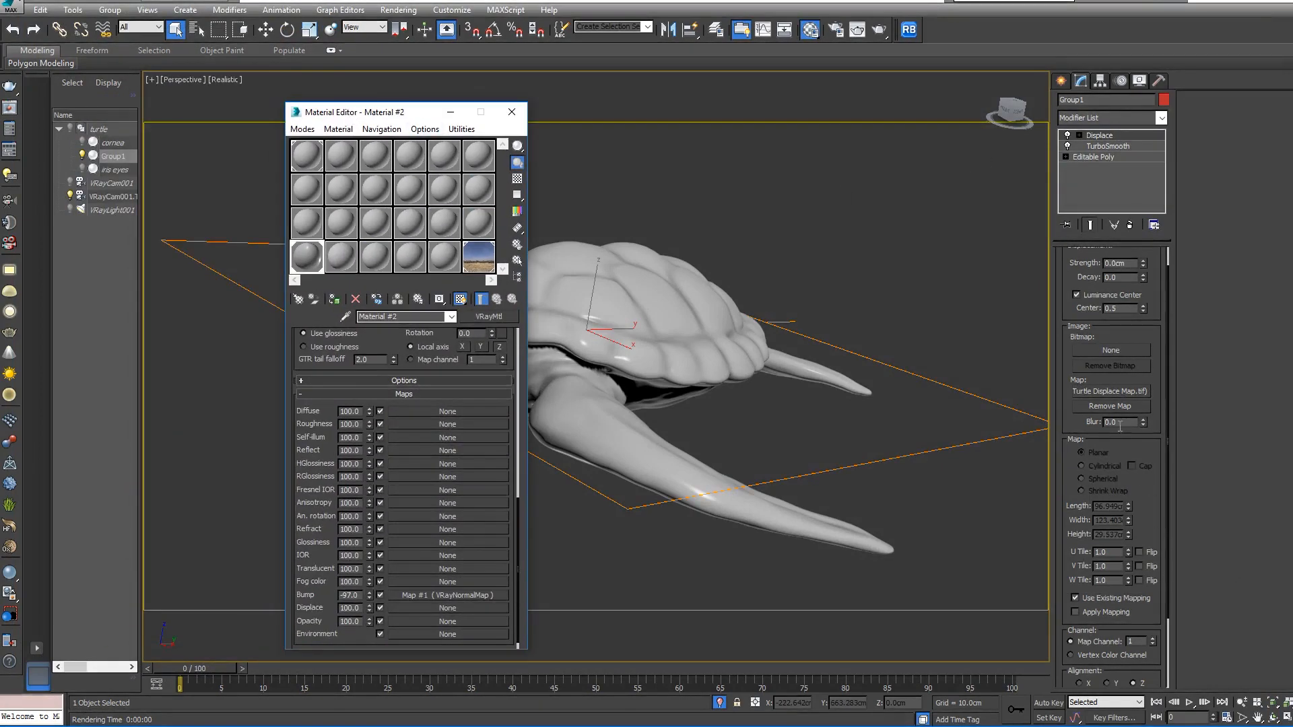
drag(1108, 394, 439, 257)
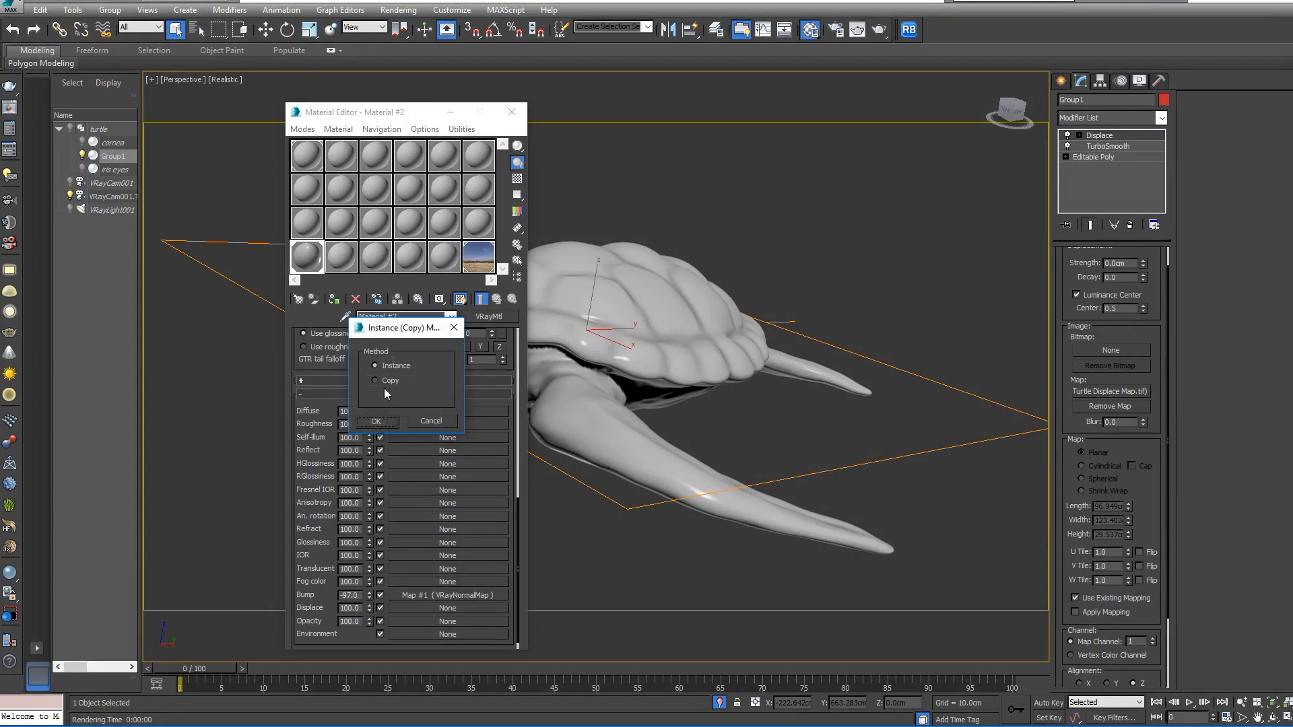
click(376, 421)
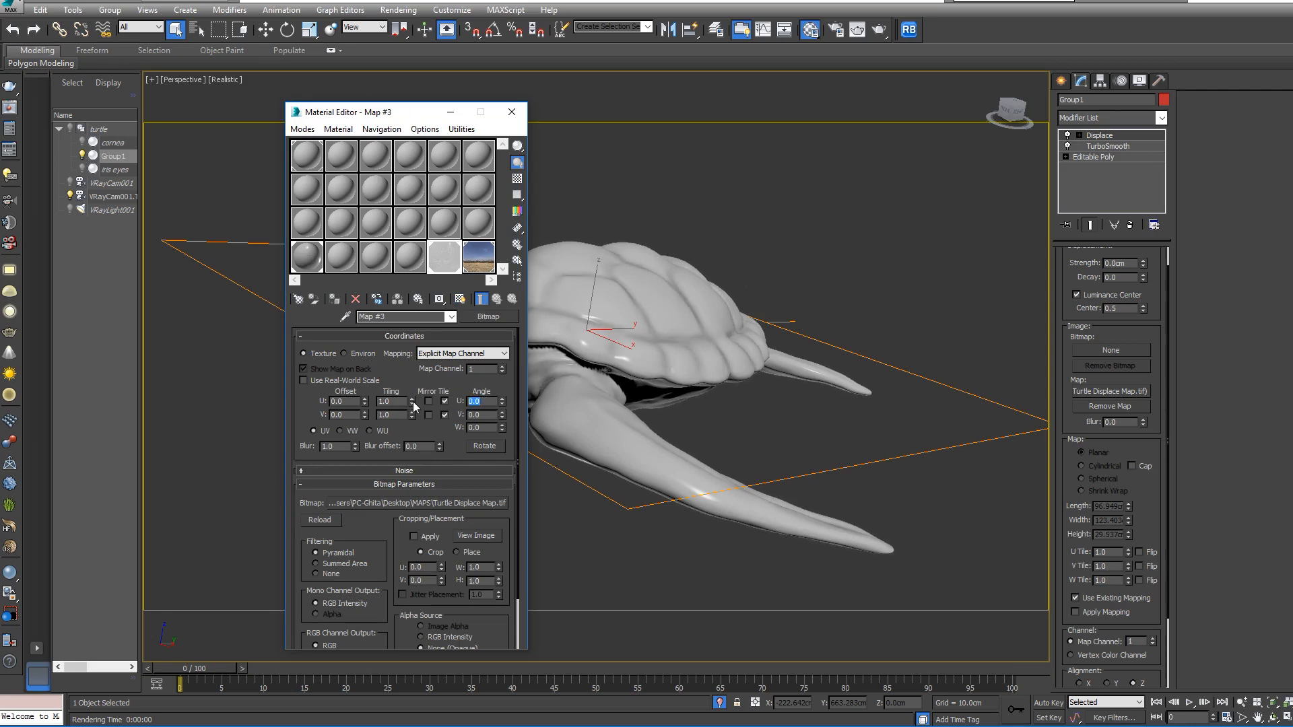
text(180)
key(Return)
right_click(355, 446)
- Close the material editor, set the turtle's TurboSmooth iterations to 3, and show the polygon statistics in the viewport
scroll(1145, 335, up, 1)
drag(341, 115, 198, 108)
scroll(605, 329, up, 3)
middle_drag(639, 350, 811, 329)
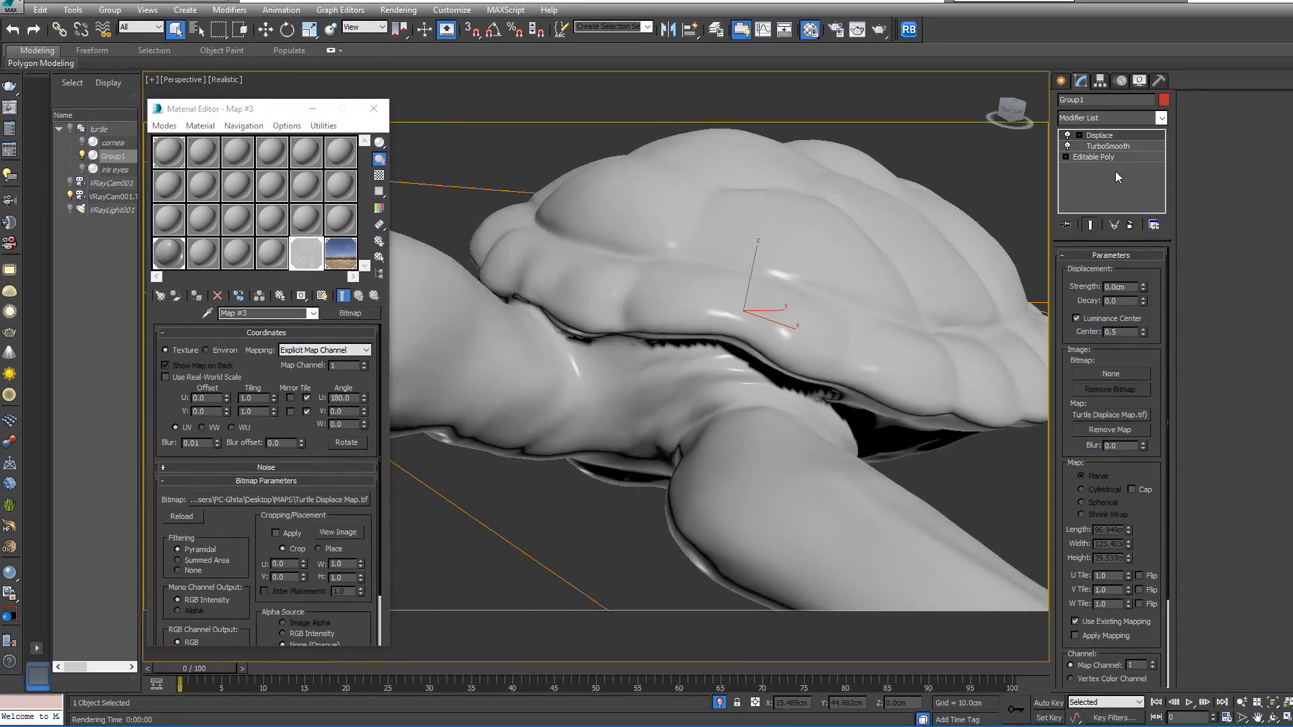
click(1111, 147)
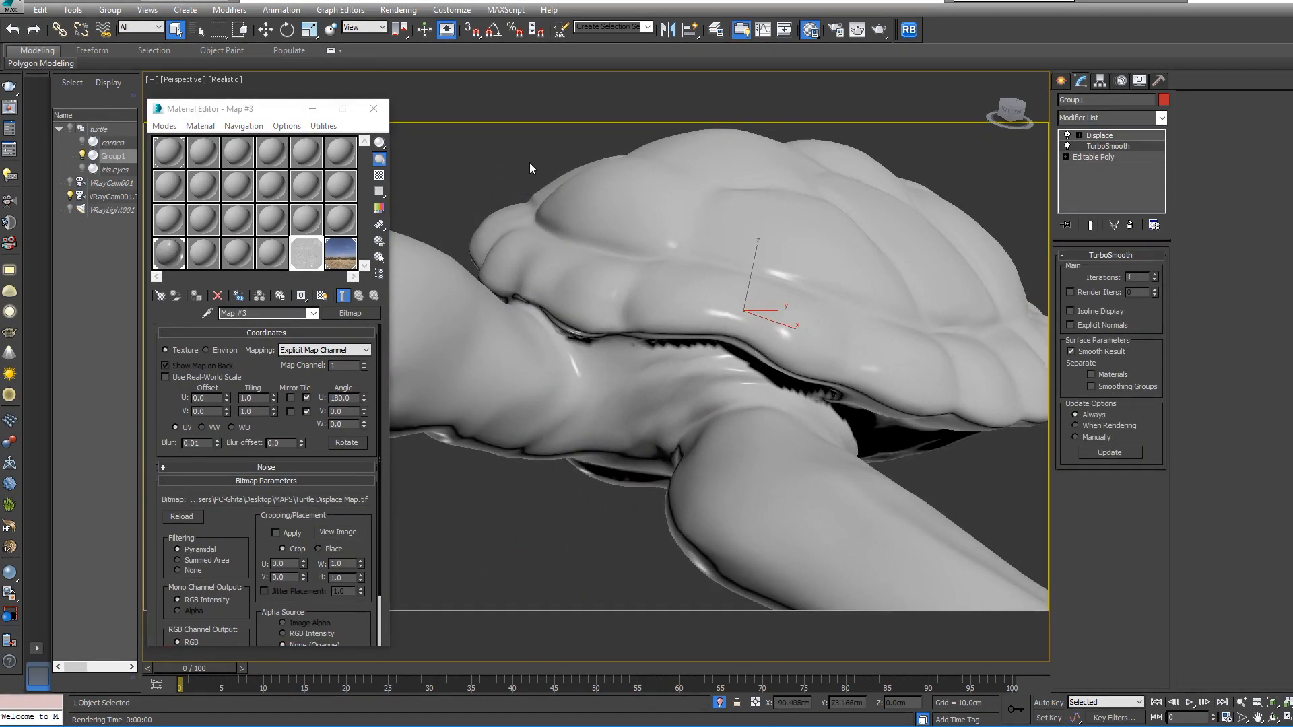
click(374, 109)
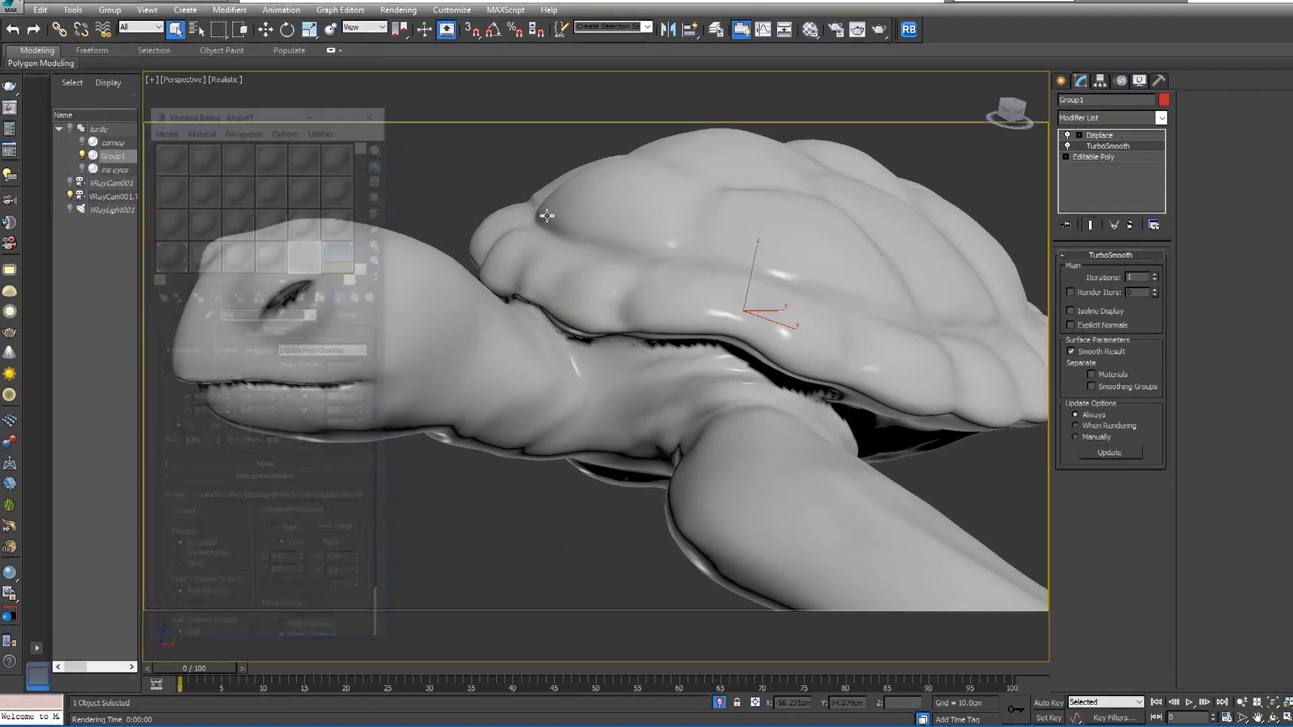
click(1155, 274)
click(1154, 274)
middle_drag(685, 272, 666, 321)
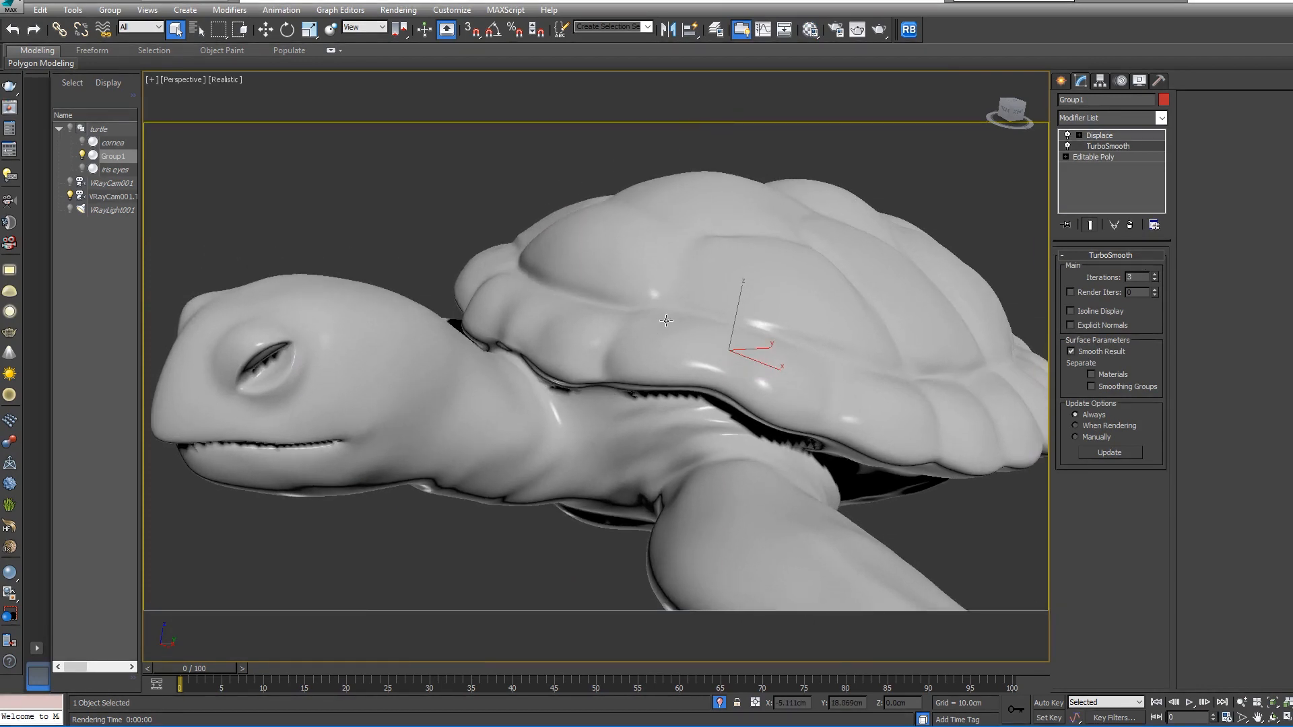
key(7)
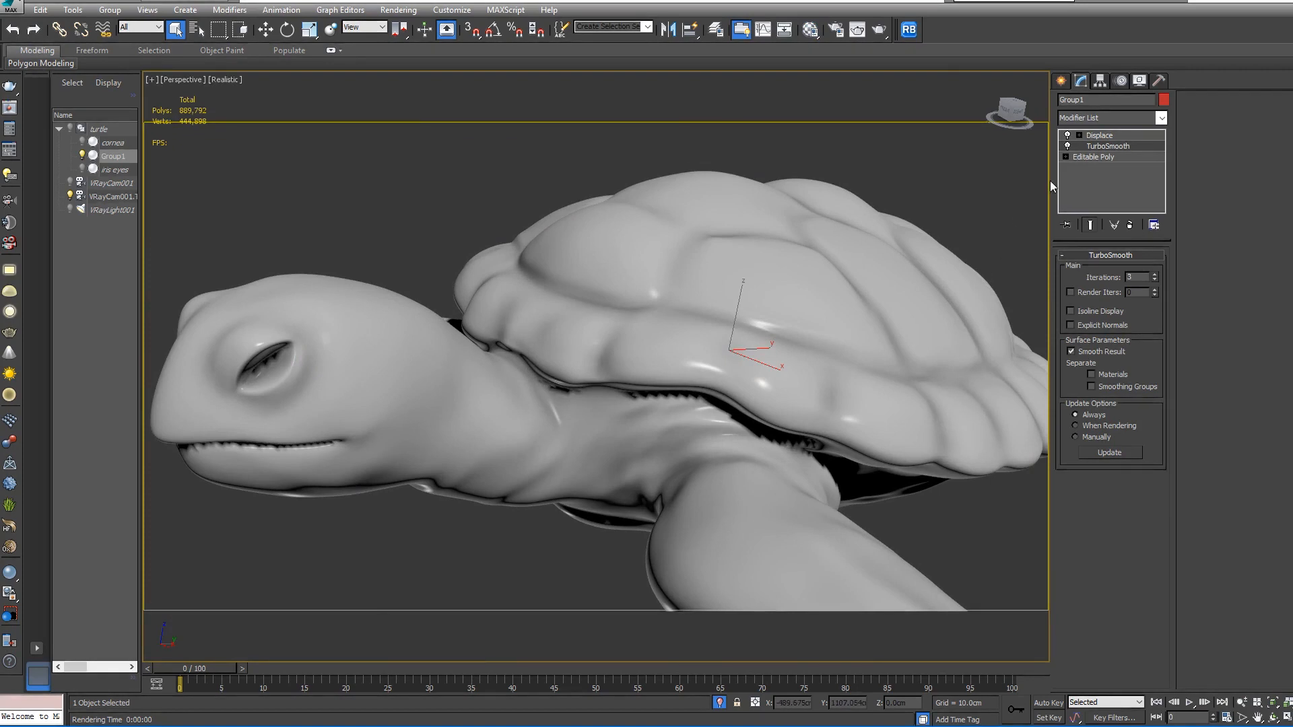
- Try Displace strengths of 4 cm and 1 cm on the turtle, and settle on a strength of 2 cm
click(1102, 134)
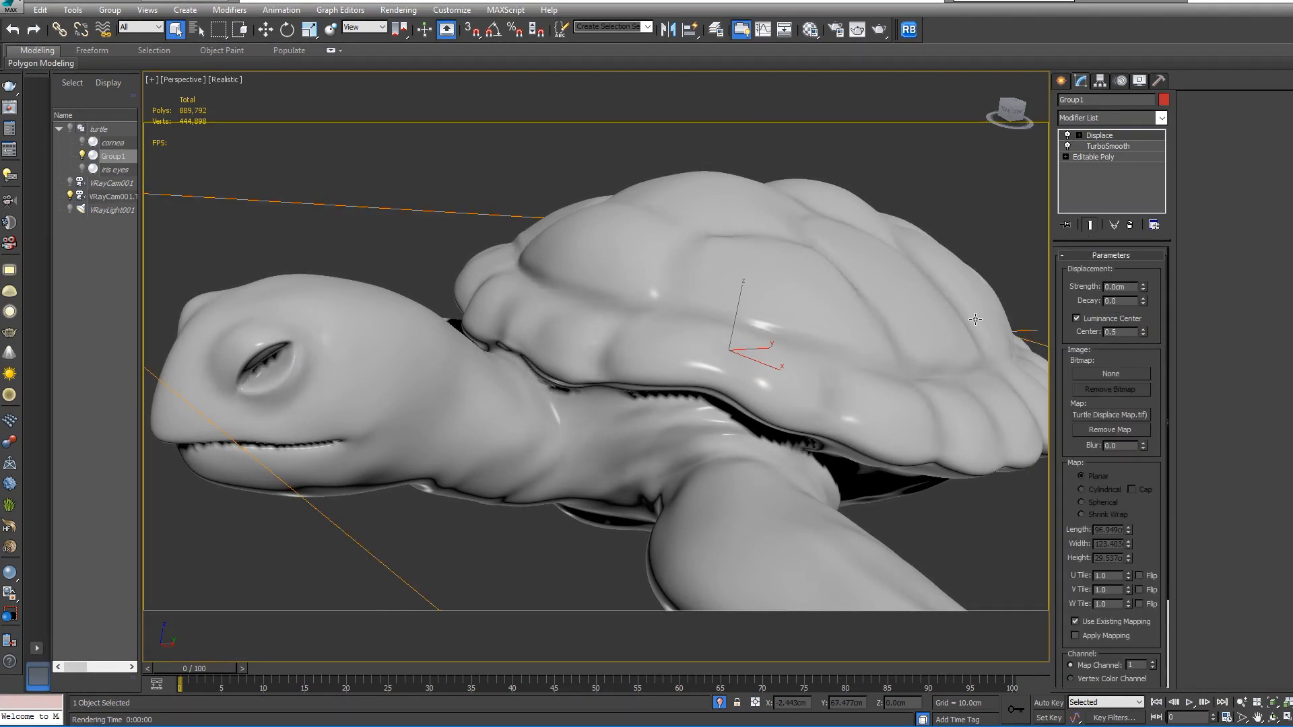
double_click(1129, 286)
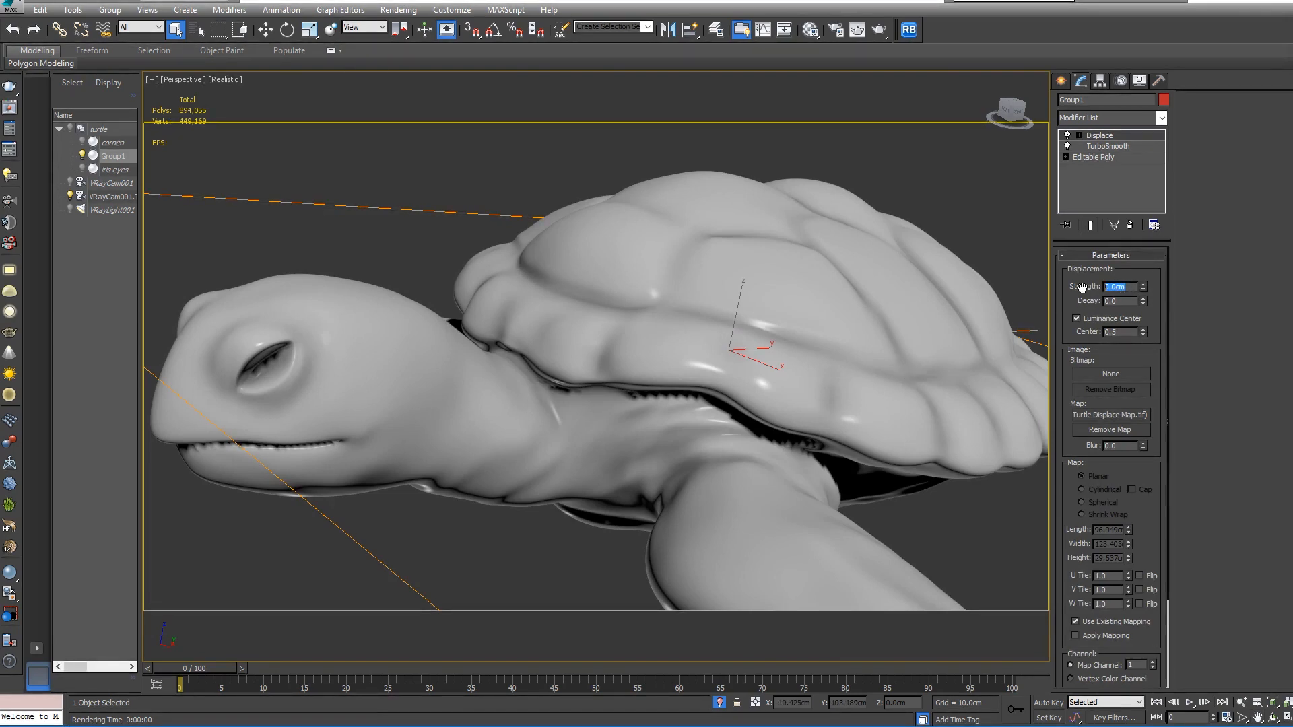
text(4)
key(Return)
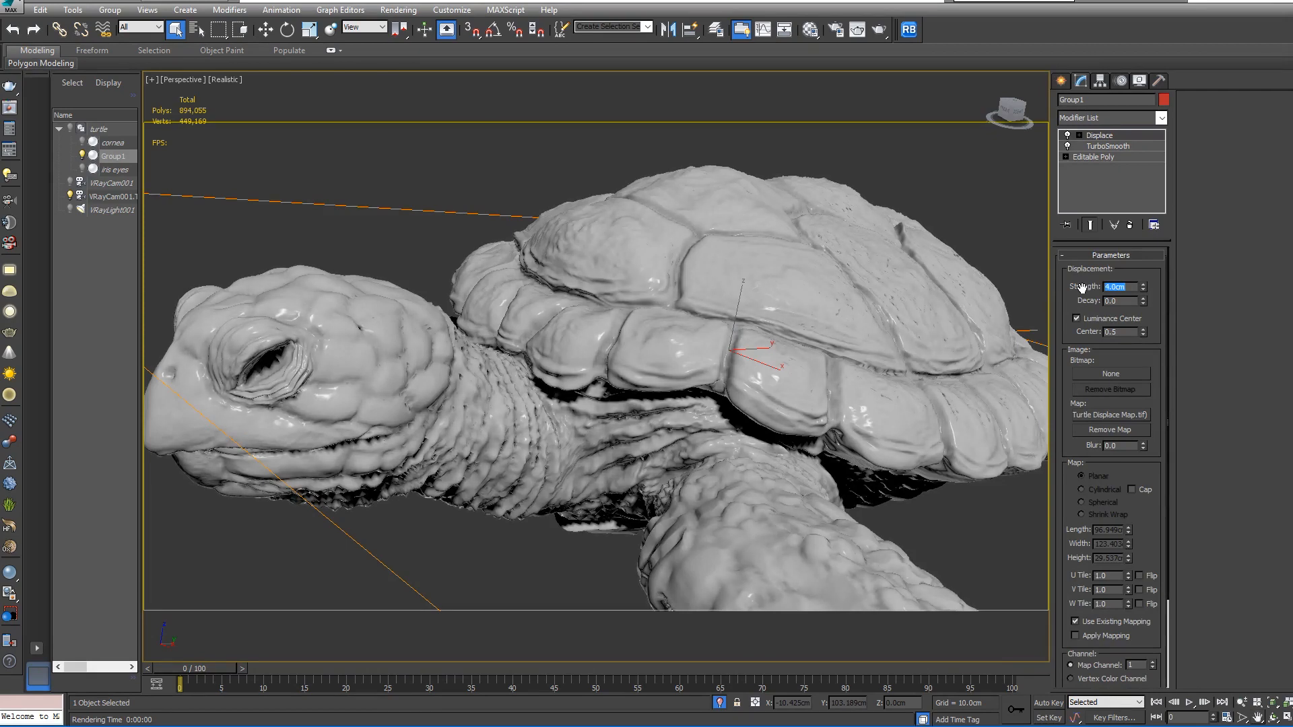
text(1)
key(Return)
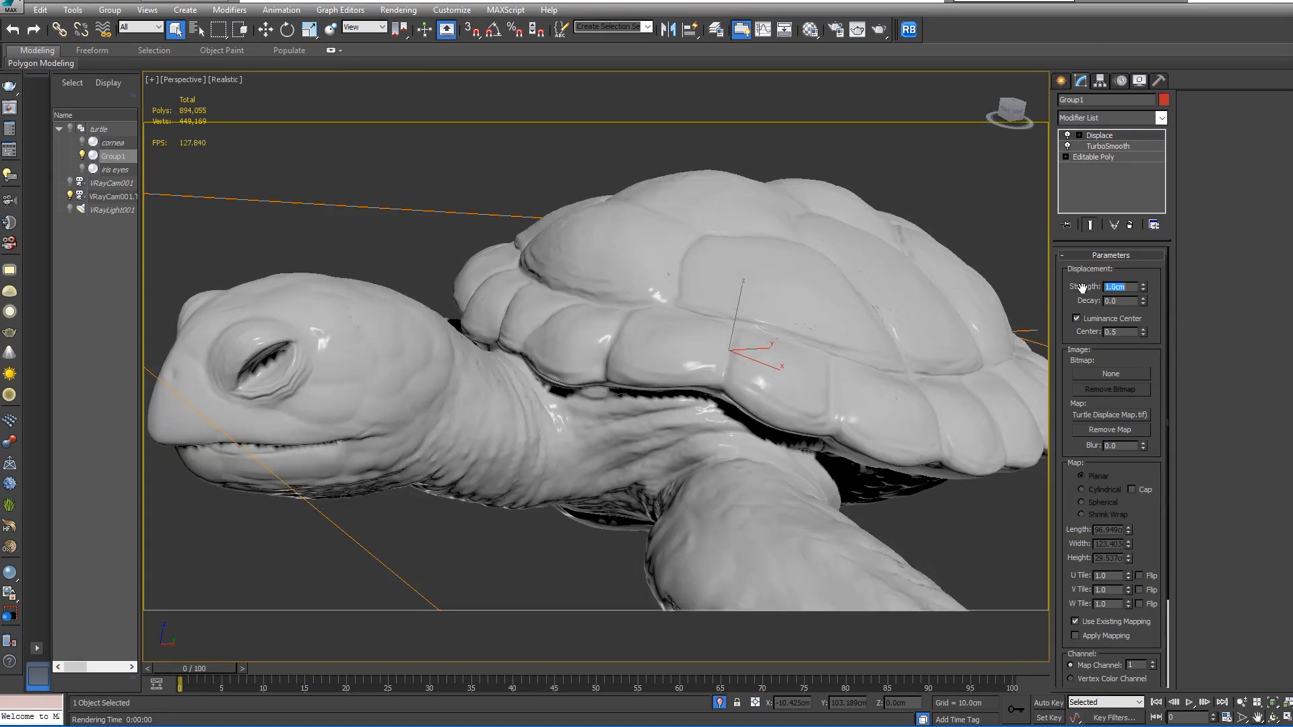
text(2)
key(Return)
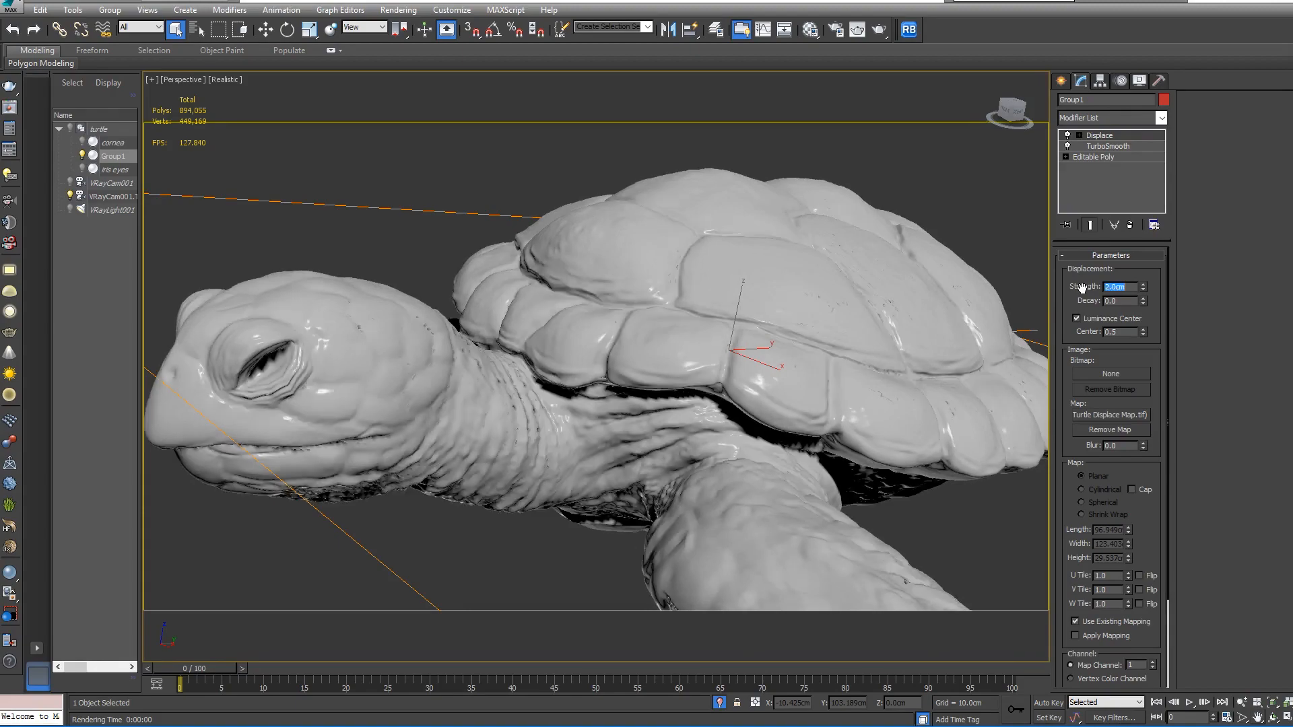
- Examine the displaced surface detail on the turtle's shell, head, neck and flipper from several angles
scroll(645, 530, down, 5)
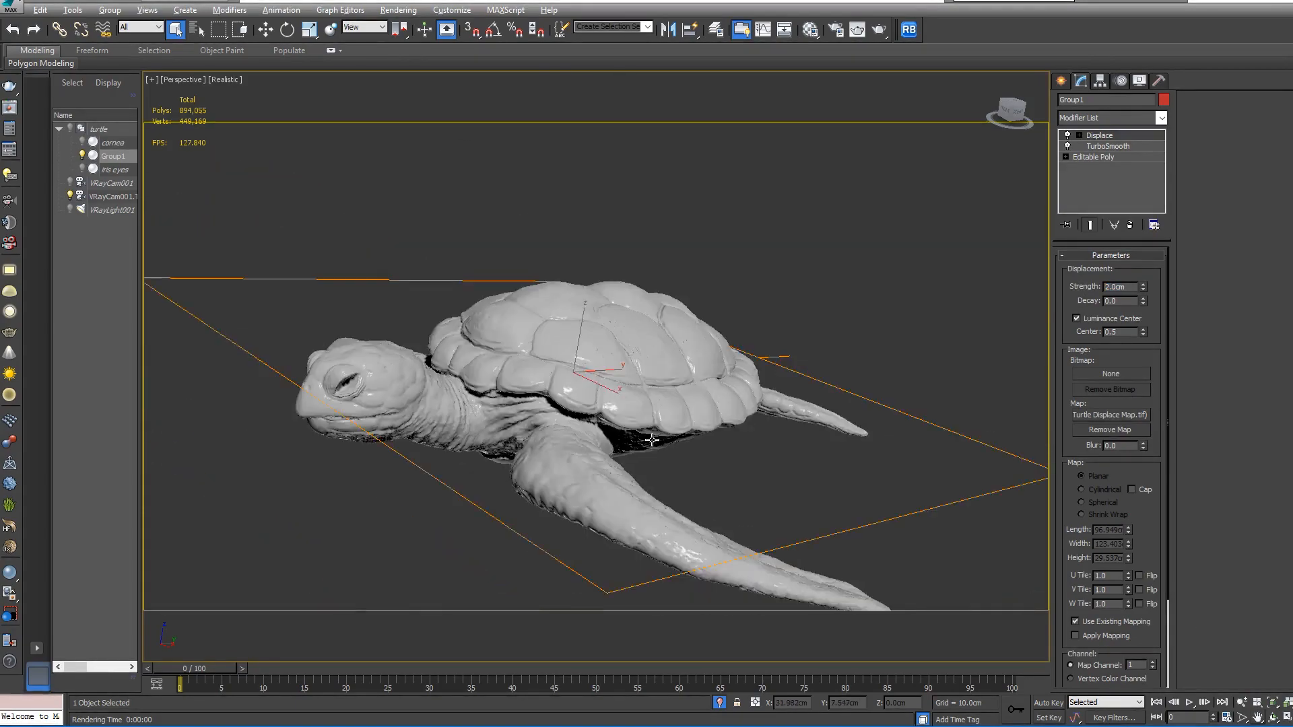
alt+middle_drag(633, 404, 554, 394)
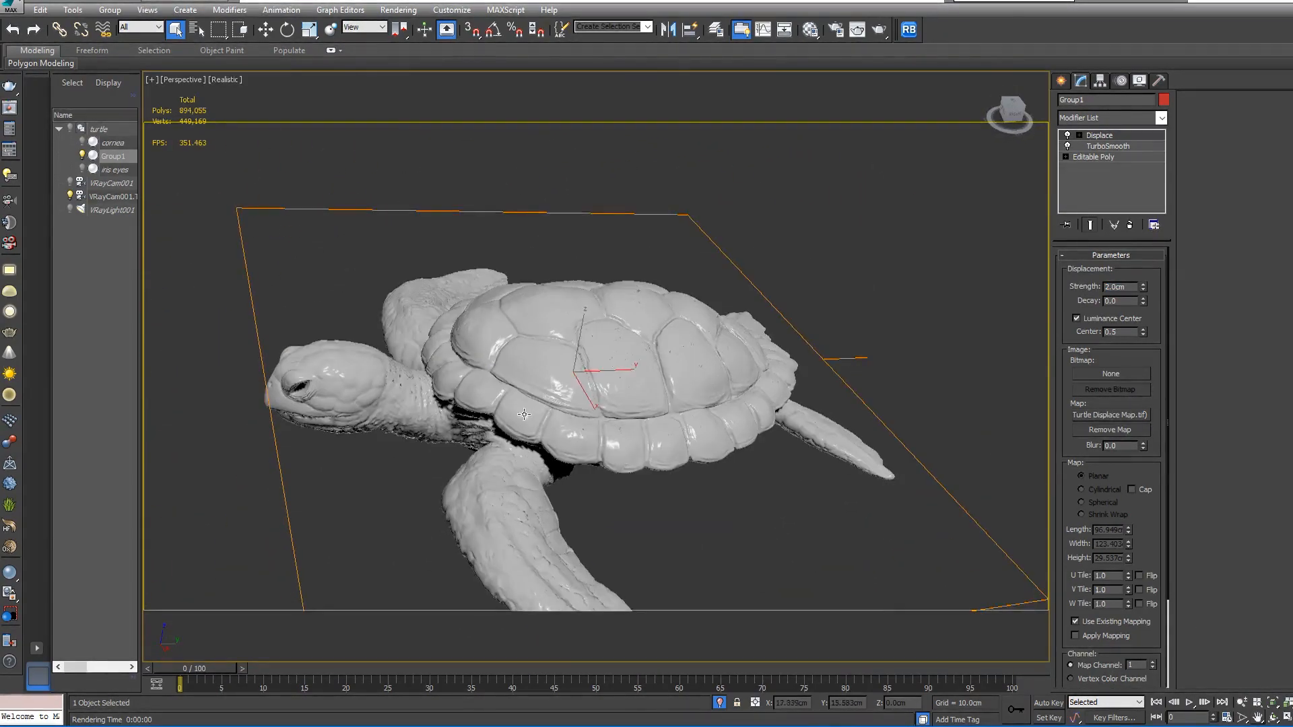
scroll(474, 419, up, 4)
middle_drag(474, 420, 586, 431)
scroll(625, 418, down, 3)
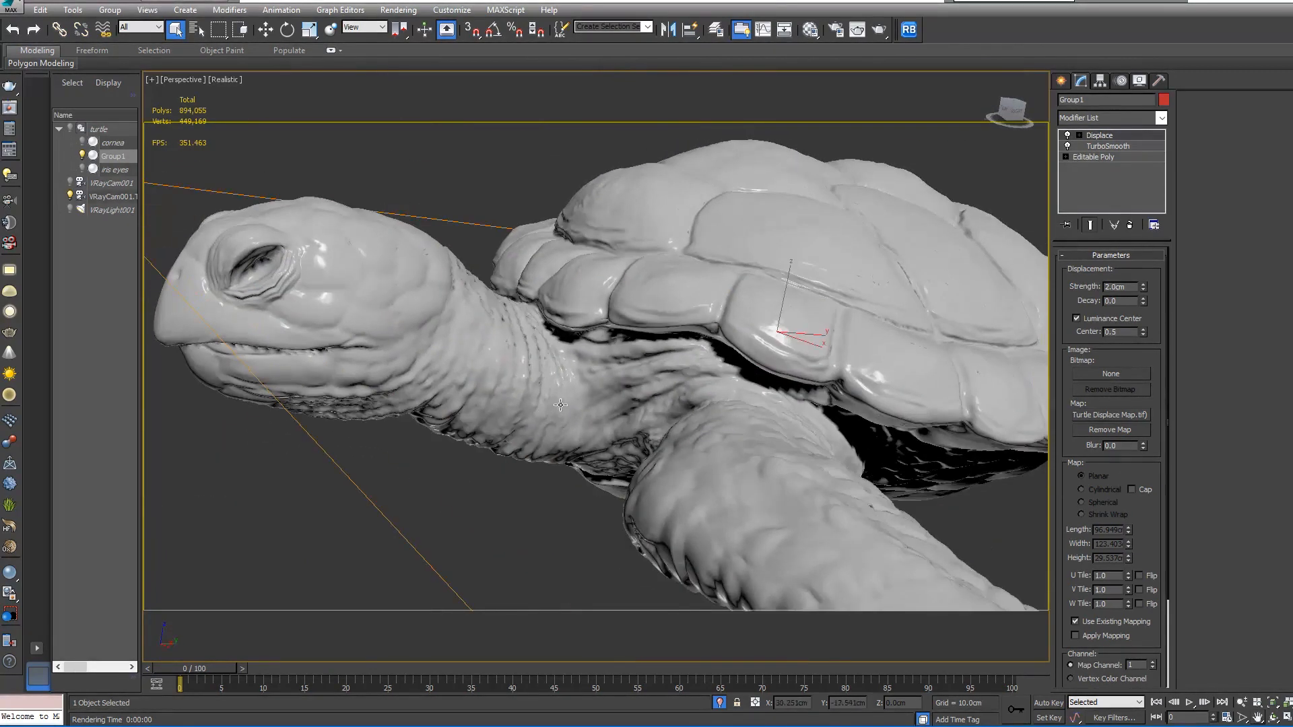
- Set the turtle's TurboSmooth iterations to 4 and switch the perspective viewport to Shaded display
click(1111, 146)
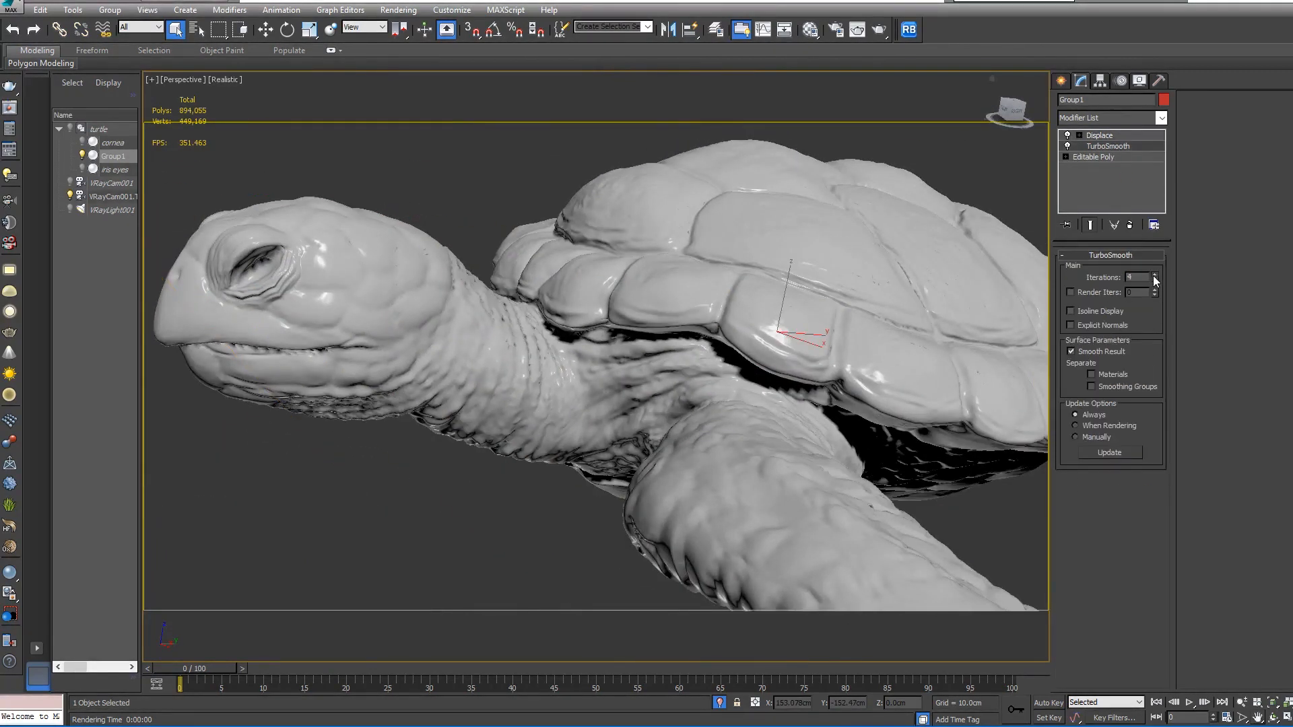
middle_drag(676, 321, 573, 351)
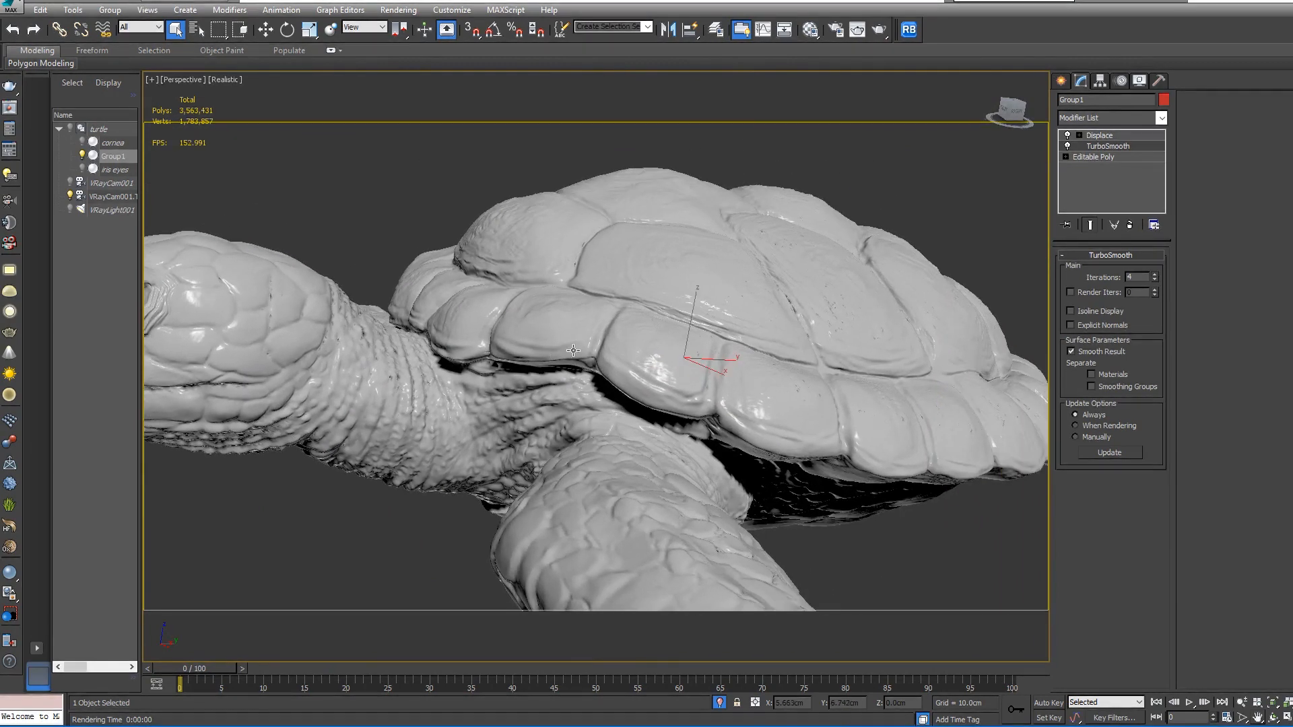
click(235, 83)
click(254, 111)
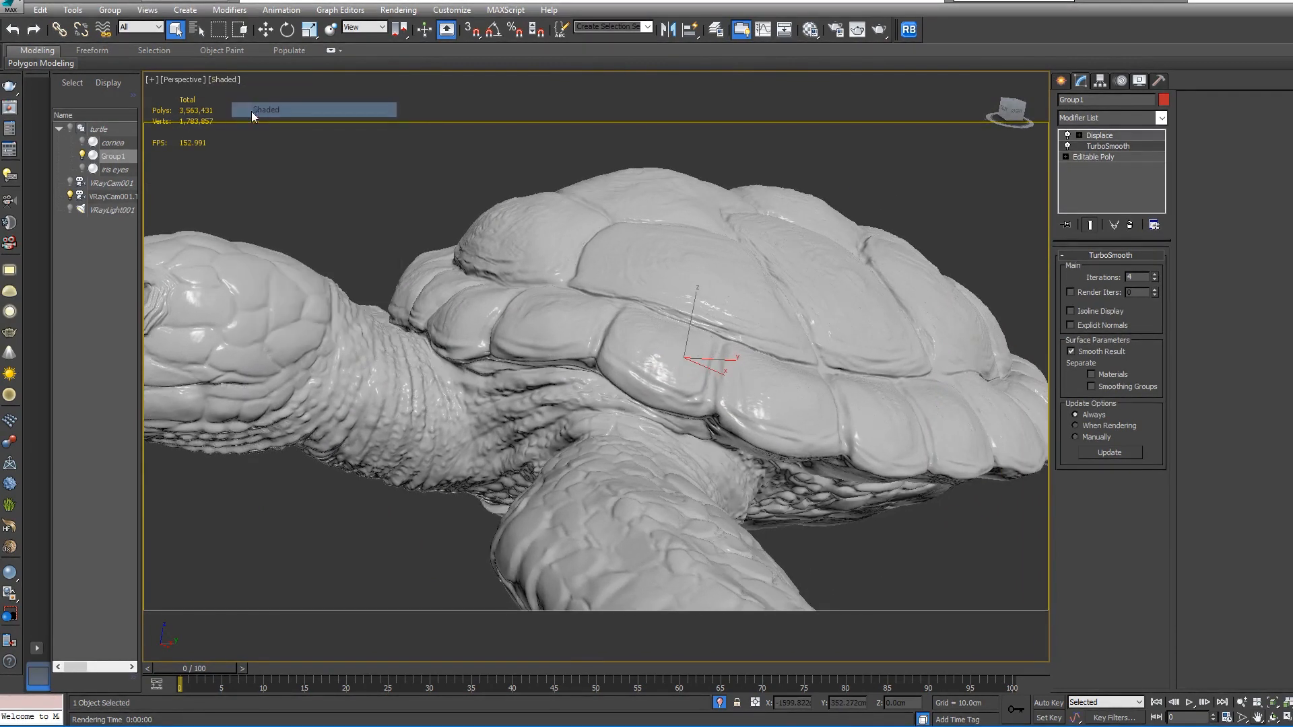
- Enable render iterations on the turtle's TurboSmooth modifier and set them to 5
middle_drag(685, 359, 708, 361)
scroll(685, 353, down, 2)
alt+middle_drag(808, 377, 559, 372)
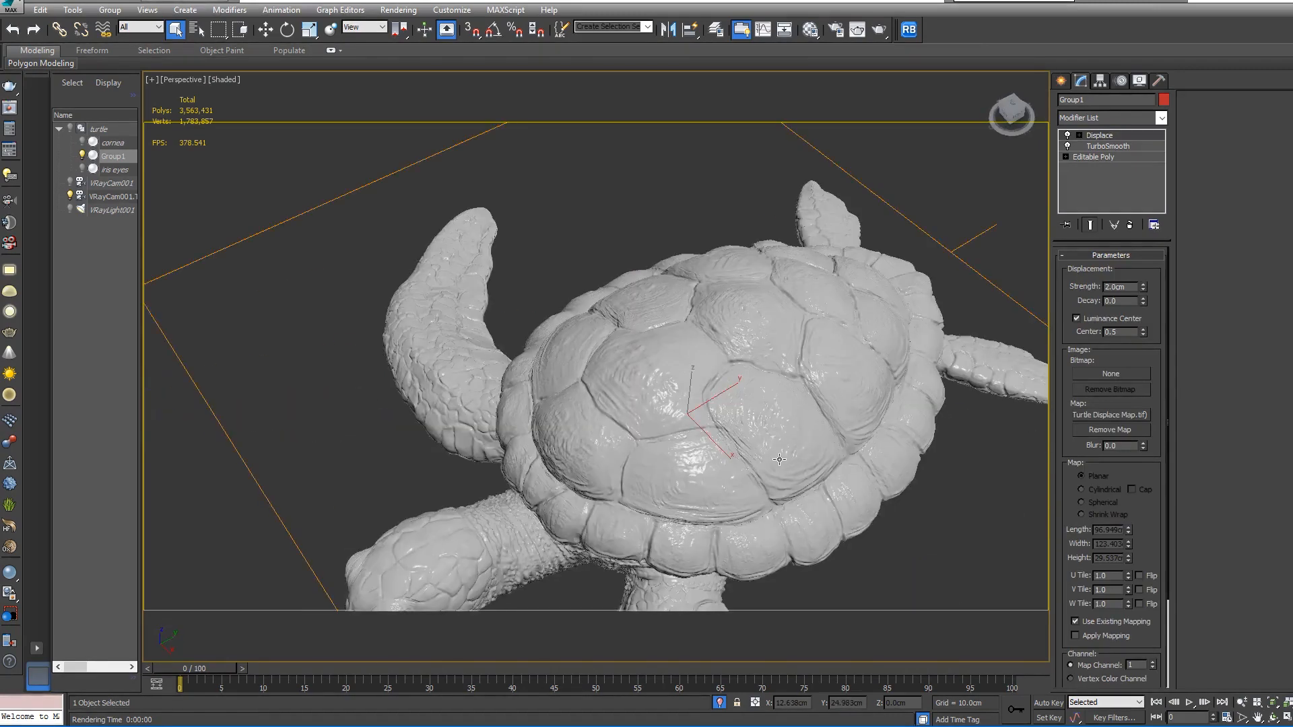
scroll(559, 373, up, 3)
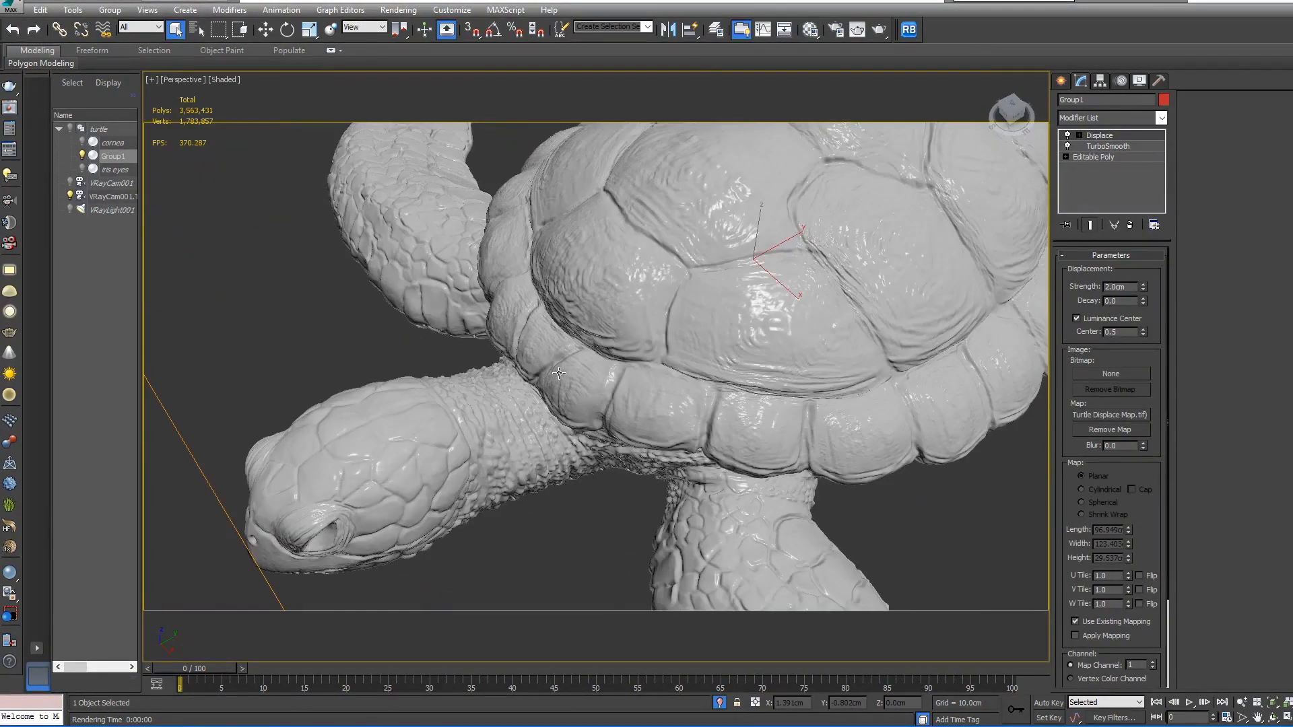
scroll(683, 366, up, 2)
scroll(682, 366, down, 2)
click(1121, 149)
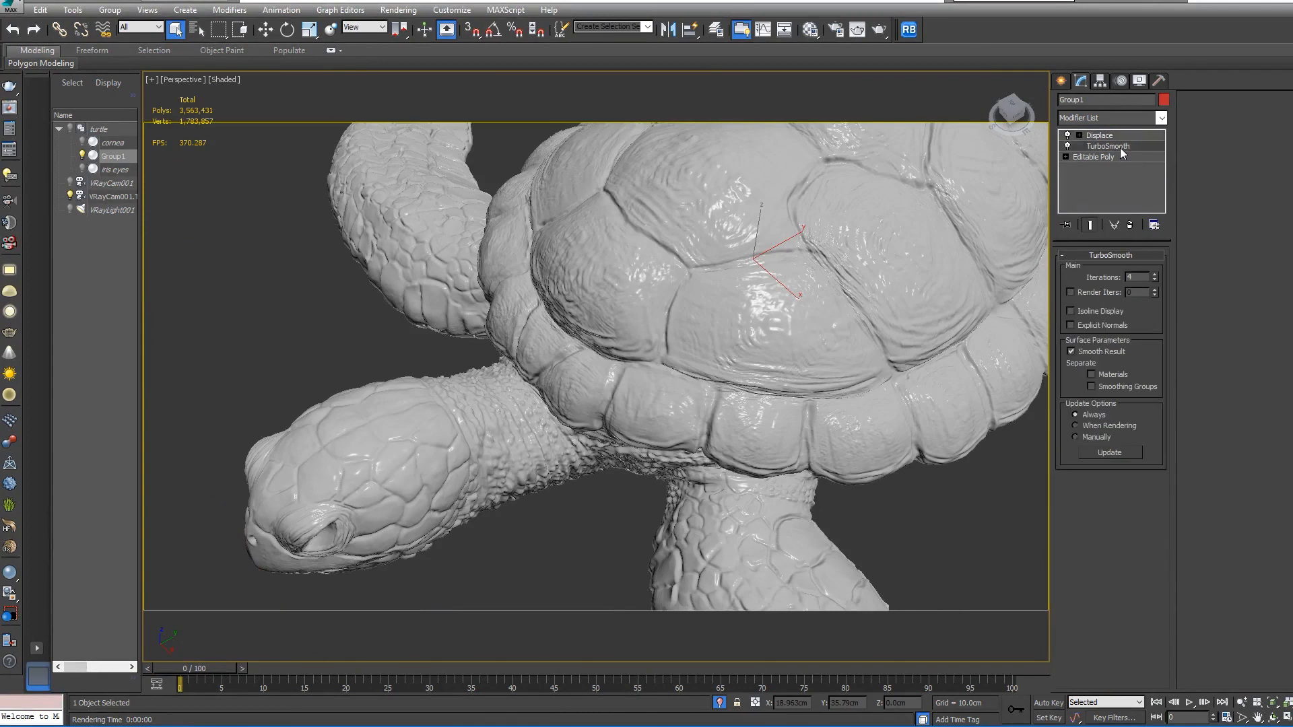
click(1077, 294)
text(5)
- Switch the shaded viewport to the VRayCam001 camera view and maximize it
middle_drag(761, 350, 764, 174)
scroll(740, 352, down, 5)
scroll(795, 304, up, 4)
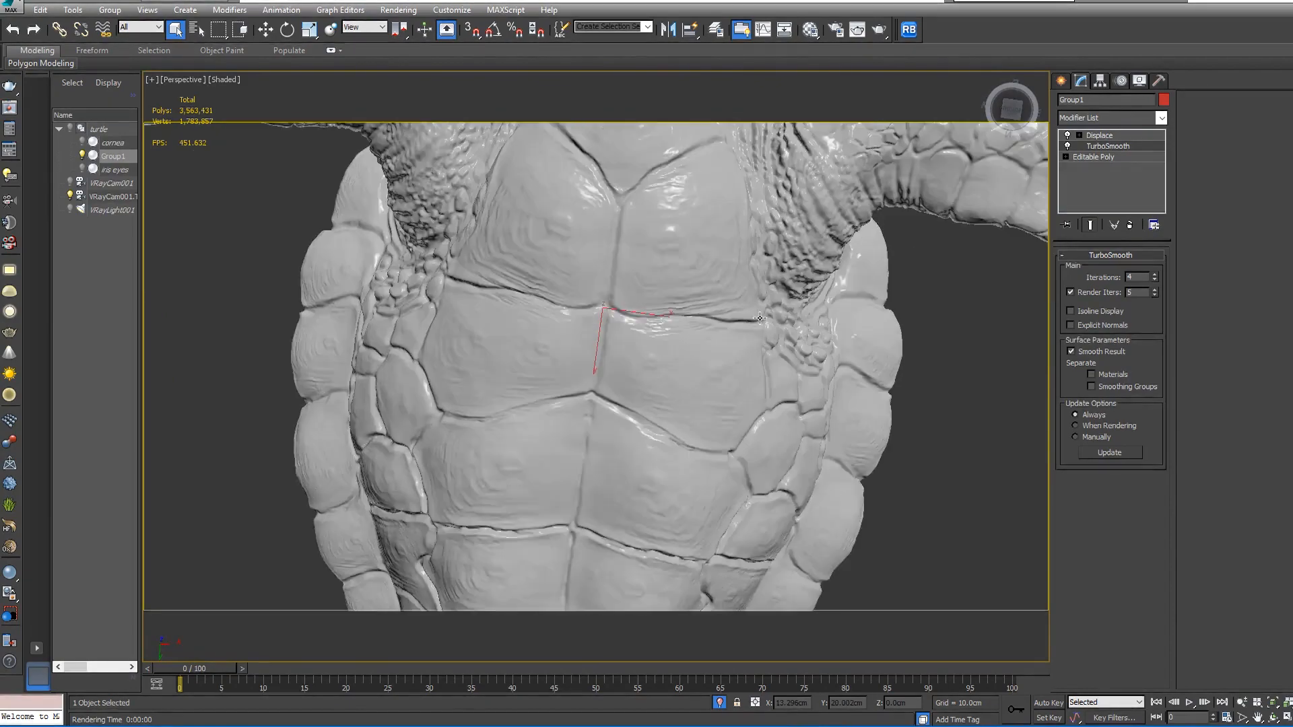
scroll(816, 301, down, 2)
alt+middle_drag(816, 301, 702, 443)
scroll(702, 443, down, 5)
key(c)
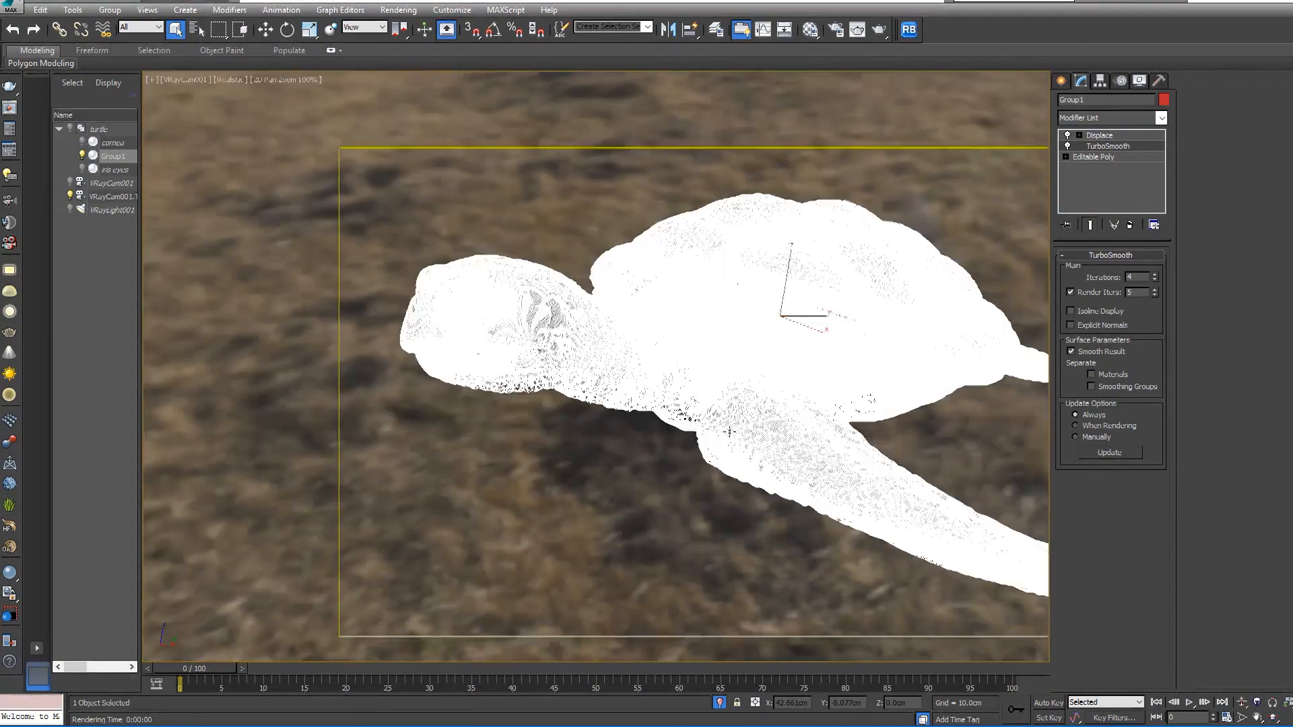
key(alt+w)
right_click(730, 431)
key(c)
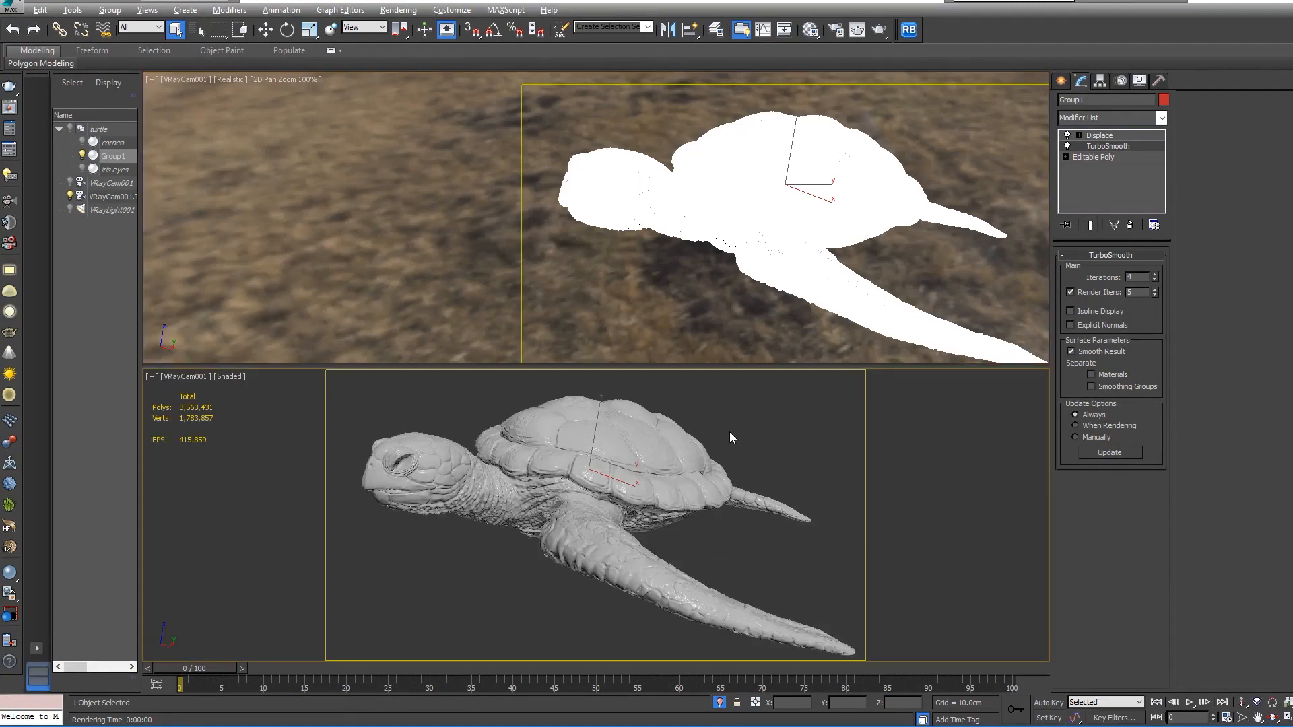
key(alt+w)
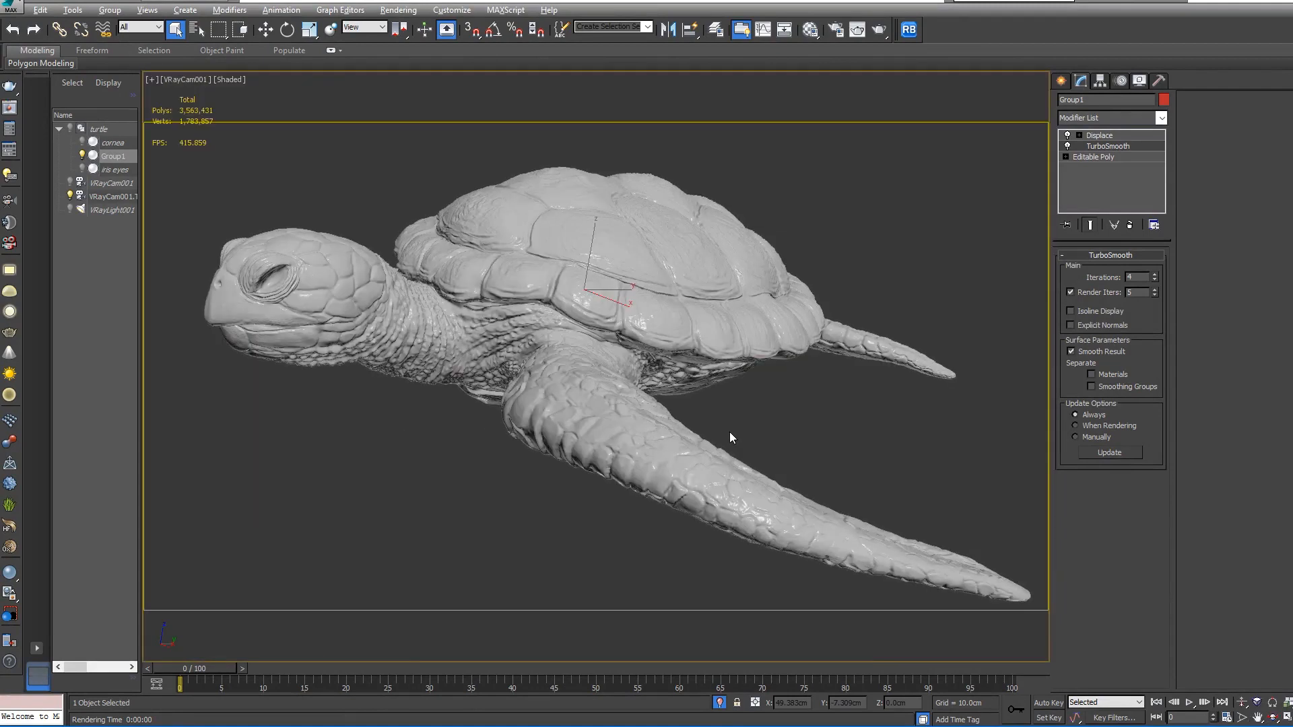
- Render the VRayCam001 view and examine the displaced detail on the turtle's head and neck before closing the frame buffer
key(shift+q)
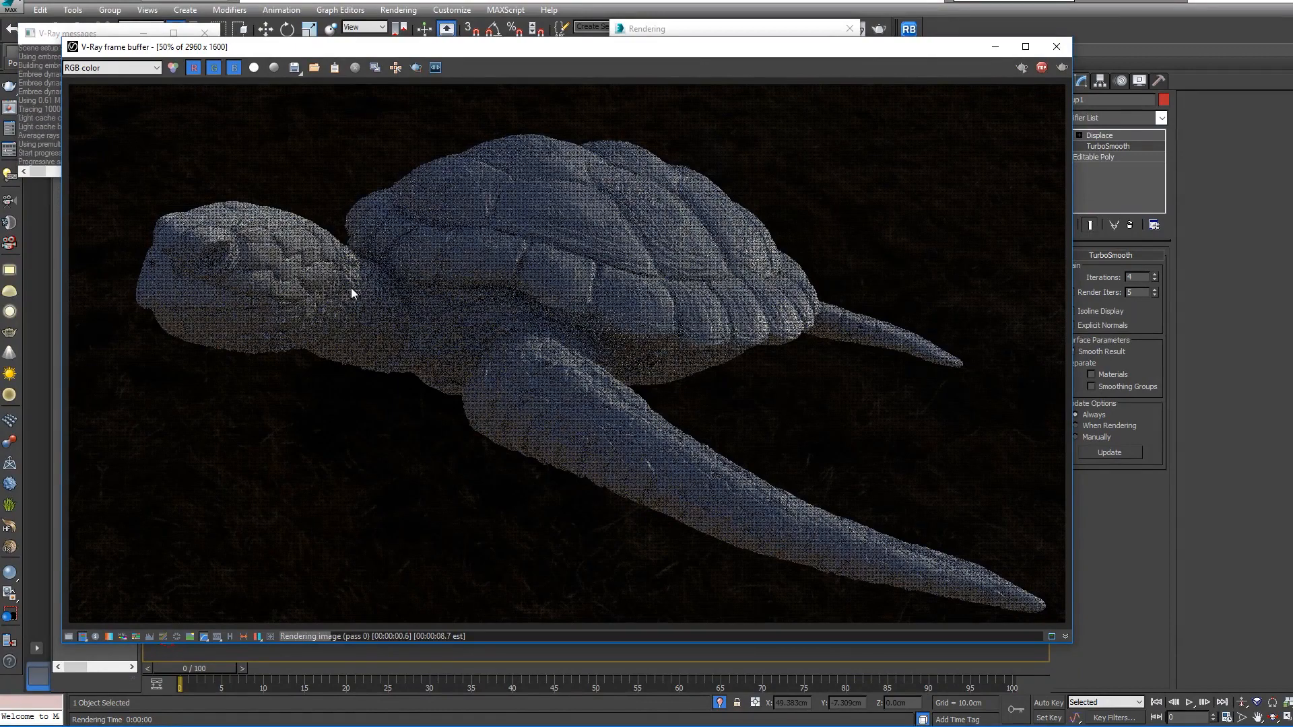
scroll(227, 268, up, 1)
middle_drag(228, 268, 203, 265)
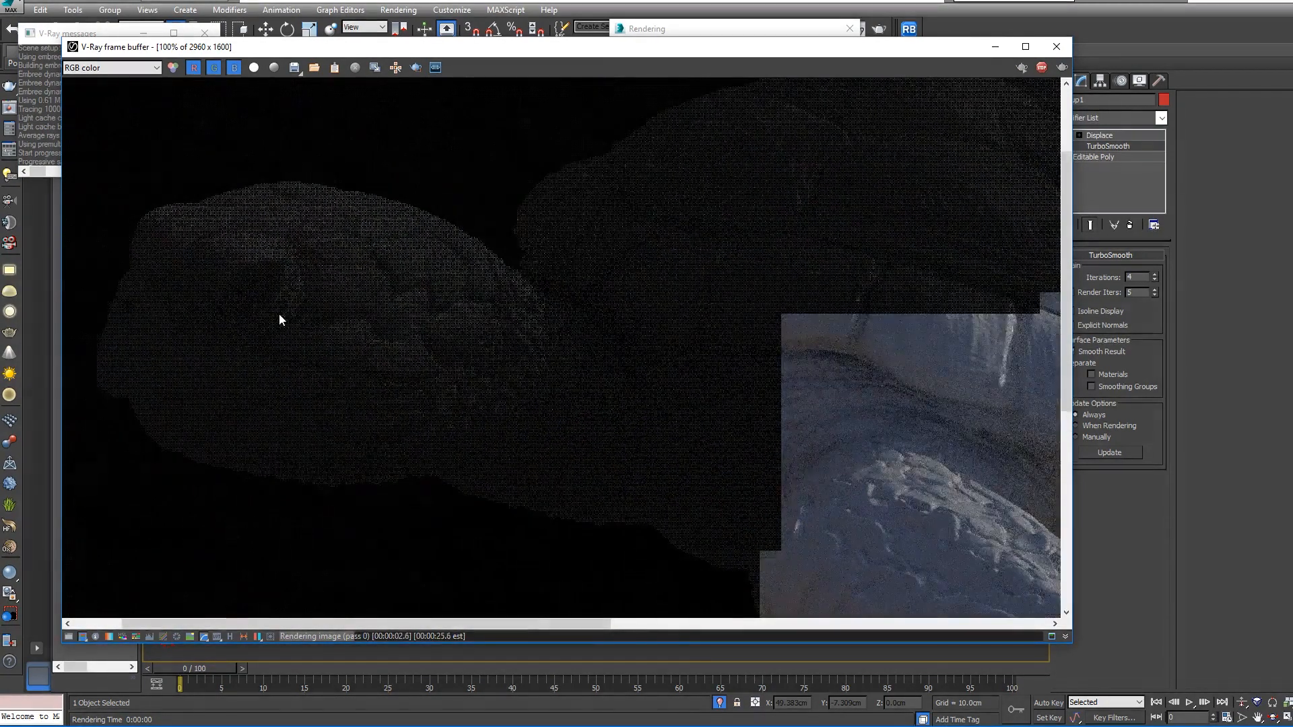
scroll(280, 314, down, 1)
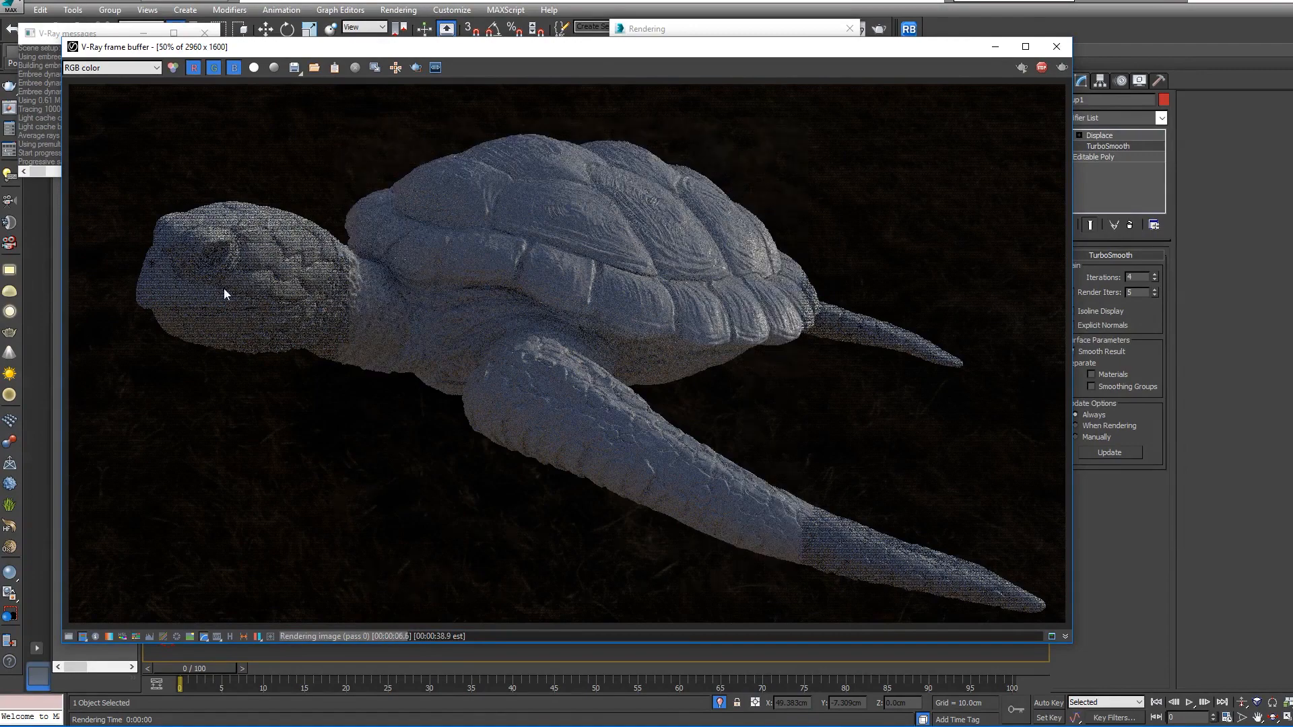
scroll(225, 288, up, 1)
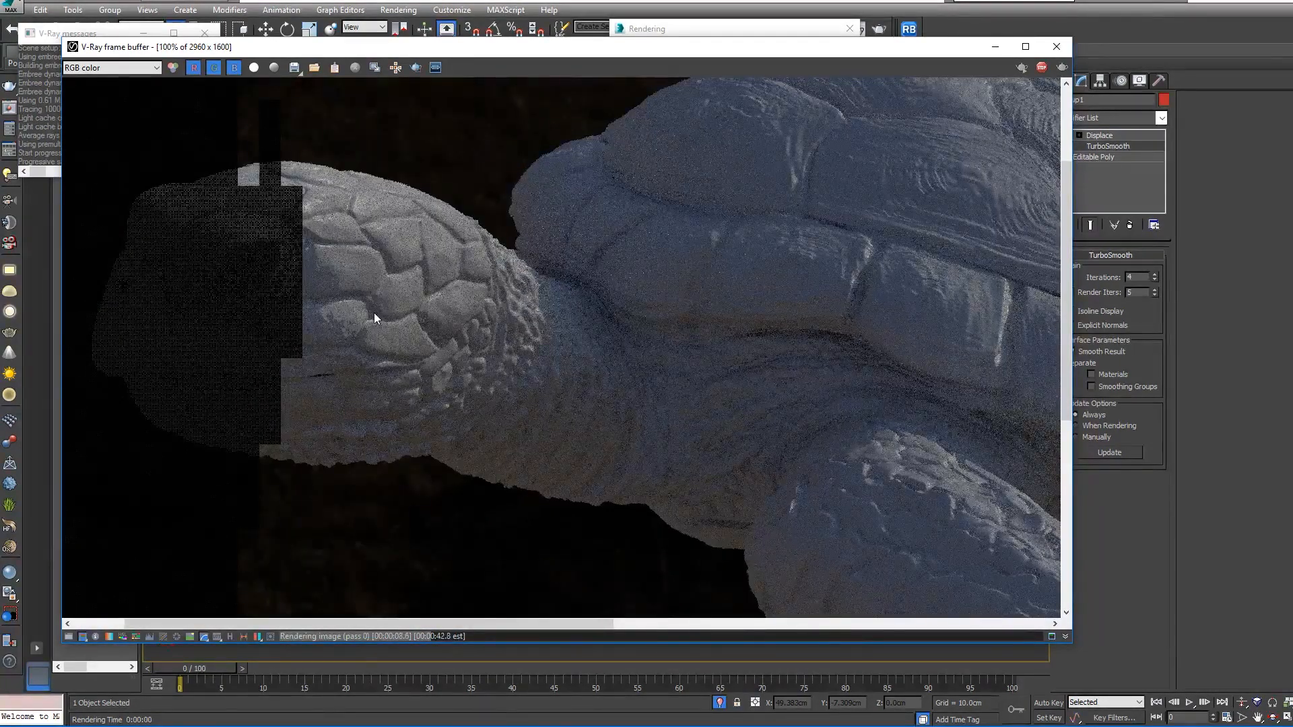
scroll(374, 313, down, 1)
scroll(257, 285, up, 2)
middle_drag(257, 286, 340, 357)
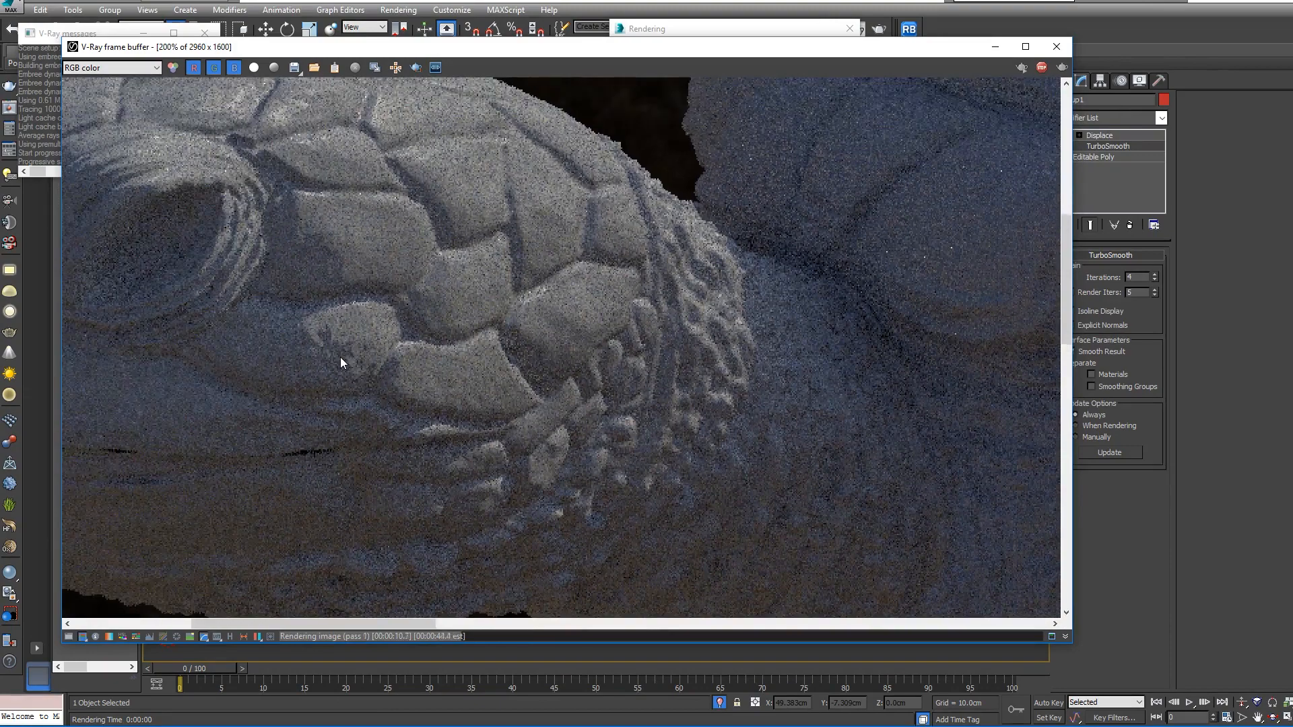
scroll(341, 357, down, 1)
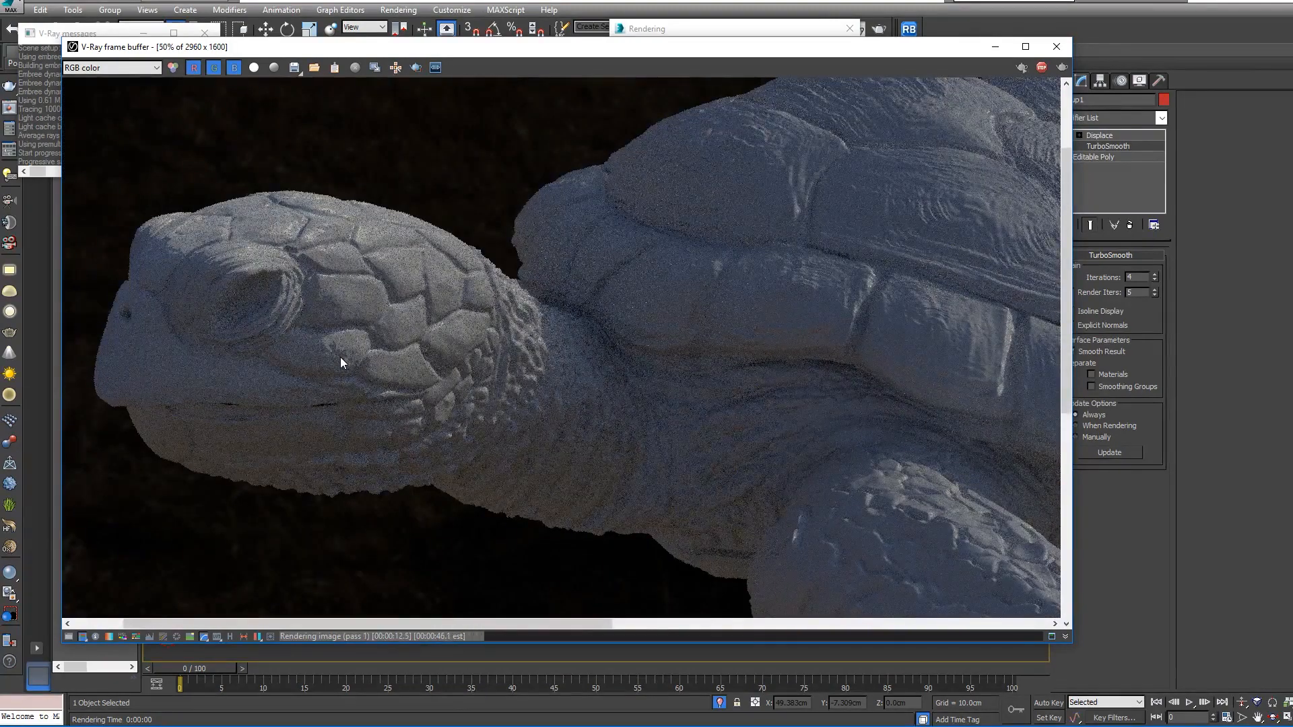
scroll(341, 357, down, 1)
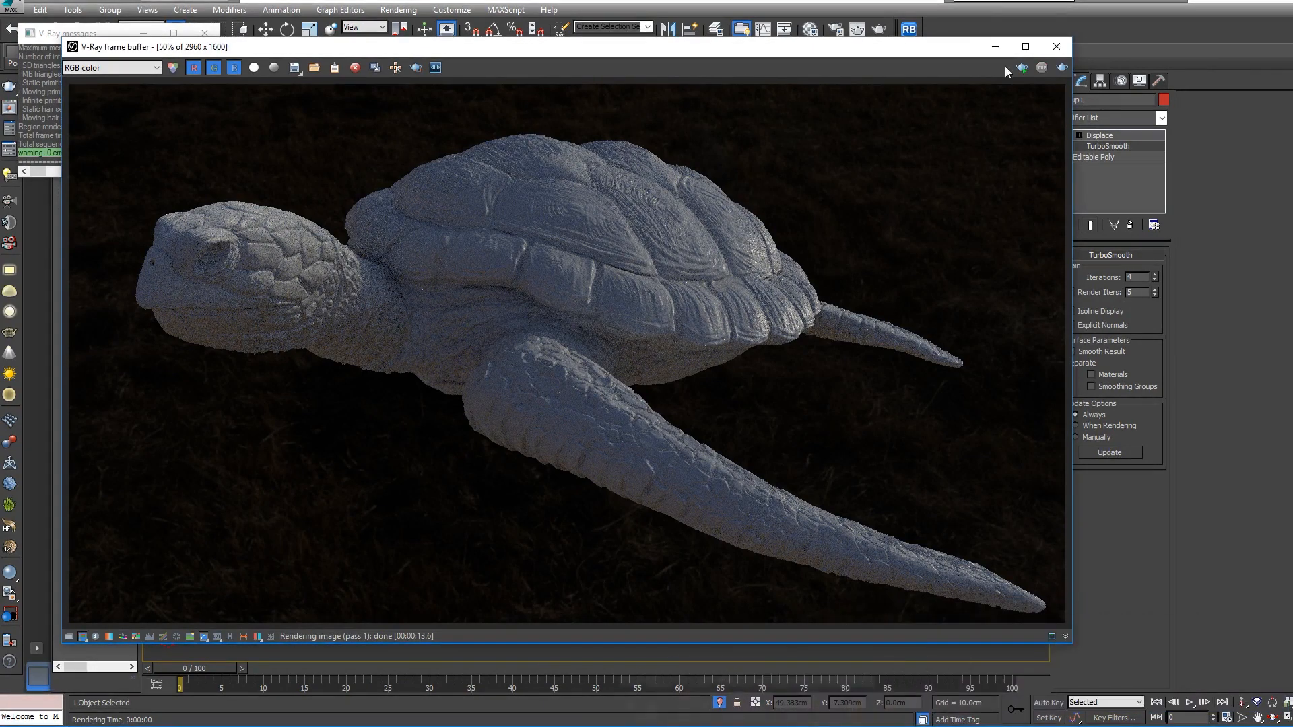
drag(953, 52, 885, 70)
click(987, 65)
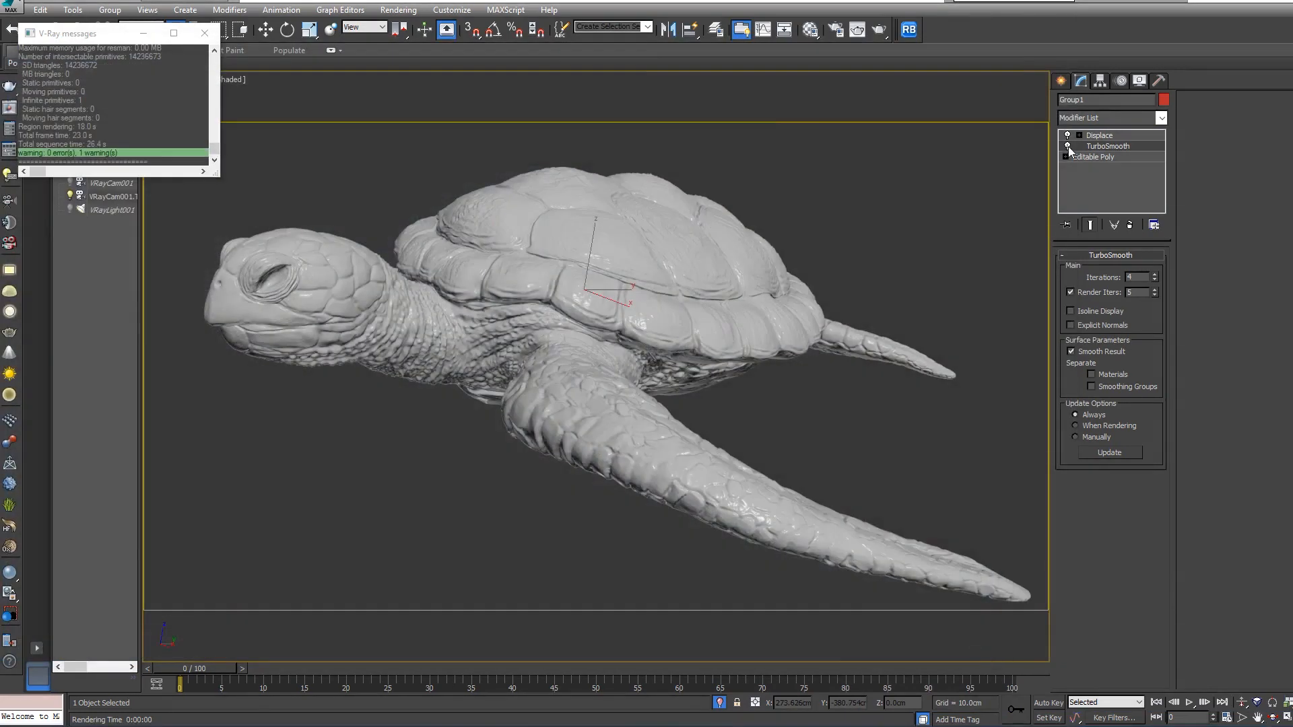
- Set the turtle's Displace strength to 1.8 cm and deselect the turtle
click(1101, 136)
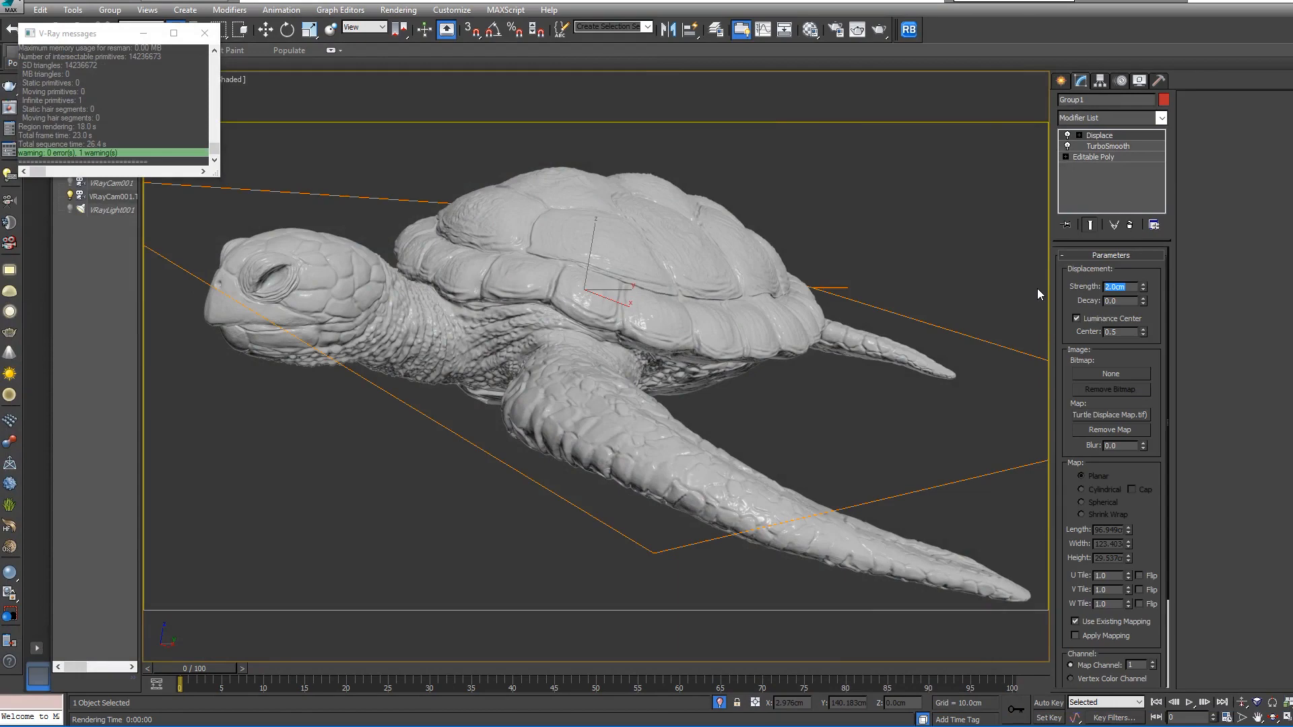
text(1.8)
key(Return)
click(862, 432)
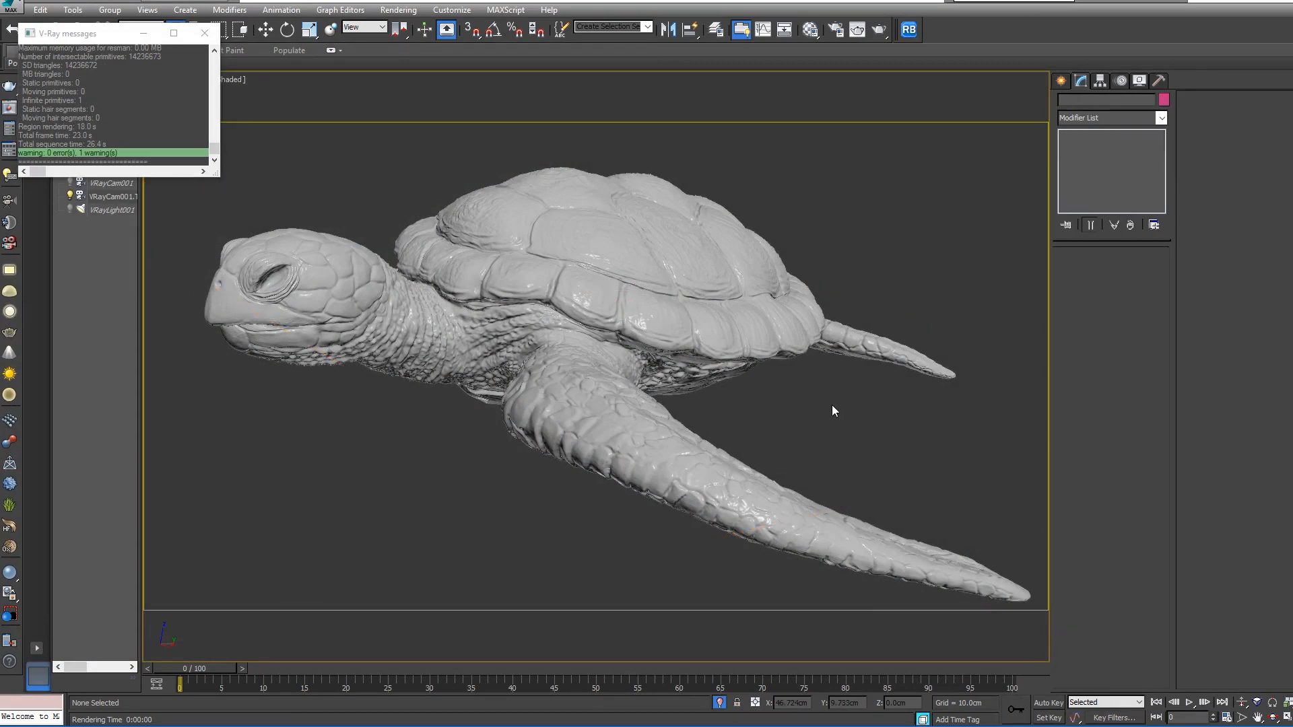
- Open the material editor
key(m)
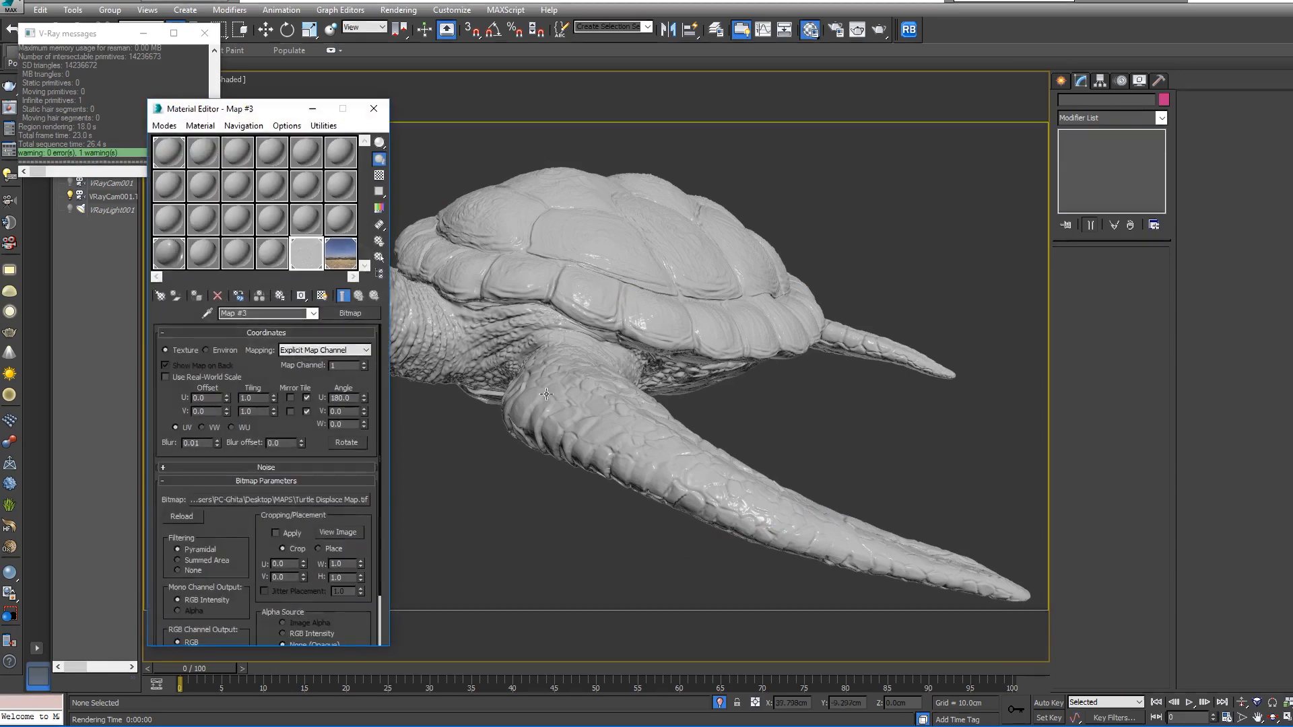
- Close the Material Editor, end the isolation, and copy the TurboSmooth and Displace modifiers from the turtle body
click(187, 249)
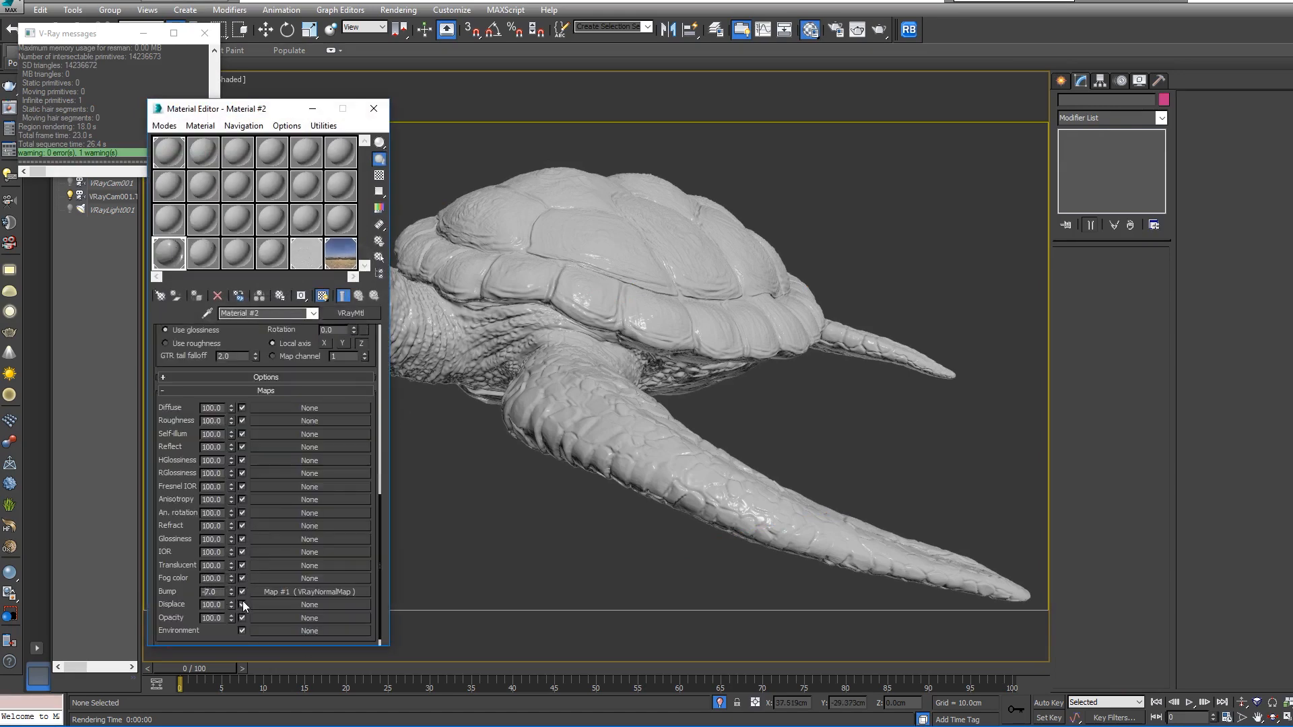
click(373, 106)
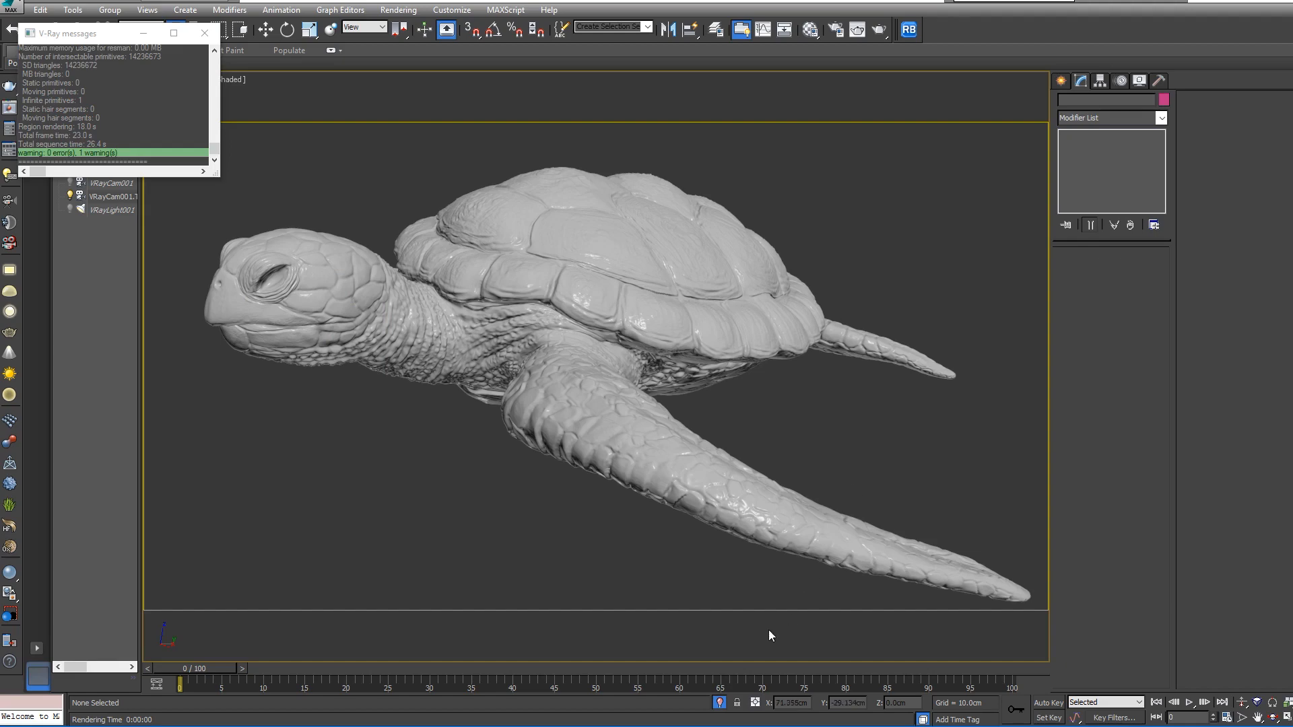
click(720, 703)
click(621, 343)
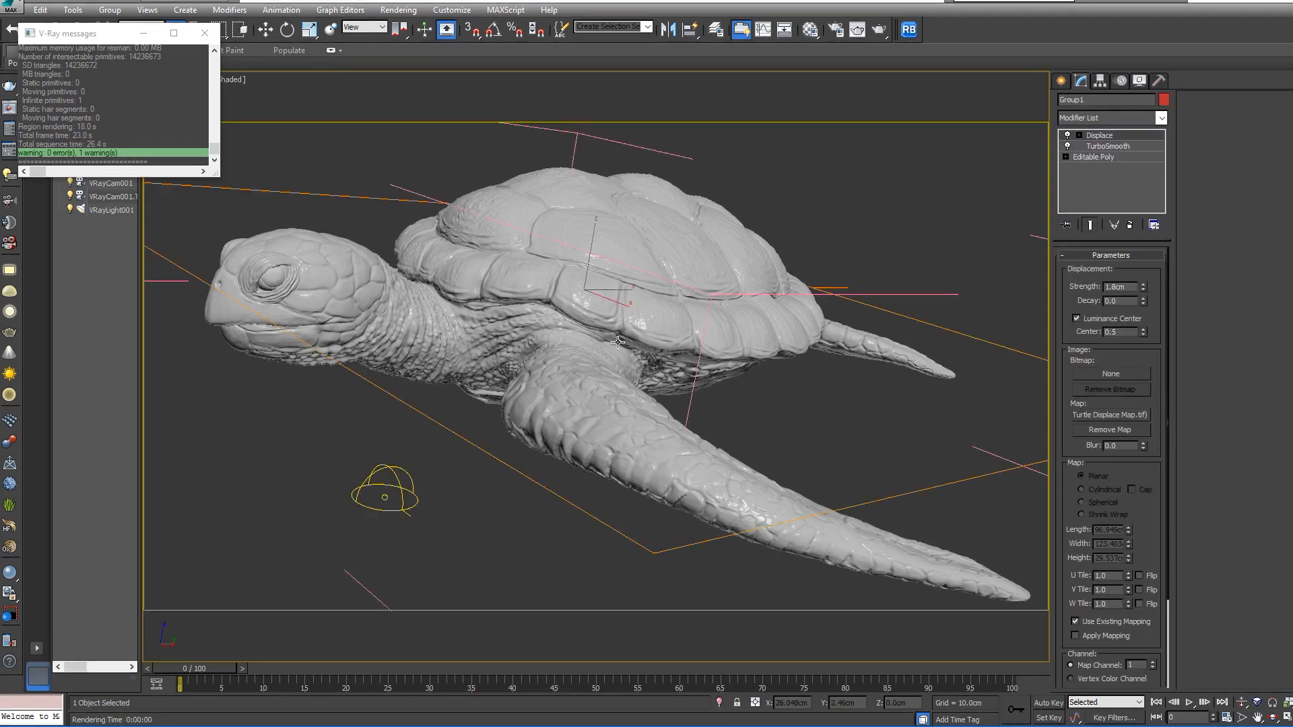
right_click(1106, 148)
click(1113, 196)
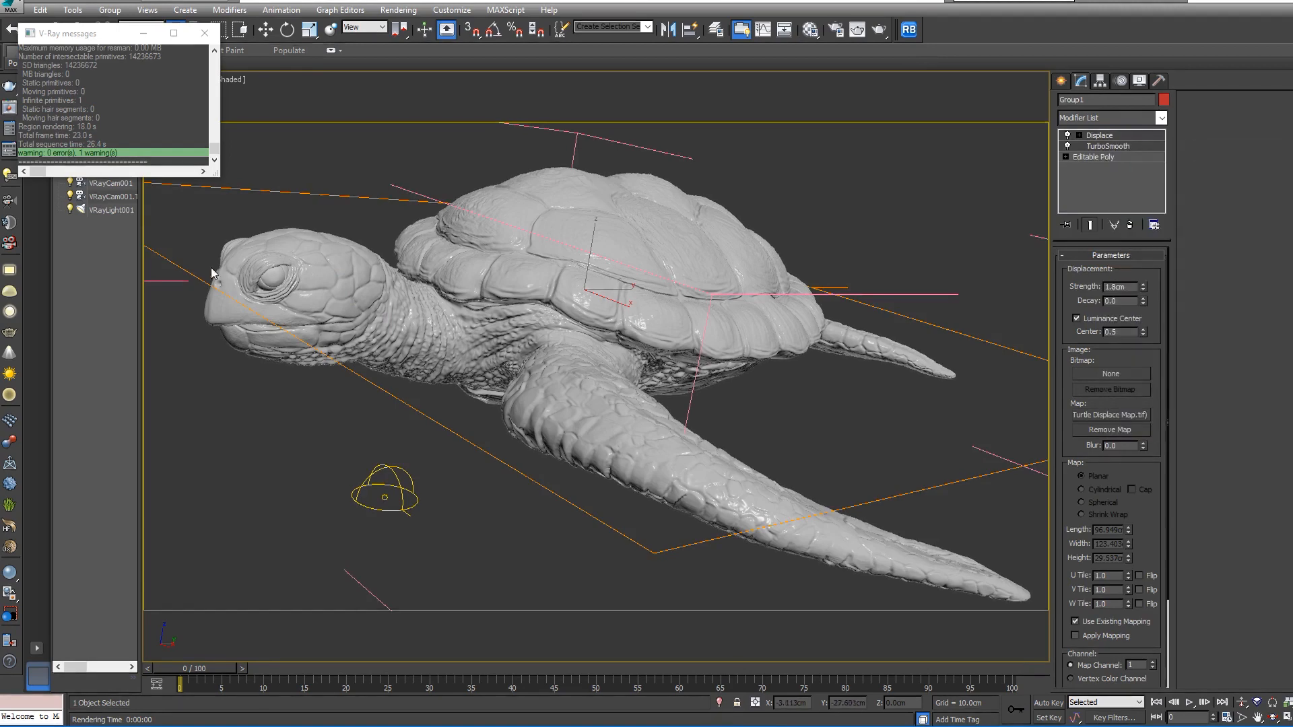
- Paste the copied TurboSmooth and Displace modifiers onto the cornea object
click(268, 274)
key(f)
key(z)
scroll(360, 300, down, 3)
alt+middle_drag(741, 458, 628, 466)
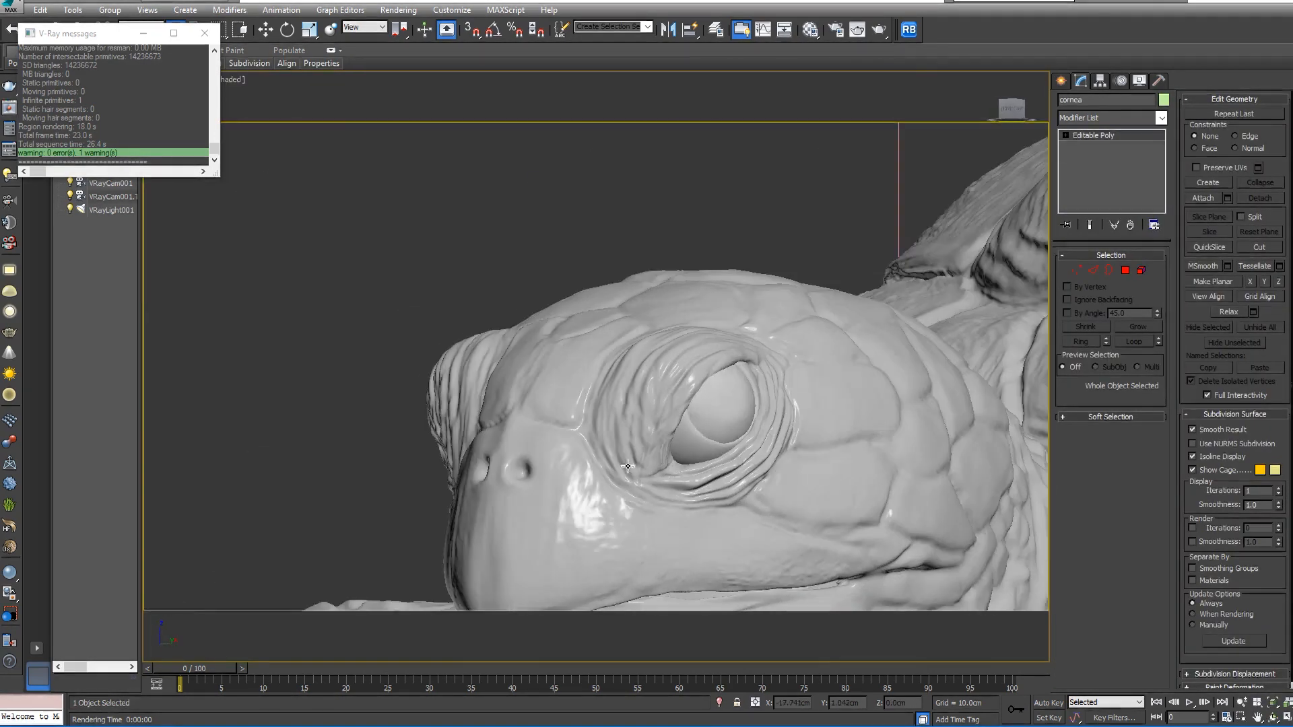
key(F4)
scroll(708, 492, up, 5)
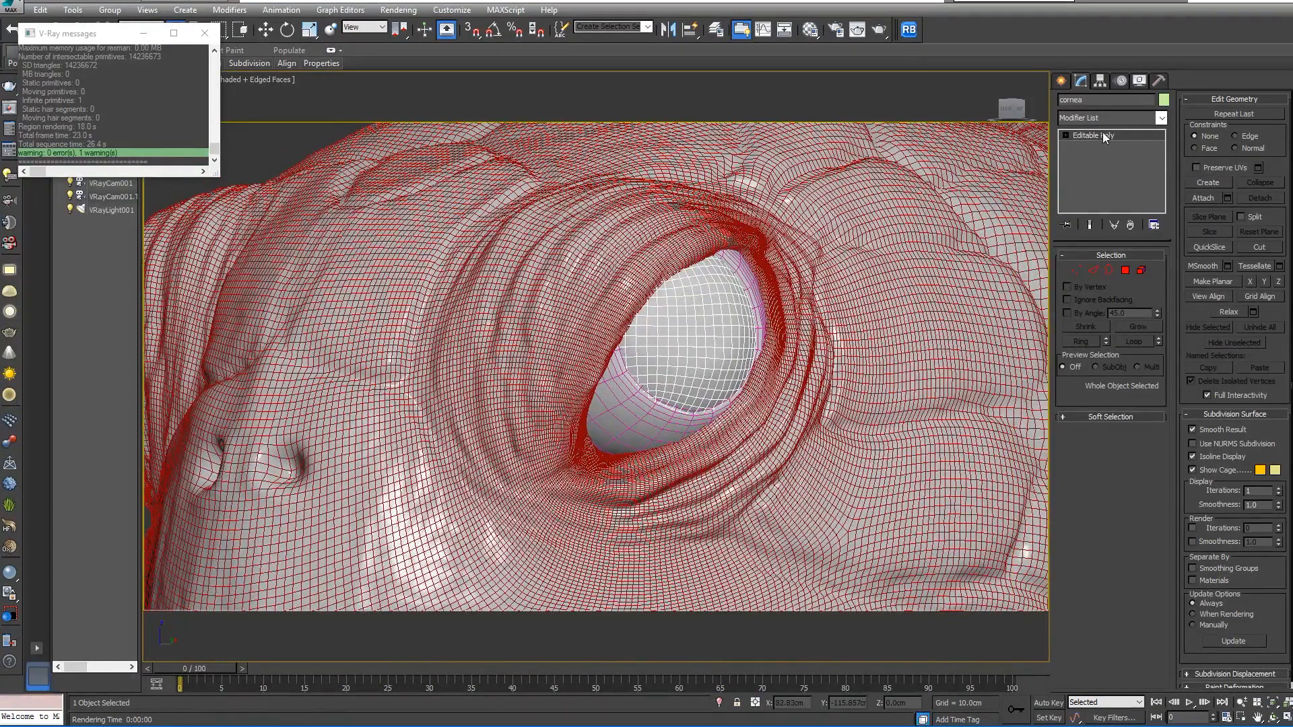
right_click(1102, 132)
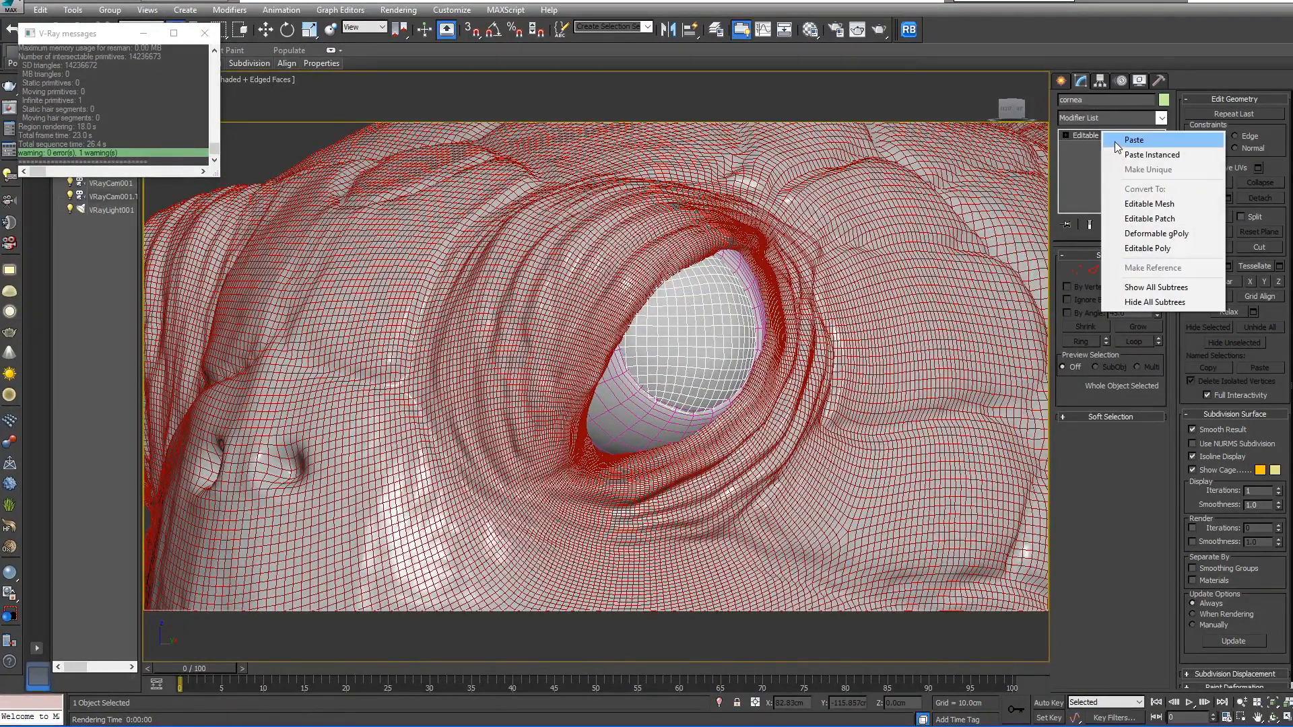
click(1118, 141)
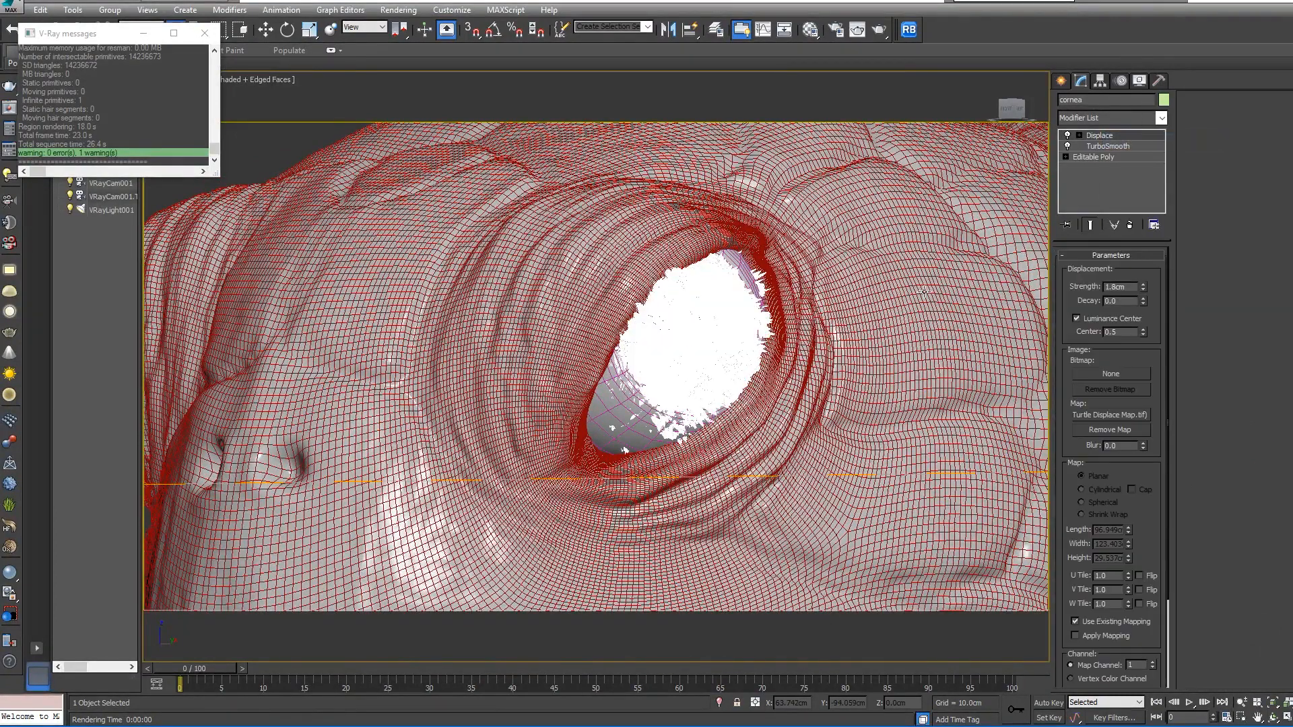
- Isolate the cornea without edged faces, set its TurboSmooth iterations to 3, and close the V-Ray messages window
key(alt+q)
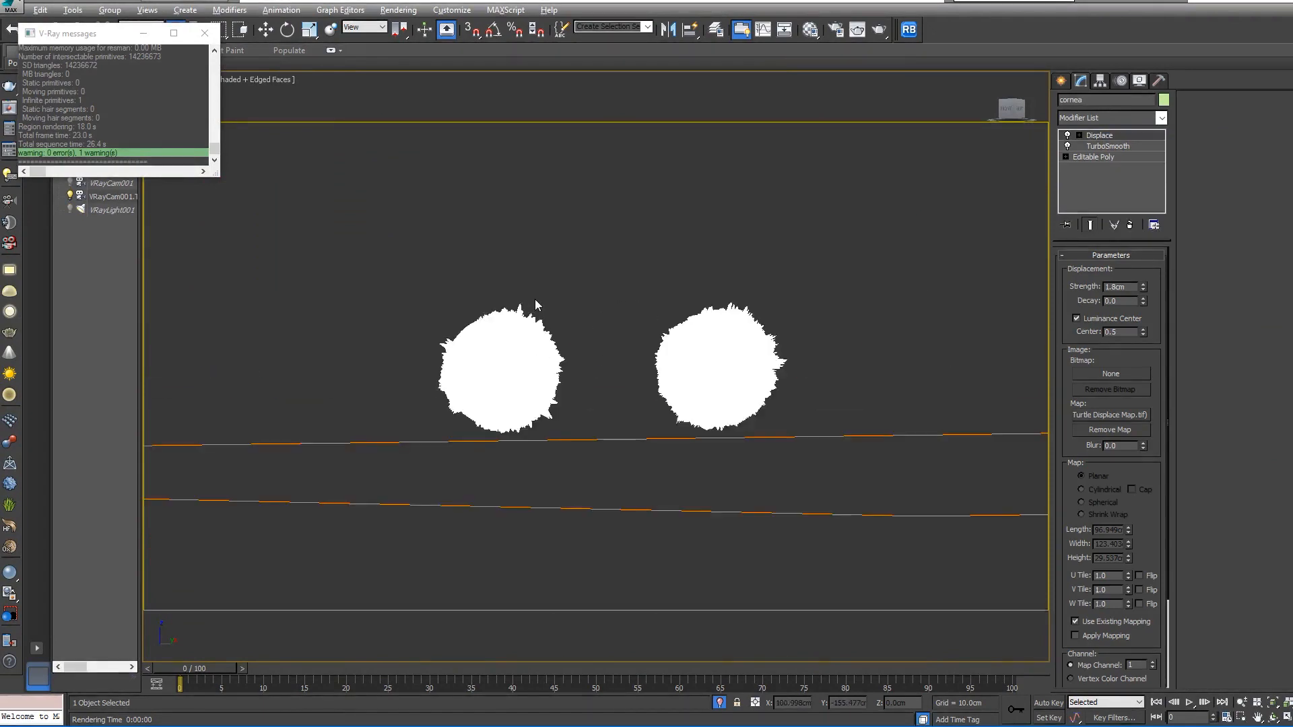
key(F4)
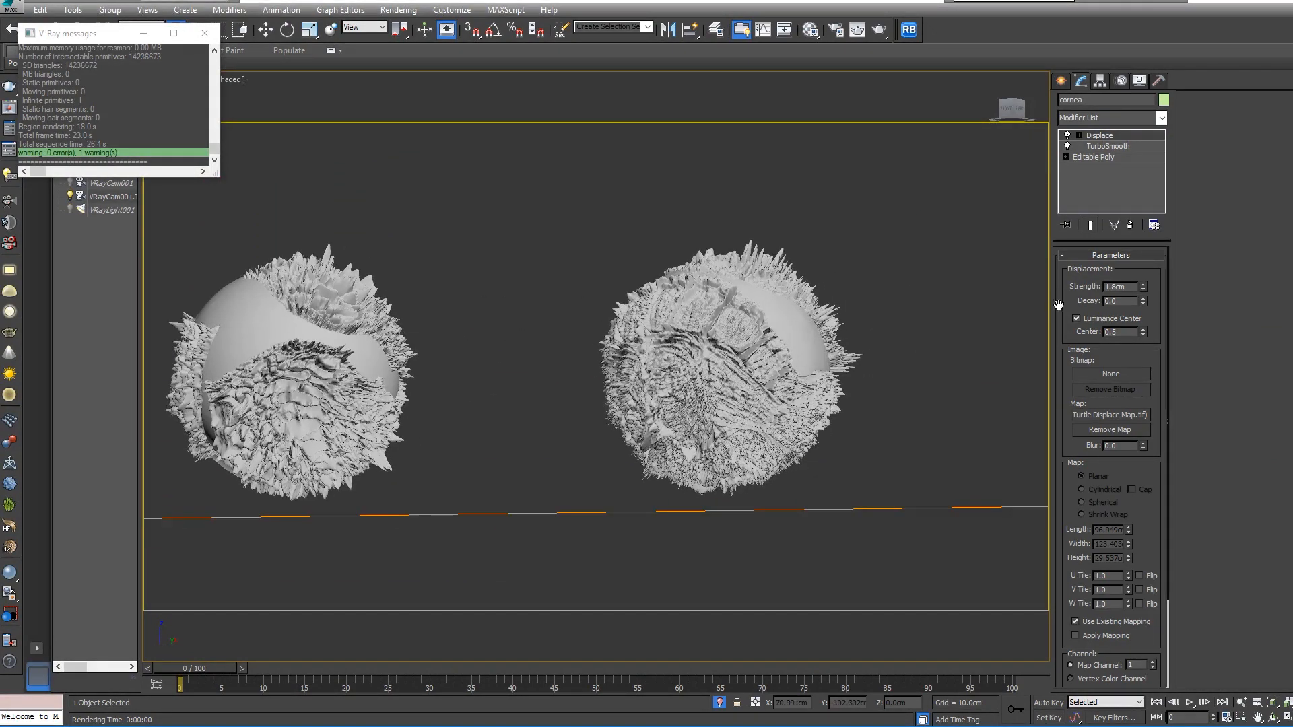
click(1105, 147)
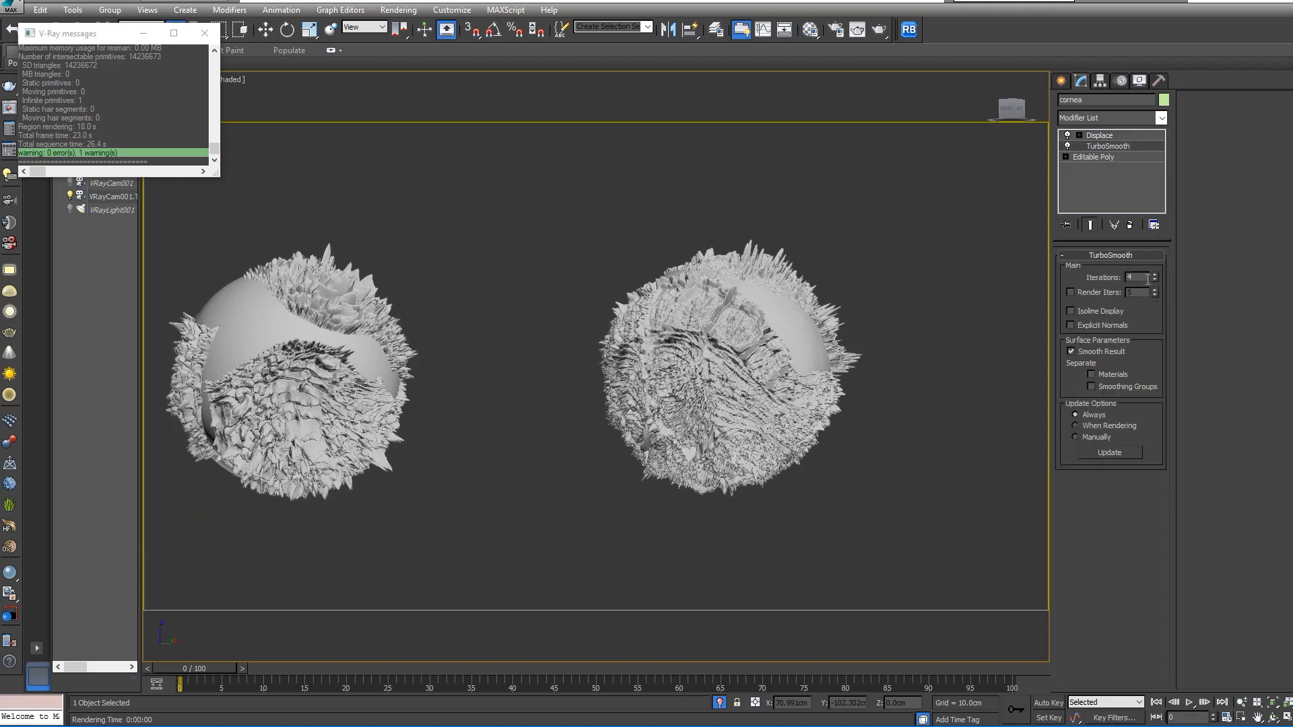
click(1155, 281)
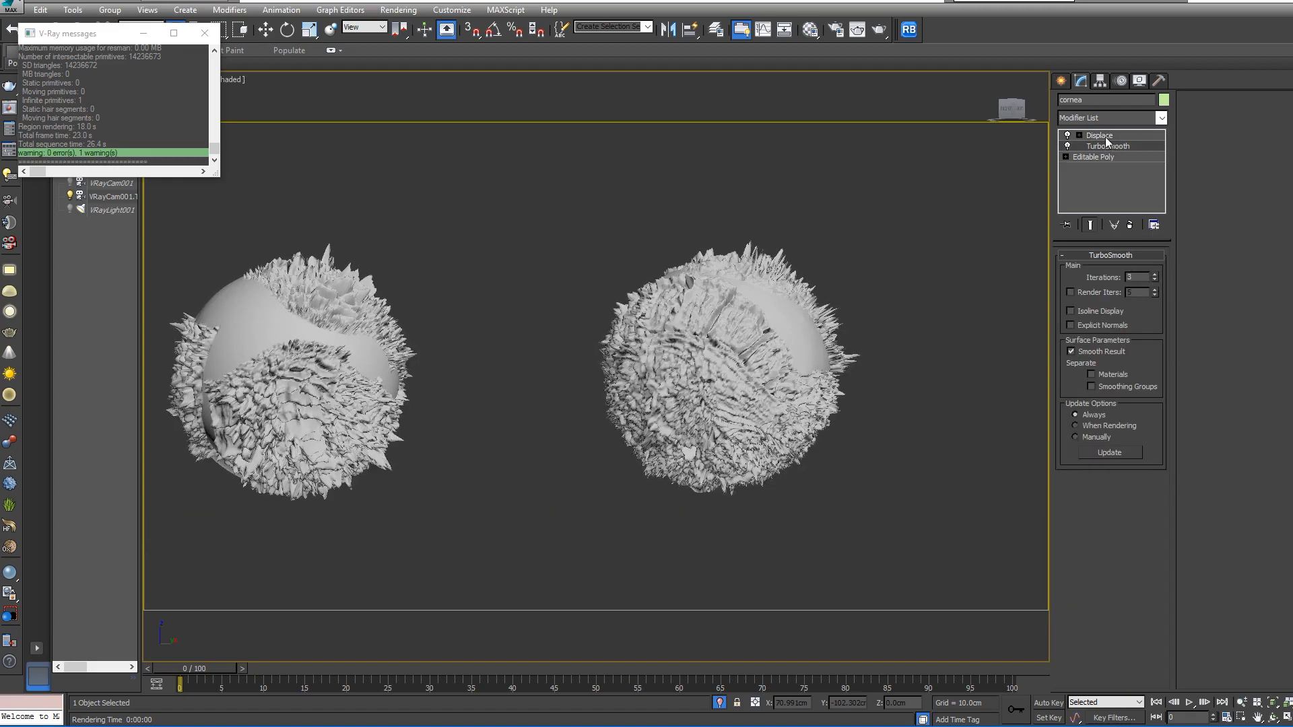
click(205, 33)
click(1099, 137)
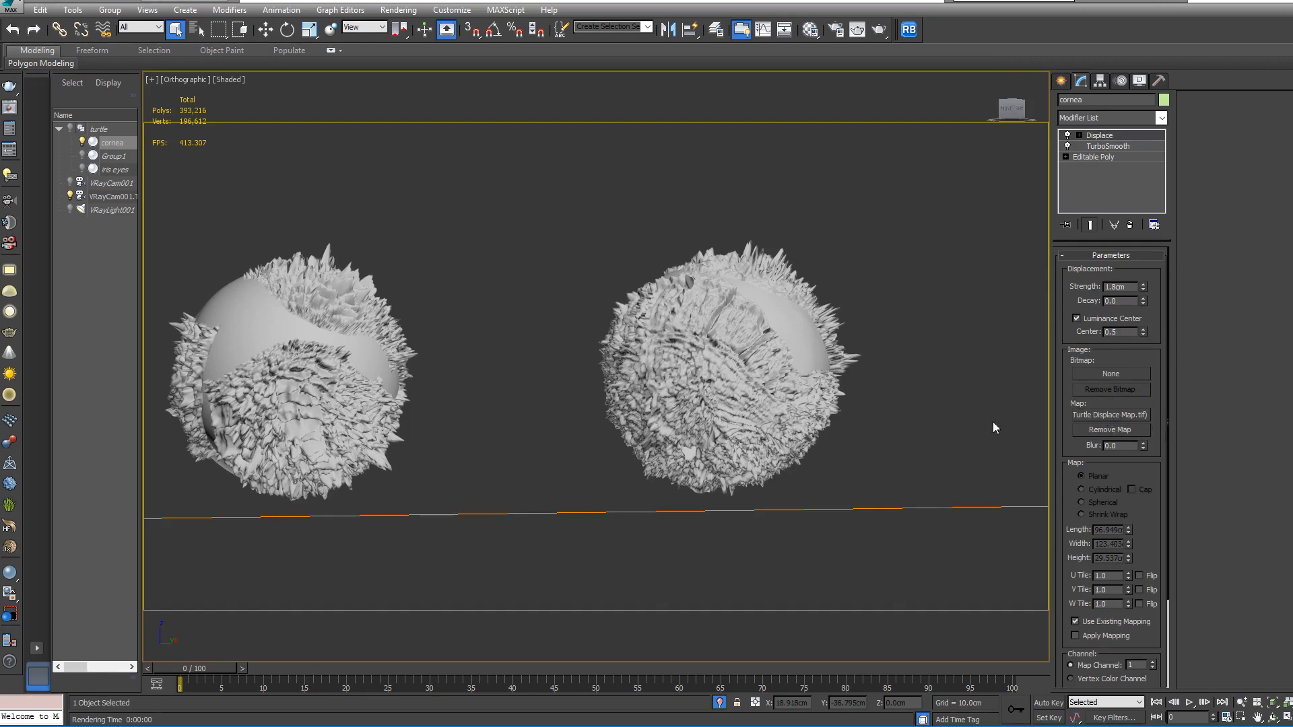
- Duplicate the turtle displacement map into a free material slot and load Cornea Displace Map as its bitmap
key(m)
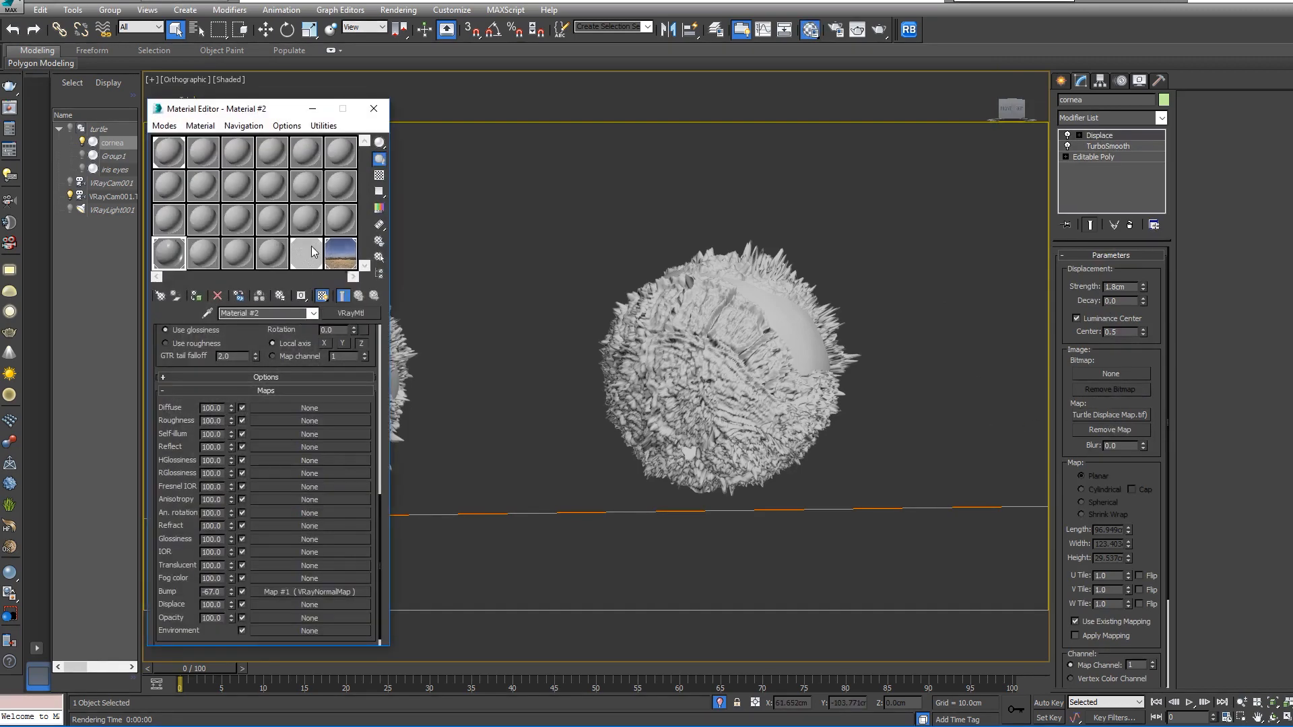
click(310, 221)
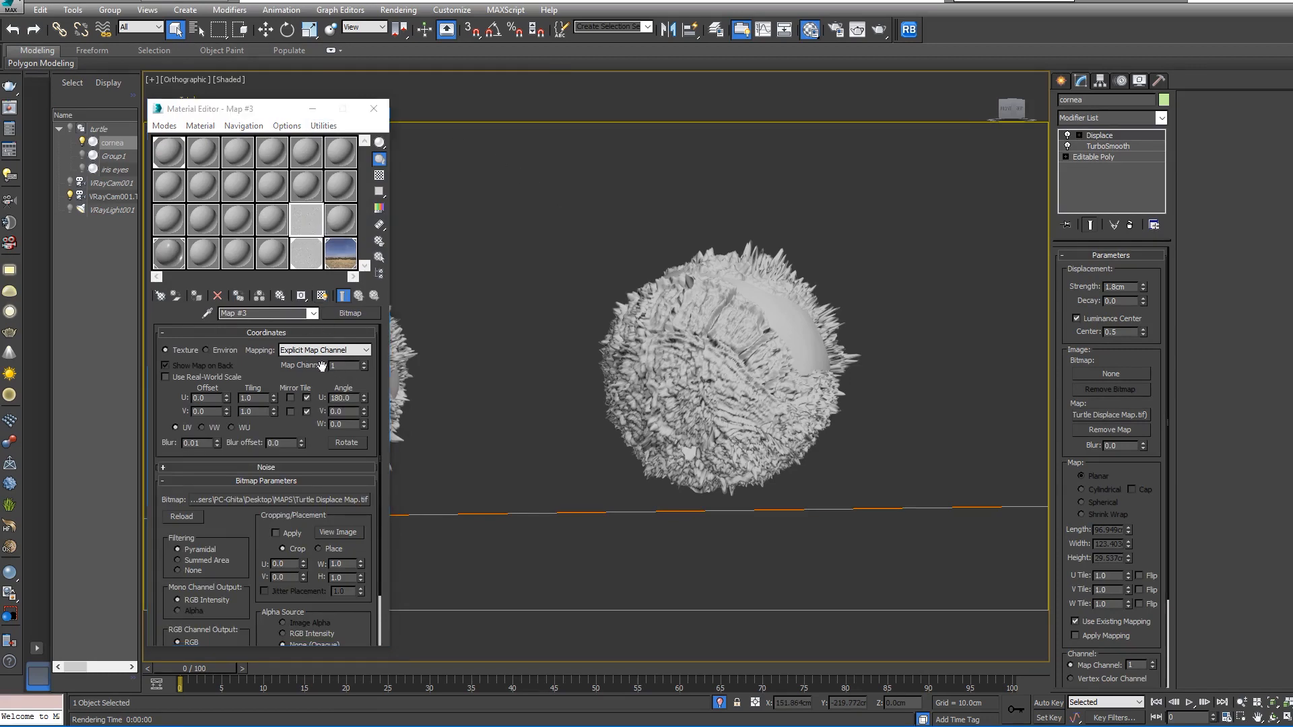
click(246, 500)
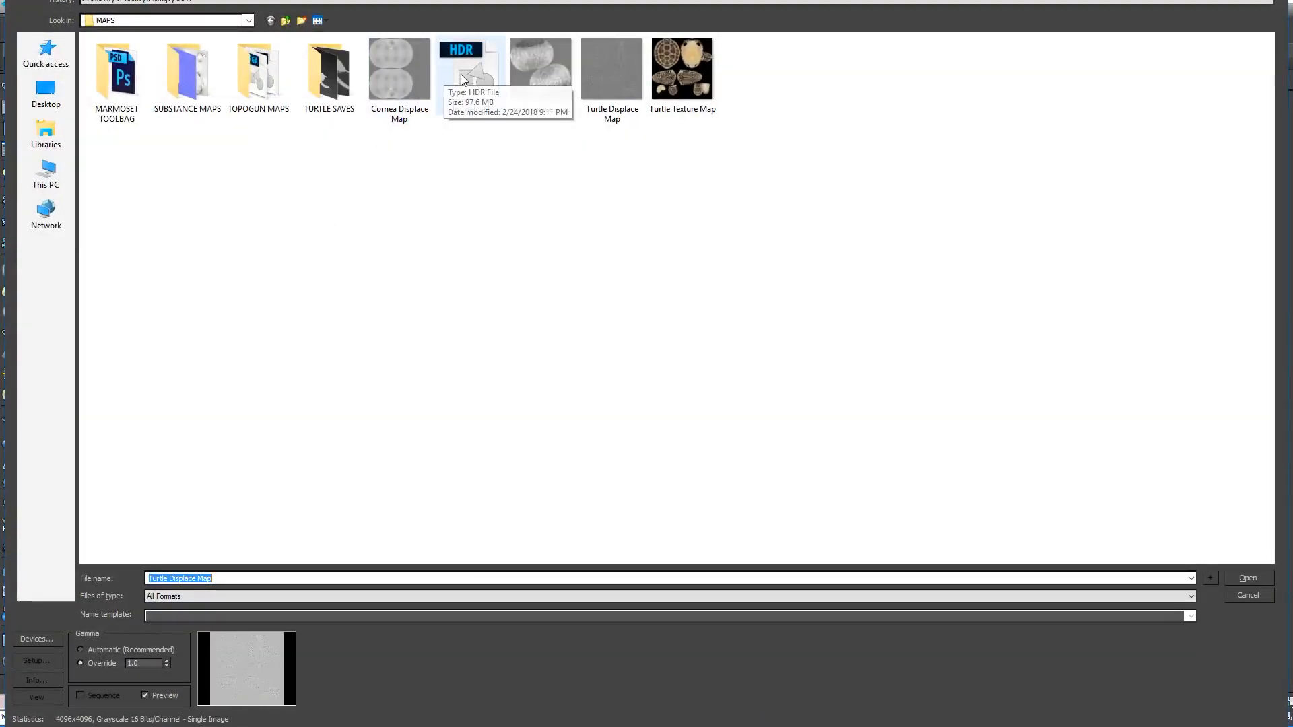
click(407, 74)
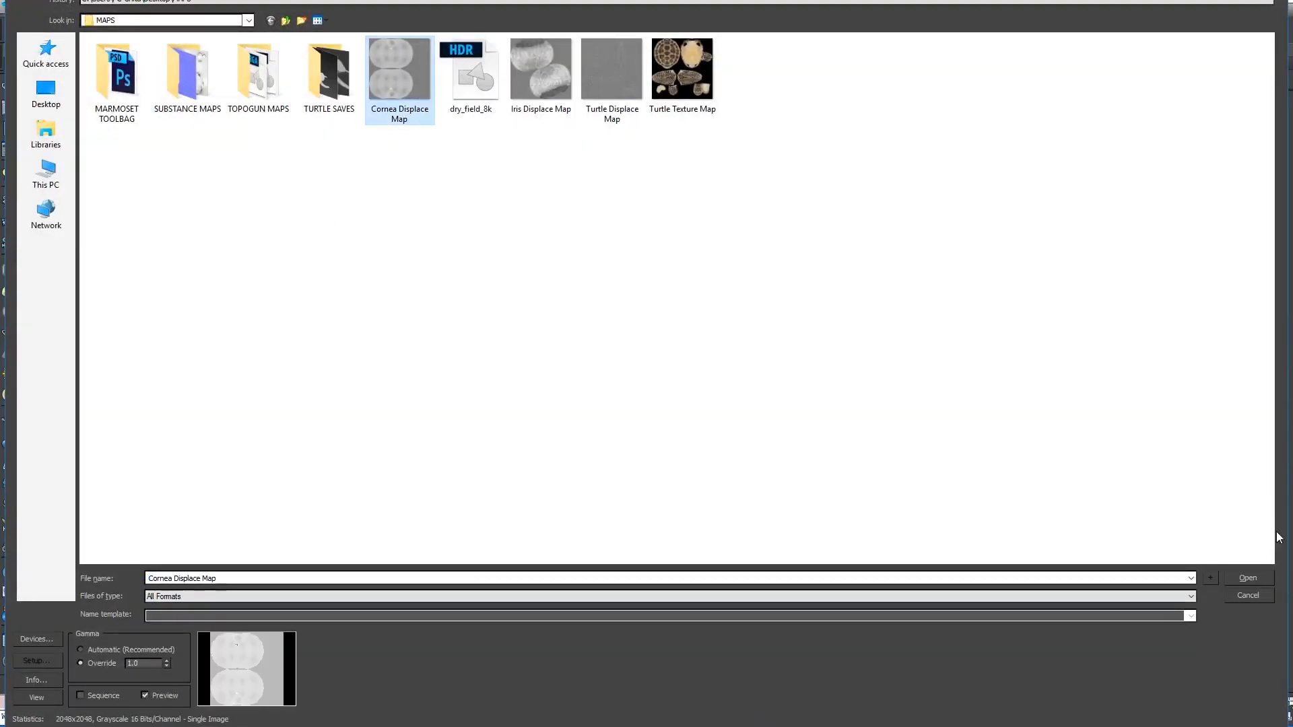
click(1253, 582)
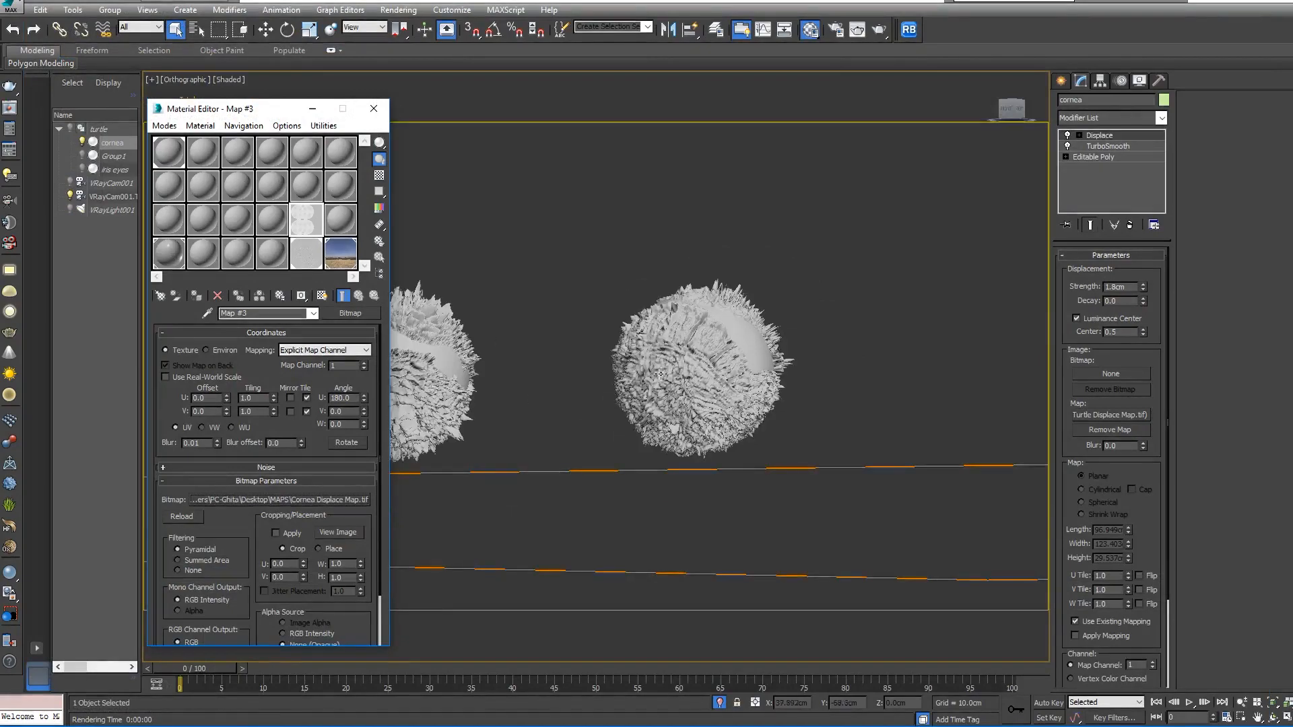
- Assign the cornea displacement map as an instance to the cornea's Displace modifier
alt+middle_drag(747, 366, 941, 404)
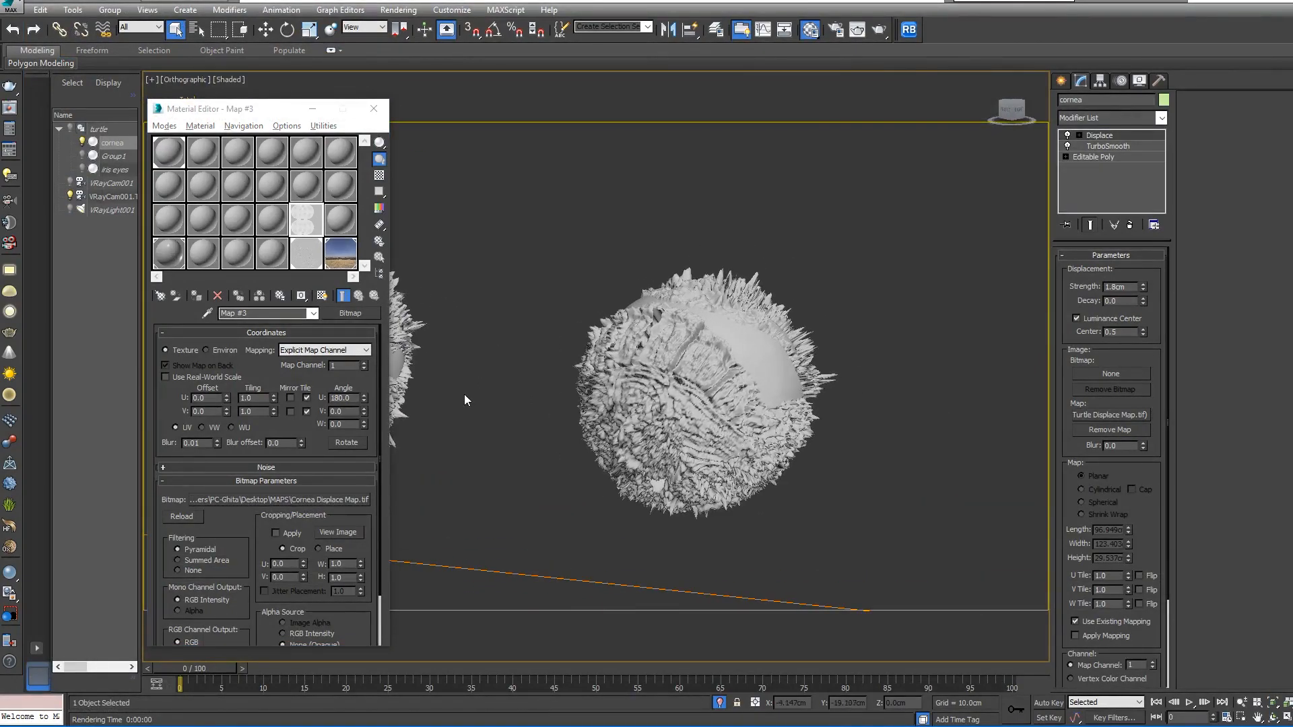
drag(320, 224, 555, 265)
drag(1114, 415, 1114, 415)
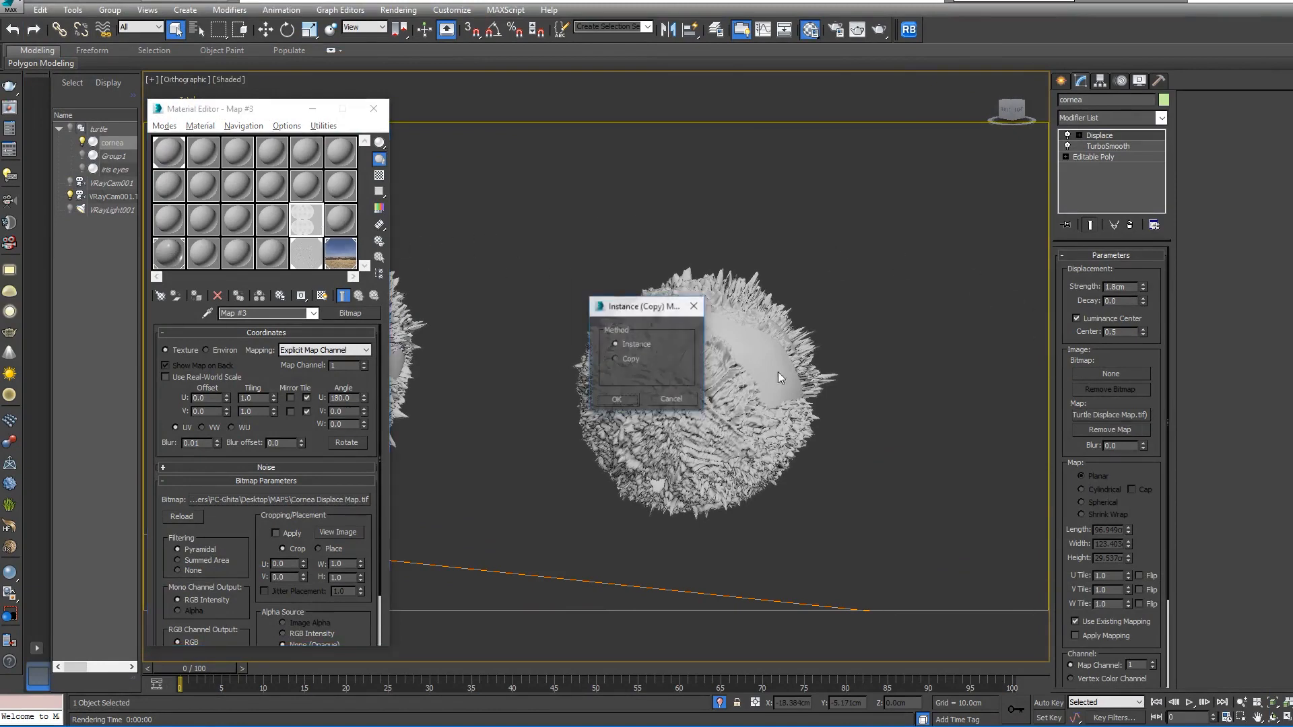
click(617, 397)
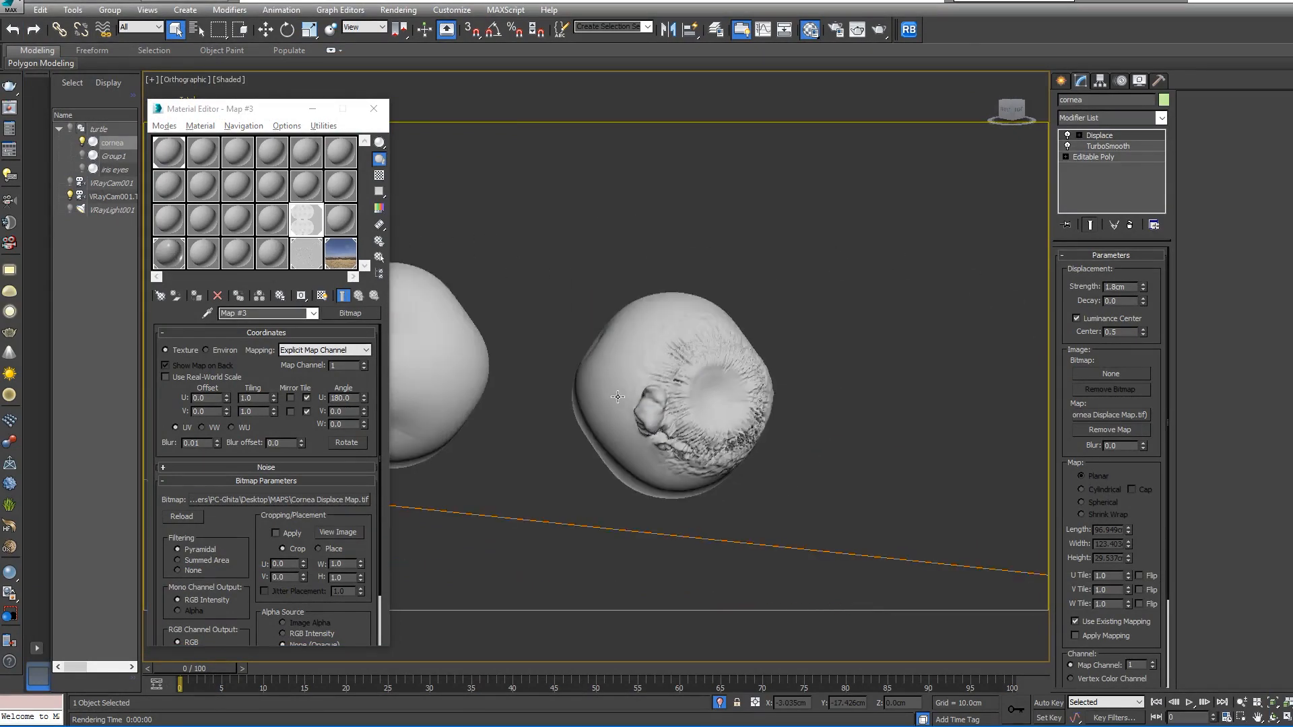
- Try a displacement strength of 0.4 cm on the cornea
alt+middle_drag(617, 397, 782, 385)
scroll(782, 386, up, 3)
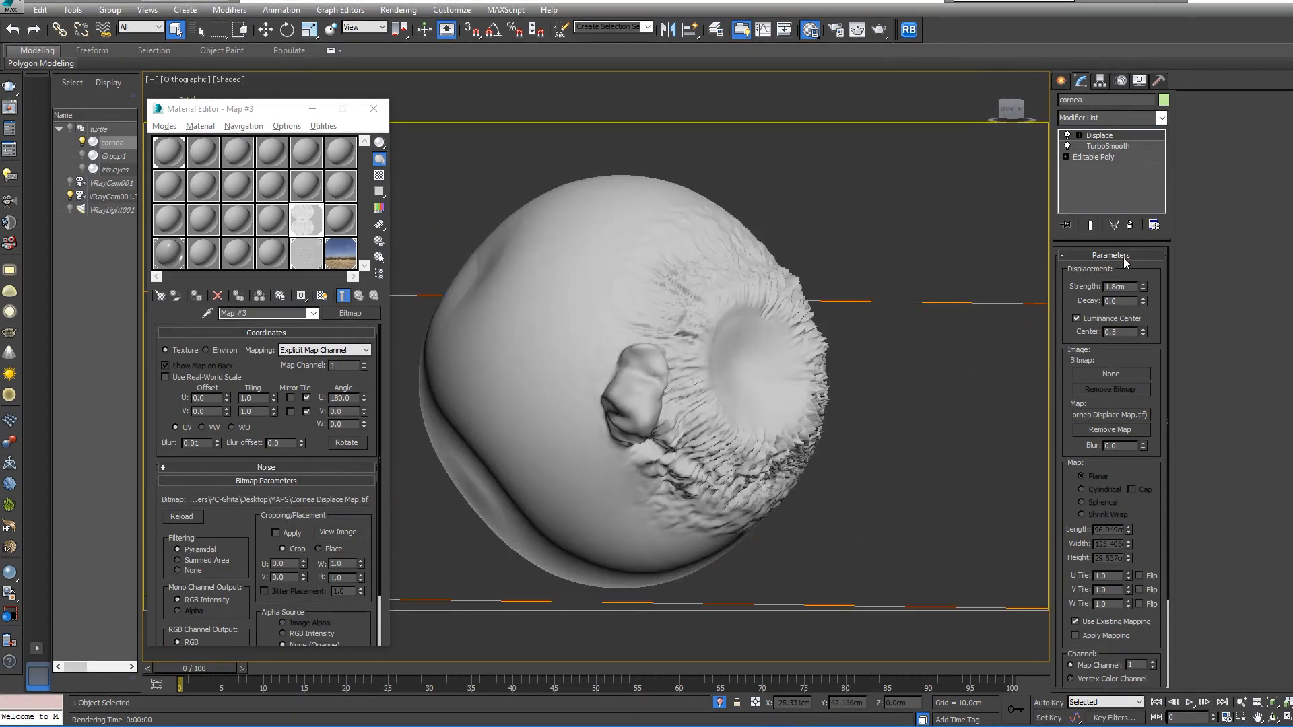
text(1)
key(Return)
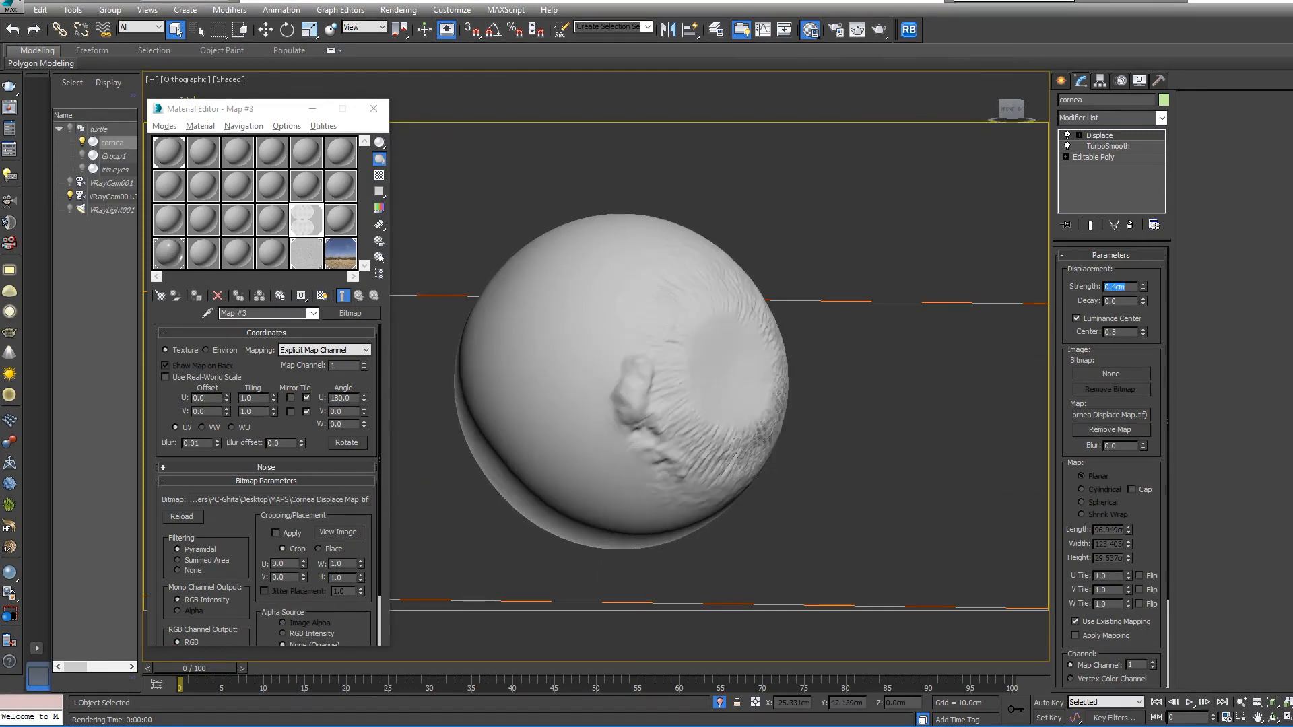
- Inspect the wrinkled detail on the cornea and set its displacement strength to 0.2 cm
scroll(921, 362, down, 3)
alt+middle_drag(922, 361, 891, 318)
scroll(891, 319, up, 4)
alt+middle_drag(543, 250, 543, 289)
scroll(636, 427, up, 2)
middle_drag(636, 428, 667, 360)
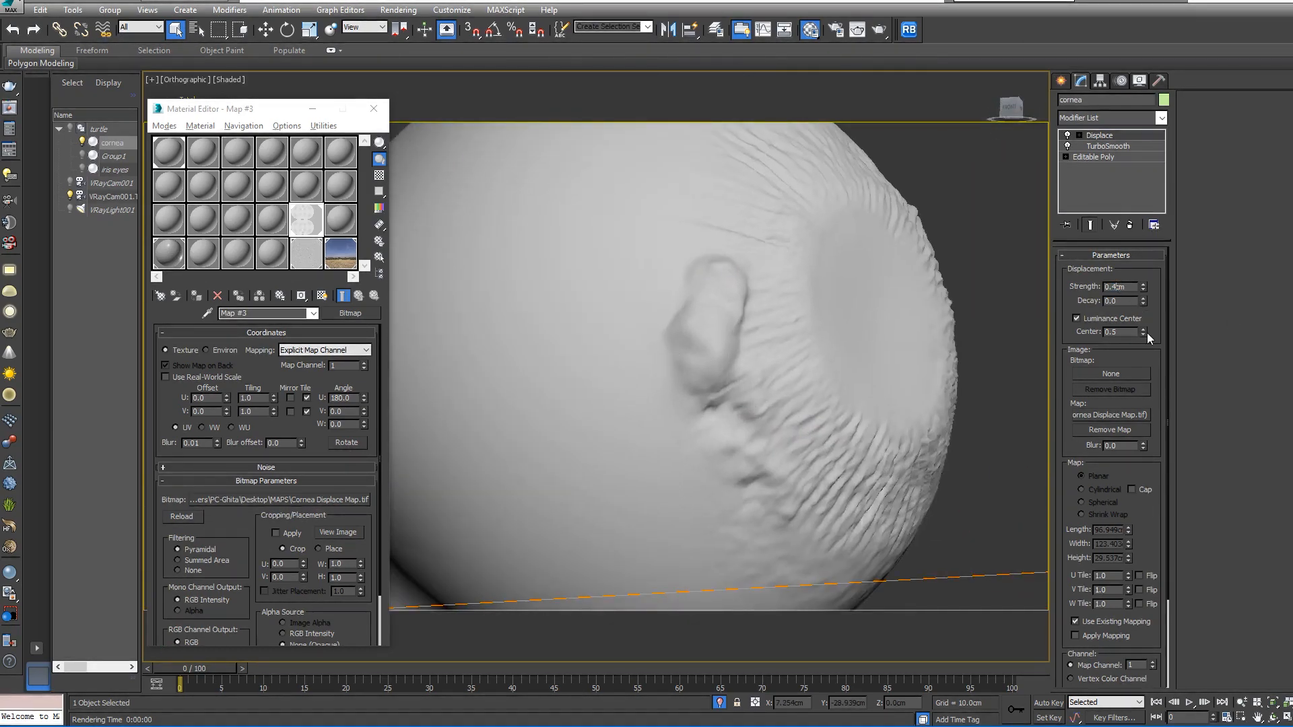
key(BackSpace)
text(2)
key(Return)
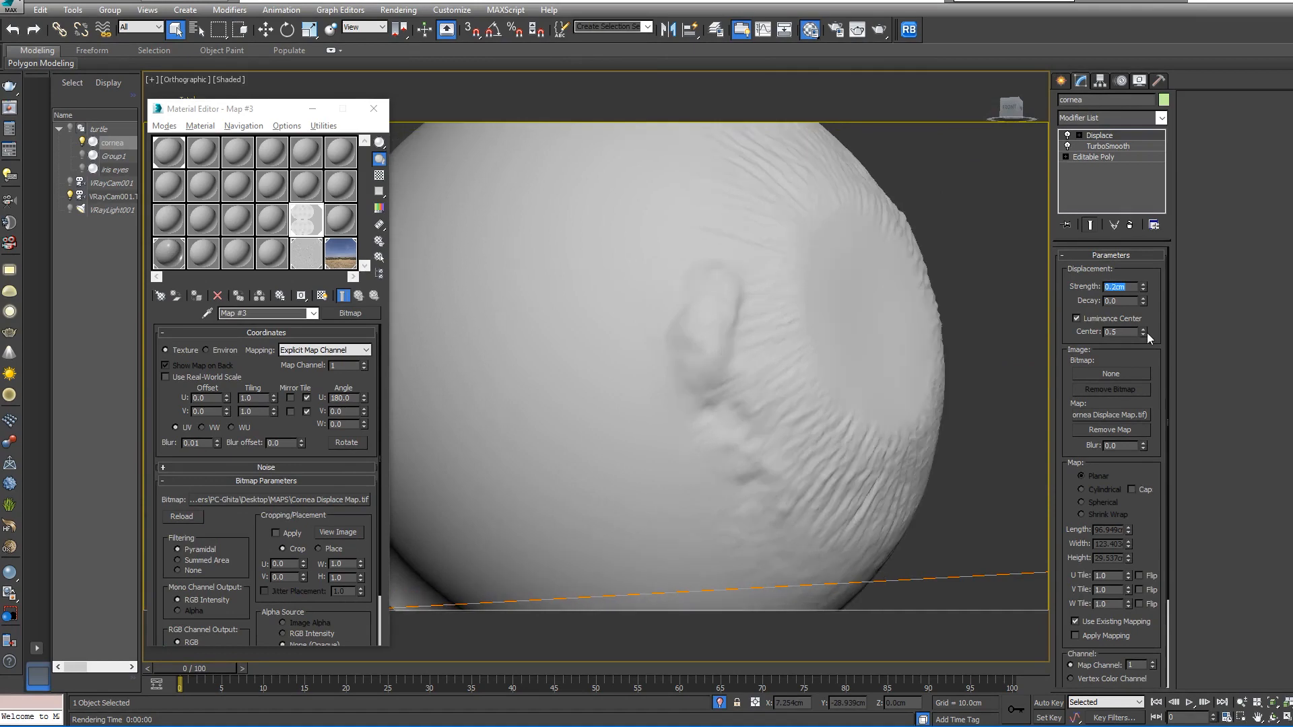
- Set the cornea's TurboSmooth iterations to 4, check the surface detail, and end the isolation
click(1108, 146)
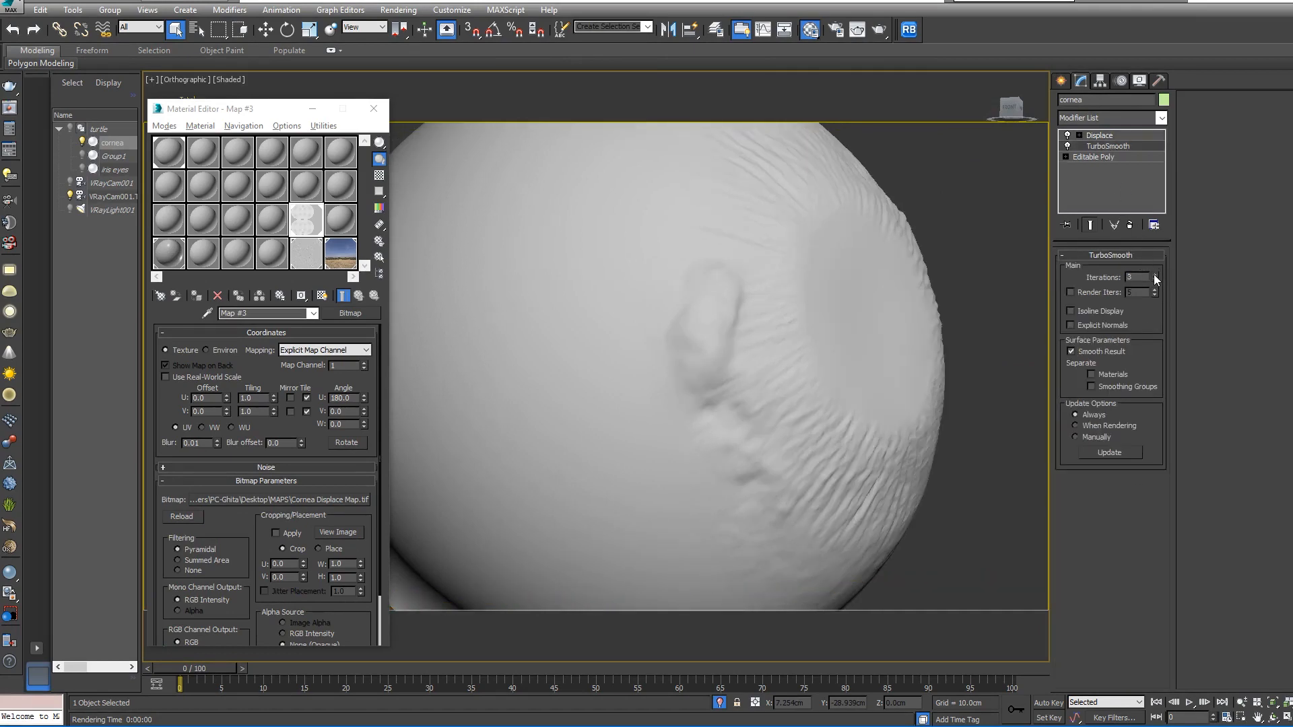
scroll(748, 378, down, 5)
alt+middle_drag(748, 379, 720, 440)
scroll(720, 439, up, 5)
scroll(720, 441, down, 7)
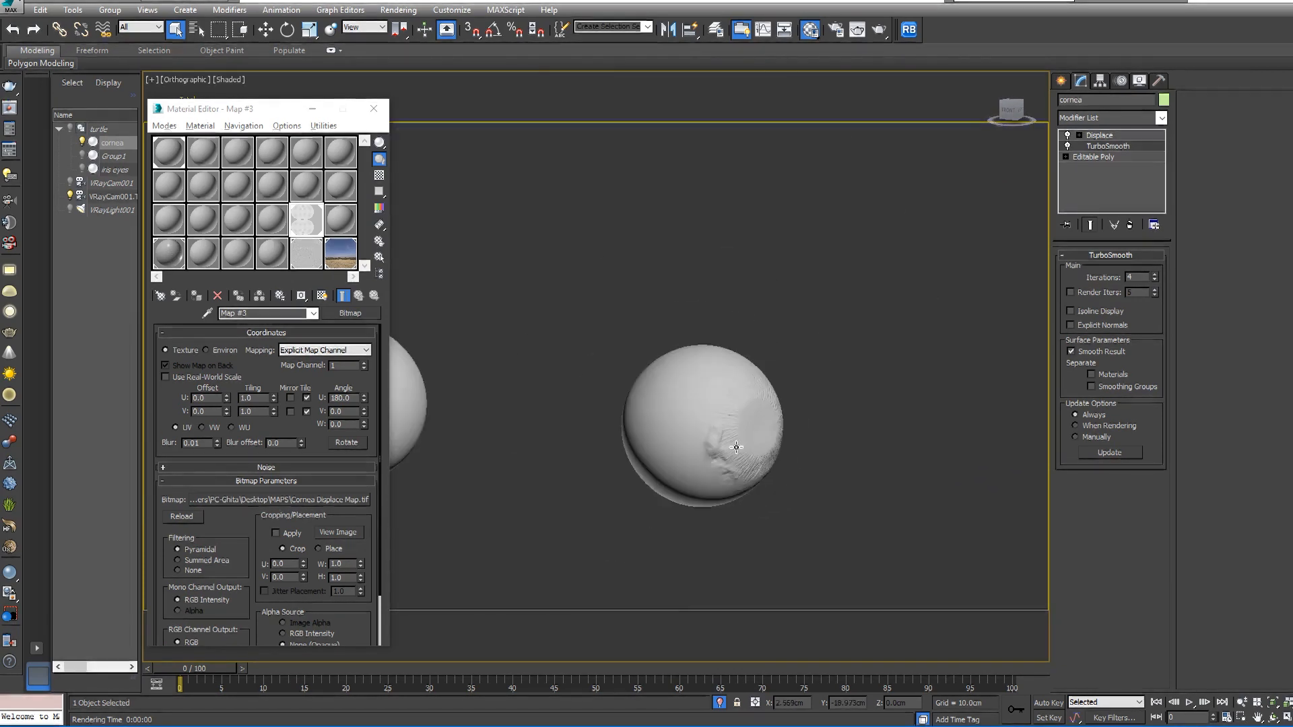
click(721, 704)
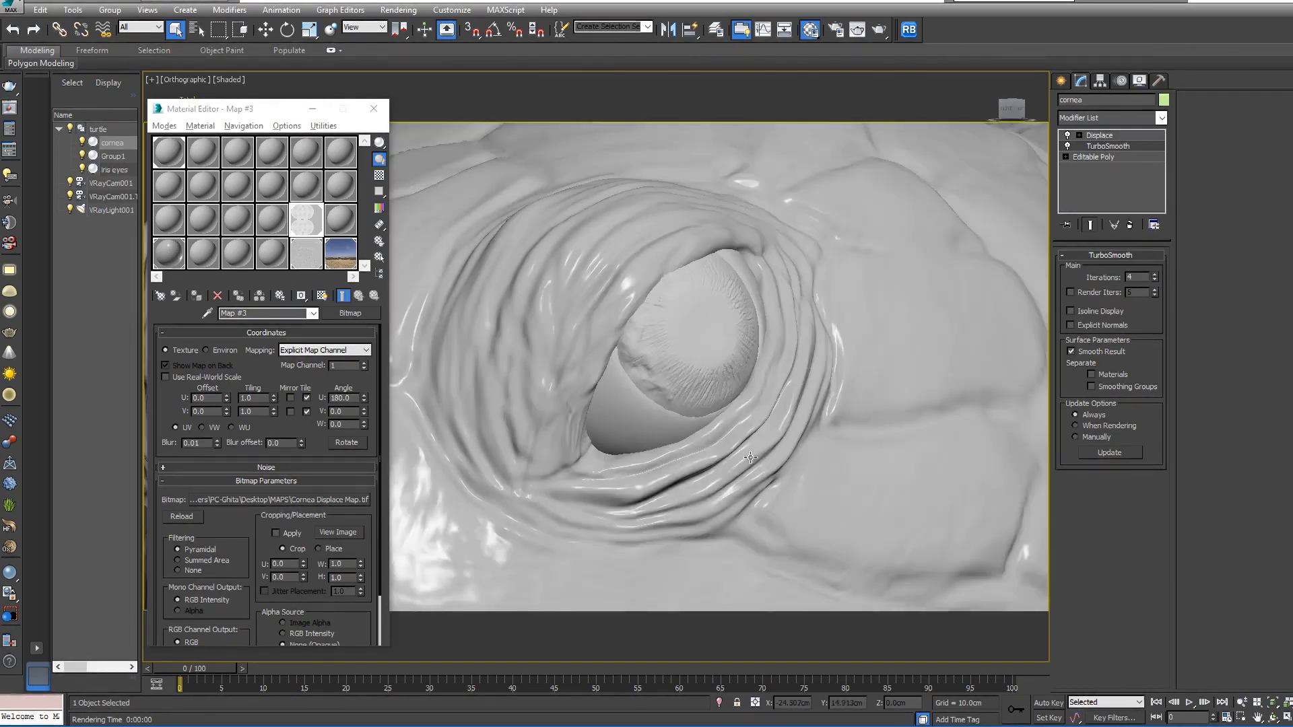
scroll(653, 425, up, 2)
- Duplicate the cornea map into the adjacent material slot and copy the cornea's TurboSmooth and Displace modifiers onto the iris eyes
click(652, 427)
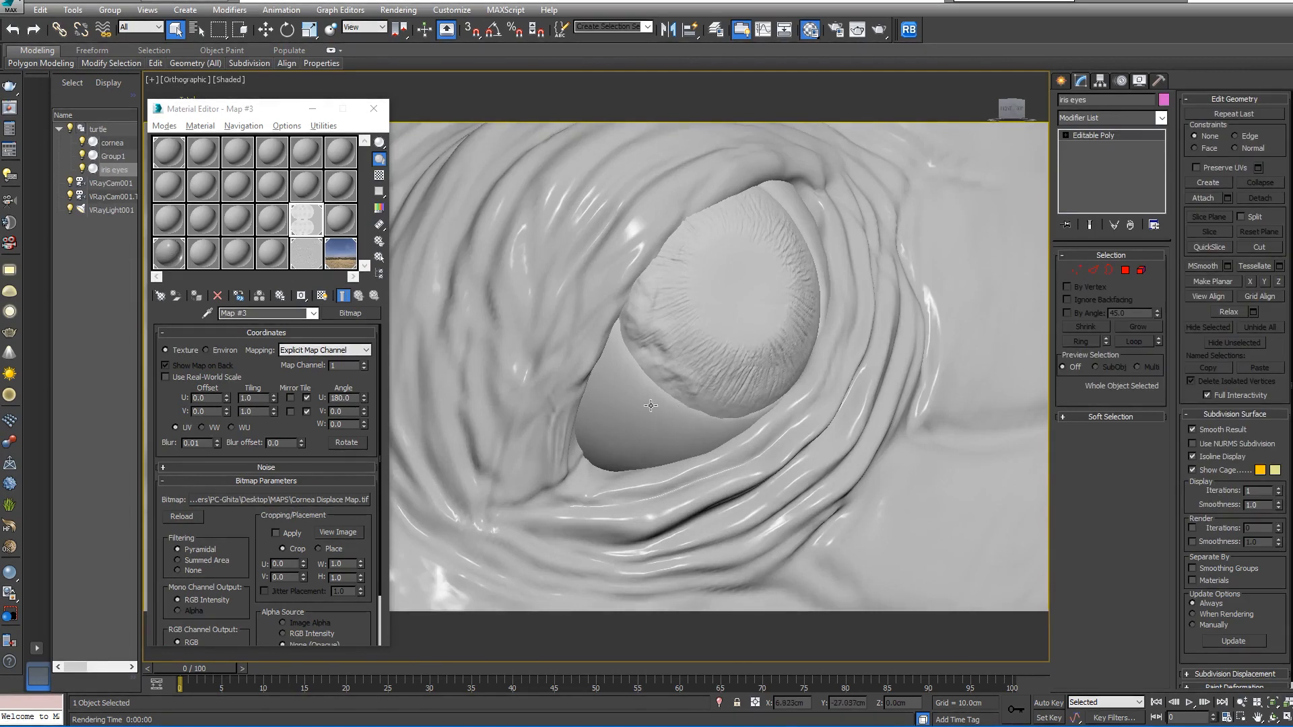
drag(309, 225, 341, 221)
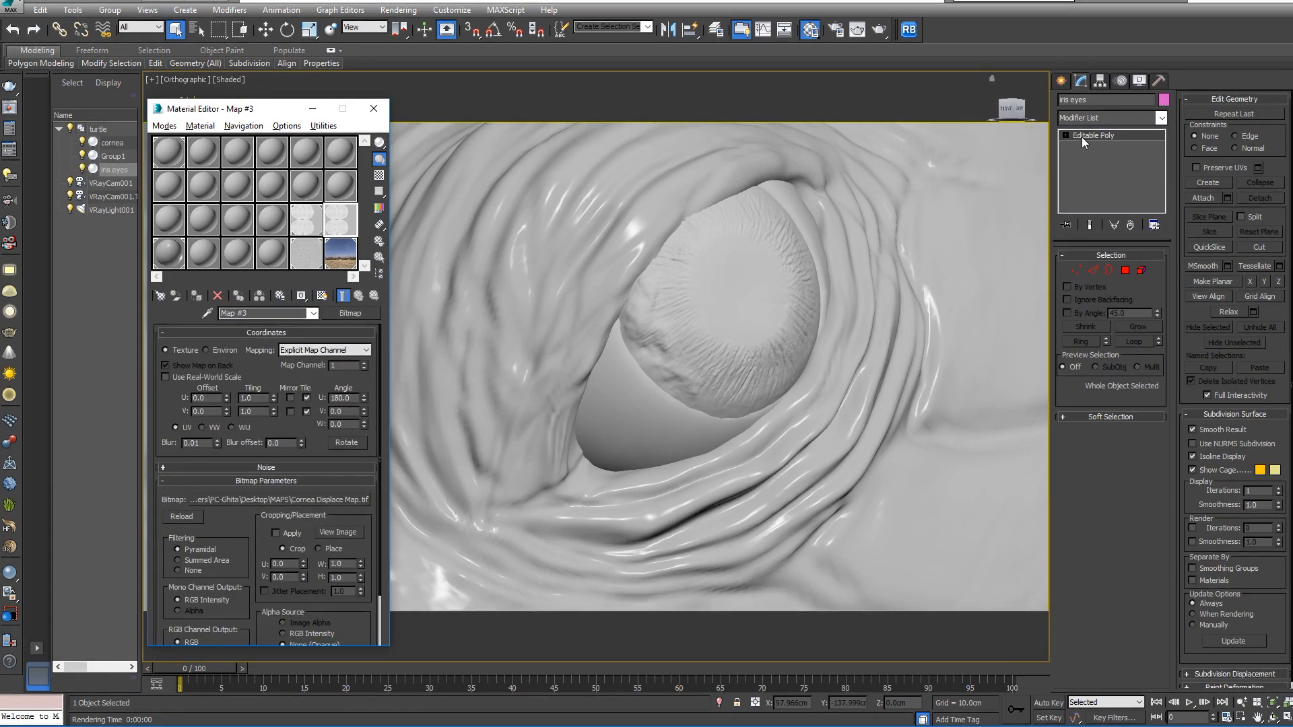
click(724, 287)
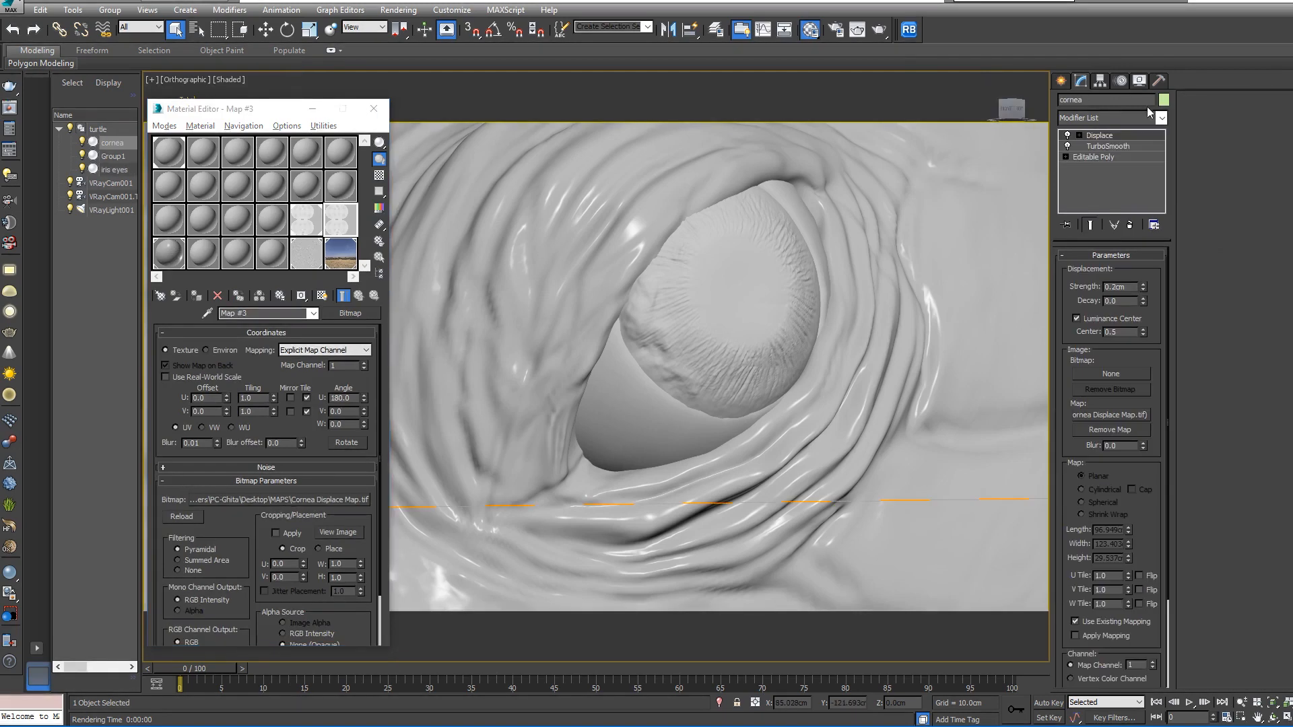
right_click(1111, 143)
click(1125, 199)
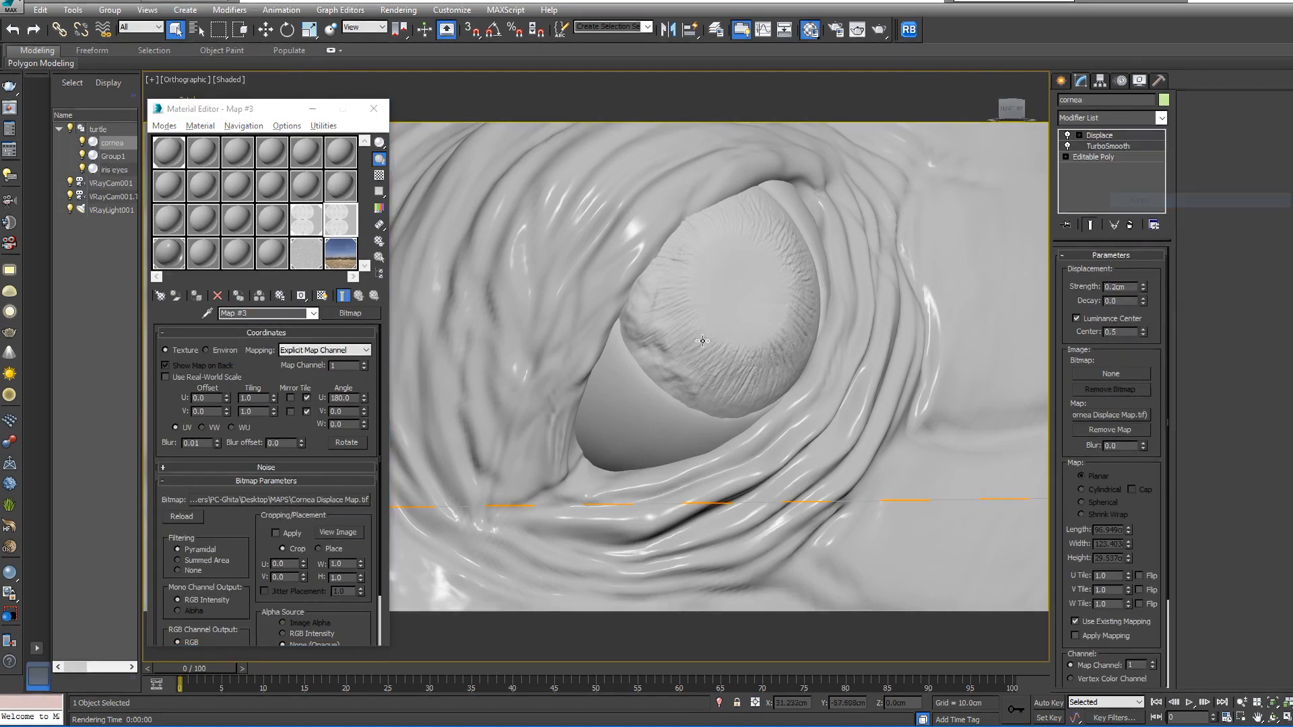
click(650, 397)
right_click(1091, 135)
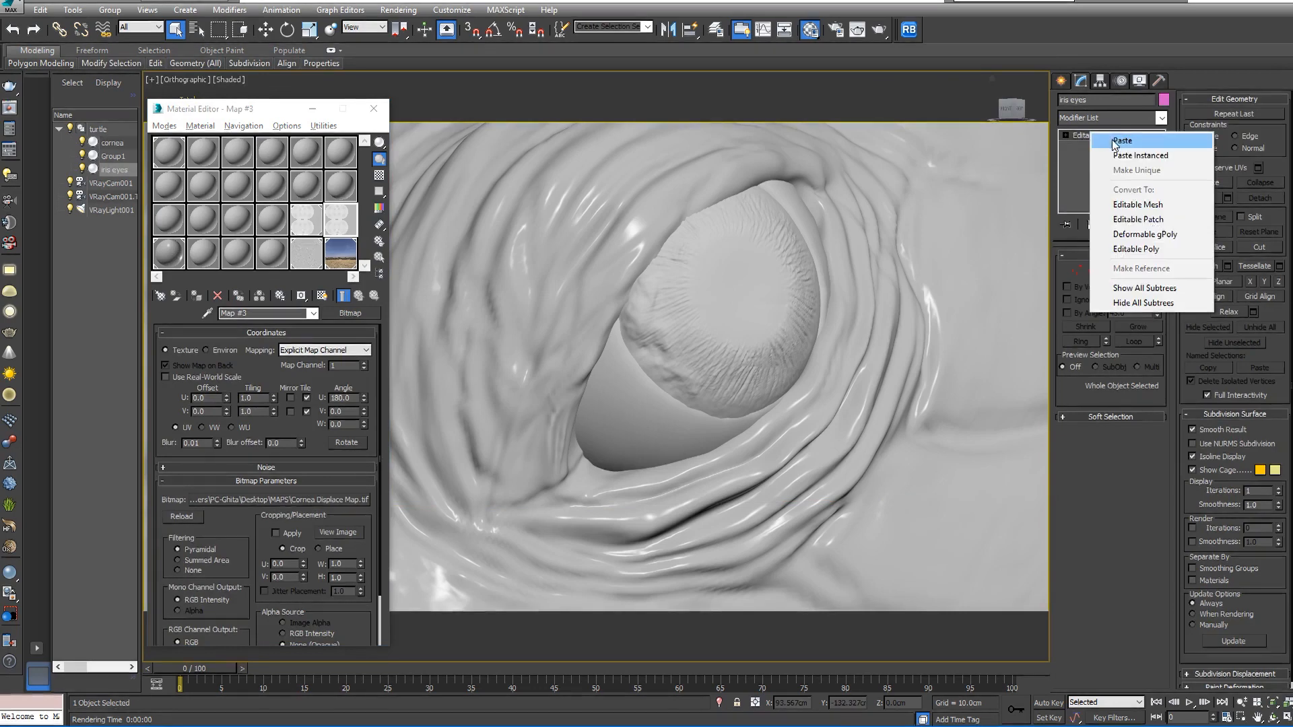
click(1118, 204)
- Load the Iris Displace Map bitmap into the duplicated map and assign it to the iris eyes' Displace modifier
click(324, 232)
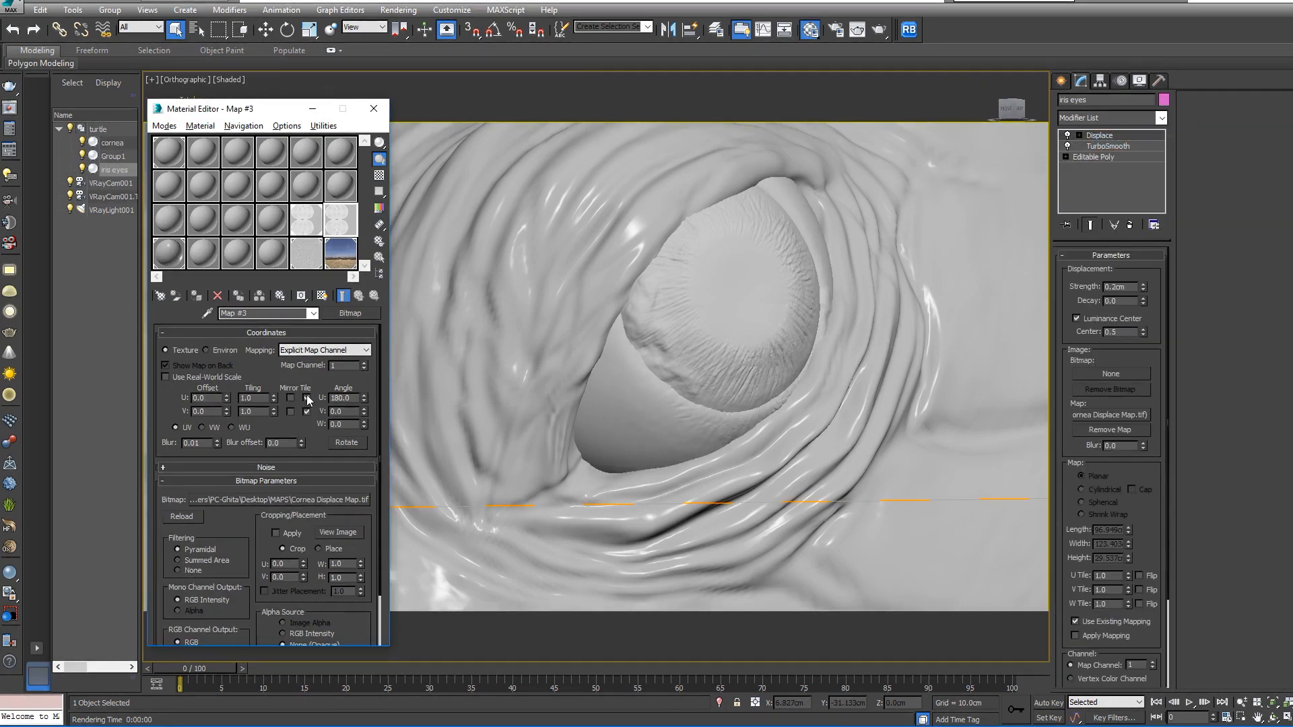
click(280, 500)
click(540, 92)
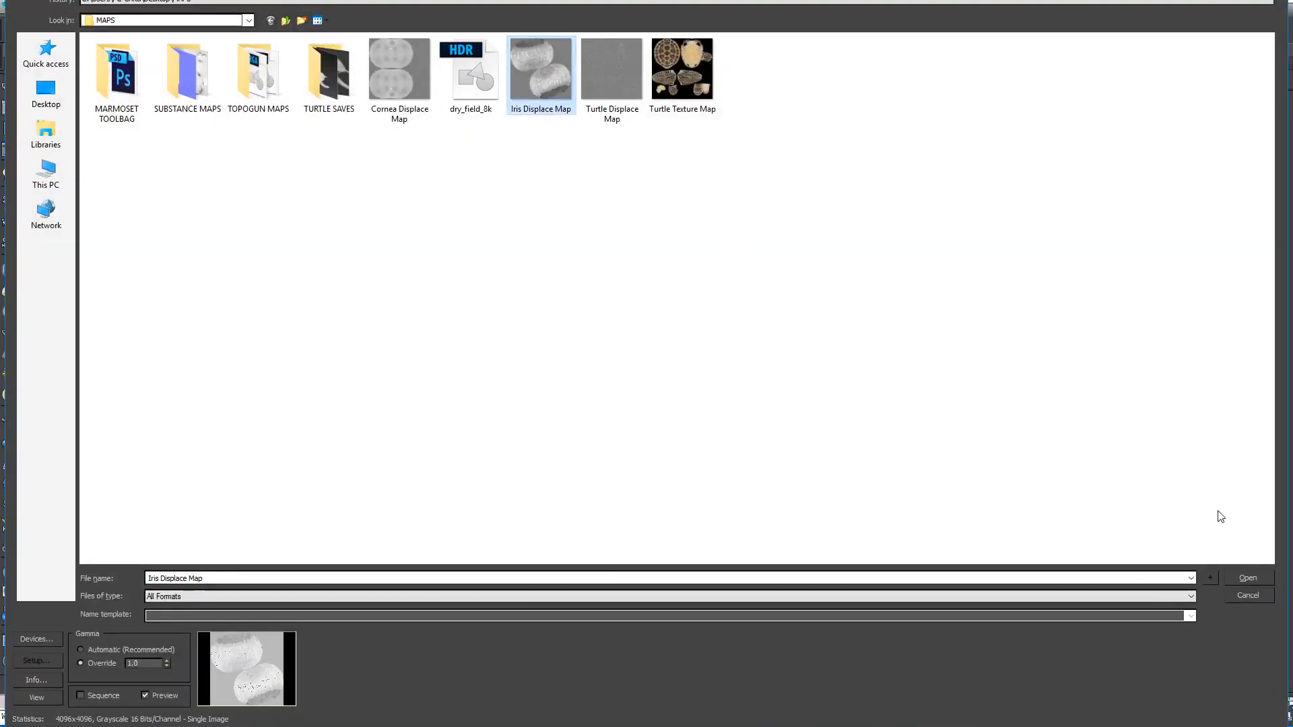
click(1246, 579)
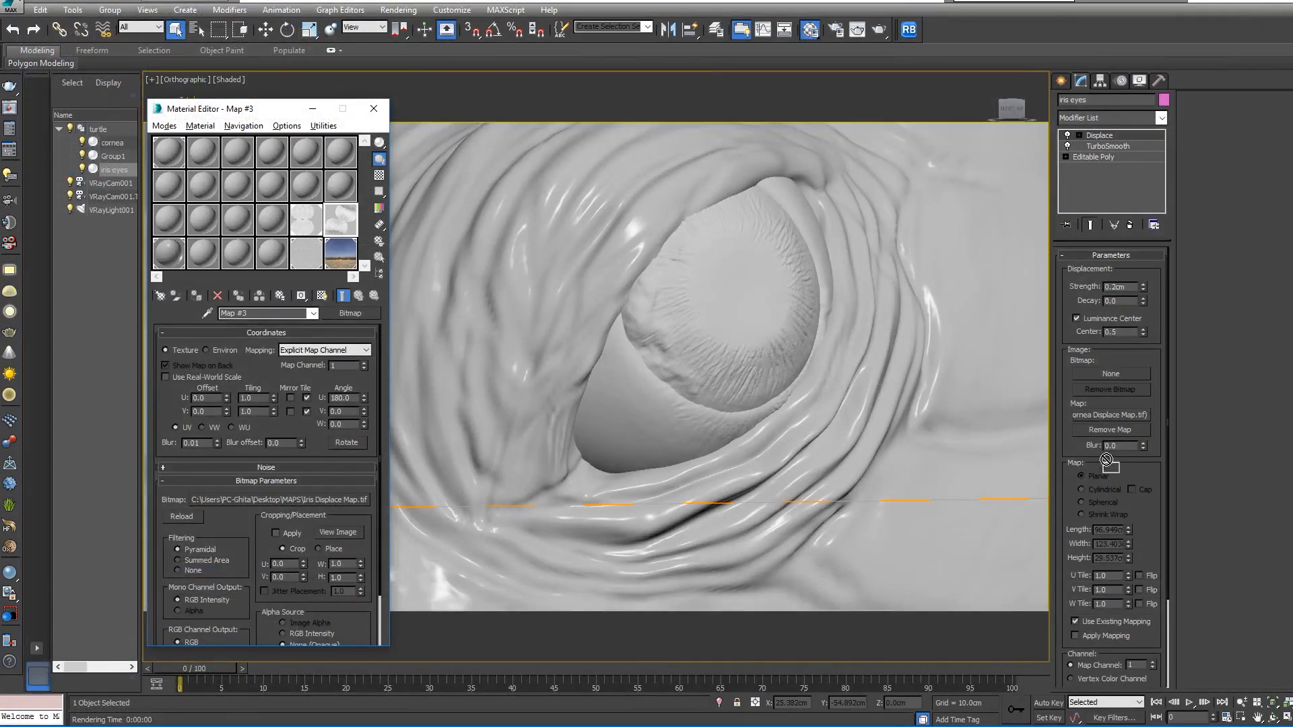
drag(1107, 460, 1106, 418)
click(621, 401)
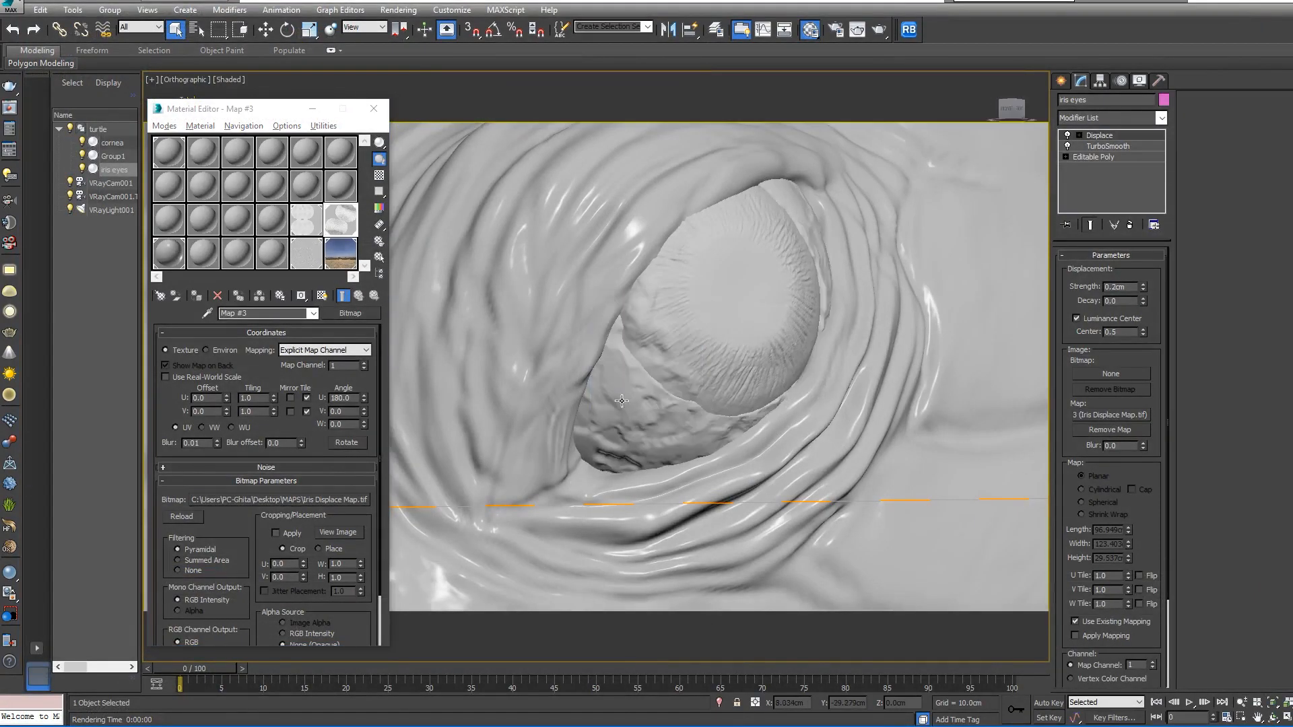
- Set the iris eyes' displacement strength to 0.16 cm and check the detail around the eye and head
scroll(660, 431, down, 3)
scroll(673, 438, up, 2)
scroll(690, 444, down, 2)
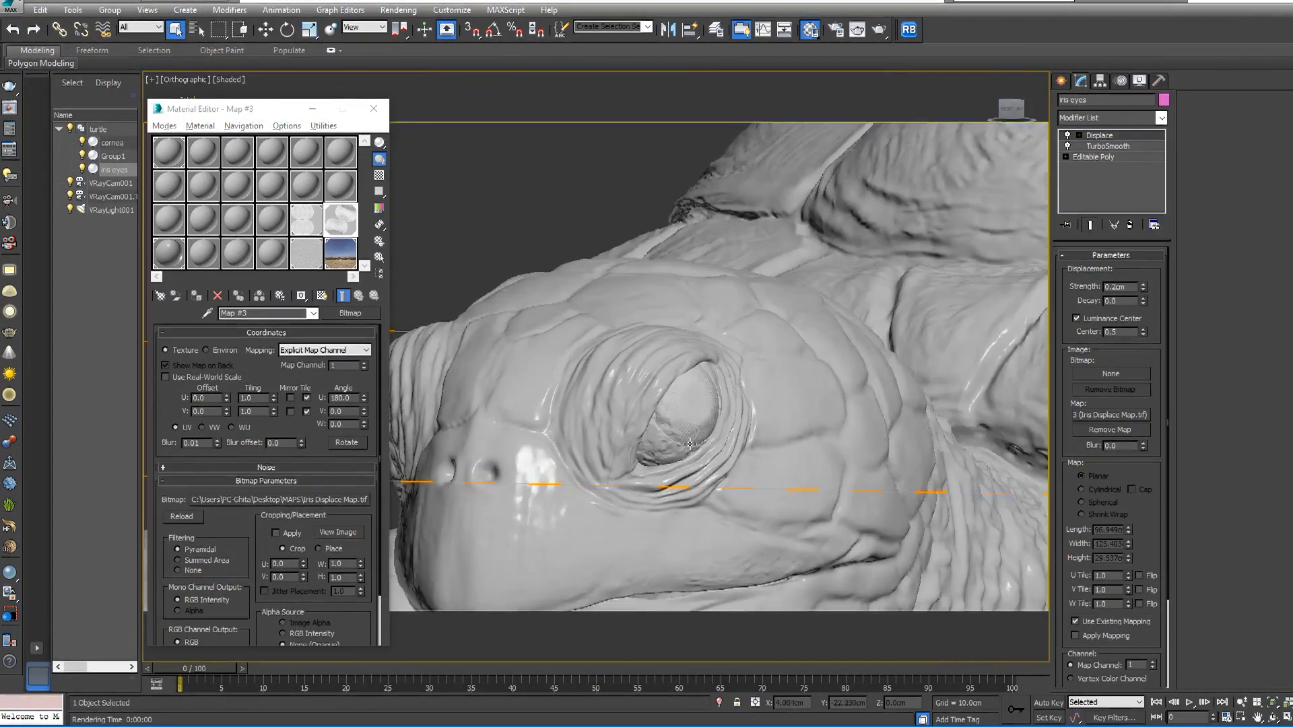
scroll(690, 444, up, 5)
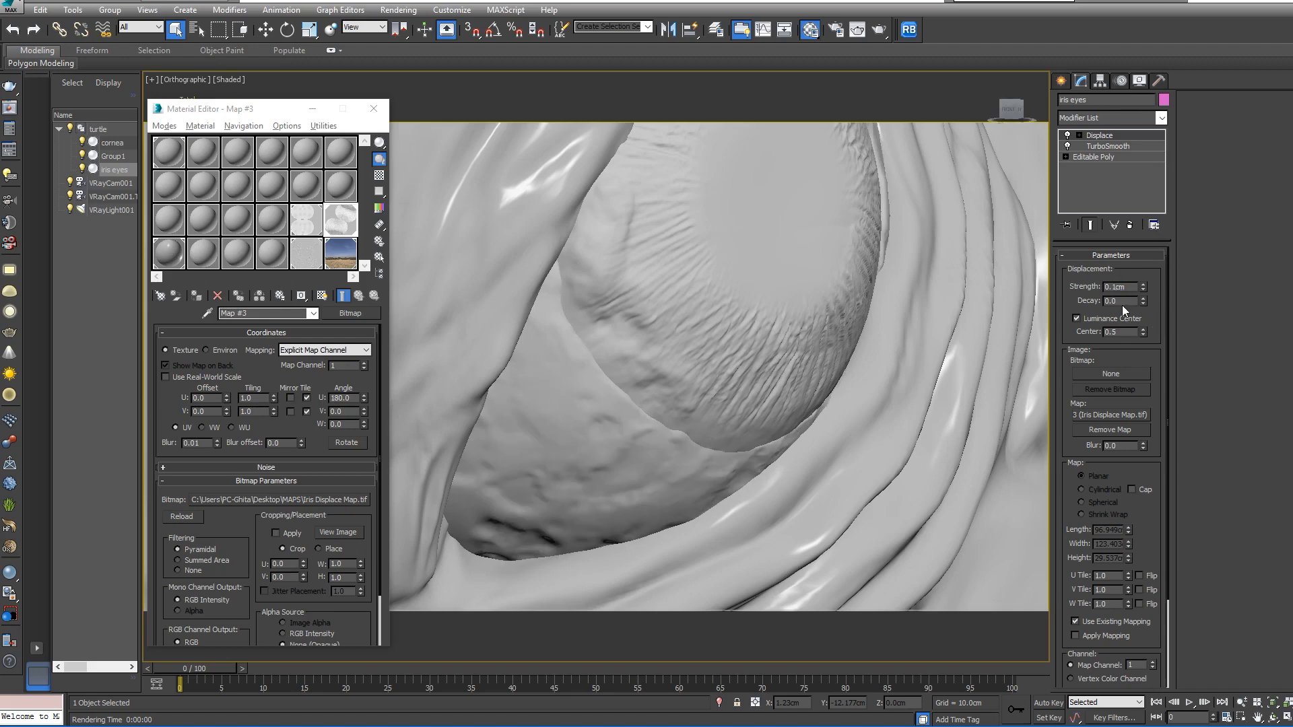
text(6)
key(Return)
scroll(832, 300, down, 4)
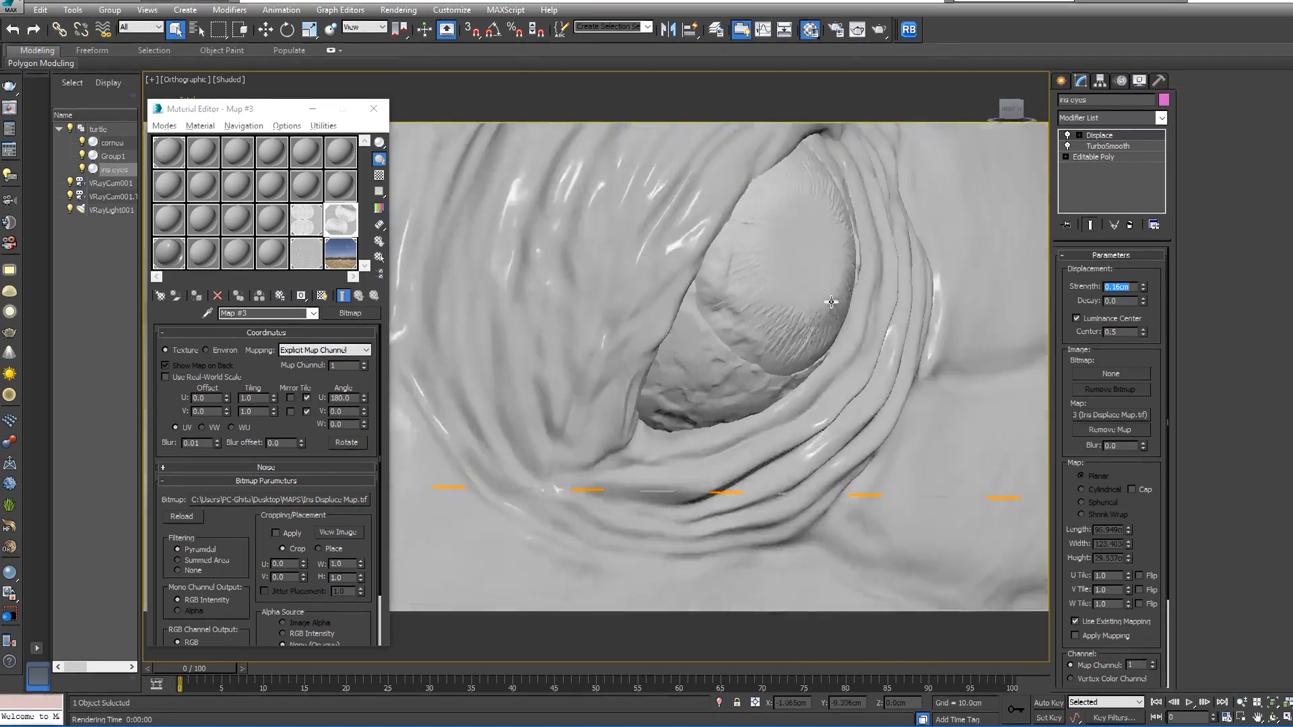
alt+middle_drag(831, 301, 751, 352)
scroll(752, 352, down, 6)
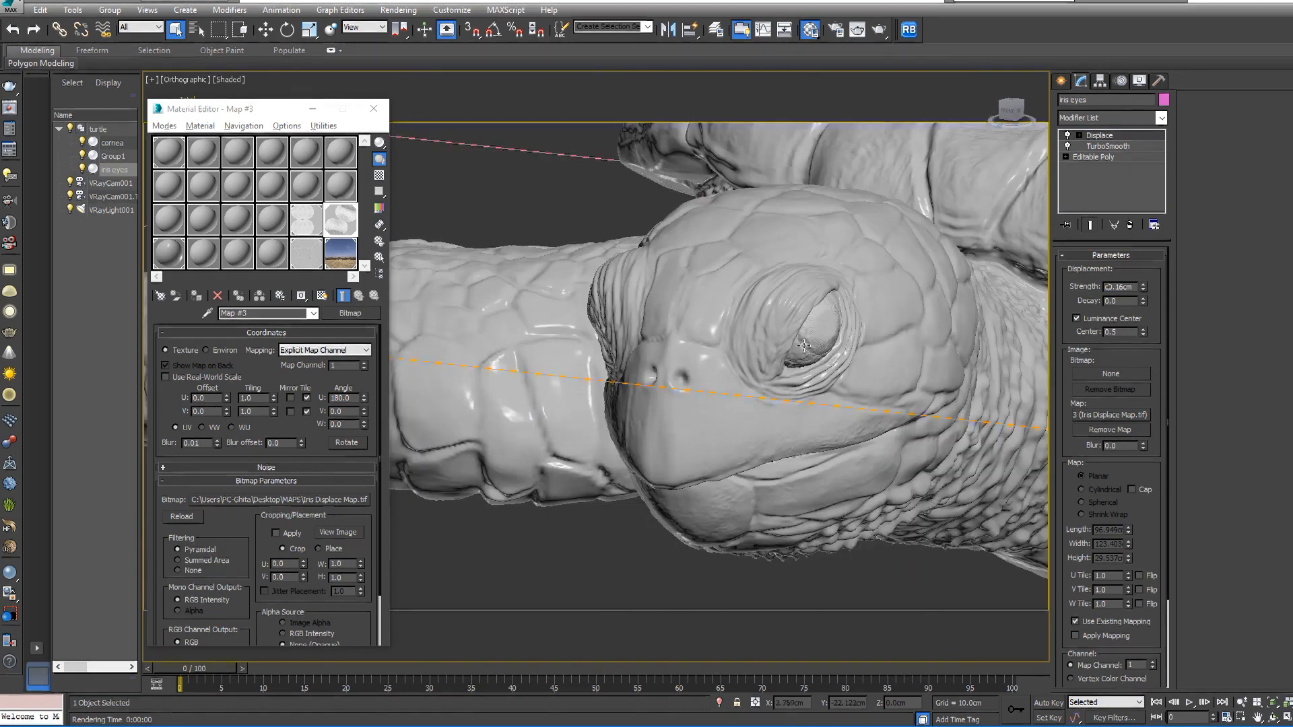
scroll(772, 339, down, 2)
- Close the Material Editor, test render the turtle through the VRayCam001 camera, and dismiss the rendered image
key(c)
click(374, 108)
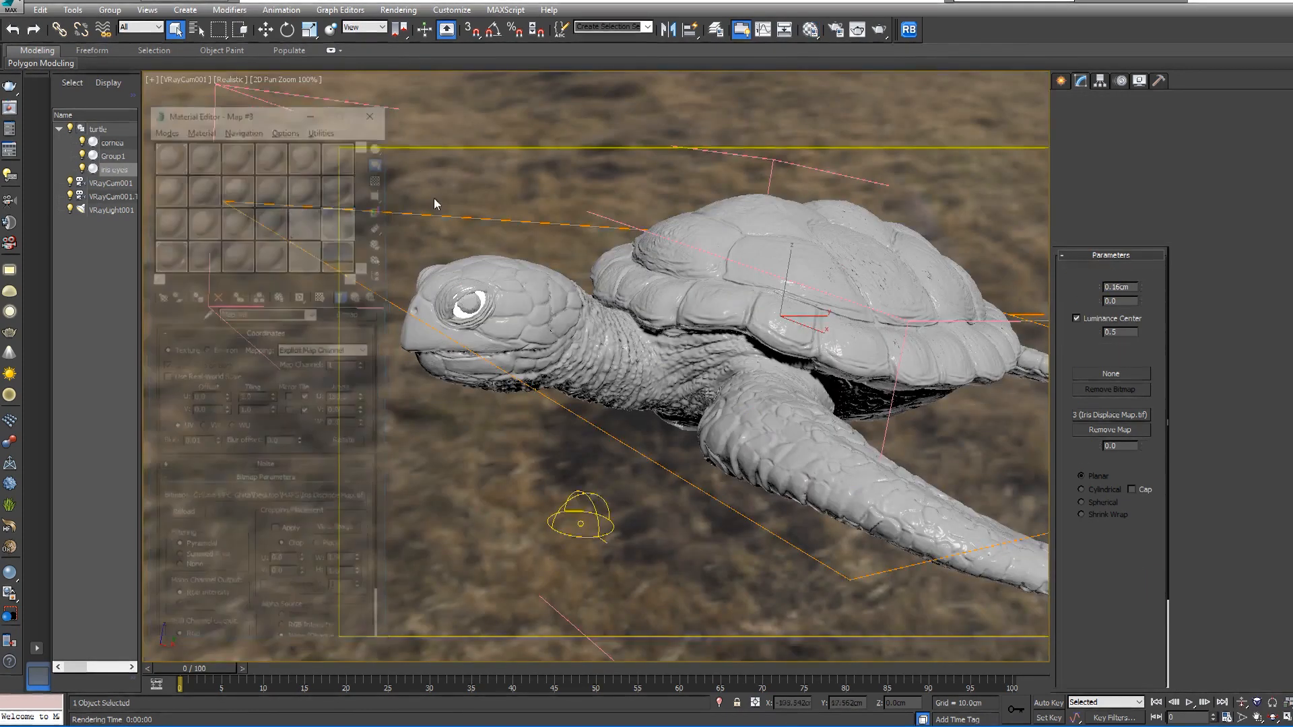
click(527, 251)
key(shift+q)
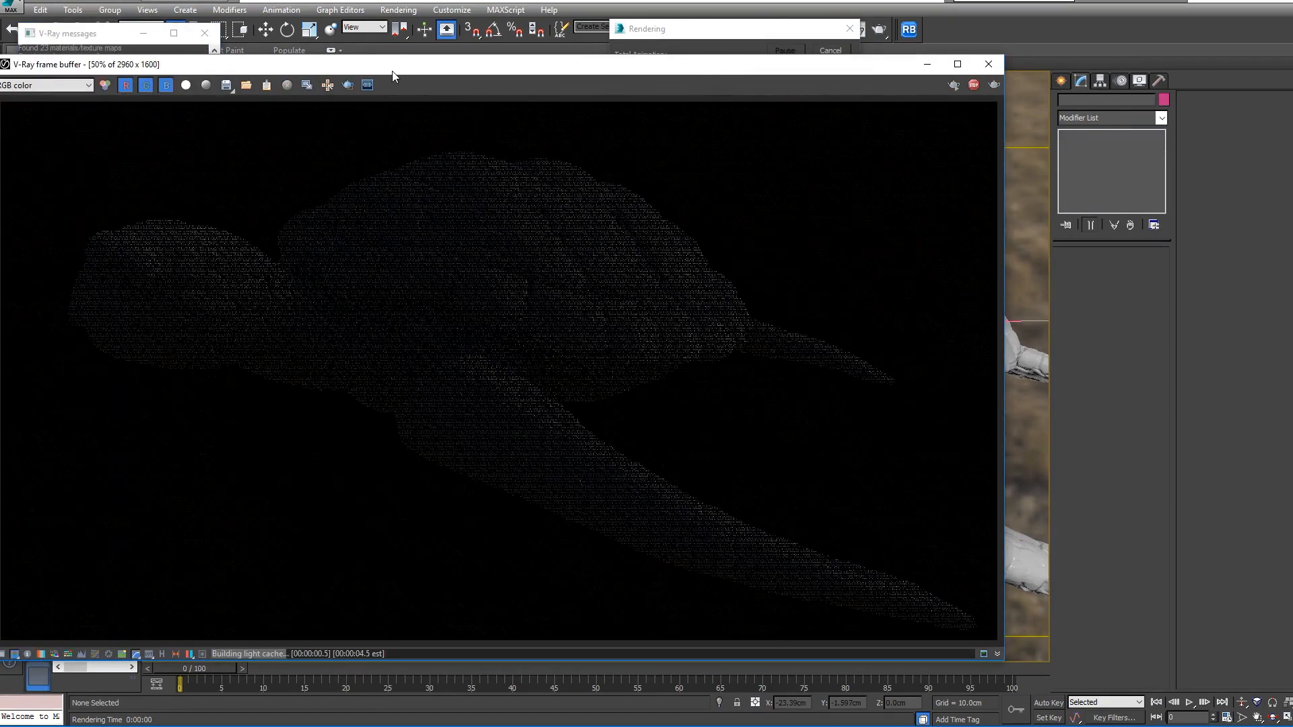
drag(430, 66, 675, 55)
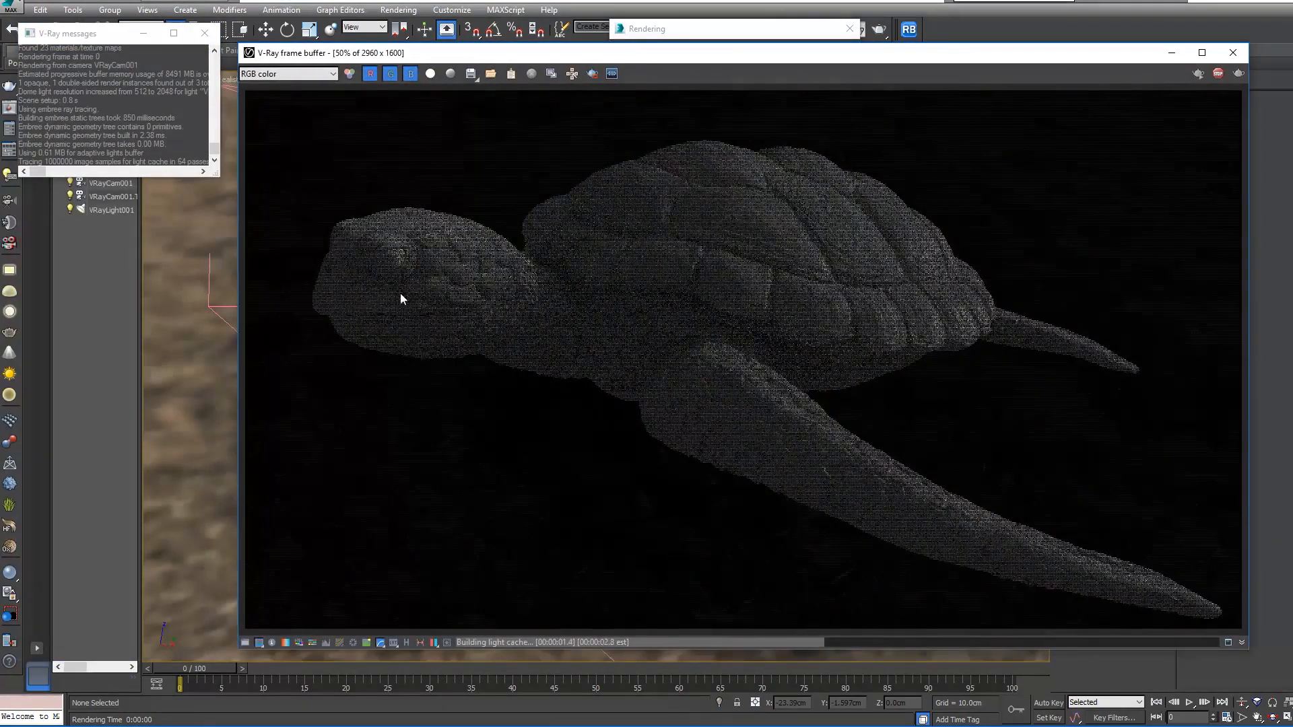
scroll(395, 286, up, 2)
scroll(364, 206, down, 2)
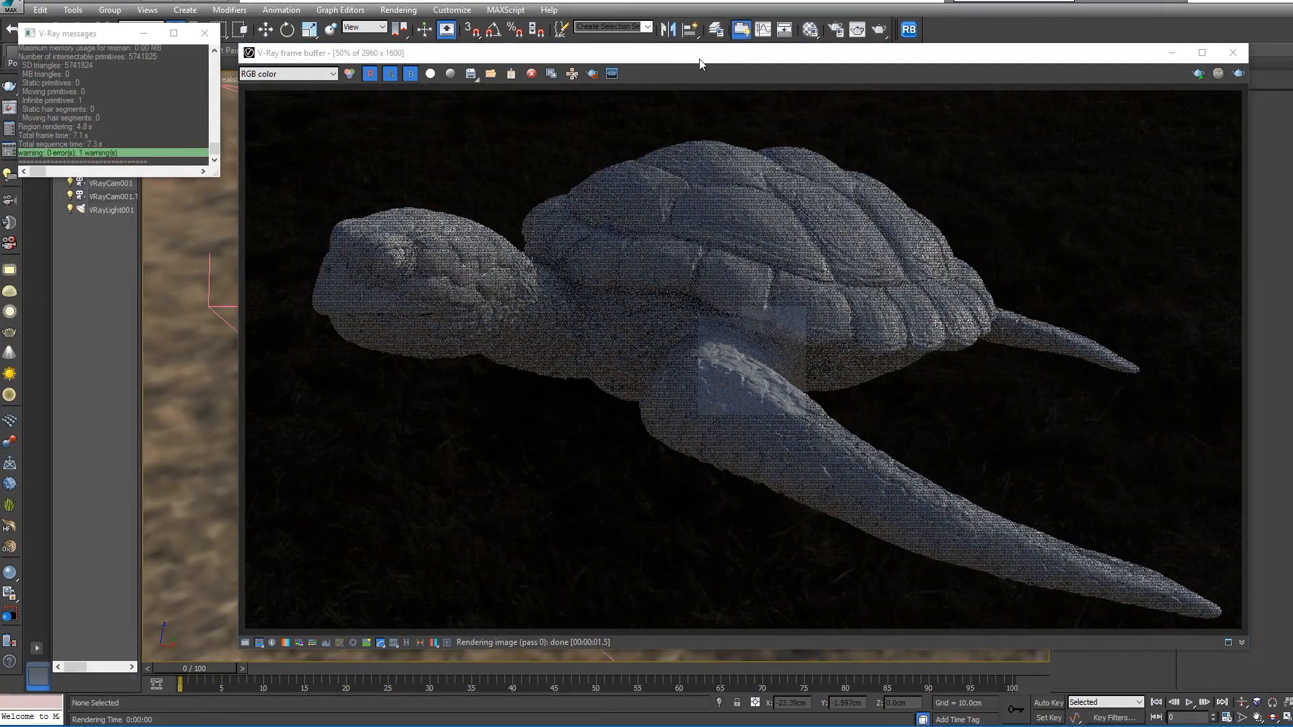
drag(700, 59, 404, 44)
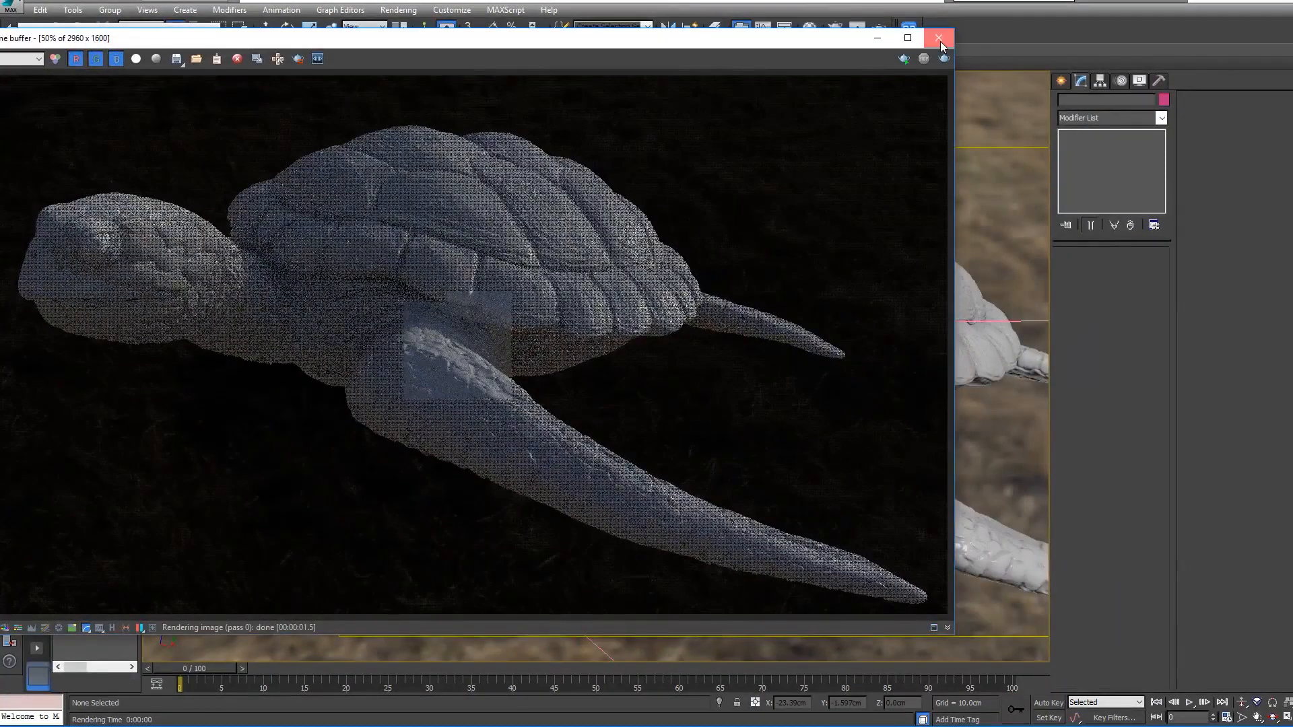
click(940, 41)
- Create a plane VRayLight over the turtle in the top view, about 100.6 cm half-length and 134.1 cm half-width
click(801, 288)
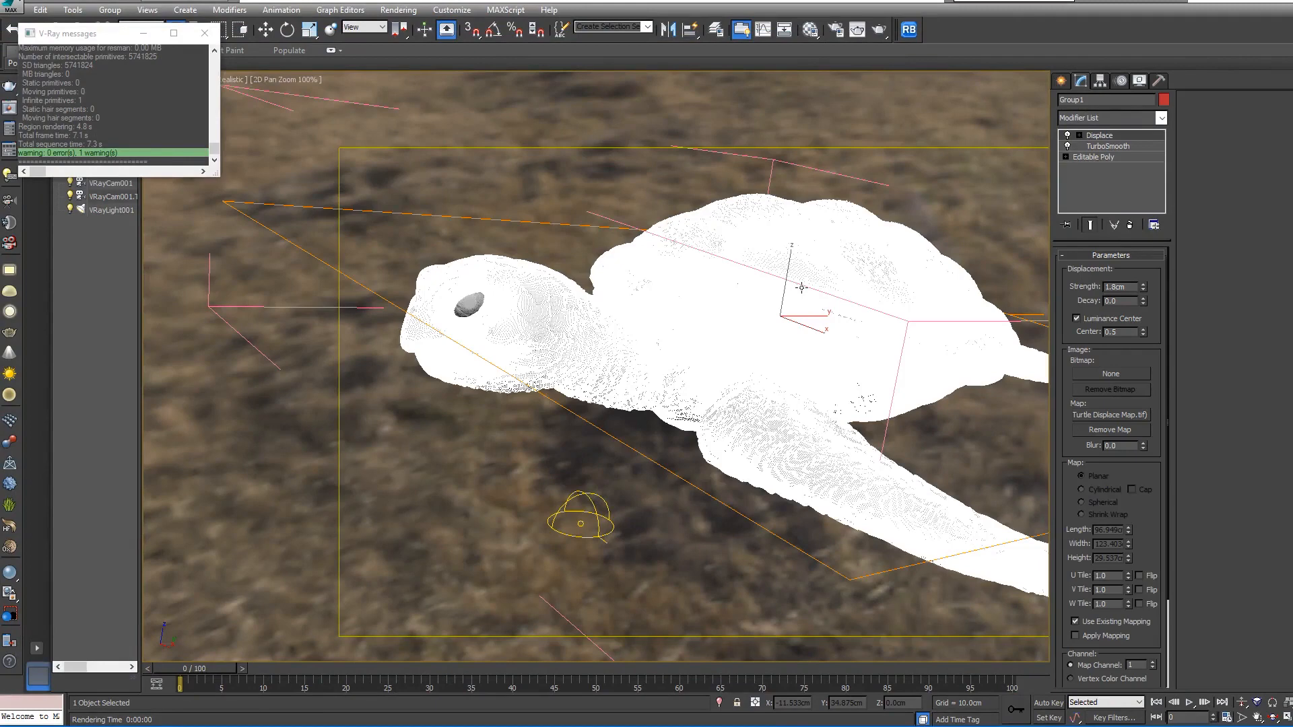
key(alt+w)
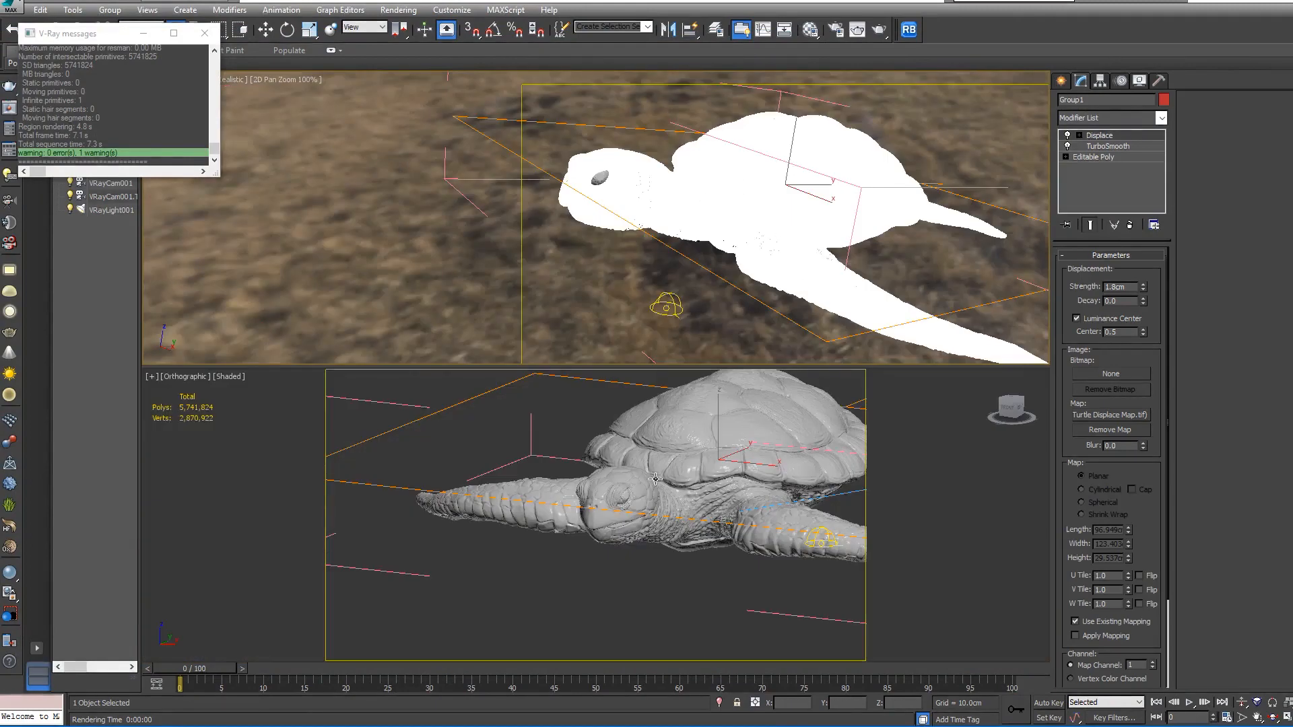
key(alt+w)
key(t)
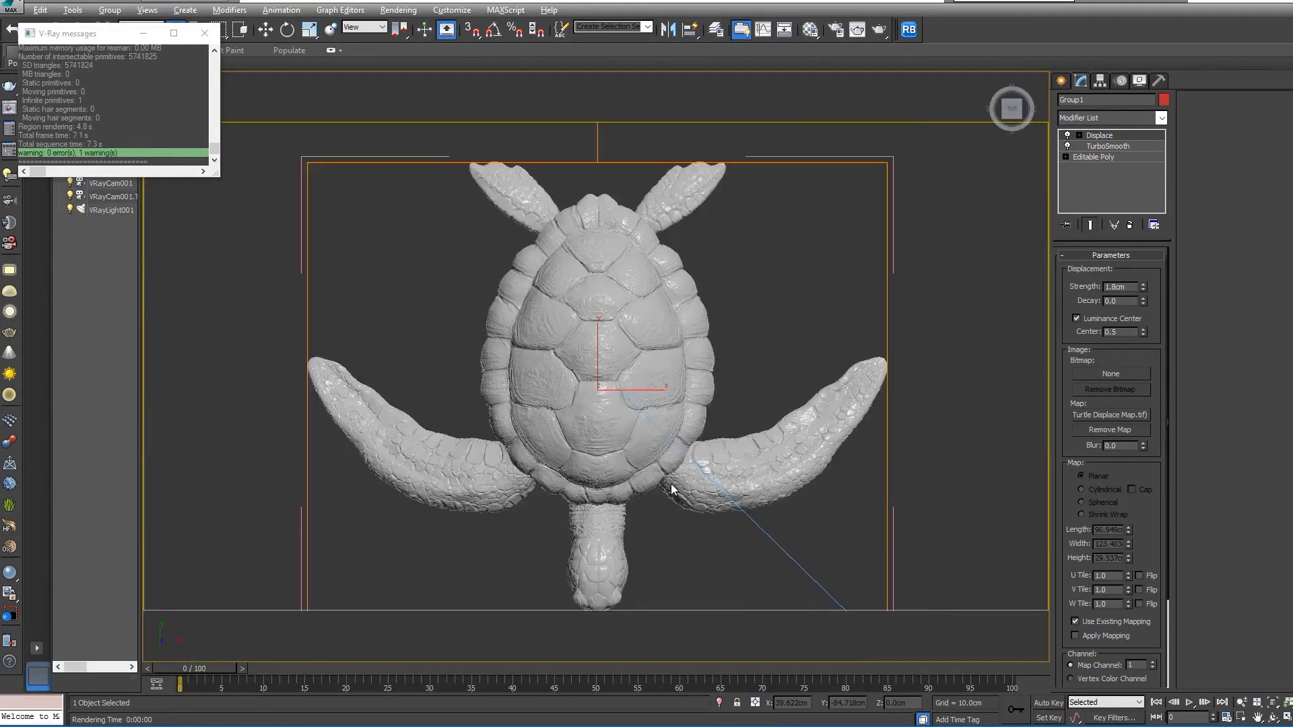
scroll(671, 484, down, 6)
middle_drag(699, 456, 582, 325)
click(1063, 82)
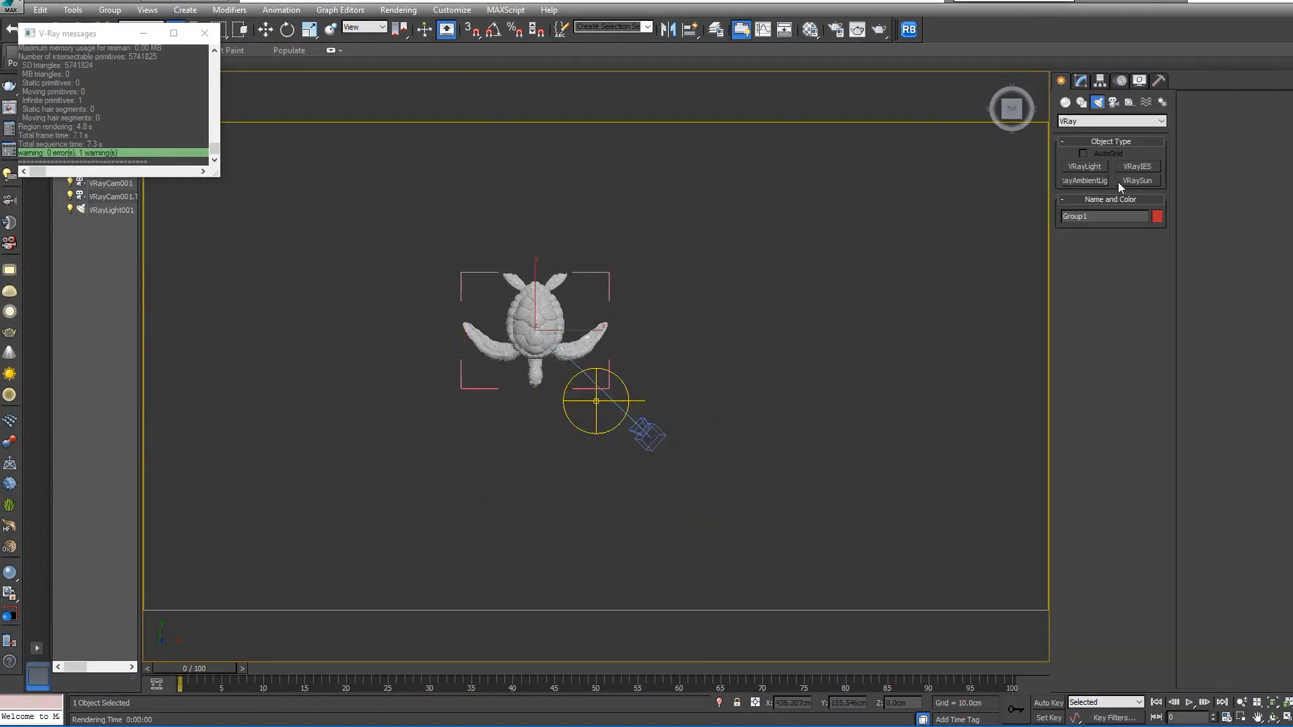
click(1082, 167)
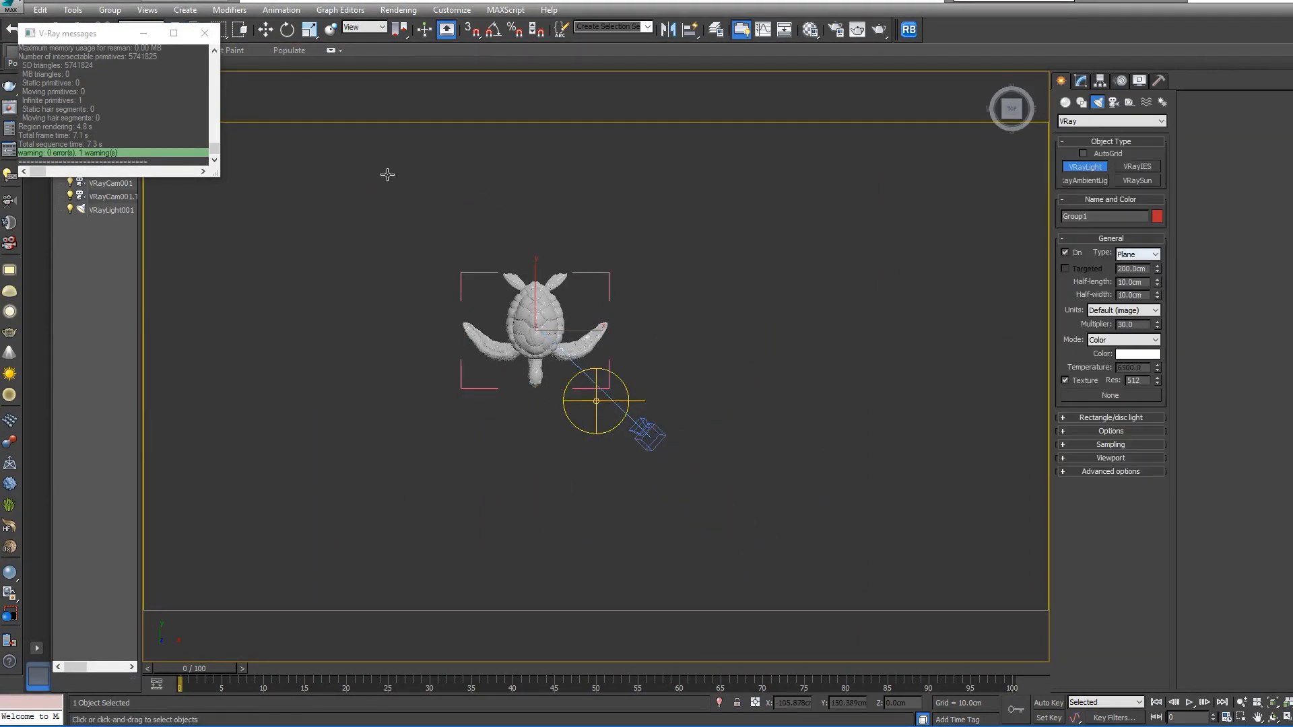
mouse_move(409, 154)
mouse_down()
mouse_move(606, 471)
mouse_move(687, 471)
mouse_move(654, 469)
mouse_up()
- Raise the plane light above the turtle to about 211.7 cm on Z and show its parameters
key(w)
key(p)
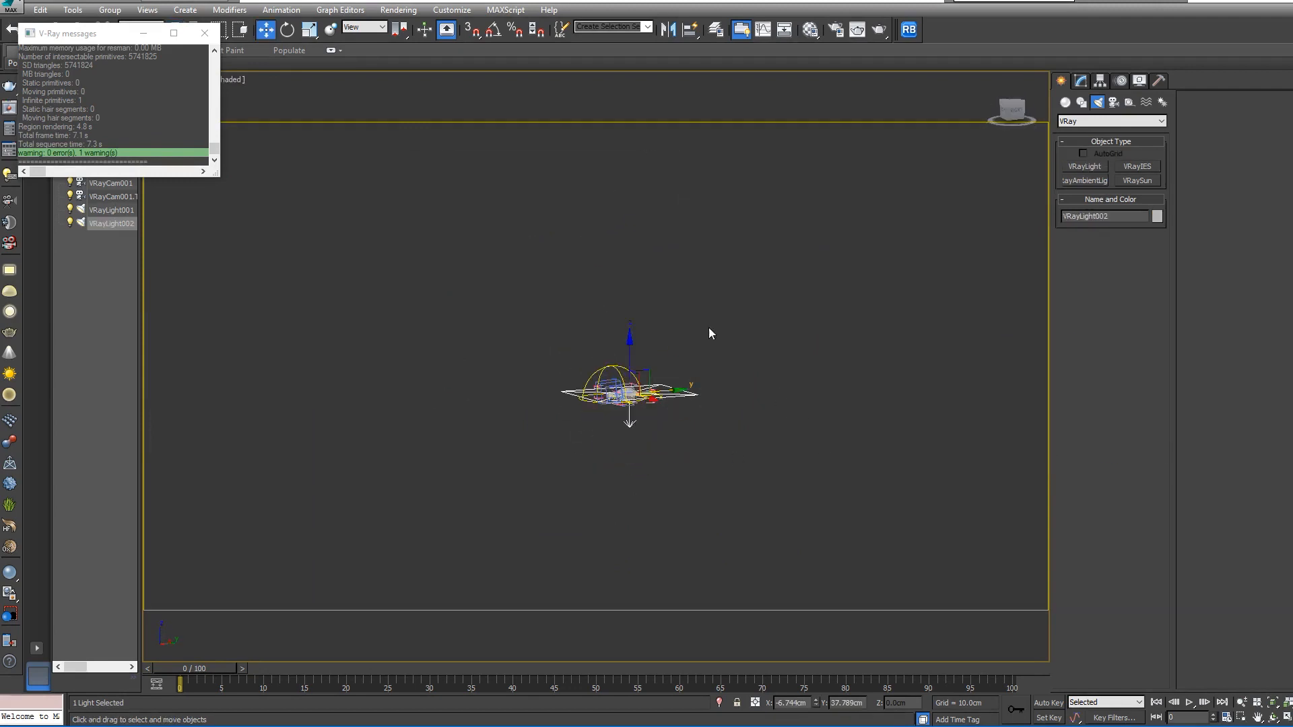
drag(631, 348, 575, 266)
scroll(749, 359, up, 2)
click(1081, 82)
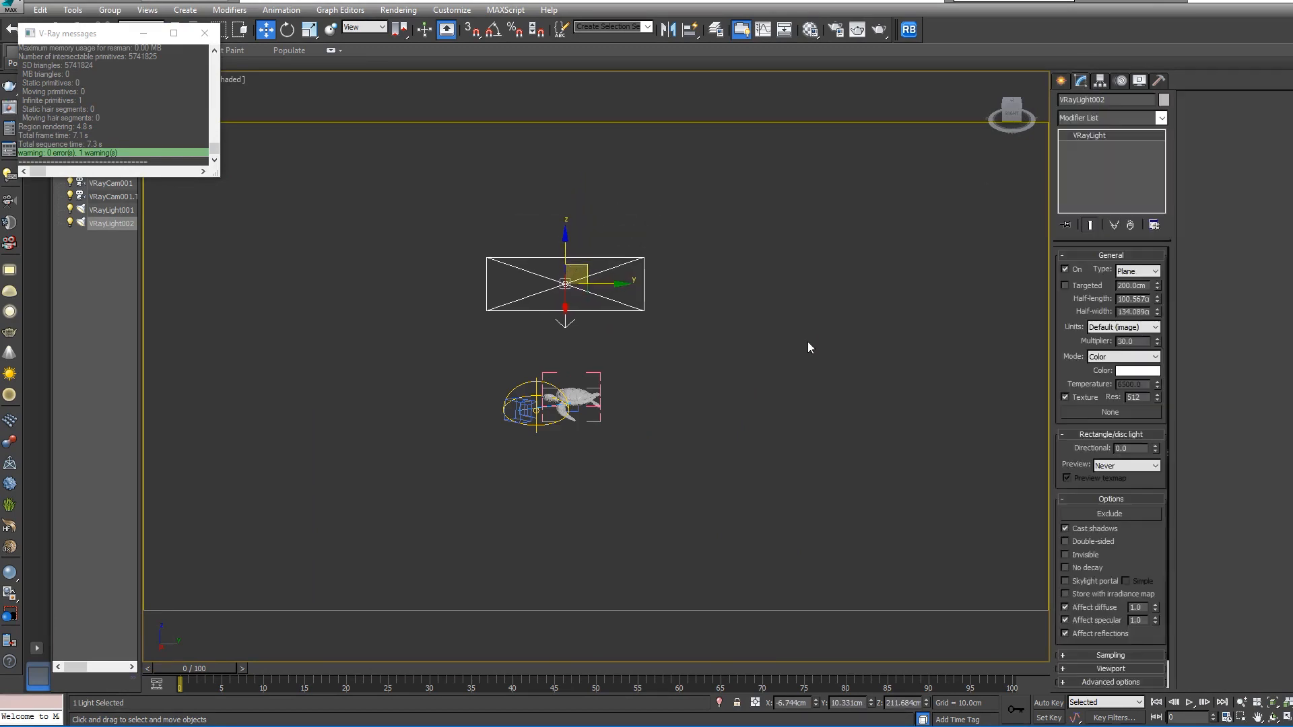
- Test render the camera view with the overhead plane light and dismiss the rendered image
key(c)
key(shift+q)
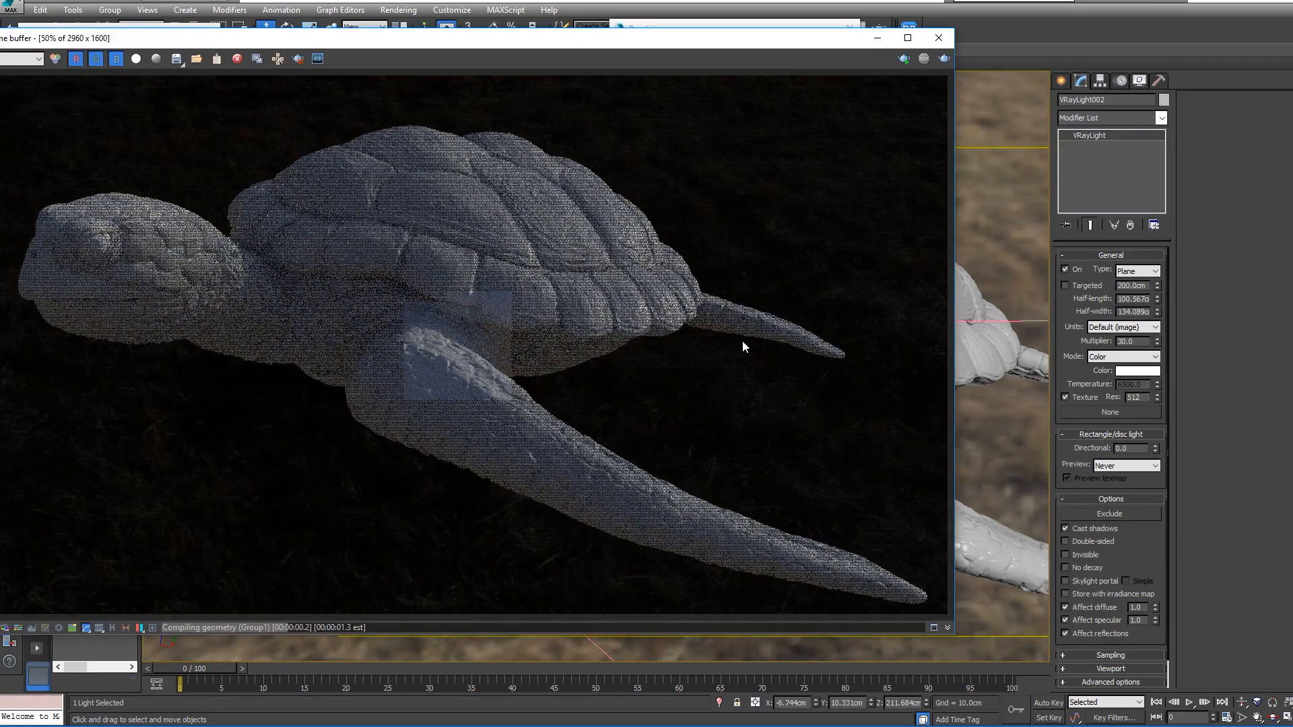
drag(496, 42, 590, 45)
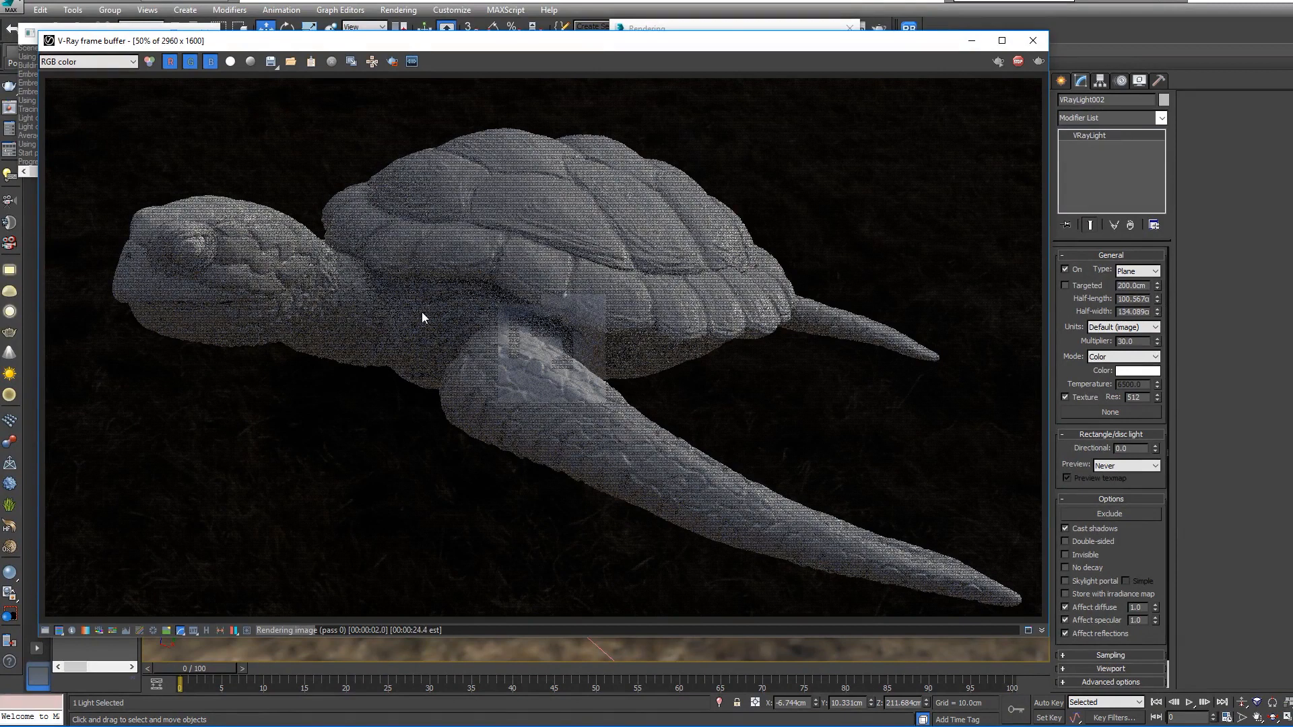
click(1032, 41)
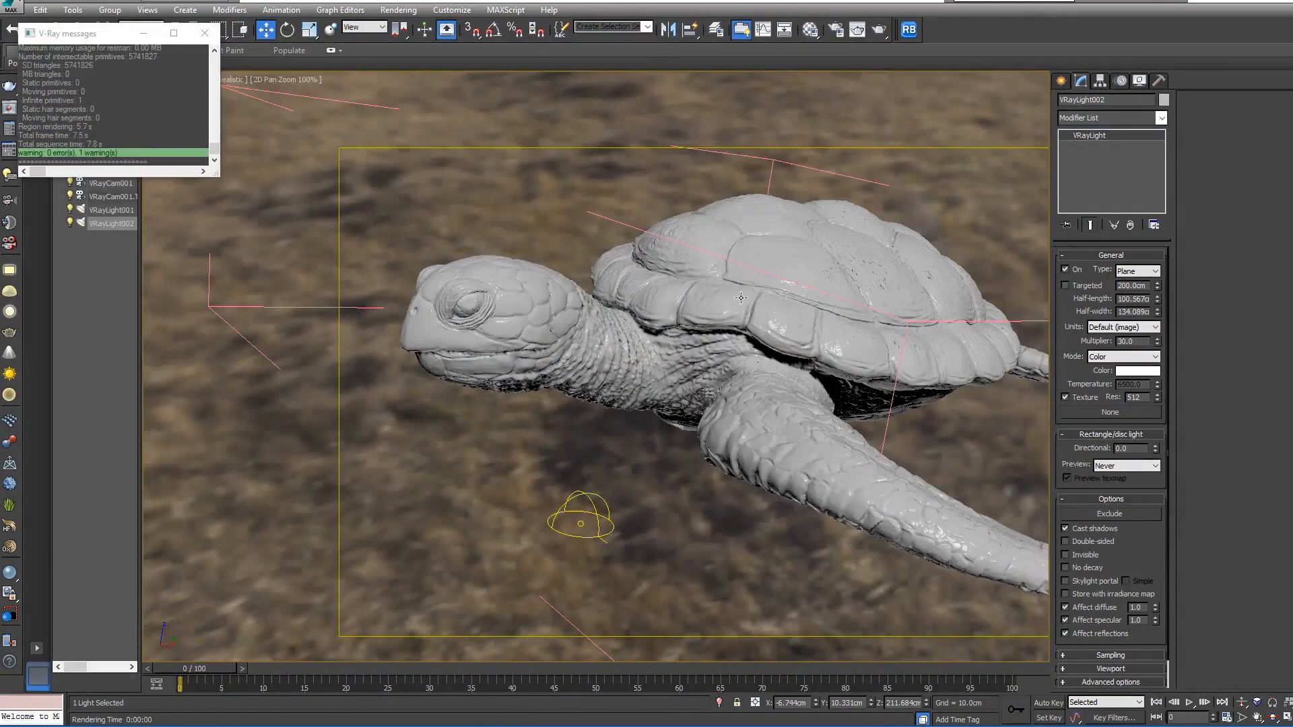
- Clone the overhead light as one independent copy beside the turtle, at about -192.7 cm on X
key(alt+w)
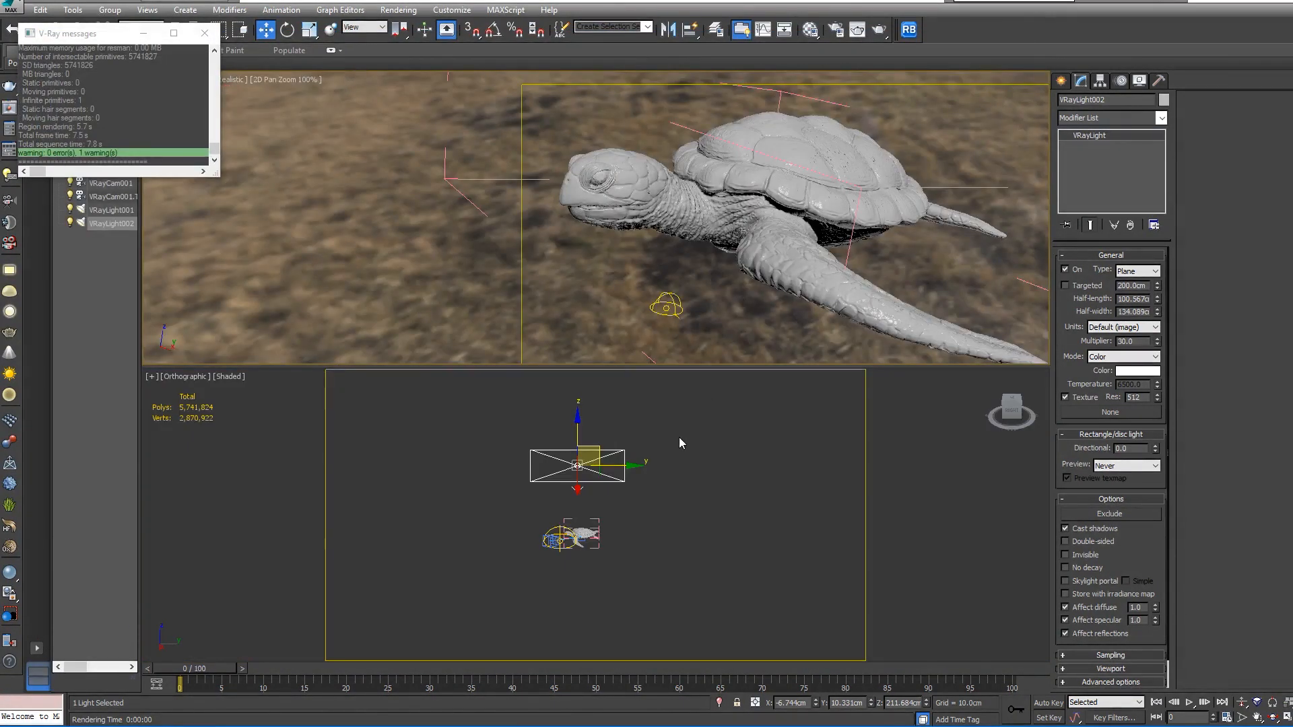
key(alt+w)
key(t)
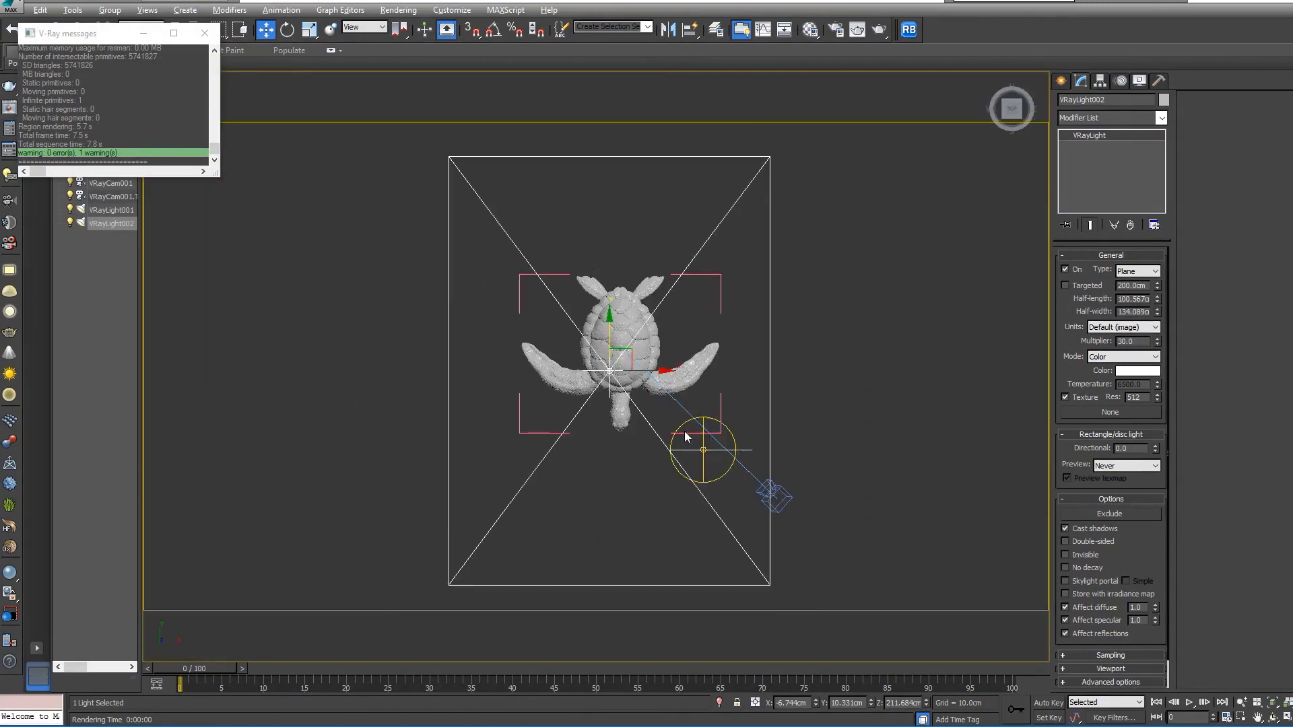
alt+middle_drag(710, 403, 731, 319)
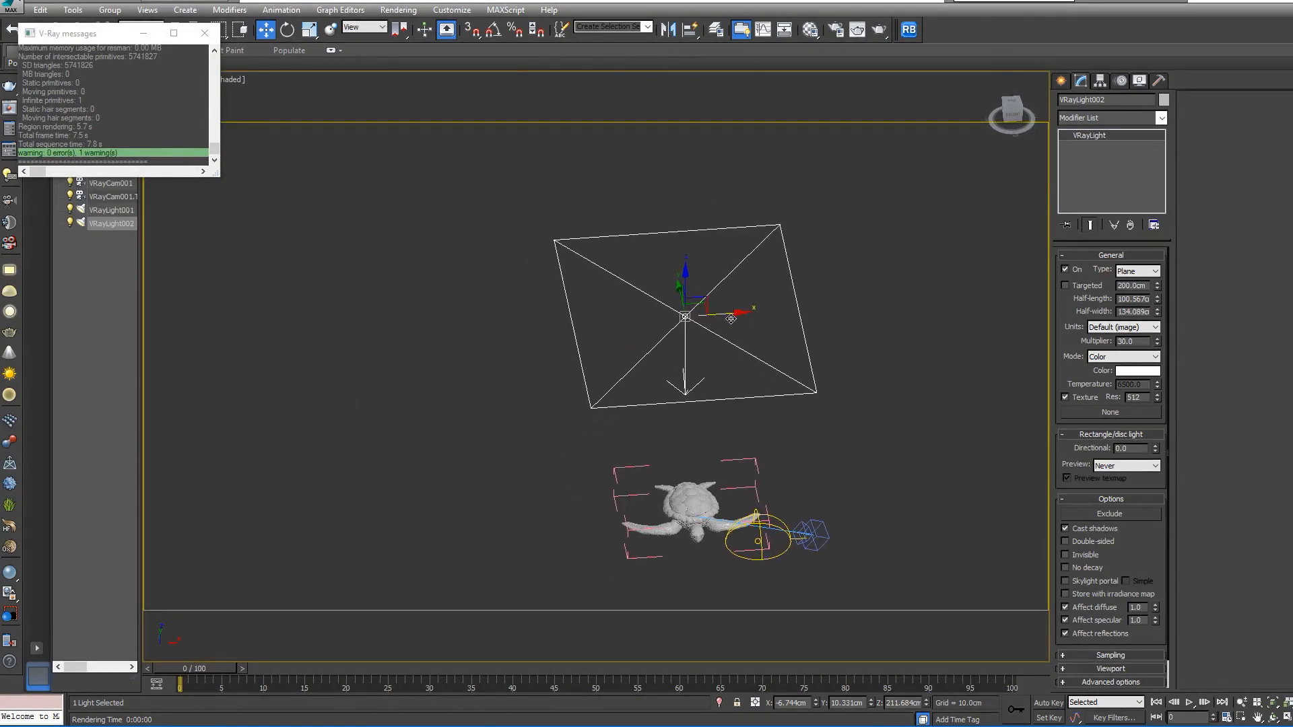
shift+drag(732, 314, 522, 323)
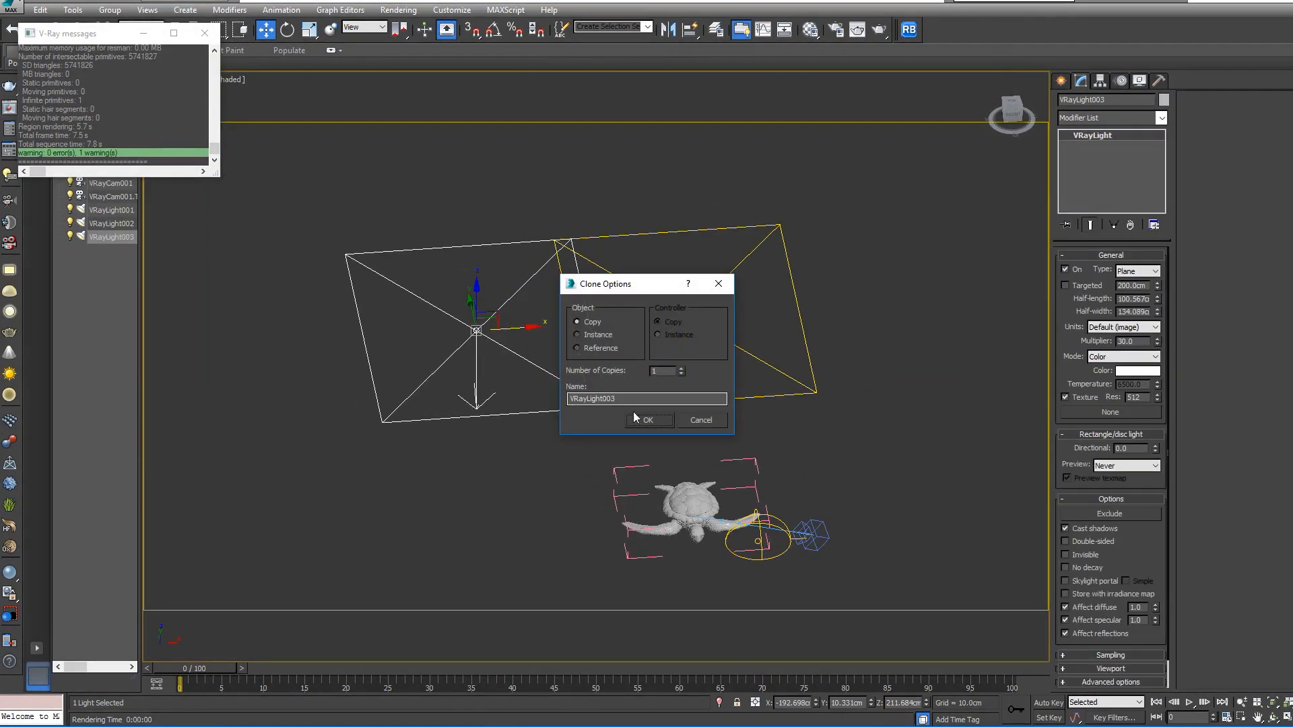
click(639, 417)
- Turn on angle snapping and rotate the copied light -60 degrees about Y so it faces the turtle
alt+middle_drag(550, 502, 535, 375)
key(e)
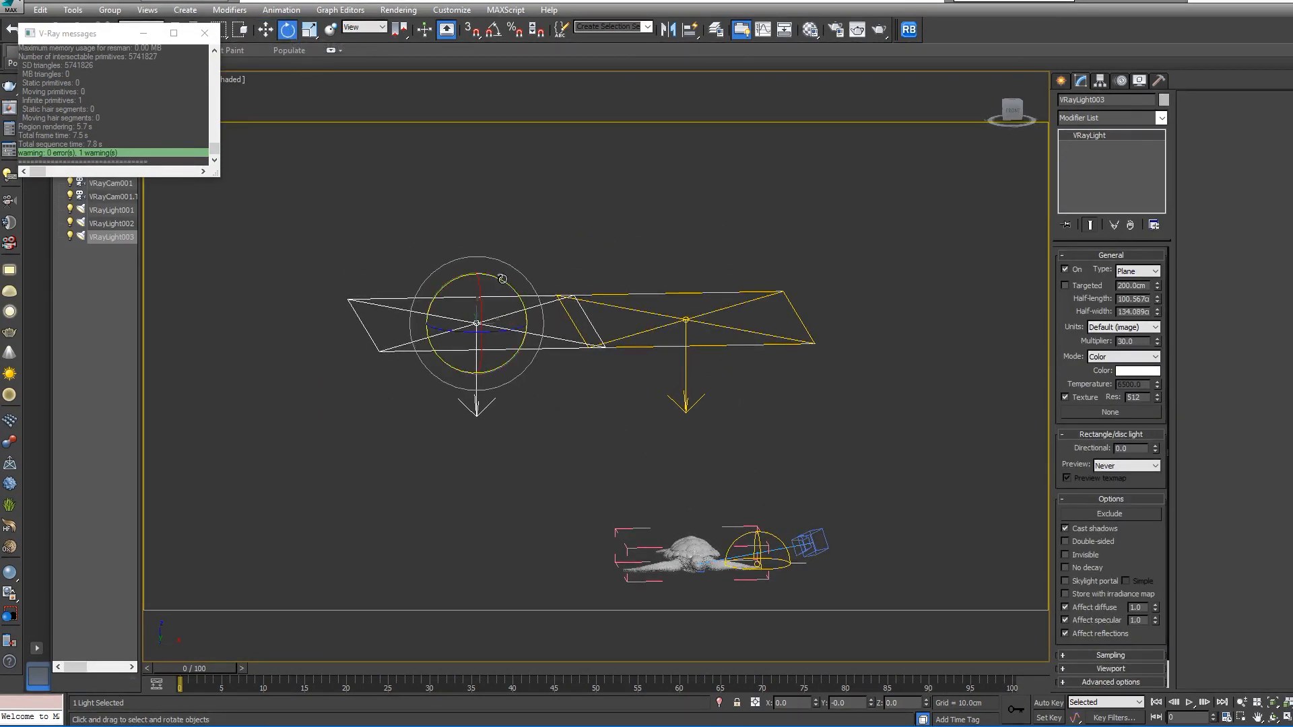
drag(502, 278, 409, 266)
key(ctrl+z)
click(493, 30)
drag(498, 280, 455, 273)
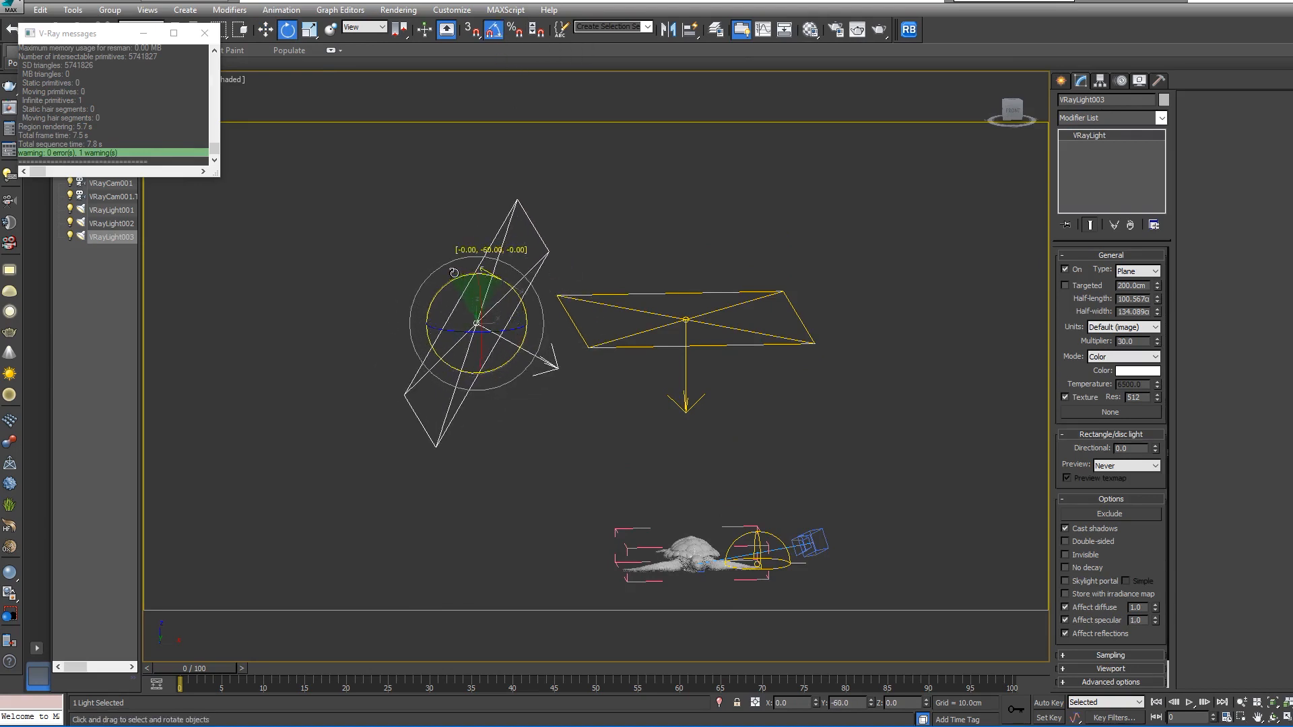
- Lower the copied light to about 39.6 cm on Z and shrink it to about 37.6 cm half-length and 80.5 cm half-width
alt+middle_drag(721, 475, 635, 375)
key(w)
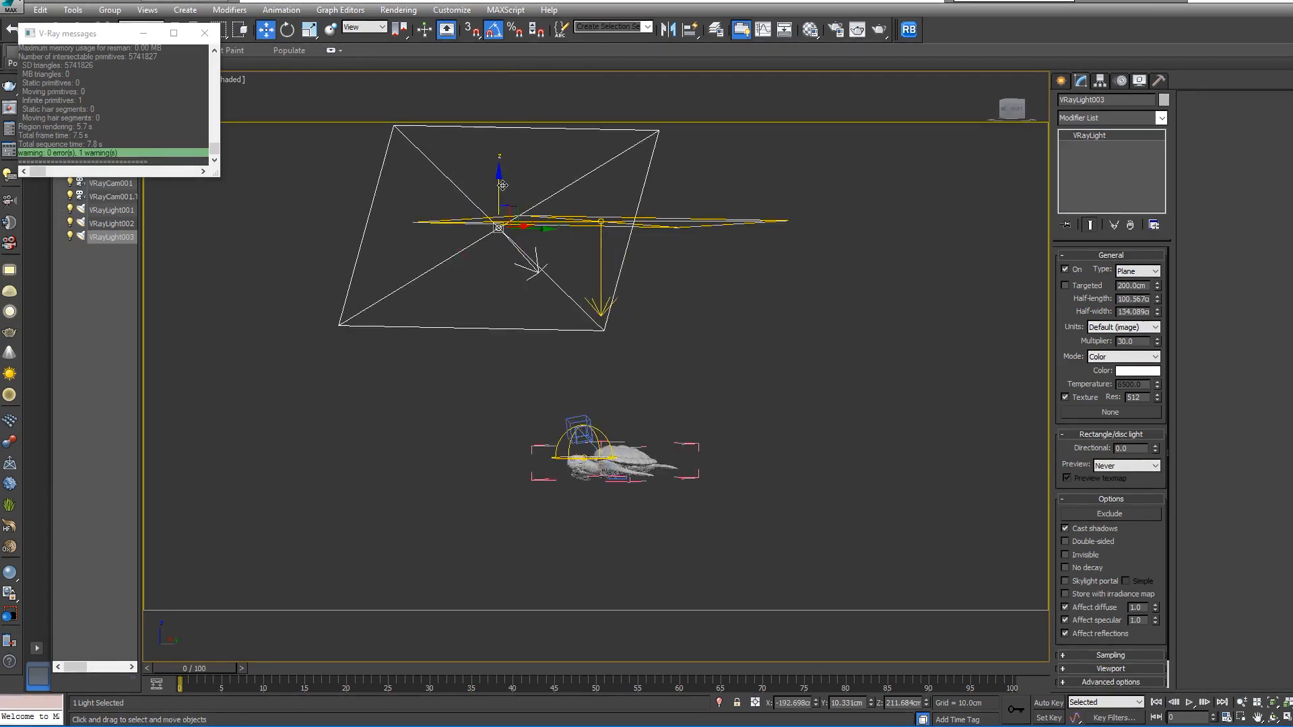
drag(503, 185, 514, 380)
alt+middle_drag(514, 381, 445, 384)
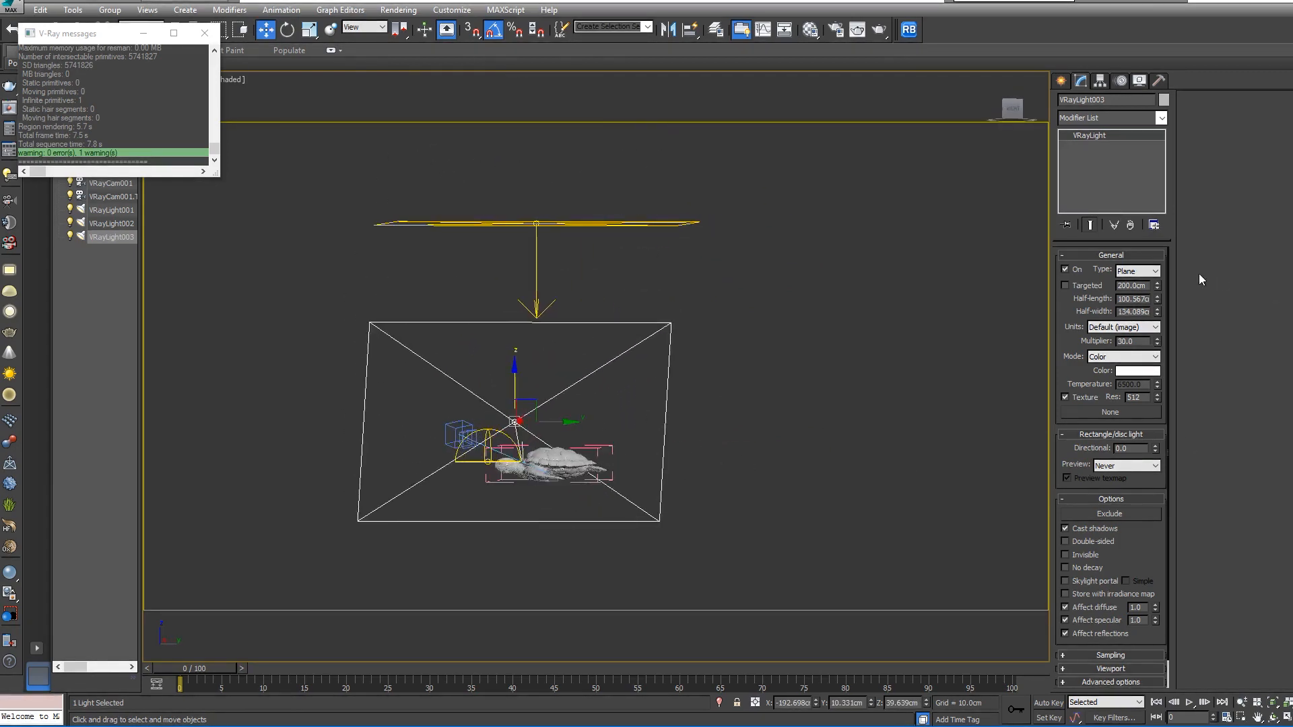
mouse_move(1159, 301)
mouse_down()
mouse_move(1157, 340)
mouse_move(1158, 307)
mouse_up()
- Move the side light closer to the turtle, to about -112 cm on X and 0.5 cm on Z, and tilt it to -85 degrees about Y
alt+middle_drag(964, 398, 569, 398)
drag(525, 399, 483, 429)
key(e)
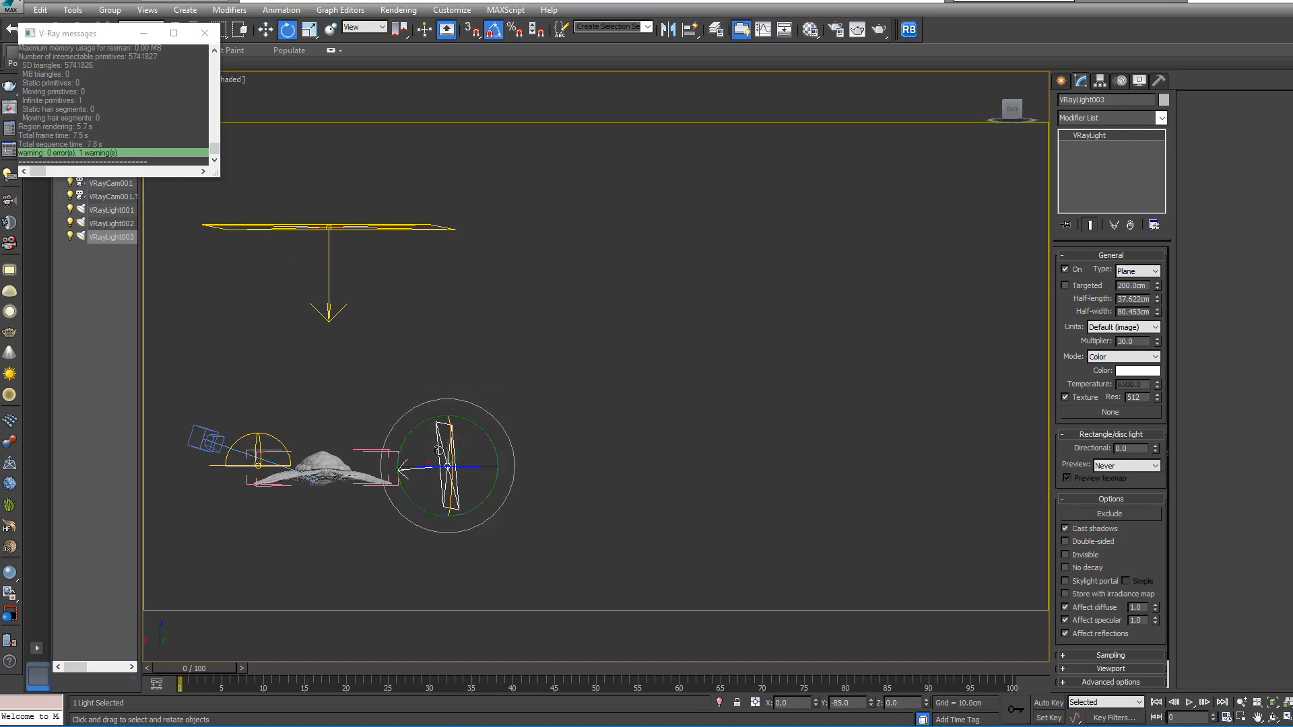
- Shift the side light in the camera view about 42 cm along Y toward the shell and about 6.5 cm down
alt+middle_drag(483, 429, 796, 396)
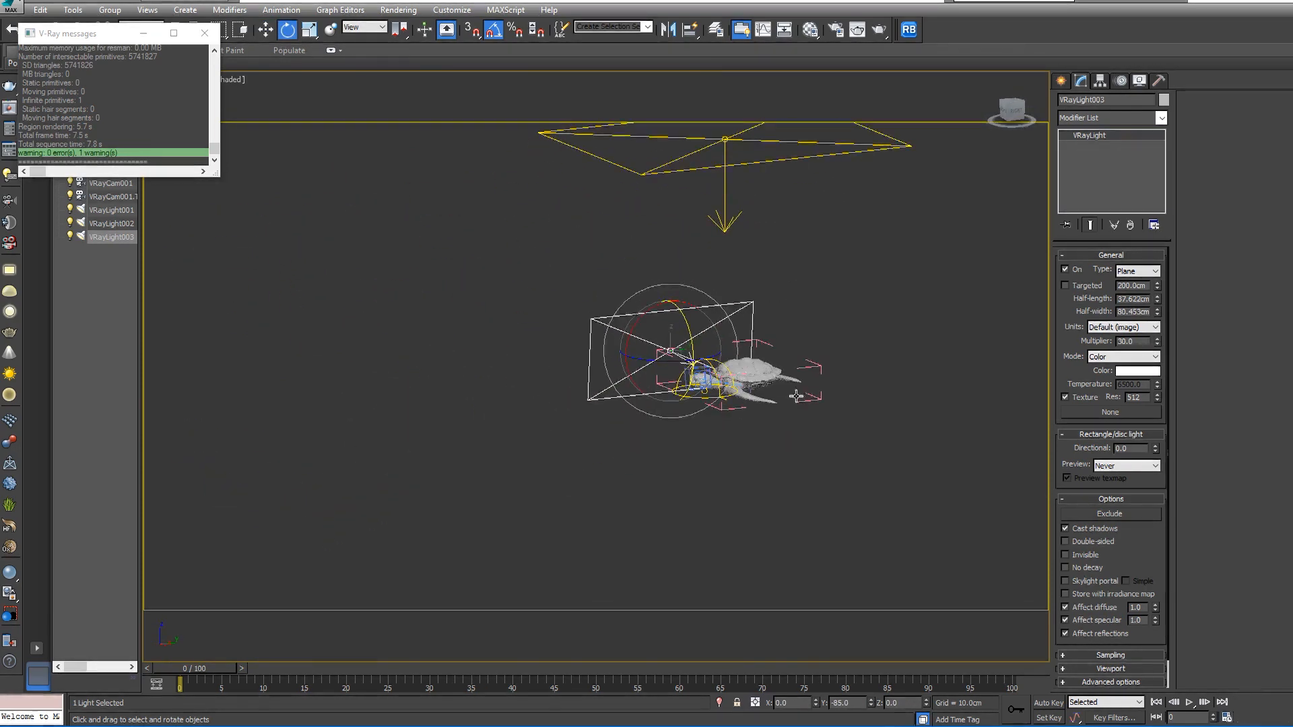
key(c)
key(w)
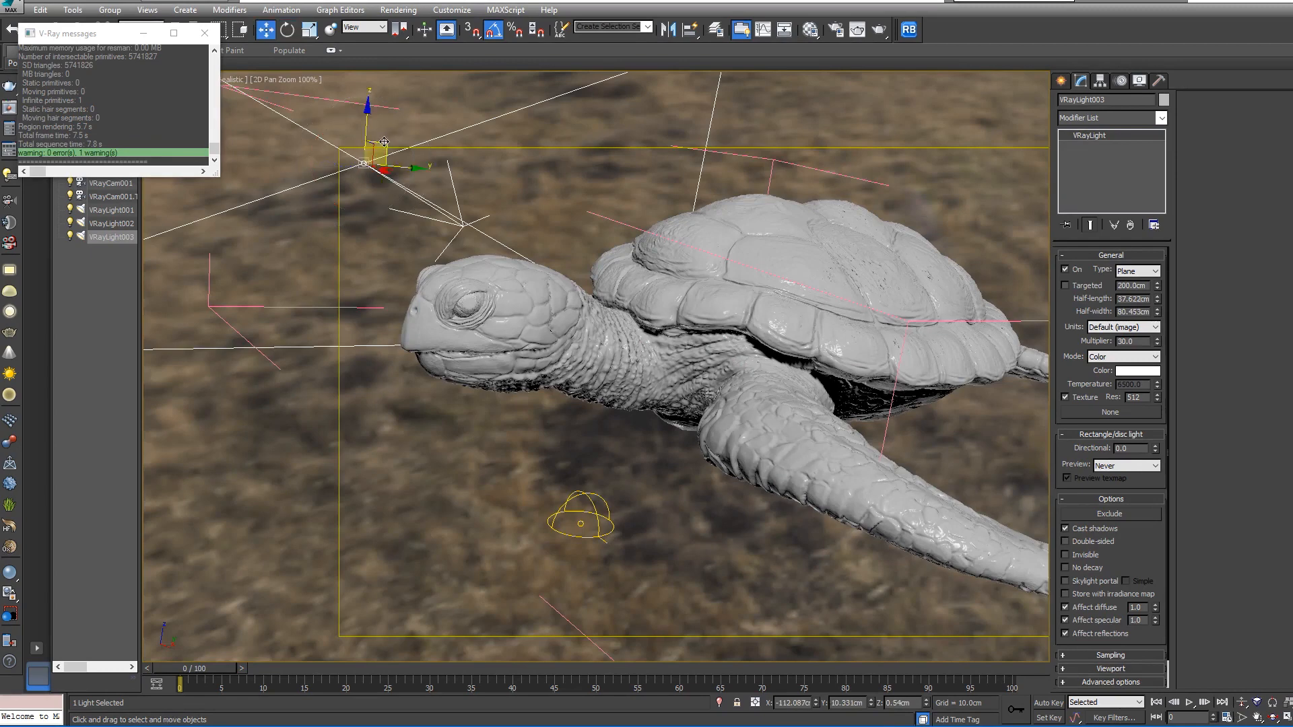
drag(384, 142, 572, 191)
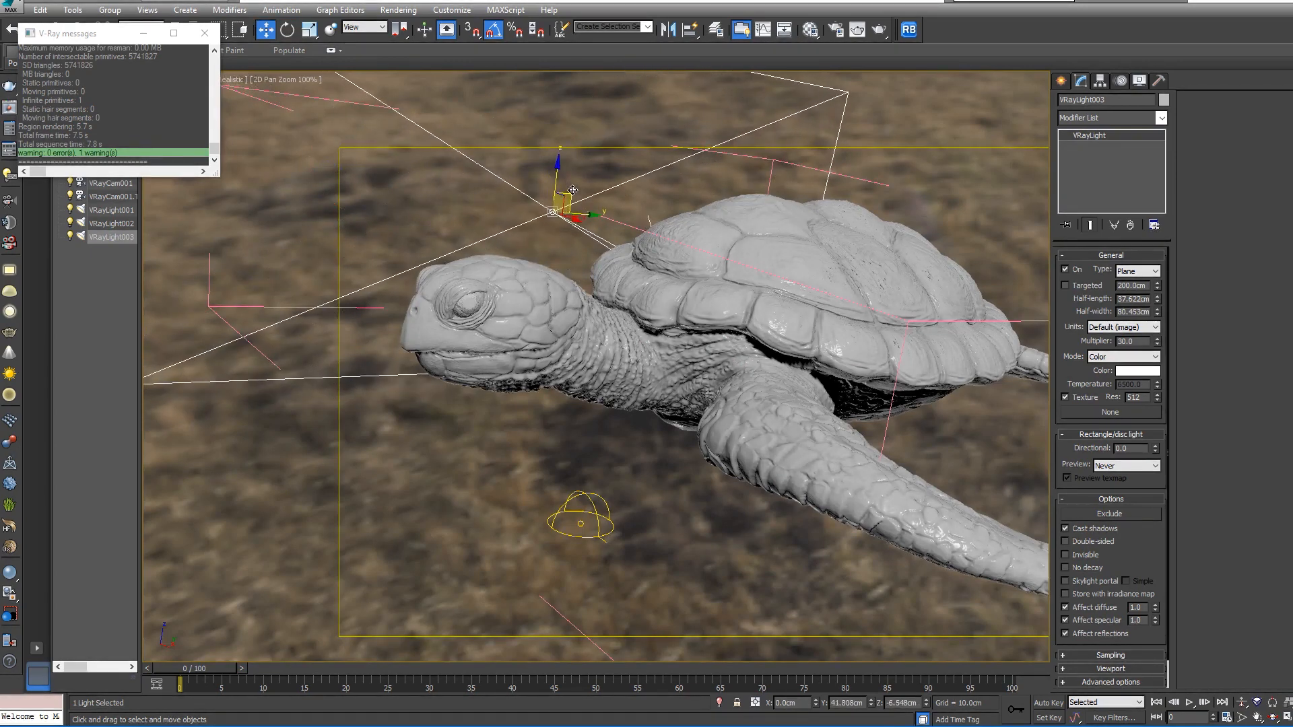
- Make the side light invisible to the camera, set its multiplier to 80 and check it with test renders
click(1086, 559)
key(shift+q)
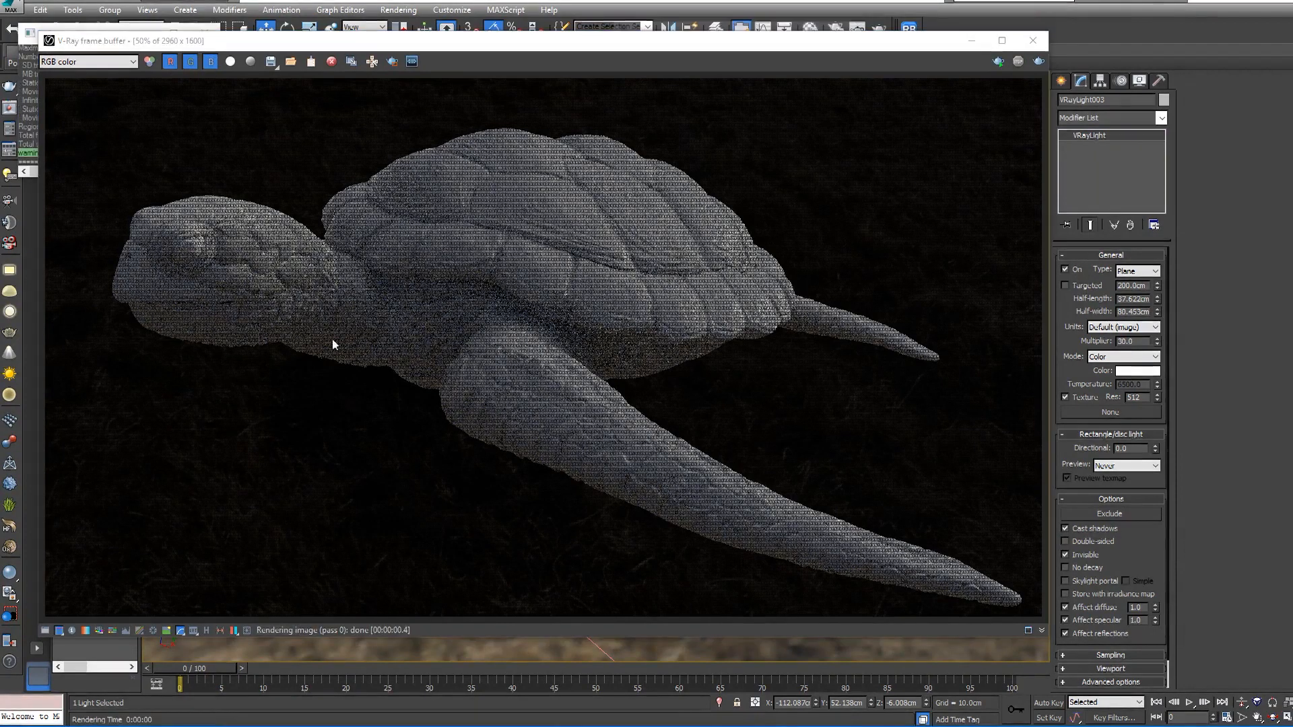
drag(1158, 342, 1164, 310)
click(1036, 61)
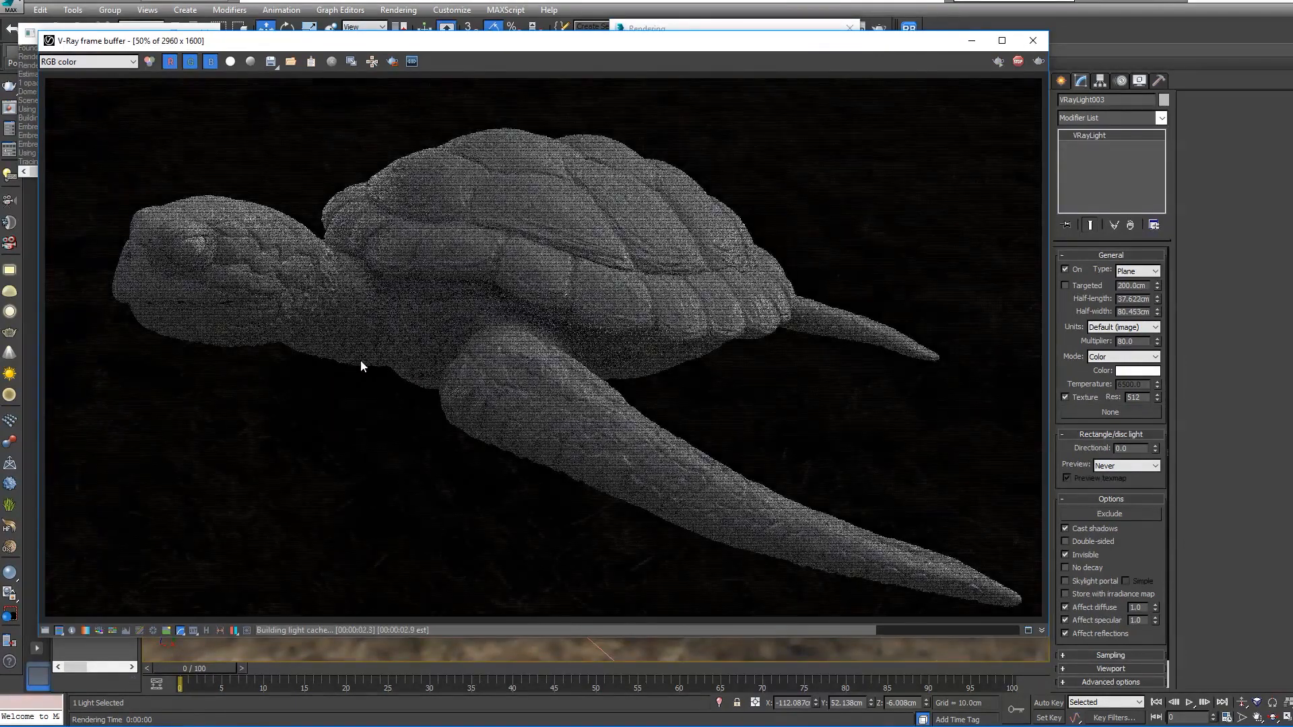
click(1034, 46)
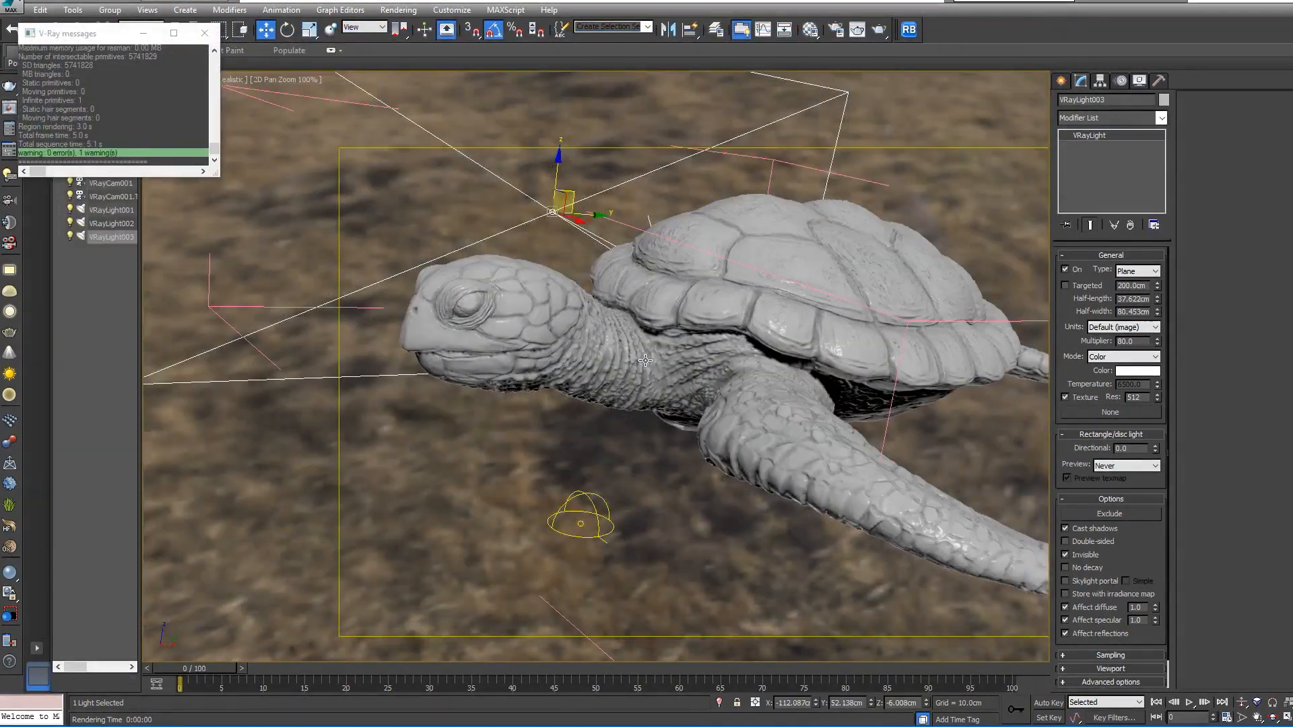
- Move the side light closer to the turtle, to about -77.3 cm on X, 31.4 cm on Y and -15.9 cm on Z
key(t)
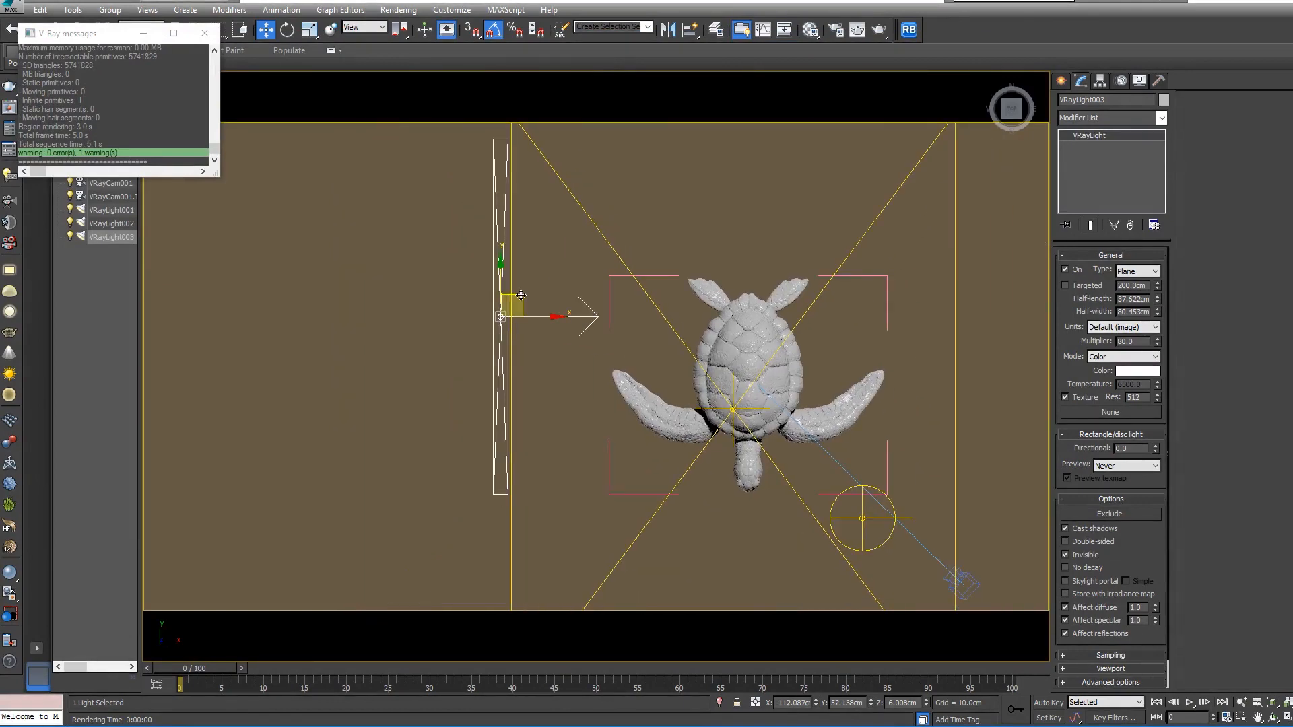
drag(521, 295, 599, 341)
key(p)
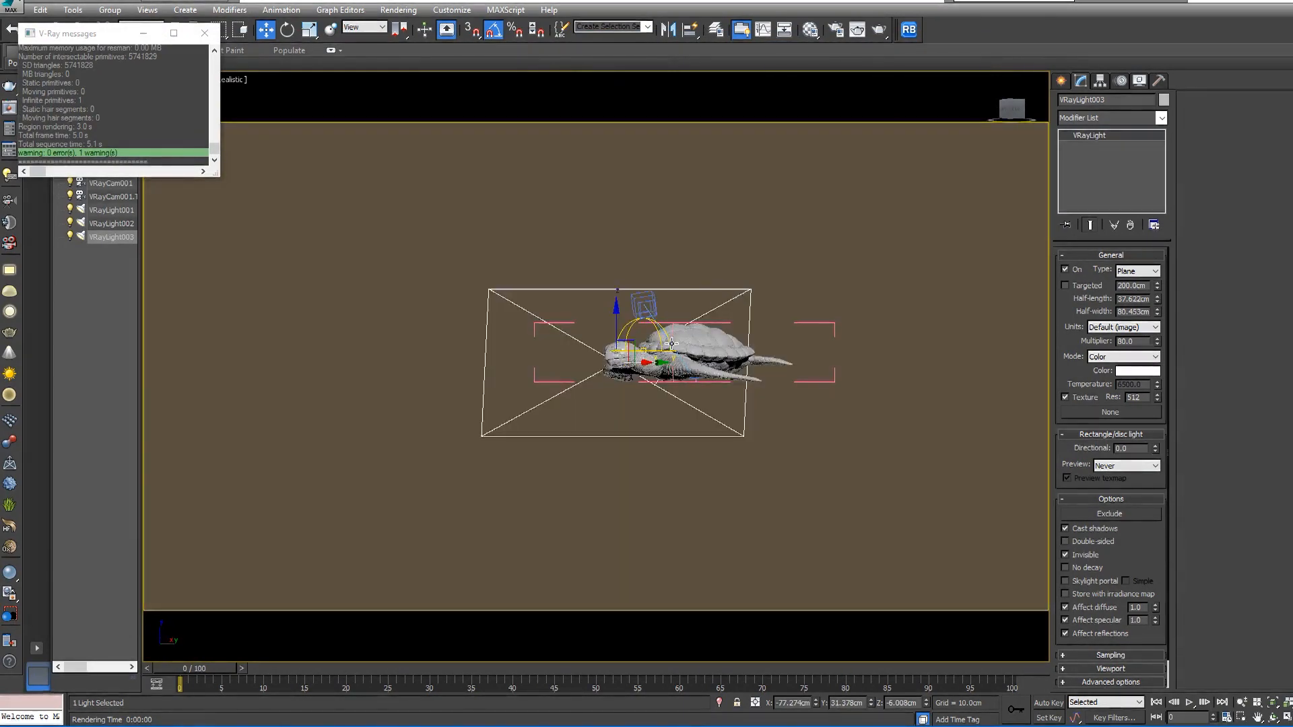
key(e)
drag(638, 388, 642, 376)
key(w)
key(c)
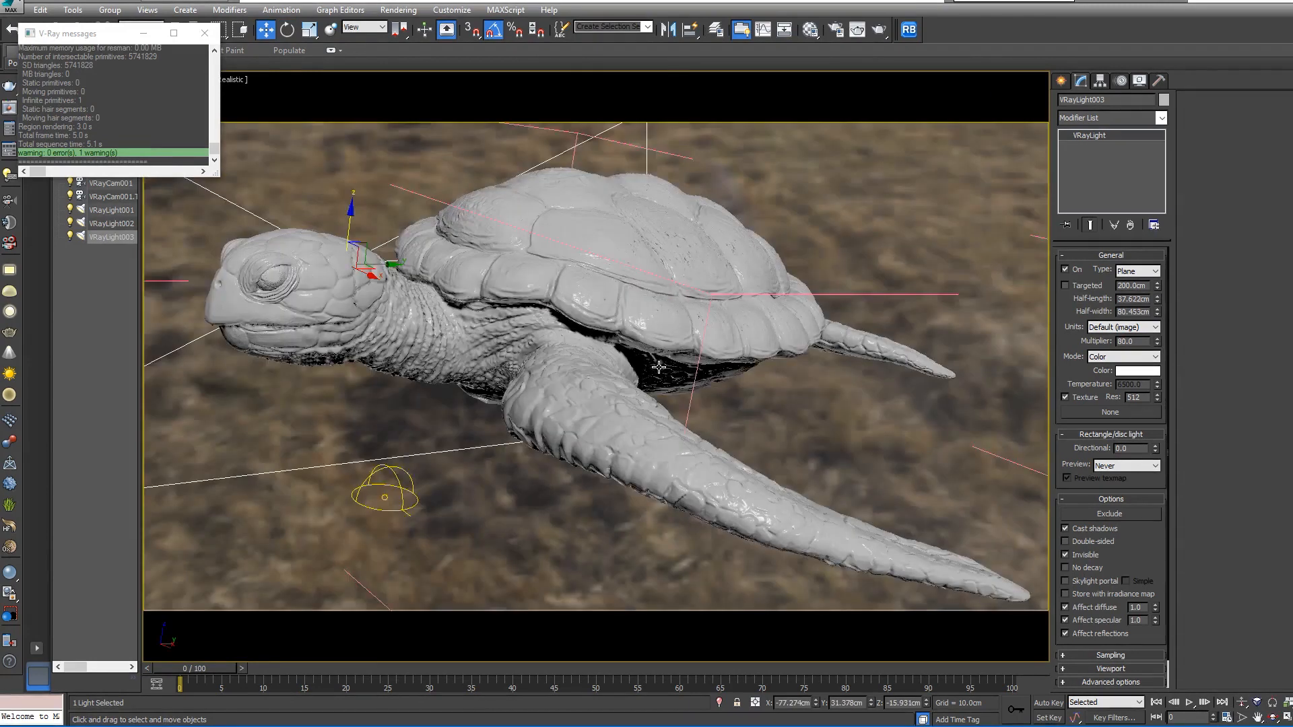
- Set the second viewport to the VRayCam001 view and test-render it, inspecting the lighting on the head, neck and flipper
key(alt+w)
key(c)
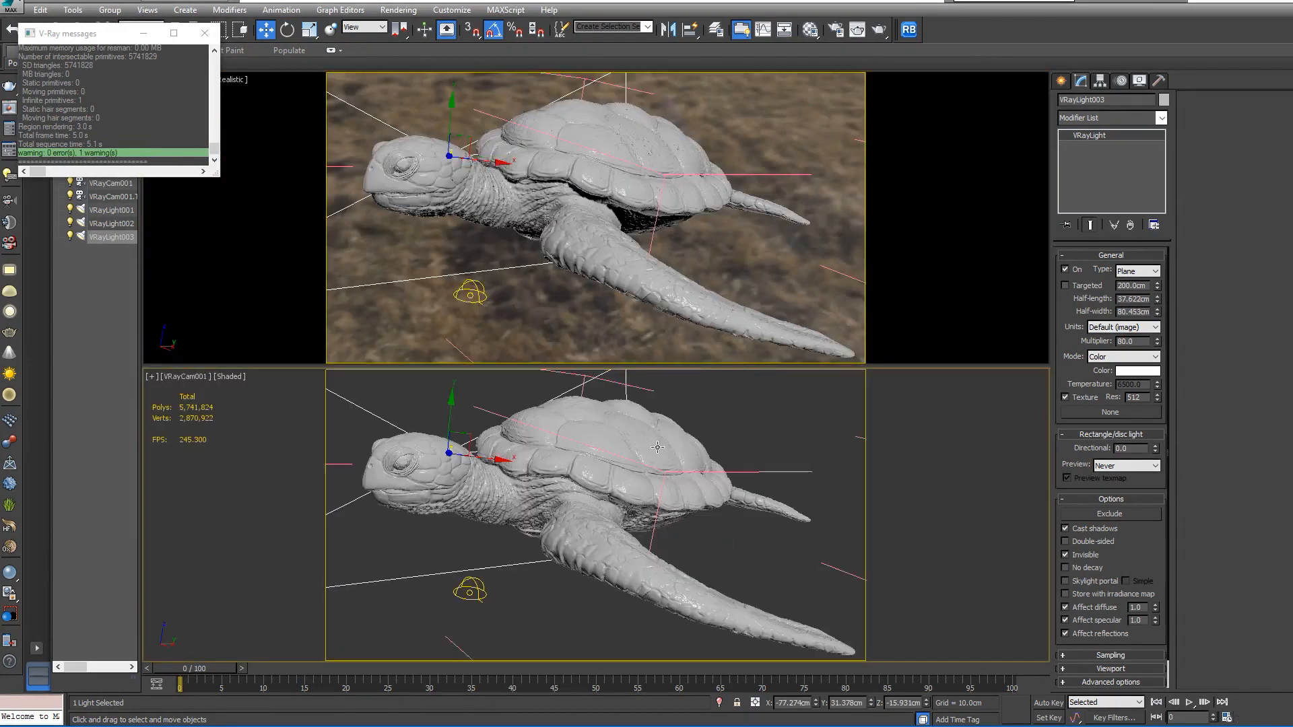
key(shift+q)
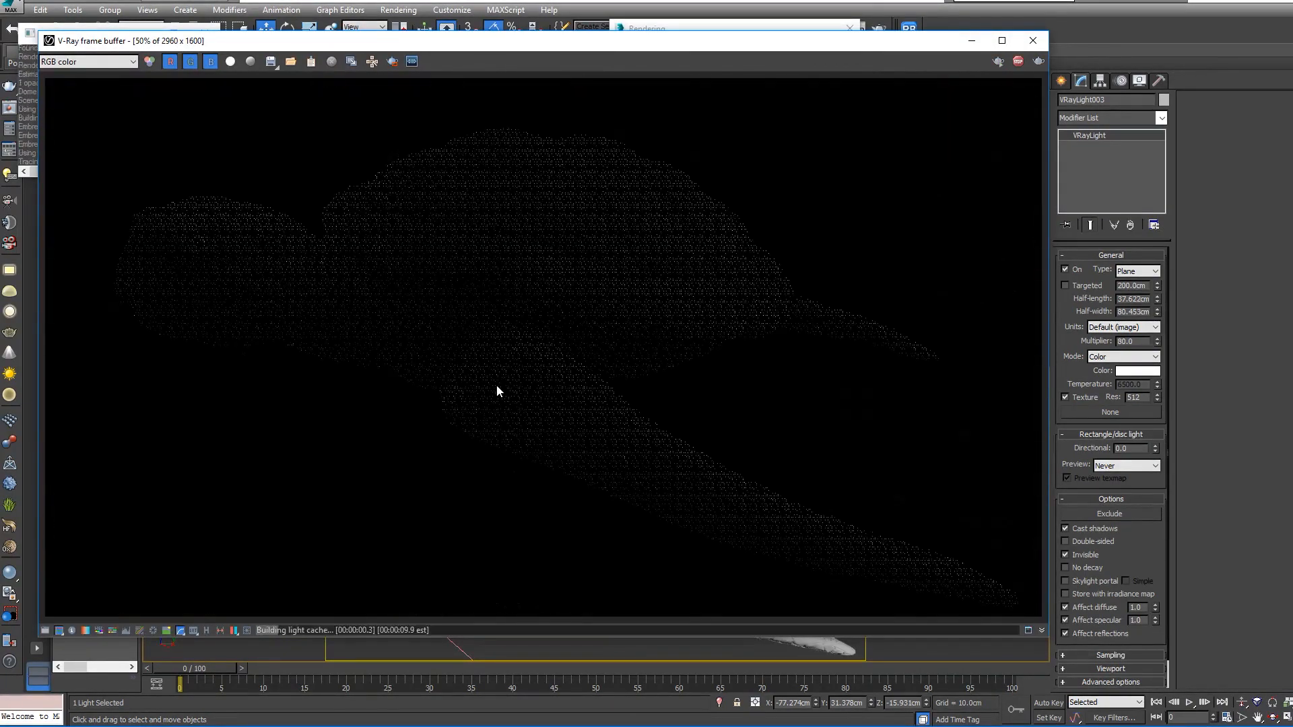
scroll(268, 348, up, 1)
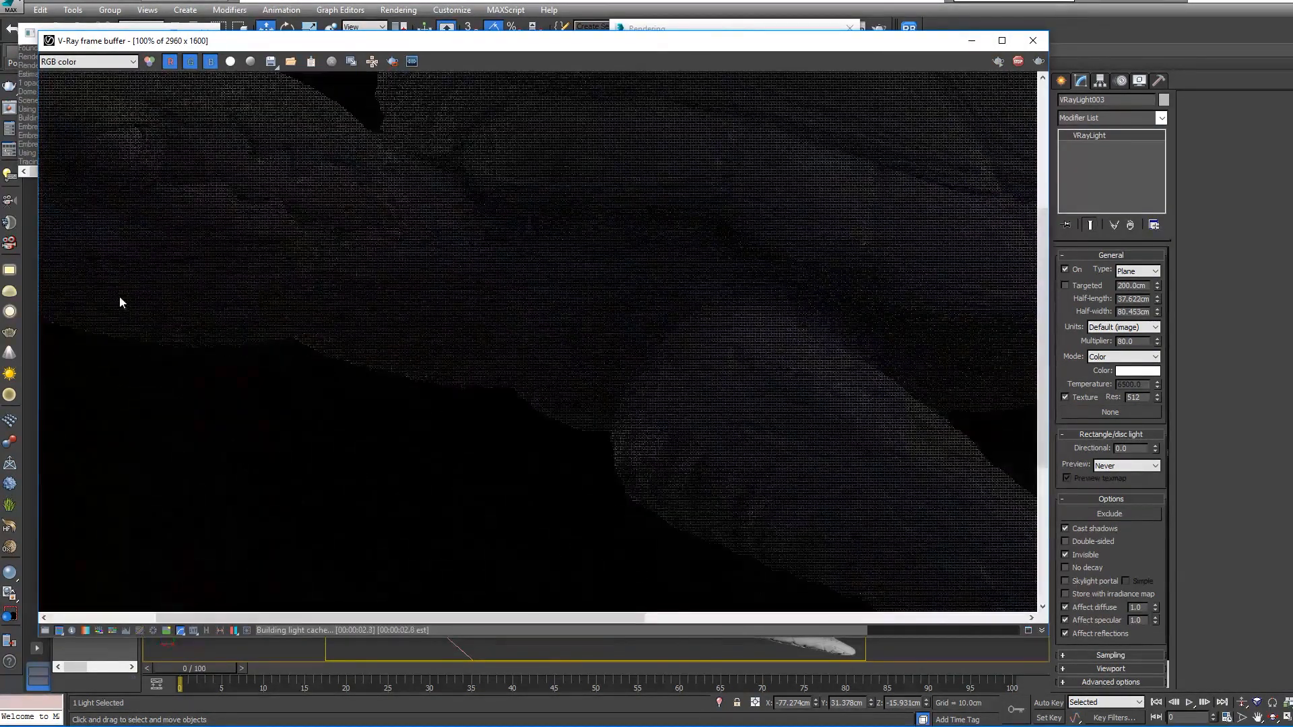
middle_drag(119, 296, 213, 322)
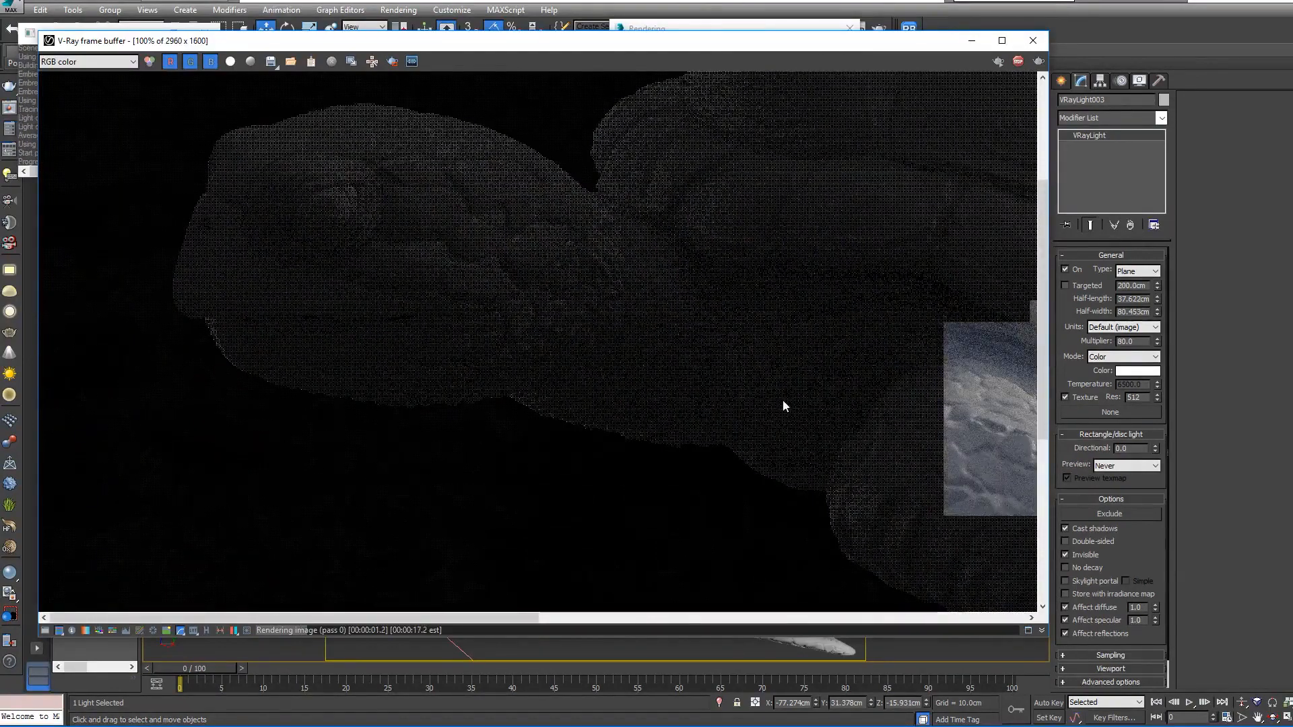
middle_drag(692, 429, 577, 359)
middle_drag(688, 386, 615, 389)
scroll(652, 390, down, 2)
scroll(652, 389, up, 1)
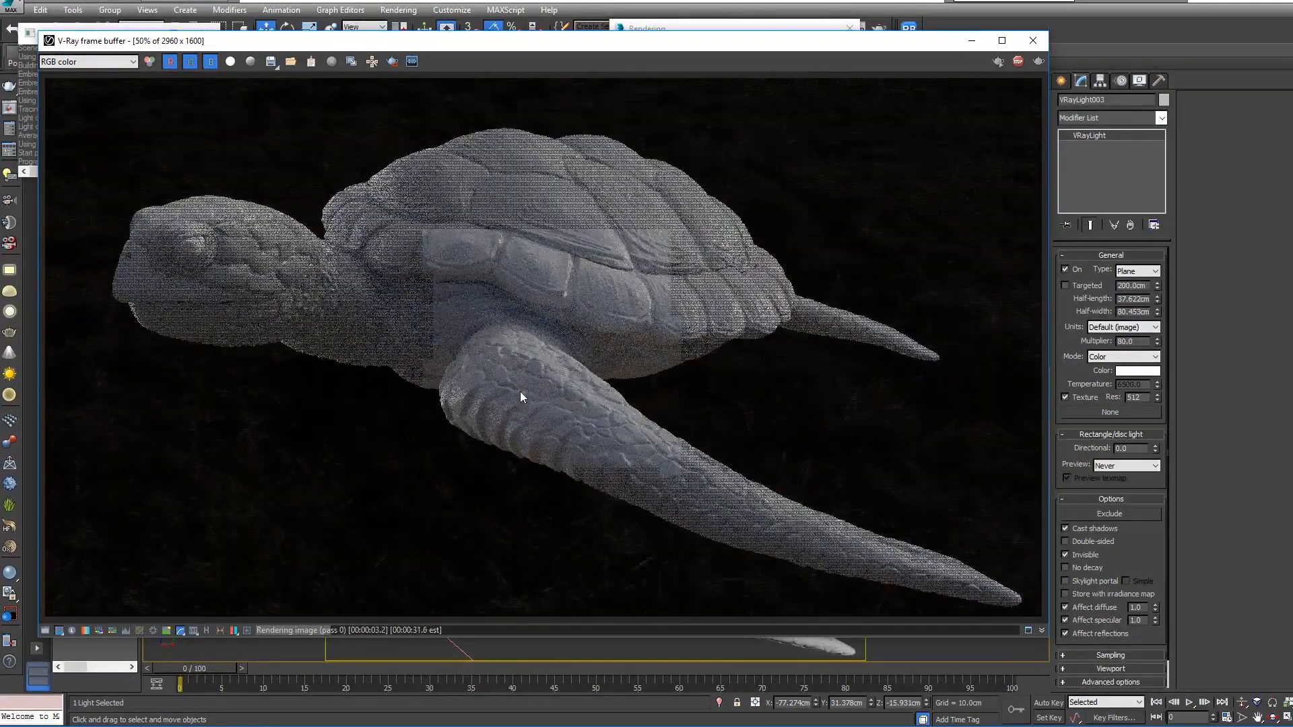
click(1043, 43)
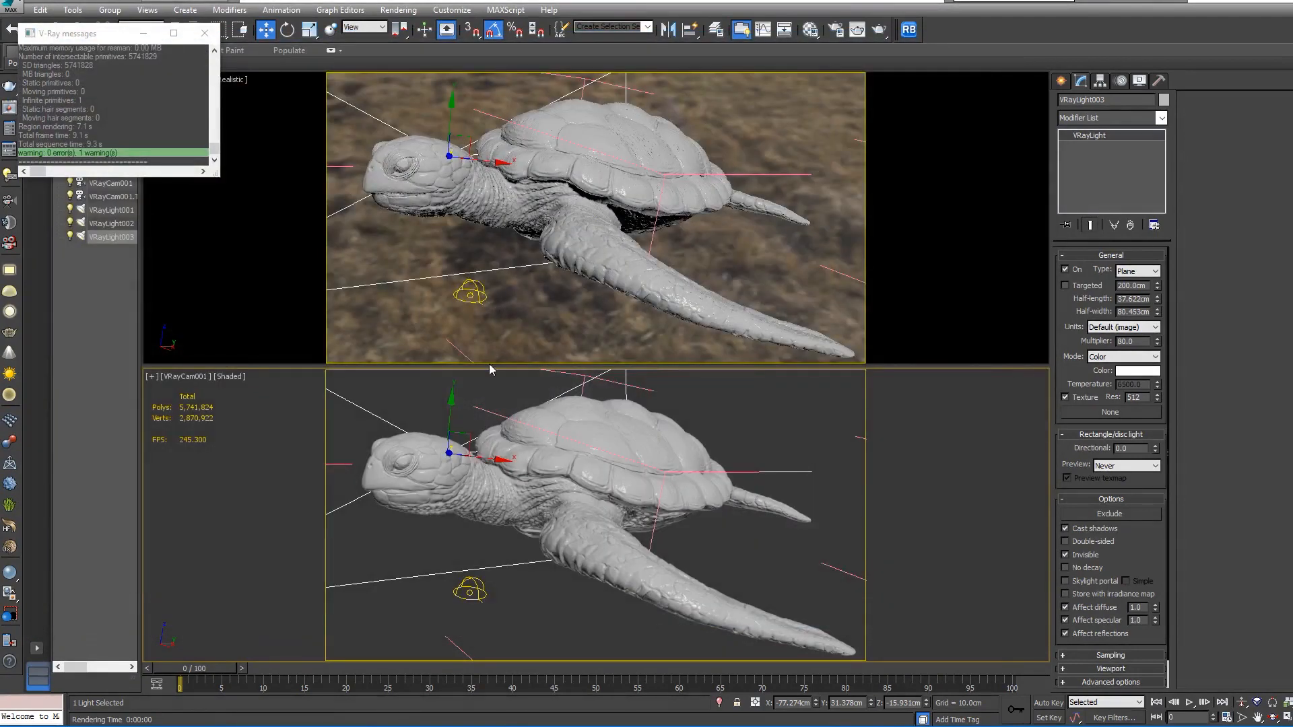
- Lower the side light to about -26.2 cm on Z and run another test render
drag(450, 409, 442, 441)
key(shift+q)
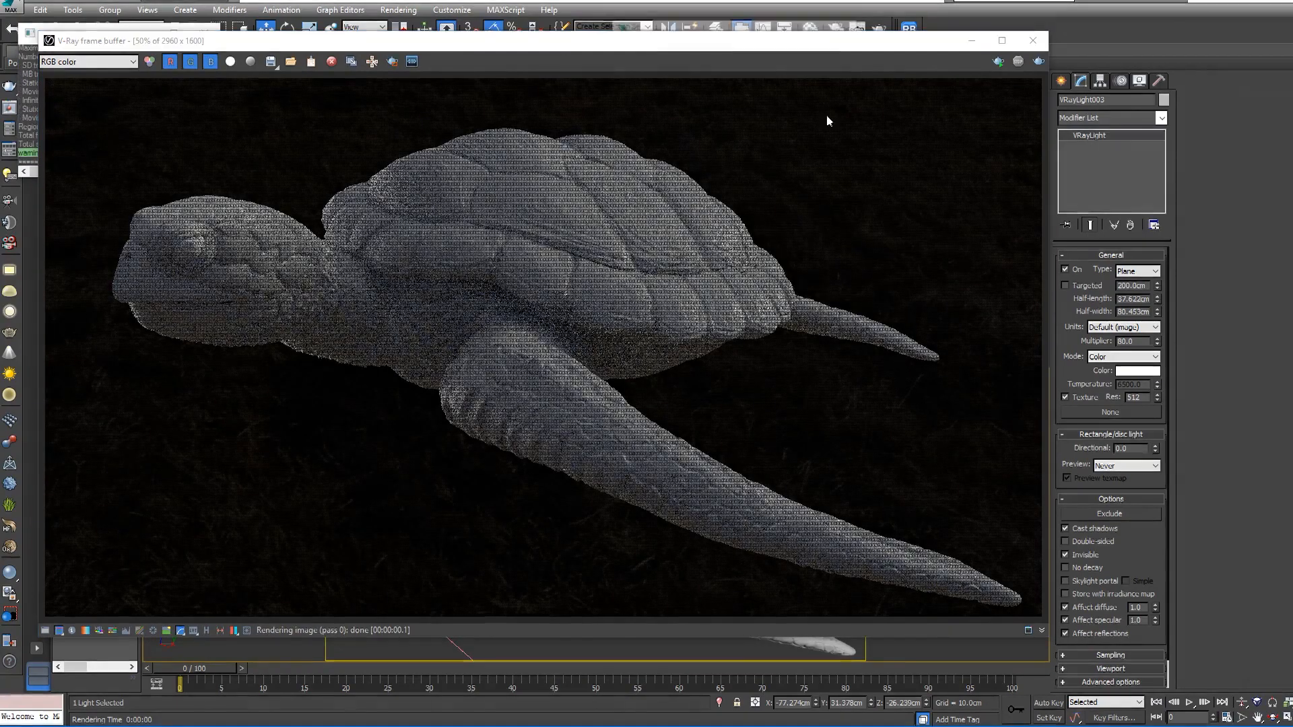
drag(950, 44, 921, 93)
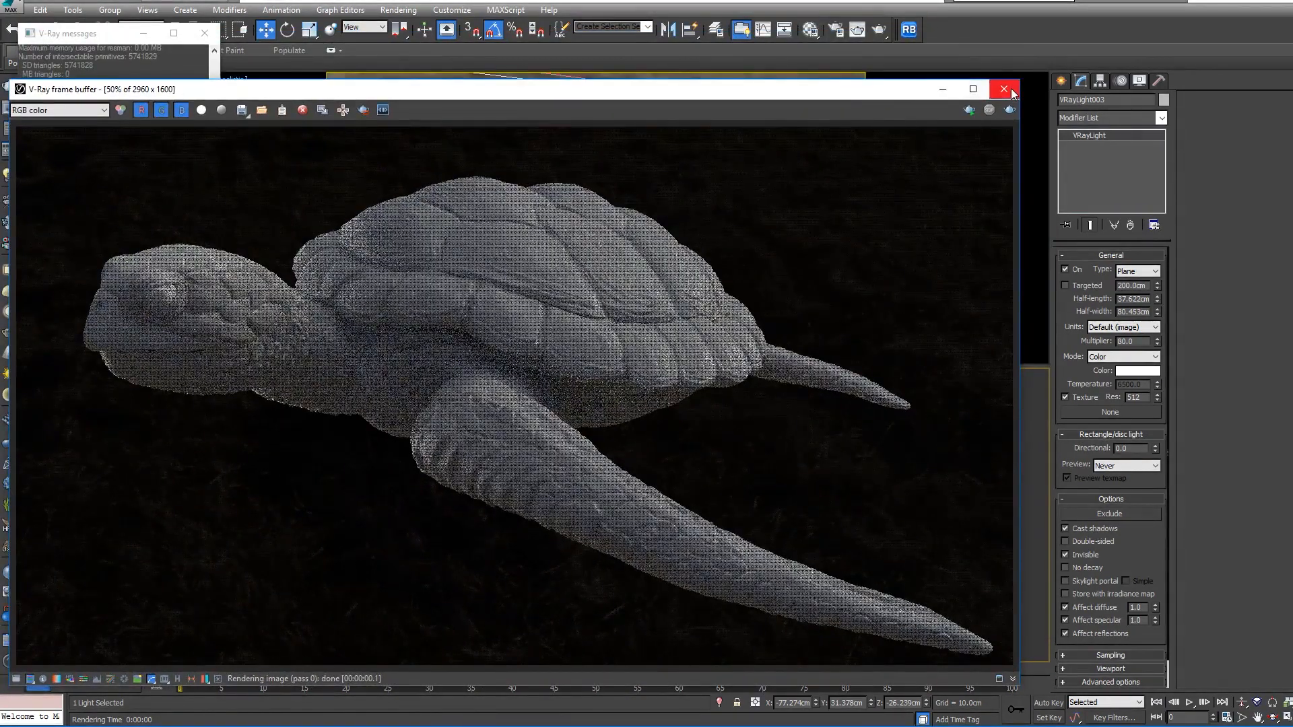
click(1012, 92)
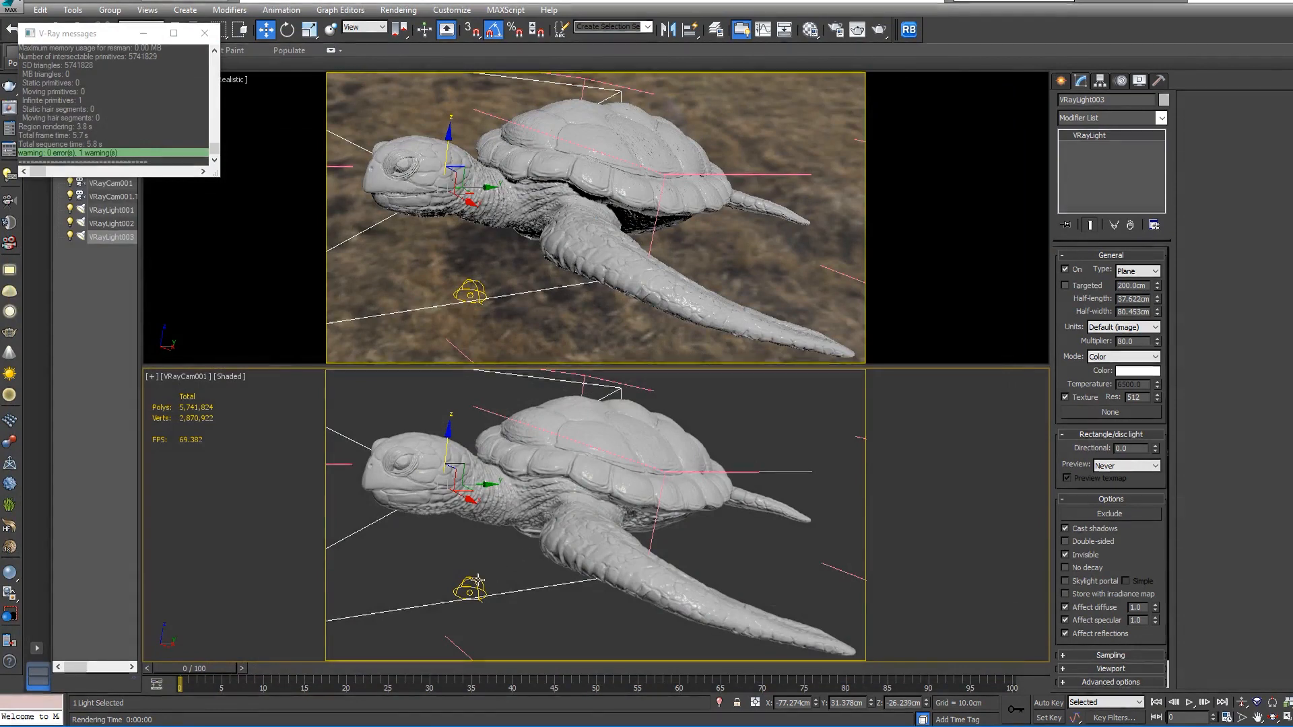
- Set the dome light's multiplier to 20 and check the turtle with a test render
drag(1140, 342, 1040, 348)
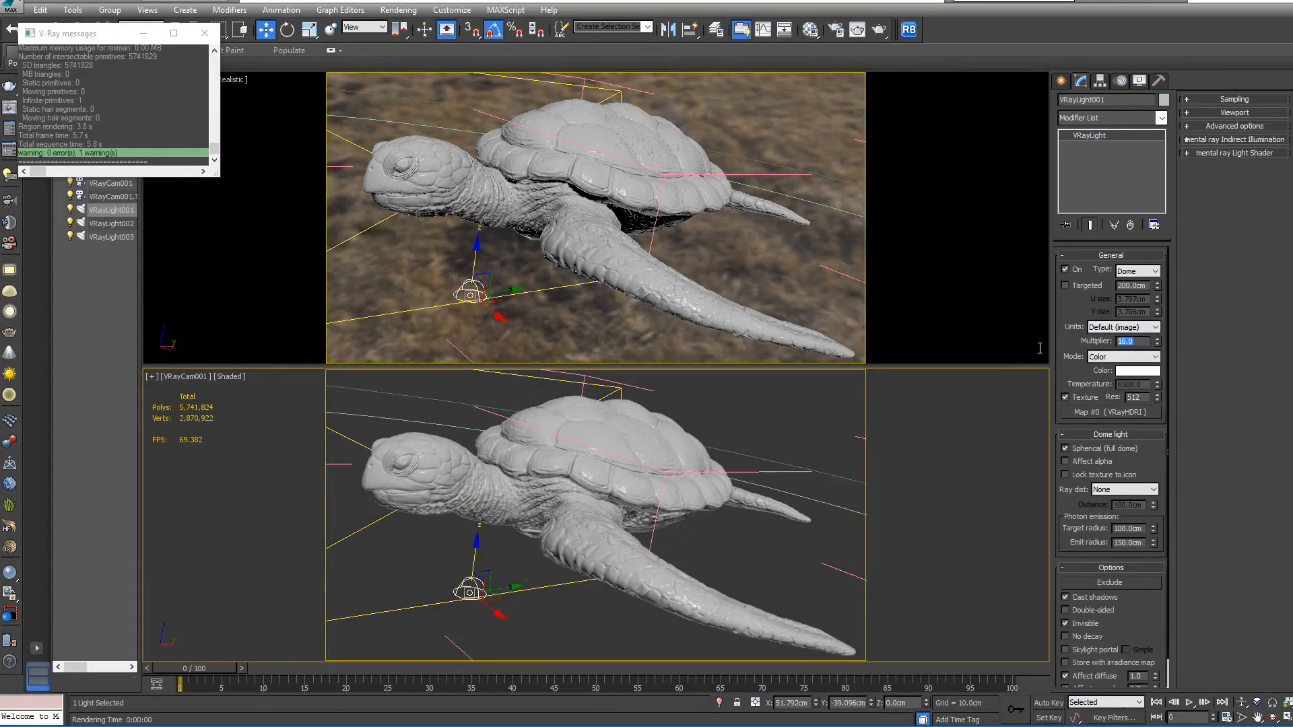
text(20)
key(Return)
click(443, 495)
key(shift+q)
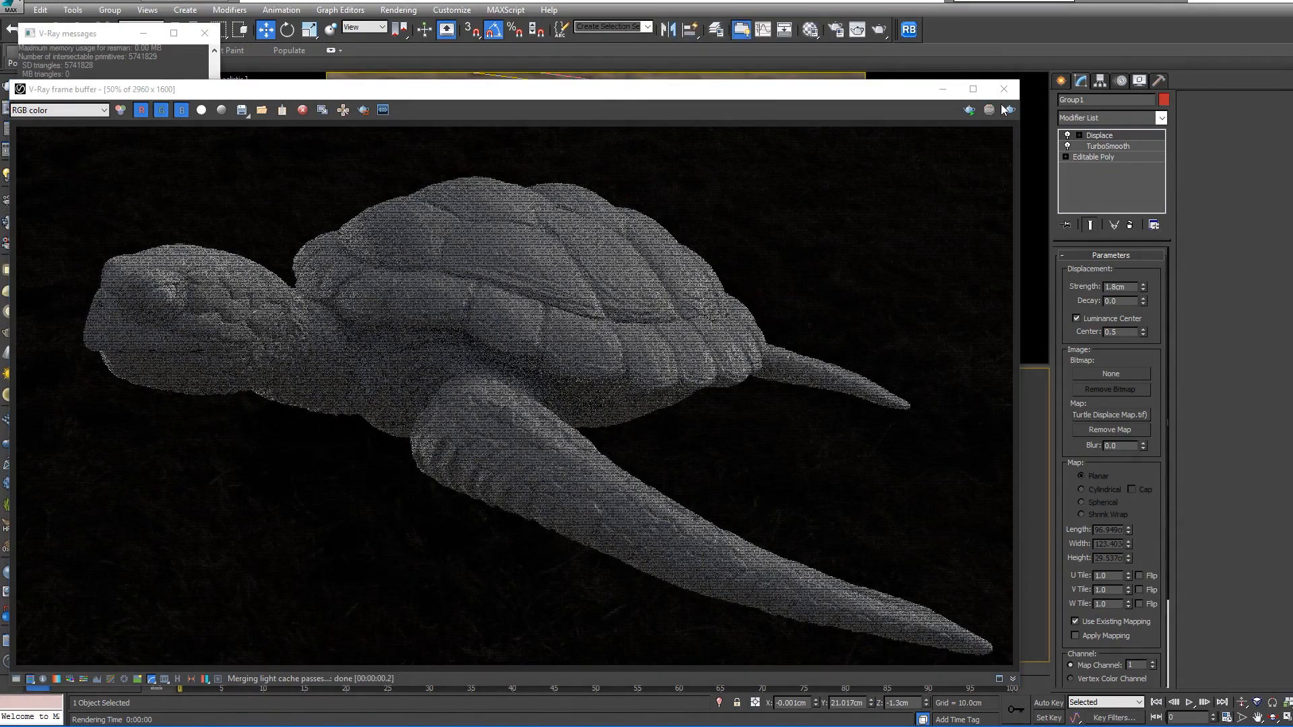
drag(864, 98, 894, 69)
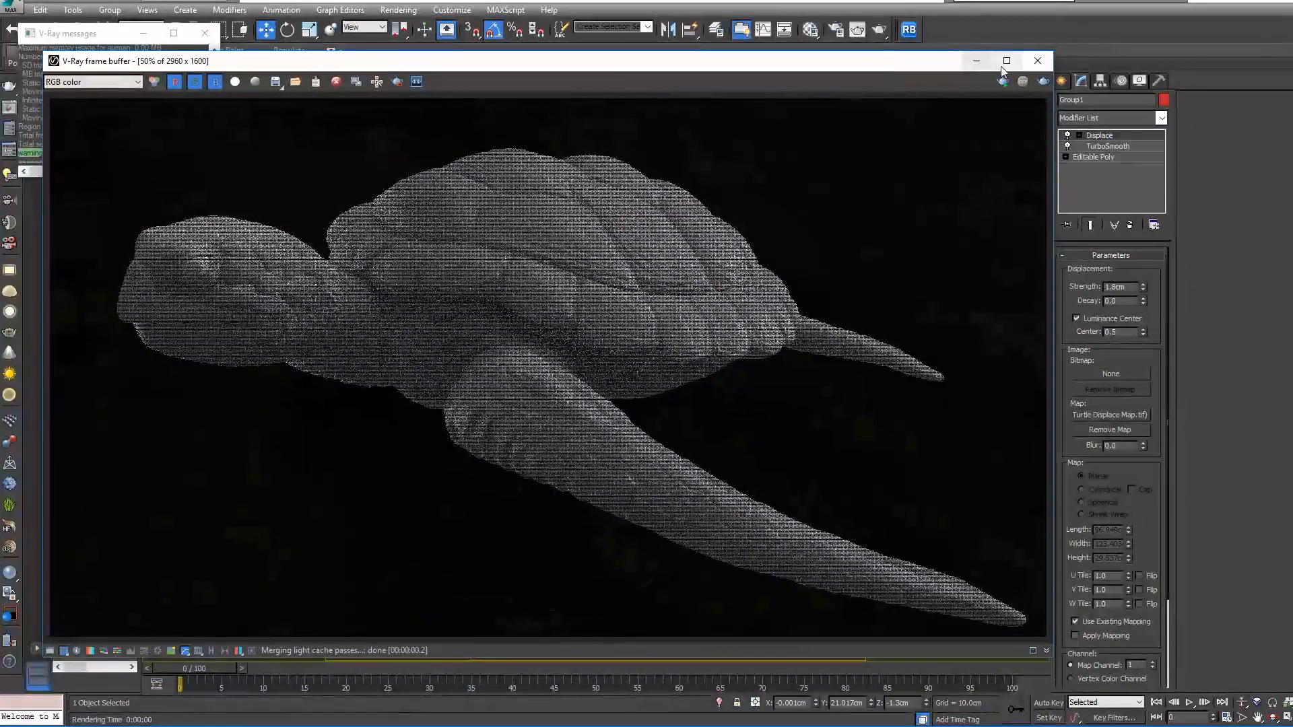
click(1035, 61)
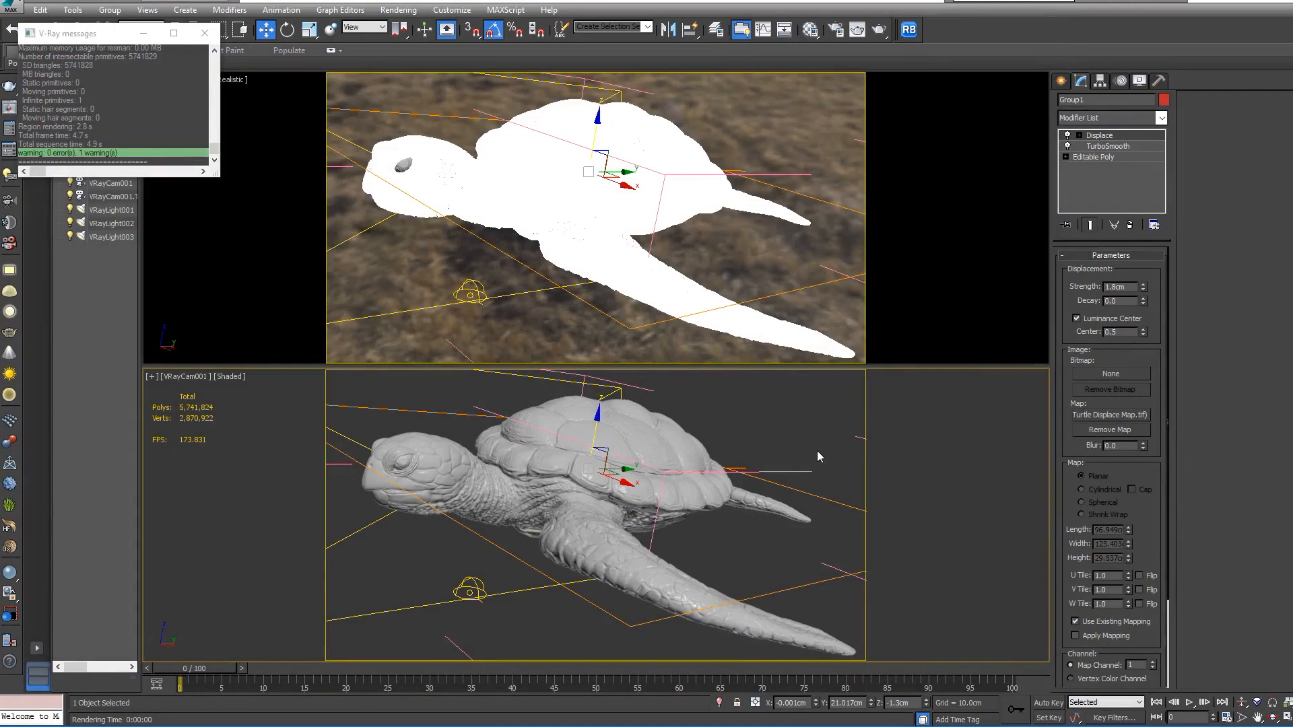
- Turn off the environment background map and render the maximized camera view
click(818, 451)
key(8)
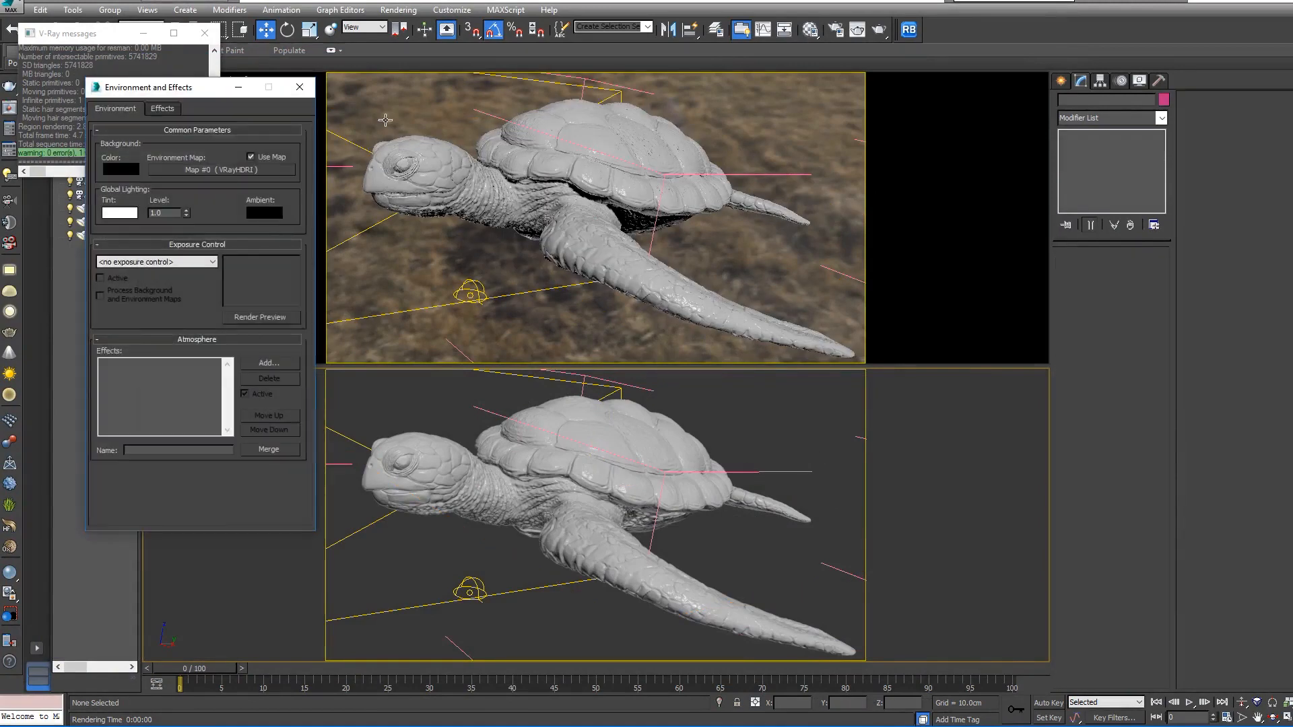
click(254, 155)
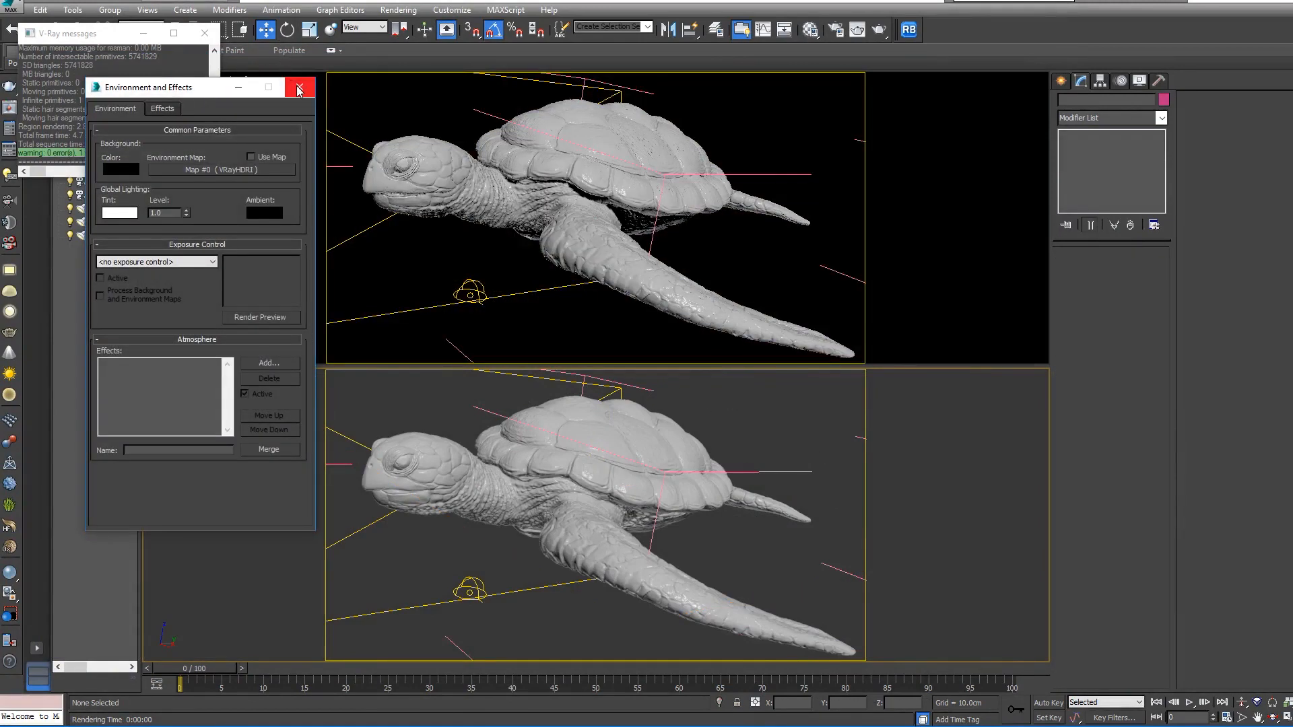
key(8)
key(alt+w)
key(shift+q)
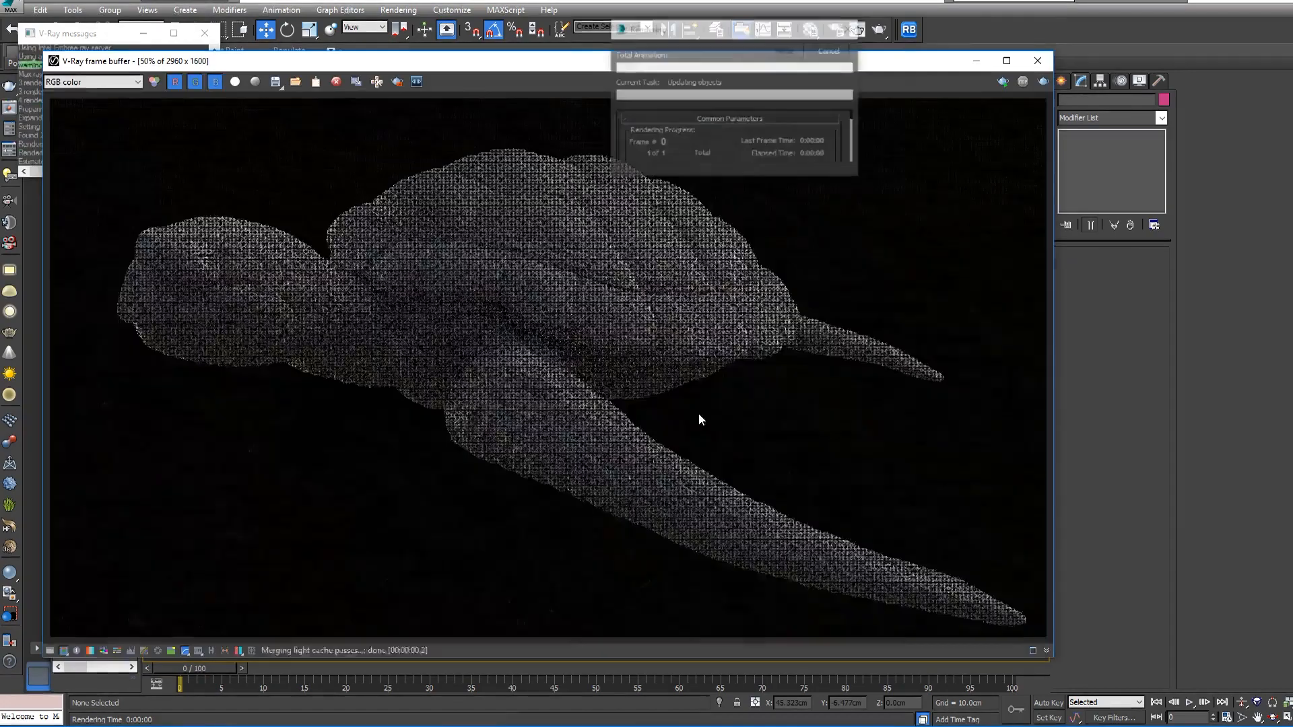
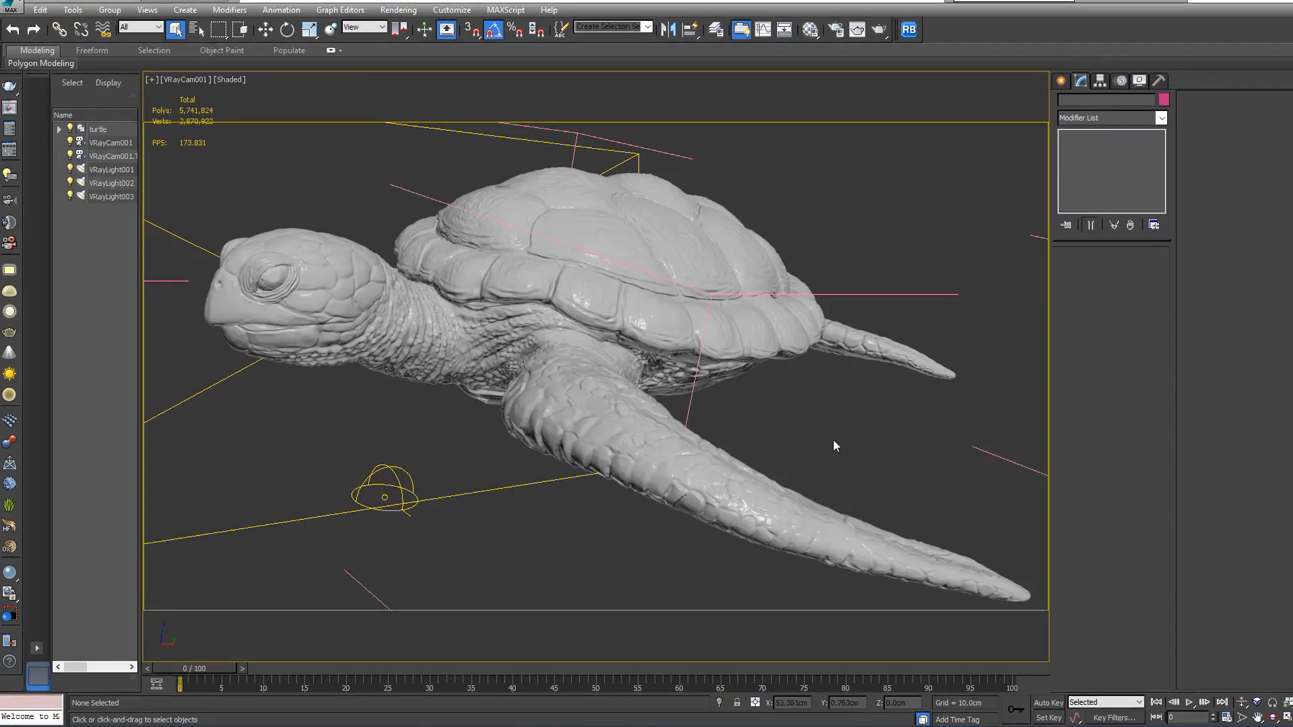
- Turn the 20 - Default material into a VRayFastSSS2 material with the Skin (pink) preset
key(m)
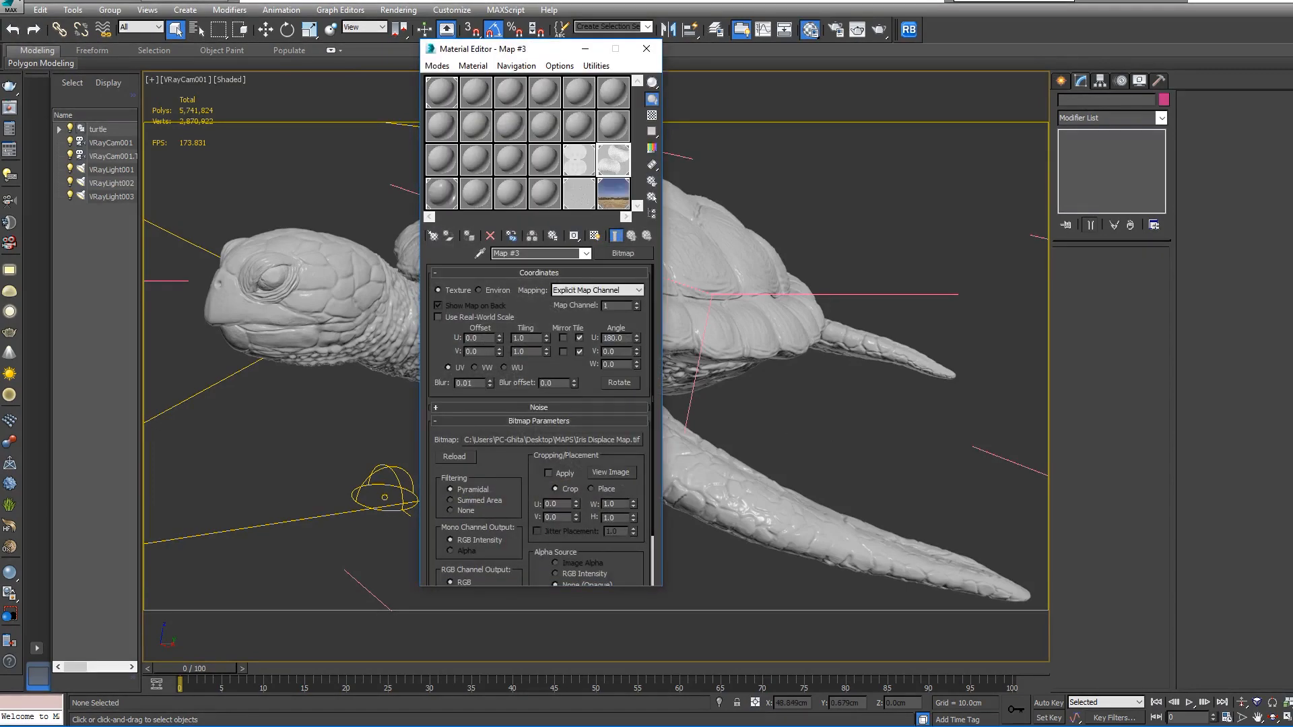
drag(476, 55, 844, 99)
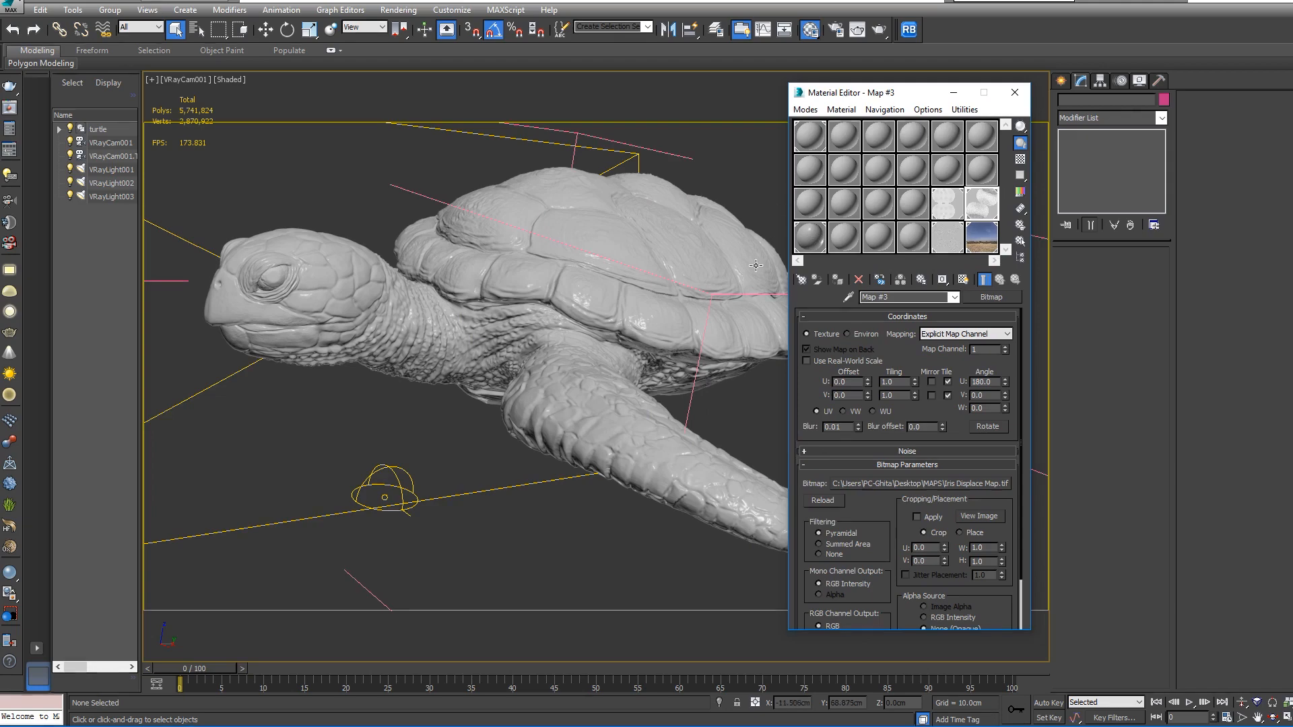
click(845, 239)
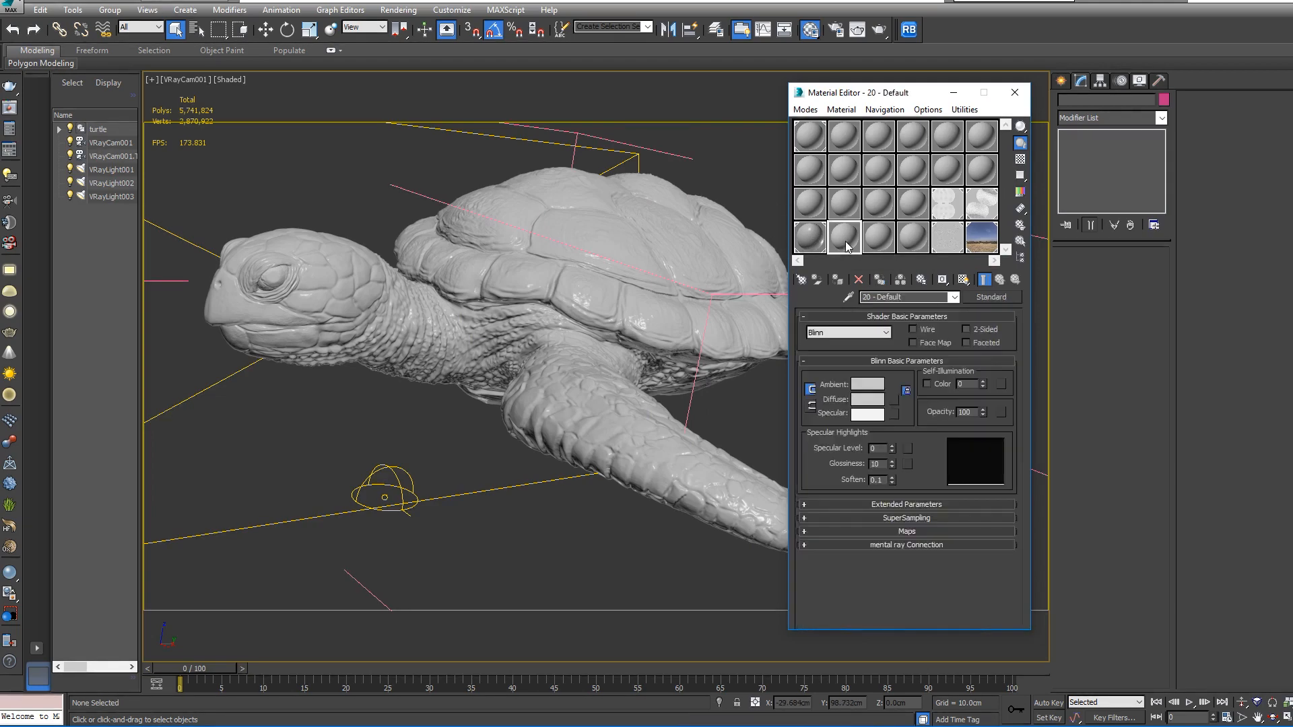
click(1004, 299)
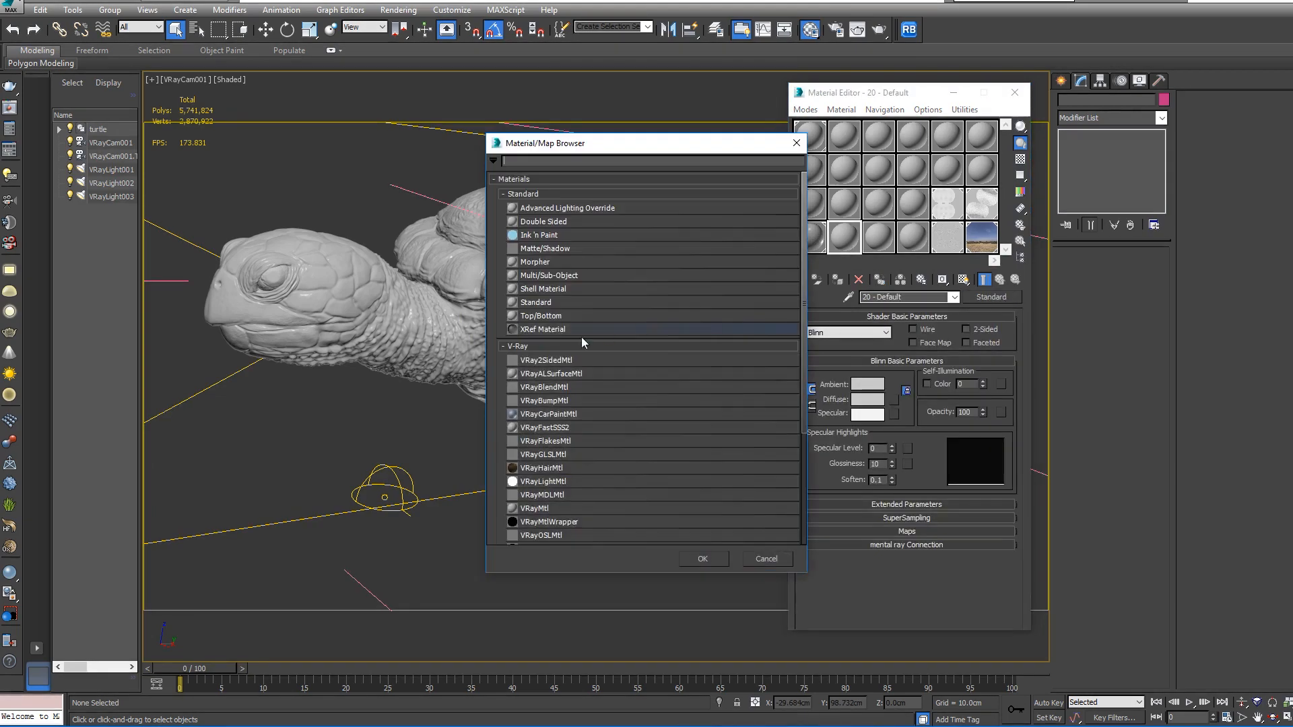
double_click(534, 430)
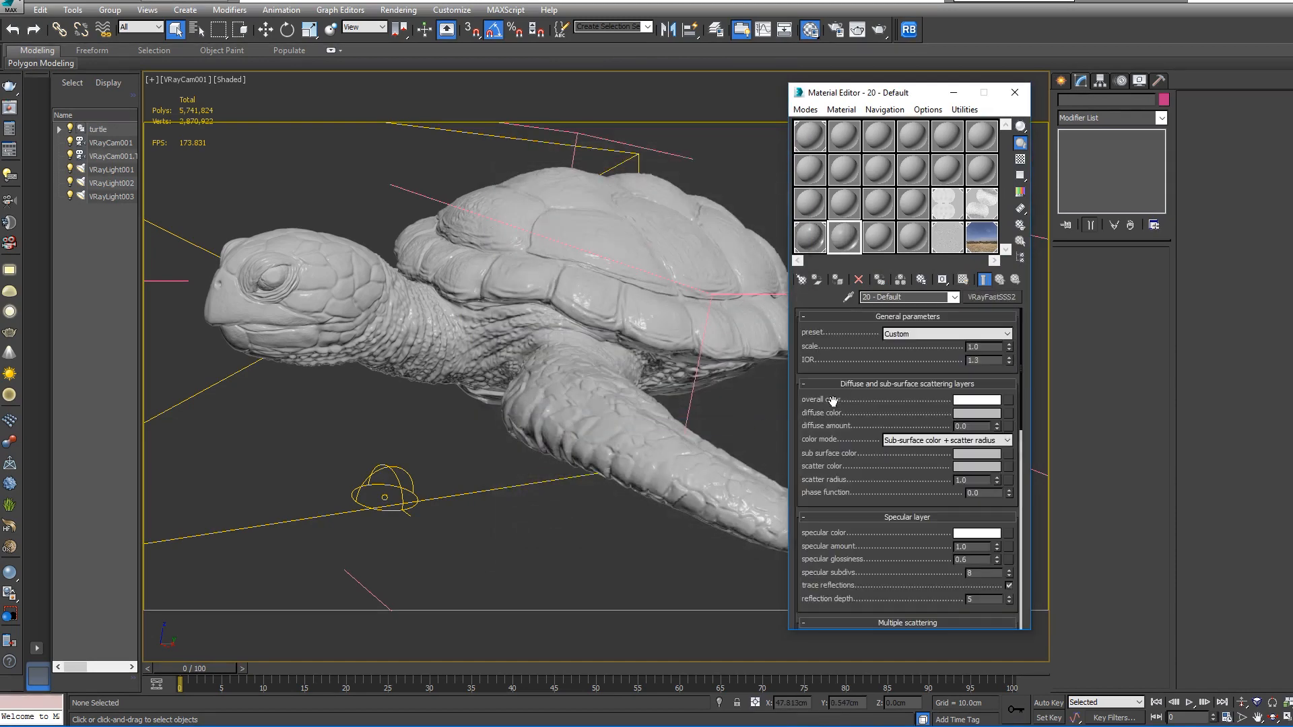
click(908, 335)
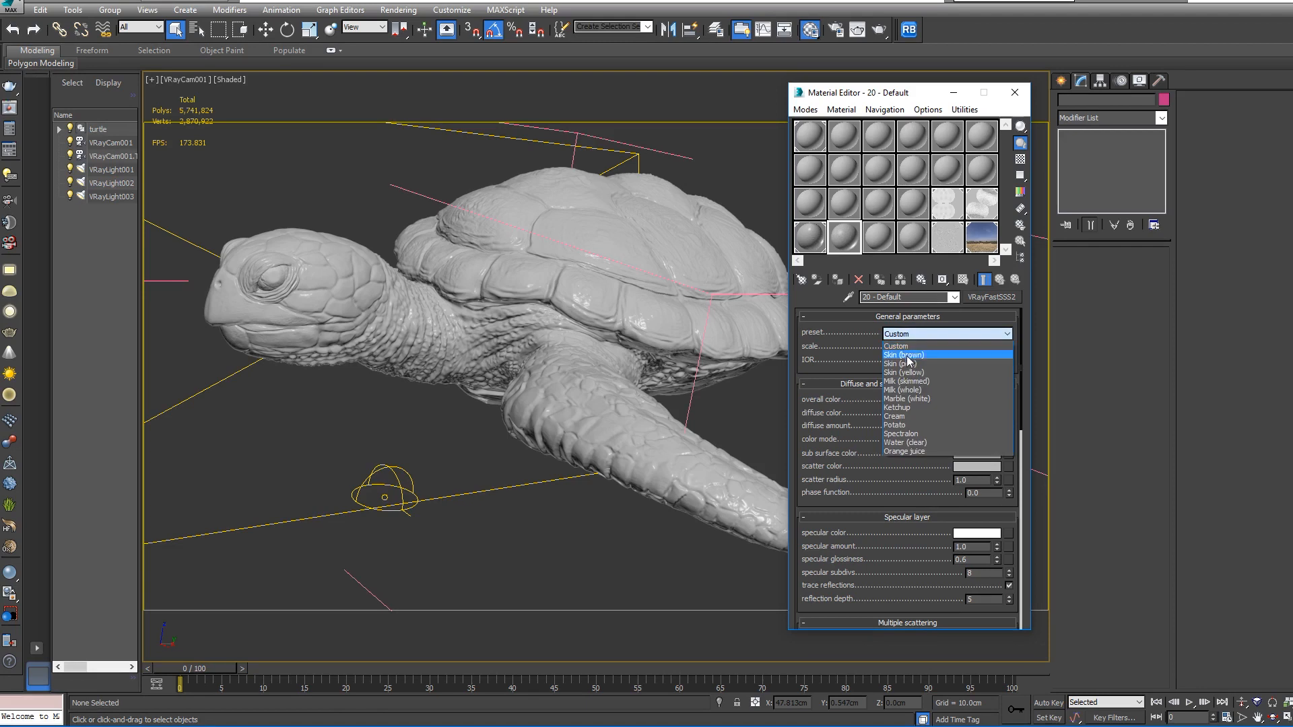
click(902, 364)
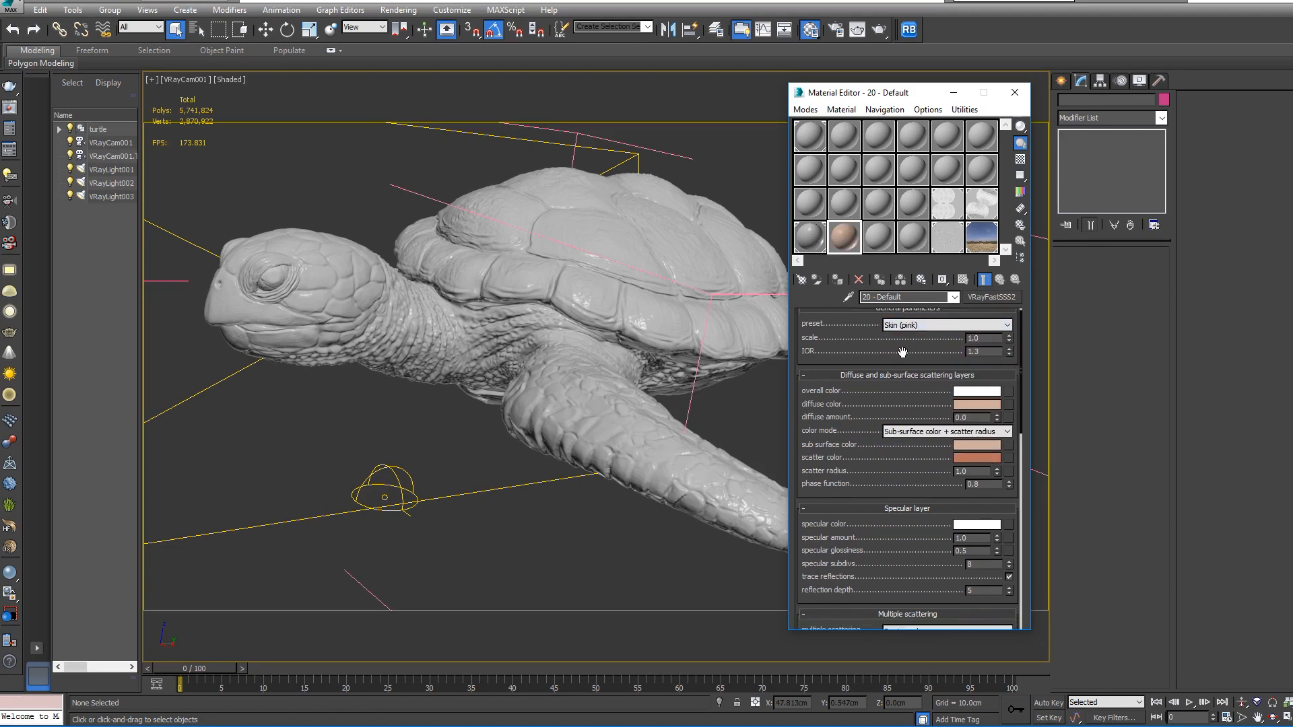
- Assign the skin material to the turtle's body and bring up the material's map slots
drag(898, 378, 879, 135)
drag(844, 251, 640, 246)
drag(916, 485, 866, 210)
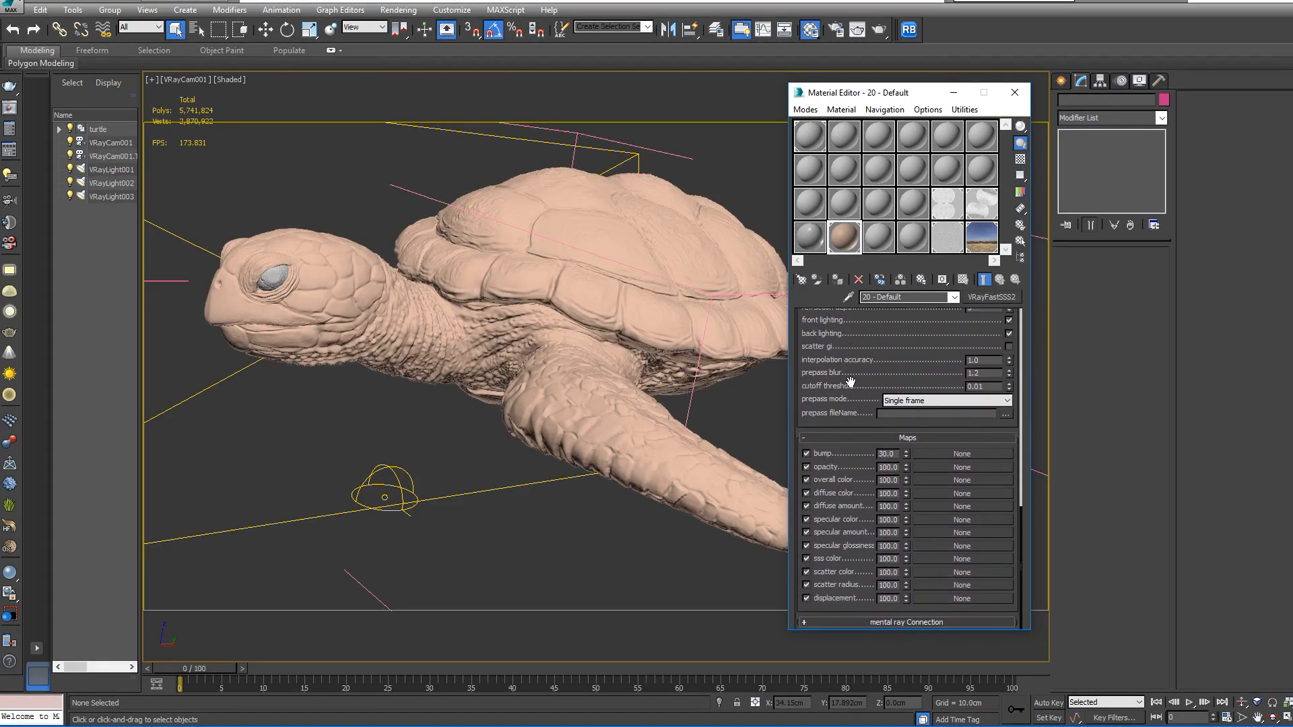
- Copy the VRayNormalMap from Material #2's bump slot into the skin material's bump slot and set the bump amount to 60
click(813, 240)
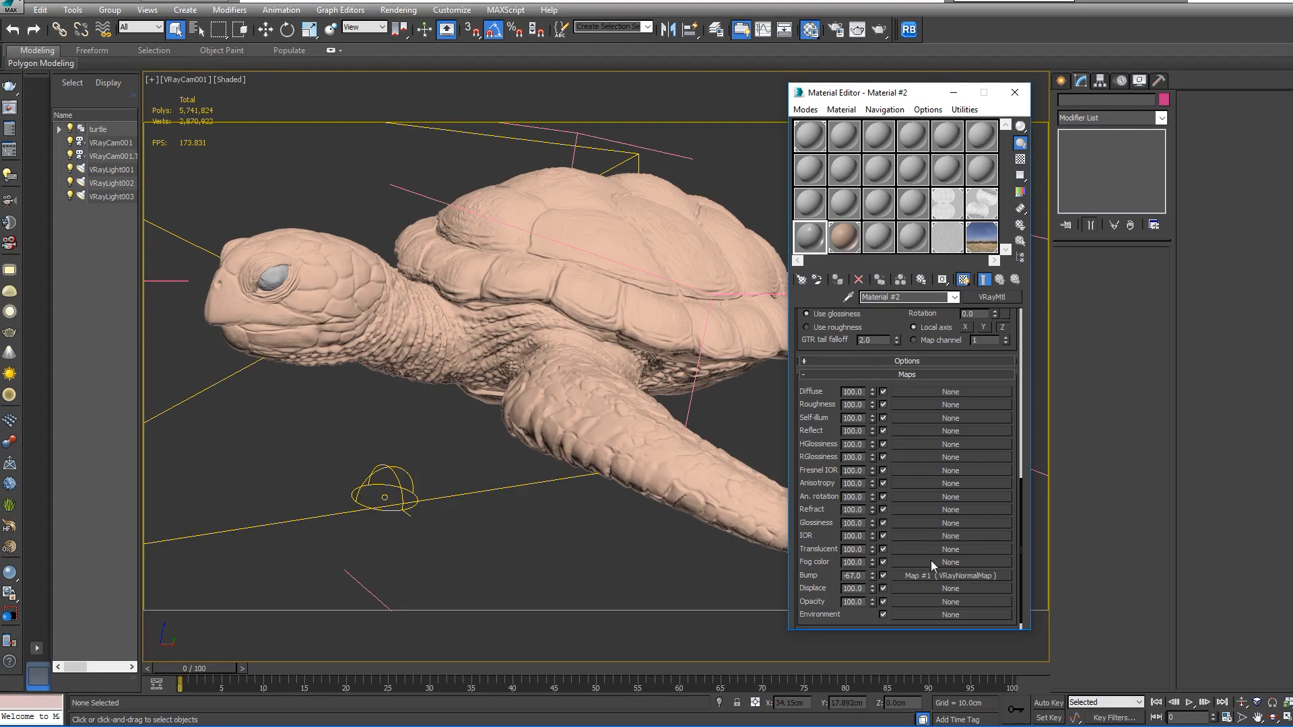
right_click(931, 580)
click(950, 599)
click(850, 237)
right_click(944, 453)
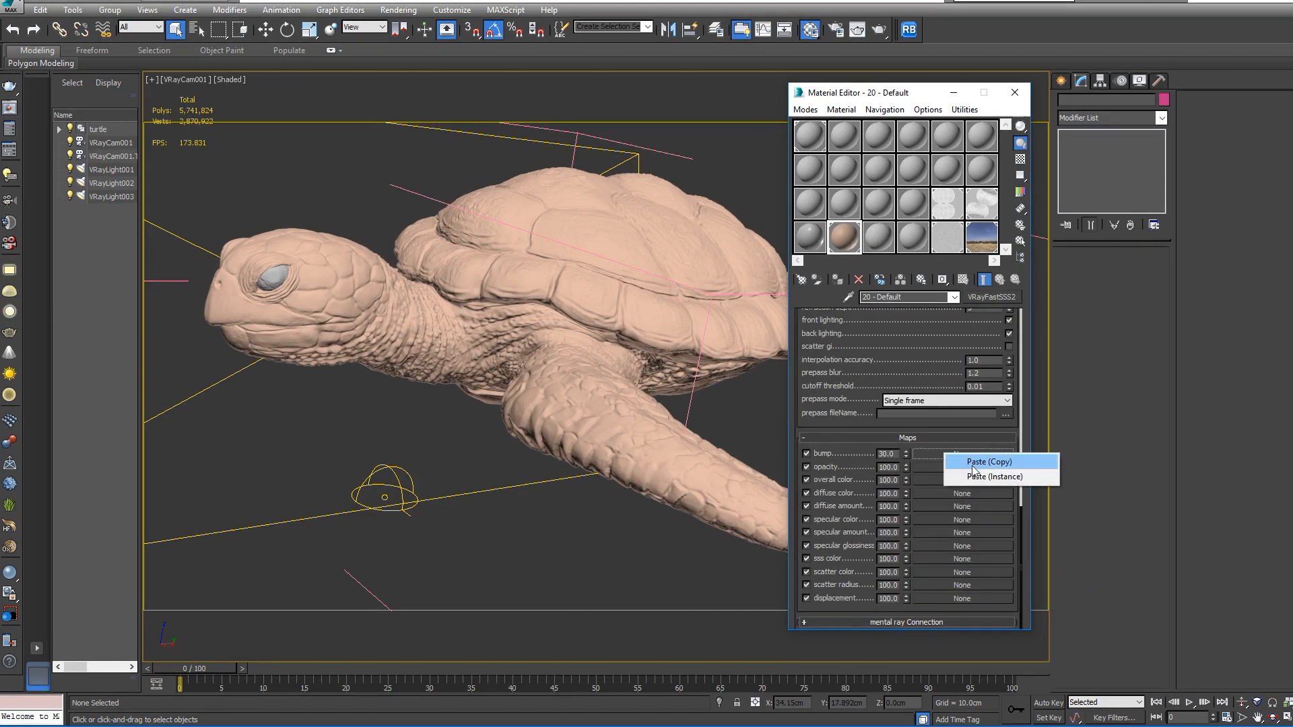
click(974, 470)
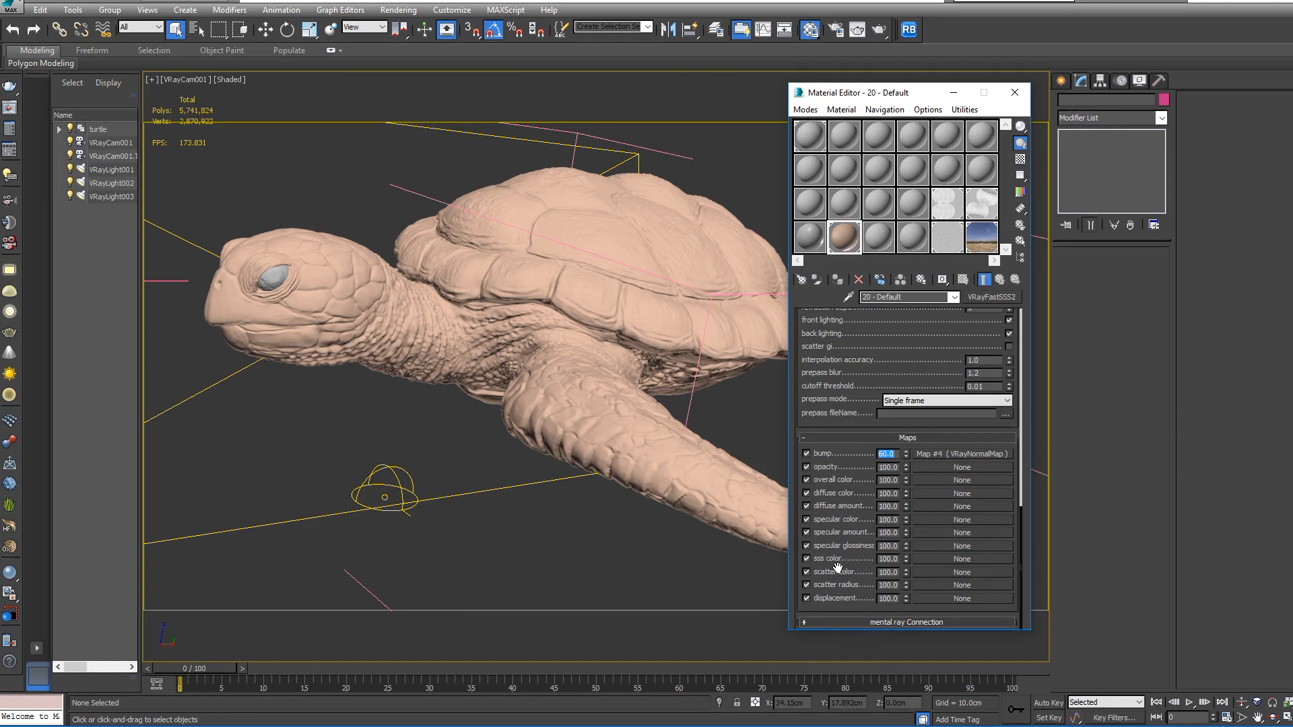
- Load the Turtle Texture Map bitmap into the skin material's sss color slot and show it on the turtle in the viewport
click(950, 560)
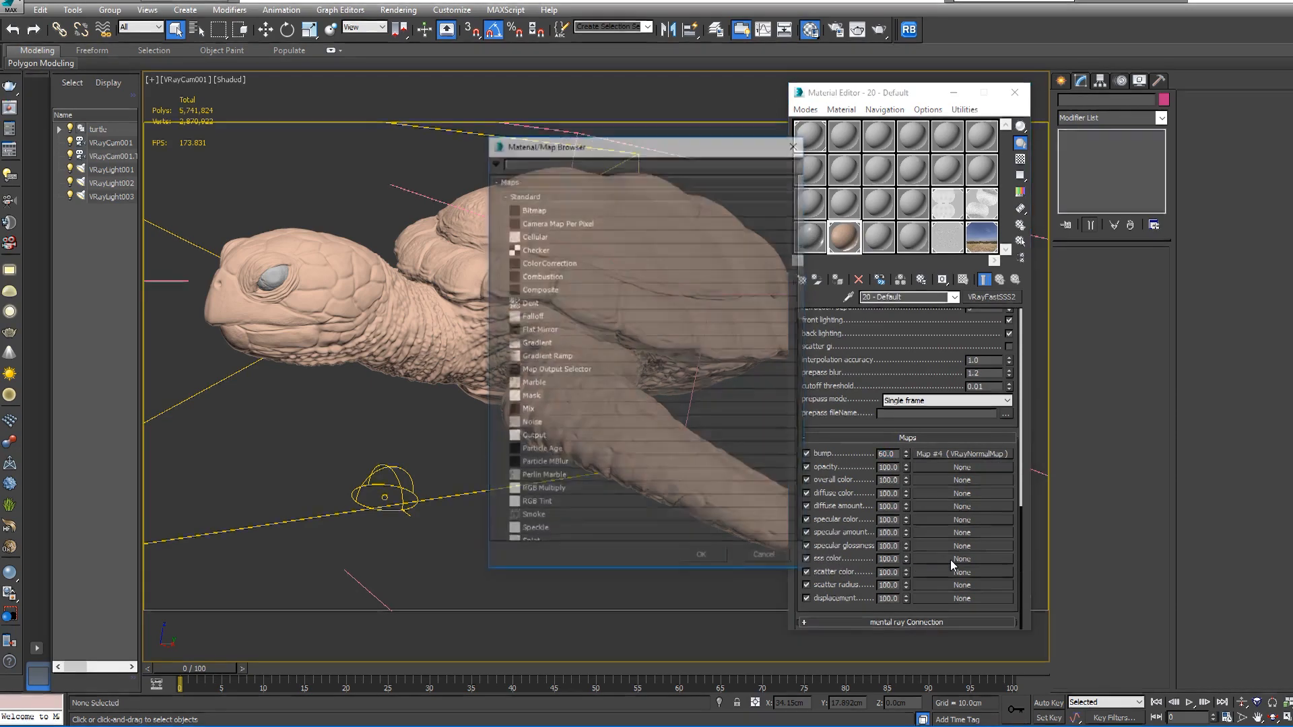
double_click(532, 208)
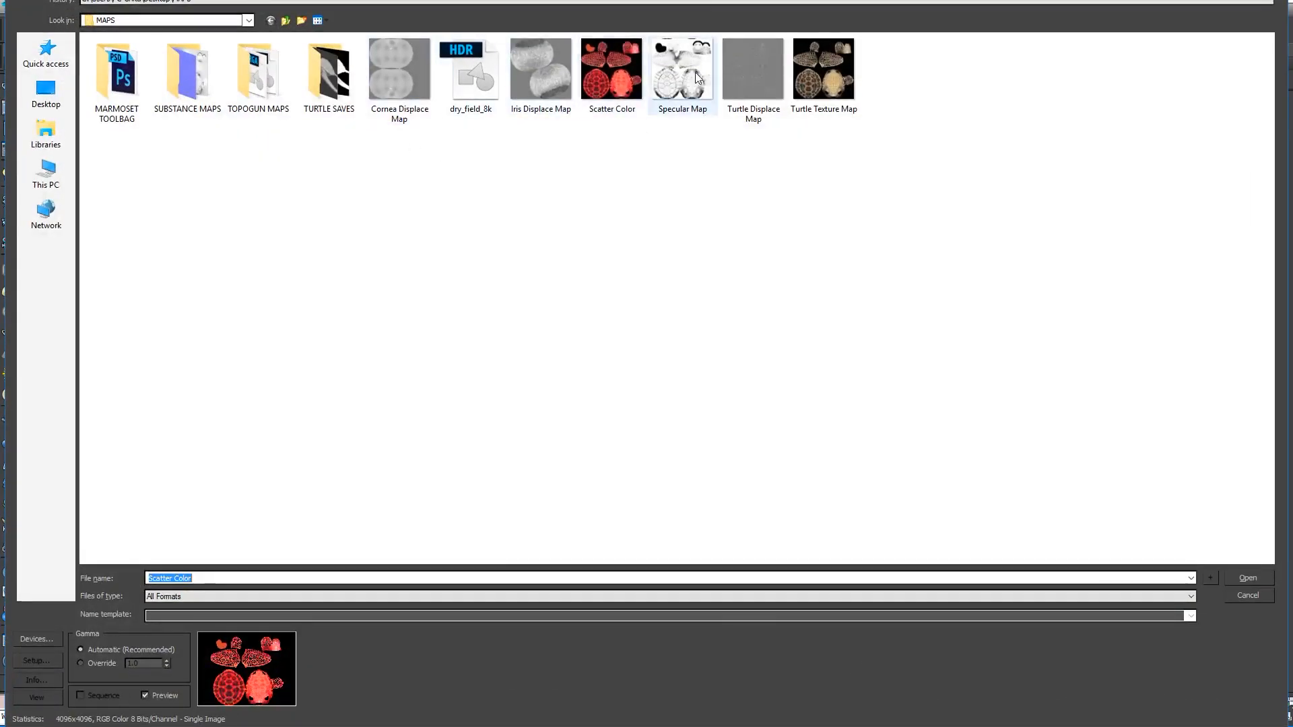
click(824, 69)
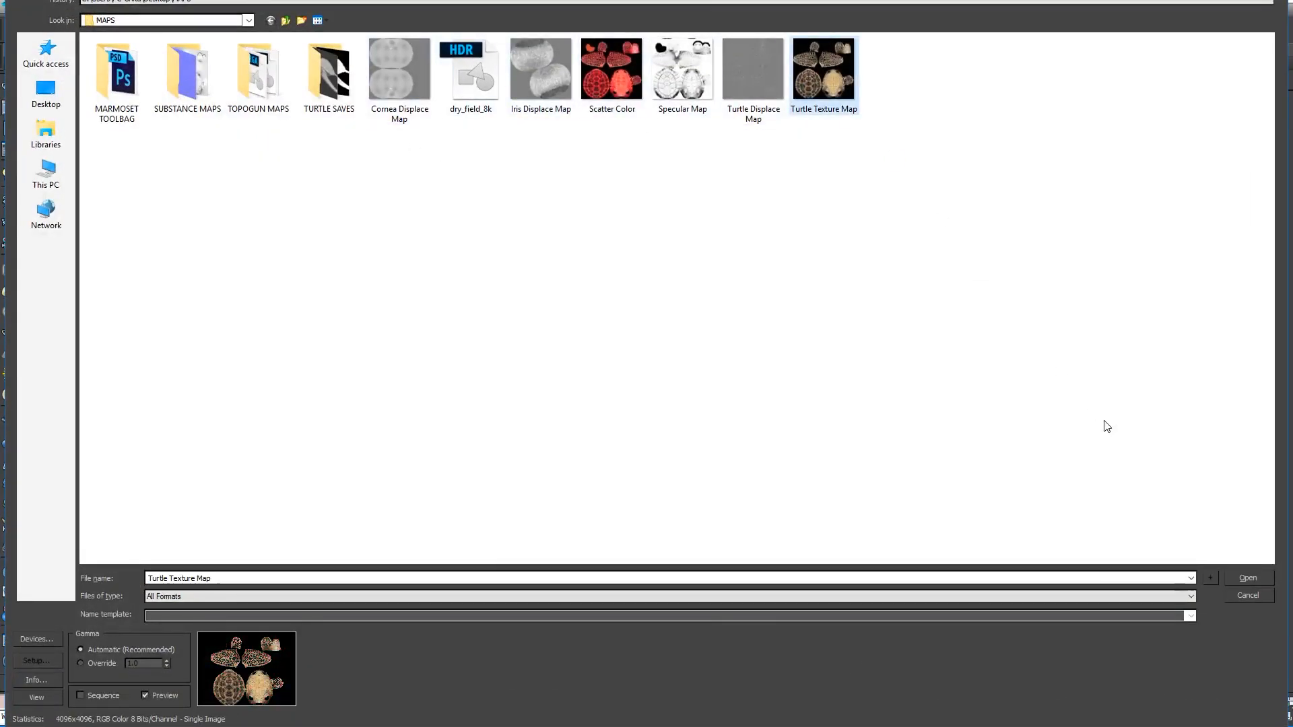
click(1239, 576)
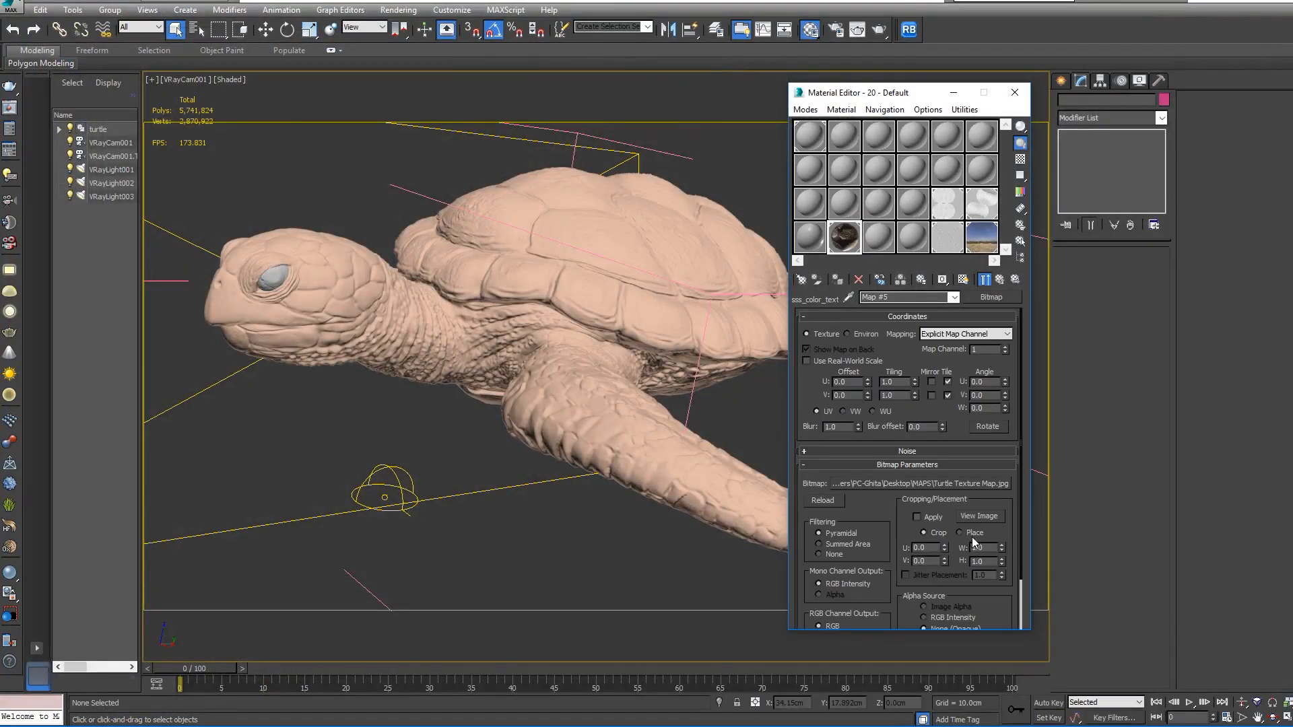
click(962, 280)
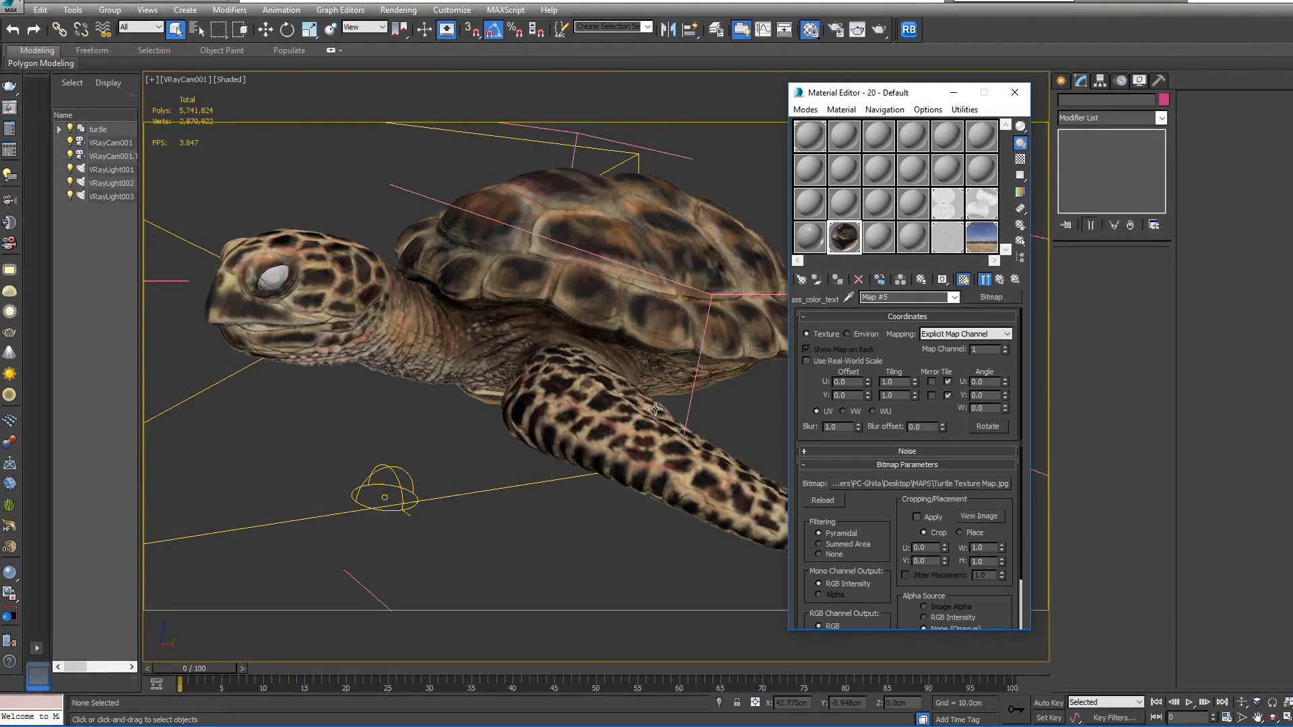
click(1001, 279)
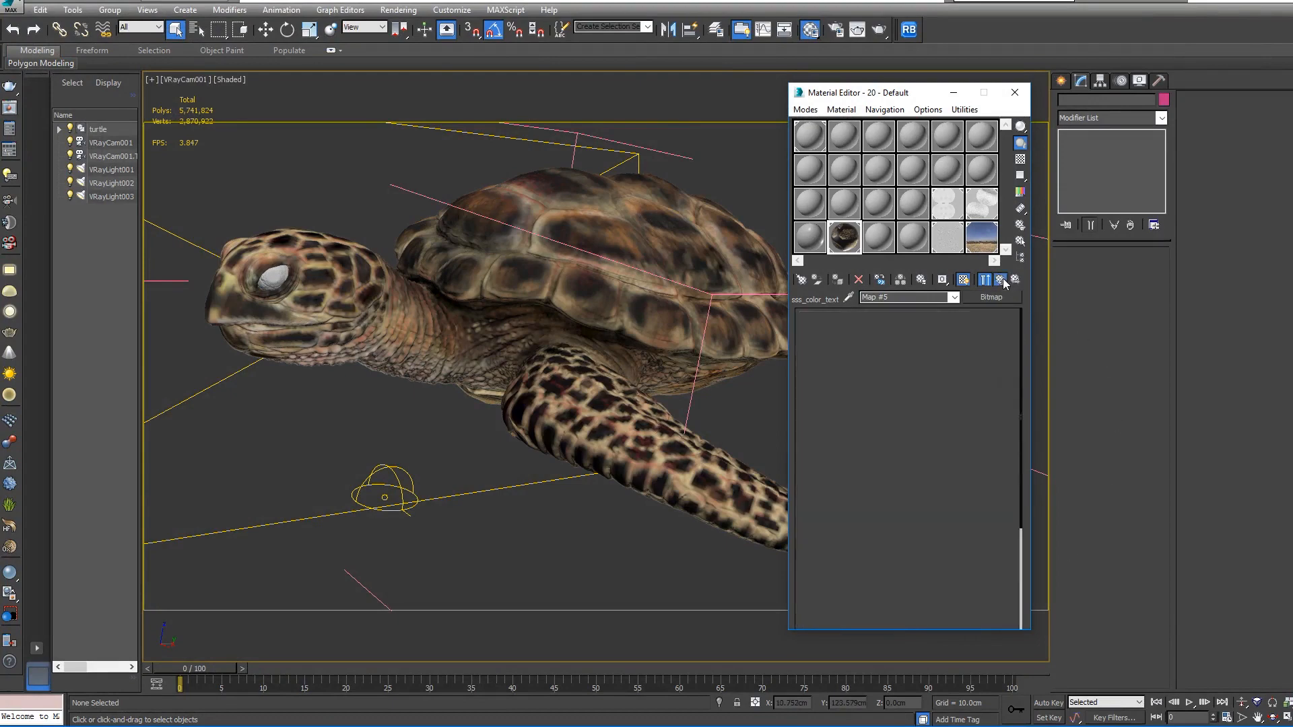
click(943, 559)
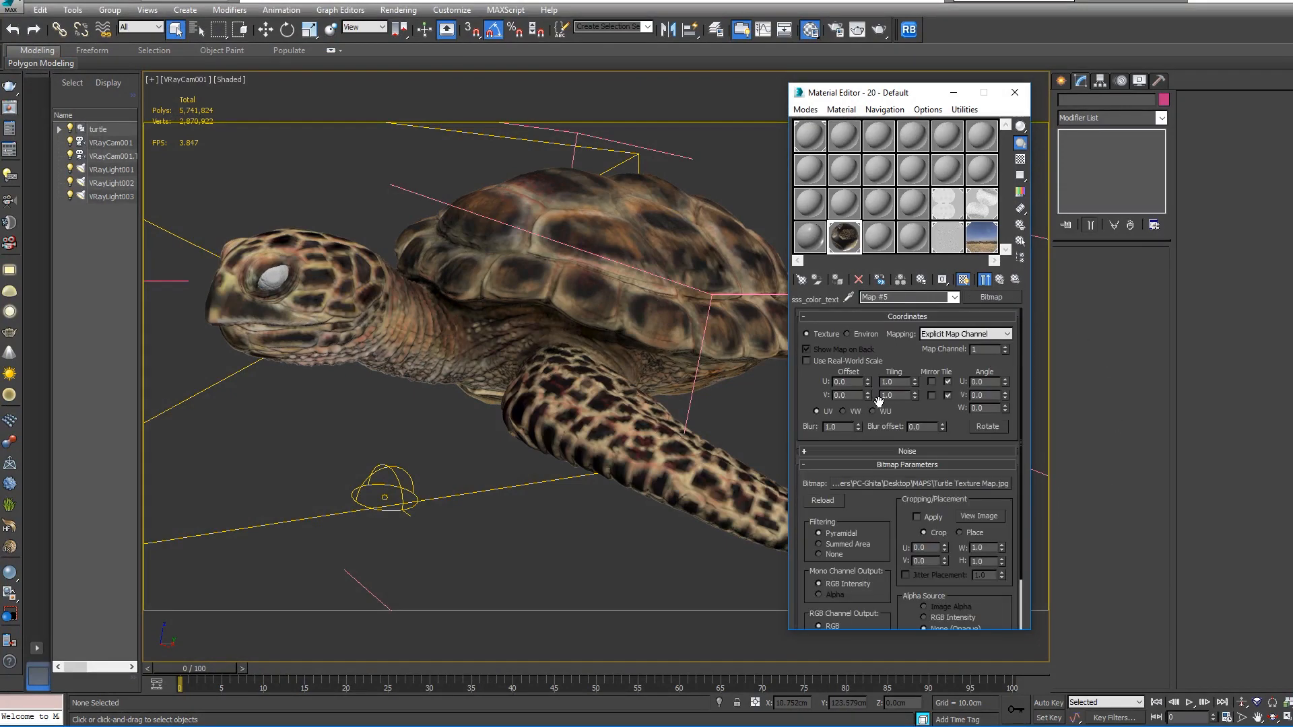
drag(859, 426, 858, 460)
click(1012, 280)
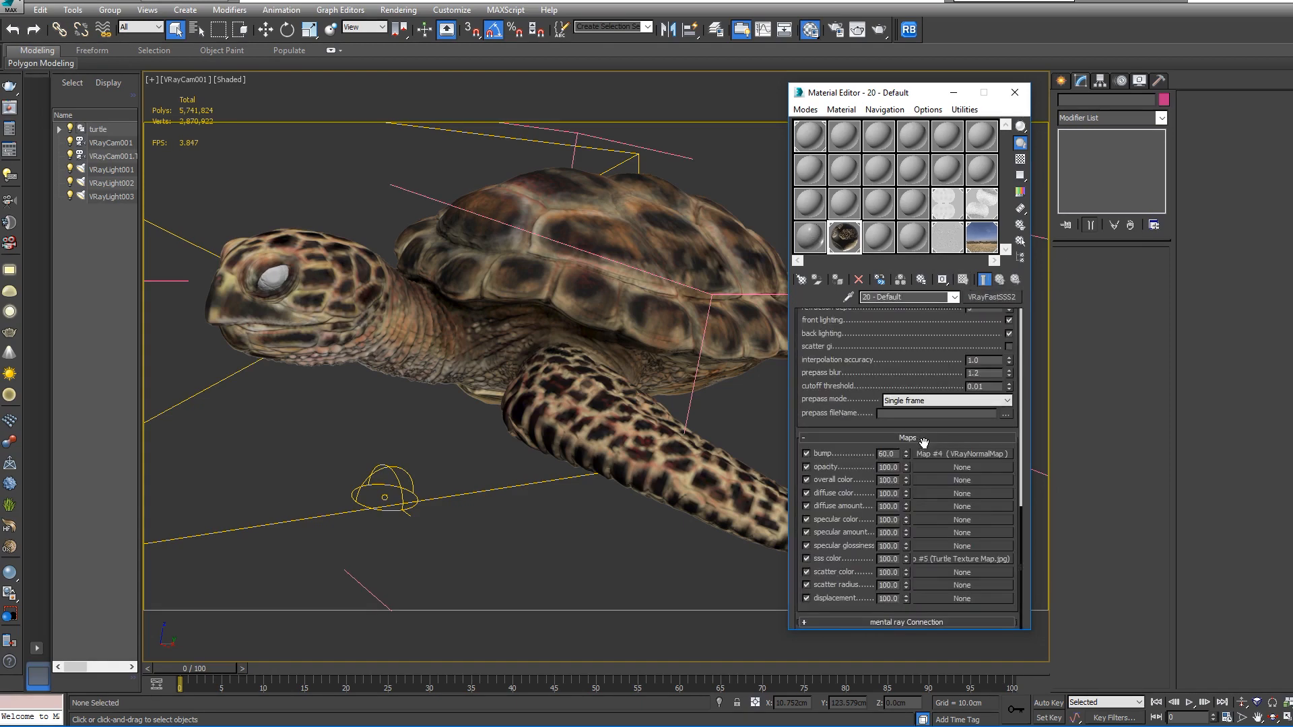
- Load the Scatter Color bitmap into the skin material's scatter color slot and set its amount to 64
click(960, 572)
double_click(536, 208)
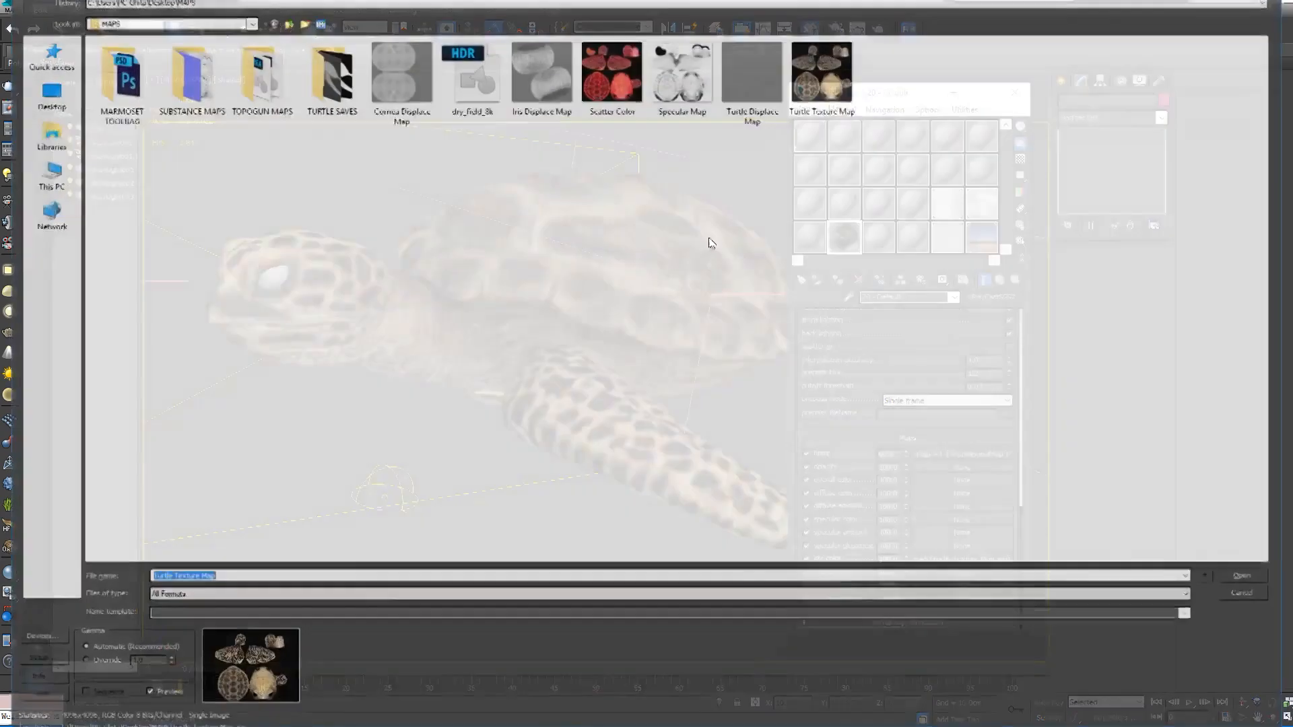
click(579, 80)
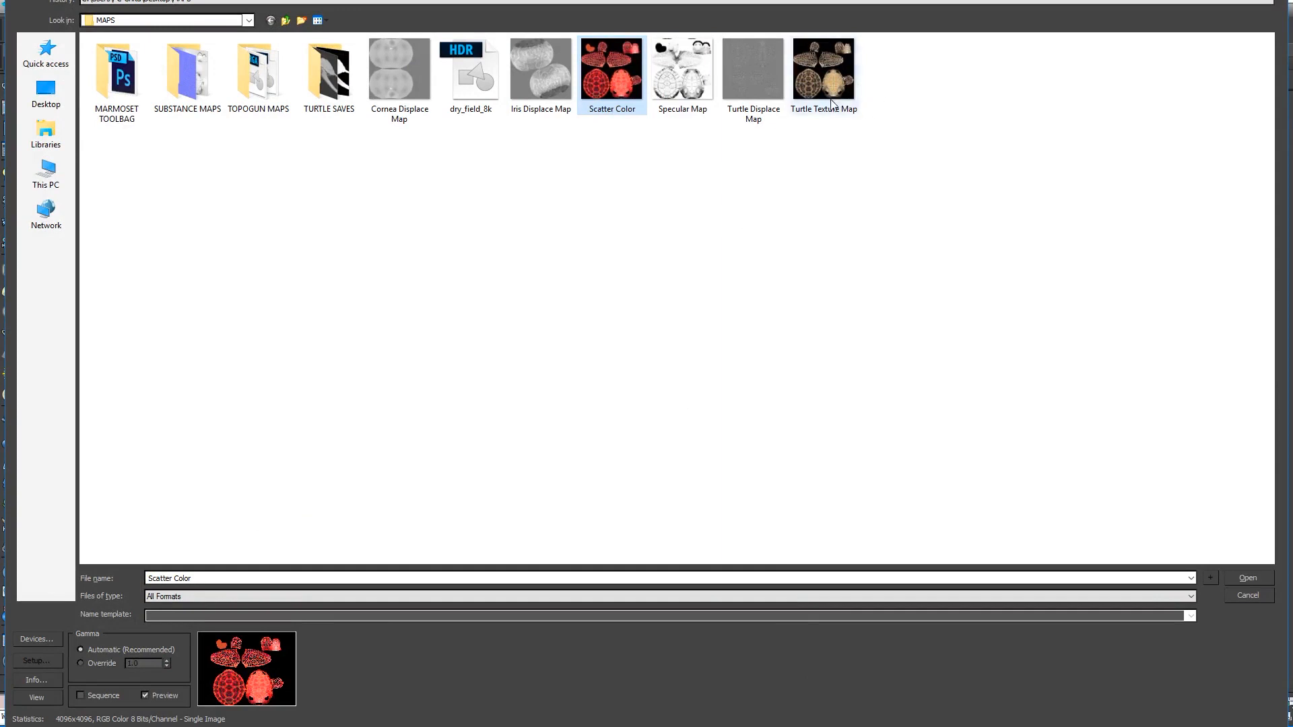
click(1256, 579)
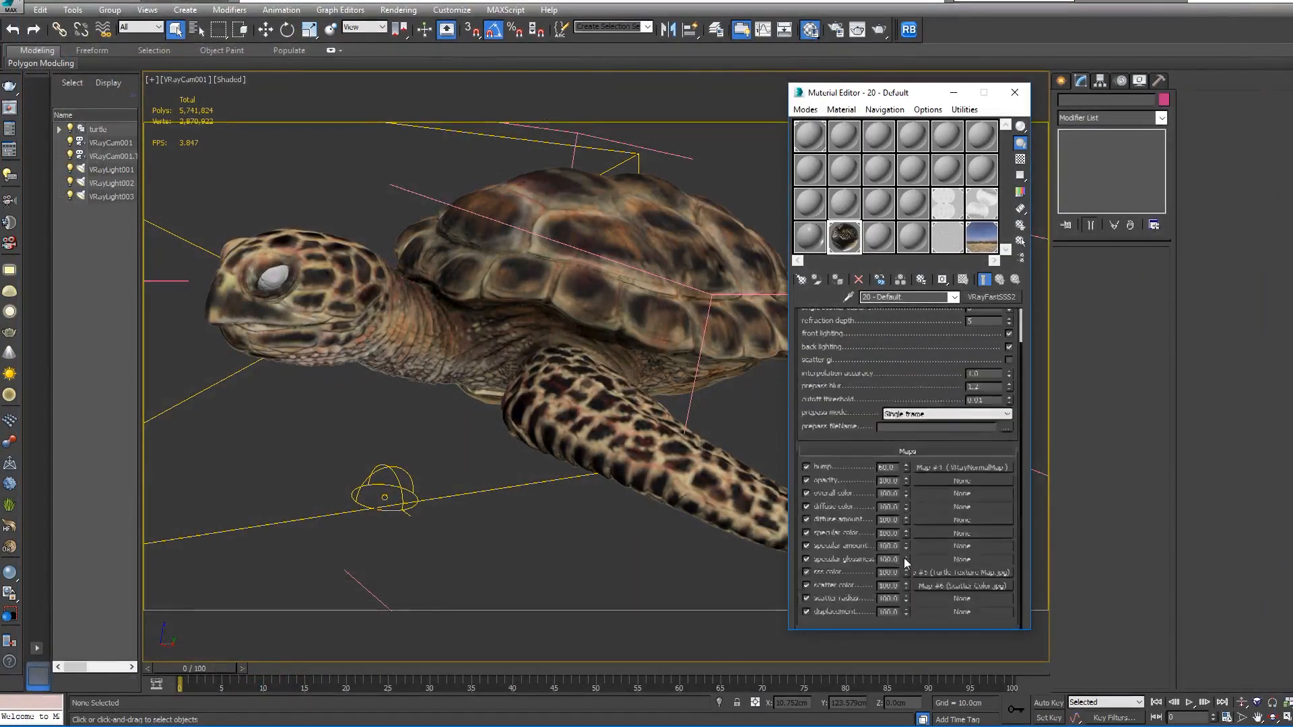
click(984, 281)
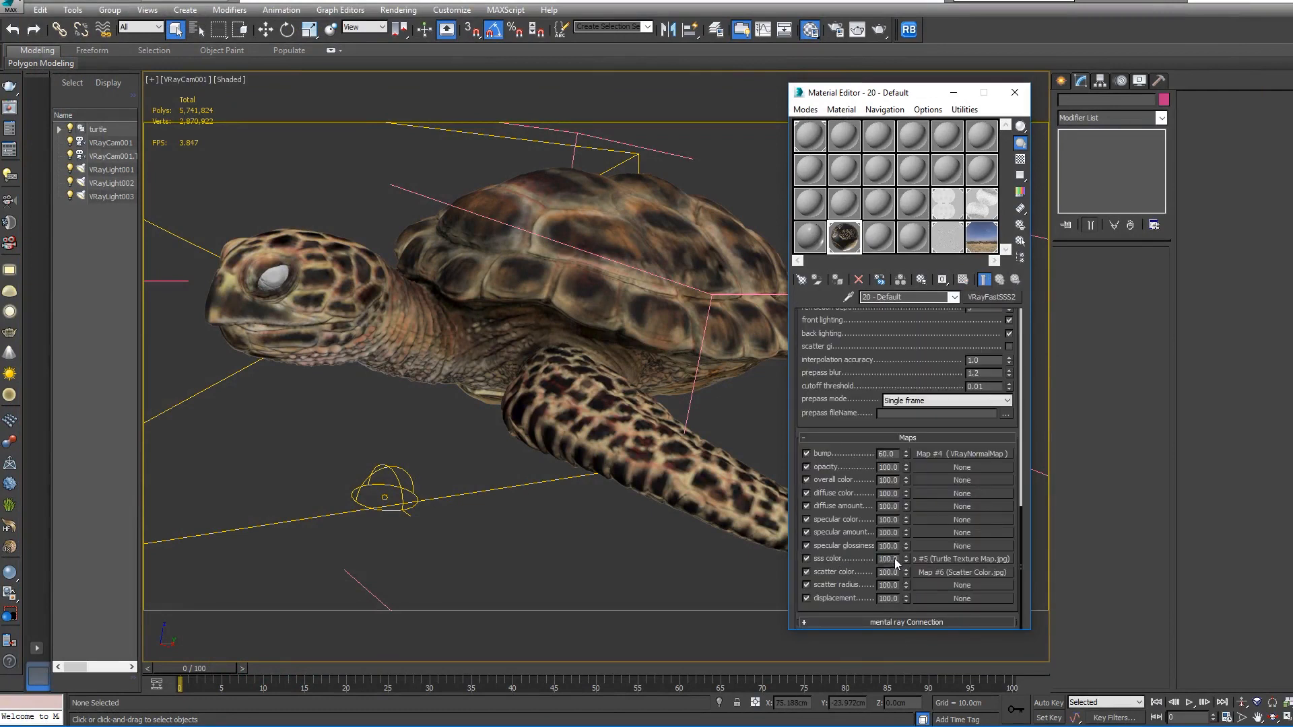
drag(906, 572, 907, 584)
drag(907, 590, 908, 595)
drag(863, 487, 858, 480)
- Load the Specular Map bitmap into the skin material's specular glossiness slot
click(930, 546)
double_click(529, 213)
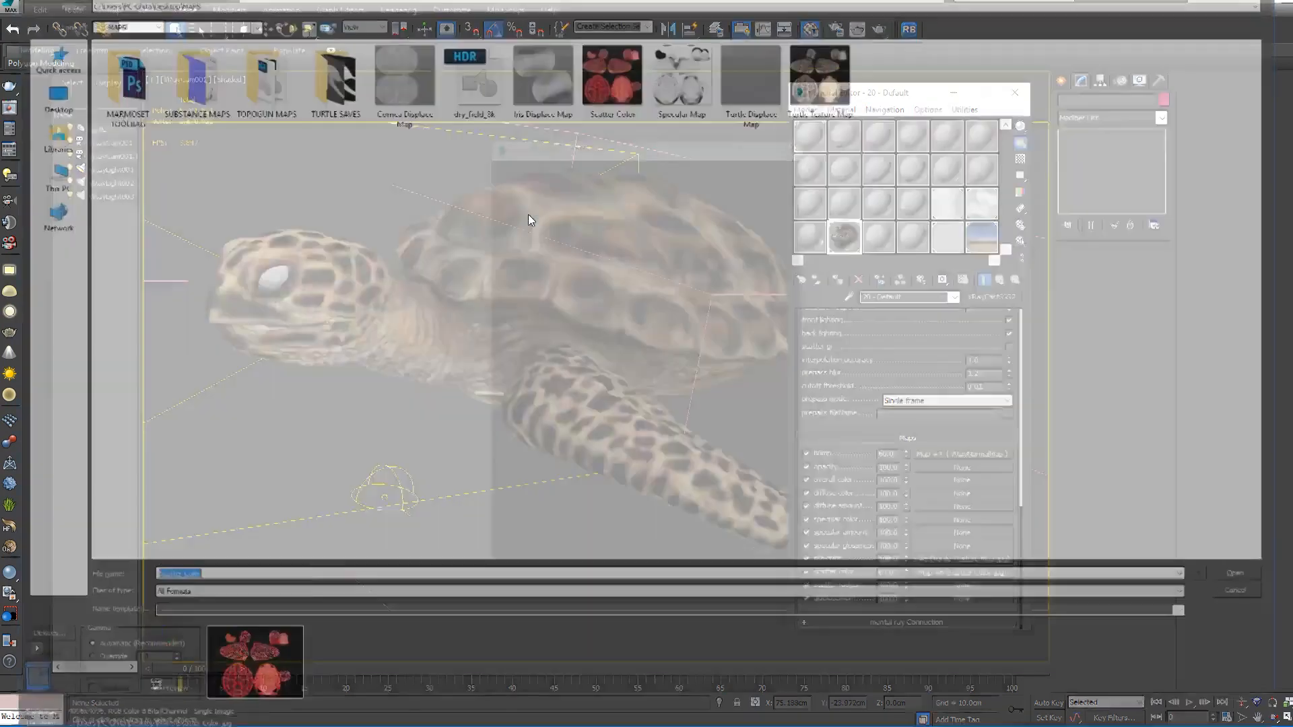
click(683, 101)
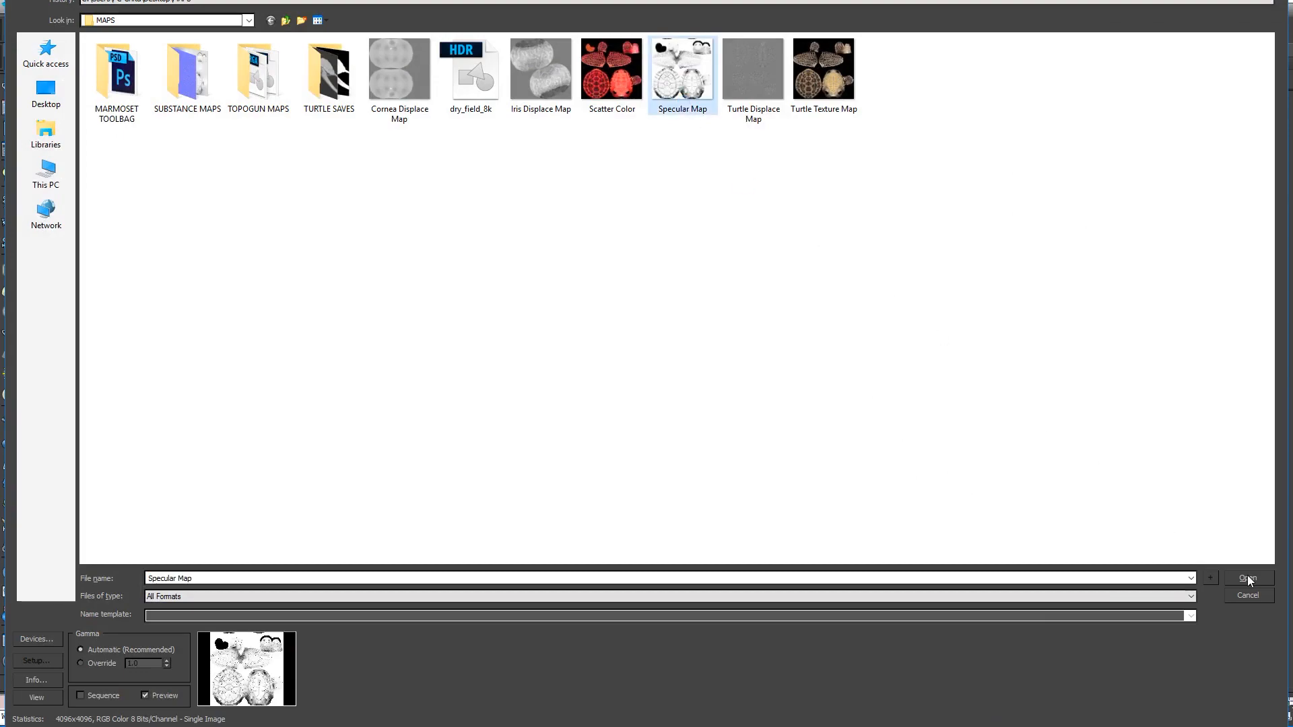
click(1248, 579)
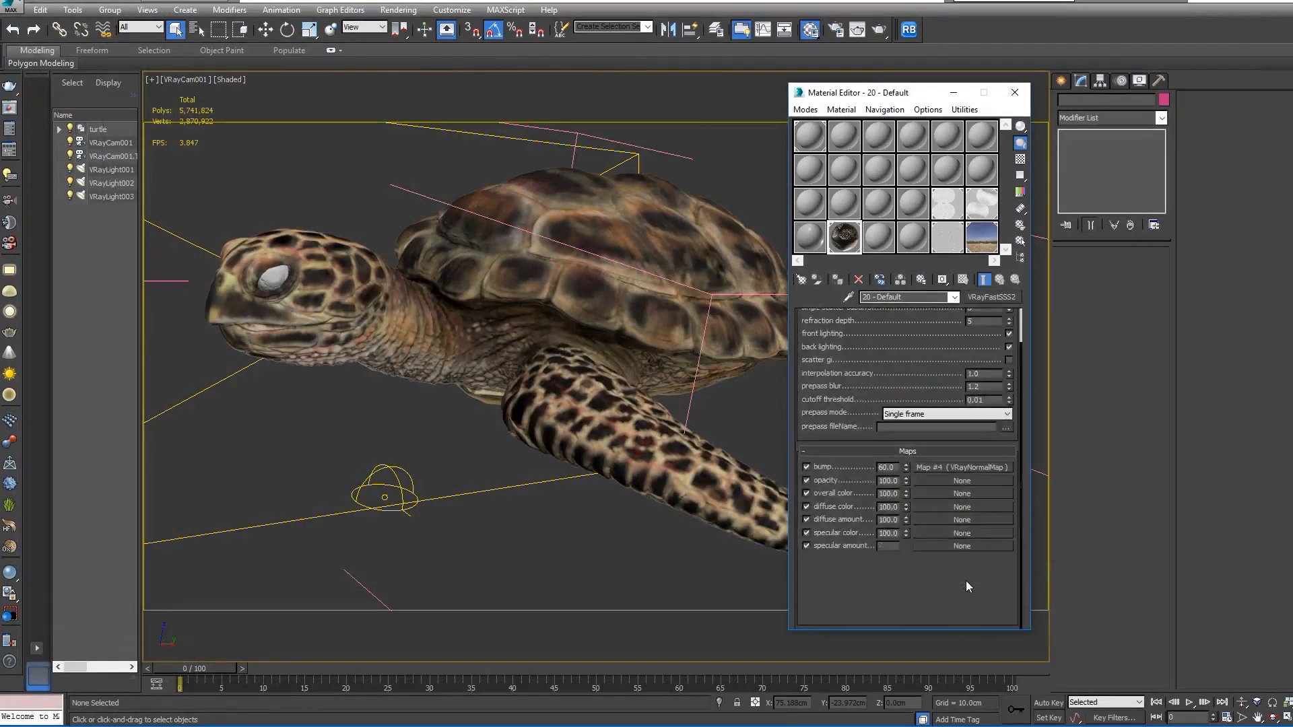
click(1000, 279)
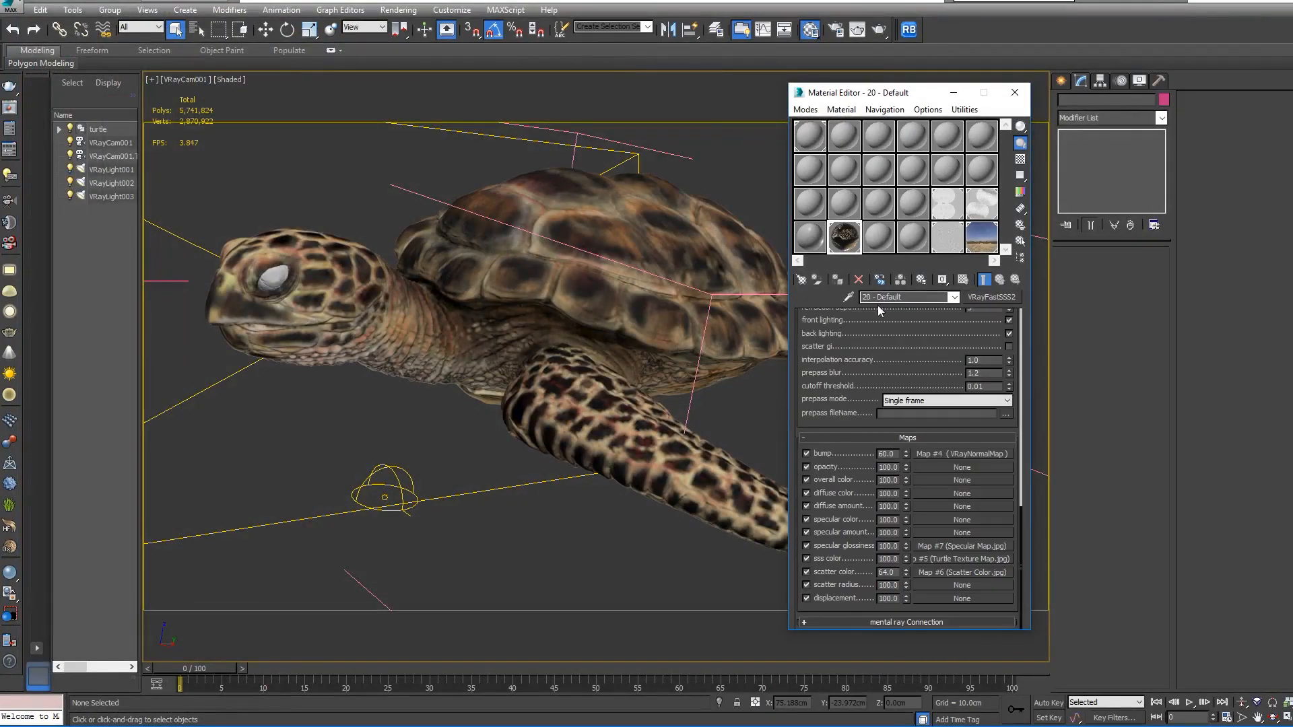
- Check the skin material in an enlarged sample preview, turn on scatter gi, and close the preview
drag(1290, 75, 313, 181)
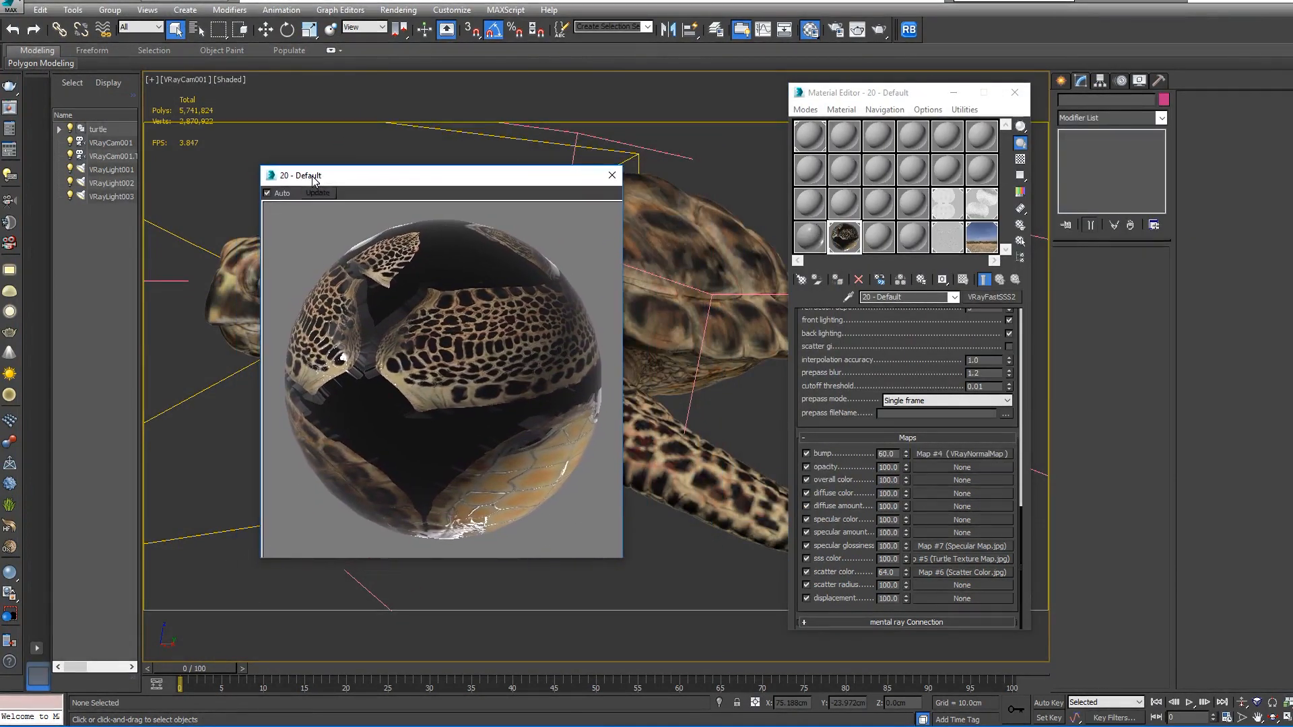
scroll(984, 558, up, 10)
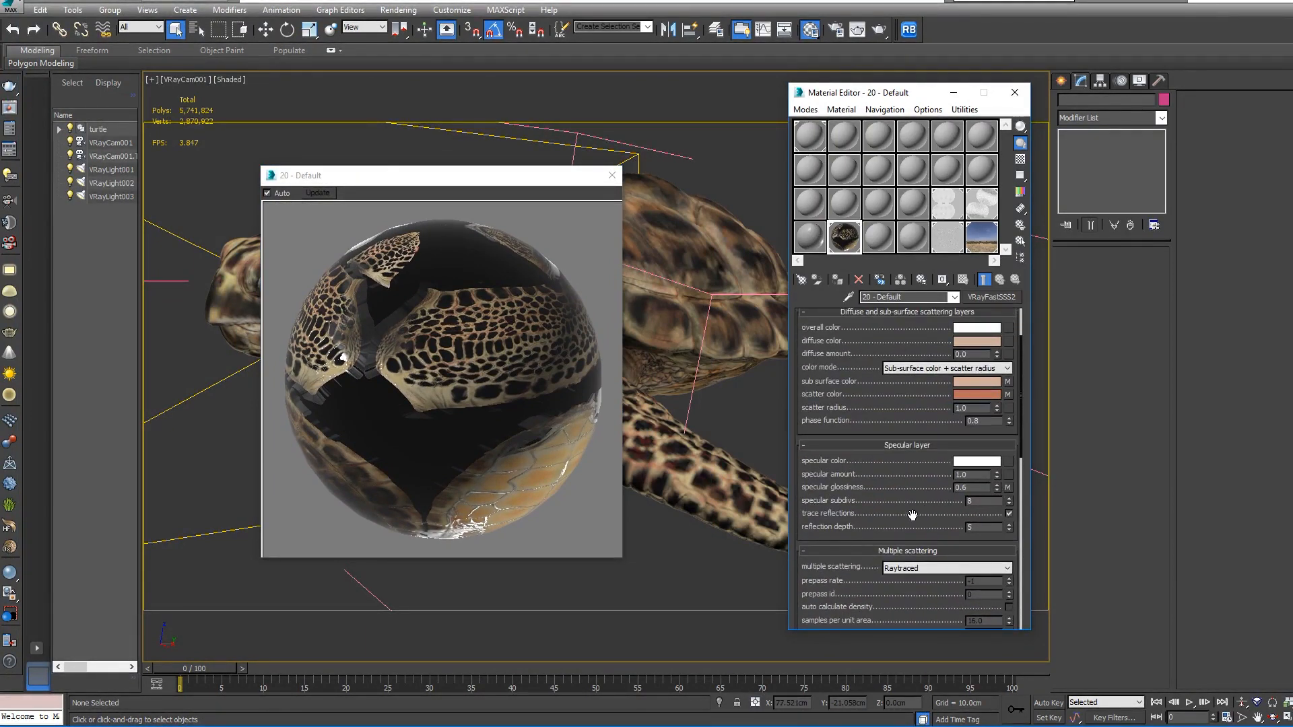
scroll(913, 516, down, 8)
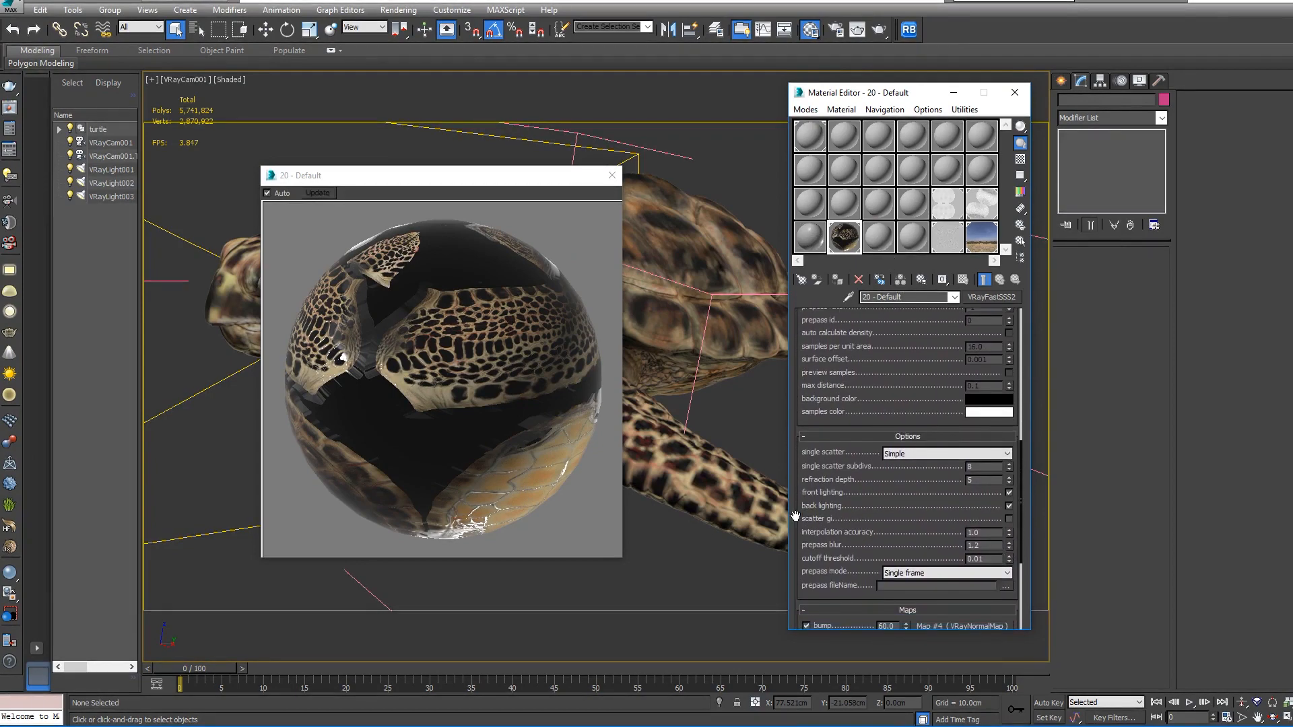
click(1008, 519)
click(613, 175)
- Select the turtle's body and start a test render of the camera view with the textured skin material
click(663, 266)
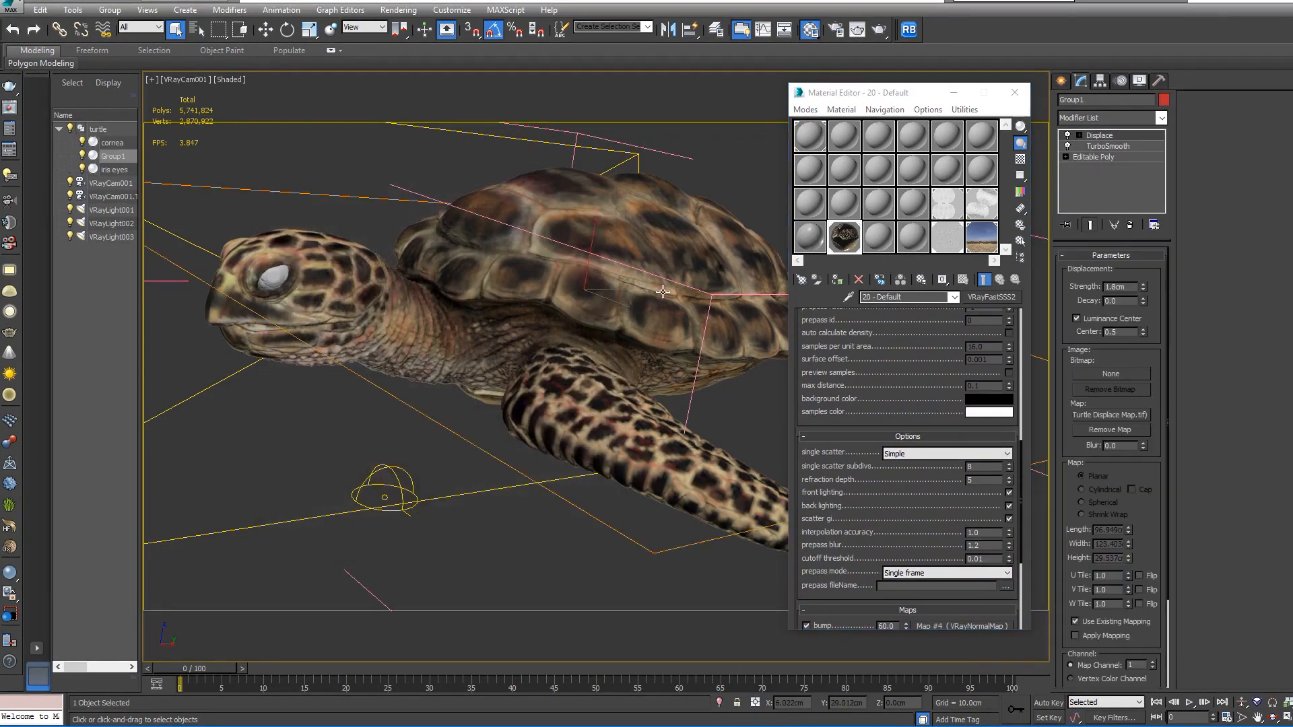
key(shift+q)
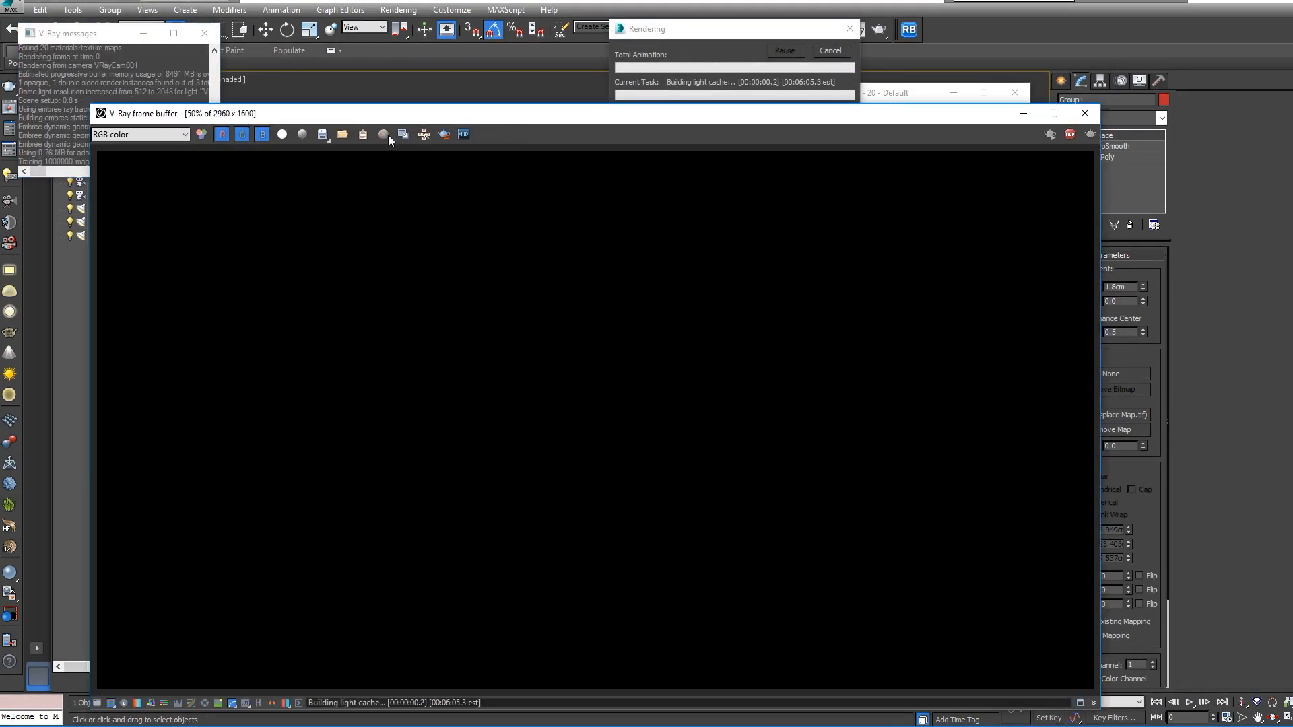
drag(330, 121, 350, 91)
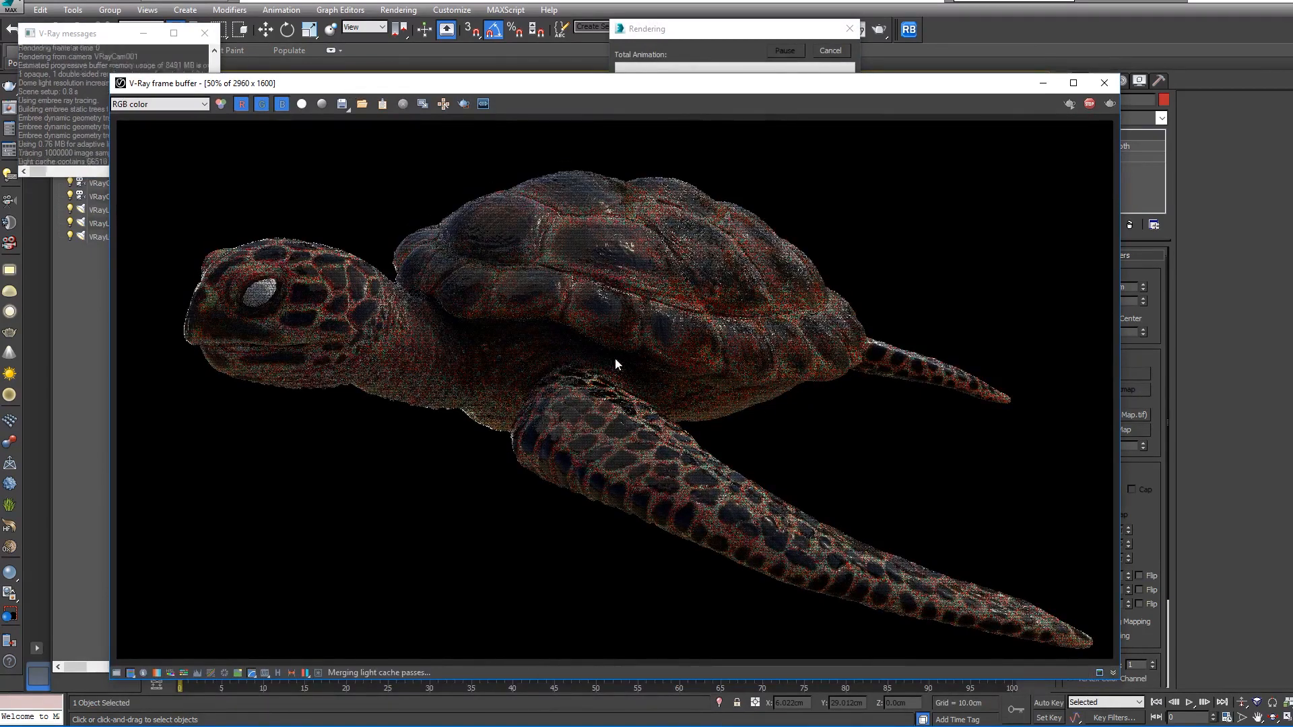
- Examine the shell, front flipper and neck up close in the running render, and close the frame buffer
double_click(656, 318)
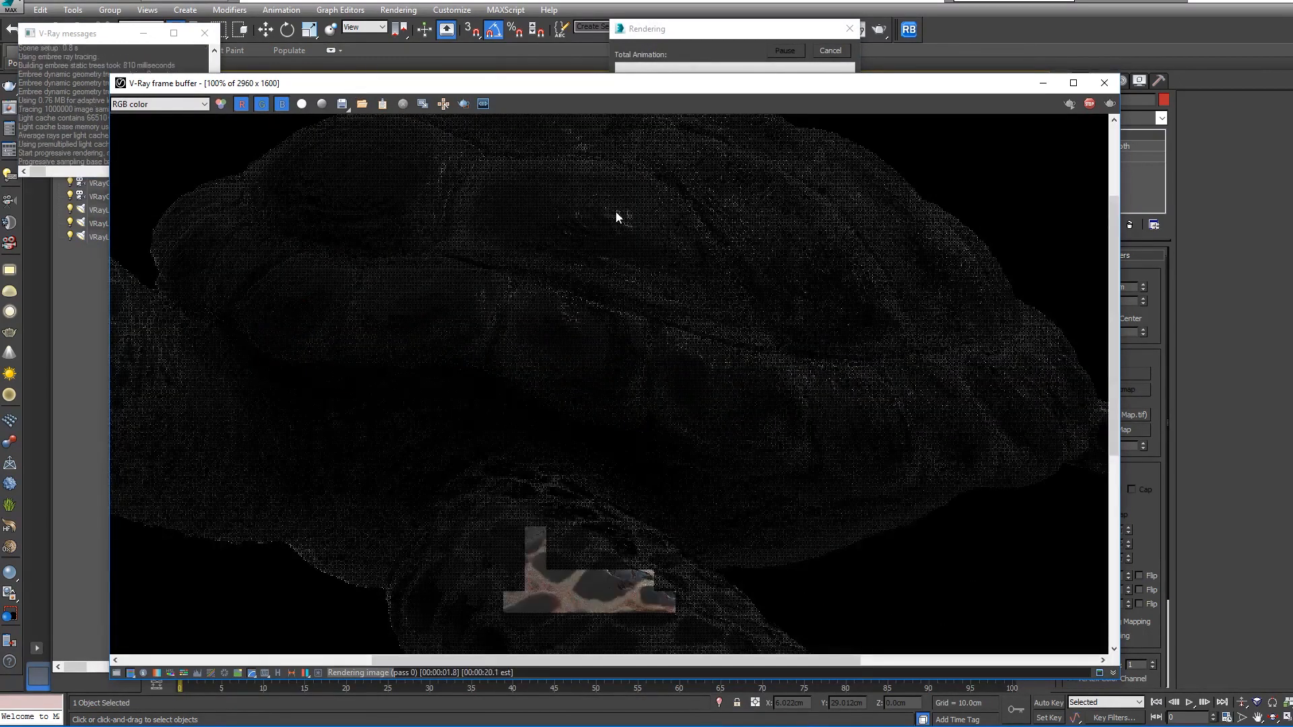
middle_drag(568, 233, 604, 301)
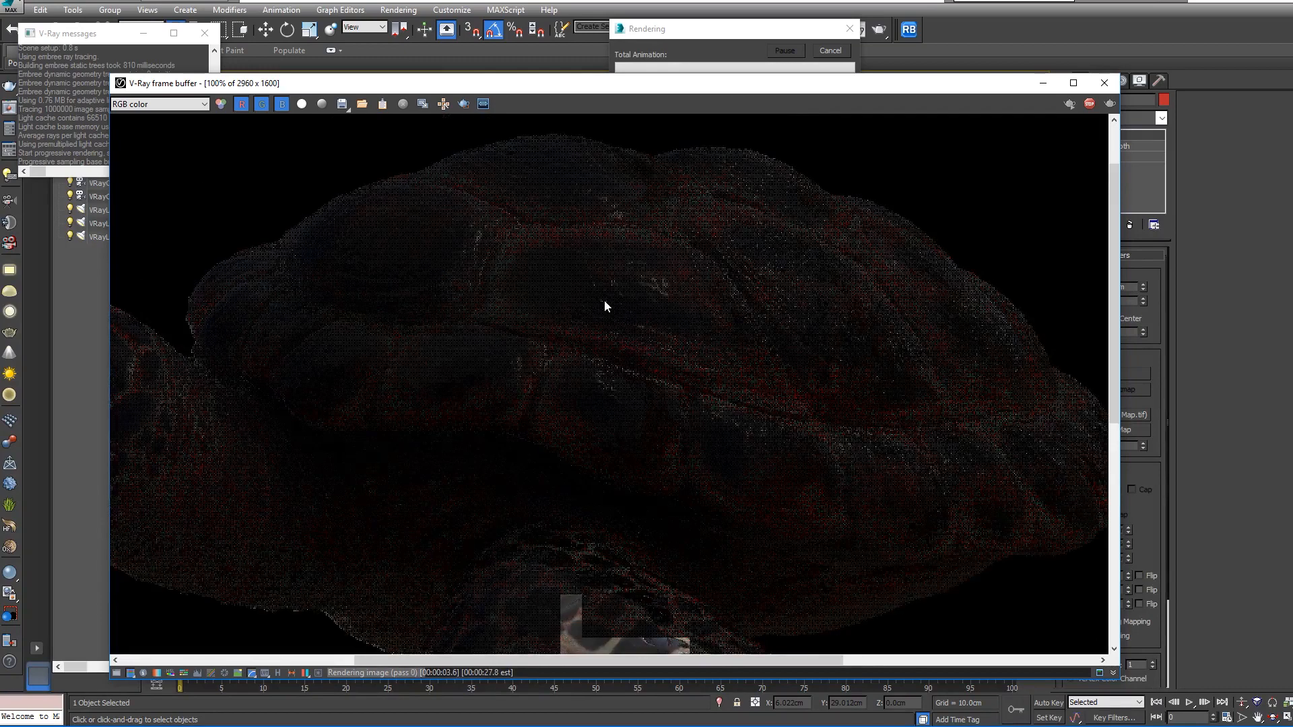
scroll(604, 300, down, 3)
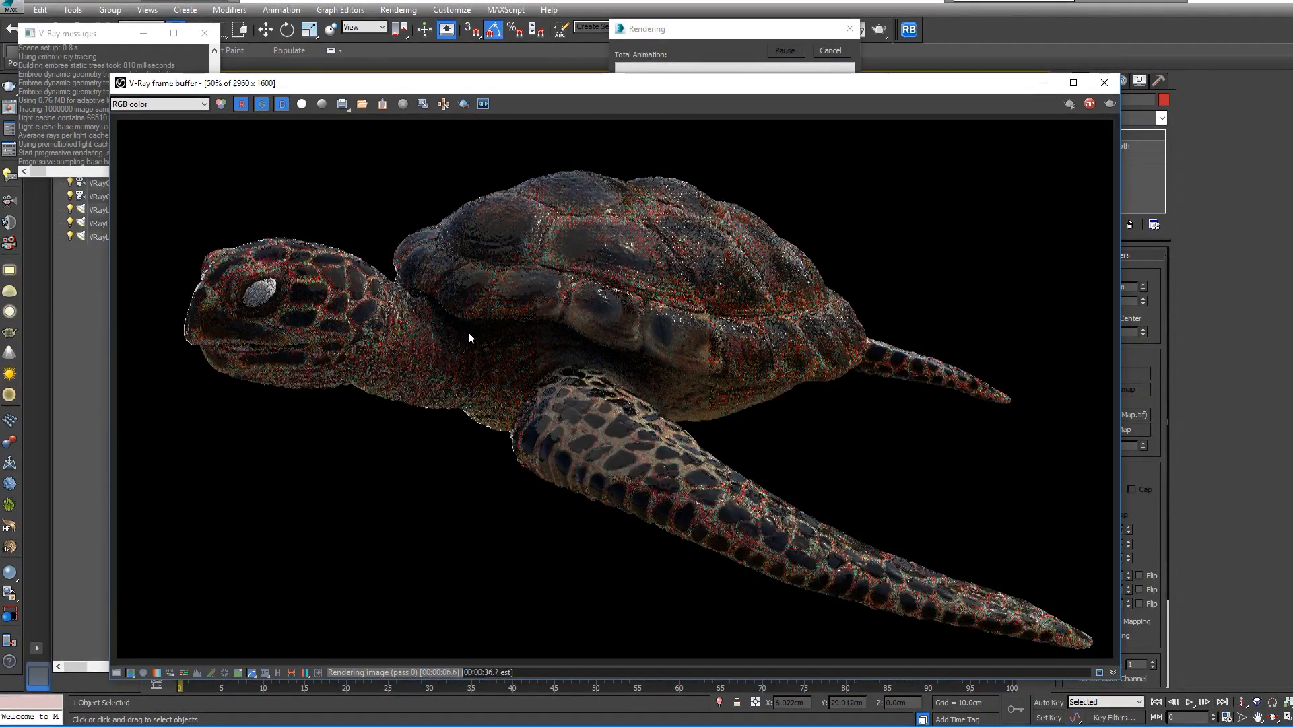
scroll(470, 338, up, 1)
scroll(669, 406, up, 1)
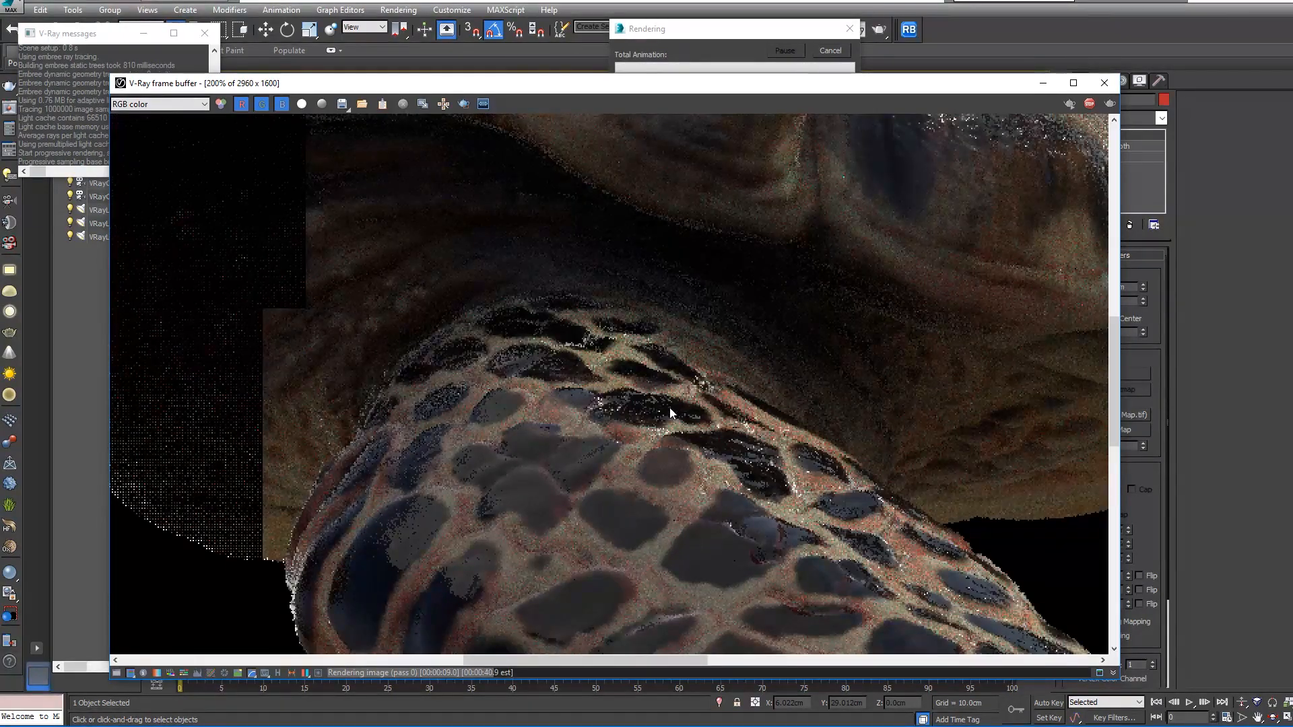
scroll(670, 407, down, 2)
scroll(491, 256, up, 1)
scroll(446, 169, up, 1)
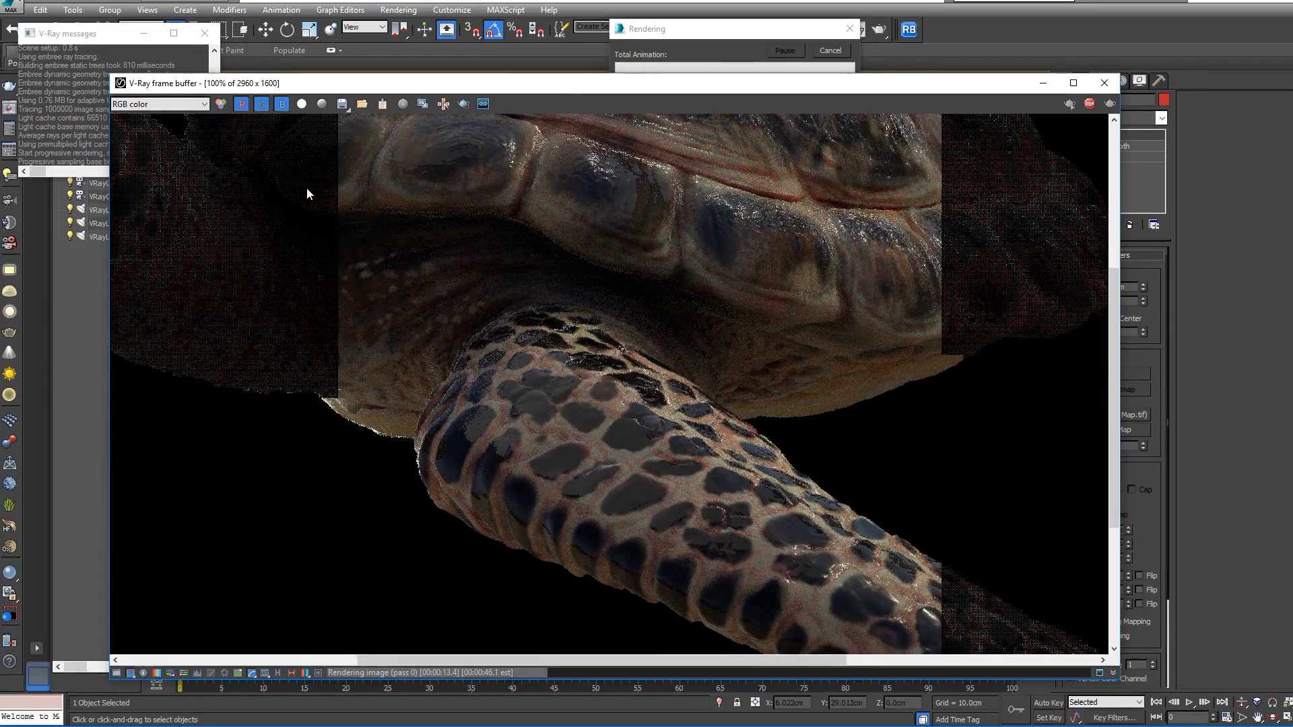
middle_drag(306, 187, 790, 321)
scroll(791, 320, down, 2)
scroll(722, 349, up, 1)
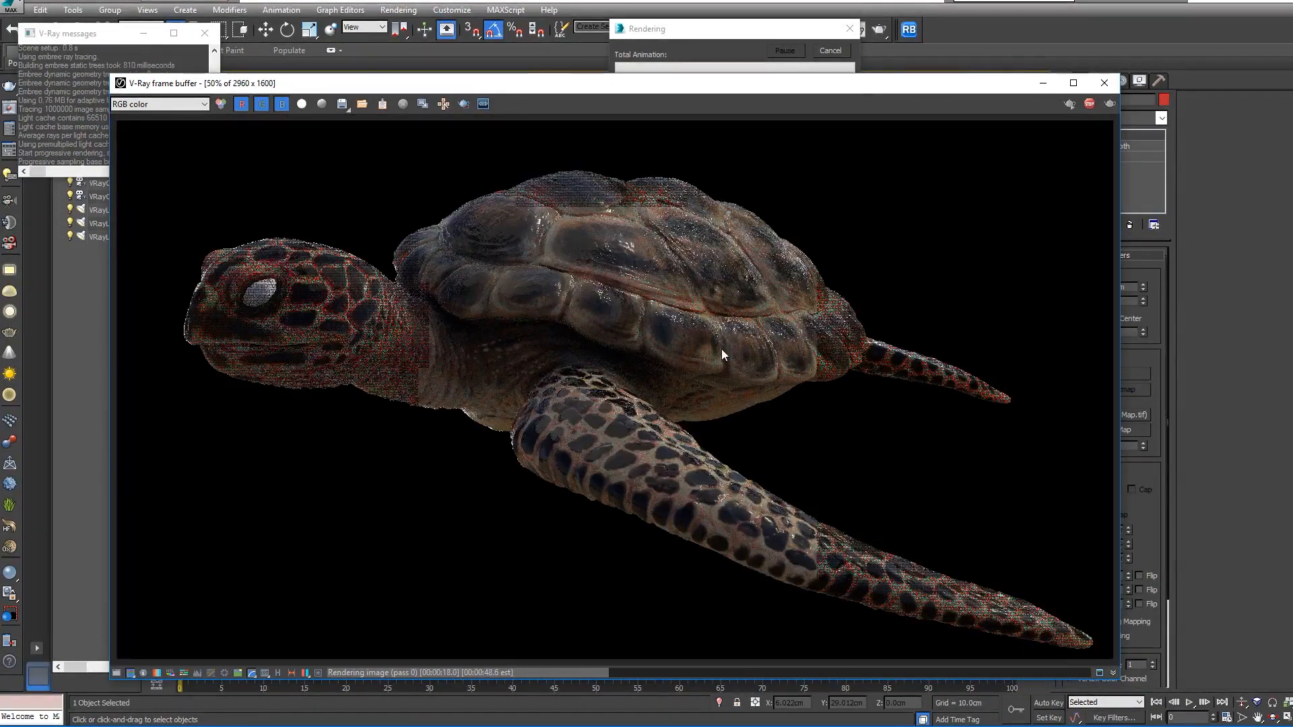
click(1104, 83)
- Deselect the turtle and set the V-Ray image sampler type to Bucket in the render setup
click(733, 401)
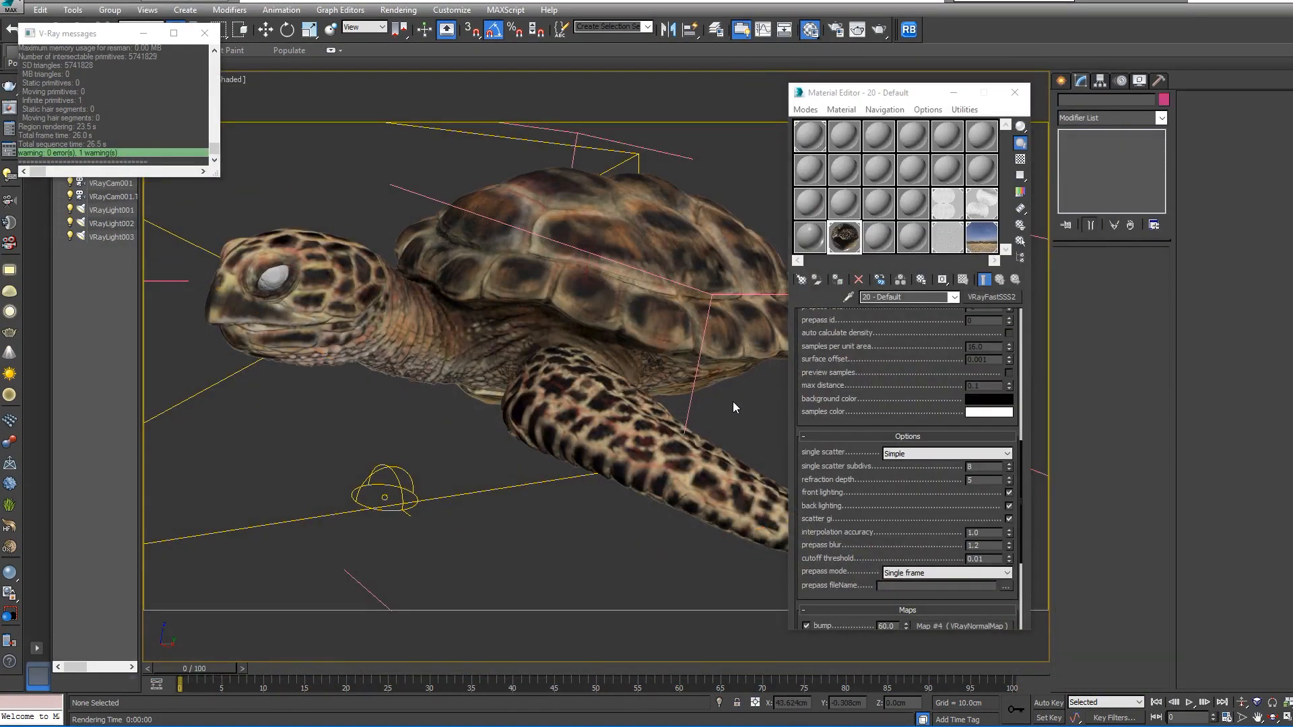
click(409, 14)
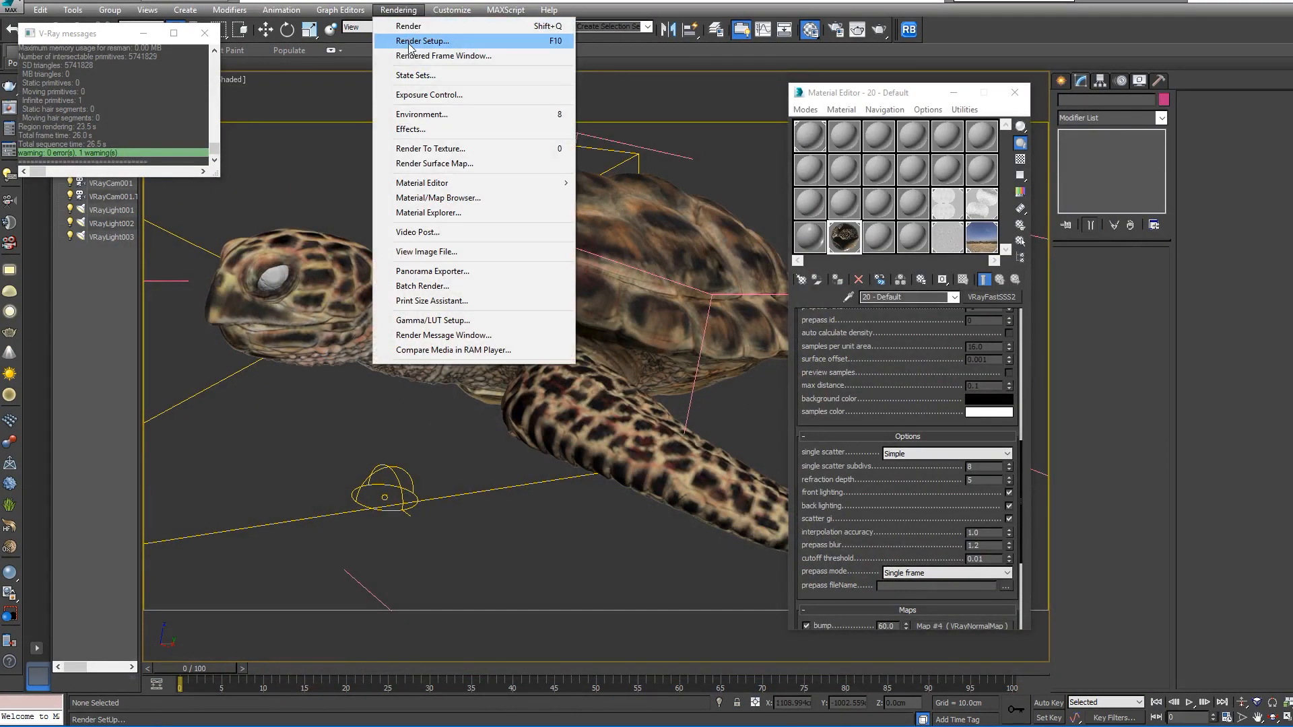
click(404, 41)
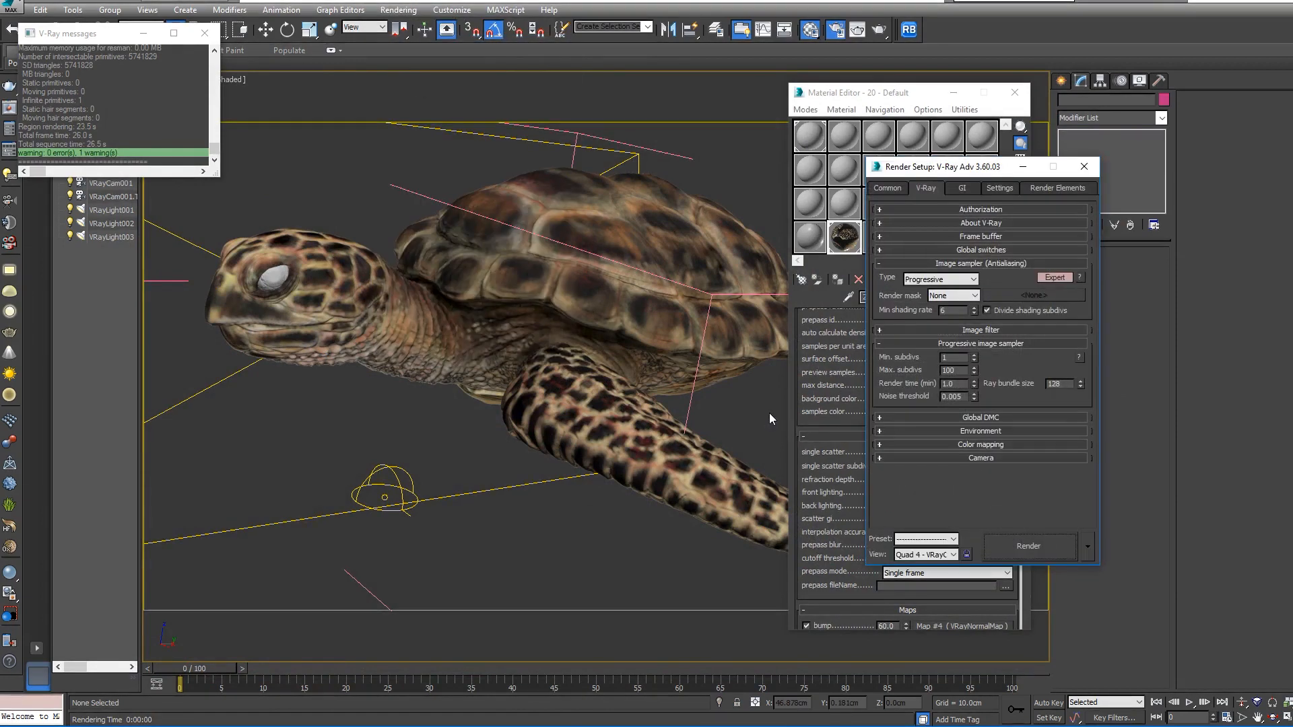
click(940, 279)
click(938, 287)
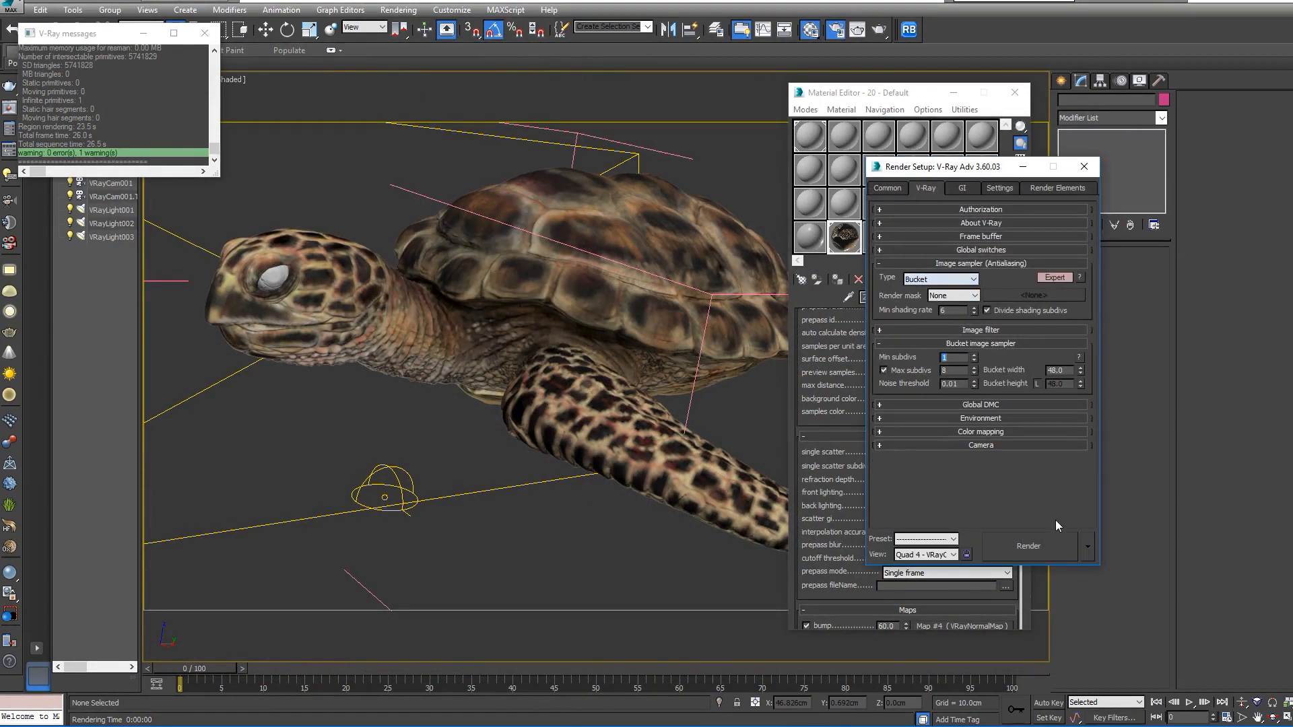
- Set the render output height to 1000, render the camera view, and fit the frame buffer window on screen
click(900, 189)
double_click(940, 392)
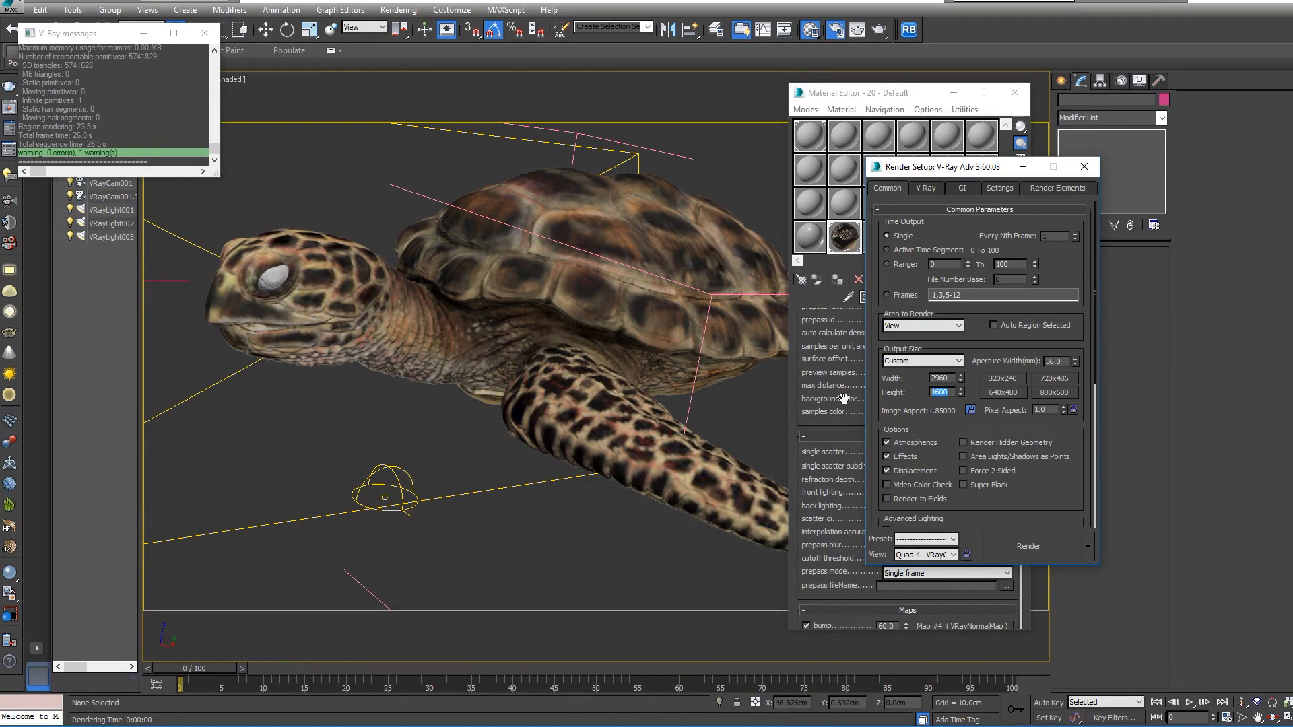
text(1000)
key(Return)
click(1060, 542)
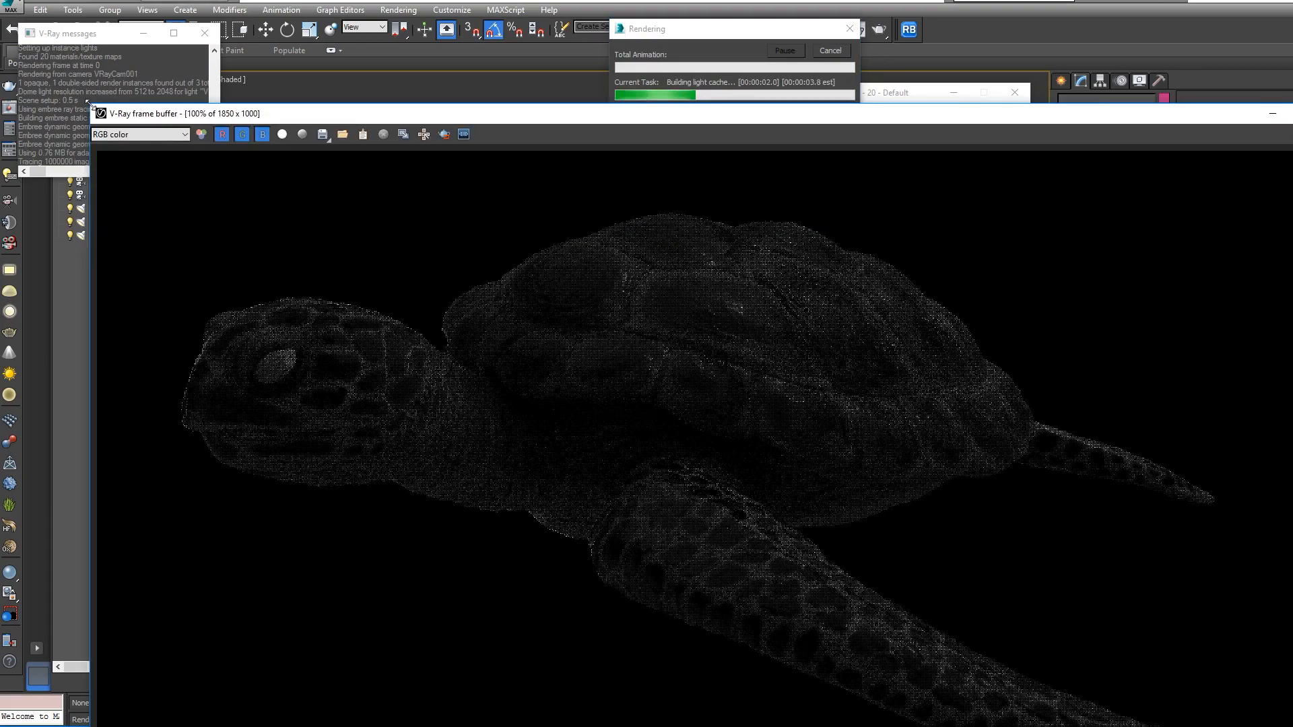
drag(91, 104, 479, 225)
drag(839, 235, 547, 77)
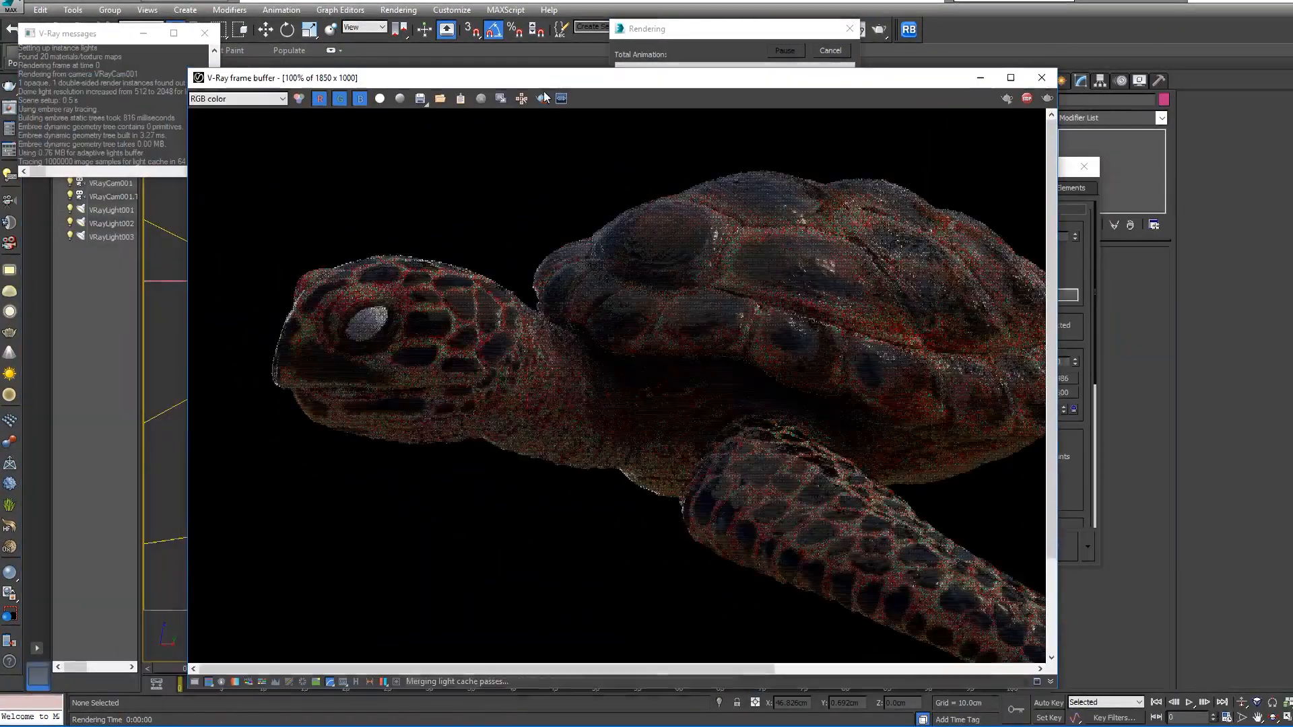
- Examine the turtle's head, eye and scale pattern up close in the running render, and close the frame buffer
middle_drag(655, 325, 468, 310)
scroll(725, 424, down, 1)
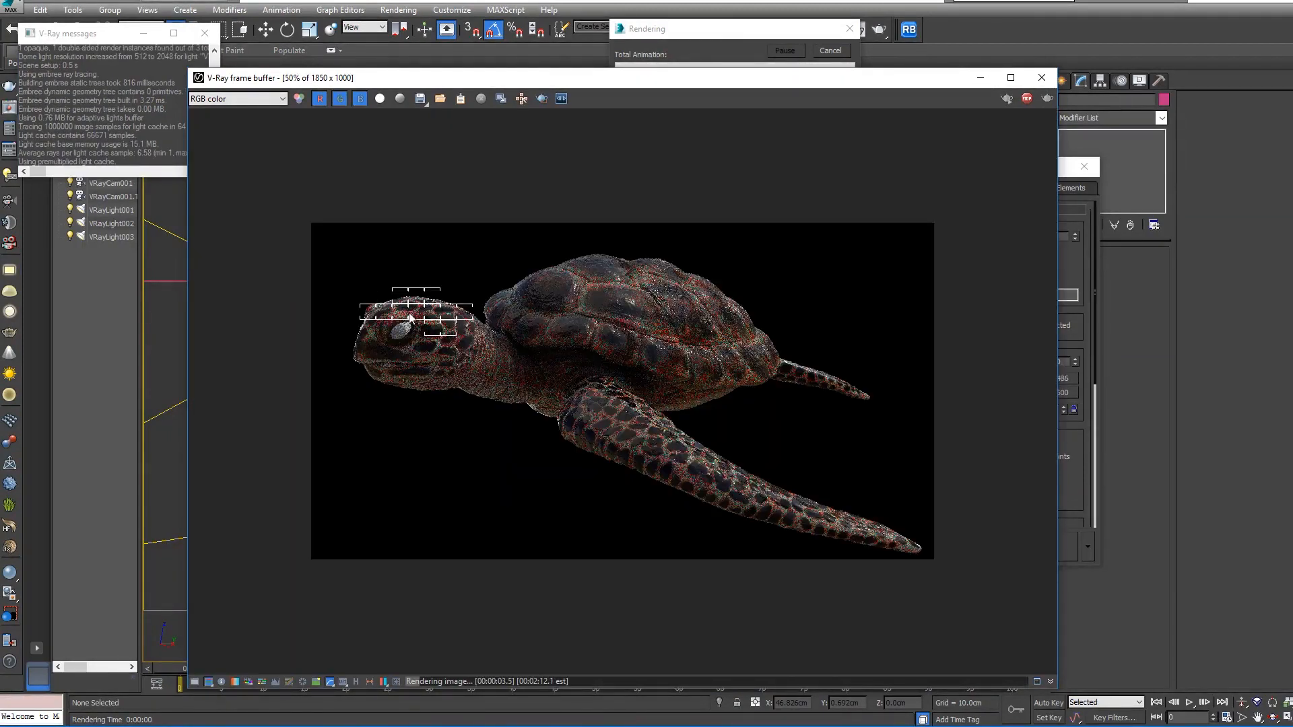
scroll(411, 317, up, 1)
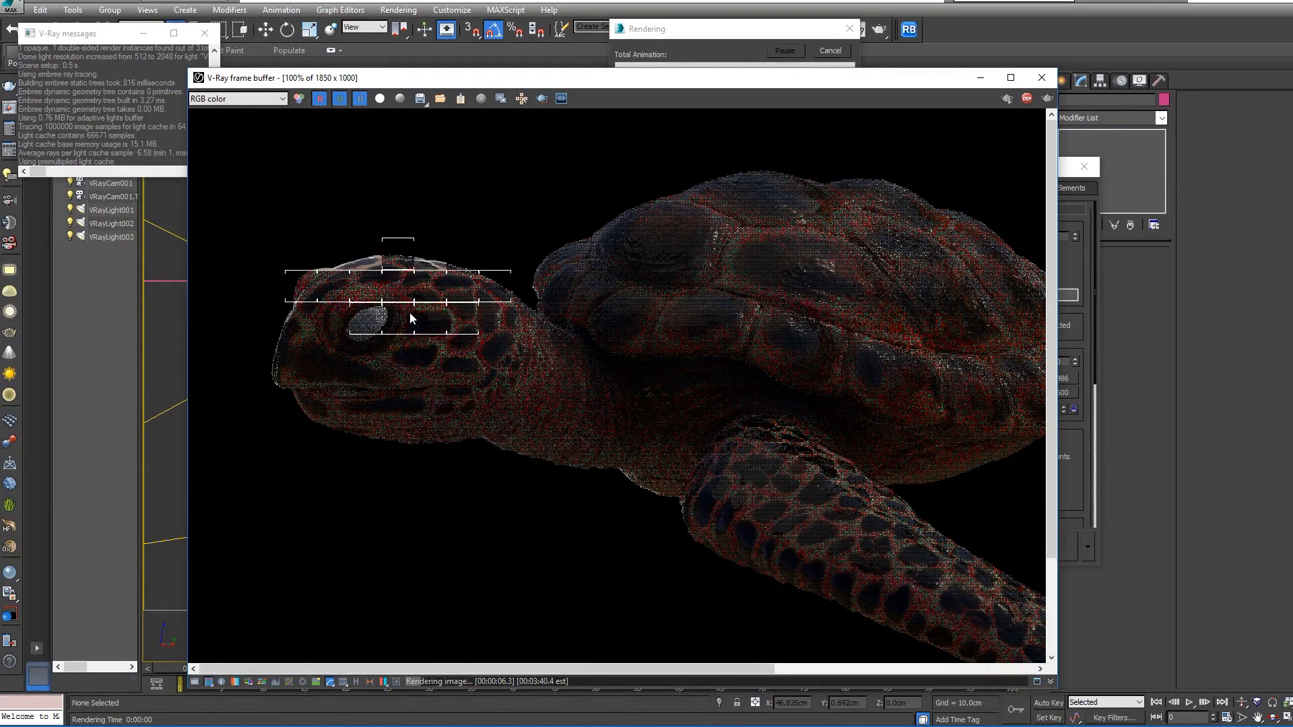
scroll(410, 313, up, 1)
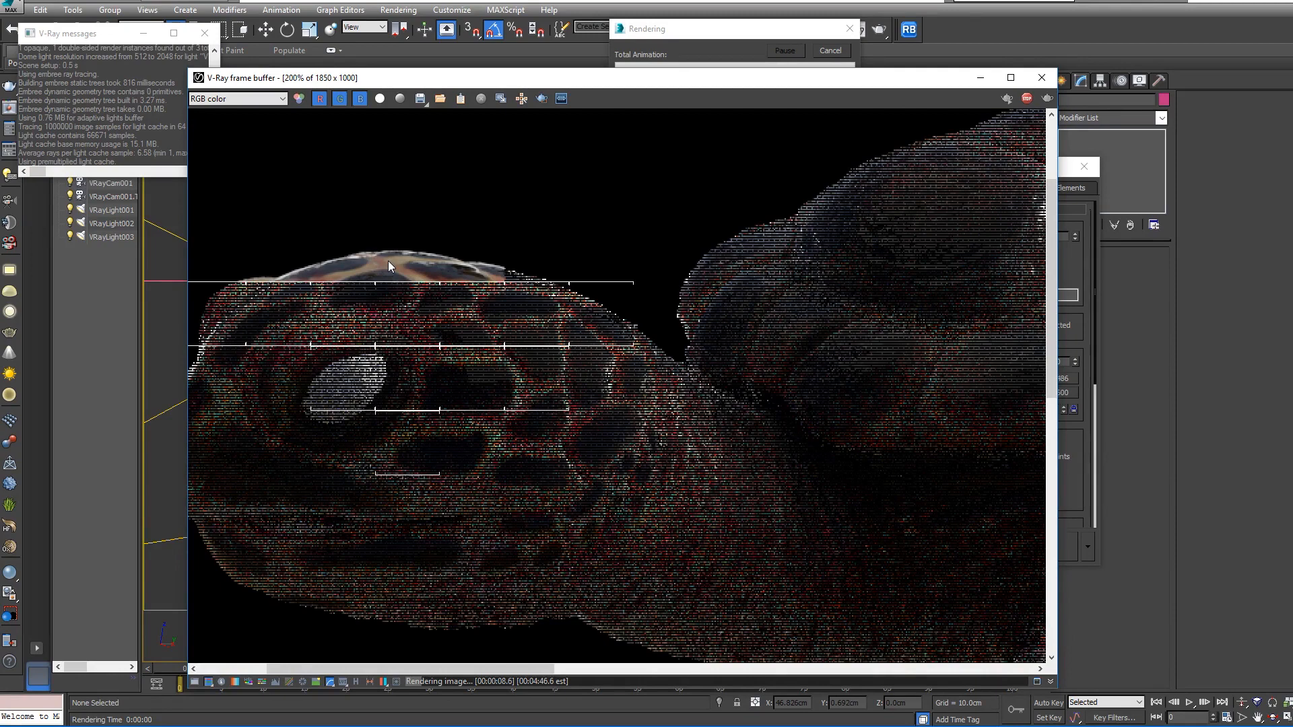
scroll(388, 266, up, 1)
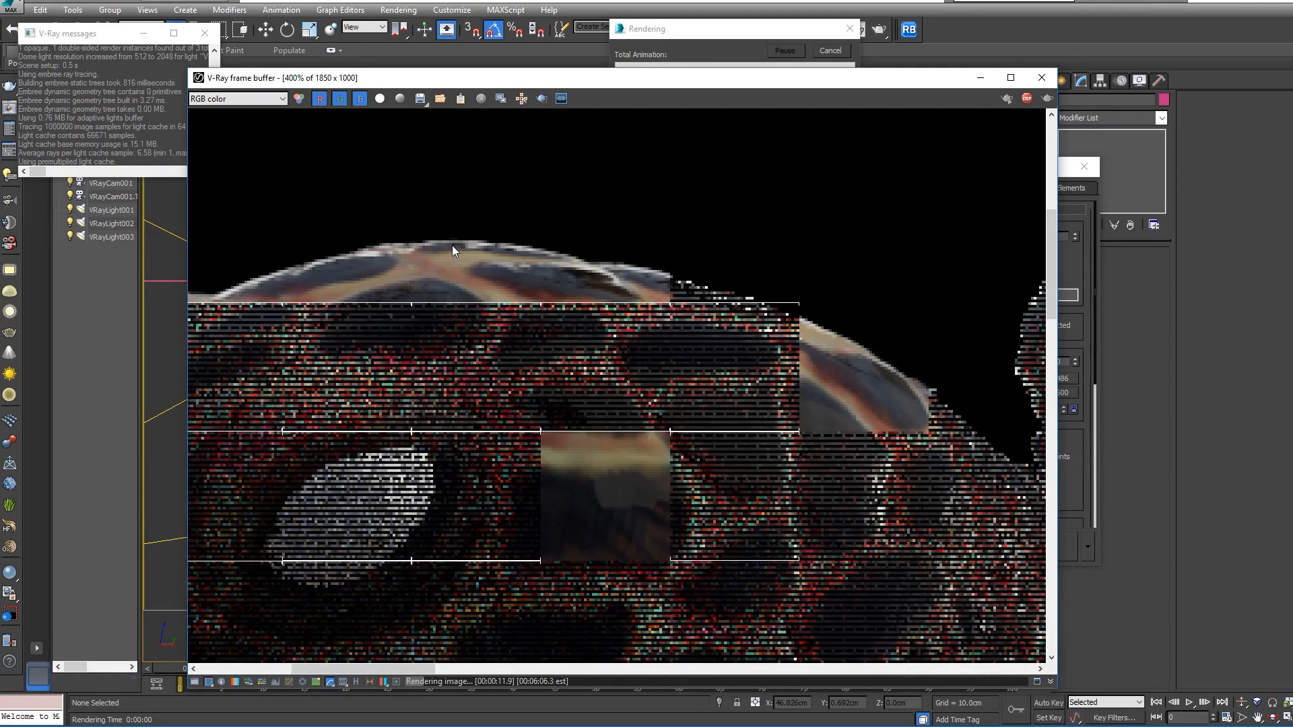
scroll(451, 245, down, 1)
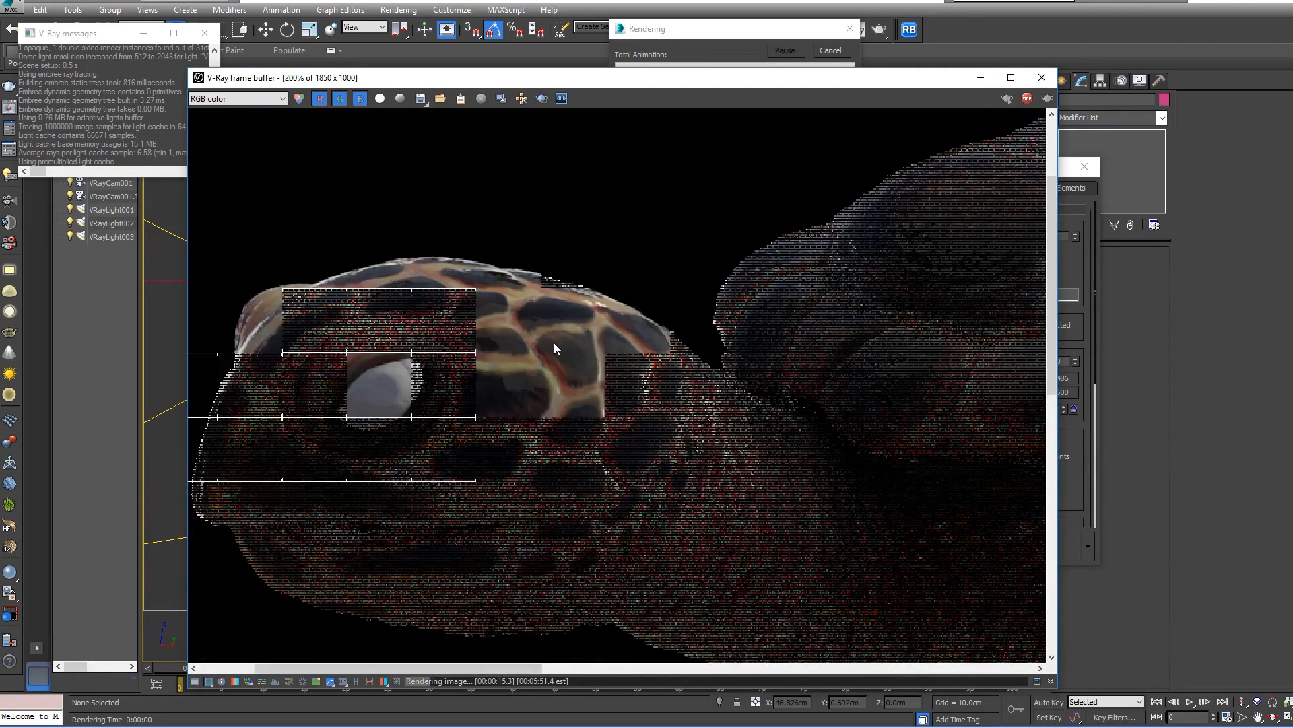
scroll(432, 318, down, 1)
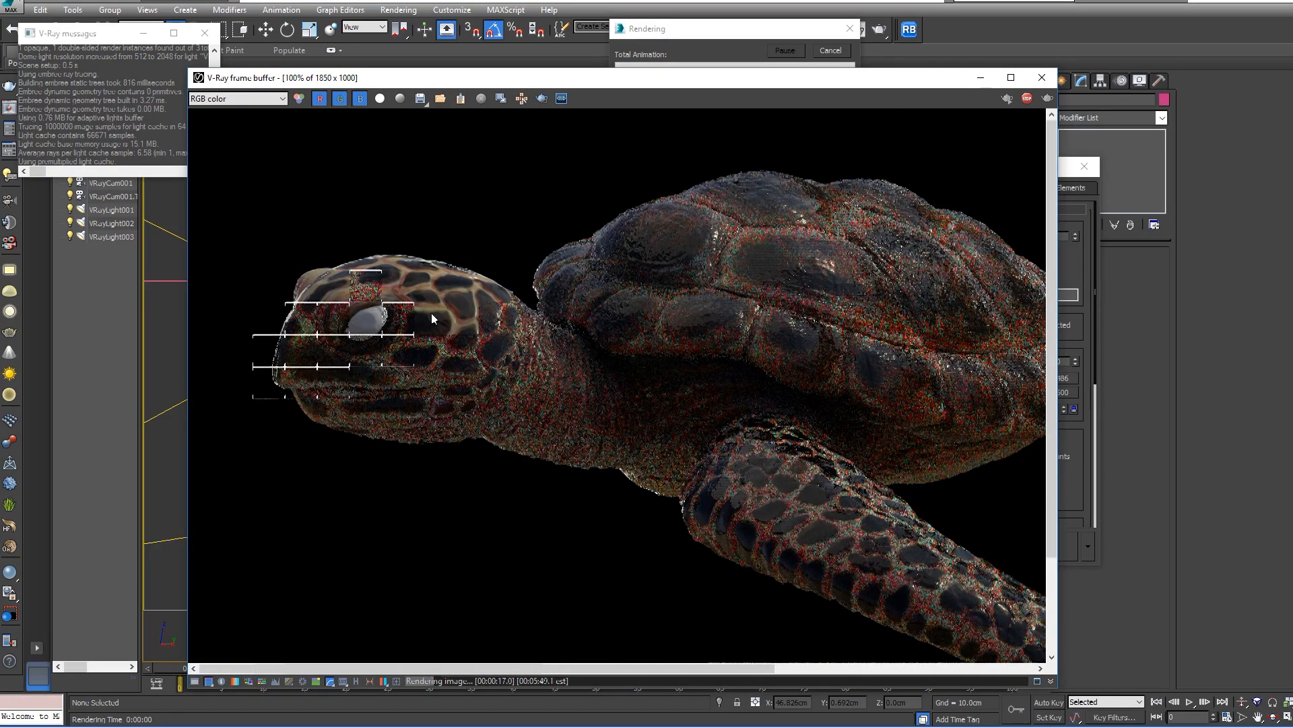
scroll(432, 318, up, 1)
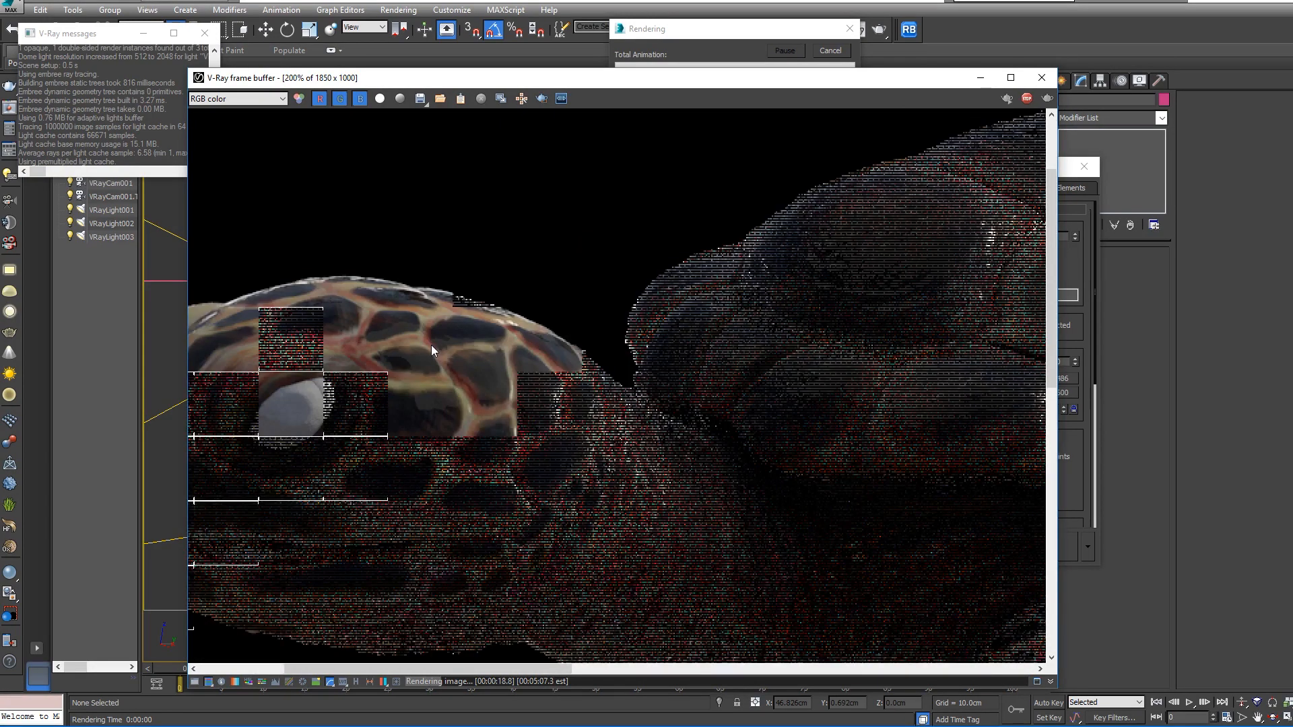
scroll(431, 345, up, 1)
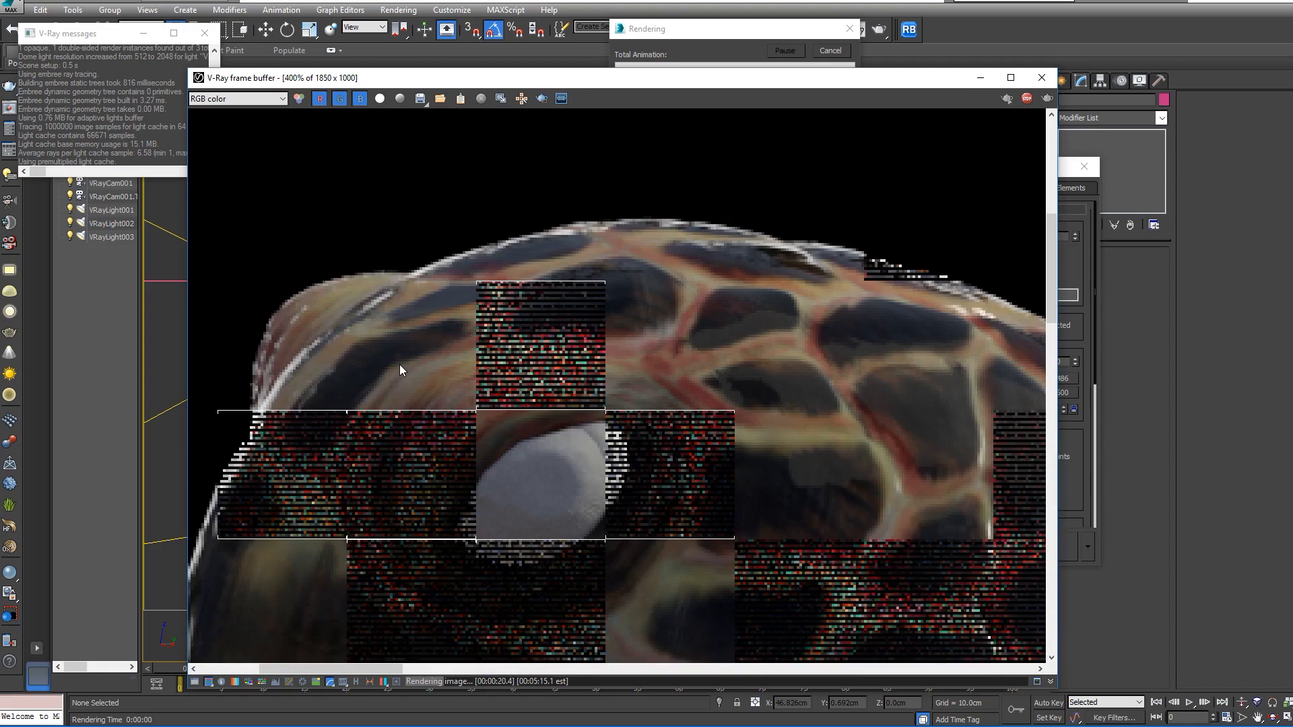
scroll(400, 369, down, 1)
scroll(577, 384, up, 1)
scroll(532, 394, down, 1)
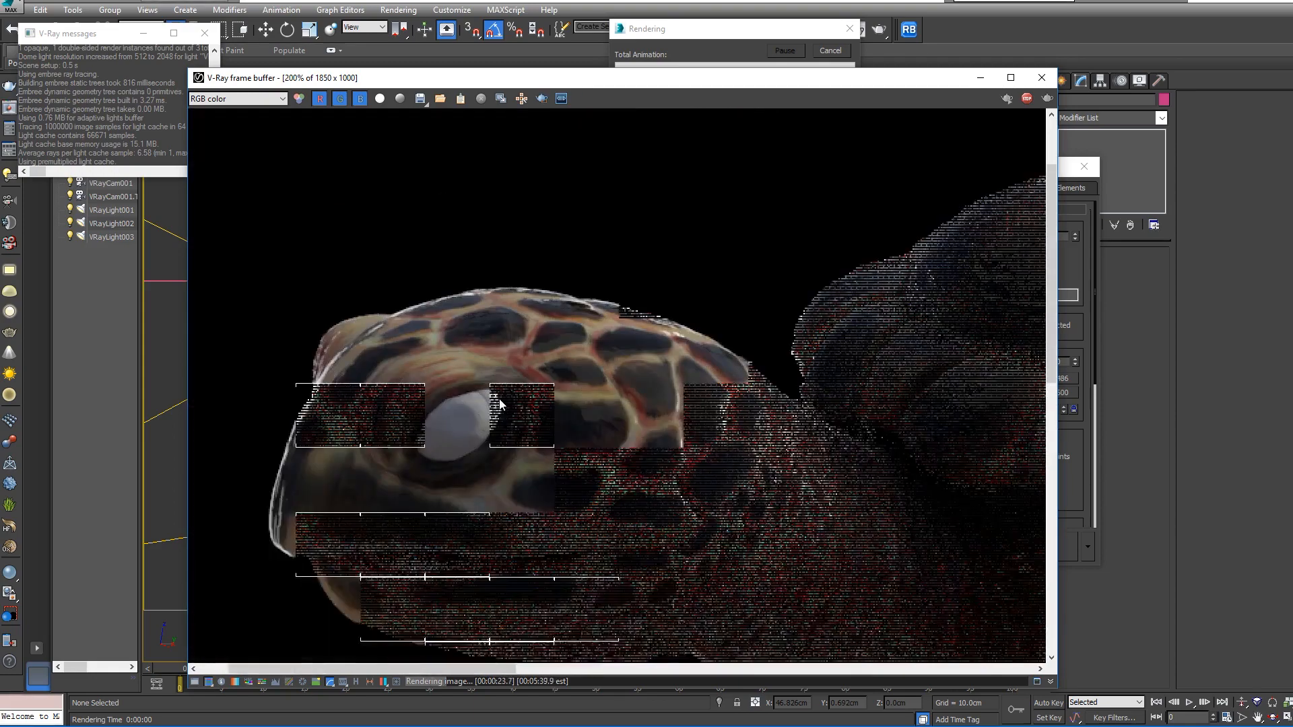
scroll(510, 365, down, 1)
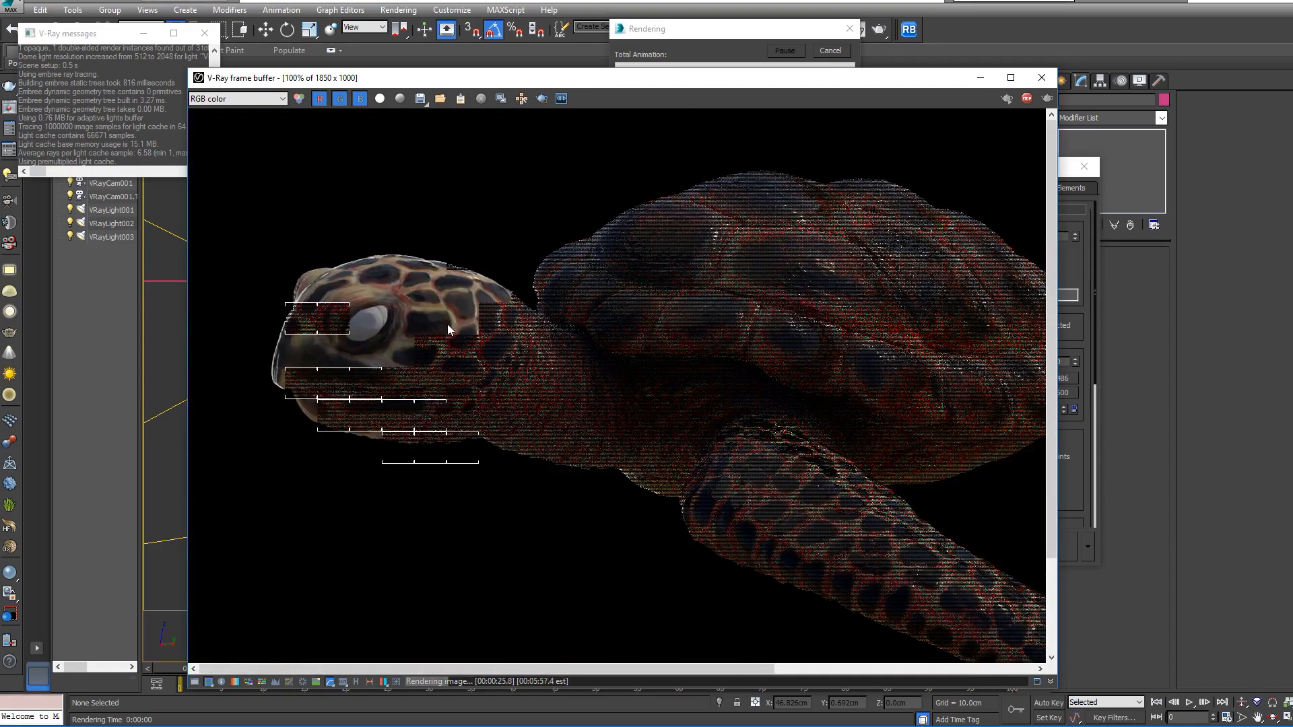
click(1042, 78)
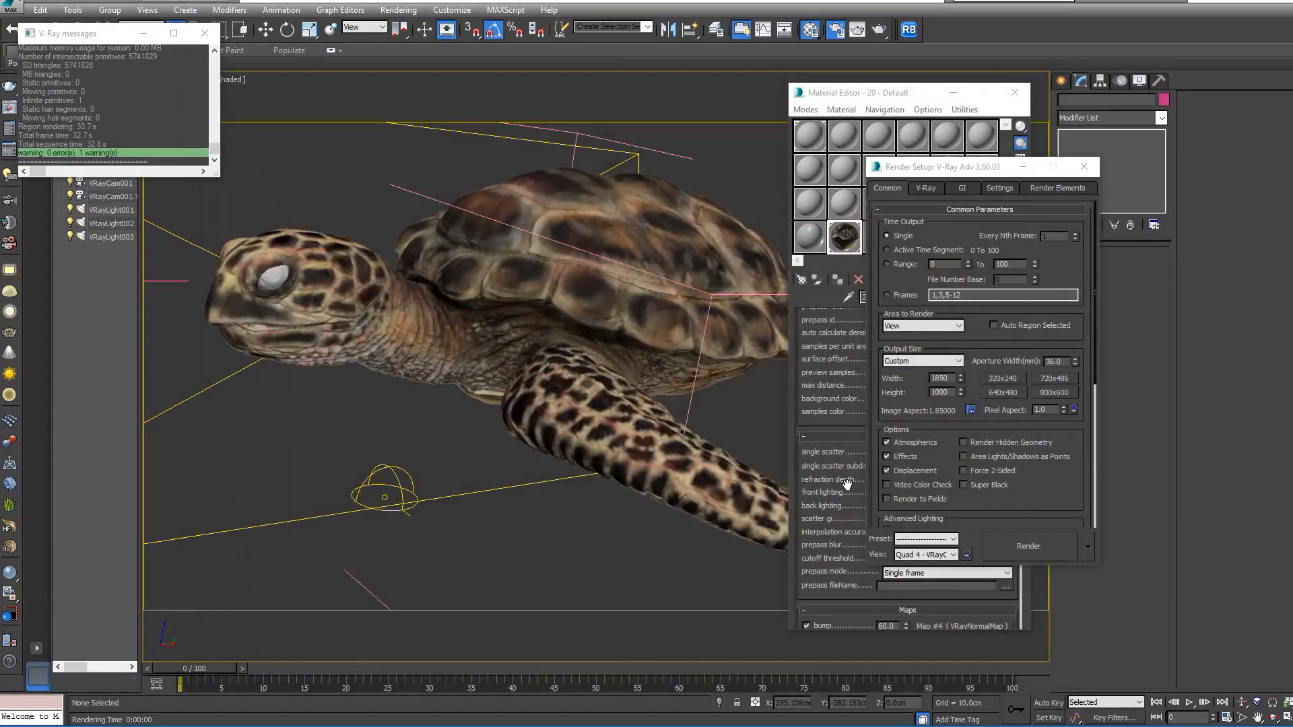
- Copy the specular glossiness map into the bump map slot of the skin material's VRayNormalMap and set its multiplier to 0.8
drag(861, 92, 556, 95)
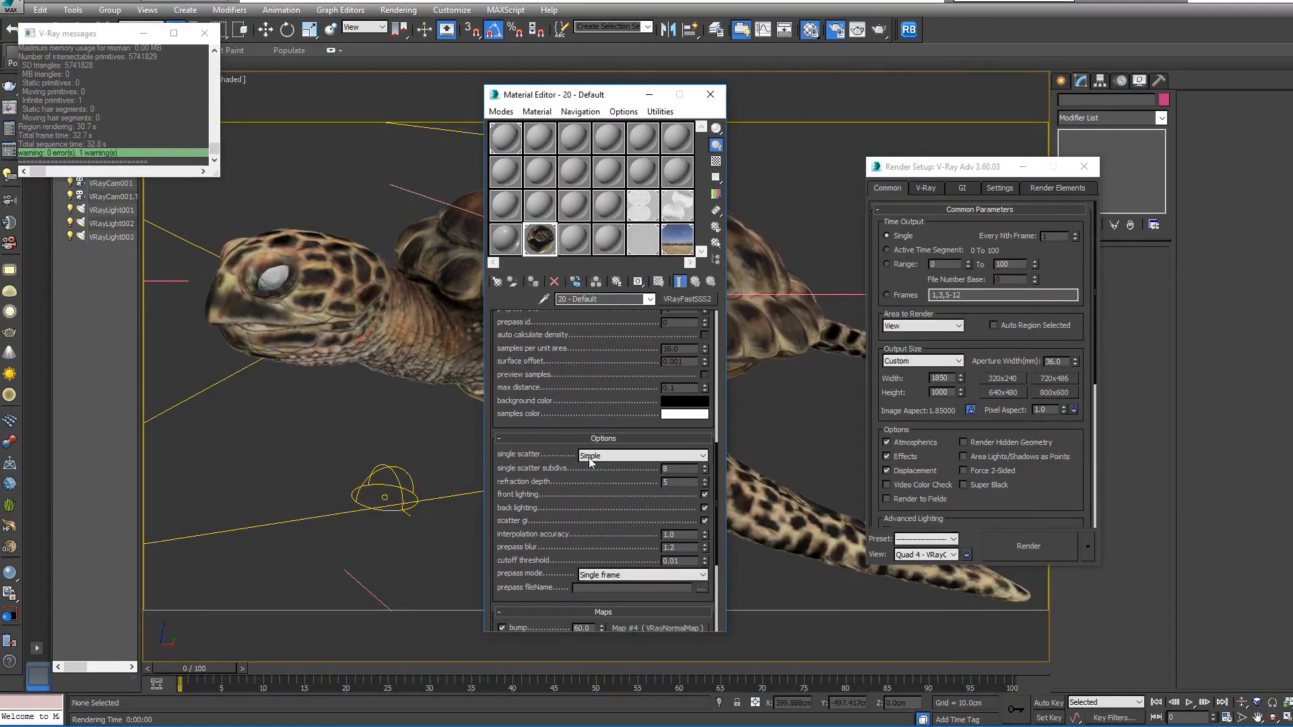
scroll(588, 458, down, 5)
right_click(650, 547)
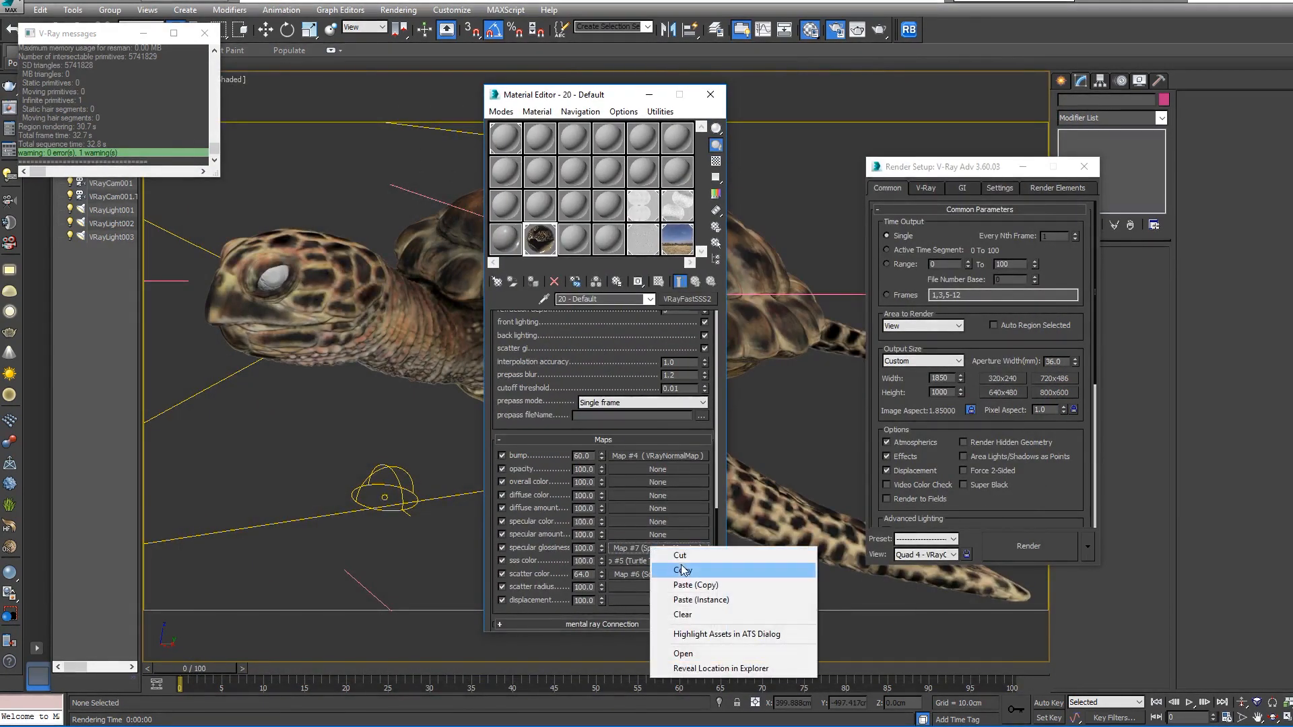
click(683, 570)
click(636, 455)
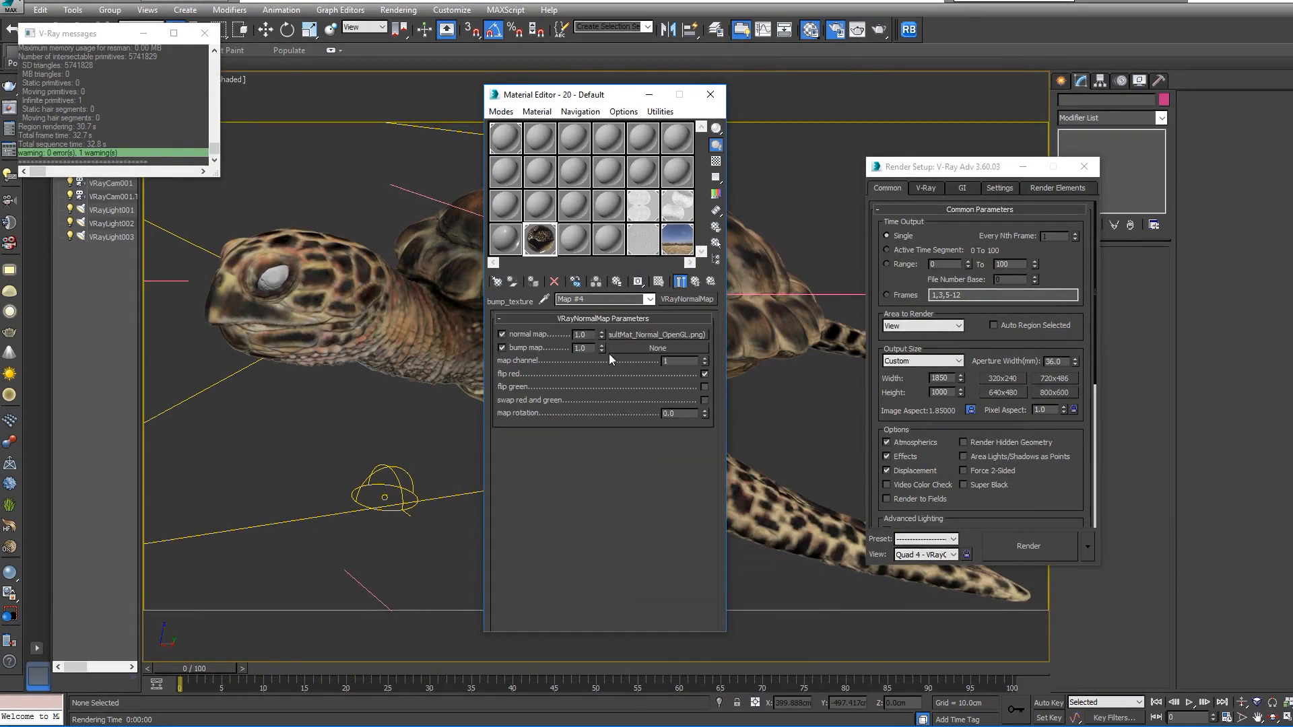
right_click(627, 350)
click(657, 348)
click(601, 351)
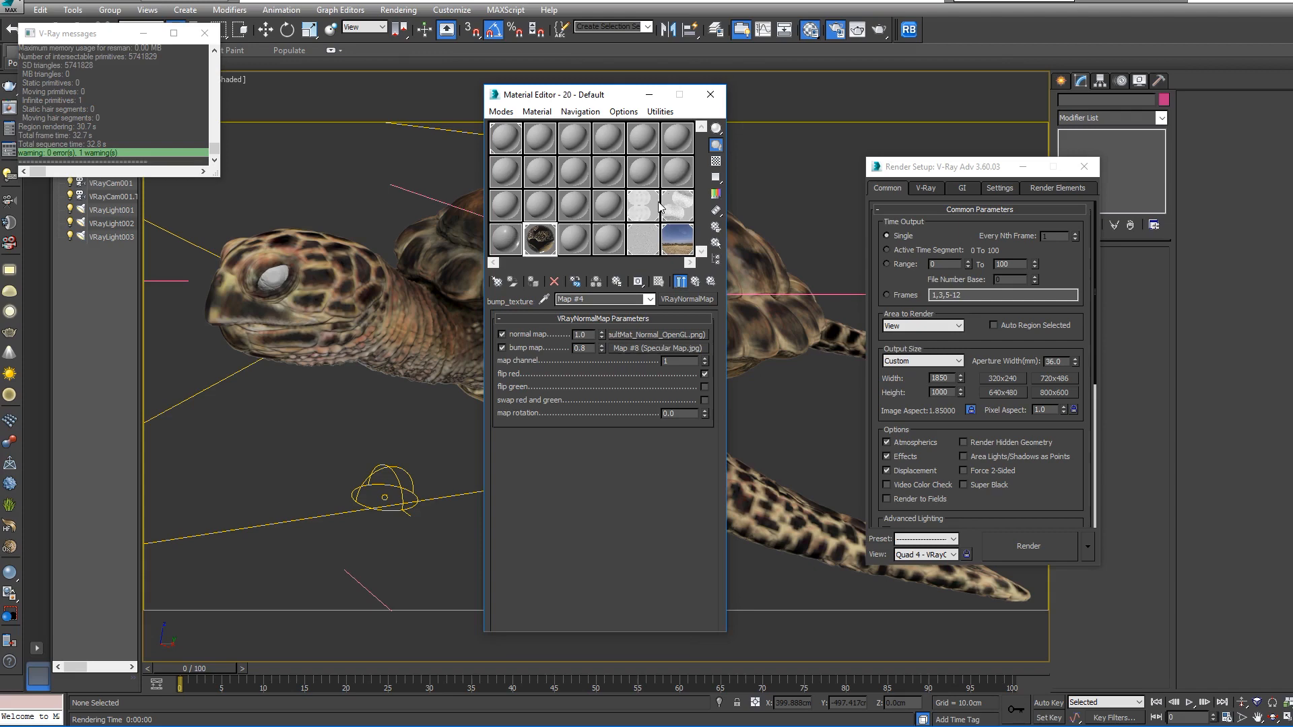
- Close the Material Editor, the Render Setup and the V-Ray messages window to clear the viewport
click(711, 95)
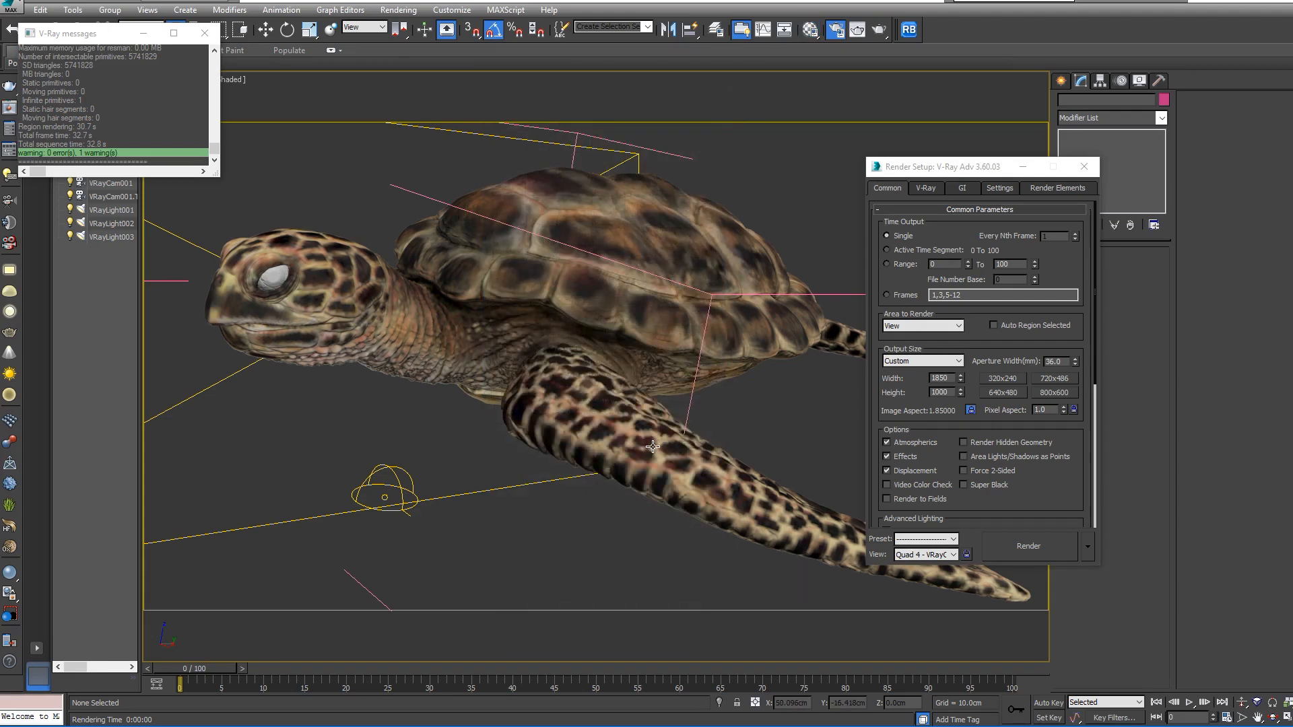
drag(944, 168, 0, 236)
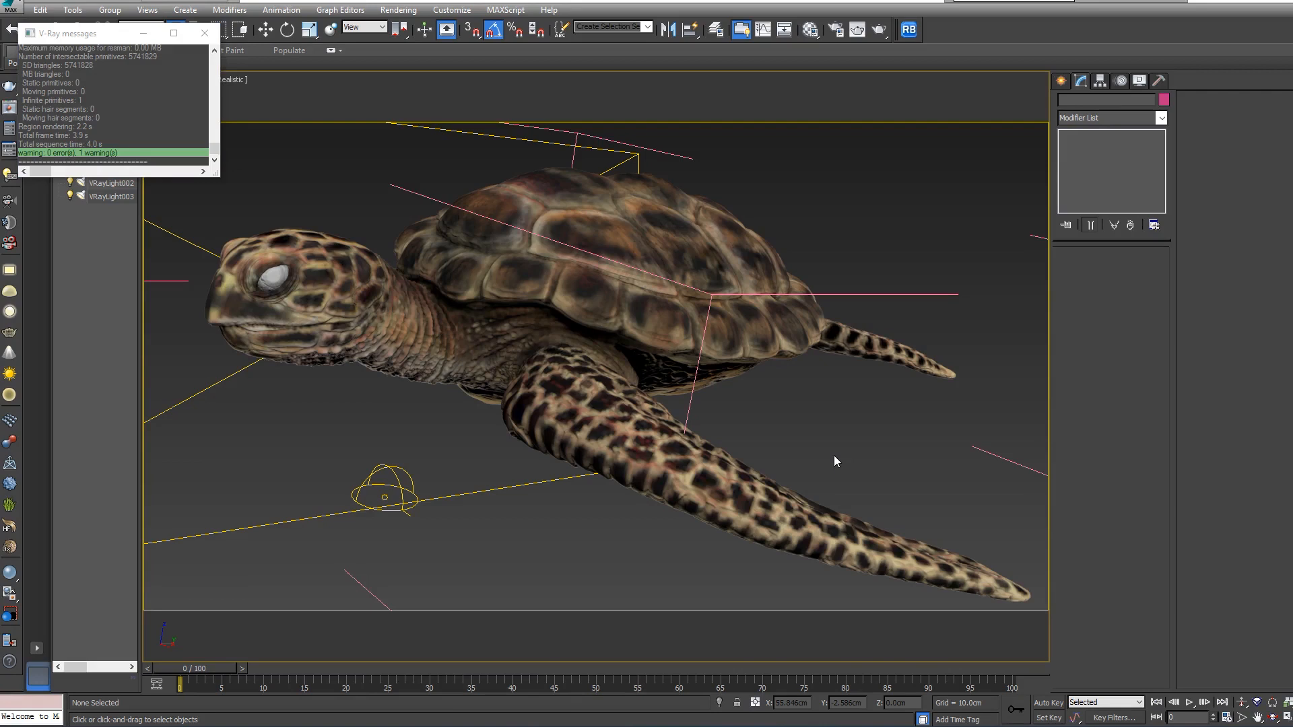
click(204, 33)
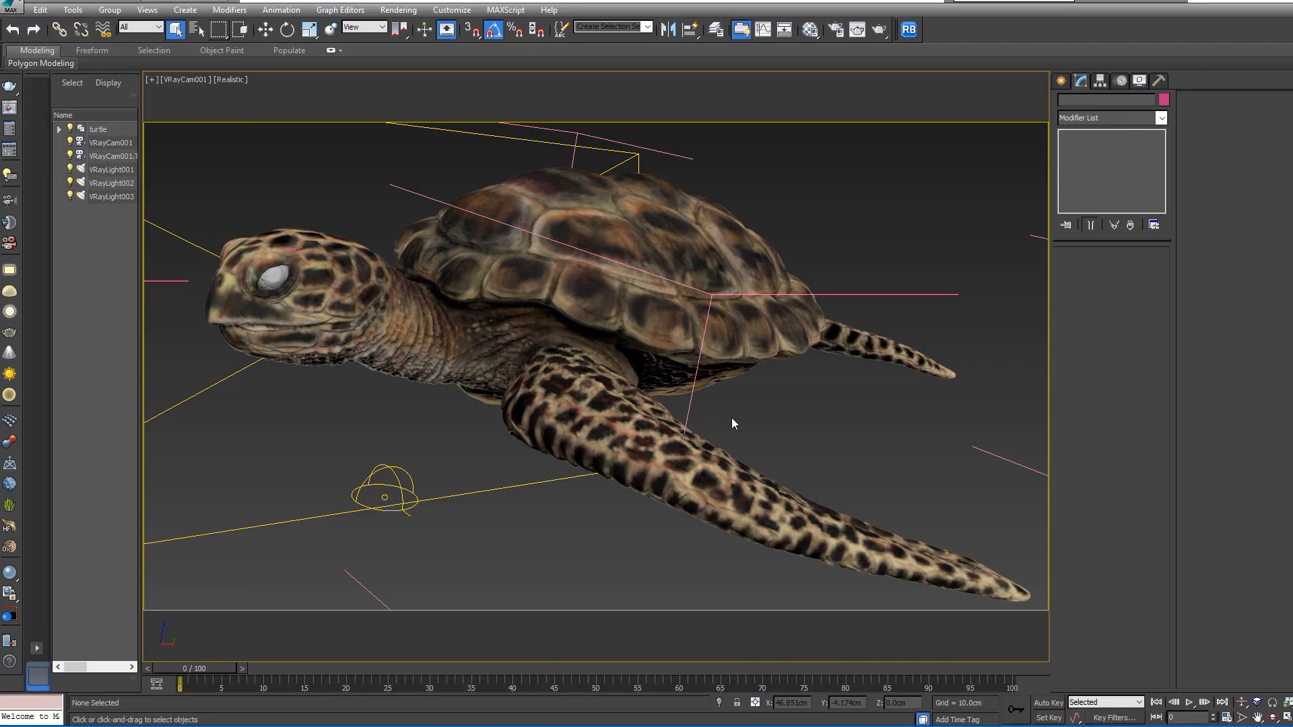
- Create a Target Spot light in the Left view about 203 cm above the ground, aimed down at the turtle
key(l)
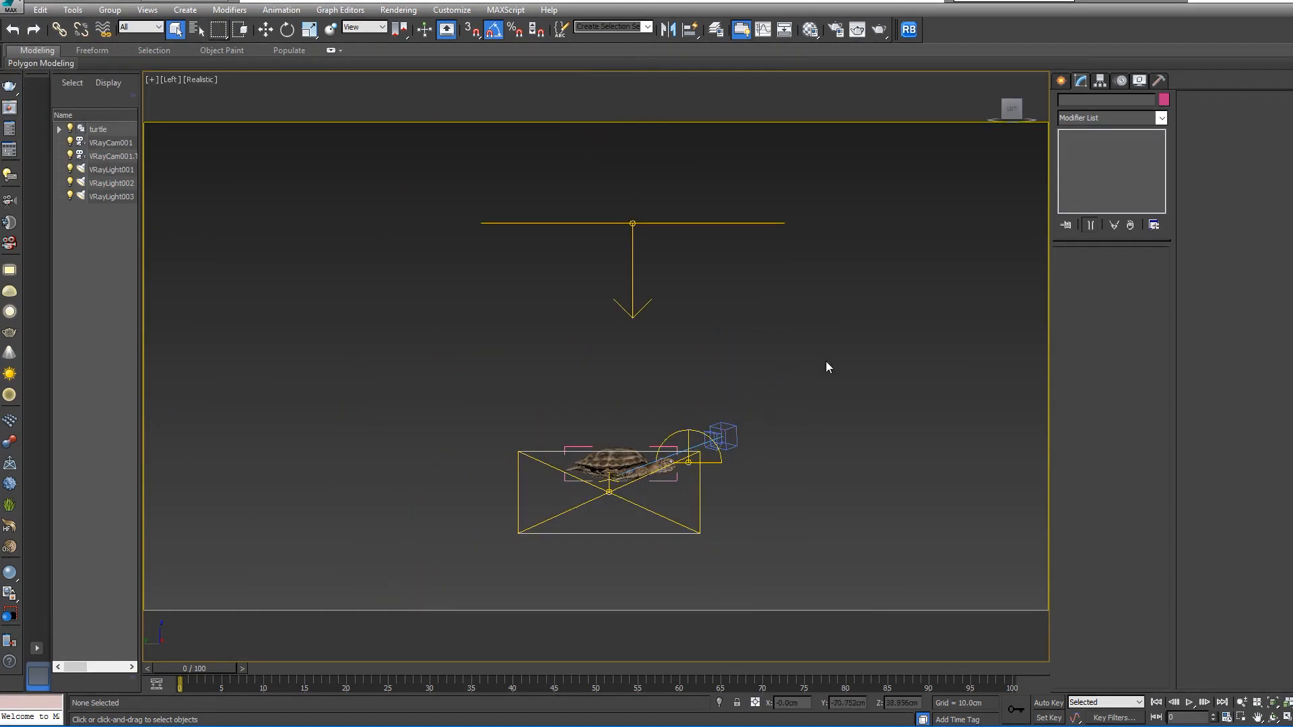
click(1064, 81)
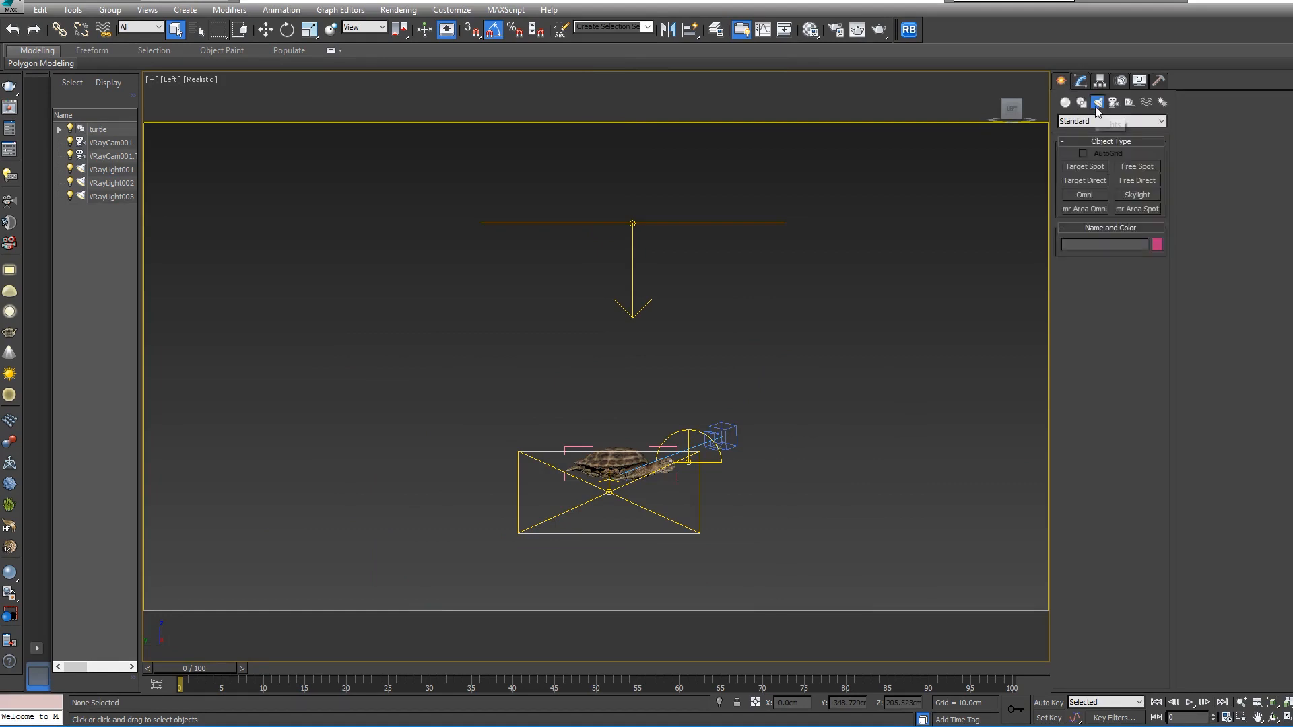
click(1080, 167)
drag(510, 232, 632, 390)
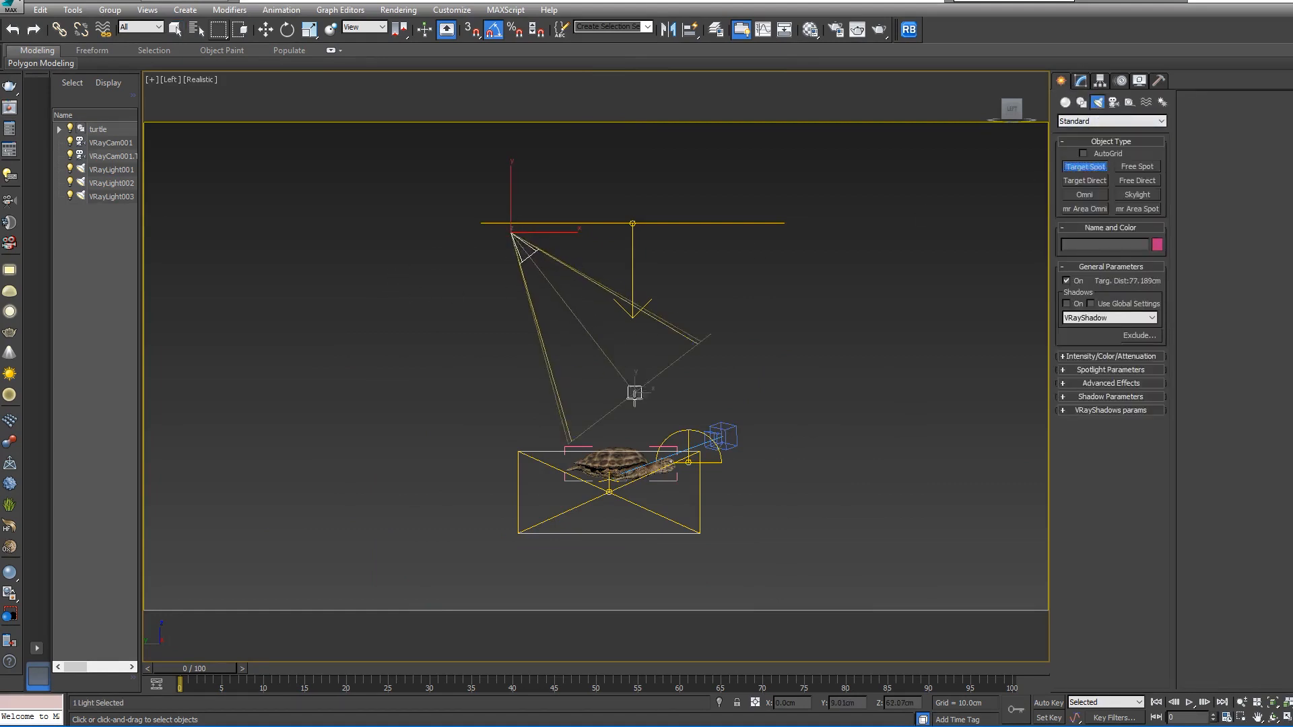
right_click(685, 374)
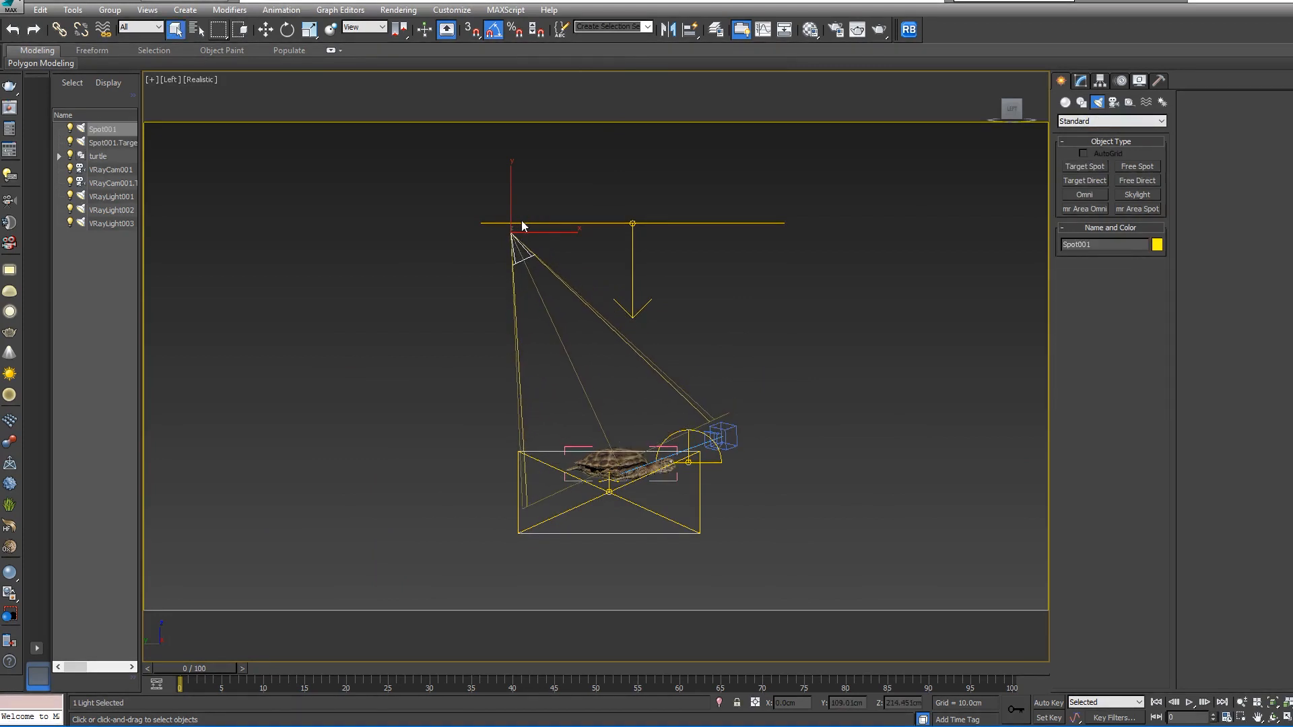
- Move the spotlight source about 33 cm along the negative X axis and return to the camera view
alt+middle_drag(604, 248, 671, 307)
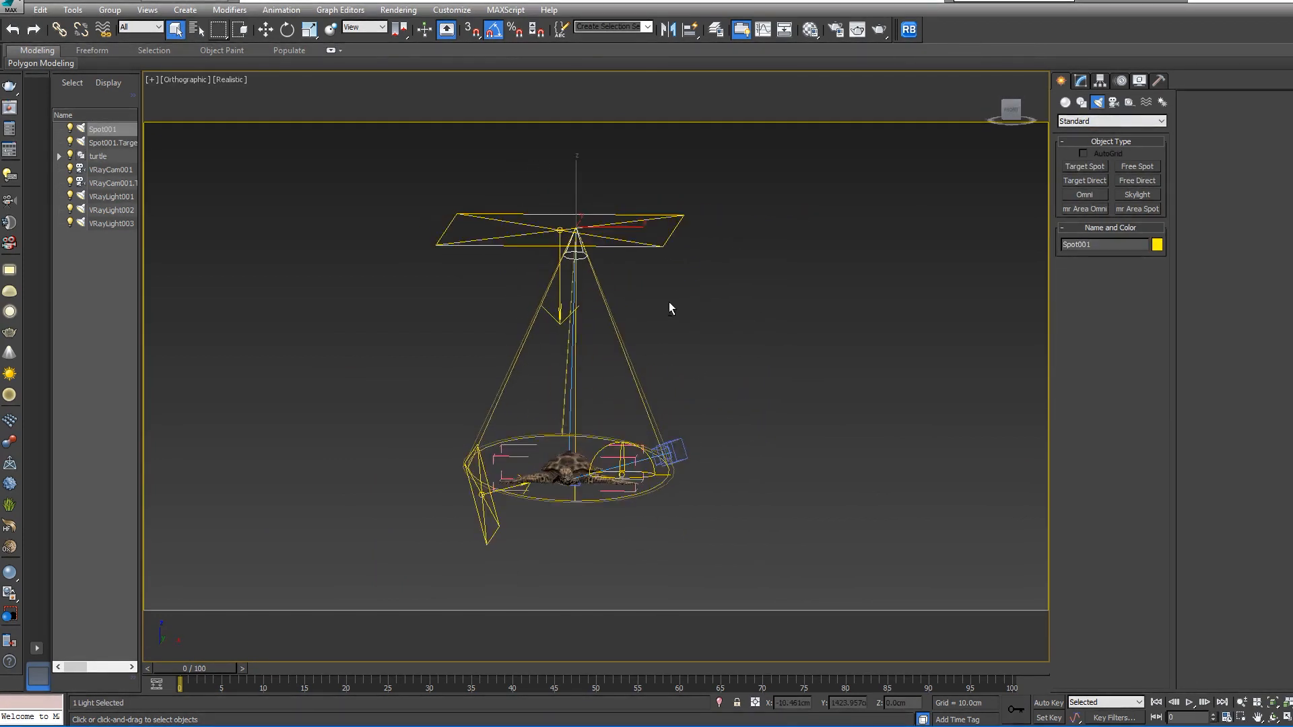
key(w)
drag(609, 230, 583, 231)
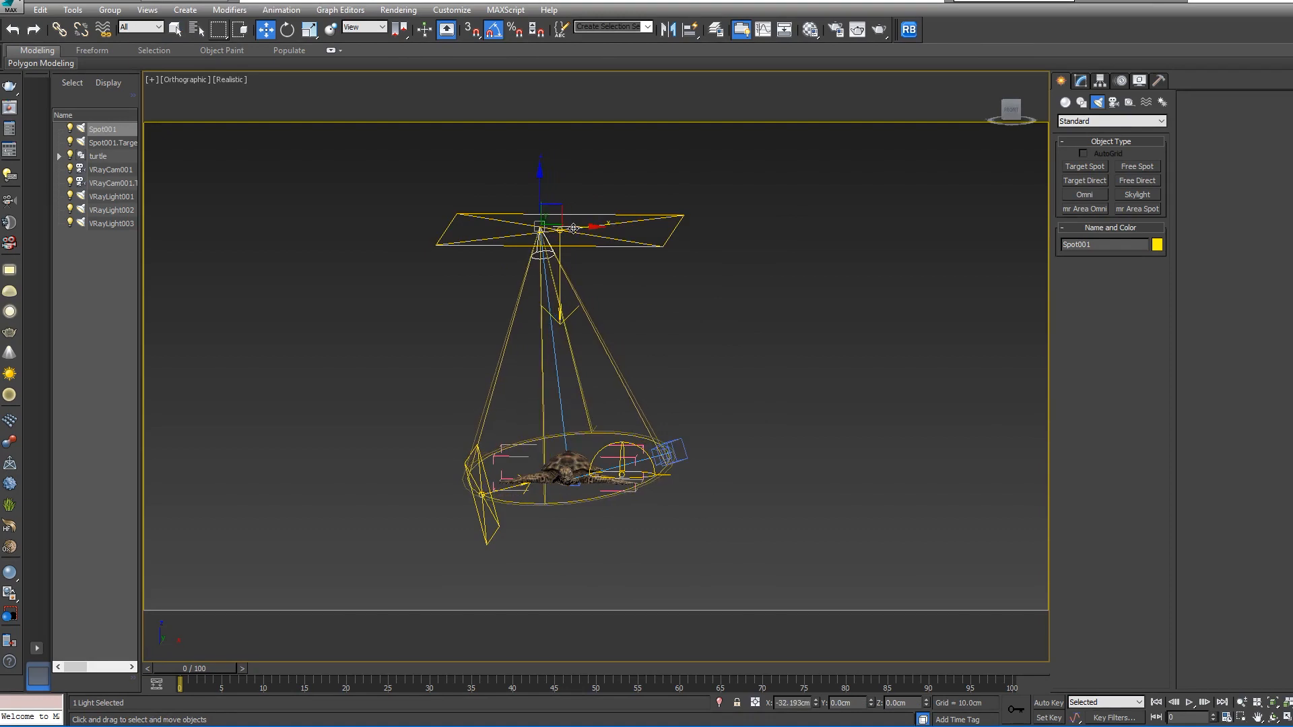
key(c)
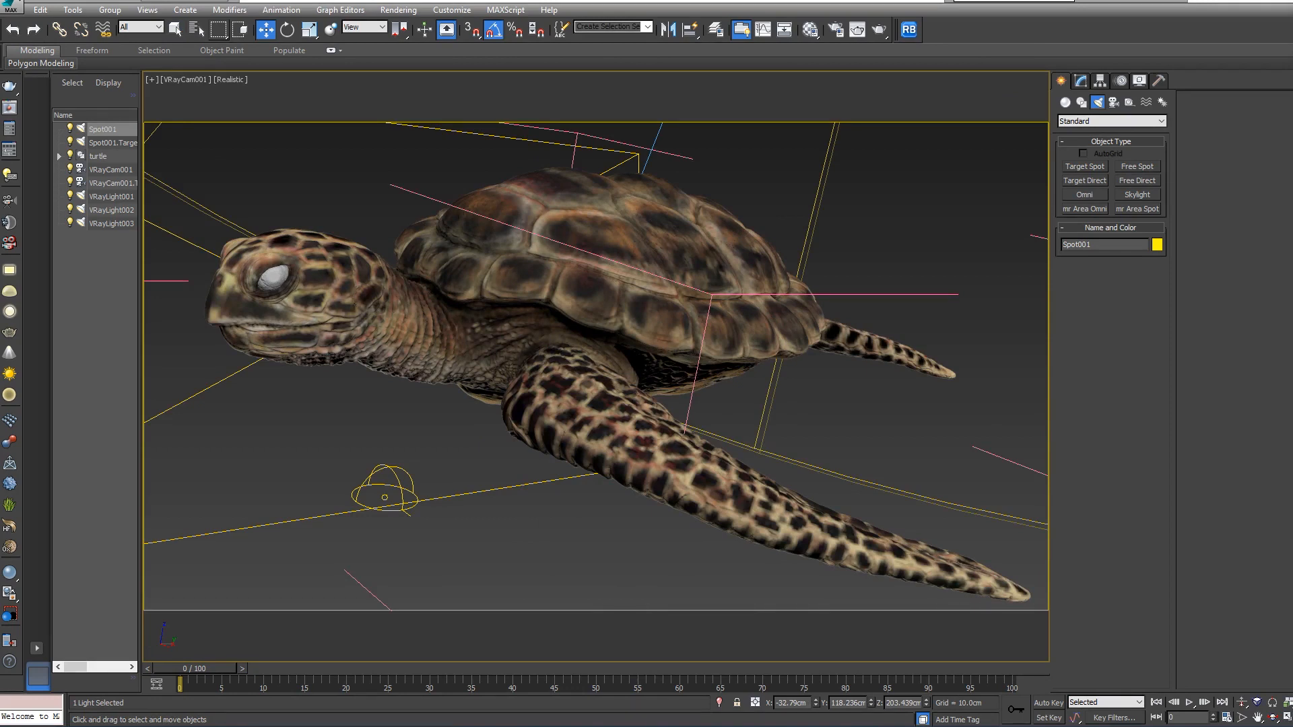
- Switch to the web browser and look through the Google image results for "caustics texture"
drag(1, 159, 377, 2)
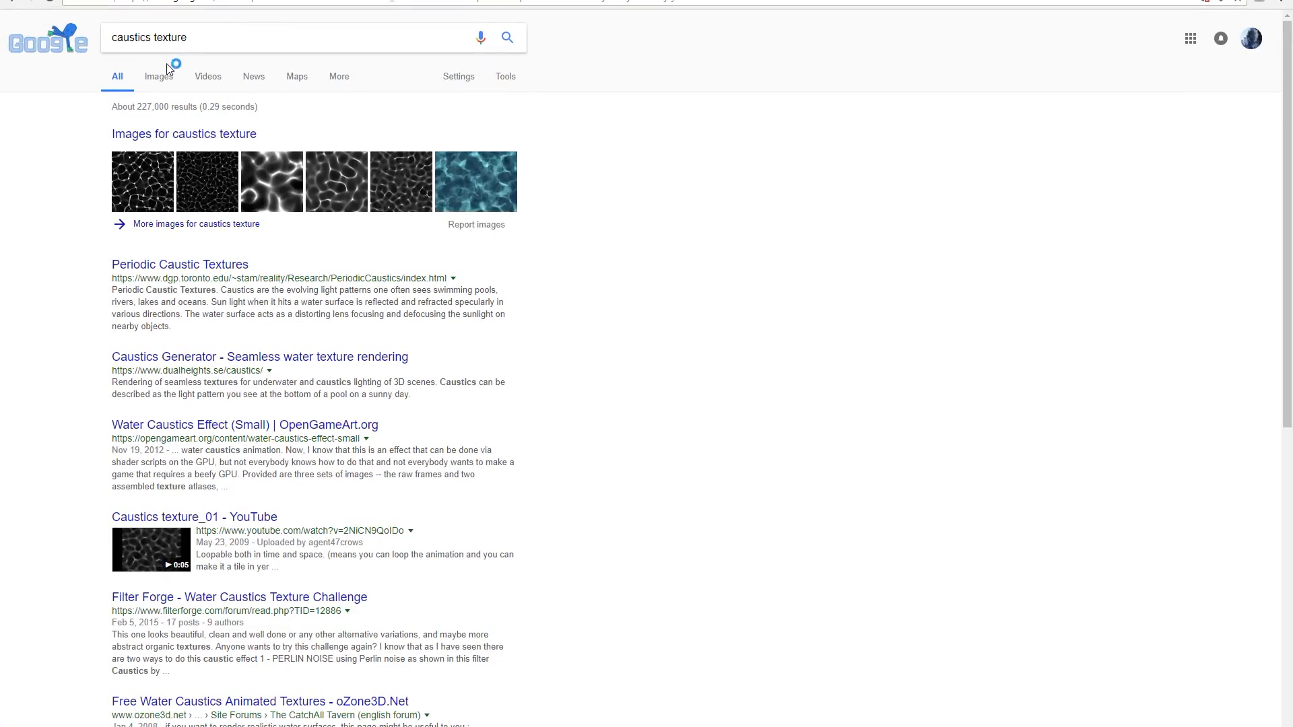
click(157, 78)
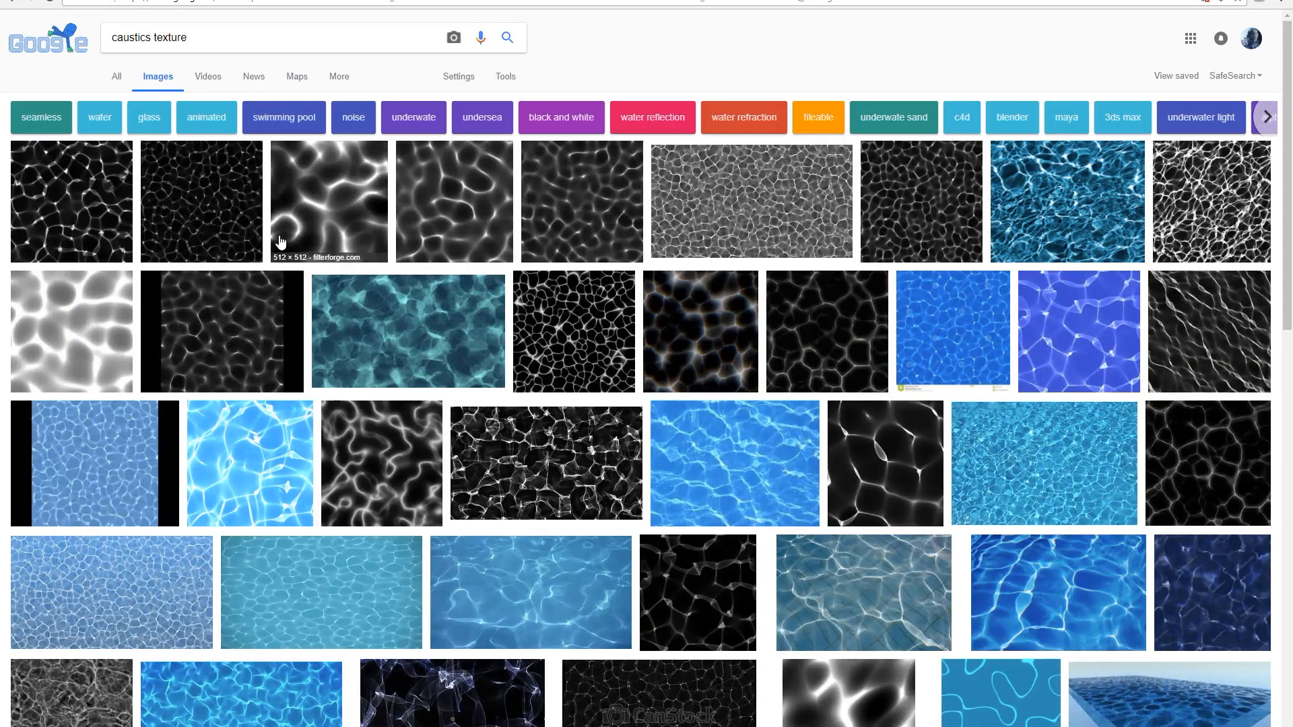
scroll(966, 687, down, 2)
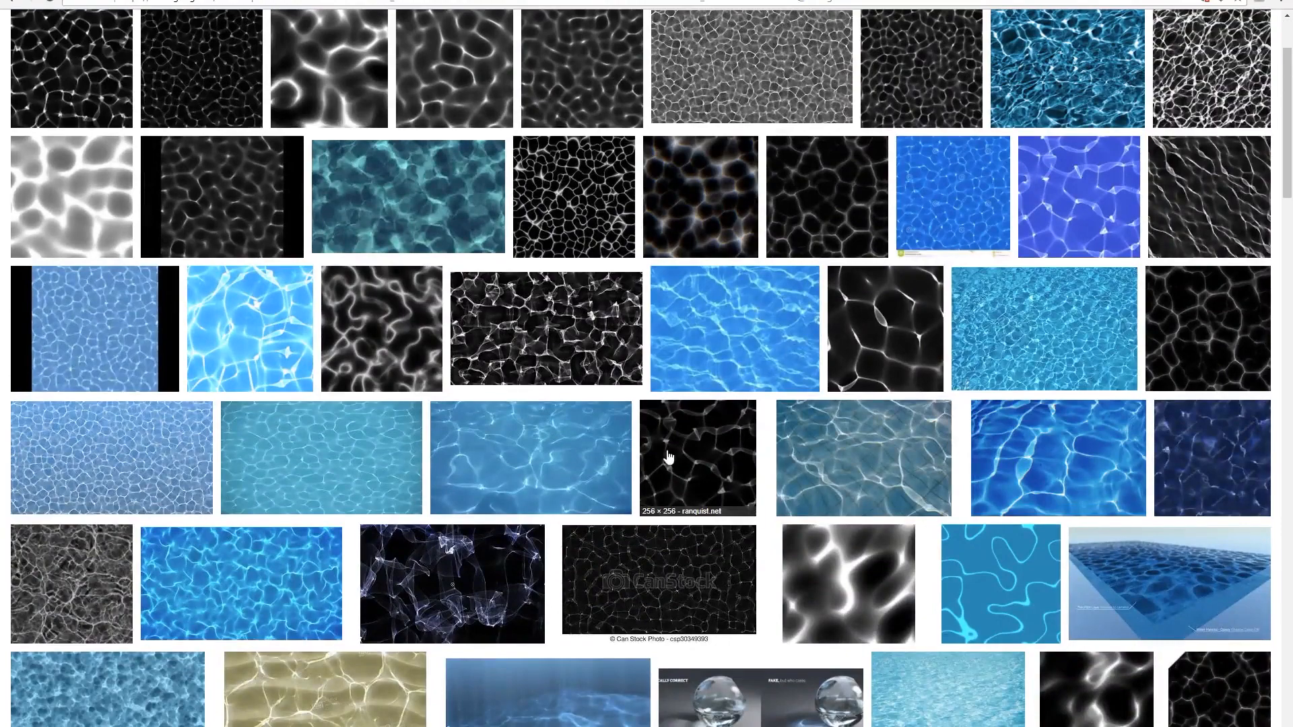
scroll(343, 420, up, 2)
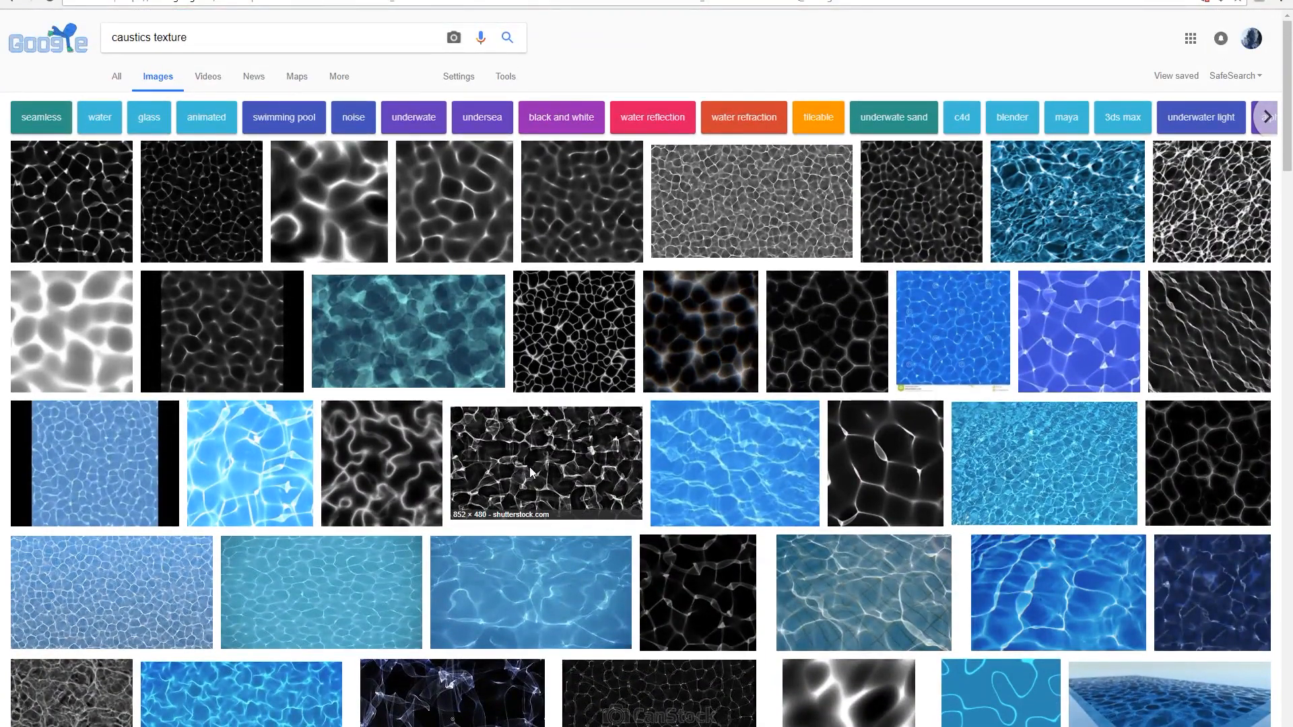
scroll(532, 460, down, 4)
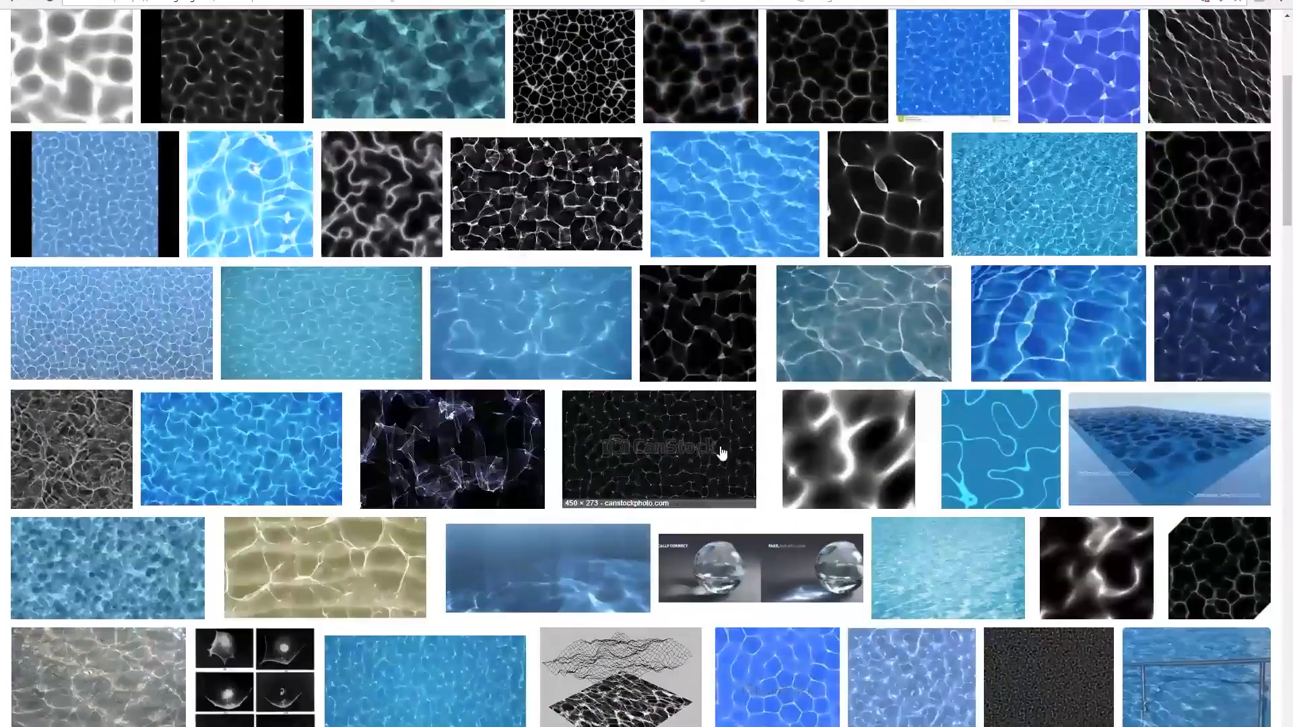
scroll(532, 460, up, 3)
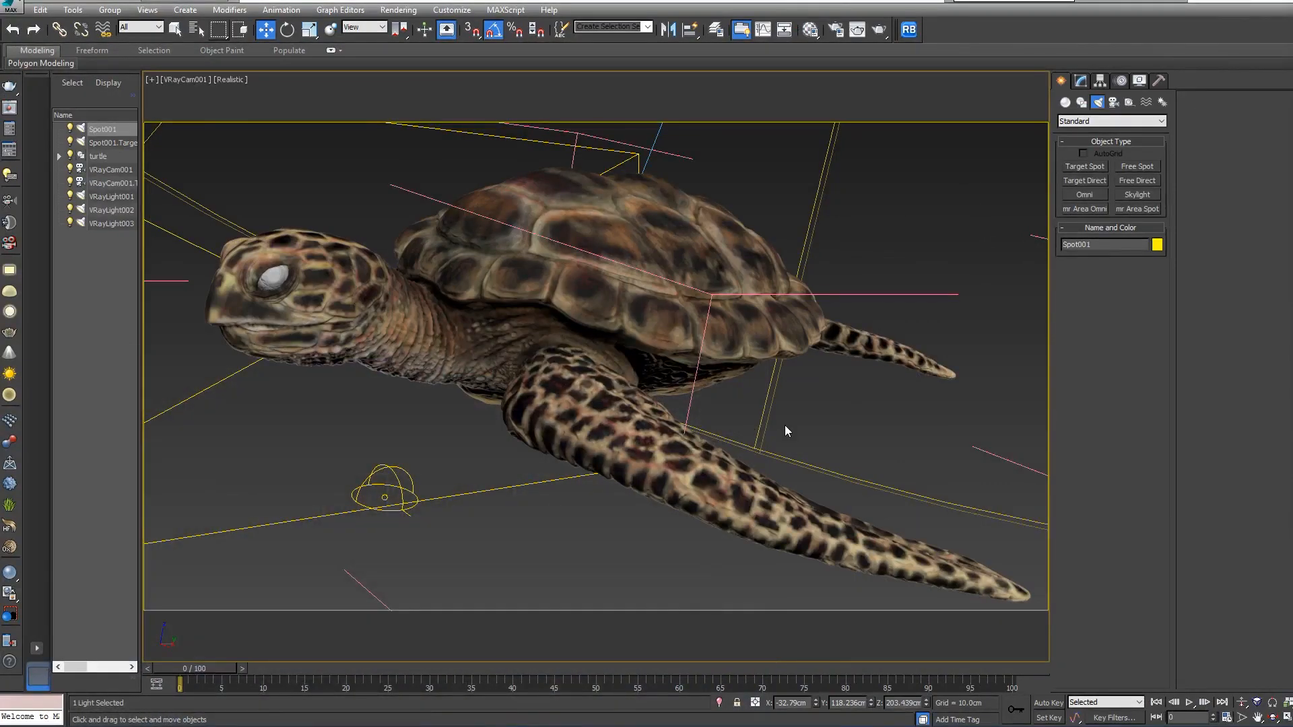
- Return to 3ds Max and, in the Perspective view, select the target spotlight's source with its modify parameters shown
click(786, 431)
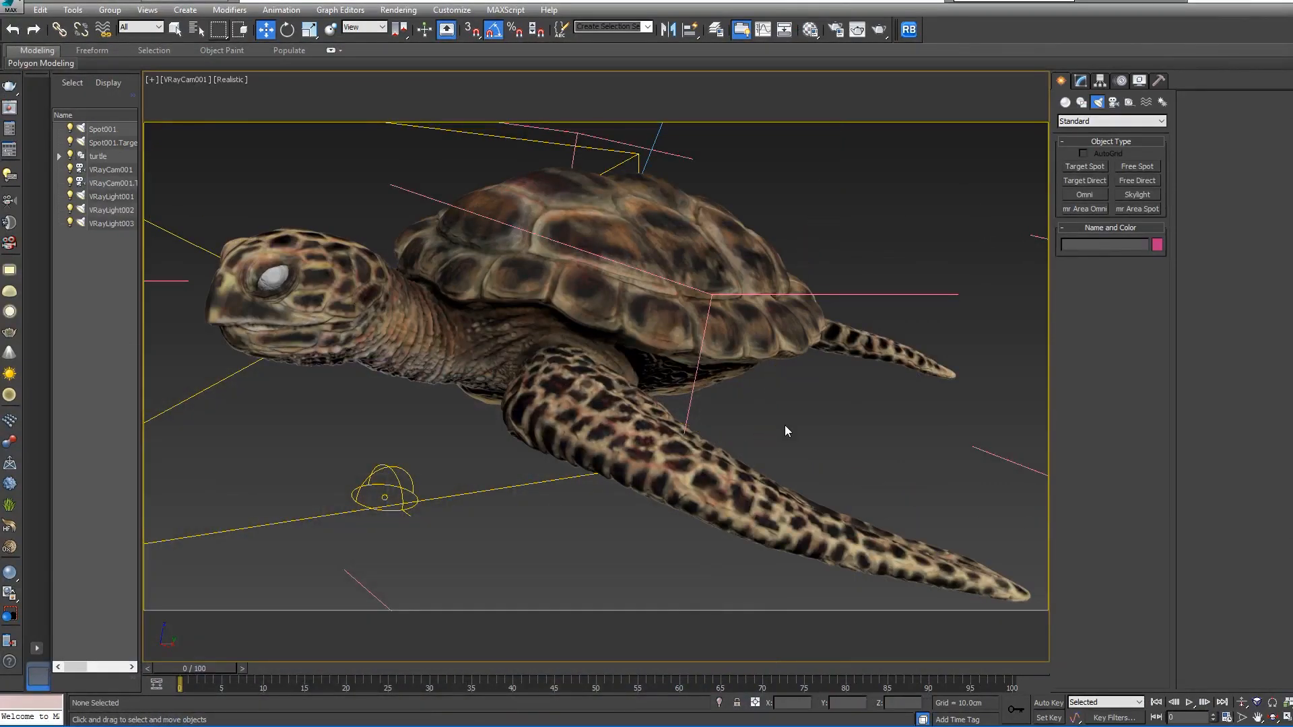
key(p)
scroll(786, 426, down, 8)
middle_drag(721, 283, 576, 309)
click(484, 359)
alt+middle_drag(486, 360, 559, 346)
click(1078, 81)
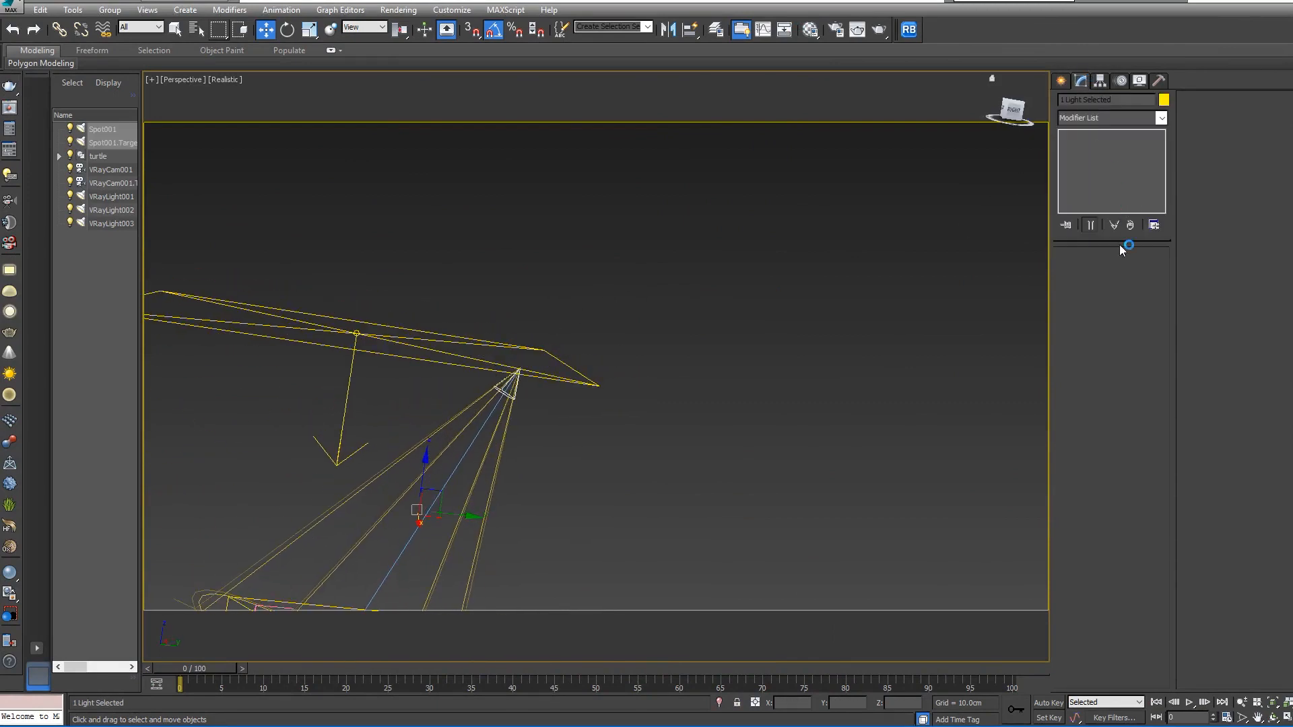
middle_drag(572, 435, 660, 345)
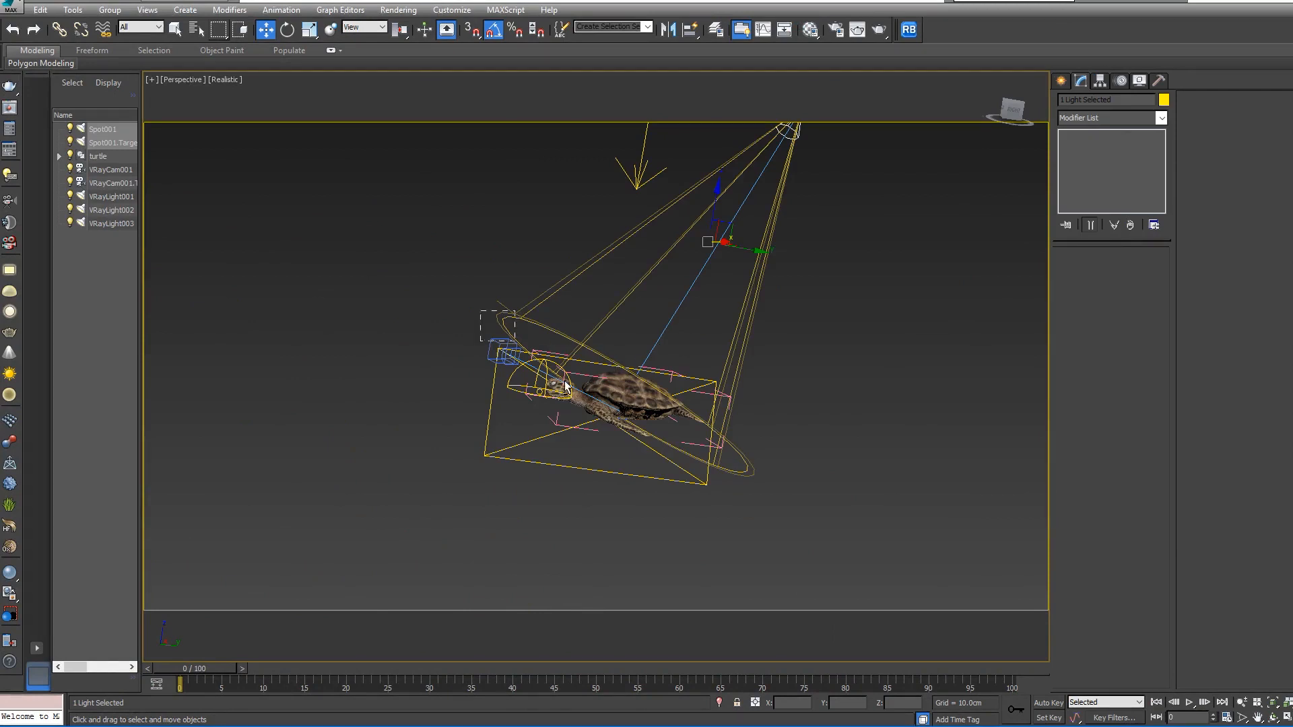
click(807, 293)
middle_drag(850, 116, 706, 304)
click(660, 301)
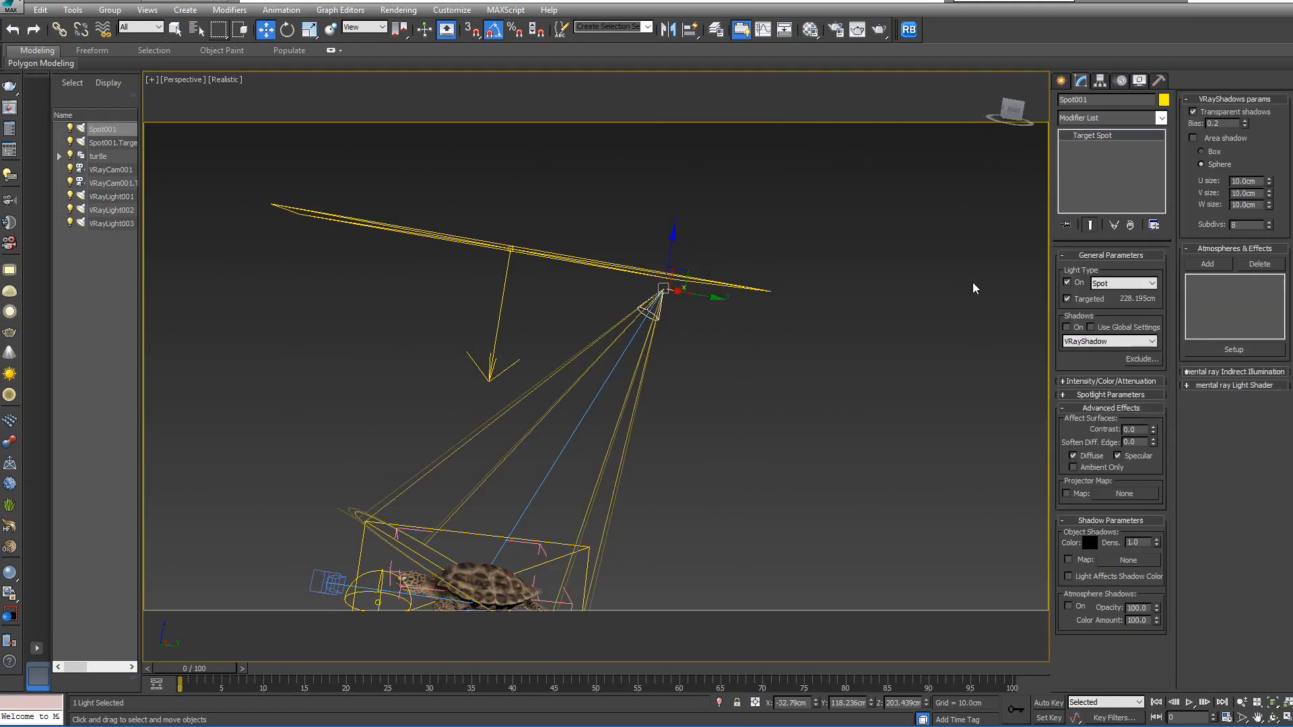
- Turn on shadow casting for the target spotlight, using the VRayShadow type
click(1067, 328)
click(1073, 343)
click(1073, 343)
click(1084, 342)
click(1080, 400)
- Load the caustic 01 bitmap as the spotlight's projector map
click(1121, 494)
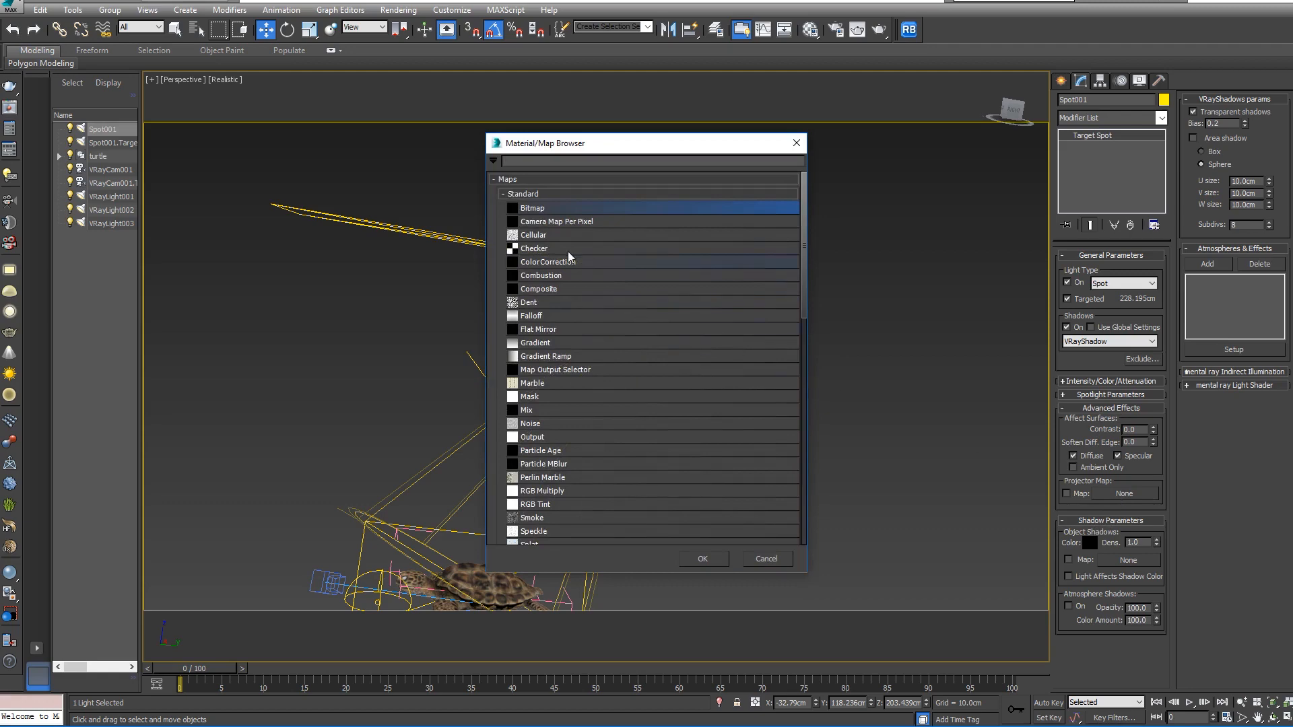
double_click(532, 209)
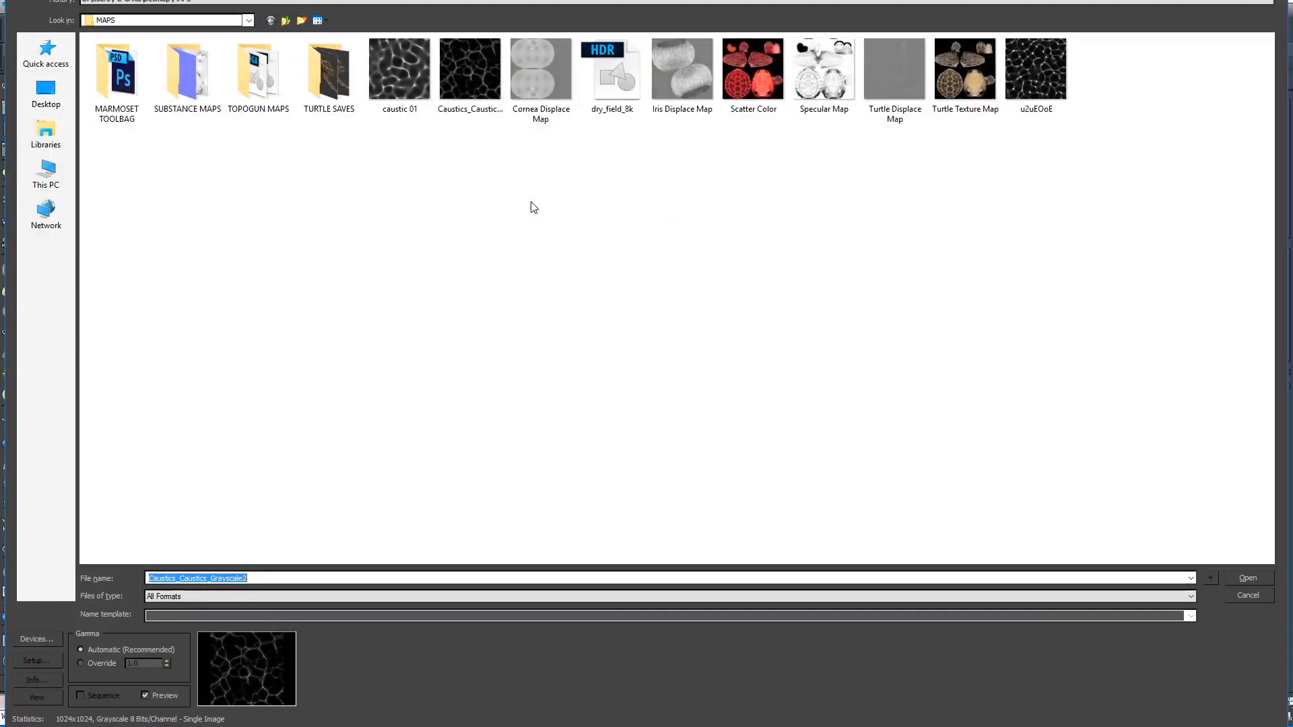
click(404, 83)
click(1247, 579)
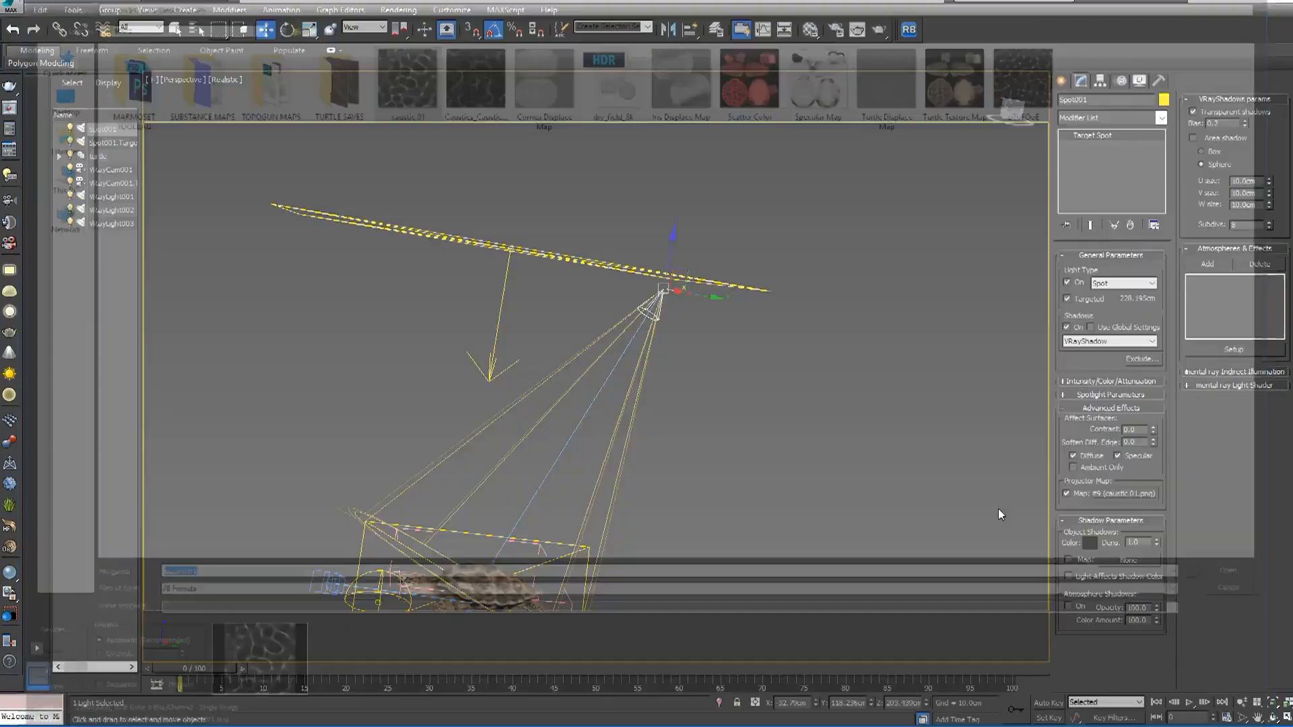
- Instance the spotlight's projector map into an empty Material Editor slot, set its U and V tiling to 3, and return to the camera view
key(m)
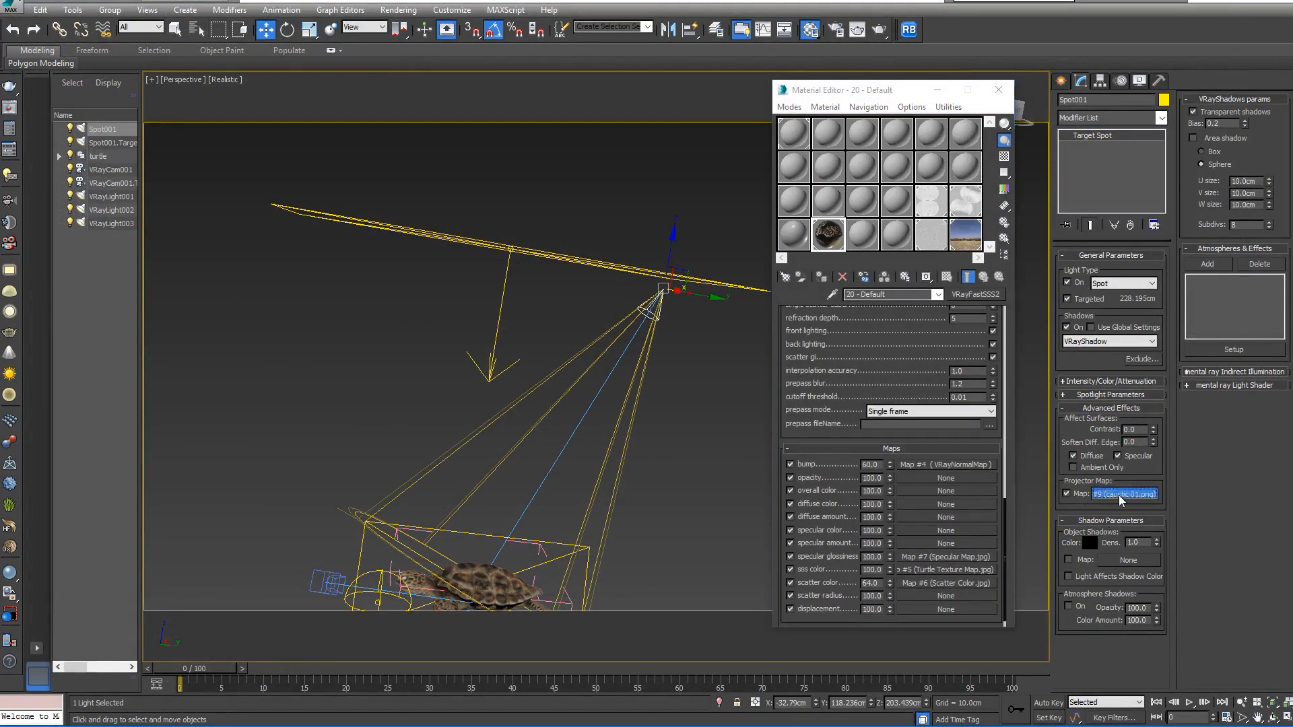
drag(1118, 494, 894, 237)
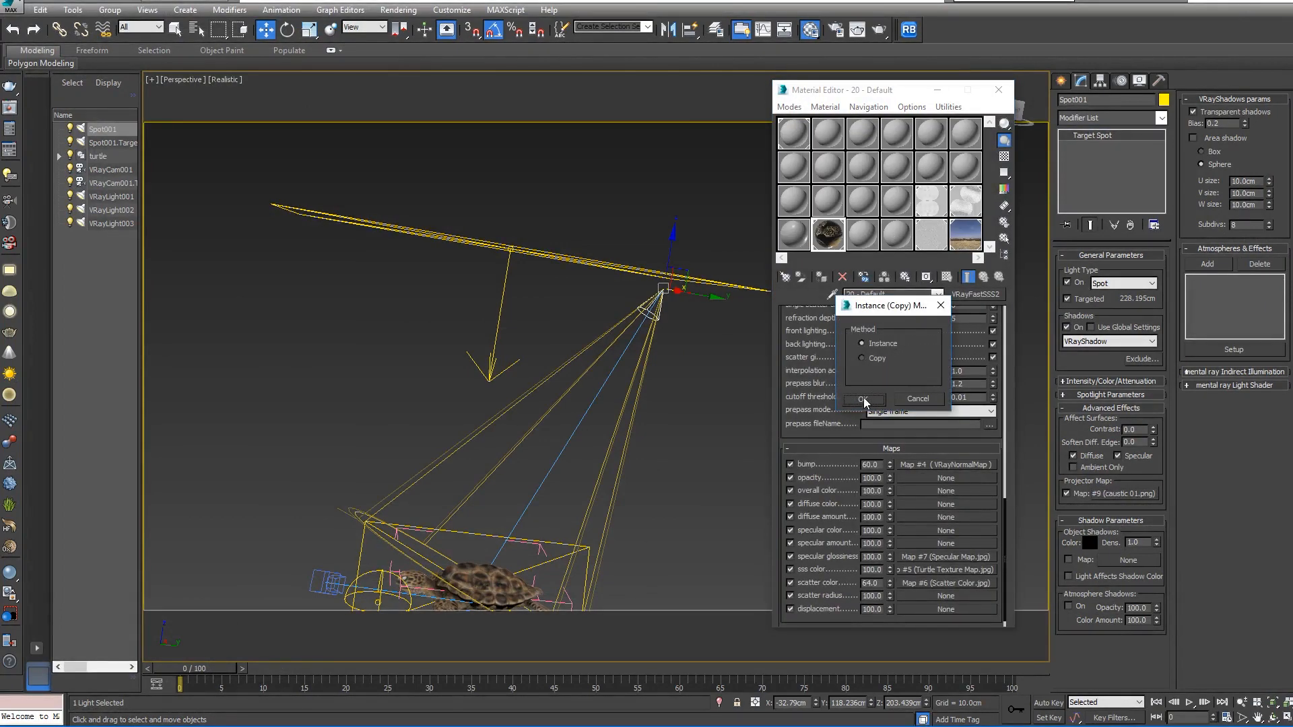
click(864, 398)
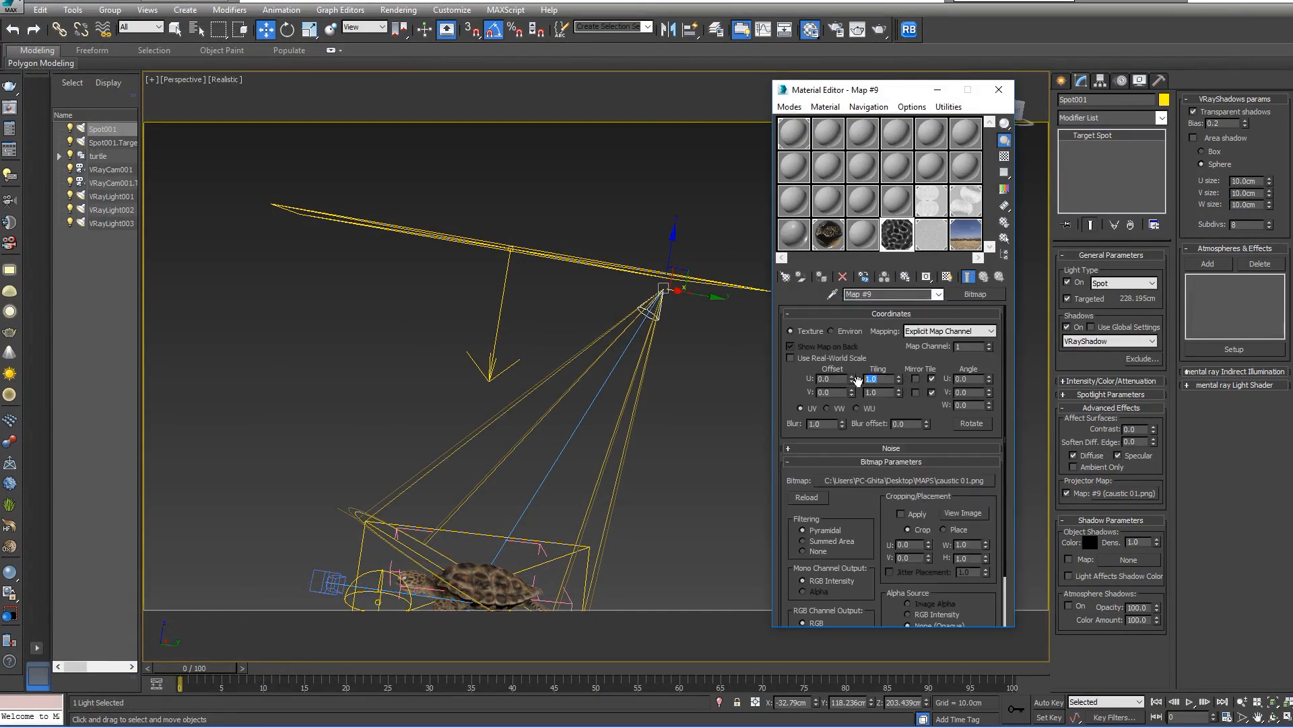
text(3)
key(Tab)
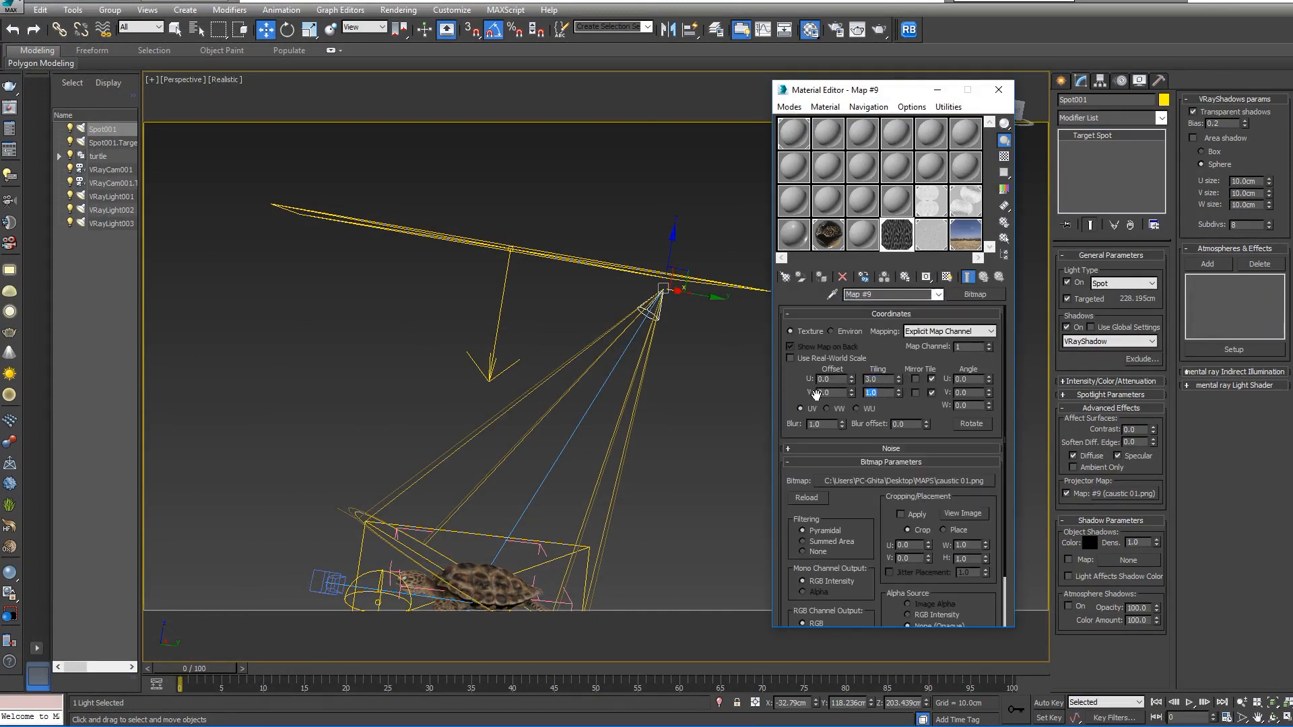
text(3)
key(Tab)
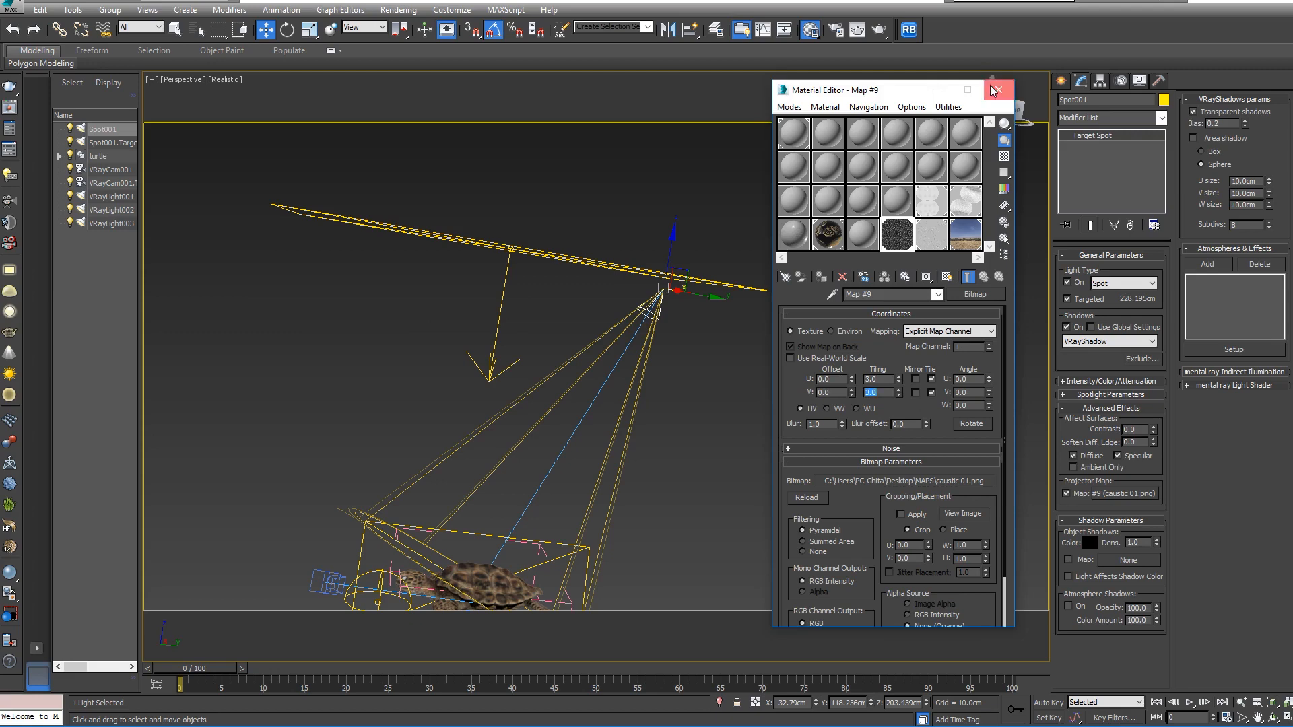
click(998, 90)
key(c)
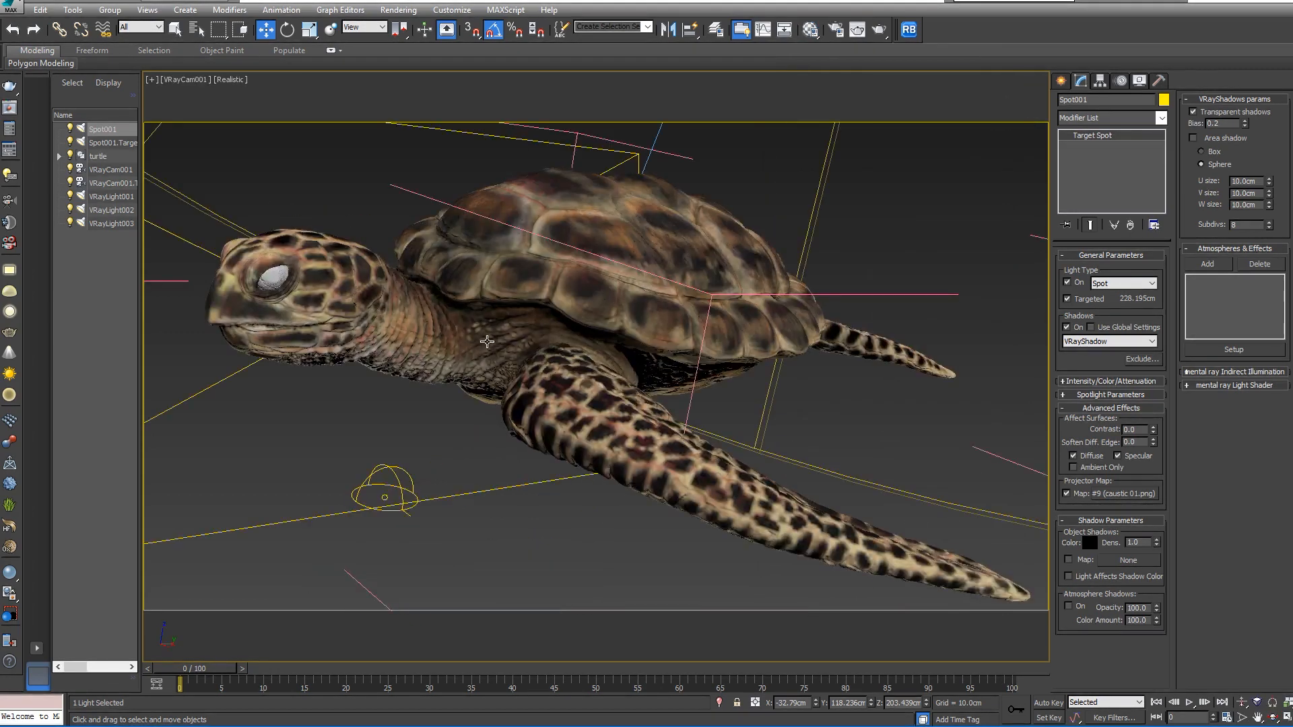
- In the V-Ray Light Lister, set the spotlight's multiplier to 56 and its colour to white
click(73, 10)
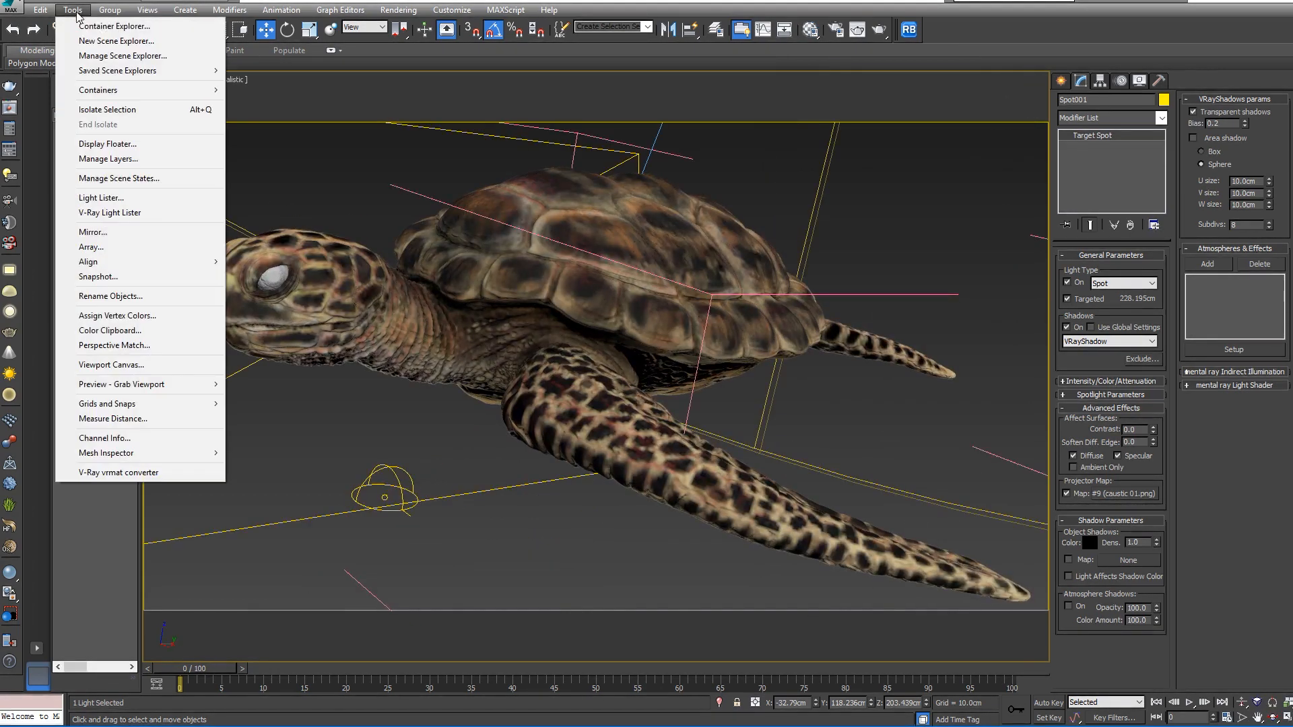
click(110, 213)
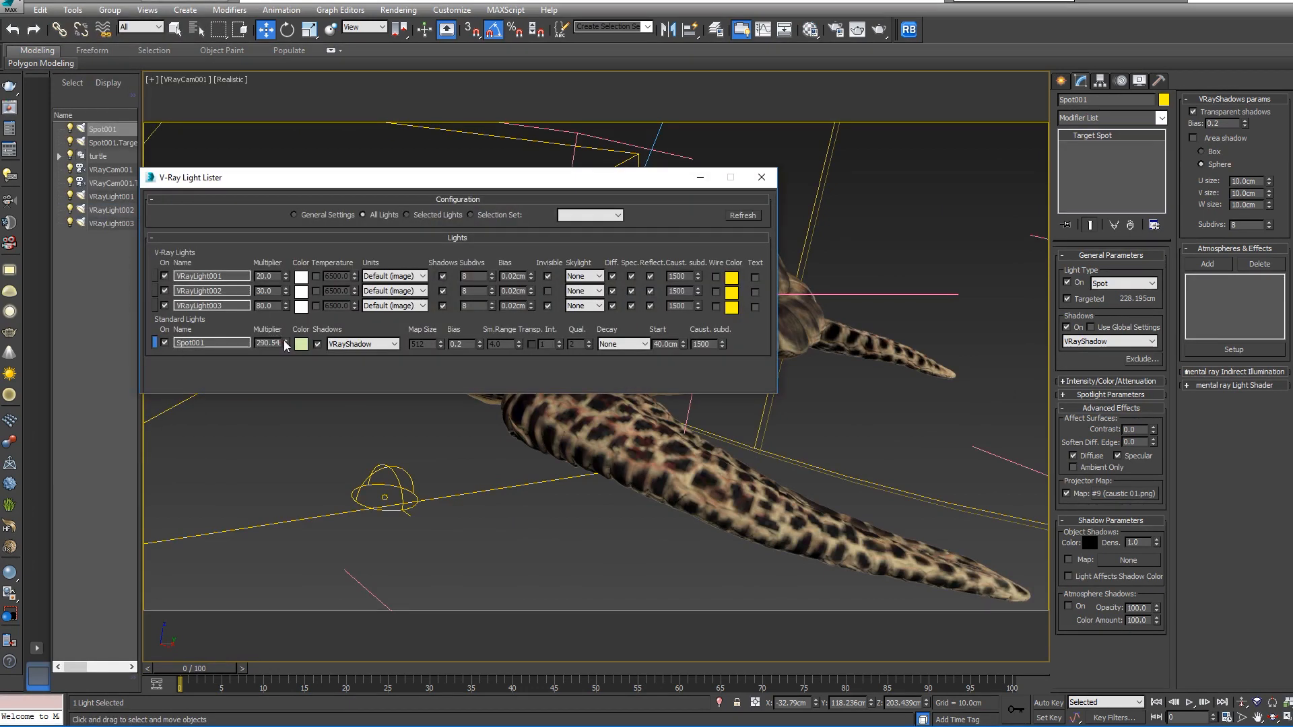
drag(285, 345, 285, 356)
drag(364, 132, 261, 353)
double_click(267, 343)
text(56)
key(Return)
click(300, 345)
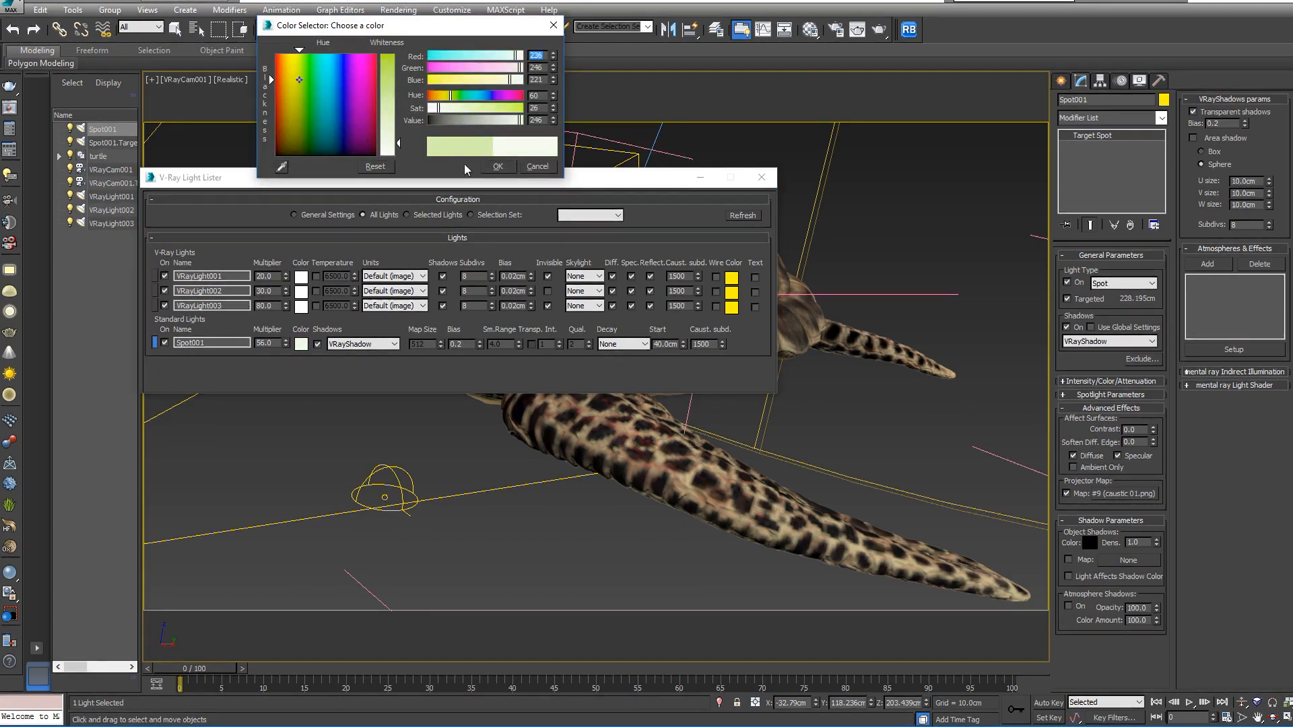
click(497, 167)
click(890, 404)
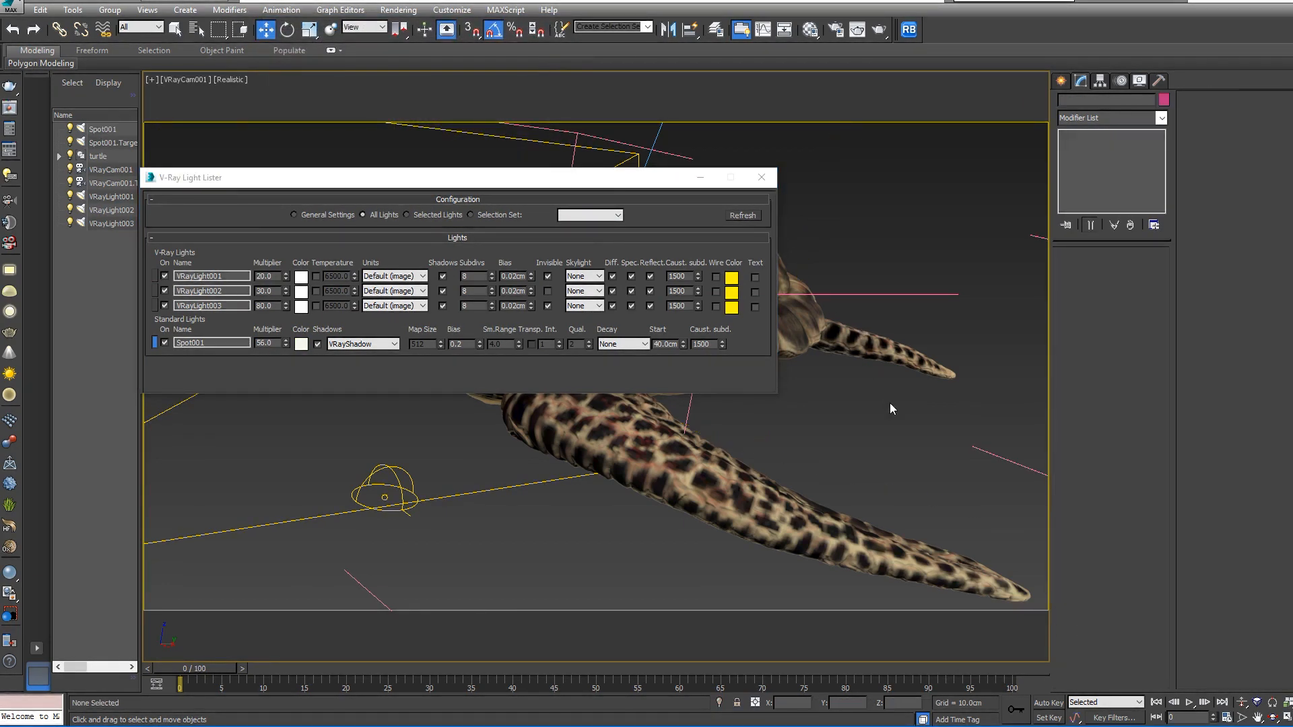
- Render the camera view to check the spotlight's effect on the turtle, and close the frame buffer
key(shift+q)
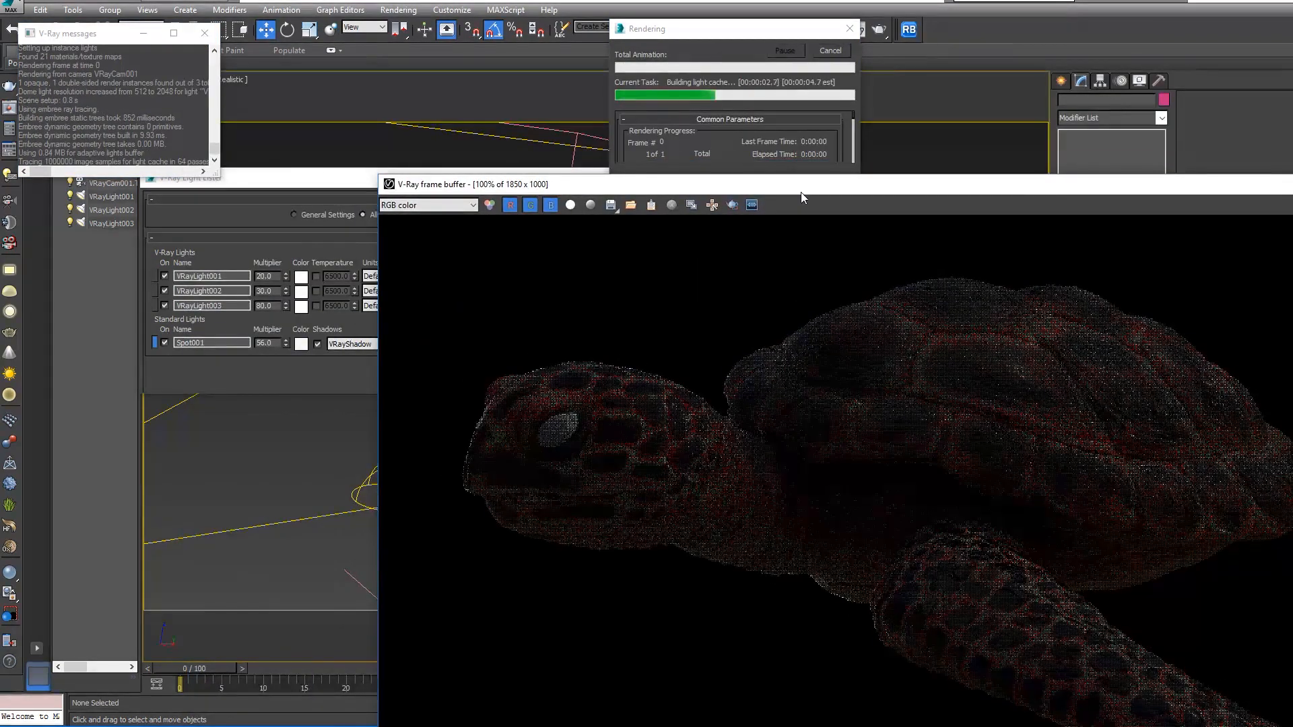
drag(801, 196, 456, 115)
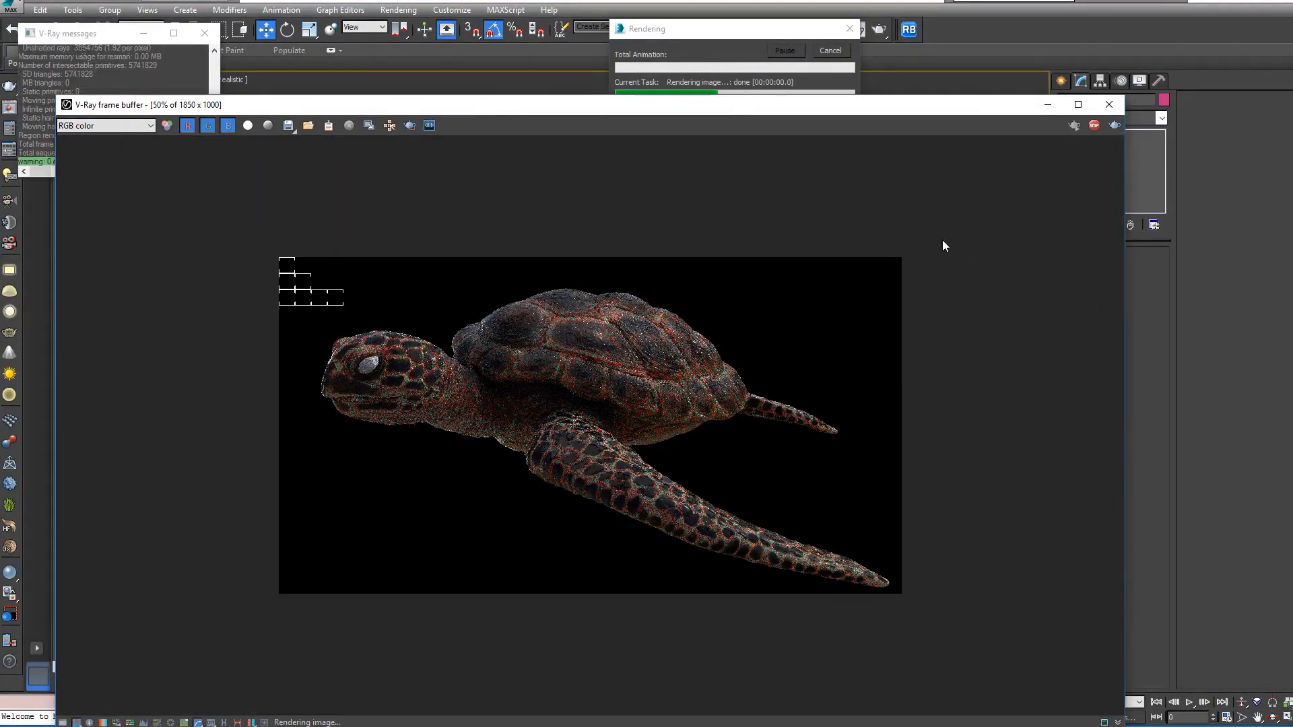
click(1110, 105)
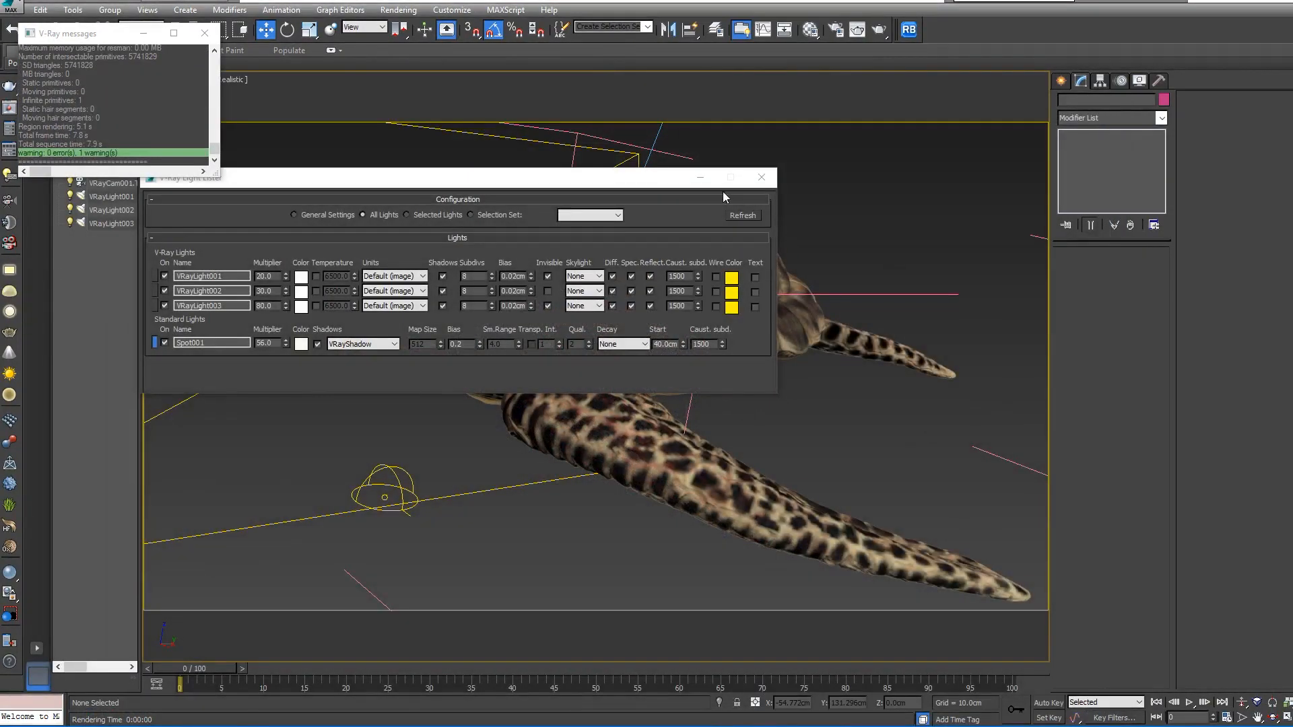
- Set the spotlight's multiplier to 100 and close the V-Ray Light Lister
click(276, 343)
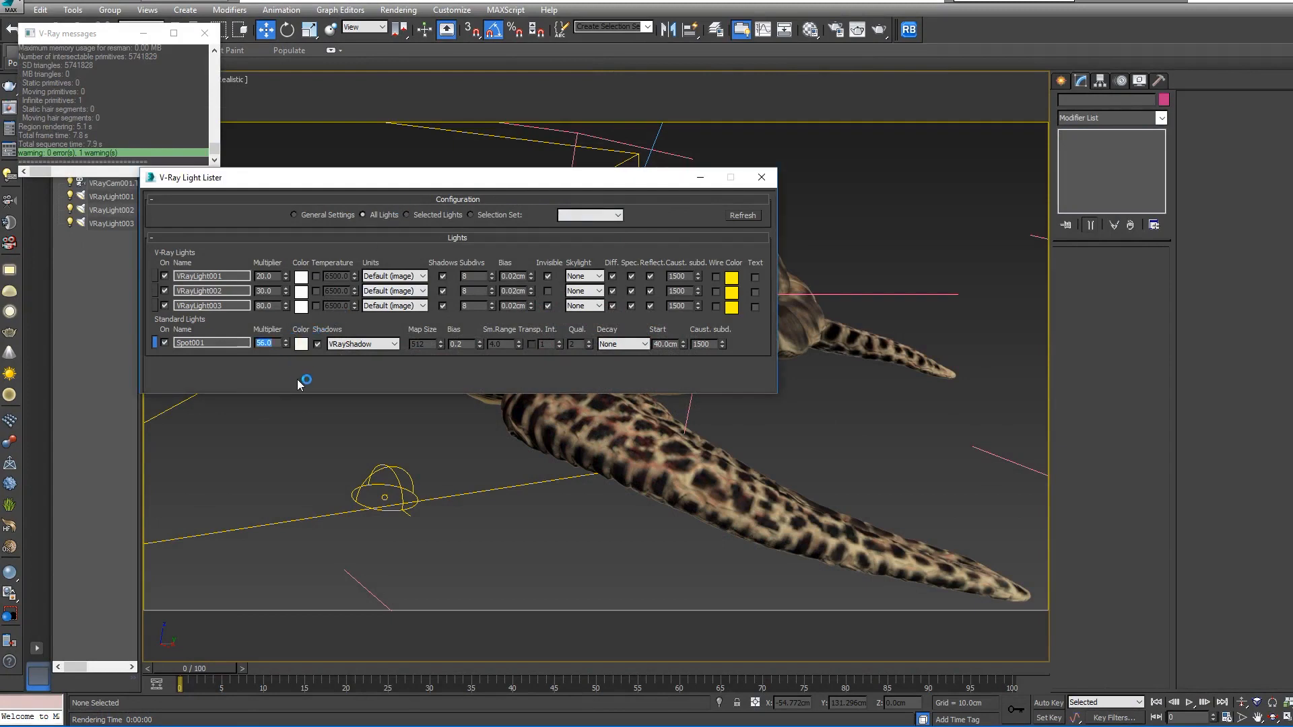
text(100)
click(761, 178)
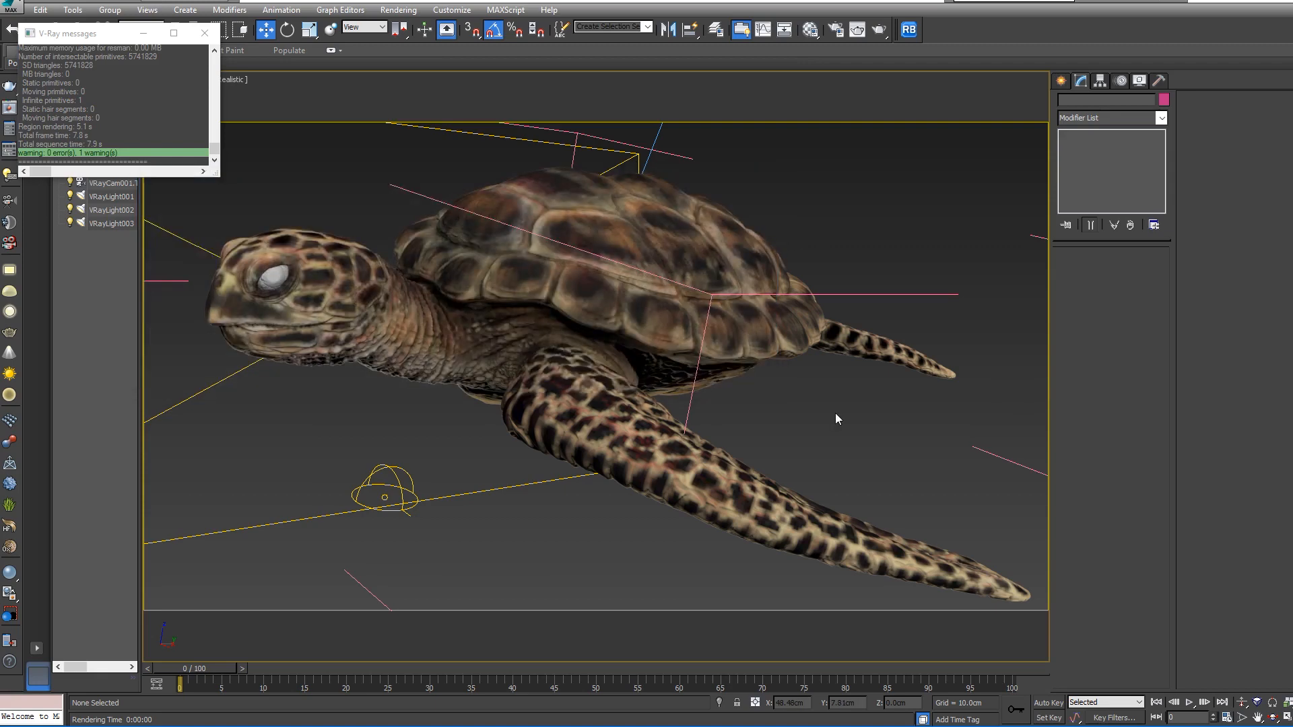
- Assign the plain glossy grey material from the Material Editor to the turtle
key(m)
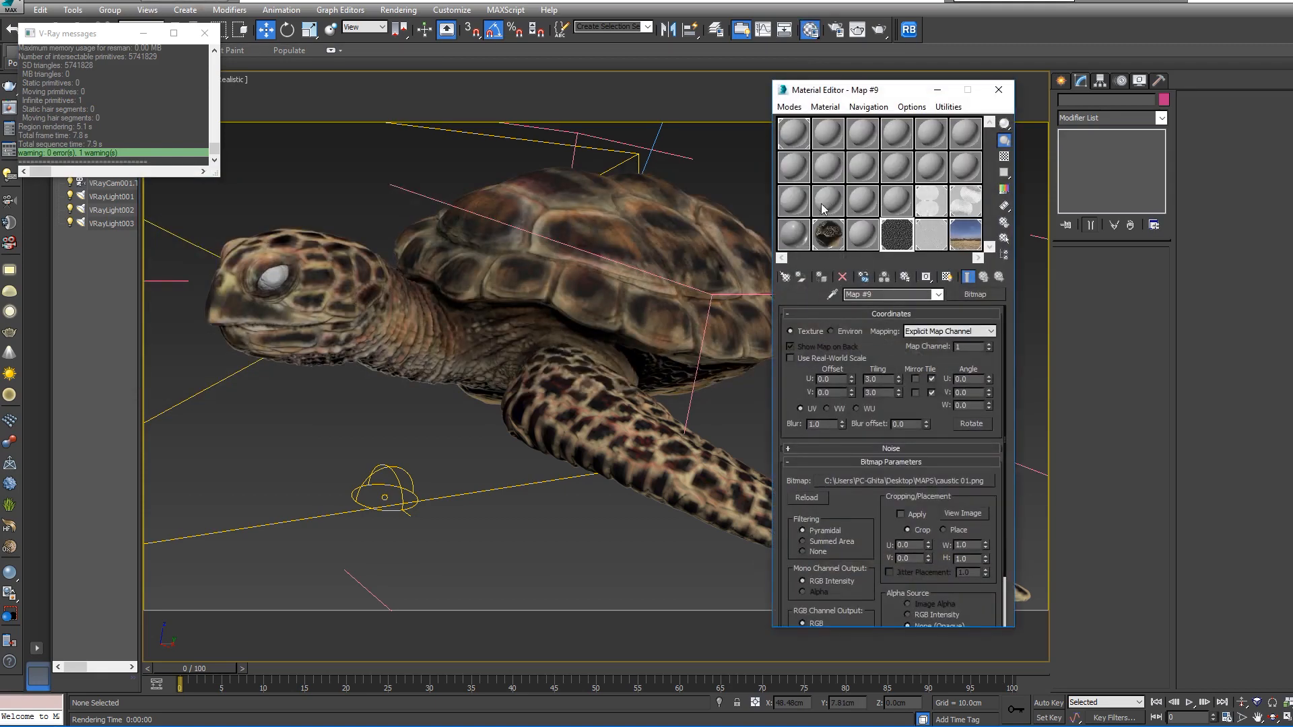
drag(794, 225, 559, 413)
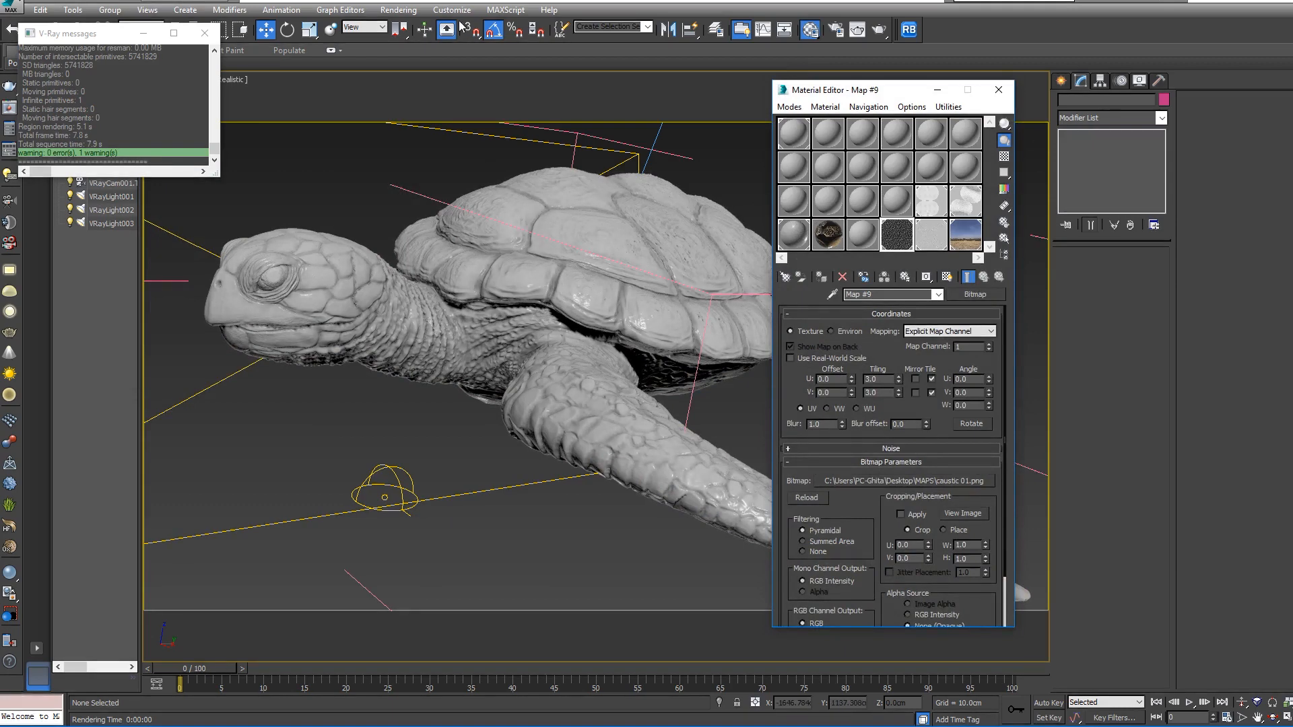
click(398, 10)
click(431, 41)
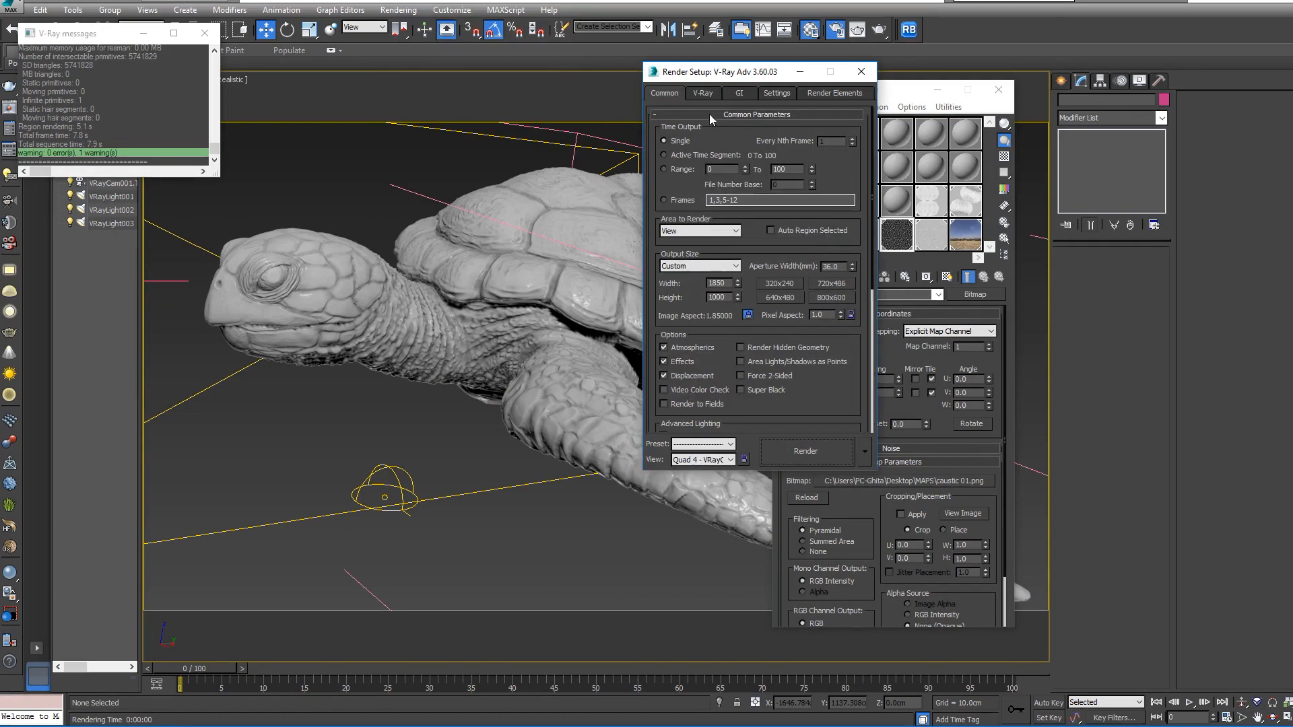
click(861, 71)
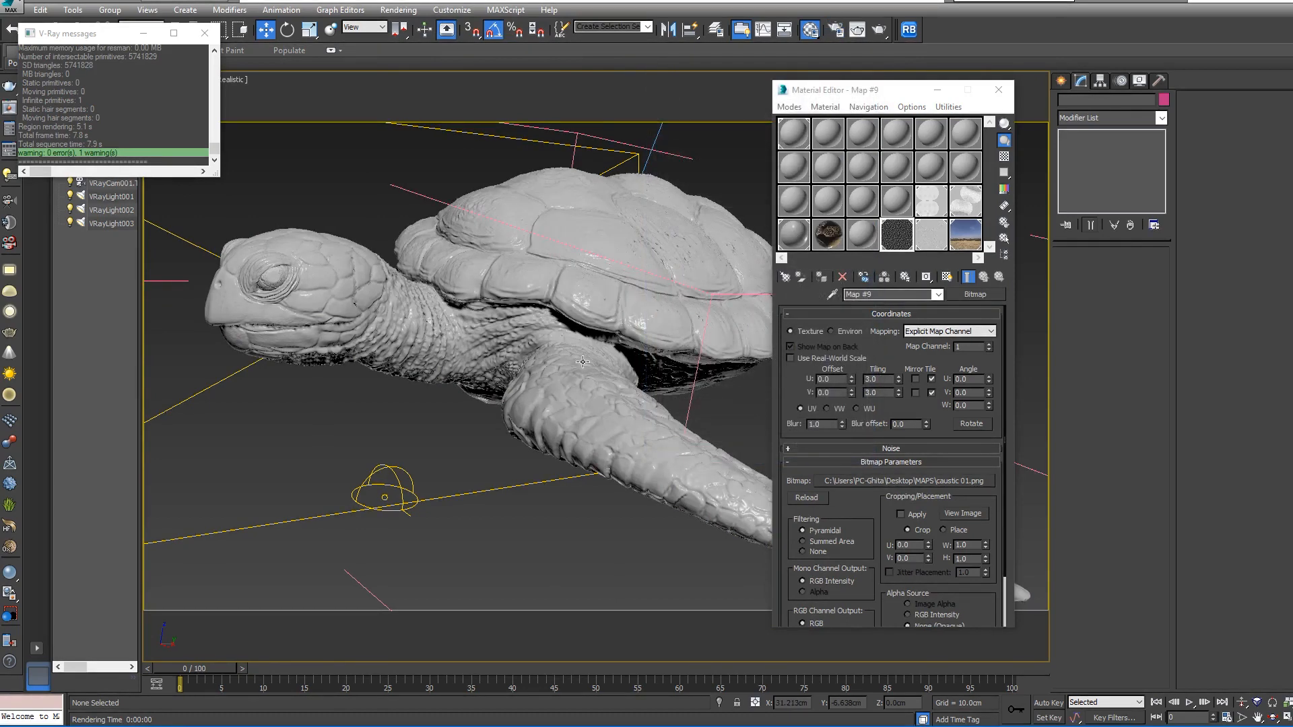
- Move the spotlight source to about 49 cm in Y and 197 cm in Z, above the turtle, and return to the camera view
scroll(583, 362, down, 10)
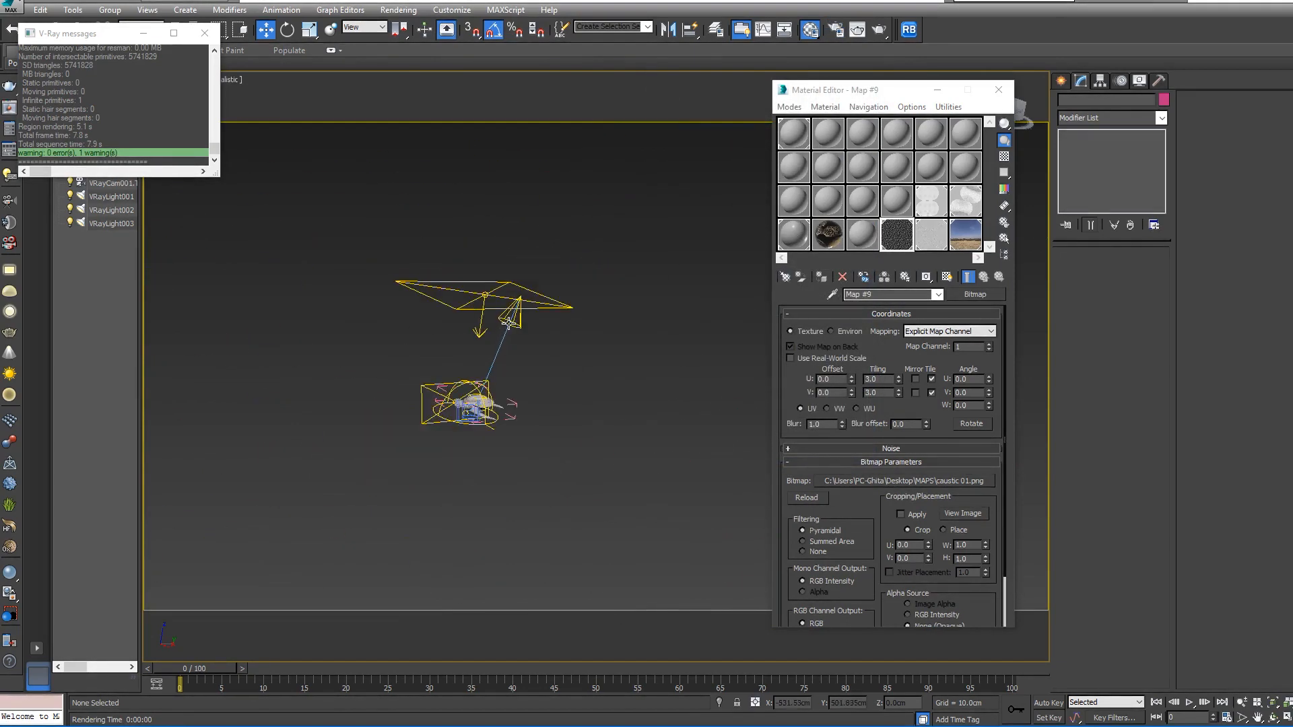
click(510, 322)
alt+middle_drag(597, 370, 558, 329)
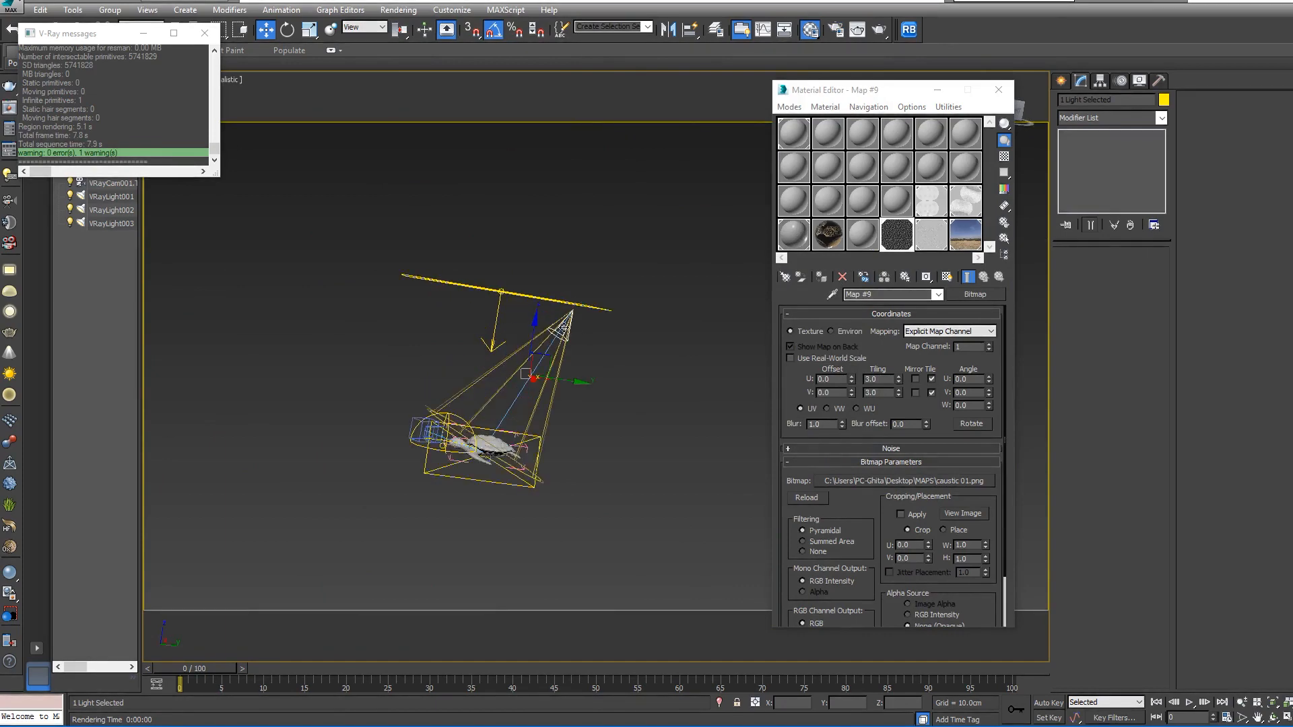
click(565, 328)
drag(596, 286, 549, 287)
alt+middle_drag(475, 405, 549, 431)
key(c)
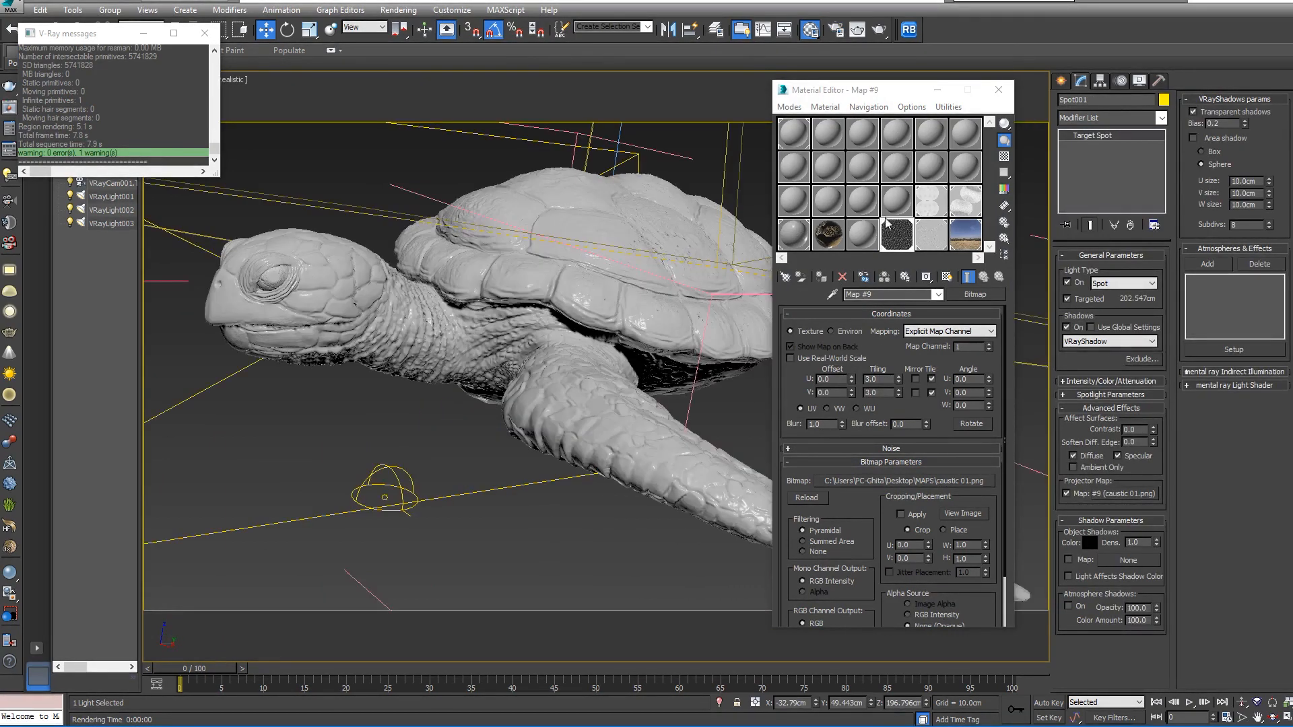
- Set the caustics map's U and V tiling to 2 and render the grey turtle to inspect the pattern
click(898, 234)
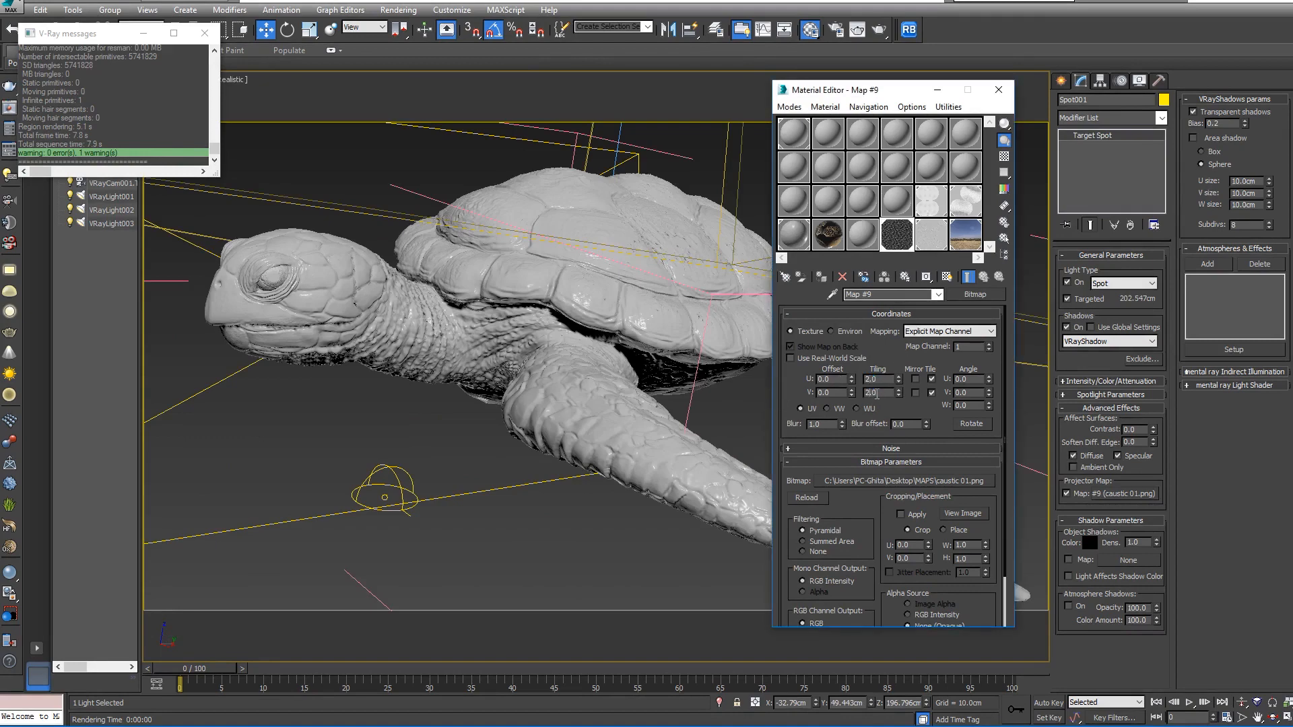
key(shift+q)
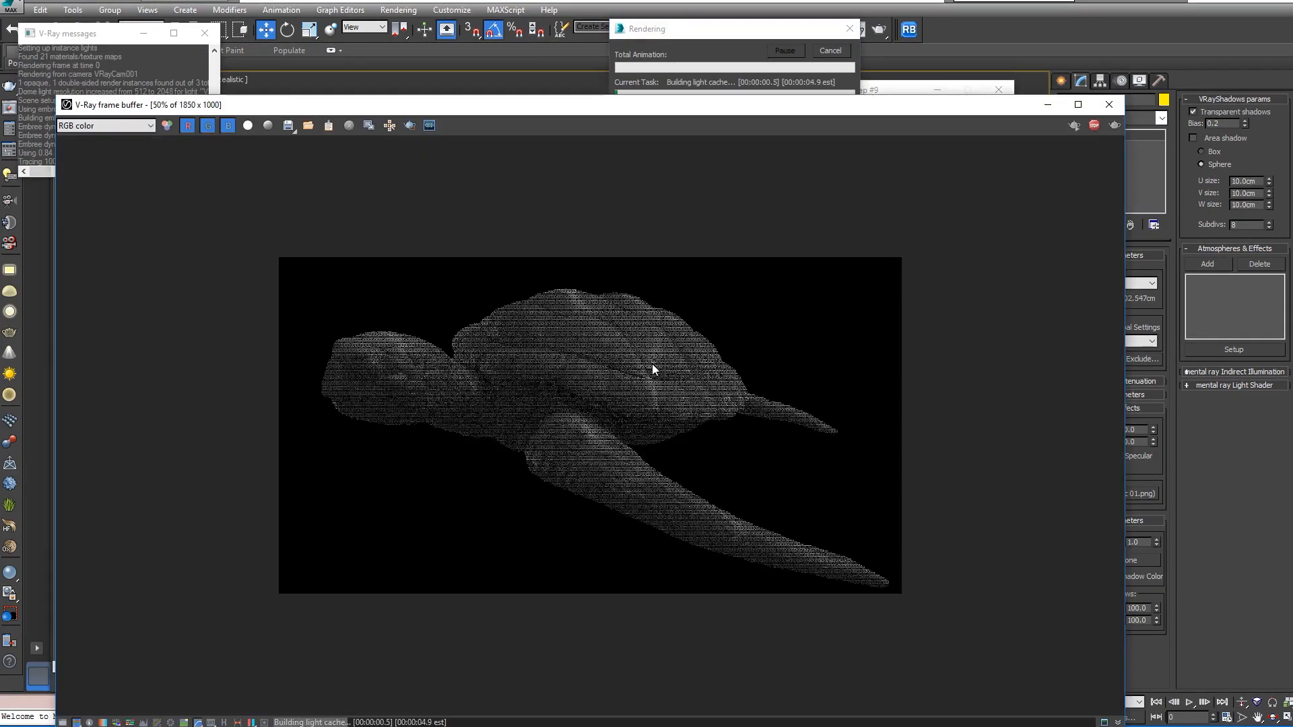
scroll(643, 346, up, 1)
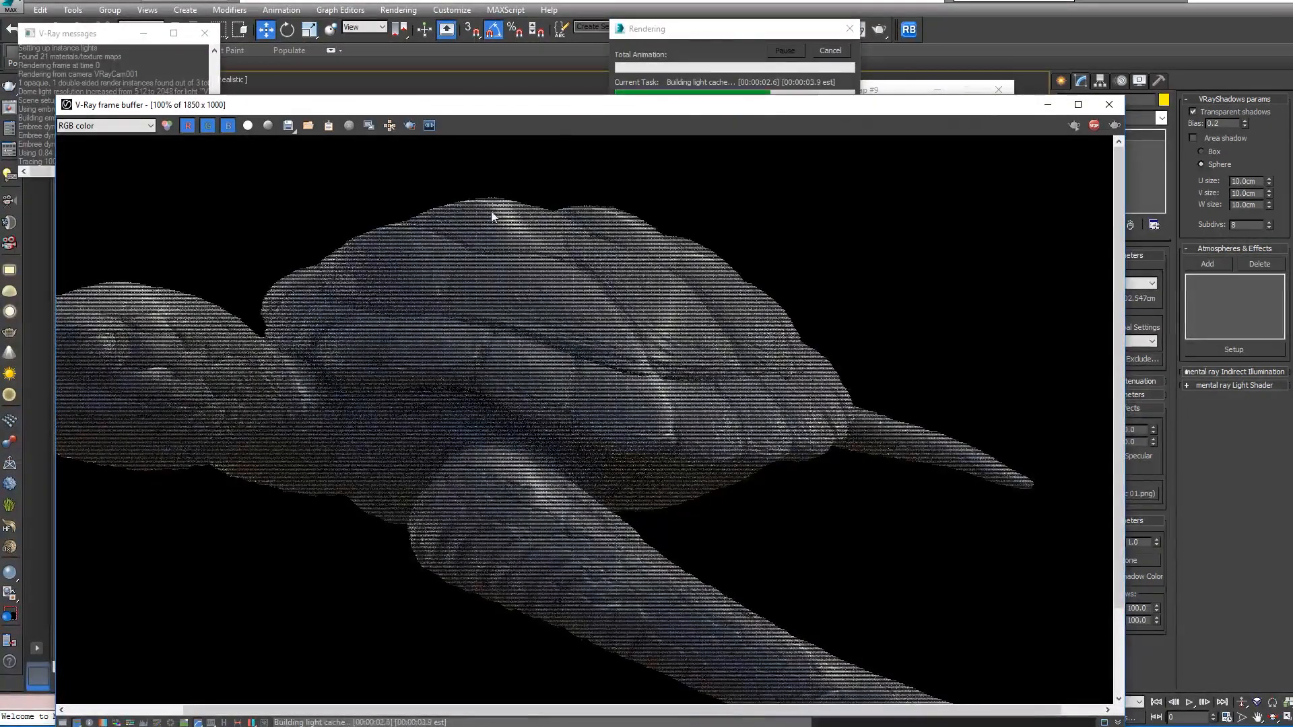
scroll(542, 369, down, 1)
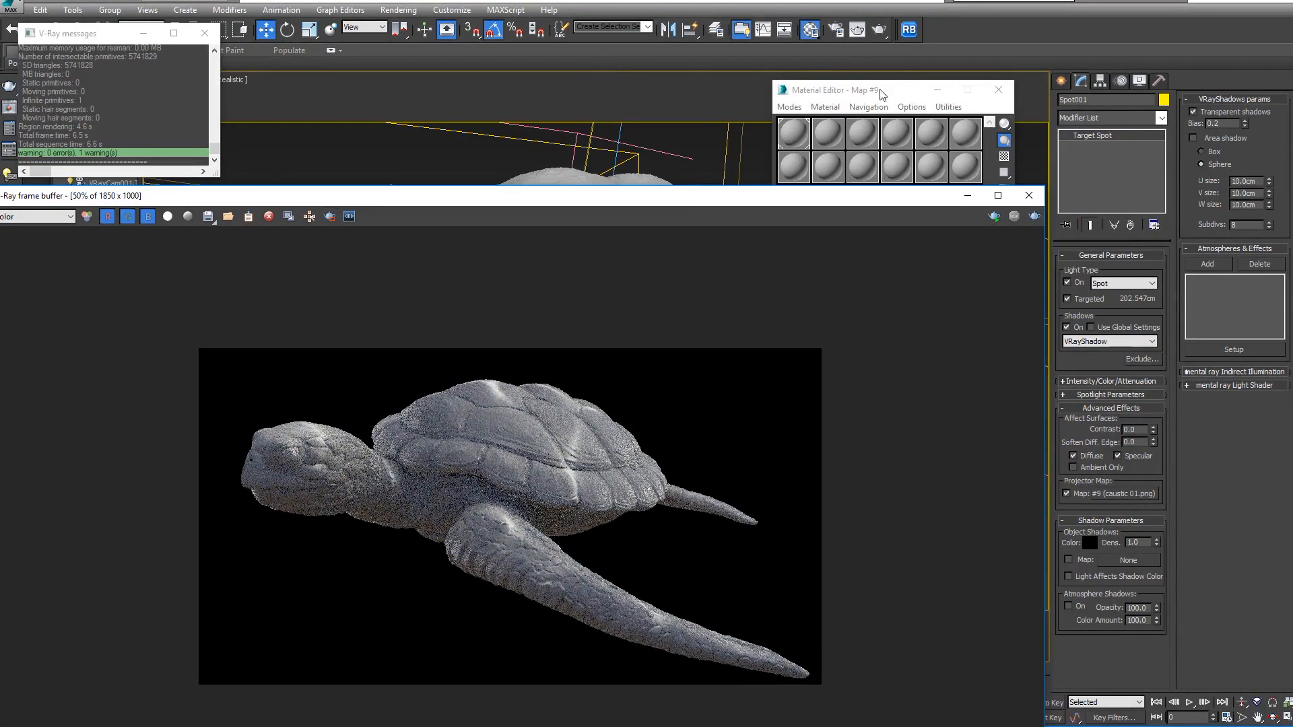
- Set the caustics bitmap's U and V tiling to 6
click(881, 94)
double_click(874, 380)
text(6)
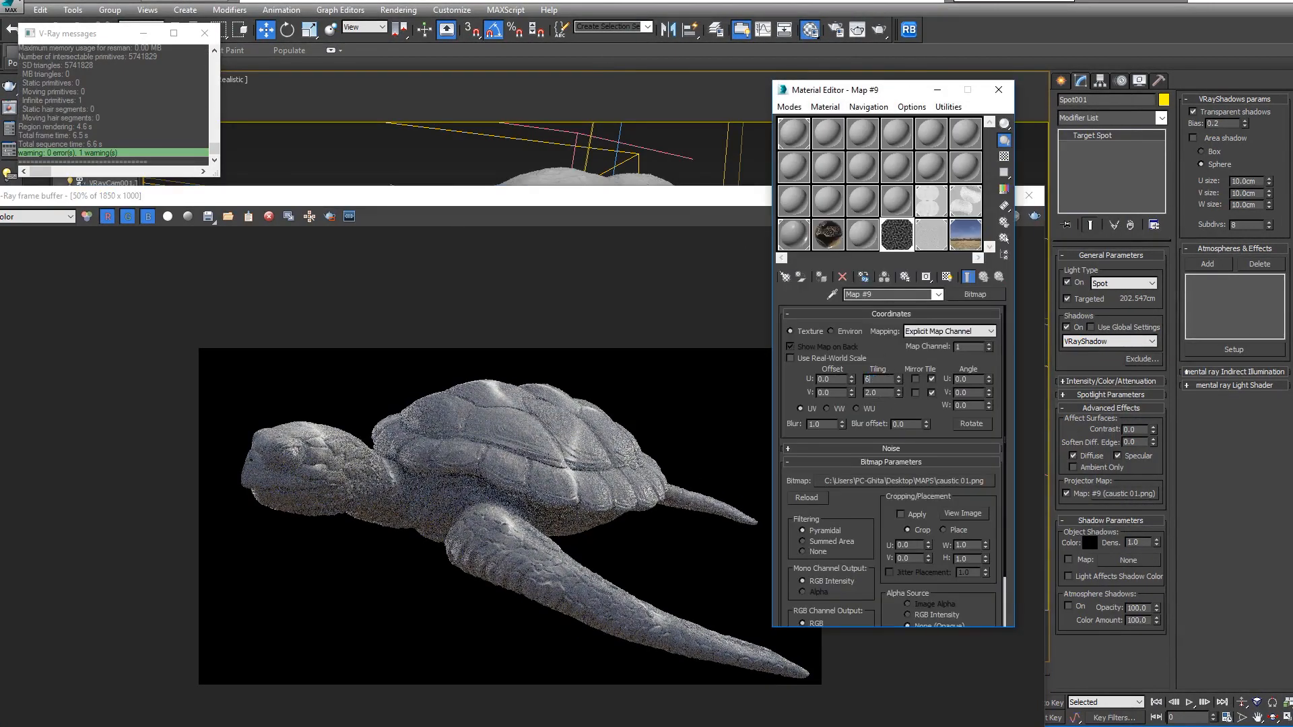
double_click(870, 393)
text(6)
- Render the turtle again to inspect the denser caustics pattern on its shell, and close the frame buffer
drag(670, 197, 708, 148)
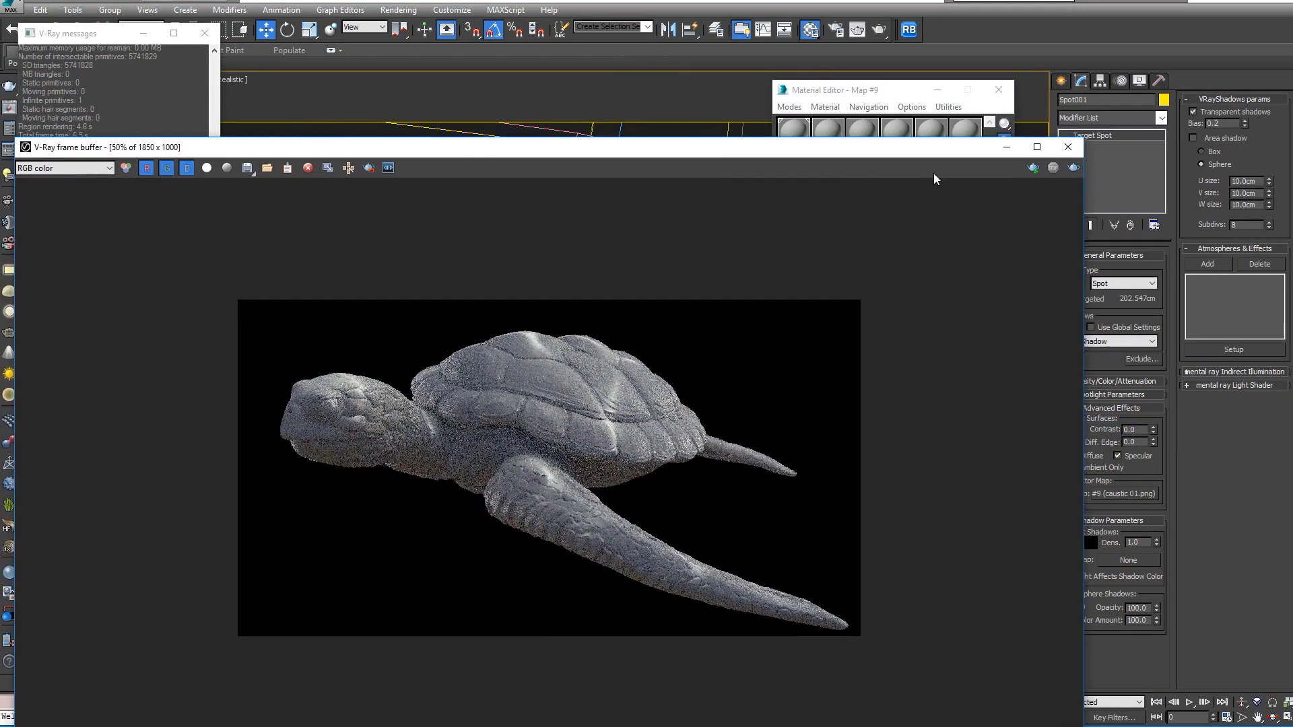
click(1073, 168)
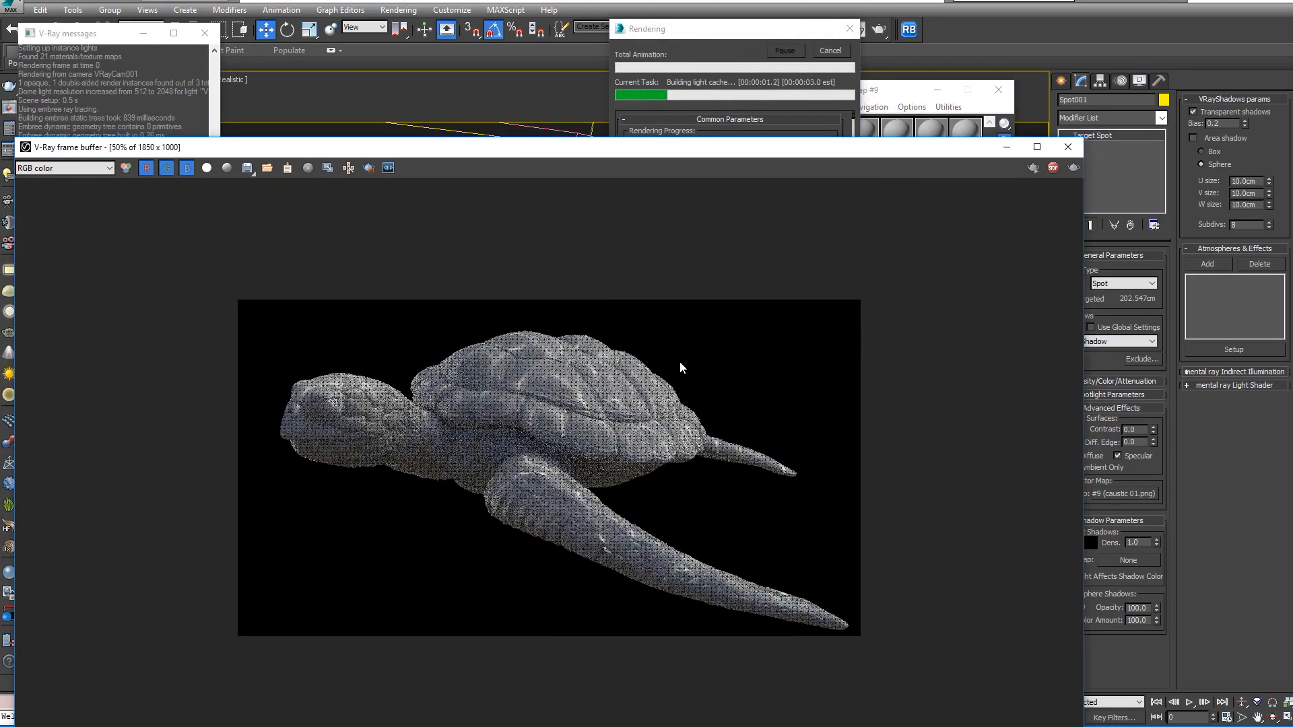
double_click(576, 384)
scroll(576, 384, down, 1)
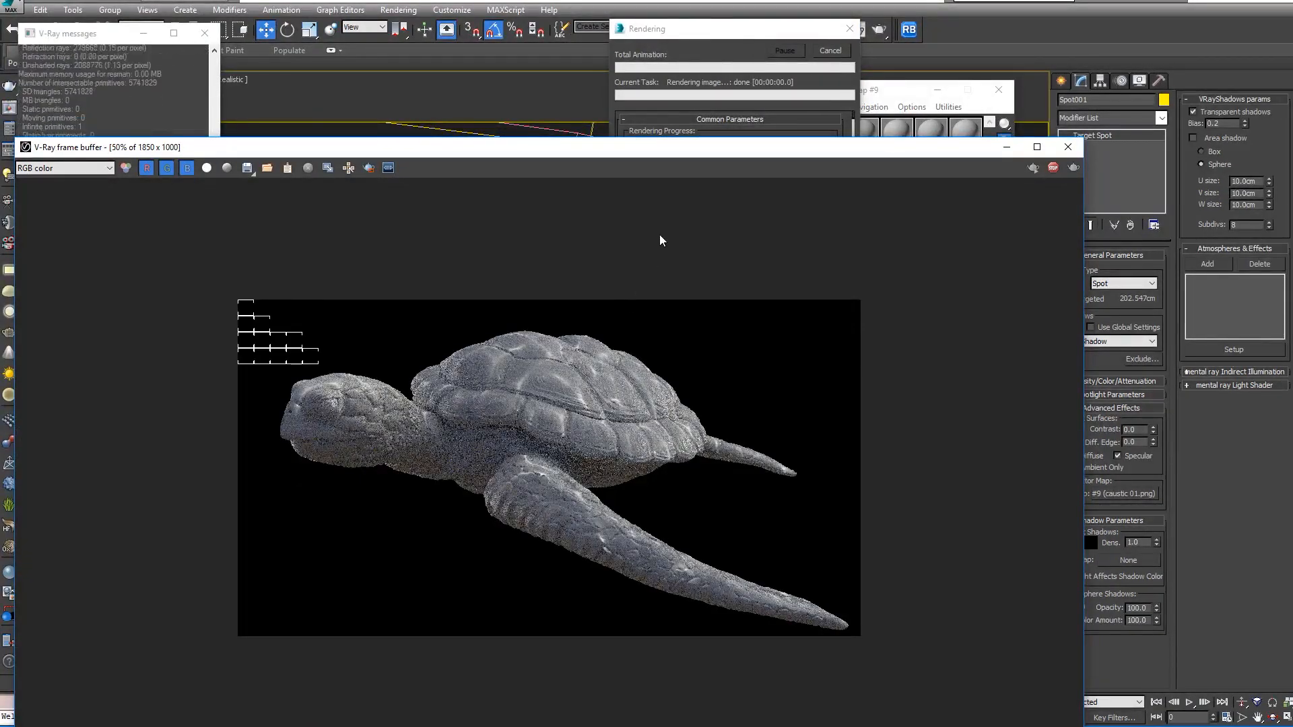
drag(659, 162, 637, 265)
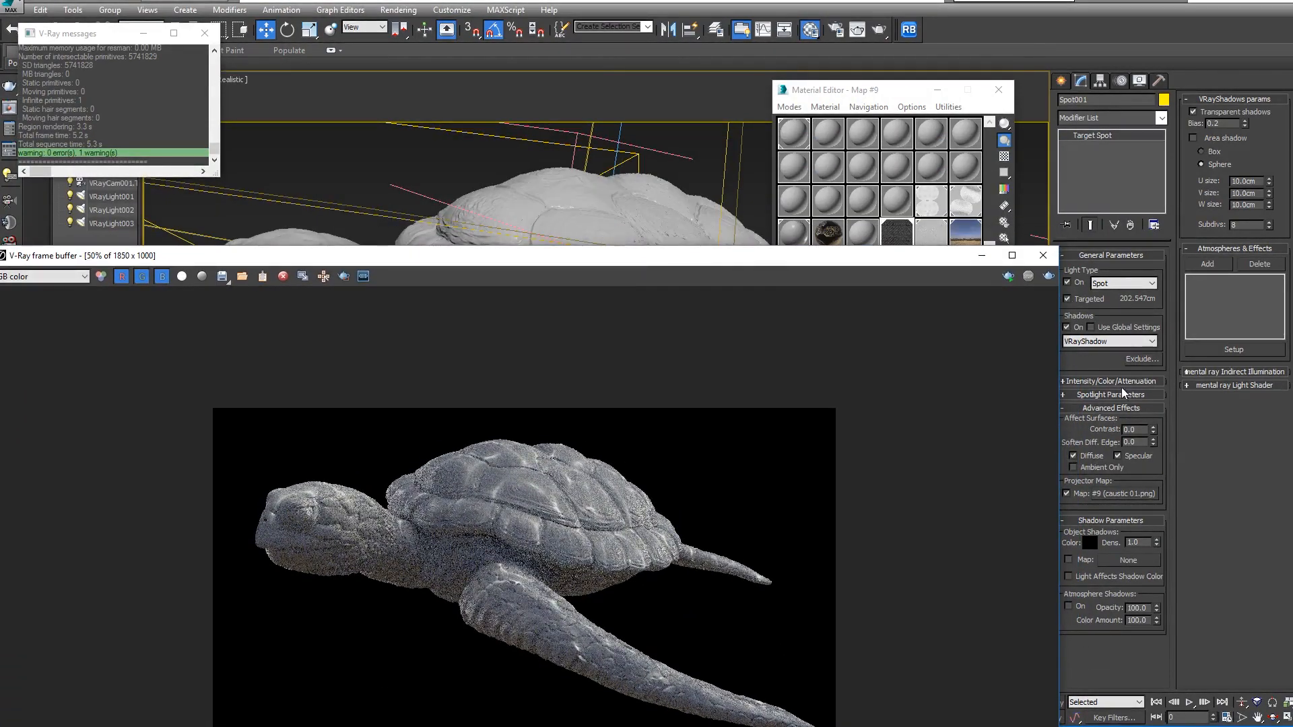
click(1044, 255)
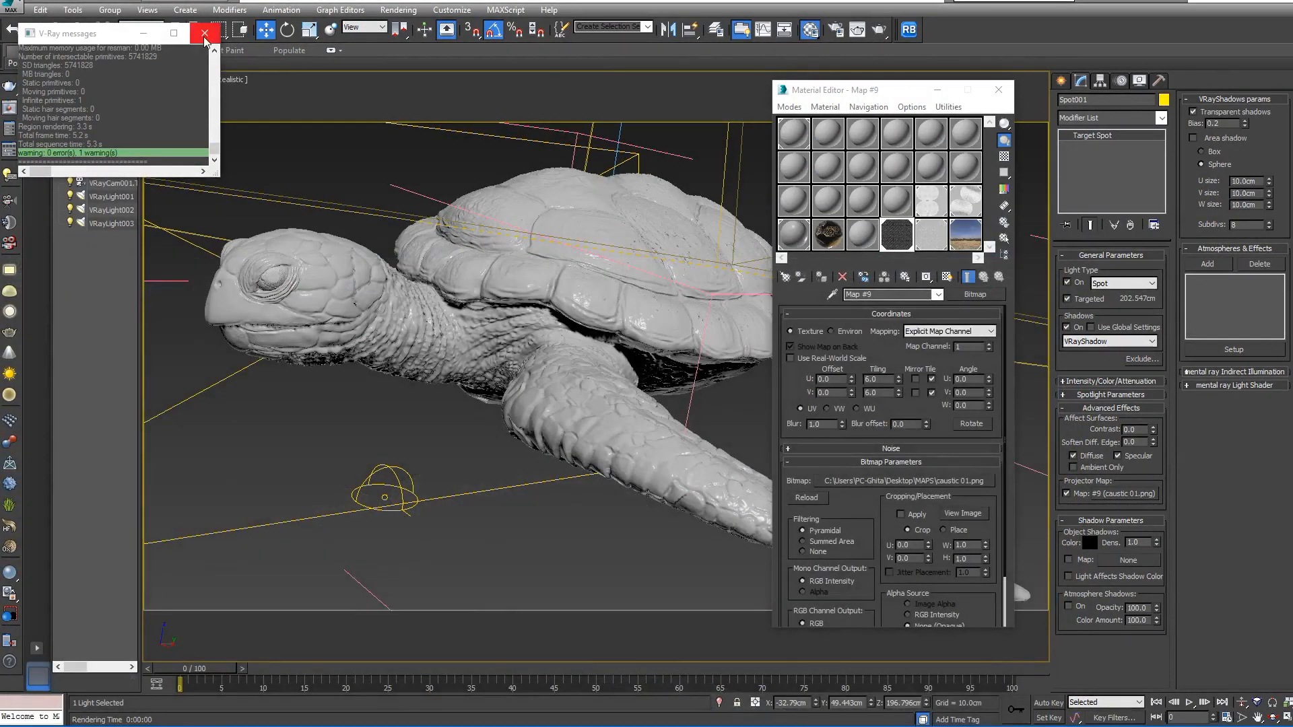
- Open the V-Ray Light Lister to review the lights, run a test render of the grey turtle, and close both windows
click(204, 32)
click(73, 10)
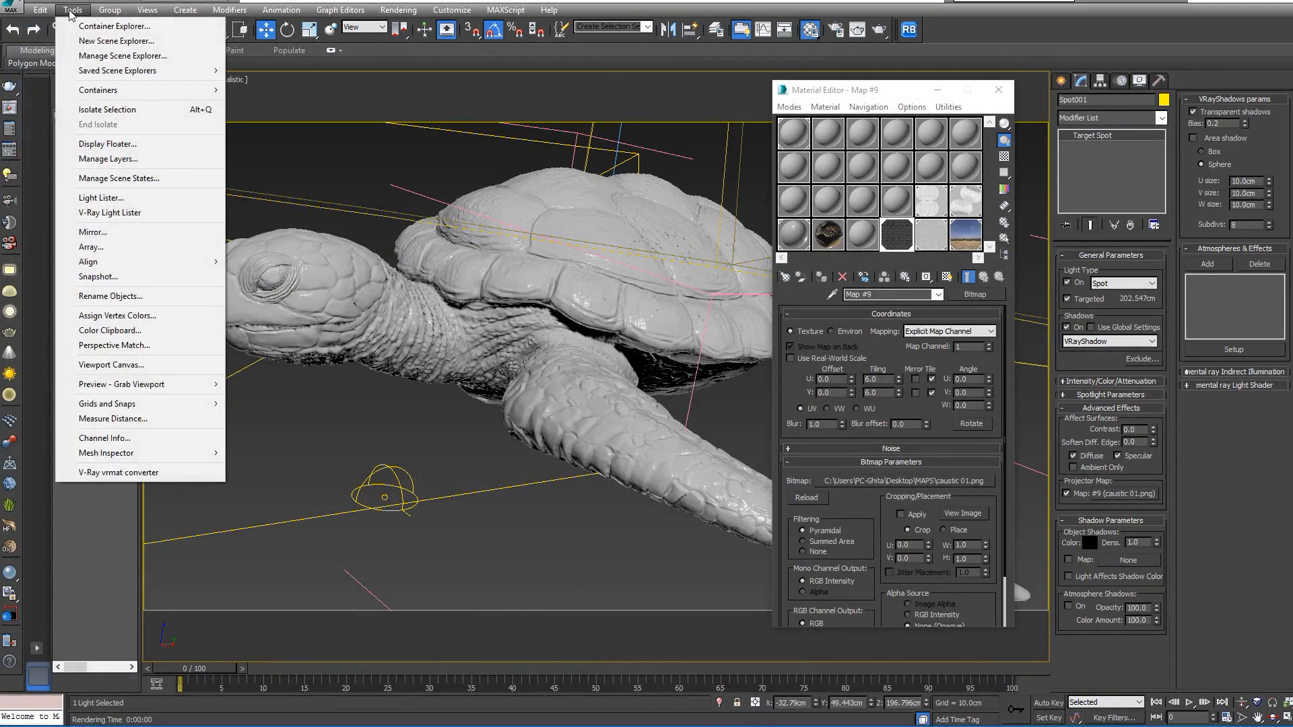
click(110, 212)
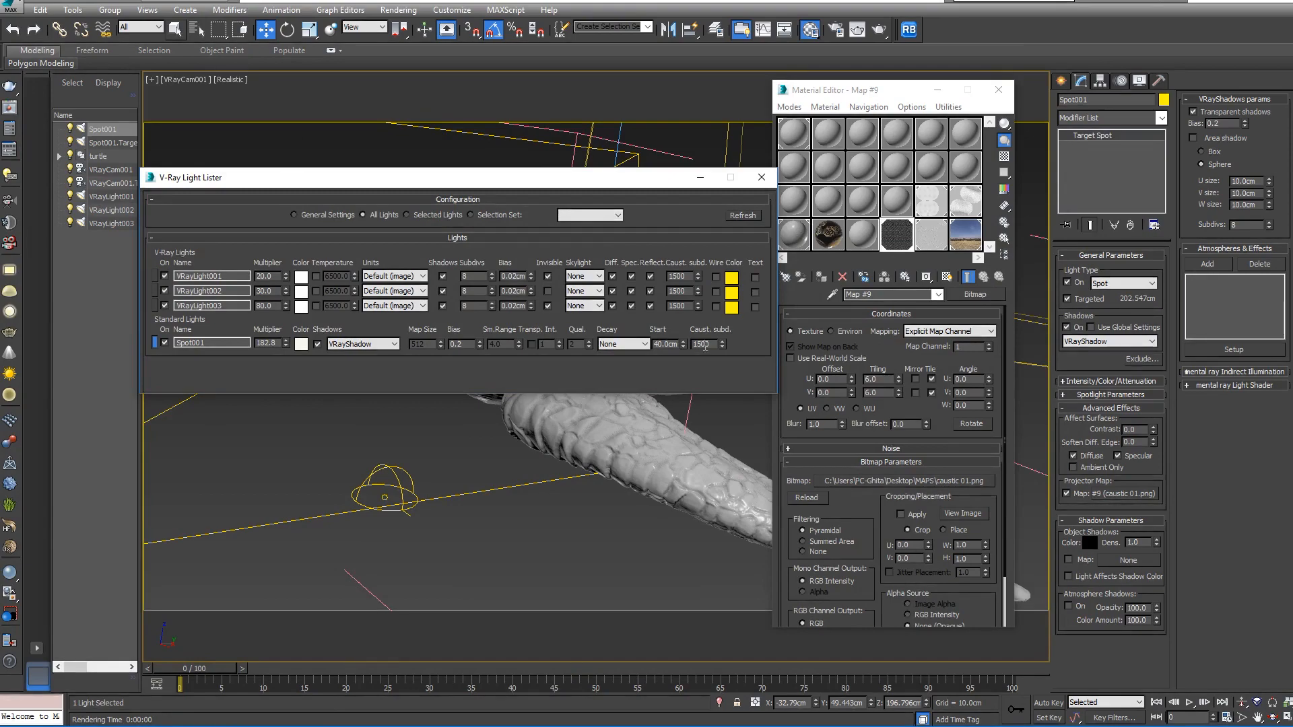
click(613, 504)
key(shift+q)
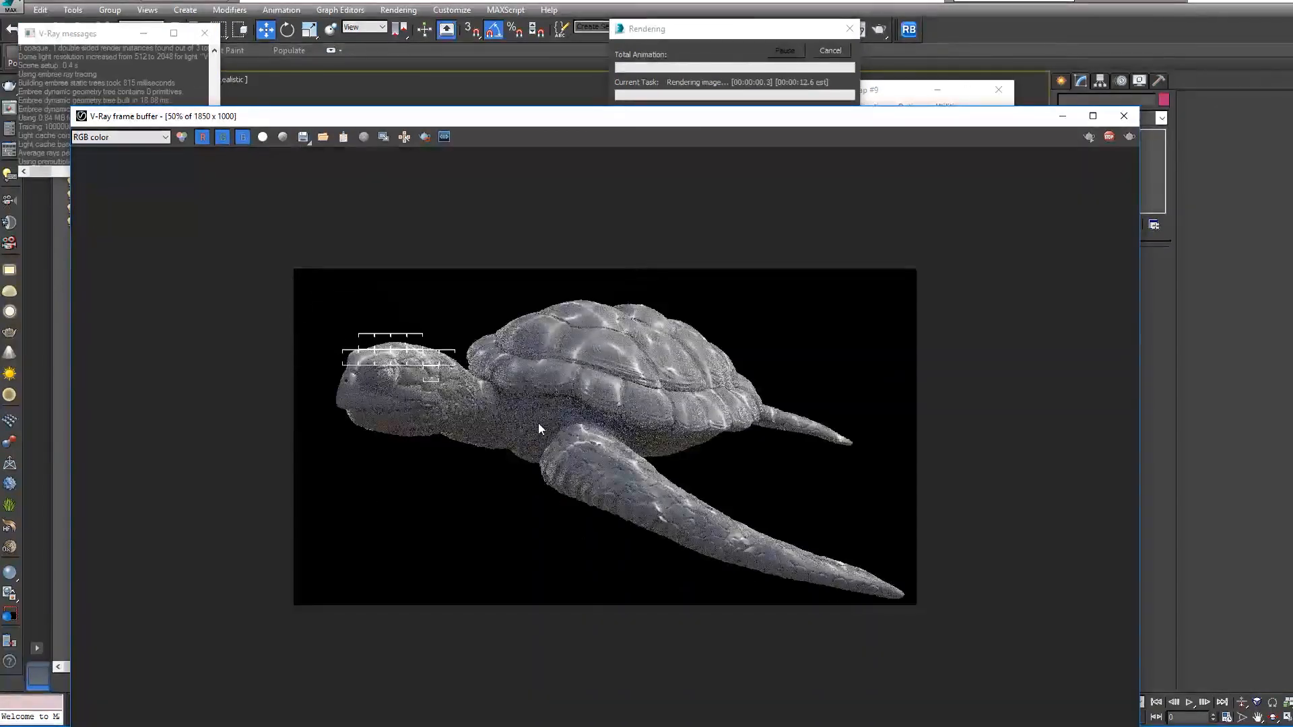
click(1124, 115)
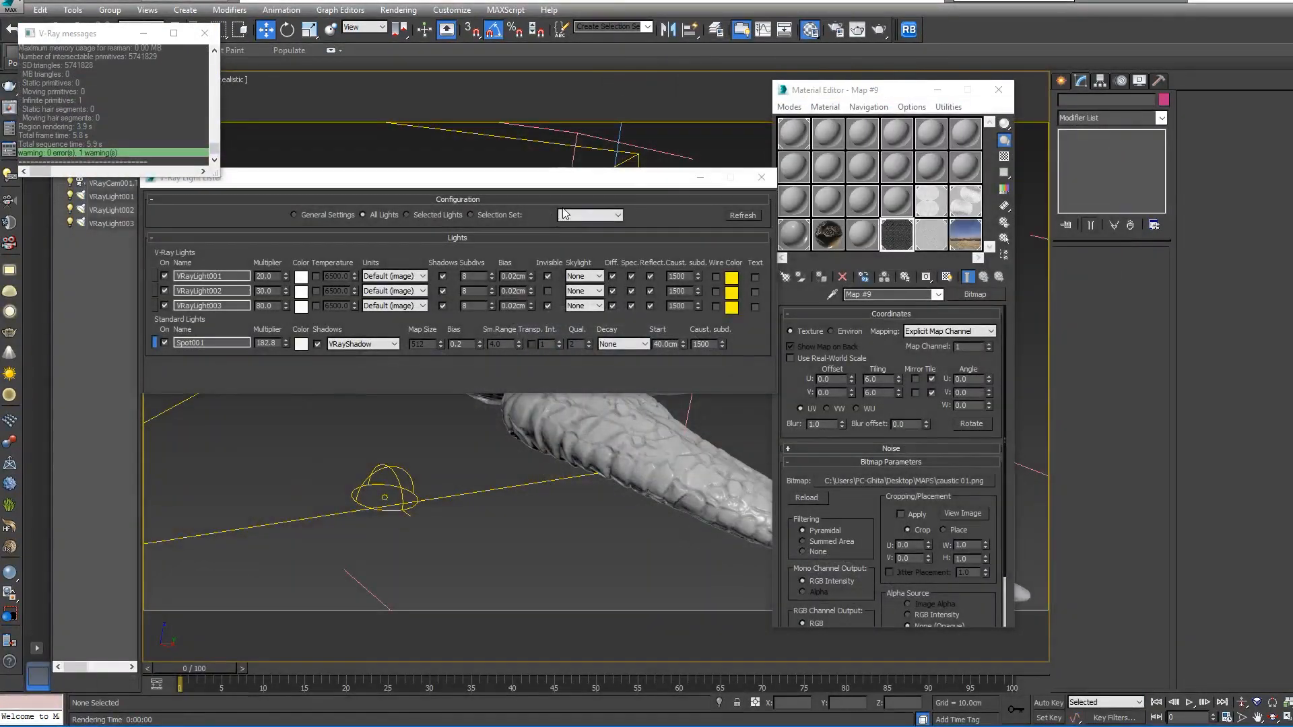
click(762, 177)
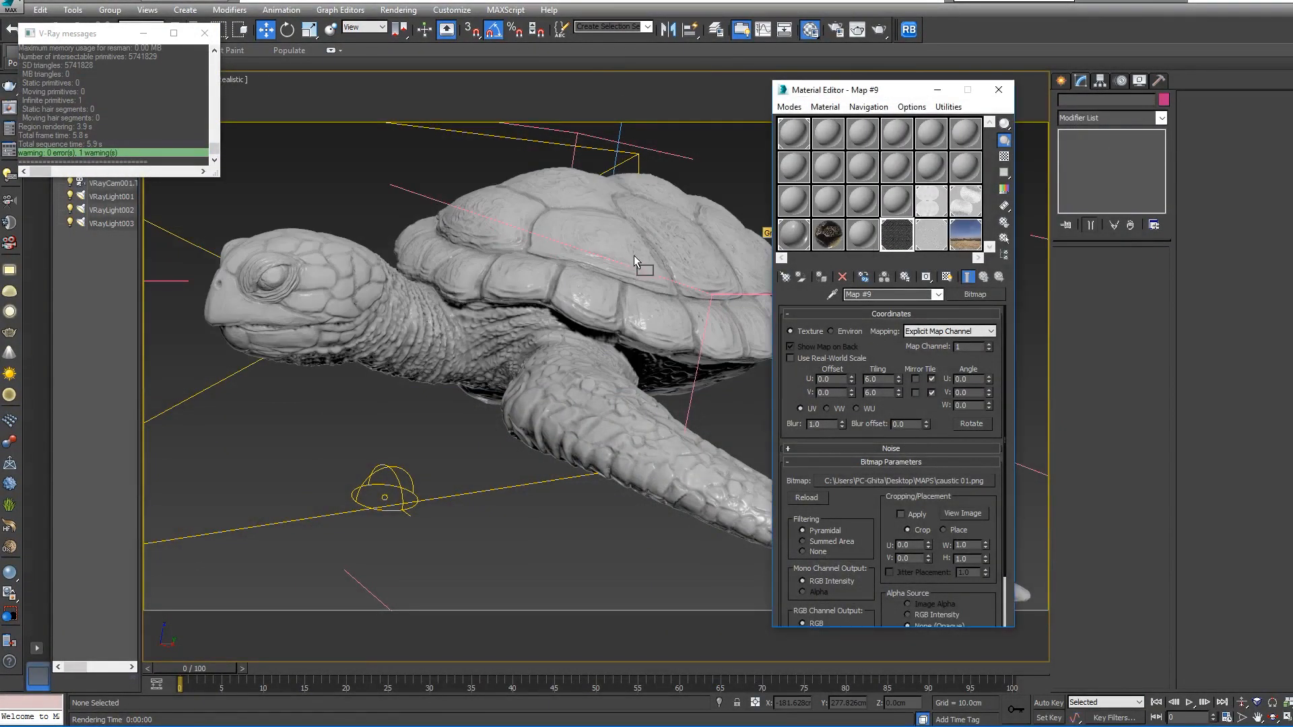
- Render the textured turtle from the camera and examine the caustics across its shell and head
key(shift+q)
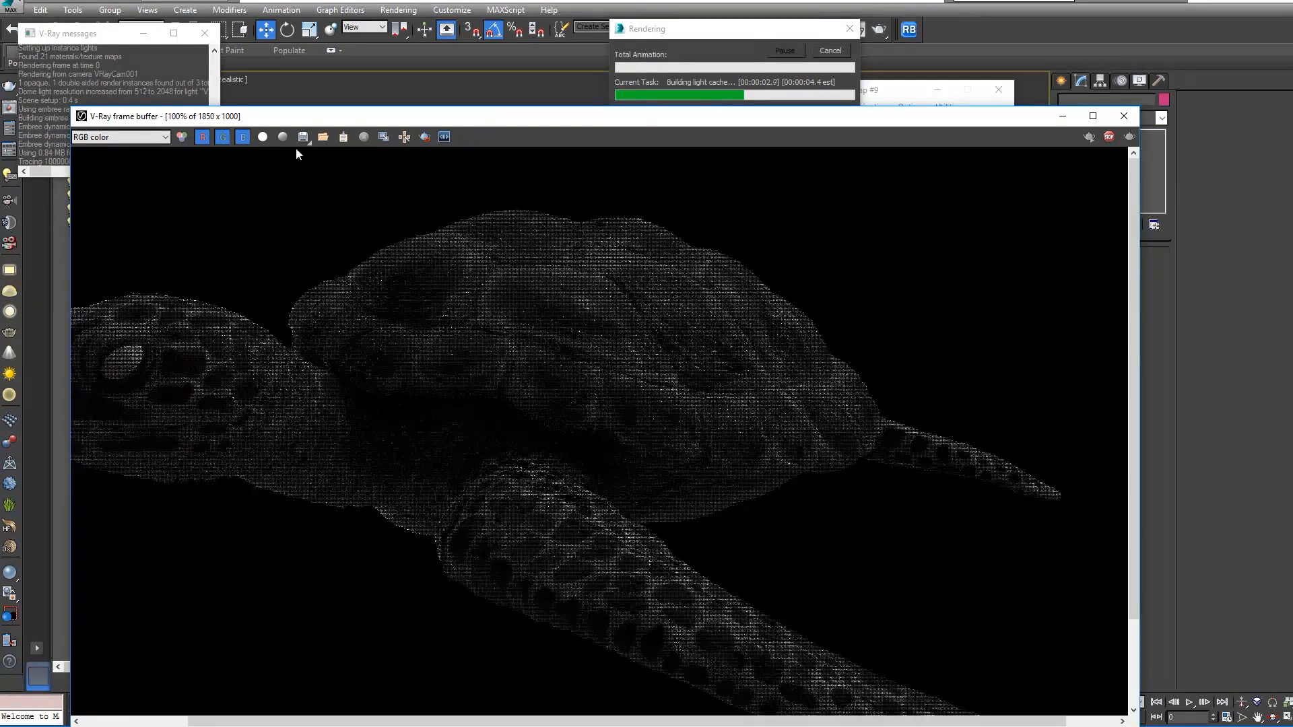
scroll(555, 252, down, 2)
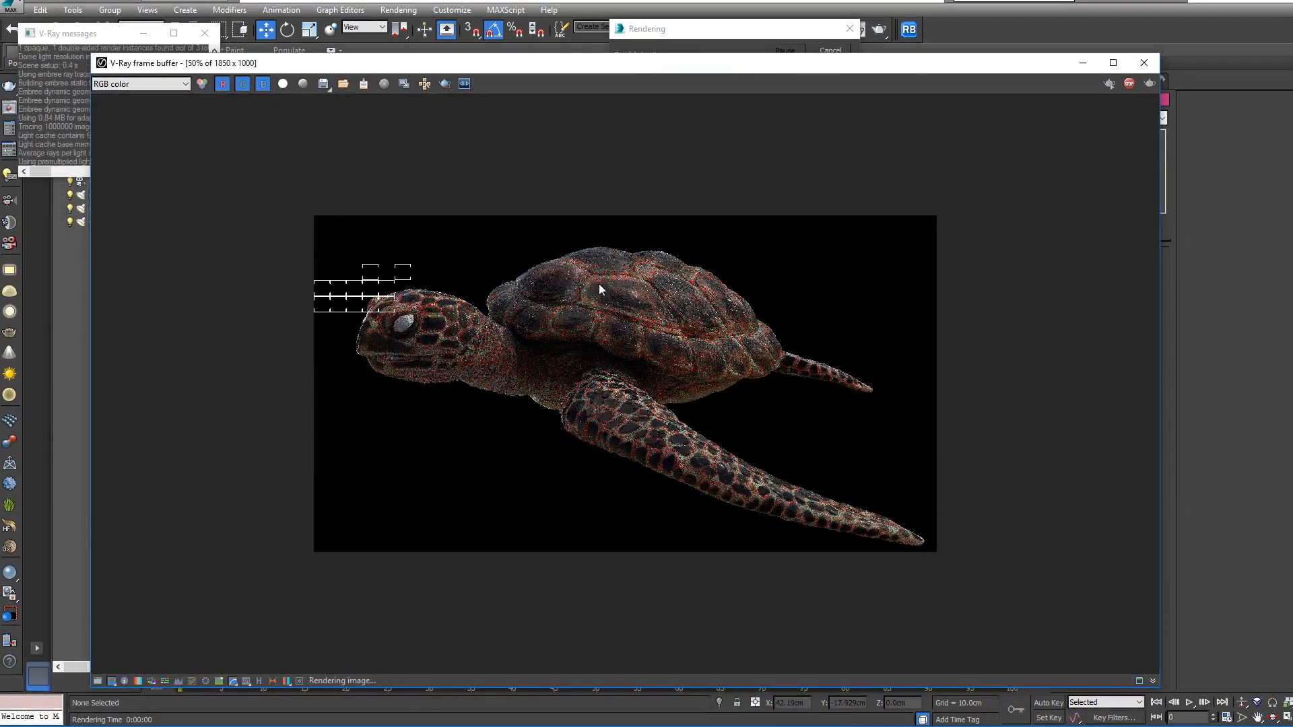
scroll(603, 303, up, 2)
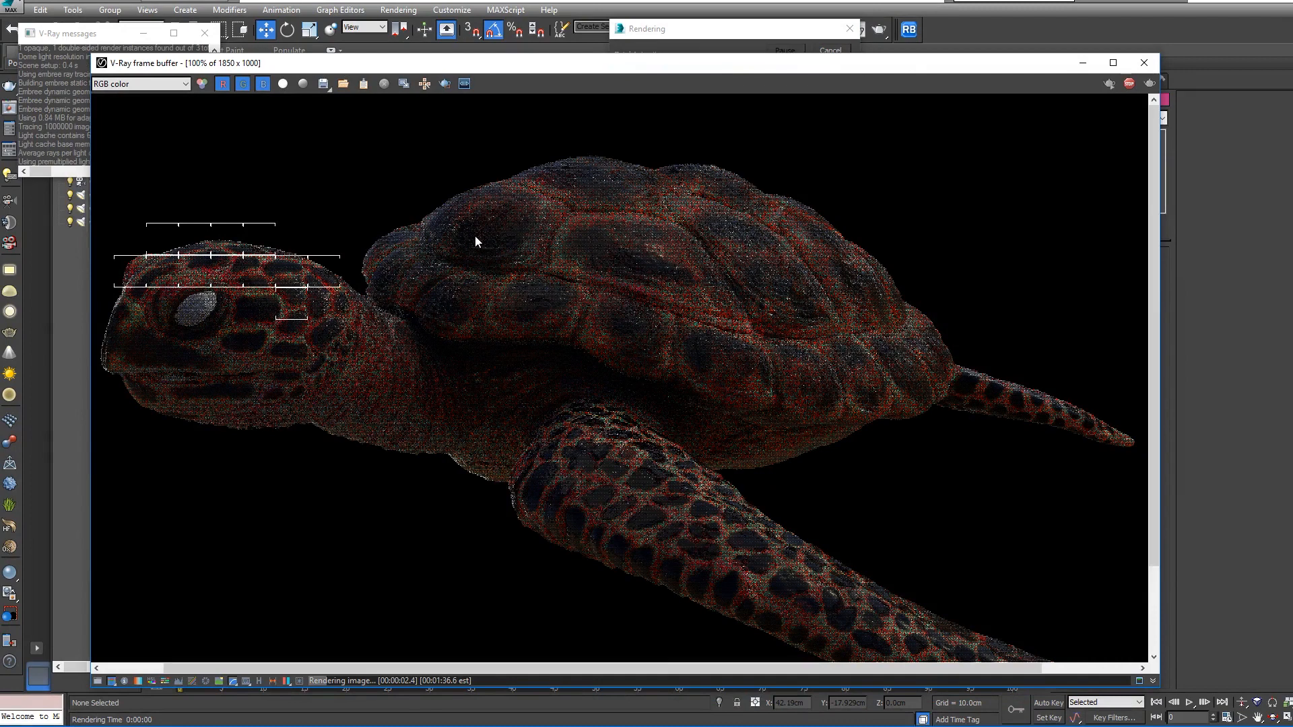
middle_drag(475, 242, 404, 241)
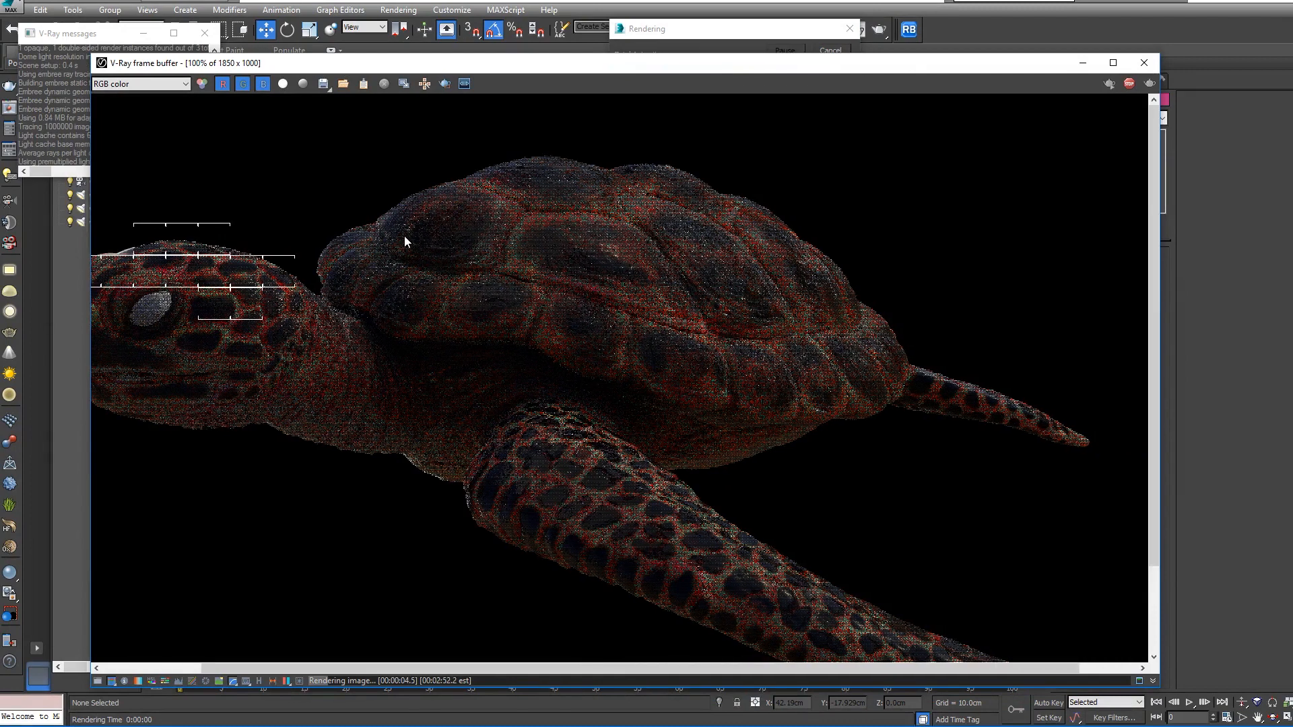
- Inspect the VRayLighting, VRayRawReflection and VRayRawTotalLighting render elements, and return to the RGB color channel
click(138, 84)
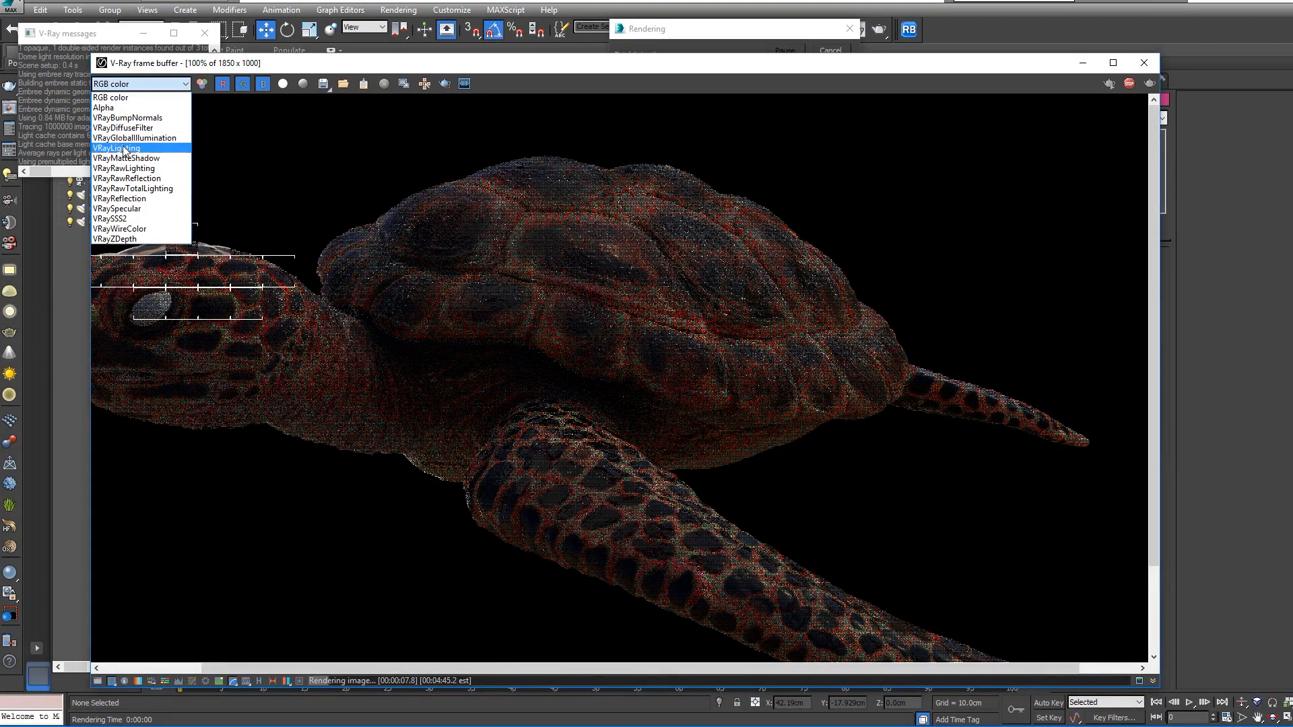
click(125, 149)
click(142, 88)
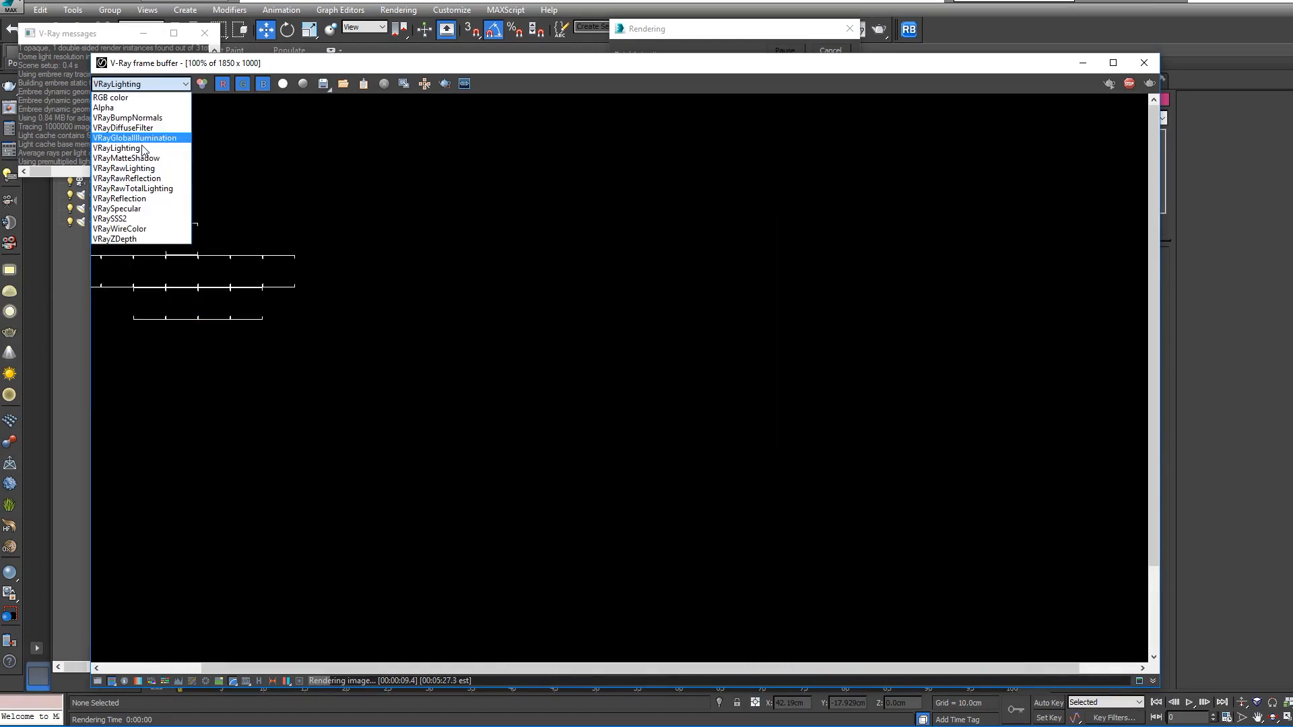
click(135, 178)
click(142, 84)
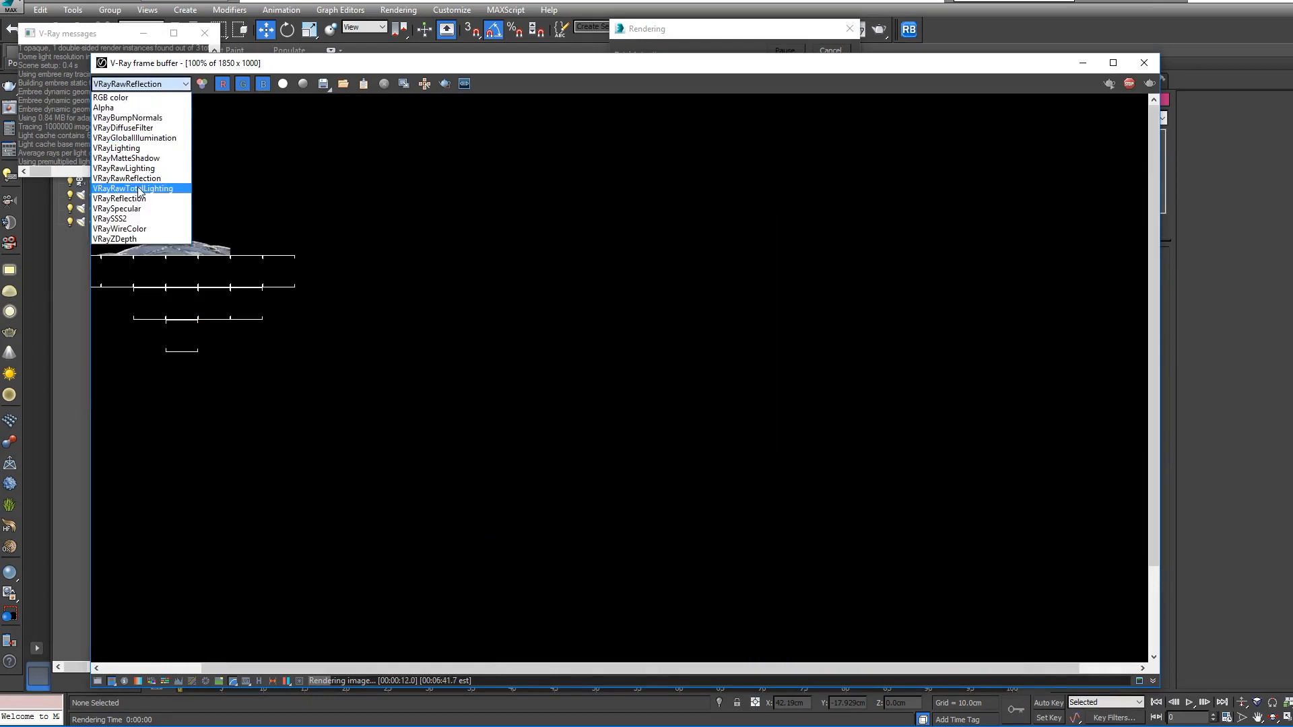
click(140, 189)
click(138, 84)
click(133, 98)
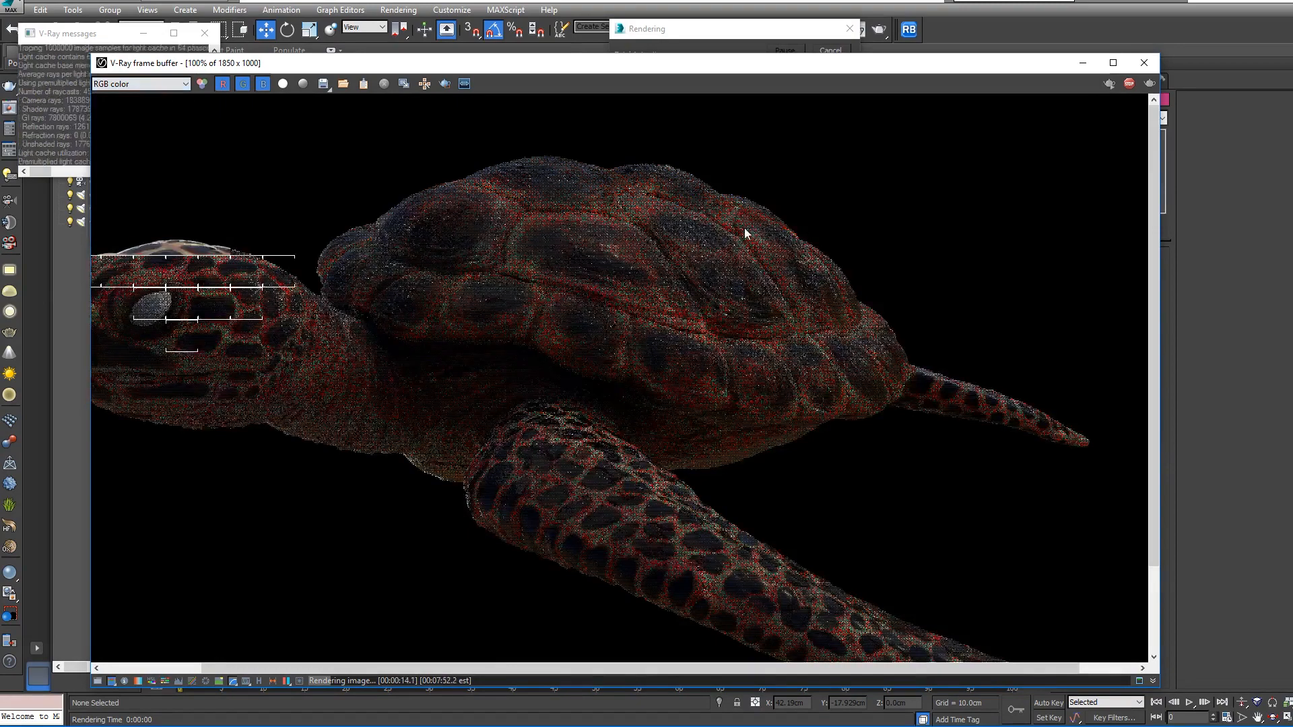
- Move the frame buffer aside and set the IOR of the turtle's VRayFastSSS2 material to 1.2
drag(815, 69, 559, 348)
click(825, 235)
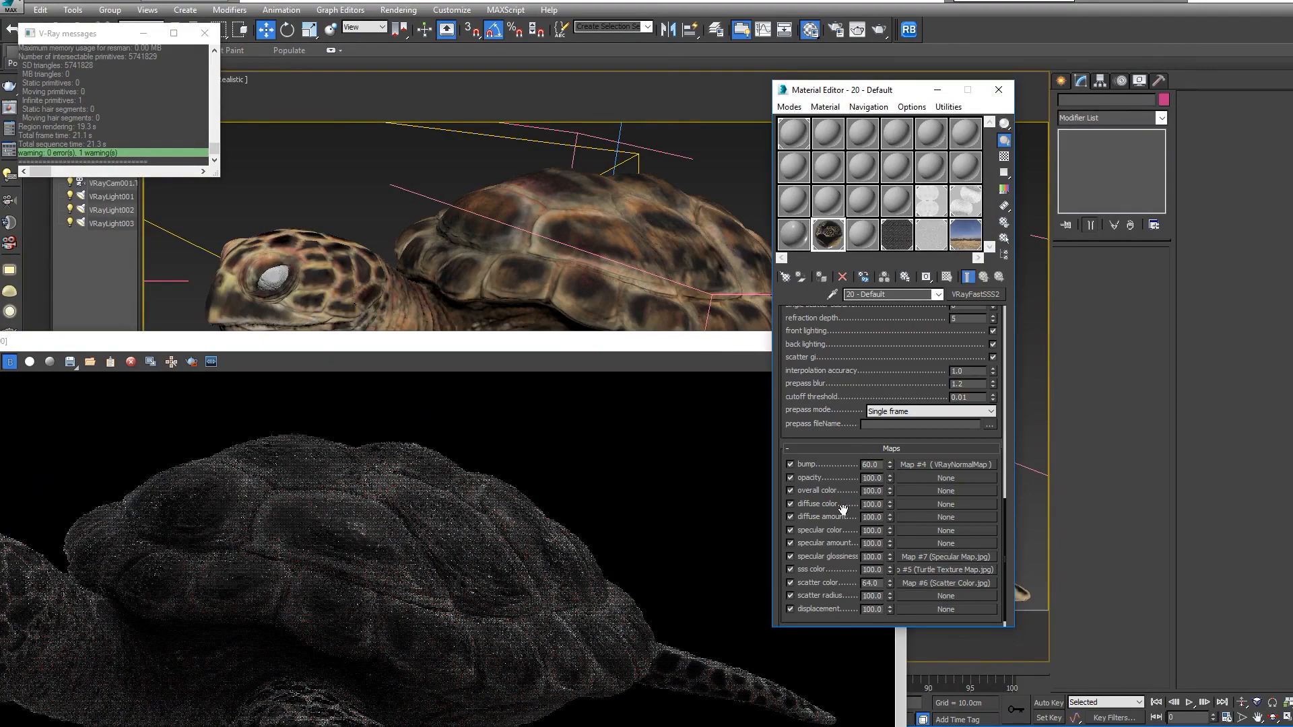
scroll(844, 510, up, 5)
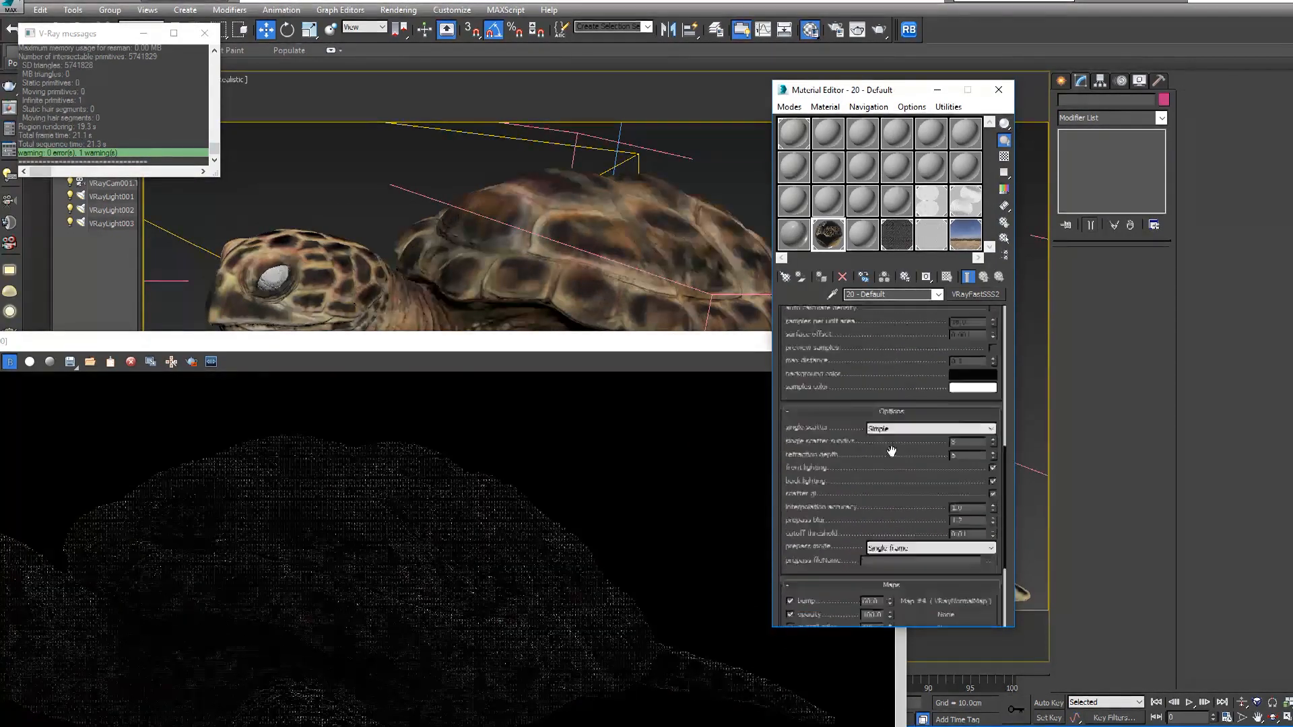
drag(891, 452, 881, 332)
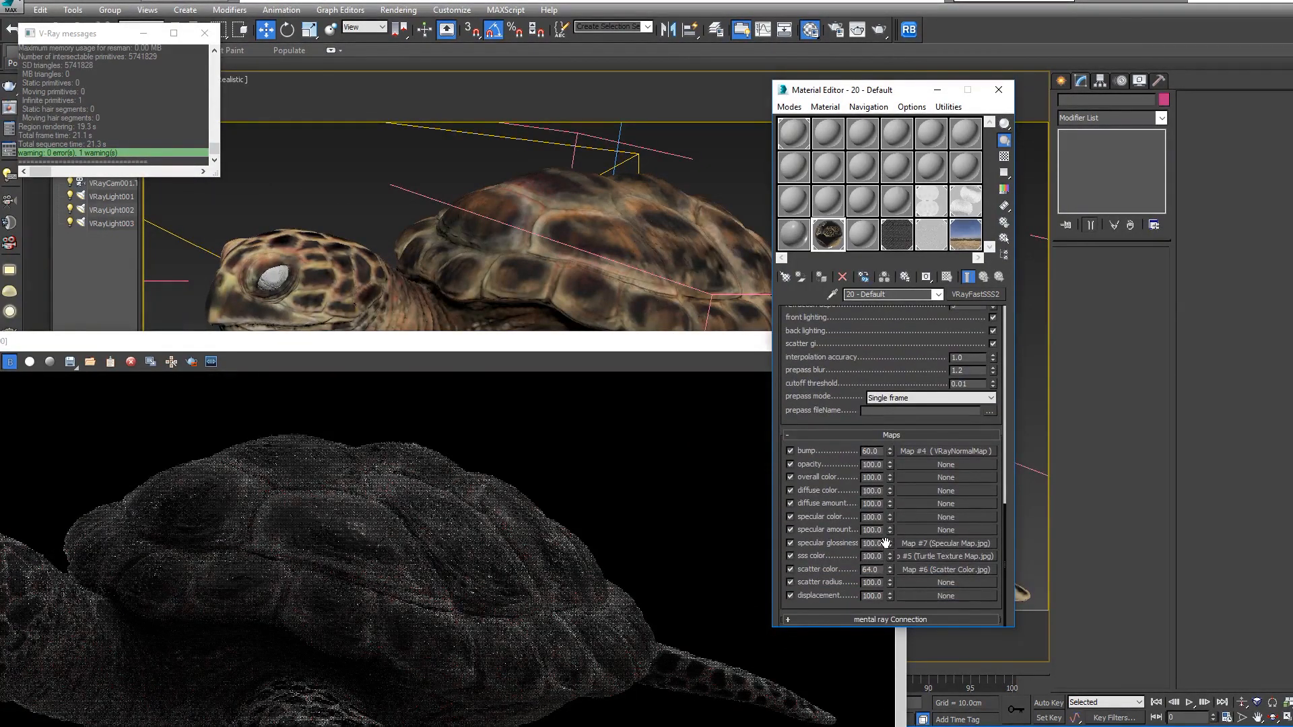
scroll(887, 364, up, 10)
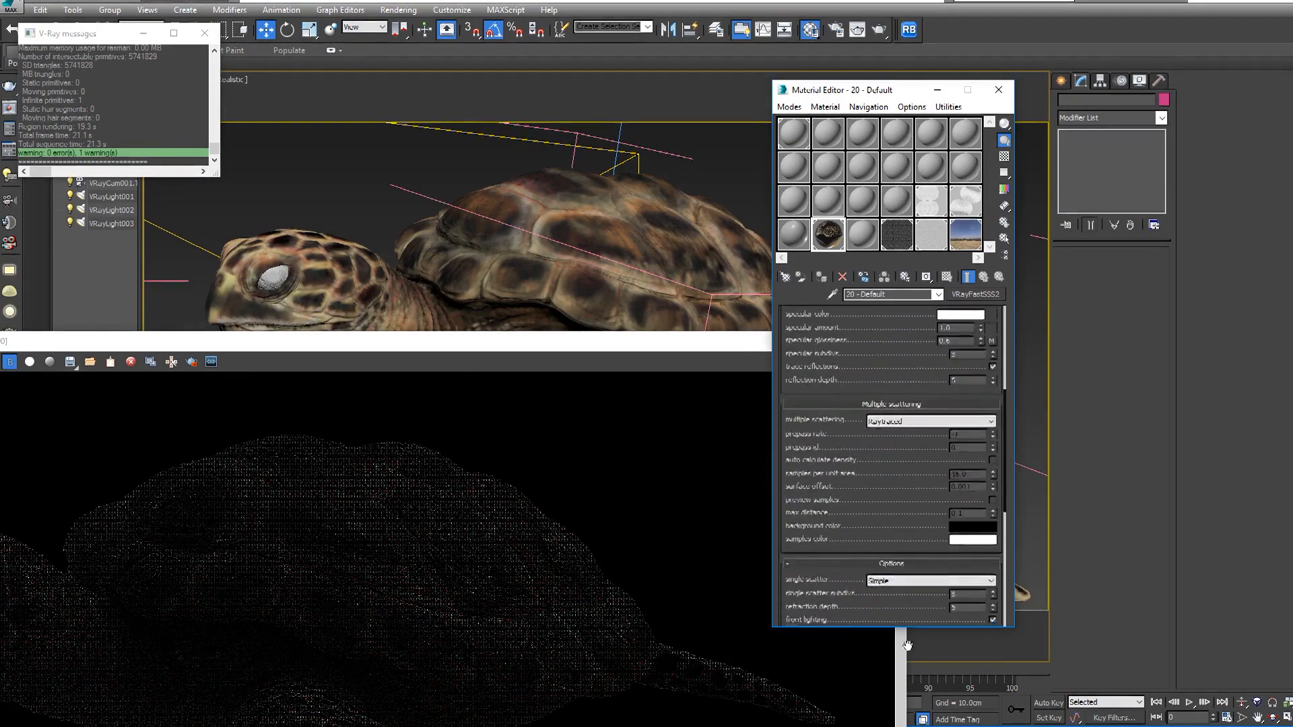
click(981, 365)
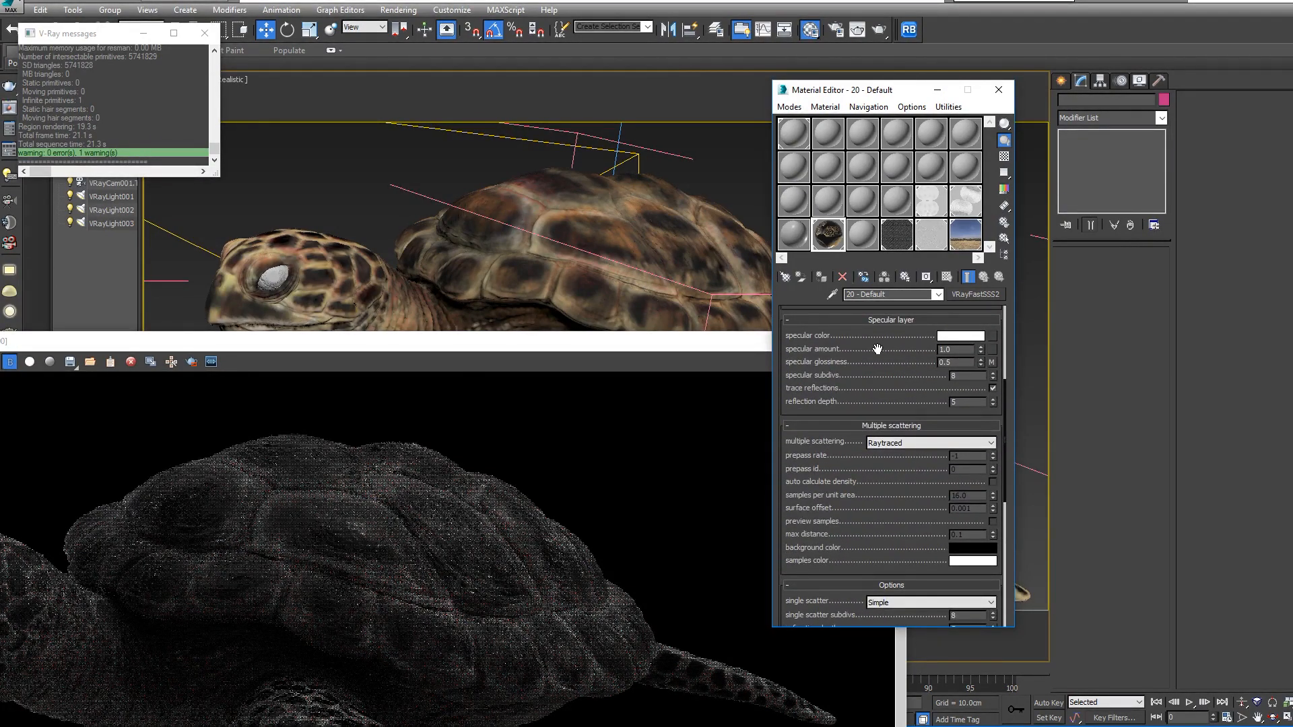
scroll(861, 571, up, 7)
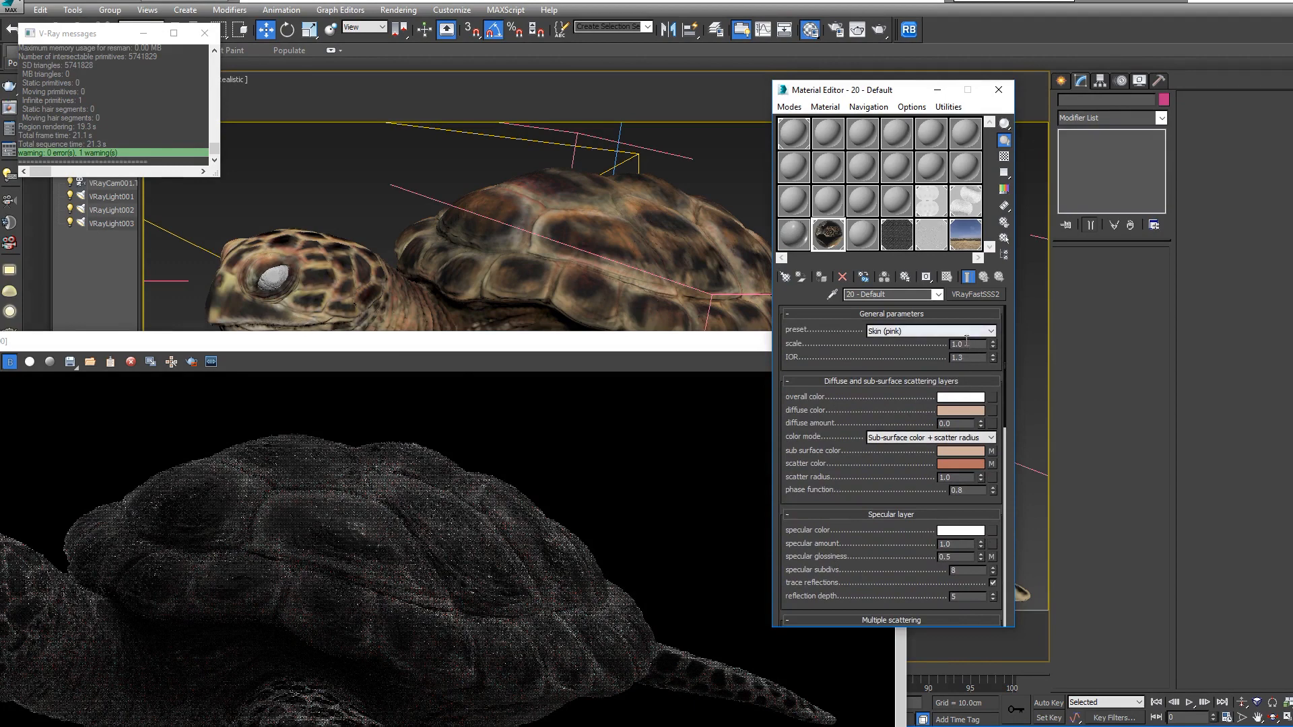
click(968, 357)
key(BackSpace)
text(2)
key(Return)
- Close the V-Ray messages and set the Spot001 multiplier to 300 in the V-Ray Light Lister
click(205, 32)
click(72, 9)
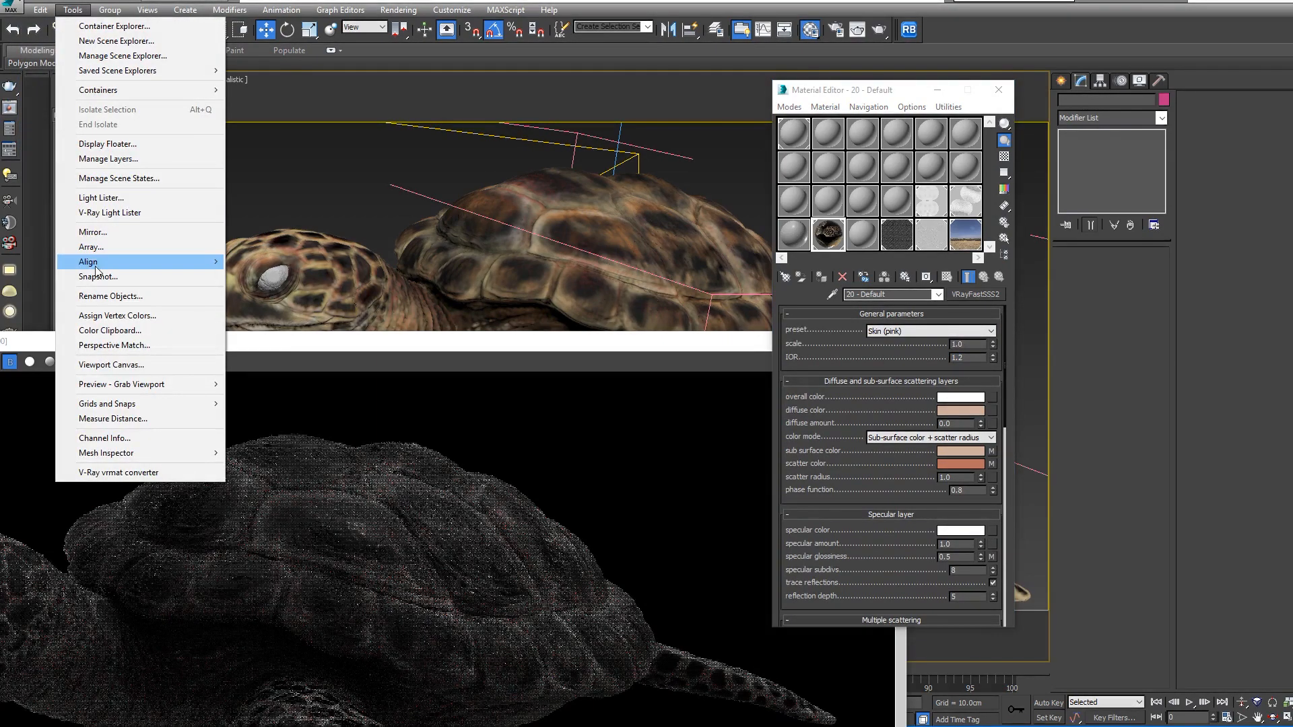
click(110, 212)
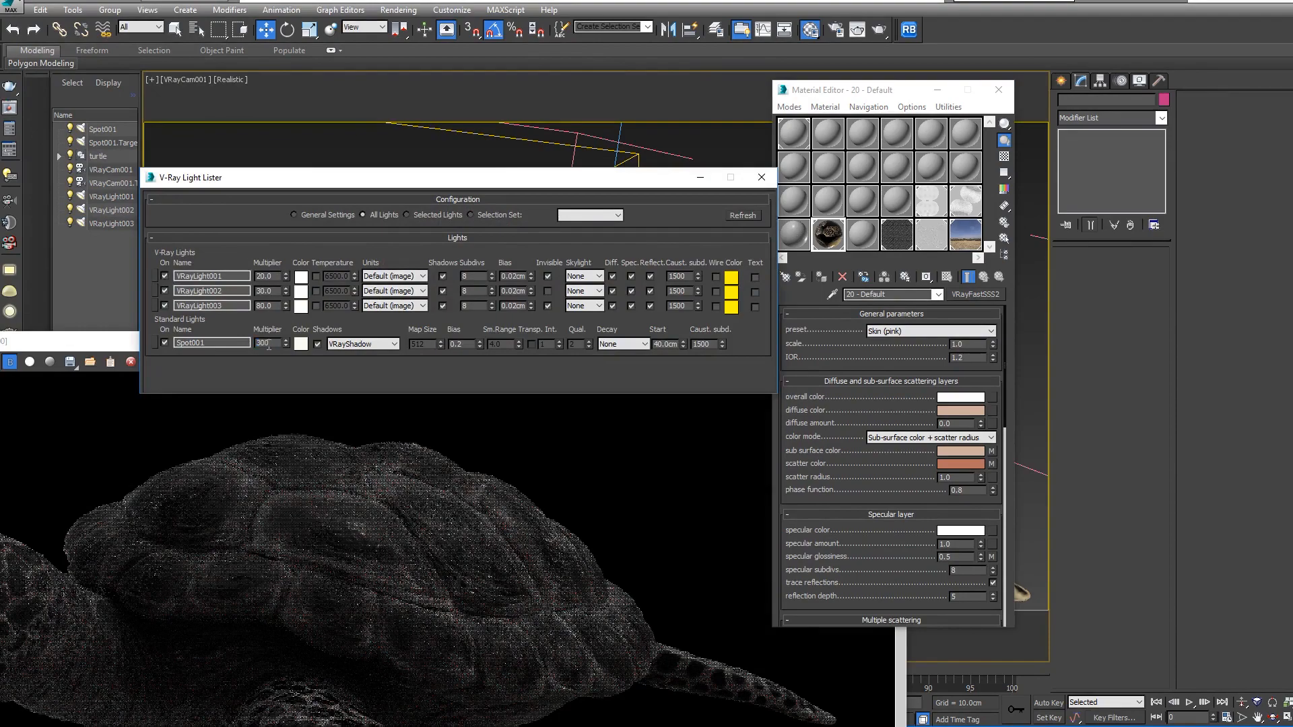
click(762, 177)
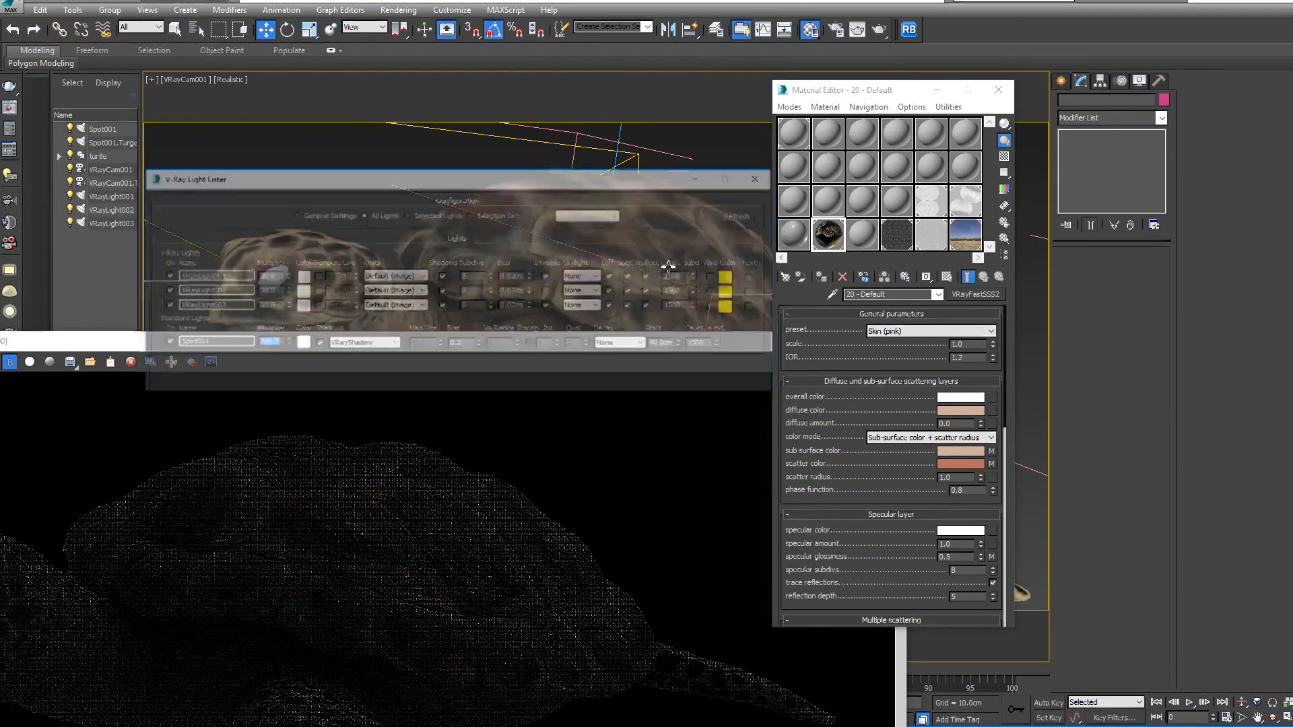
- Render the turtle again with the buckets tracking the mouse over the shell, and examine the caustics there at several magnifications
key(shift+q)
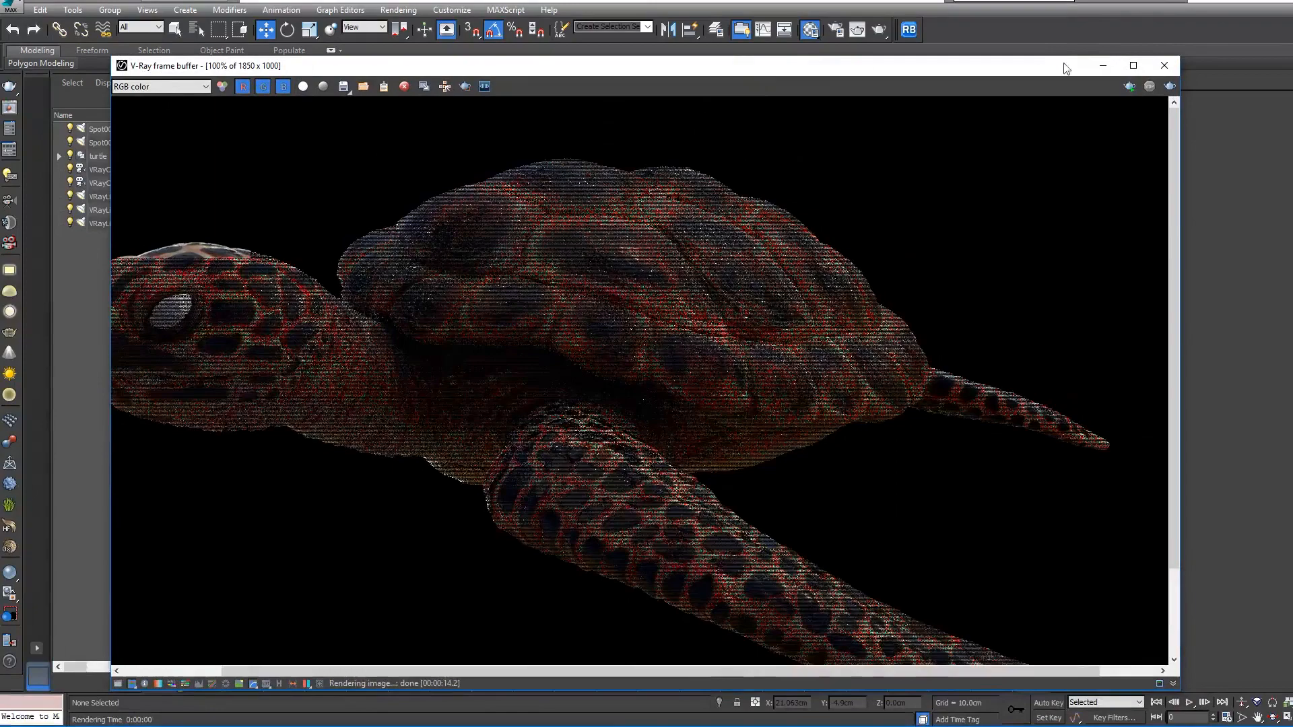
click(1170, 86)
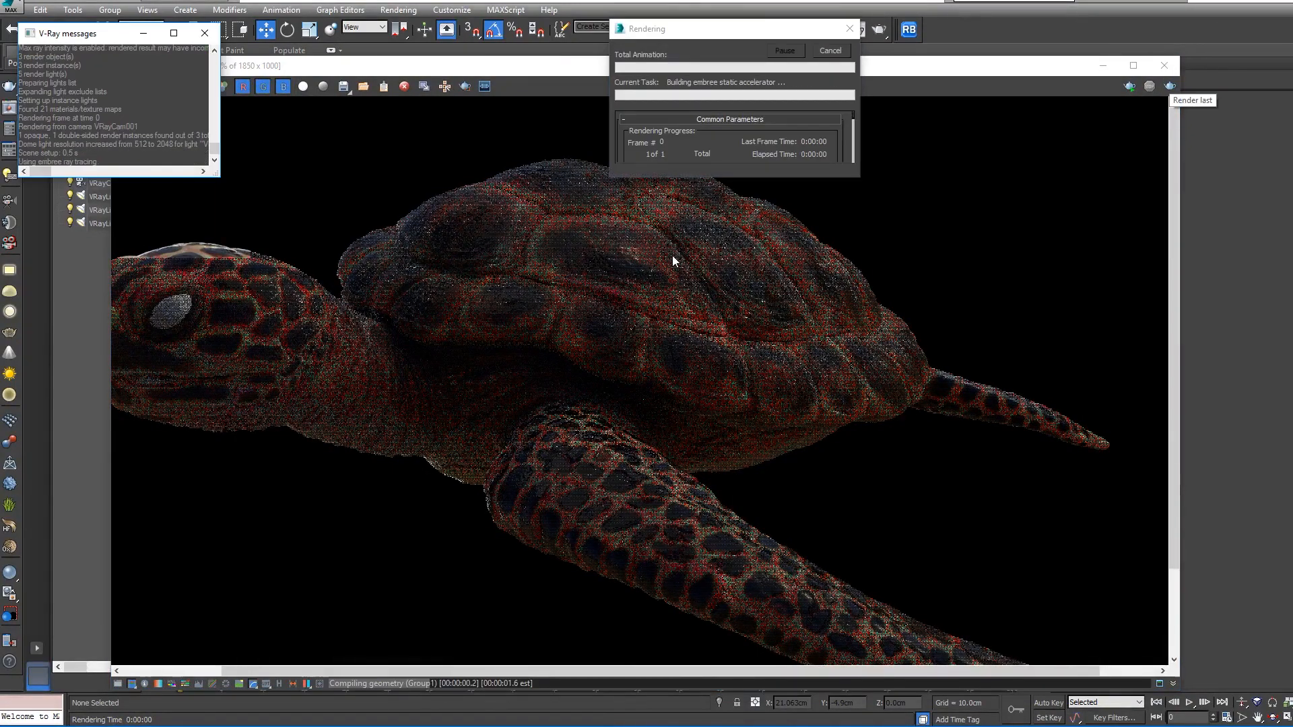
click(444, 86)
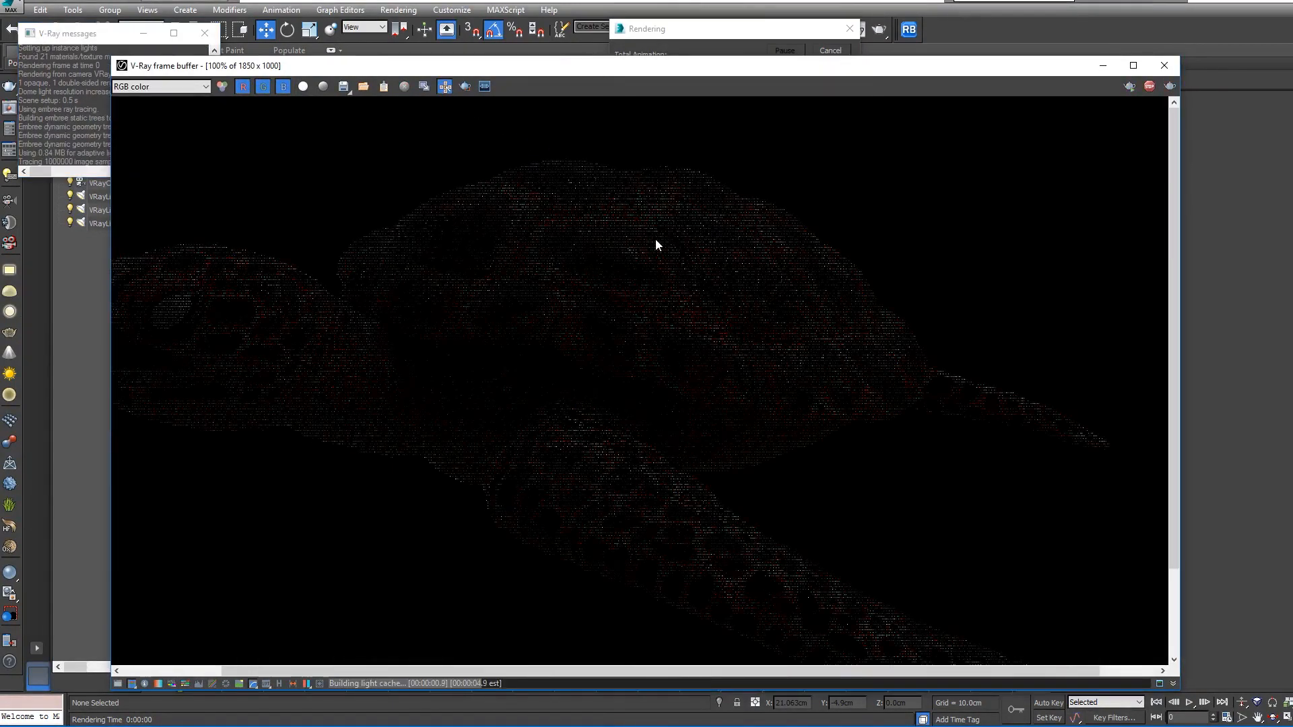
scroll(656, 239, down, 1)
scroll(657, 306, up, 1)
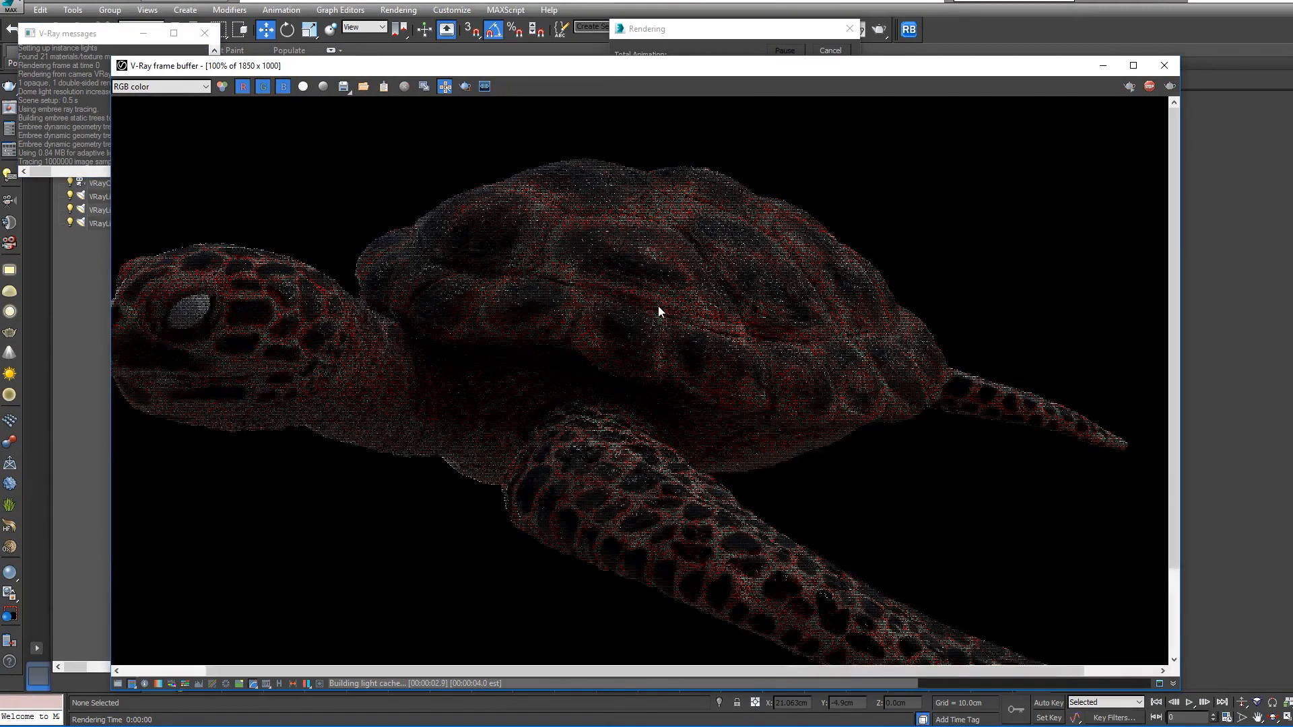
scroll(657, 306, down, 2)
scroll(654, 330, up, 1)
scroll(654, 341, up, 1)
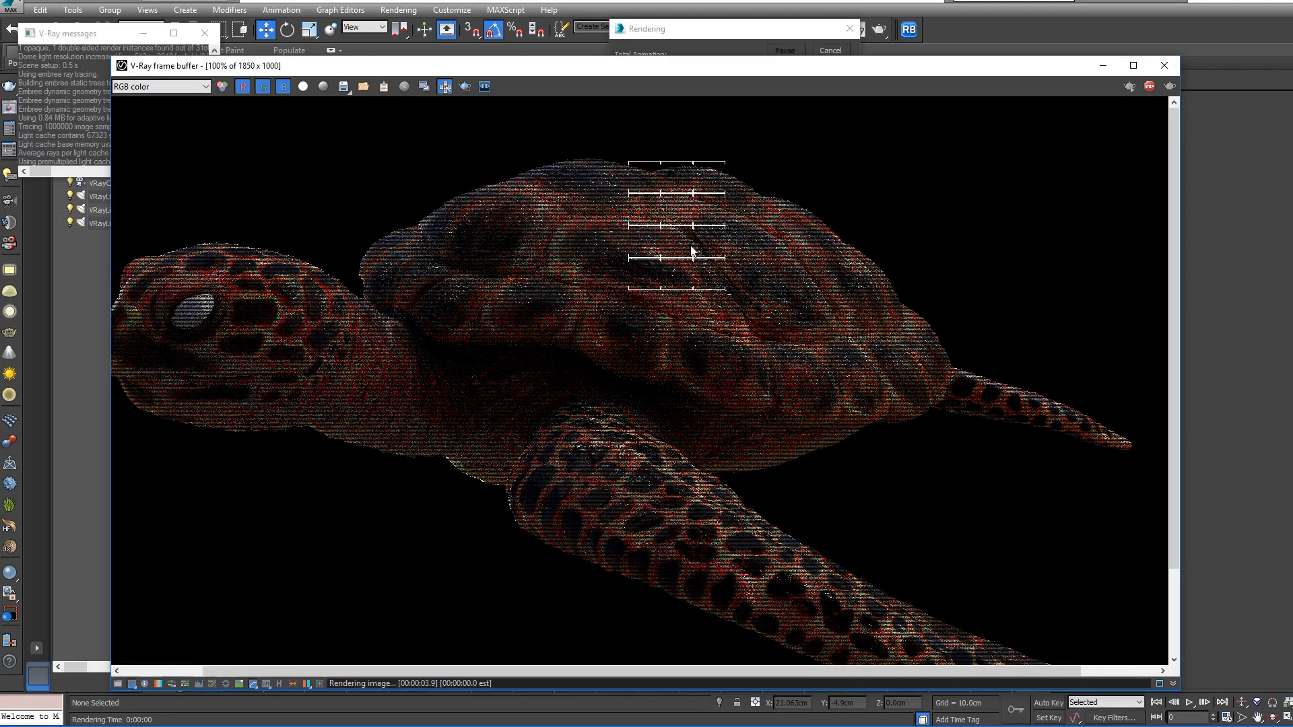
scroll(670, 273, up, 1)
scroll(671, 249, down, 1)
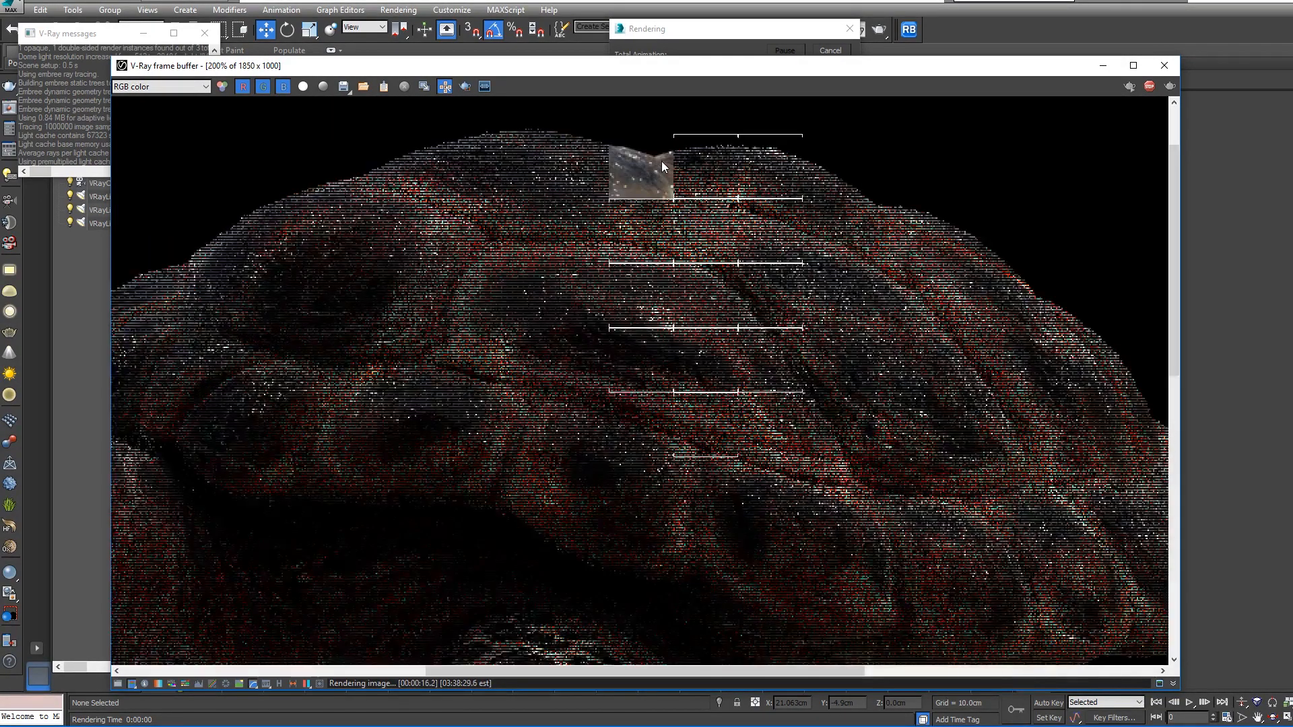
scroll(661, 161, down, 1)
scroll(669, 171, down, 1)
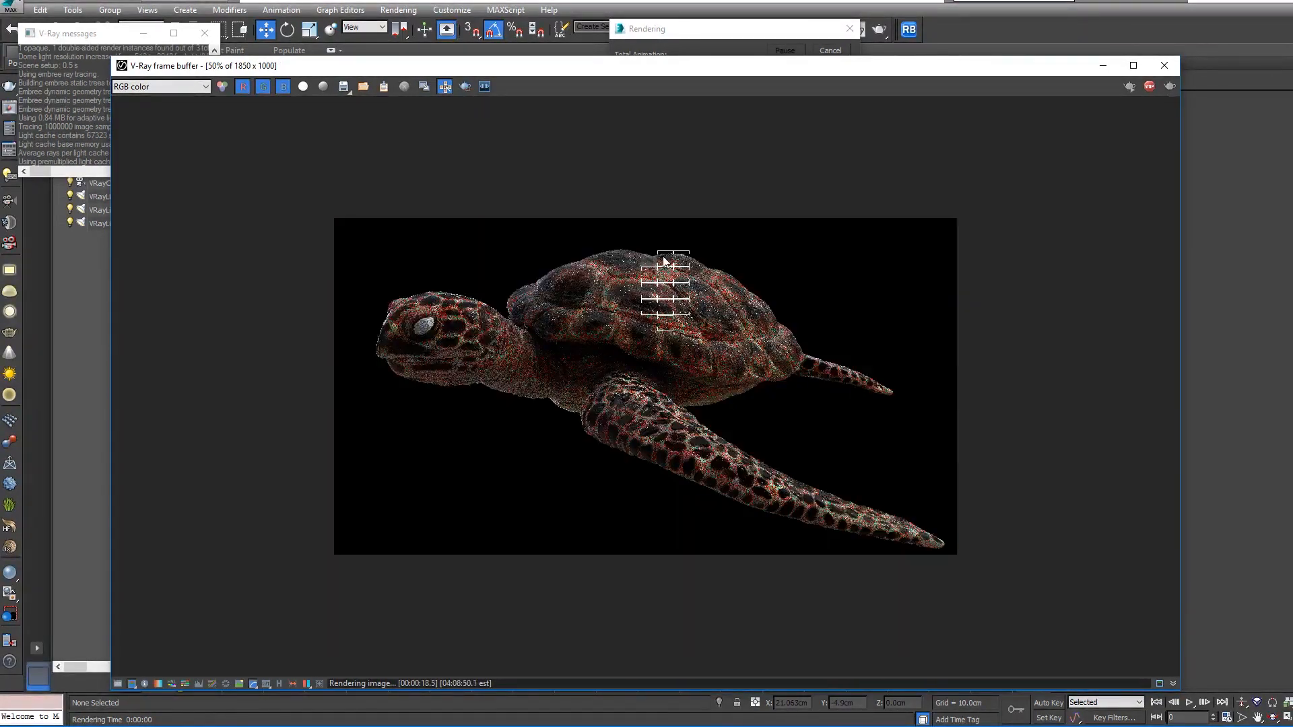
scroll(662, 266, up, 1)
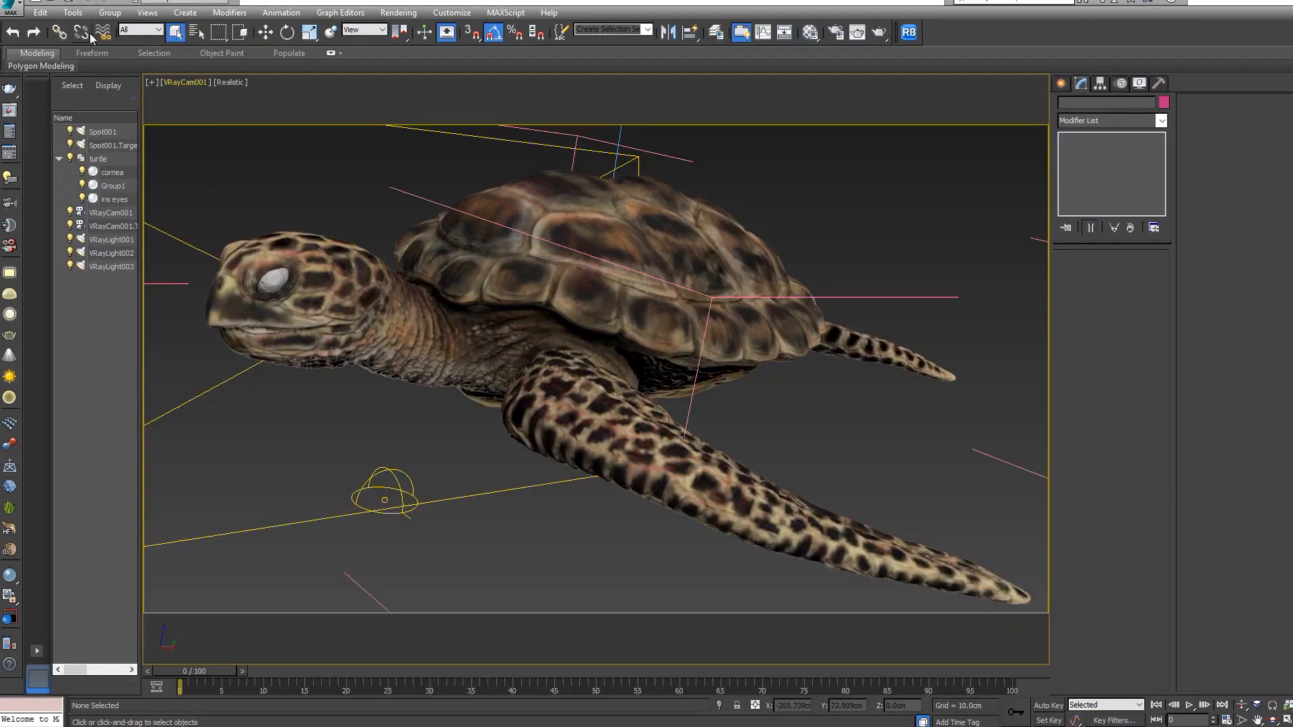
- Raise the Spot001 multiplier to about 807 in the V-Ray Light Lister
click(73, 12)
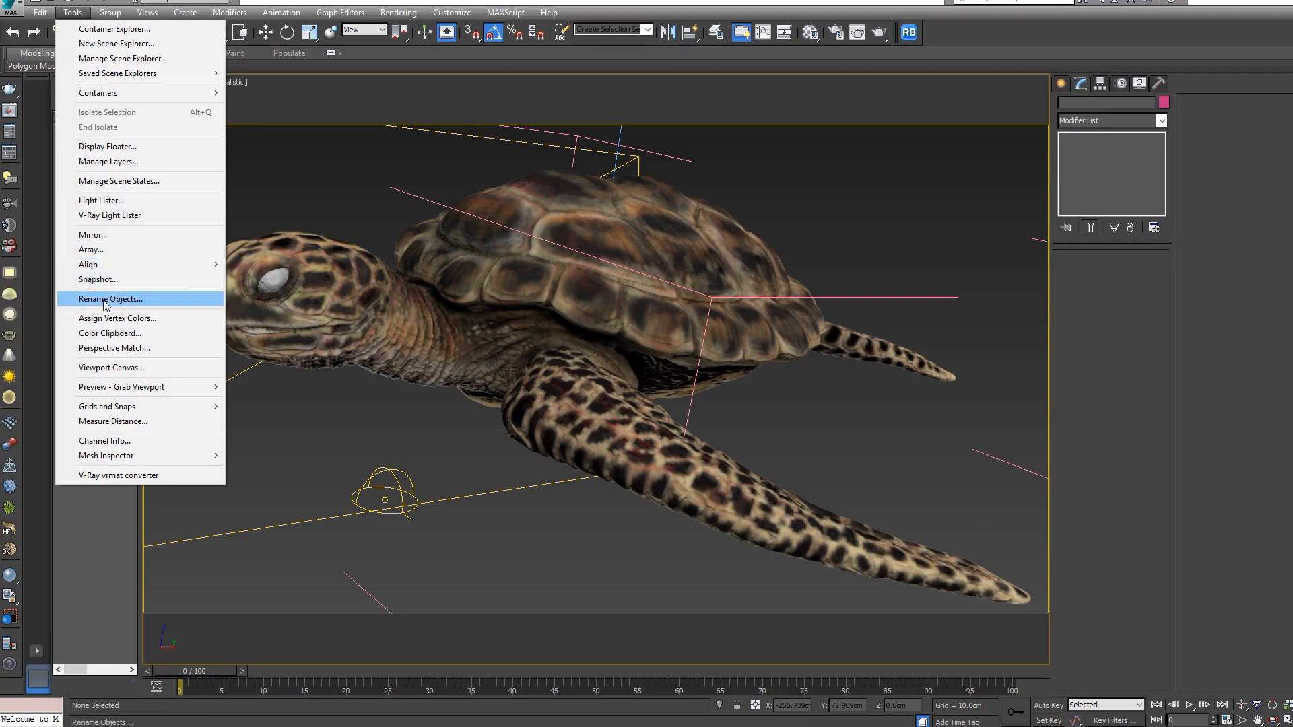
click(110, 215)
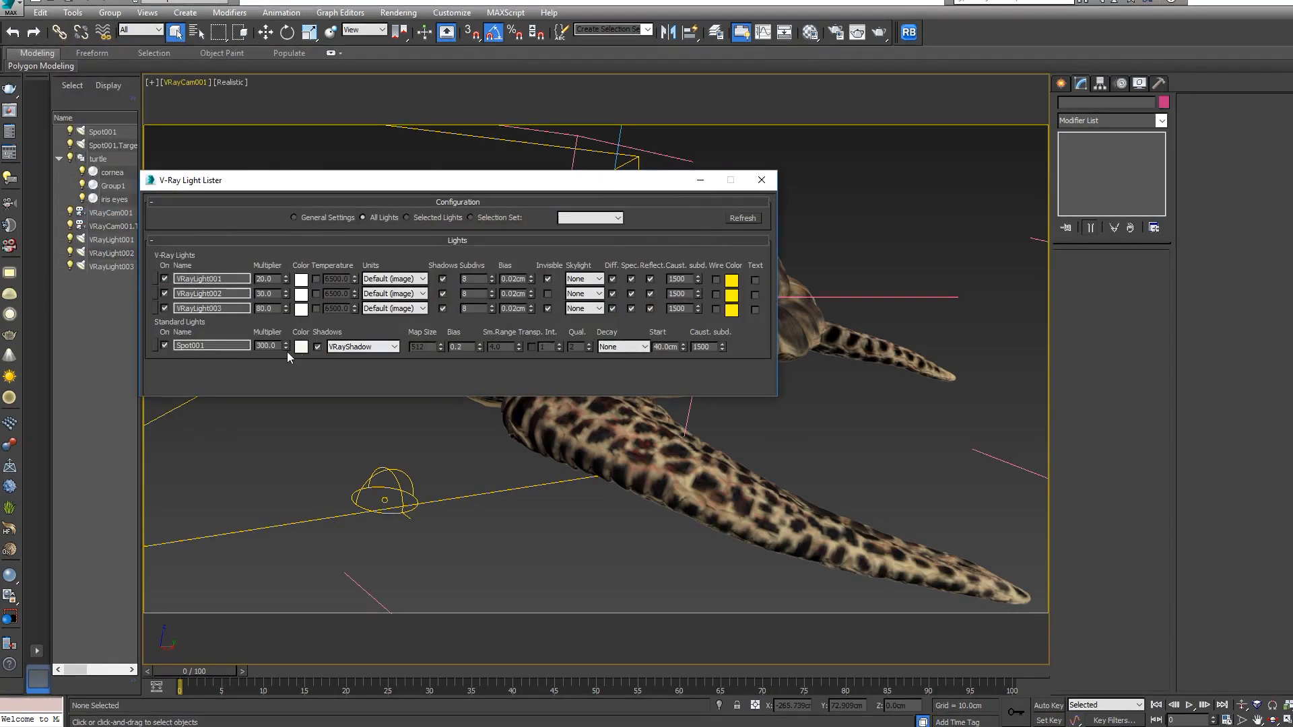
drag(286, 347, 285, 303)
drag(525, 643, 532, 526)
- Tint the Spot001 light pale yellow with RGB about 236, 246, 185, and move the V-Ray Light Lister lower over the viewport
click(303, 348)
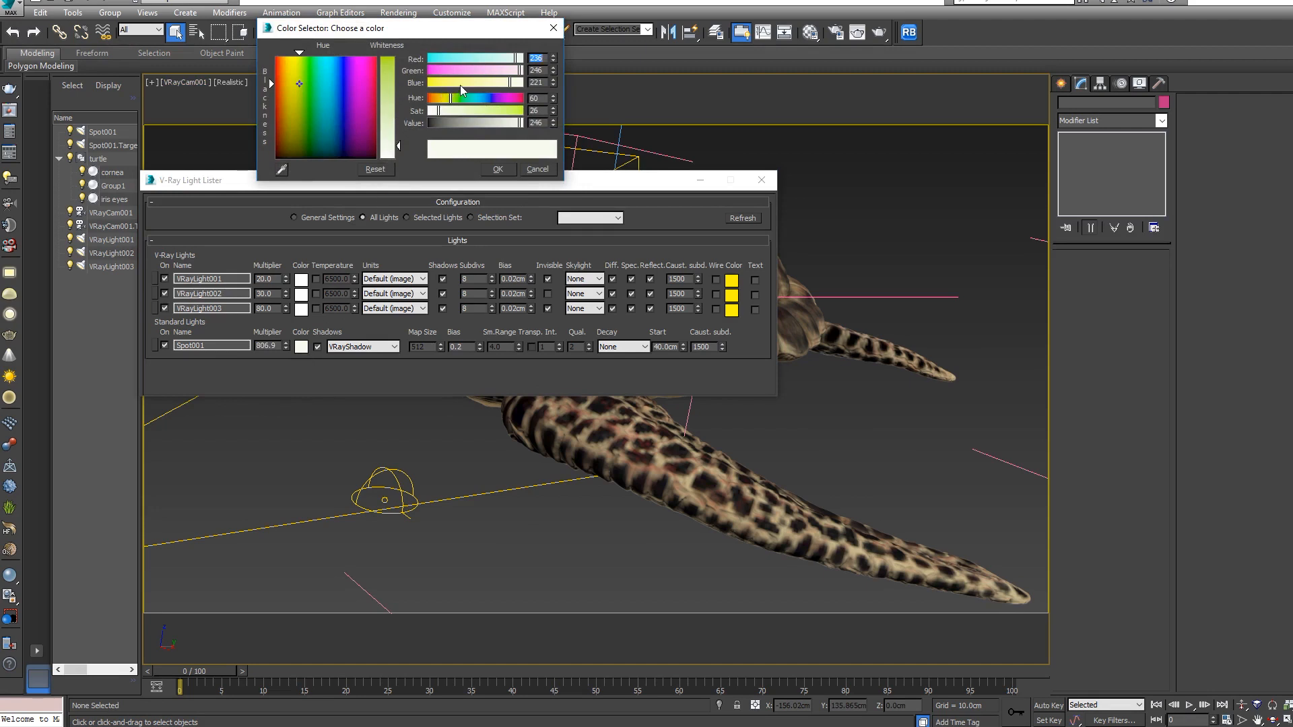
drag(461, 84, 498, 83)
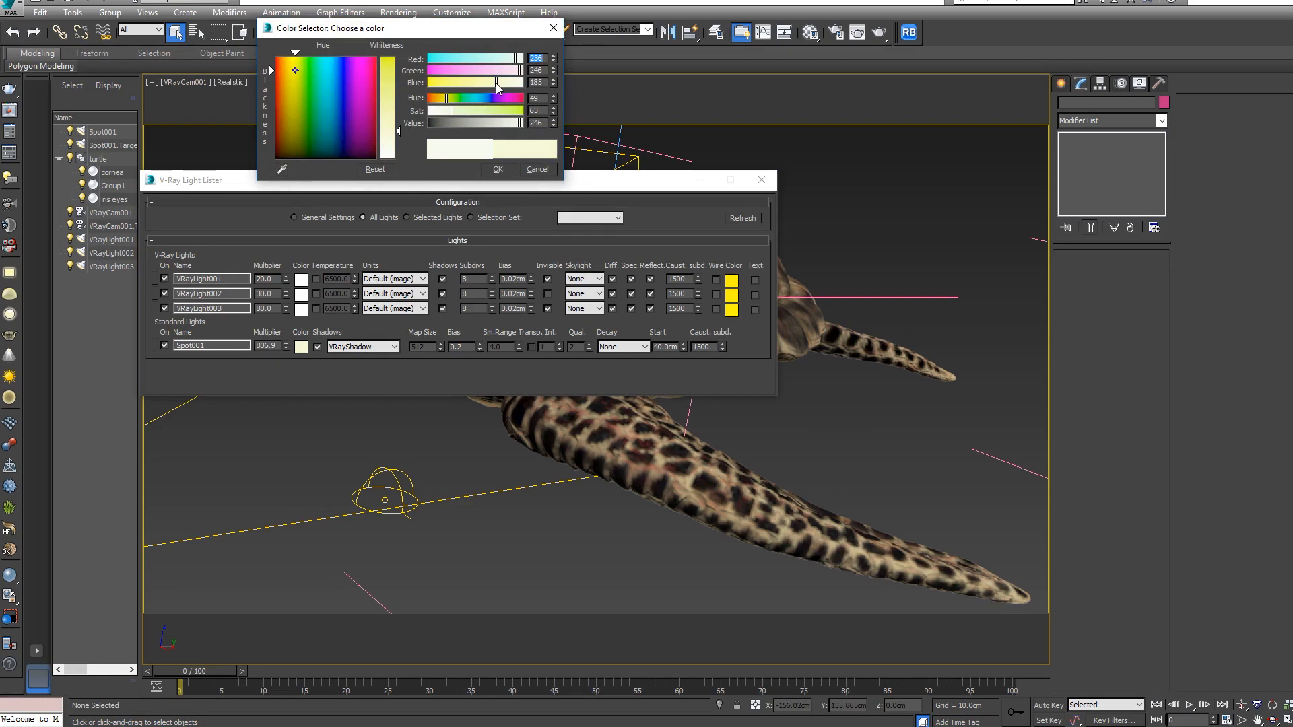
click(498, 169)
drag(645, 185, 692, 249)
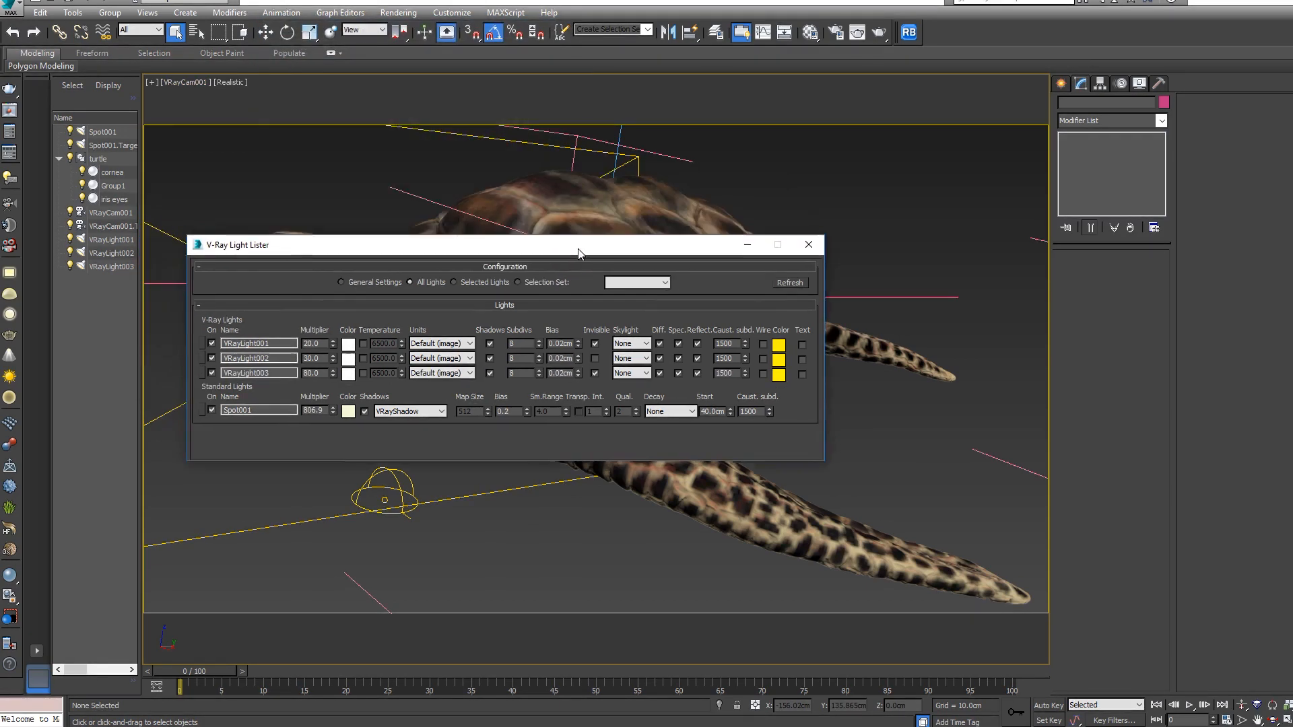
- Close the V-Ray Light Lister, render the camera view to check the turtle's lighting, and stop the render
click(809, 245)
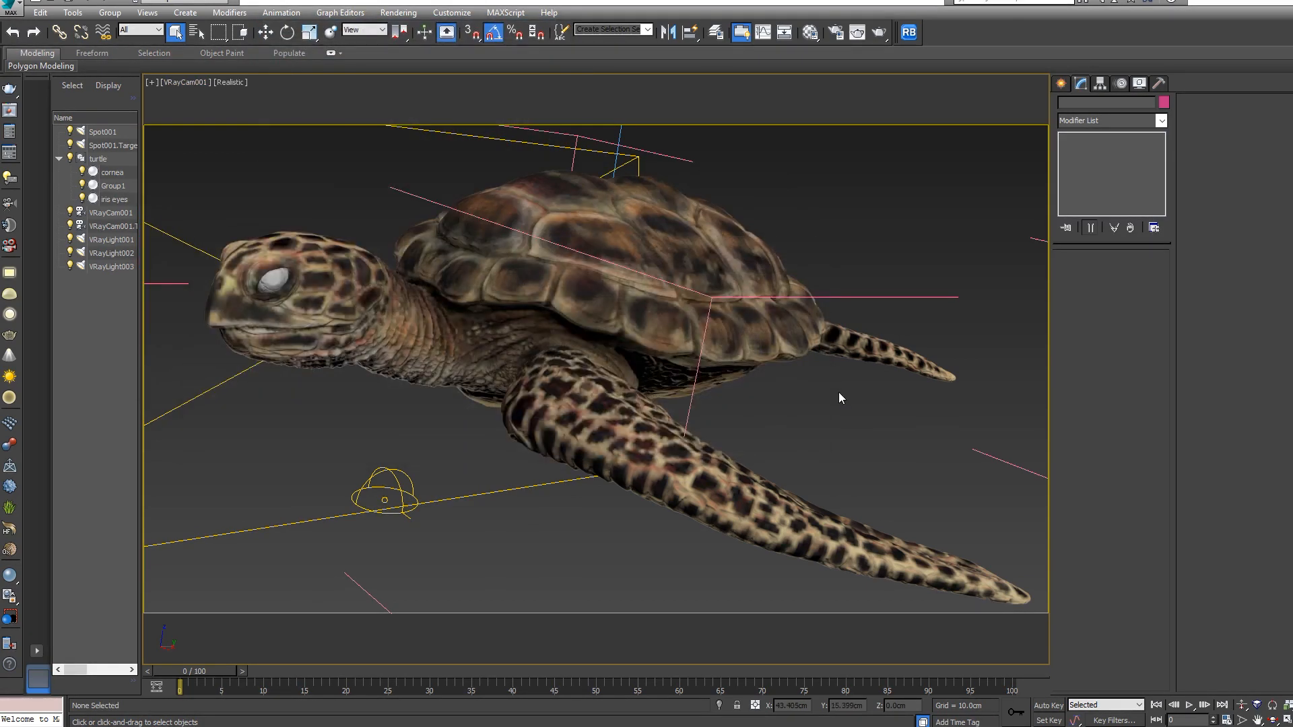
key(shift+q)
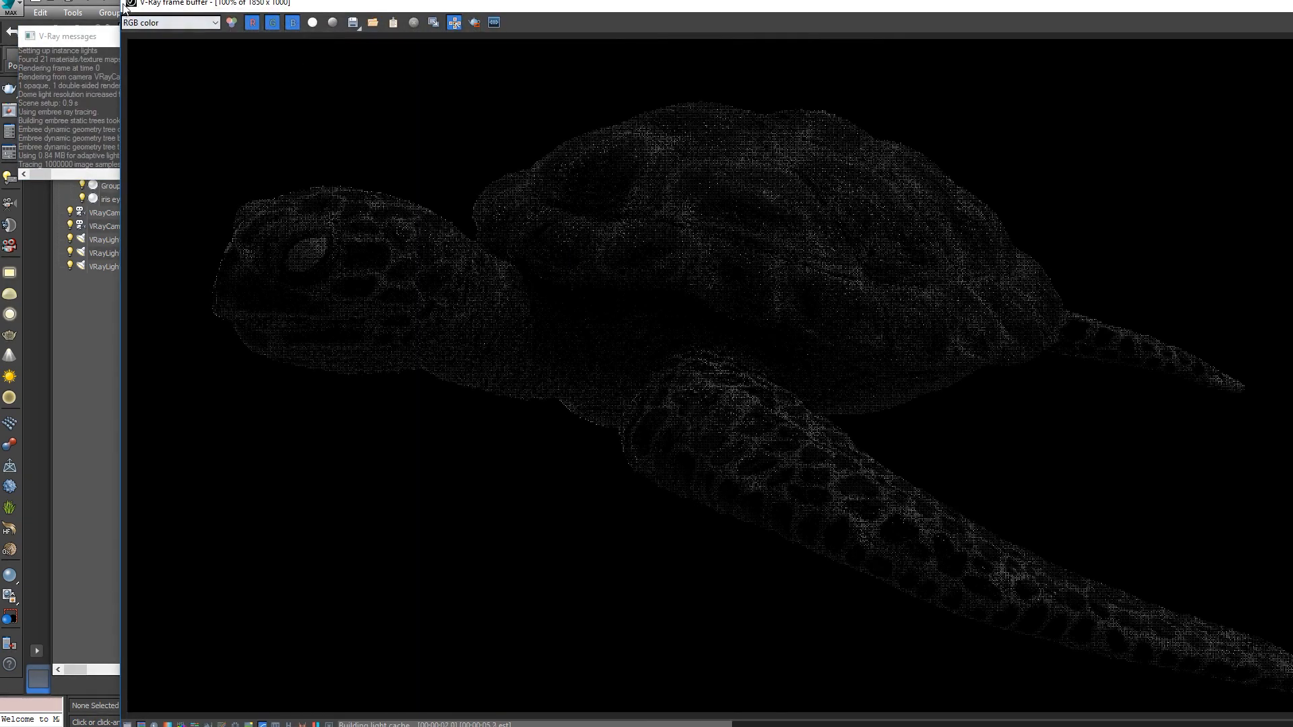
drag(647, 5, 542, 31)
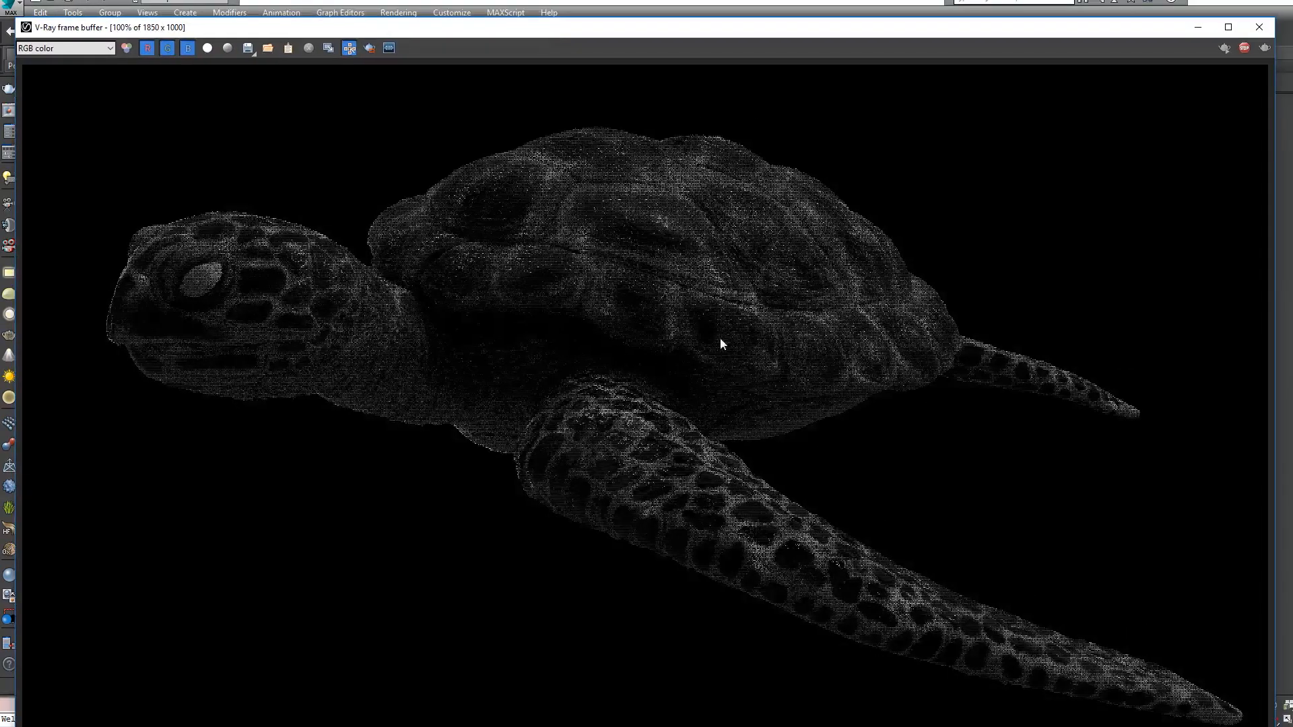
drag(18, 19, 138, 79)
drag(557, 98, 491, 47)
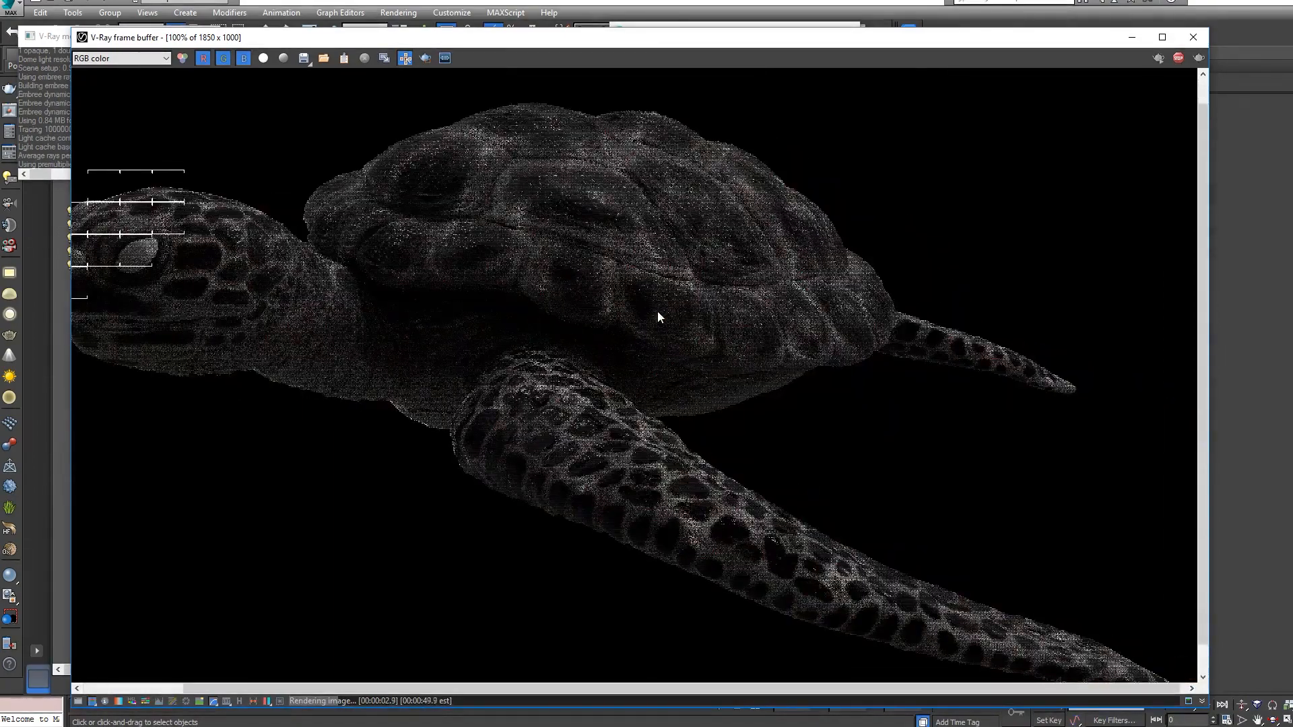
key(Escape)
drag(981, 42, 898, 530)
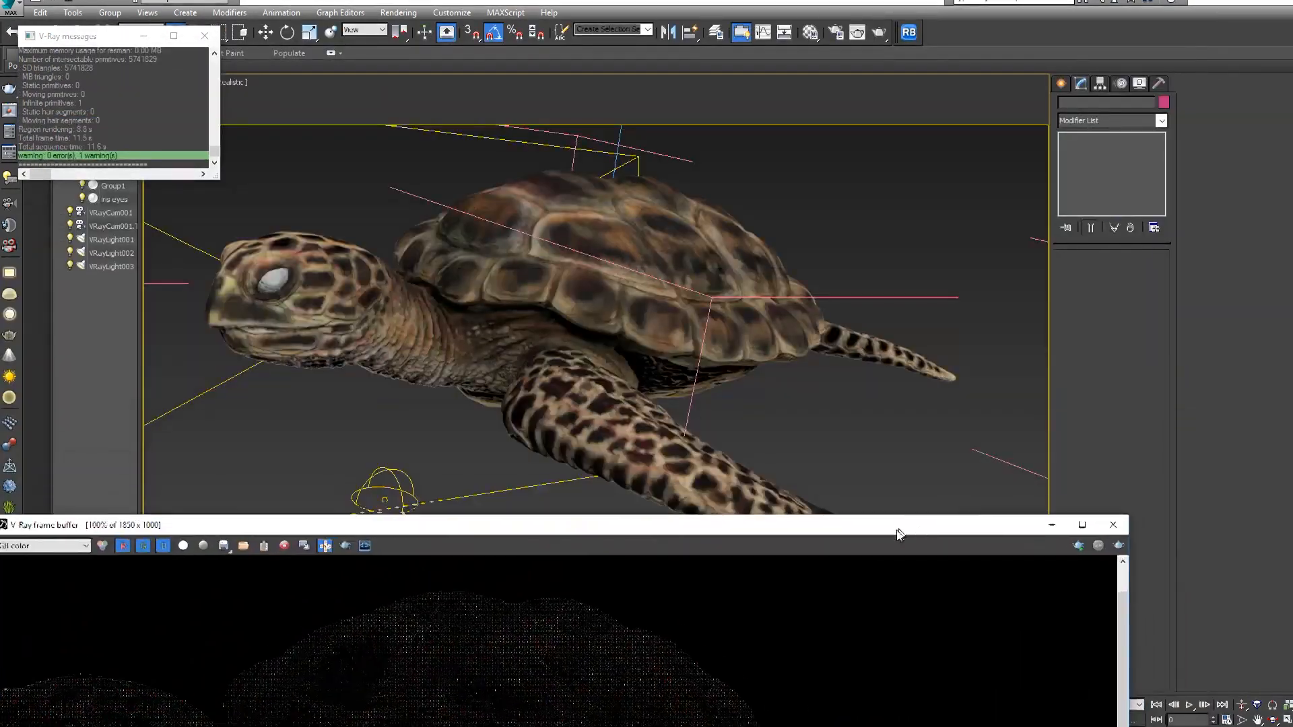
- Set the U and V tiling of the caustic 01.png bitmap (Map #9) to 9 in the Material Editor
key(m)
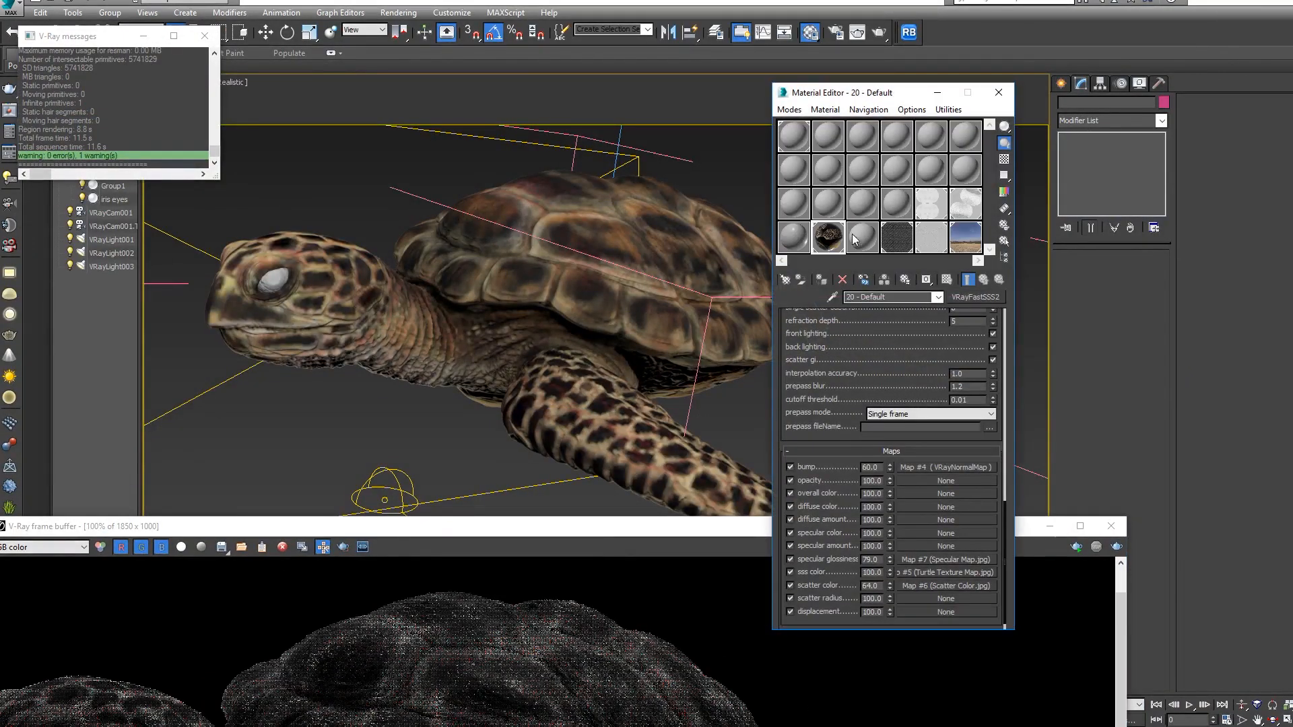
click(886, 232)
drag(879, 381, 798, 382)
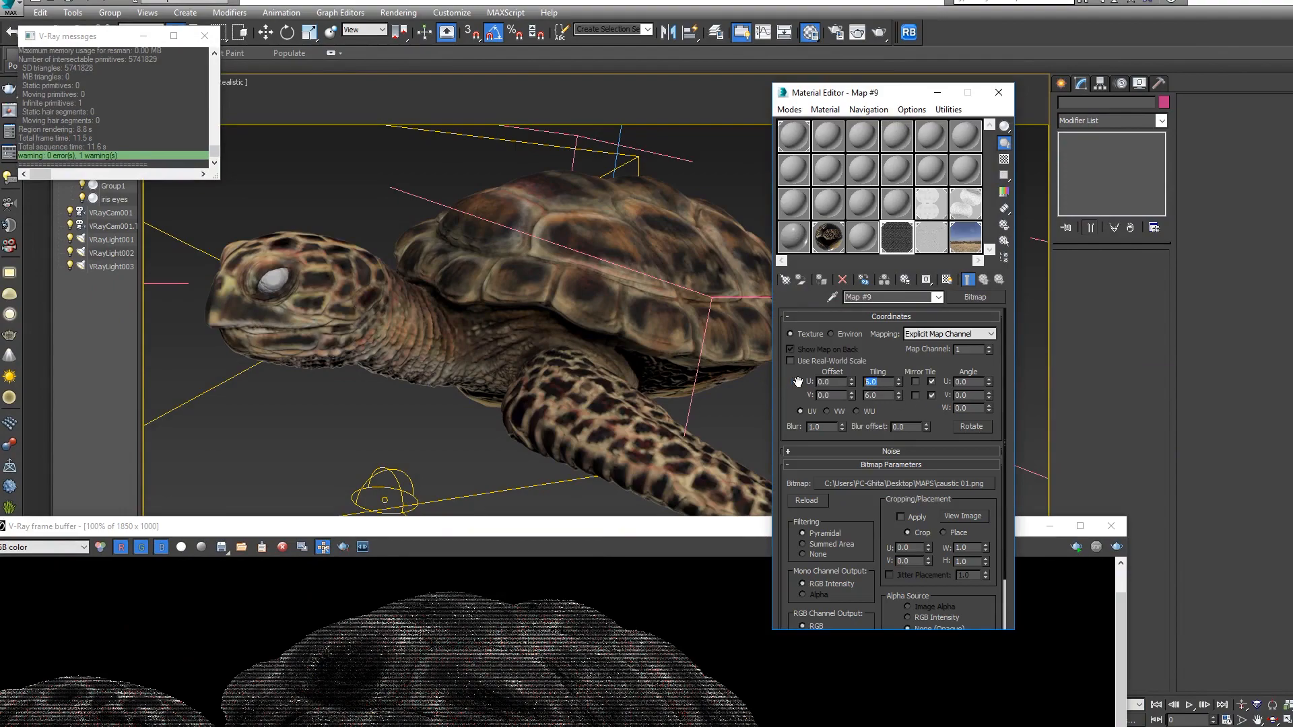
drag(881, 394, 783, 396)
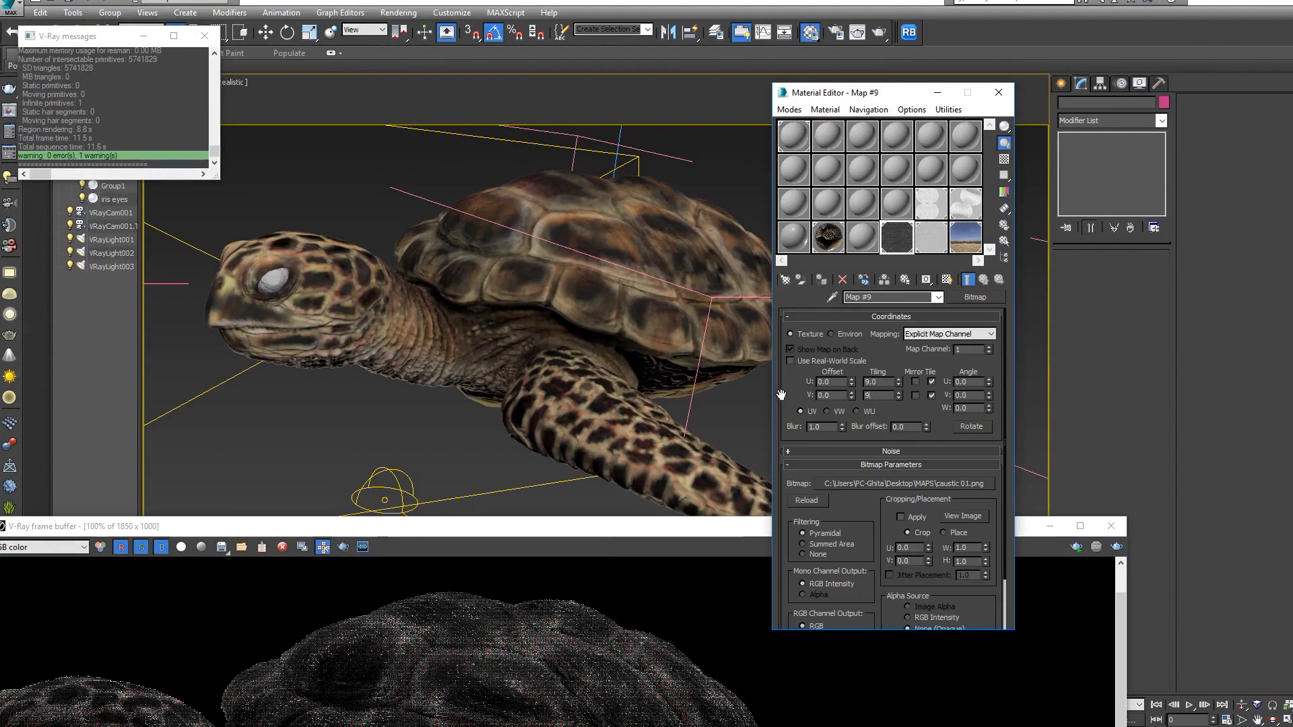
text(9)
- Render the turtle again and examine the caustics on its shell, flipper and head at several magnifications
drag(647, 526, 733, 12)
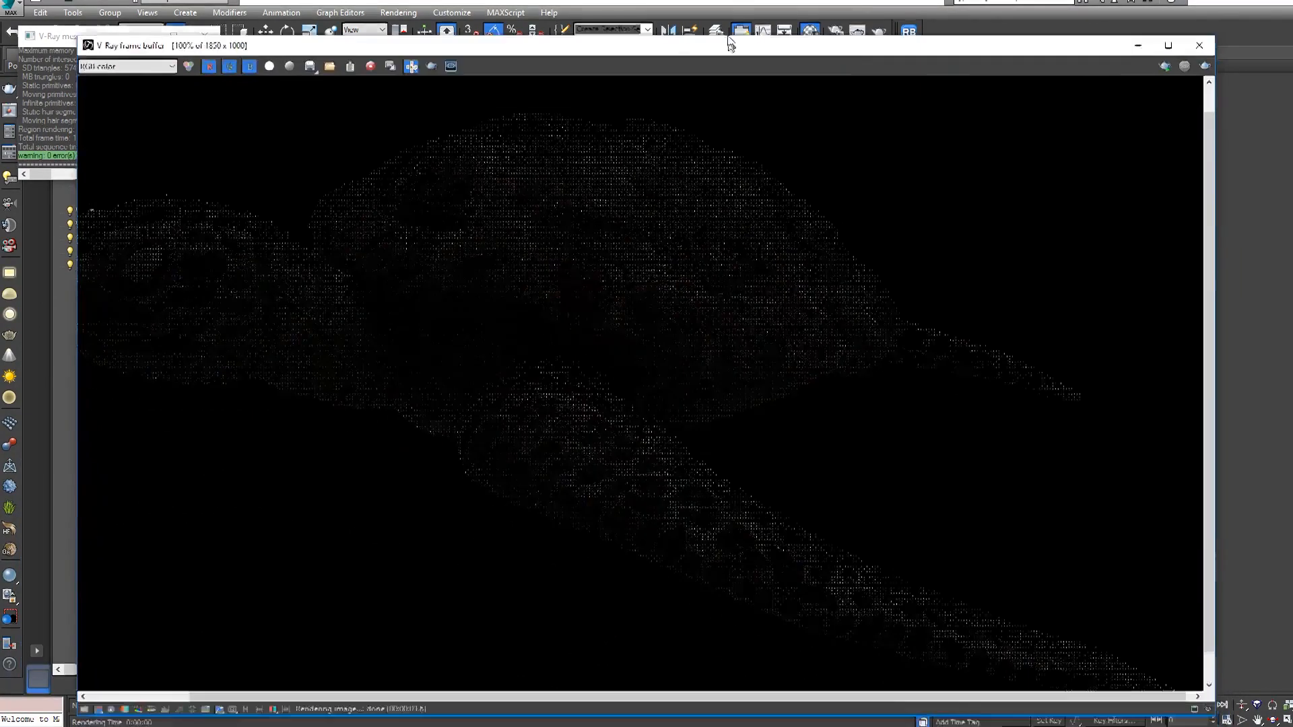
click(1203, 32)
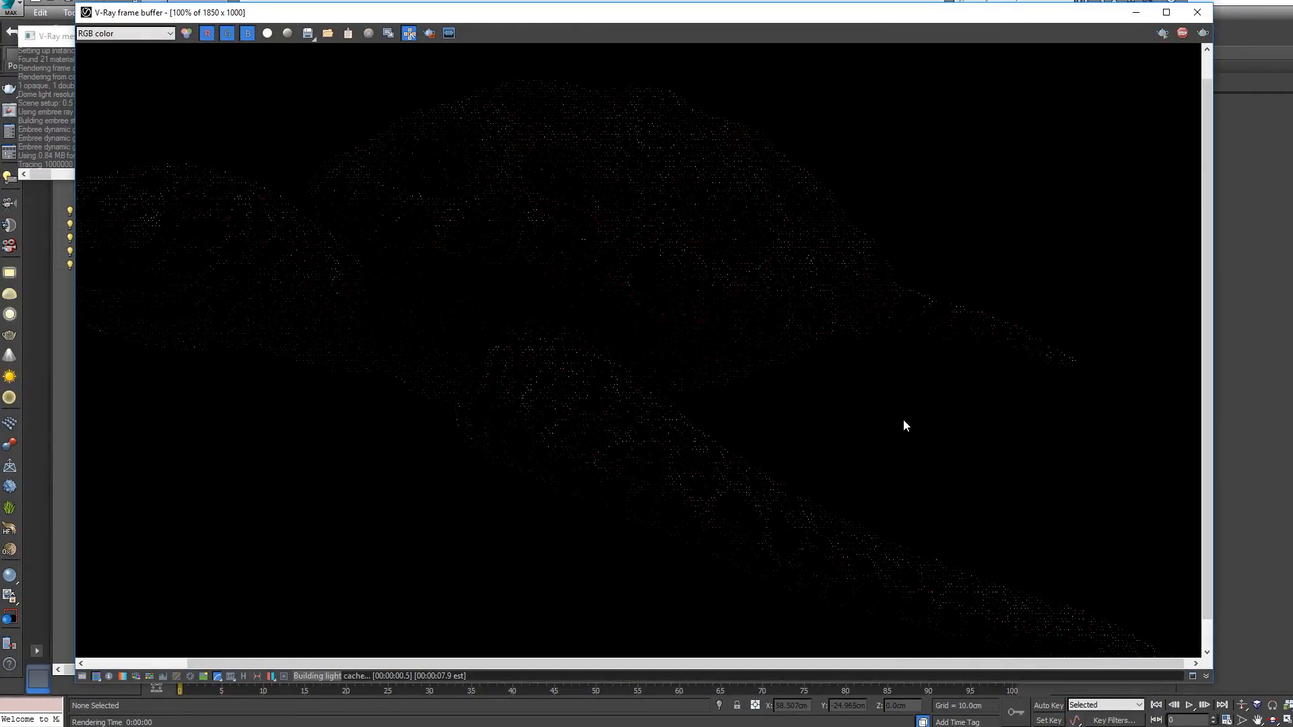
scroll(826, 289, down, 1)
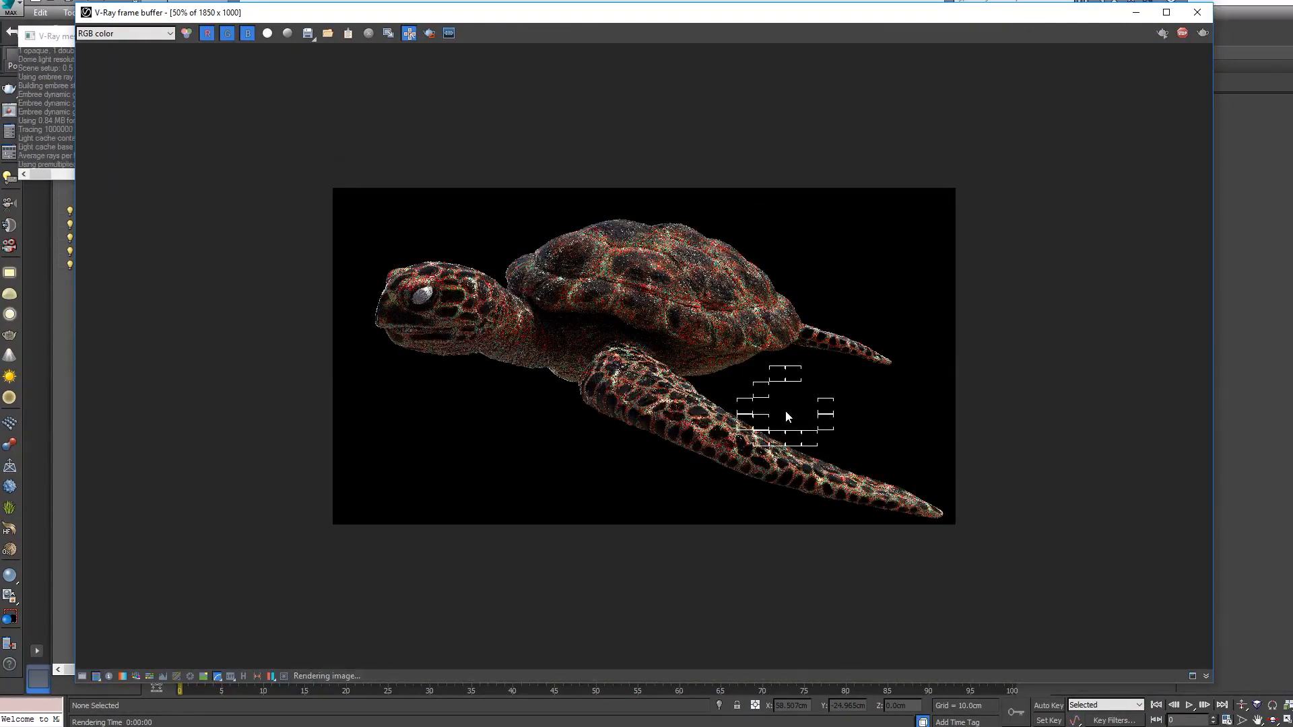
scroll(786, 410, up, 1)
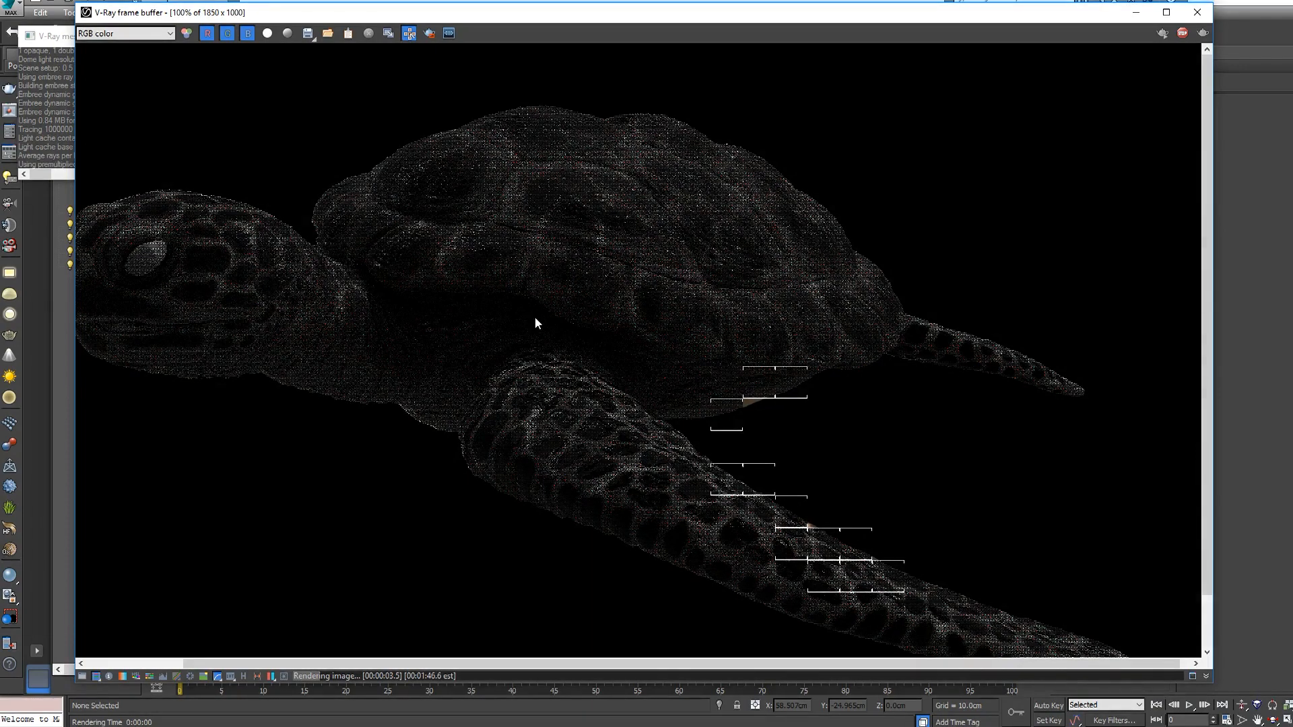
scroll(535, 323, down, 1)
scroll(591, 359, up, 1)
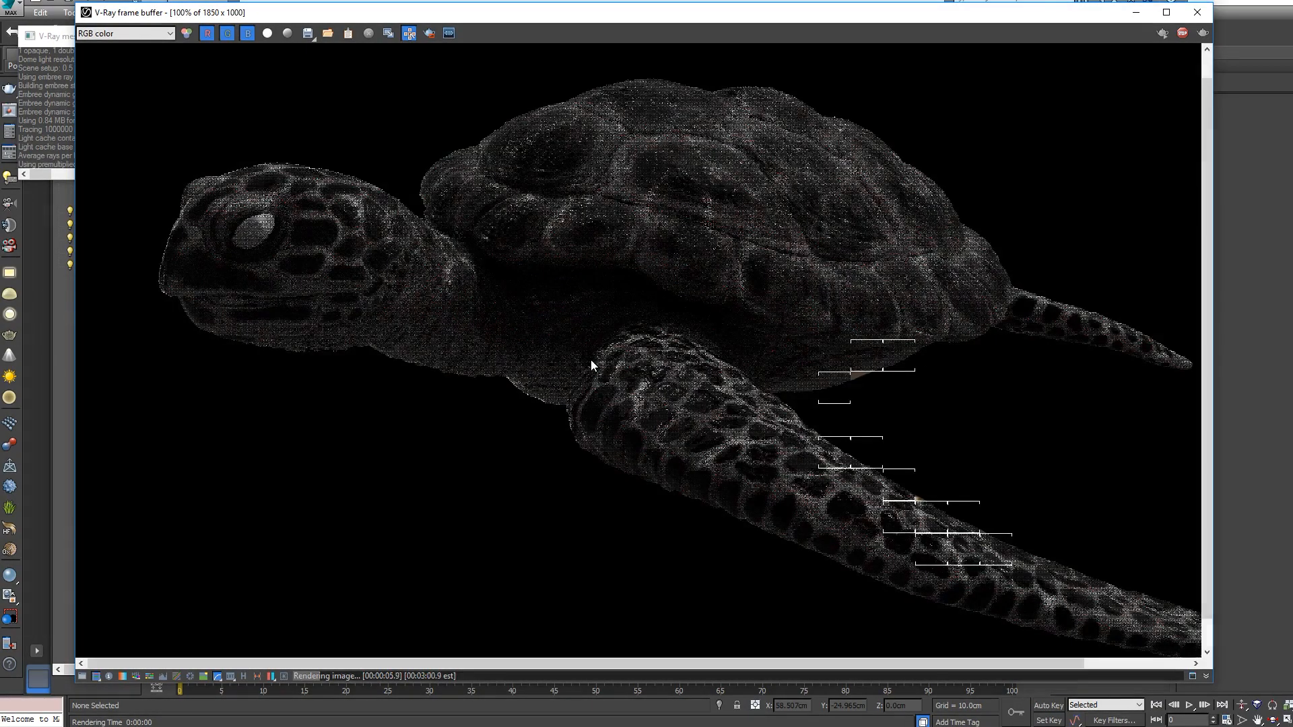
middle_drag(907, 354, 758, 314)
scroll(752, 320, up, 1)
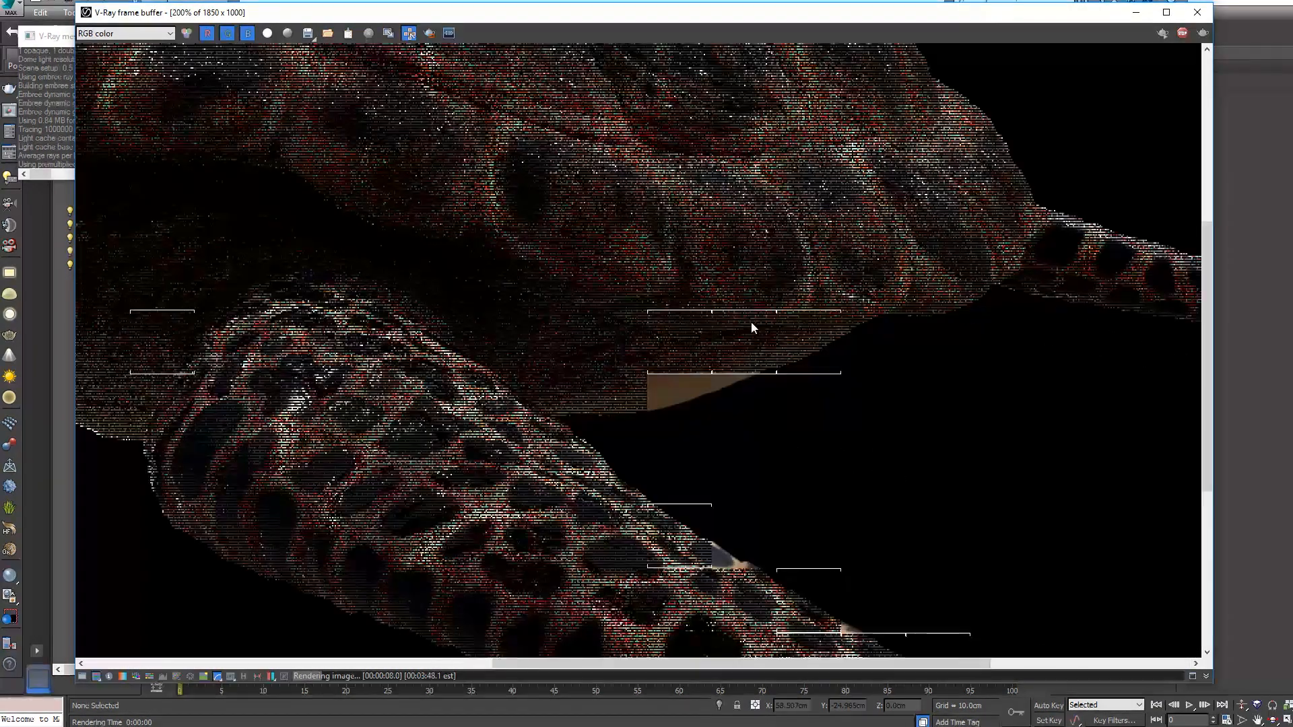
scroll(750, 323, down, 1)
middle_drag(564, 296, 681, 325)
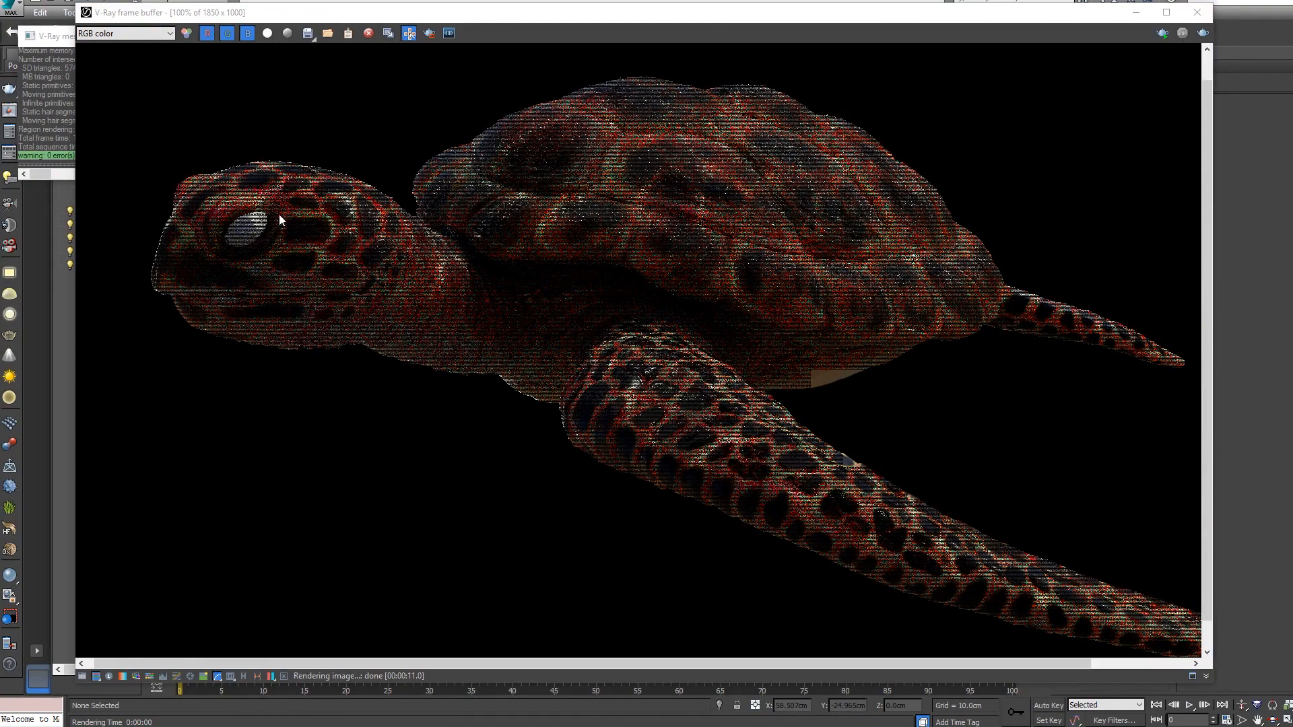
scroll(215, 212, up, 1)
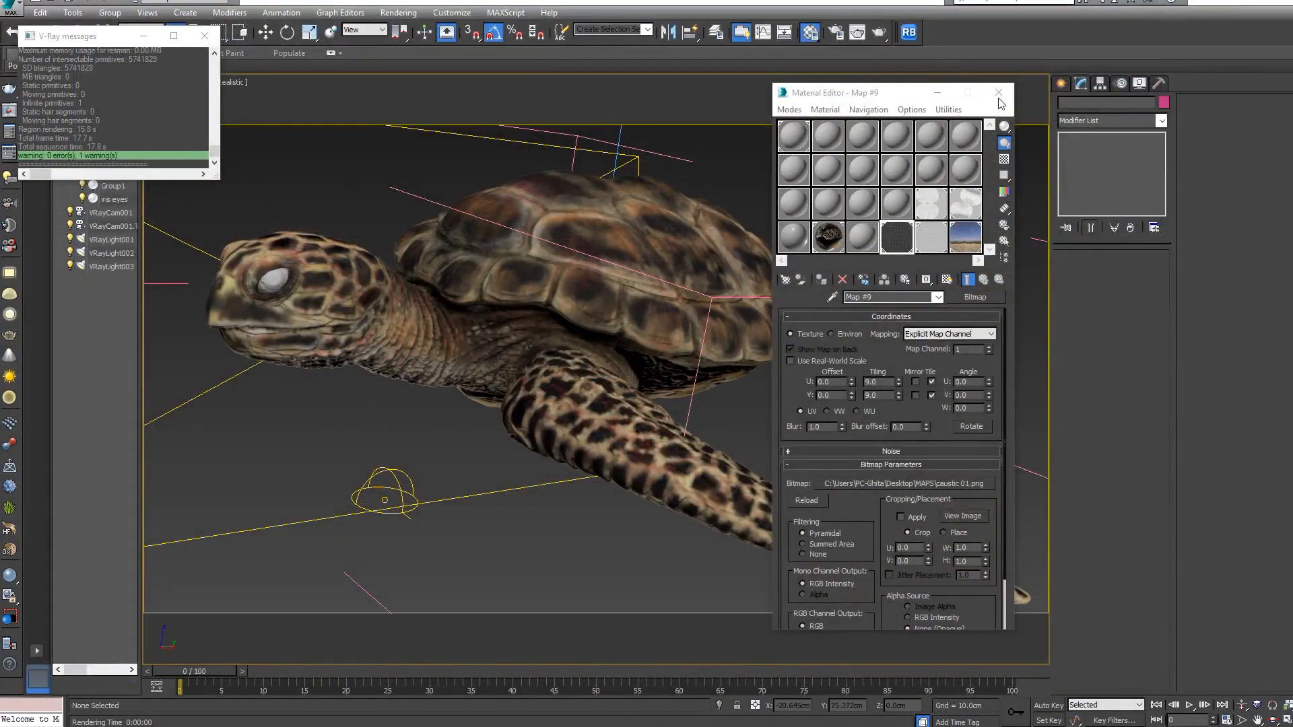
- Close the Material Editor, select the cornea and iris eyes objects in the front view, and isolate them
click(998, 94)
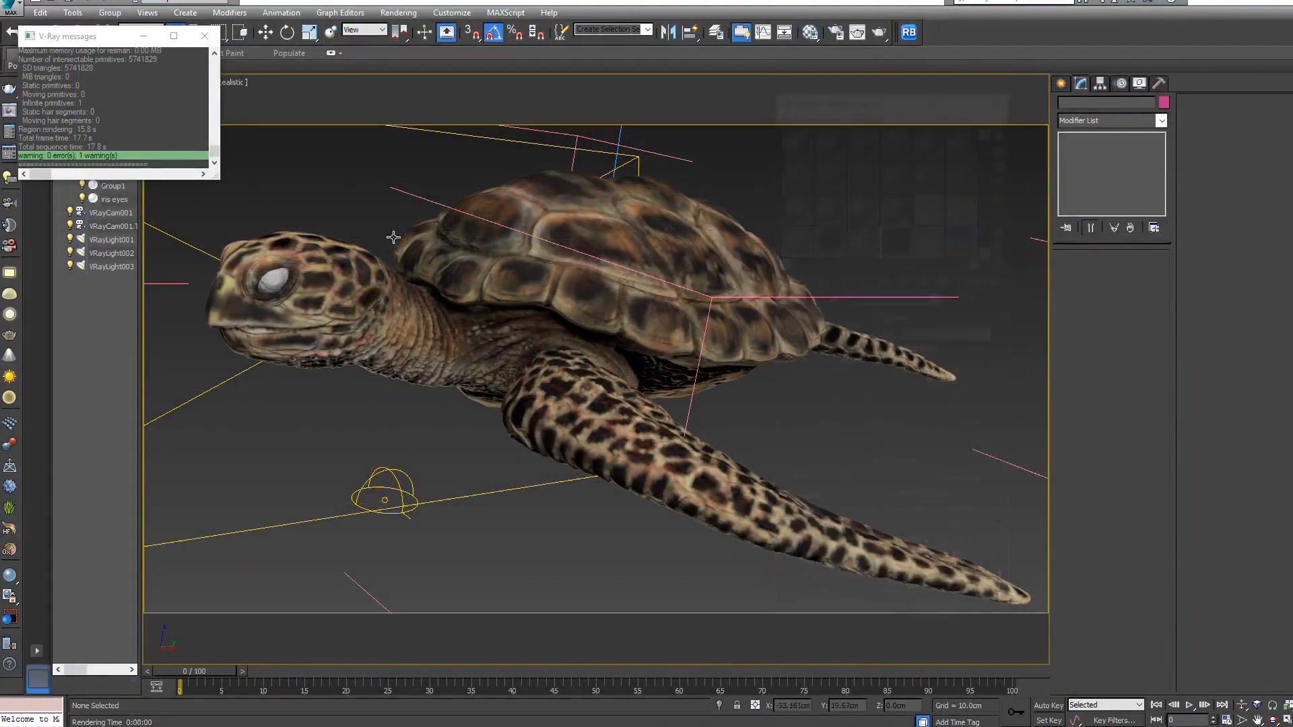
click(296, 276)
key(f)
scroll(677, 352, up, 12)
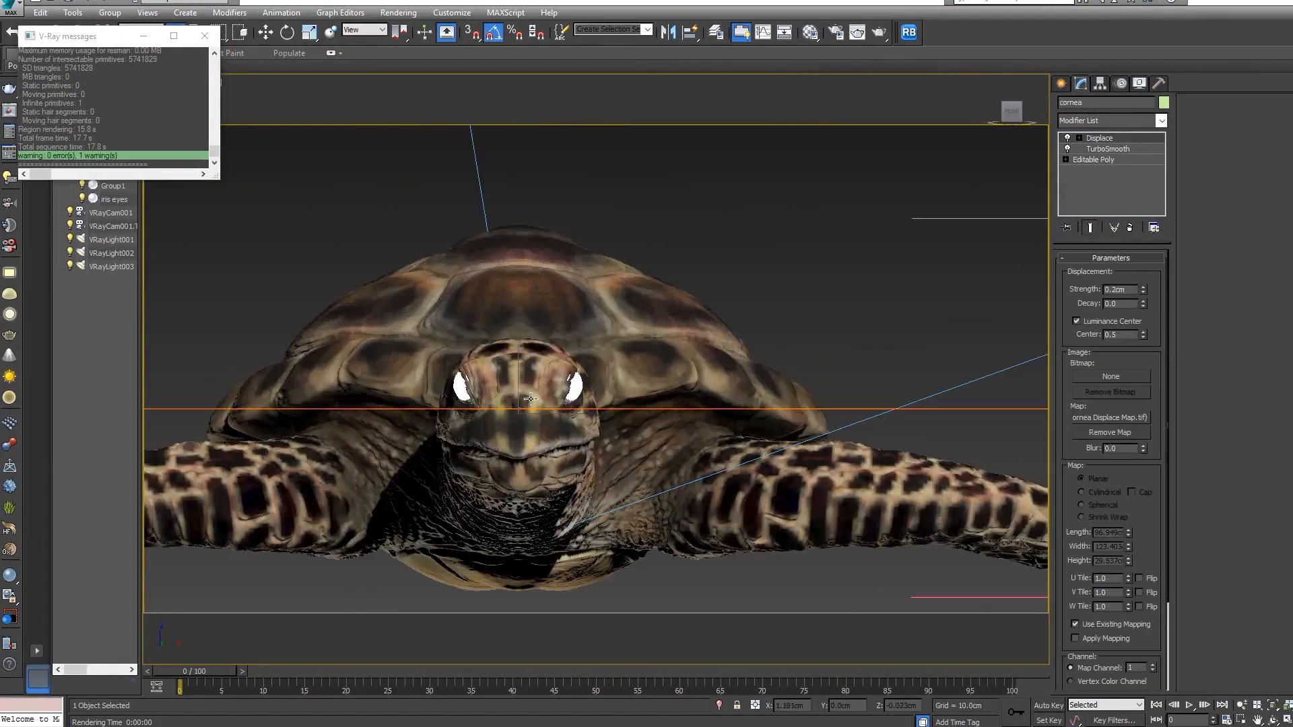
middle_drag(737, 385, 685, 405)
ctrl+click(731, 397)
key(alt+q)
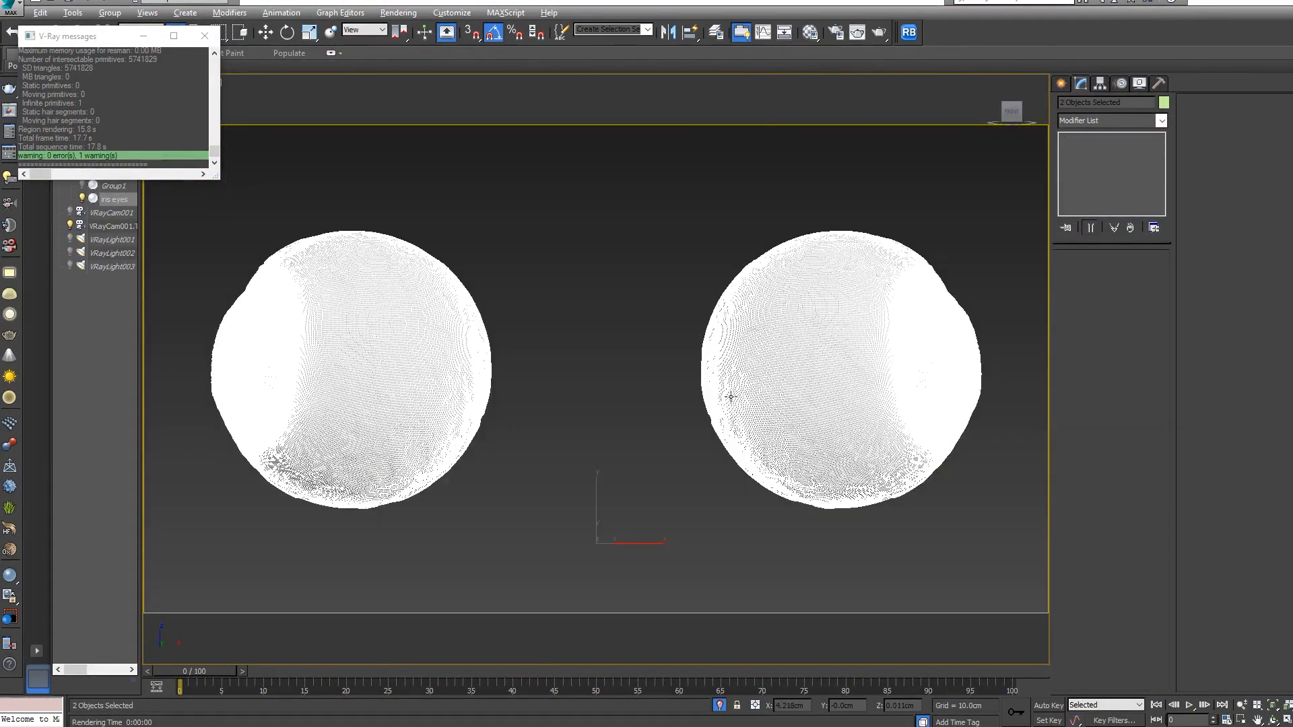
scroll(807, 398, down, 4)
middle_drag(840, 460, 892, 456)
click(892, 456)
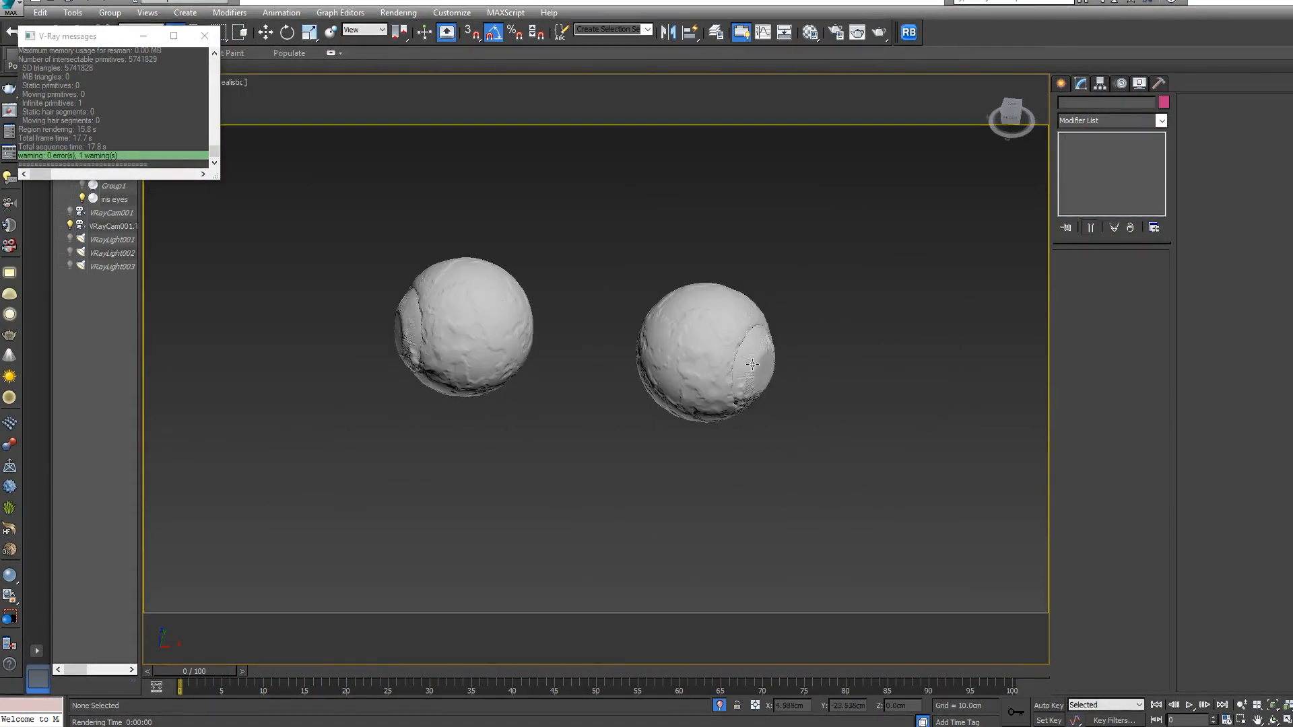
- Create a box of about 2.9 × 3.1 × 2.5 cm beside the eyeballs in the top view
click(757, 377)
key(t)
scroll(777, 426, down, 2)
middle_drag(672, 538, 637, 362)
scroll(637, 363, up, 13)
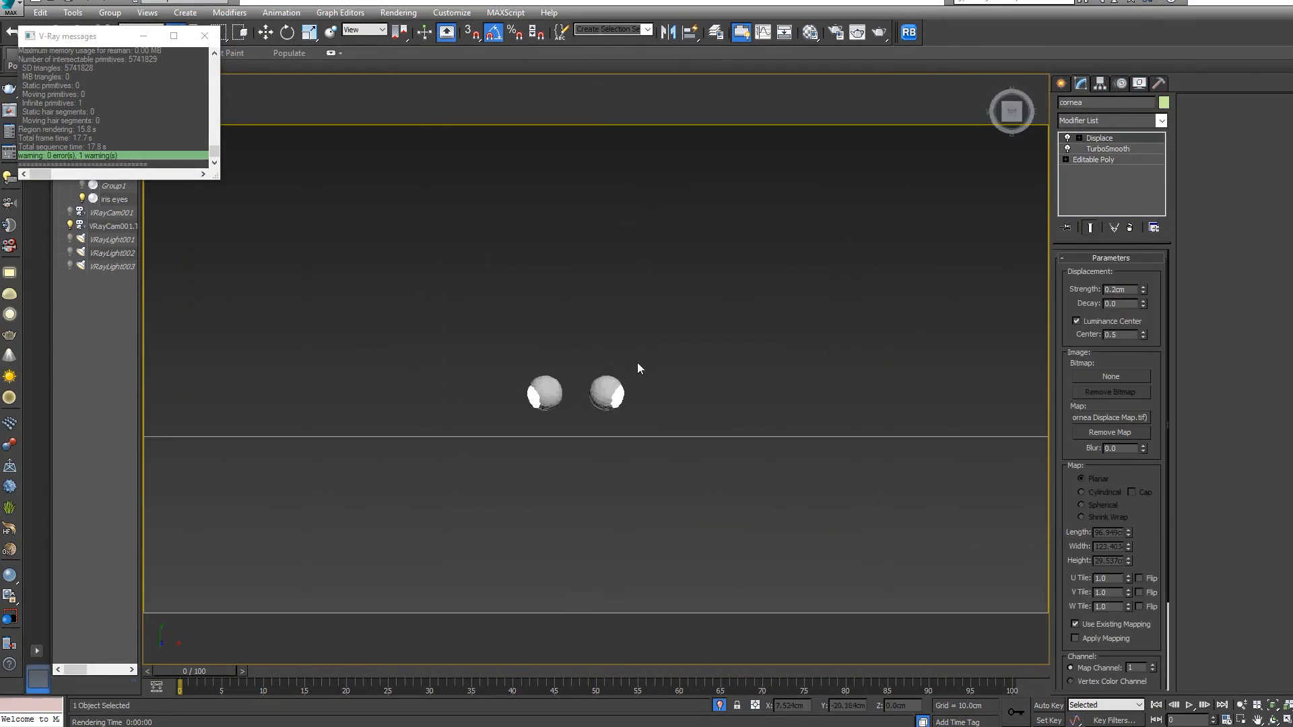
middle_drag(627, 452, 684, 392)
scroll(734, 423, up, 3)
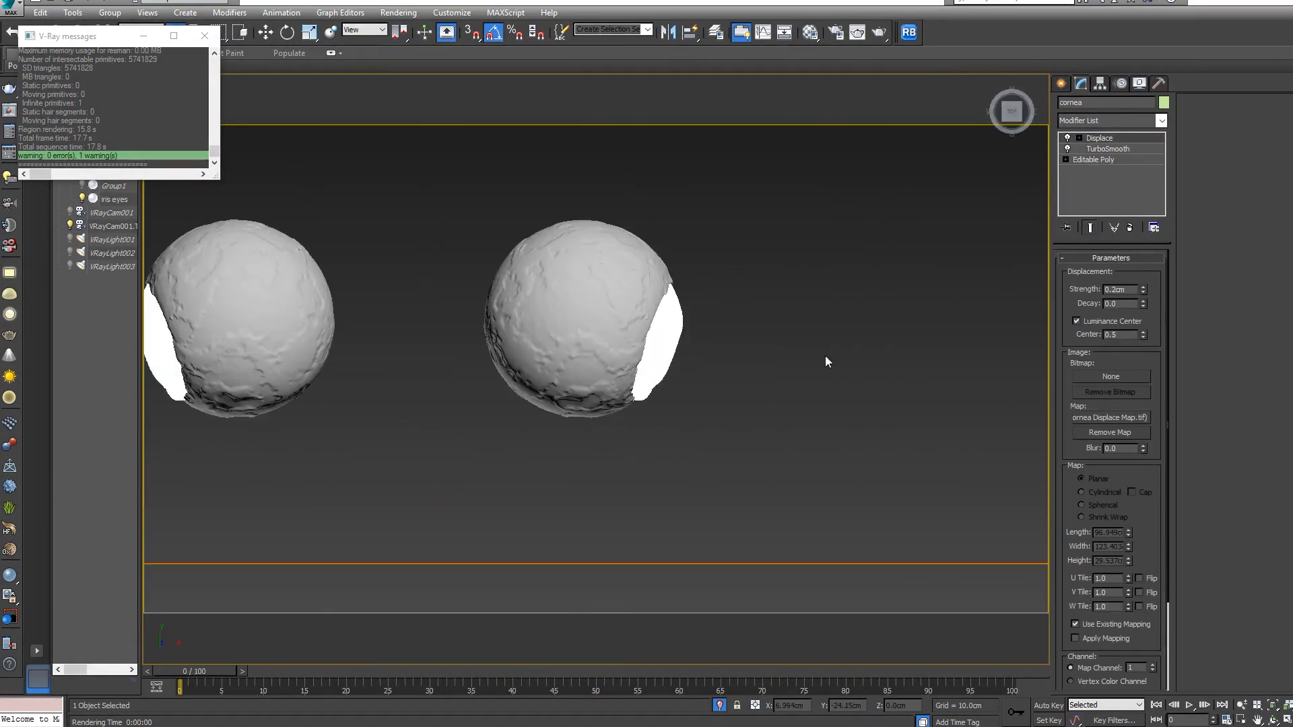
click(1063, 83)
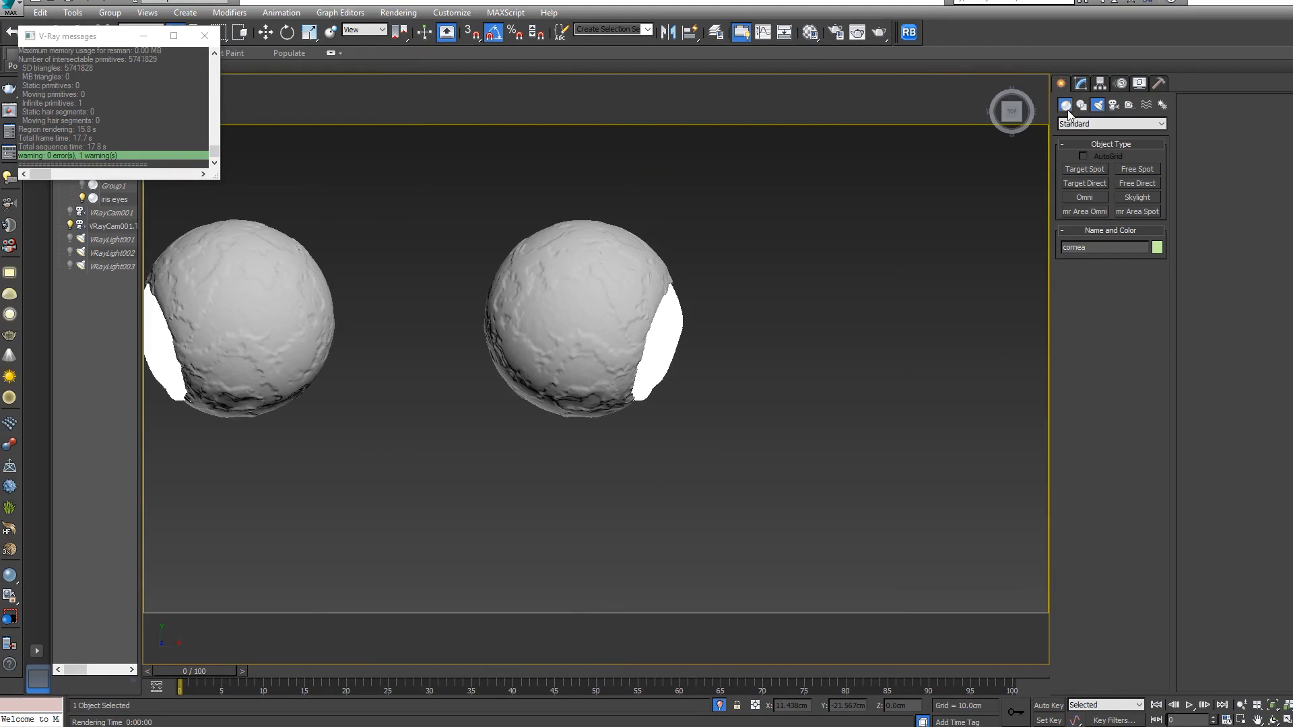
click(1068, 109)
click(1085, 169)
drag(751, 329, 918, 484)
click(923, 352)
right_click(1037, 260)
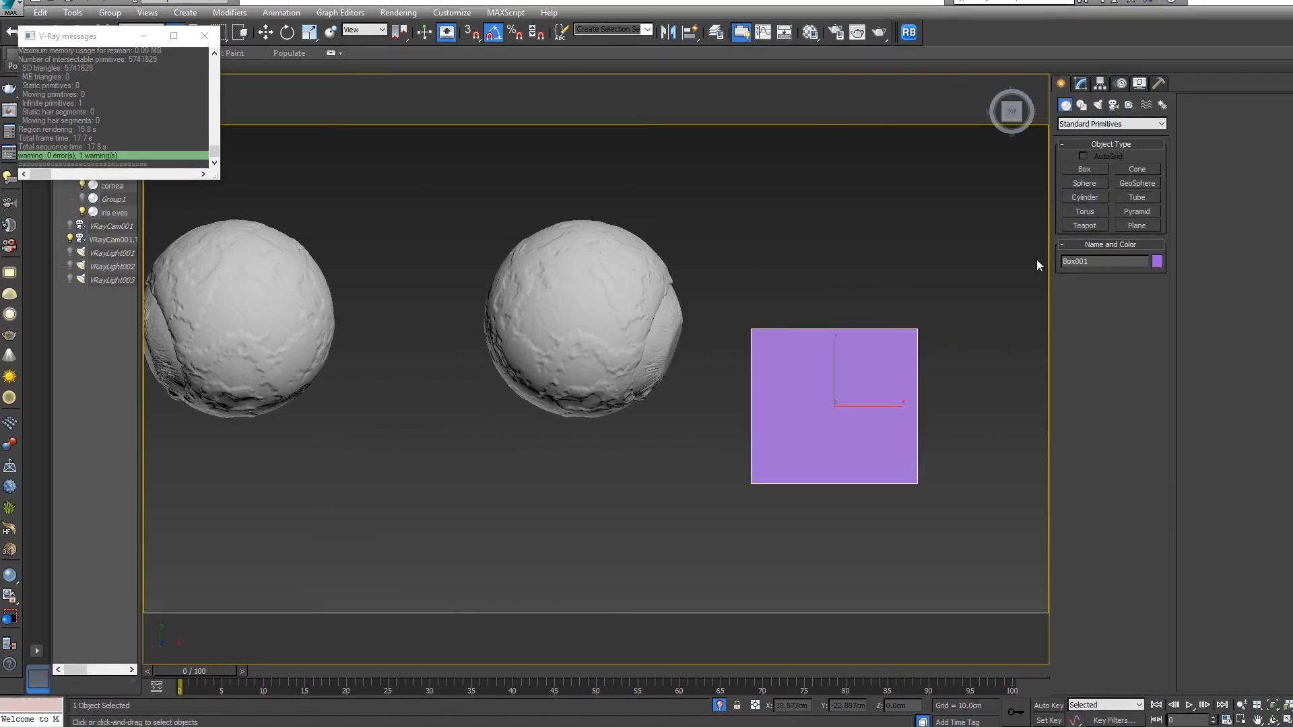
- Set the box's length, width and height to 3 cm each
click(1085, 85)
double_click(1135, 273)
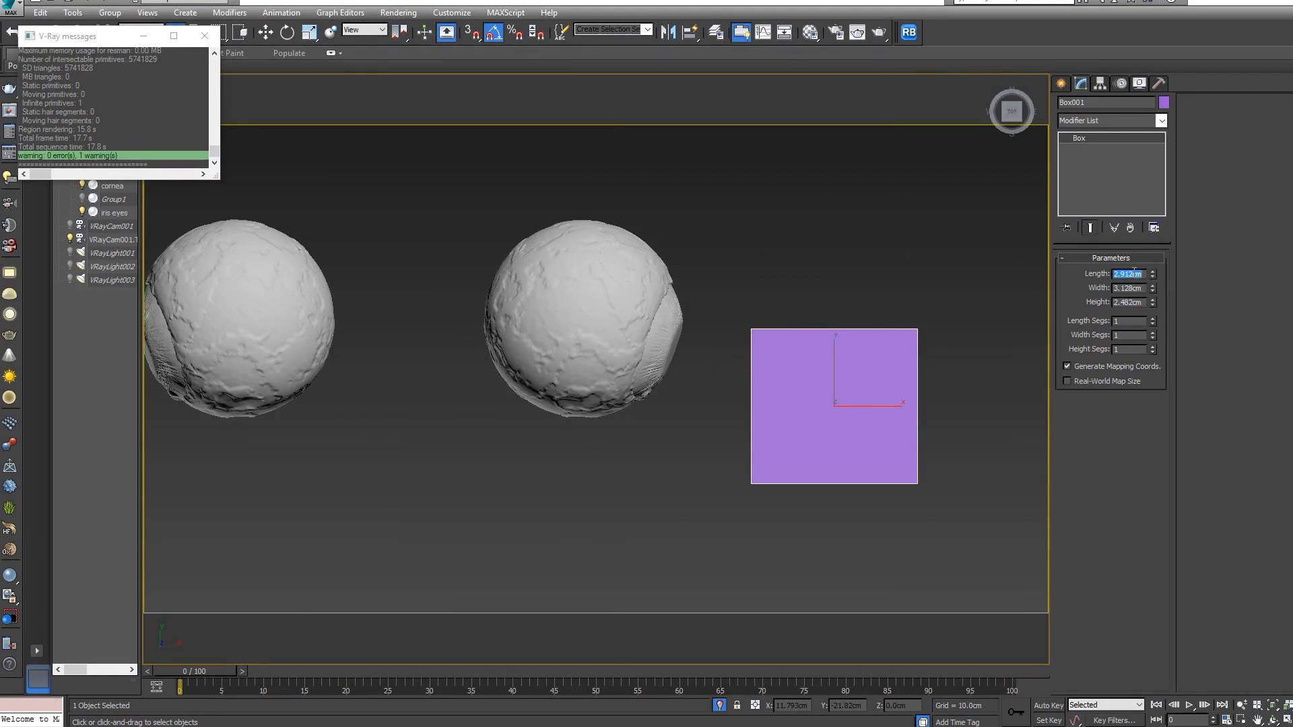
text(3)
key(Tab)
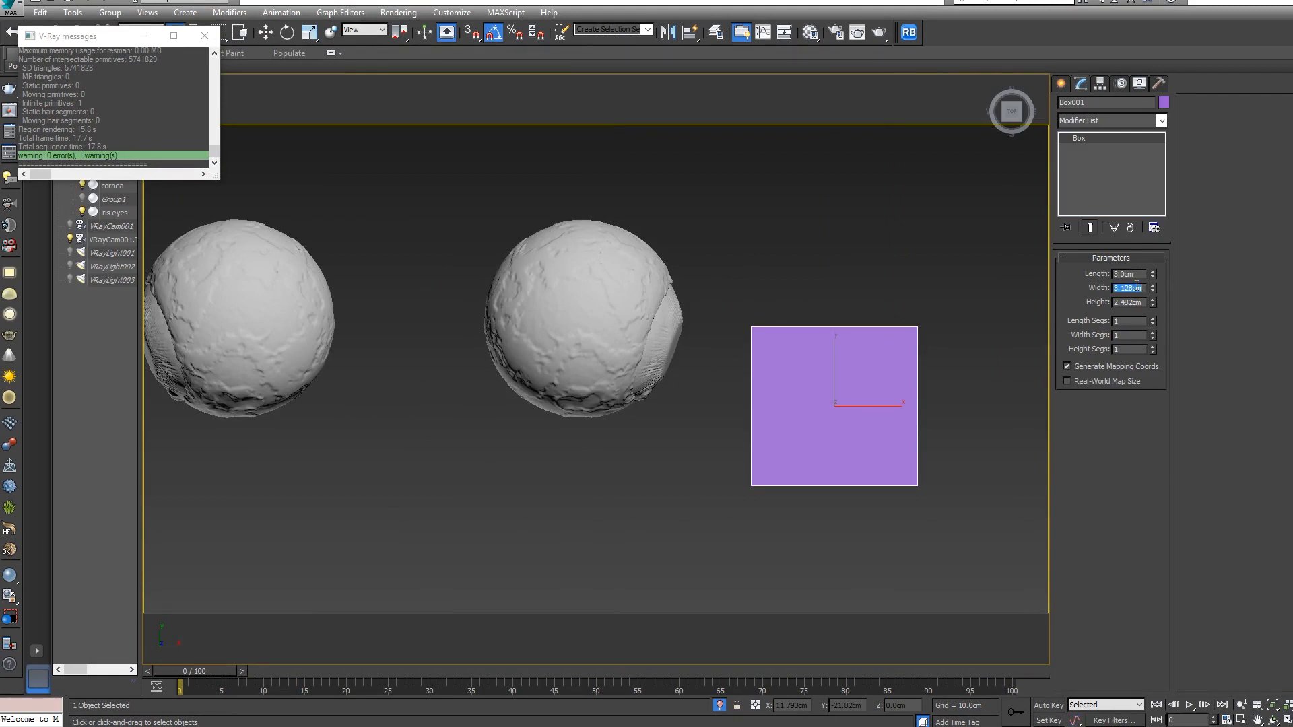
text(3)
key(Tab)
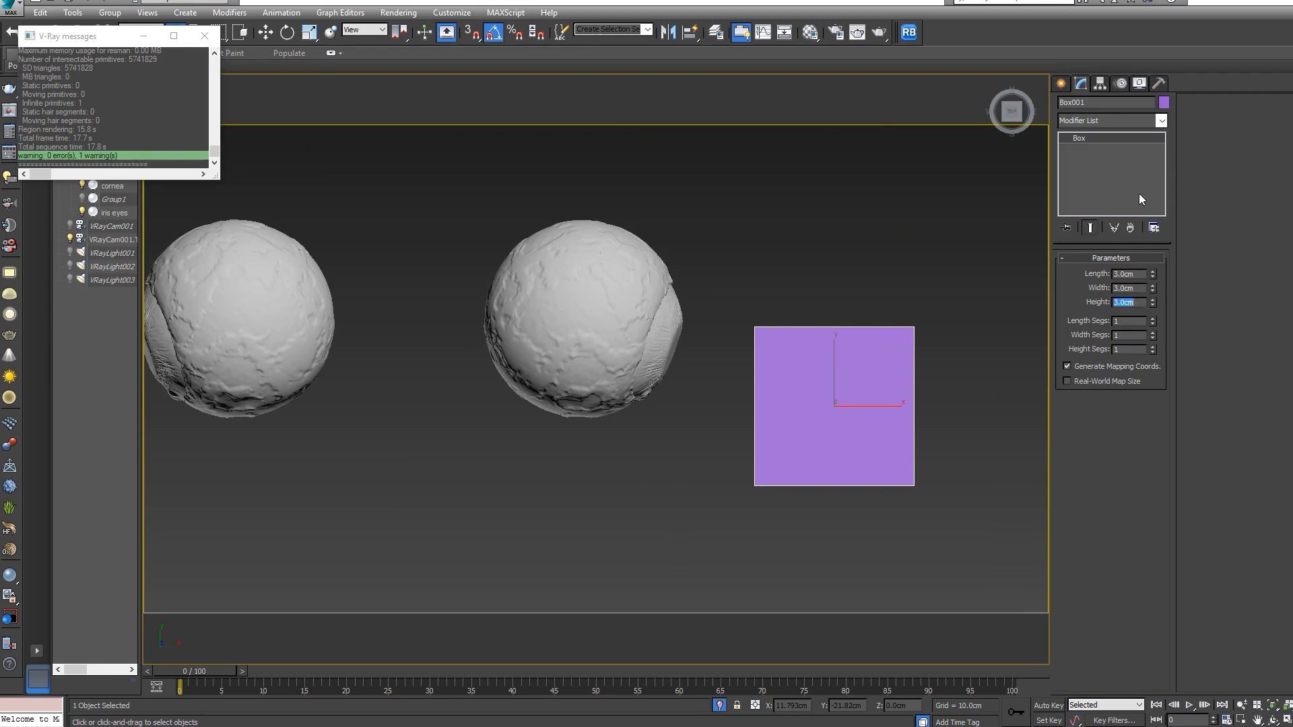
- Apply a TurboSmooth modifier with 2 iterations to the box and add a Spherify modifier above it
click(1161, 121)
text(tu)
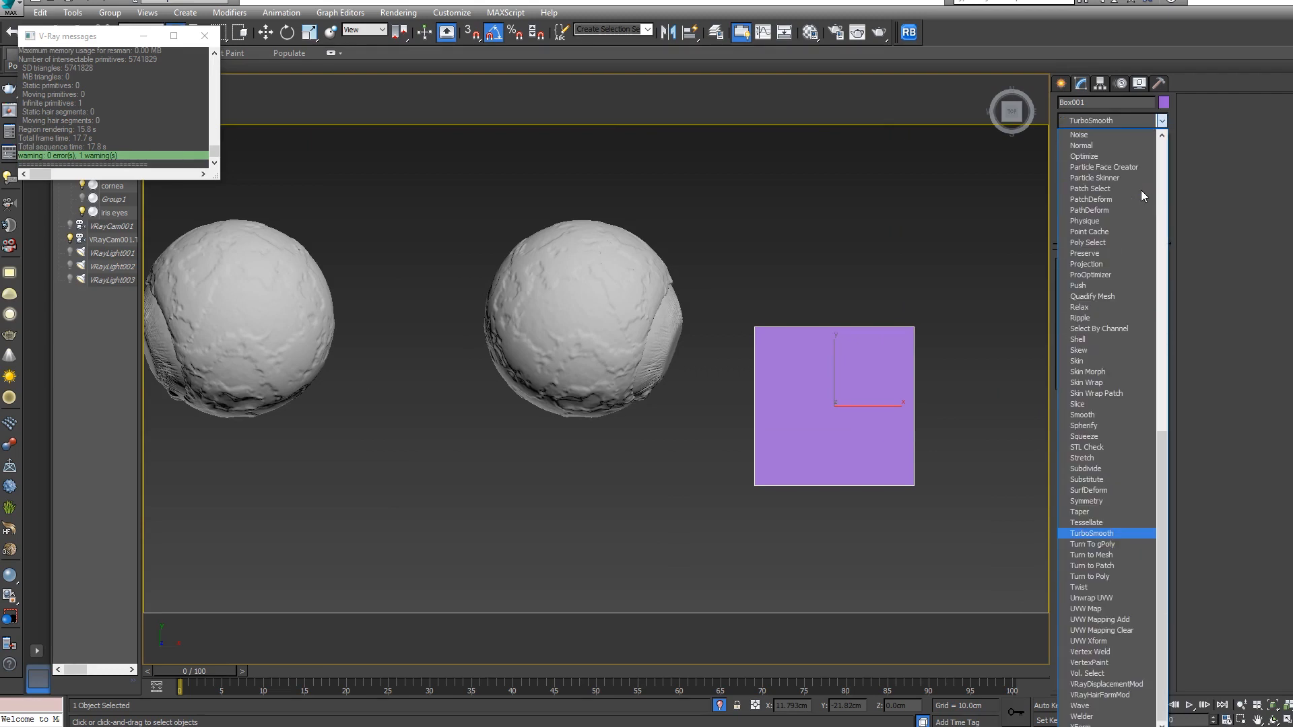
key(Return)
click(1153, 277)
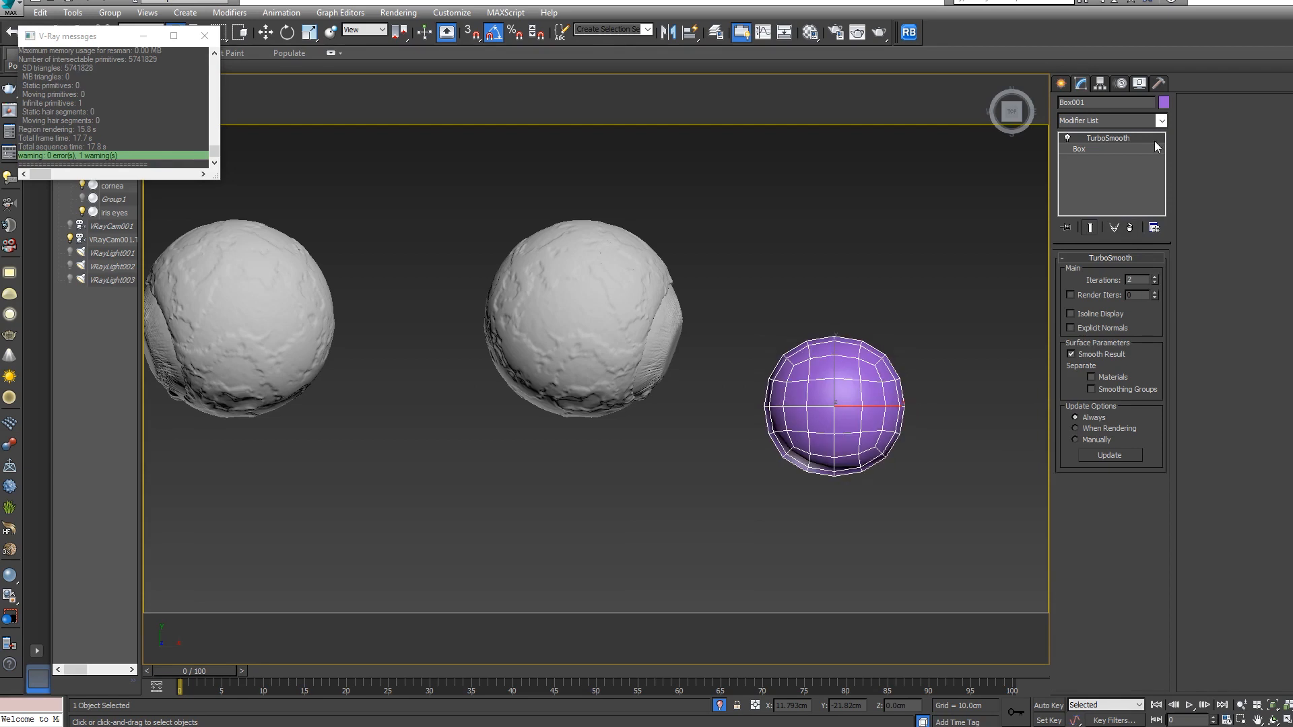
click(1156, 120)
text(s)
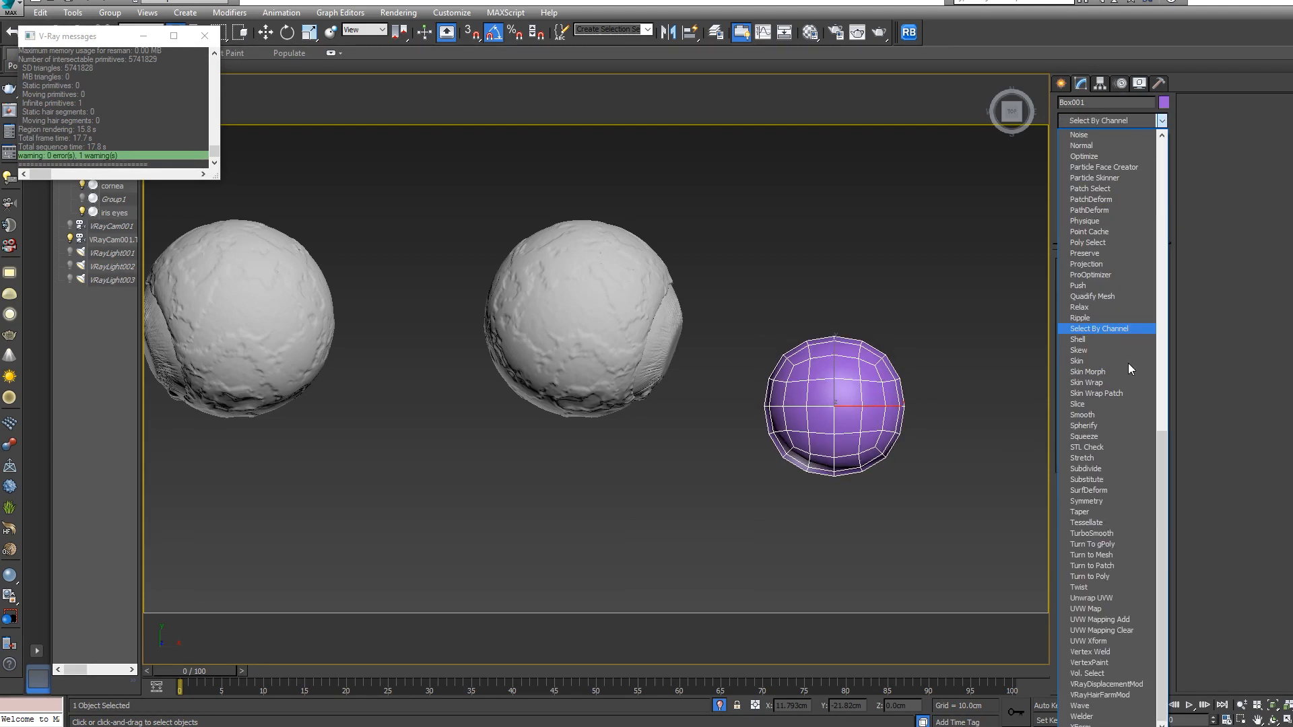
click(1101, 427)
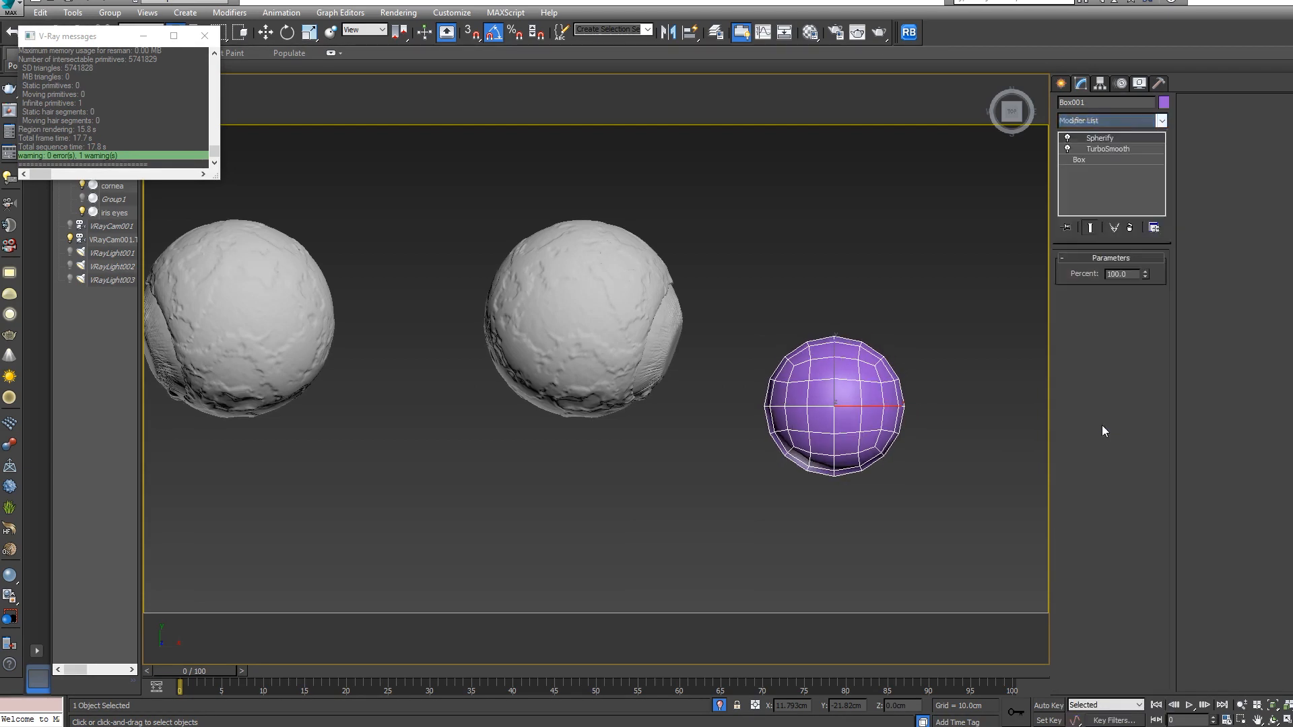
- Add a second TurboSmooth modifier above Spherify on the rounded box
middle_drag(930, 303, 896, 295)
click(1151, 120)
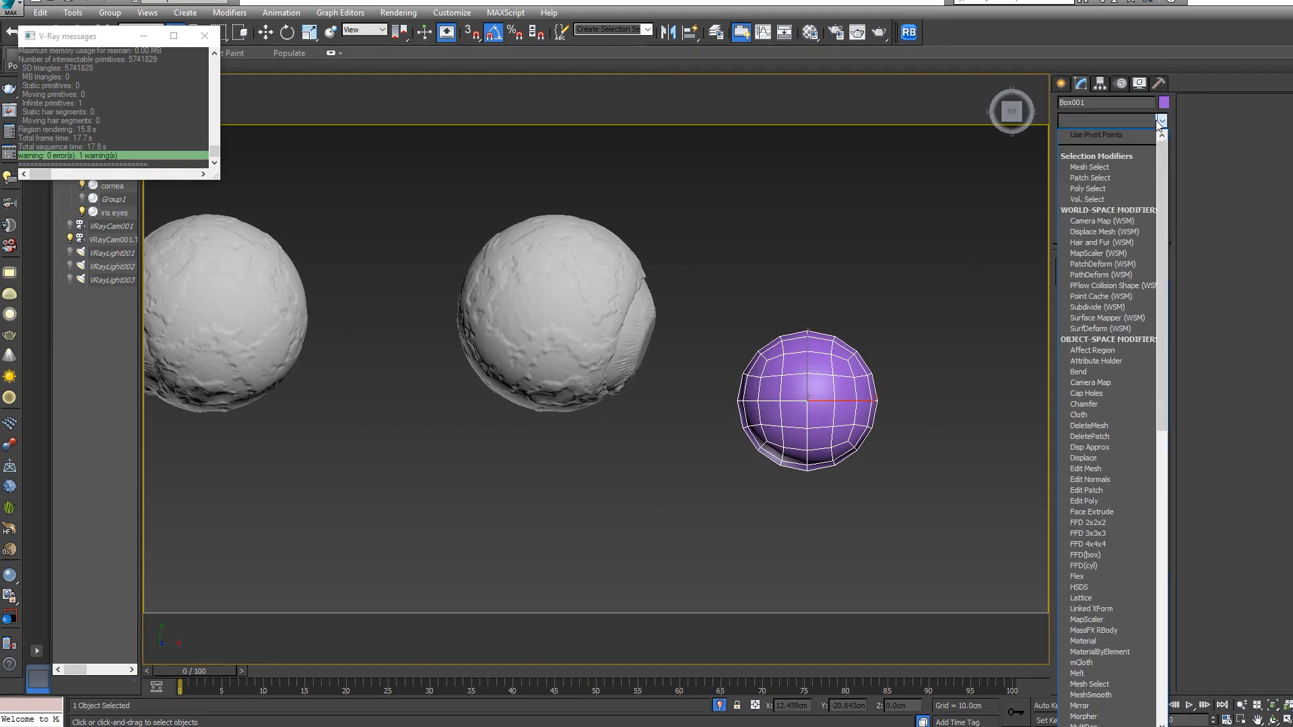
text(tu)
key(Return)
- Center the new sphere's pivot to the object and leave pivot editing for the standard primitives
alt+middle_drag(882, 492, 869, 387)
key(w)
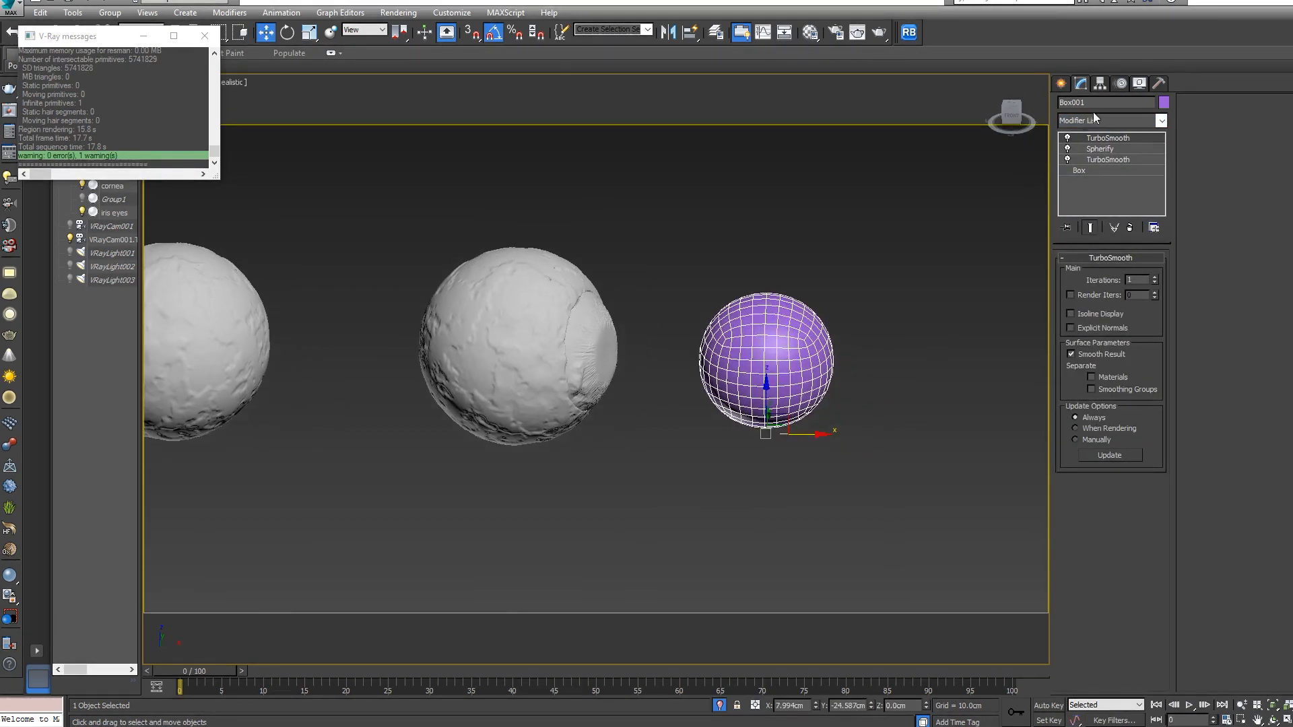
click(1100, 82)
click(1105, 165)
click(1110, 238)
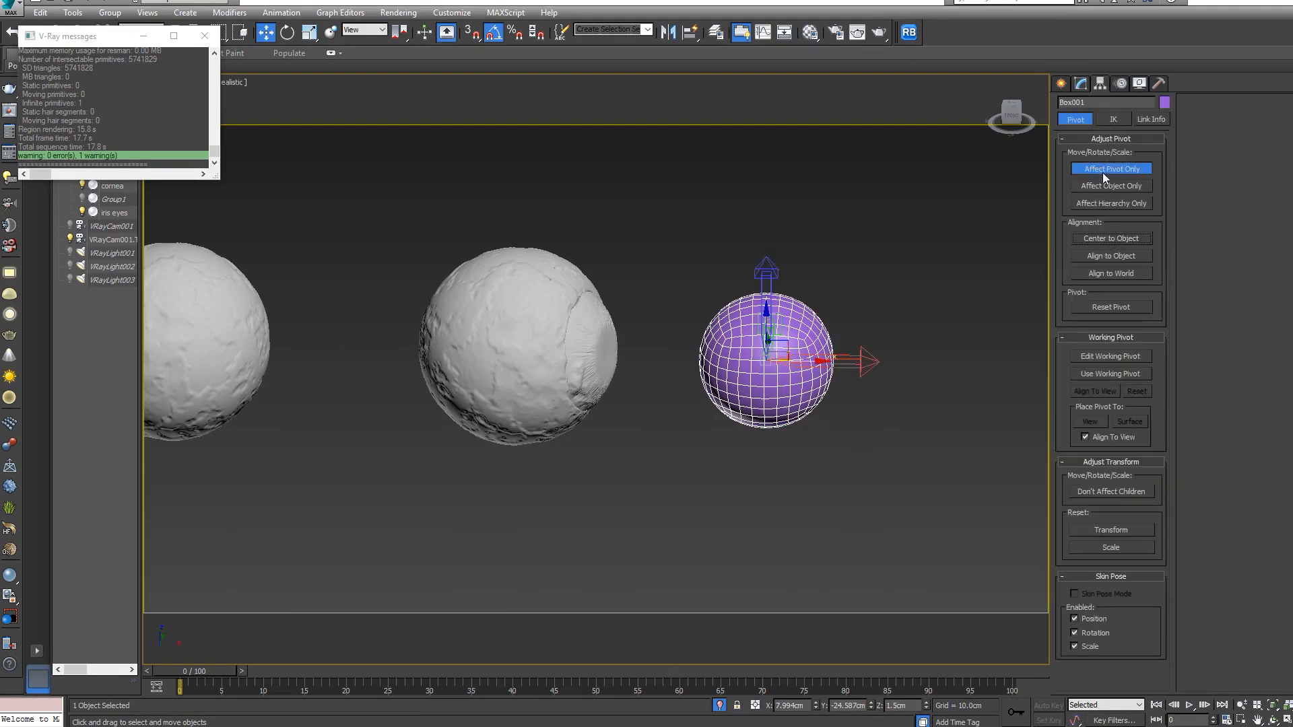
click(1062, 84)
scroll(895, 305, up, 3)
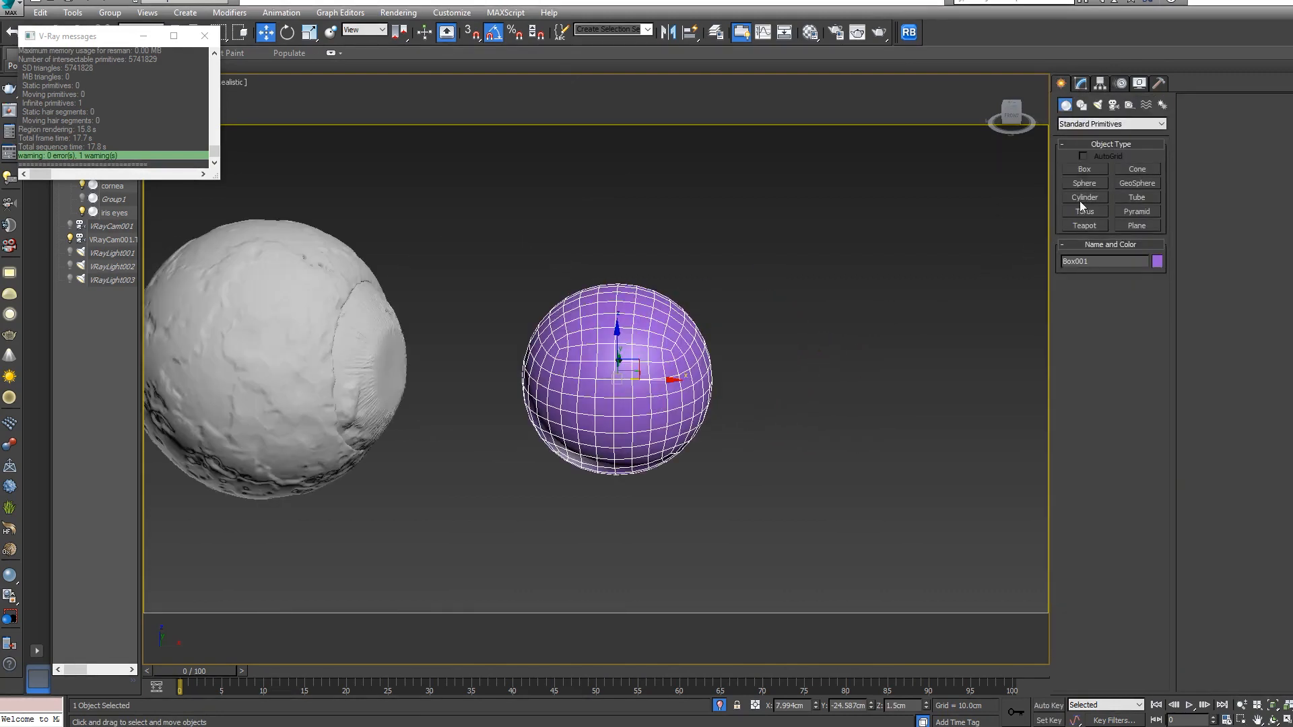
- Create a standard Sphere primitive beside the rounded box, about the same size
click(1084, 197)
drag(785, 399, 832, 431)
right_click(878, 390)
click(1082, 183)
right_click(832, 431)
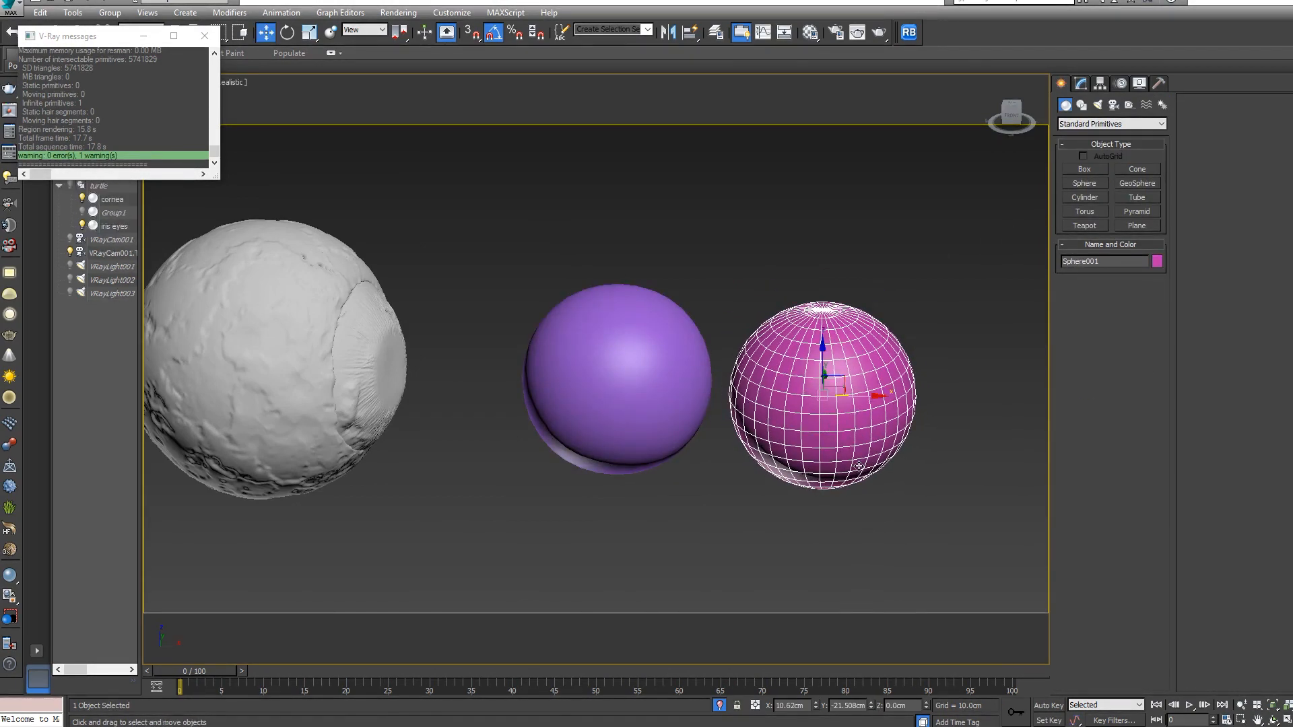
- Show edged faces, compare the primitive sphere's pole topology with the rounded box's even quads, and delete the primitive sphere
key(F4)
click(633, 397)
alt+middle_drag(633, 397, 600, 341)
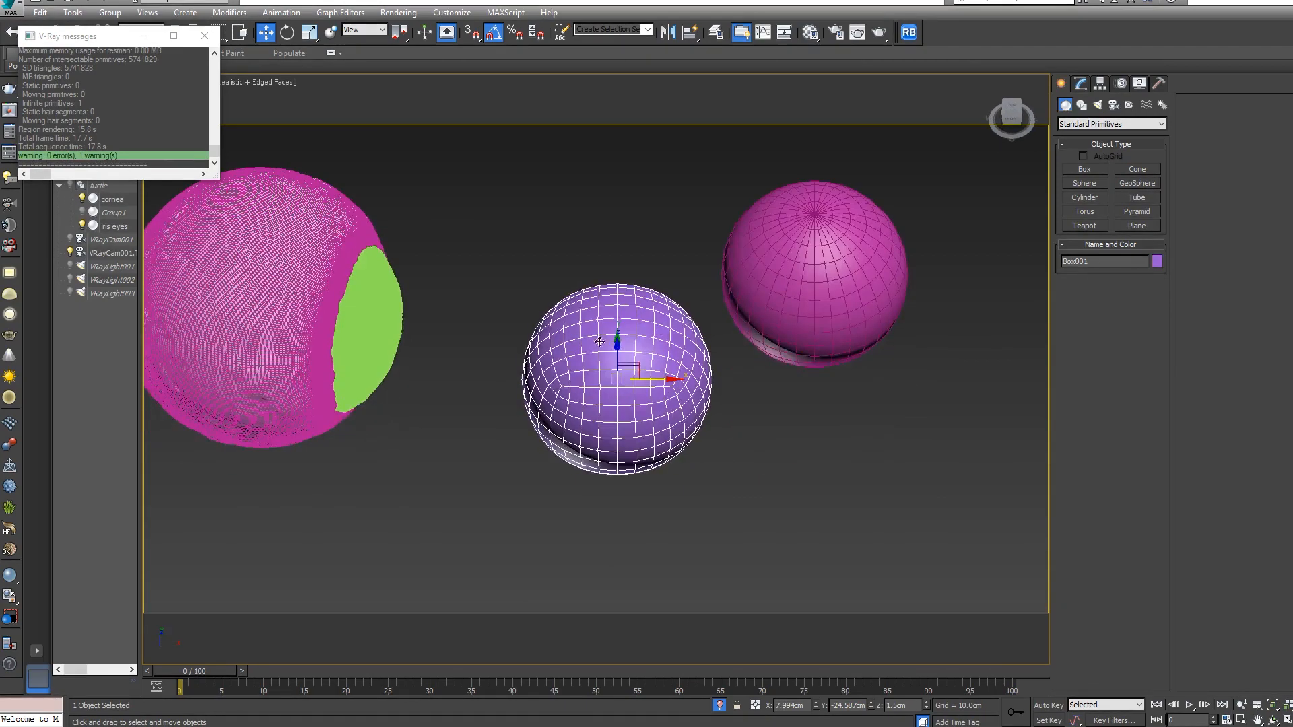
alt+middle_drag(629, 392, 628, 431)
middle_drag(834, 188, 799, 234)
scroll(789, 222, up, 5)
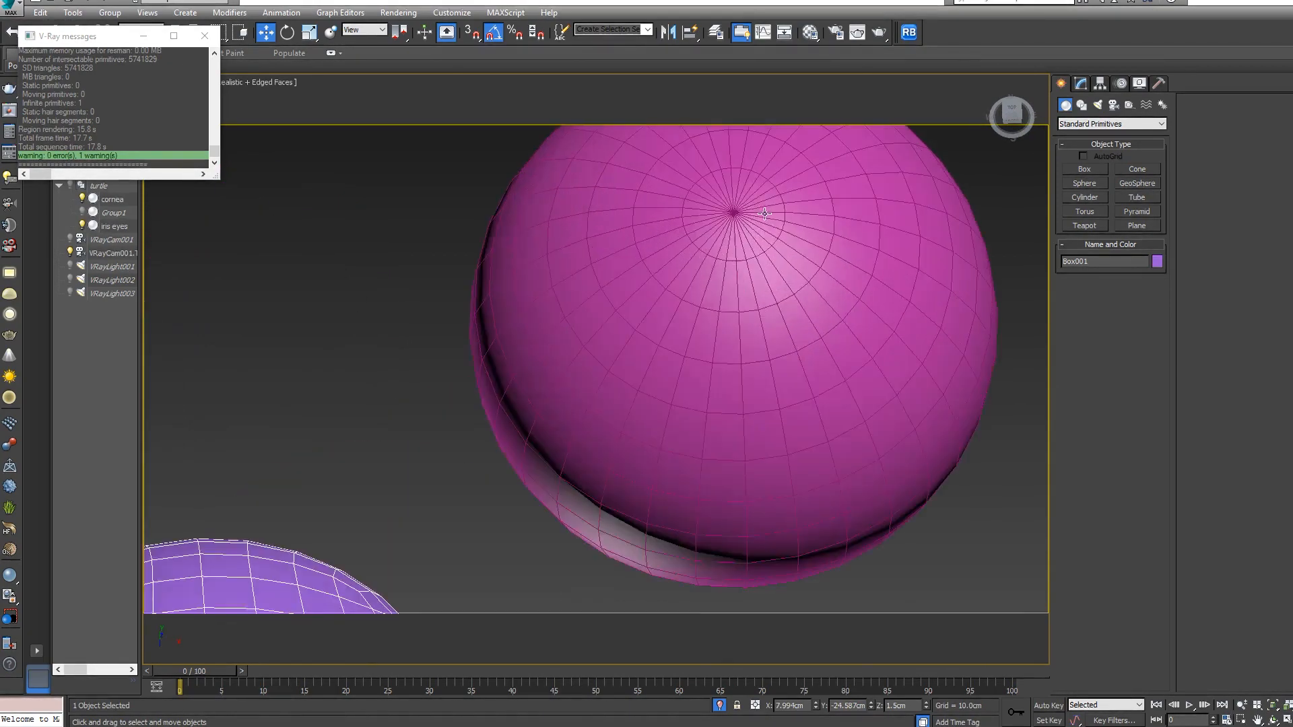
click(762, 243)
scroll(761, 243, down, 5)
key(Delete)
- Check the modifier stack of the iris eyes object and reselect the rounded box
click(628, 391)
middle_drag(369, 442, 529, 417)
scroll(528, 418, down, 1)
click(529, 418)
click(603, 503)
click(551, 433)
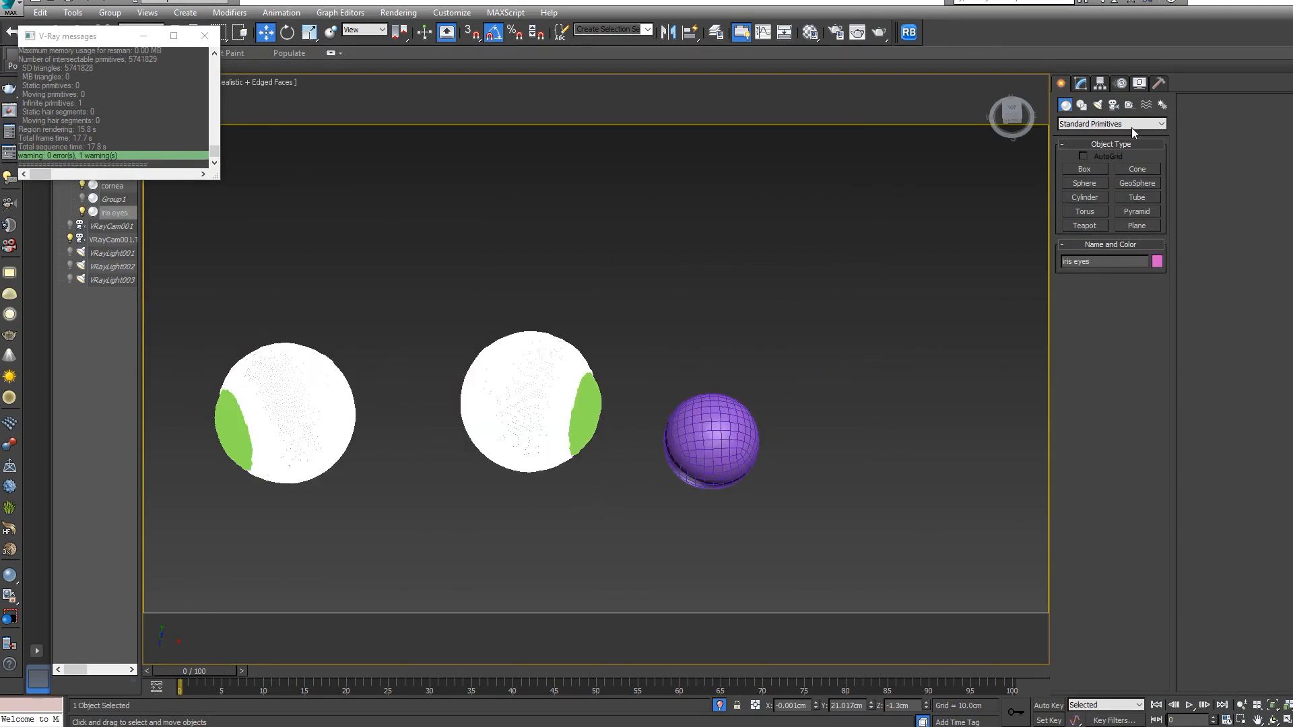
click(1080, 84)
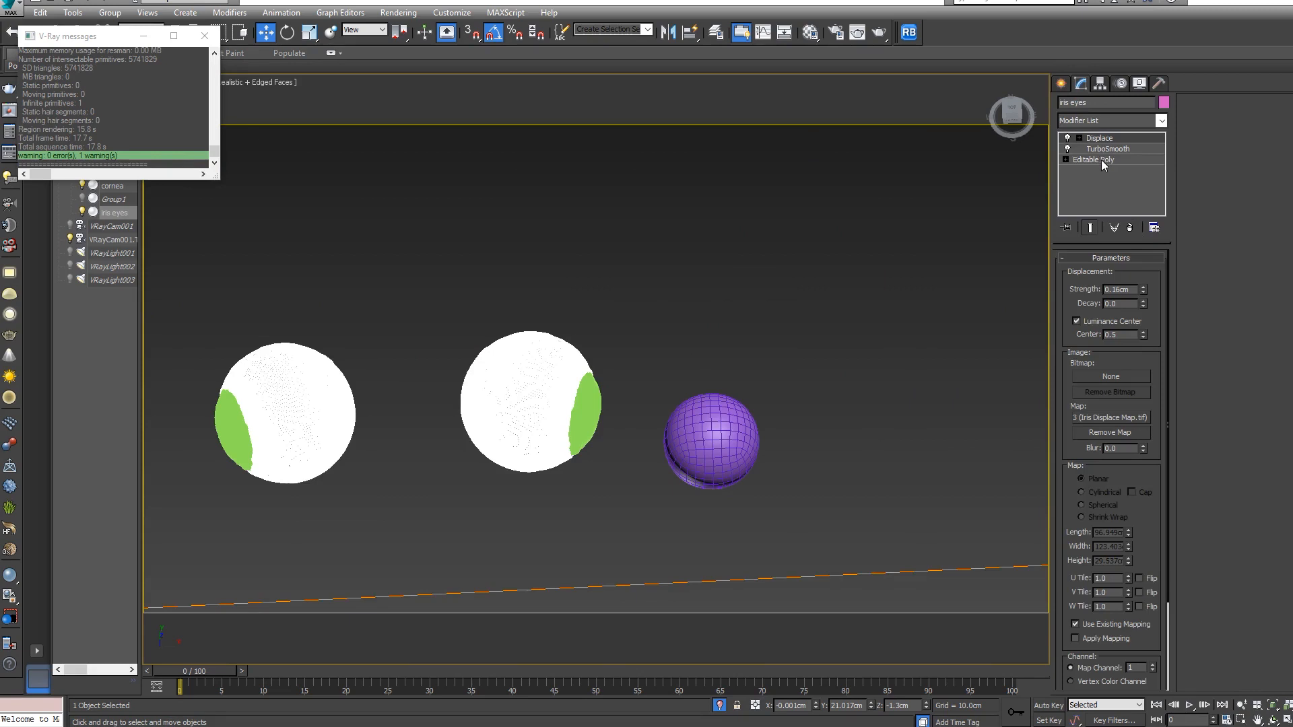
click(734, 451)
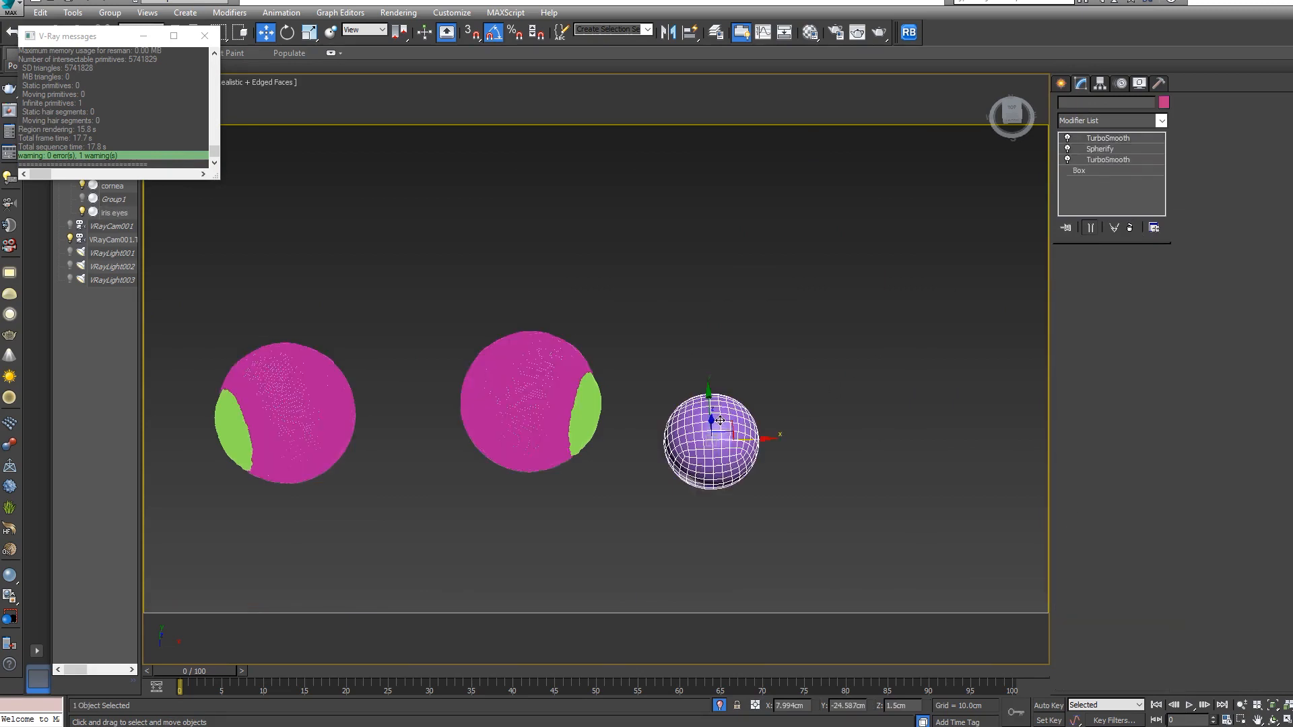
- Move the rounded box over the nearer eyeball, at about X 3.304 cm and Y -22.915 cm, and scale it up to eyeball size
key(t)
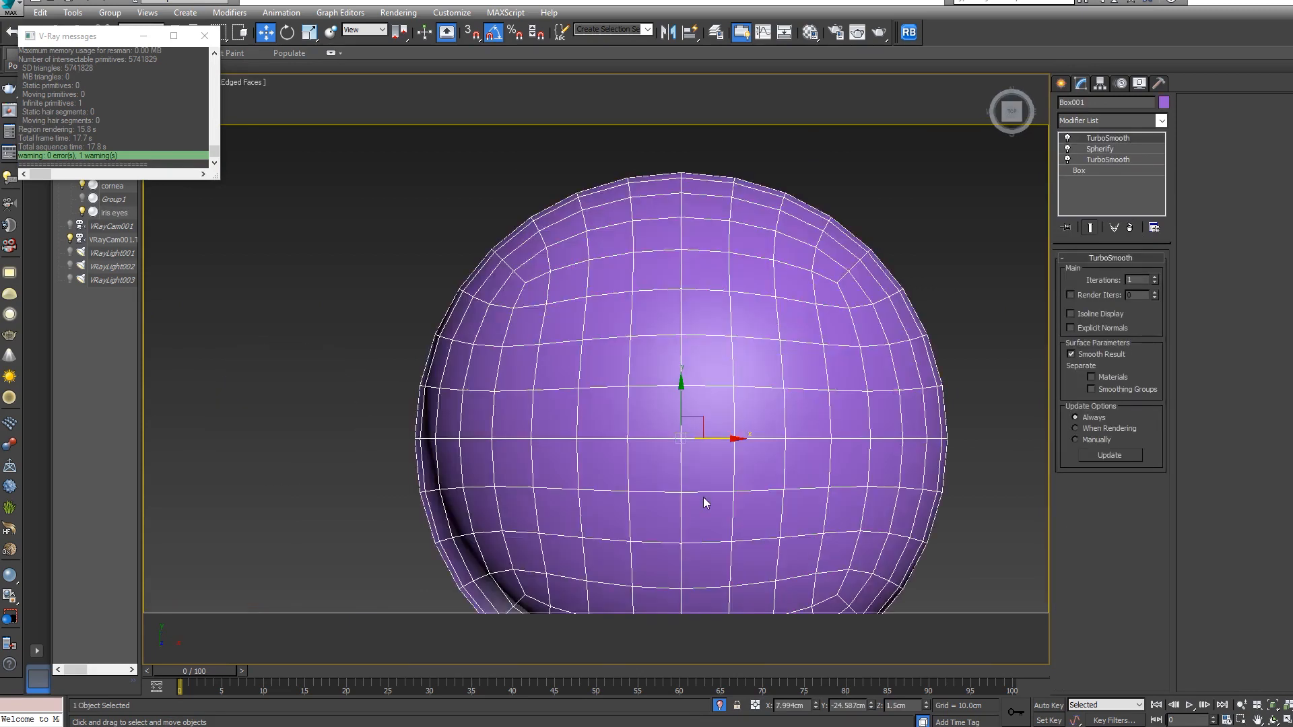
scroll(704, 502, down, 6)
drag(721, 473, 536, 396)
key(r)
key(w)
alt+middle_drag(775, 518, 744, 382)
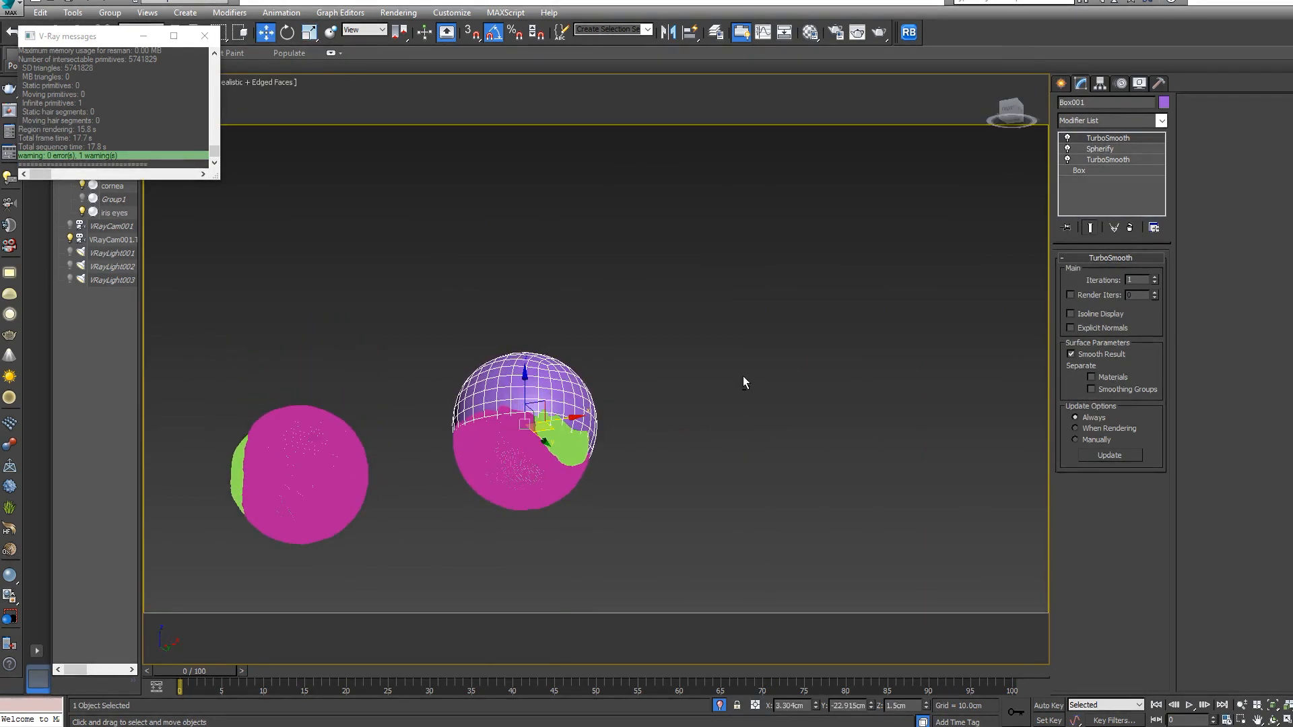
- Center the rounded box on the eyeball at about Y -23.022 cm and Z 1.039 cm
drag(523, 376, 524, 391)
alt+middle_drag(465, 458, 527, 485)
scroll(526, 485, up, 2)
drag(574, 410, 571, 409)
alt+middle_drag(395, 524, 483, 589)
alt+middle_drag(574, 534, 574, 507)
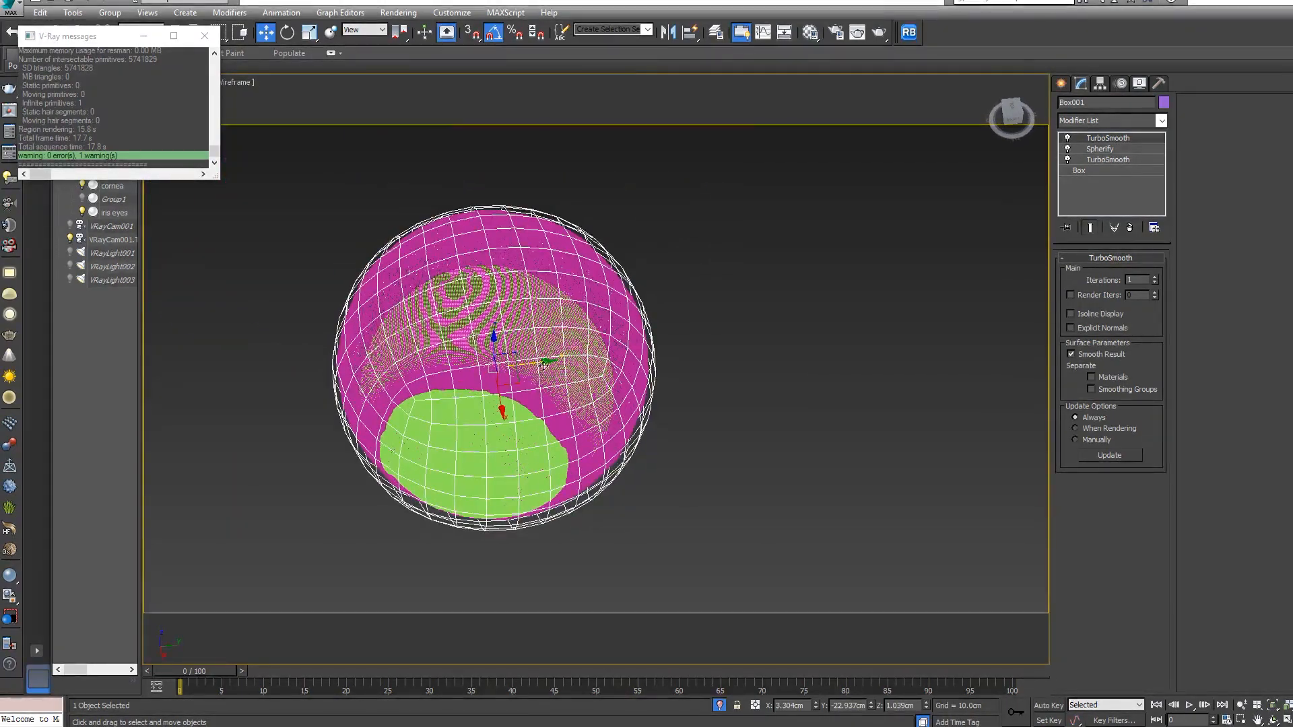
drag(543, 362, 537, 362)
alt+middle_drag(465, 518, 491, 458)
- Scale the rounded box uniformly to about 150% so its shell closely surrounds the eyeball
key(r)
drag(481, 365, 482, 366)
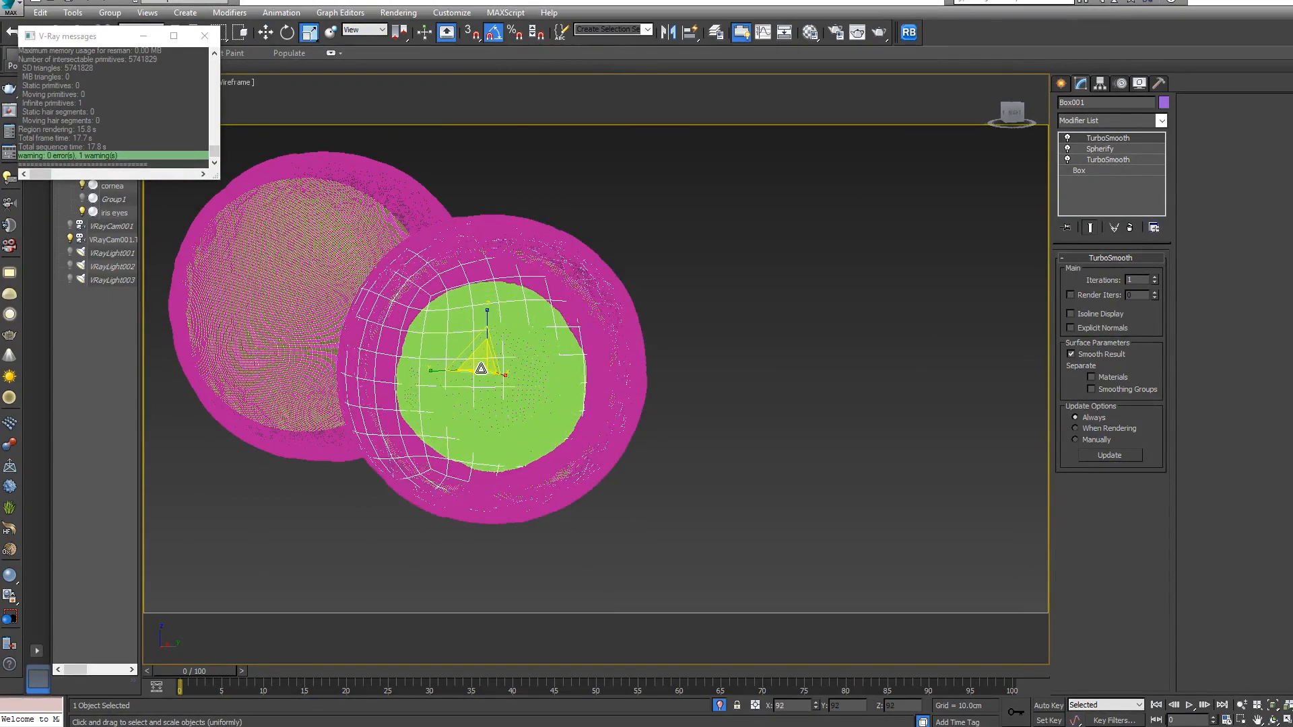
key(w)
alt+middle_drag(453, 357, 496, 352)
key(r)
drag(488, 365, 488, 353)
key(w)
alt+middle_drag(397, 450, 417, 457)
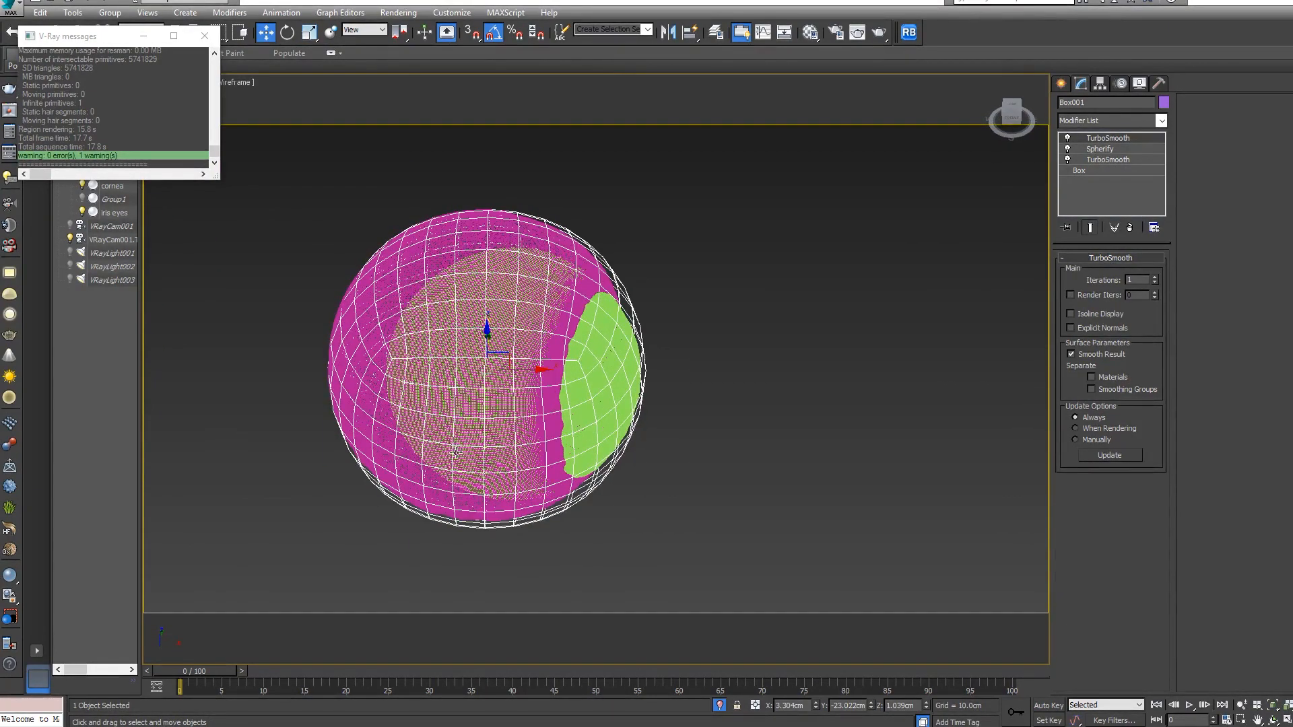
- Return to shaded display and nudge the rounded box to about Y -22.955 cm to cover the eyeball
key(F3)
alt+middle_drag(774, 402, 451, 420)
drag(516, 450, 521, 452)
alt+middle_drag(456, 458, 537, 466)
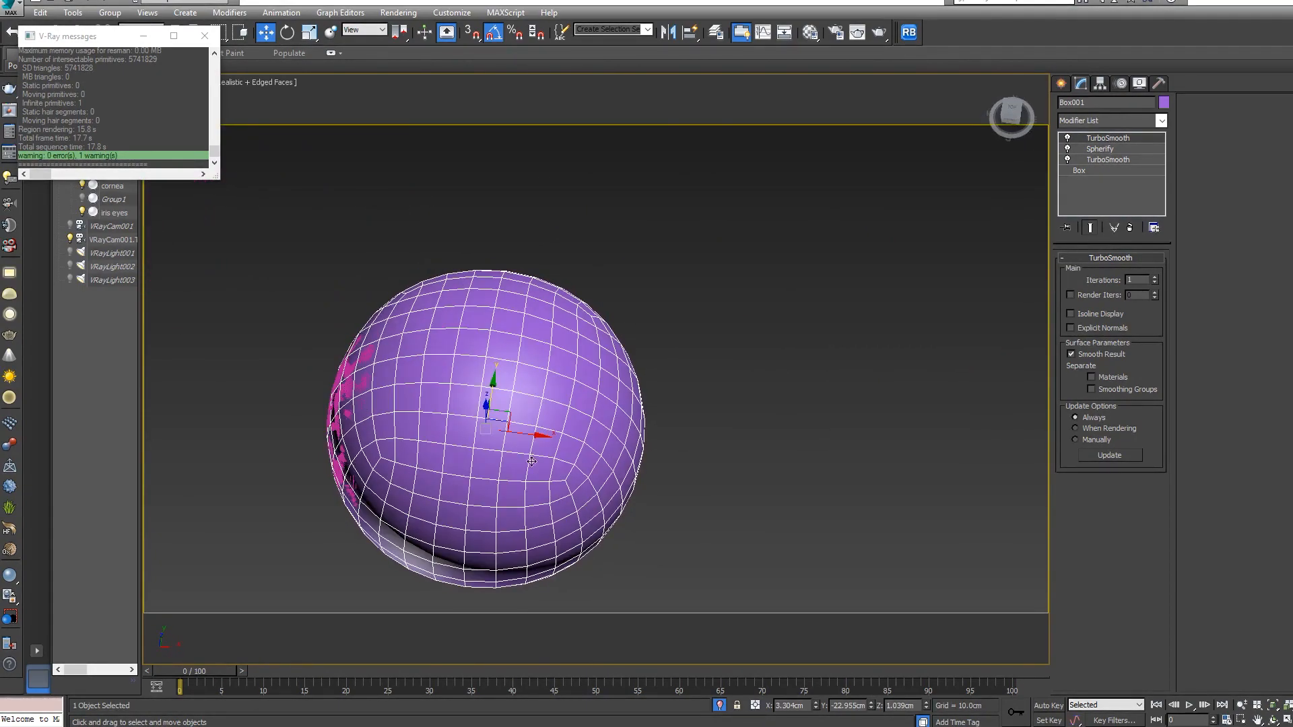
- Enlarge the rounded box slightly to about 151% with Scale Transform Type-In and shift it to about X 3.285 cm
key(r)
right_click(309, 34)
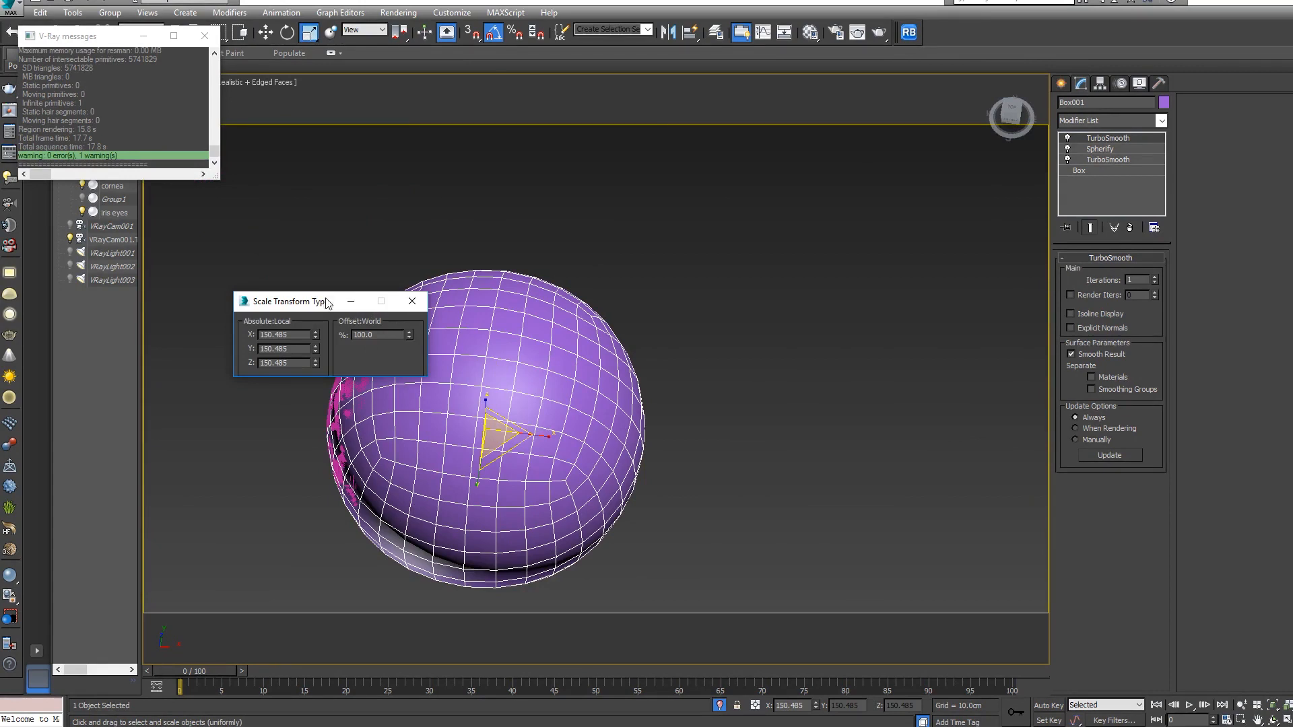
drag(312, 306, 205, 233)
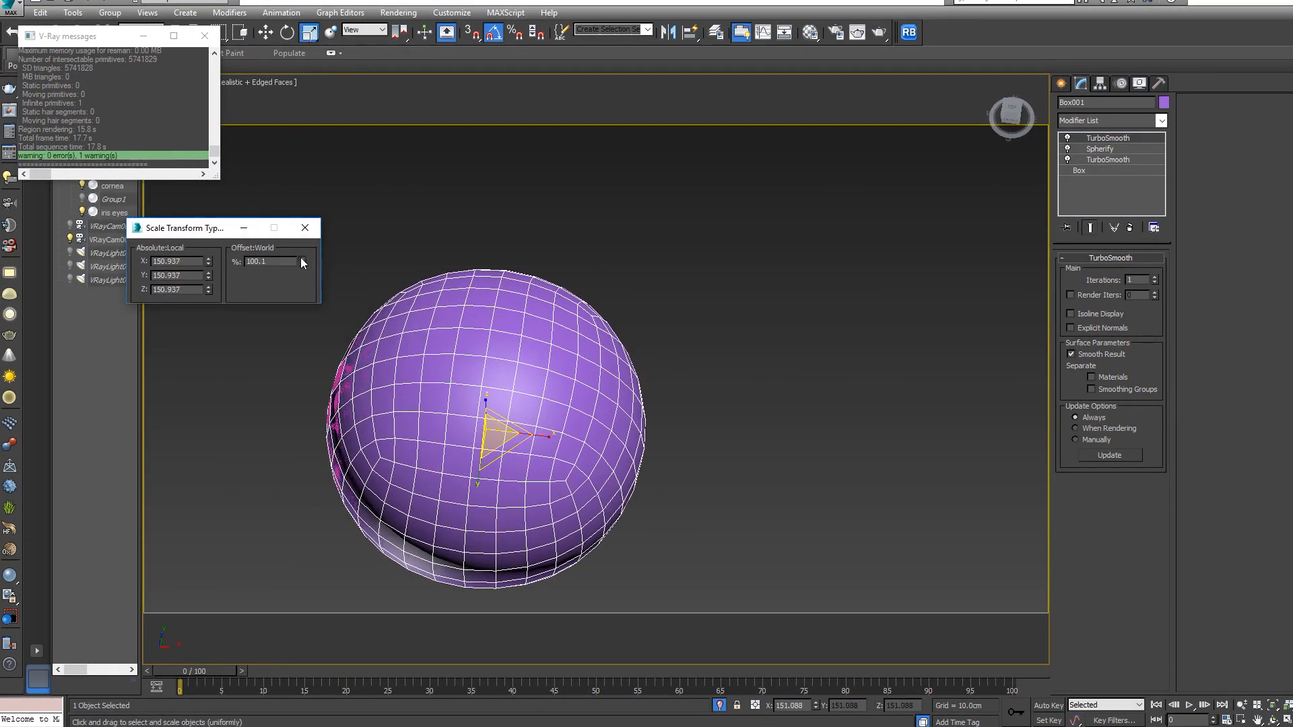
key(w)
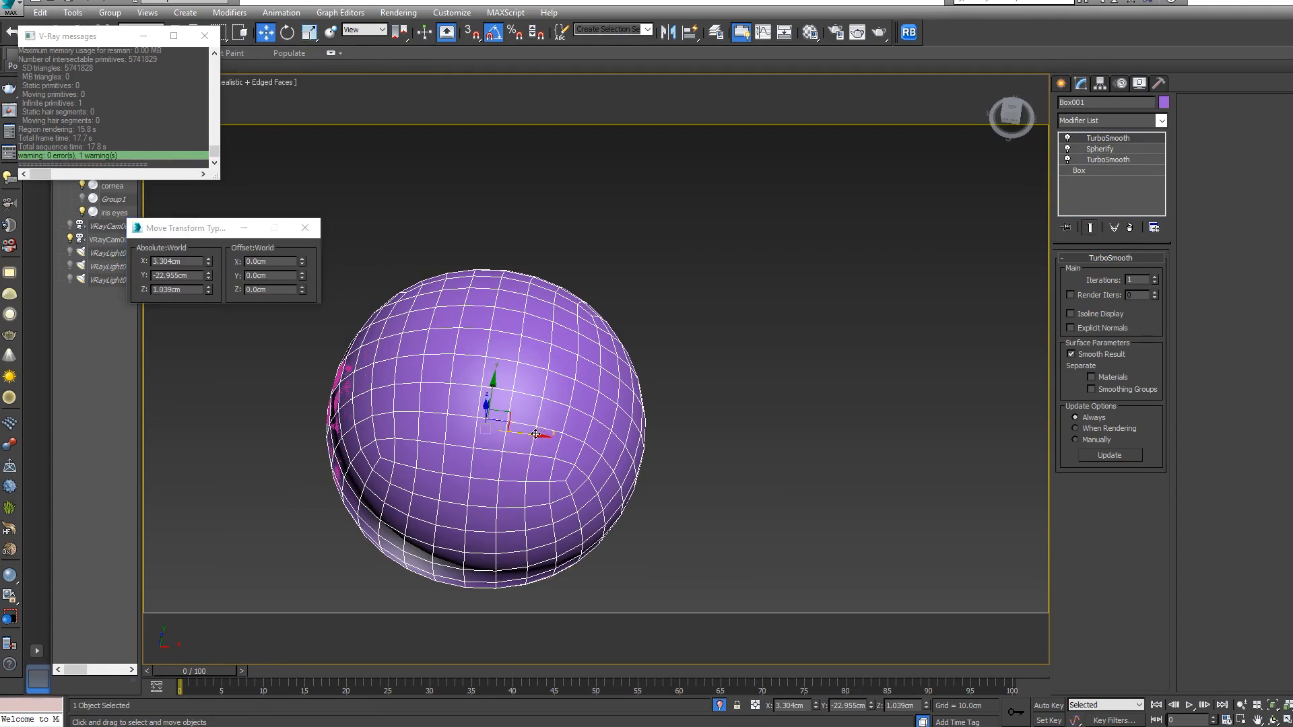
drag(536, 434, 533, 433)
alt+middle_drag(781, 471, 733, 438)
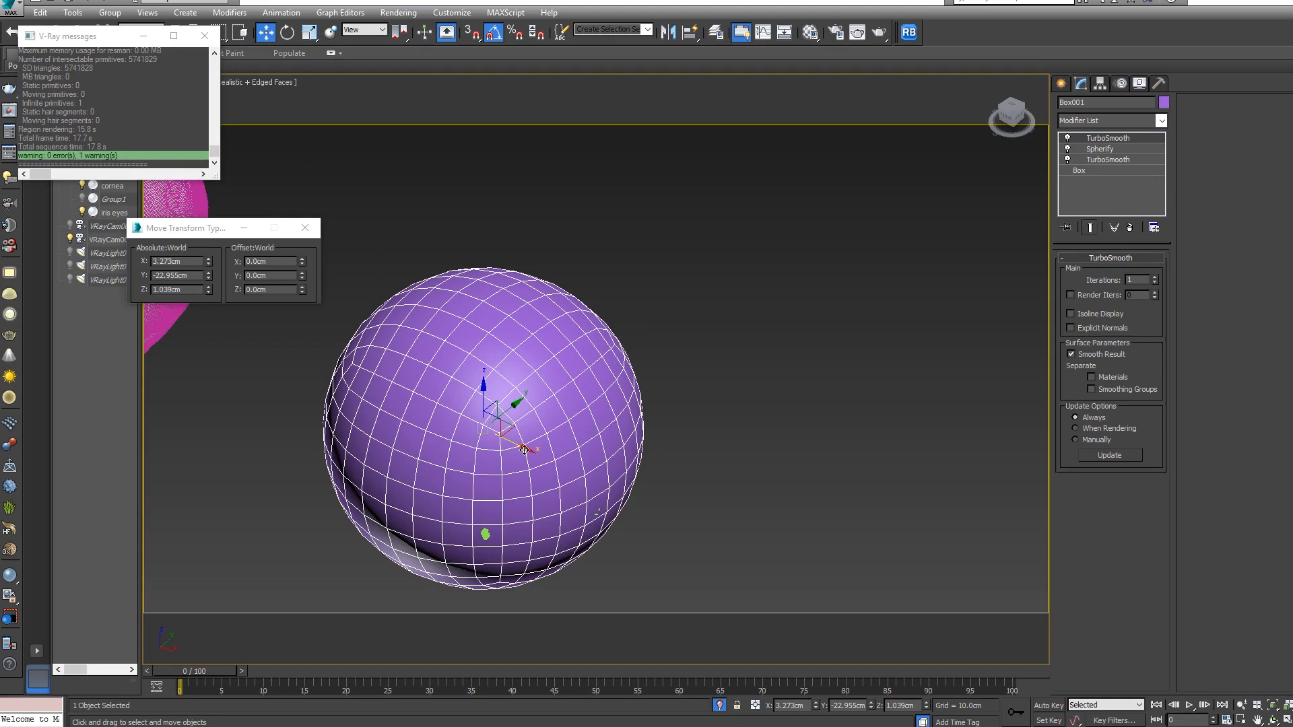
drag(525, 450, 526, 451)
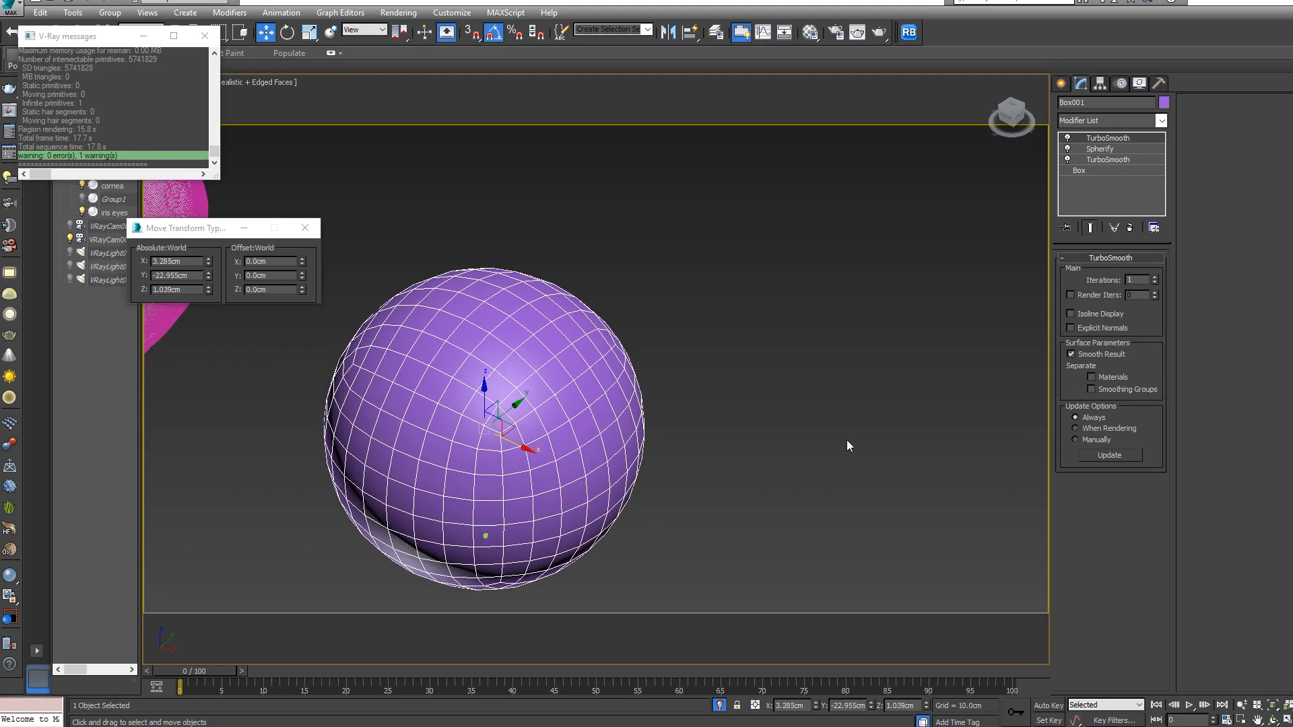
- Replace the 21 - Default sample in the Material Editor with a new VRayMtl and assign it to the rounded box
key(m)
click(857, 244)
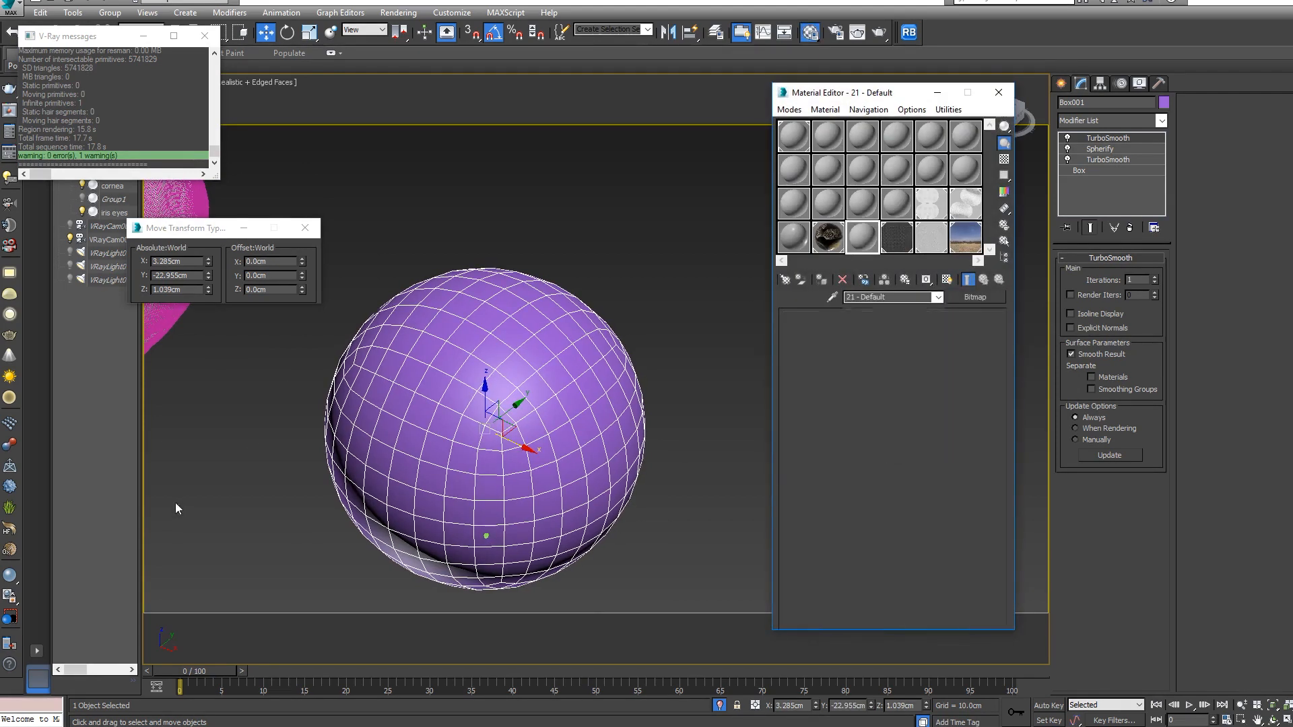
click(10, 576)
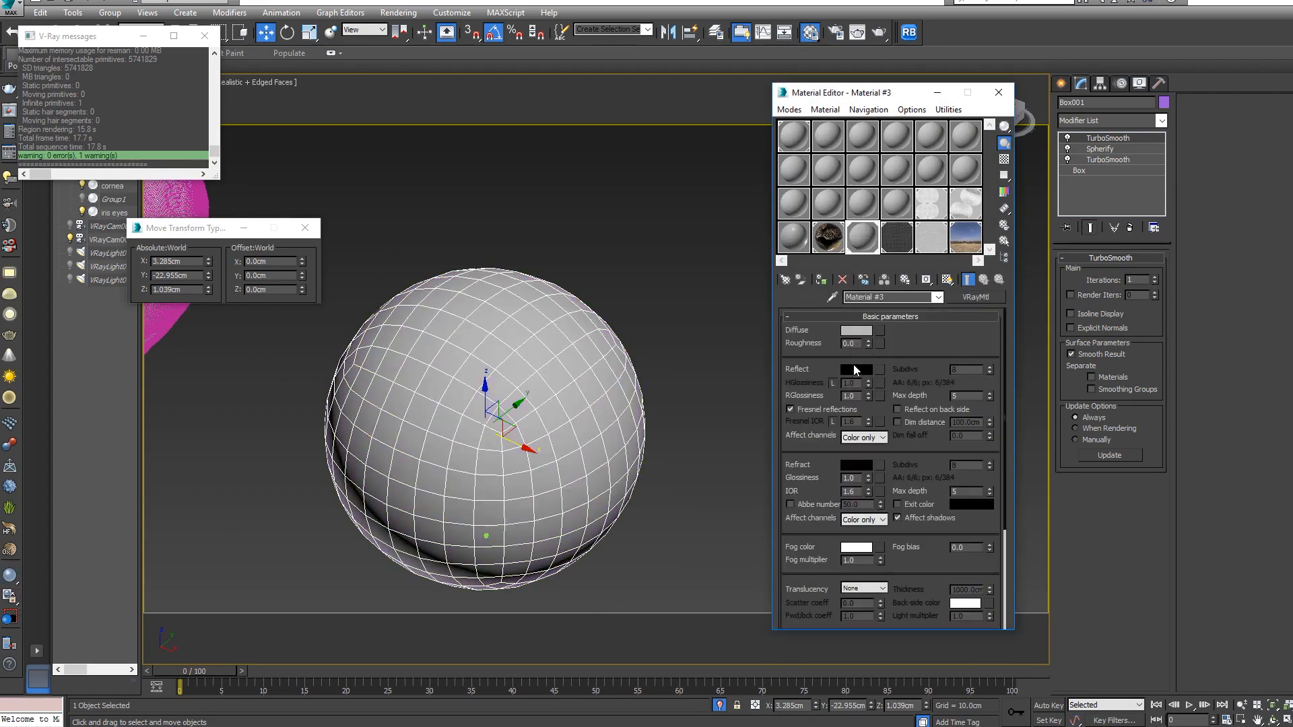
- Give the new VRayMtl a light grey reflection color, a reflection glossiness of 0.79 and a white refraction color
click(856, 370)
drag(399, 59, 400, 129)
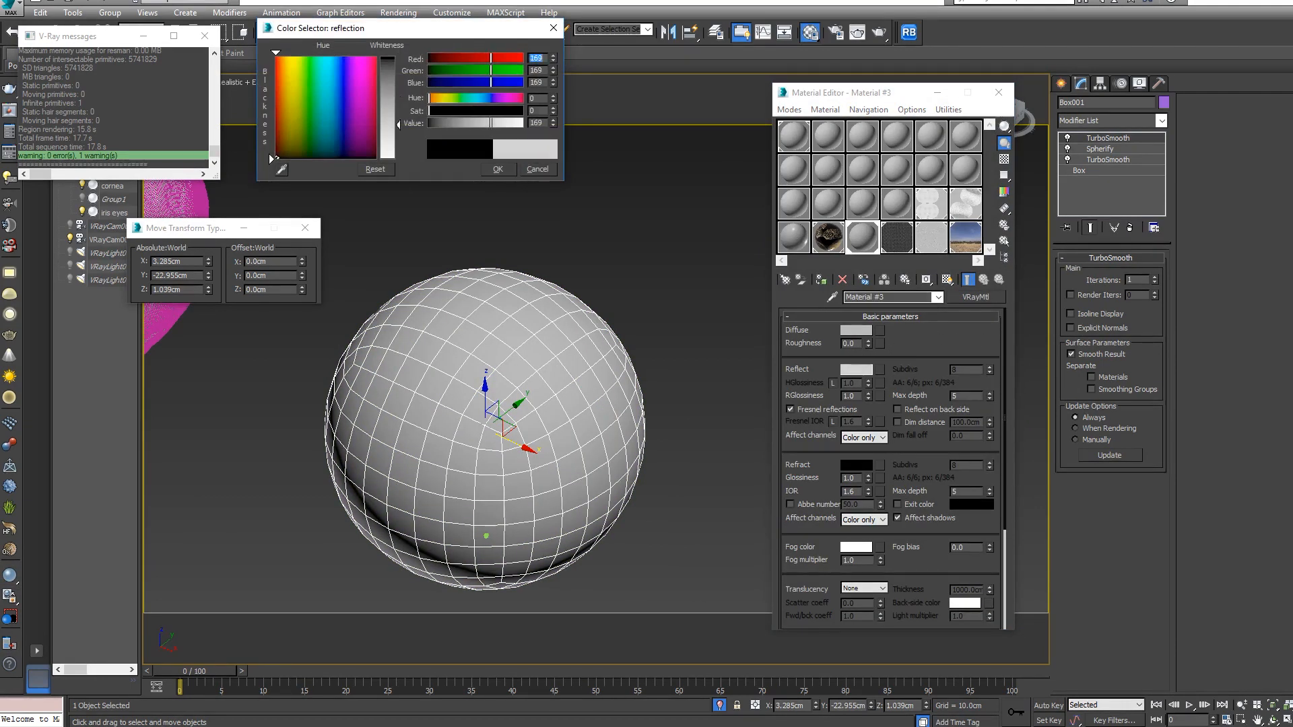
click(495, 169)
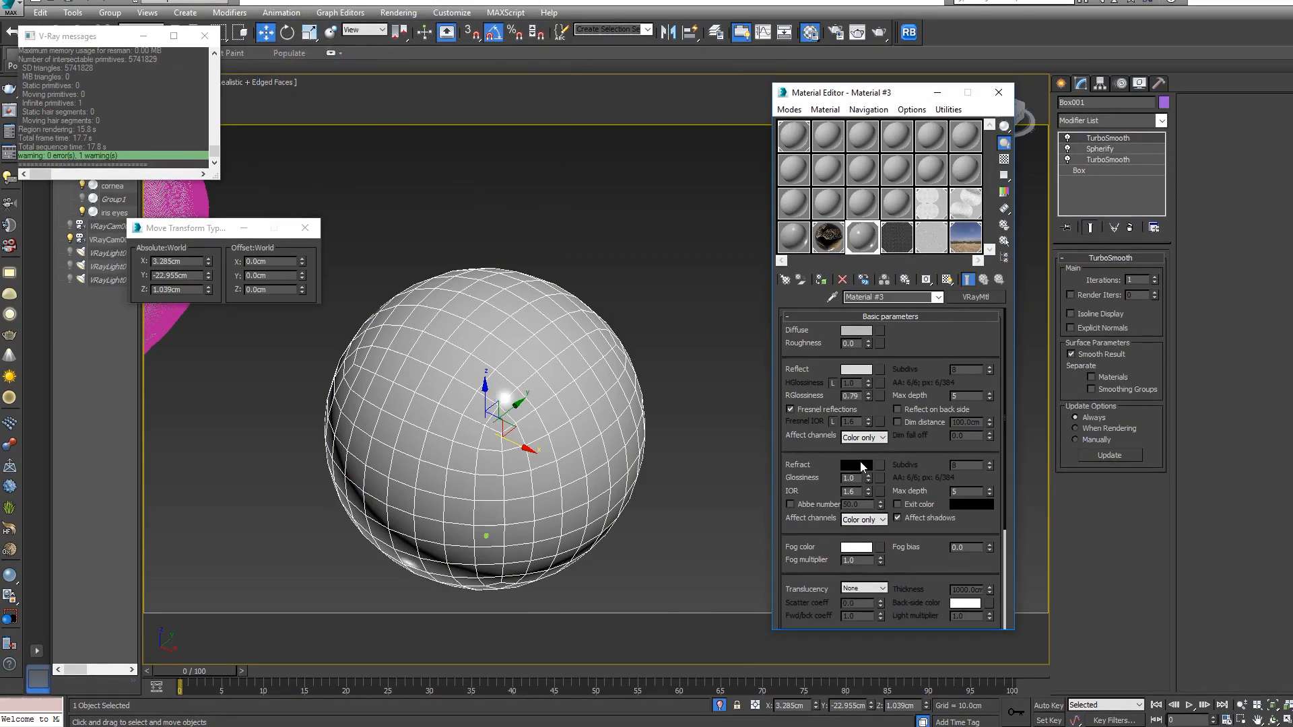
click(860, 465)
drag(391, 82, 398, 158)
click(497, 169)
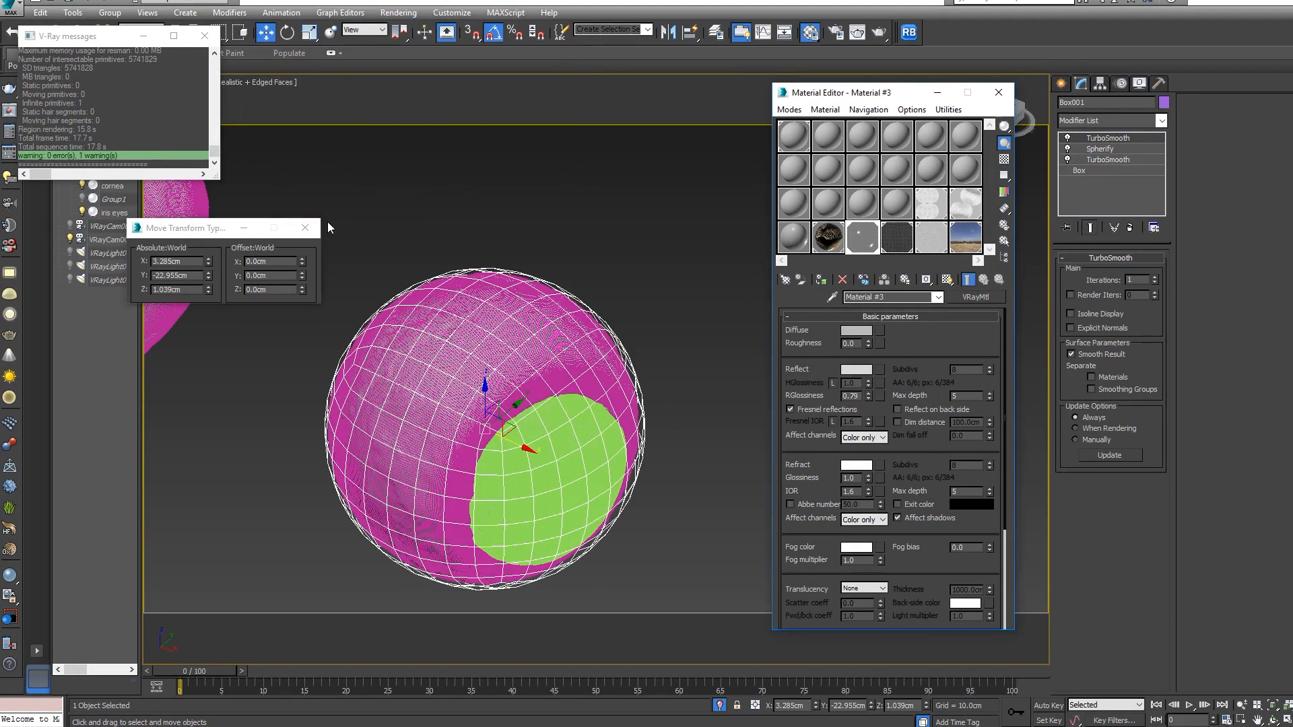
- Set the top TurboSmooth to 2 iterations and clone the shell as a Copy over the other eyeball, at about X -3.302 cm
click(305, 229)
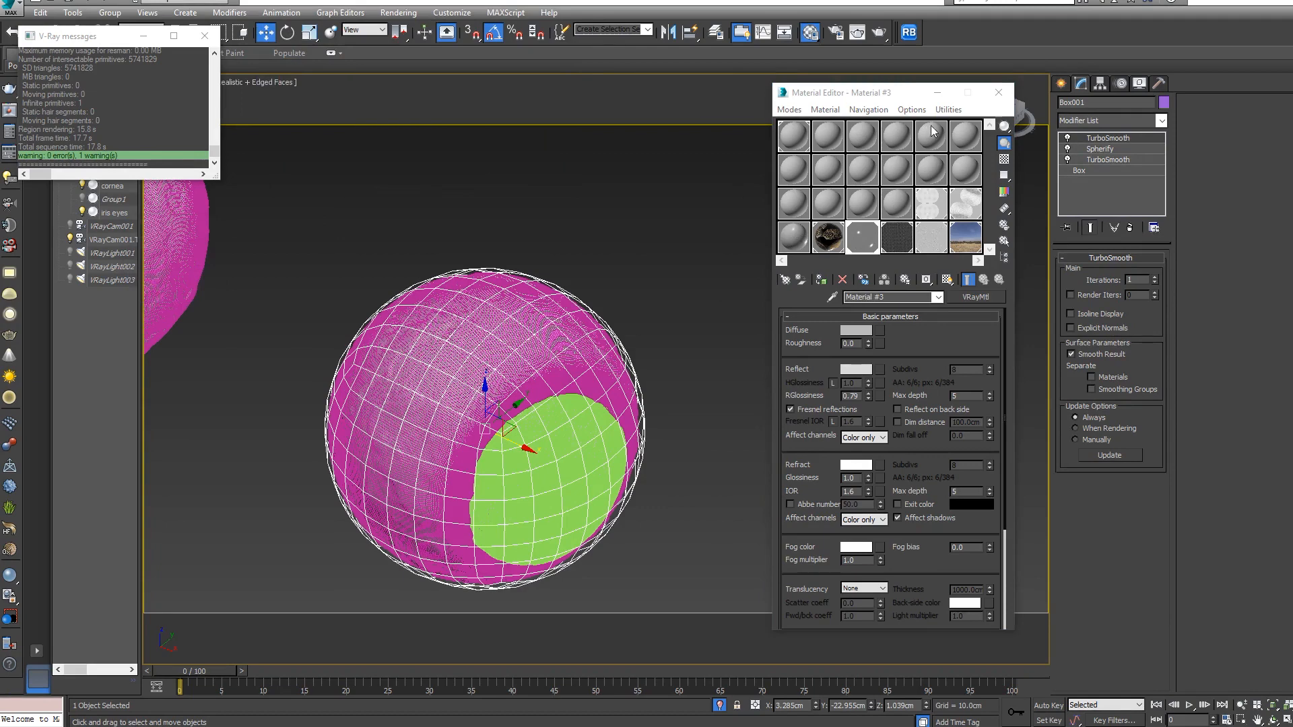
click(1154, 278)
scroll(431, 400, down, 4)
alt+middle_drag(510, 382, 543, 408)
middle_drag(418, 448, 596, 447)
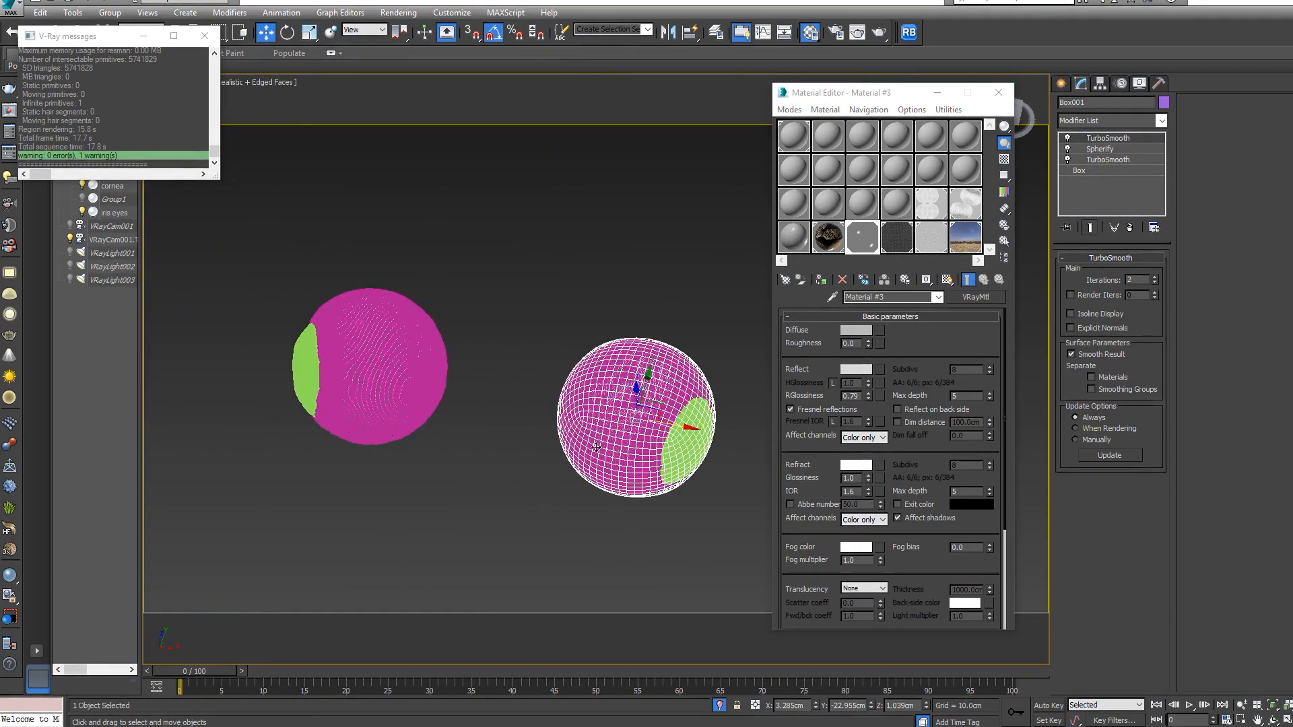
mouse_move(684, 429)
shift+mouse_down()
mouse_move(539, 389)
mouse_move(414, 385)
shift+mouse_up()
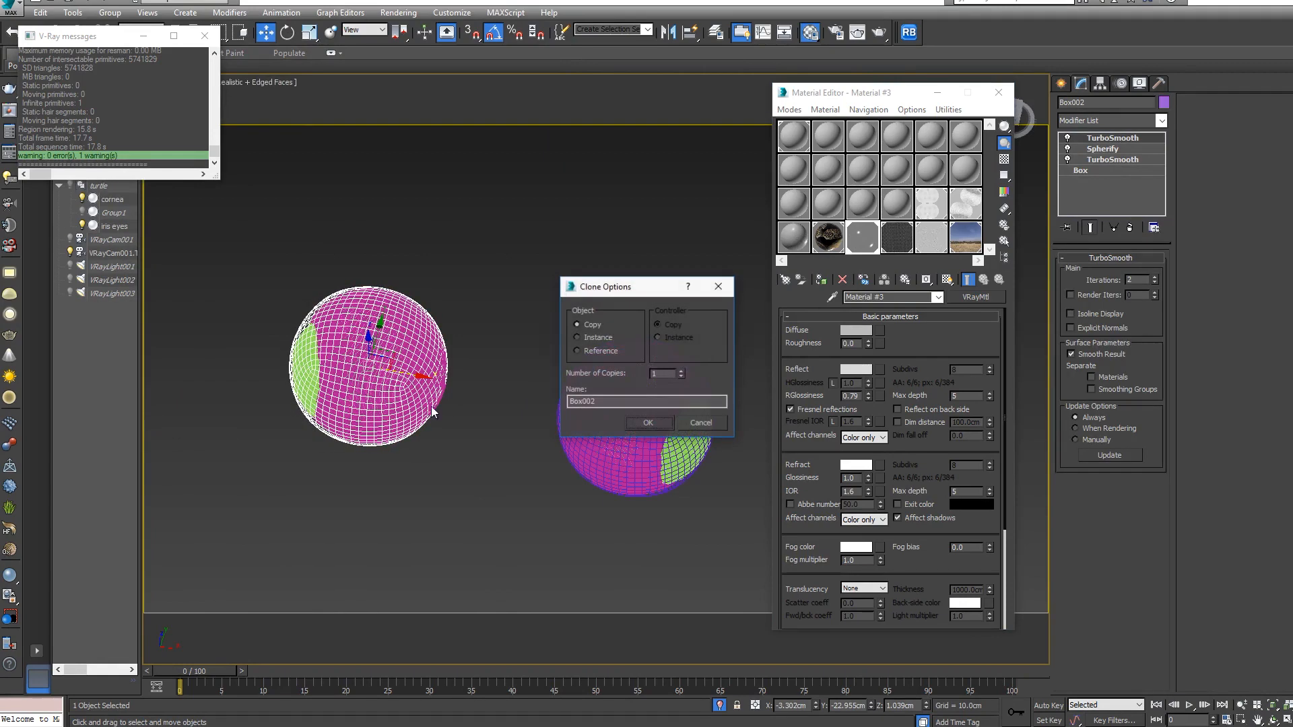
click(636, 424)
mouse_move(593, 425)
alt+middle_down()
mouse_move(285, 432)
mouse_move(464, 483)
alt+middle_up()
middle_drag(738, 439, 698, 346)
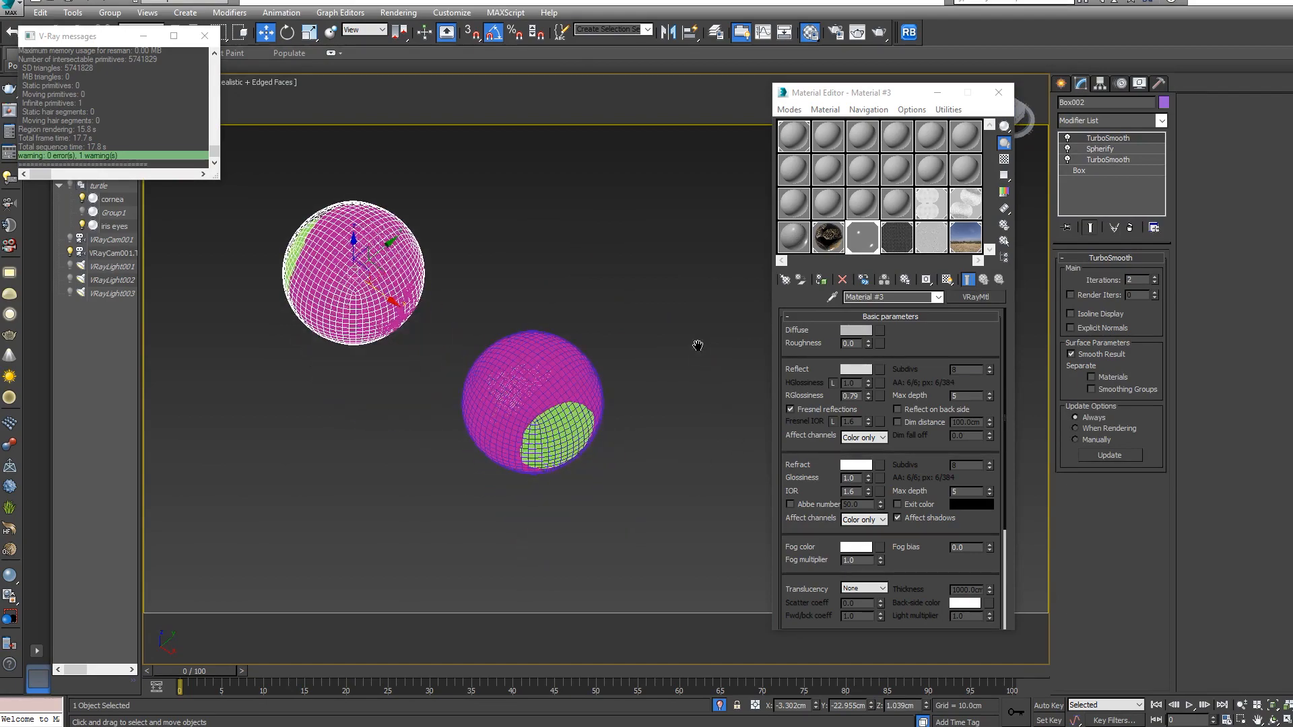
- Switch the viewport to the camera view and open the V-Ray frame buffer
key(c)
right_click(569, 361)
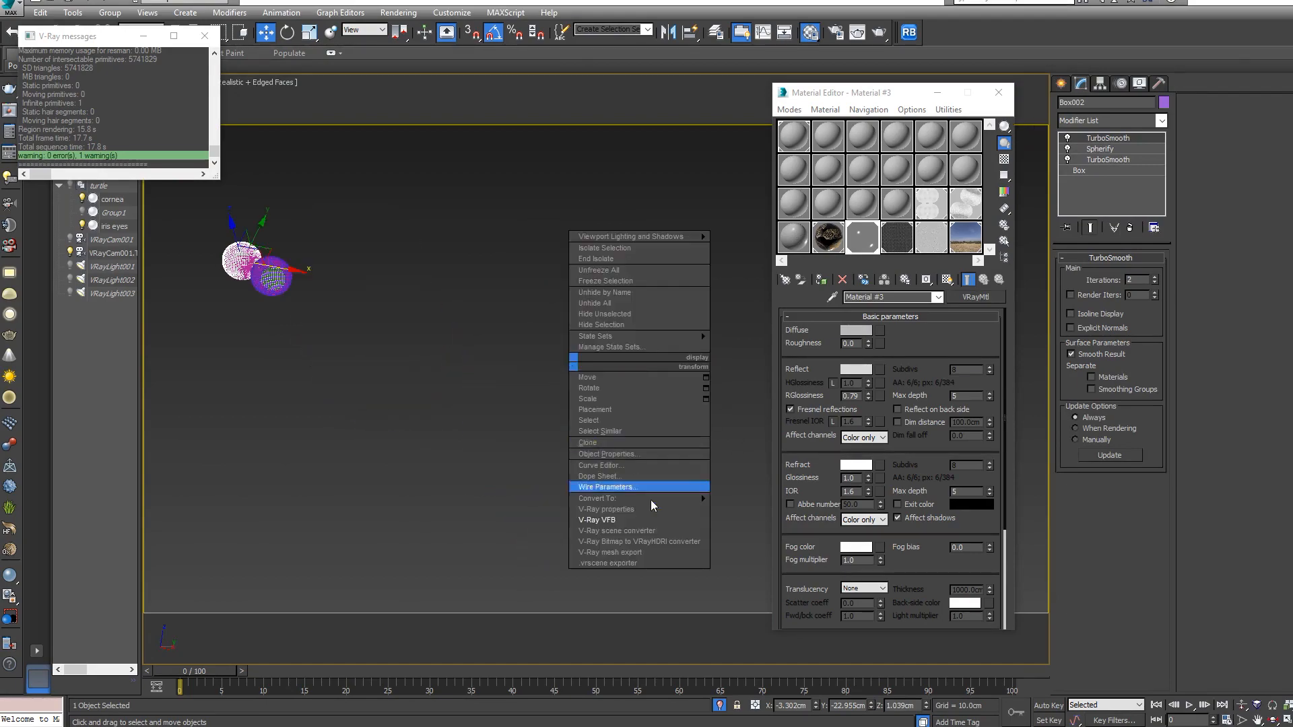
click(623, 521)
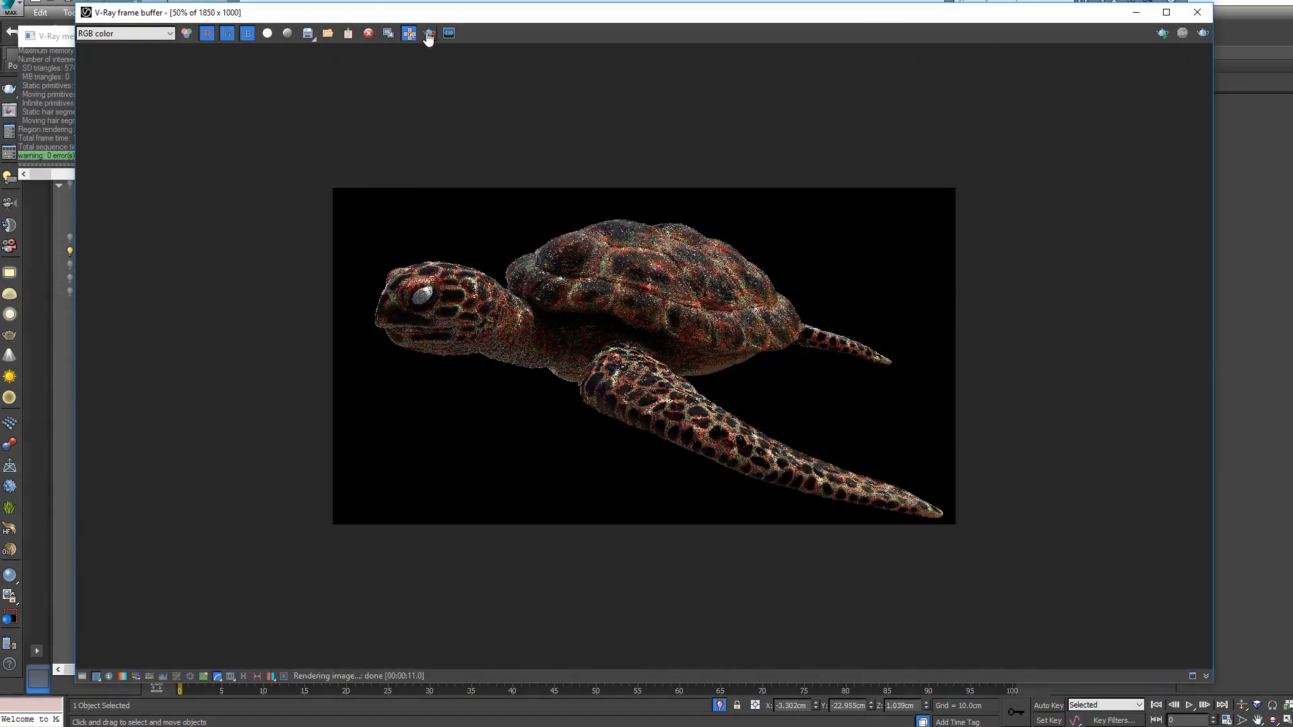
- Define a render region around the turtle's head, render it and zoom in on the two eyes
click(429, 39)
scroll(406, 155, up, 1)
drag(133, 165, 385, 438)
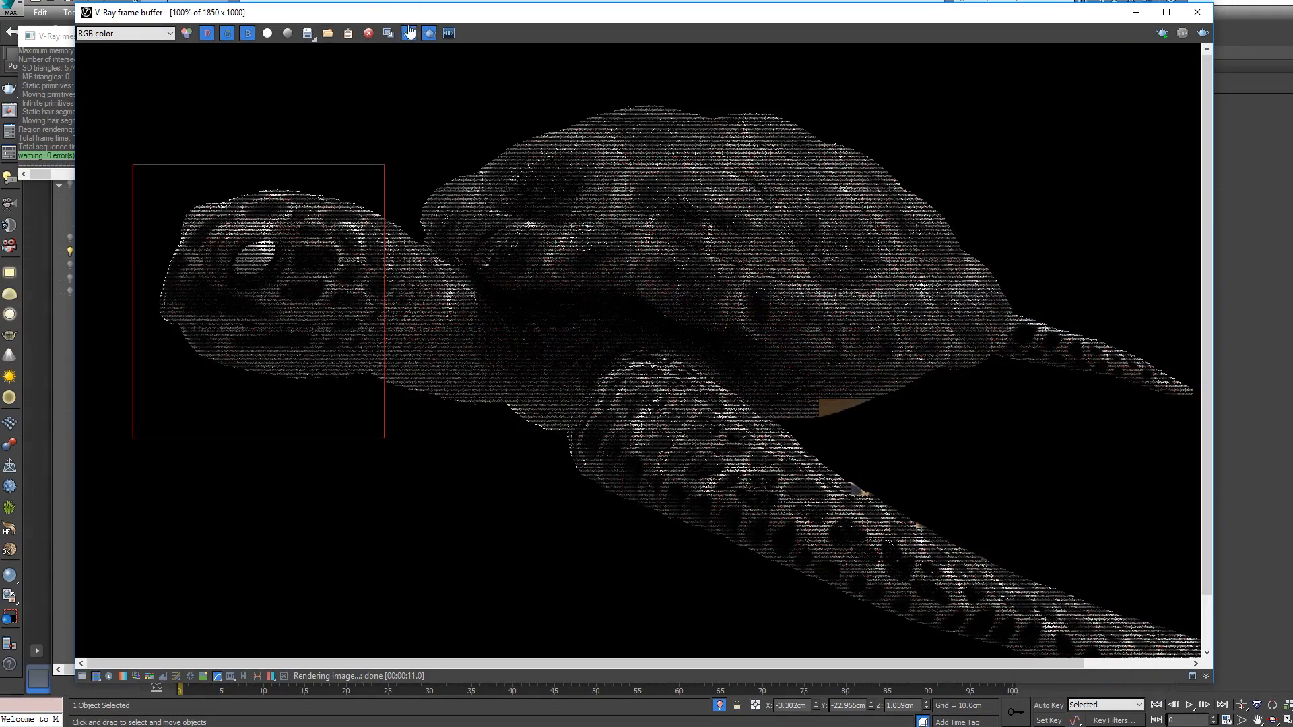
click(1164, 37)
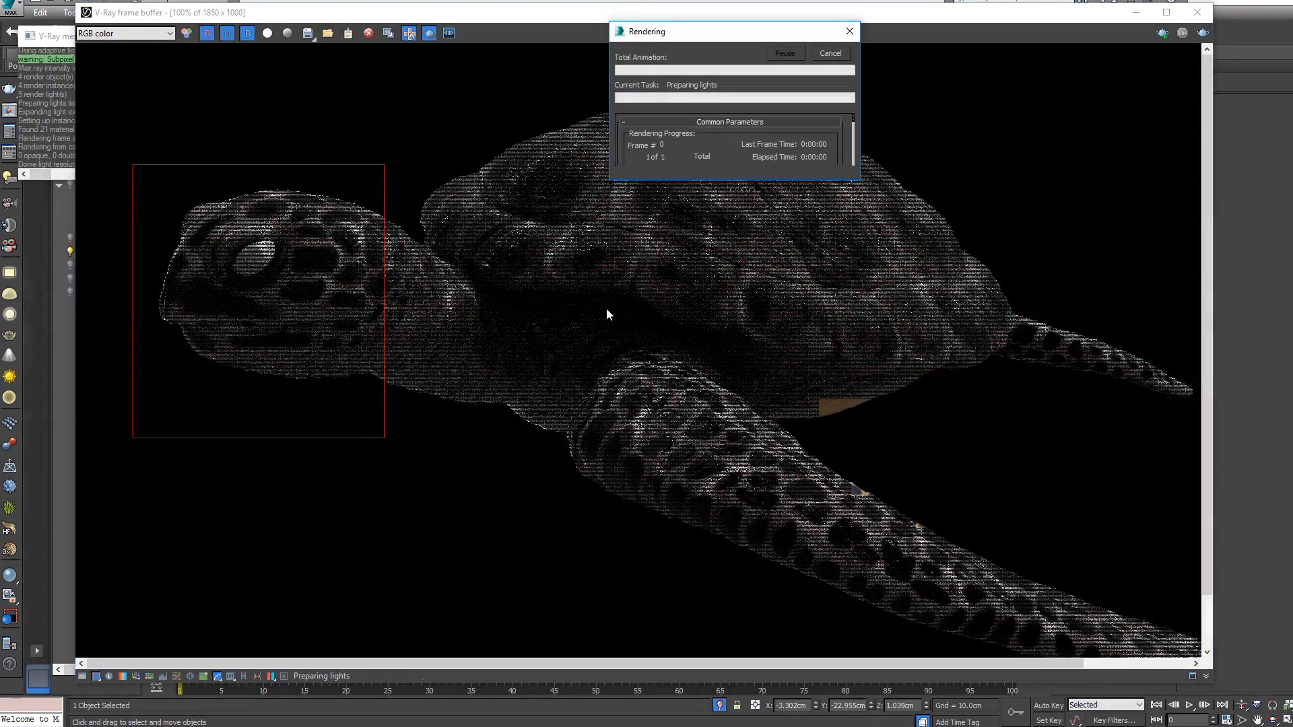
scroll(242, 253, up, 2)
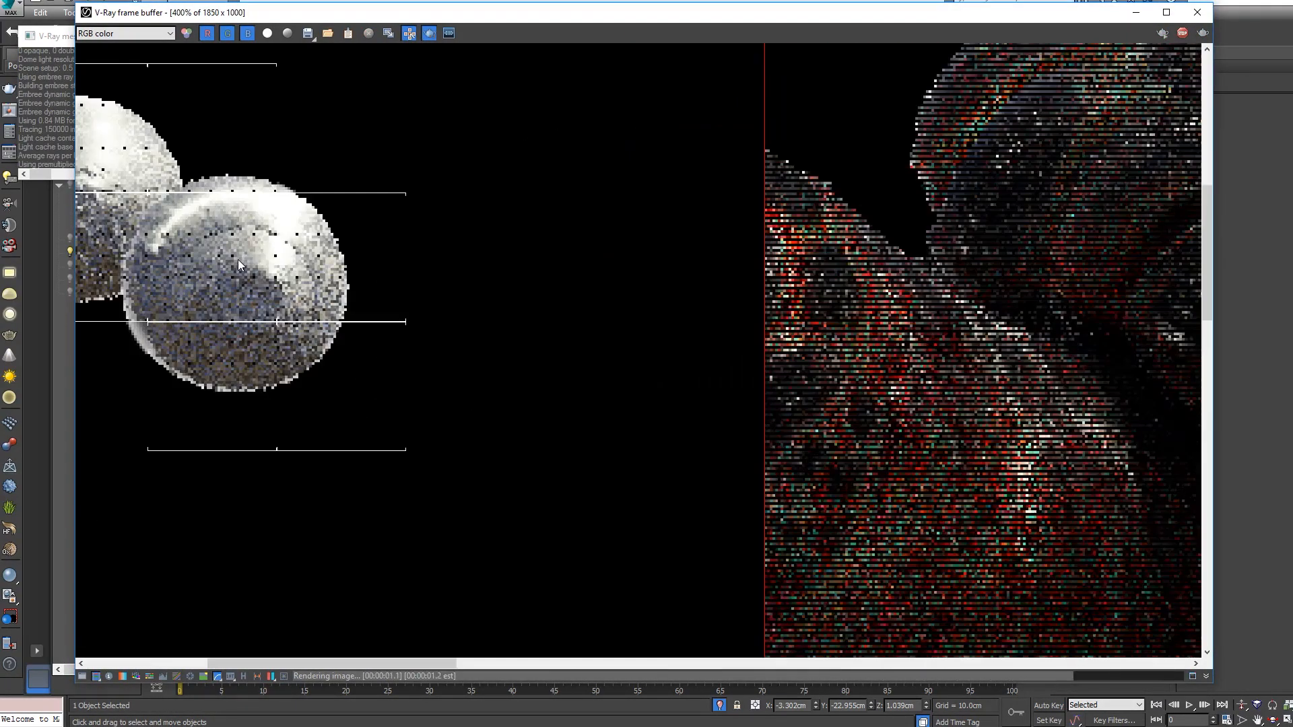
middle_drag(238, 260, 471, 338)
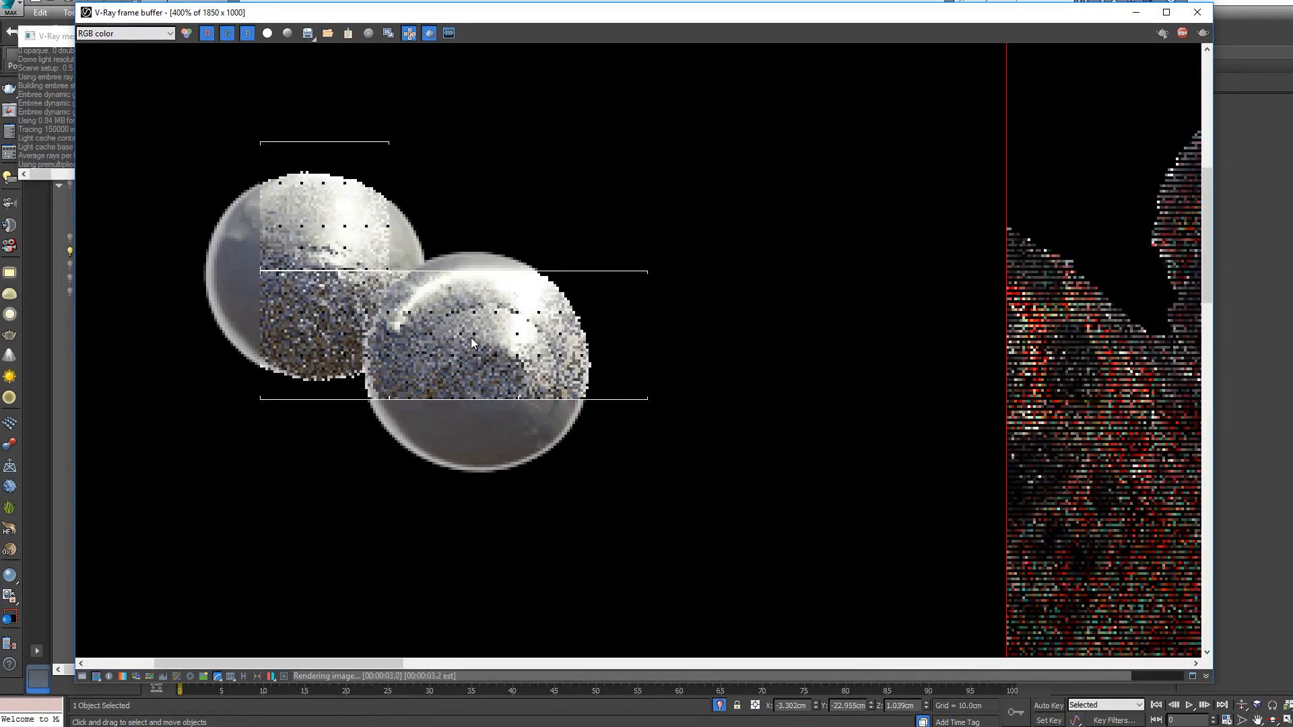
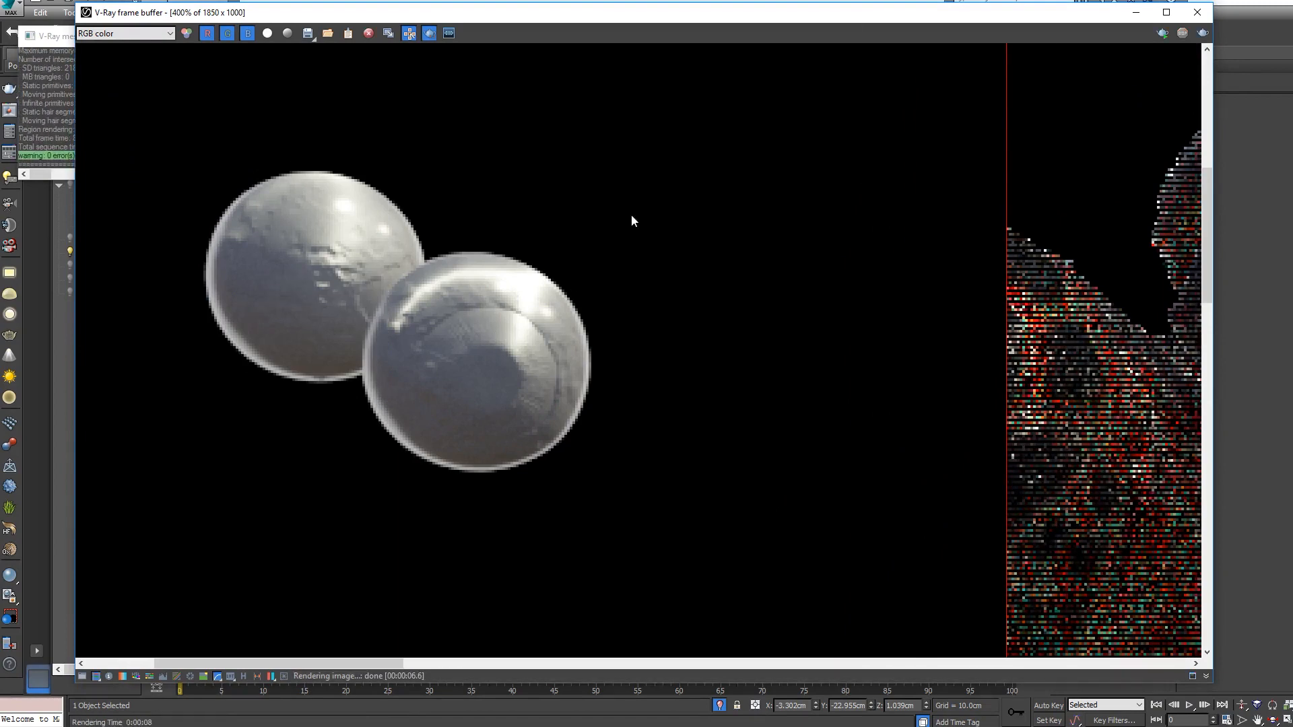
- Move the frame buffer clear of the Material Editor and show a patterned background behind the eye shell material's sample
drag(714, 21, 574, 505)
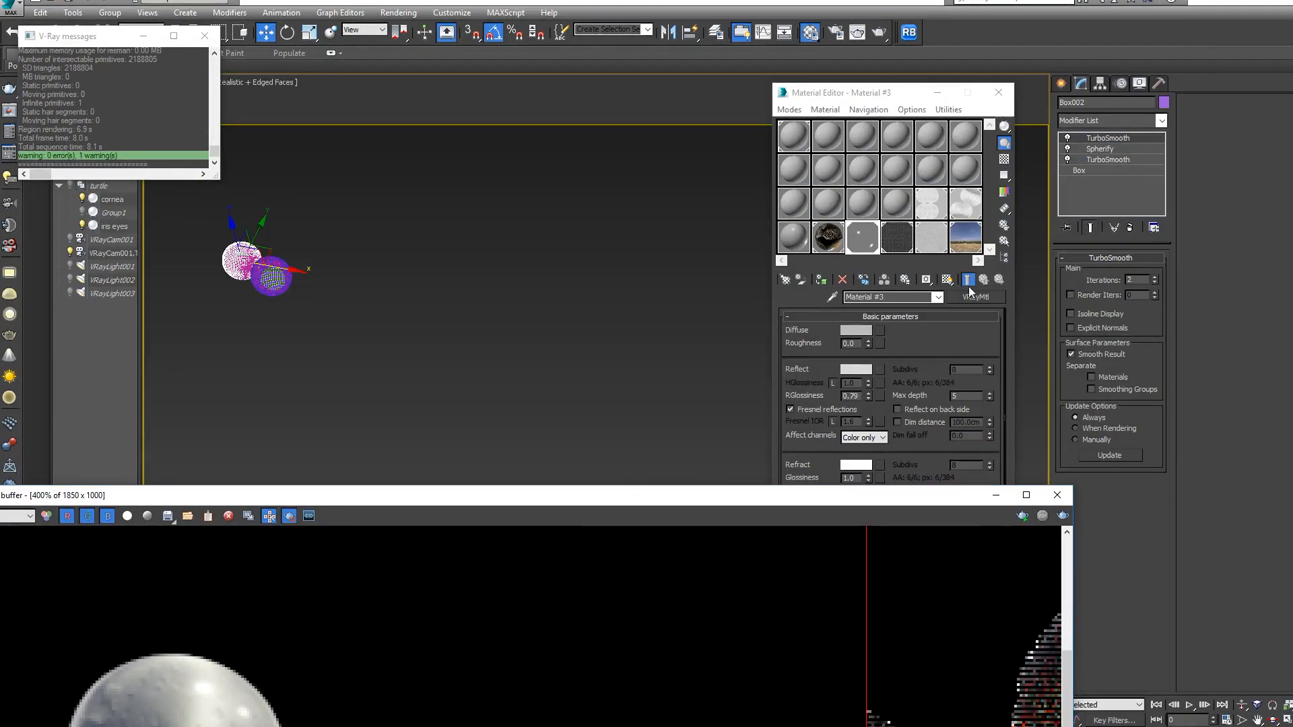
click(888, 229)
click(1004, 160)
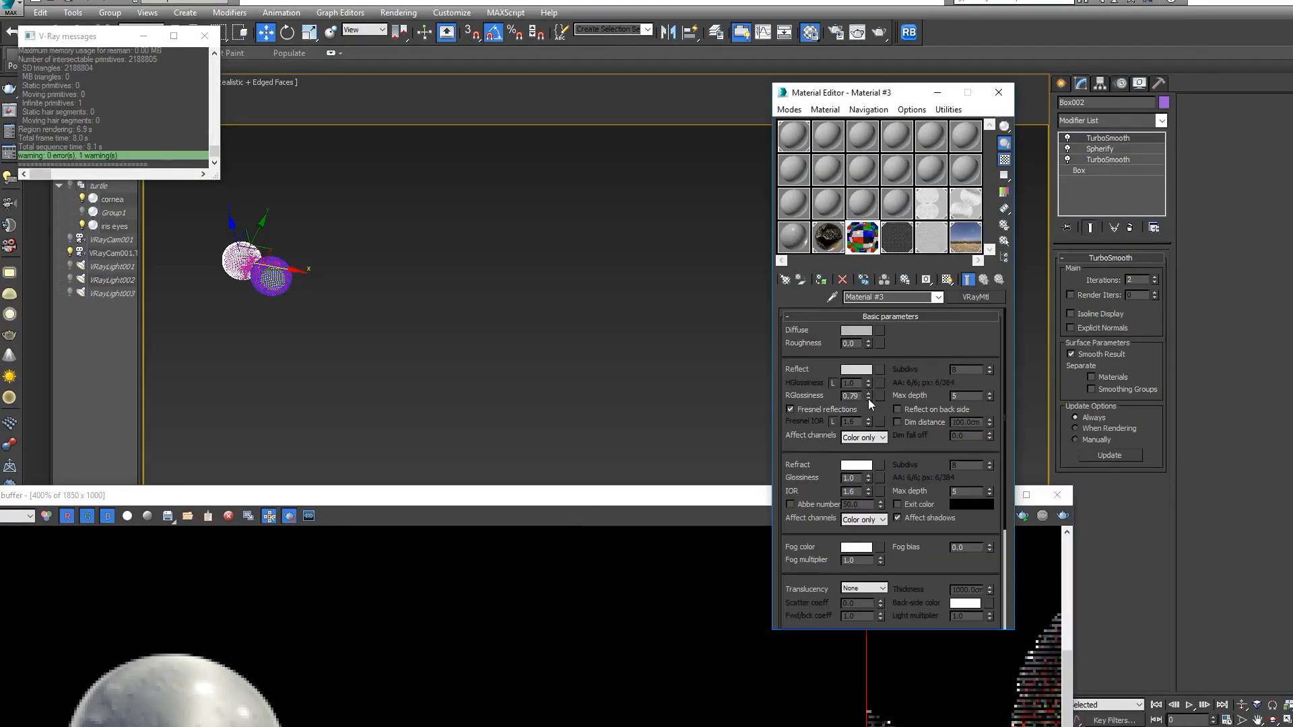
- Raise the eye shell material's reflection glossiness to 0.97, re-render a region around the two eyes and close the frame buffer
drag(867, 398, 868, 389)
drag(532, 504, 719, 74)
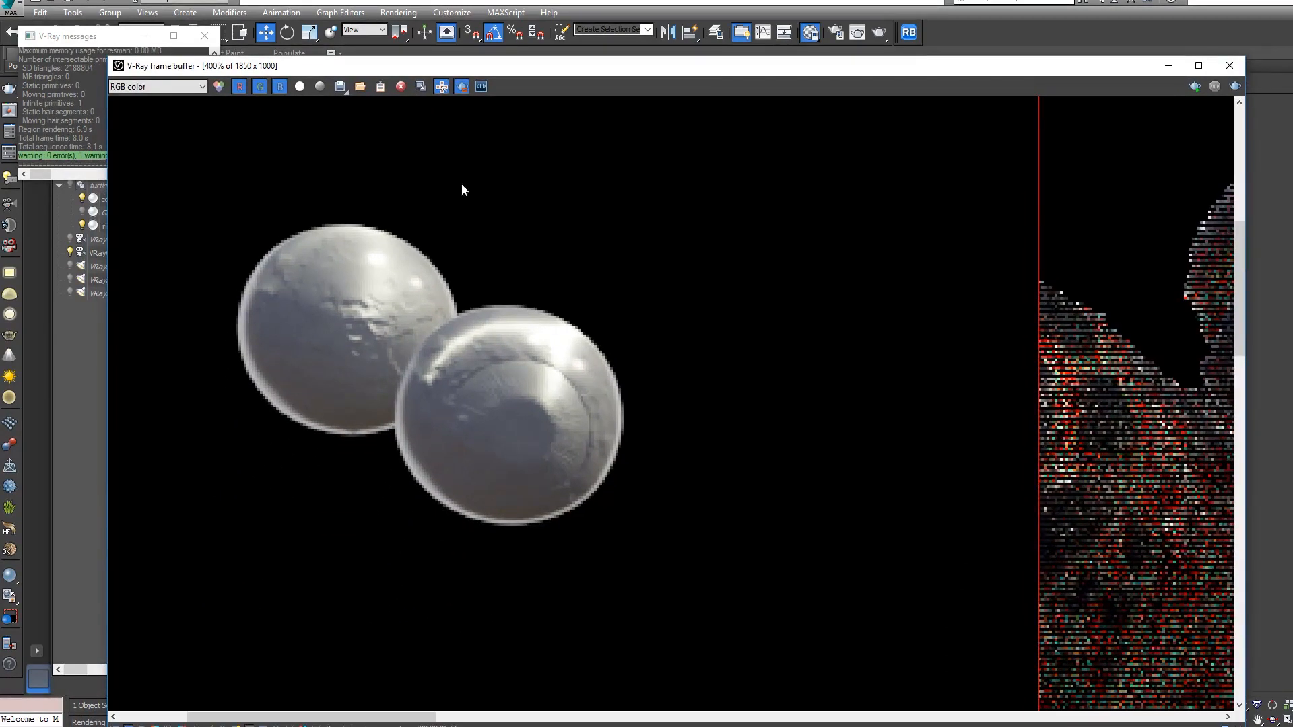
drag(142, 171, 825, 615)
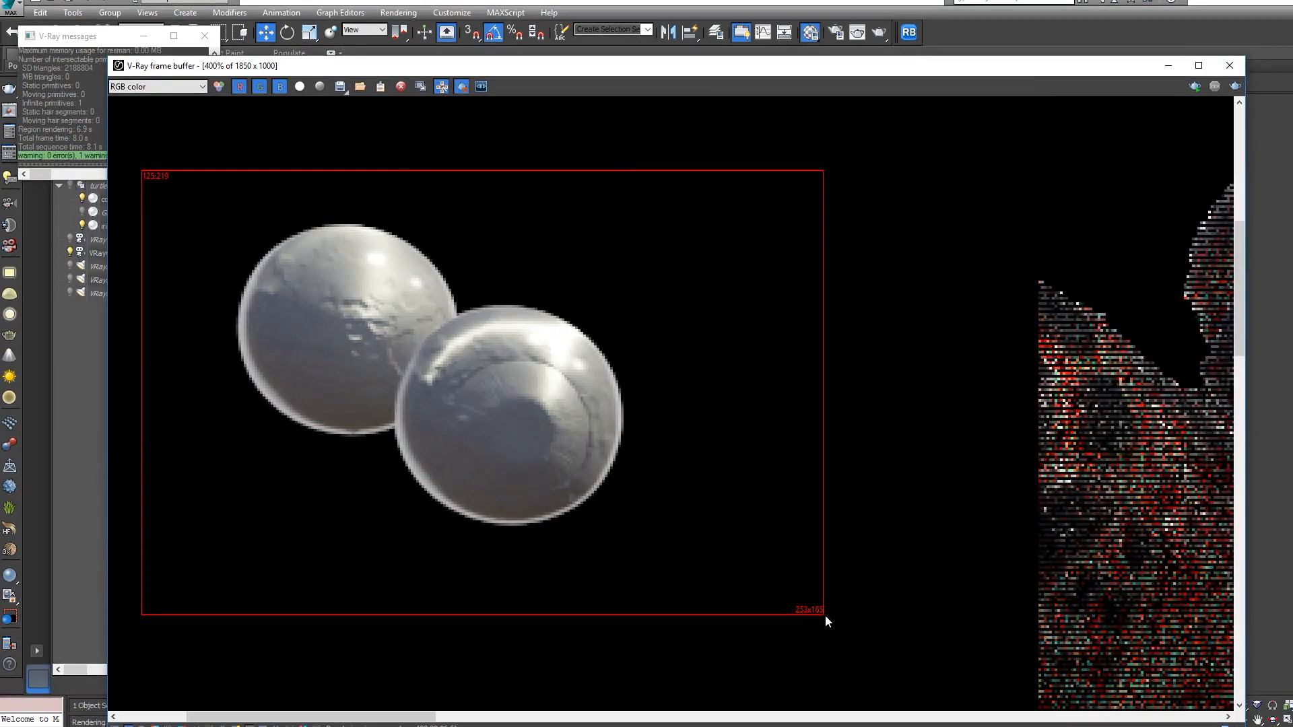
click(1237, 86)
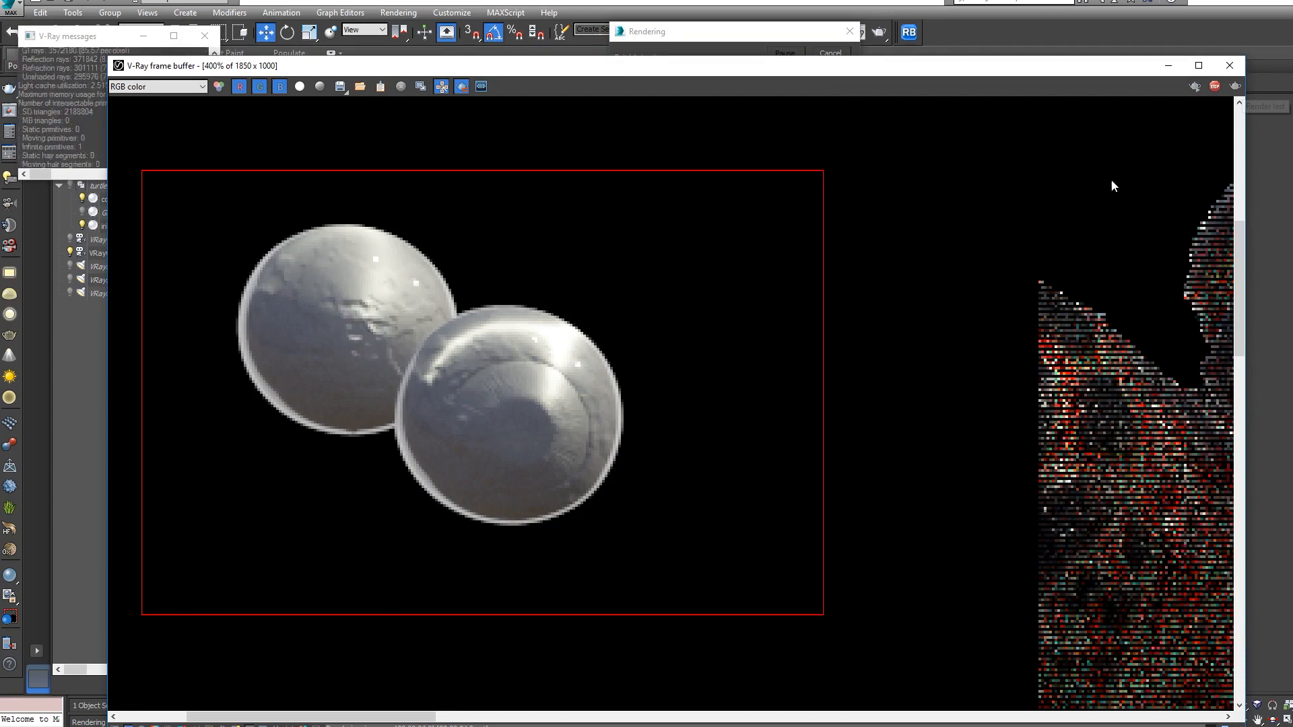
click(1231, 65)
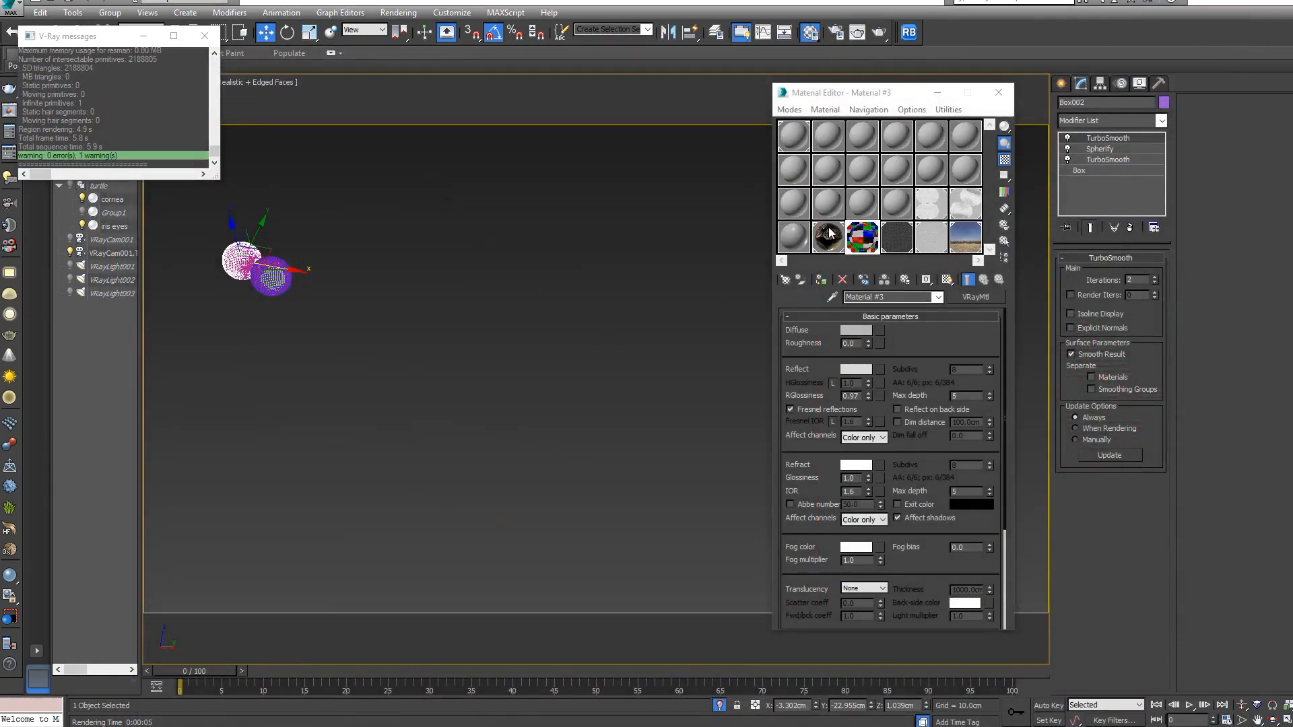
- Copy the turtle skin material into an empty sample slot and freeze both eye shells, without showing them in gray
drag(830, 232, 833, 204)
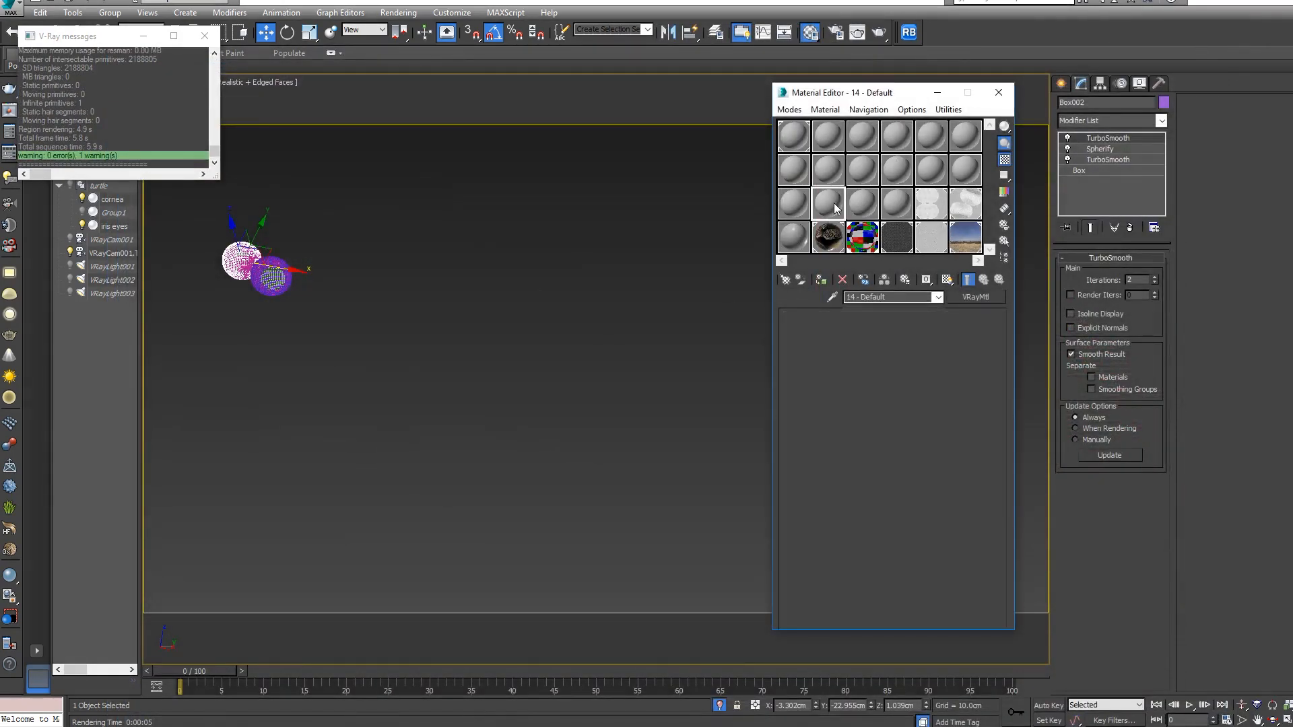
click(276, 288)
key(z)
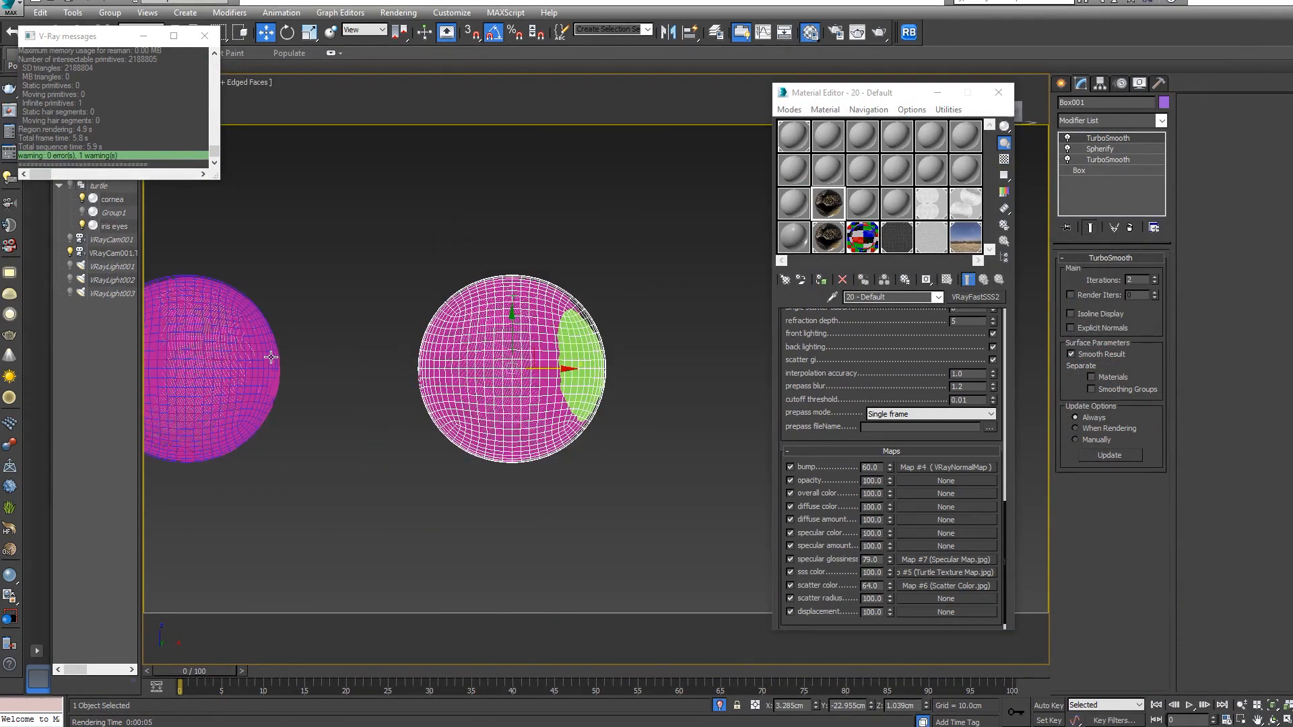
ctrl+click(271, 357)
right_click(270, 357)
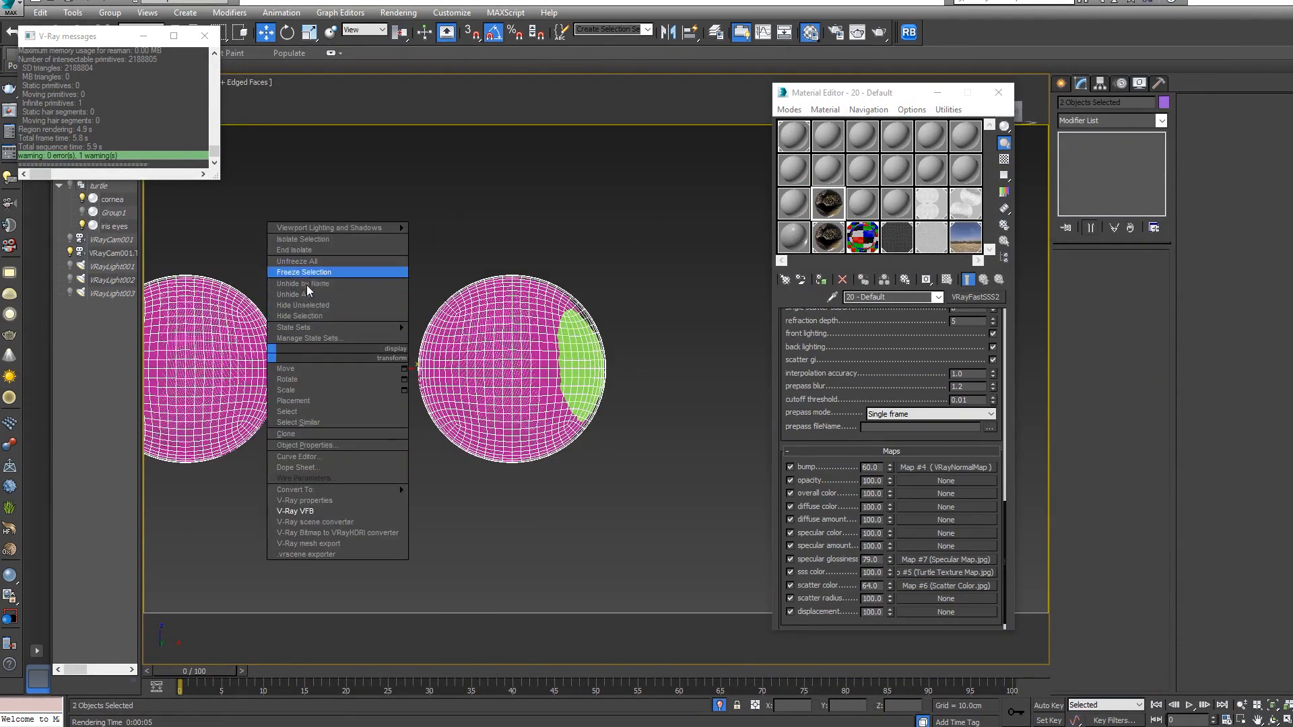
click(304, 445)
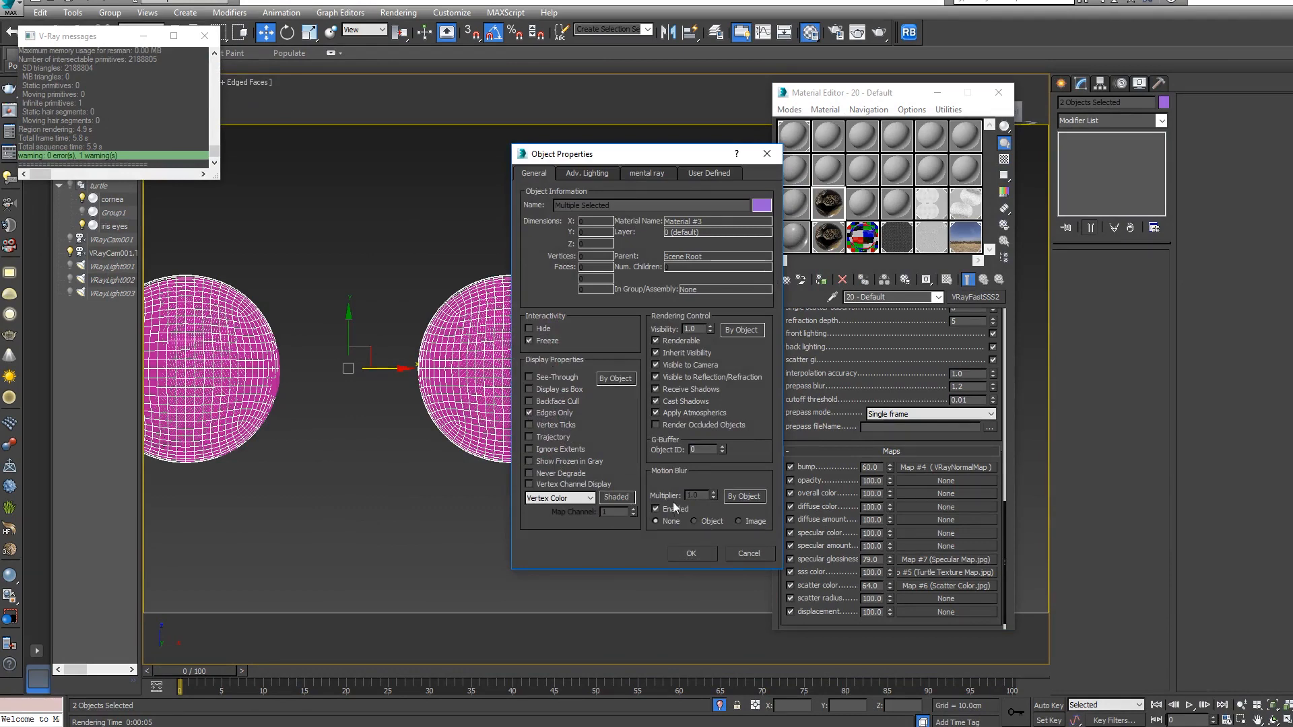
click(692, 553)
- Select the cornea mesh and rename the copied skin material as Cornea
scroll(620, 409, up, 6)
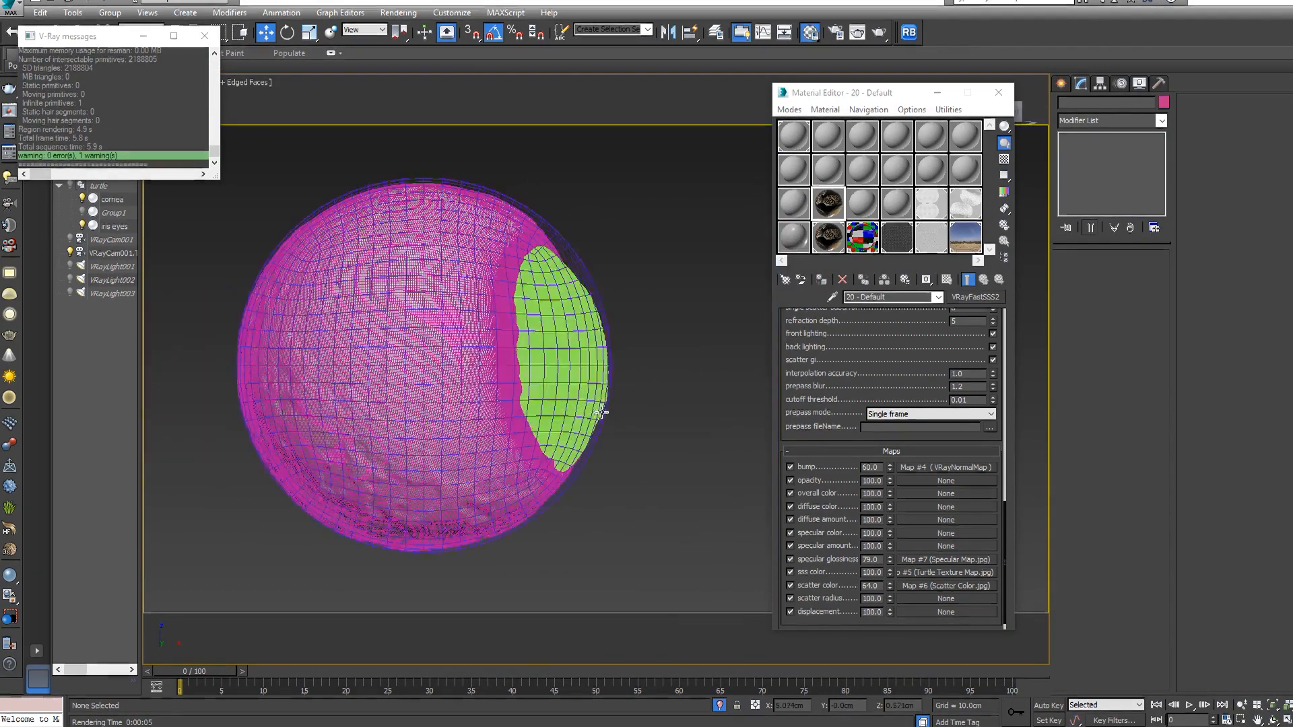
click(589, 381)
alt+middle_drag(669, 412, 606, 431)
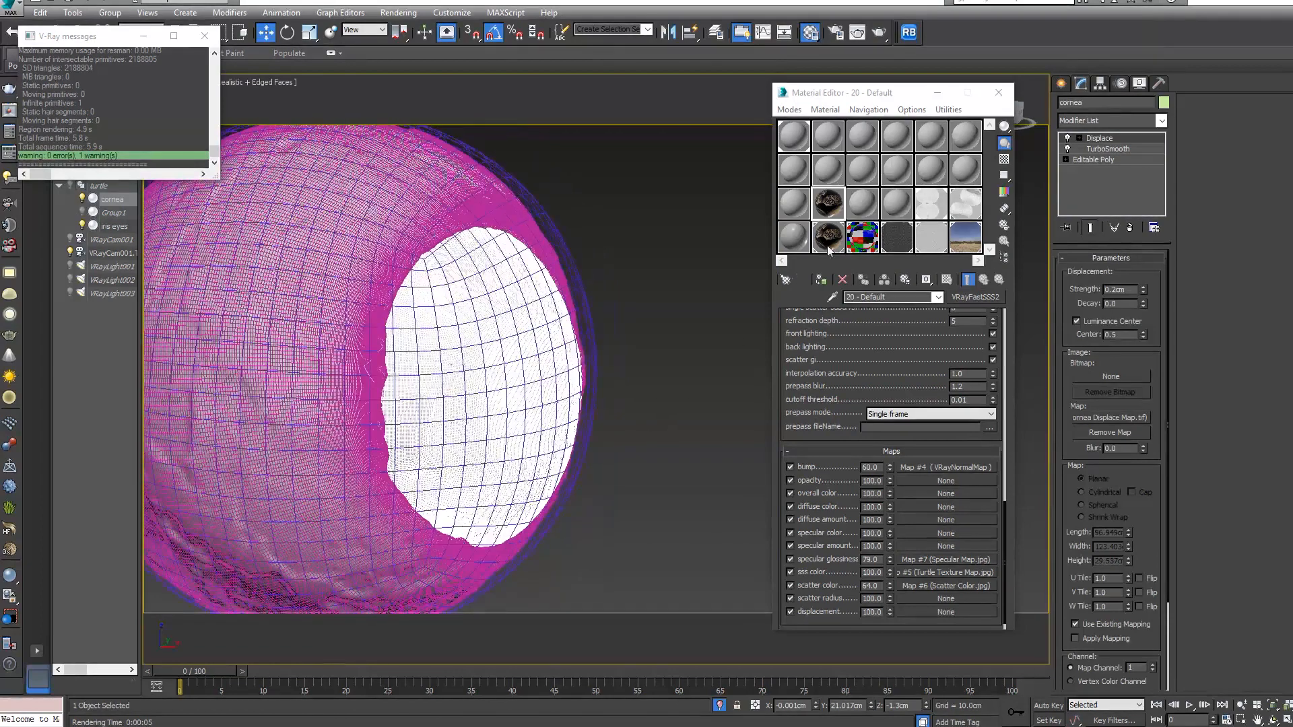
click(831, 196)
drag(893, 300, 754, 310)
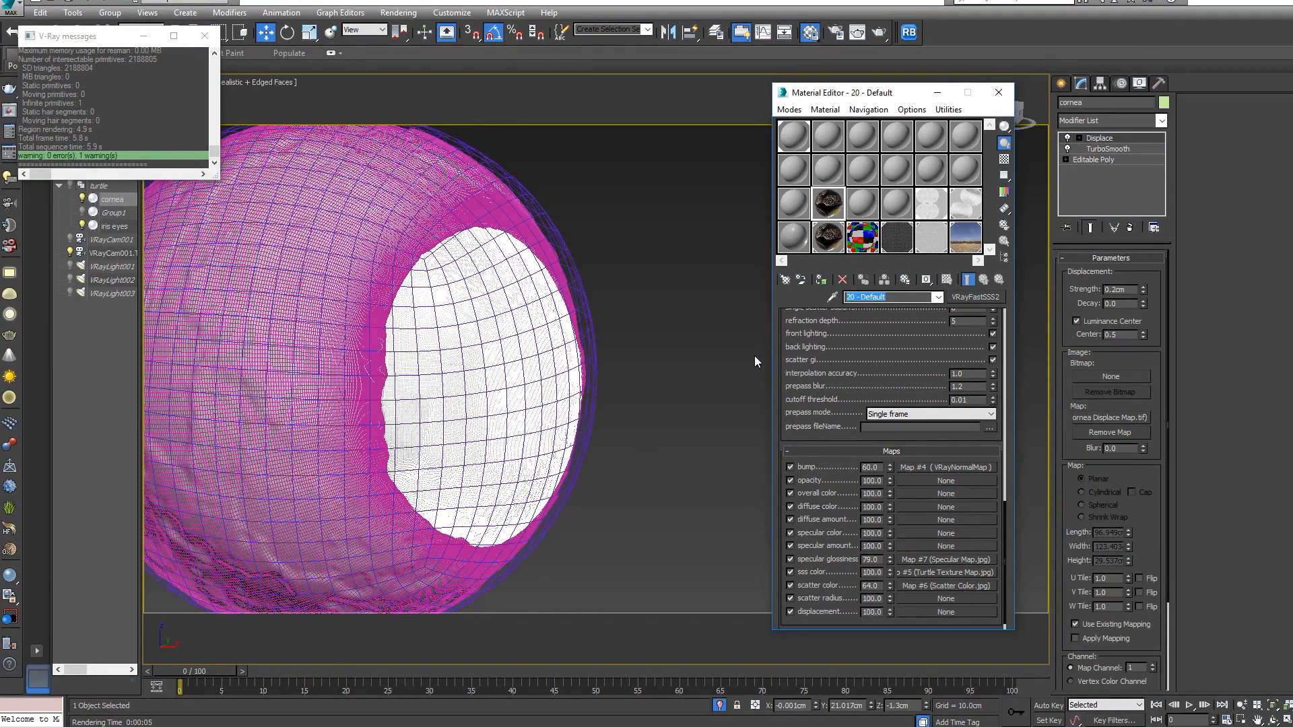
text(Cornea)
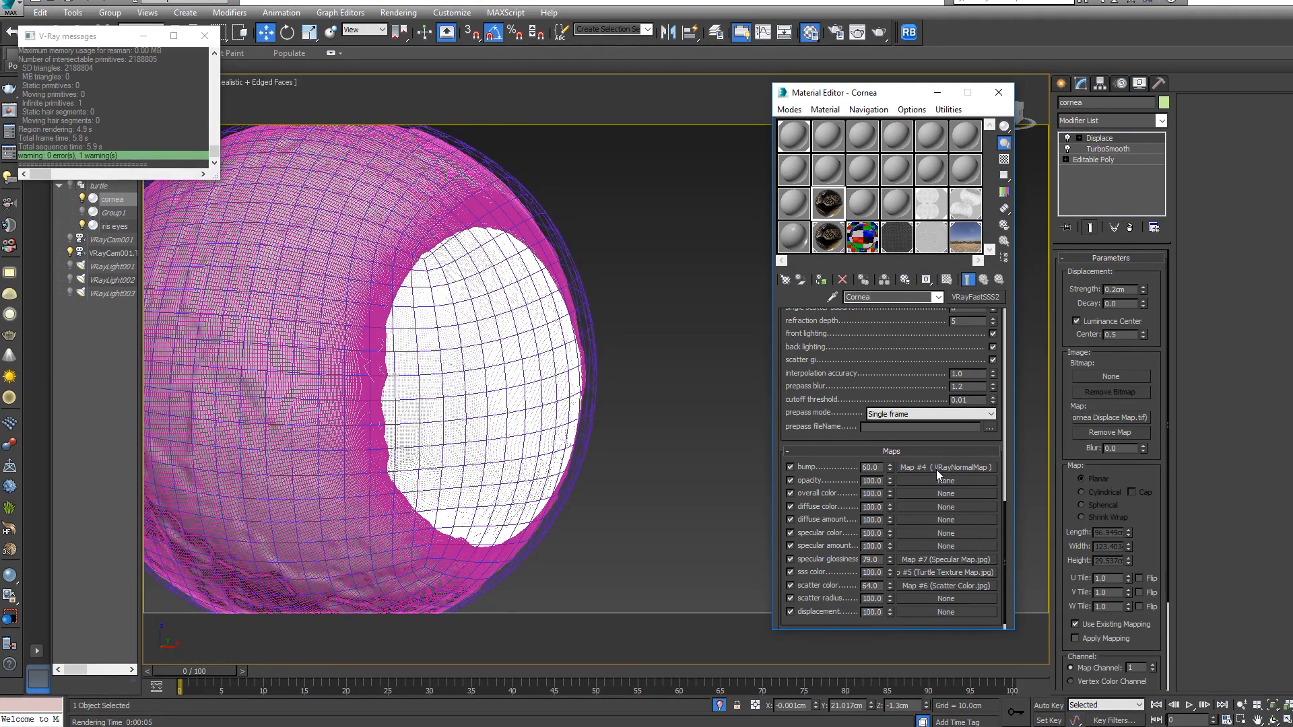
- Disable the bump, specular glossiness and scatter color maps of the Cornea material
right_click(941, 471)
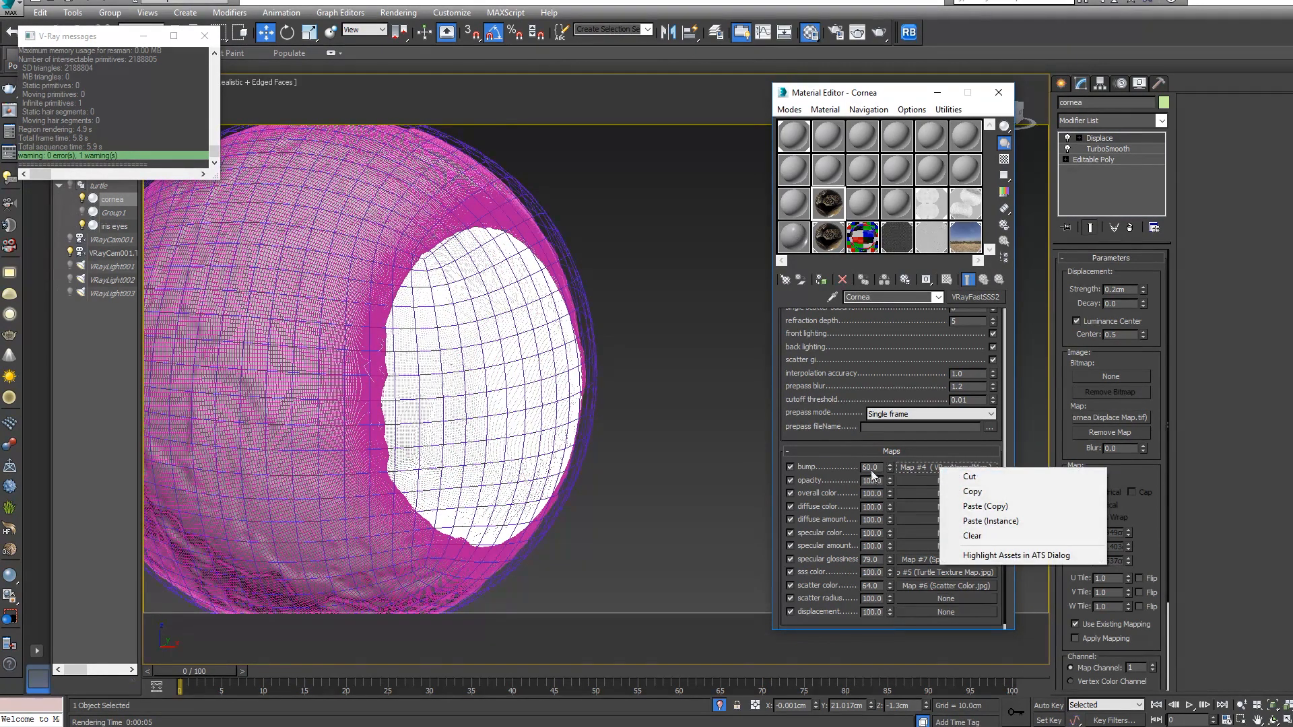
click(799, 466)
click(790, 466)
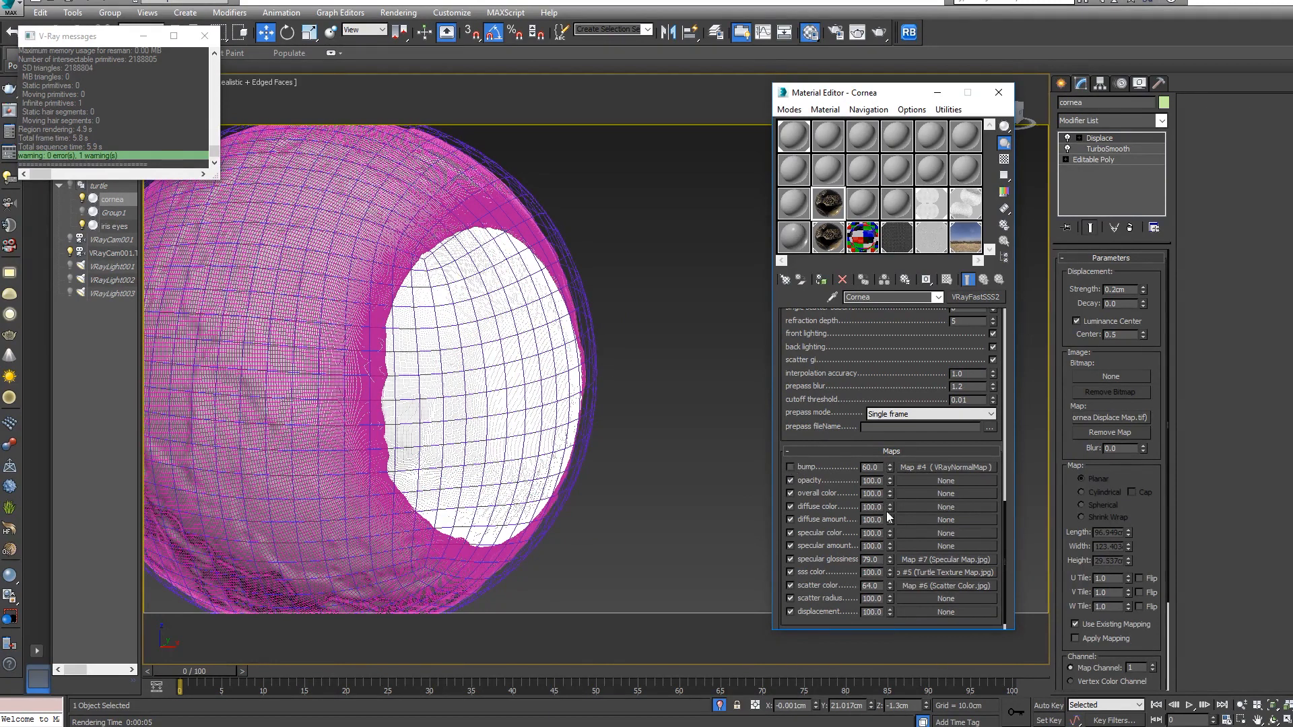
scroll(851, 549, down, 1)
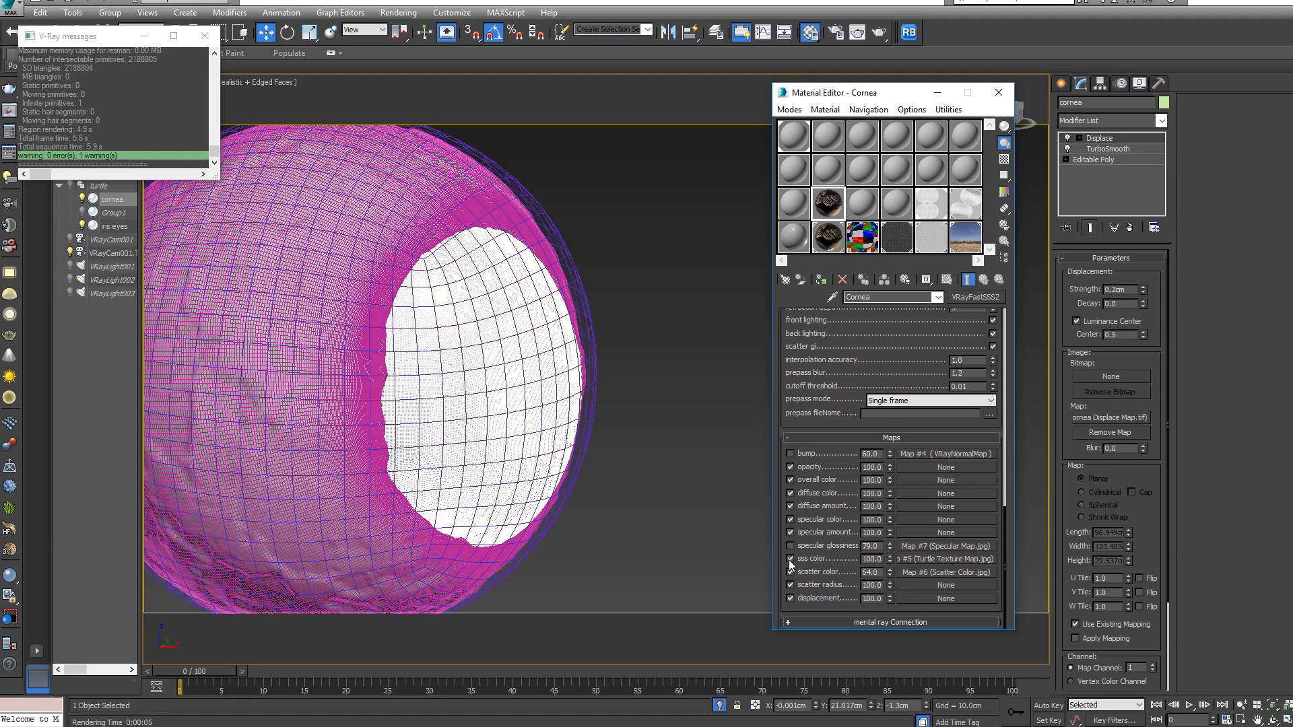
- Replace the bitmap of the Cornea material's SSS color map with Cornea Texture
click(924, 559)
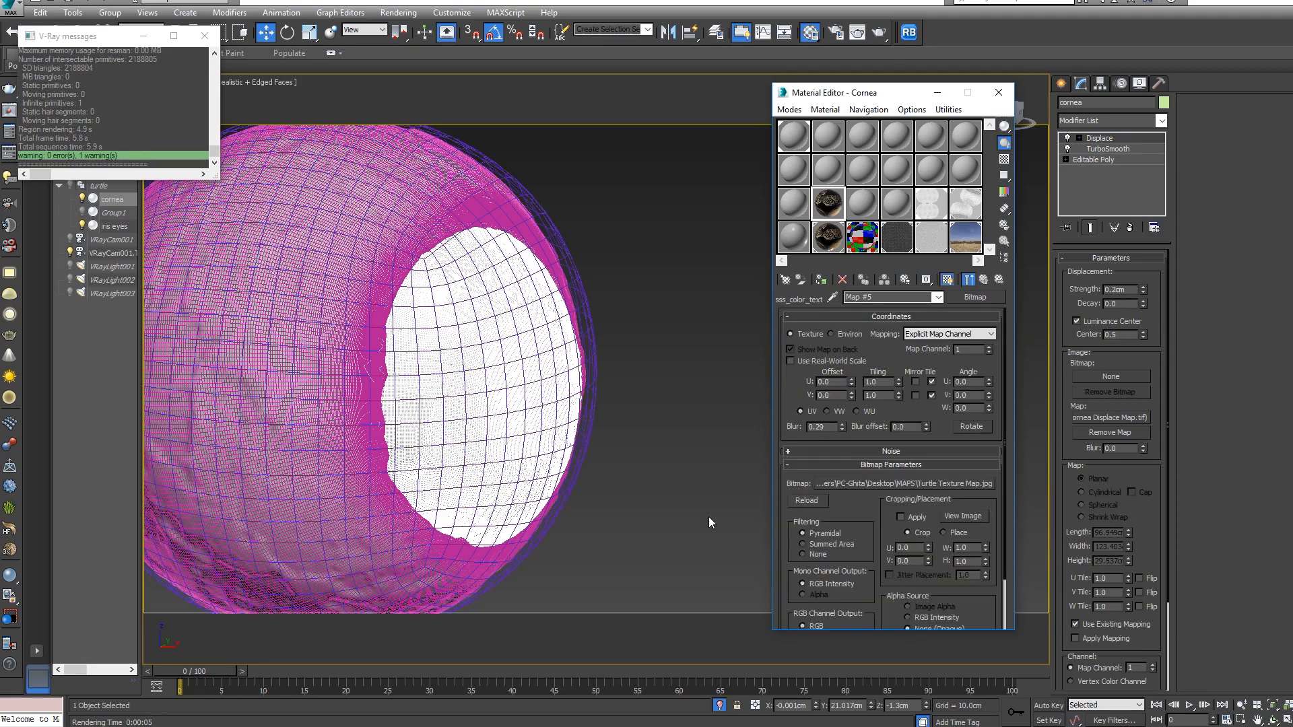
click(886, 478)
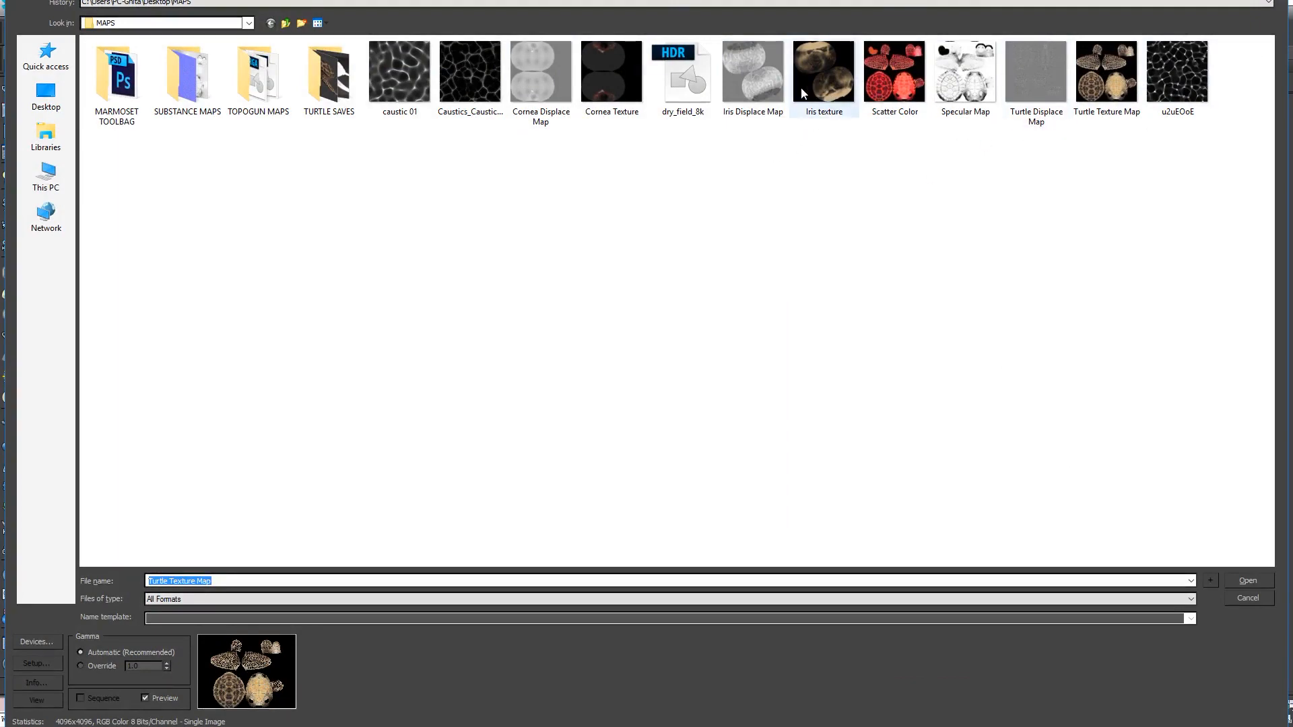
double_click(610, 87)
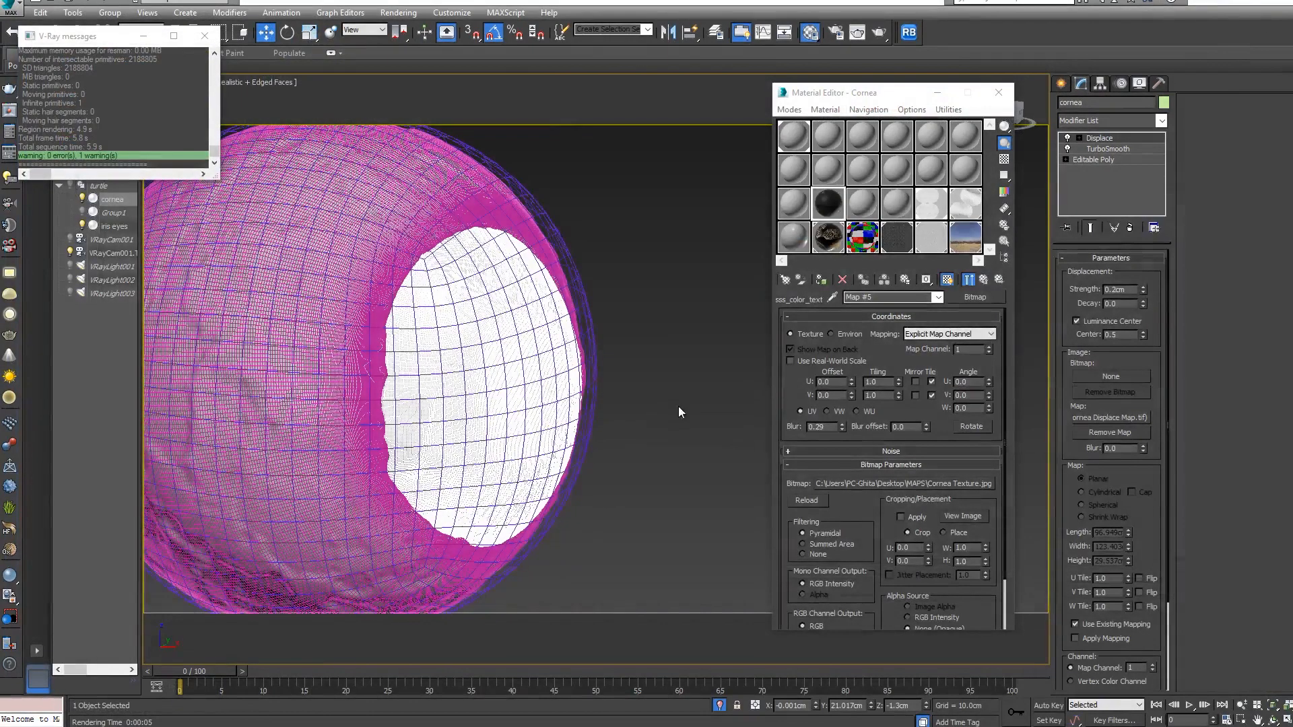
- Assign the Cornea material to the cornea mesh and show its texture in the viewport without edged faces
click(819, 280)
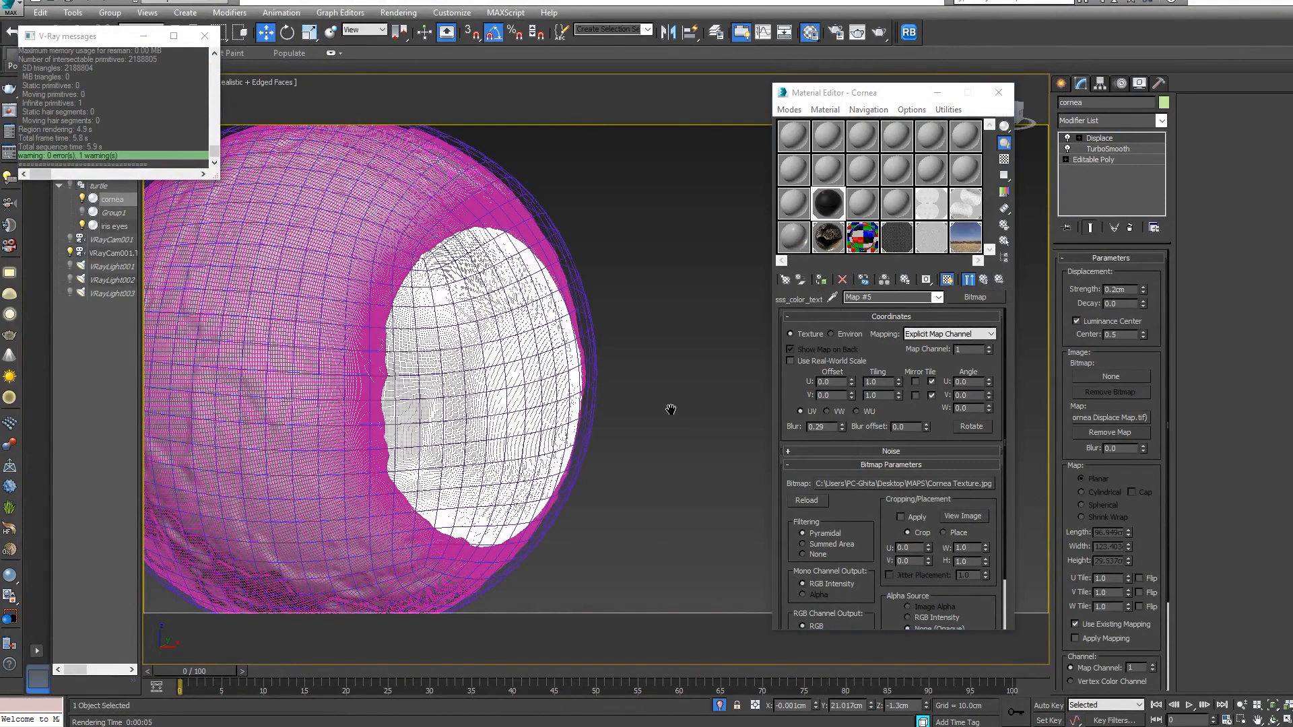
key(F4)
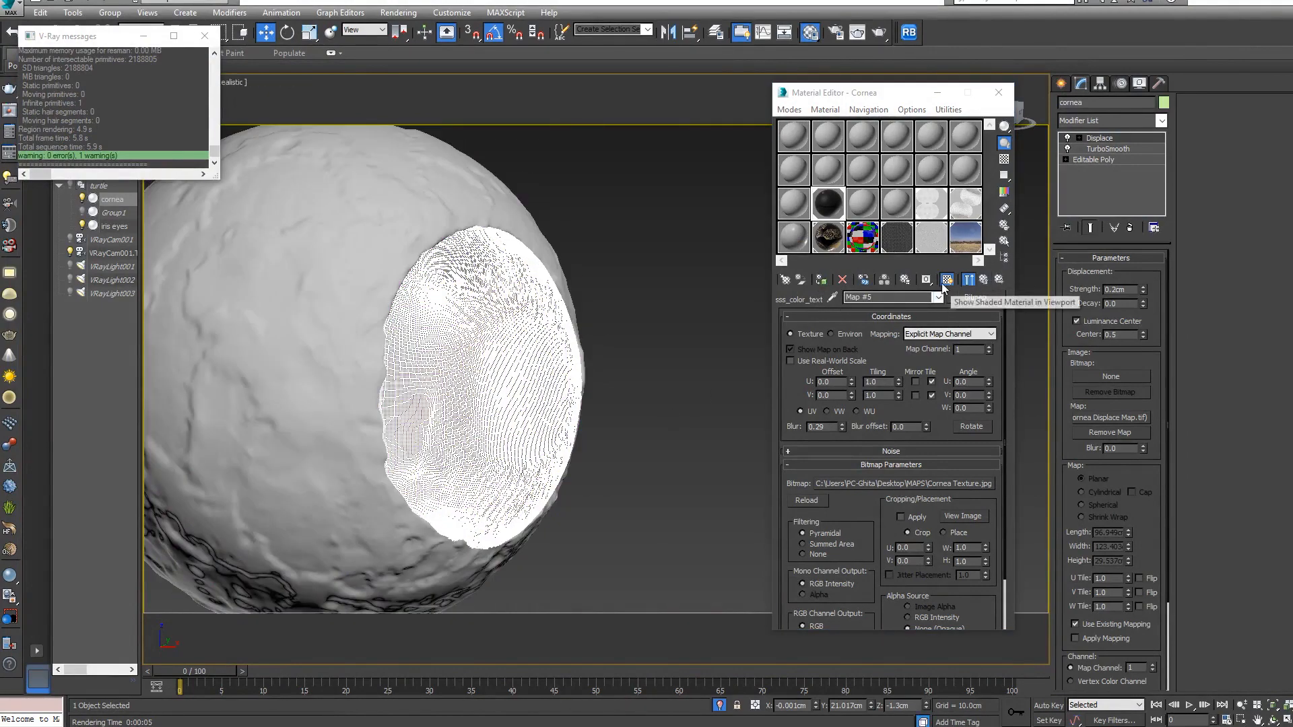
click(947, 279)
click(670, 393)
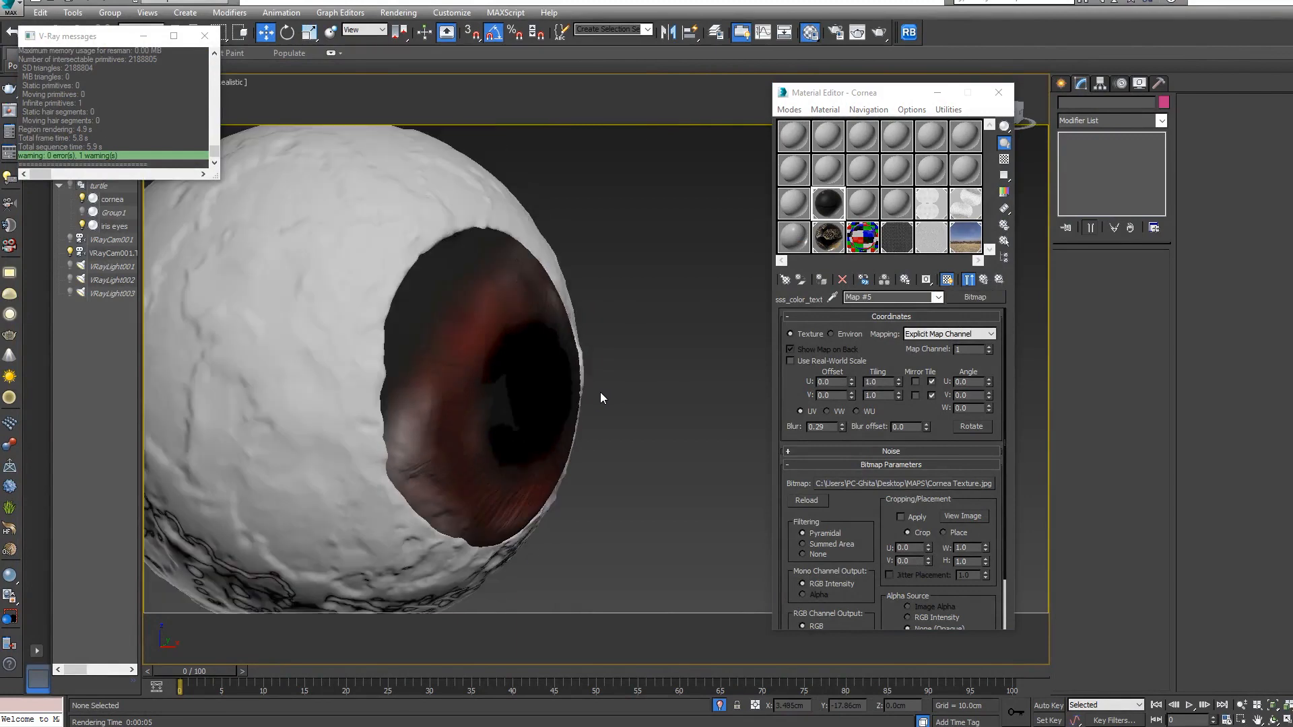
- Select the iris eyes mesh, copy the Cornea material to the neighbouring slot and load Iris texture as the copy's SSS color bitmap
middle_drag(420, 438, 462, 422)
click(350, 425)
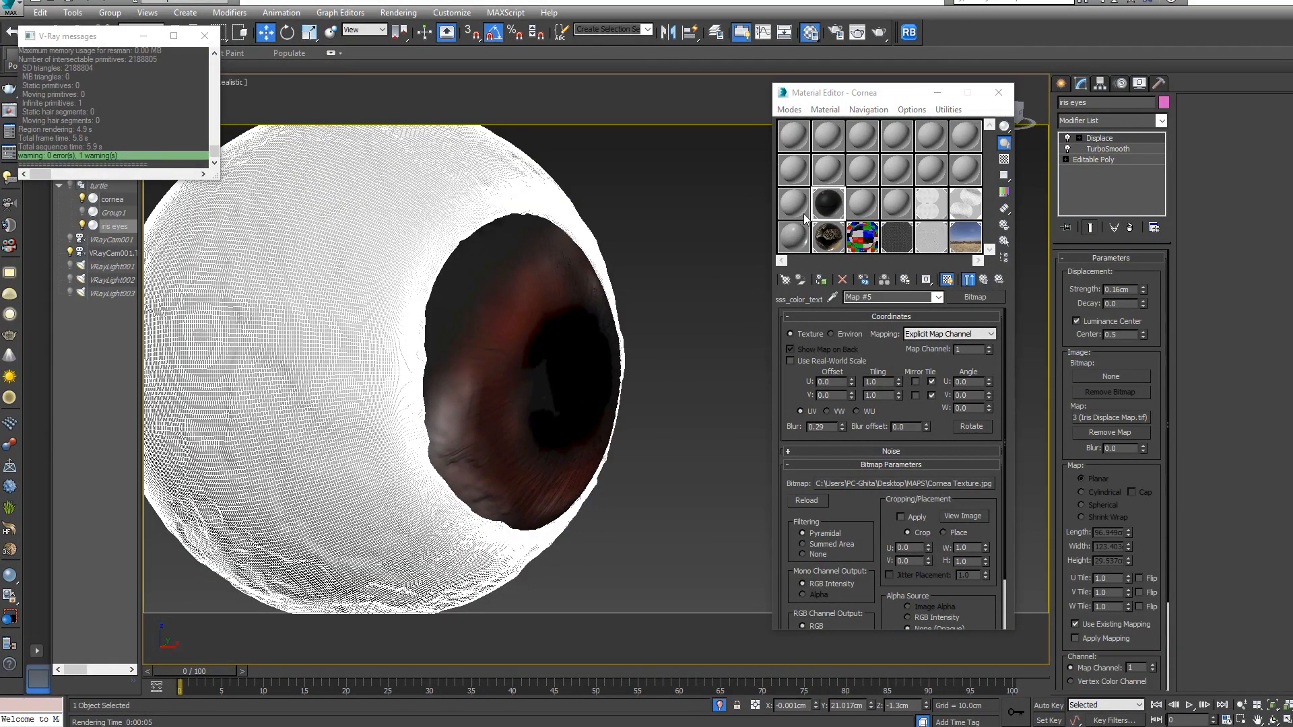
drag(821, 207, 863, 206)
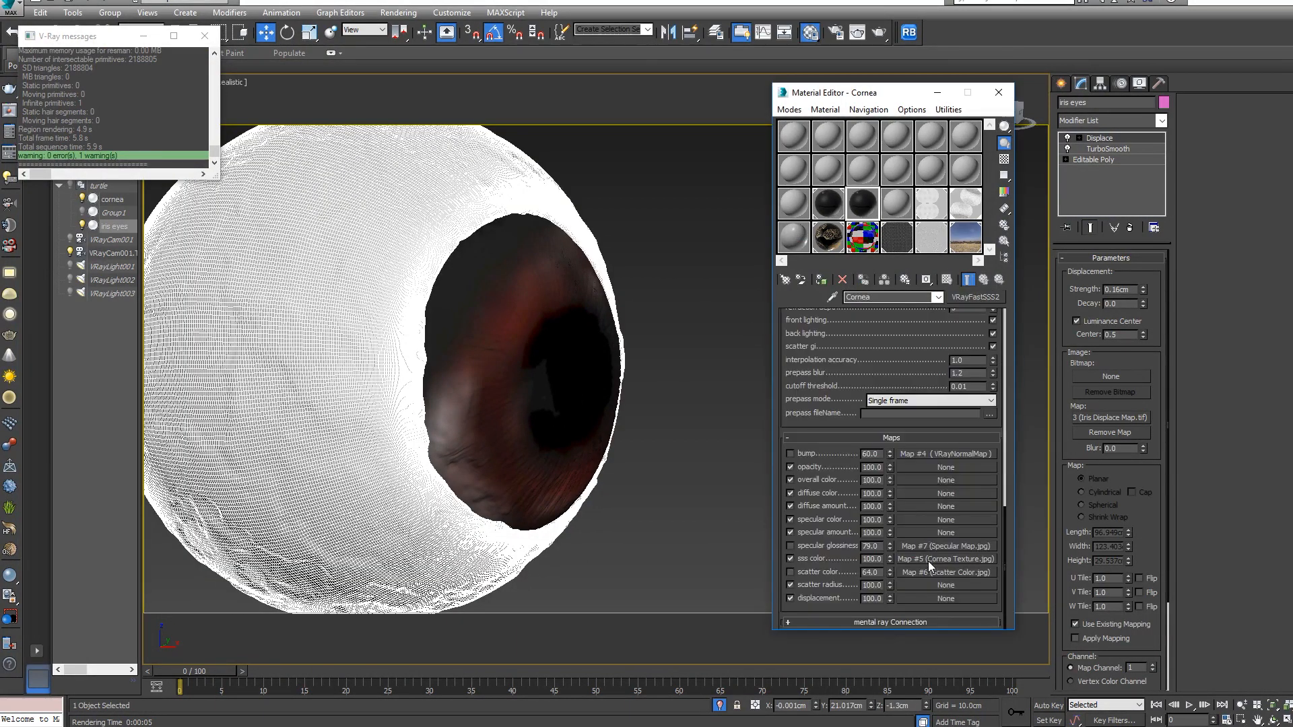
click(933, 560)
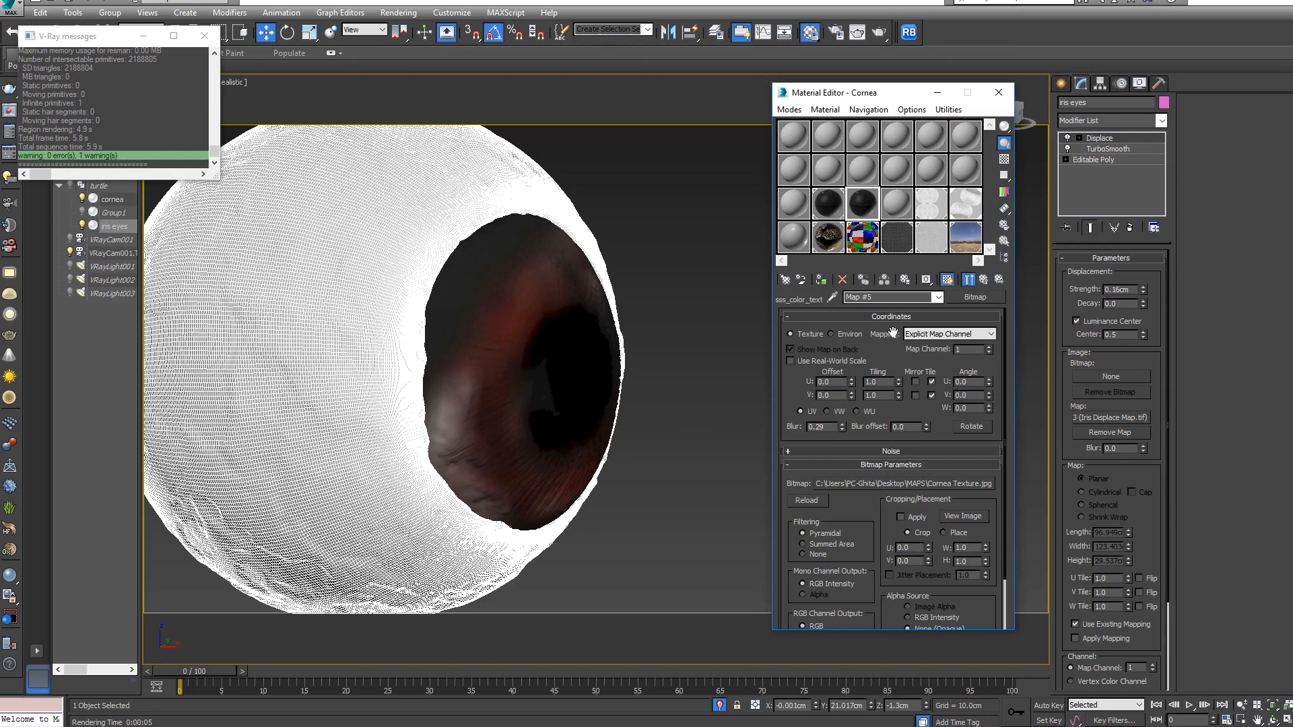
click(875, 483)
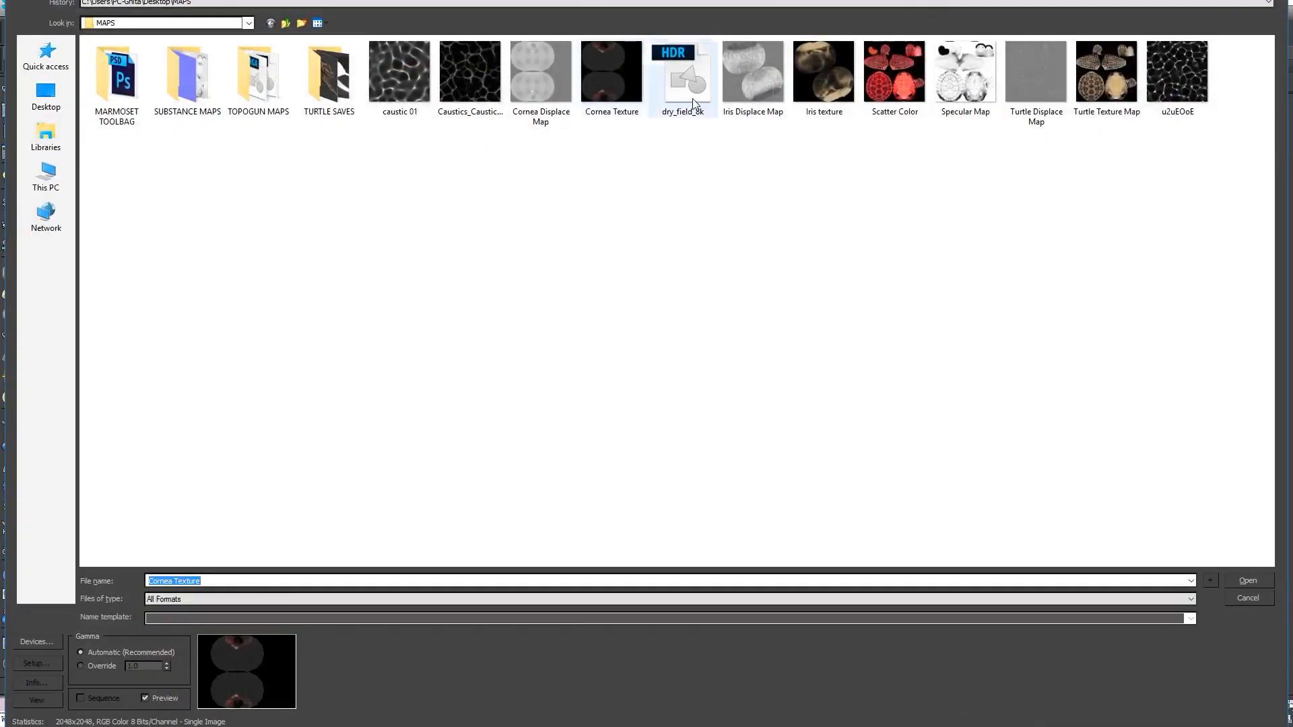
double_click(817, 104)
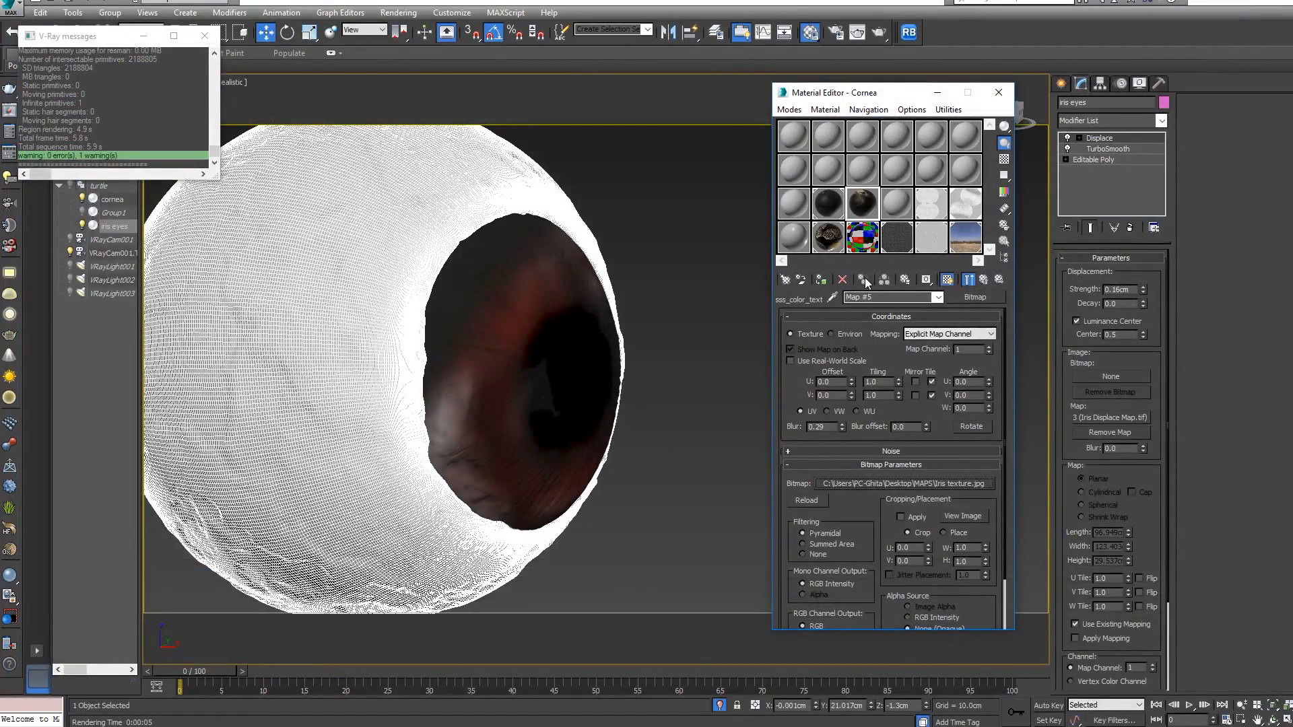
- Assign the copied material to the iris eyes mesh, renaming it Iris instead of replacing the existing one
click(822, 280)
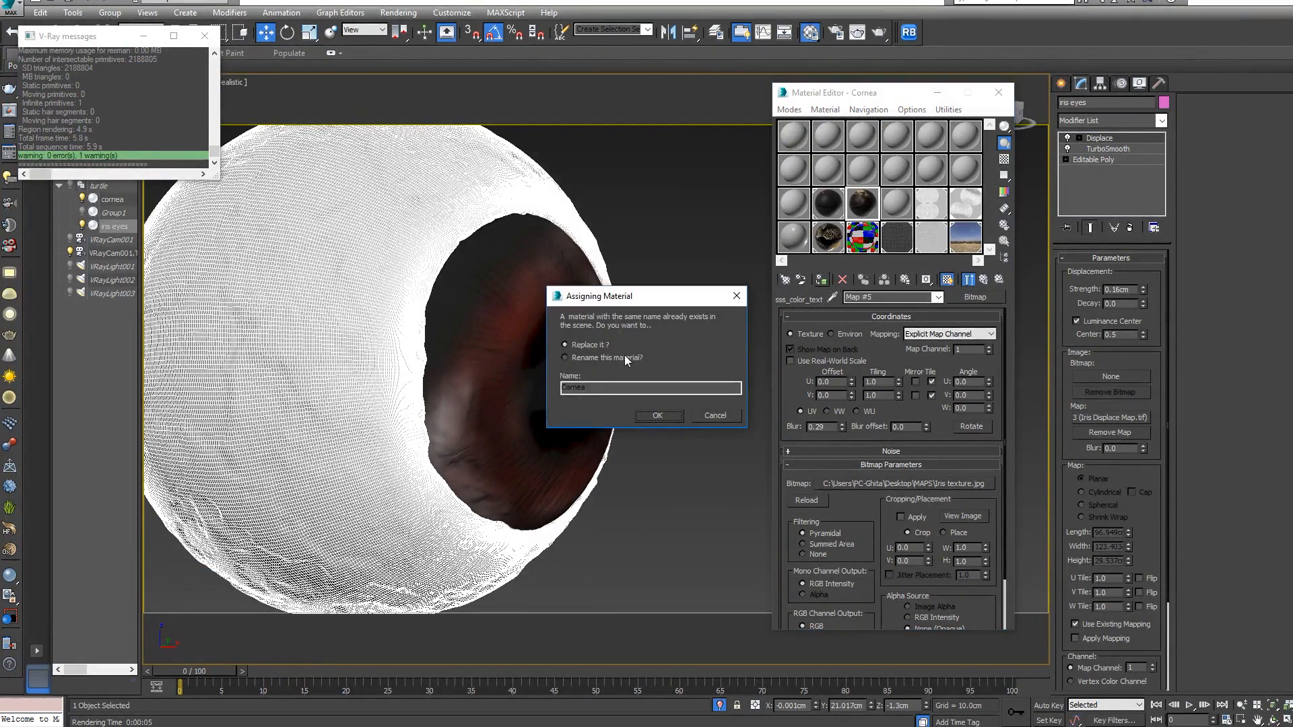
double_click(600, 388)
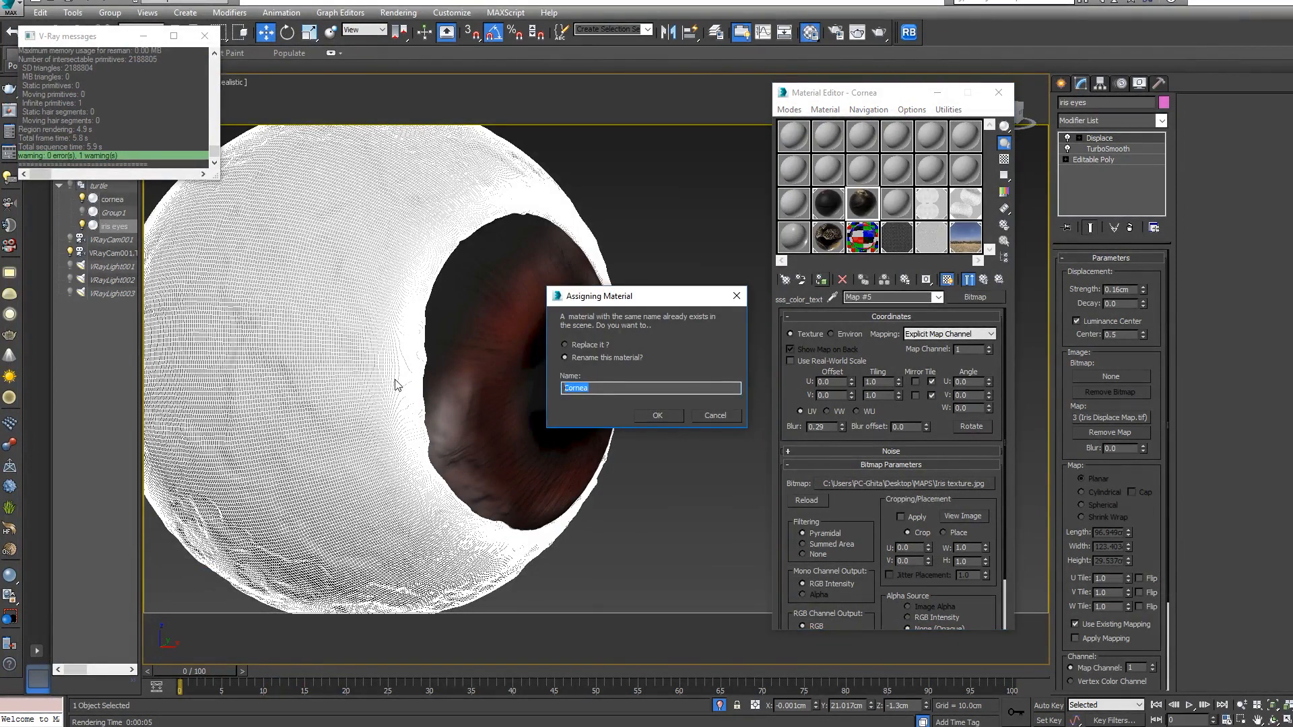
text(Iris)
key(Return)
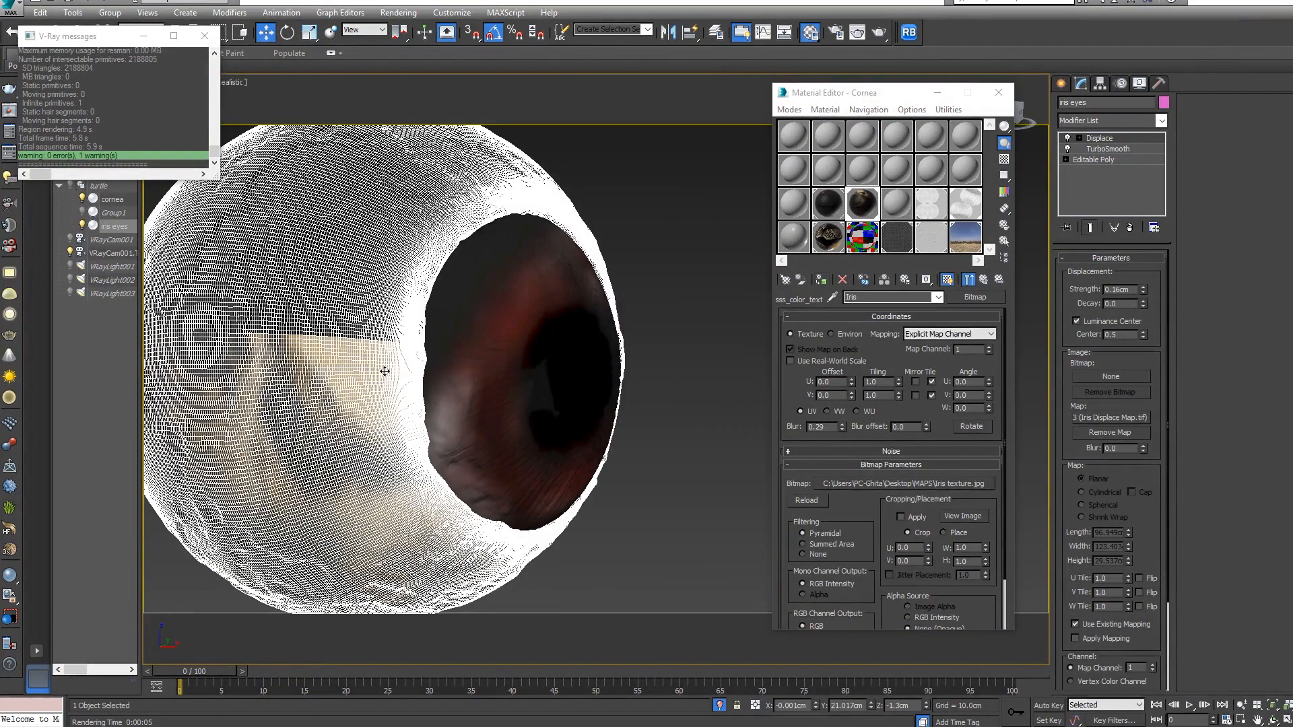
- Set the iris texture's U angle to 180 and deselect the mesh to check the shaded eyeball without edges
double_click(968, 382)
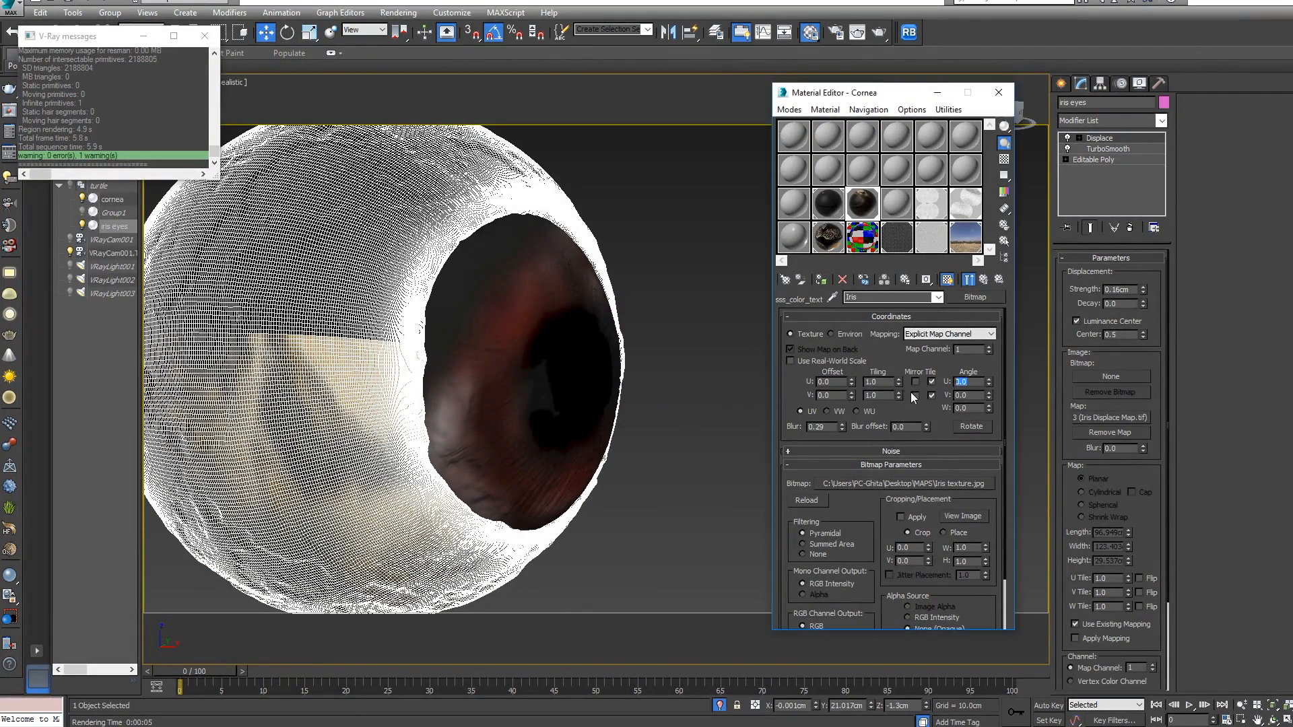
text(180)
key(Return)
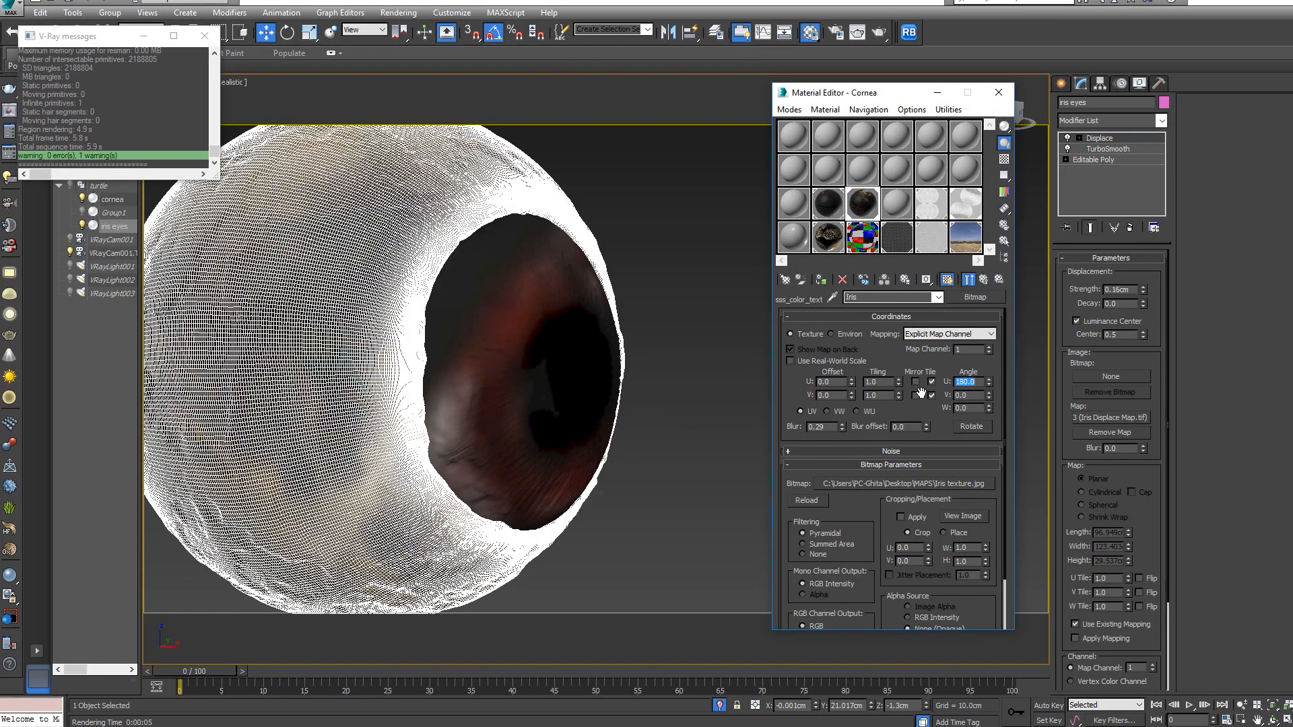
key(F3)
key(F3)
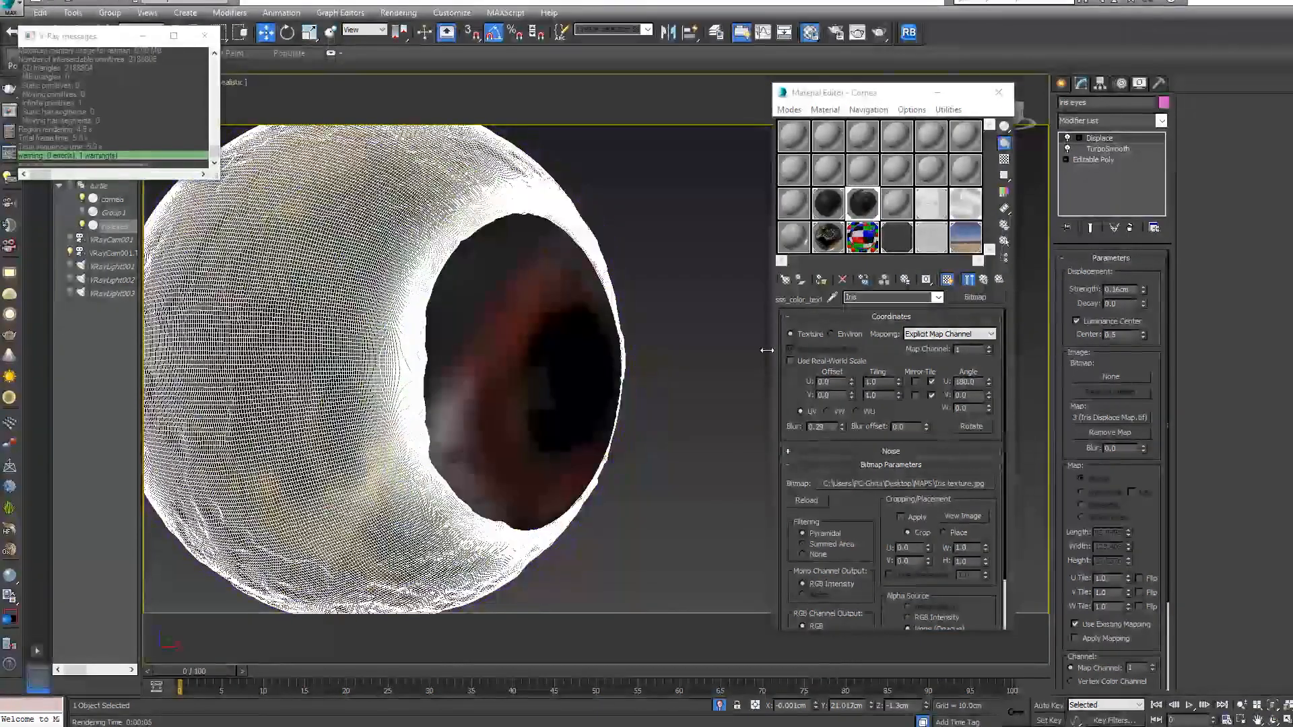
key(F4)
click(726, 370)
key(F4)
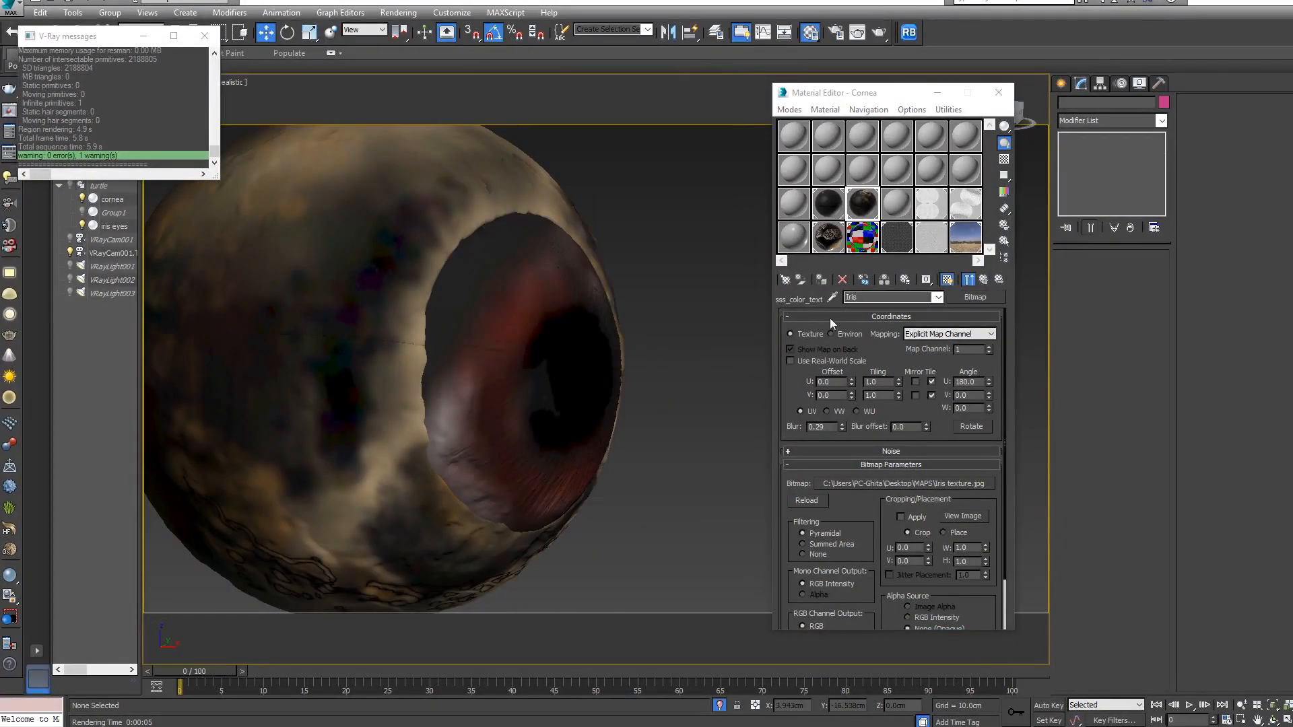
- Set the U angle of the cornea texture map to 180 and compare both eyeballs
click(842, 215)
double_click(968, 382)
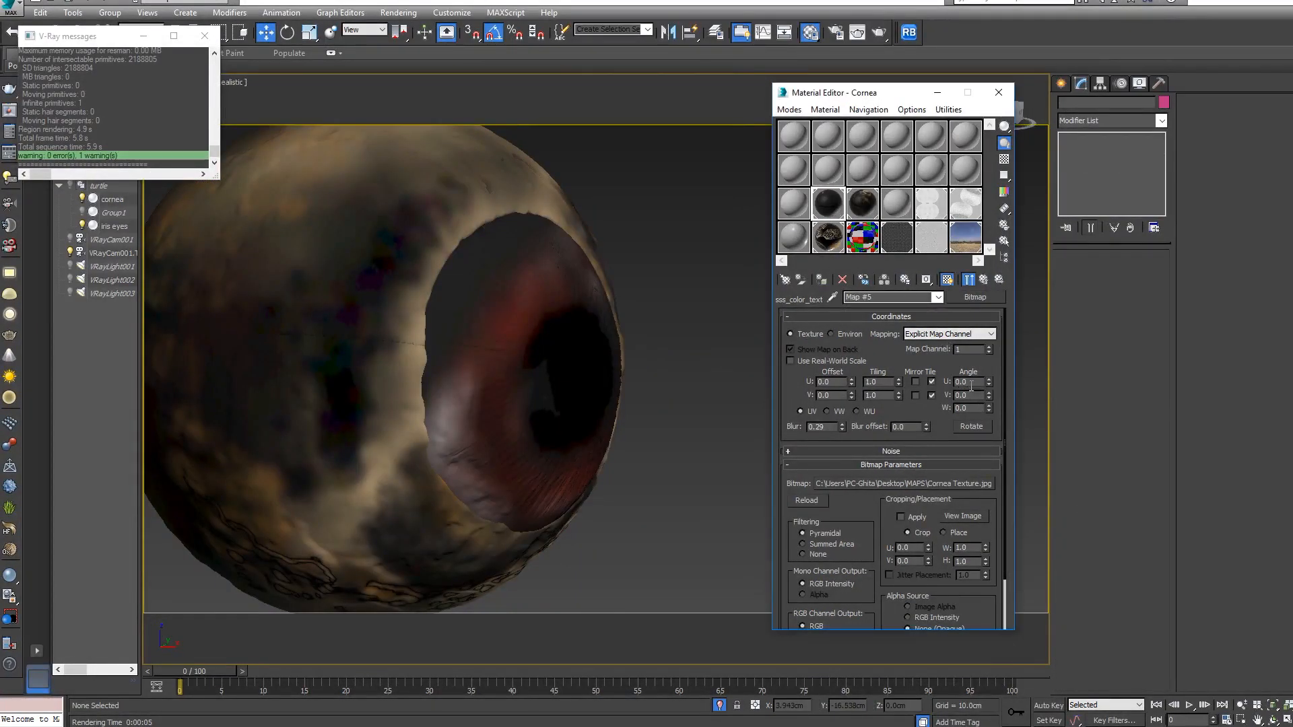
text(180)
key(Return)
scroll(604, 390, down, 5)
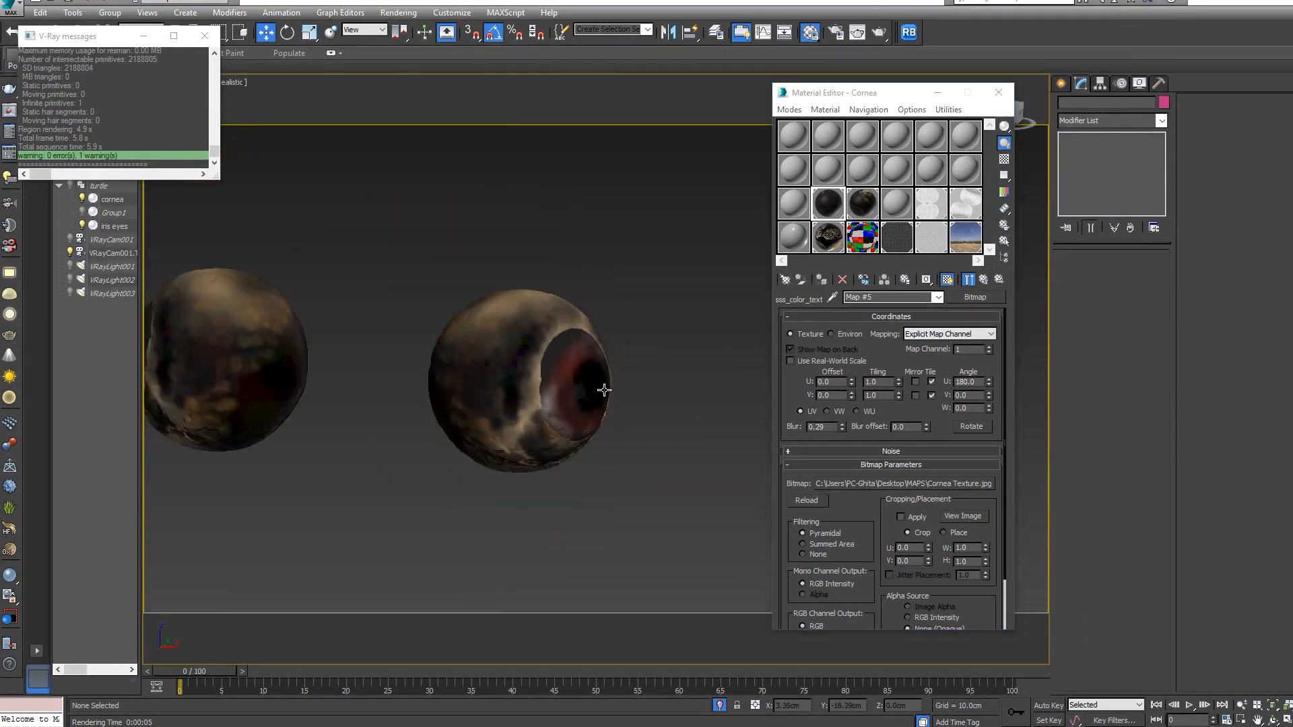
- Render the isolated eyeballs in the V-Ray frame buffer, inspect the result up close and close the buffer
scroll(604, 390, down, 5)
right_click(604, 390)
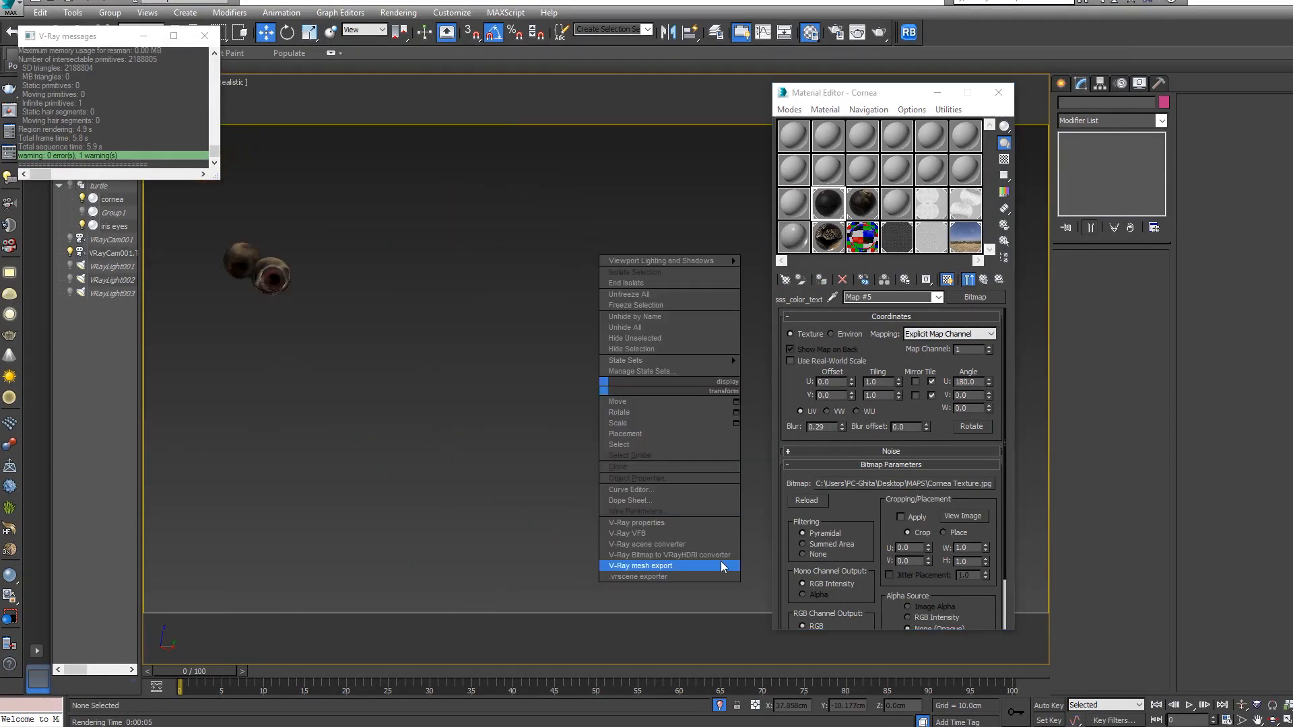
click(664, 533)
click(1236, 87)
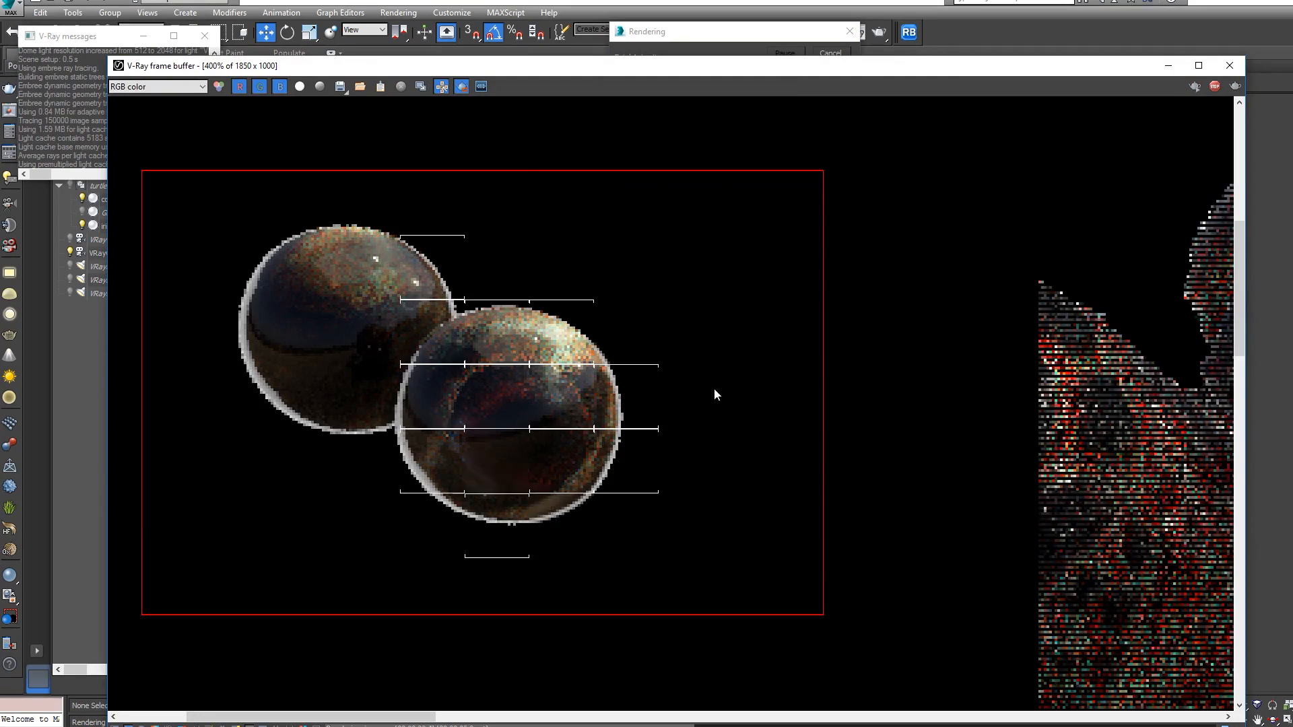
scroll(509, 429, up, 1)
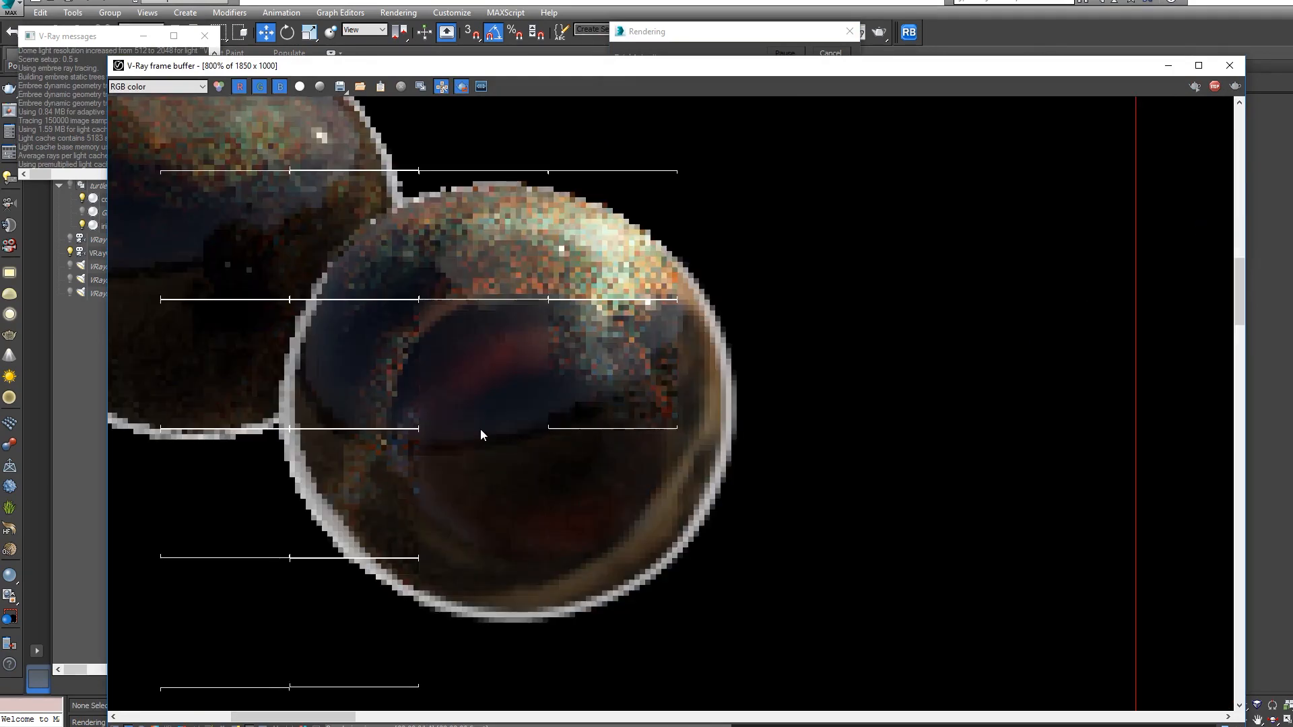
scroll(480, 429, down, 1)
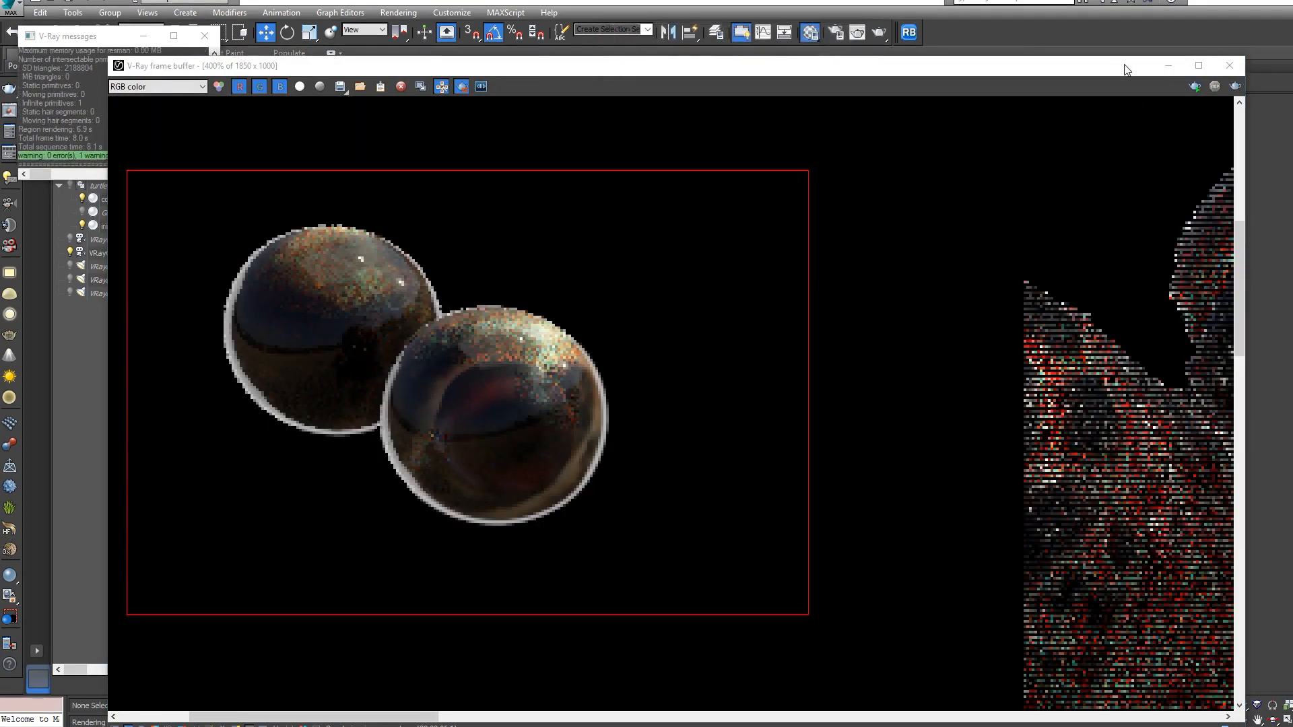
drag(1136, 70, 995, 128)
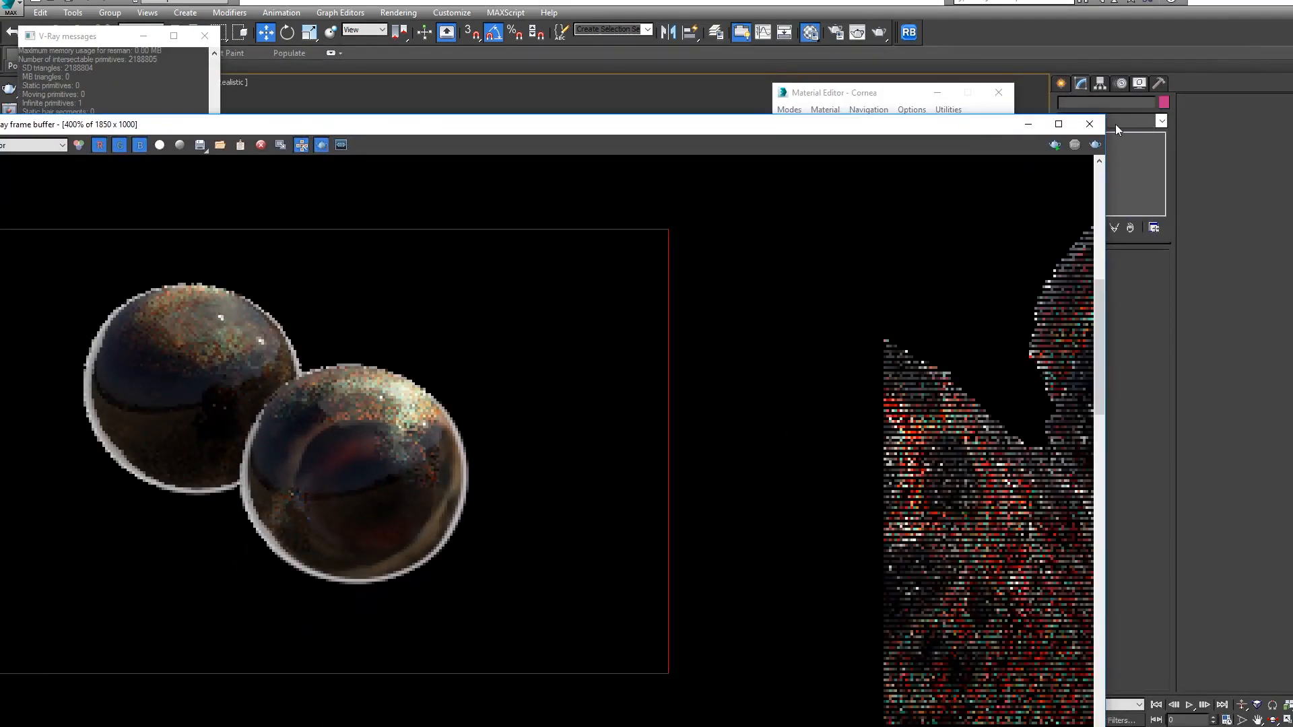
click(1090, 124)
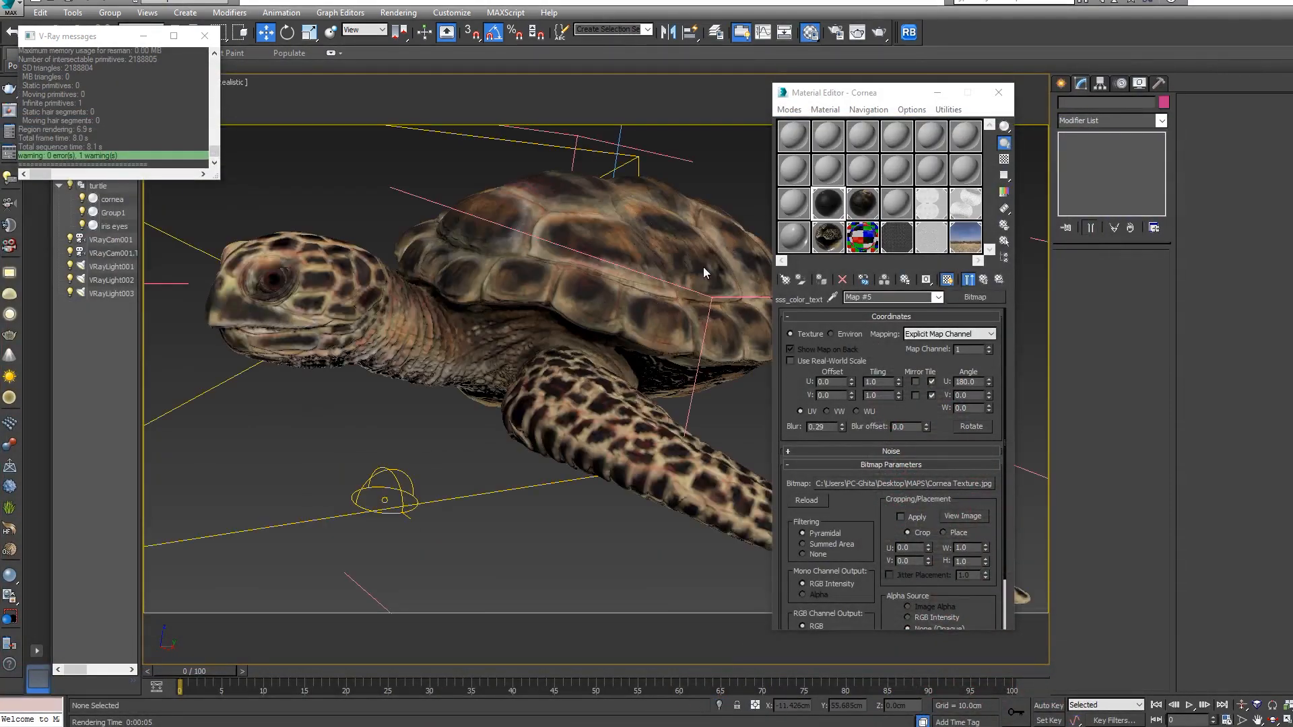
- Reopen the V-Ray frame buffer and render the eye region with the whole turtle visible
right_click(704, 268)
click(741, 410)
scroll(516, 214, down, 1)
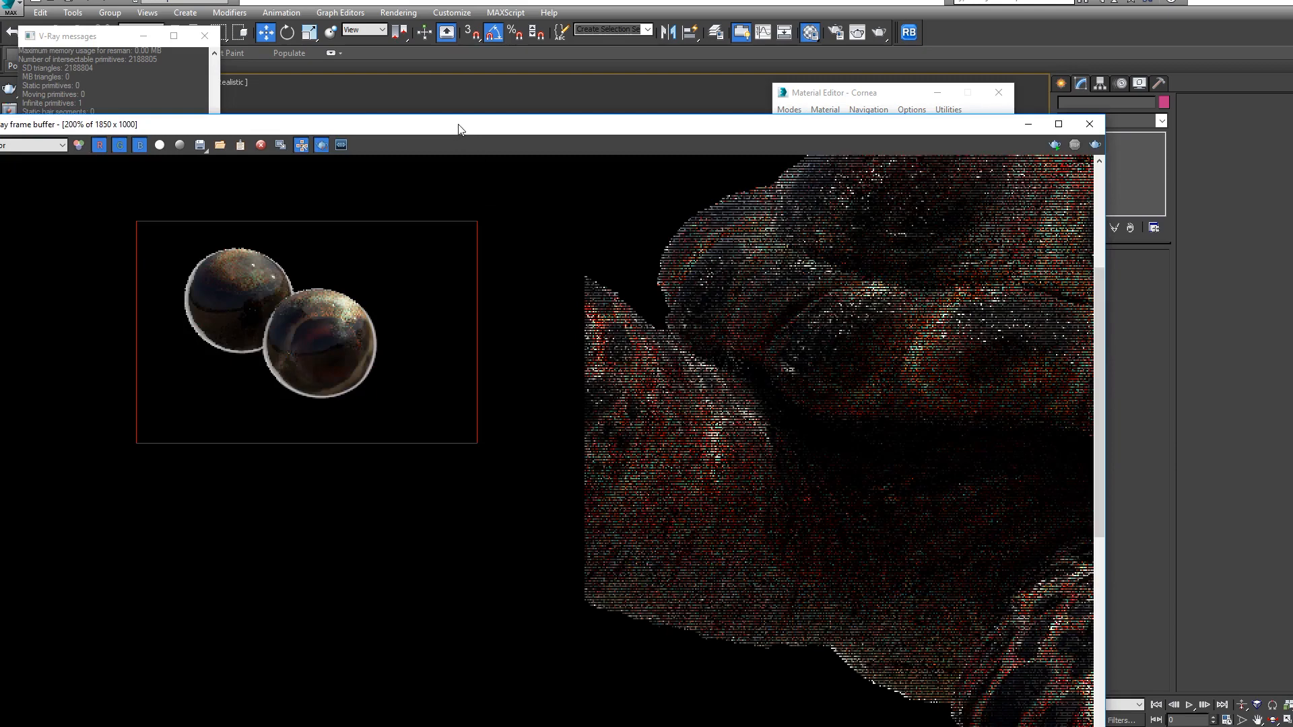
drag(459, 128, 634, 91)
click(1271, 108)
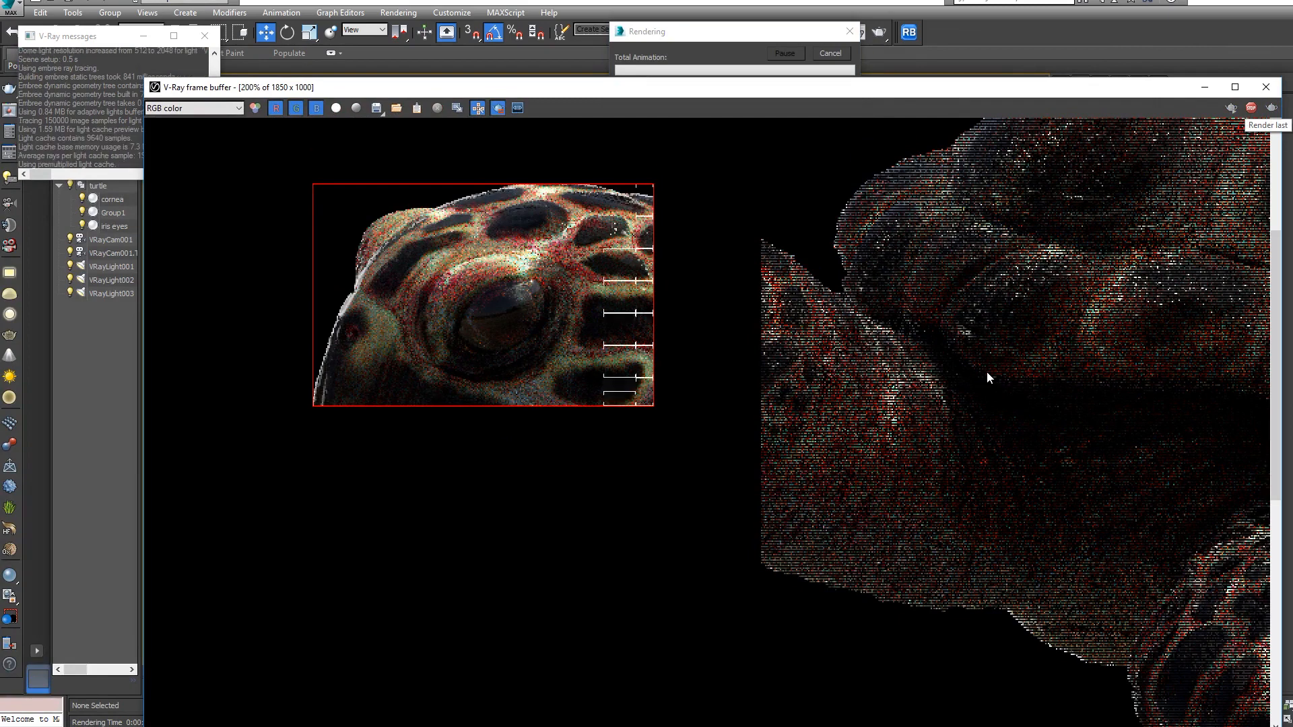
- Examine the rendered eye and surrounding skin at several magnifications, closing the frame buffer and the Material Editor when finished
scroll(528, 301, up, 1)
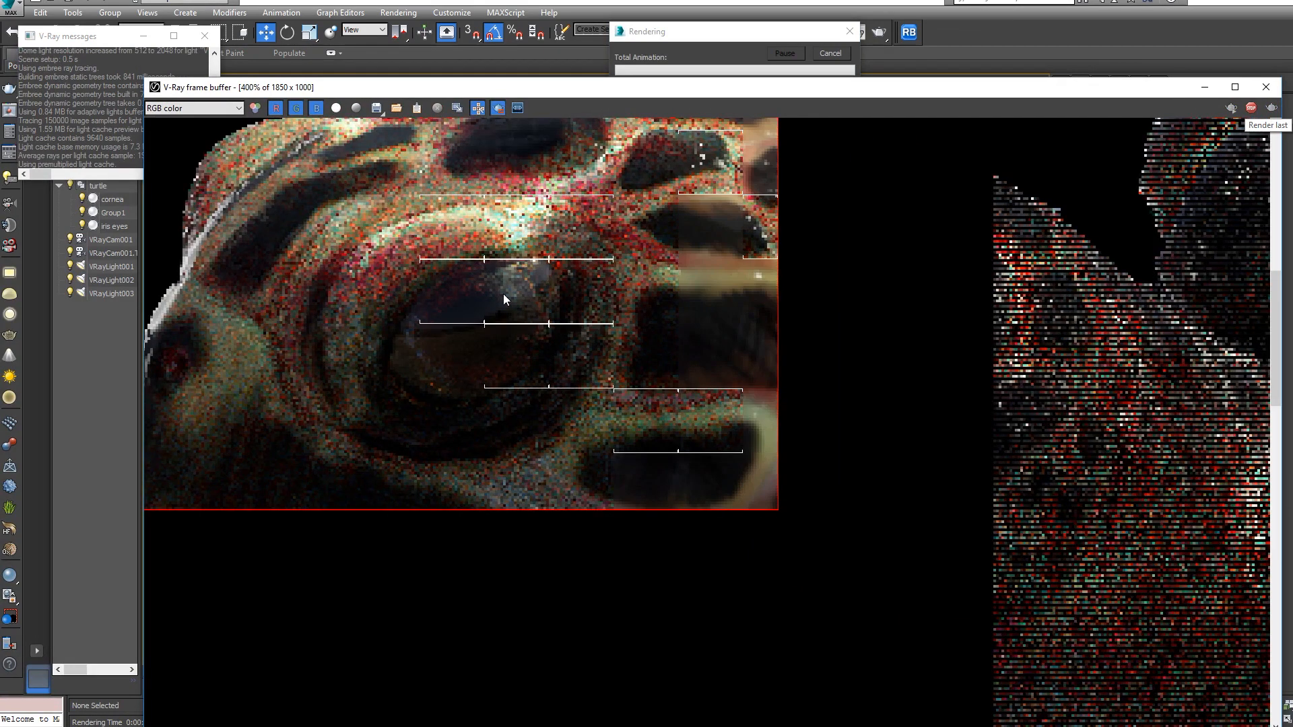
scroll(503, 293, up, 1)
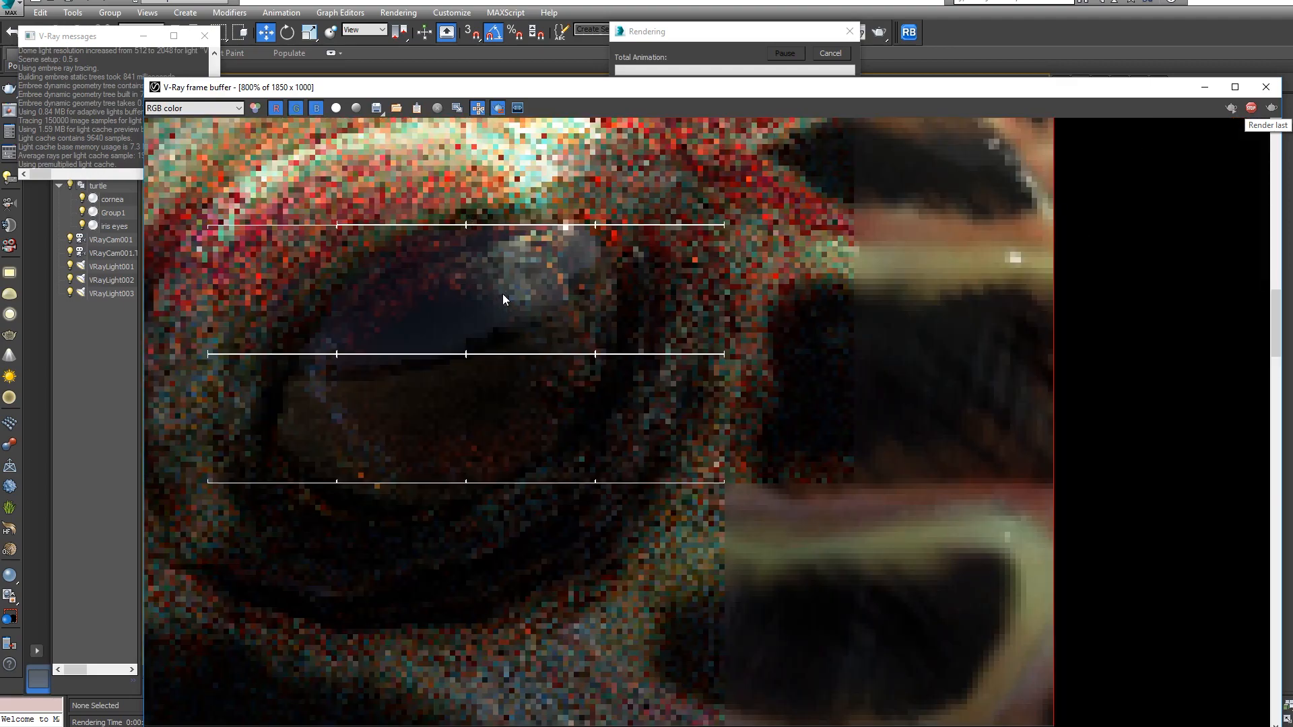
scroll(503, 296, down, 2)
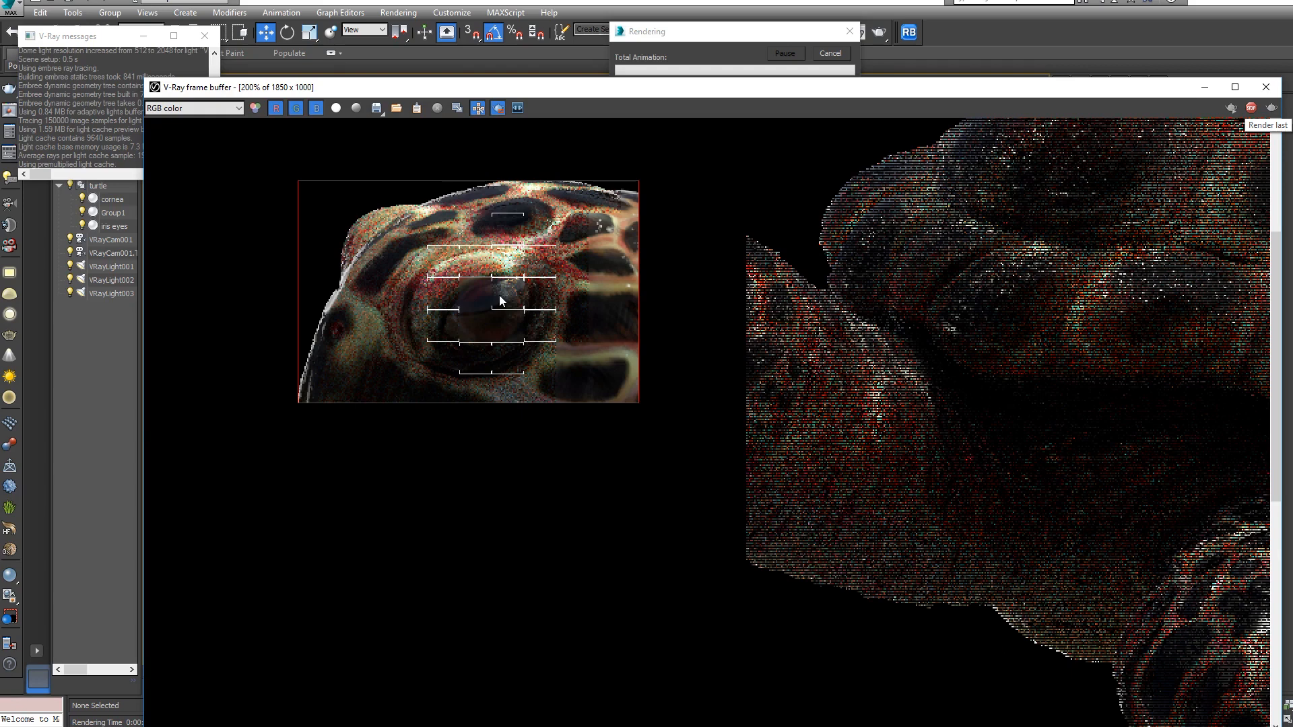
scroll(500, 300, up, 1)
scroll(499, 301, up, 1)
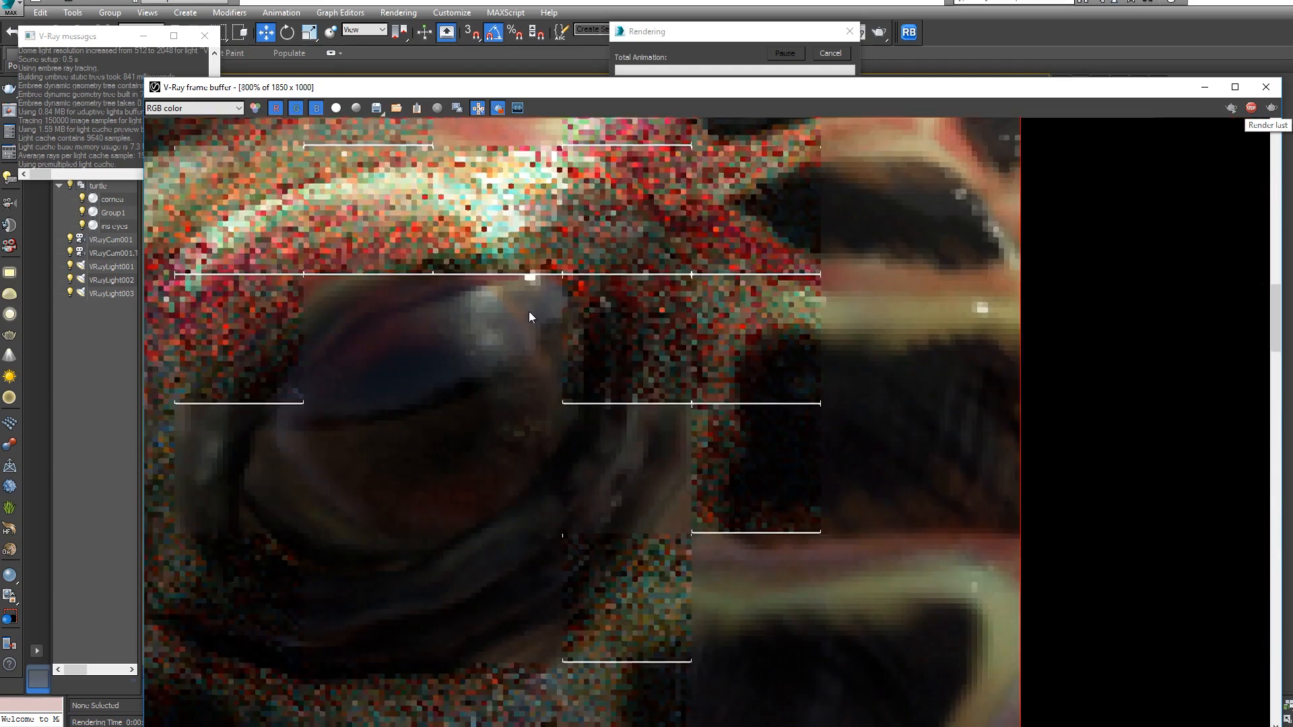
scroll(529, 316, down, 1)
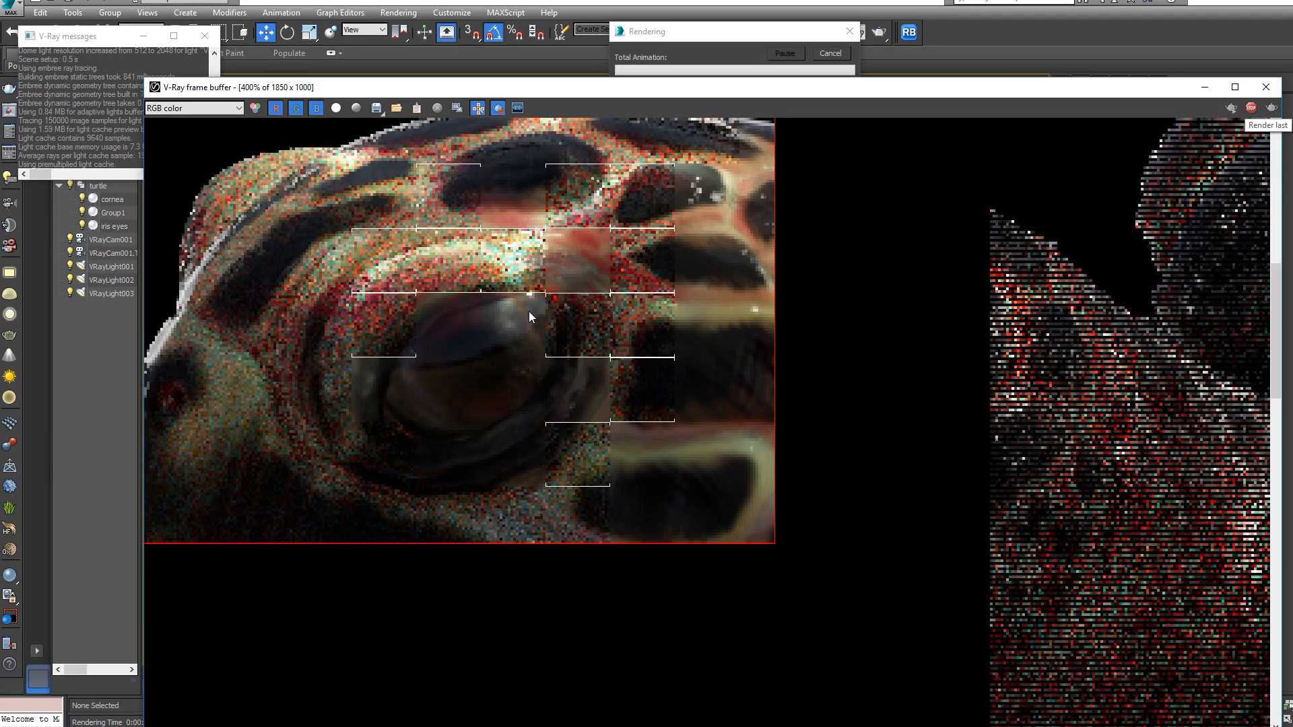
scroll(529, 314, down, 1)
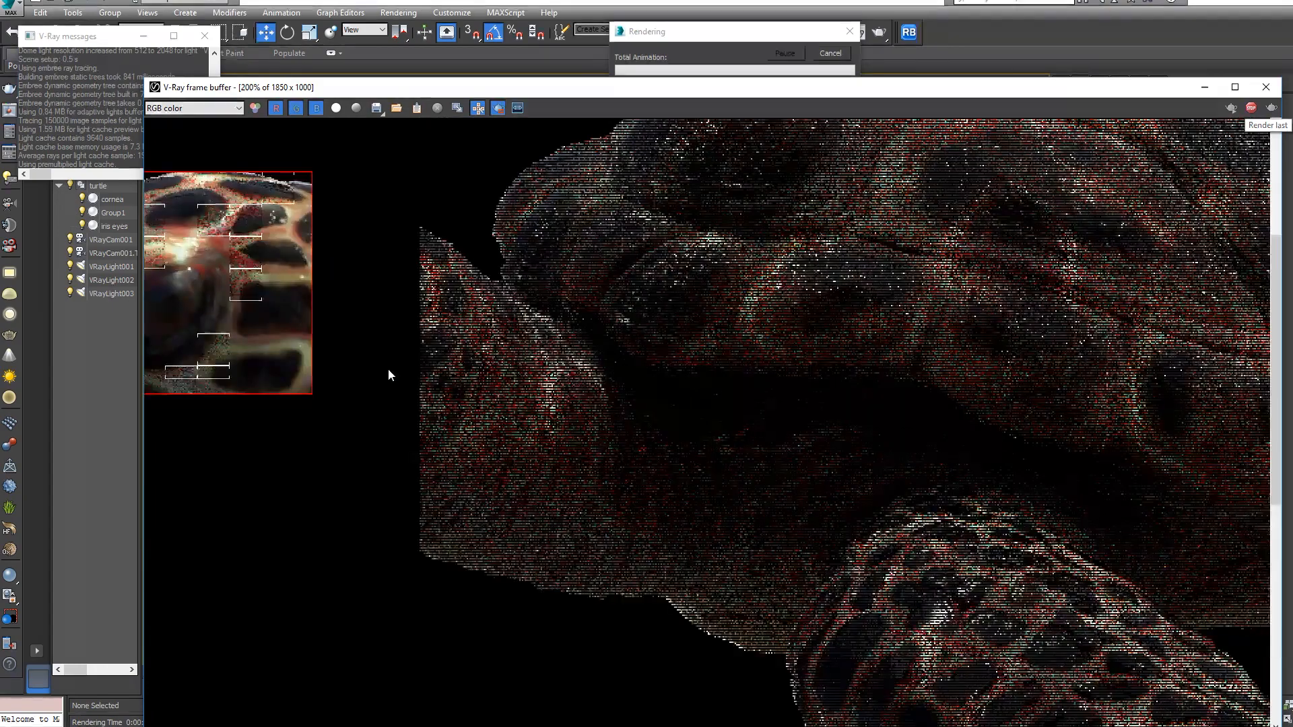
scroll(388, 369, up, 1)
middle_drag(388, 369, 509, 383)
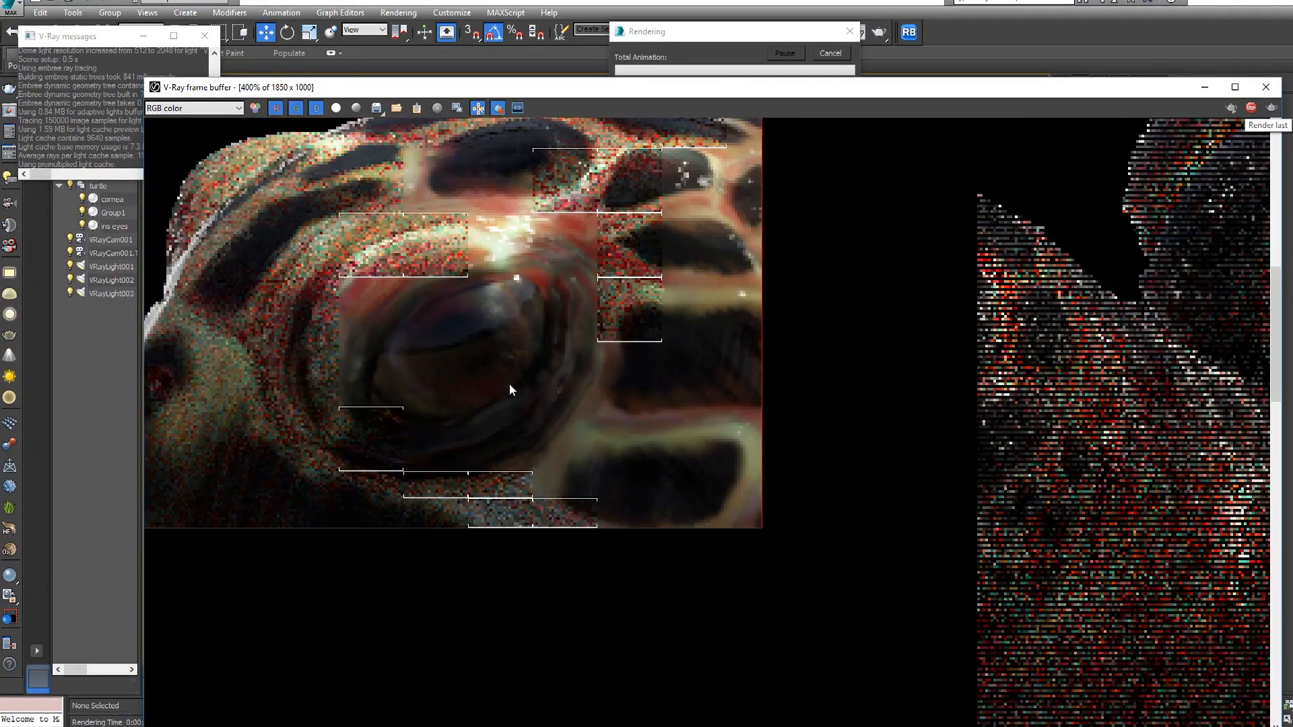
scroll(519, 377, down, 3)
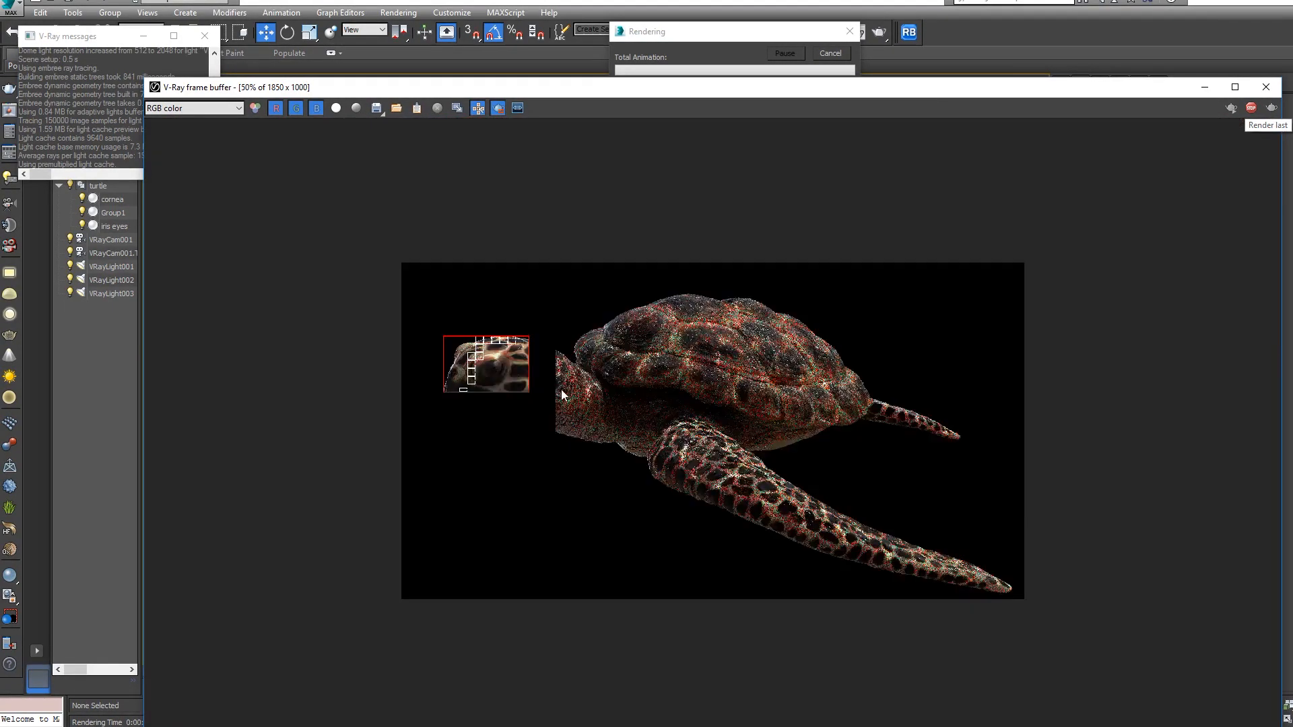
scroll(570, 390, up, 1)
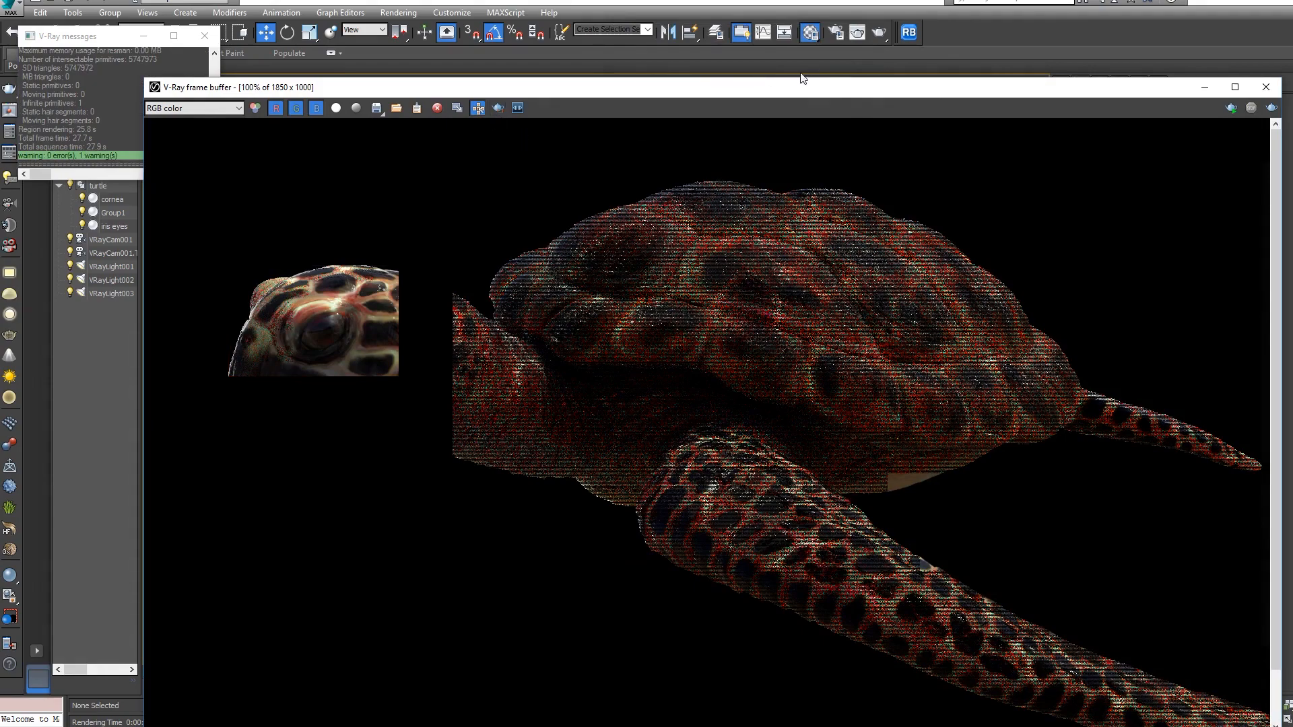
drag(801, 92, 612, 194)
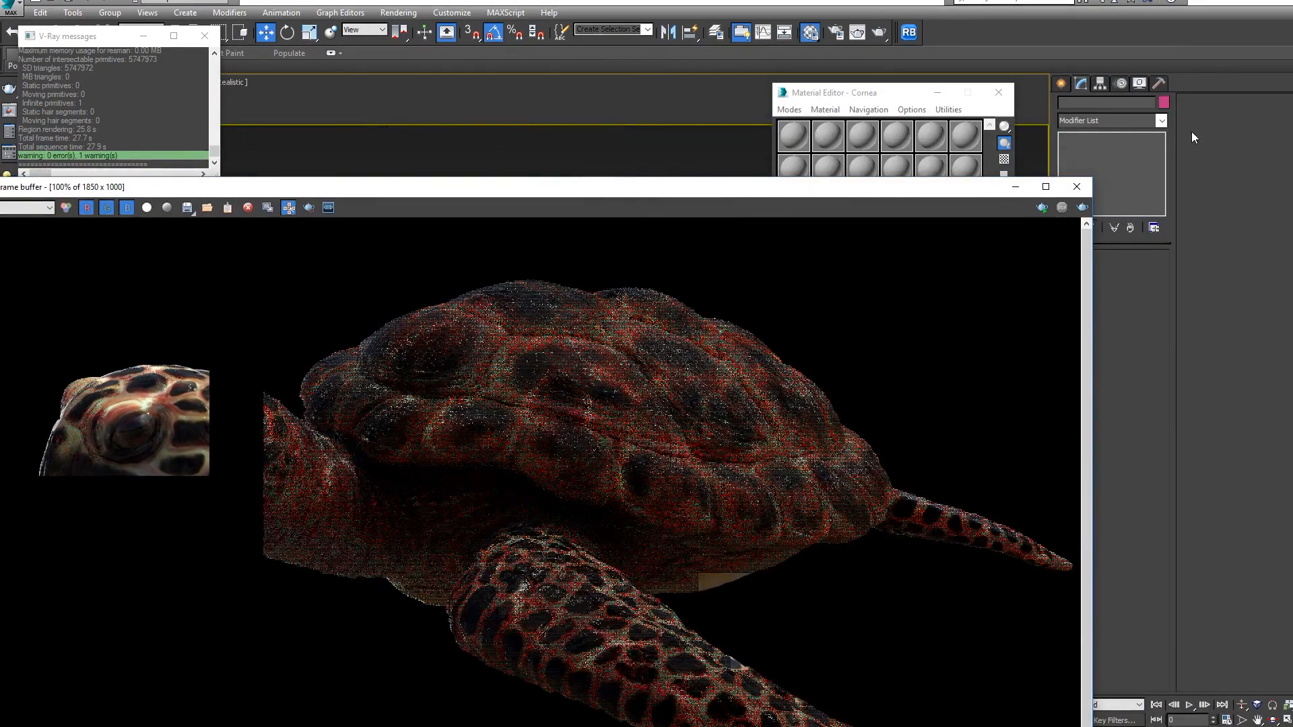
click(1077, 187)
click(999, 92)
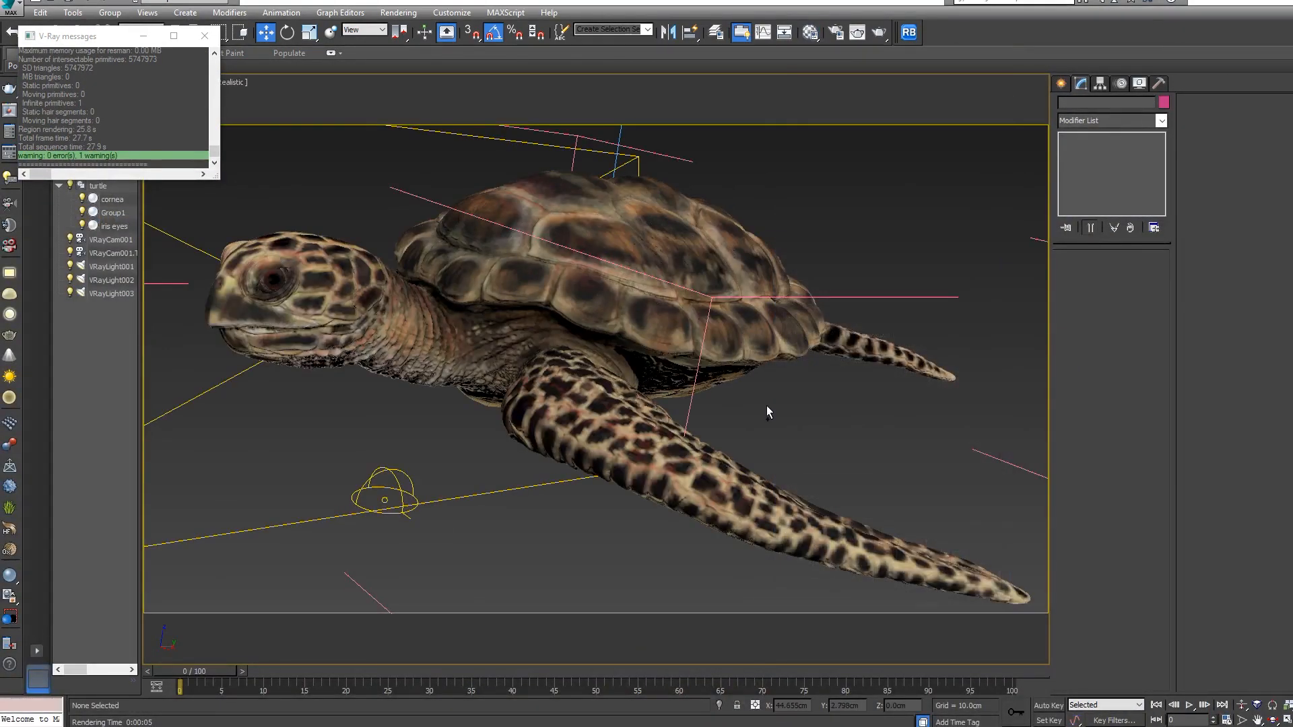
- Add a VRayEnvironmentFog atmospheric effect to the scene's environment
key(8)
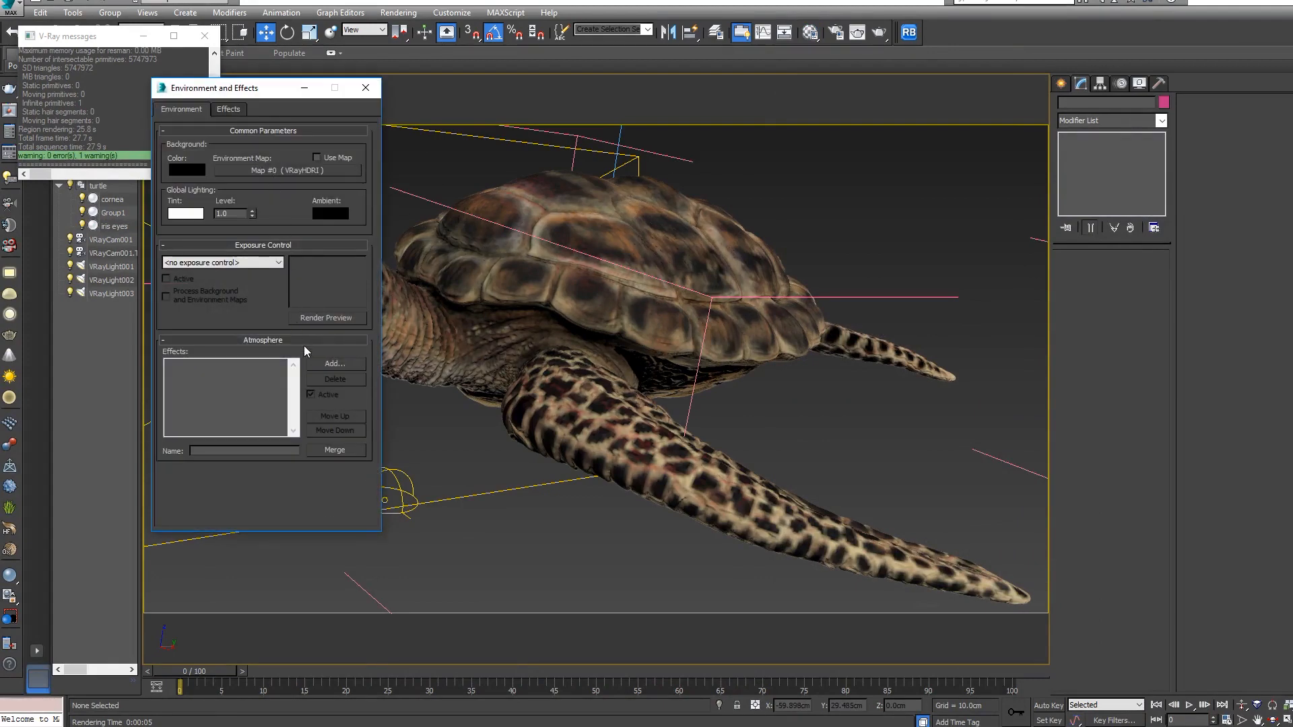
click(335, 364)
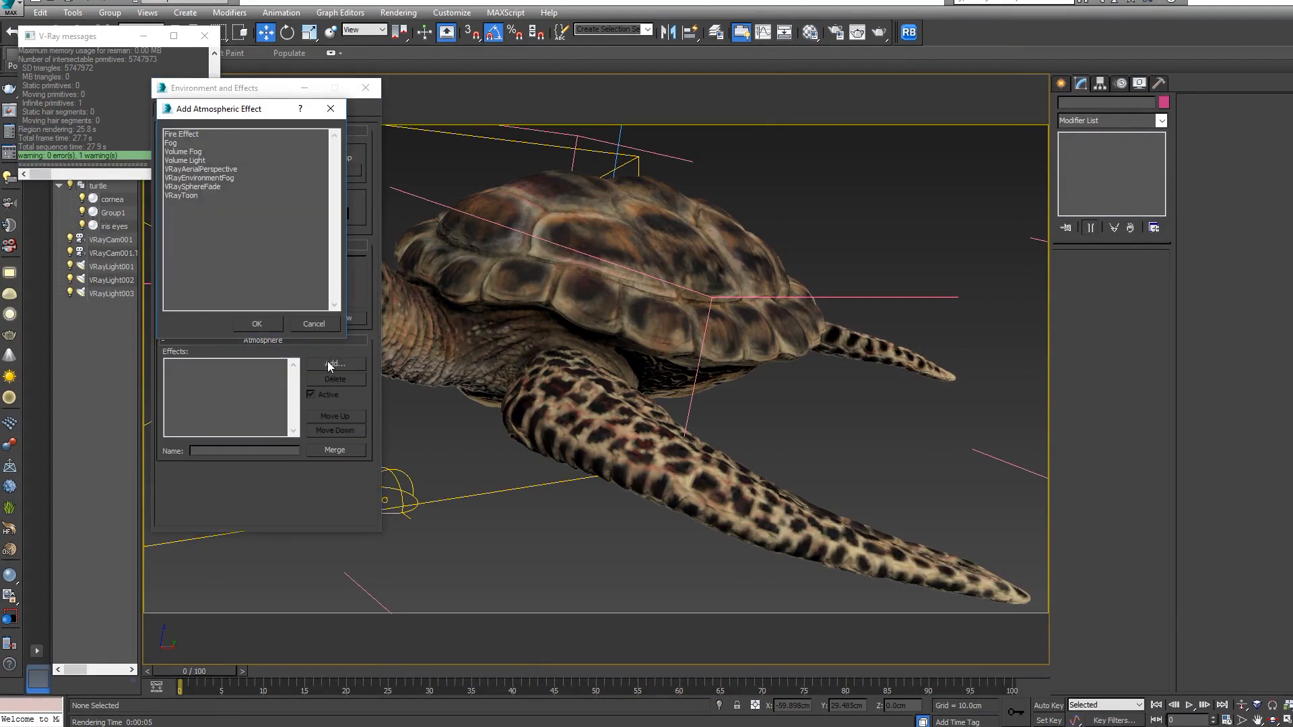
click(205, 178)
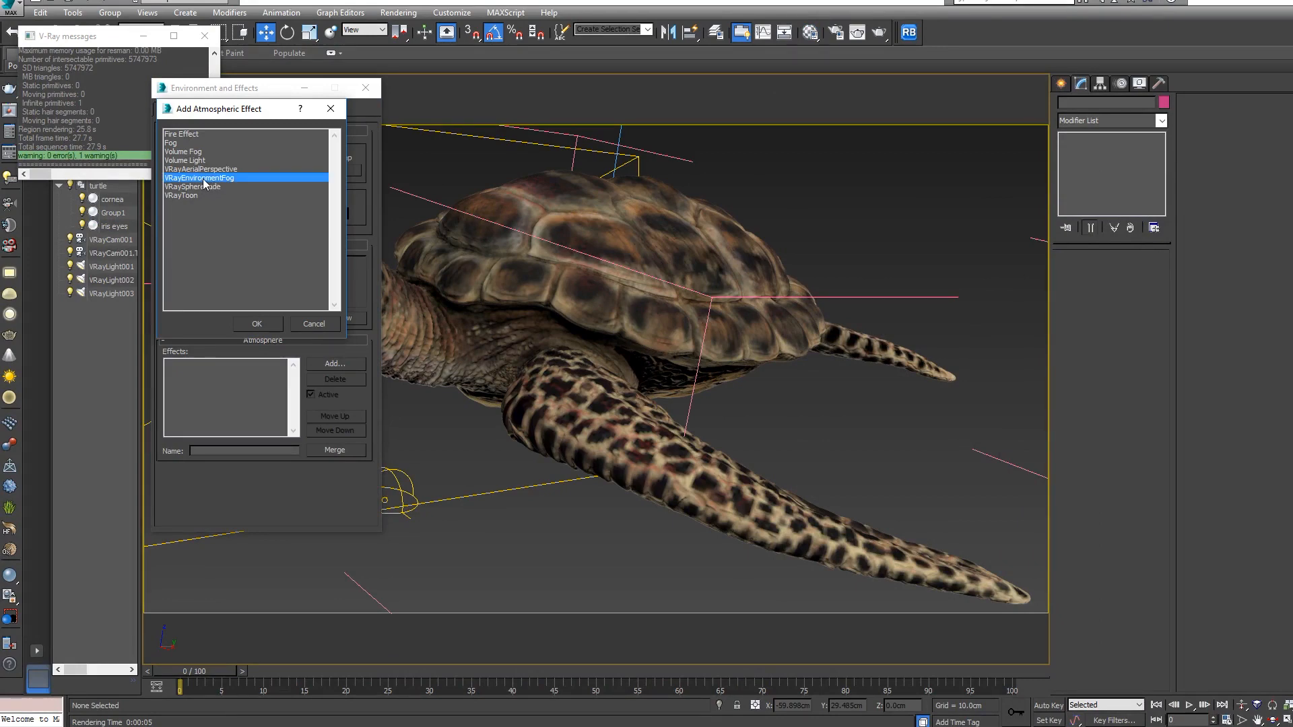
click(257, 324)
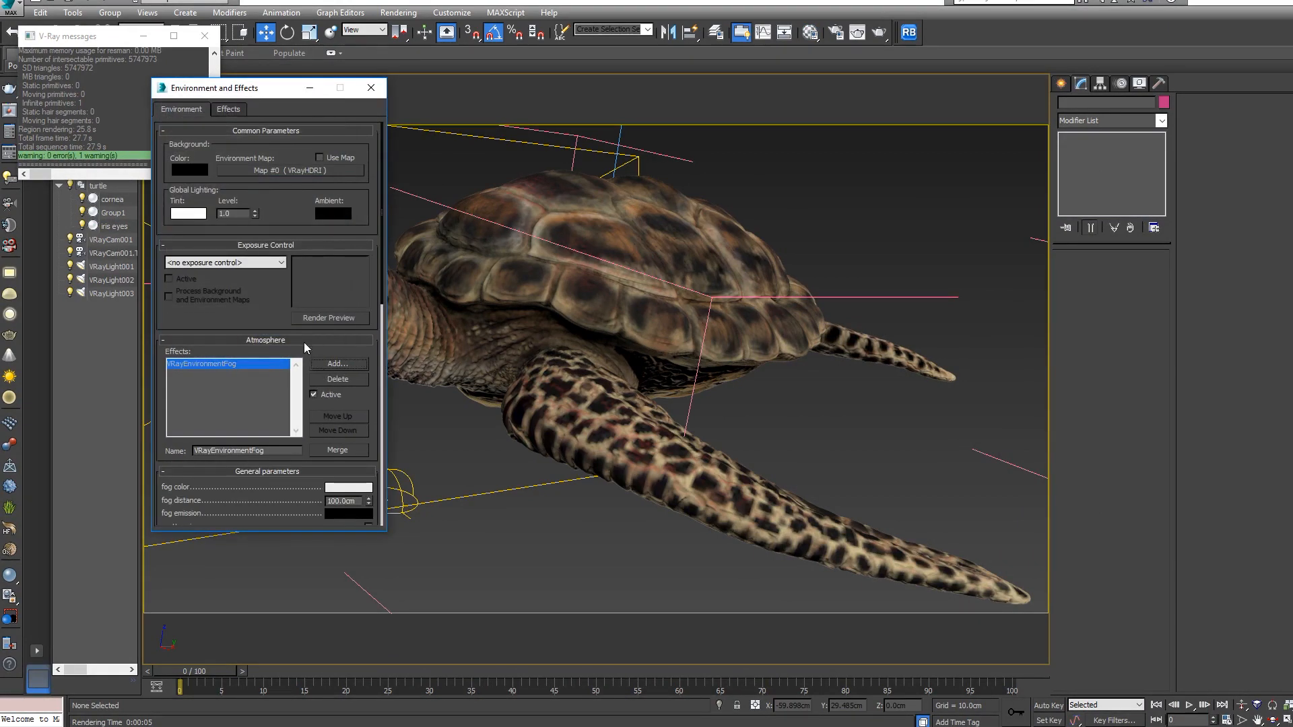
- Set the fog emission color to light blue with hue 136, saturation 135 and value 193
scroll(280, 315, down, 5)
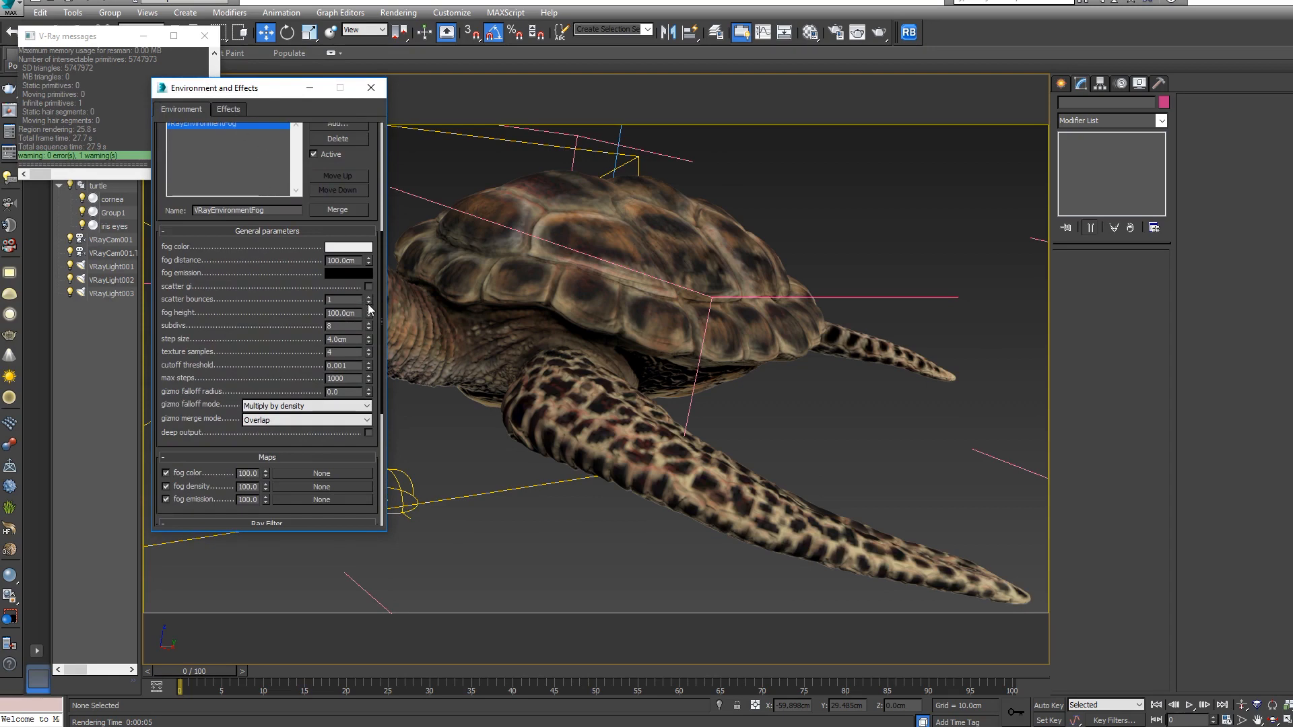
click(347, 272)
click(330, 94)
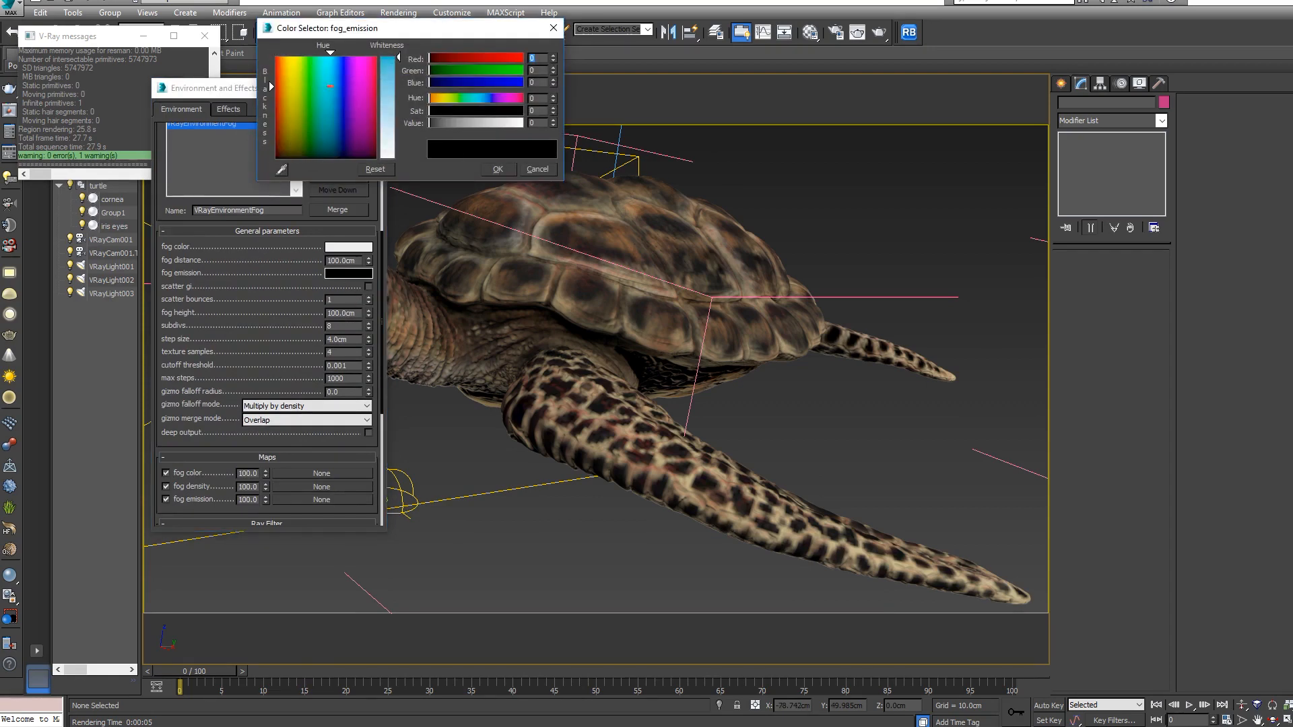
click(387, 92)
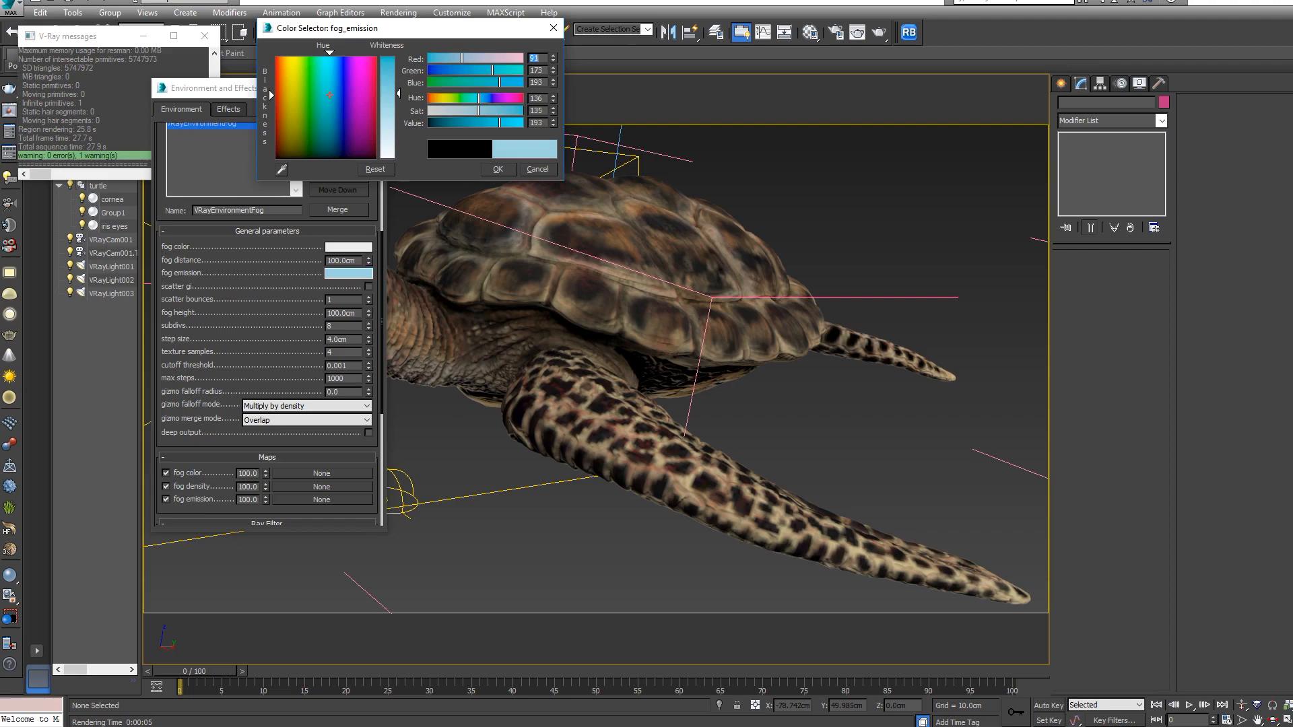
click(495, 168)
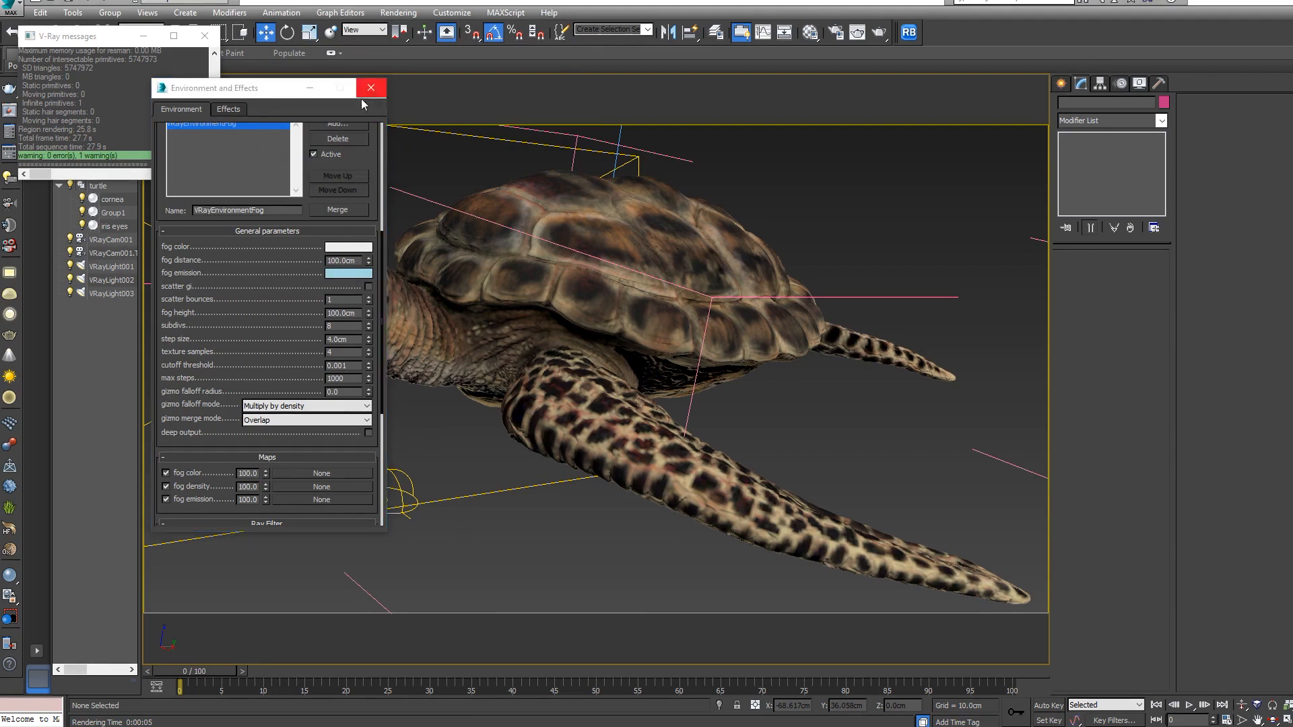
- Set the fog distance to 4000 cm and the fog height to 34 cm, and enable scatter GI
double_click(359, 264)
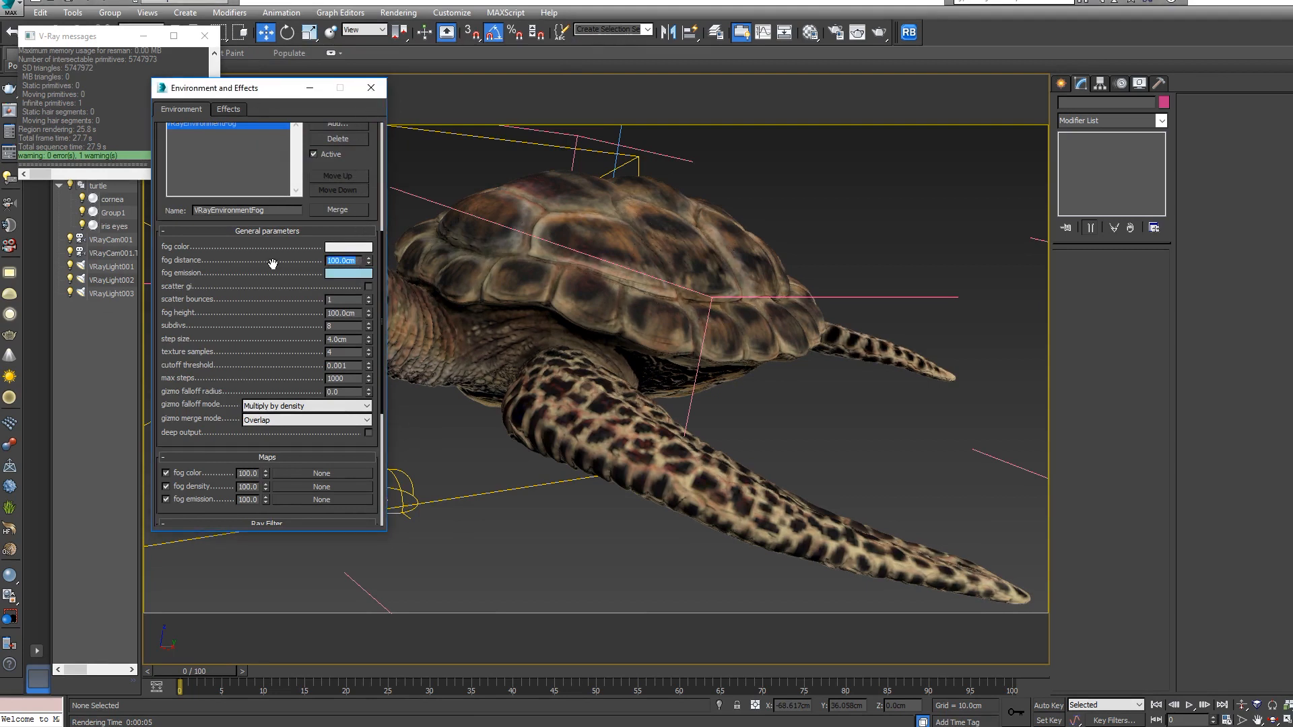
text(4000)
key(Return)
double_click(349, 313)
text(34)
key(Return)
click(369, 287)
- Turn off Use all lights for the environment fog and add VRayLight002 to its light list
drag(303, 341, 178, 88)
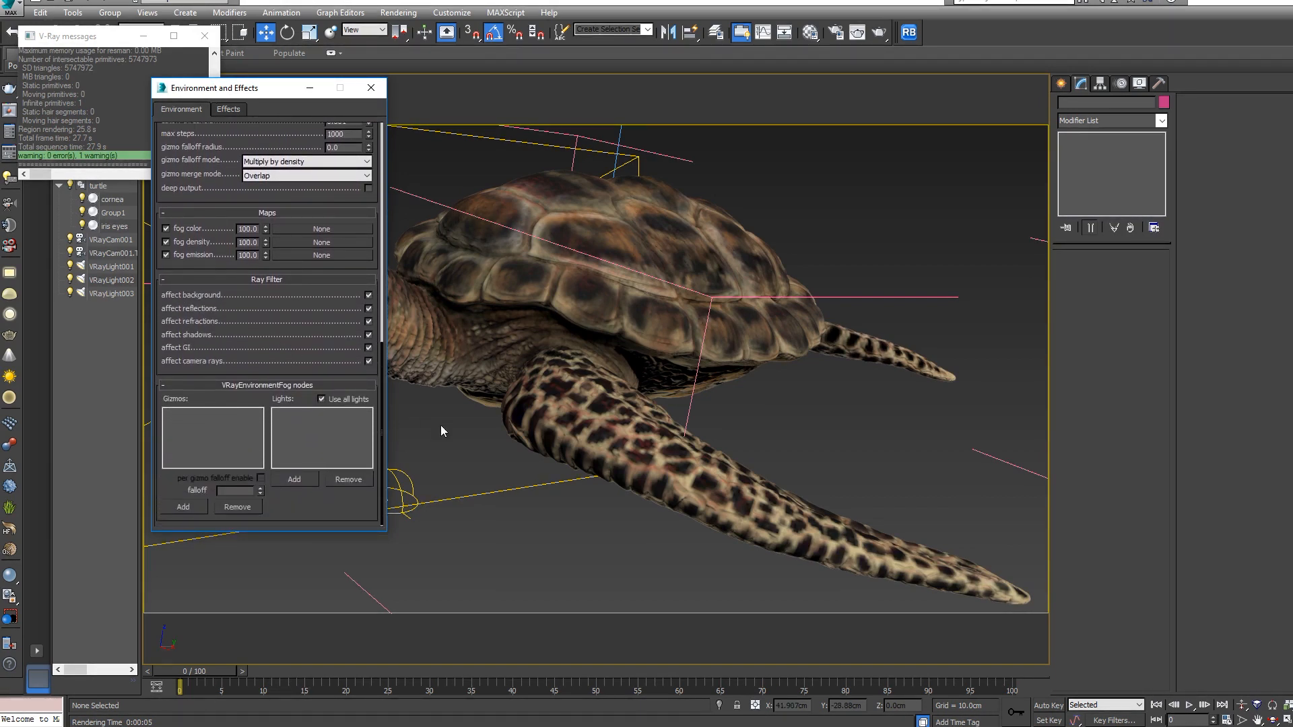
click(420, 432)
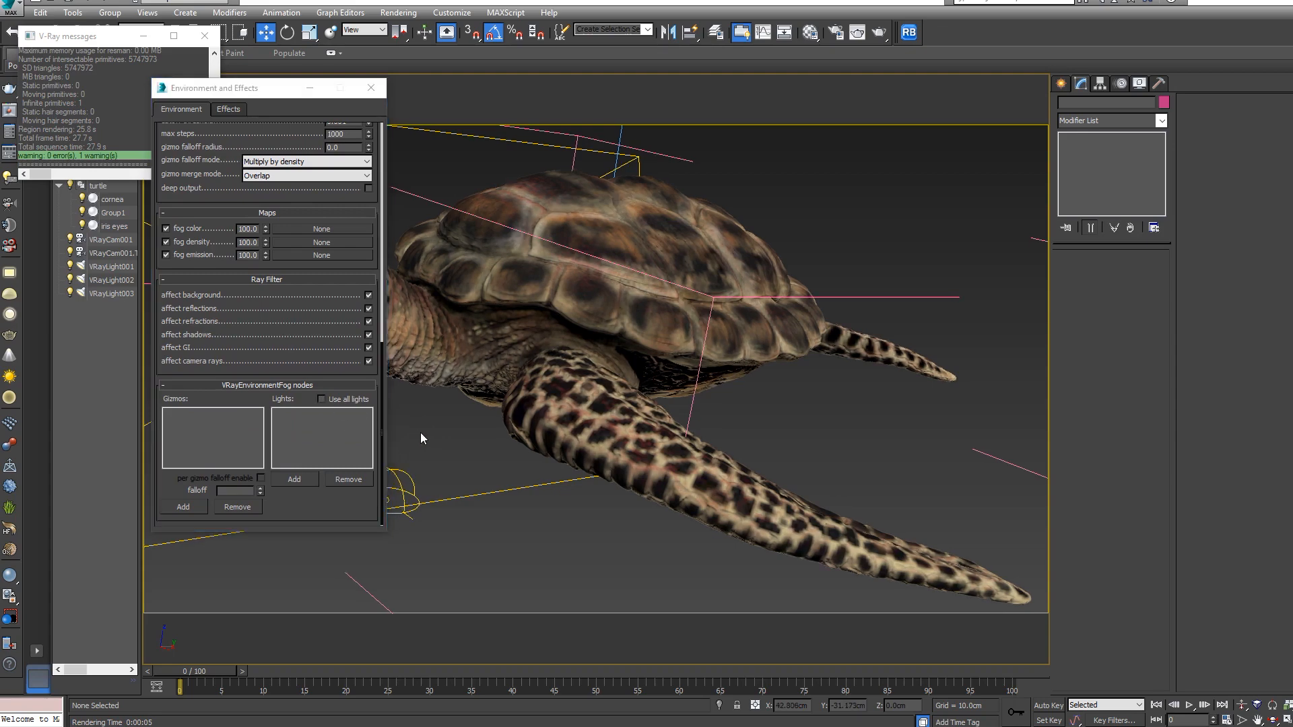
key(p)
scroll(420, 432, down, 5)
scroll(416, 487, down, 3)
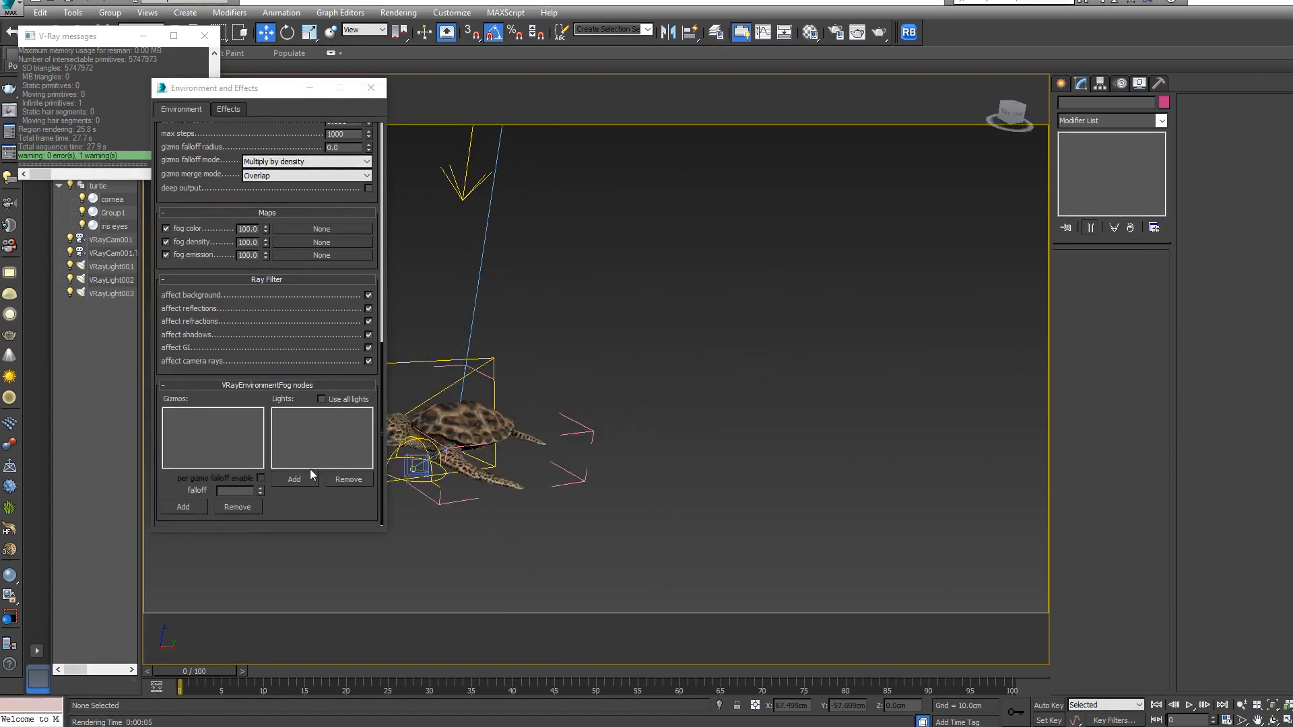
click(295, 479)
scroll(571, 332, down, 5)
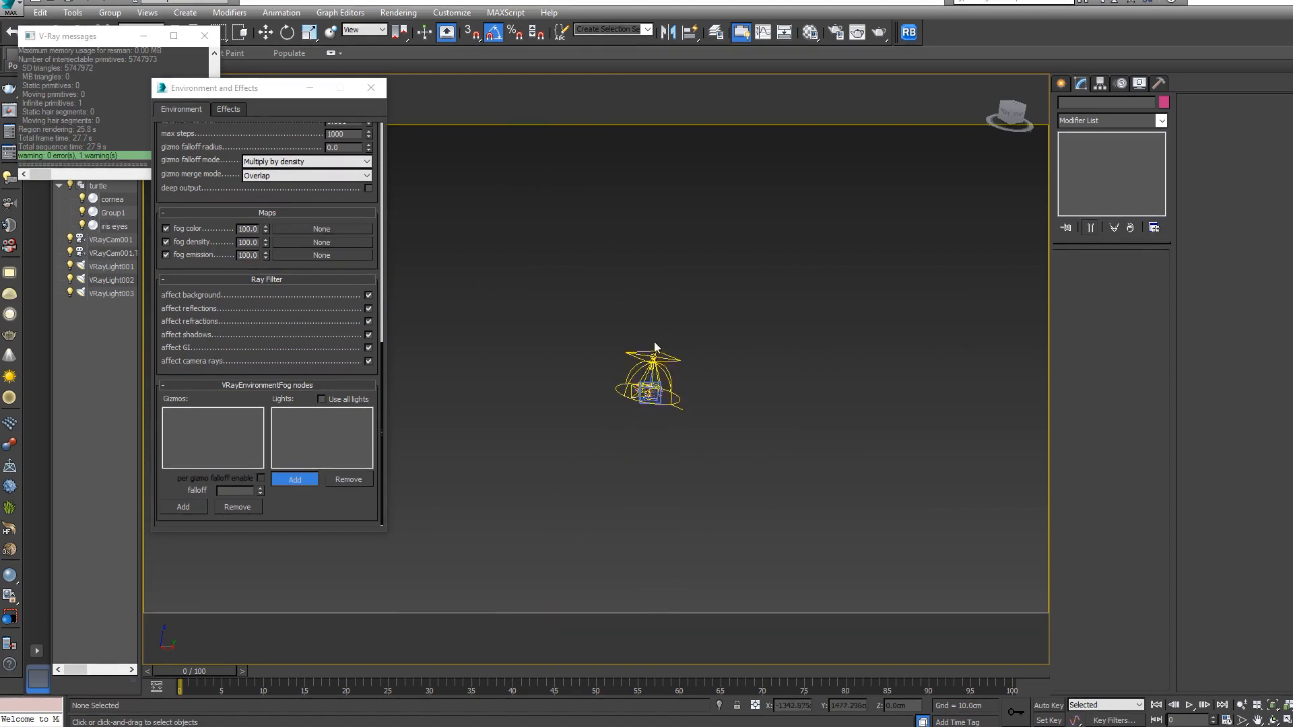
scroll(652, 343, up, 3)
click(657, 365)
- Add Spot001 to the environment fog's light list and return to the camera view
click(294, 479)
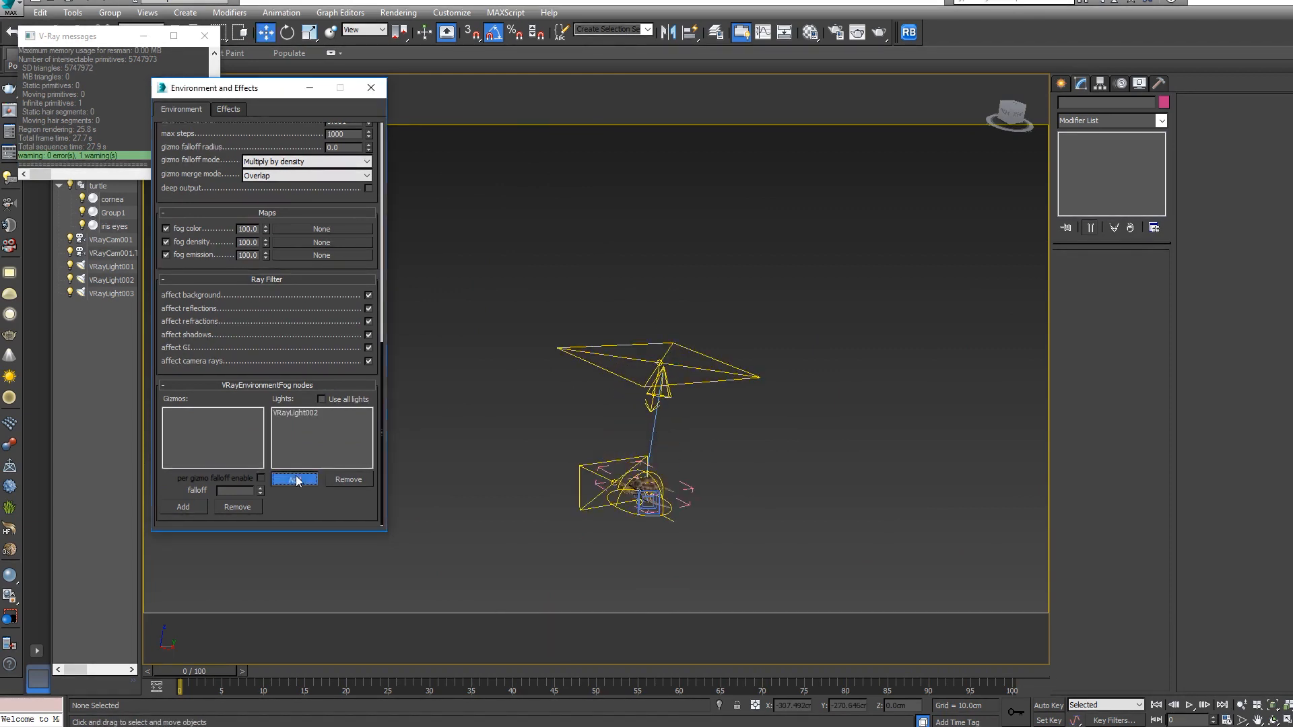
click(665, 392)
middle_drag(782, 433, 773, 432)
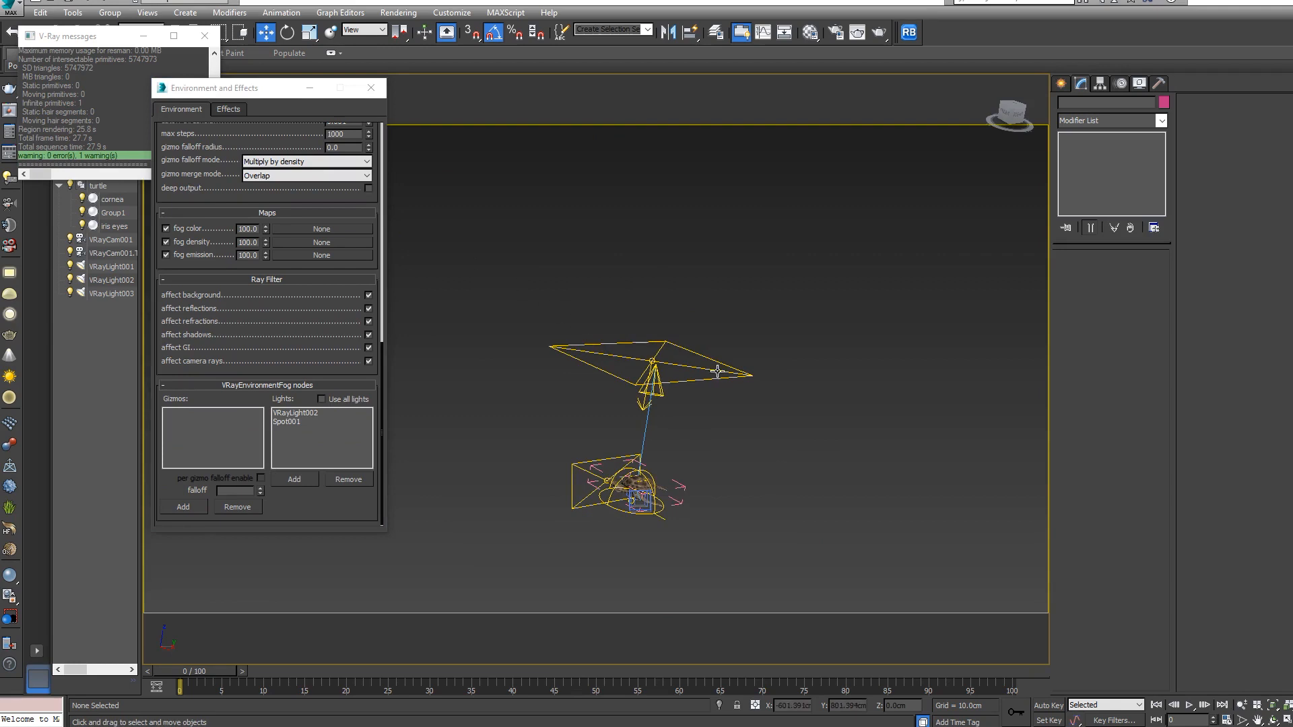
key(c)
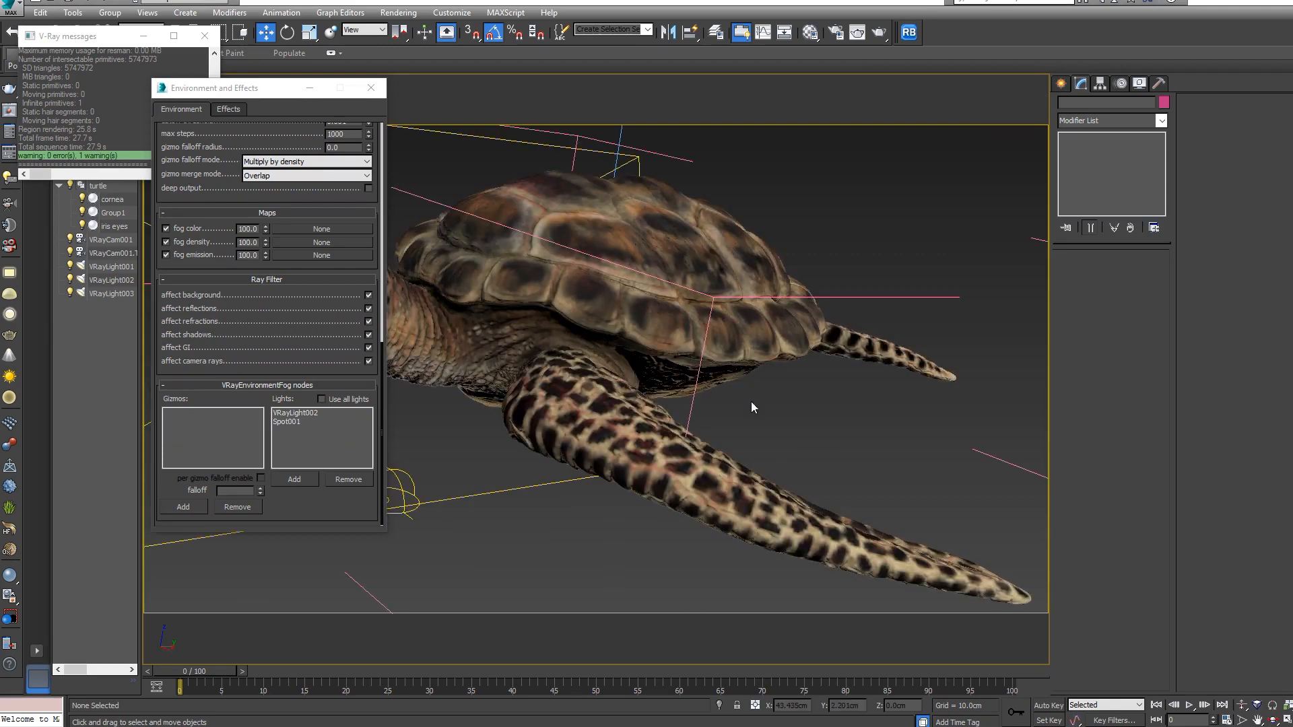
- Render the turtle from the camera with the environment fog, keeping the whole frame in view
key(shift+q)
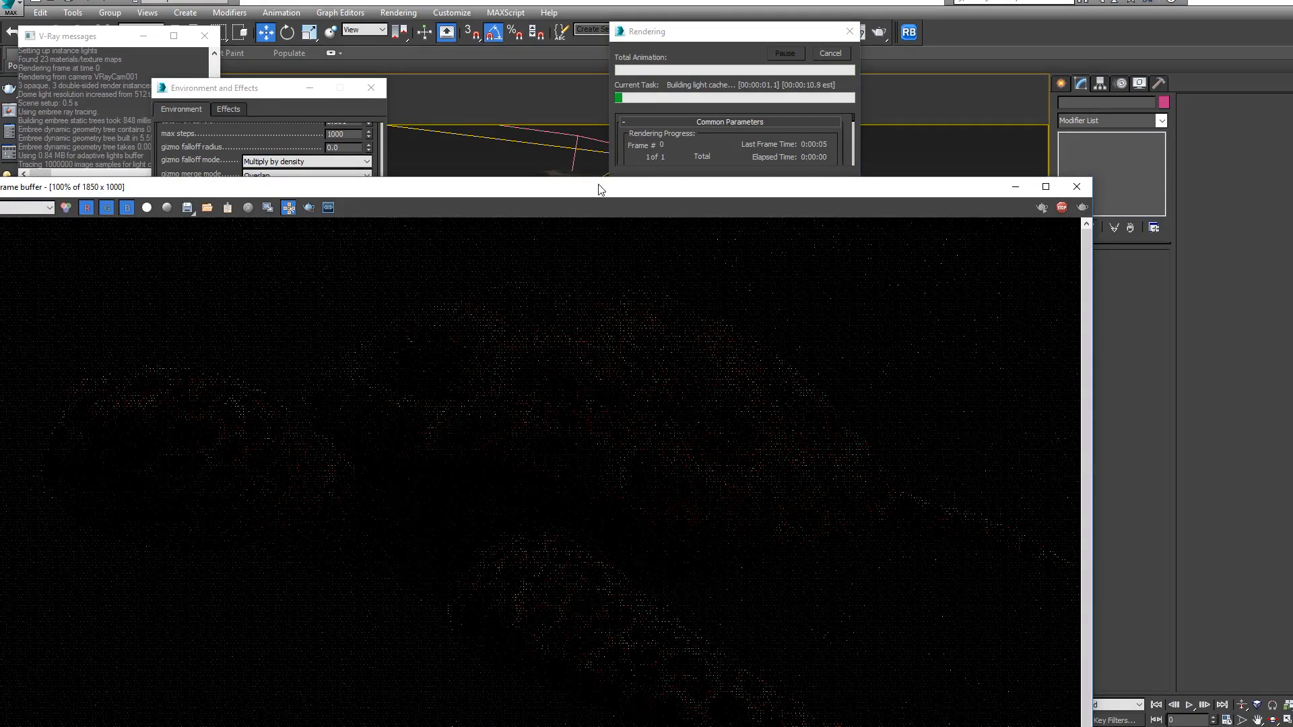
drag(601, 188, 692, 55)
scroll(706, 362, down, 2)
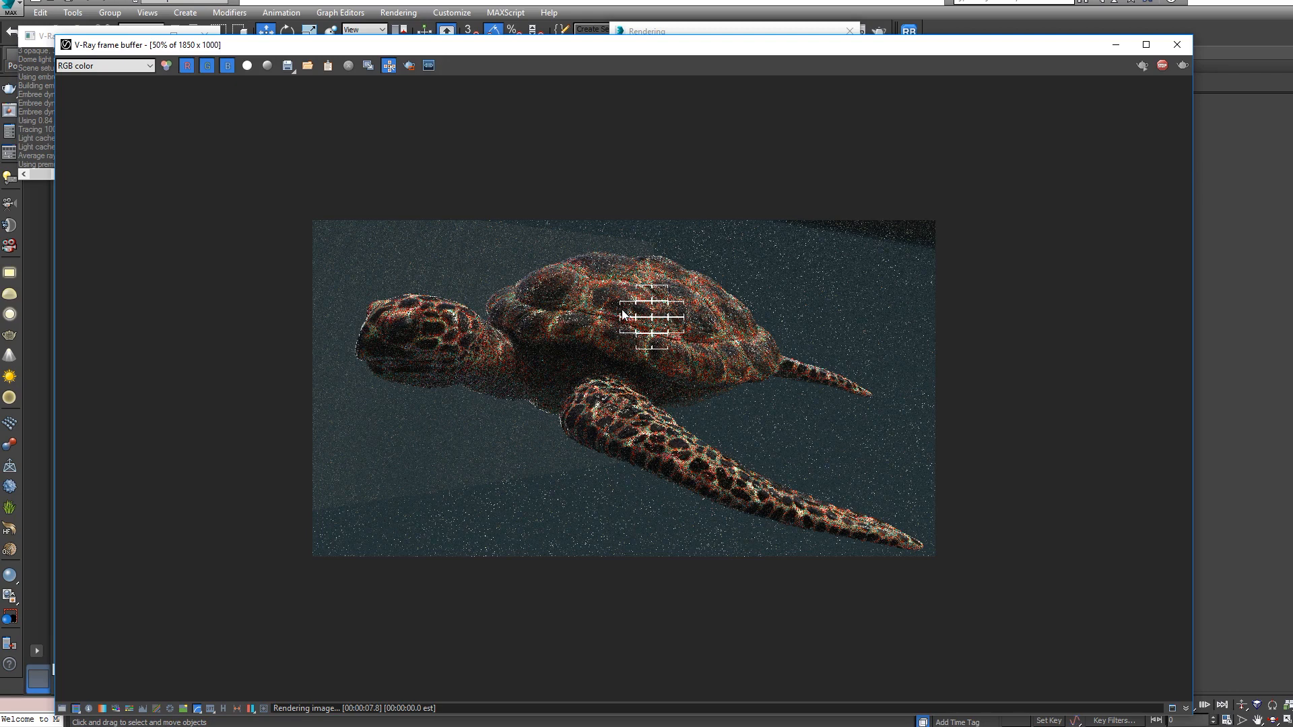
scroll(622, 309, up, 1)
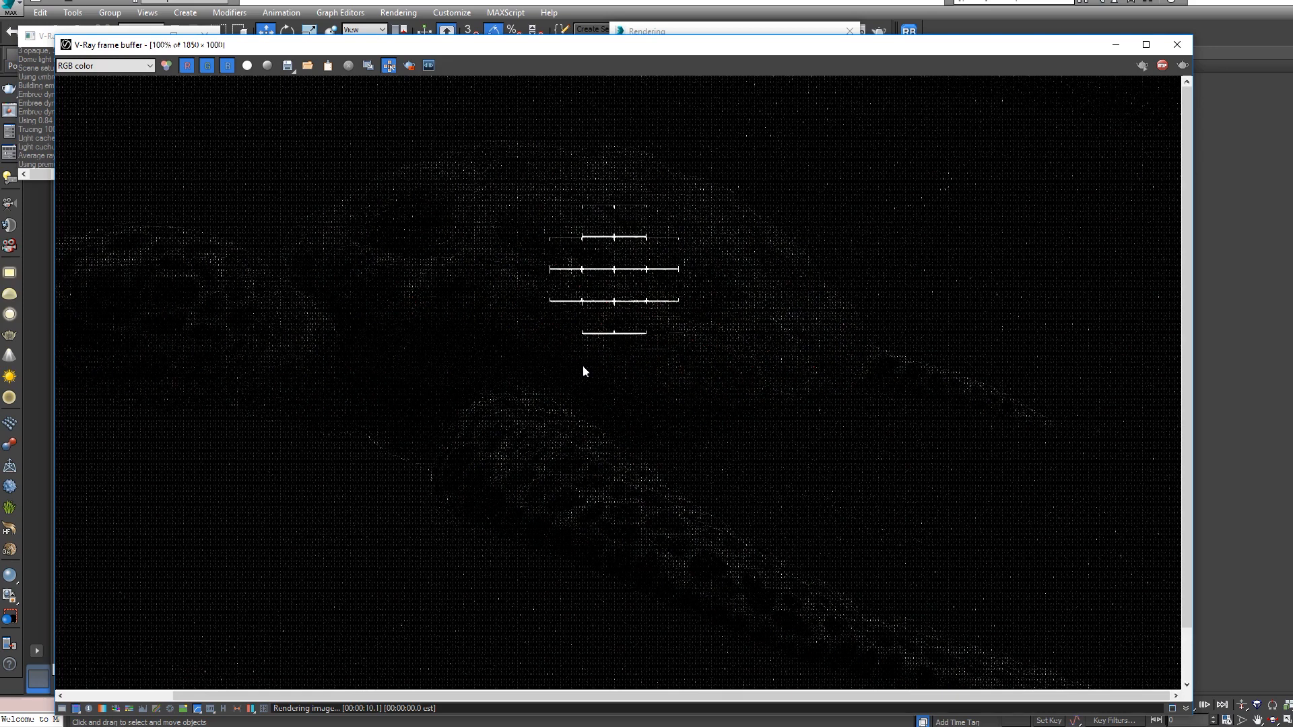
scroll(601, 342, down, 1)
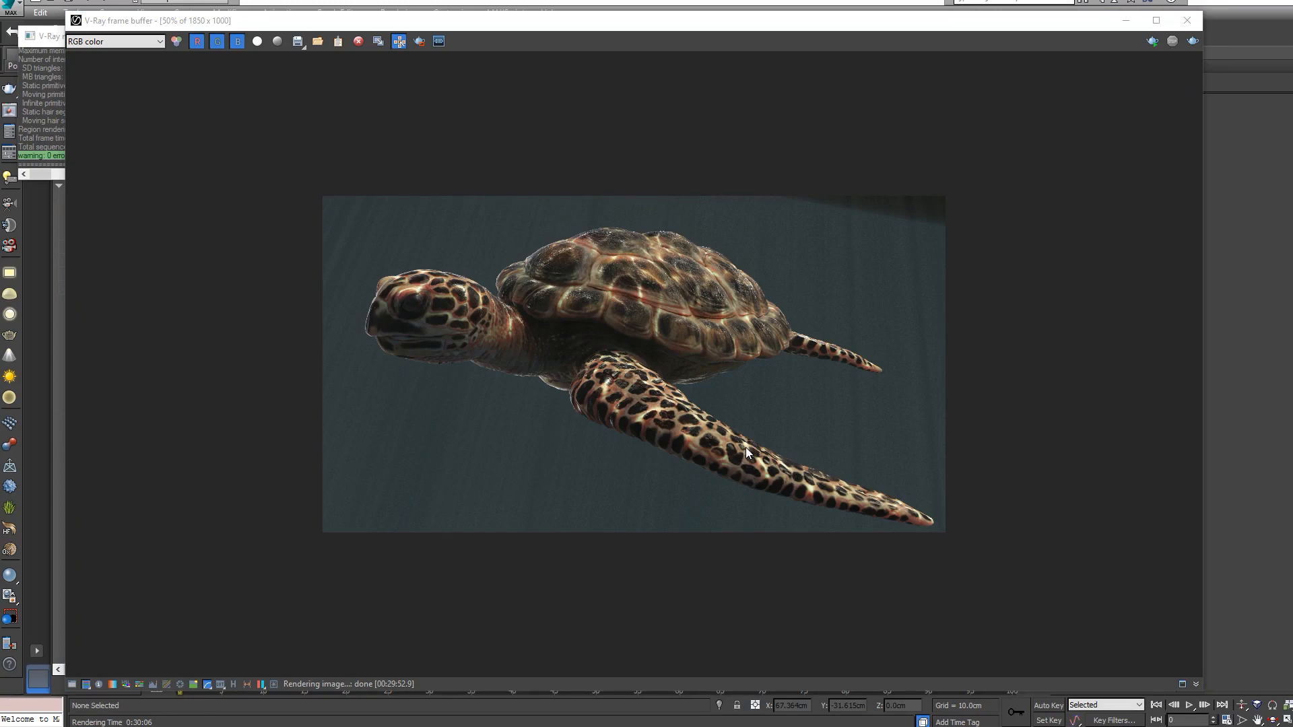
- Examine the turtle's shell in the finished render at 200% zoom, then return to 100%
double_click(652, 358)
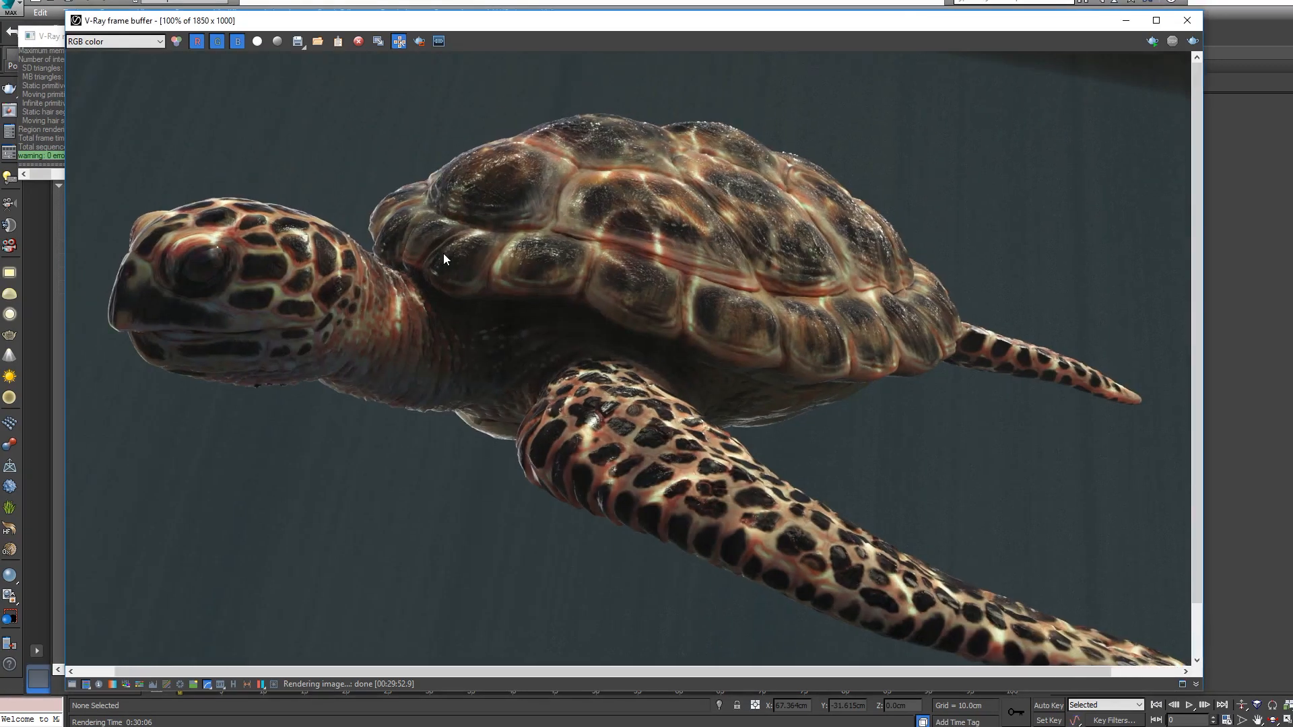
scroll(592, 145, up, 1)
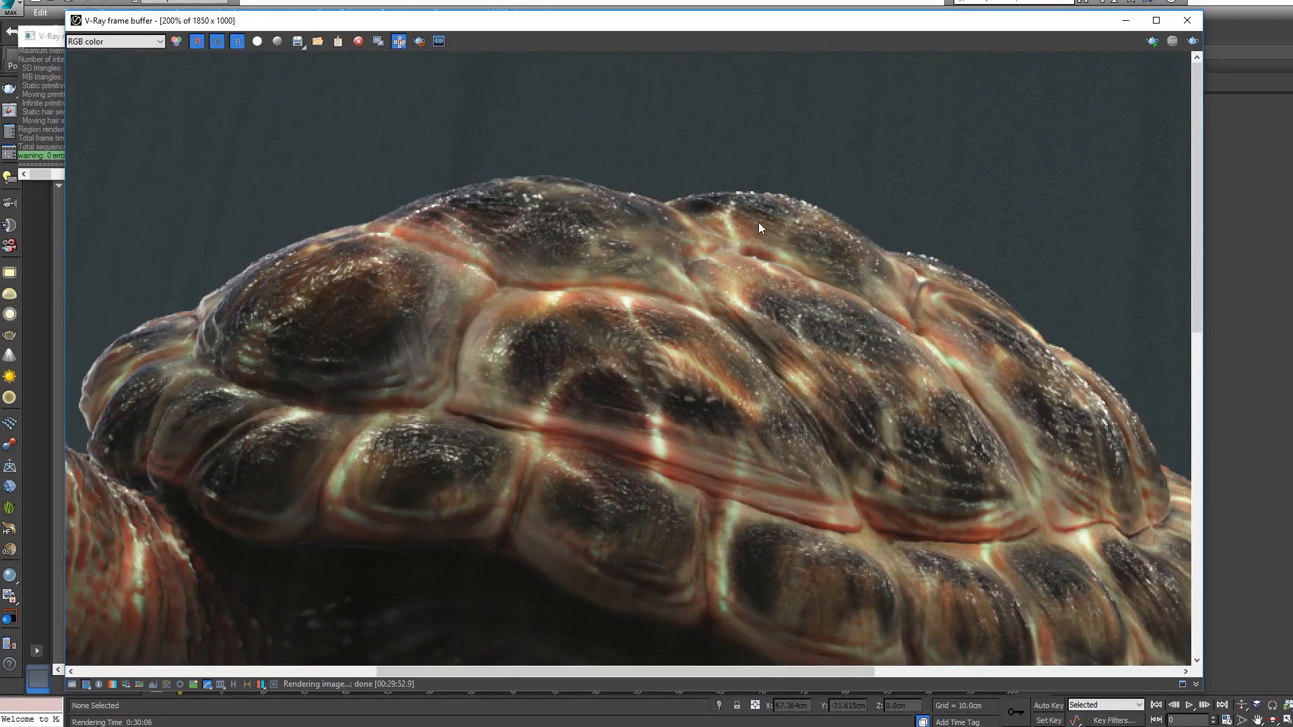
middle_drag(817, 434, 809, 391)
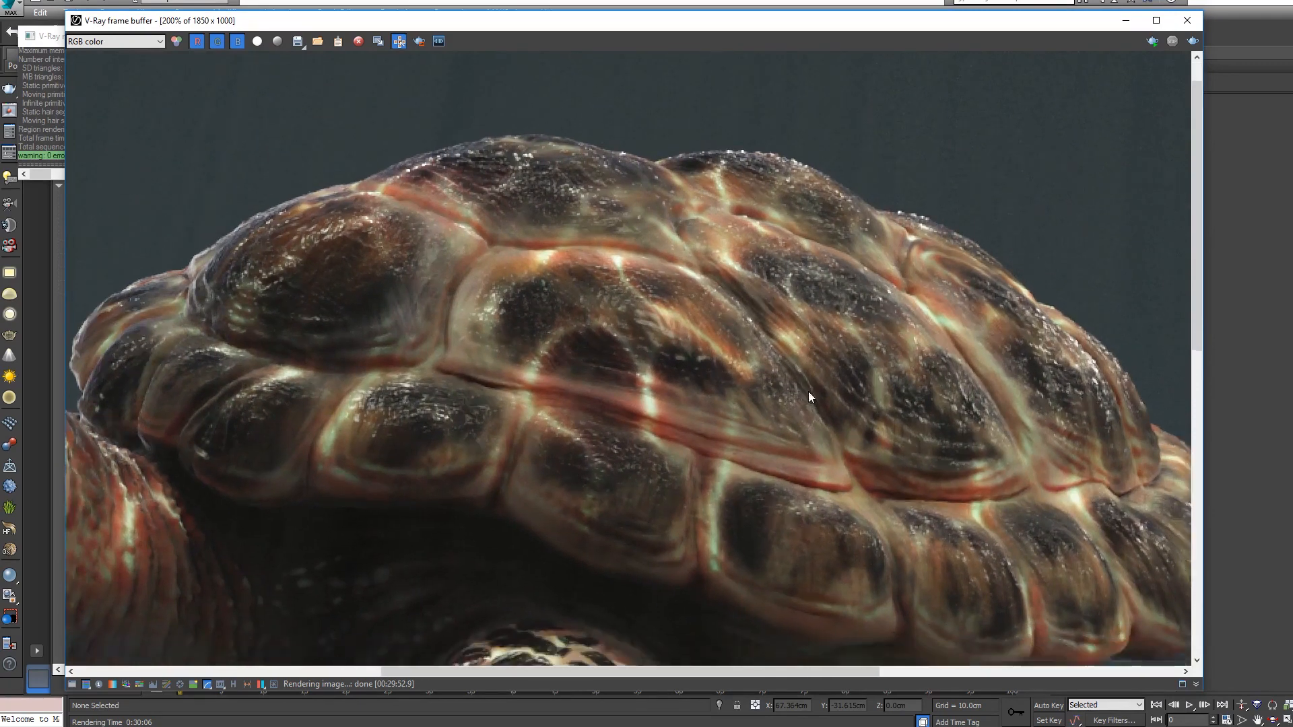
scroll(806, 391, down, 1)
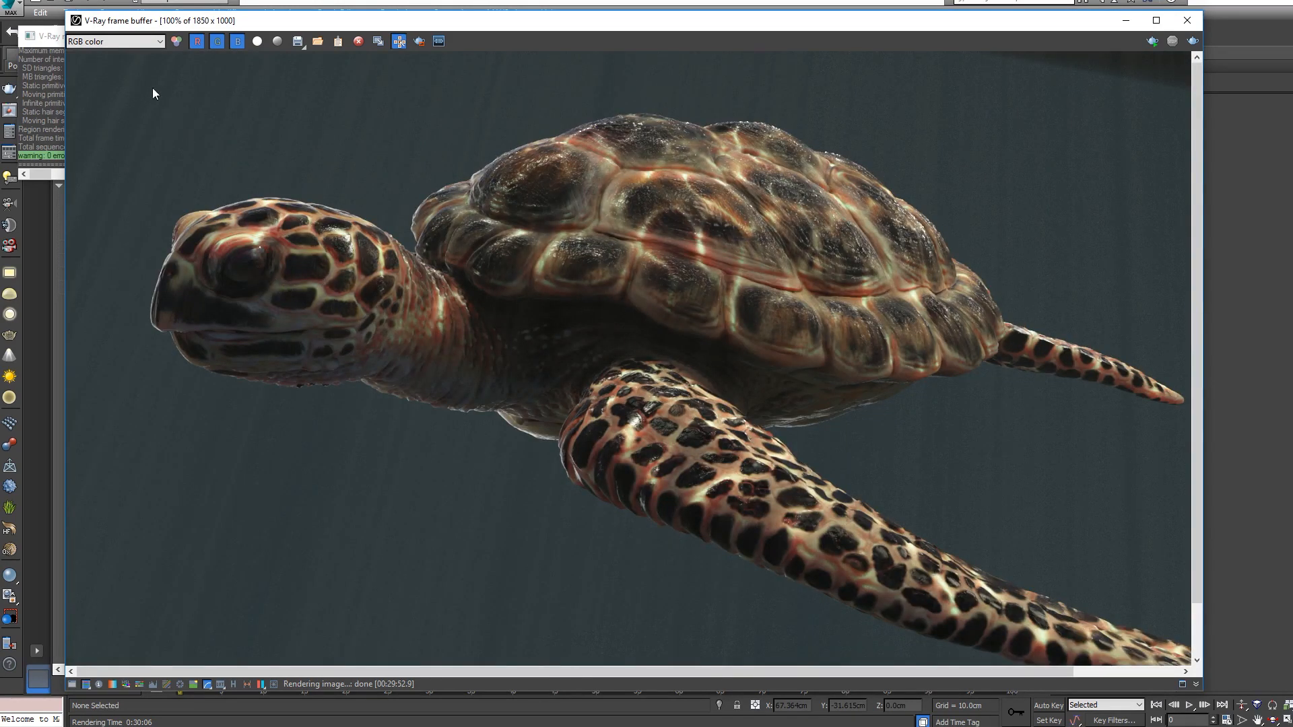
- Review the render's Alpha and VRayBumpNormals channels, then switch back to RGB color
click(120, 42)
click(108, 64)
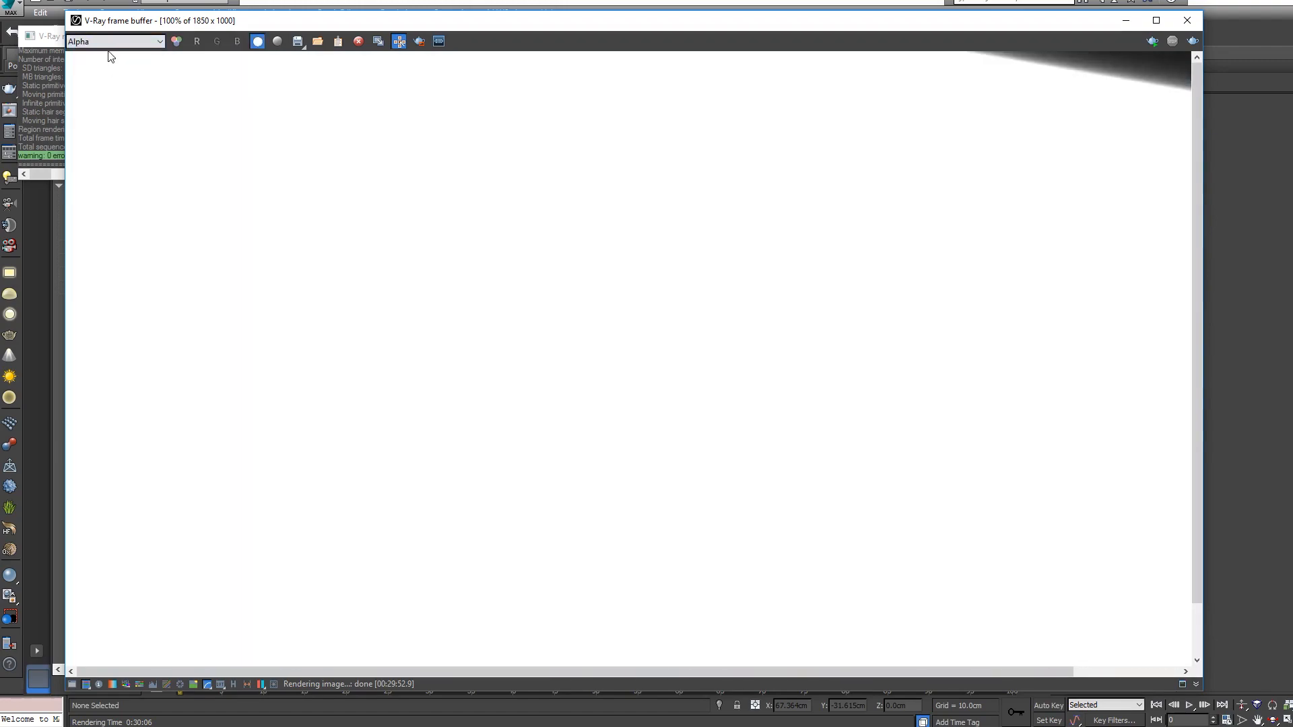
click(113, 44)
click(101, 74)
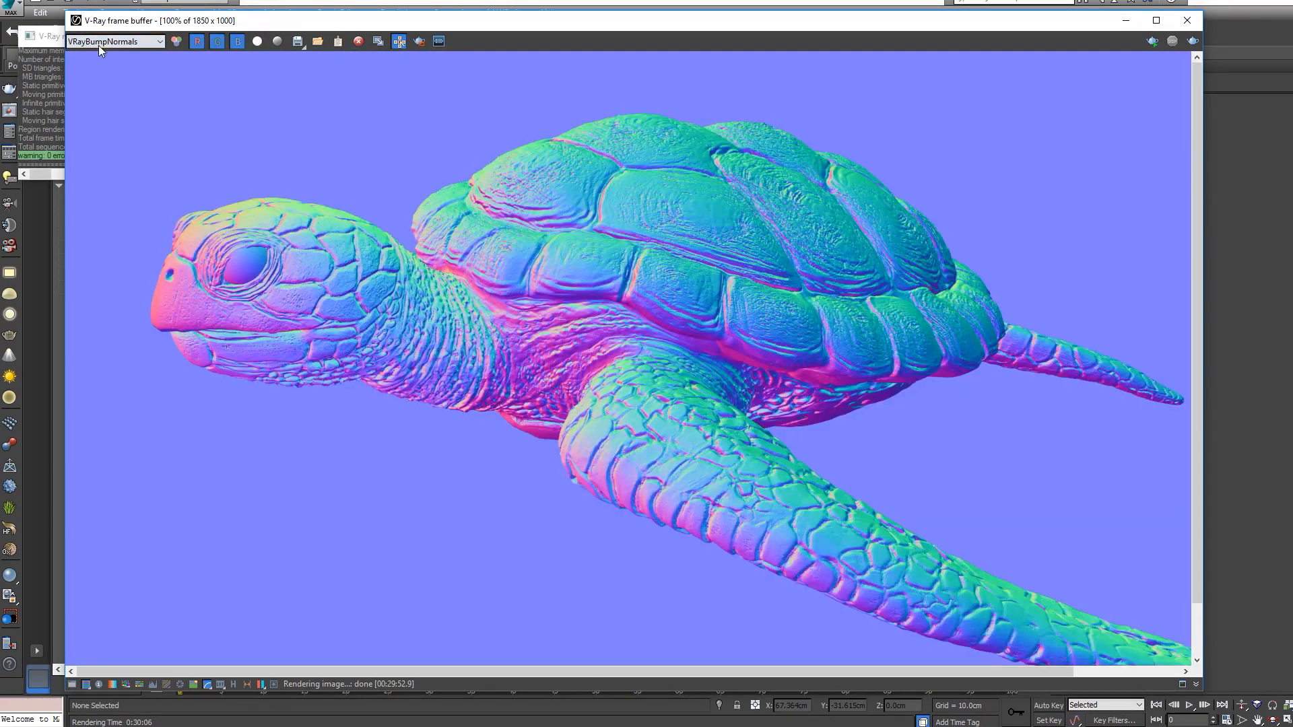
click(101, 42)
click(102, 55)
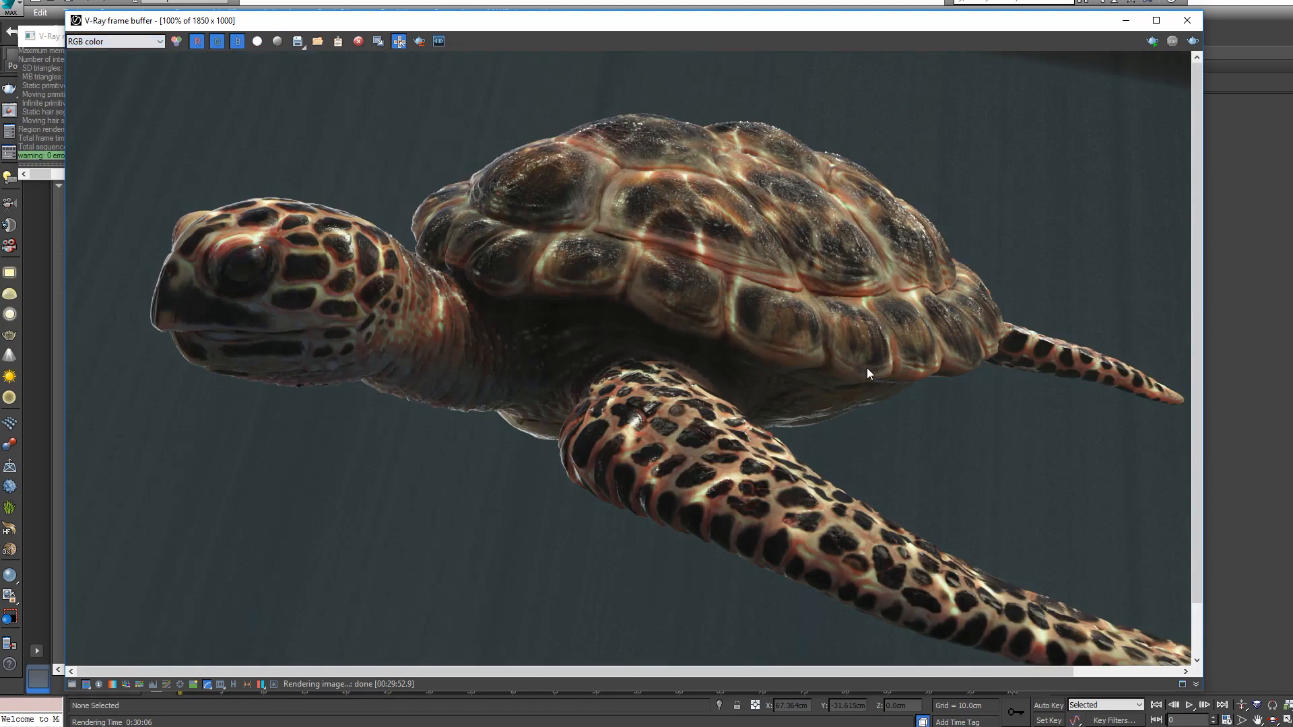
- Inspect the turtle's head, front flipper and foggy background across the finished RGB render
middle_drag(899, 430, 826, 370)
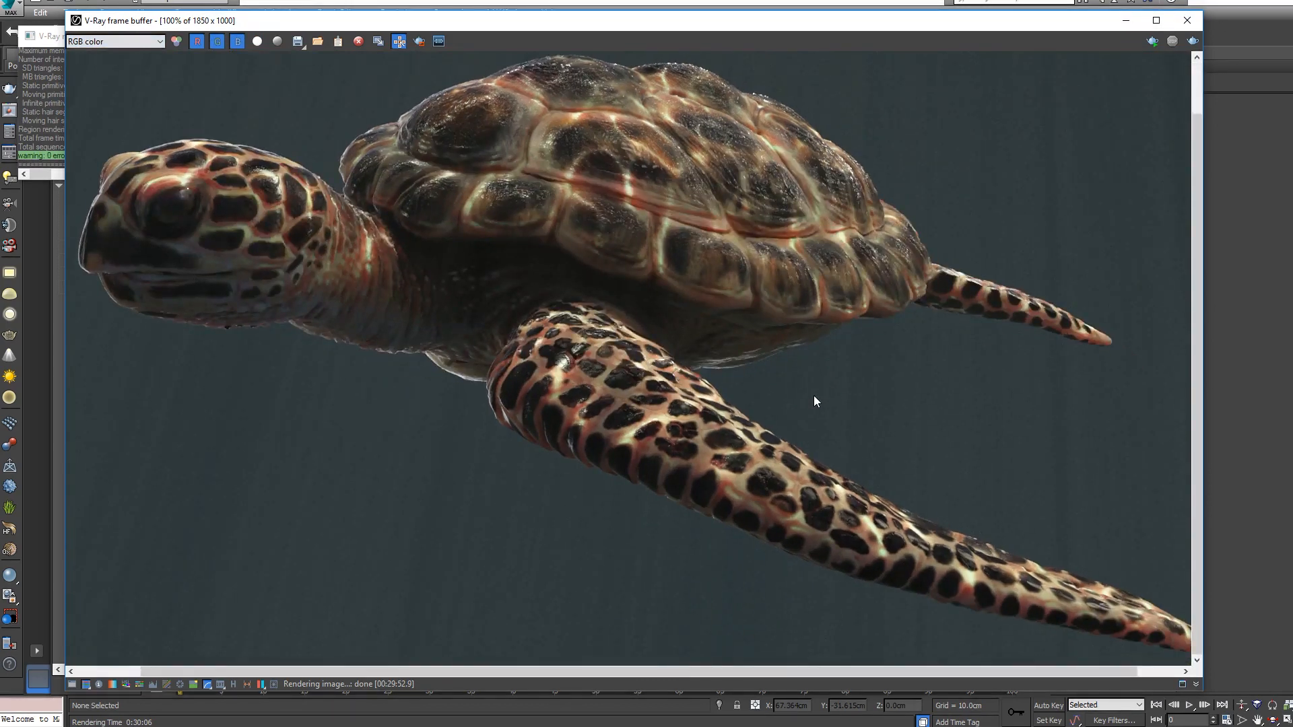
scroll(814, 394, down, 1)
scroll(851, 324, up, 1)
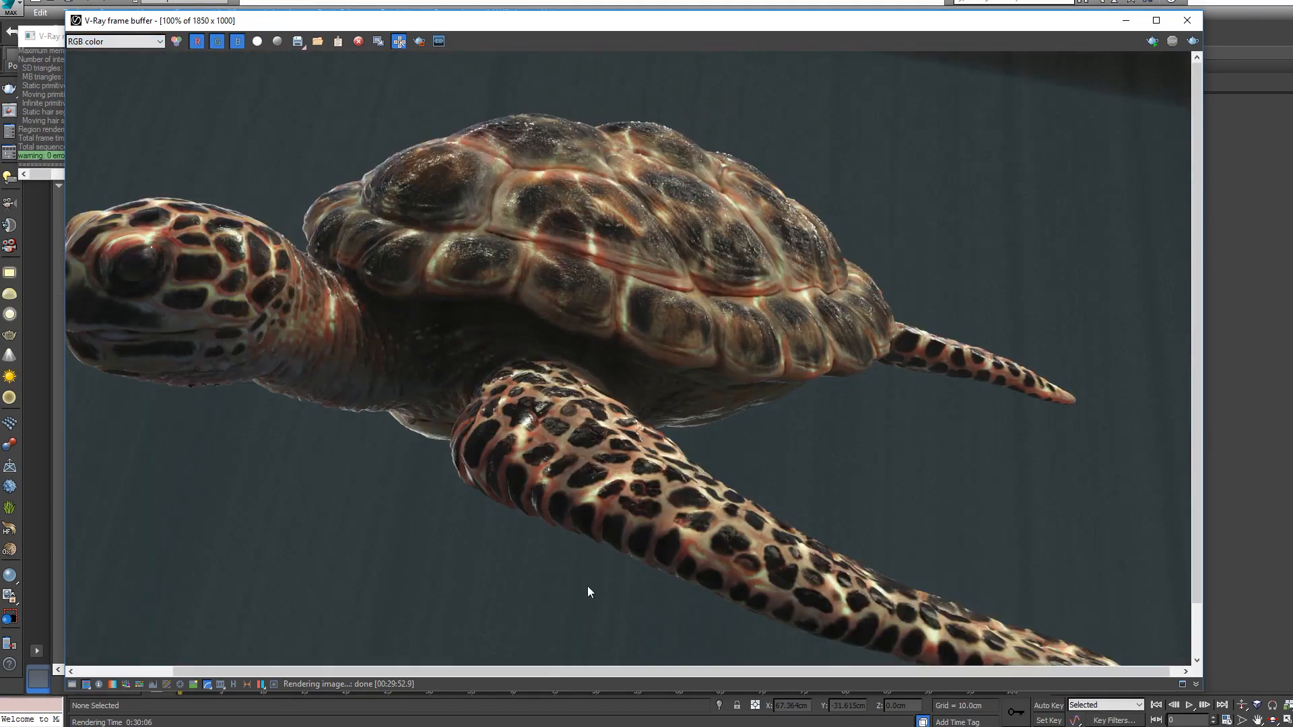
middle_drag(533, 627, 653, 567)
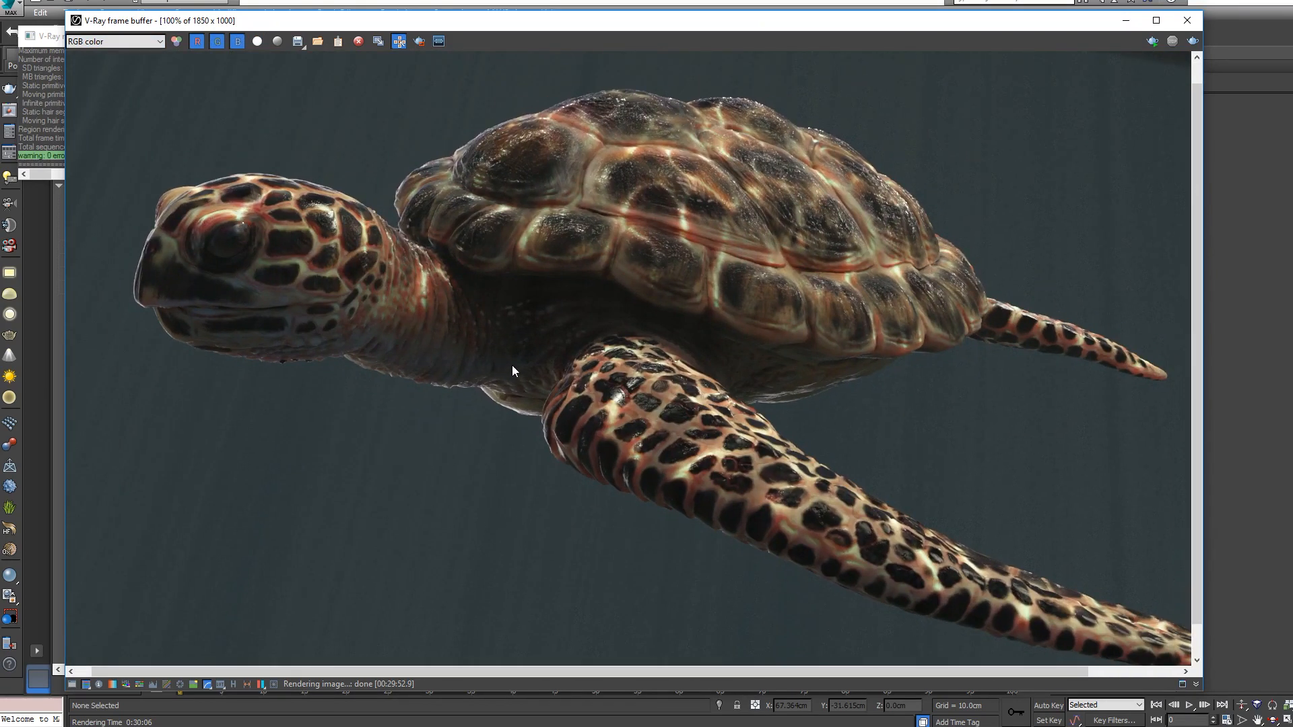
scroll(512, 370, down, 1)
scroll(741, 370, up, 1)
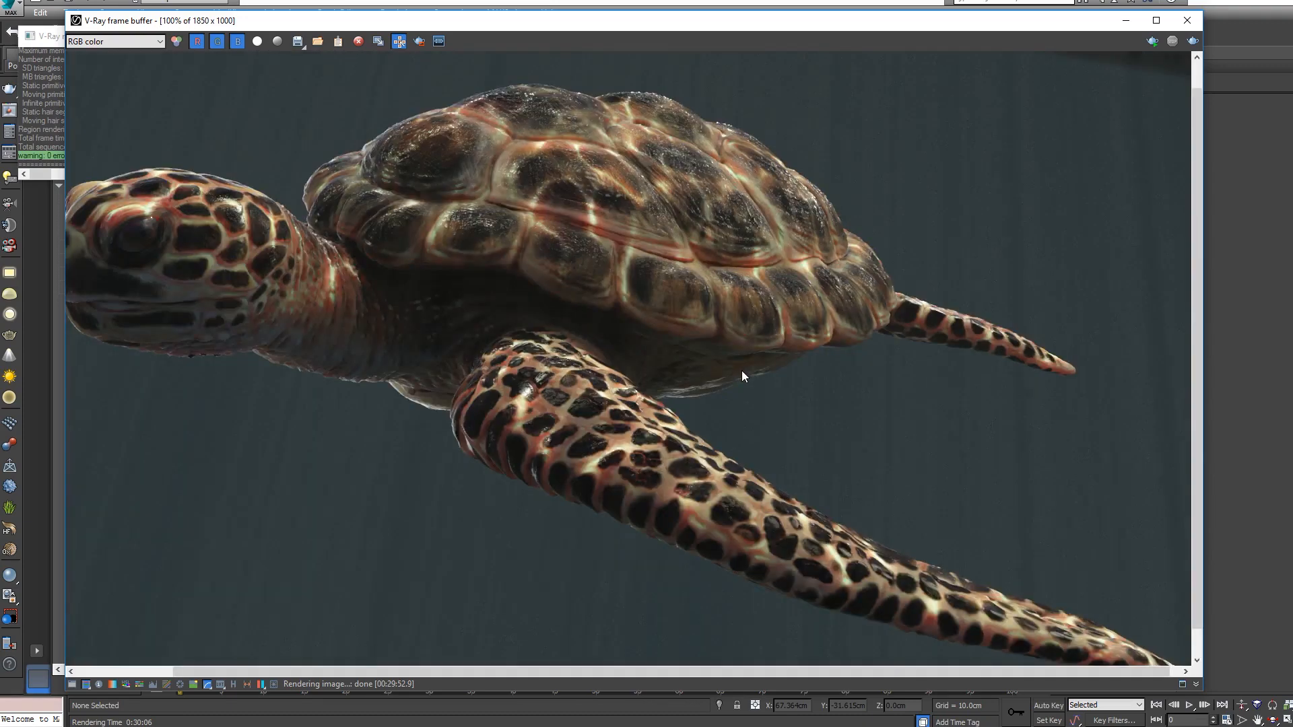